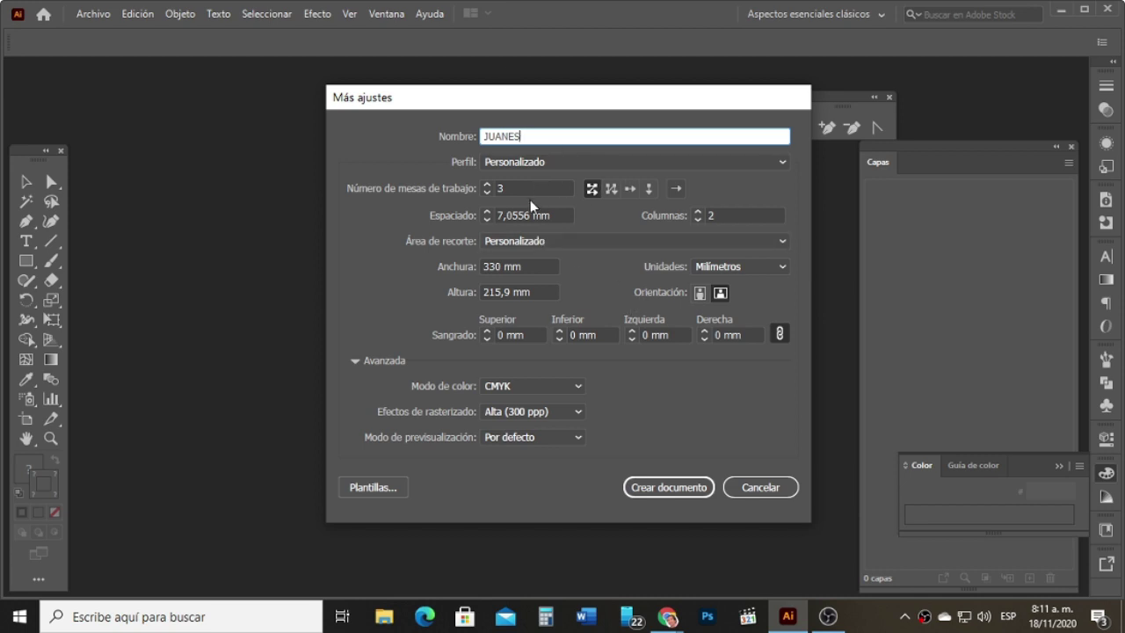
Step: Create the document with one artboard in portrait orientation, measured in centimetres at 21,59 × 33 cm
click(486, 194)
click(486, 193)
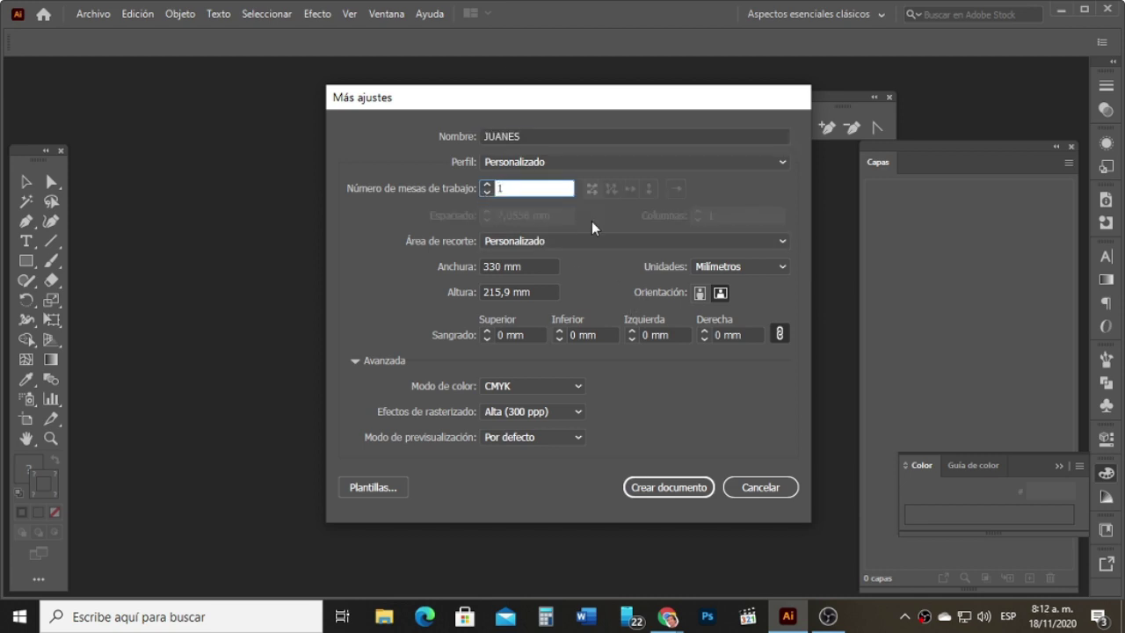
click(701, 293)
click(759, 264)
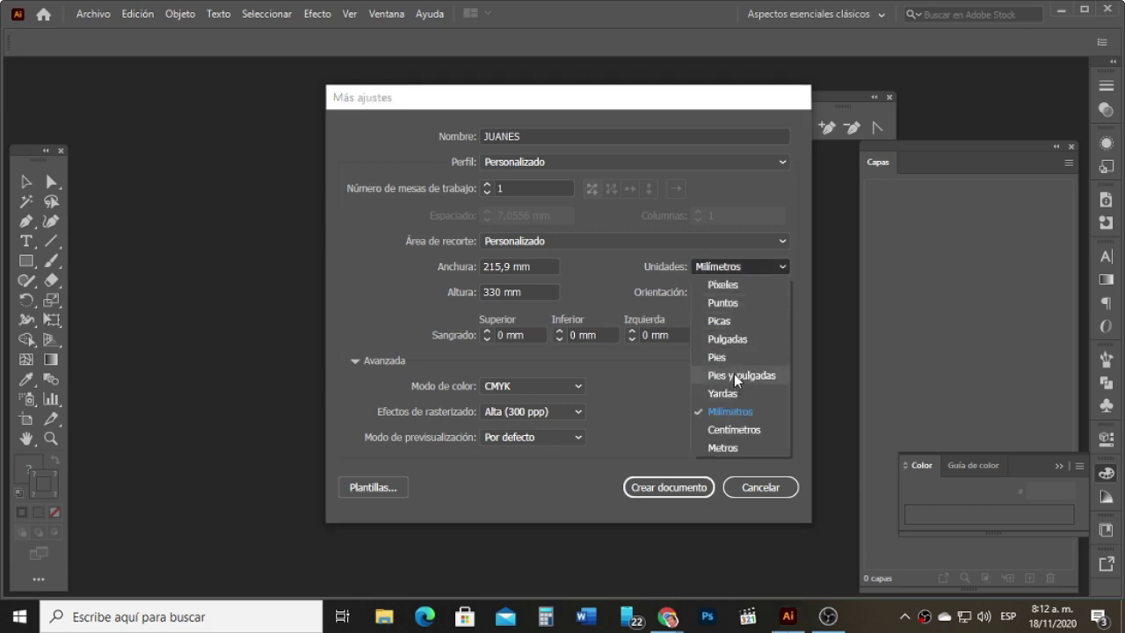
click(729, 430)
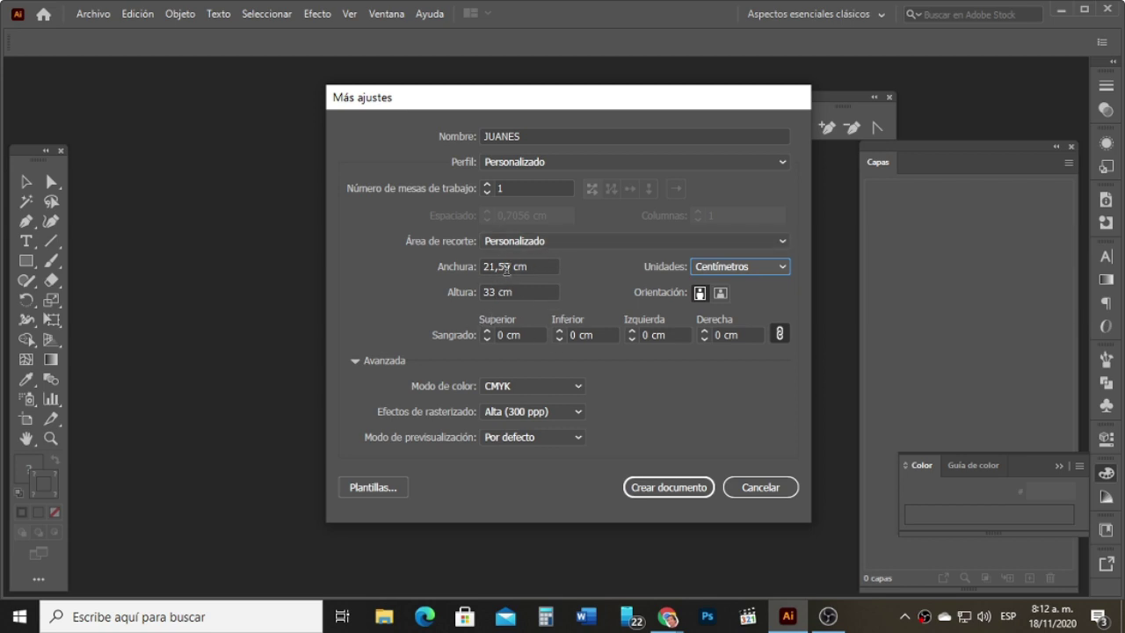
click(687, 491)
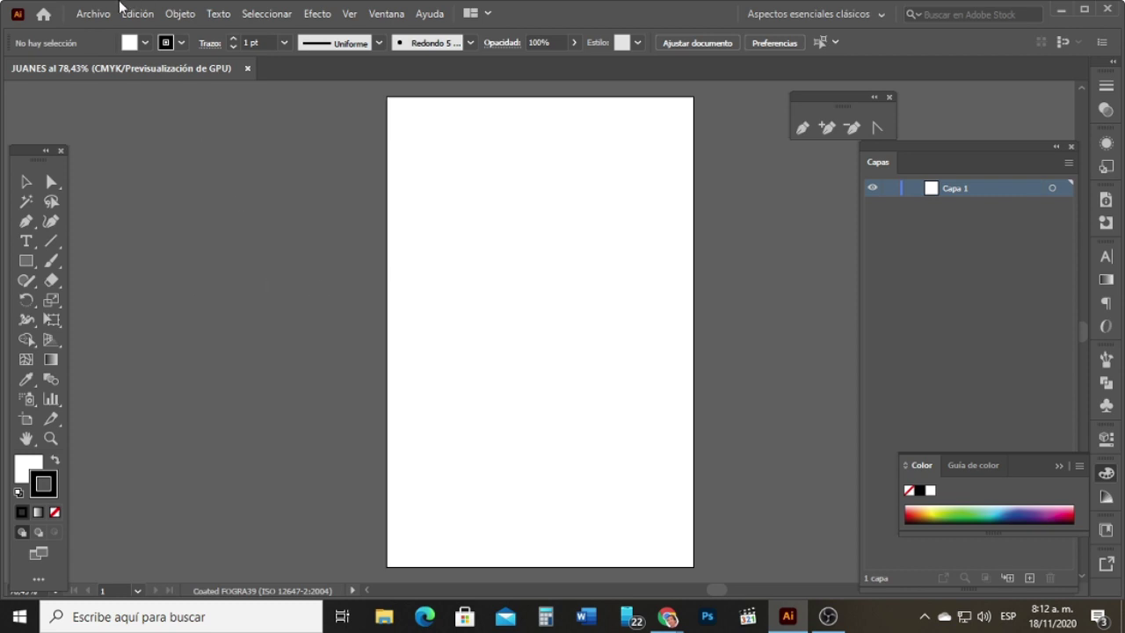
Step: Place the singer's portrait photo as a linked file on the artboard, then reposition and enlarge it
click(92, 15)
click(158, 296)
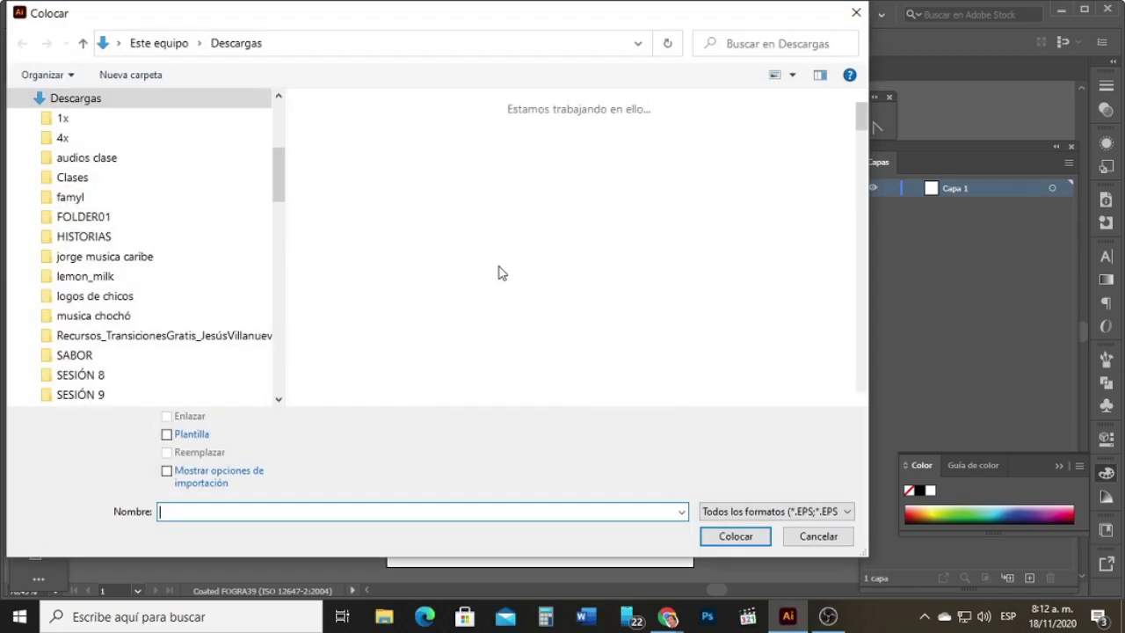
click(705, 528)
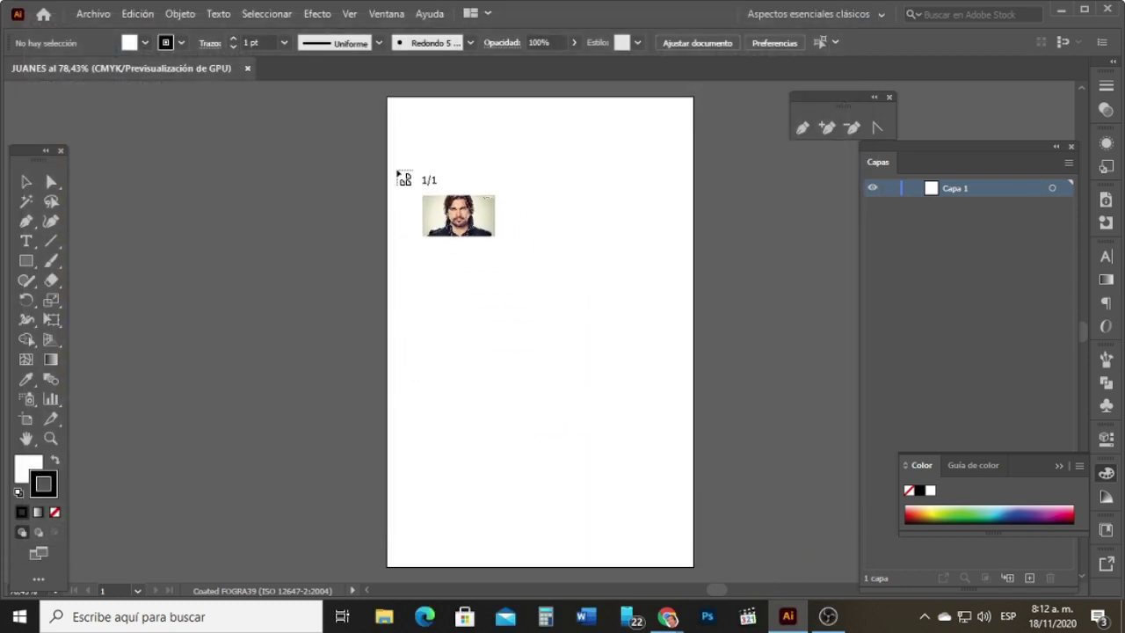
drag(396, 206, 748, 403)
drag(604, 242, 567, 246)
drag(712, 407, 770, 437)
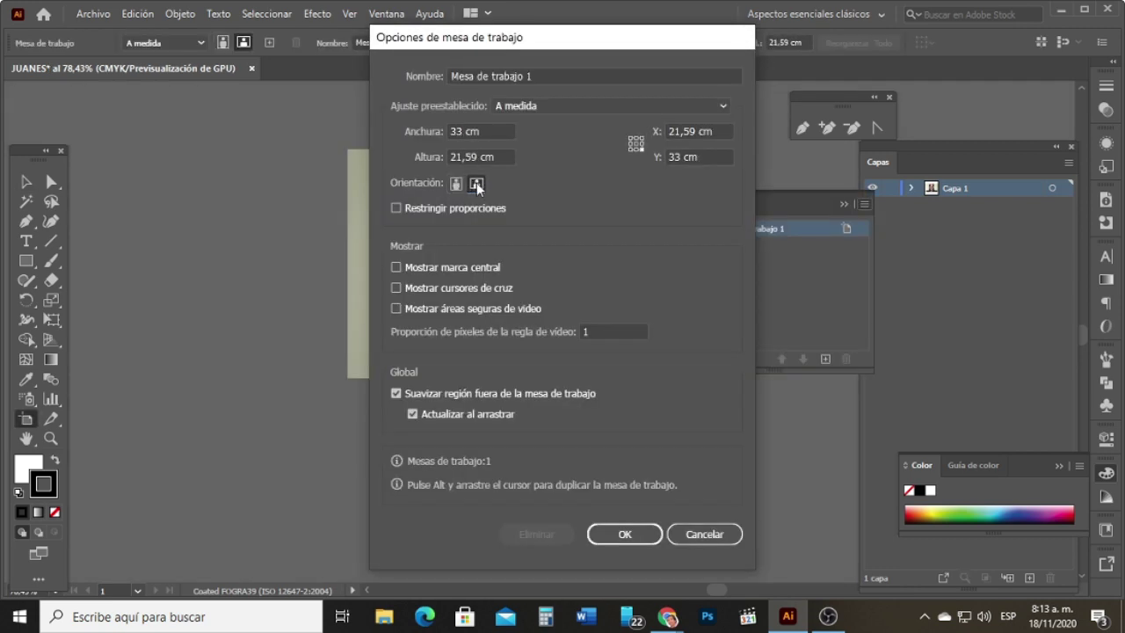
Step: Switch the artboard to landscape at 33 × 21,59 cm and move the photo inside it
click(624, 534)
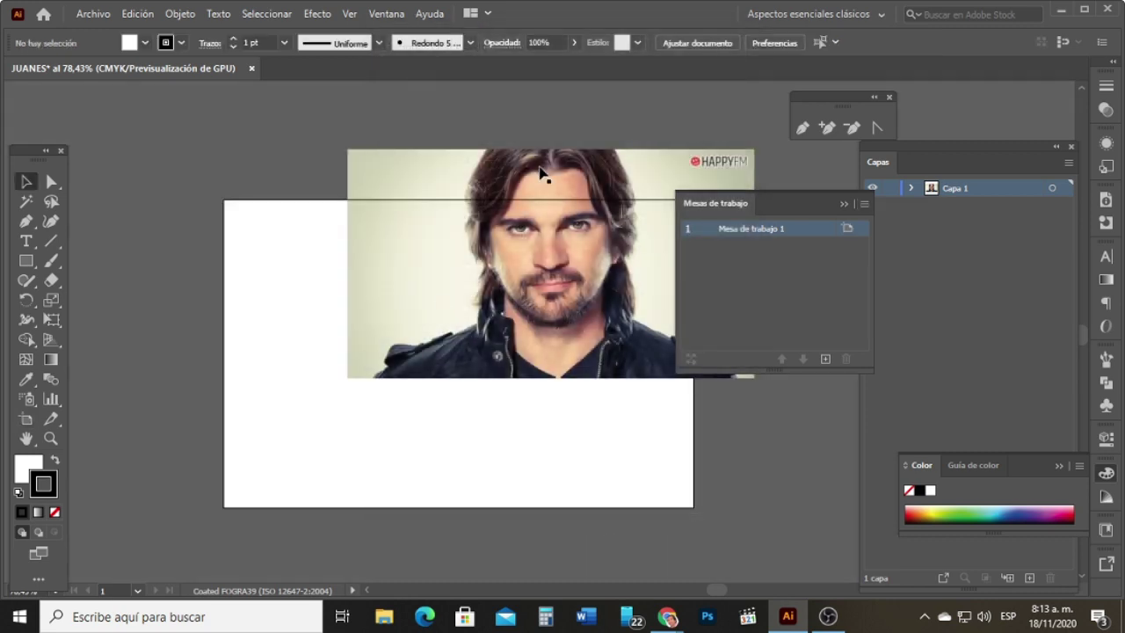
key(v)
drag(547, 181, 450, 273)
click(843, 205)
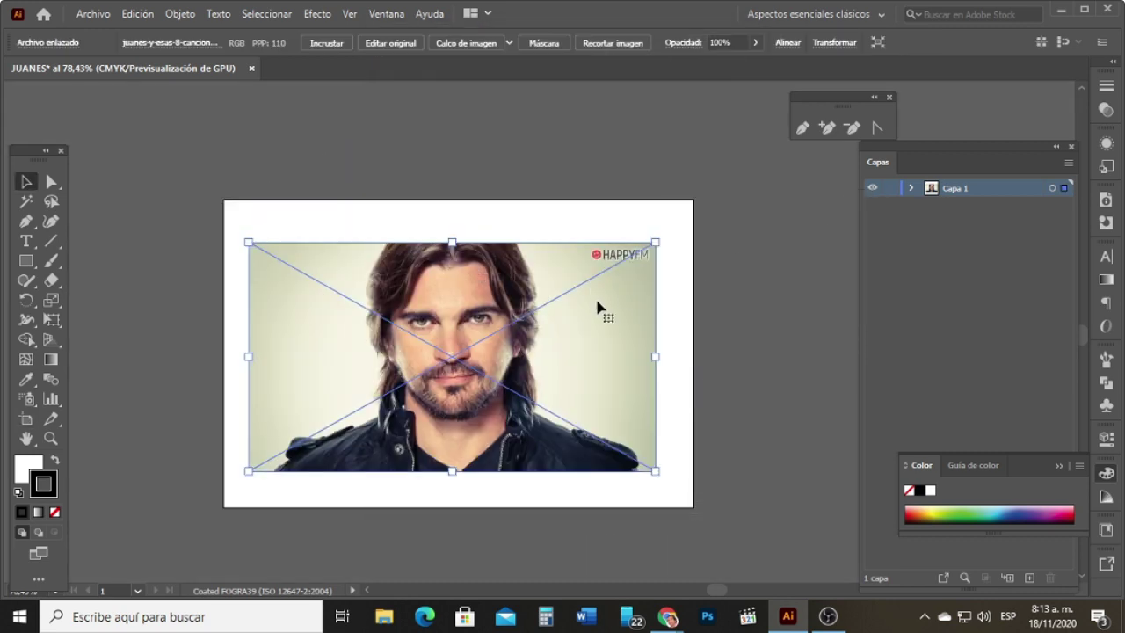
Step: Enlarge the photo proportionally and position it so that it covers the whole artboard
drag(656, 242, 775, 174)
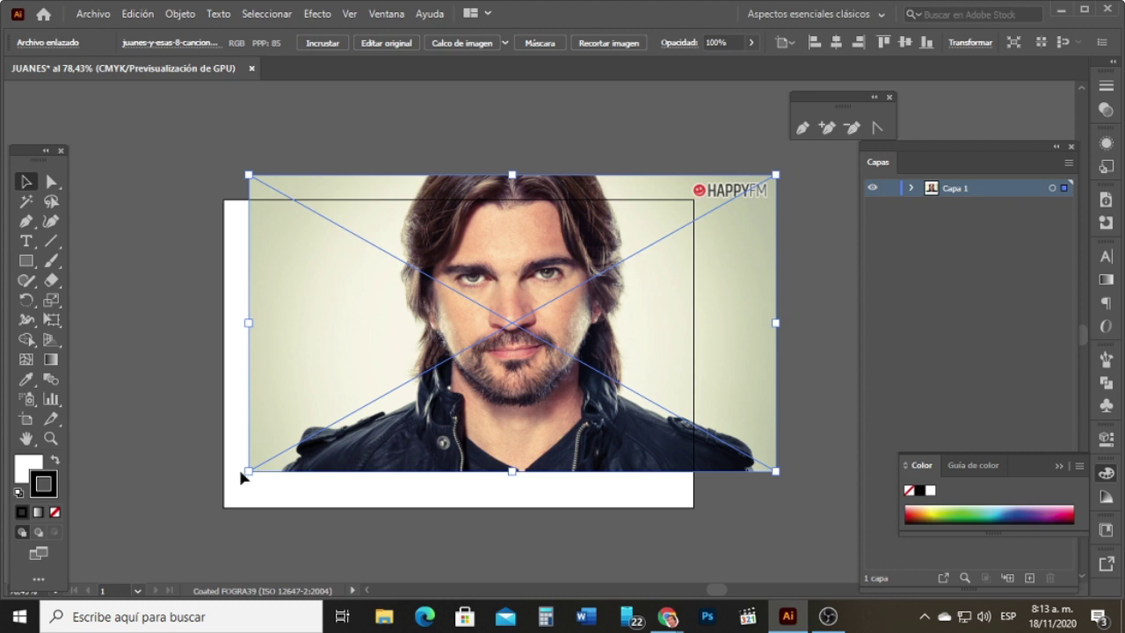
drag(240, 475, 218, 489)
drag(453, 311, 443, 326)
Step: Collapse the Layers panel and move the floating panels off the photo, docking the two collapsed ones together
click(51, 438)
click(437, 362)
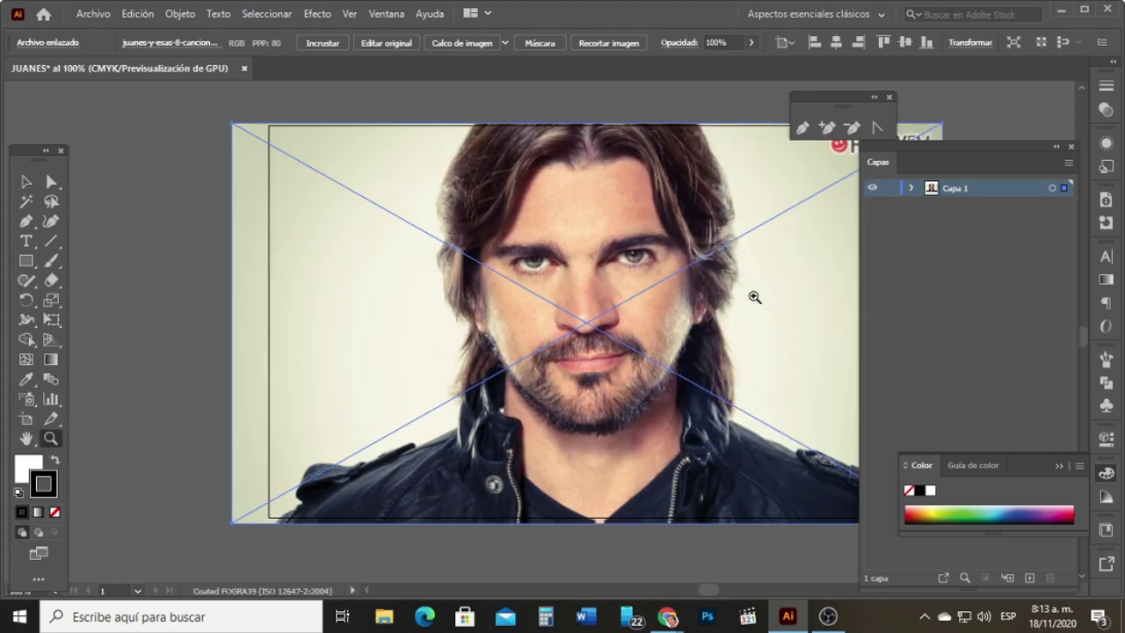
click(1056, 146)
drag(844, 99, 894, 98)
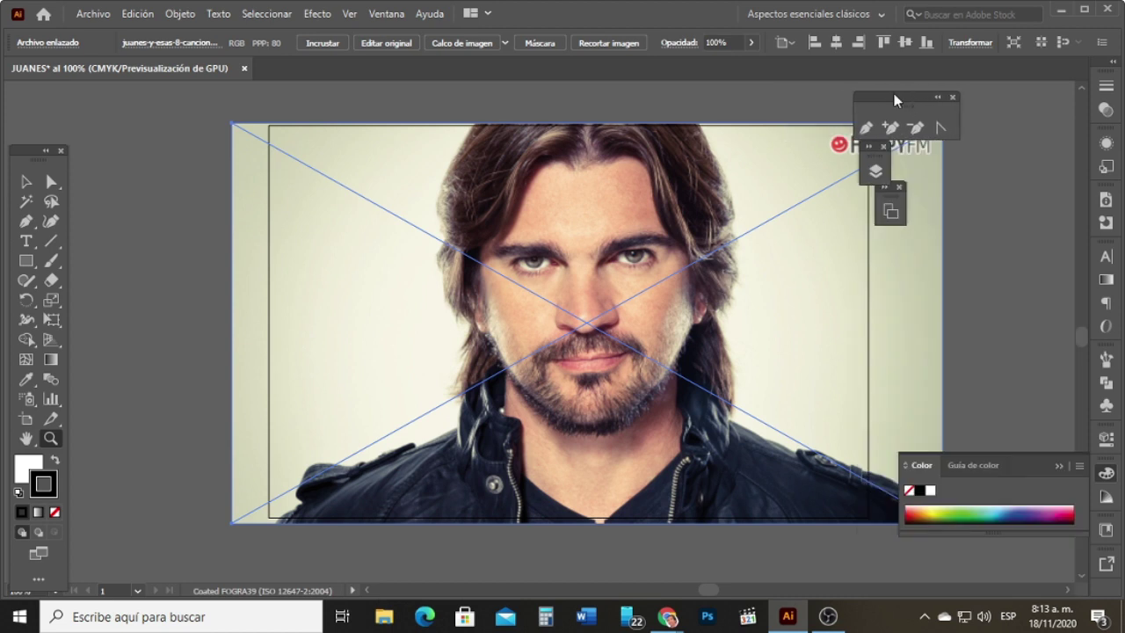
drag(906, 102, 1067, 76)
drag(869, 162, 1018, 160)
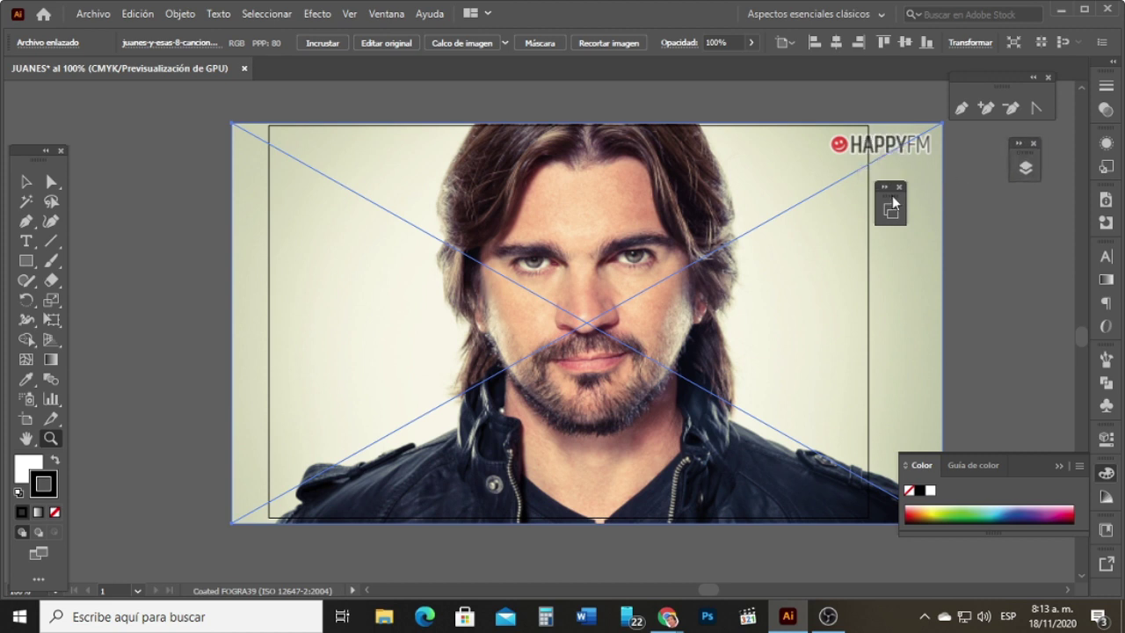
drag(893, 202, 1025, 202)
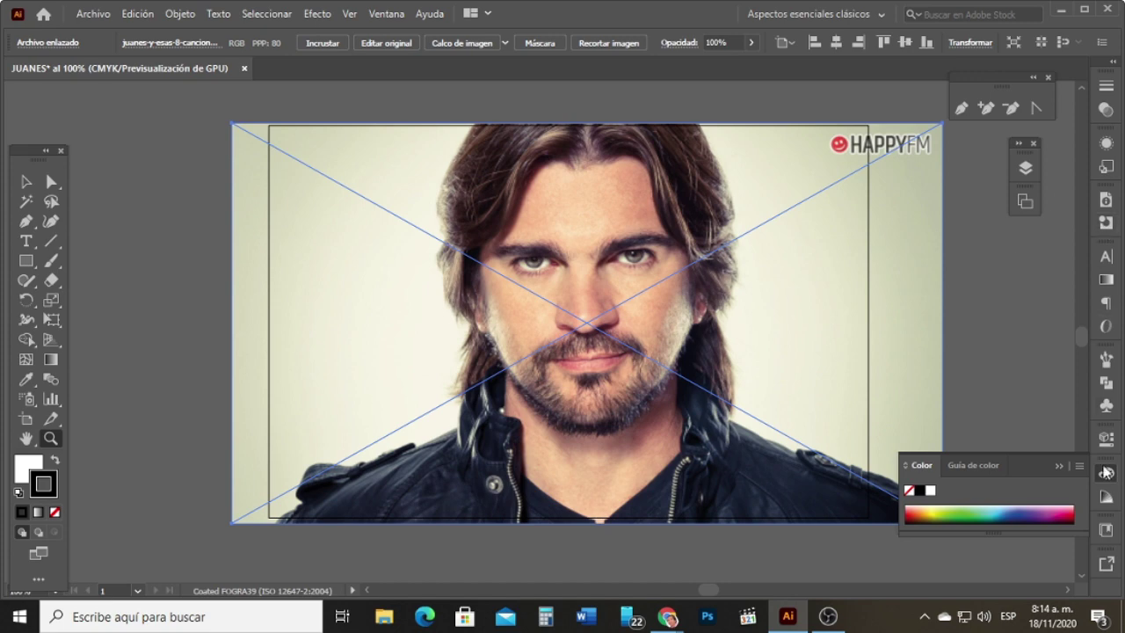
Step: Reduce the photo's opacity to 51% and lock the photo
click(1106, 437)
click(1005, 303)
drag(1010, 327, 974, 328)
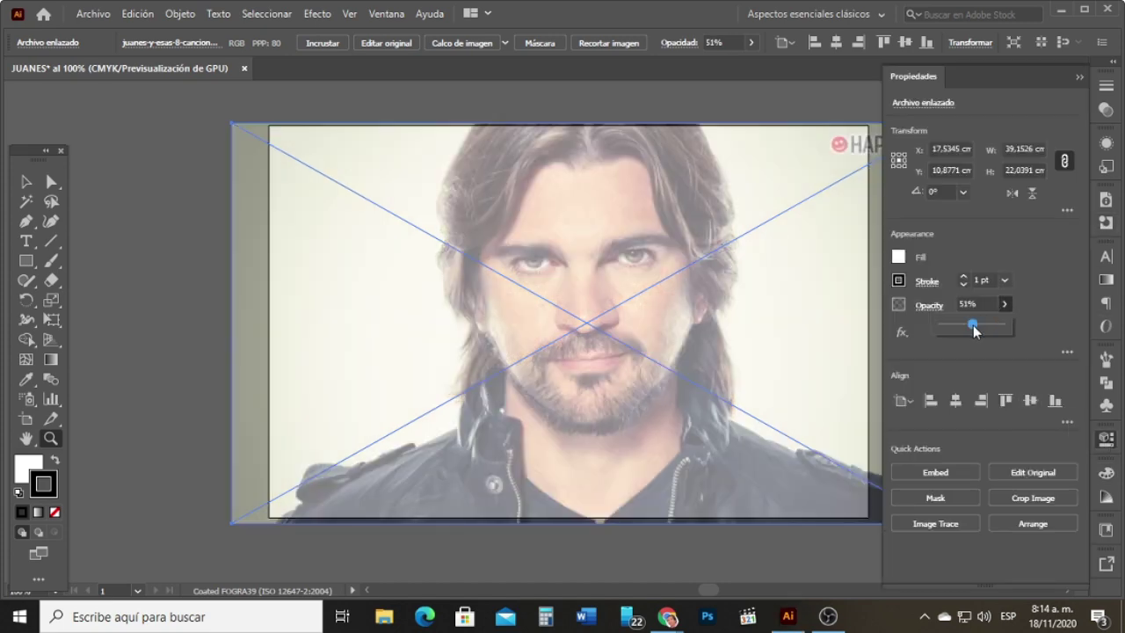
click(670, 269)
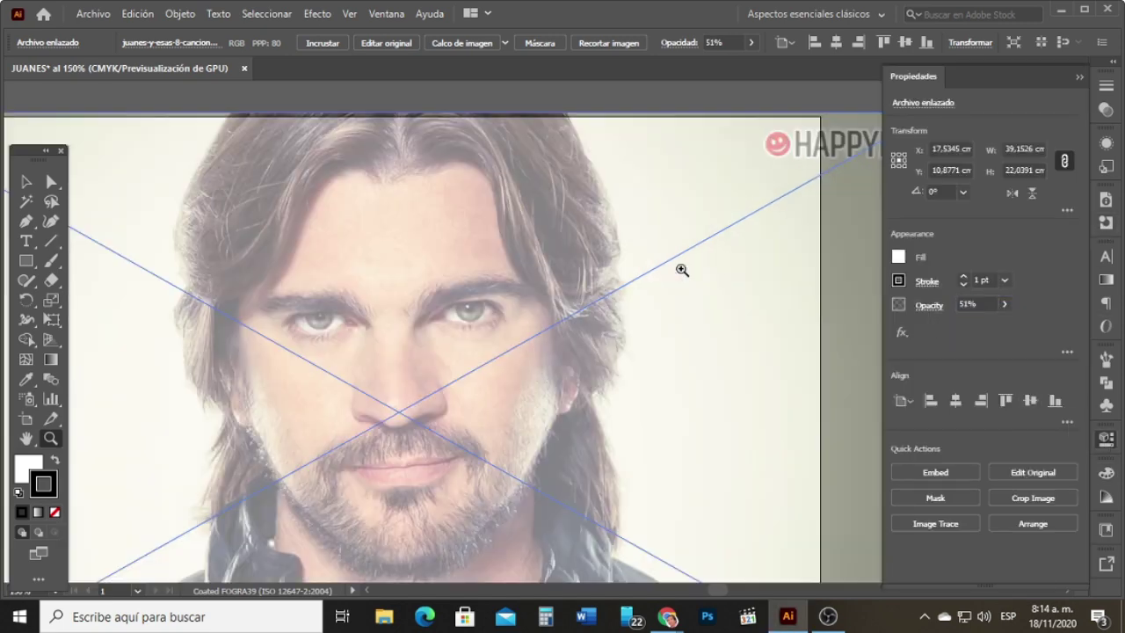
click(181, 13)
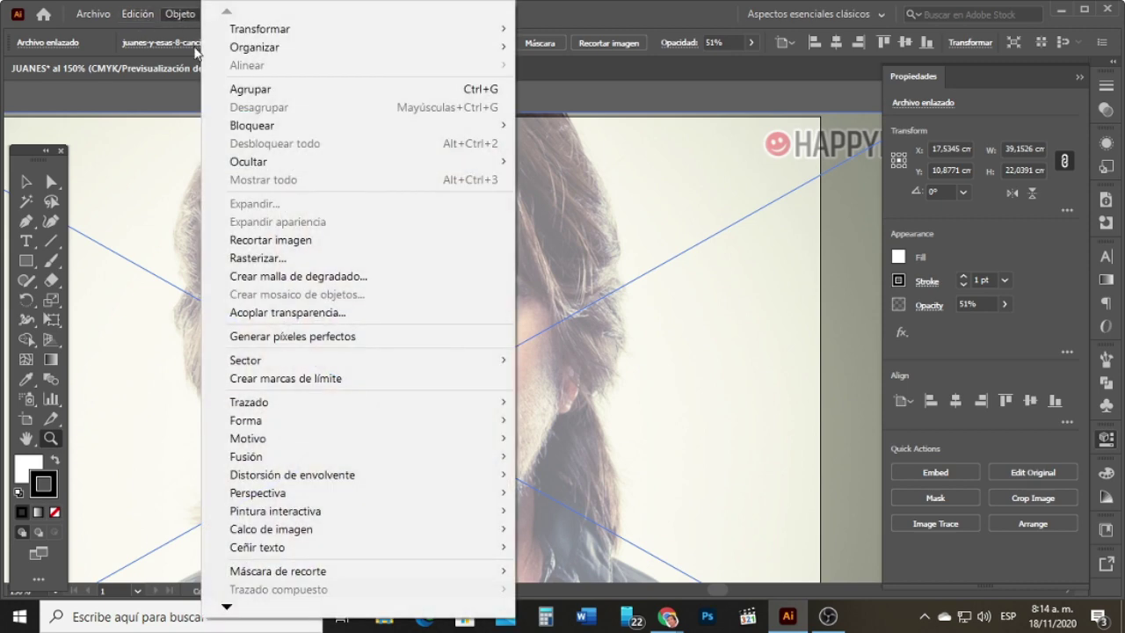
mouse_move(298, 132)
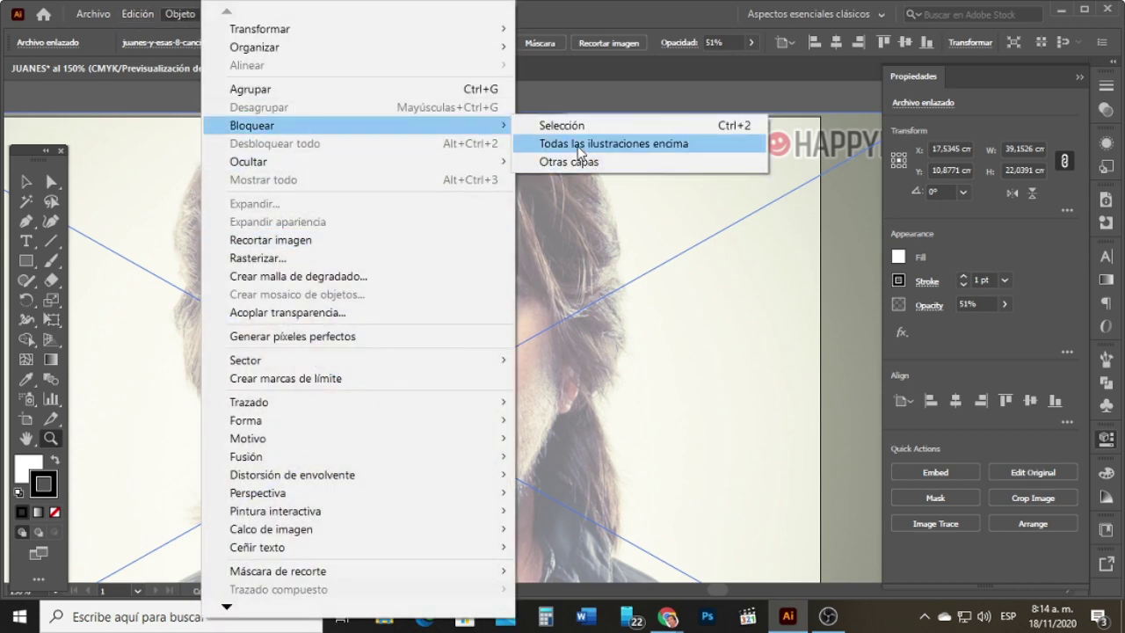
click(586, 126)
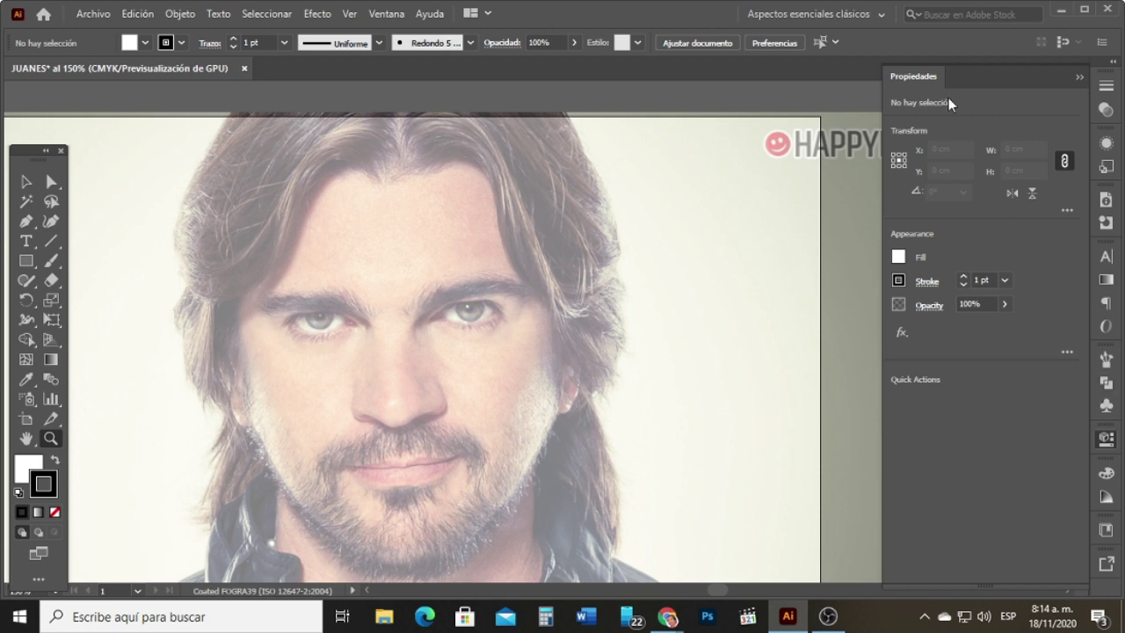
Step: Rename the photo's layer as IMAGEN
click(1080, 78)
click(1027, 167)
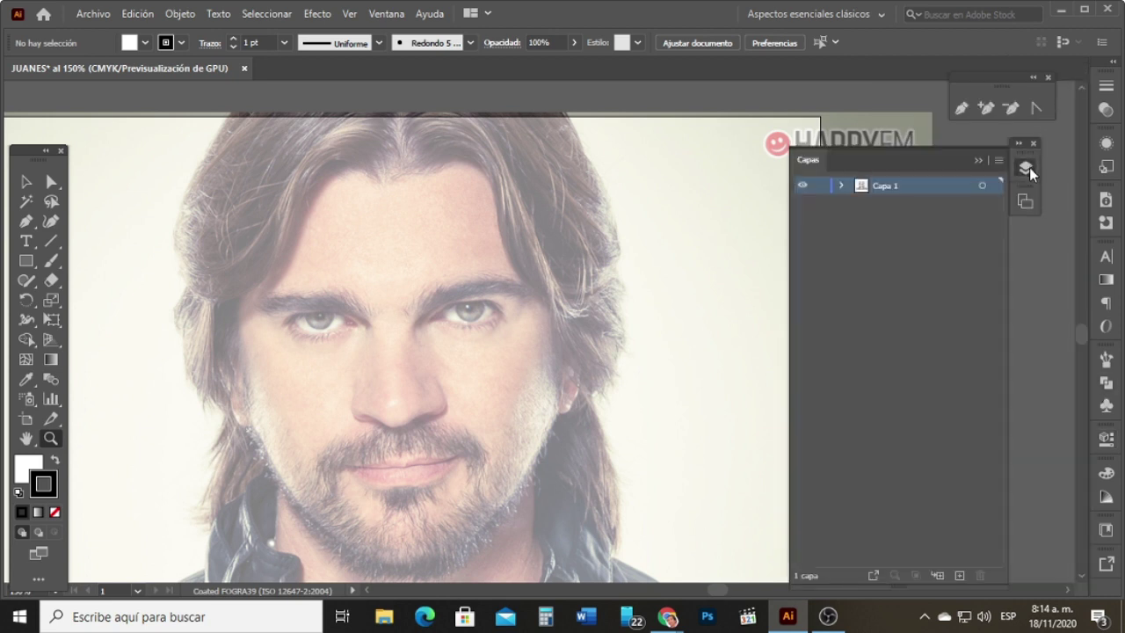
double_click(890, 187)
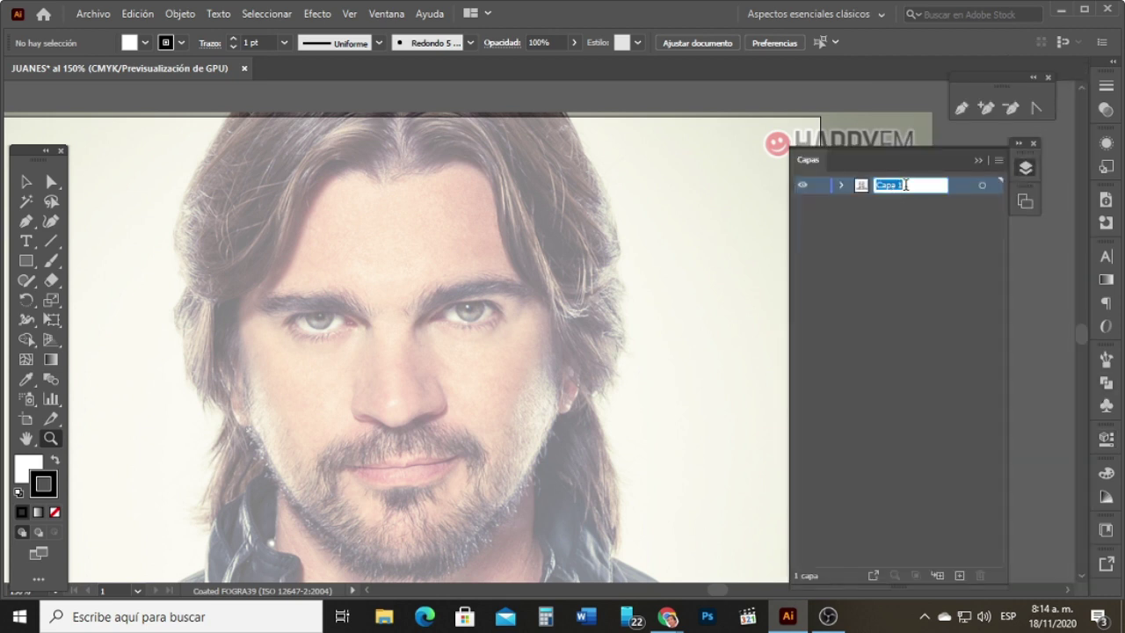
text(JU)
key(Return)
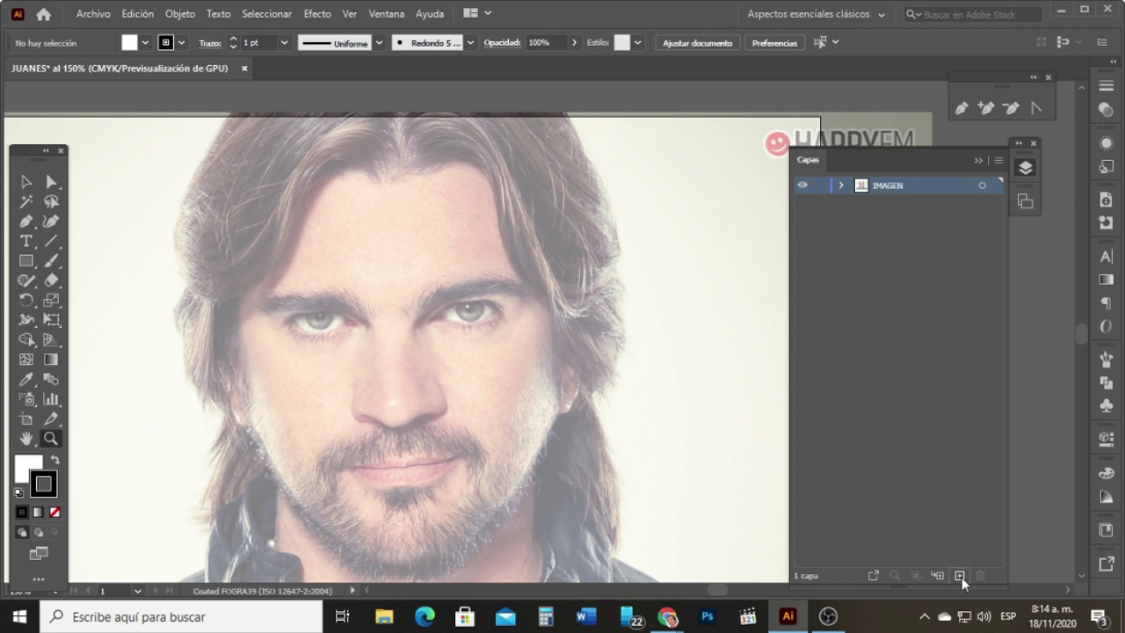
Step: Add a new layer above IMAGEN and name it TRAZADO
click(960, 575)
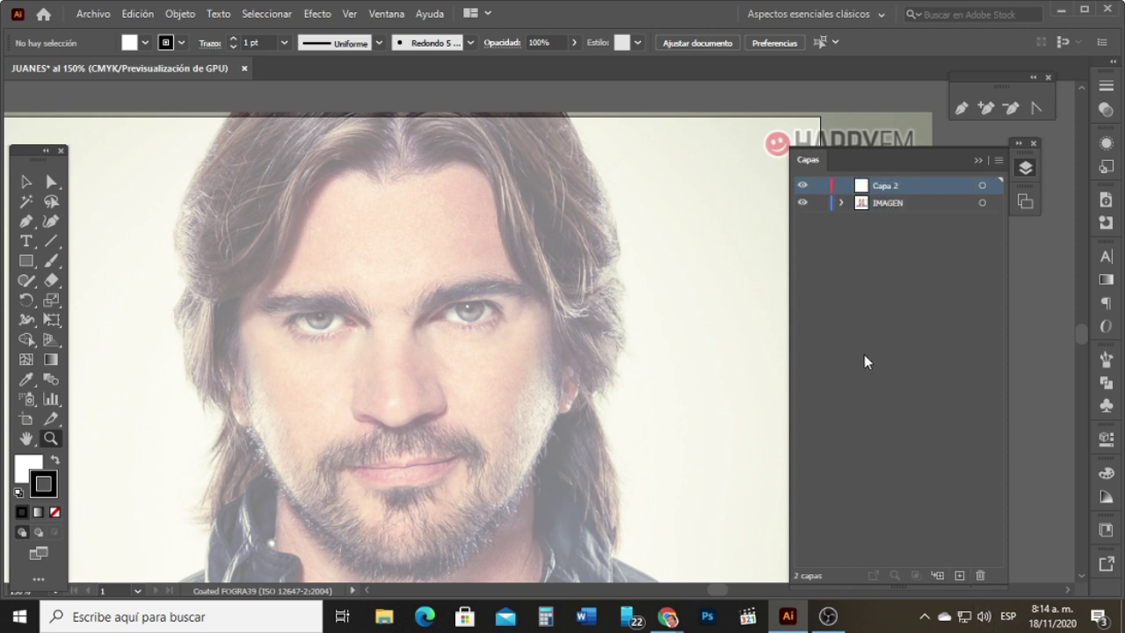
double_click(890, 186)
text(TRAZADO)
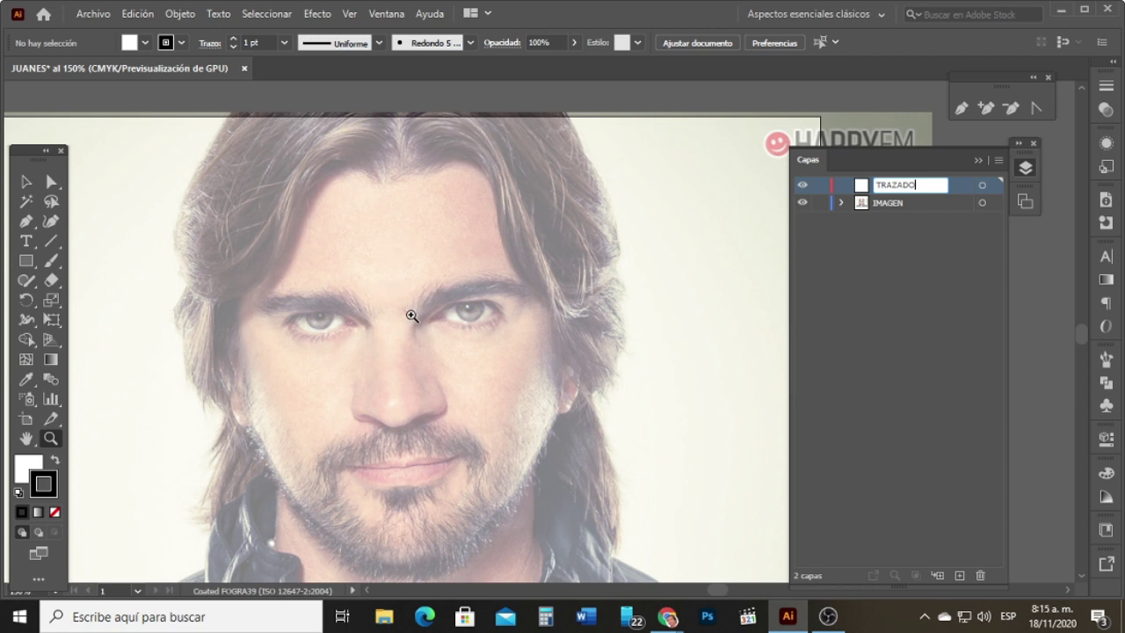
Step: Get a close view of the eye beside the nose and activate the Paintbrush tool for tracing
click(354, 341)
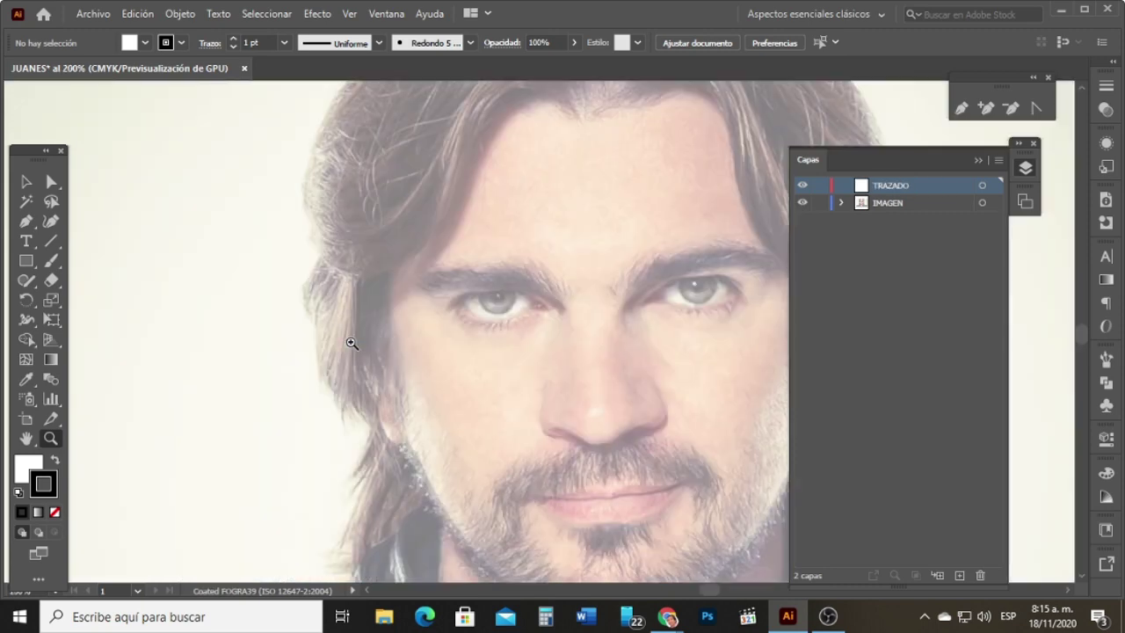
click(665, 323)
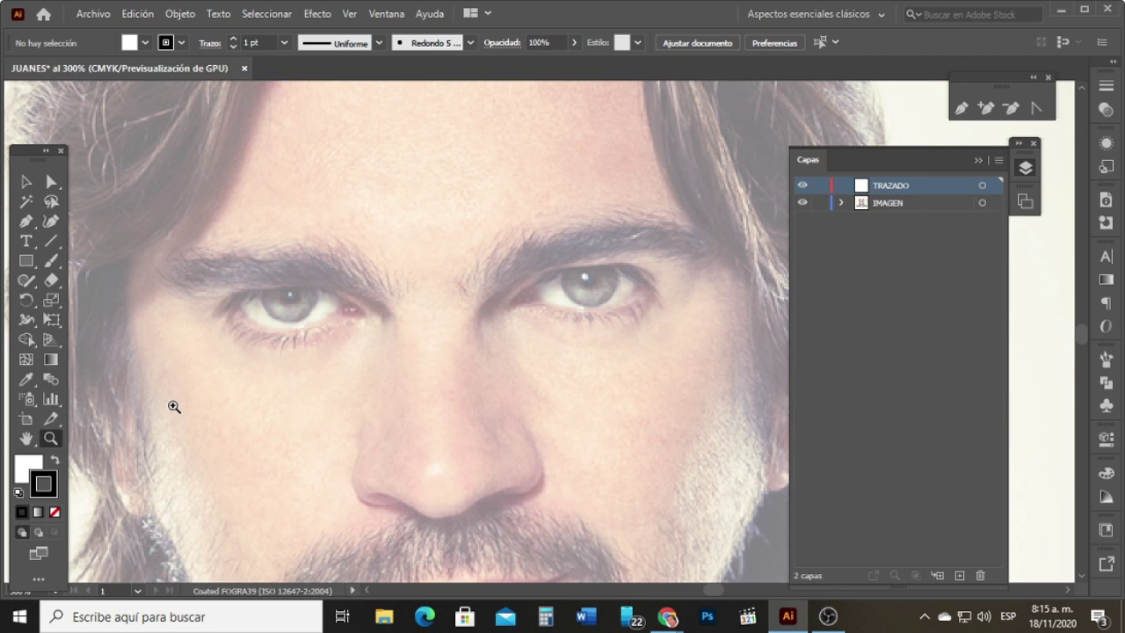
click(284, 329)
click(574, 311)
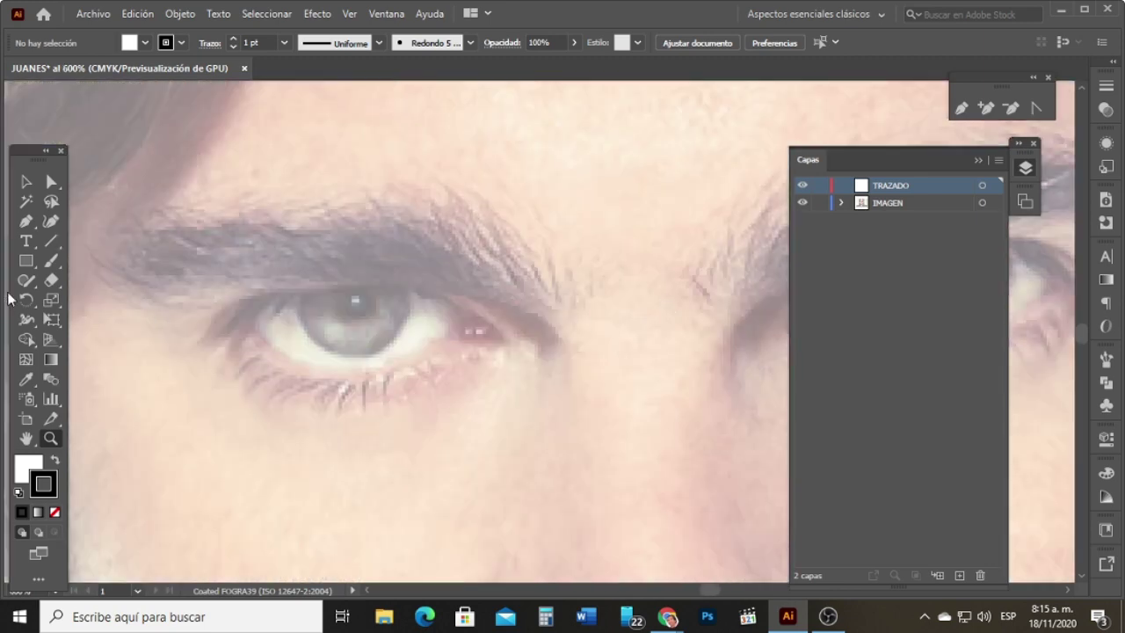
drag(26, 220, 93, 221)
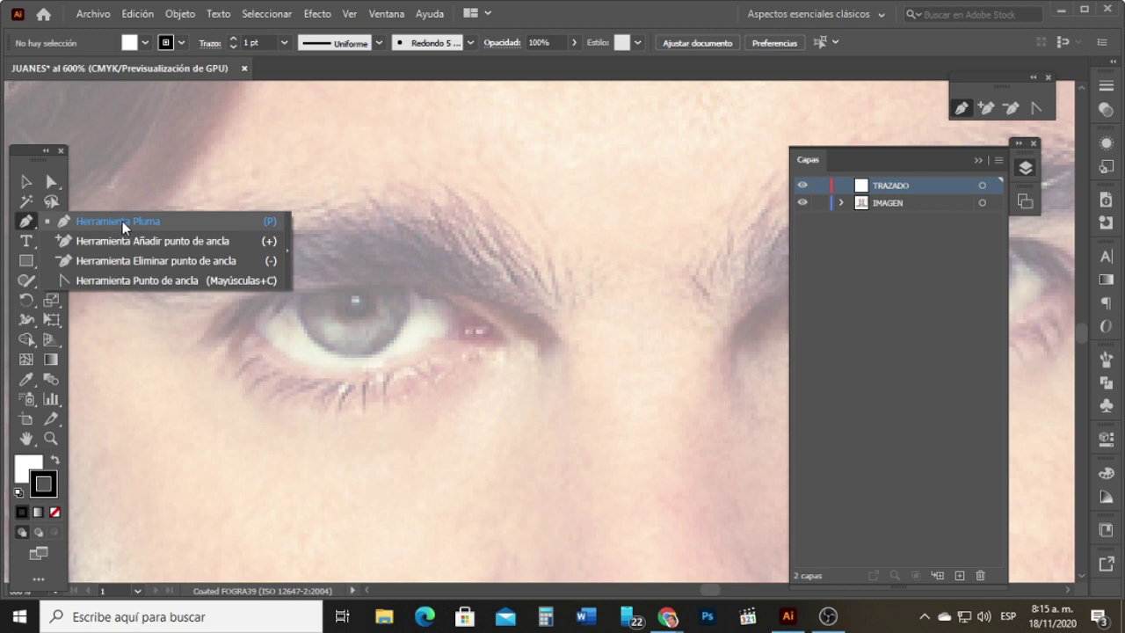
drag(122, 221, 123, 220)
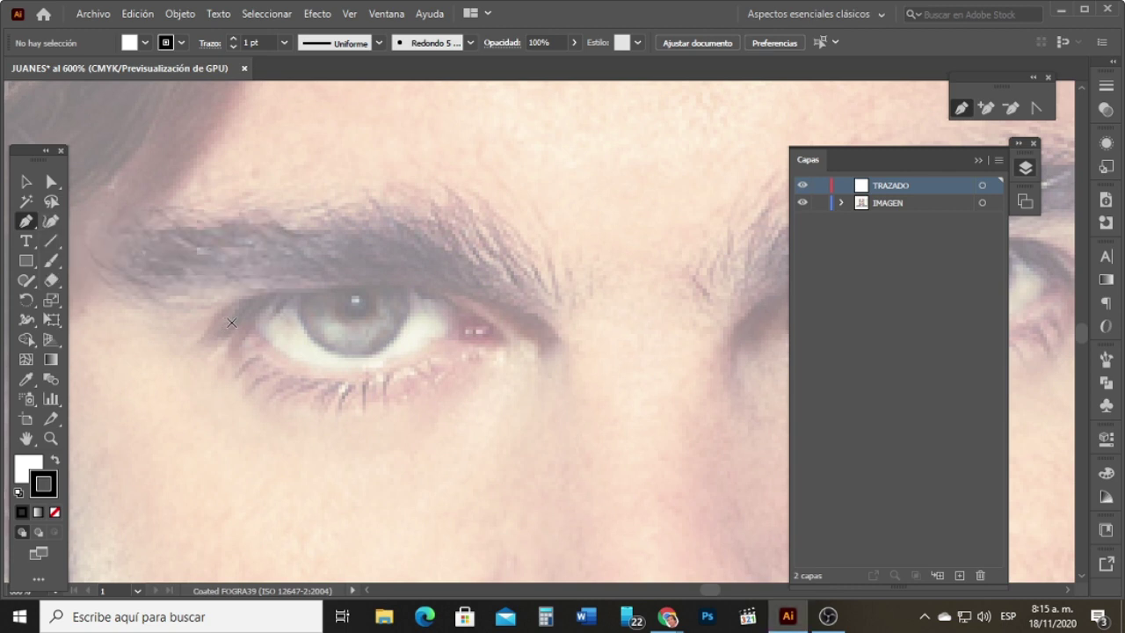
drag(54, 264, 65, 265)
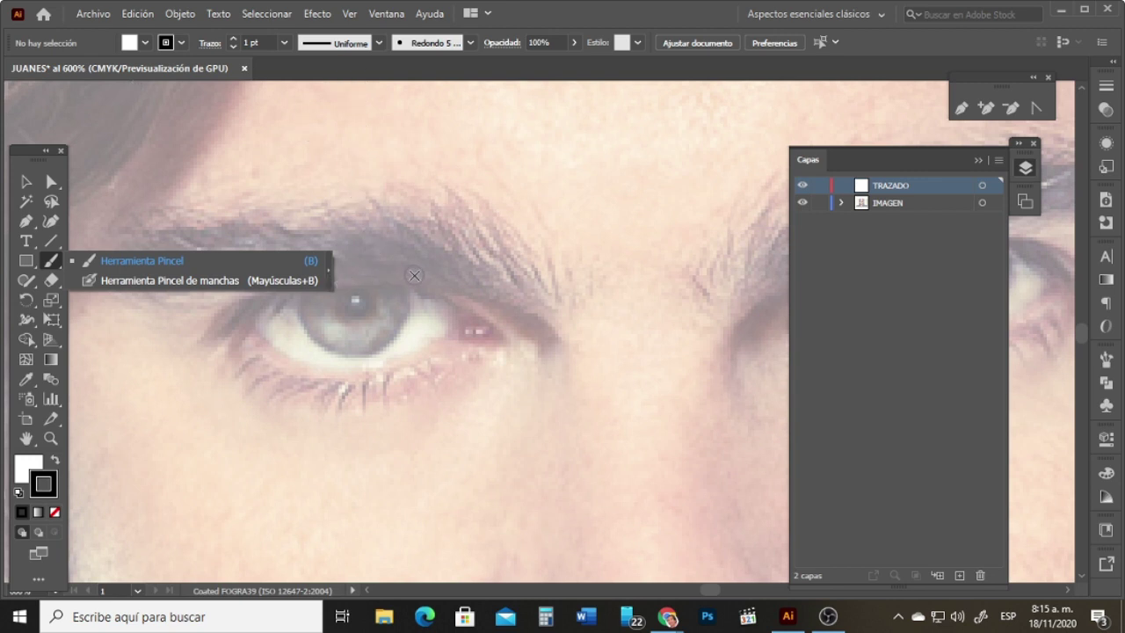
Step: Apply the tapered elliptical width profile to the stroke and try it out along the upper eyelid
drag(376, 269, 437, 302)
key(ctrl+z)
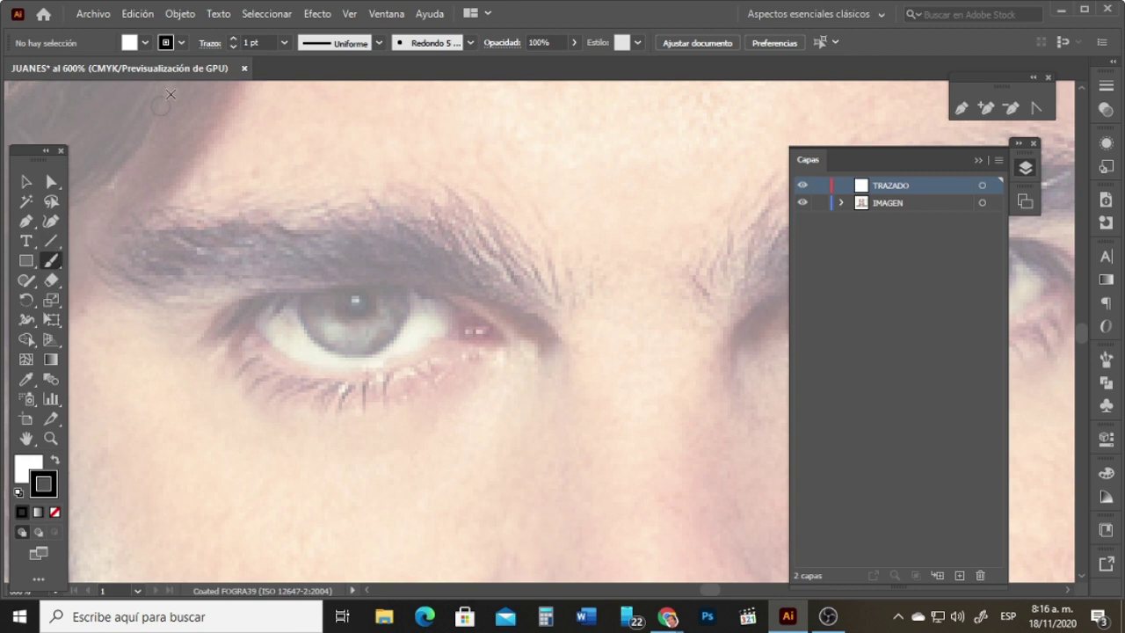
click(378, 43)
click(363, 104)
drag(221, 307, 507, 335)
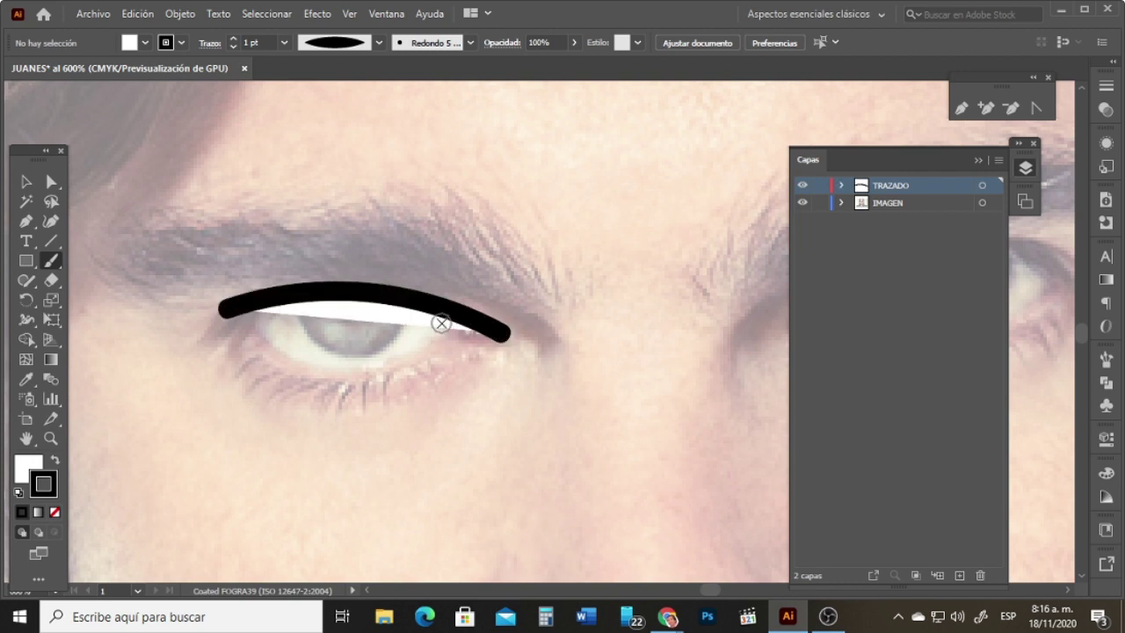
key(ctrl+z)
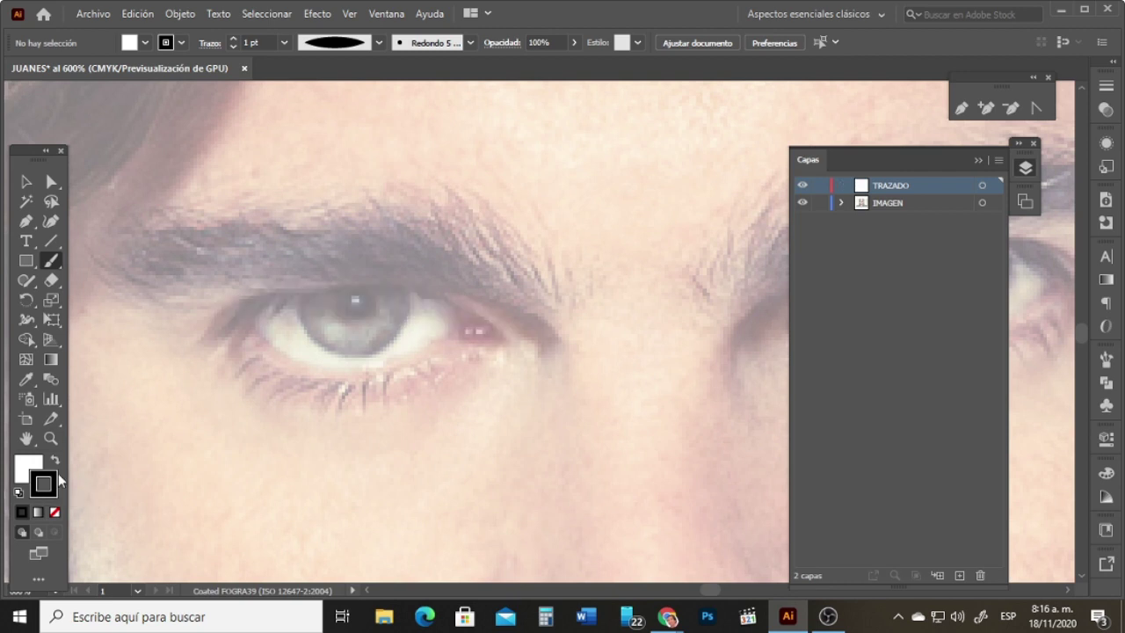
Step: Set the fill to none and paint a black curved stroke just above the eye's upper lid
click(25, 468)
click(55, 511)
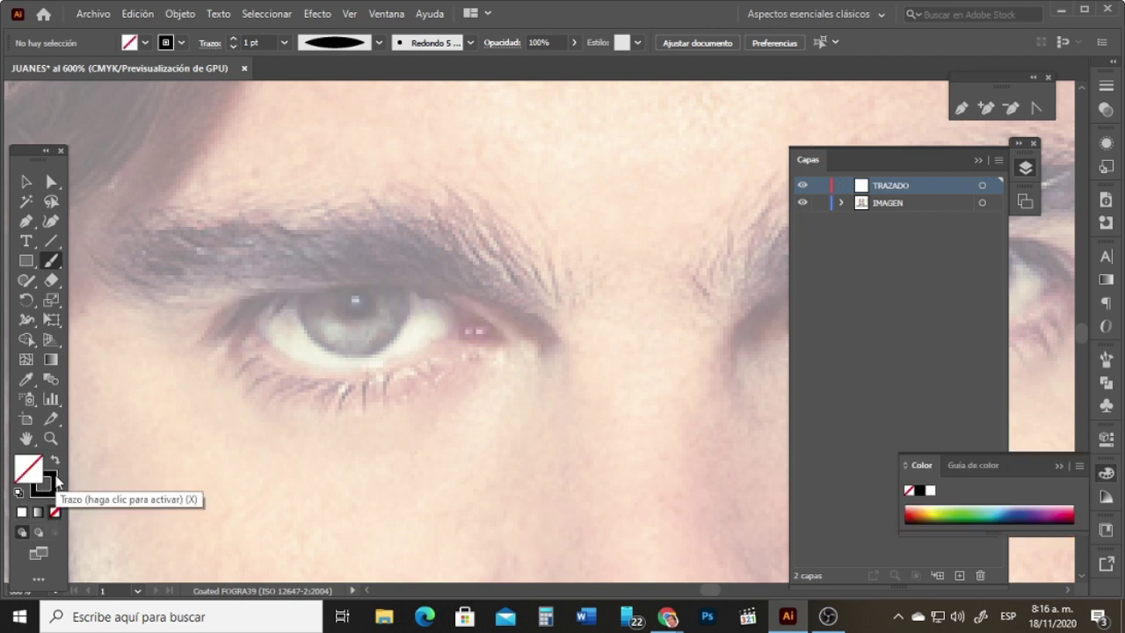
click(42, 482)
drag(233, 279, 452, 295)
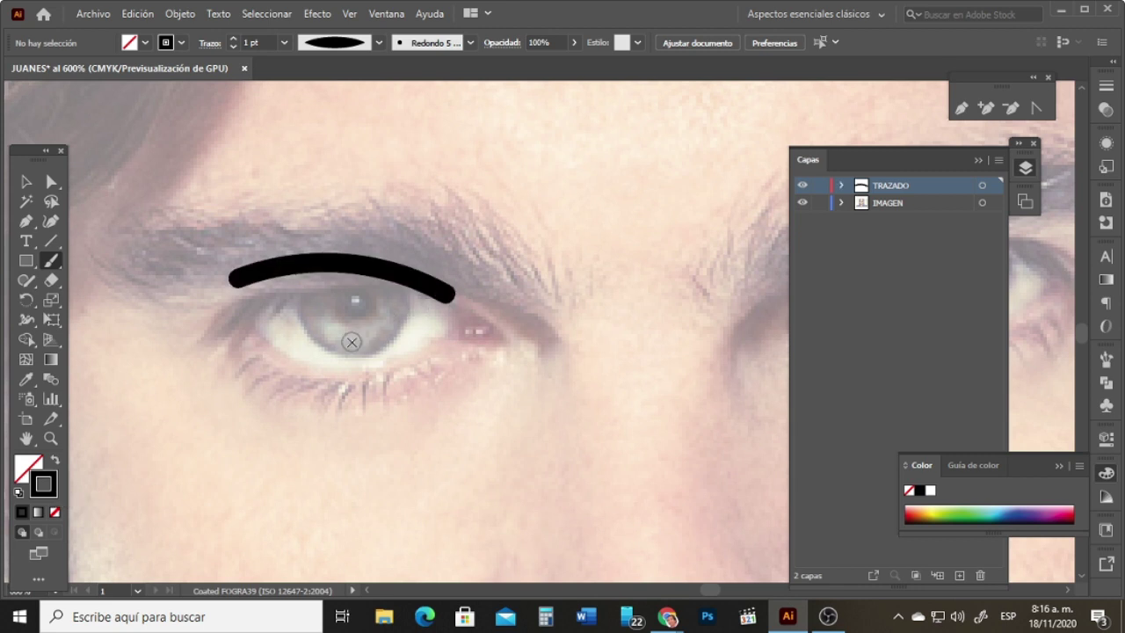
Step: Undo the last brush stroke above the eye
key(ctrl+z)
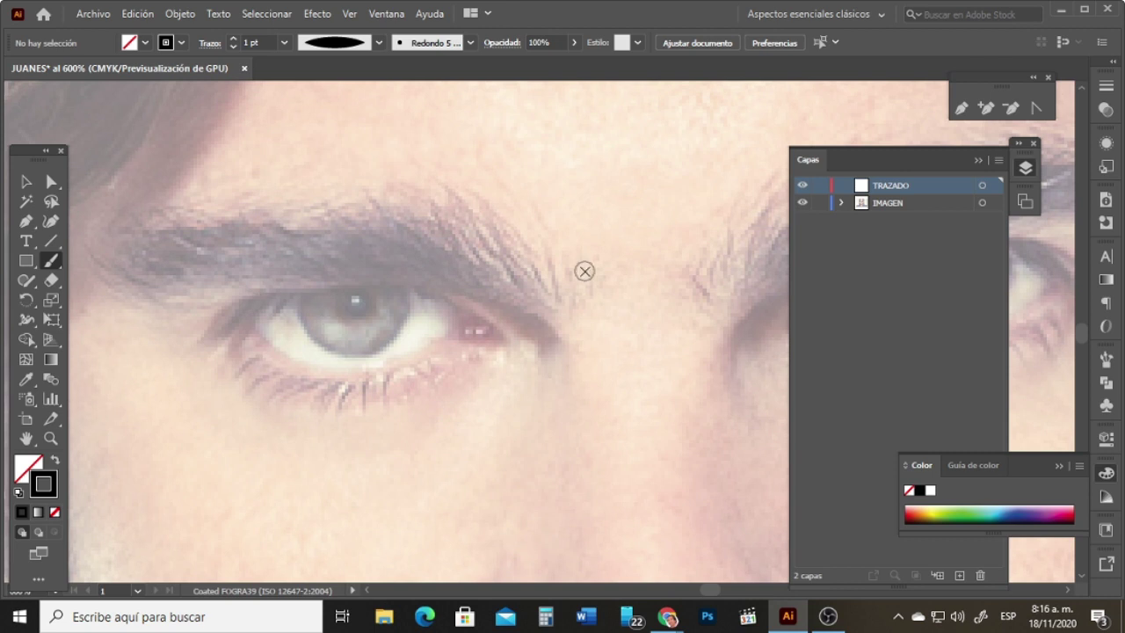
drag(234, 313, 485, 305)
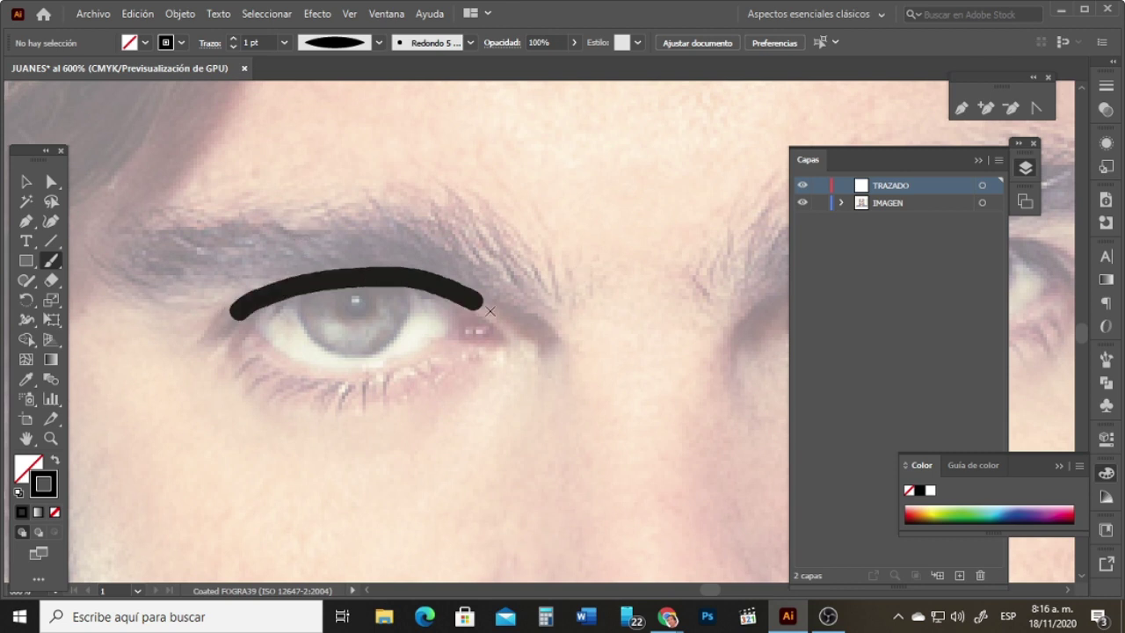
key(ctrl+z)
click(378, 42)
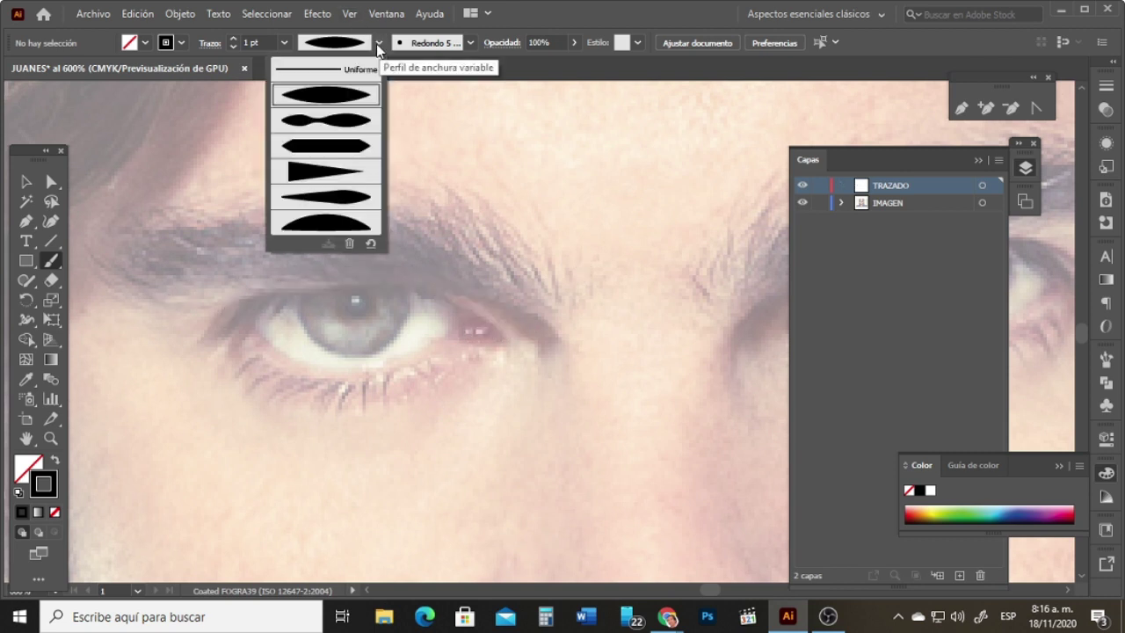
click(243, 319)
drag(230, 313, 510, 321)
key(ctrl+z)
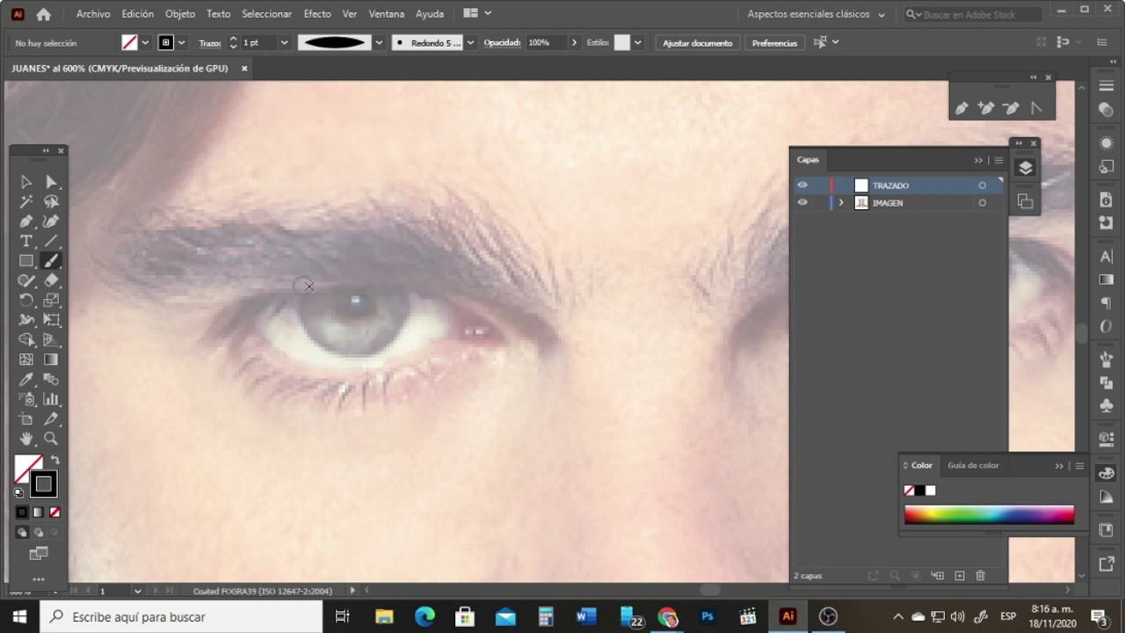
Step: Draw a closed, lens-shaped path across the eyebrow with the Pen tool, using two pointed ends and curved edges
click(27, 224)
click(248, 235)
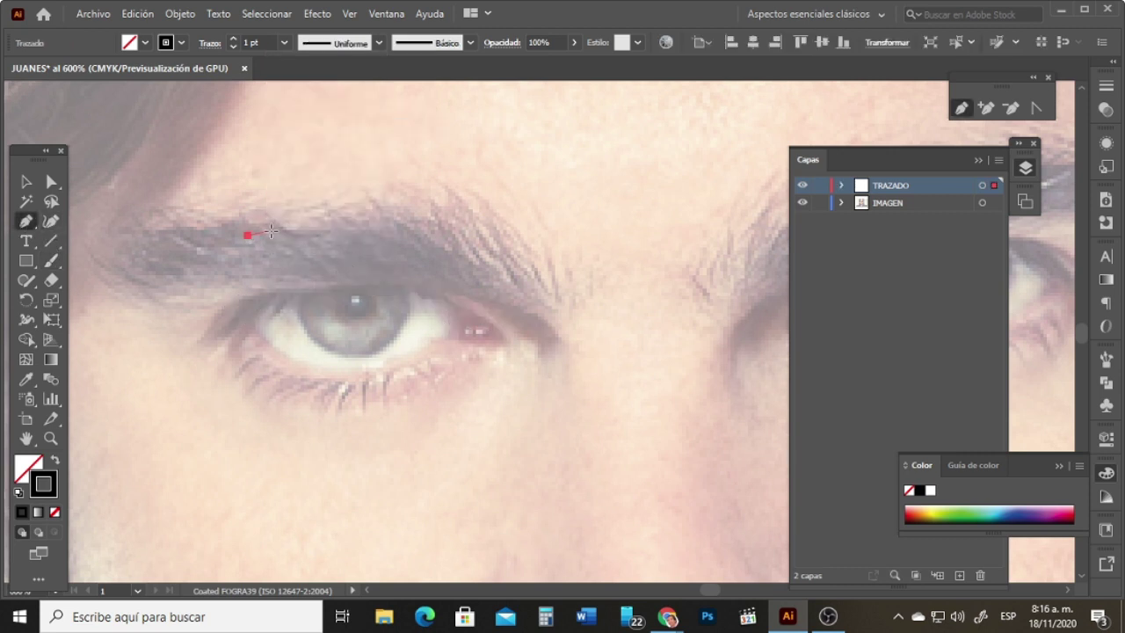
mouse_move(514, 234)
mouse_down()
mouse_move(623, 279)
mouse_move(641, 273)
mouse_up()
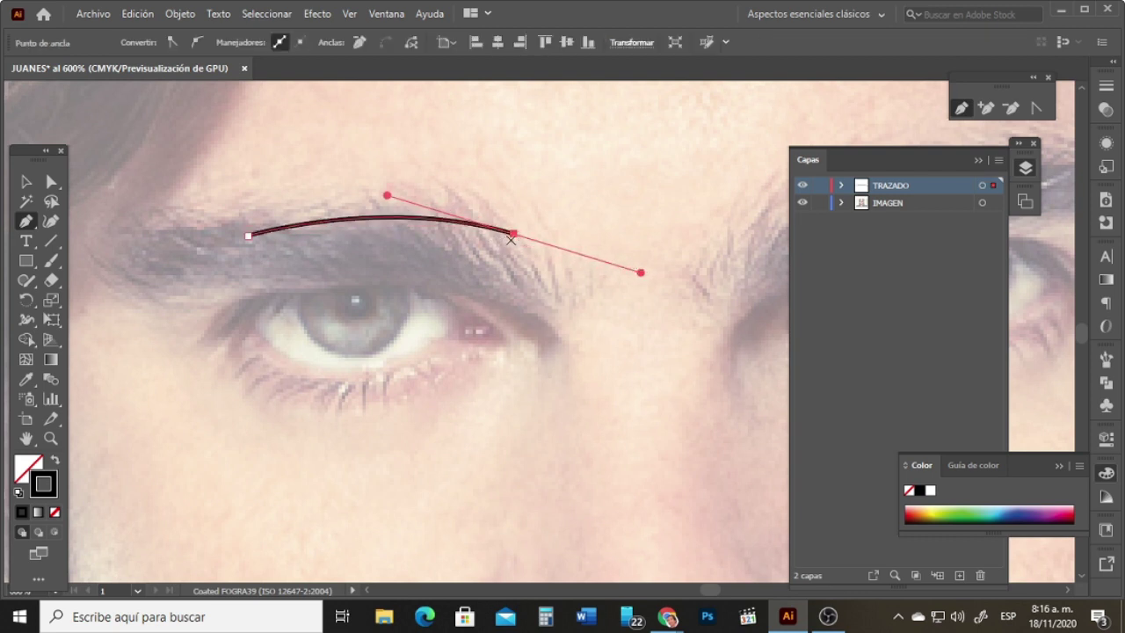
key(a)
key(p)
click(514, 234)
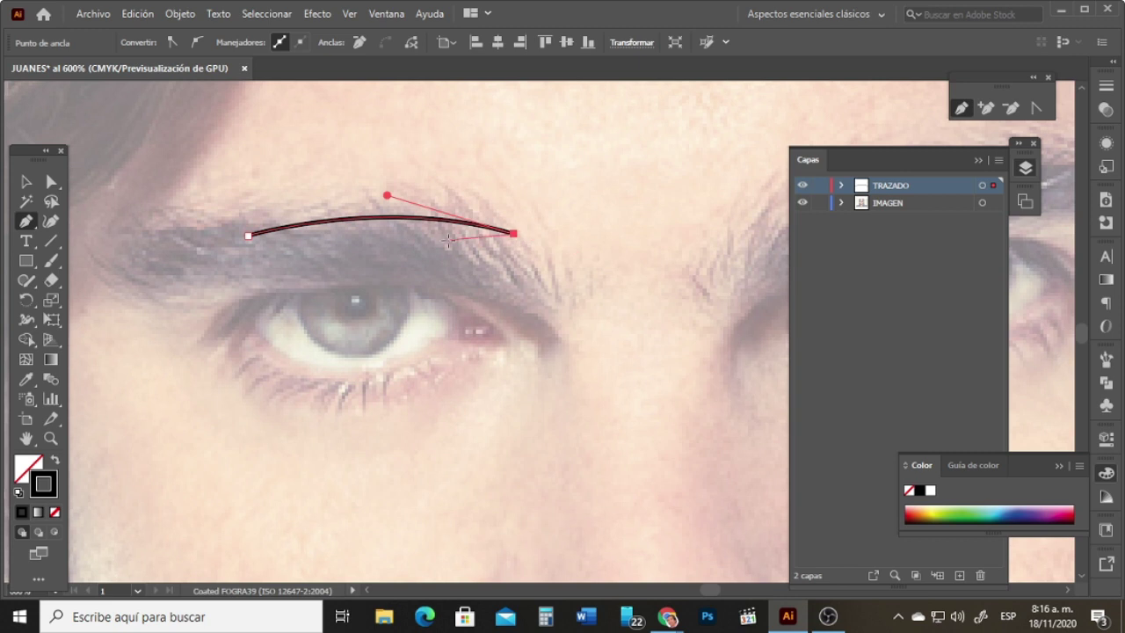
drag(246, 237, 102, 219)
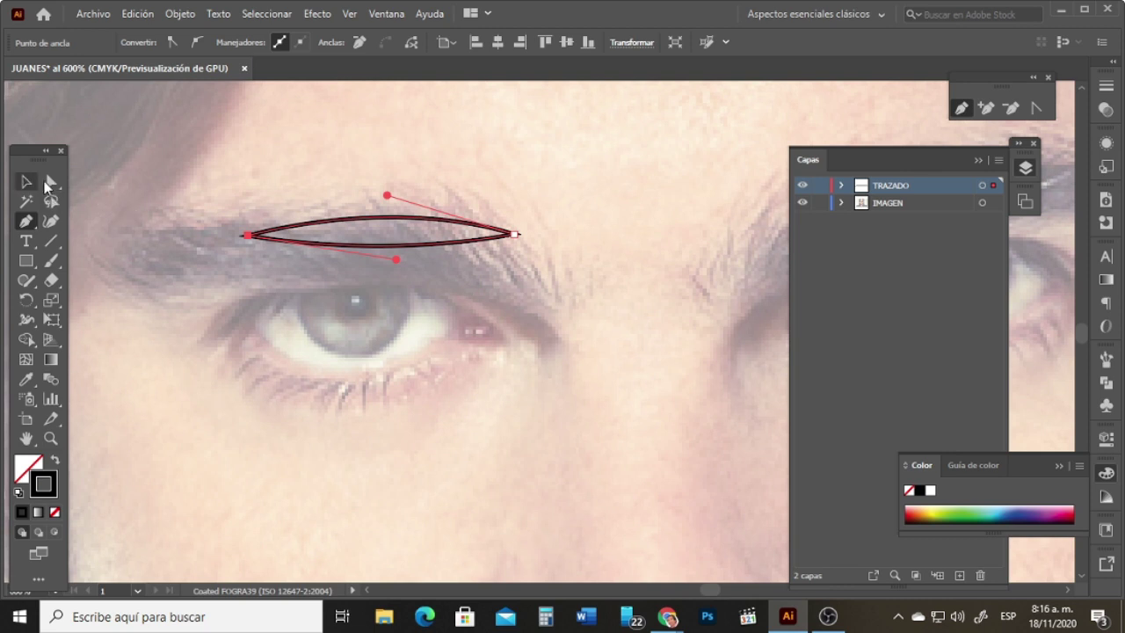
Step: Flatten the lens-shaped path into a thin sliver by pulling its upper and lower curve handles toward the centre line
click(51, 182)
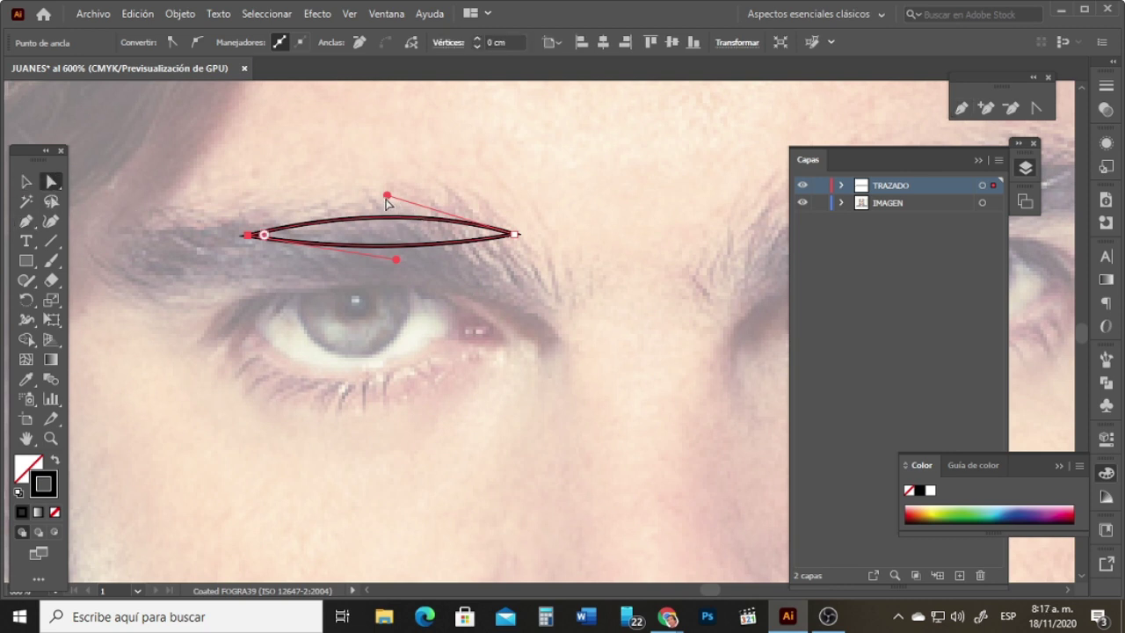
drag(388, 196, 381, 213)
drag(395, 260, 396, 224)
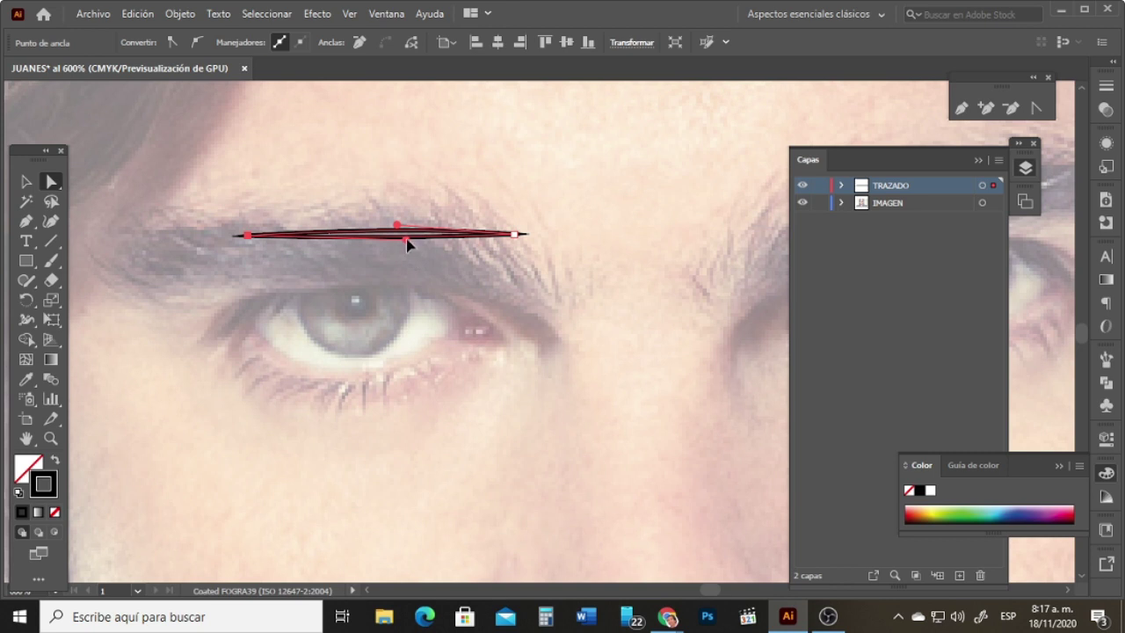
Step: Give the sliver shape a solid black fill (000000) and remove its stroke
click(35, 185)
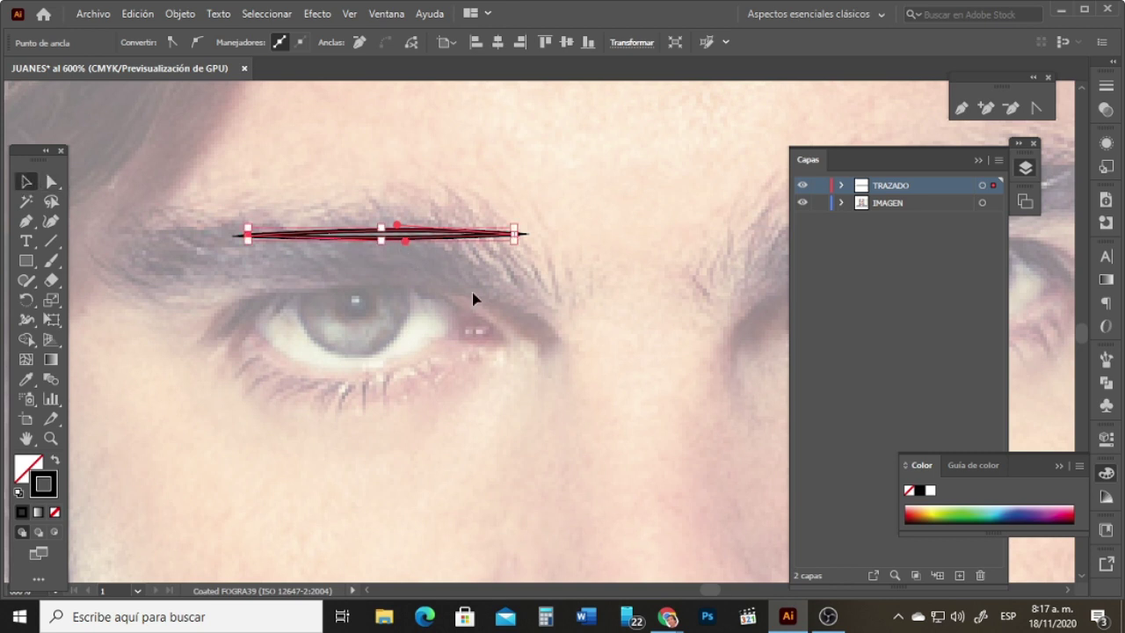
key(x)
double_click(31, 473)
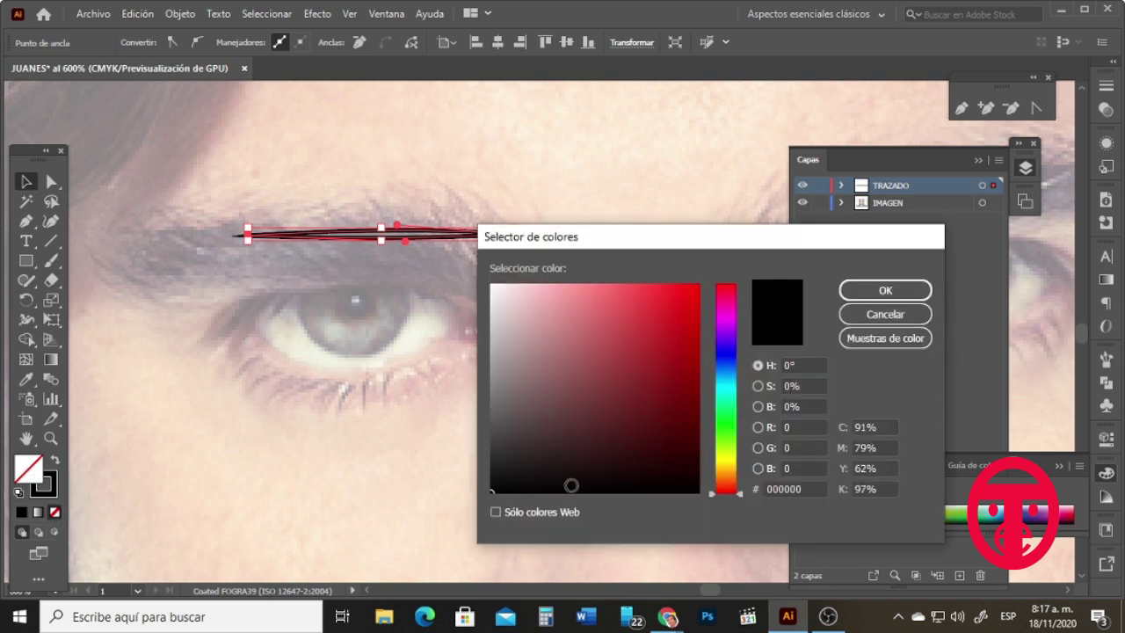
click(885, 291)
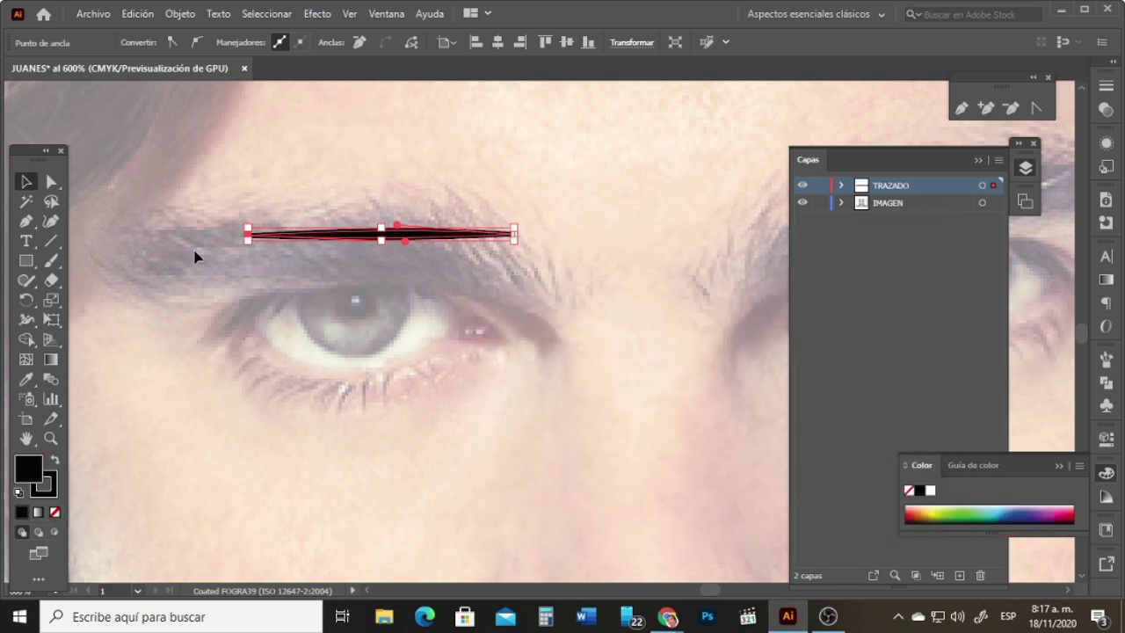
click(55, 511)
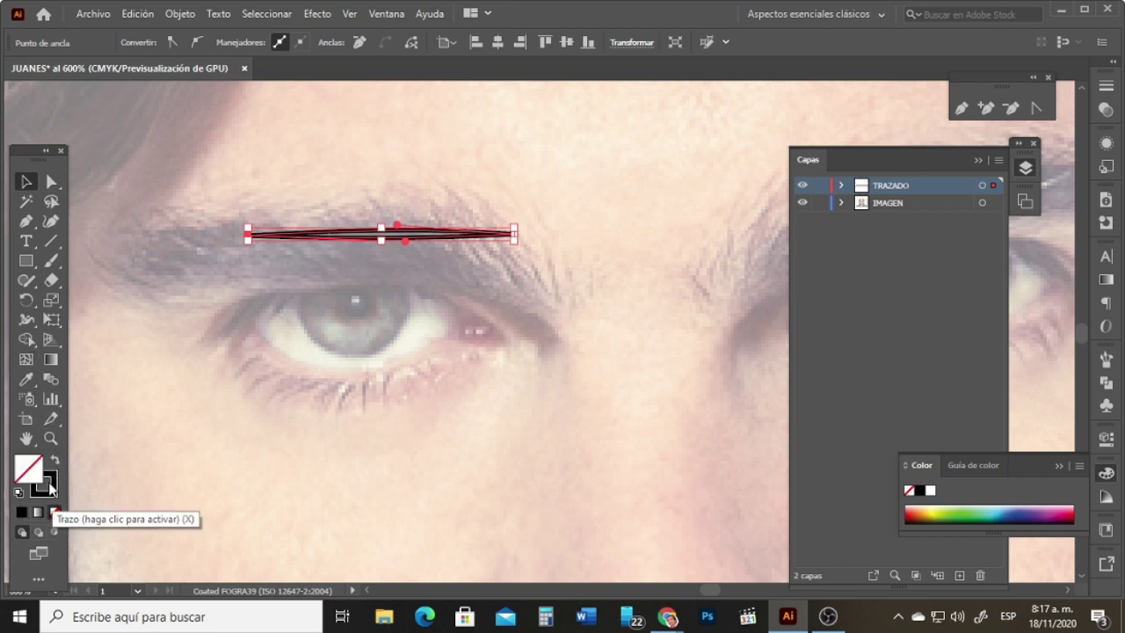
key(ctrl+z)
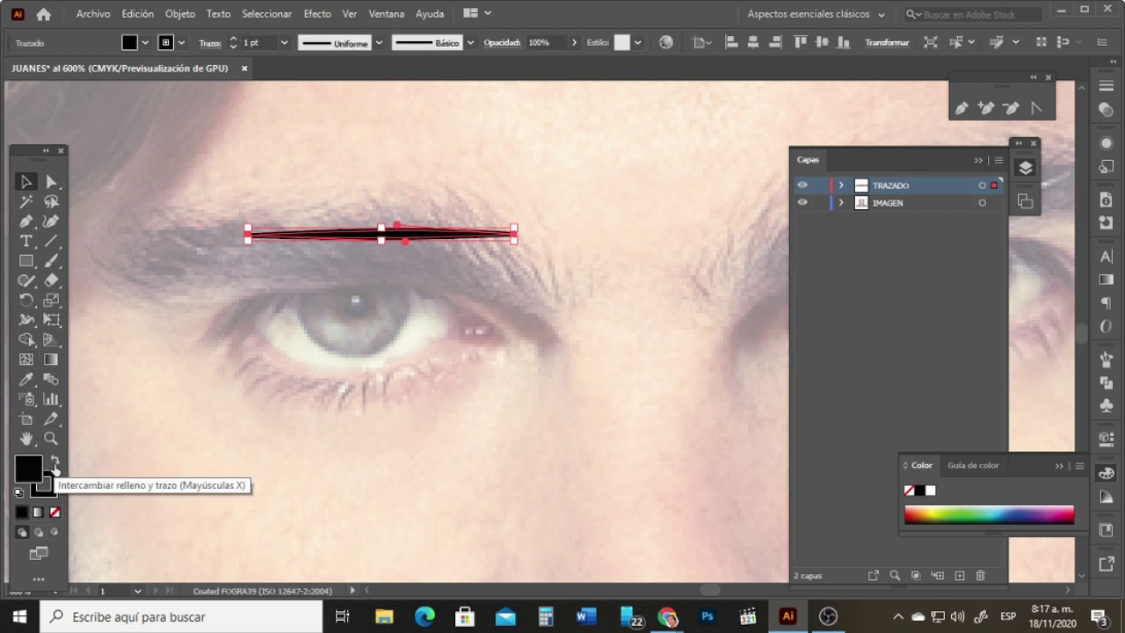
click(53, 492)
click(54, 512)
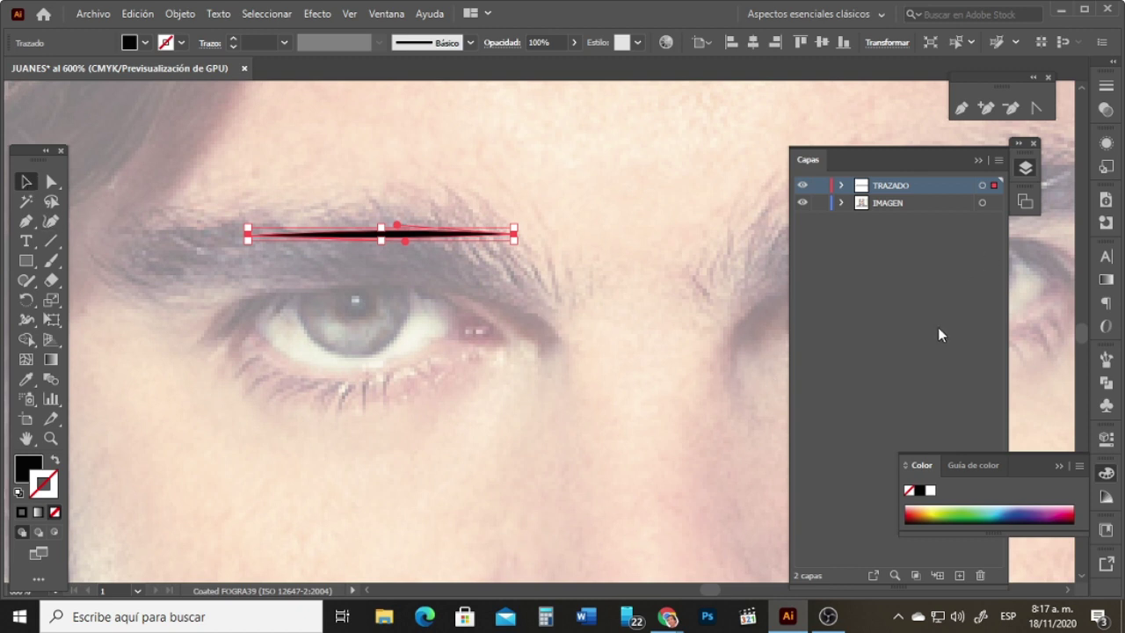
Step: Create an art brush from the black sliver shape, with the colorization method set to Matices
click(1107, 359)
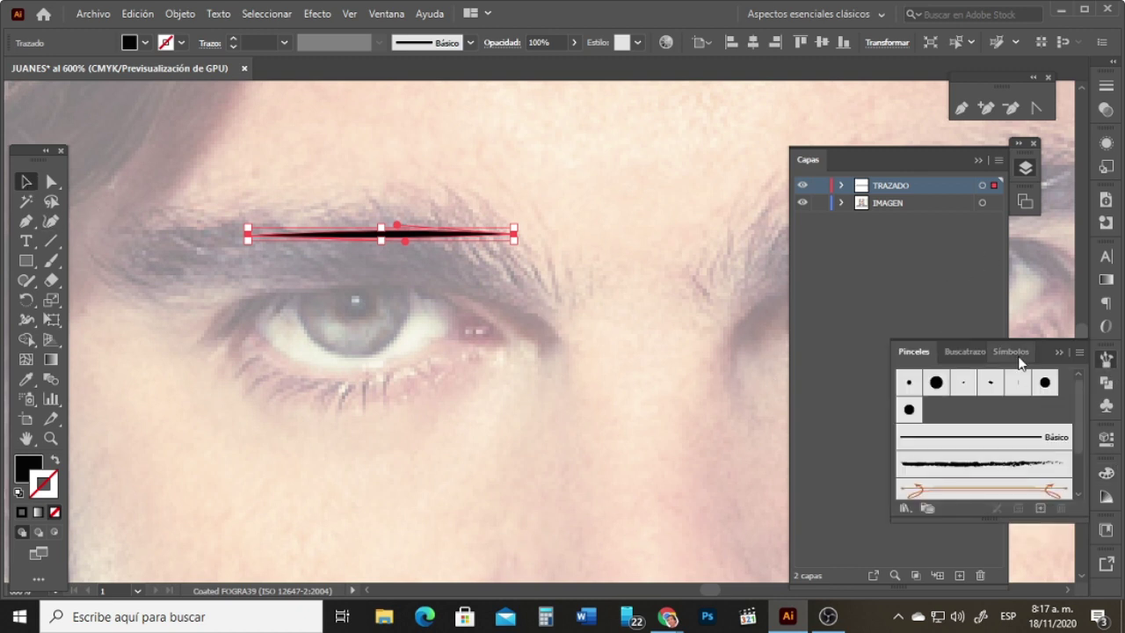
drag(1056, 521, 1041, 572)
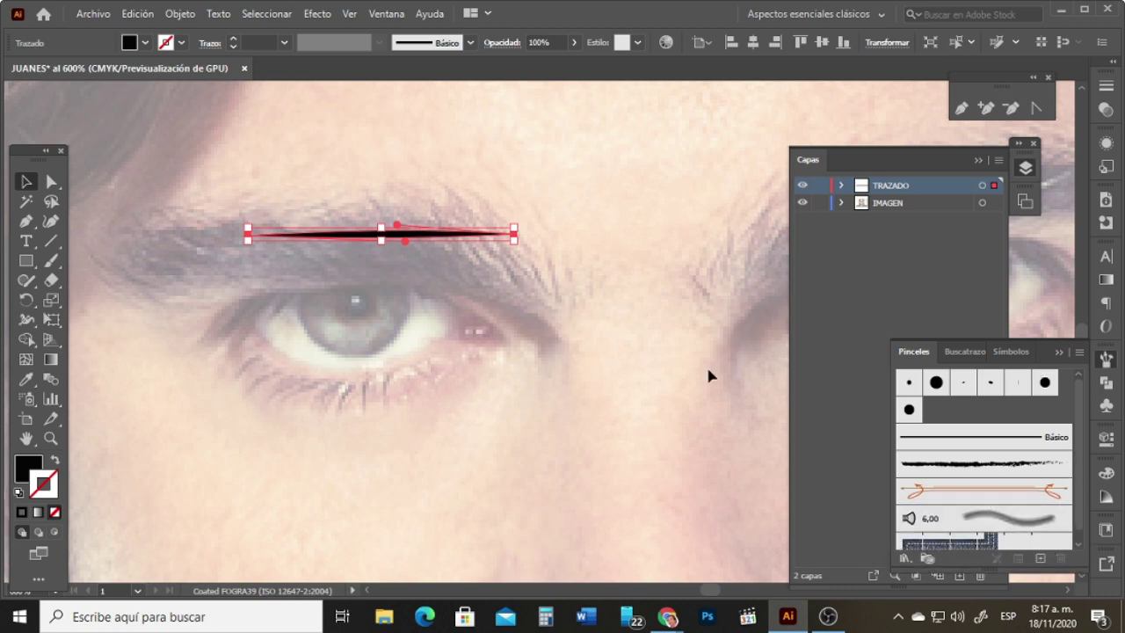
mouse_move(398, 234)
mouse_down()
mouse_move(534, 263)
mouse_move(951, 441)
mouse_move(981, 424)
mouse_up()
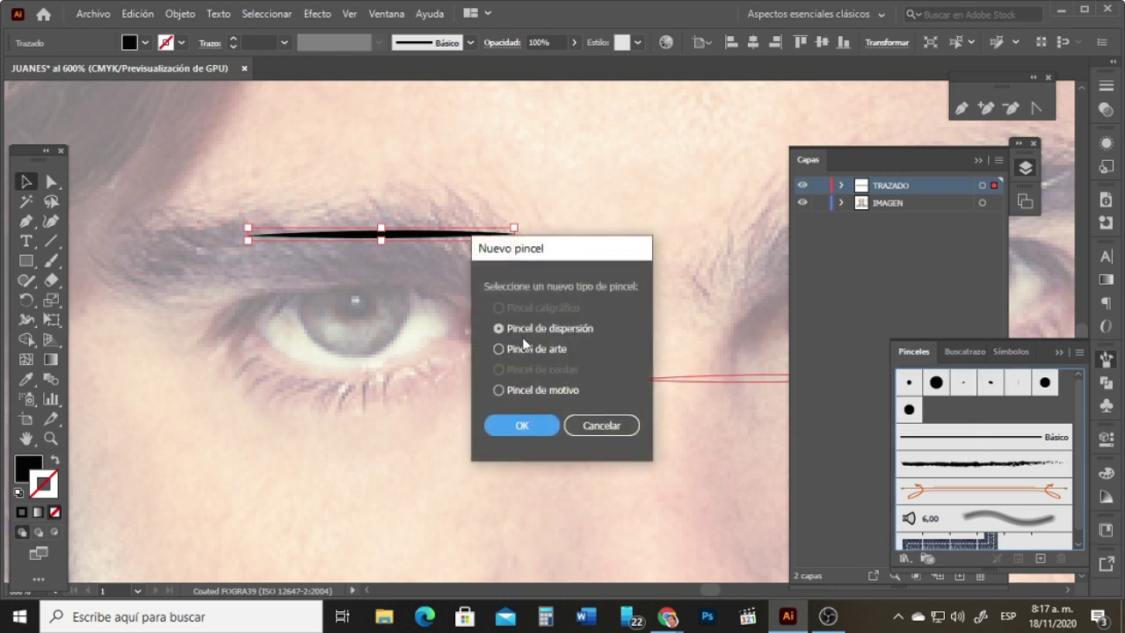
click(540, 355)
click(505, 350)
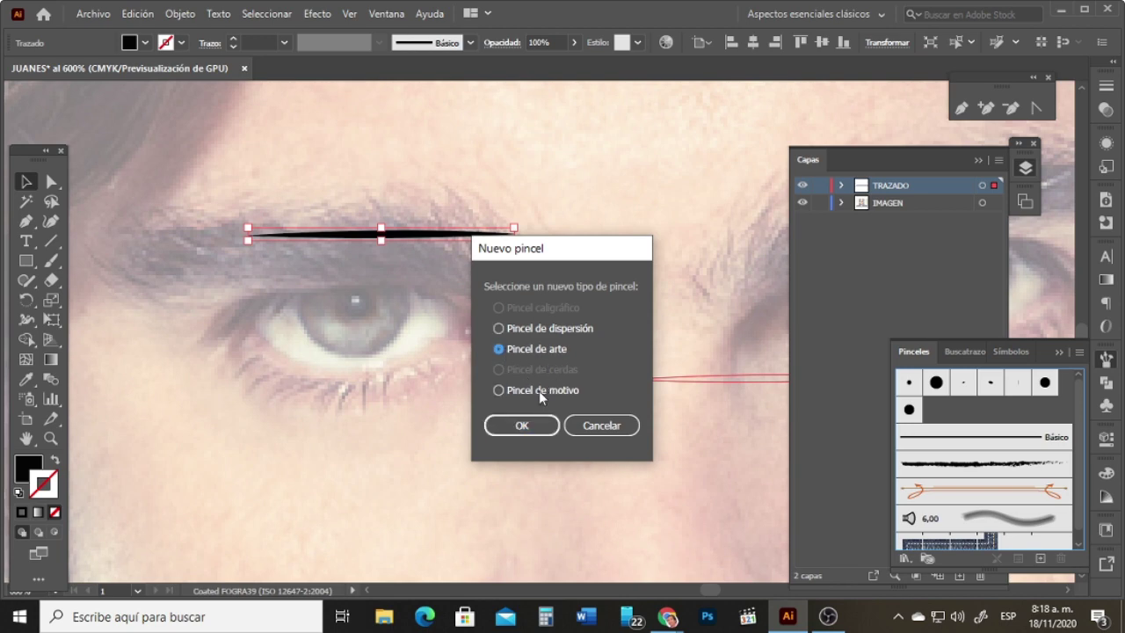
click(519, 425)
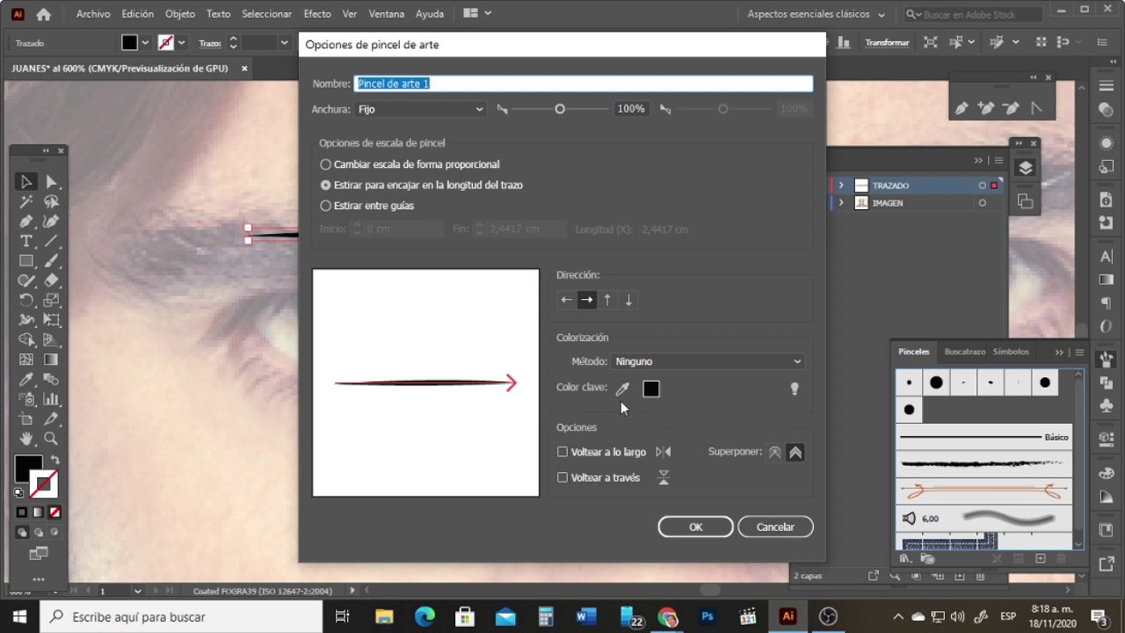
click(694, 363)
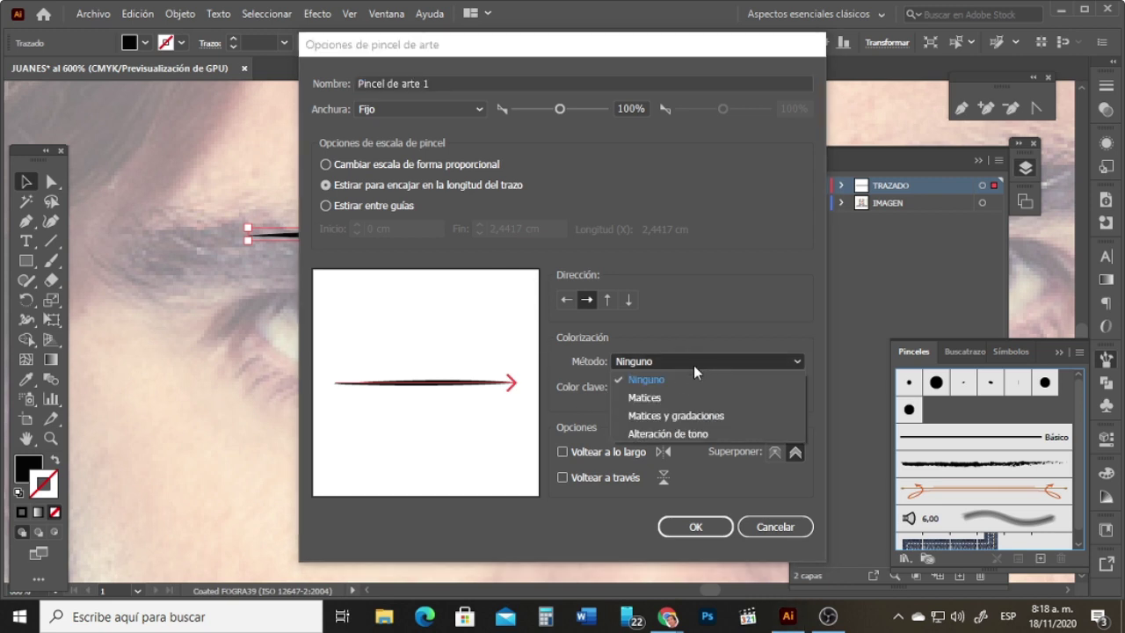
click(640, 400)
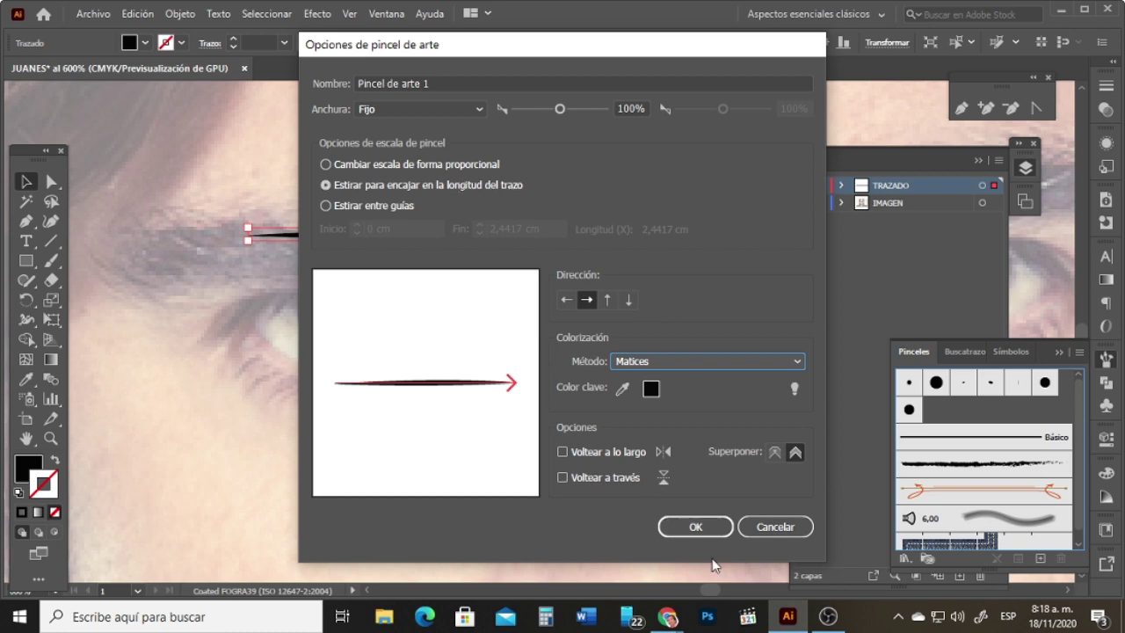
click(695, 527)
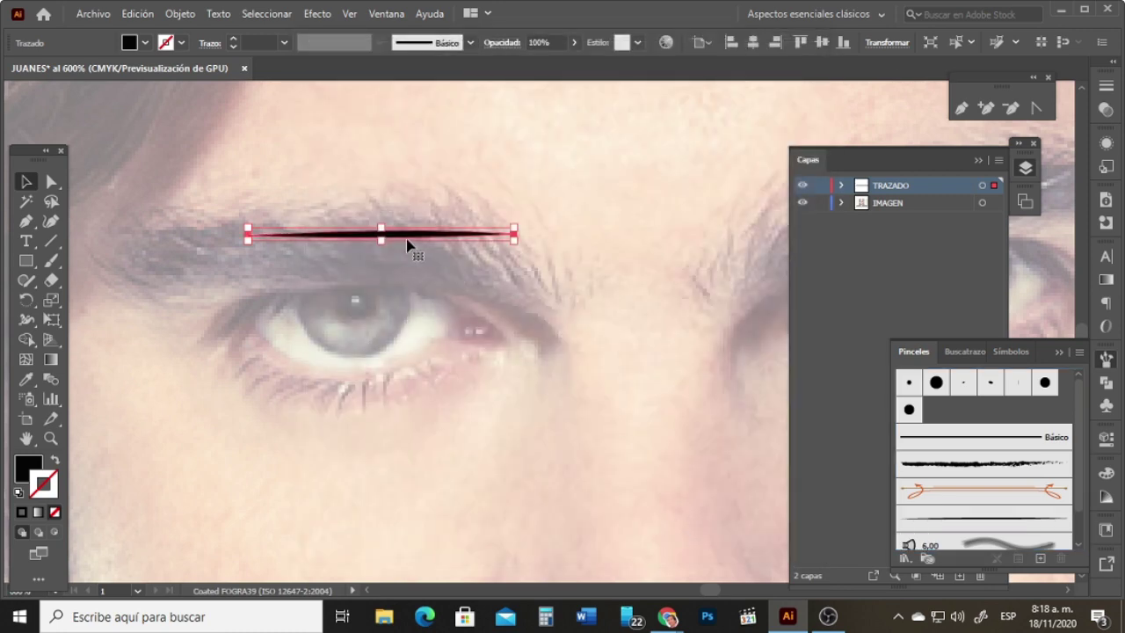
Step: Delete the sliver shape from the artwork and load the new tapered art brush for the Paintbrush tool
key(Delete)
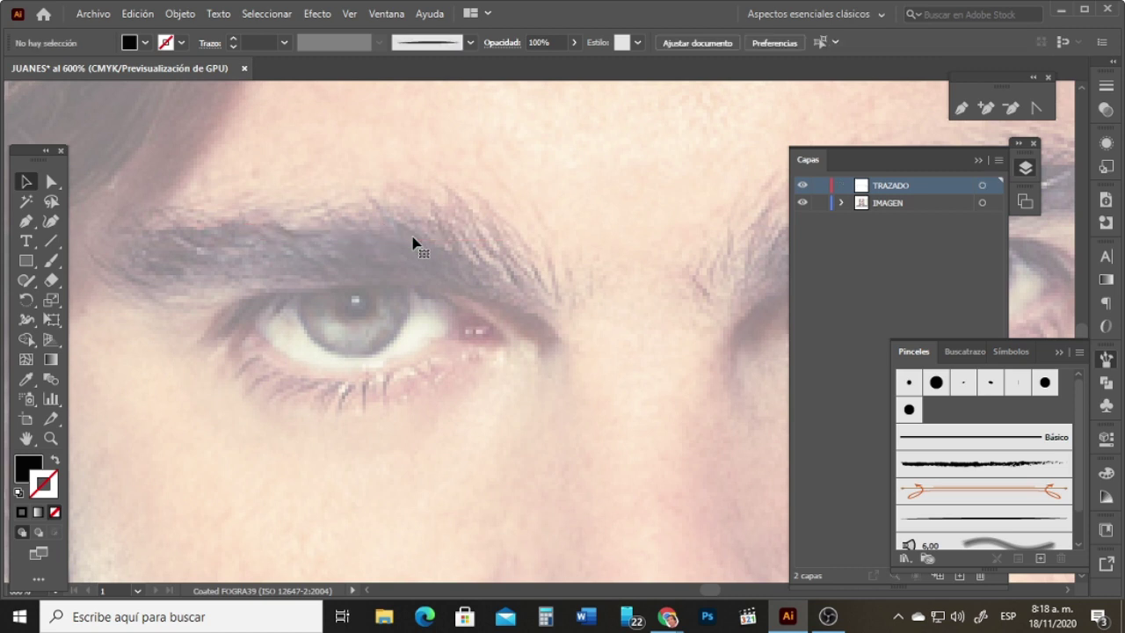
click(51, 260)
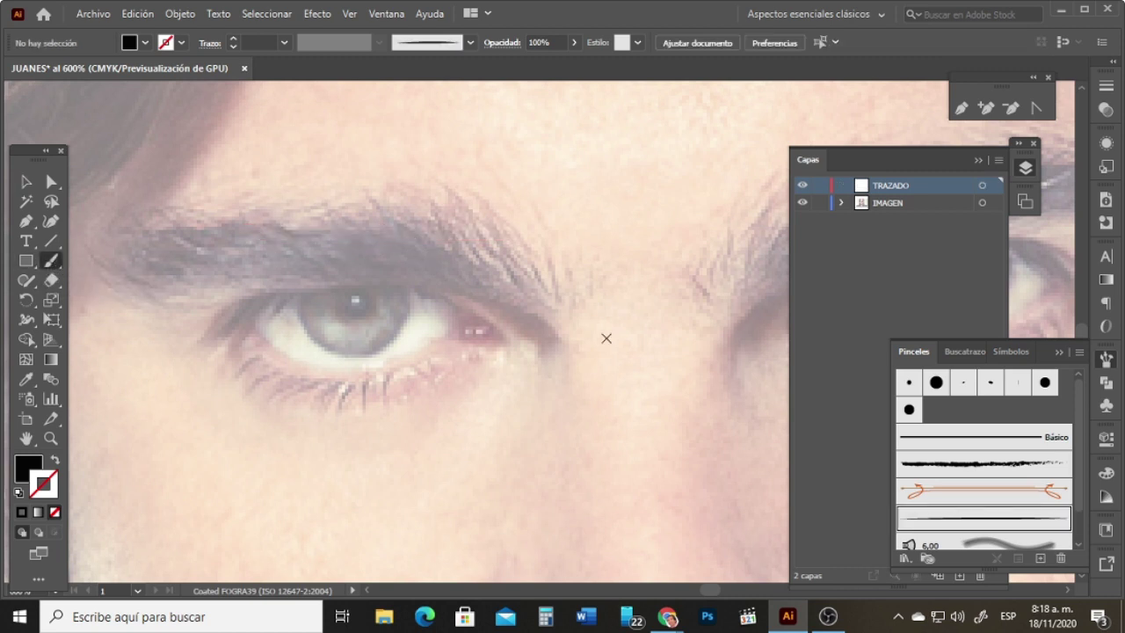
scroll(1079, 479, down, 1)
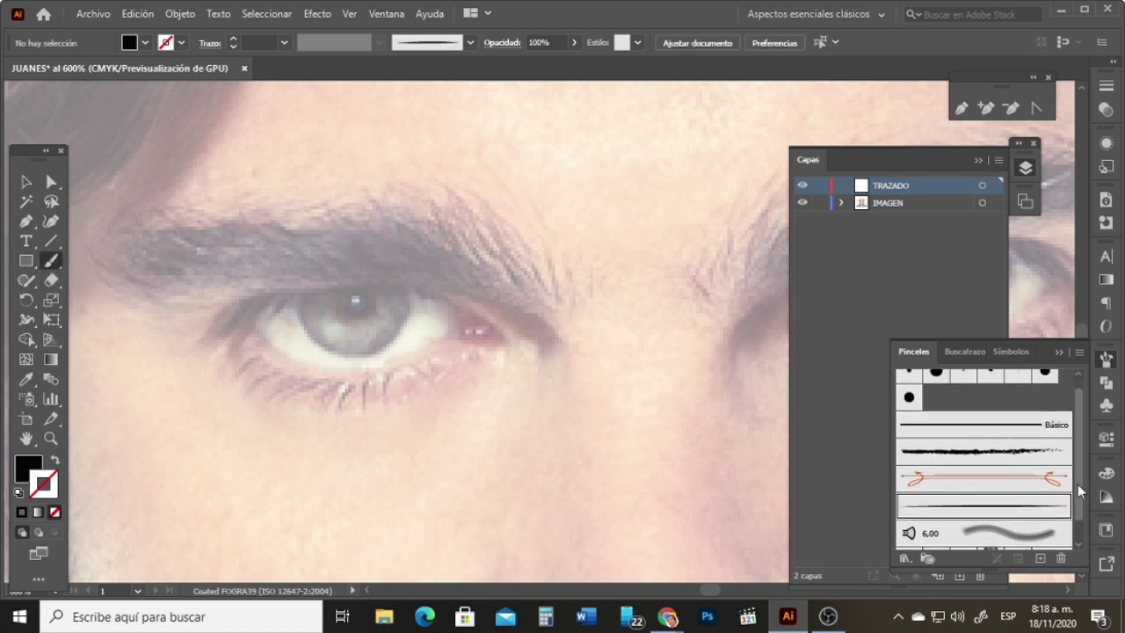
scroll(1080, 493, down, 2)
scroll(1076, 466, up, 3)
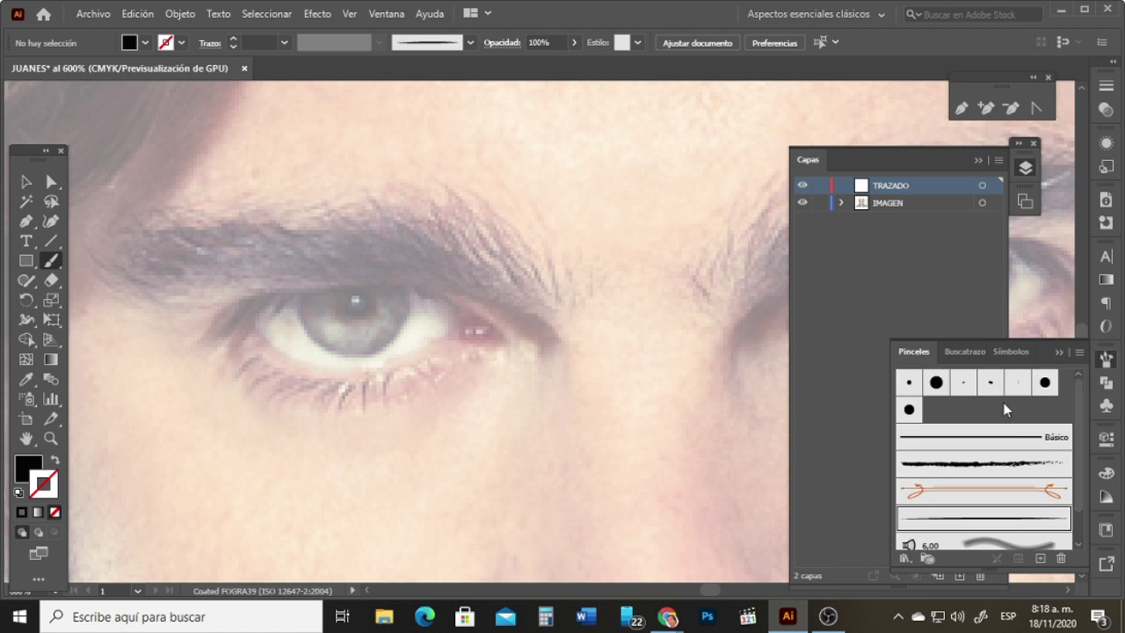
click(974, 357)
click(983, 354)
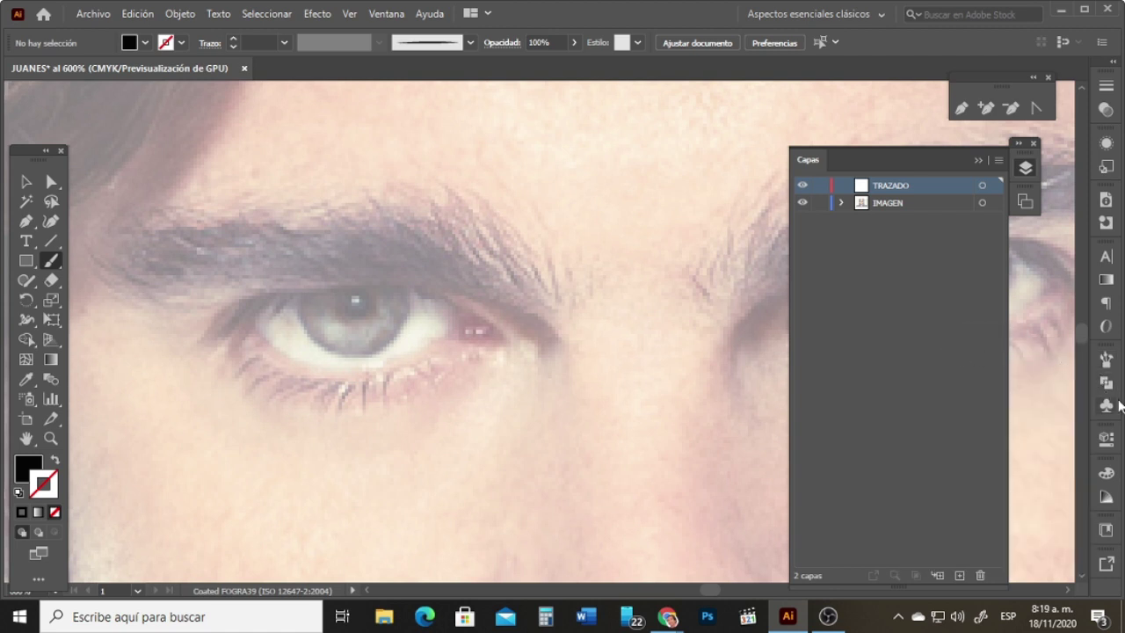
click(1107, 359)
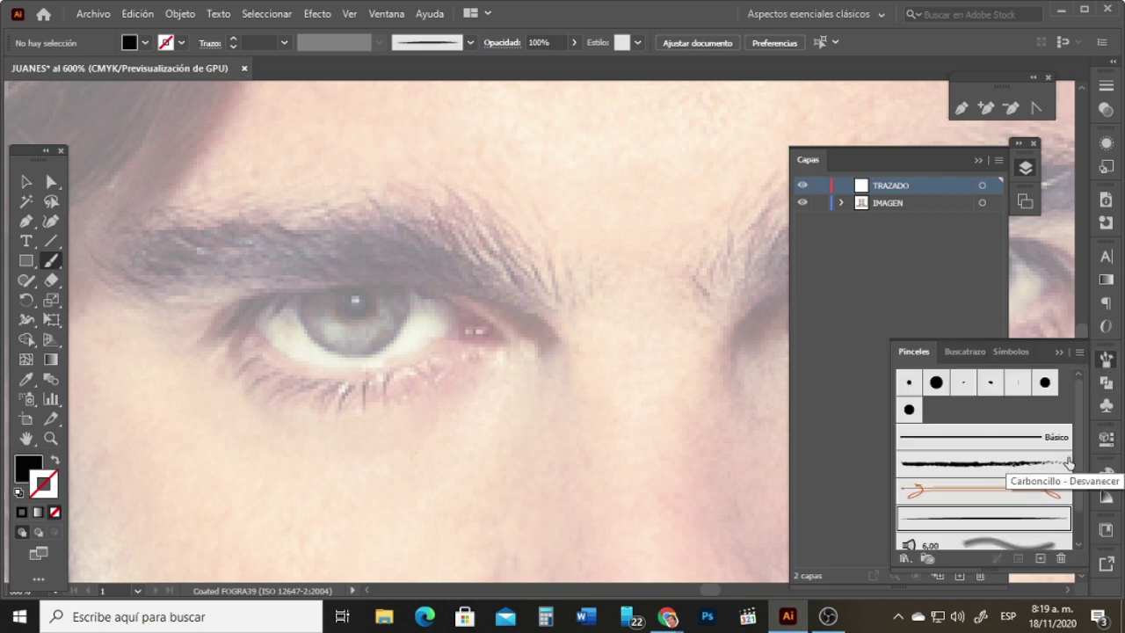
double_click(923, 519)
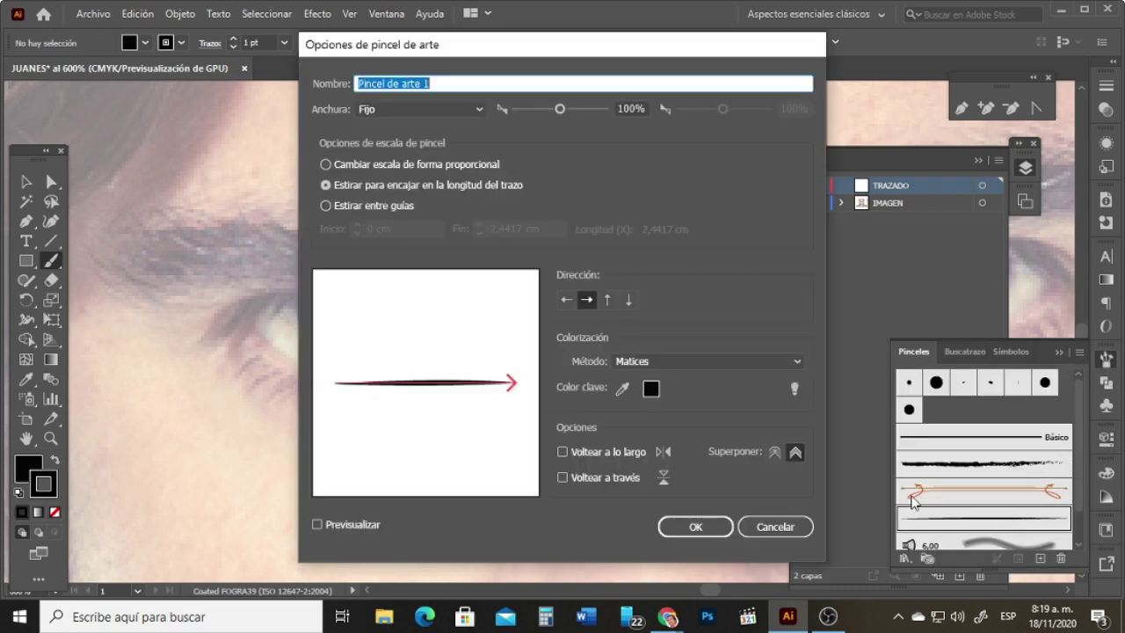
click(697, 527)
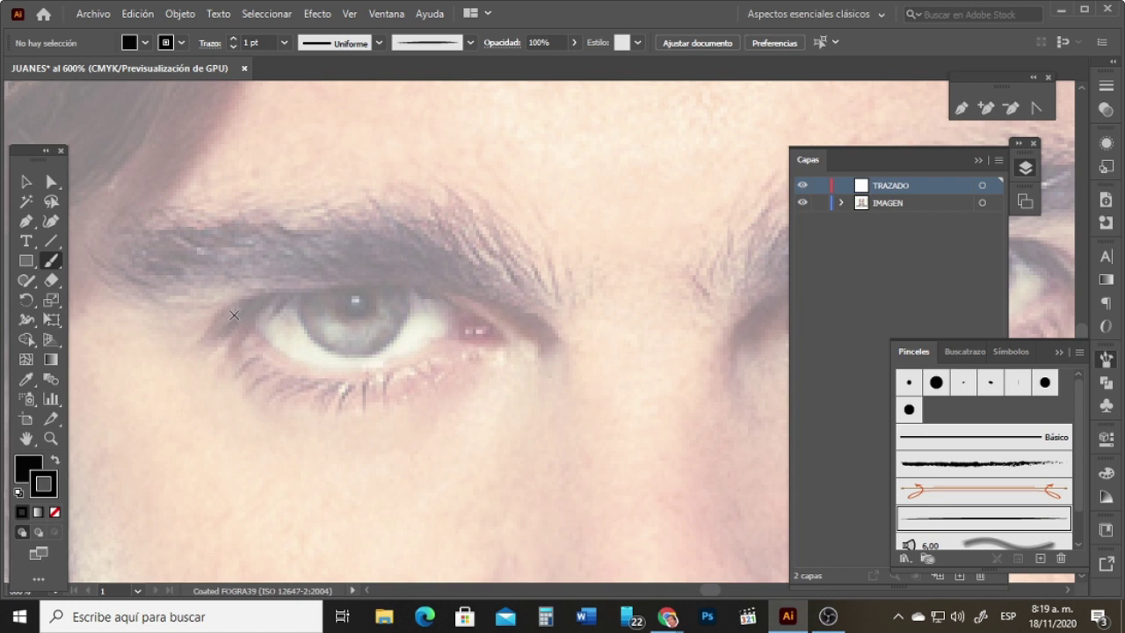
Step: Try the new brush along the upper eyelid, undo it, and set the fill to none with the black stroke active
mouse_move(236, 313)
mouse_down()
mouse_move(308, 283)
mouse_move(369, 279)
mouse_move(464, 299)
mouse_move(510, 343)
mouse_up()
key(ctrl+z)
click(29, 470)
click(54, 511)
click(50, 476)
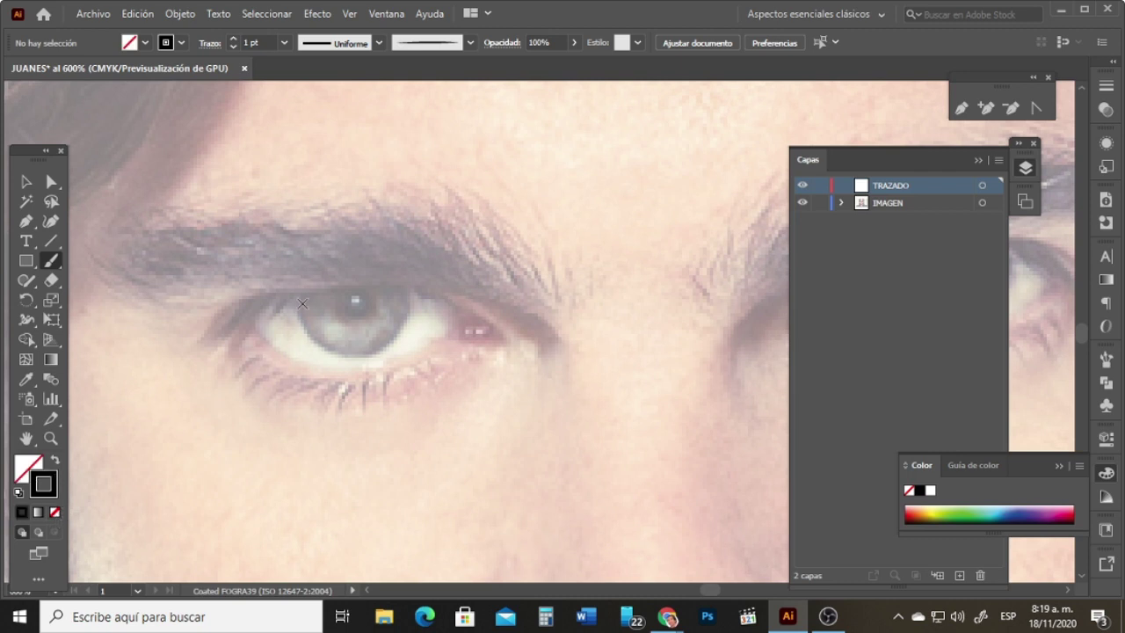
Step: Paint tapered black strokes along the upper and lower eyelids and along the crease around the eye's inner corner
mouse_move(223, 319)
mouse_down()
mouse_move(326, 288)
mouse_move(415, 285)
mouse_move(479, 308)
mouse_move(517, 343)
mouse_move(437, 342)
mouse_move(386, 368)
mouse_move(318, 371)
mouse_move(234, 317)
mouse_up()
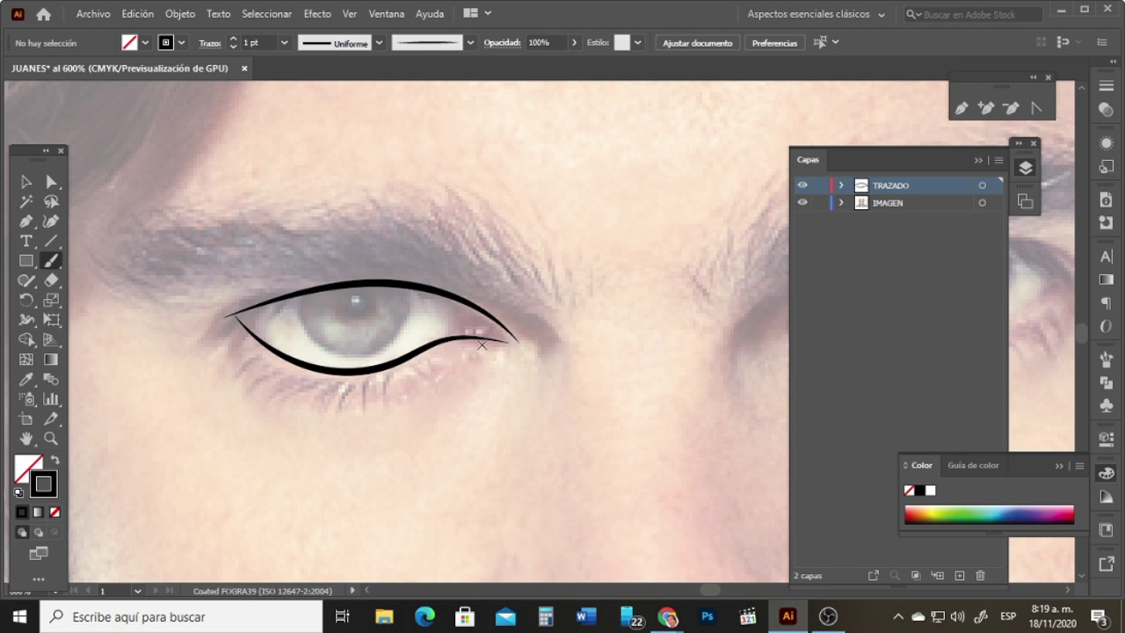
mouse_move(552, 343)
mouse_down()
mouse_move(487, 293)
mouse_move(377, 274)
mouse_up()
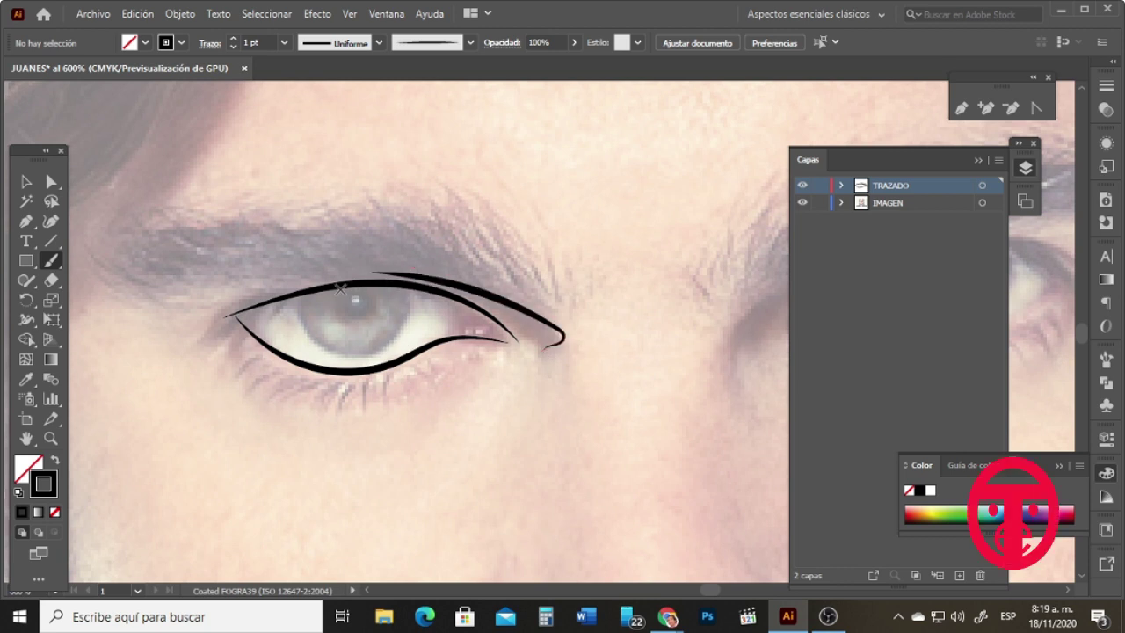
Step: Paint a curved tapered stroke around the pupil, starting beneath the upper eyelid
mouse_move(348, 321)
mouse_down()
mouse_move(372, 313)
mouse_move(356, 288)
mouse_up()
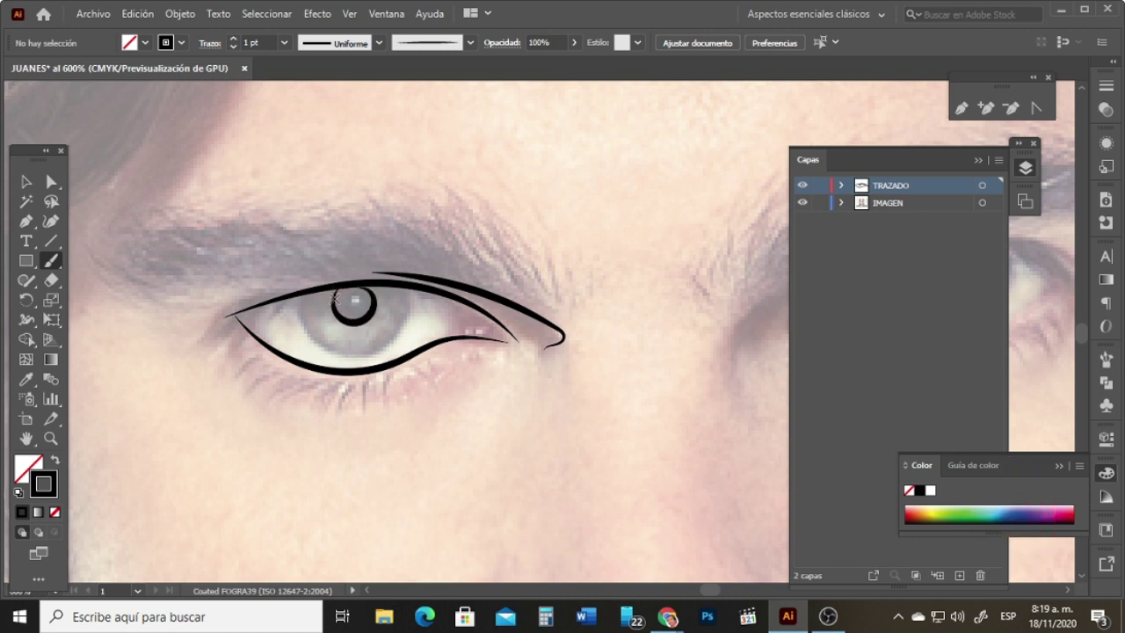
Step: Move the Paintbrush fidelity closer to Precisión, try two arcs over the eyebrow, and undo them
double_click(55, 258)
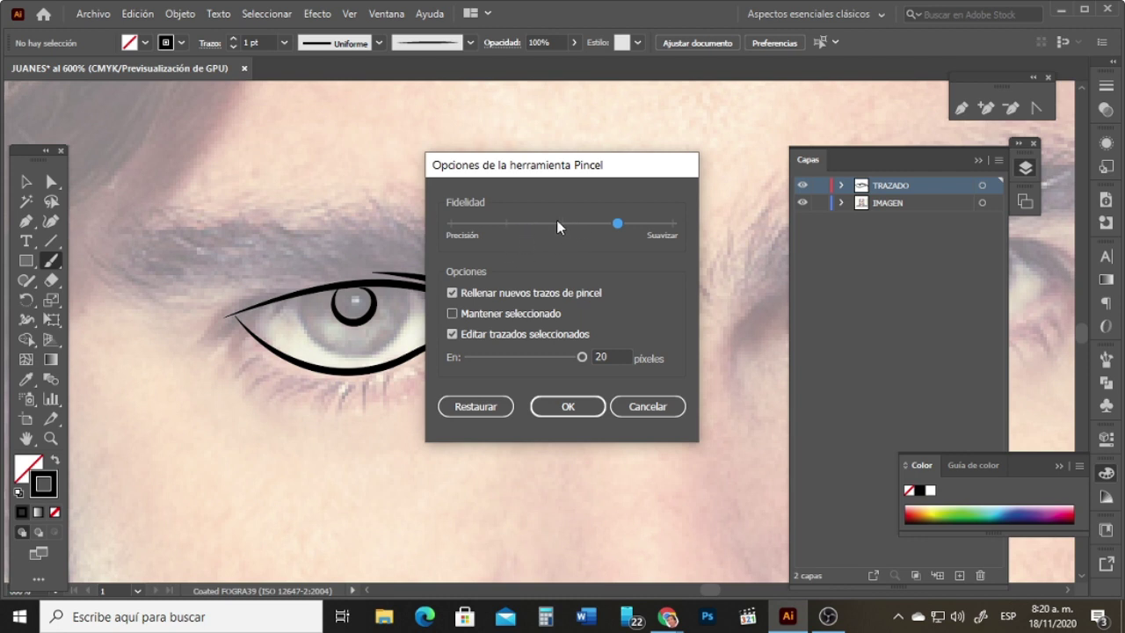
drag(557, 227, 510, 228)
click(568, 407)
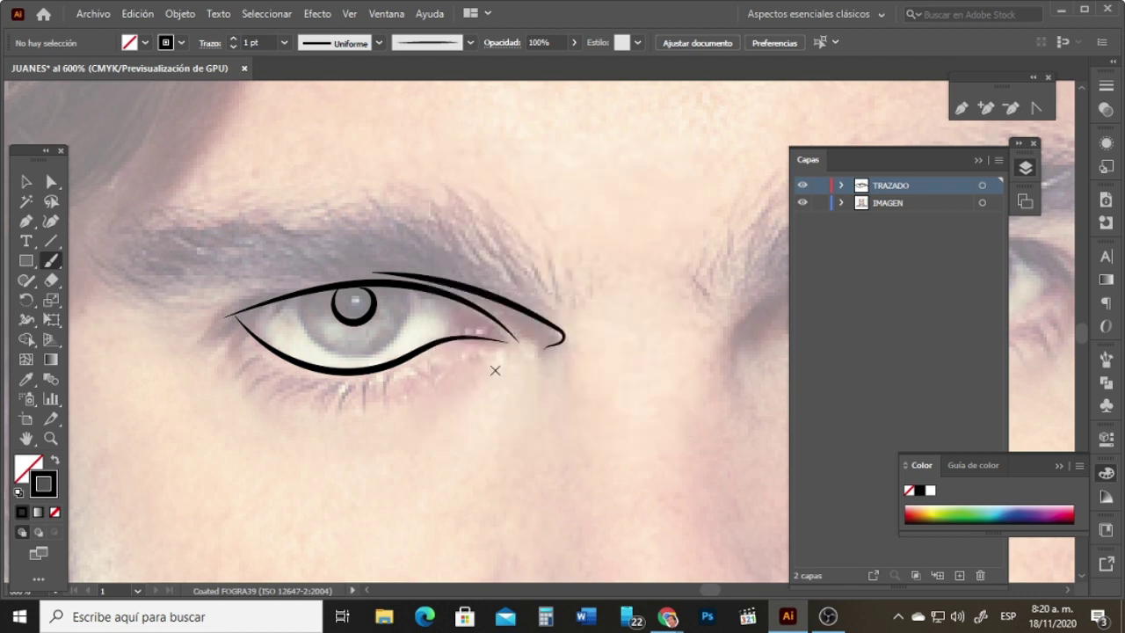
mouse_move(316, 225)
mouse_down()
mouse_move(360, 217)
mouse_move(535, 250)
mouse_up()
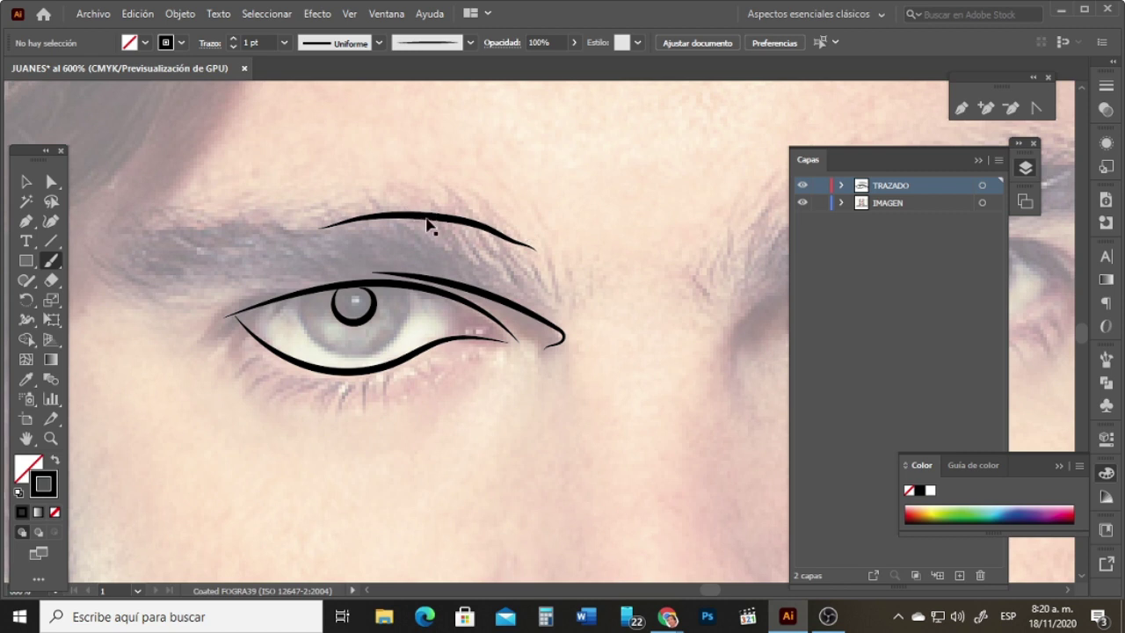
key(ctrl+z)
mouse_move(294, 212)
mouse_down()
mouse_move(517, 206)
mouse_move(578, 228)
mouse_up()
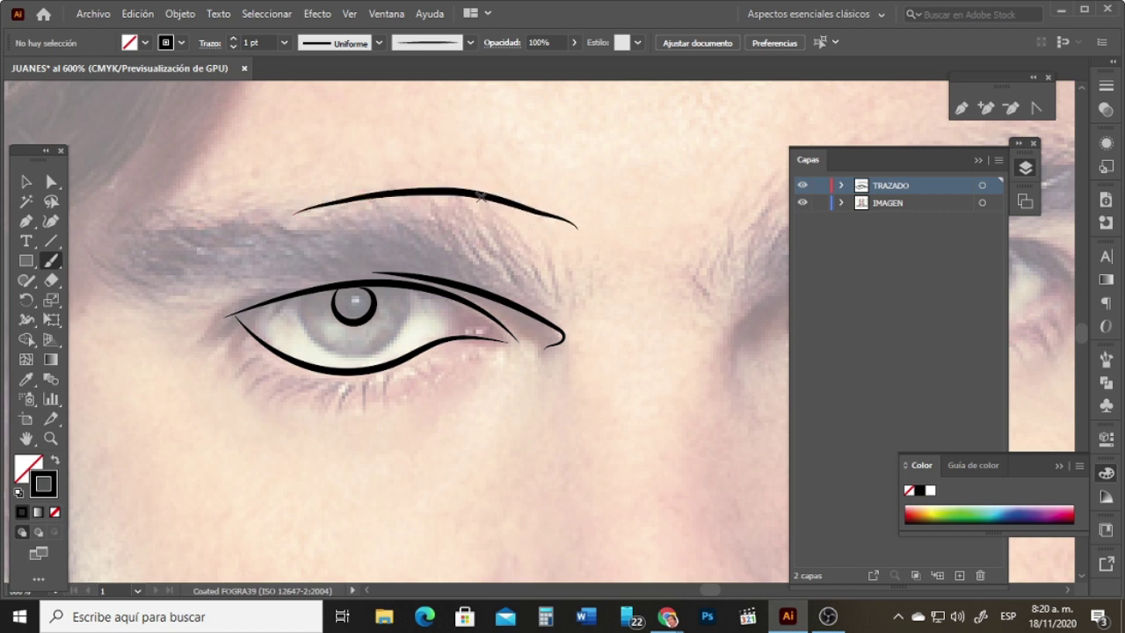
key(ctrl+z)
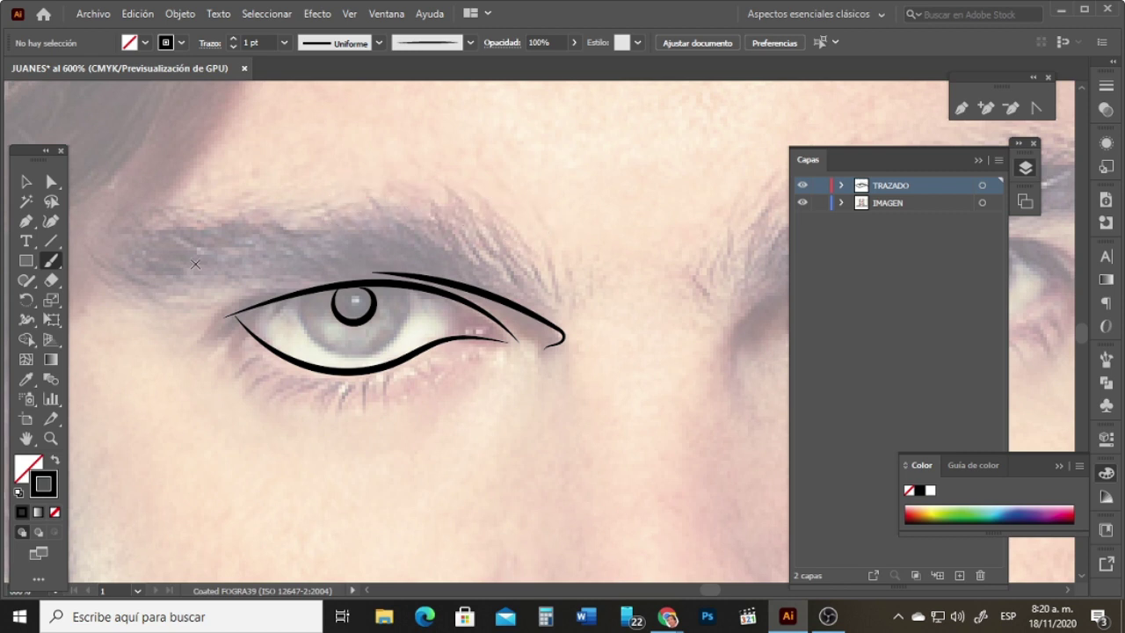
Step: Set the Paintbrush fidelity back to one notch before Suavizar
double_click(51, 260)
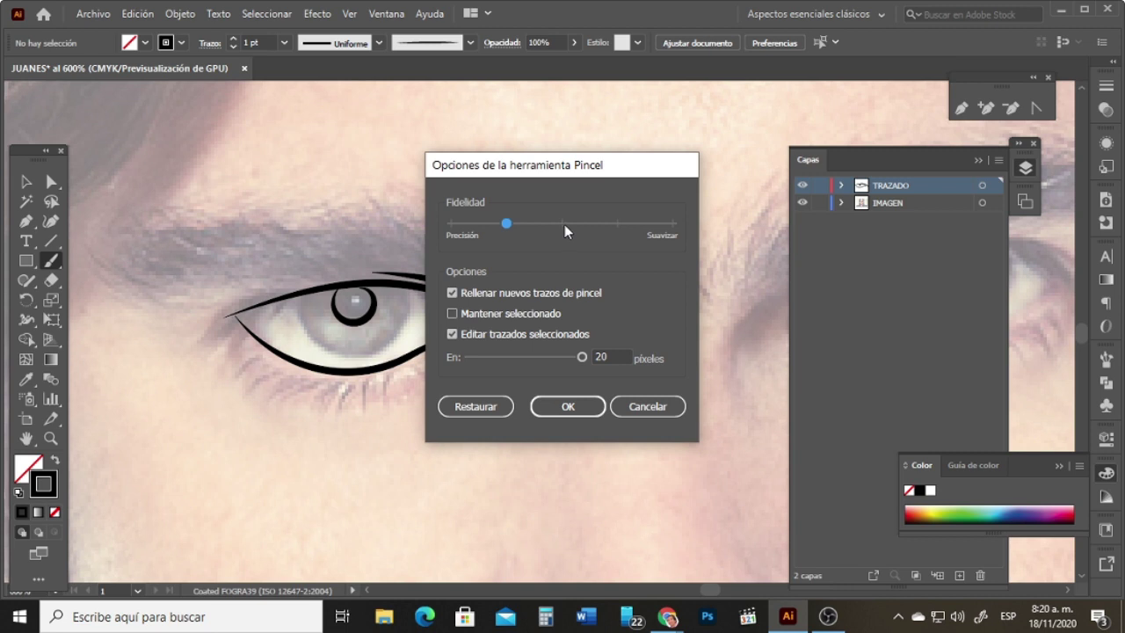
click(618, 224)
click(563, 406)
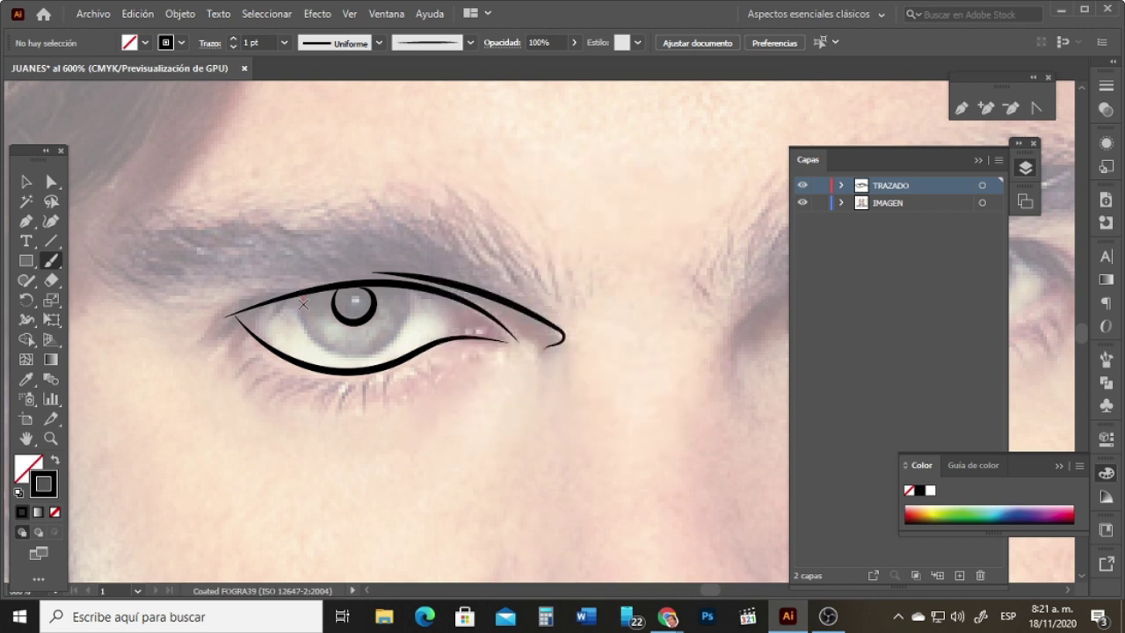
Step: Paint the iris outline and short curved strokes at both corners of the eye, undoing a misplaced one
mouse_move(303, 304)
mouse_down()
mouse_move(330, 348)
mouse_move(371, 352)
mouse_move(405, 327)
mouse_move(405, 286)
mouse_move(457, 318)
mouse_move(439, 342)
mouse_up()
drag(255, 305, 265, 345)
key(ctrl+z)
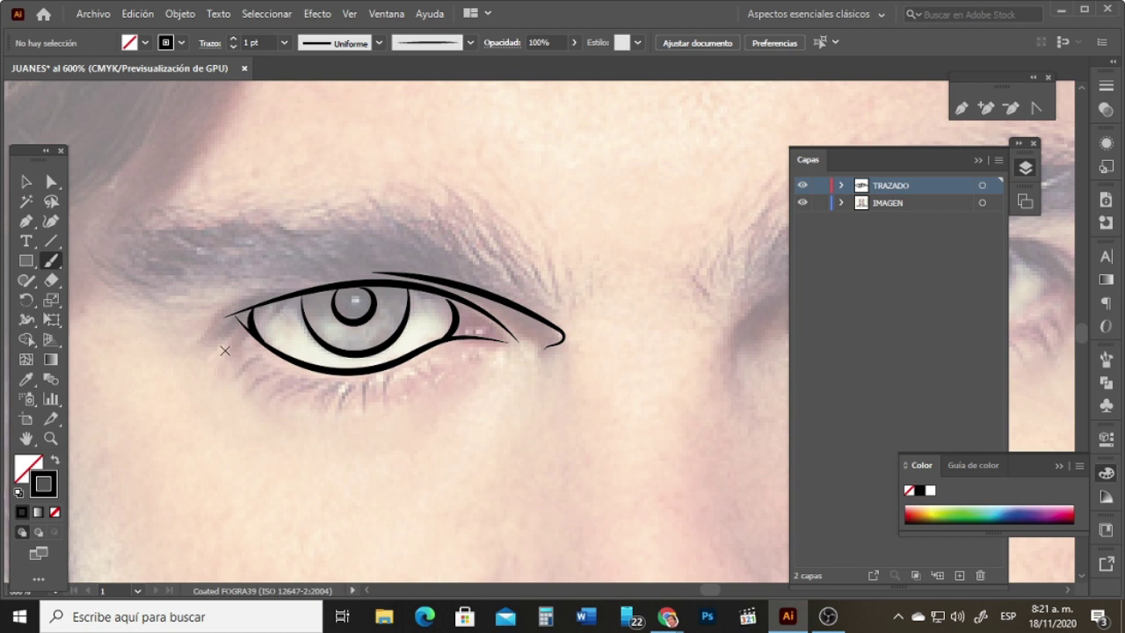
Step: Set the stroke weight to 0.5 pt and paint short lower eyelashes beneath the eye
click(284, 43)
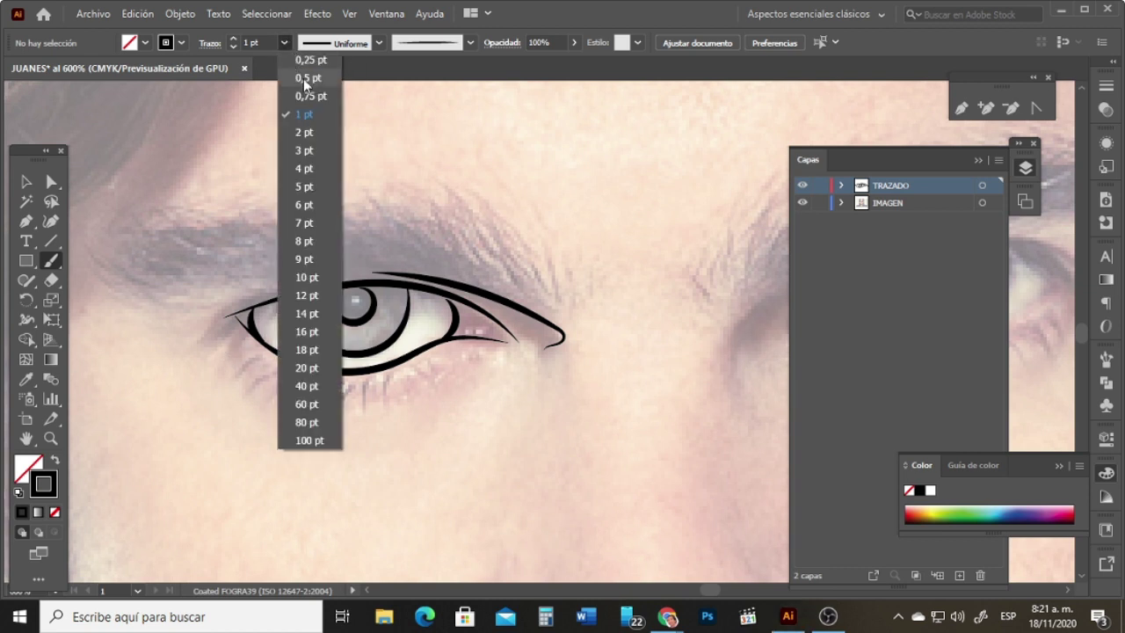
click(299, 85)
mouse_move(258, 359)
mouse_down()
mouse_move(246, 390)
mouse_move(269, 407)
mouse_move(279, 381)
mouse_move(285, 406)
mouse_move(303, 411)
mouse_move(384, 406)
mouse_up()
drag(418, 370, 425, 382)
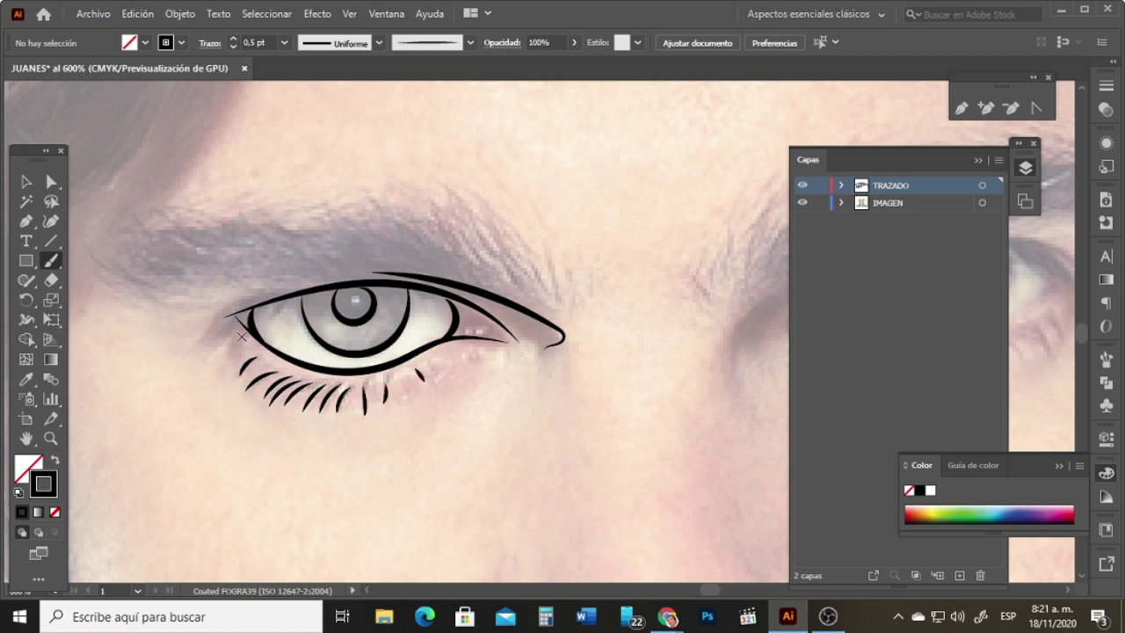
mouse_move(250, 350)
mouse_down()
mouse_move(236, 362)
mouse_move(225, 352)
mouse_up()
Step: Paint the eyebrow above the traced eye with thin overlapping hair strokes, working from its inner end to its outer tail
mouse_move(557, 301)
mouse_down()
mouse_move(552, 263)
mouse_move(511, 232)
mouse_up()
drag(538, 282, 480, 211)
drag(538, 297, 449, 195)
drag(518, 266, 459, 198)
drag(509, 285, 447, 206)
mouse_move(489, 280)
mouse_down()
mouse_move(432, 204)
mouse_move(436, 218)
mouse_up()
mouse_move(464, 273)
mouse_down()
mouse_move(439, 236)
mouse_move(366, 208)
mouse_move(362, 219)
mouse_up()
mouse_move(452, 276)
mouse_down()
mouse_move(349, 221)
mouse_move(343, 230)
mouse_move(311, 219)
mouse_up()
mouse_move(413, 266)
mouse_down()
mouse_move(301, 227)
mouse_move(368, 260)
mouse_move(283, 220)
mouse_up()
mouse_move(371, 264)
mouse_down()
mouse_move(302, 241)
mouse_move(343, 267)
mouse_move(260, 222)
mouse_up()
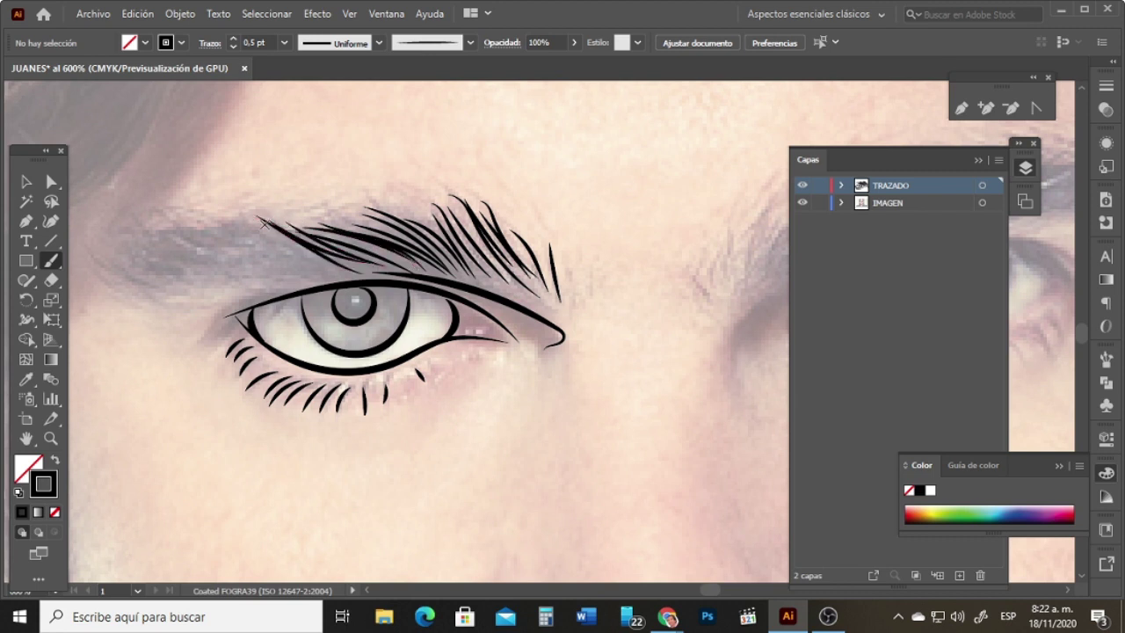
mouse_move(337, 274)
mouse_down()
mouse_move(246, 220)
mouse_move(204, 220)
mouse_up()
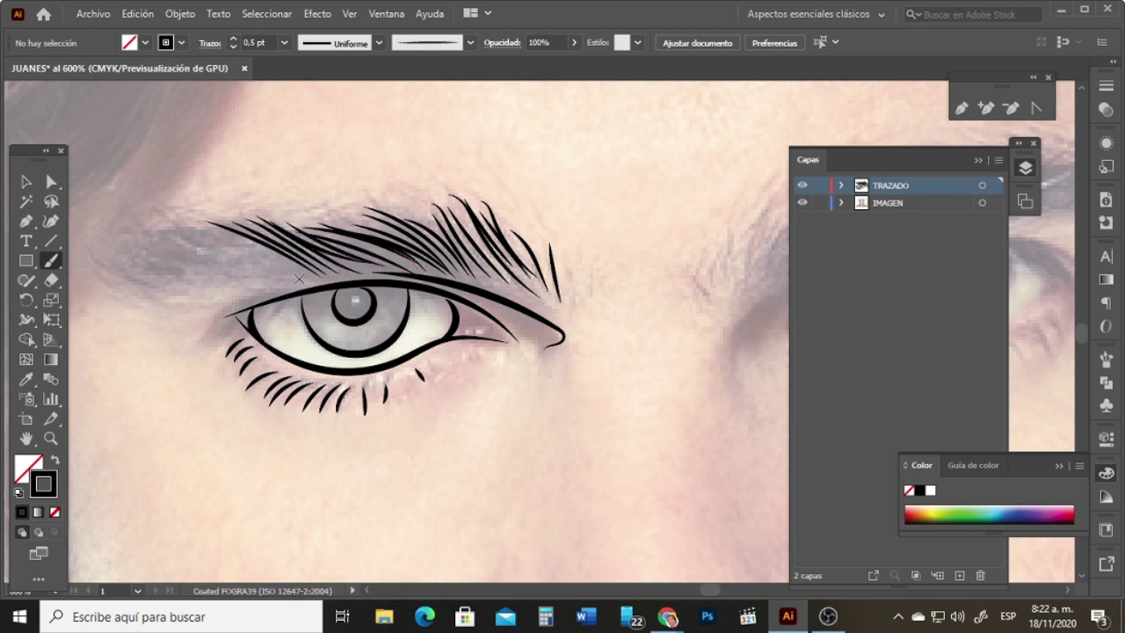
mouse_move(304, 278)
mouse_down()
mouse_move(188, 222)
mouse_move(192, 230)
mouse_move(163, 228)
mouse_up()
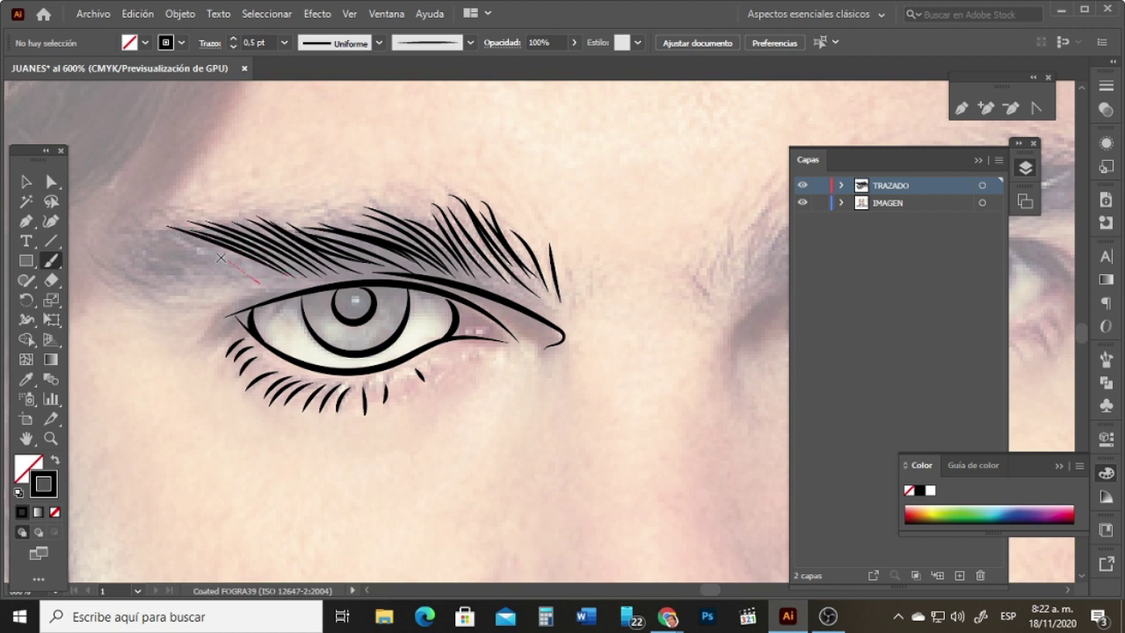
mouse_move(260, 283)
mouse_down()
mouse_move(163, 234)
mouse_move(170, 227)
mouse_move(146, 230)
mouse_up()
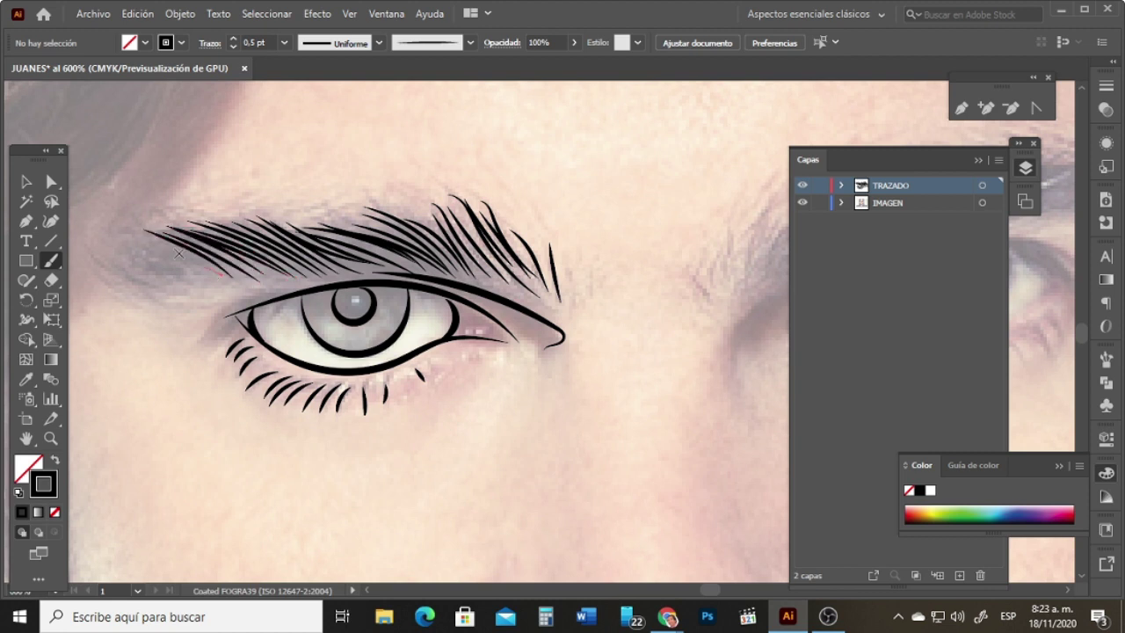
mouse_move(220, 276)
mouse_down()
mouse_move(122, 229)
mouse_move(133, 230)
mouse_move(113, 248)
mouse_up()
mouse_move(177, 283)
mouse_down()
mouse_move(84, 253)
mouse_move(78, 260)
mouse_up()
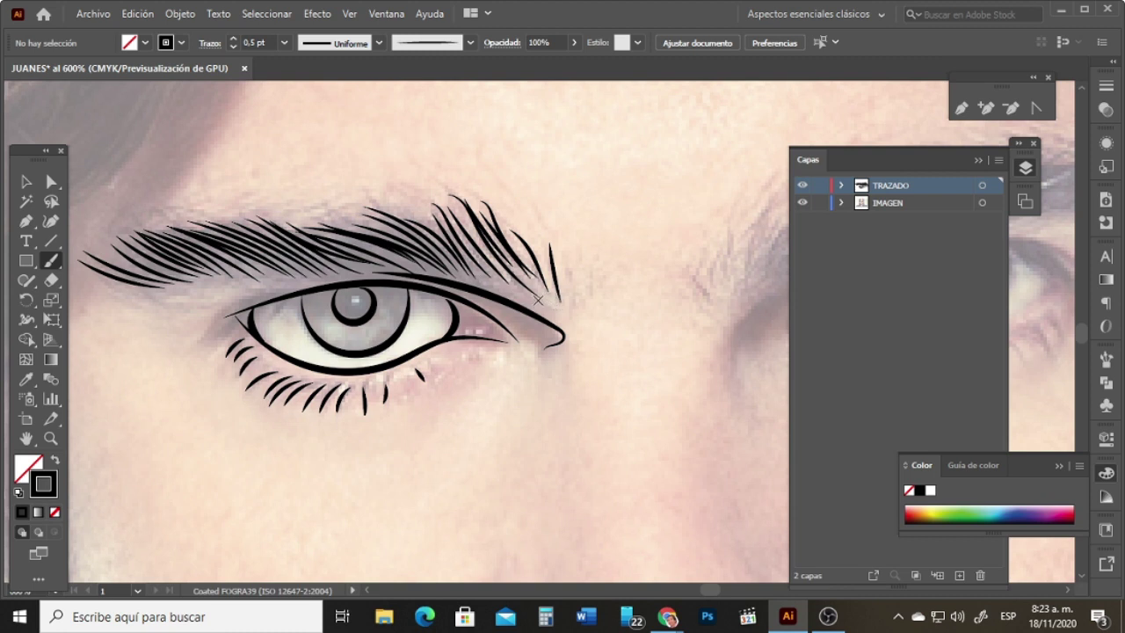
Step: Fill the gaps in the middle and outer tail of the first eyebrow with extra hair strokes
drag(415, 269, 308, 237)
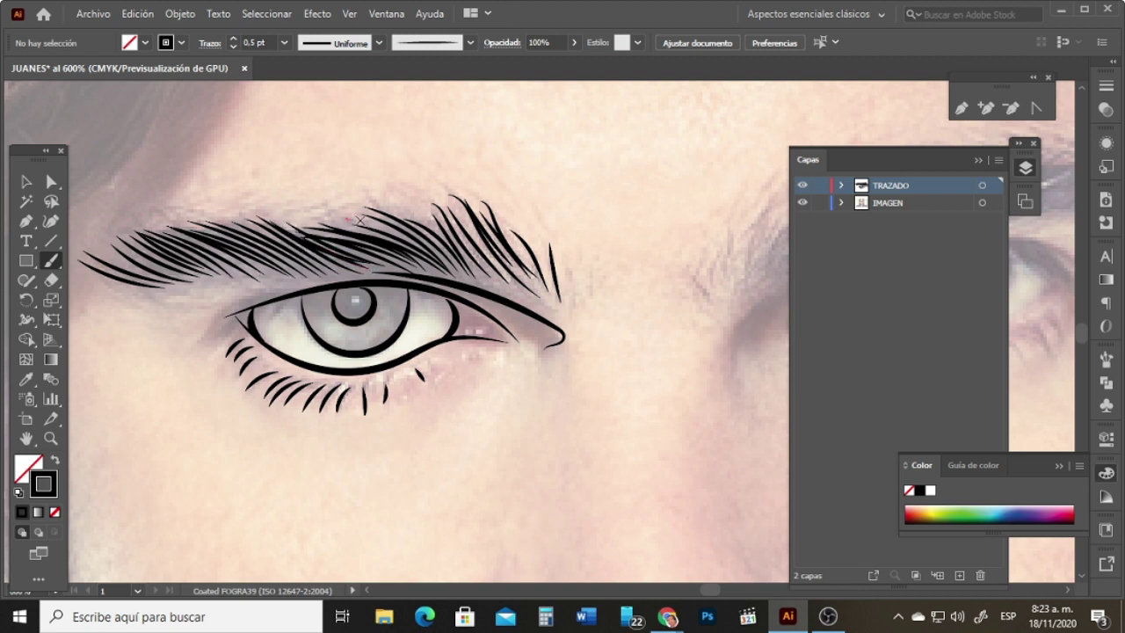
drag(352, 220, 419, 250)
drag(354, 229, 451, 262)
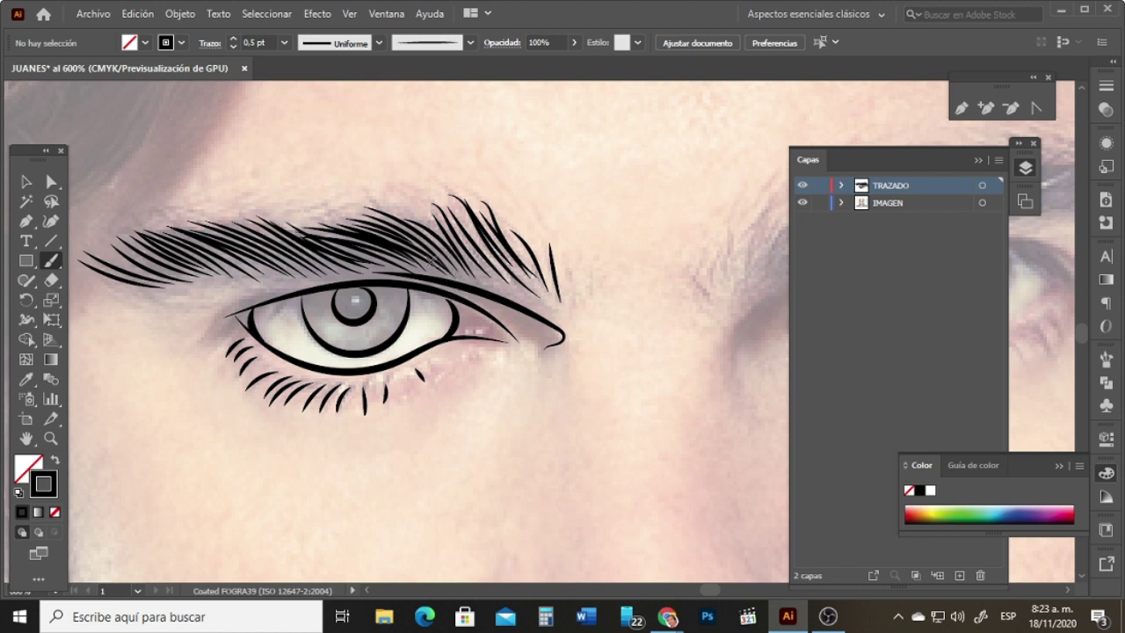
drag(110, 254, 174, 273)
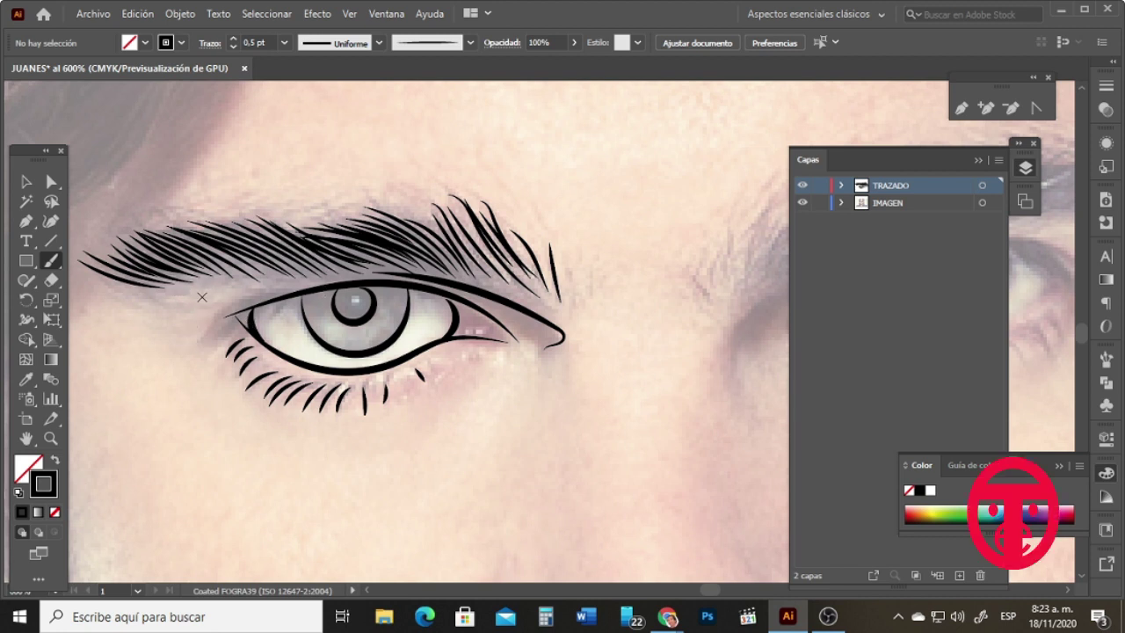
Step: Paint the second eyebrow with thin slanted hair strokes from its inner end to its outer tail, undoing a misplaced one
drag(709, 591, 712, 599)
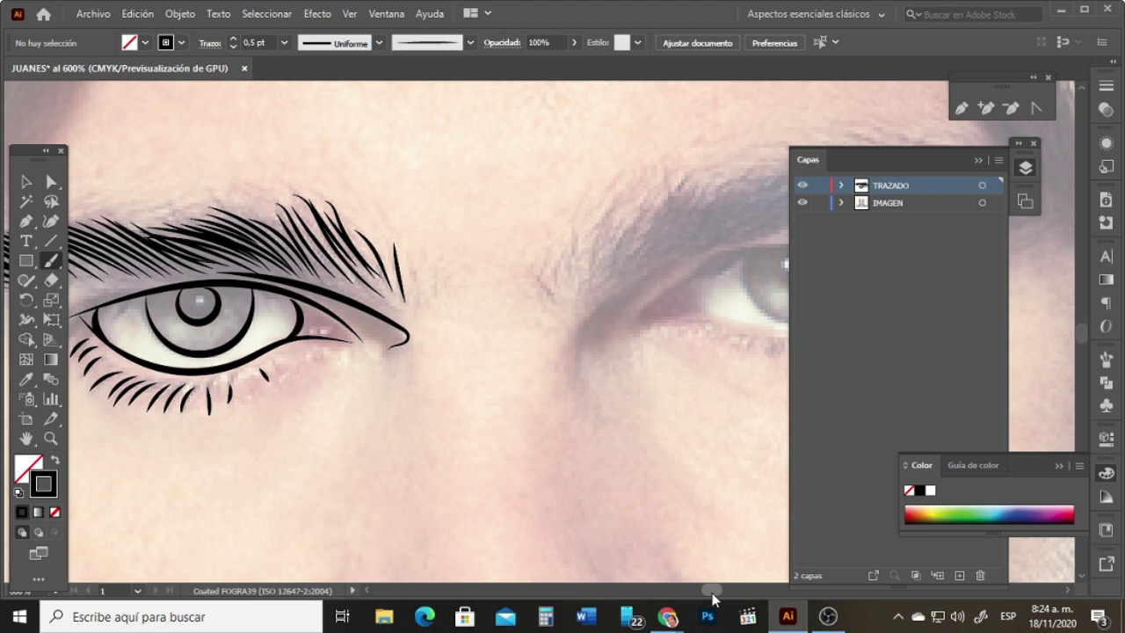
drag(714, 599, 712, 602)
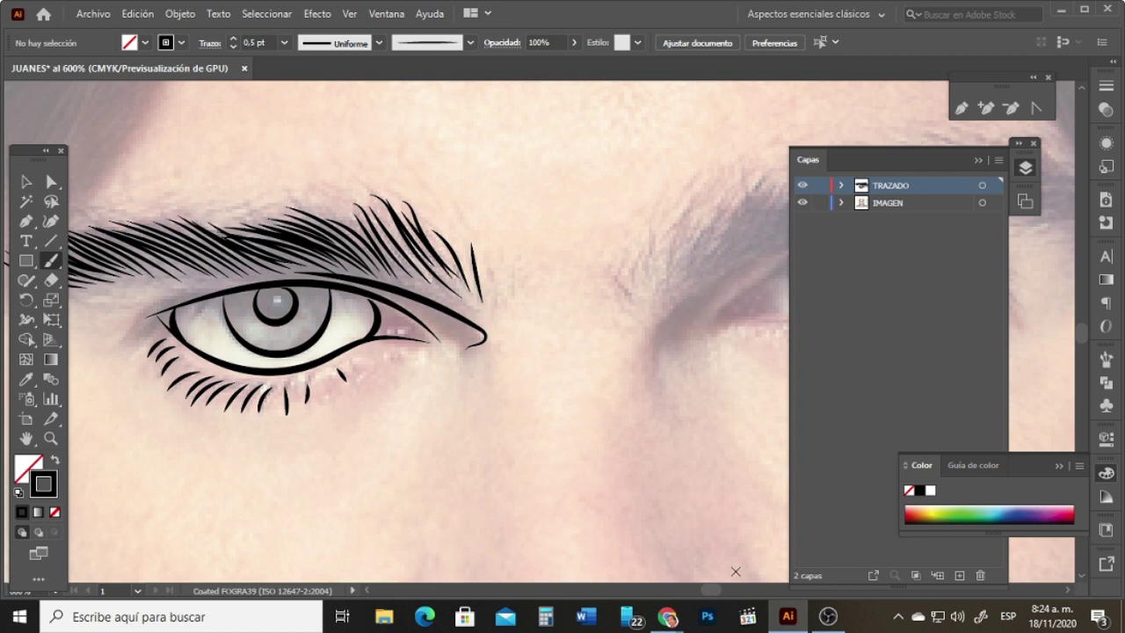
drag(712, 595, 718, 596)
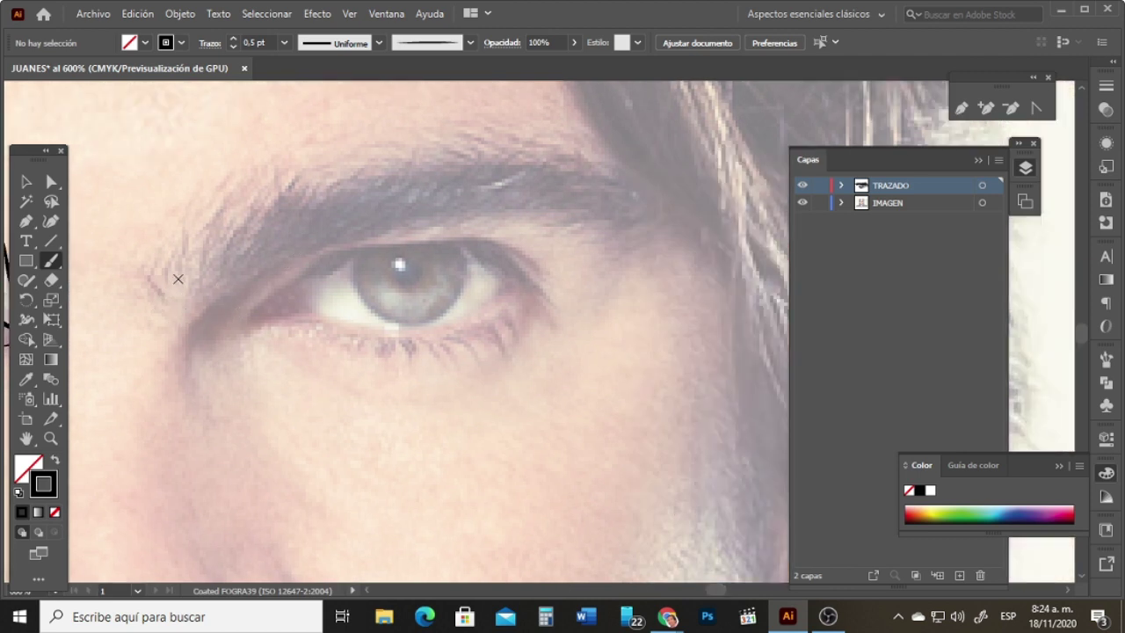
mouse_move(163, 297)
mouse_down()
mouse_move(159, 260)
mouse_move(168, 275)
mouse_move(242, 204)
mouse_up()
drag(214, 263, 265, 206)
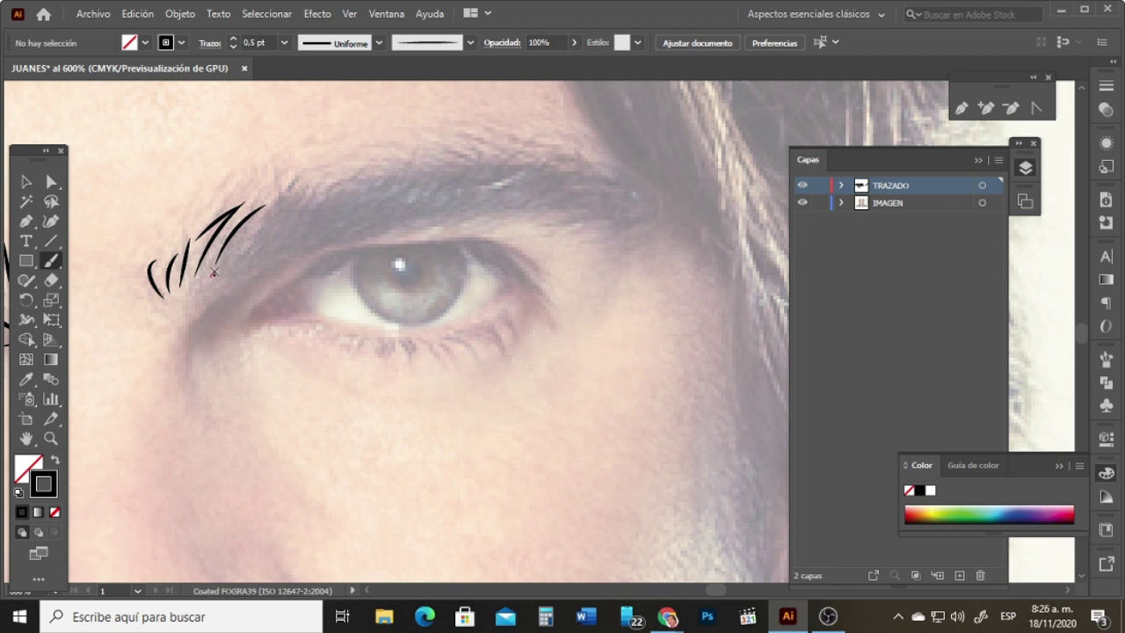
drag(214, 272, 245, 198)
key(ctrl+z)
mouse_move(220, 266)
mouse_down()
mouse_move(252, 205)
mouse_move(296, 172)
mouse_up()
mouse_move(238, 266)
mouse_down()
mouse_move(292, 186)
mouse_move(332, 174)
mouse_up()
mouse_move(255, 268)
mouse_down()
mouse_move(348, 169)
mouse_move(357, 174)
mouse_up()
mouse_move(291, 255)
mouse_down()
mouse_move(380, 167)
mouse_move(389, 177)
mouse_up()
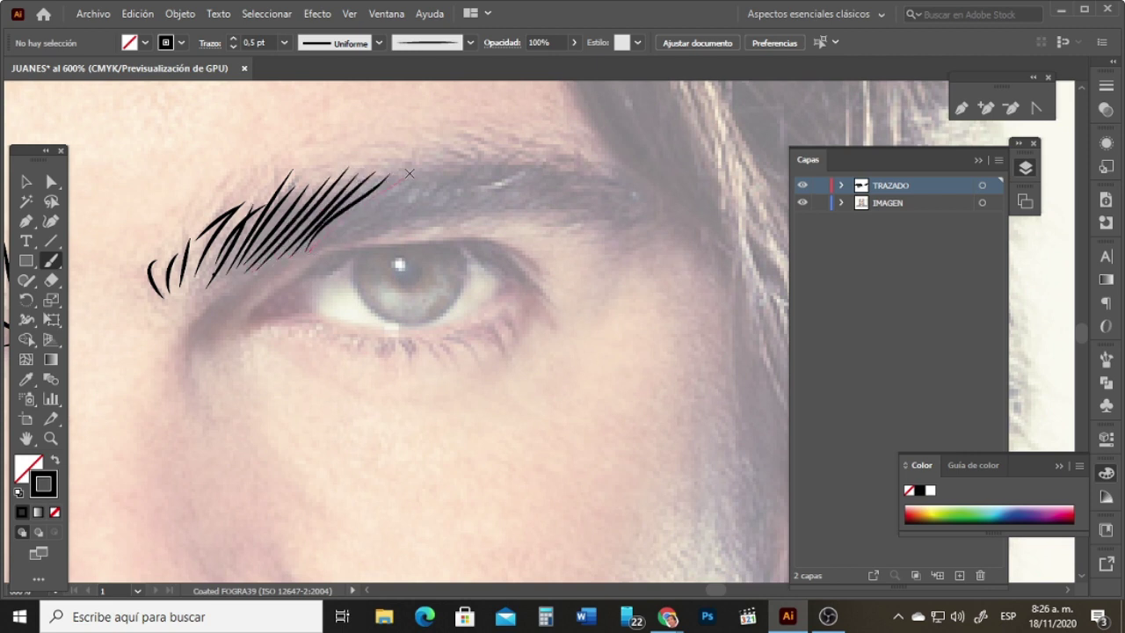
mouse_move(315, 249)
mouse_down()
mouse_move(413, 172)
mouse_move(431, 175)
mouse_up()
mouse_move(346, 243)
mouse_down()
mouse_move(466, 160)
mouse_move(480, 164)
mouse_up()
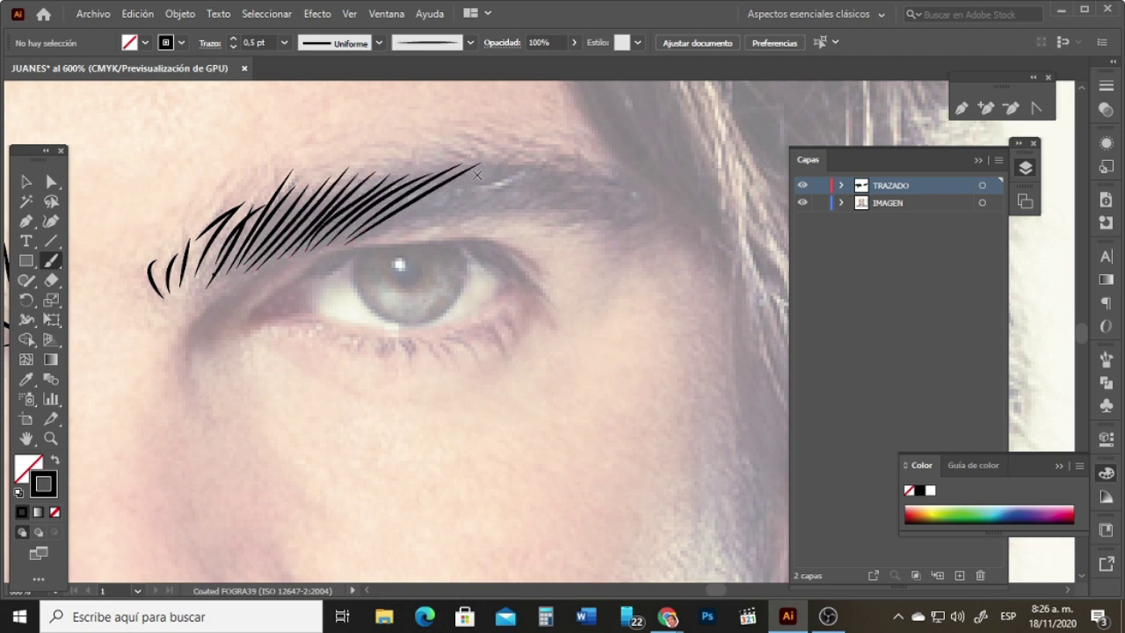
drag(375, 232, 489, 167)
mouse_move(411, 223)
mouse_down()
mouse_move(497, 165)
mouse_move(528, 158)
mouse_up()
drag(446, 222, 542, 163)
drag(472, 215, 576, 163)
mouse_move(516, 211)
mouse_down()
mouse_move(585, 167)
mouse_move(625, 175)
mouse_up()
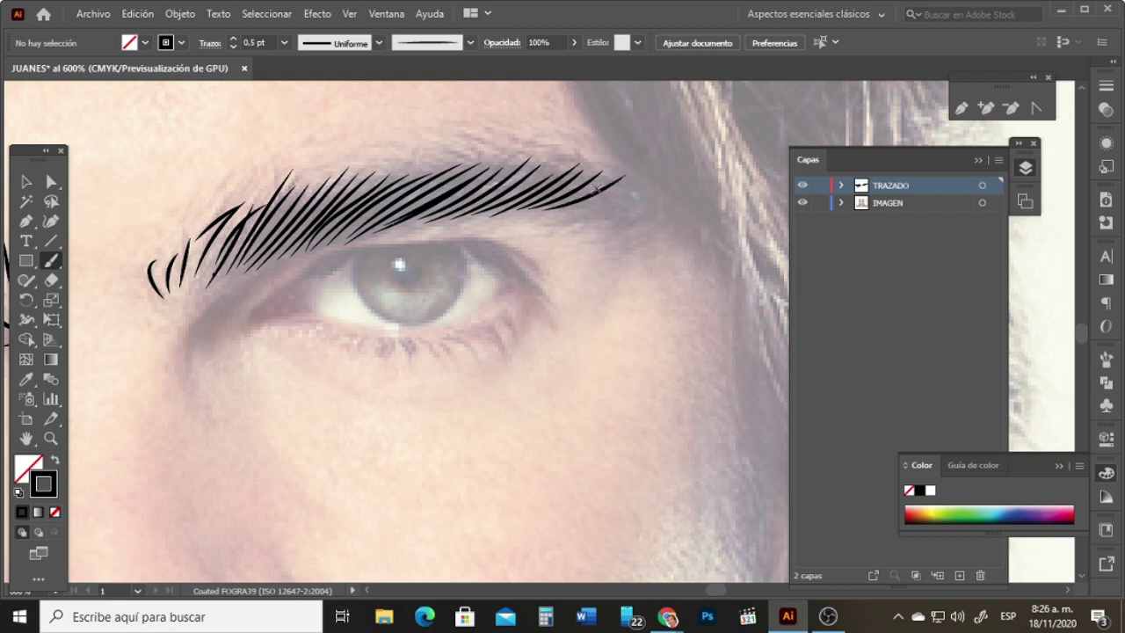
mouse_move(557, 217)
mouse_down()
mouse_move(618, 187)
mouse_move(627, 201)
mouse_up()
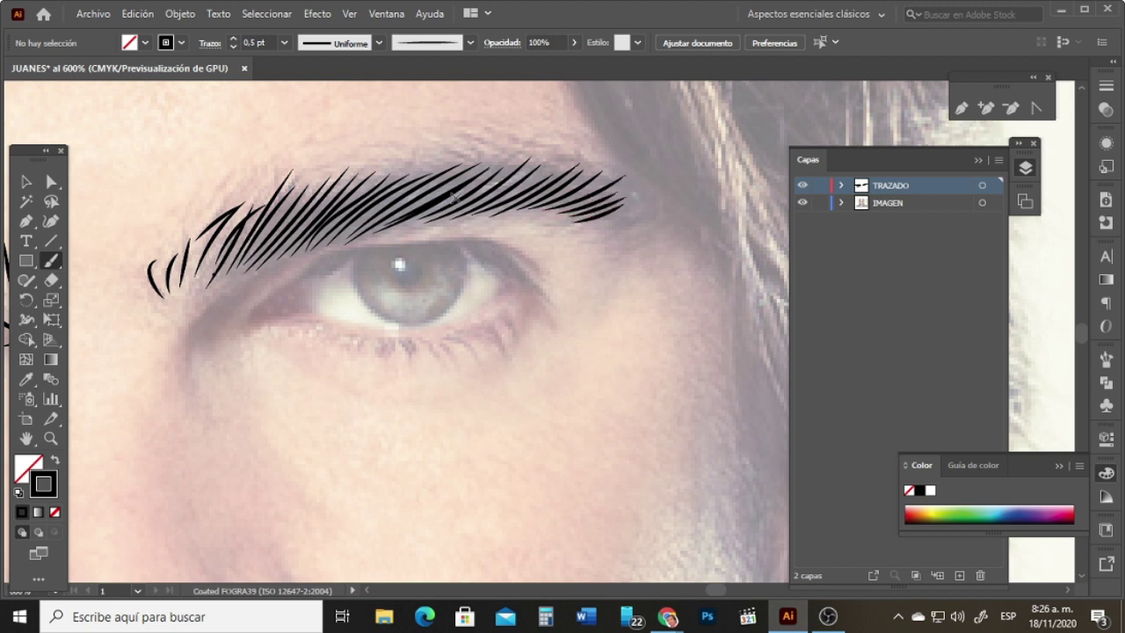
Step: Thicken the second eyebrow with additional hair strokes between the existing ones in its middle, tail and inner end
drag(434, 211, 503, 165)
mouse_move(404, 213)
mouse_down()
mouse_move(477, 173)
mouse_move(465, 175)
mouse_move(474, 191)
mouse_move(526, 169)
mouse_up()
mouse_move(479, 207)
mouse_down()
mouse_move(535, 168)
mouse_move(564, 174)
mouse_move(495, 204)
mouse_move(409, 197)
mouse_move(376, 219)
mouse_up()
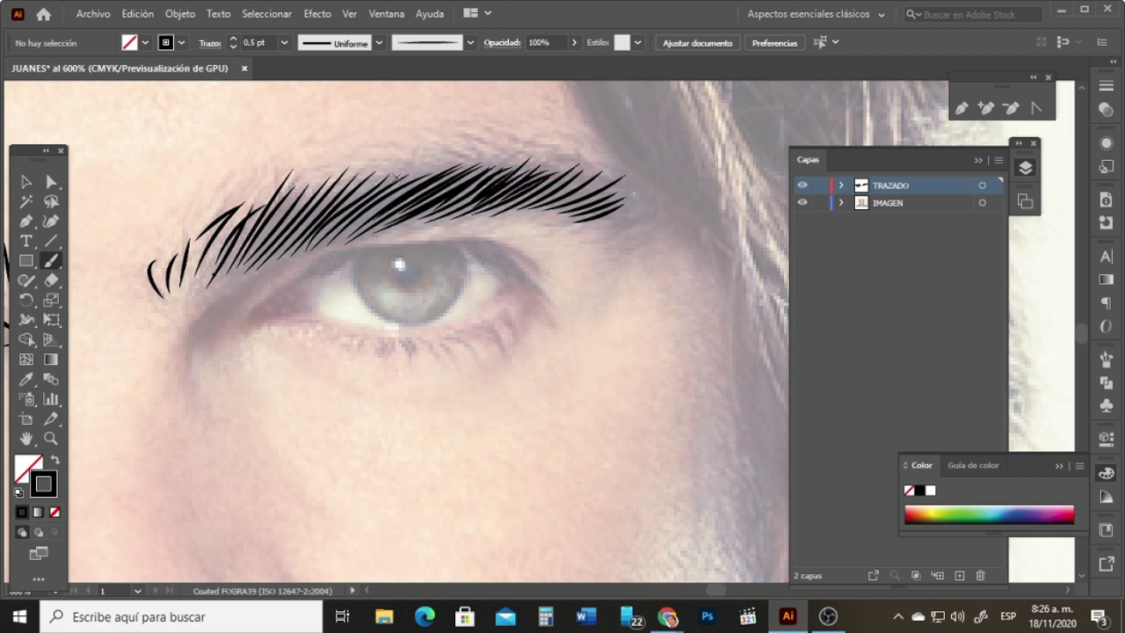
mouse_move(615, 179)
mouse_down()
mouse_move(526, 212)
mouse_move(621, 190)
mouse_up()
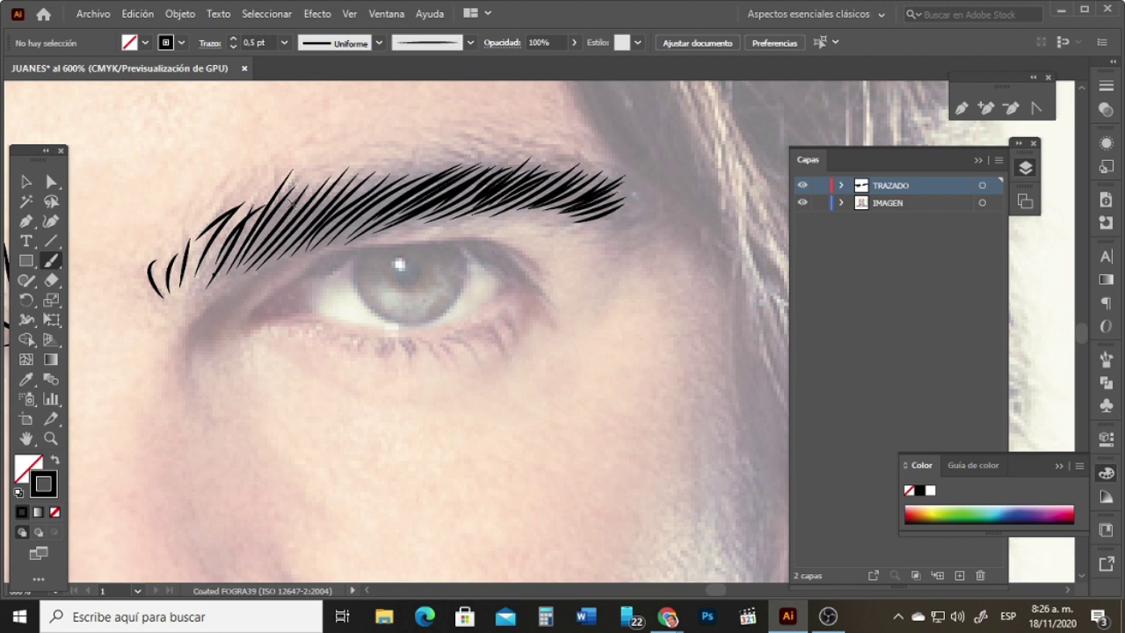
drag(299, 193, 230, 269)
drag(257, 214, 211, 281)
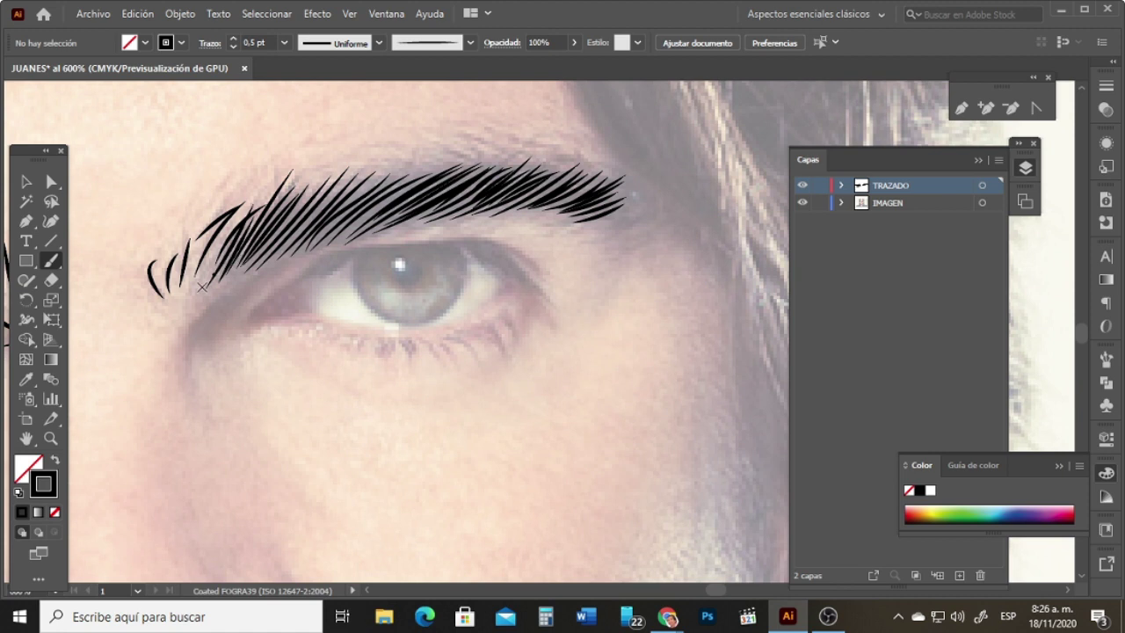
drag(202, 287, 253, 199)
Step: Outline the second eye with upper and lower eyelid strokes and a curved stroke at its inner corner
mouse_move(245, 324)
mouse_down()
mouse_move(314, 263)
mouse_move(365, 245)
mouse_move(475, 246)
mouse_move(536, 278)
mouse_move(492, 307)
mouse_move(408, 333)
mouse_move(303, 315)
mouse_move(247, 329)
mouse_up()
mouse_move(309, 313)
mouse_down()
mouse_move(296, 293)
mouse_move(302, 266)
mouse_up()
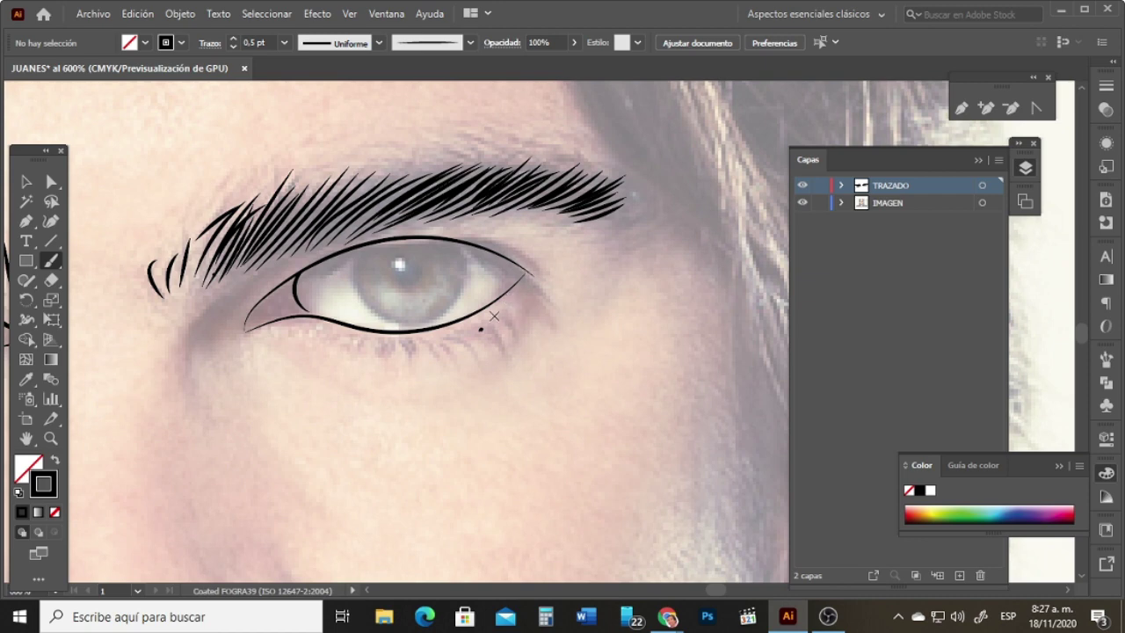
Step: Set the stroke weight of the second eye's lower eyelid line to 1 pt
drag(716, 590, 711, 588)
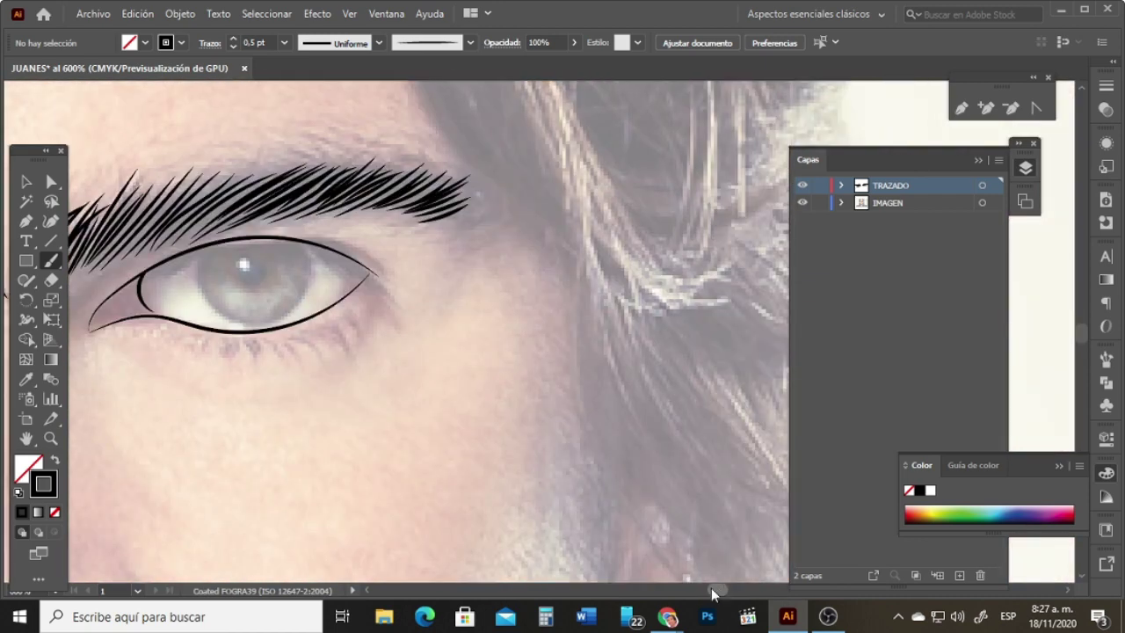
click(26, 182)
click(287, 332)
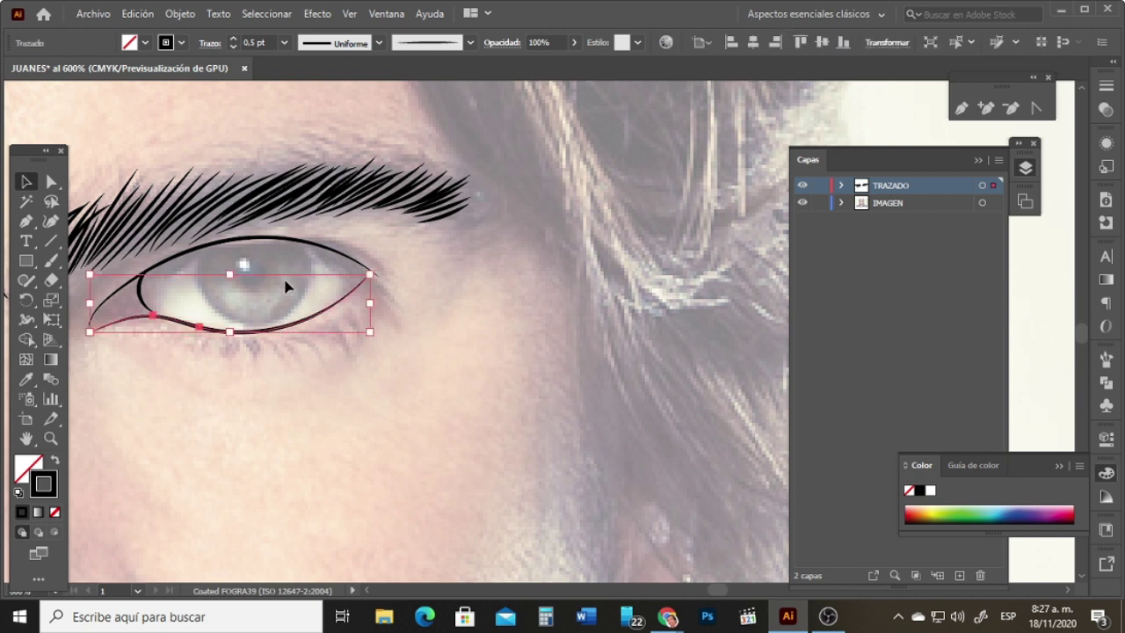
click(284, 43)
click(304, 94)
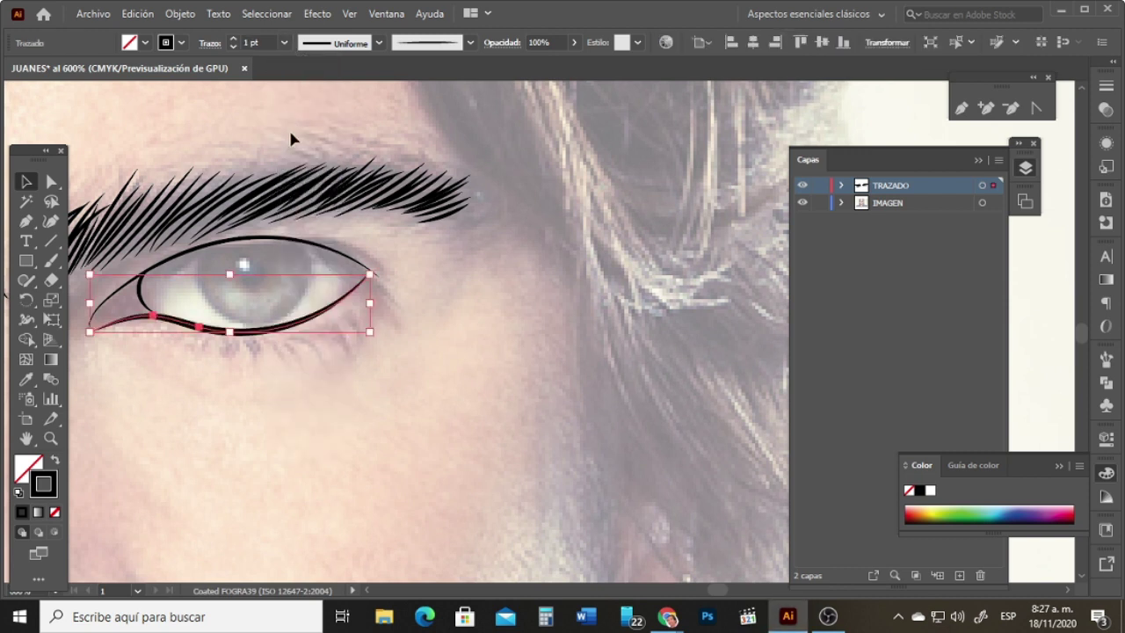
Step: Thicken the second eye's upper eyelid line to a 2 pt stroke
click(249, 243)
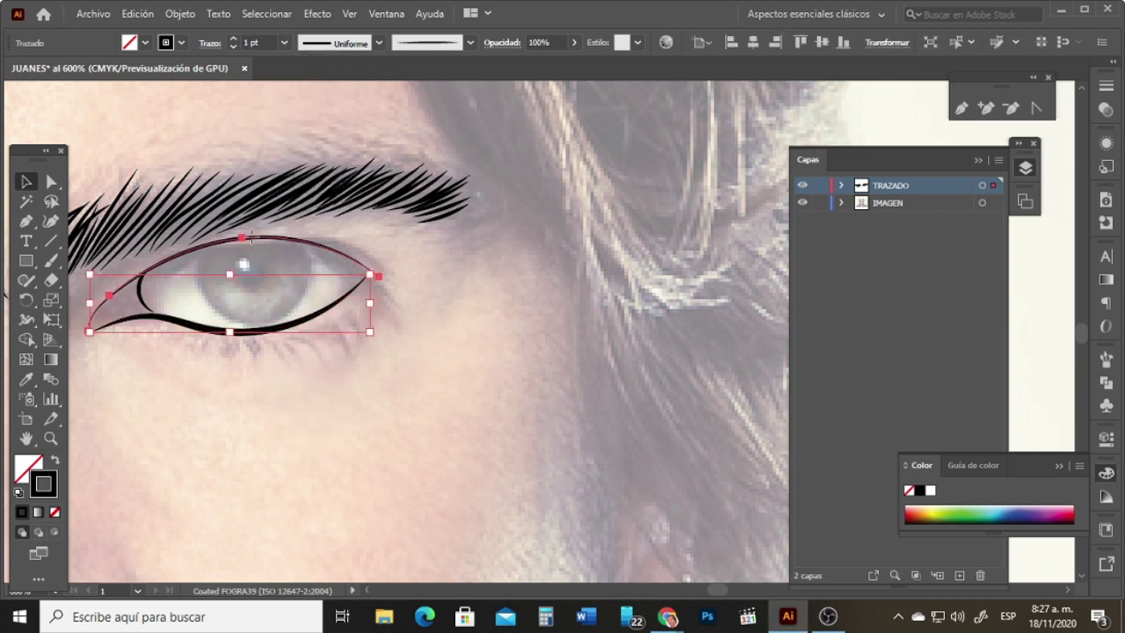
click(291, 42)
click(299, 129)
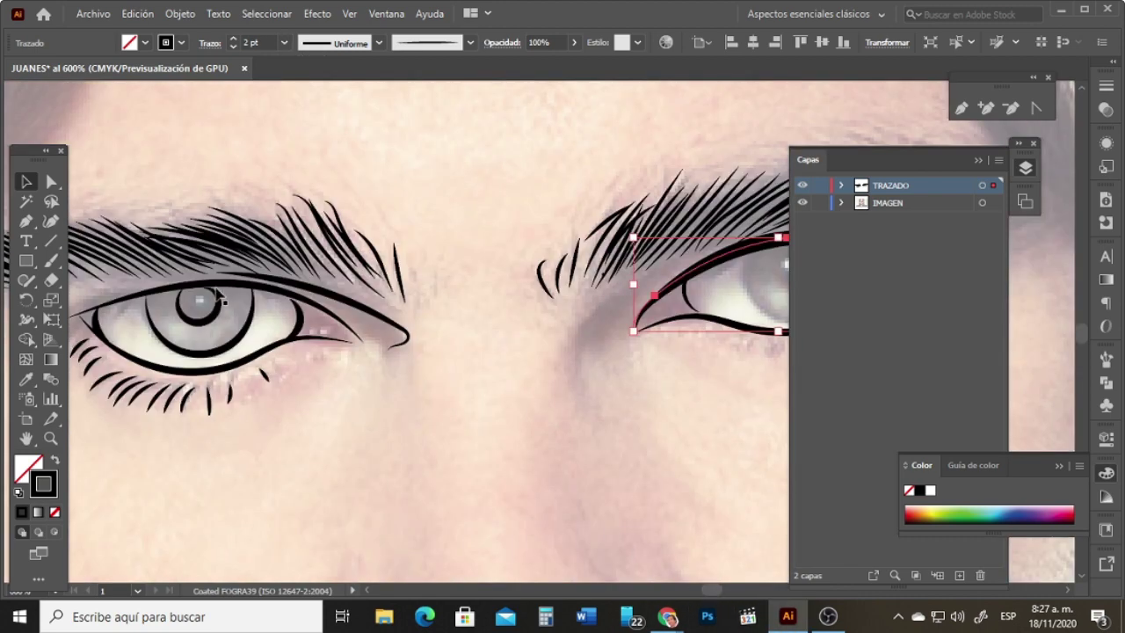
Step: Set the first eye's upper eyelid line to a 2 pt stroke
click(222, 286)
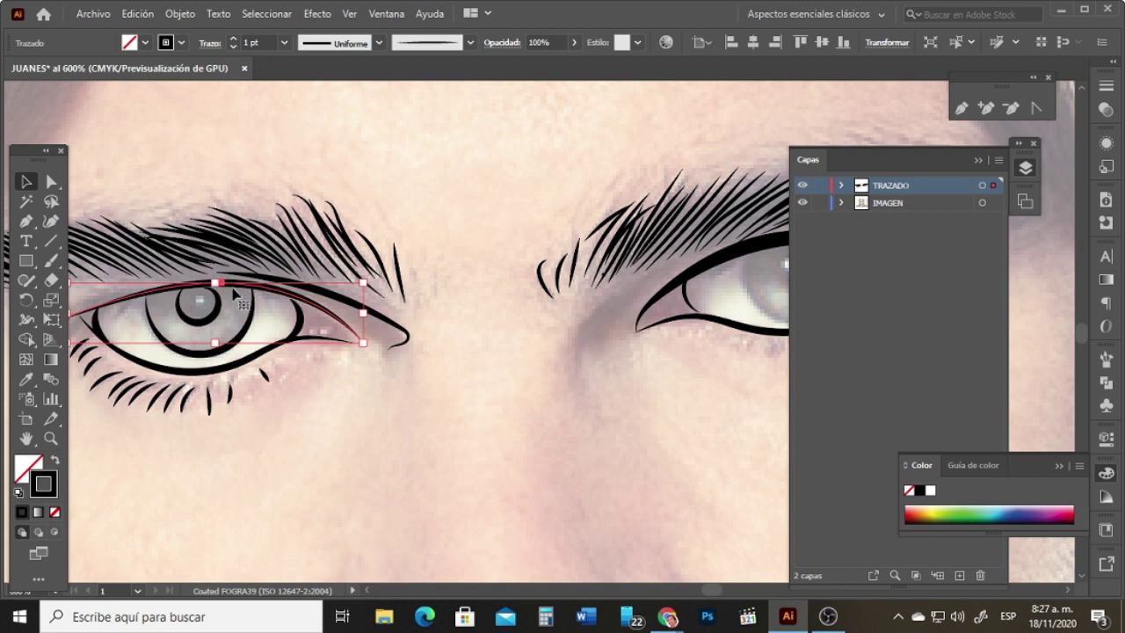
click(291, 42)
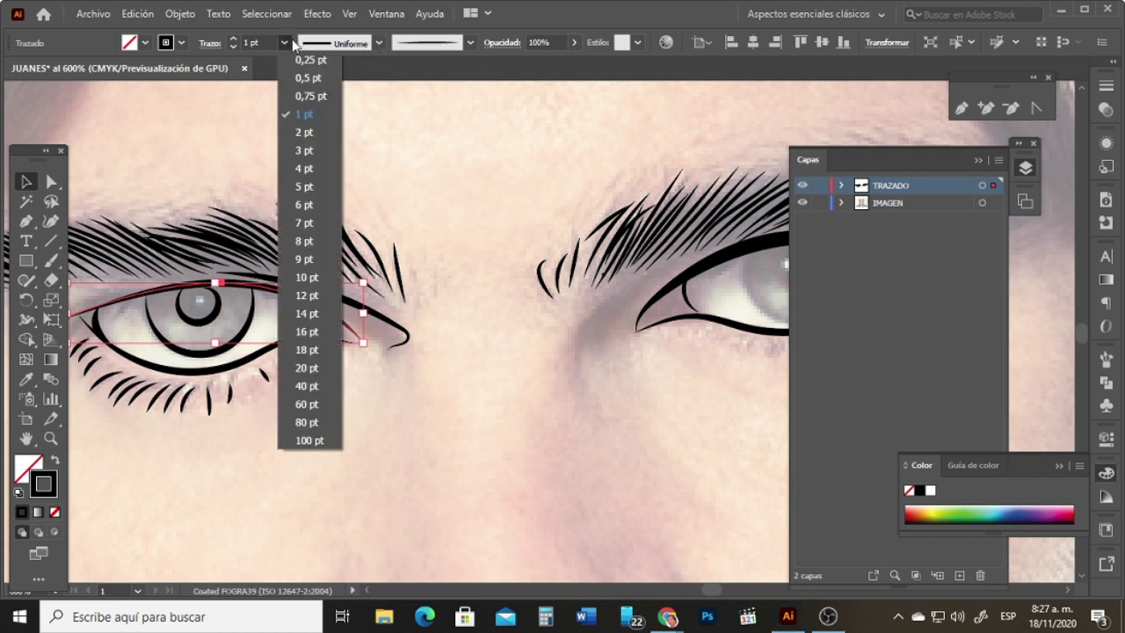
click(304, 132)
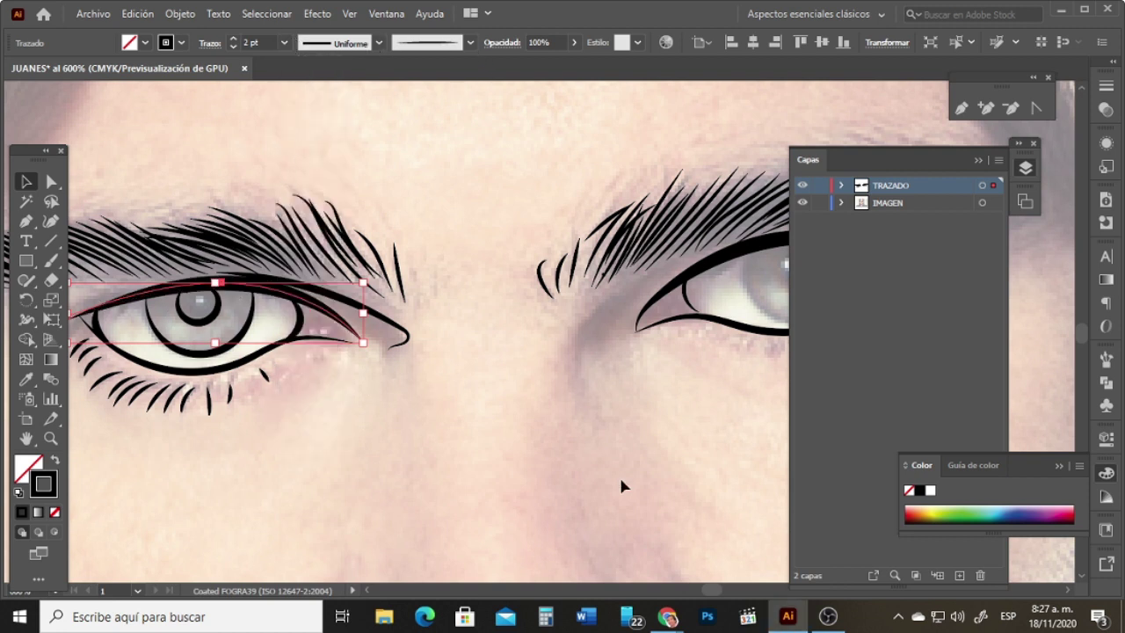
Step: Paint the second eye's iris outline and curved pupil with 1 pt brush strokes, undoing the misplaced attempts
drag(703, 591, 713, 590)
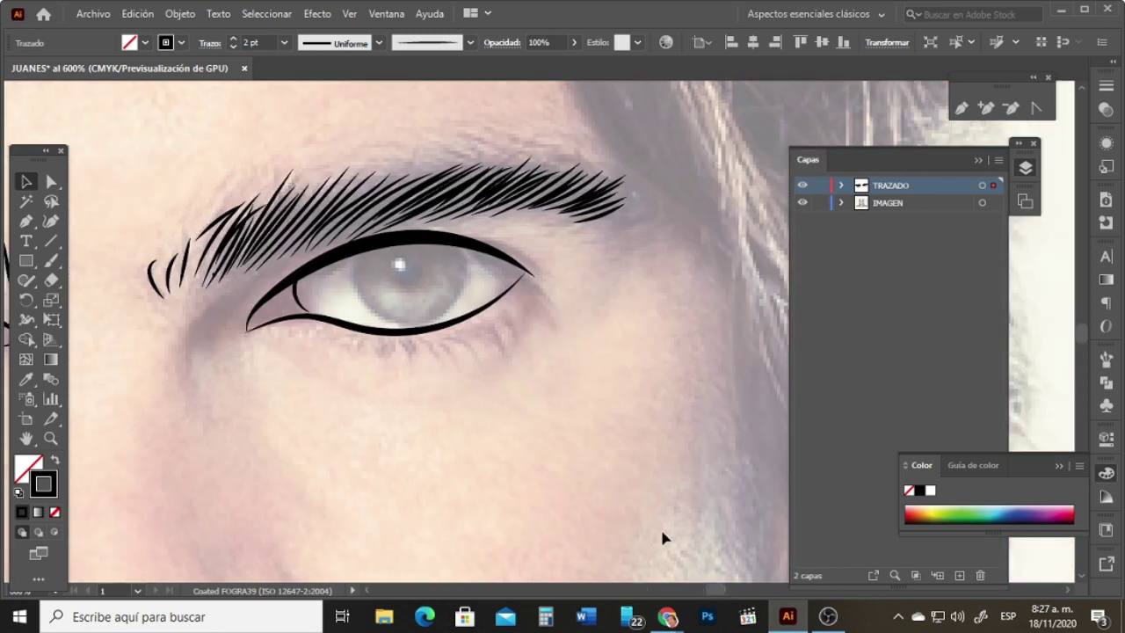
click(51, 261)
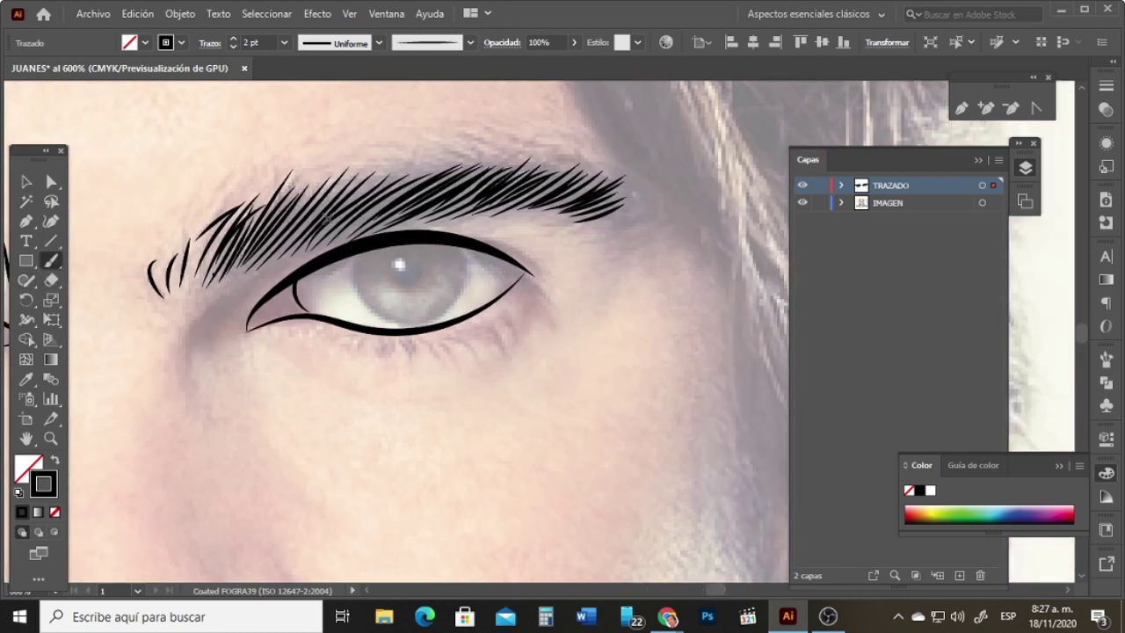
click(284, 44)
click(299, 118)
key(ctrl+z)
mouse_move(395, 269)
mouse_down()
mouse_move(356, 289)
mouse_move(378, 314)
mouse_move(421, 321)
mouse_move(458, 255)
mouse_move(461, 295)
mouse_up()
key(ctrl+z)
mouse_move(457, 247)
mouse_down()
mouse_move(453, 305)
mouse_move(403, 325)
mouse_move(366, 299)
mouse_move(364, 250)
mouse_up()
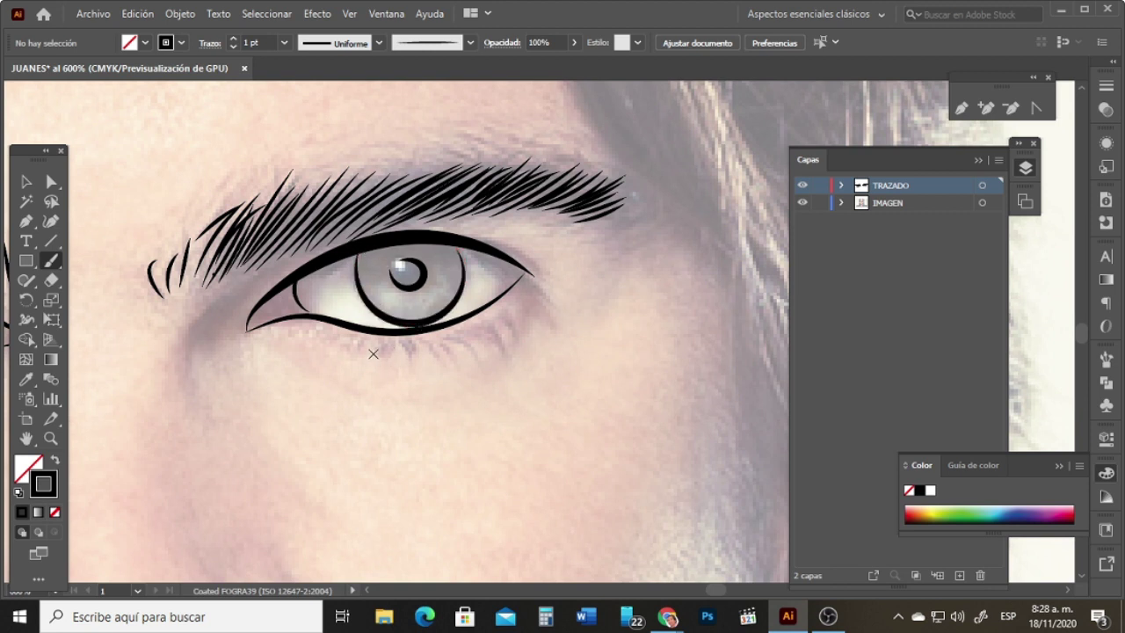
Step: Paint short curved lower lashes under the second eye with a 0.5 pt brush stroke, from the outer corner towards the inner corner
click(284, 43)
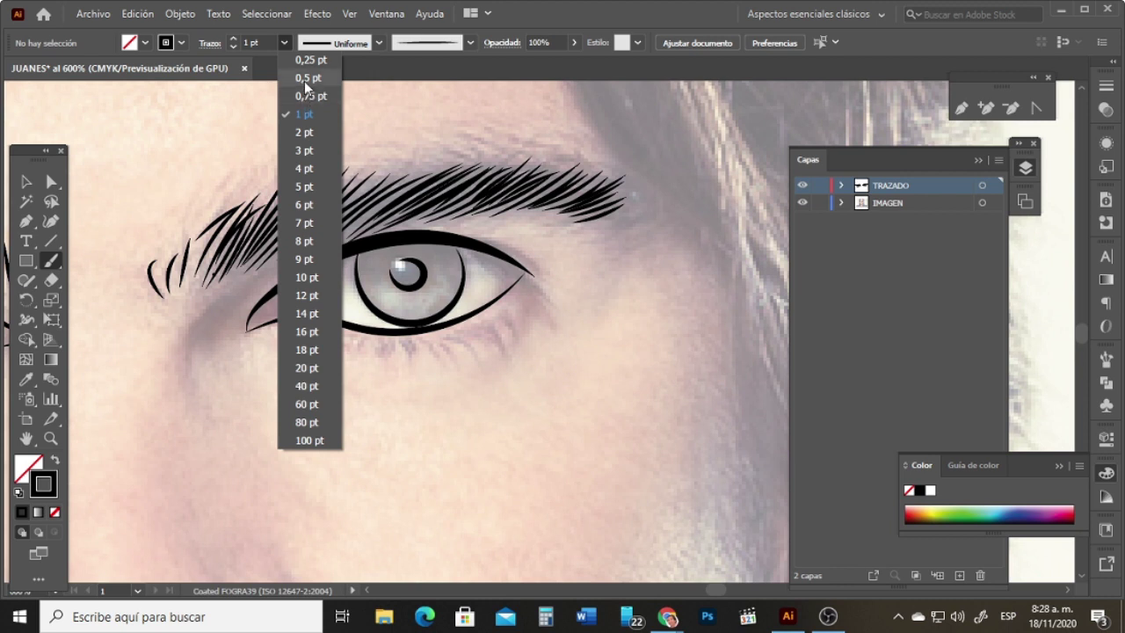
click(304, 78)
mouse_move(381, 345)
mouse_down()
mouse_move(383, 362)
mouse_move(361, 359)
mouse_move(479, 367)
mouse_move(509, 356)
mouse_up()
mouse_move(498, 314)
mouse_down()
mouse_move(529, 344)
mouse_move(545, 334)
mouse_up()
mouse_move(523, 290)
mouse_down()
mouse_move(549, 329)
mouse_move(540, 302)
mouse_move(554, 318)
mouse_up()
mouse_move(349, 338)
mouse_down()
mouse_move(347, 354)
mouse_move(330, 341)
mouse_move(335, 352)
mouse_up()
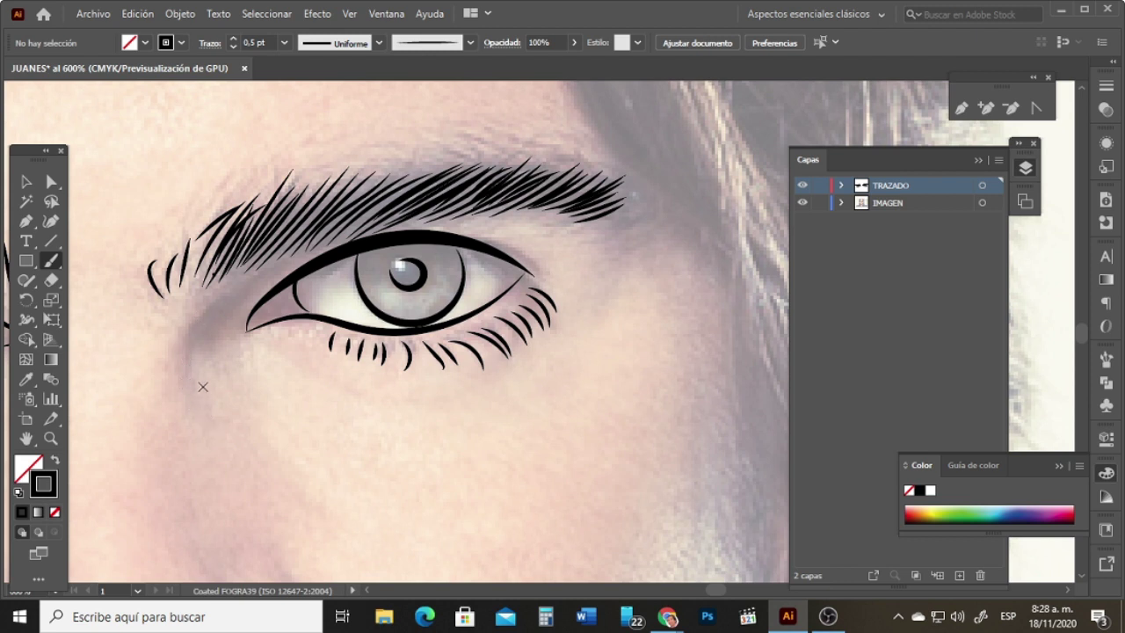
Step: Draw the second eye's curved socket line beside the nose bridge and a thin crease along its upper eyelid
mouse_move(247, 278)
mouse_down()
mouse_move(188, 338)
mouse_move(194, 392)
mouse_up()
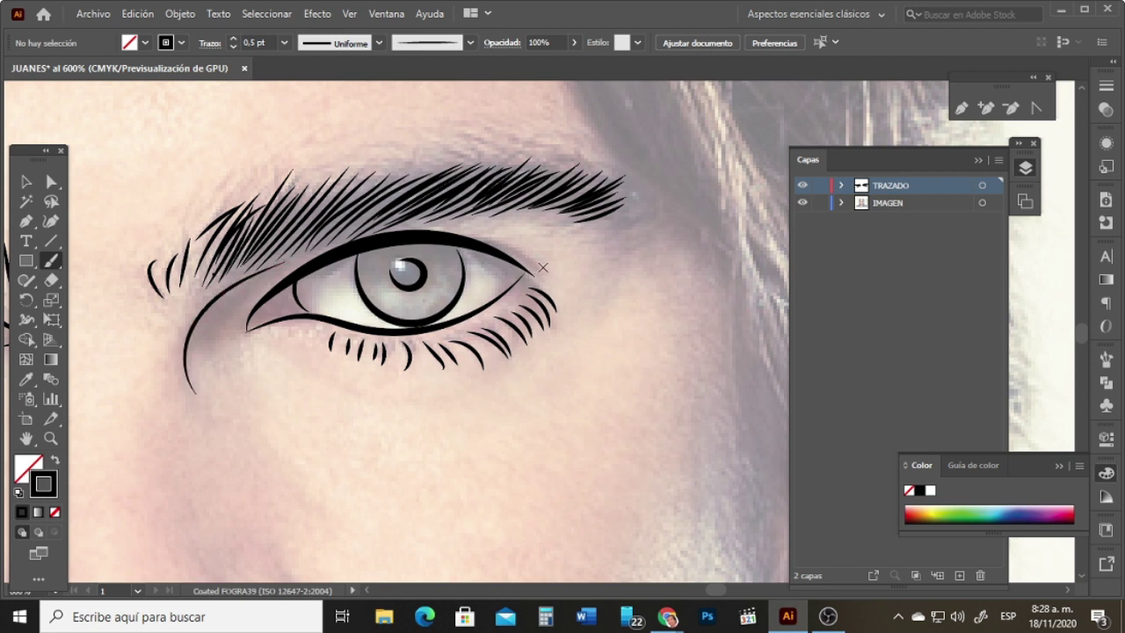
mouse_move(543, 267)
mouse_down()
mouse_move(508, 248)
mouse_move(405, 231)
mouse_up()
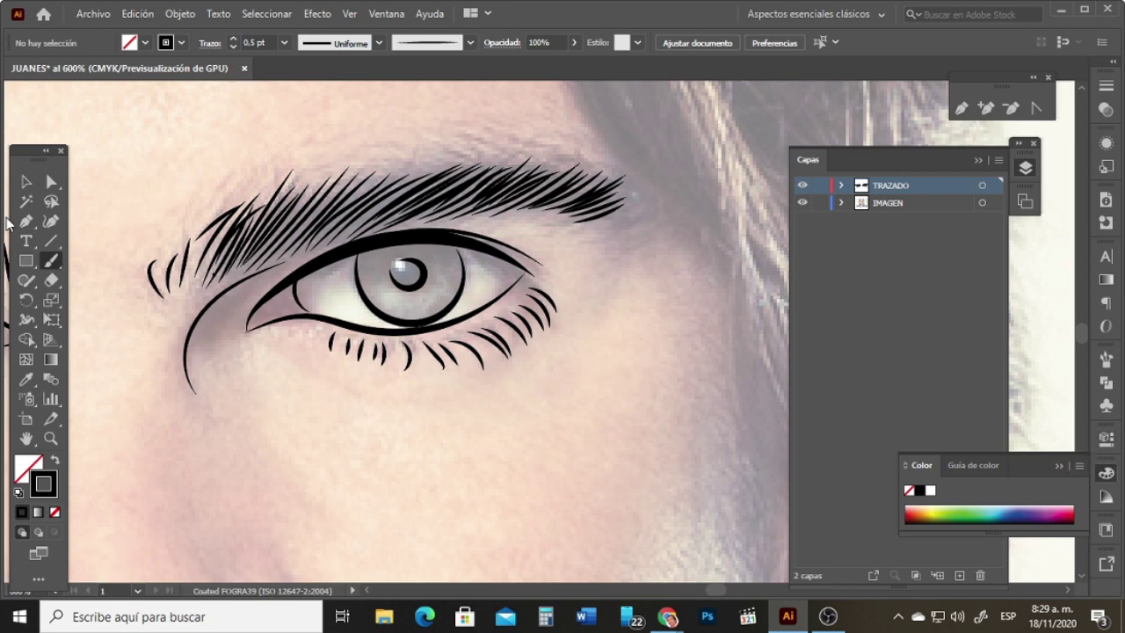
Step: Paint a thin 0.5 pt crease line above the outer half of the first eye's upper eyelid
click(29, 185)
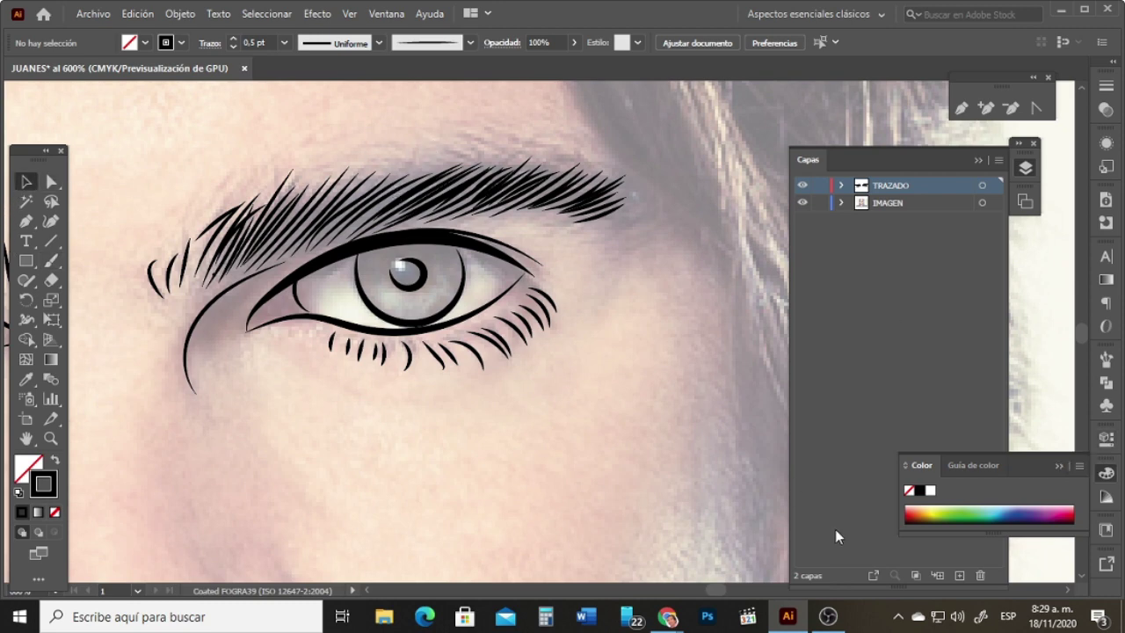
drag(722, 592, 714, 592)
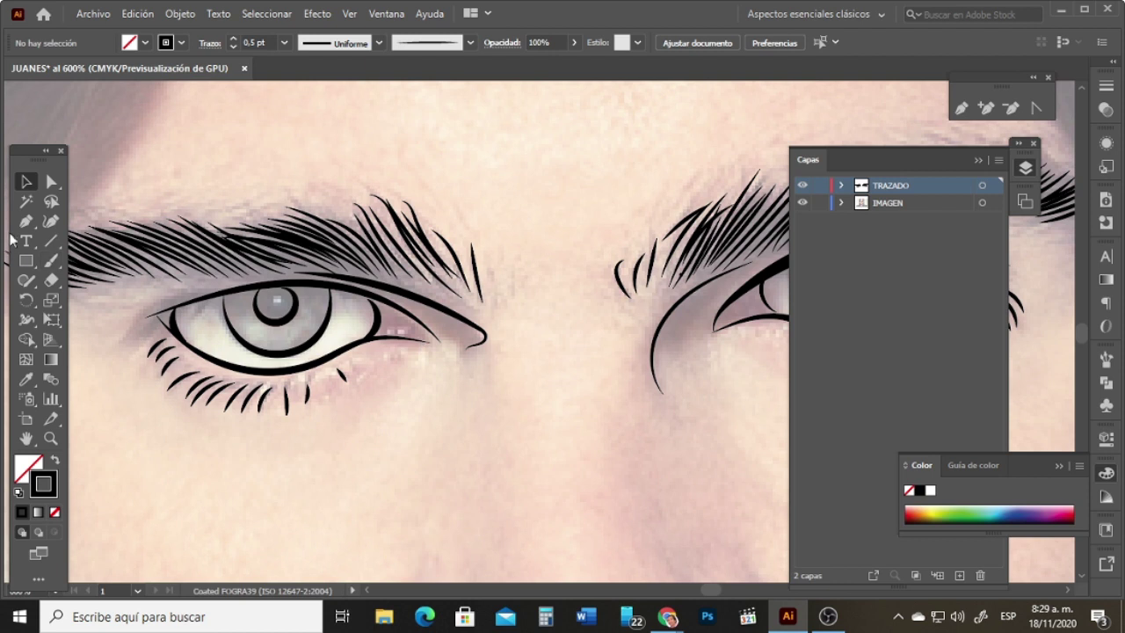
click(51, 261)
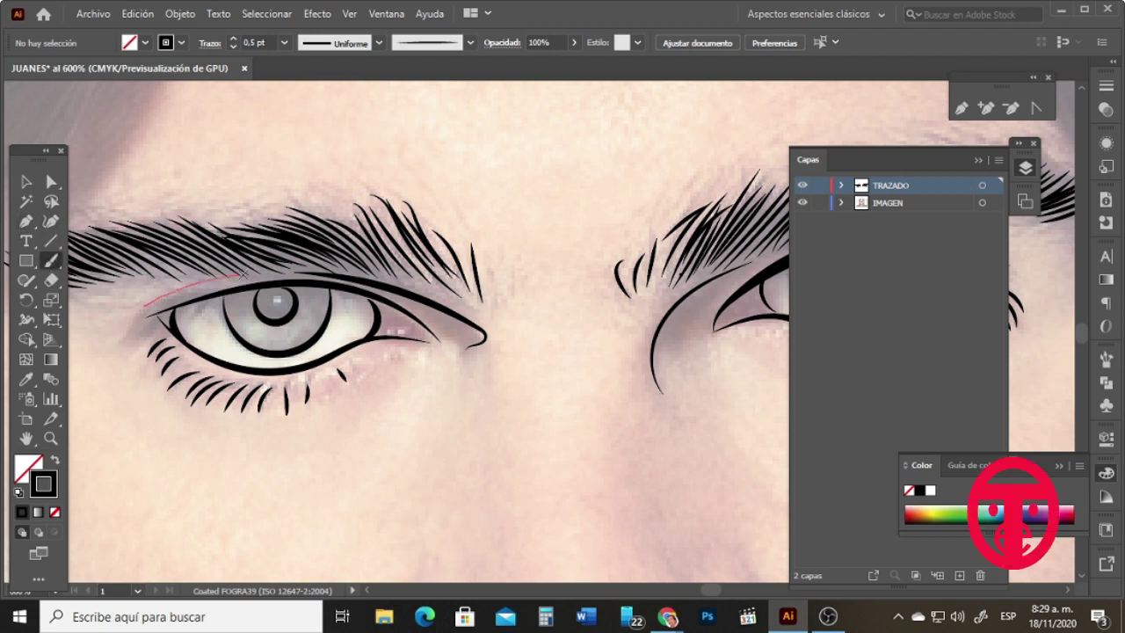
drag(161, 303, 293, 282)
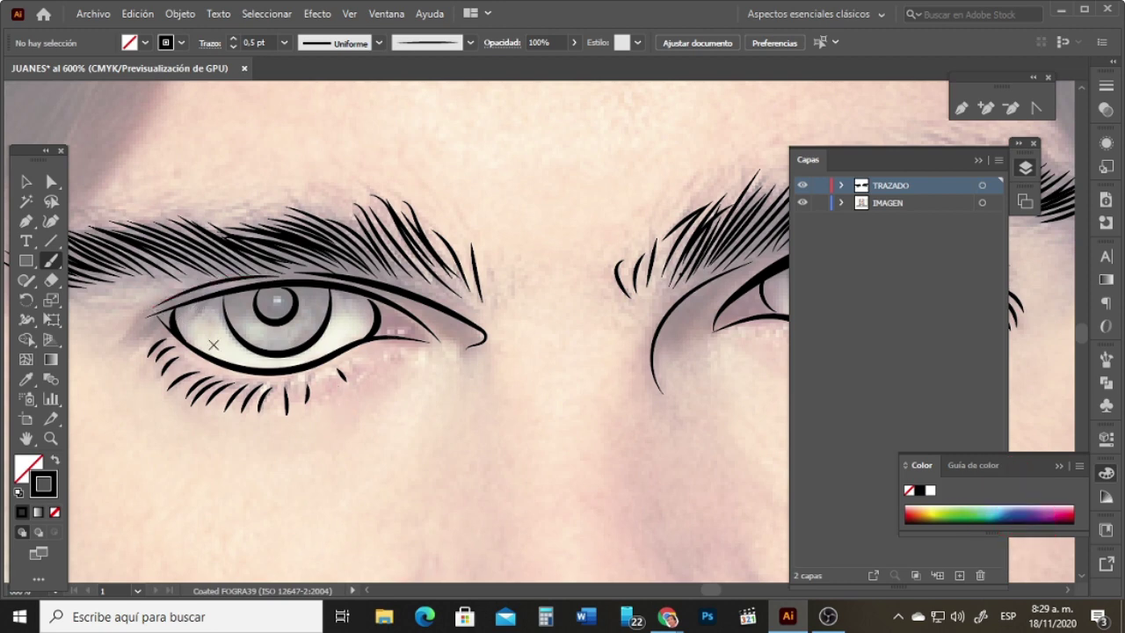
Step: Check the traced eyes and eyebrows at 300% by hiding and showing the IMAGEN layer
click(51, 438)
alt+click(550, 411)
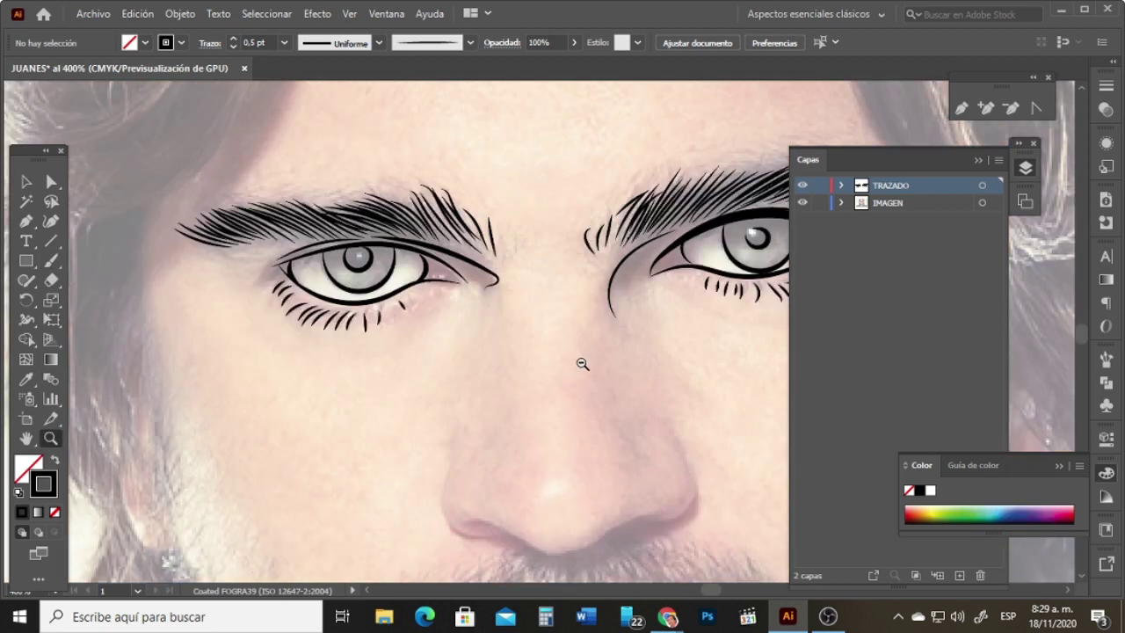
alt+click(620, 359)
click(802, 203)
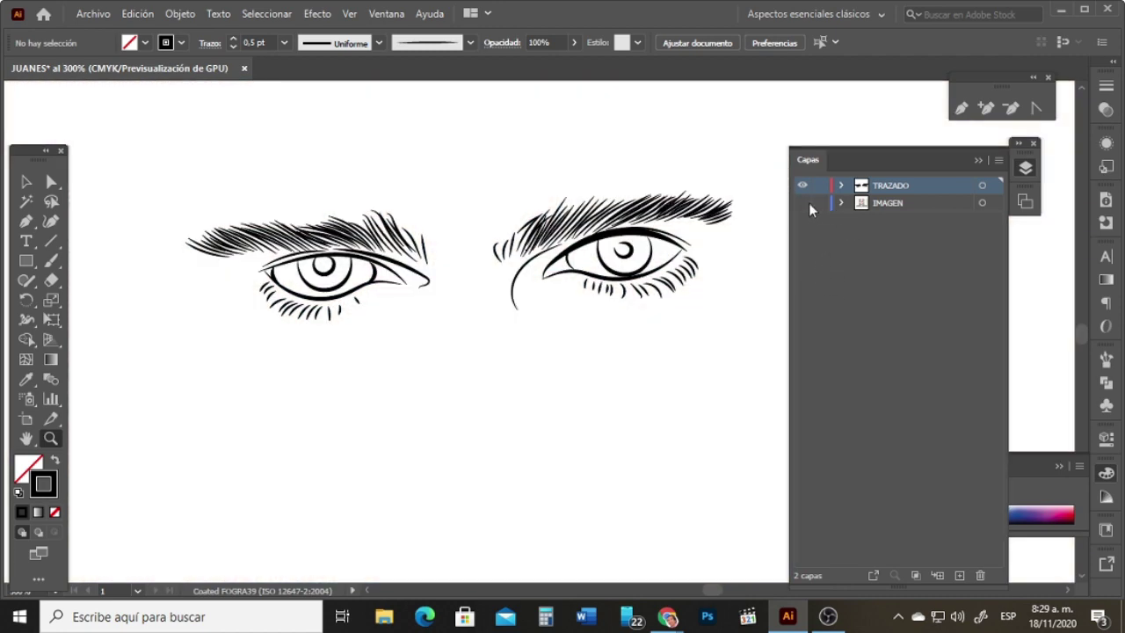
click(804, 204)
click(802, 204)
click(801, 204)
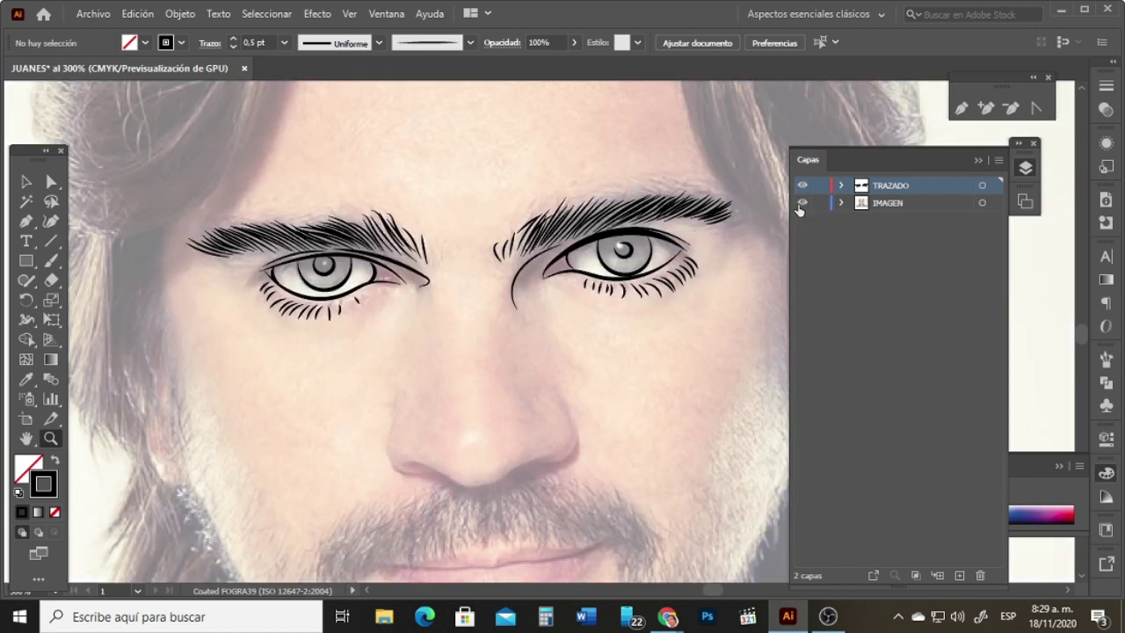
Step: Outline the nose with brush strokes for both nostril wings and the curved base between them
click(48, 261)
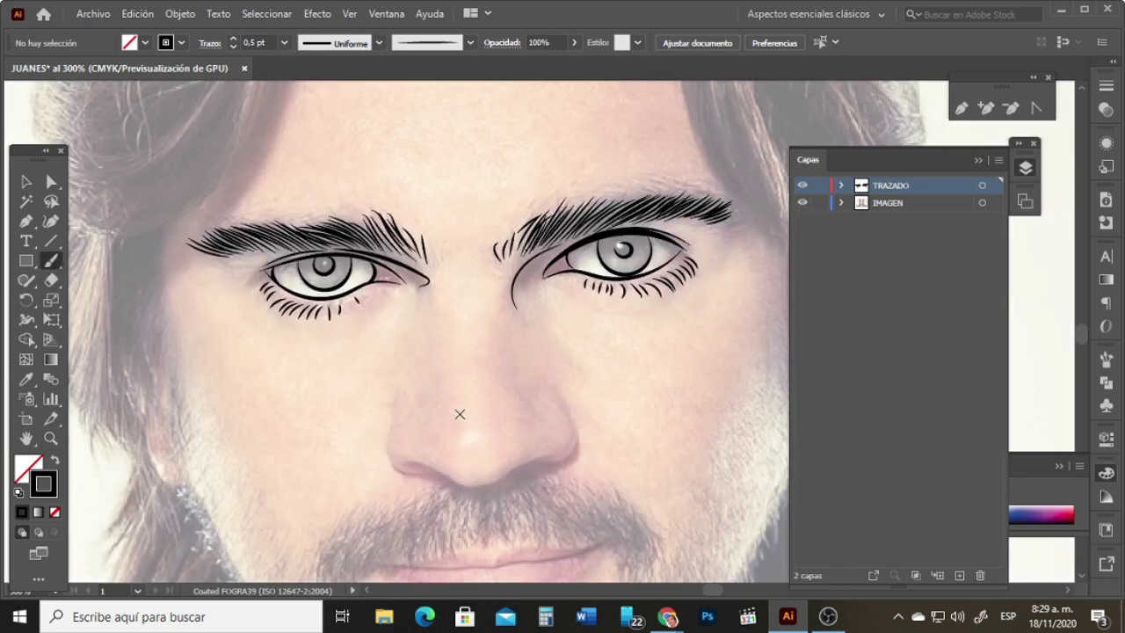
mouse_move(387, 433)
mouse_down()
mouse_move(406, 470)
mouse_move(429, 475)
mouse_move(498, 480)
mouse_move(570, 456)
mouse_up()
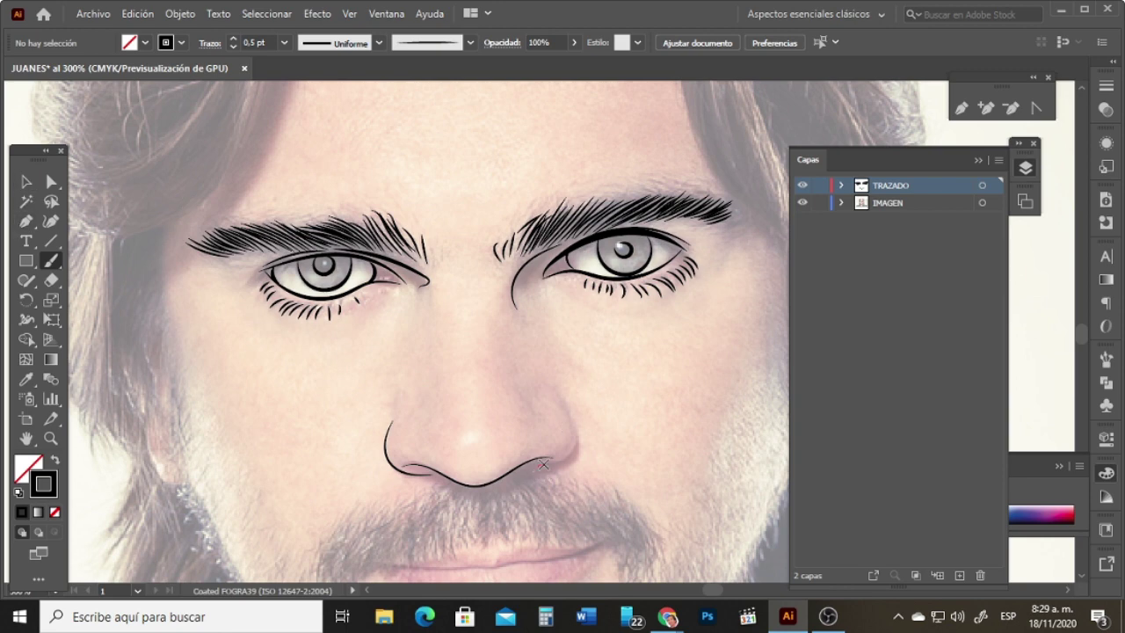
drag(567, 415, 555, 394)
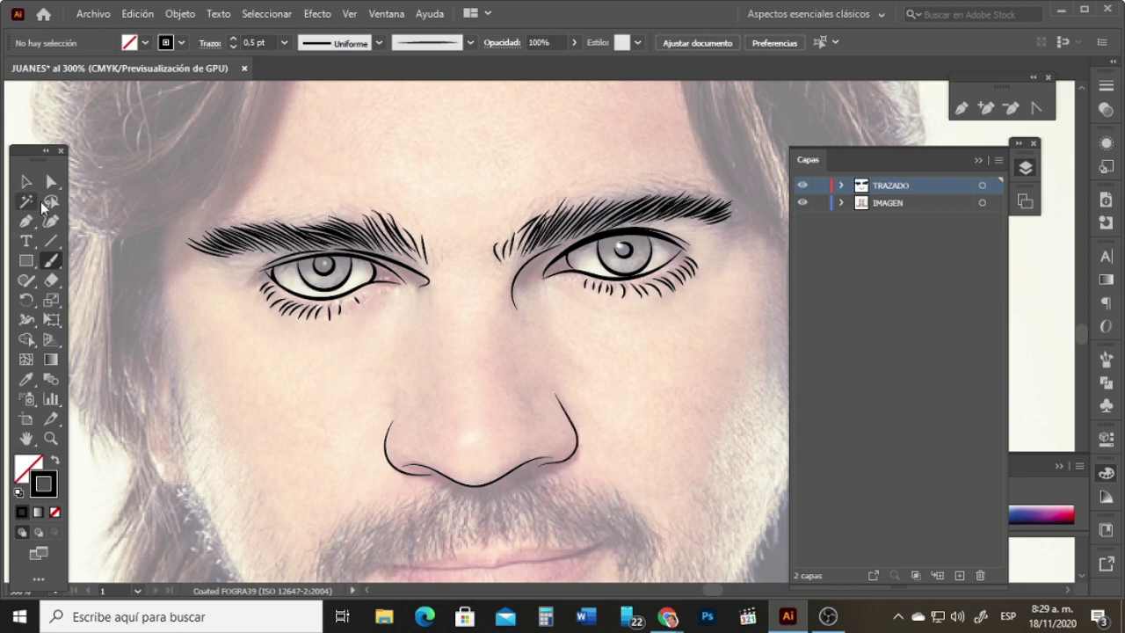
Step: Set the stroke weight of the nose's base line to 1 pt and deselect it
click(24, 182)
click(497, 483)
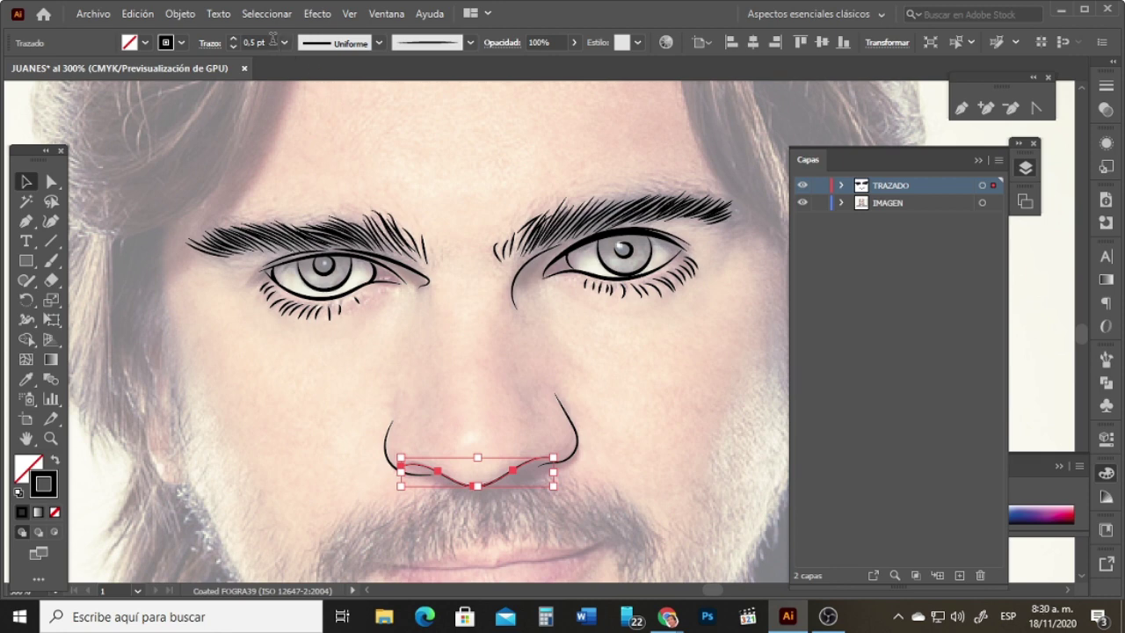
click(284, 42)
click(302, 132)
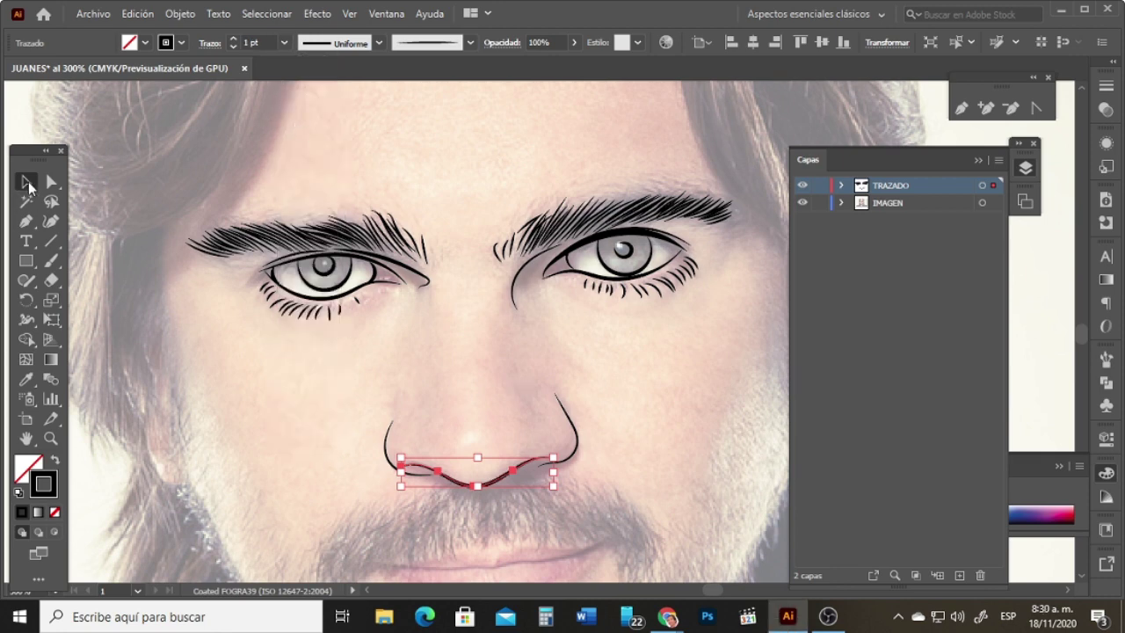
click(468, 552)
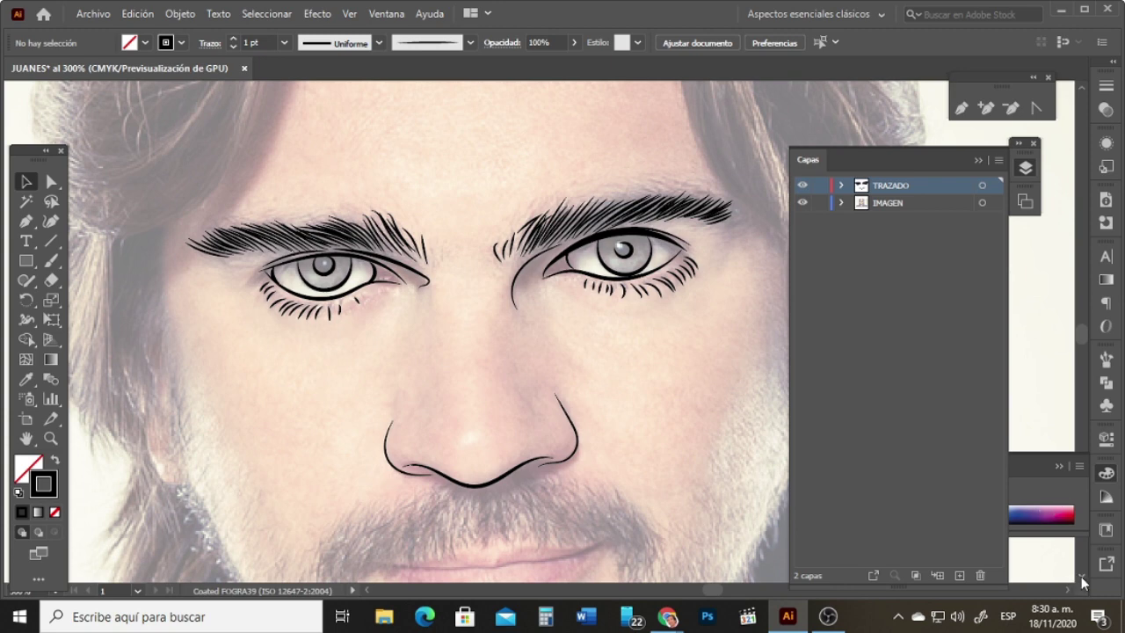
Step: Paint the upper lip's contour and the line between the lips with 1 pt brush strokes
scroll(1083, 580, down, 5)
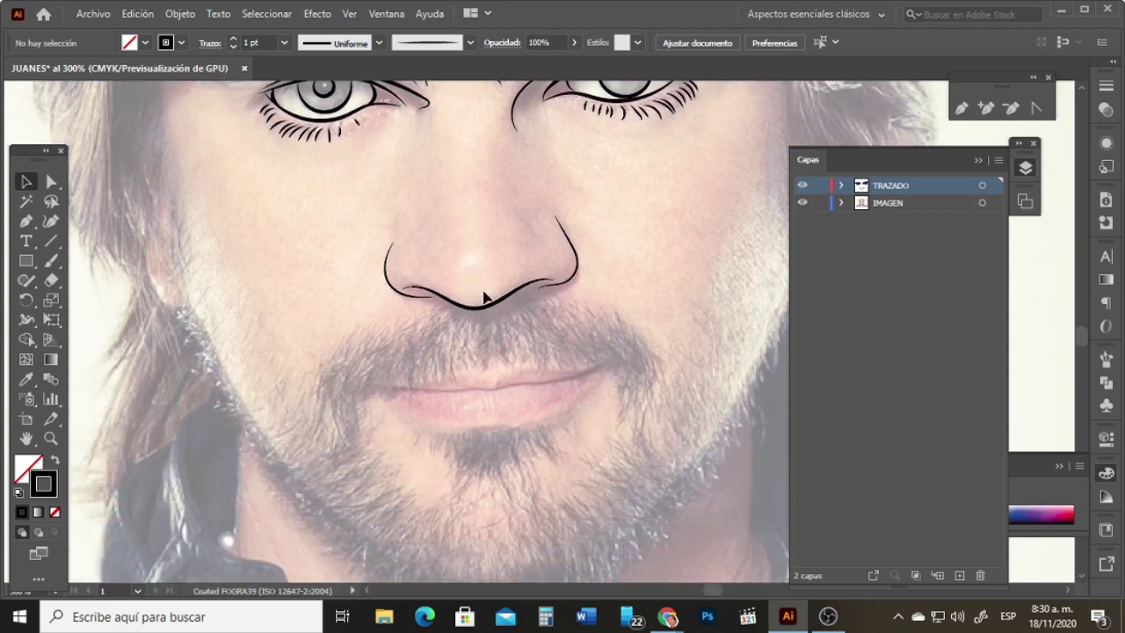
click(54, 263)
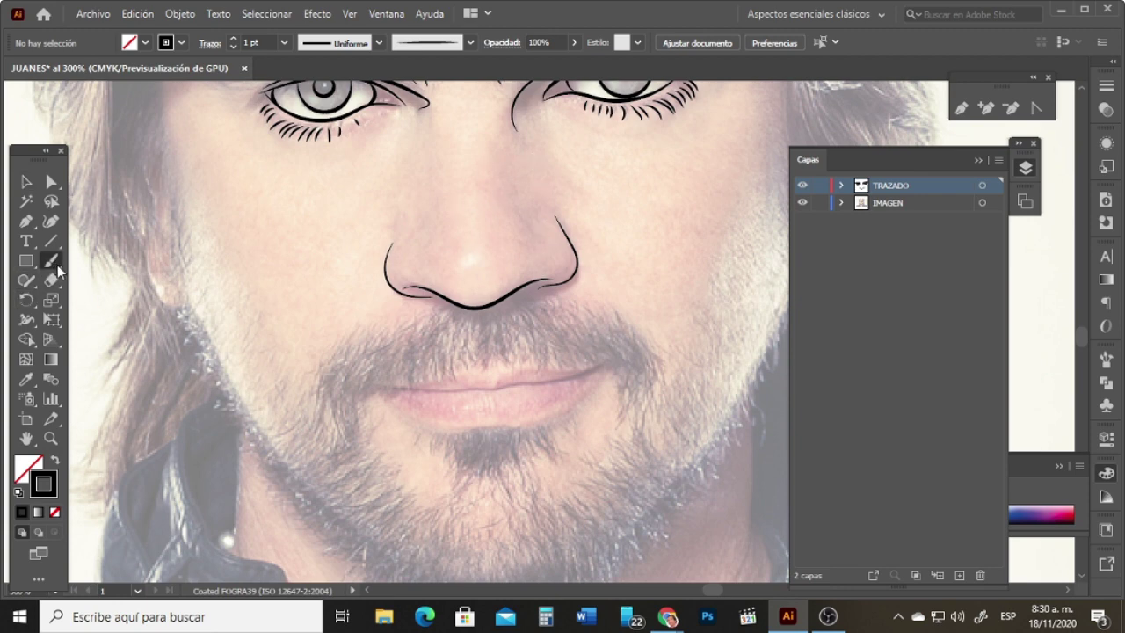
click(368, 385)
drag(371, 387, 605, 360)
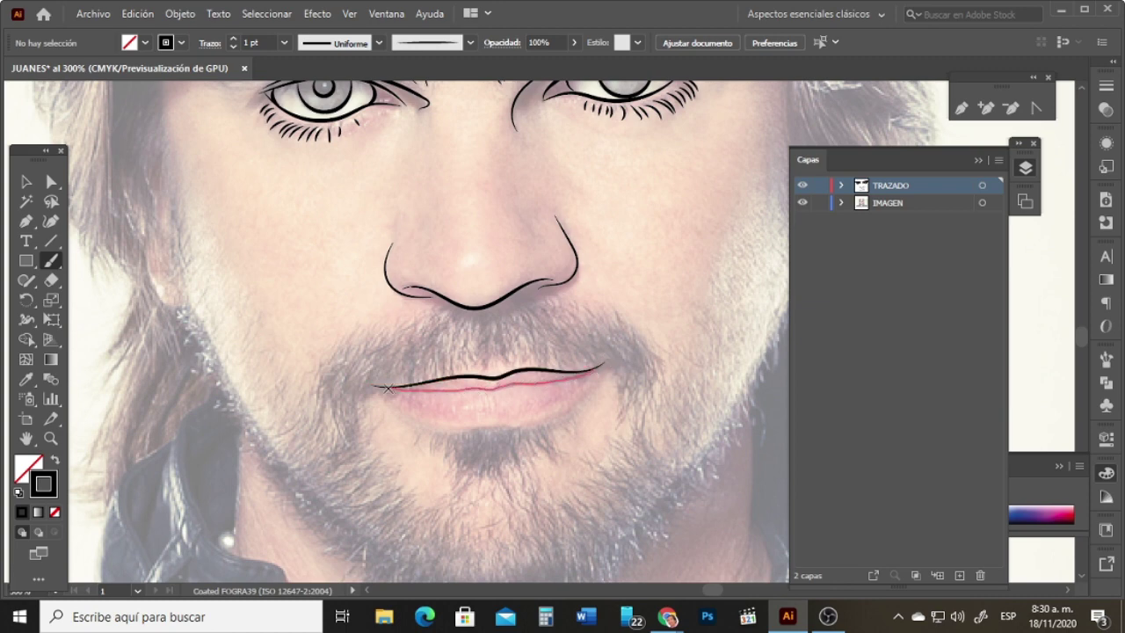
mouse_move(388, 388)
mouse_down()
mouse_move(444, 429)
mouse_move(415, 416)
mouse_move(503, 425)
mouse_up()
key(ctrl+z)
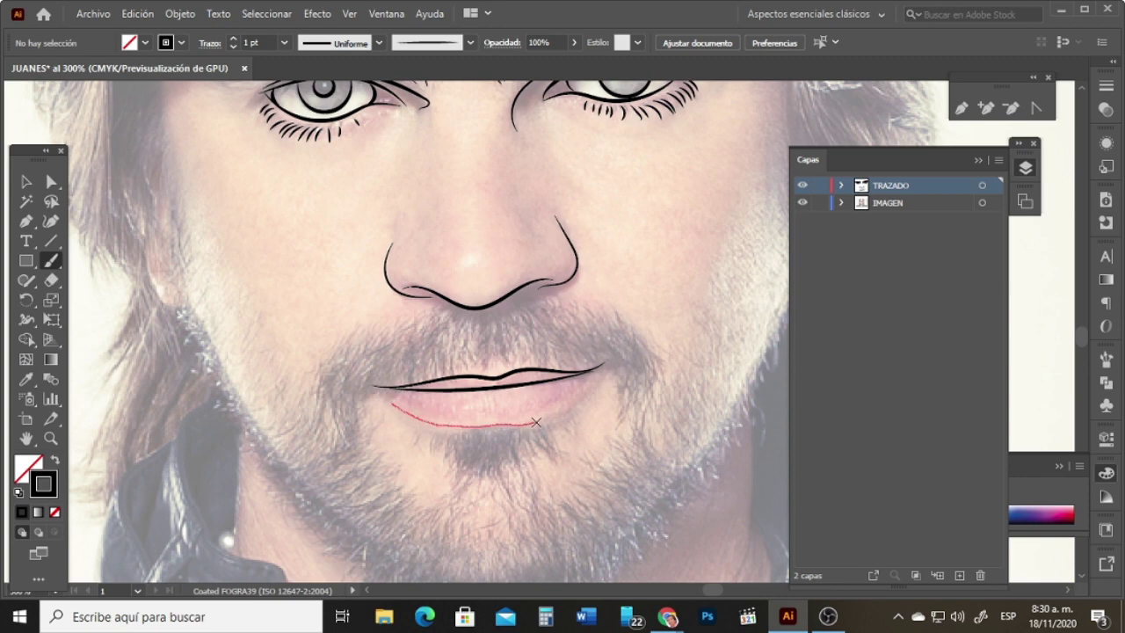
drag(594, 384, 596, 383)
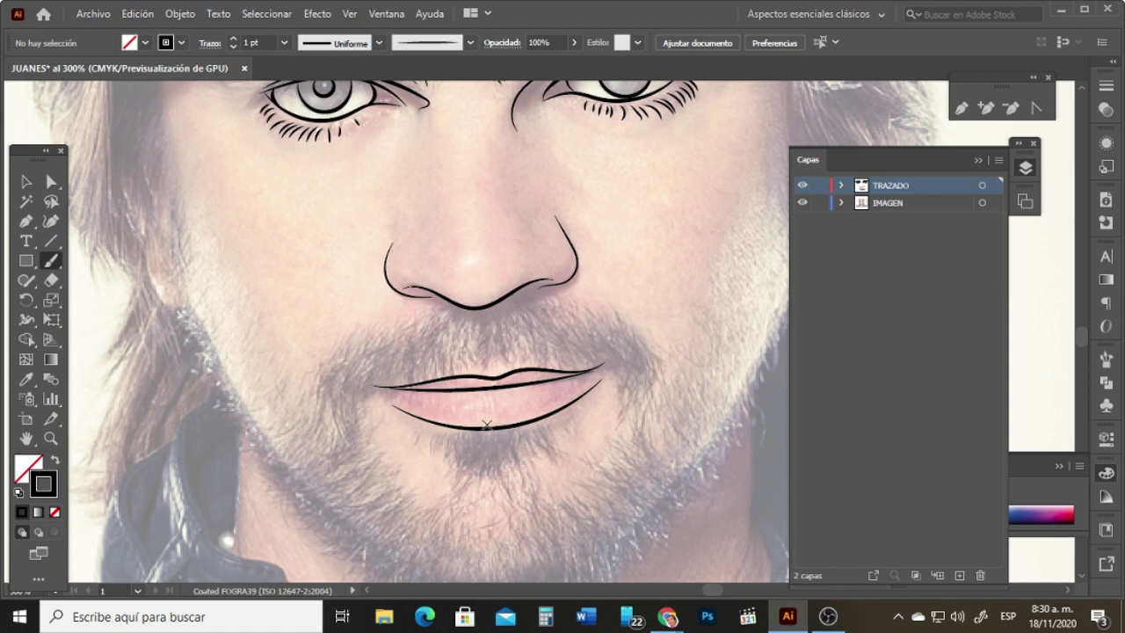
key(ctrl+z)
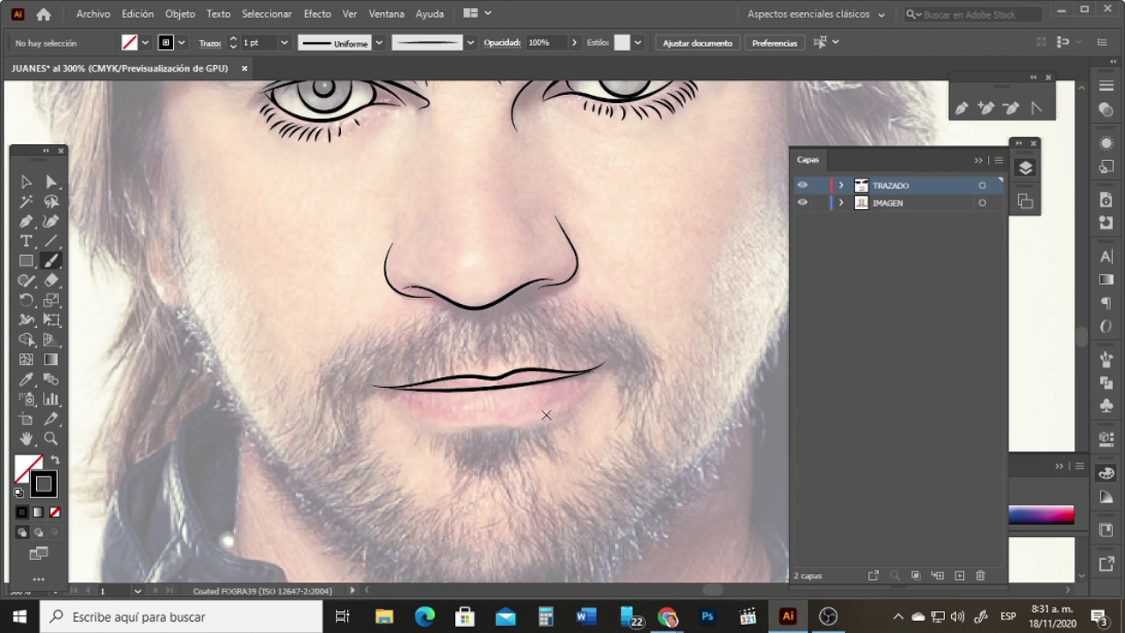
Step: Confirm the Paintbrush tool options and paint the lower lip's contour with a single 1 pt stroke between the mouth corners
double_click(51, 261)
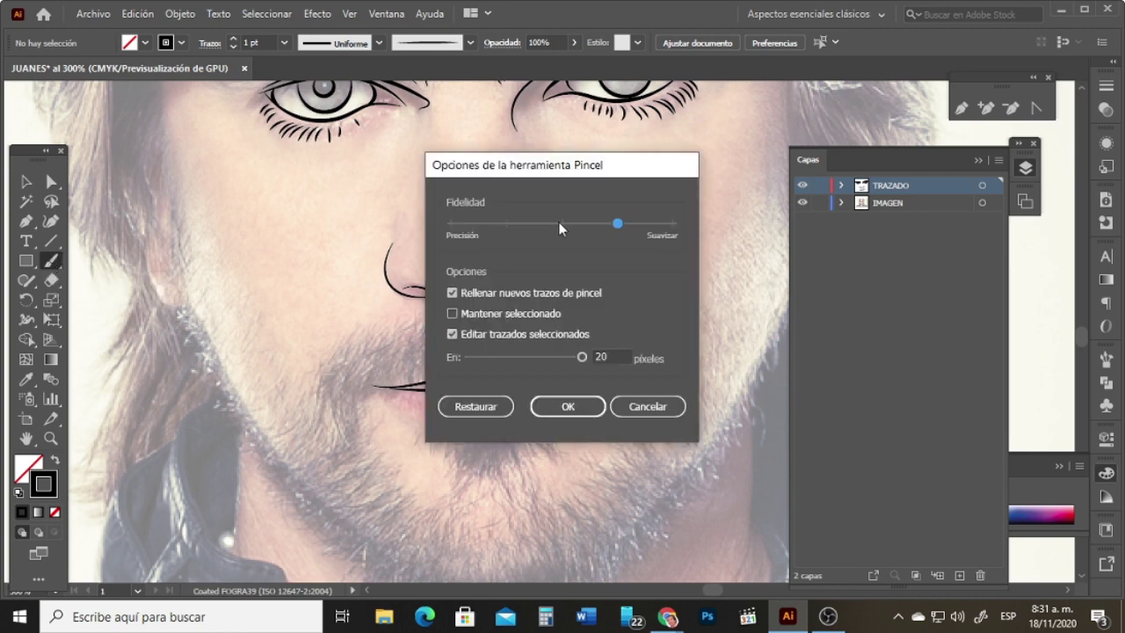
click(568, 407)
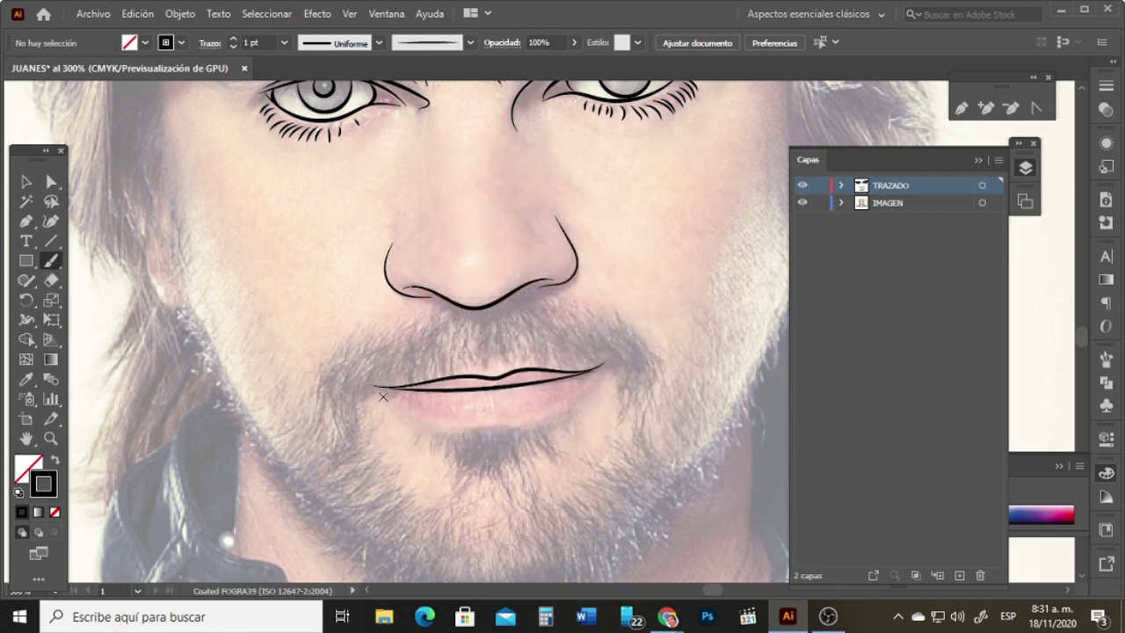
mouse_move(383, 396)
mouse_down()
mouse_move(410, 418)
mouse_move(472, 429)
mouse_move(552, 418)
mouse_move(602, 379)
mouse_up()
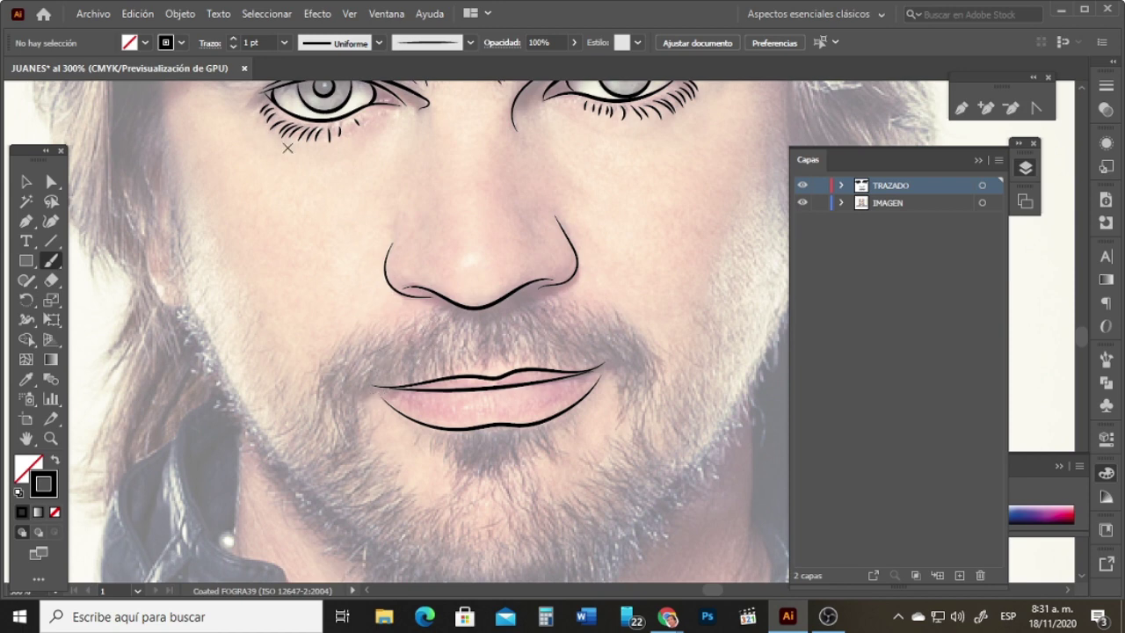
Step: Set the brush stroke weight to 0.25 pt
click(286, 42)
click(315, 77)
click(285, 41)
click(312, 59)
mouse_move(354, 334)
mouse_down()
mouse_move(333, 392)
mouse_move(341, 398)
mouse_up()
mouse_move(364, 356)
mouse_down()
mouse_move(358, 376)
mouse_move(373, 382)
mouse_up()
drag(398, 363, 389, 383)
drag(408, 336, 403, 377)
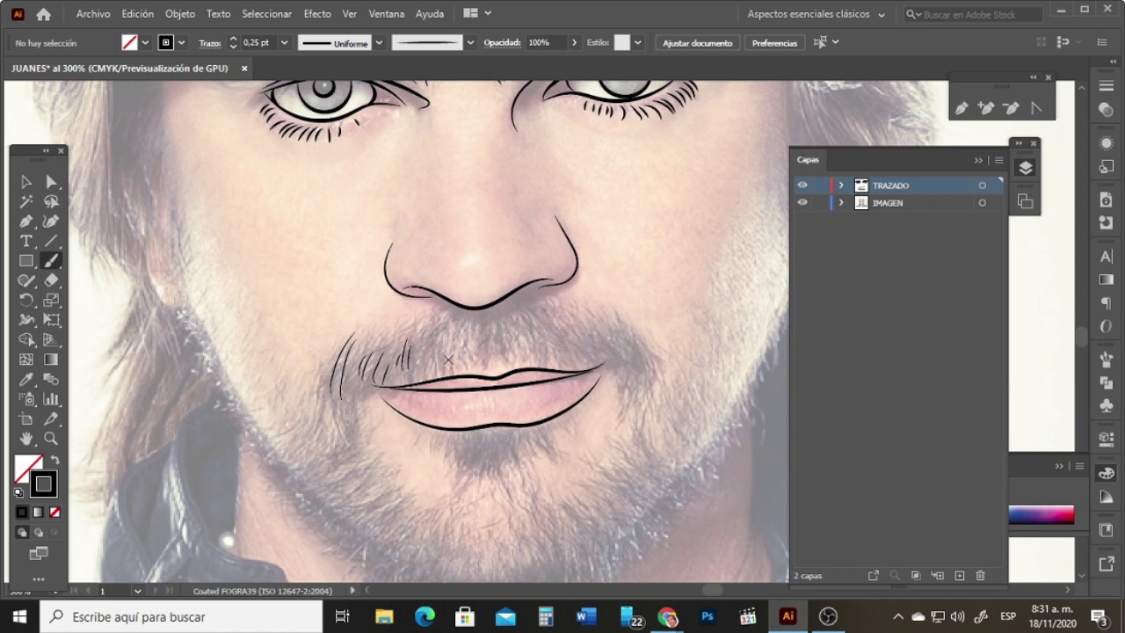
key(ctrl+z)
key(ctrl+z)
key(ctrl+z)
key(ctrl+z)
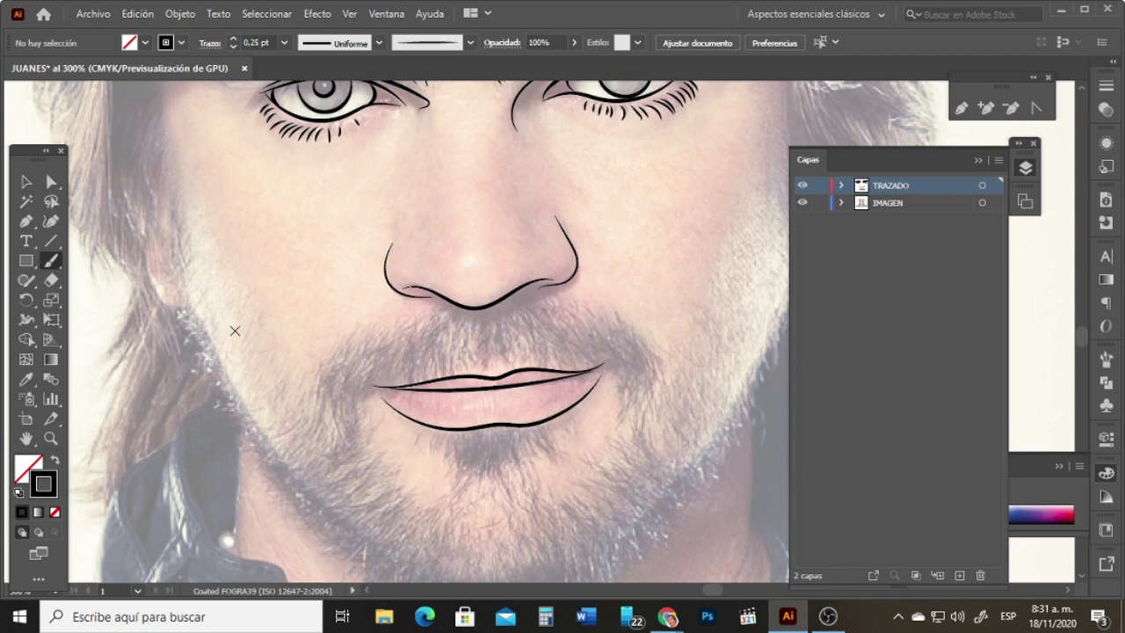
Step: Paint a row of short 0.25 pt beard hairs along the face's left edge, from beside the ear down to the jaw
mouse_move(193, 236)
mouse_down()
mouse_move(182, 256)
mouse_move(194, 325)
mouse_up()
drag(209, 313, 213, 341)
drag(228, 332, 232, 360)
drag(246, 350, 251, 380)
drag(265, 369, 264, 413)
drag(278, 397, 273, 435)
drag(291, 408, 284, 463)
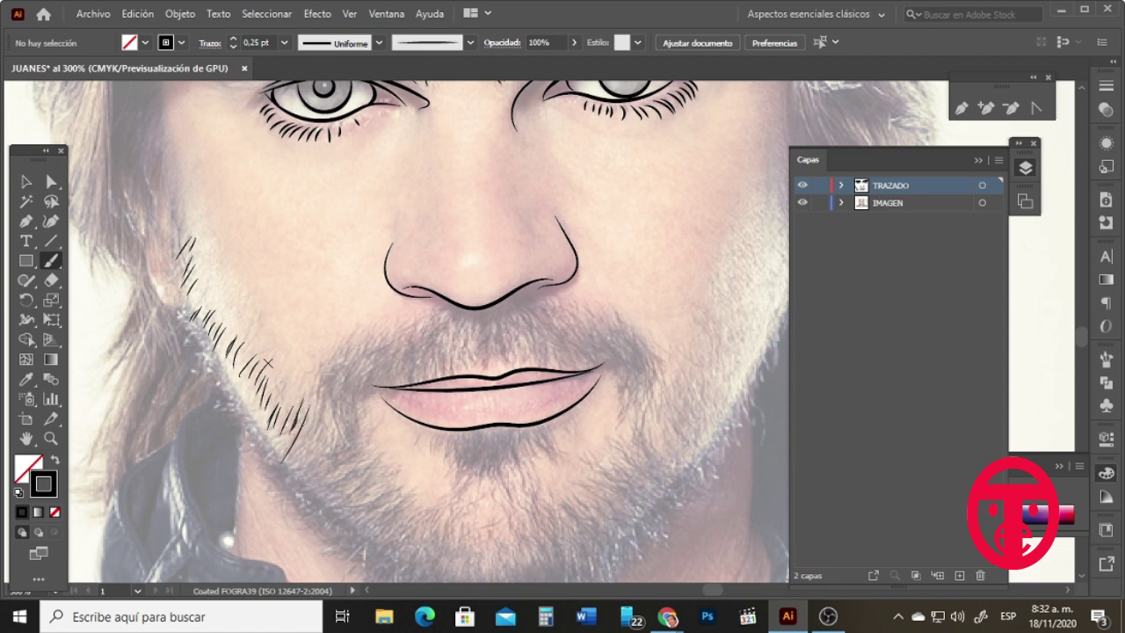
Step: Thicken the left sideburn with more short 0.25 pt hairs on its inner, cheek side
mouse_move(275, 348)
mouse_down()
mouse_move(267, 387)
mouse_move(280, 406)
mouse_up()
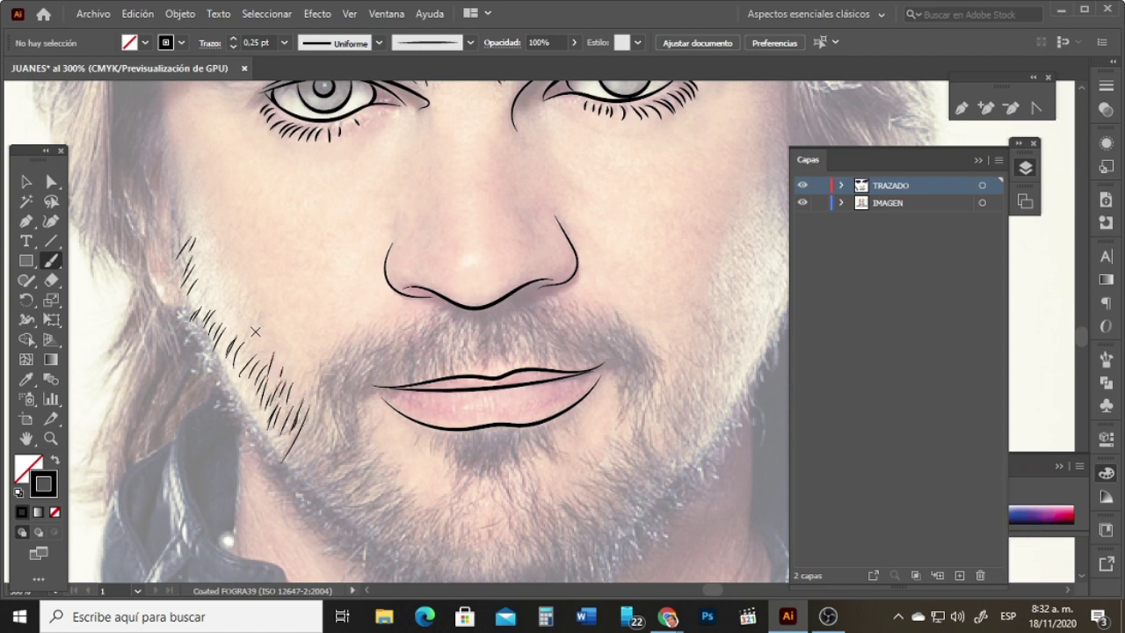
drag(253, 325, 246, 354)
mouse_move(240, 304)
mouse_down()
mouse_move(232, 329)
mouse_move(218, 315)
mouse_up()
drag(207, 302, 195, 313)
drag(202, 273, 192, 293)
mouse_move(258, 348)
mouse_down()
mouse_move(262, 379)
mouse_move(295, 413)
mouse_up()
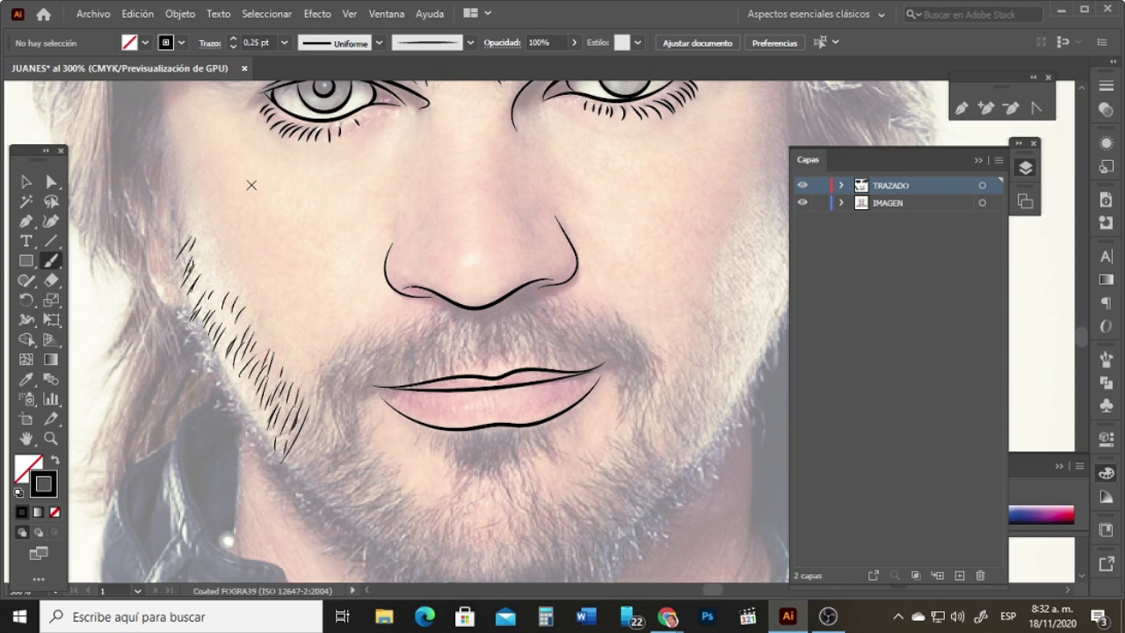
Step: Continue the beard along the left jaw toward the chin with short hairs at a 0.5 pt stroke weight
click(284, 43)
click(295, 81)
mouse_move(318, 420)
mouse_down()
mouse_move(293, 462)
mouse_move(311, 455)
mouse_up()
mouse_move(327, 441)
mouse_down()
mouse_move(353, 490)
mouse_move(376, 477)
mouse_move(390, 489)
mouse_move(373, 513)
mouse_up()
drag(363, 452, 349, 473)
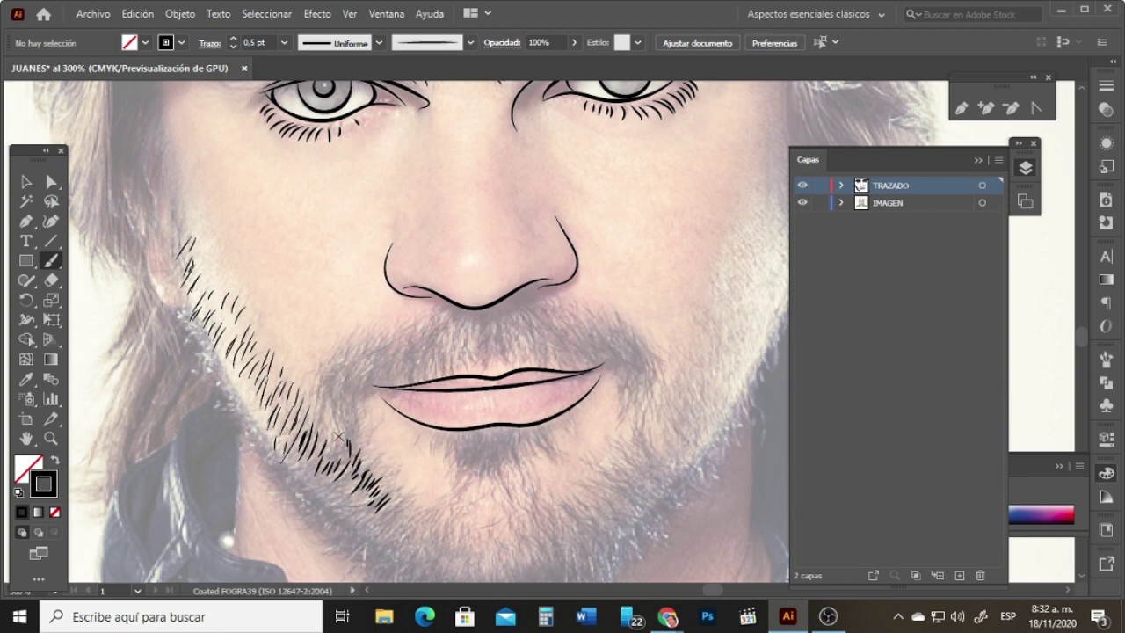
drag(339, 434, 325, 462)
Step: Paint the first 0.5 pt mustache hairs from beside the left mouth corner up to the centre below the nose
drag(333, 387, 316, 439)
mouse_move(341, 363)
mouse_down()
mouse_move(315, 397)
mouse_move(330, 396)
mouse_up()
mouse_move(364, 345)
mouse_down()
mouse_move(340, 384)
mouse_move(366, 369)
mouse_up()
mouse_move(398, 333)
mouse_down()
mouse_move(381, 364)
mouse_move(395, 362)
mouse_up()
mouse_move(431, 314)
mouse_down()
mouse_move(413, 351)
mouse_move(426, 327)
mouse_up()
drag(445, 305, 434, 347)
drag(455, 316, 445, 340)
drag(458, 314, 452, 343)
mouse_move(467, 320)
mouse_down()
mouse_move(460, 343)
mouse_move(469, 332)
mouse_up()
drag(482, 315, 480, 336)
Step: Fill the left half of the mustache with dense 0.5 pt hairs from the nose down past the mouth corner
drag(437, 332, 420, 362)
drag(425, 336, 404, 371)
drag(412, 343, 383, 387)
drag(392, 349, 374, 383)
drag(378, 352, 360, 383)
drag(368, 357, 347, 387)
drag(357, 362, 341, 408)
drag(346, 382, 331, 422)
drag(355, 377, 348, 436)
drag(365, 385, 350, 427)
mouse_move(368, 380)
mouse_down()
mouse_move(359, 414)
mouse_move(362, 404)
mouse_up()
mouse_move(380, 366)
mouse_down()
mouse_move(366, 403)
mouse_move(369, 392)
mouse_up()
drag(387, 366, 378, 386)
mouse_move(395, 360)
mouse_down()
mouse_move(389, 385)
mouse_move(399, 385)
mouse_up()
mouse_move(410, 358)
mouse_down()
mouse_move(399, 386)
mouse_move(396, 374)
mouse_up()
drag(404, 349, 403, 379)
mouse_move(413, 332)
mouse_down()
mouse_move(399, 375)
mouse_move(411, 347)
mouse_move(343, 378)
mouse_up()
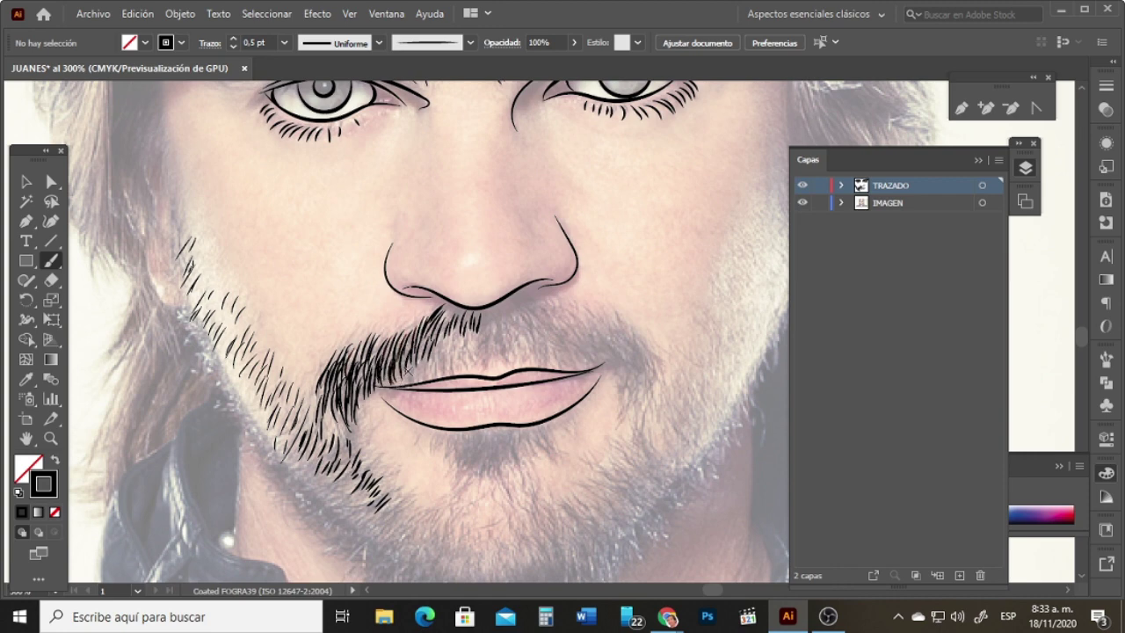
Step: Extend the left mustache hairs down to the upper lip and thicken its outer end
mouse_move(413, 365)
mouse_down()
mouse_move(404, 387)
mouse_move(438, 373)
mouse_move(426, 362)
mouse_move(438, 360)
mouse_move(429, 381)
mouse_up()
drag(455, 337, 450, 364)
mouse_move(464, 318)
mouse_down()
mouse_move(457, 364)
mouse_move(443, 364)
mouse_move(471, 356)
mouse_move(464, 373)
mouse_move(392, 387)
mouse_up()
drag(403, 369, 390, 387)
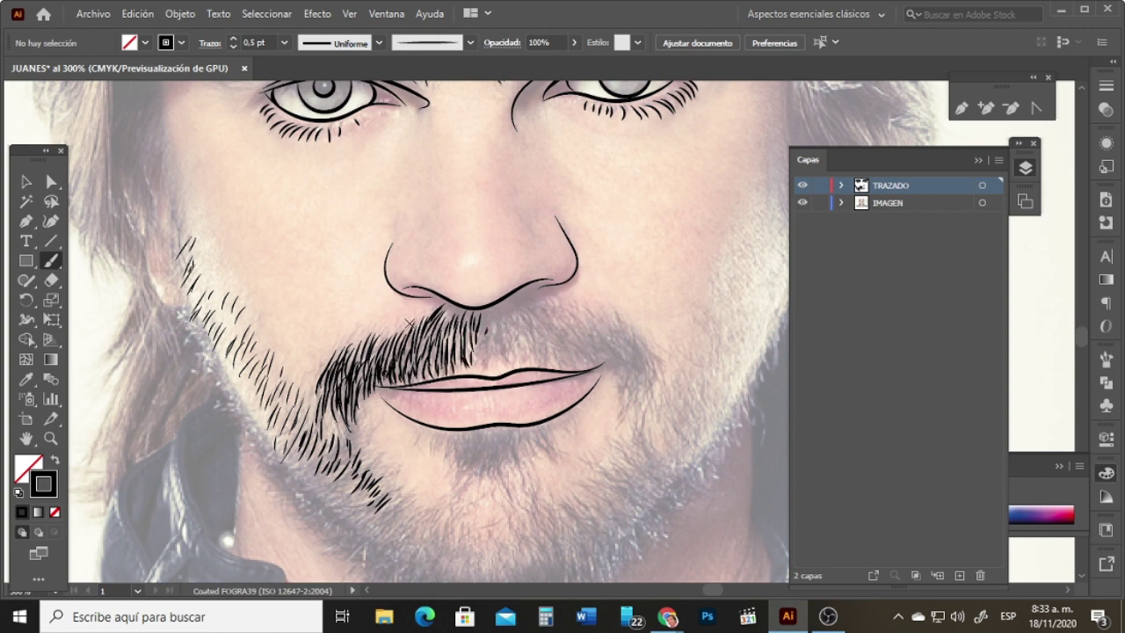
mouse_move(408, 323)
mouse_down()
mouse_move(329, 380)
mouse_move(313, 419)
mouse_up()
Step: Paint 0.5 pt mustache hairs from the centre below the nose across to beneath the right nostril
mouse_move(475, 314)
mouse_down()
mouse_move(488, 341)
mouse_move(491, 364)
mouse_move(481, 364)
mouse_move(519, 352)
mouse_up()
mouse_move(515, 306)
mouse_down()
mouse_move(524, 334)
mouse_move(578, 339)
mouse_move(569, 334)
mouse_up()
drag(531, 325, 527, 362)
drag(513, 330, 520, 364)
drag(508, 339, 515, 364)
mouse_move(505, 340)
mouse_down()
mouse_move(511, 364)
mouse_move(534, 359)
mouse_up()
drag(533, 340, 547, 362)
drag(545, 335, 557, 353)
drag(555, 337, 564, 357)
mouse_move(559, 330)
mouse_down()
mouse_move(566, 354)
mouse_move(539, 339)
mouse_up()
drag(520, 321, 534, 338)
drag(515, 322, 525, 355)
mouse_move(506, 331)
mouse_down()
mouse_move(517, 355)
mouse_move(508, 349)
mouse_up()
drag(492, 326, 502, 352)
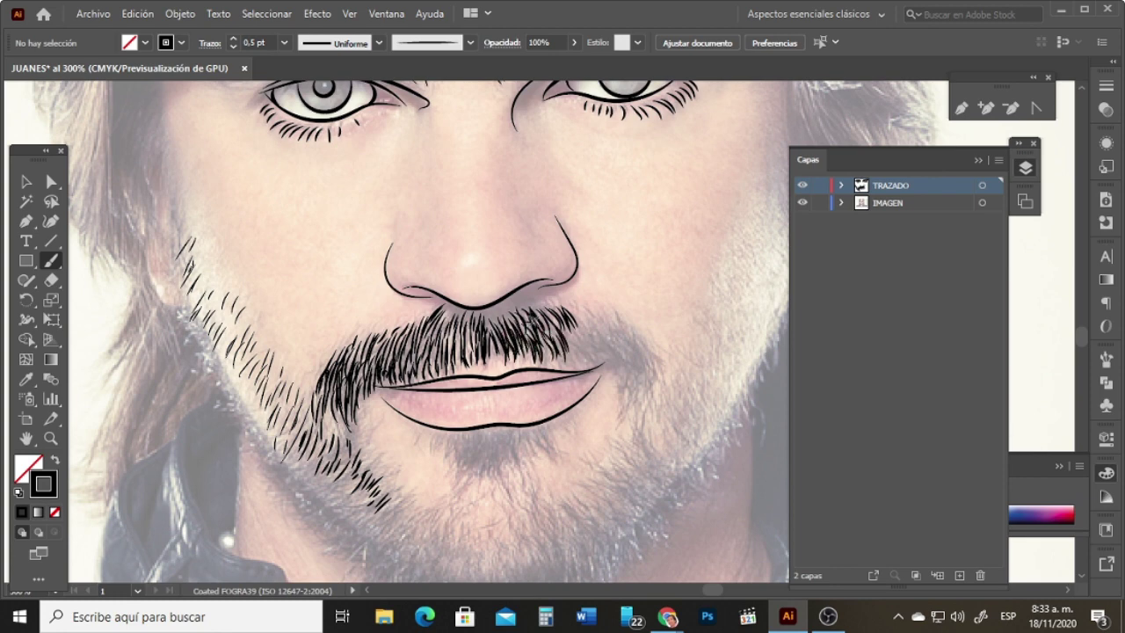
Step: Thicken the mustache's upper edge and centre directly below the nose with additional short 0.5 pt hairs
drag(547, 318, 559, 344)
drag(548, 318, 569, 348)
drag(563, 313, 575, 337)
drag(531, 303, 552, 312)
drag(533, 299, 539, 315)
drag(515, 297, 520, 320)
drag(509, 303, 513, 329)
drag(497, 310, 503, 325)
drag(489, 305, 496, 339)
mouse_move(484, 313)
mouse_down()
mouse_move(489, 339)
mouse_move(491, 329)
mouse_up()
drag(479, 309, 475, 350)
mouse_move(459, 315)
mouse_down()
mouse_move(465, 350)
mouse_move(455, 337)
mouse_up()
drag(444, 313, 462, 354)
drag(466, 326, 466, 352)
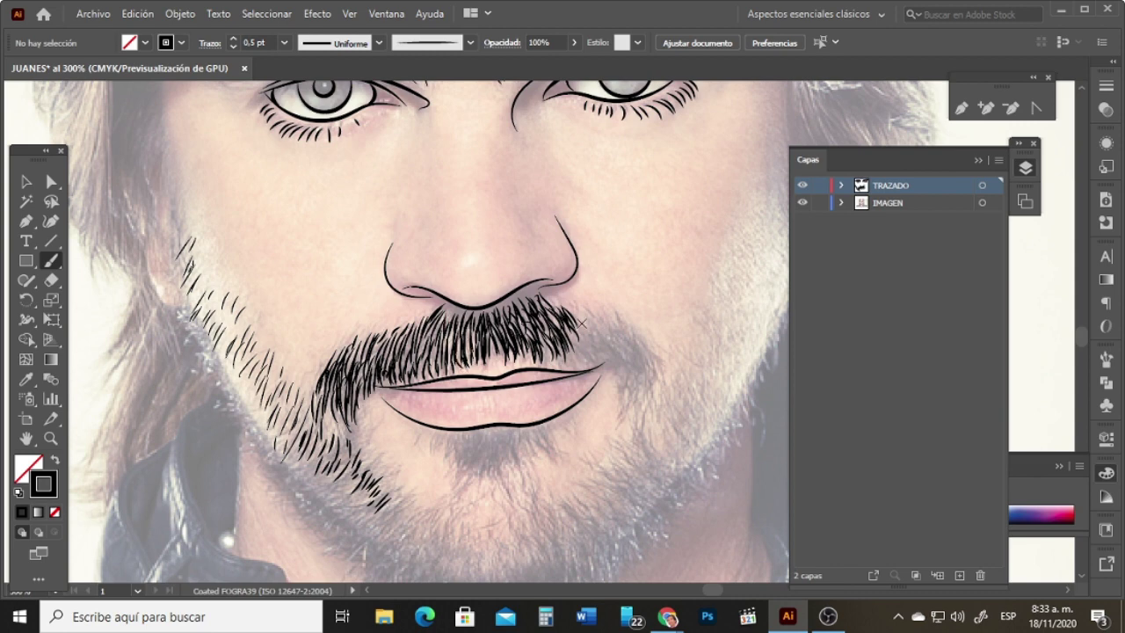
Step: Paint the right end of the mustache with 0.5 pt hairs curving down beyond the right mouth corner
drag(568, 329, 573, 355)
drag(577, 329, 591, 360)
drag(591, 336, 601, 360)
drag(603, 339, 615, 367)
drag(615, 345, 626, 378)
drag(629, 356, 635, 381)
drag(615, 334, 626, 363)
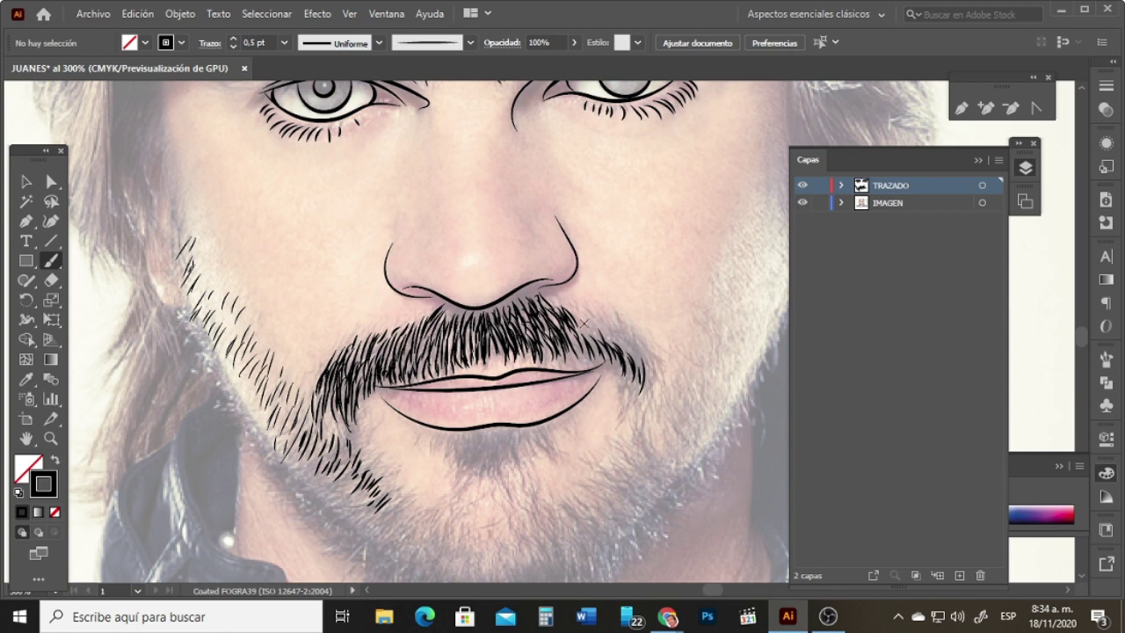
drag(582, 316, 603, 346)
mouse_move(578, 313)
mouse_down()
mouse_move(589, 338)
mouse_move(570, 328)
mouse_up()
mouse_move(586, 309)
mouse_down()
mouse_move(629, 334)
mouse_move(655, 380)
mouse_move(640, 353)
mouse_move(640, 386)
mouse_up()
mouse_move(615, 347)
mouse_down()
mouse_move(626, 388)
mouse_move(606, 366)
mouse_up()
drag(568, 332, 577, 355)
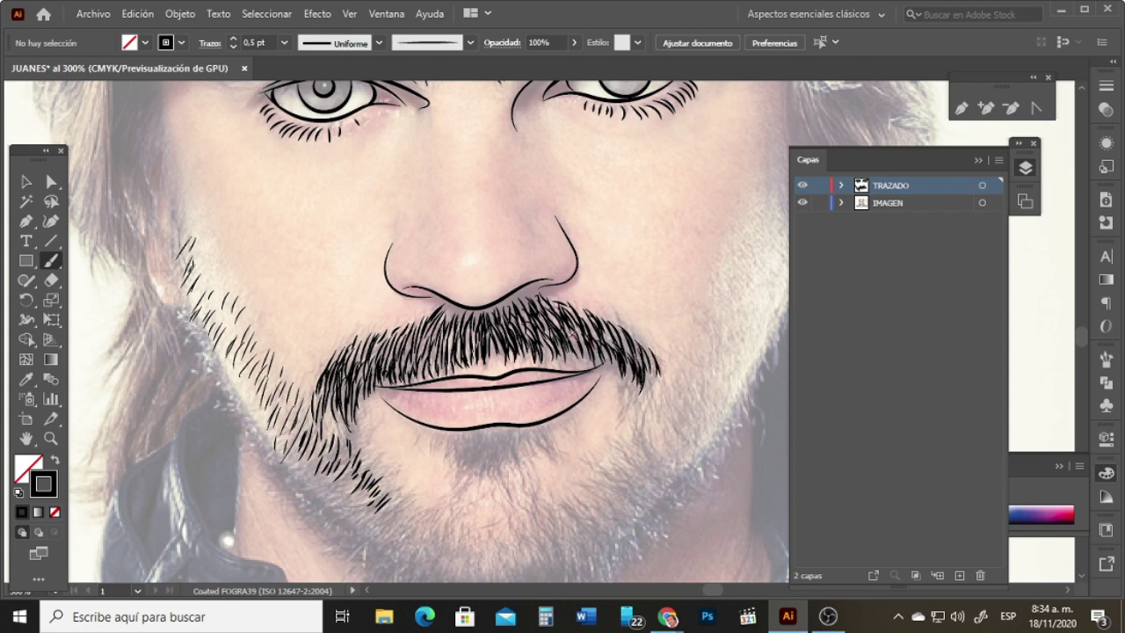
Step: Paint the goatee's right side with 0.5 pt hairs from the mustache end down around the chin to its centre
mouse_move(649, 366)
mouse_down()
mouse_move(616, 424)
mouse_move(636, 431)
mouse_move(626, 457)
mouse_up()
mouse_move(633, 445)
mouse_down()
mouse_move(653, 468)
mouse_move(629, 436)
mouse_move(633, 462)
mouse_move(659, 477)
mouse_move(643, 475)
mouse_move(627, 503)
mouse_move(595, 483)
mouse_move(591, 510)
mouse_up()
drag(615, 493, 575, 527)
drag(582, 508, 559, 537)
drag(571, 507, 551, 546)
mouse_move(559, 518)
mouse_down()
mouse_move(545, 553)
mouse_move(536, 547)
mouse_up()
drag(545, 521, 531, 554)
drag(531, 528, 515, 562)
mouse_move(518, 533)
mouse_down()
mouse_move(509, 565)
mouse_move(492, 568)
mouse_up()
drag(498, 545, 485, 570)
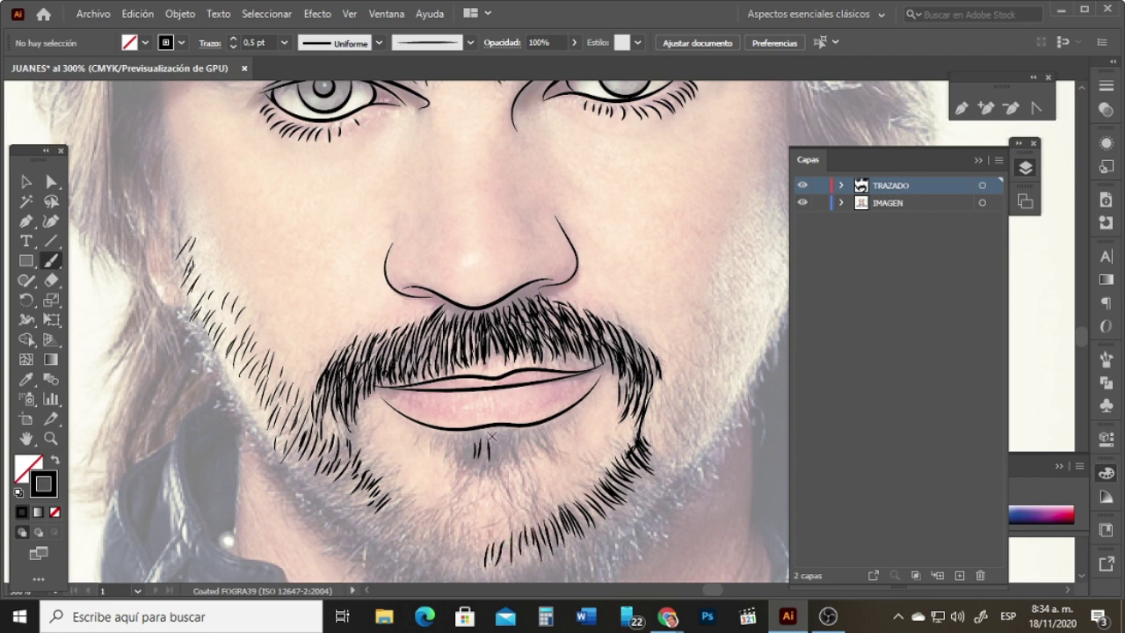
Step: Fill the soul patch below the lower lip with dense 0.5 pt hairs and thinner rows toward both sides
drag(492, 434, 488, 459)
drag(502, 436, 510, 461)
mouse_move(517, 436)
mouse_down()
mouse_move(521, 459)
mouse_move(538, 433)
mouse_up()
mouse_move(550, 456)
mouse_down()
mouse_move(574, 431)
mouse_move(582, 408)
mouse_move(495, 462)
mouse_up()
drag(485, 434, 479, 464)
drag(469, 437, 466, 460)
mouse_move(459, 436)
mouse_down()
mouse_move(457, 461)
mouse_move(464, 430)
mouse_up()
mouse_move(457, 456)
mouse_down()
mouse_move(415, 444)
mouse_move(472, 447)
mouse_up()
mouse_move(484, 472)
mouse_down()
mouse_move(481, 445)
mouse_move(492, 444)
mouse_up()
mouse_move(504, 470)
mouse_down()
mouse_move(501, 443)
mouse_move(510, 443)
mouse_up()
mouse_move(518, 464)
mouse_down()
mouse_move(516, 442)
mouse_move(489, 434)
mouse_move(515, 424)
mouse_move(462, 457)
mouse_move(478, 473)
mouse_move(505, 469)
mouse_move(480, 475)
mouse_up()
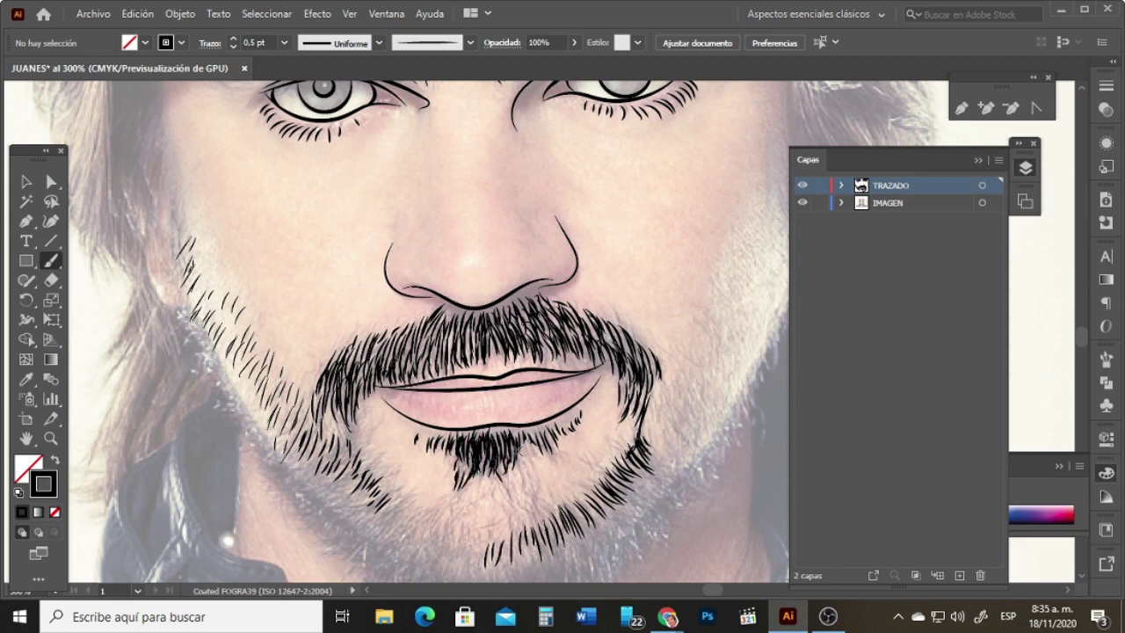
Step: Paint 0.5 pt hairs below the soul patch and along the chin's lower edge to join the left jaw beard
mouse_move(537, 462)
mouse_down()
mouse_move(518, 520)
mouse_move(533, 503)
mouse_move(472, 521)
mouse_move(468, 503)
mouse_move(449, 521)
mouse_move(458, 499)
mouse_move(431, 533)
mouse_move(447, 568)
mouse_up()
drag(463, 545, 463, 577)
mouse_move(479, 547)
mouse_down()
mouse_move(469, 573)
mouse_move(478, 582)
mouse_move(461, 580)
mouse_up()
drag(460, 547, 443, 575)
drag(438, 550, 417, 571)
drag(420, 535, 403, 560)
drag(408, 531, 396, 561)
drag(438, 510, 424, 530)
mouse_move(424, 503)
mouse_down()
mouse_move(408, 527)
mouse_move(373, 507)
mouse_move(376, 497)
mouse_up()
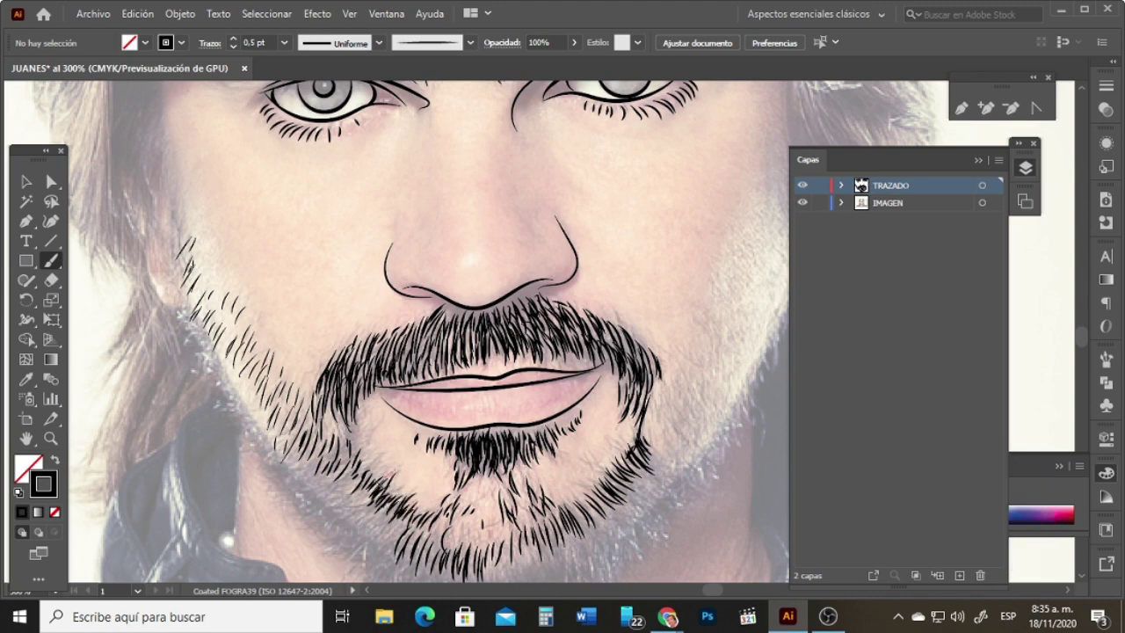
Step: Thicken the beard from below the left mustache end along the jaw and across the chin with more 0.5 pt hairs
mouse_move(390, 459)
mouse_down()
mouse_move(373, 474)
mouse_move(353, 460)
mouse_up()
mouse_move(371, 411)
mouse_down()
mouse_move(344, 457)
mouse_move(326, 441)
mouse_move(334, 498)
mouse_move(364, 517)
mouse_up()
mouse_move(391, 494)
mouse_down()
mouse_move(368, 526)
mouse_move(383, 544)
mouse_up()
drag(406, 522, 397, 542)
mouse_move(412, 514)
mouse_down()
mouse_move(391, 543)
mouse_move(407, 543)
mouse_up()
drag(423, 529, 410, 561)
mouse_move(438, 536)
mouse_down()
mouse_move(420, 556)
mouse_move(429, 561)
mouse_up()
mouse_move(452, 538)
mouse_down()
mouse_move(446, 567)
mouse_move(468, 557)
mouse_up()
mouse_move(487, 533)
mouse_down()
mouse_move(480, 559)
mouse_move(493, 554)
mouse_up()
drag(508, 533, 507, 561)
mouse_move(520, 527)
mouse_down()
mouse_move(515, 566)
mouse_move(529, 553)
mouse_move(513, 559)
mouse_up()
mouse_move(511, 527)
mouse_down()
mouse_move(503, 548)
mouse_move(454, 555)
mouse_up()
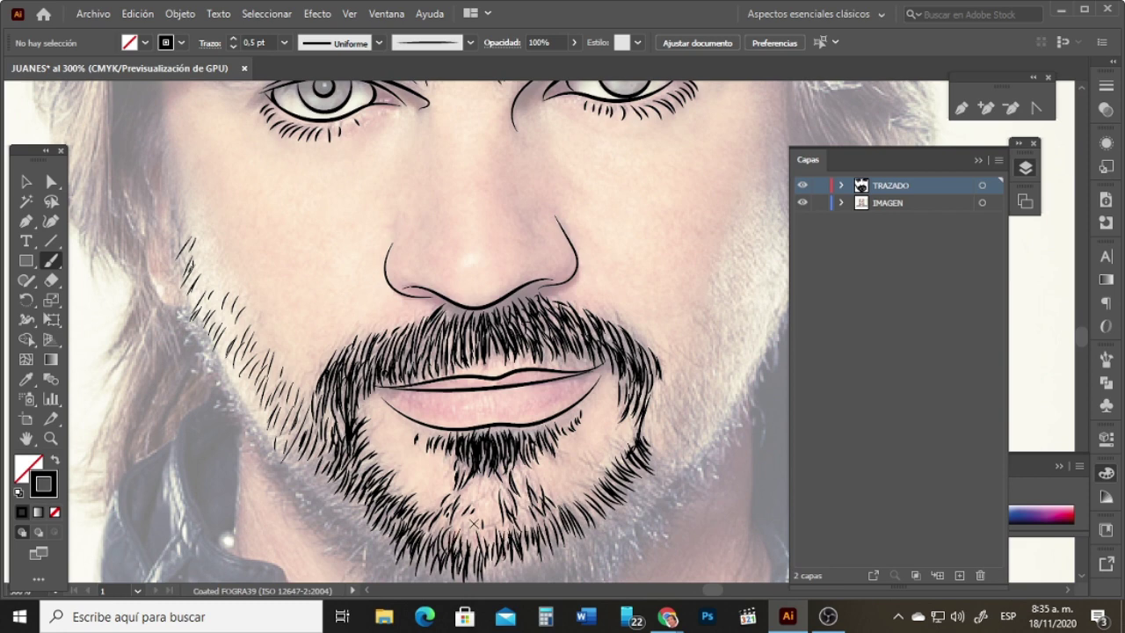
Step: Thicken the right side of the goatee and extend the beard onto the lower right cheek and jaw with 0.5 pt hairs
drag(619, 443, 637, 459)
mouse_move(621, 437)
mouse_down()
mouse_move(641, 457)
mouse_move(626, 481)
mouse_up()
mouse_move(602, 471)
mouse_down()
mouse_move(624, 485)
mouse_move(602, 514)
mouse_up()
drag(664, 411, 679, 439)
mouse_move(676, 397)
mouse_down()
mouse_move(688, 433)
mouse_move(655, 437)
mouse_up()
mouse_move(687, 371)
mouse_down()
mouse_move(701, 399)
mouse_move(704, 390)
mouse_move(688, 442)
mouse_up()
drag(694, 429, 671, 473)
mouse_move(682, 450)
mouse_down()
mouse_move(661, 459)
mouse_move(680, 492)
mouse_move(654, 532)
mouse_up()
drag(631, 494, 647, 537)
mouse_move(638, 461)
mouse_down()
mouse_move(662, 494)
mouse_move(610, 563)
mouse_up()
mouse_move(585, 526)
mouse_down()
mouse_move(598, 566)
mouse_move(552, 582)
mouse_up()
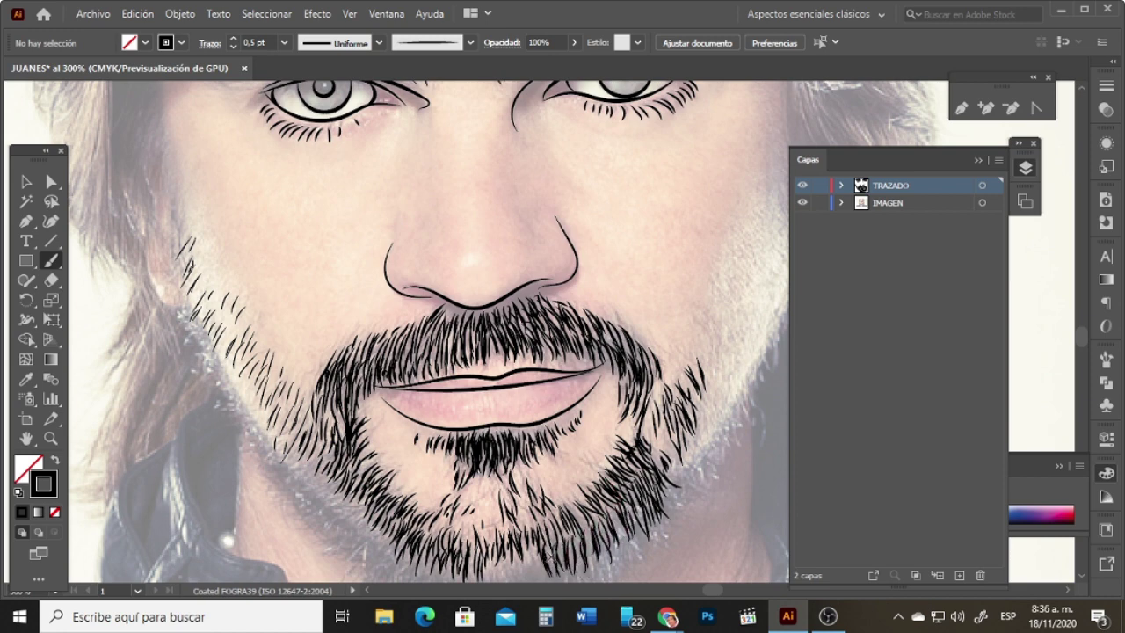
Step: Thicken the beard along the chin's lower edge with more 0.5 pt hairs, working from the centre toward the left
drag(550, 542, 554, 582)
drag(543, 541, 545, 579)
drag(531, 544, 532, 582)
drag(522, 550, 522, 582)
drag(514, 550, 515, 591)
drag(506, 555, 508, 582)
drag(500, 559, 497, 584)
mouse_move(487, 552)
mouse_down()
mouse_move(493, 582)
mouse_move(489, 547)
mouse_up()
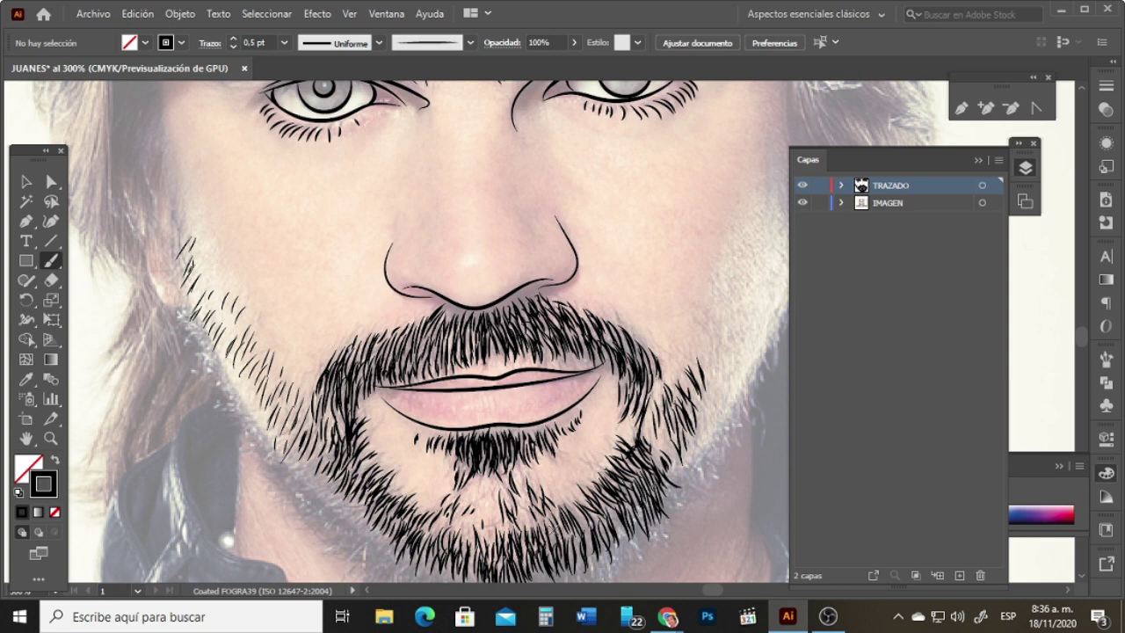
Step: Densify the beard from the chin's right side up to the lower right jaw with 0.5 pt hairs
mouse_move(554, 525)
mouse_down()
mouse_move(564, 550)
mouse_move(575, 547)
mouse_up()
drag(574, 519, 593, 547)
mouse_move(587, 515)
mouse_down()
mouse_move(597, 542)
mouse_move(615, 526)
mouse_up()
mouse_move(609, 498)
mouse_down()
mouse_move(619, 524)
mouse_move(628, 505)
mouse_up()
drag(626, 479, 643, 504)
mouse_move(636, 462)
mouse_down()
mouse_move(649, 491)
mouse_move(660, 482)
mouse_up()
mouse_move(651, 443)
mouse_down()
mouse_move(665, 477)
mouse_move(675, 466)
mouse_move(672, 480)
mouse_up()
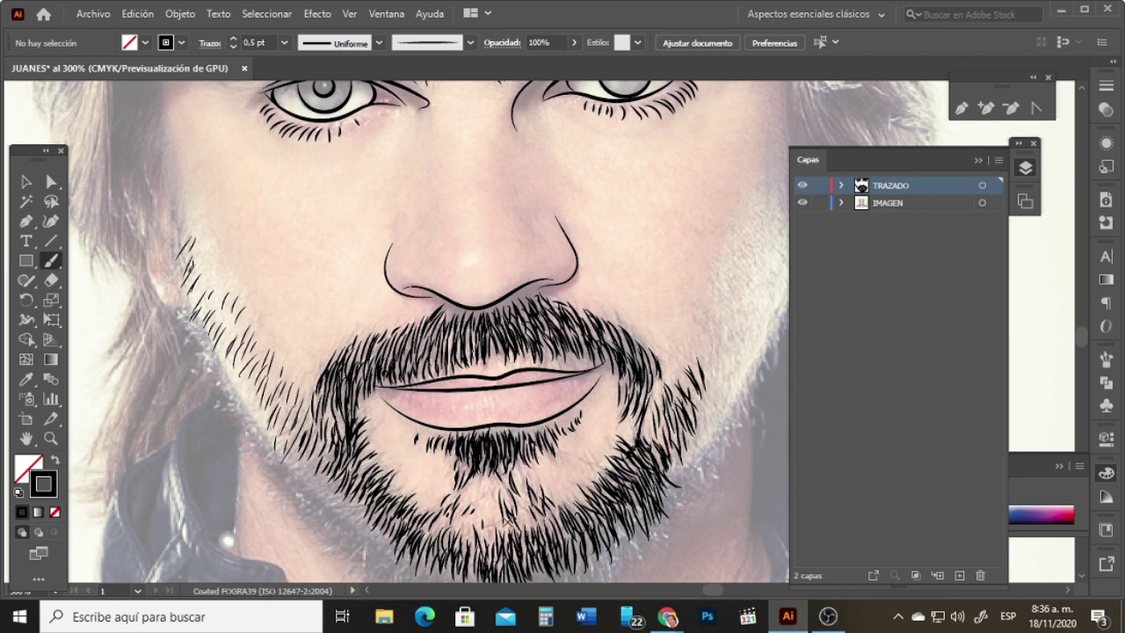
Step: Add 0.5 pt hairs along the lower left edge of the chin beard toward the jaw
mouse_move(489, 551)
mouse_down()
mouse_move(495, 574)
mouse_move(448, 582)
mouse_up()
drag(425, 543, 430, 570)
mouse_move(413, 543)
mouse_down()
mouse_move(417, 569)
mouse_move(410, 560)
mouse_up()
drag(395, 533, 400, 568)
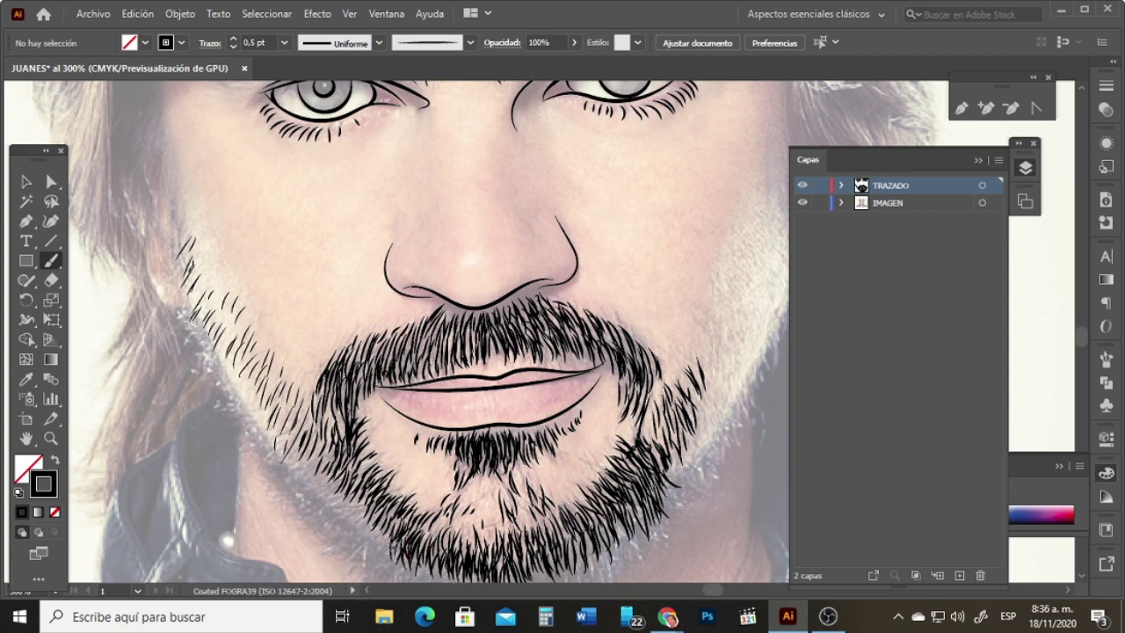
drag(380, 522, 383, 547)
mouse_move(369, 508)
mouse_down()
mouse_move(364, 542)
mouse_move(341, 531)
mouse_up()
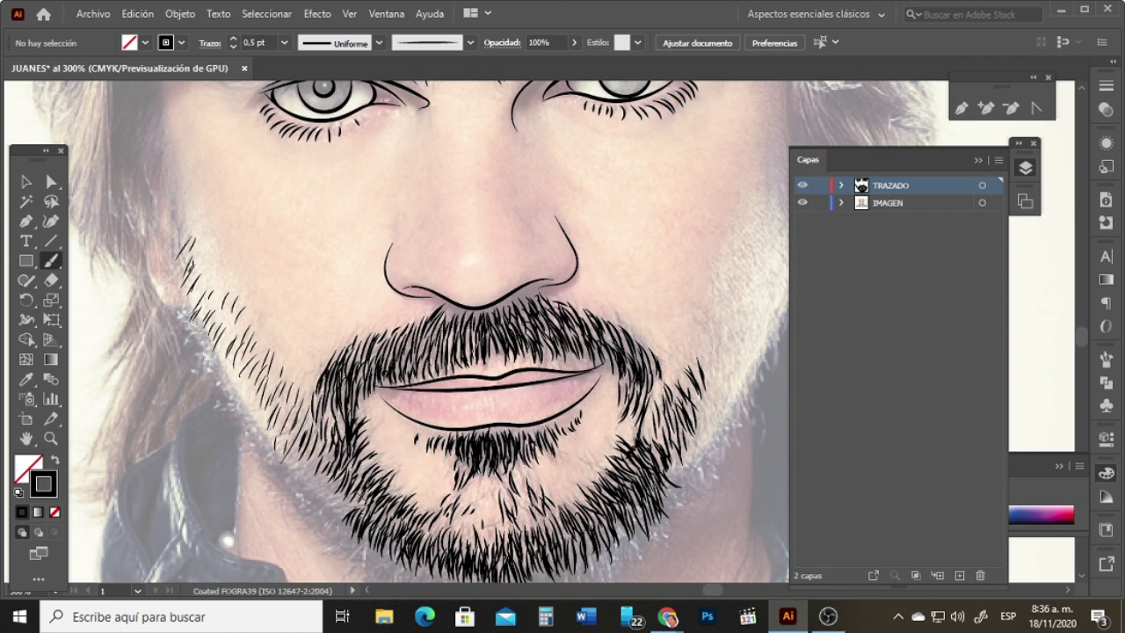
Step: Thicken the outer edge of the lower left jaw beard with 0.5 pt hairs up toward the cheek
mouse_move(373, 488)
mouse_down()
mouse_move(357, 514)
mouse_move(329, 514)
mouse_up()
mouse_move(341, 474)
mouse_down()
mouse_move(318, 508)
mouse_move(306, 494)
mouse_up()
mouse_move(325, 450)
mouse_down()
mouse_move(304, 492)
mouse_move(289, 473)
mouse_up()
mouse_move(295, 429)
mouse_down()
mouse_move(277, 450)
mouse_move(311, 475)
mouse_up()
drag(334, 456, 316, 478)
drag(325, 460, 302, 485)
Step: Hide and restore the TRAZADO and IMAGEN layers in turn to compare the tracing with the photo
click(802, 185)
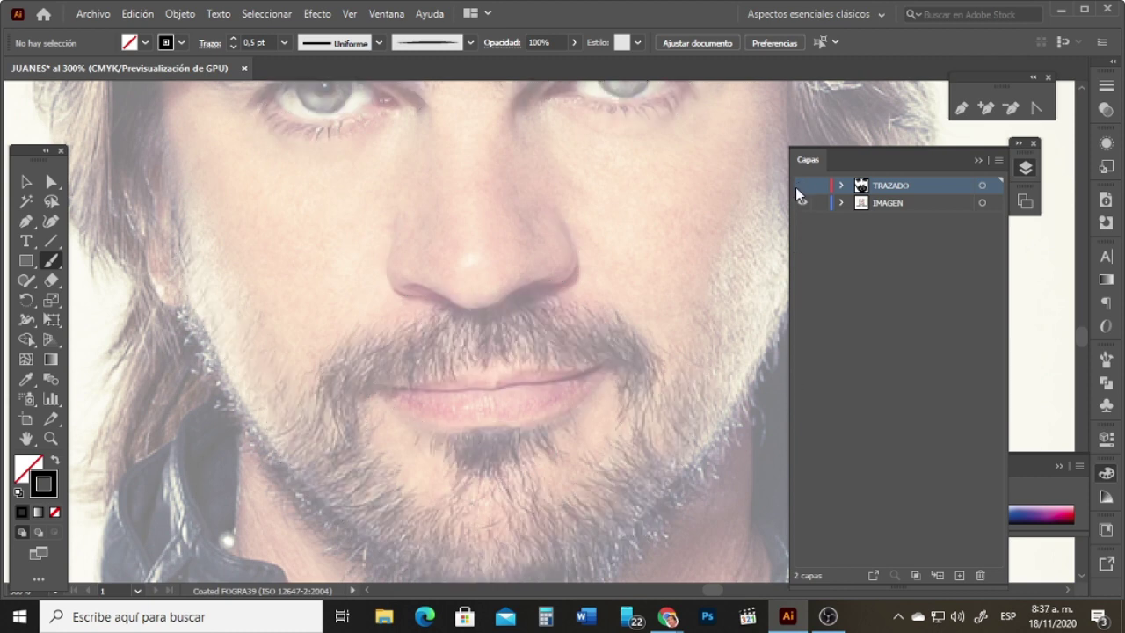
click(800, 203)
click(801, 185)
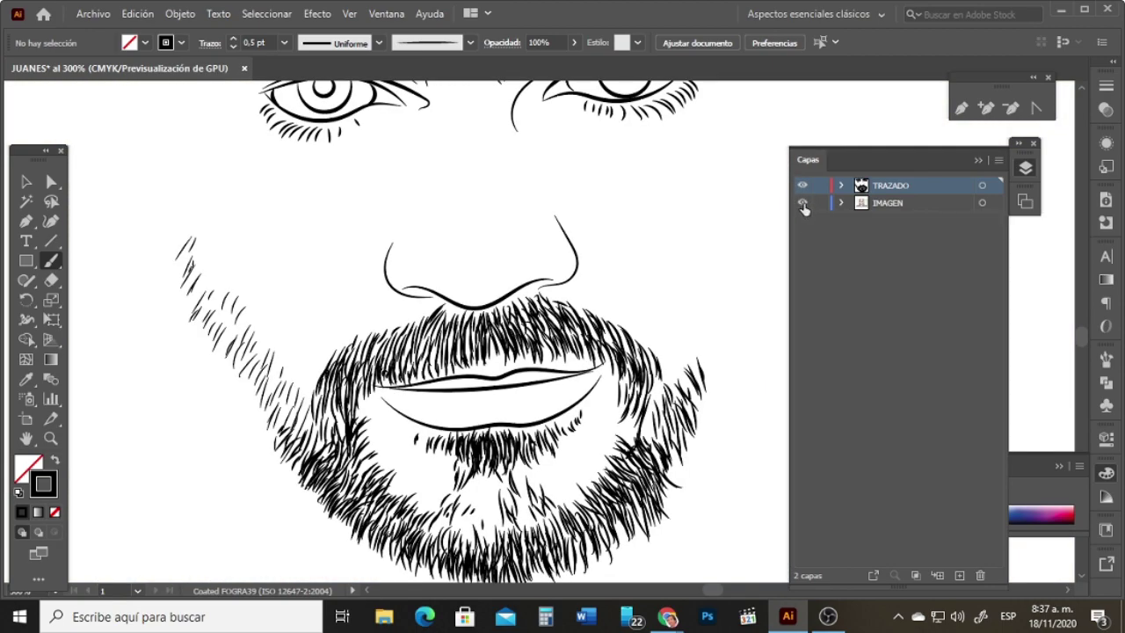
click(802, 203)
Step: Add a lower row of 0.5 pt hairs beneath the chin, from its left side to the centre
scroll(1068, 334, down, 5)
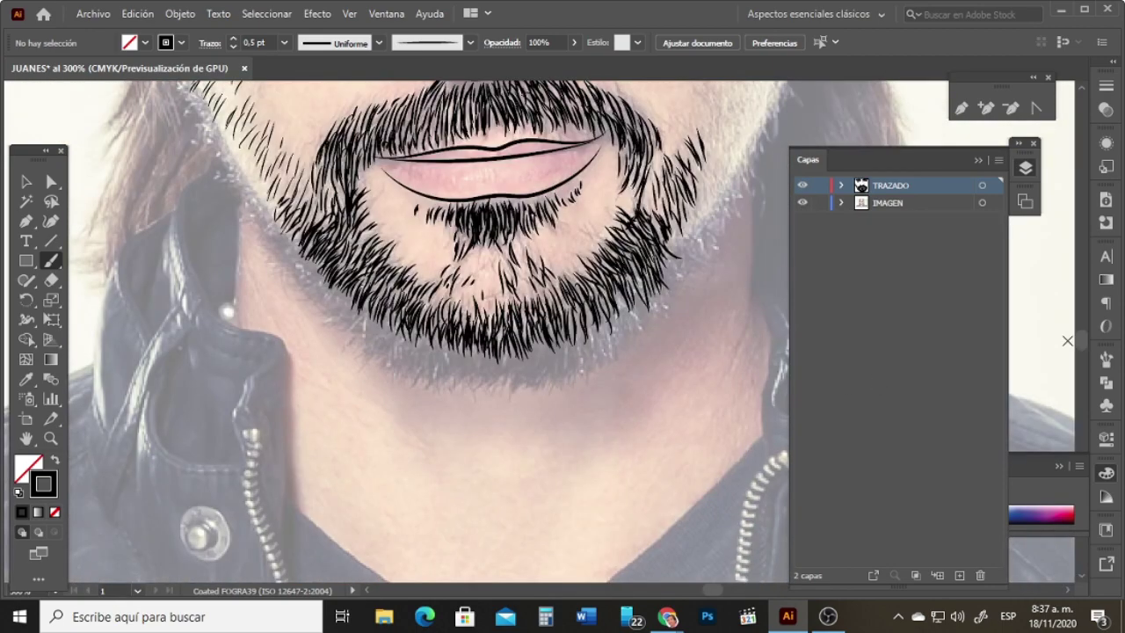
drag(410, 355, 394, 358)
mouse_move(408, 350)
mouse_down()
mouse_move(404, 369)
mouse_move(437, 368)
mouse_up()
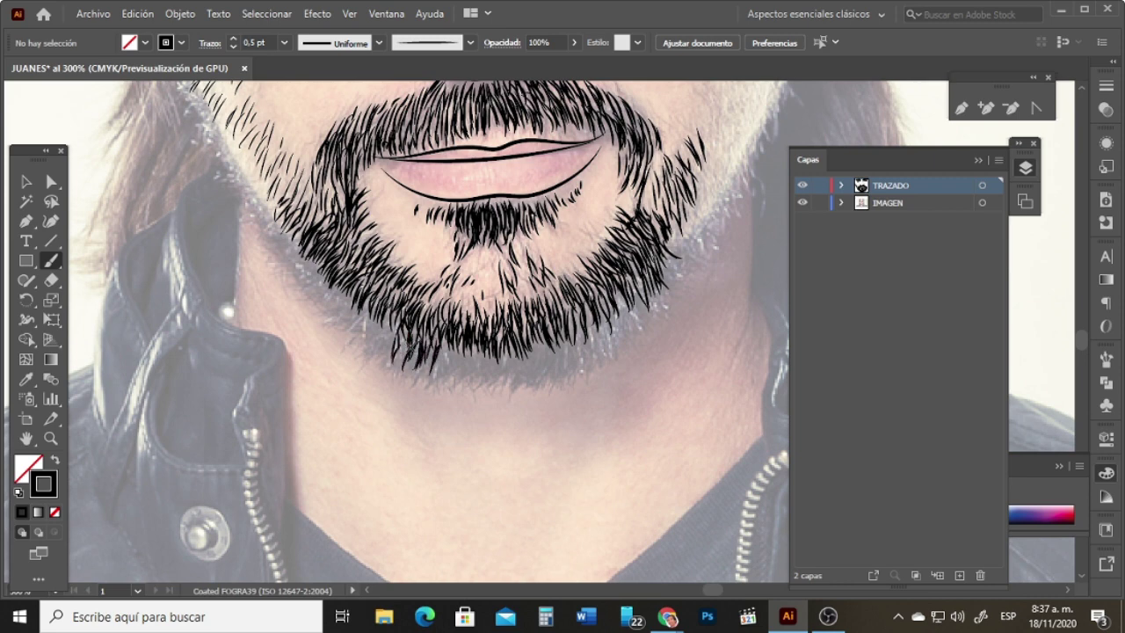
drag(395, 329, 413, 373)
mouse_move(429, 347)
mouse_down()
mouse_move(438, 378)
mouse_move(456, 373)
mouse_move(445, 364)
mouse_up()
mouse_move(466, 348)
mouse_down()
mouse_move(469, 376)
mouse_move(495, 385)
mouse_up()
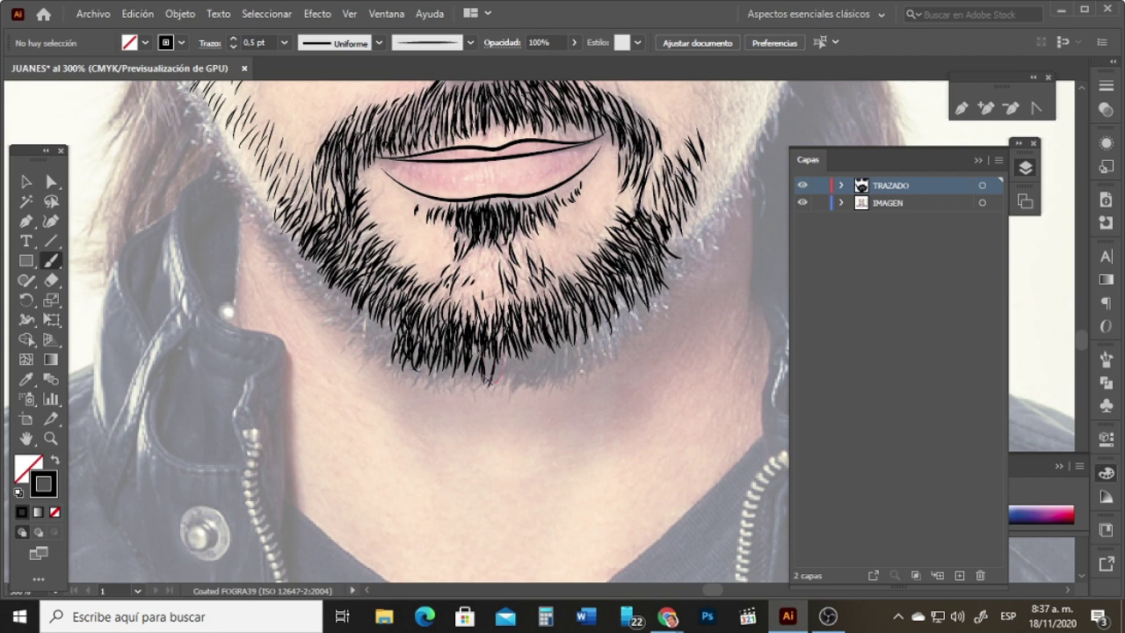
Step: Continue the lower row of 0.5 pt hairs beneath the chin from the centre to the right jaw
mouse_move(515, 347)
mouse_down()
mouse_move(510, 382)
mouse_move(529, 383)
mouse_move(532, 363)
mouse_move(536, 378)
mouse_up()
mouse_move(540, 343)
mouse_down()
mouse_move(545, 380)
mouse_move(556, 376)
mouse_up()
drag(564, 341, 563, 369)
mouse_move(576, 327)
mouse_down()
mouse_move(582, 364)
mouse_move(607, 352)
mouse_up()
mouse_move(610, 313)
mouse_down()
mouse_move(614, 349)
mouse_move(624, 333)
mouse_up()
mouse_move(635, 290)
mouse_down()
mouse_move(632, 318)
mouse_move(649, 304)
mouse_up()
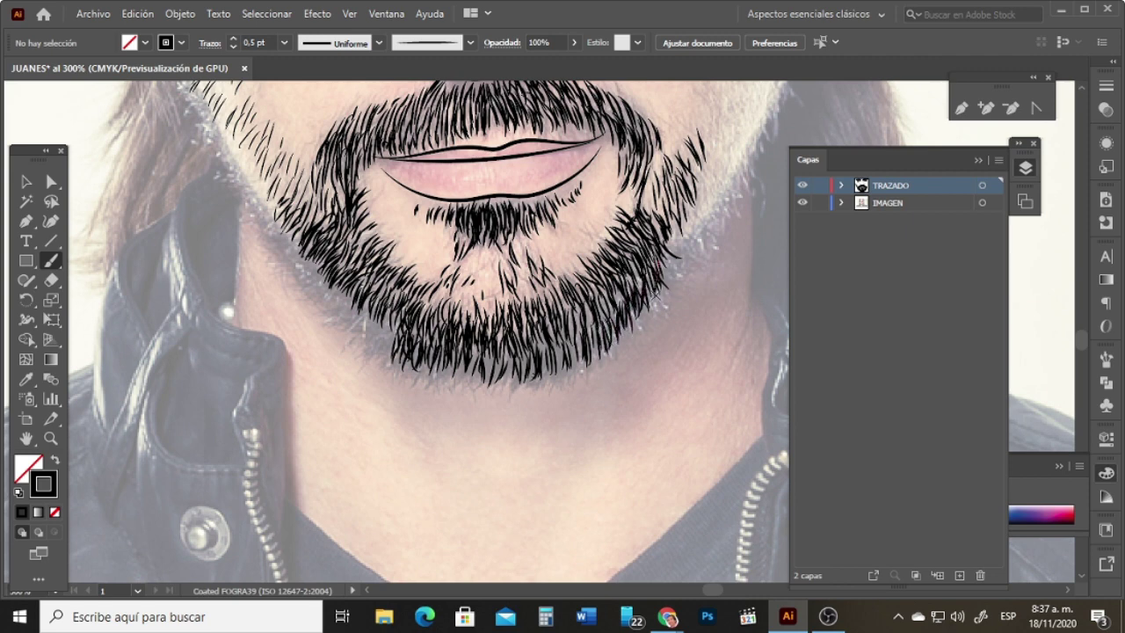
Step: Touch up the right jaw and densify the underside of the chin beard from centre to left with 0.5 pt hairs
mouse_move(672, 259)
mouse_down()
mouse_move(659, 299)
mouse_move(670, 278)
mouse_up()
mouse_move(519, 350)
mouse_down()
mouse_move(515, 380)
mouse_move(469, 385)
mouse_up()
drag(466, 343, 452, 382)
drag(450, 342, 441, 389)
mouse_move(452, 341)
mouse_down()
mouse_move(445, 388)
mouse_move(443, 378)
mouse_up()
drag(440, 339, 429, 380)
drag(425, 344, 419, 383)
mouse_move(408, 325)
mouse_down()
mouse_move(386, 370)
mouse_move(382, 343)
mouse_up()
drag(401, 345, 392, 366)
Step: Fill the beard's outer edge from the chin's lower left side up along the left jaw with 0.5 pt hairs
drag(397, 315, 387, 359)
drag(381, 308, 373, 364)
mouse_move(387, 332)
mouse_down()
mouse_move(376, 362)
mouse_move(376, 348)
mouse_up()
mouse_move(378, 311)
mouse_down()
mouse_move(366, 354)
mouse_move(362, 327)
mouse_up()
drag(369, 331, 360, 345)
drag(365, 298, 353, 343)
mouse_move(361, 294)
mouse_down()
mouse_move(350, 332)
mouse_move(341, 322)
mouse_up()
drag(355, 286, 342, 318)
mouse_move(351, 288)
mouse_down()
mouse_move(340, 327)
mouse_move(330, 315)
mouse_up()
drag(341, 278, 325, 315)
drag(337, 289, 323, 310)
drag(336, 266, 322, 308)
drag(332, 262, 319, 288)
drag(320, 264, 309, 301)
drag(313, 253, 304, 280)
mouse_move(318, 264)
mouse_down()
mouse_move(309, 299)
mouse_move(316, 291)
mouse_up()
drag(325, 274, 313, 302)
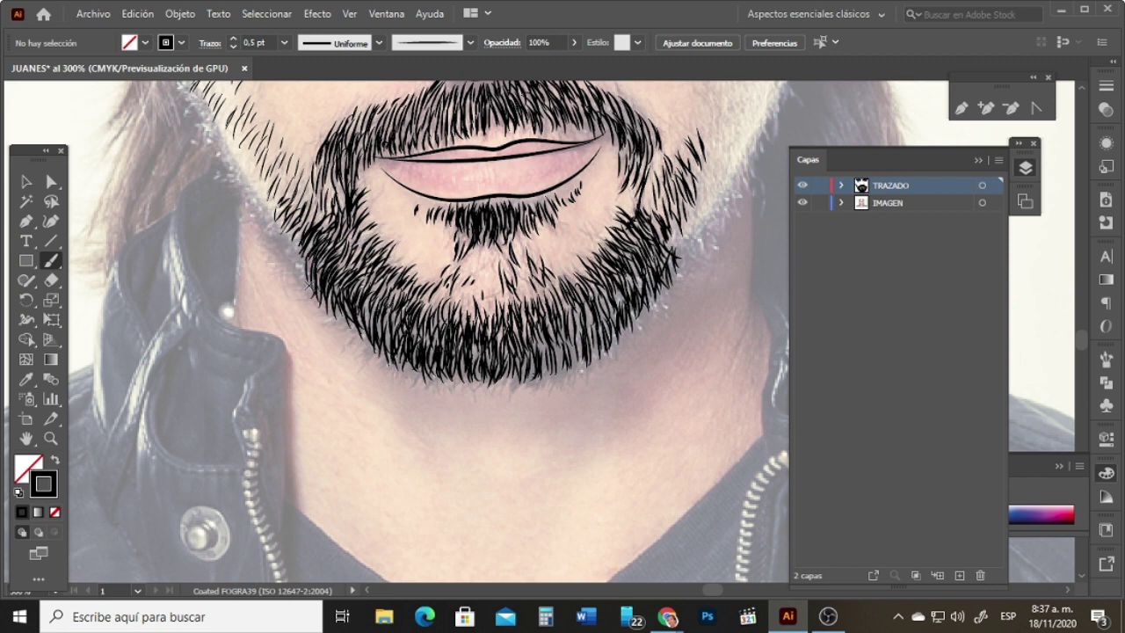
Step: Extend the outer fringe of 0.5 pt hairs up the left jawline toward the collar
drag(315, 250, 304, 286)
mouse_move(311, 255)
mouse_down()
mouse_move(299, 290)
mouse_move(297, 279)
mouse_up()
drag(306, 255, 295, 278)
drag(301, 231, 292, 282)
drag(297, 232, 282, 255)
drag(290, 218, 273, 246)
mouse_move(283, 216)
mouse_down()
mouse_move(266, 243)
mouse_move(266, 231)
mouse_up()
drag(295, 232, 287, 262)
drag(280, 210, 265, 229)
mouse_move(274, 202)
mouse_down()
mouse_move(262, 227)
mouse_move(252, 212)
mouse_up()
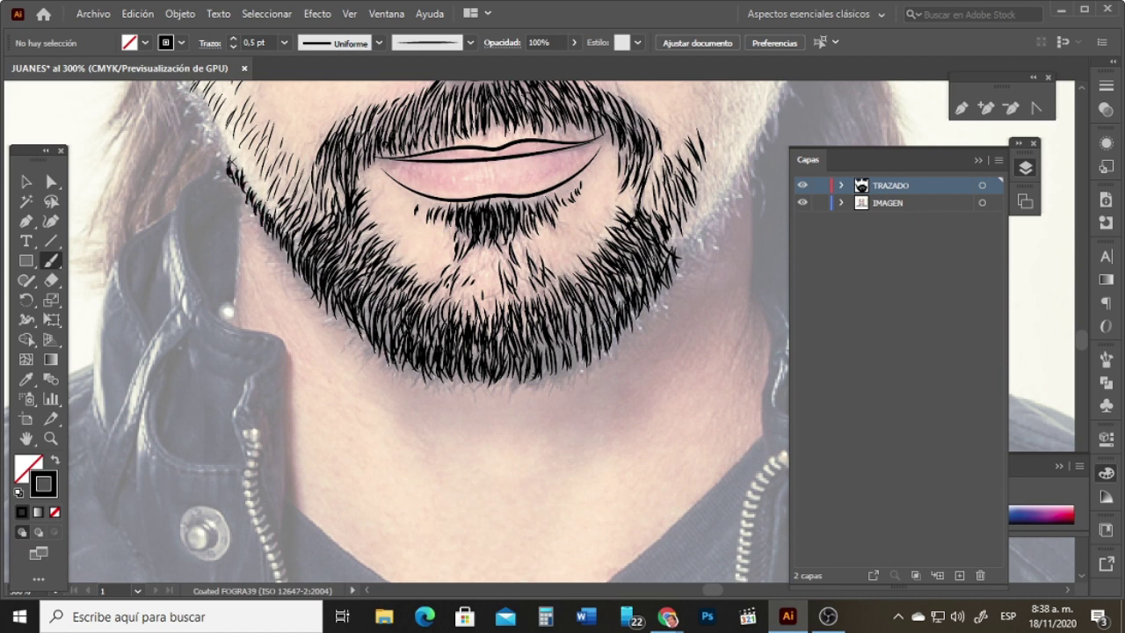
Step: Carry the 0.5 pt hairs up the left jaw edge toward the ear and line the right jaw edge likewise
drag(237, 157, 230, 181)
drag(230, 142, 225, 164)
mouse_move(220, 124)
mouse_down()
mouse_move(211, 150)
mouse_move(204, 141)
mouse_up()
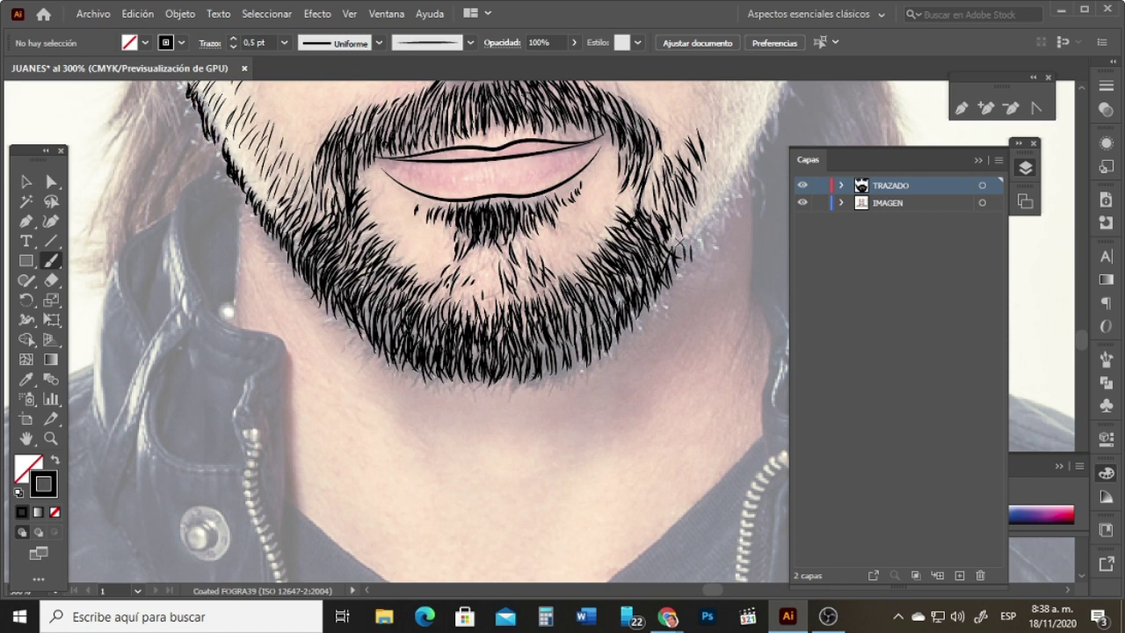
drag(676, 251, 769, 118)
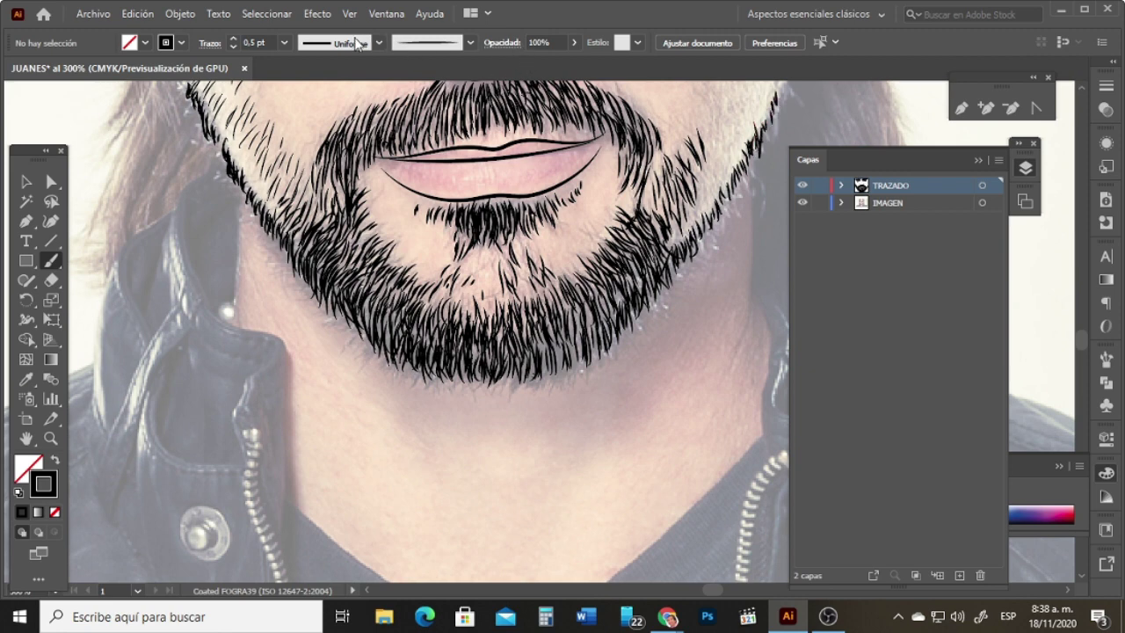
drag(785, 76, 791, 107)
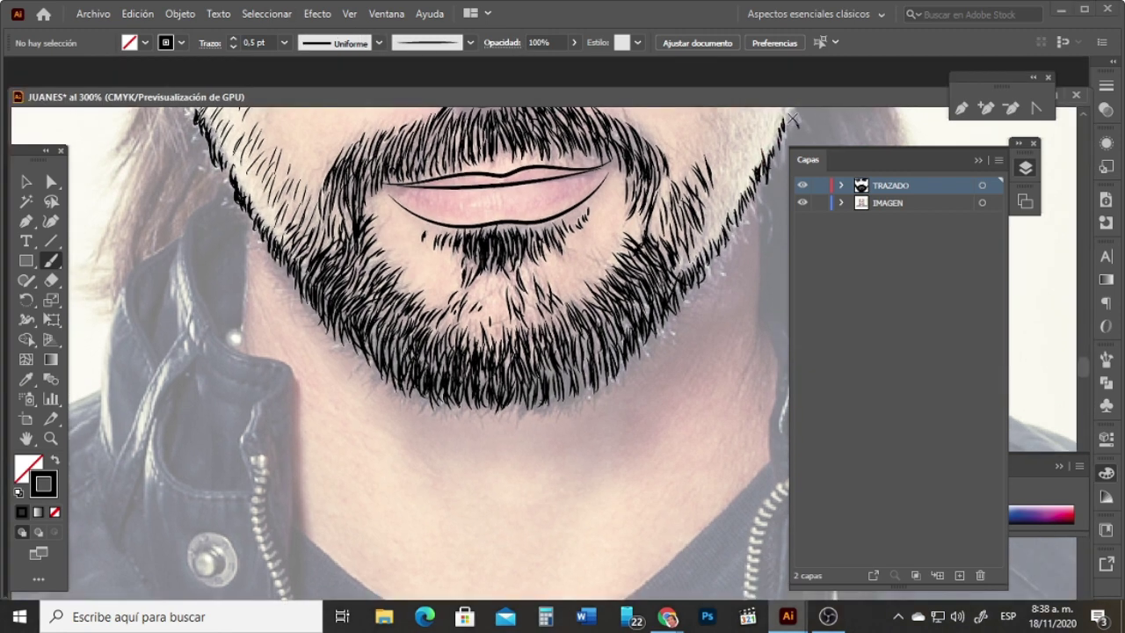
Step: Save the document as the Illustrator file JUANES.ai in the Descargas folder, accepting the save options
key(ctrl+shift+s)
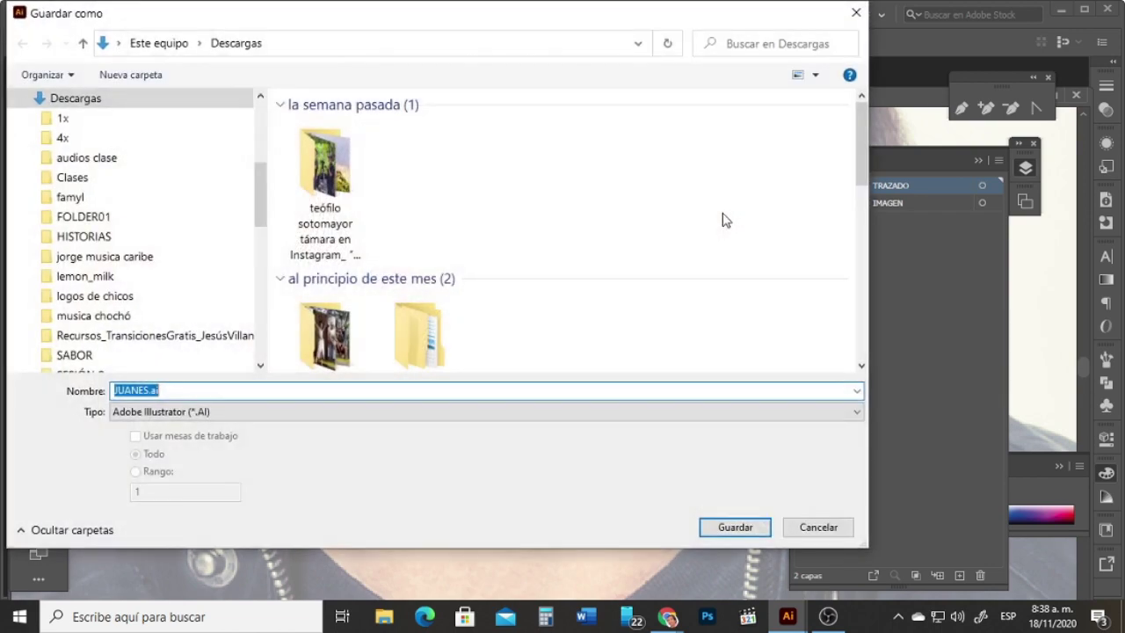
click(735, 528)
click(746, 537)
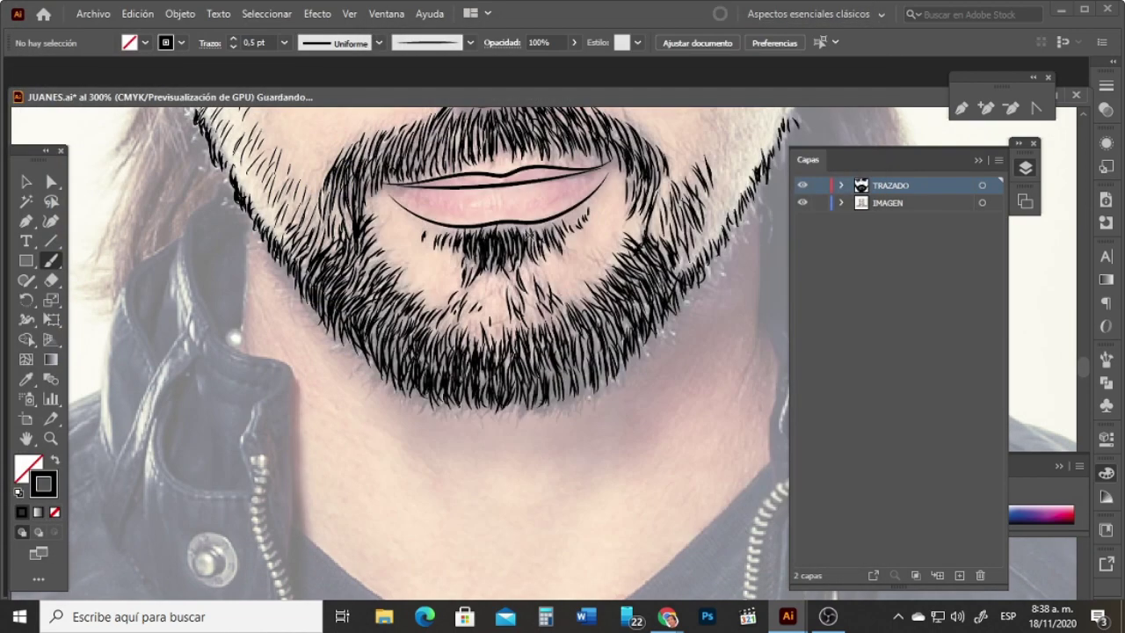
Step: Move the layers panel off the face and extend the right jaw edge hairs up toward the earlobe
scroll(1085, 117, up, 5)
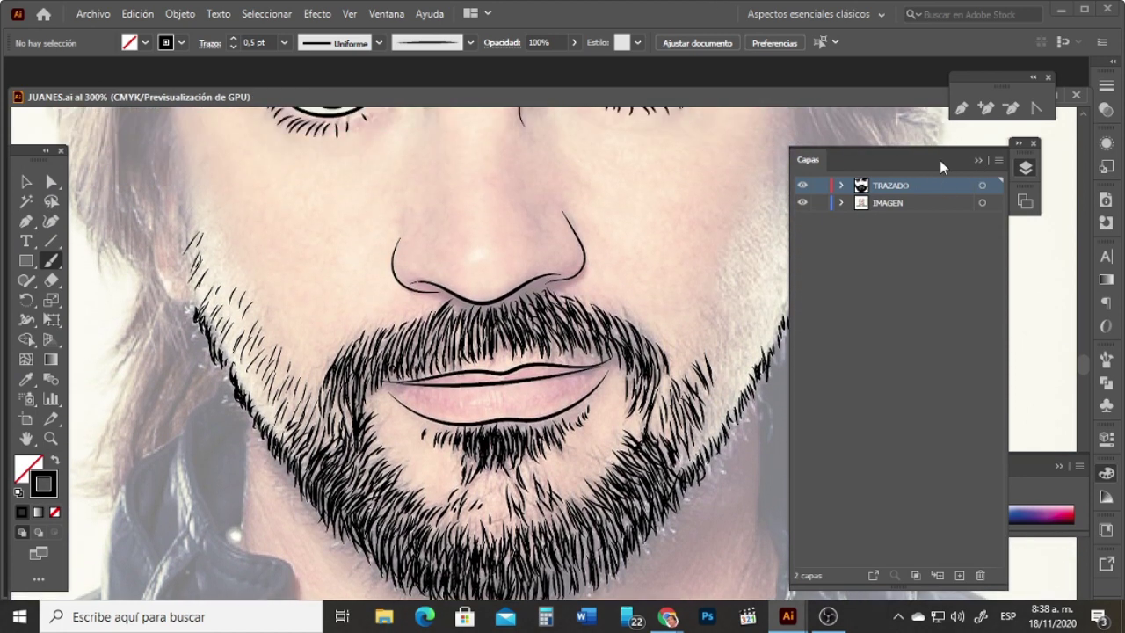
drag(940, 160, 895, 247)
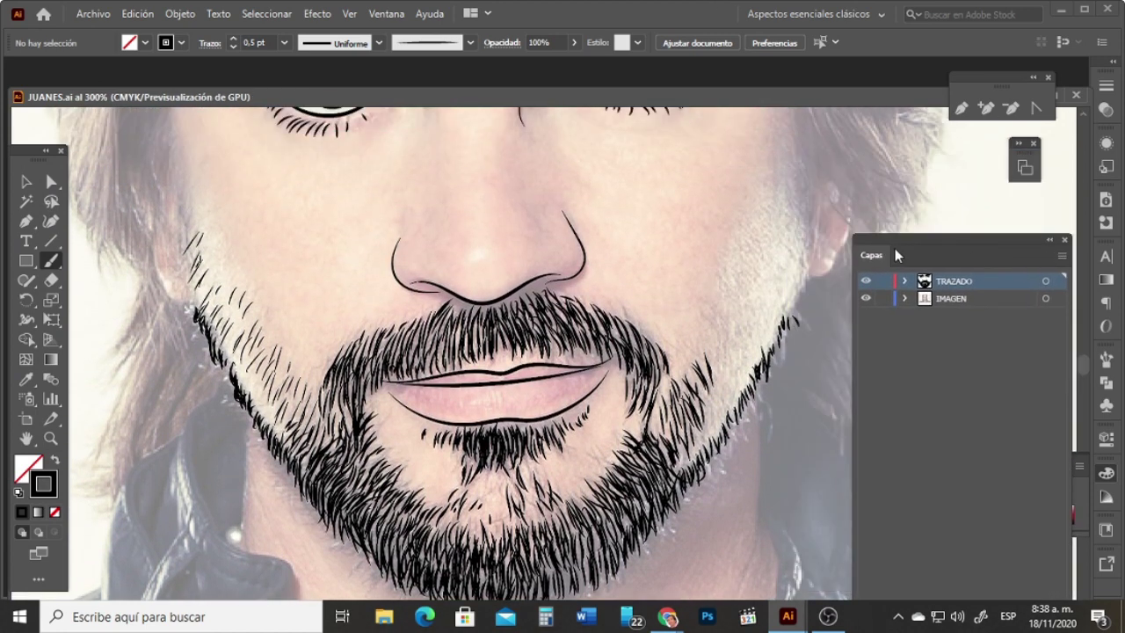
drag(791, 309, 794, 322)
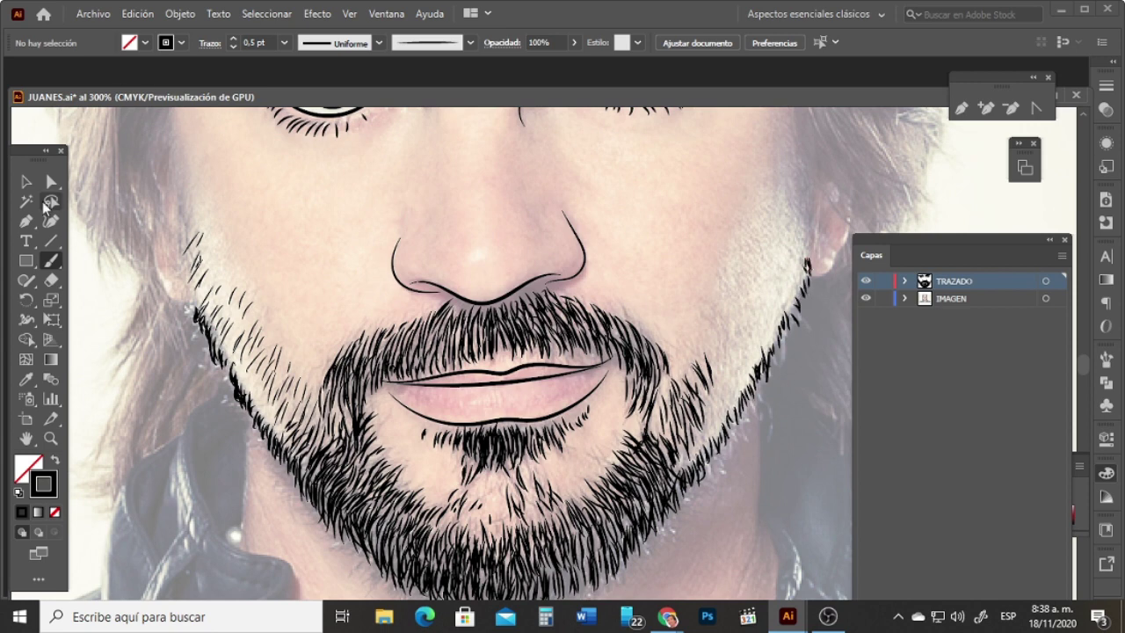
Step: Set the brush stroke to 0.25 pt and paint fine hairs from the right jaw up the cheek beside the ear
click(284, 42)
click(309, 60)
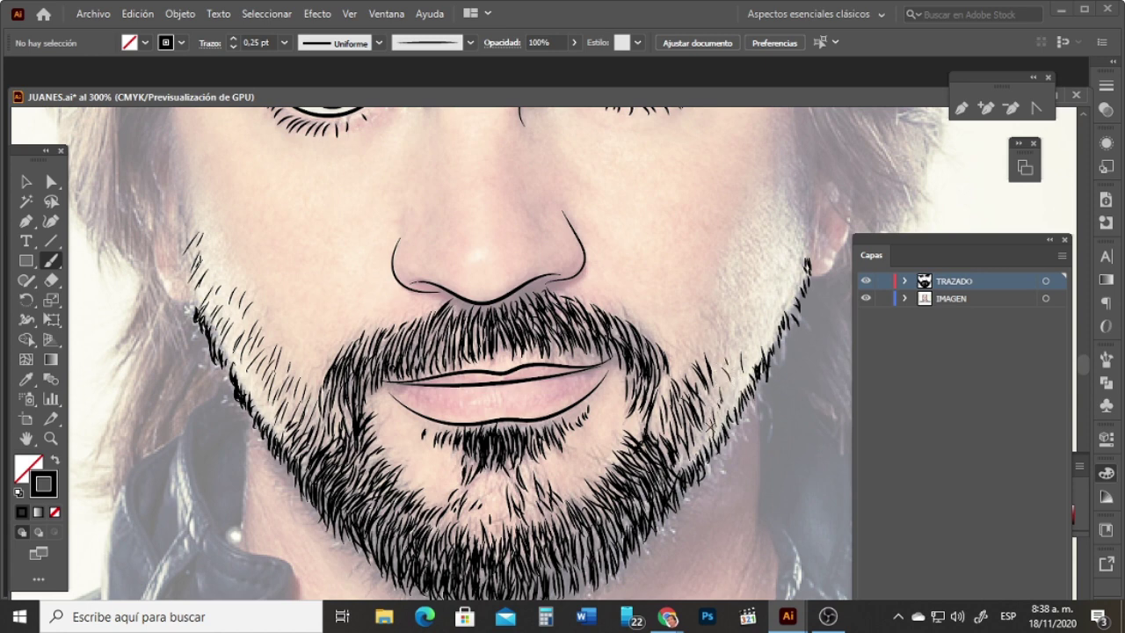
drag(710, 426, 707, 449)
drag(714, 390, 728, 407)
drag(736, 375, 739, 390)
drag(744, 350, 763, 317)
mouse_move(770, 309)
mouse_down()
mouse_move(796, 206)
mouse_move(784, 215)
mouse_move(795, 193)
mouse_up()
drag(796, 220, 790, 187)
drag(790, 239, 784, 224)
drag(794, 253, 788, 232)
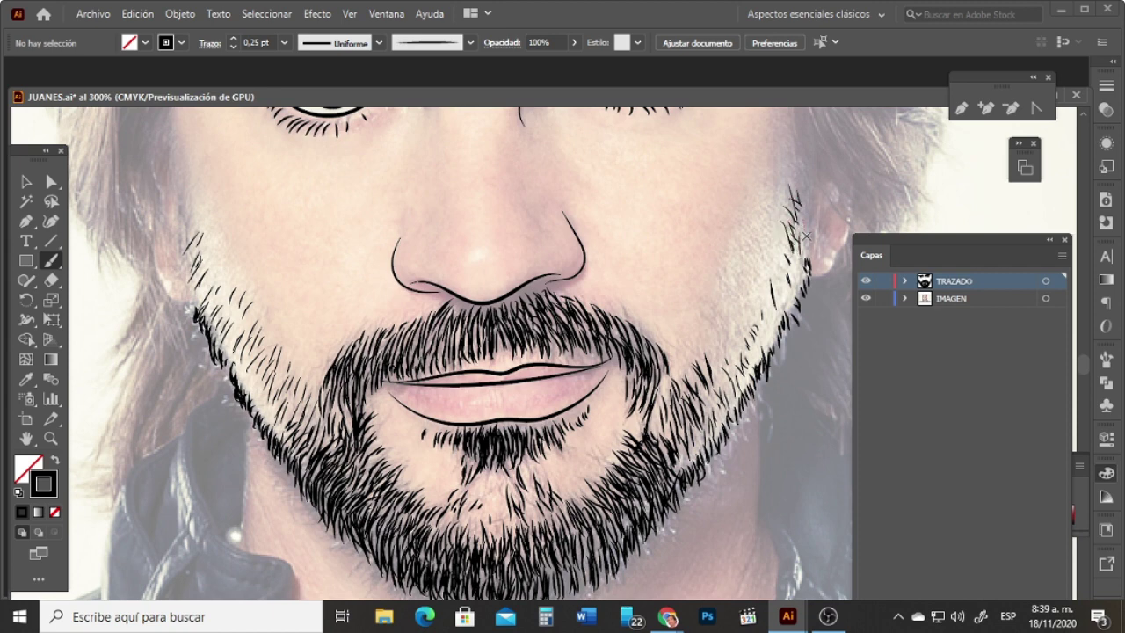
Step: Fill the gaps in the right cheek beard with more 0.25 pt hairs between the mustache end and the ear
drag(765, 293, 758, 280)
drag(730, 335, 738, 318)
drag(719, 361, 746, 320)
mouse_move(746, 322)
mouse_down()
mouse_move(768, 251)
mouse_move(794, 216)
mouse_up()
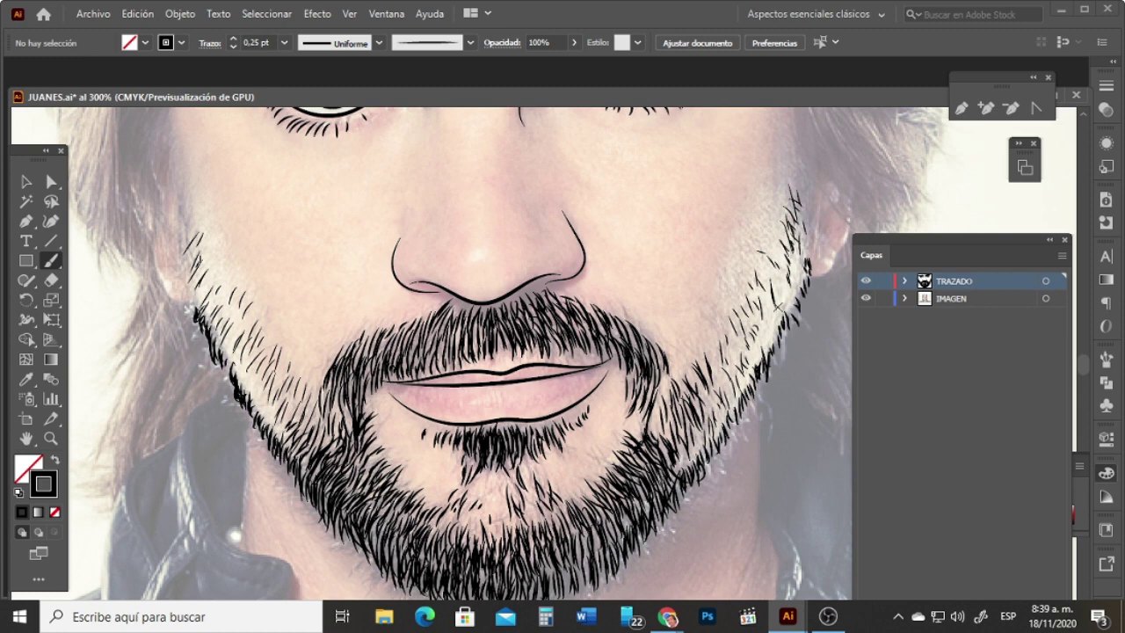
drag(777, 311, 786, 280)
drag(774, 333, 780, 310)
mouse_move(755, 364)
mouse_down()
mouse_move(764, 321)
mouse_move(758, 349)
mouse_move(735, 346)
mouse_up()
drag(708, 382, 723, 346)
drag(705, 401, 721, 378)
mouse_move(770, 288)
mouse_down()
mouse_move(779, 267)
mouse_move(787, 274)
mouse_up()
Step: Paint 0.25 pt hairs on the left jaw and up both sideburns in front of the ears
drag(230, 387, 221, 361)
mouse_move(186, 313)
mouse_down()
mouse_move(194, 190)
mouse_move(175, 154)
mouse_up()
drag(186, 216, 169, 139)
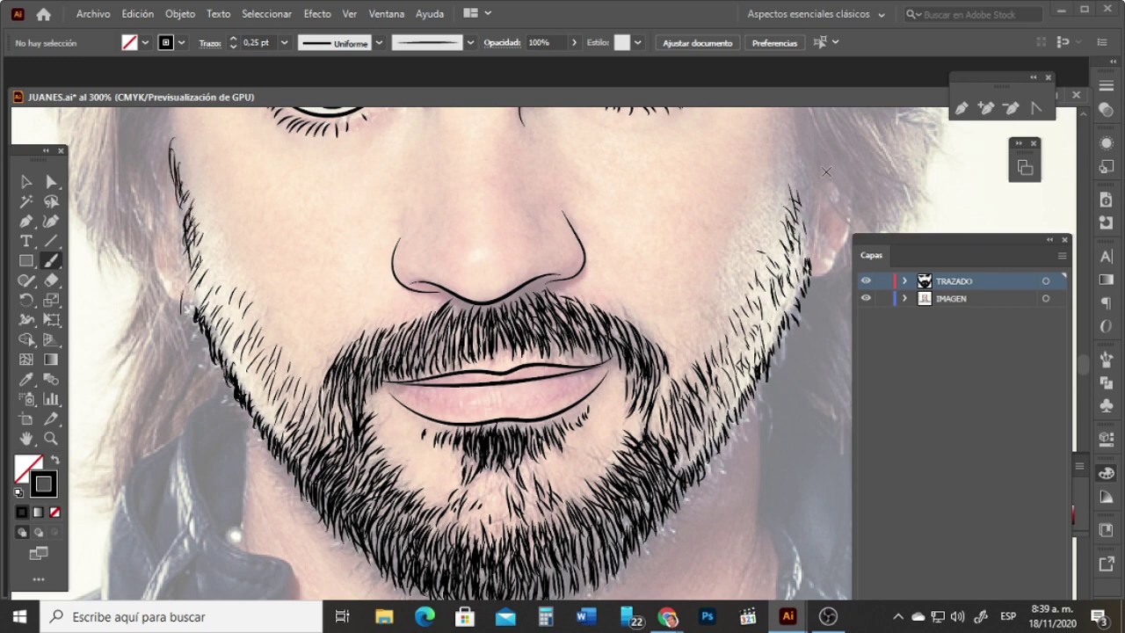
drag(799, 163, 814, 206)
mouse_move(791, 137)
mouse_down()
mouse_move(809, 172)
mouse_move(812, 163)
mouse_up()
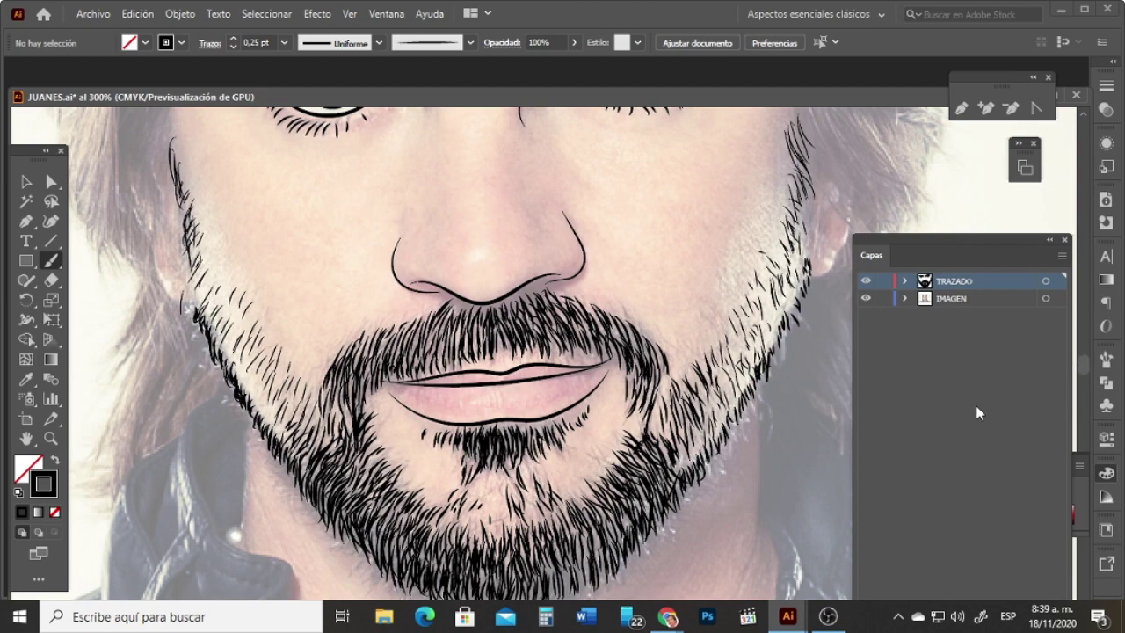
Step: Set the brush stroke to 2 pt and outline both sides of the neck, the left collar and the right neckline
drag(1081, 374, 1084, 382)
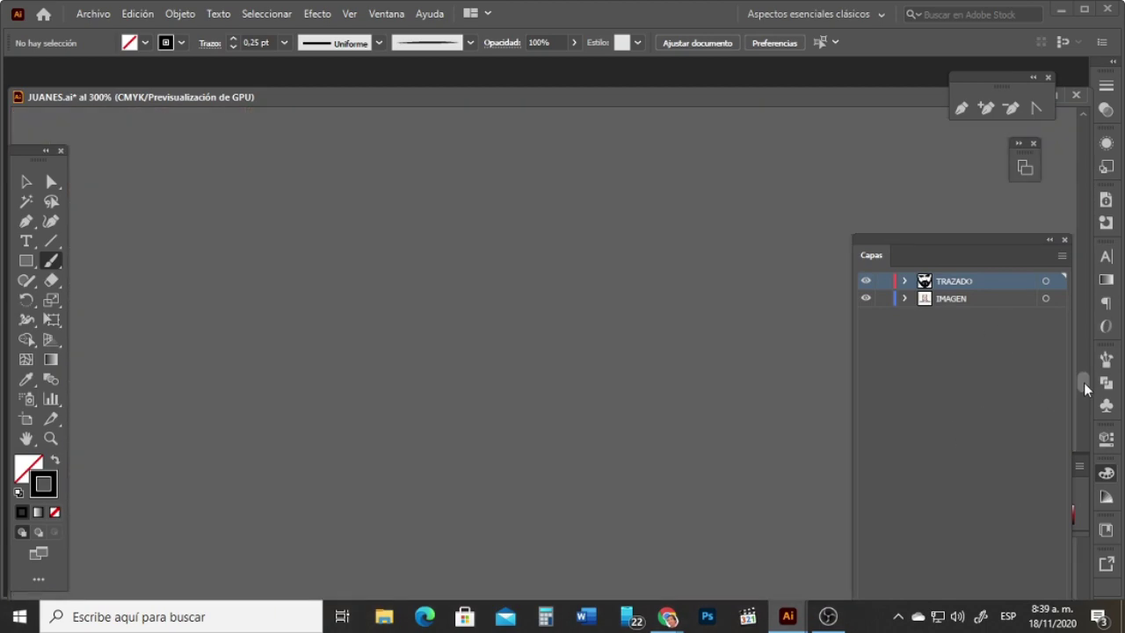
click(284, 42)
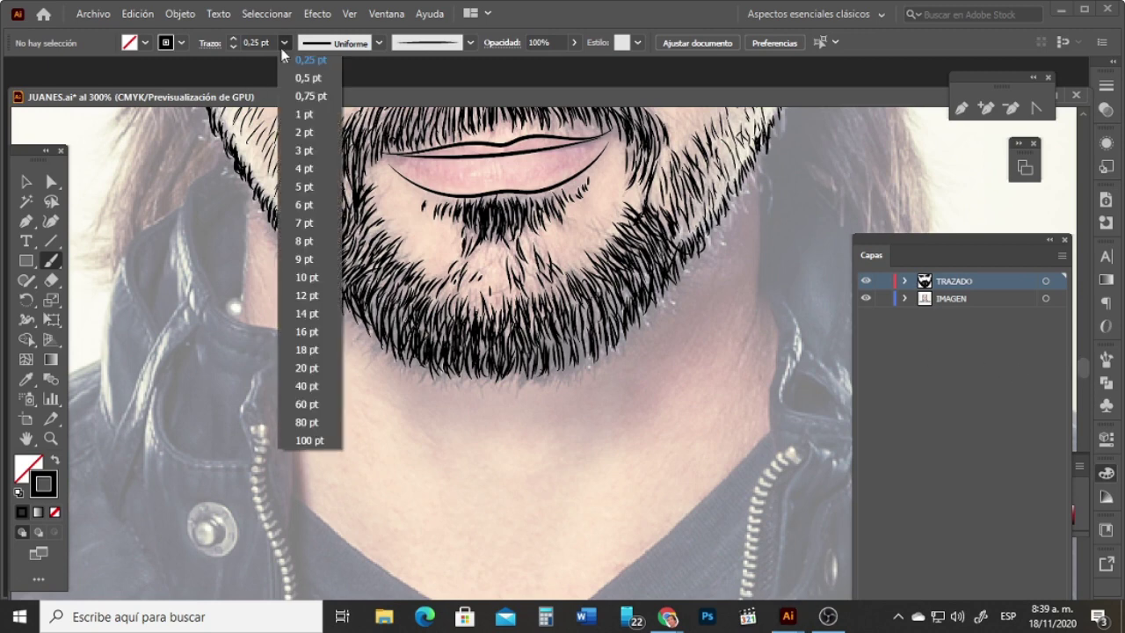
click(306, 133)
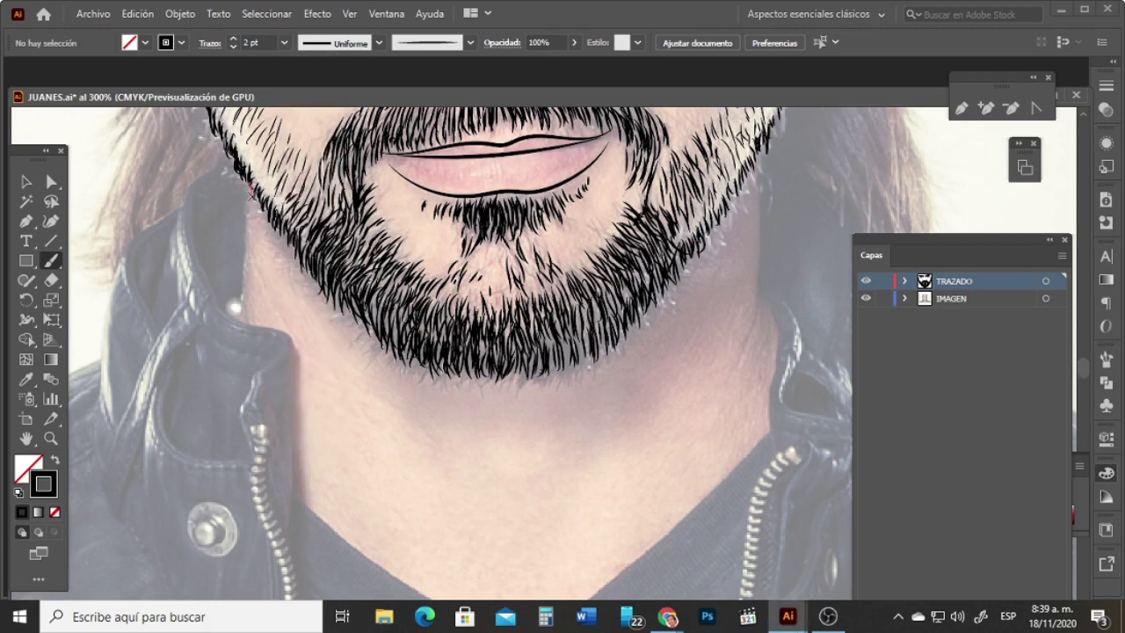
drag(253, 195, 243, 312)
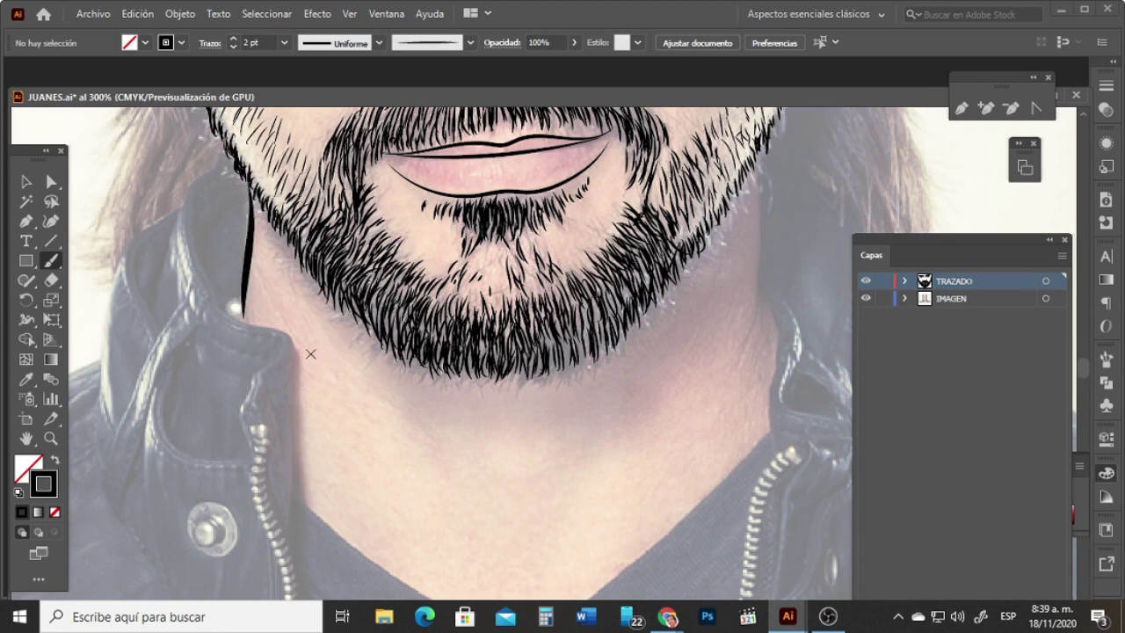
mouse_move(762, 155)
mouse_down()
mouse_move(769, 389)
mouse_move(745, 462)
mouse_move(668, 535)
mouse_up()
drag(597, 596, 591, 603)
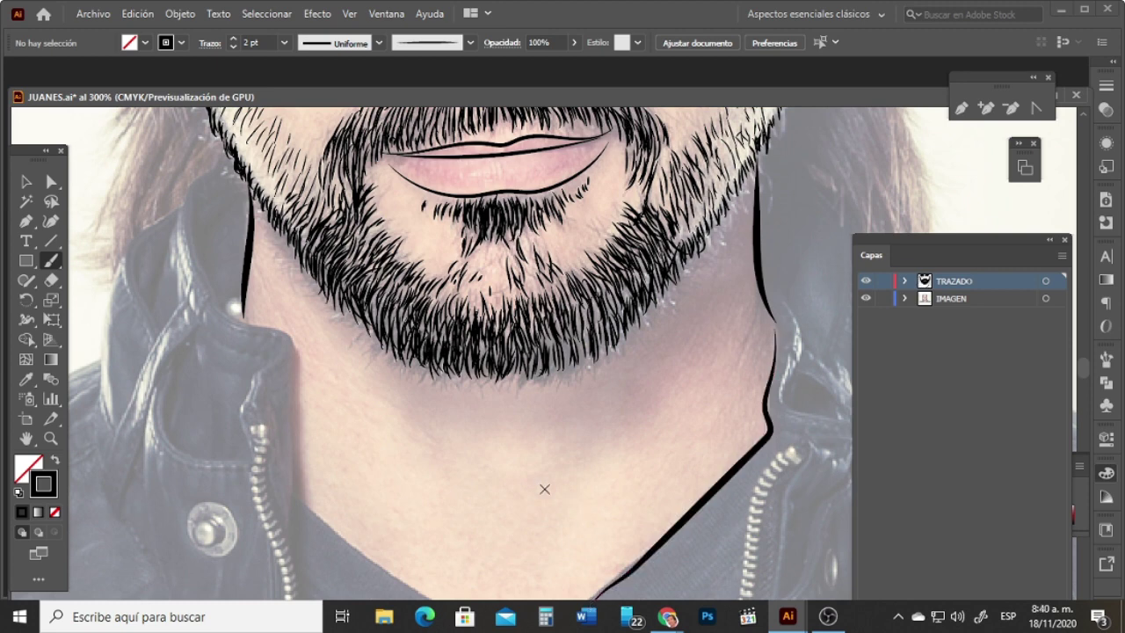
mouse_move(243, 313)
mouse_down()
mouse_move(265, 331)
mouse_move(294, 398)
mouse_move(301, 500)
mouse_up()
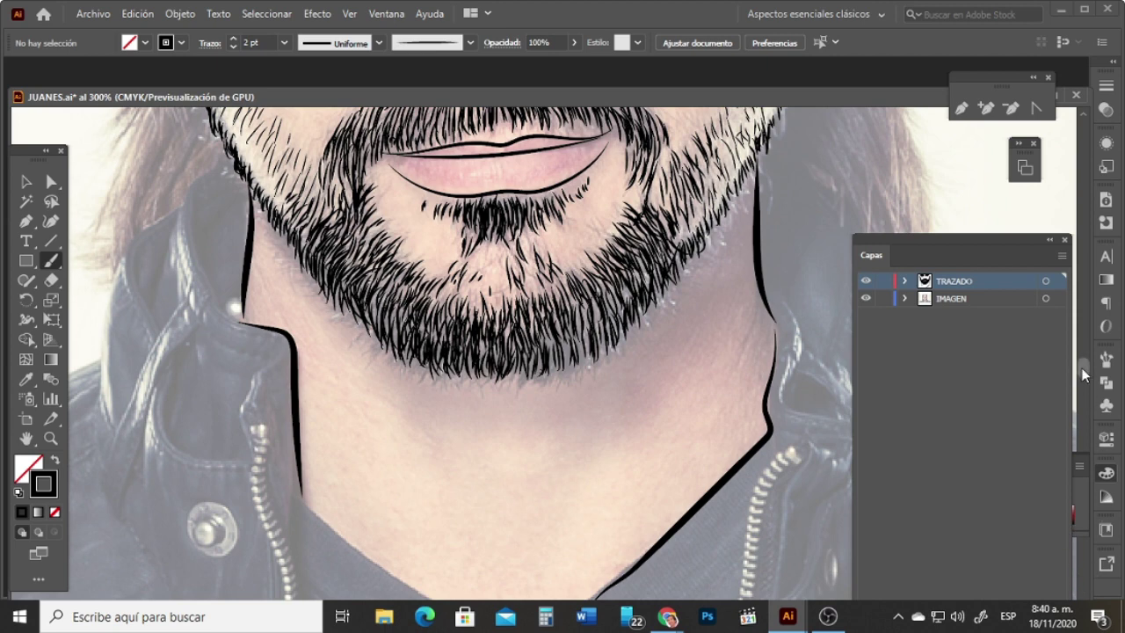
Step: Complete the 2 pt V-shaped neckline by joining the right and left edges at the photo's lower border
drag(1082, 369, 1070, 367)
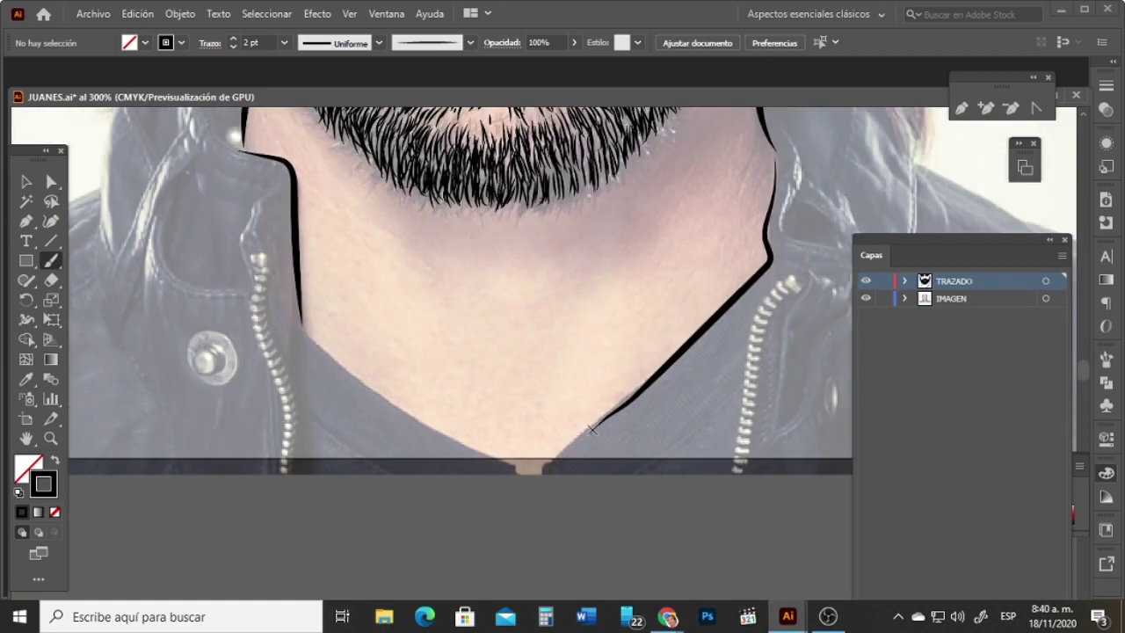
mouse_move(592, 429)
mouse_down()
mouse_move(530, 476)
mouse_move(501, 458)
mouse_up()
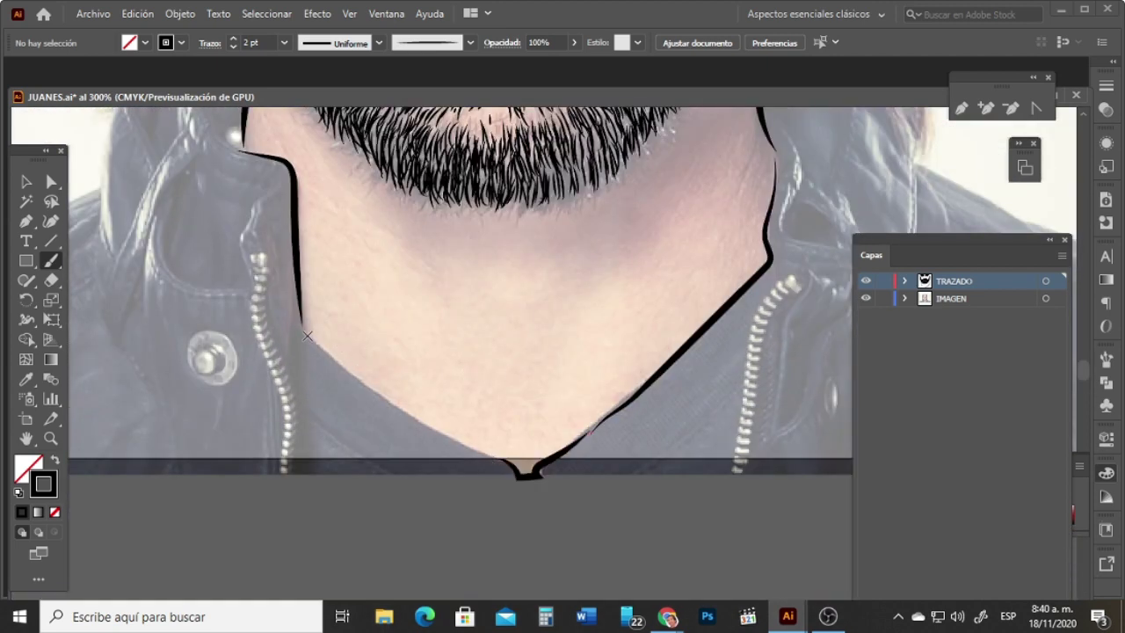
mouse_move(307, 335)
mouse_down()
mouse_move(391, 402)
mouse_move(506, 464)
mouse_up()
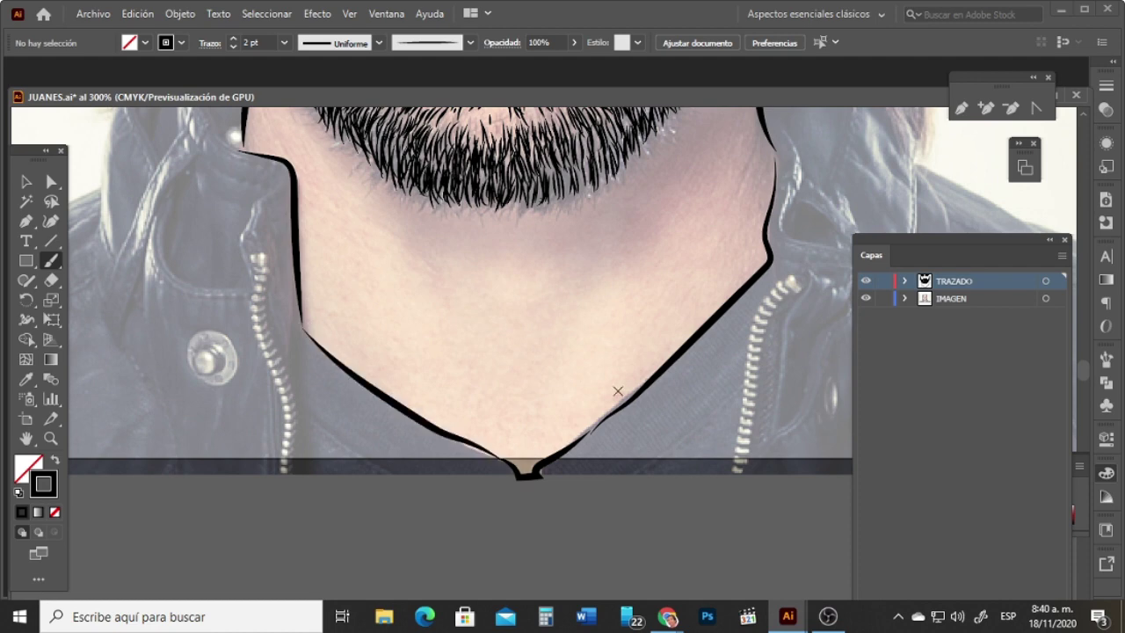
scroll(688, 376, up, 5)
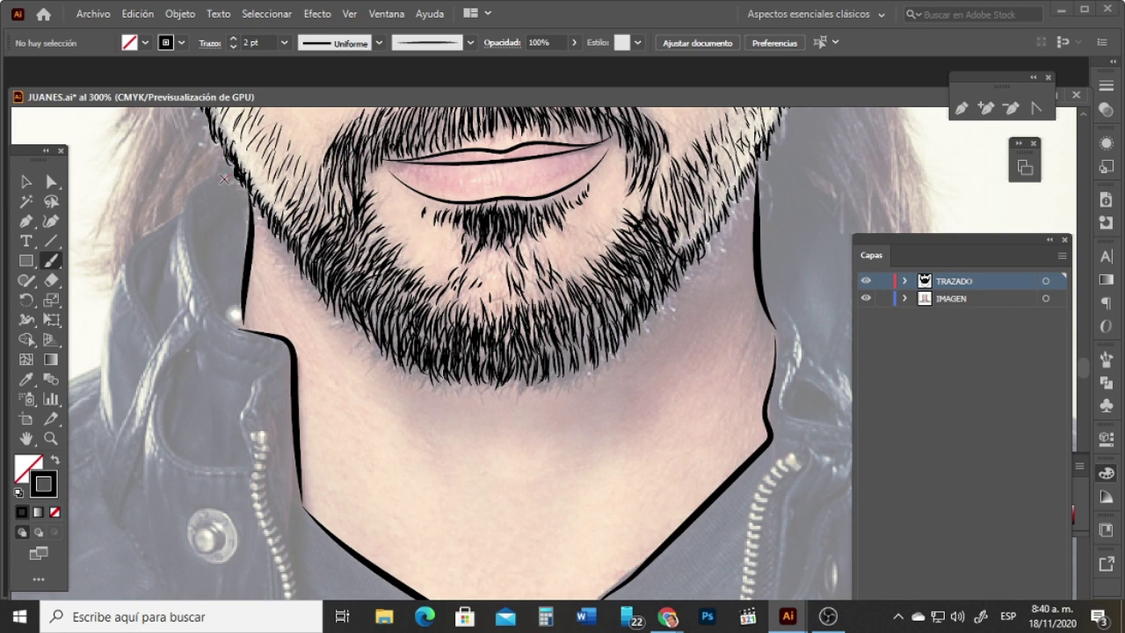
Step: Outline the raised left jacket collar and its outer folds beside the neck with 2 pt brush strokes
mouse_move(206, 277)
mouse_down()
mouse_move(212, 309)
mouse_move(246, 333)
mouse_up()
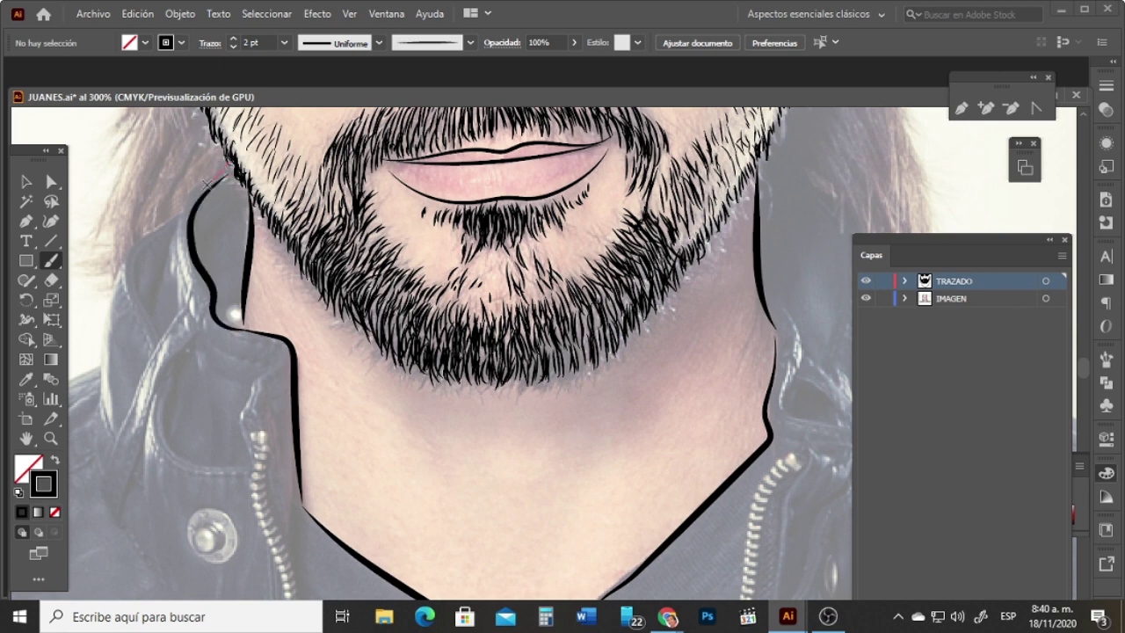
mouse_move(182, 226)
mouse_down()
mouse_move(176, 271)
mouse_move(146, 231)
mouse_move(128, 259)
mouse_move(106, 307)
mouse_move(103, 367)
mouse_up()
drag(153, 232, 172, 328)
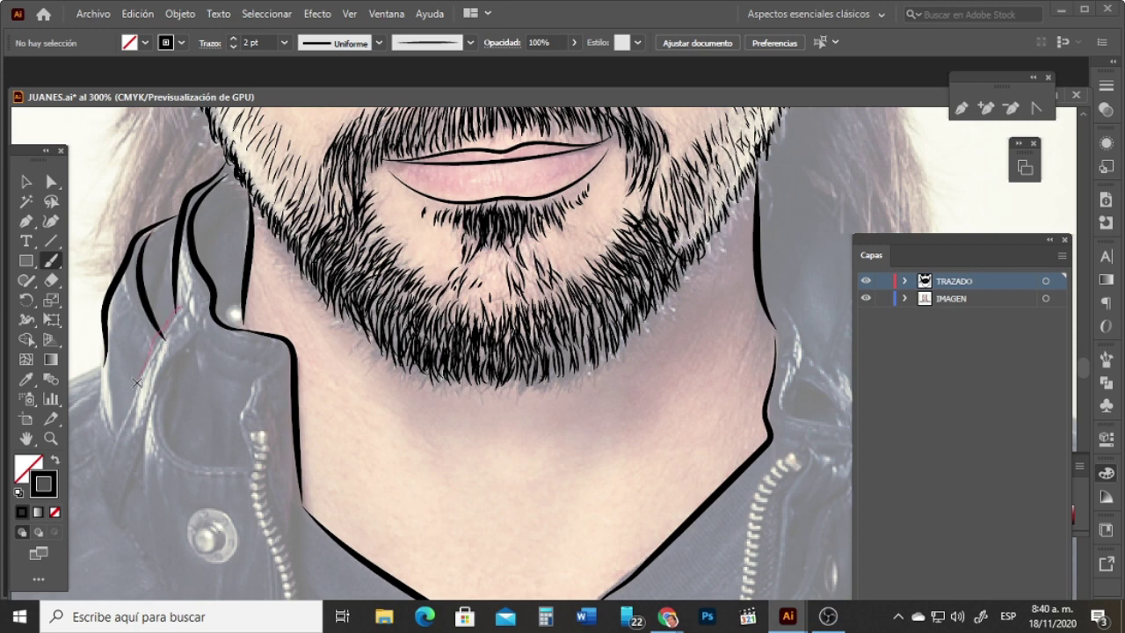
mouse_move(136, 382)
mouse_down()
mouse_move(113, 406)
mouse_move(103, 354)
mouse_up()
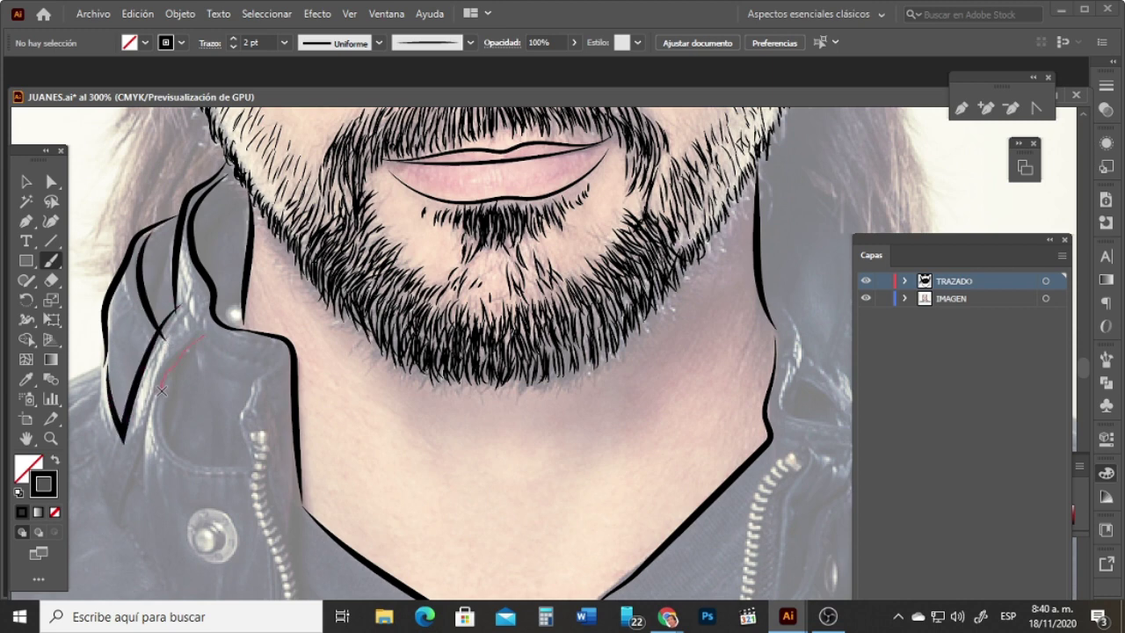
Step: Trace the left collar's inner flap, its lower edge and the pointed tip below with 2 pt strokes
drag(160, 390, 166, 417)
drag(250, 458, 252, 460)
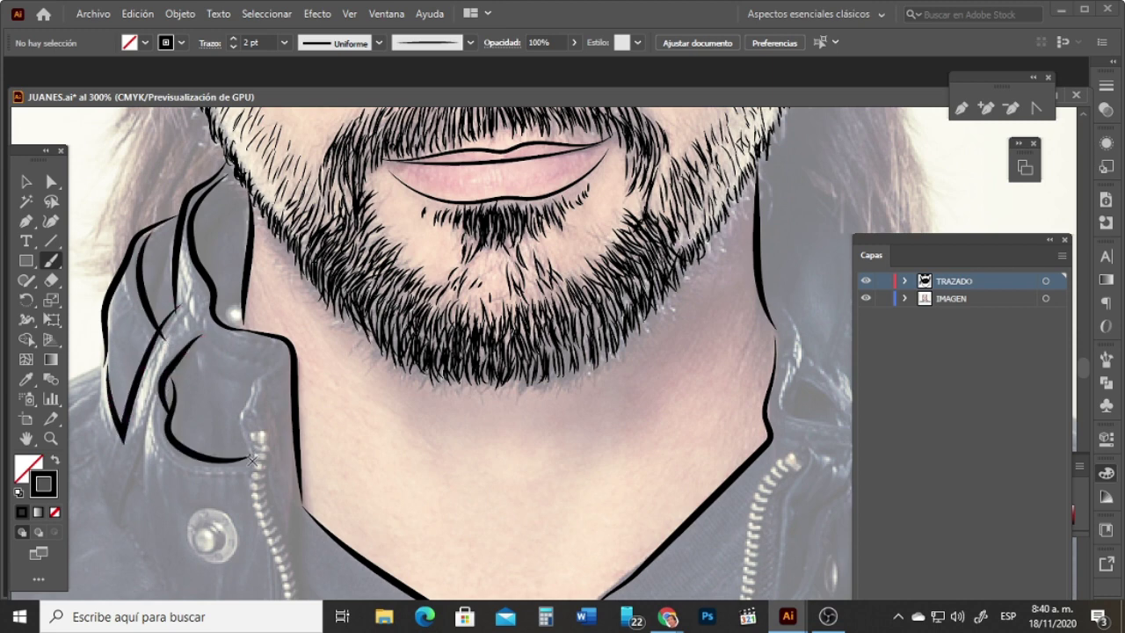
drag(251, 395, 289, 342)
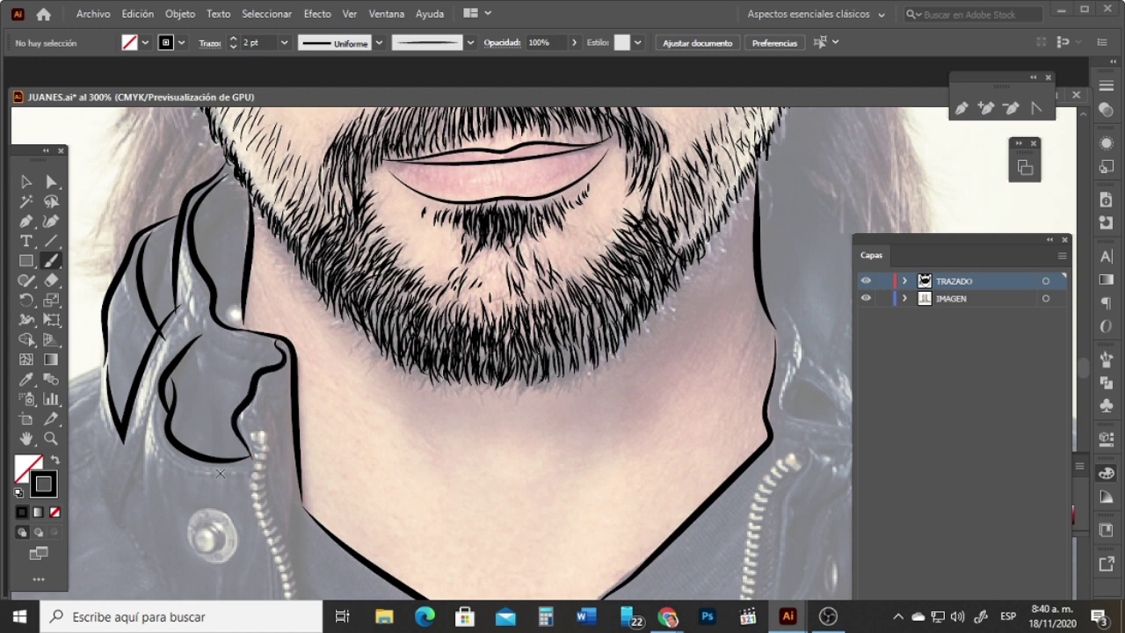
mouse_move(155, 398)
mouse_down()
mouse_move(174, 468)
mouse_move(213, 479)
mouse_move(257, 473)
mouse_up()
mouse_move(140, 473)
mouse_down()
mouse_move(100, 495)
mouse_move(94, 409)
mouse_move(105, 374)
mouse_up()
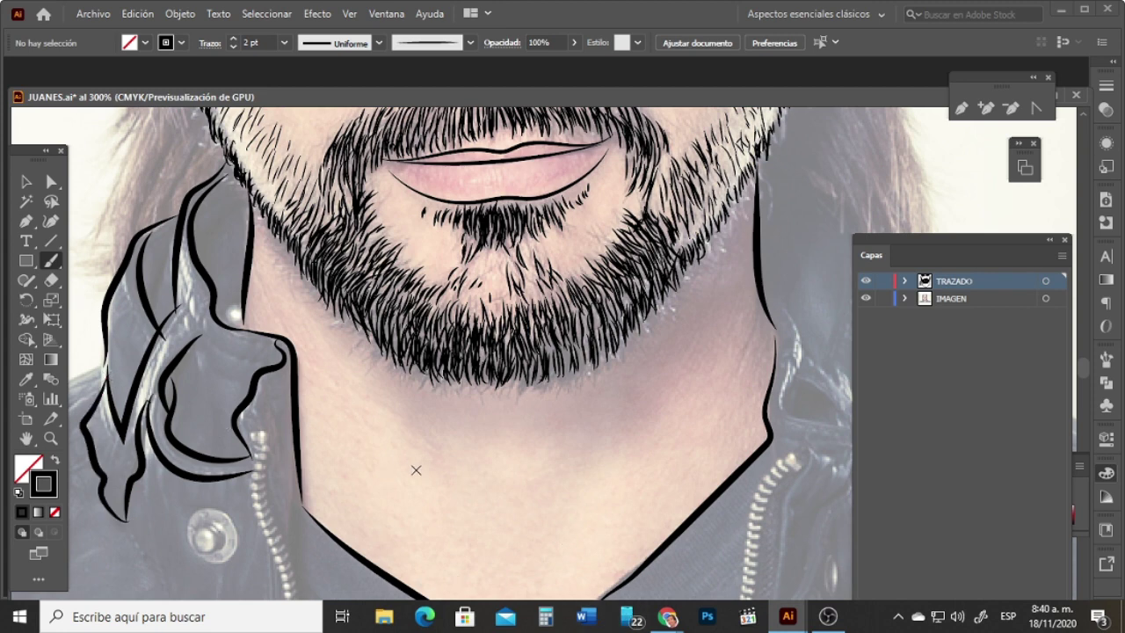
Step: Draw the left shoulder line outward from the collar and outline the strap end above it with 2 pt strokes
key(space)
drag(364, 452, 794, 326)
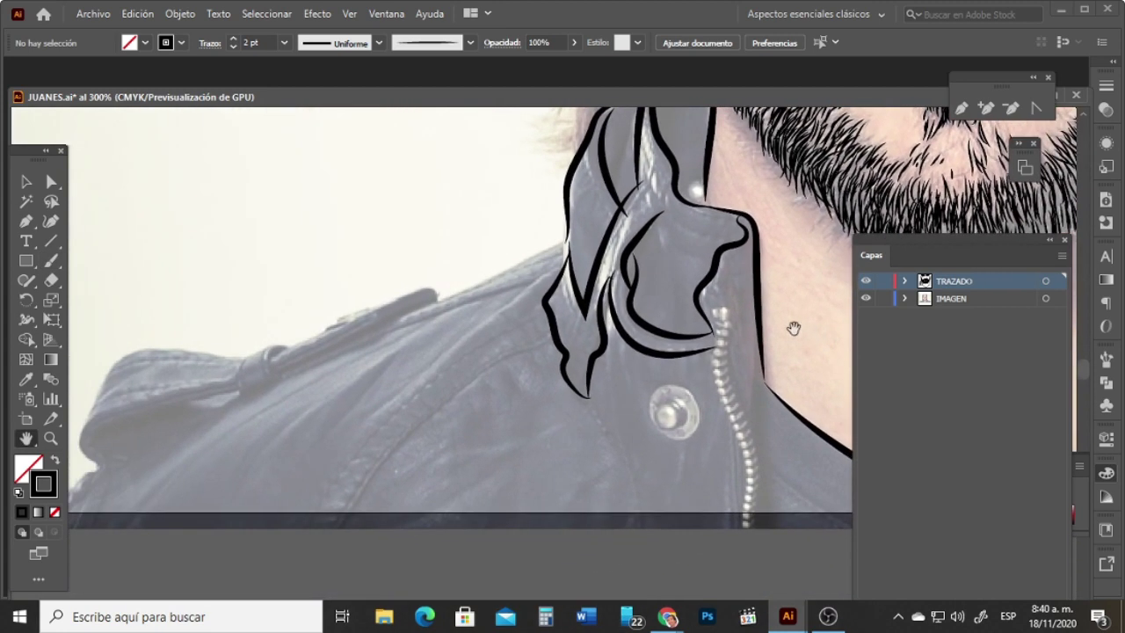
click(51, 260)
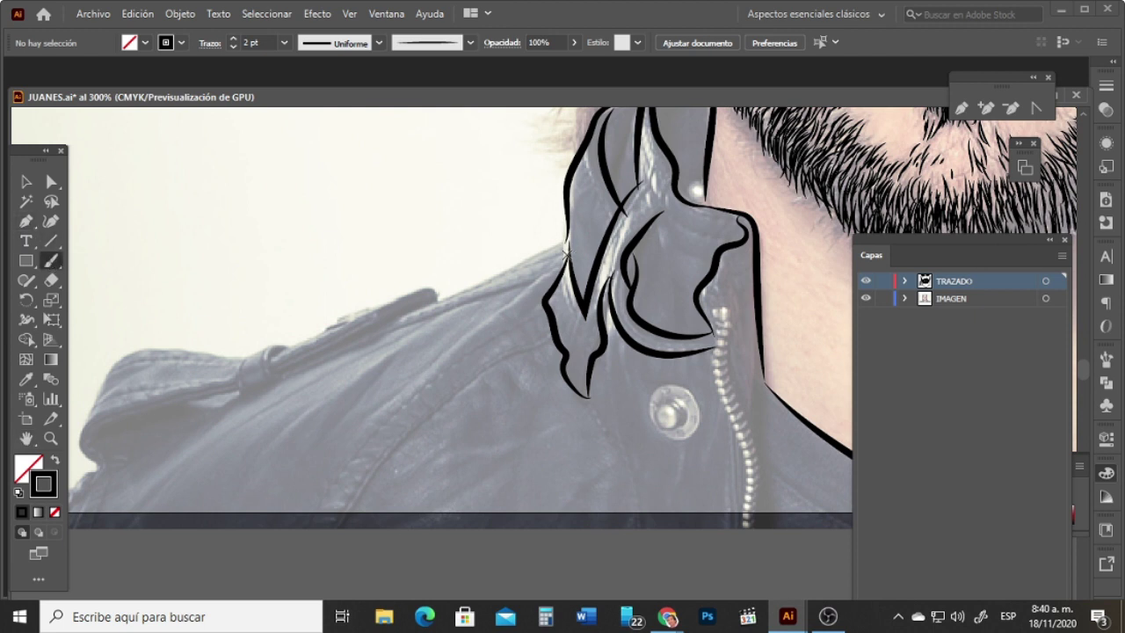
drag(565, 240, 274, 370)
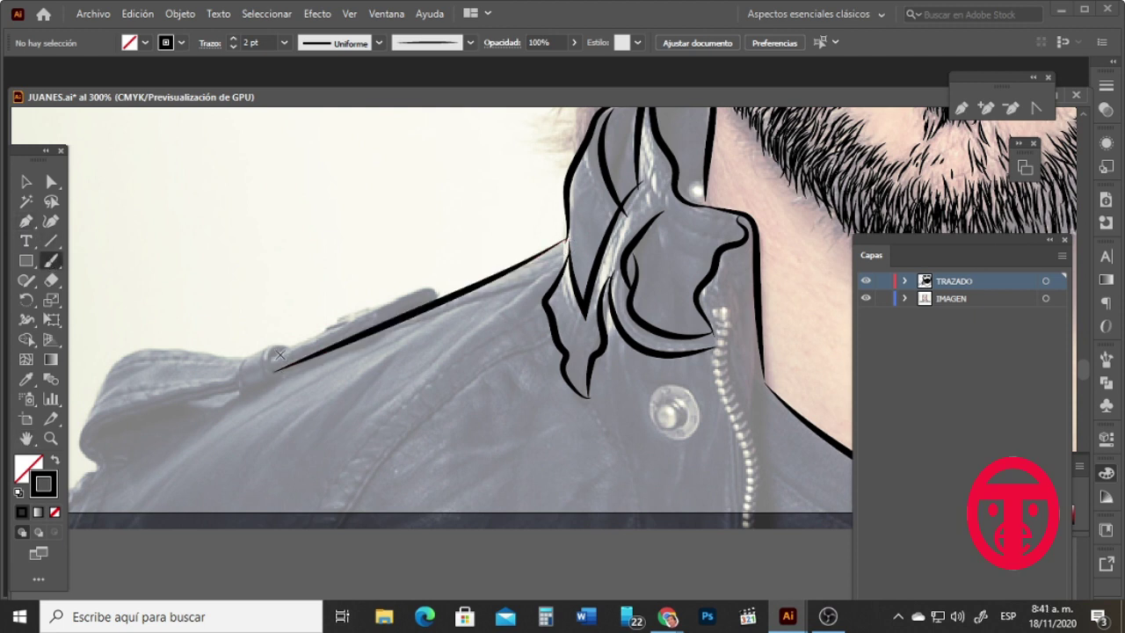
mouse_move(422, 302)
mouse_down()
mouse_move(438, 290)
mouse_move(274, 357)
mouse_up()
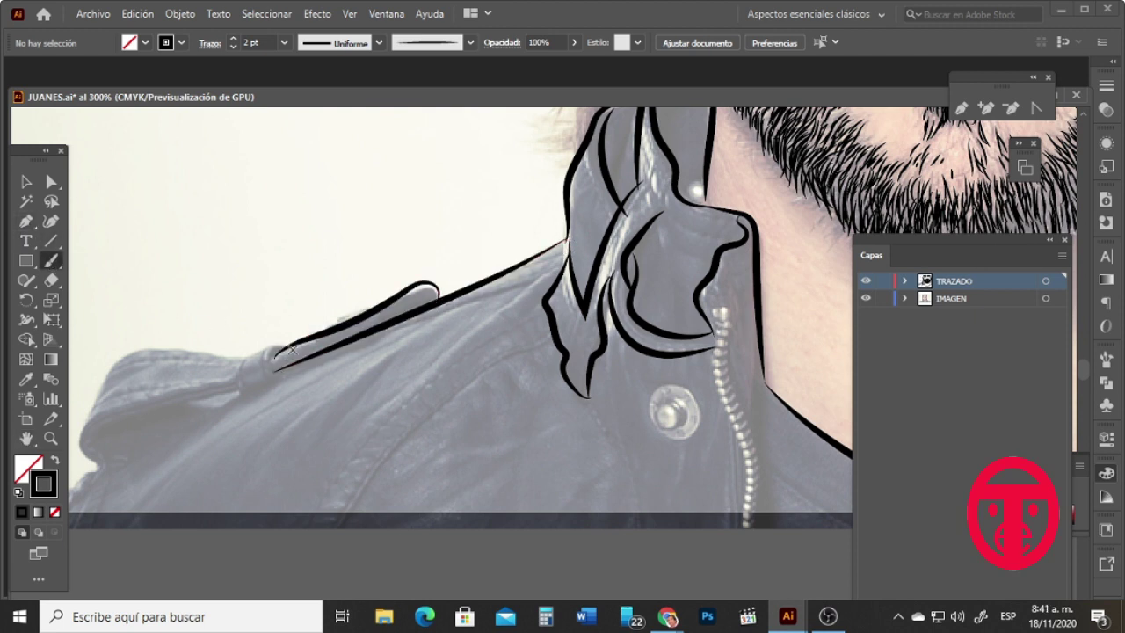
Step: Set the brush stroke to 1 pt and trace the left shoulder strap's loop, outline and folds down to the sleeve edge
click(284, 42)
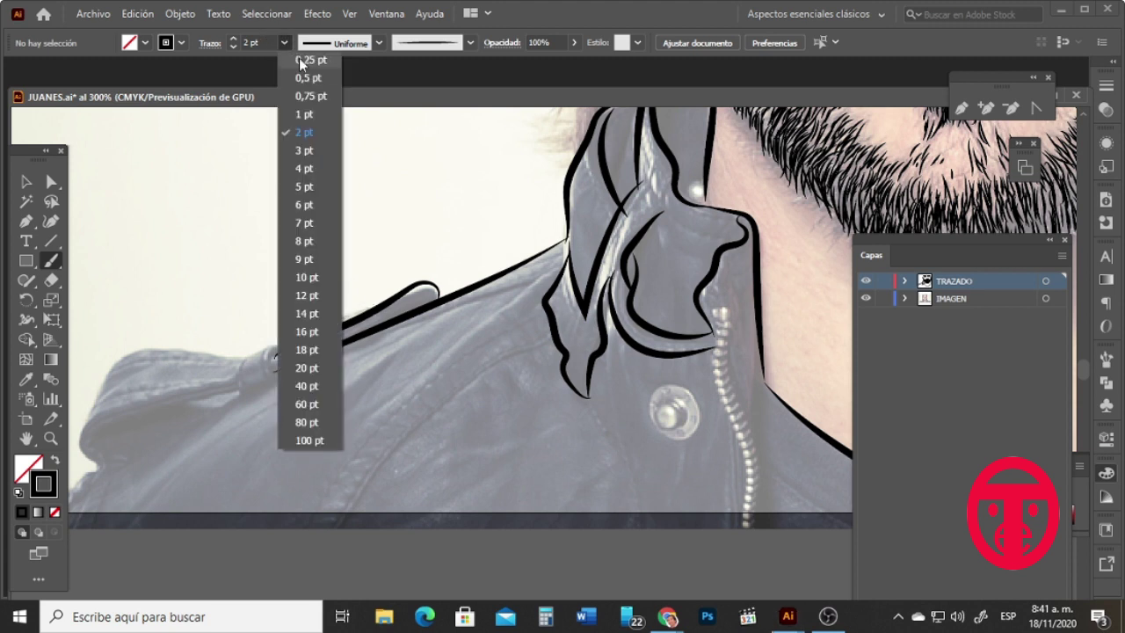
click(299, 109)
mouse_move(369, 313)
mouse_down()
mouse_move(323, 327)
mouse_move(269, 376)
mouse_move(282, 376)
mouse_move(239, 369)
mouse_move(245, 396)
mouse_up()
key(ctrl+z)
mouse_move(264, 349)
mouse_down()
mouse_move(180, 350)
mouse_move(133, 355)
mouse_move(83, 432)
mouse_move(111, 467)
mouse_up()
key(ctrl+z)
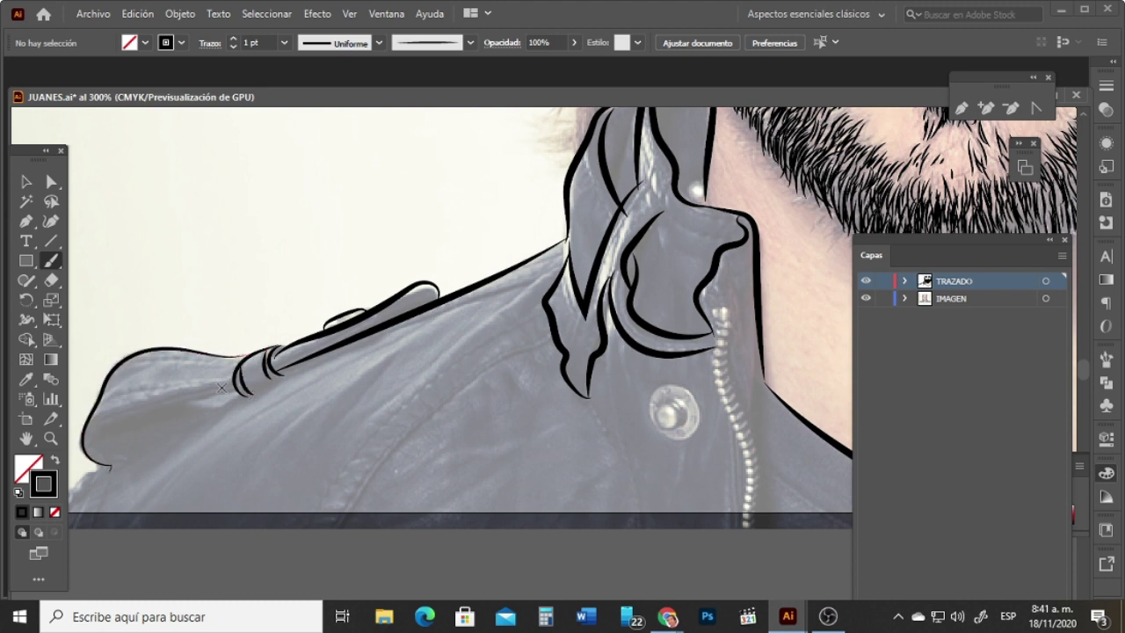
mouse_move(230, 392)
mouse_down()
mouse_move(132, 422)
mouse_move(105, 444)
mouse_up()
drag(186, 403, 232, 407)
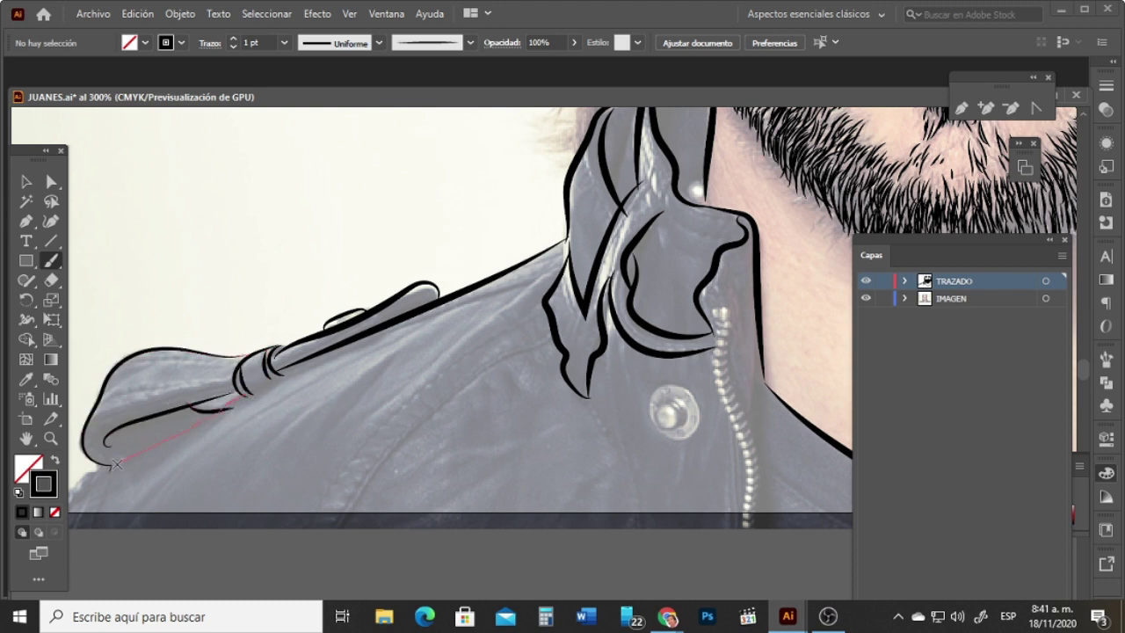
drag(117, 465, 104, 470)
drag(109, 468, 67, 518)
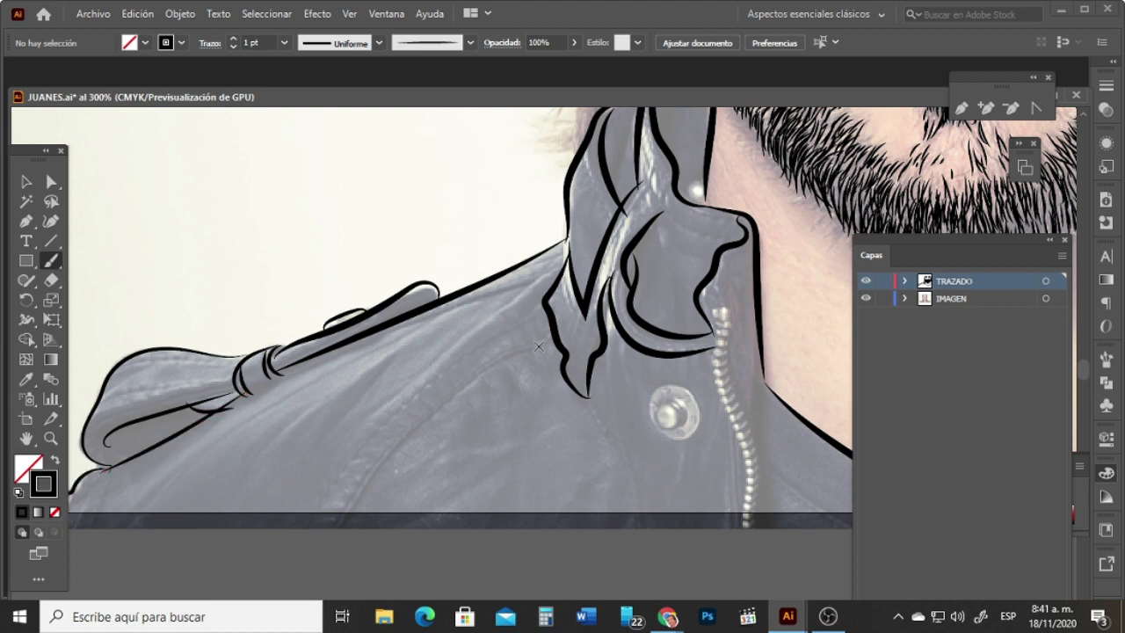
Step: Draw two 1 pt seam lines curving down from the left collar and add 0.75 pt fabric folds across the shoulder
mouse_move(552, 339)
mouse_down()
mouse_move(439, 407)
mouse_move(348, 511)
mouse_up()
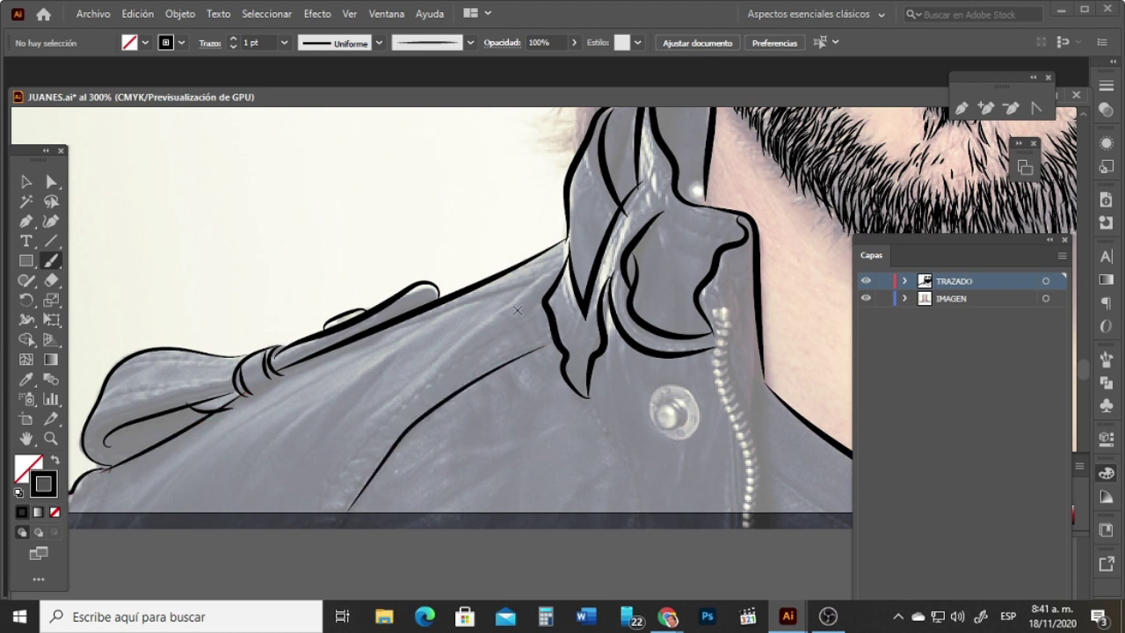
mouse_move(541, 312)
mouse_down()
mouse_move(437, 373)
mouse_move(327, 497)
mouse_up()
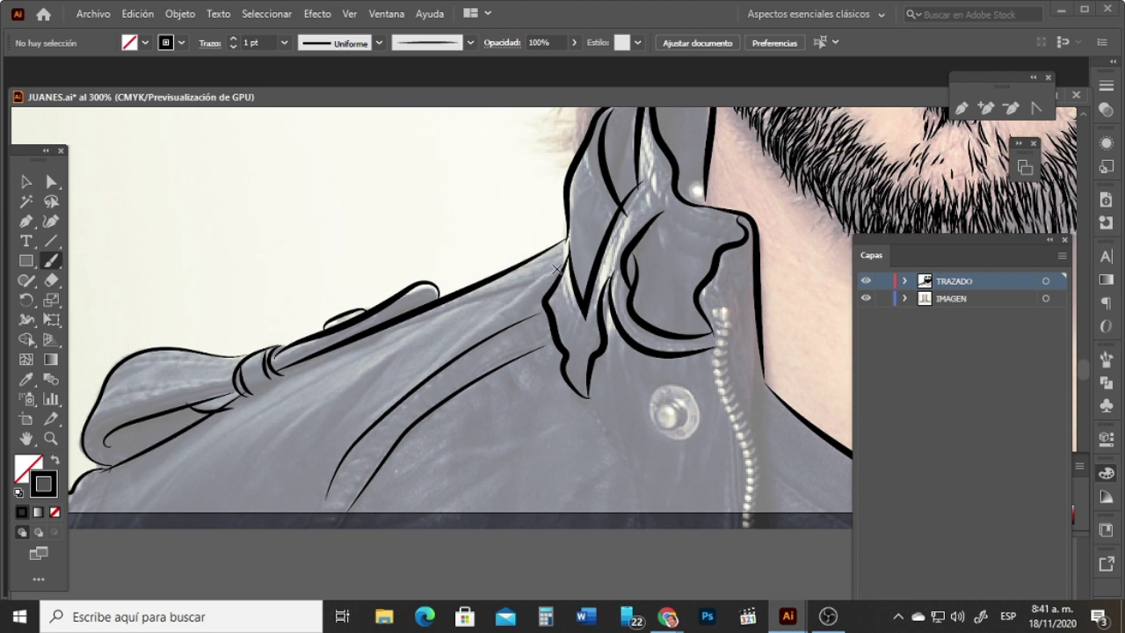
click(283, 42)
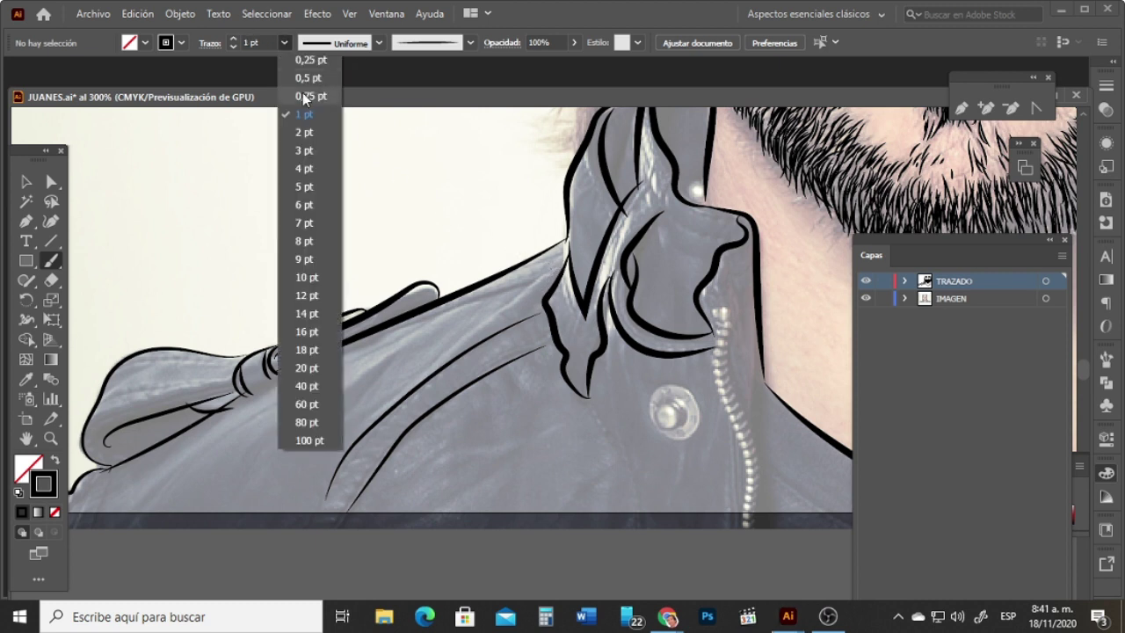
click(309, 96)
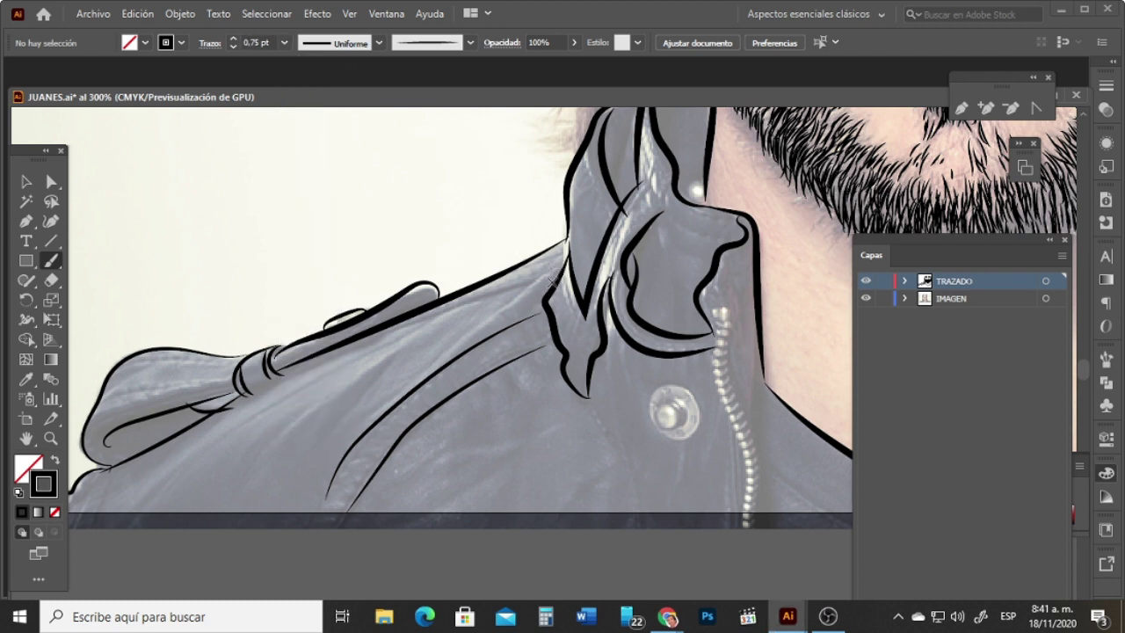
drag(552, 280, 402, 388)
drag(446, 325, 309, 458)
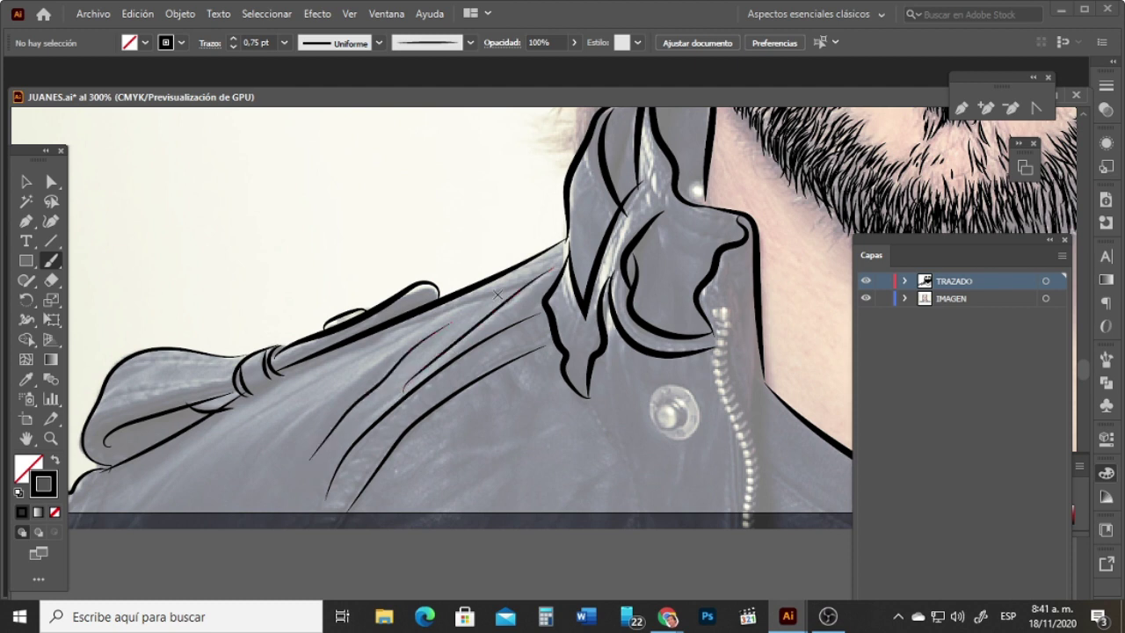
drag(498, 295, 264, 409)
drag(408, 345, 143, 512)
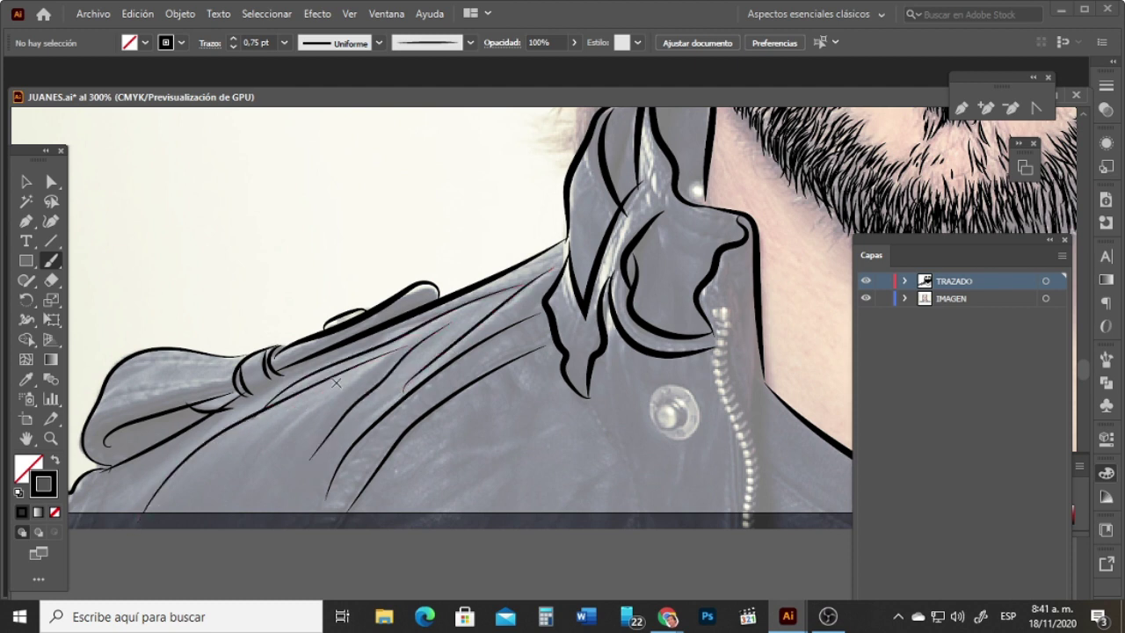
drag(336, 383, 253, 471)
drag(303, 420, 239, 478)
drag(404, 350, 292, 459)
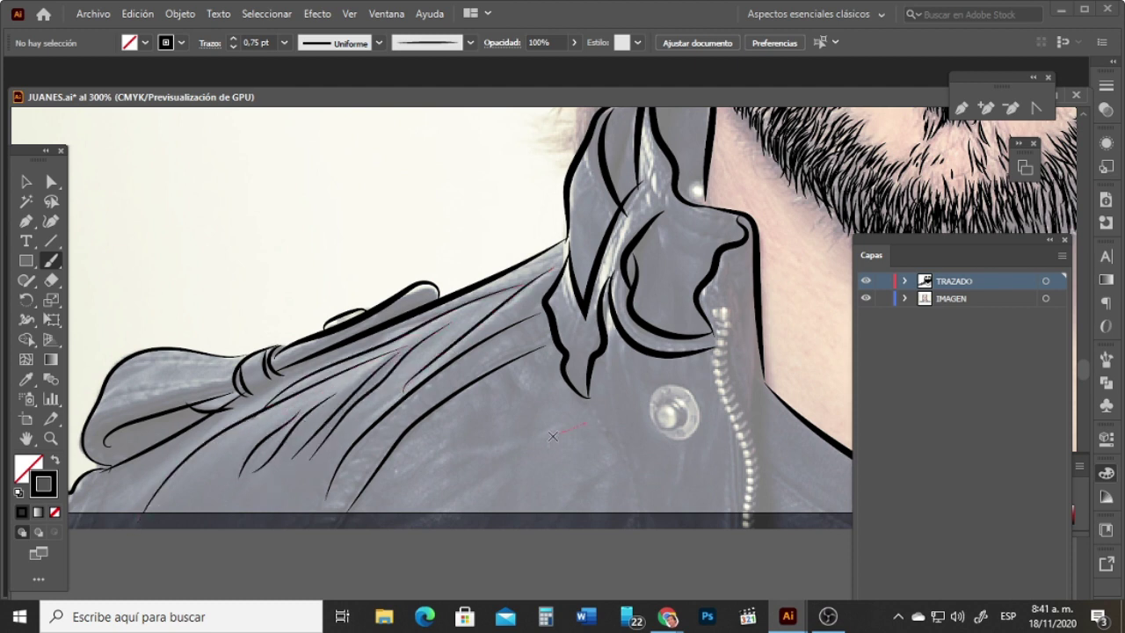
Step: Add 0.75 pt crease and seam lines on the jacket's left chest below the collar and beside the snap button
drag(553, 436, 437, 517)
drag(633, 498, 634, 500)
mouse_move(617, 362)
mouse_down()
mouse_move(641, 504)
mouse_move(675, 453)
mouse_up()
mouse_move(668, 385)
mouse_down()
mouse_move(657, 436)
mouse_move(704, 414)
mouse_move(672, 387)
mouse_up()
key(ctrl+z)
Step: Set the brush stroke to 1 pt and outline the left snap button with its inner circle
click(283, 42)
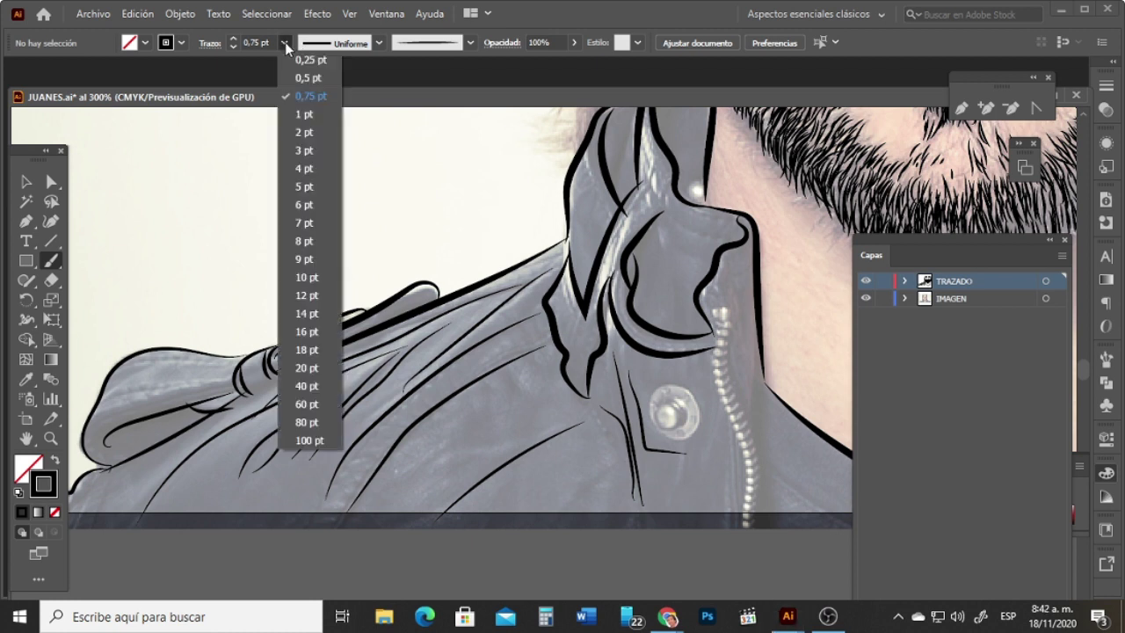
click(301, 126)
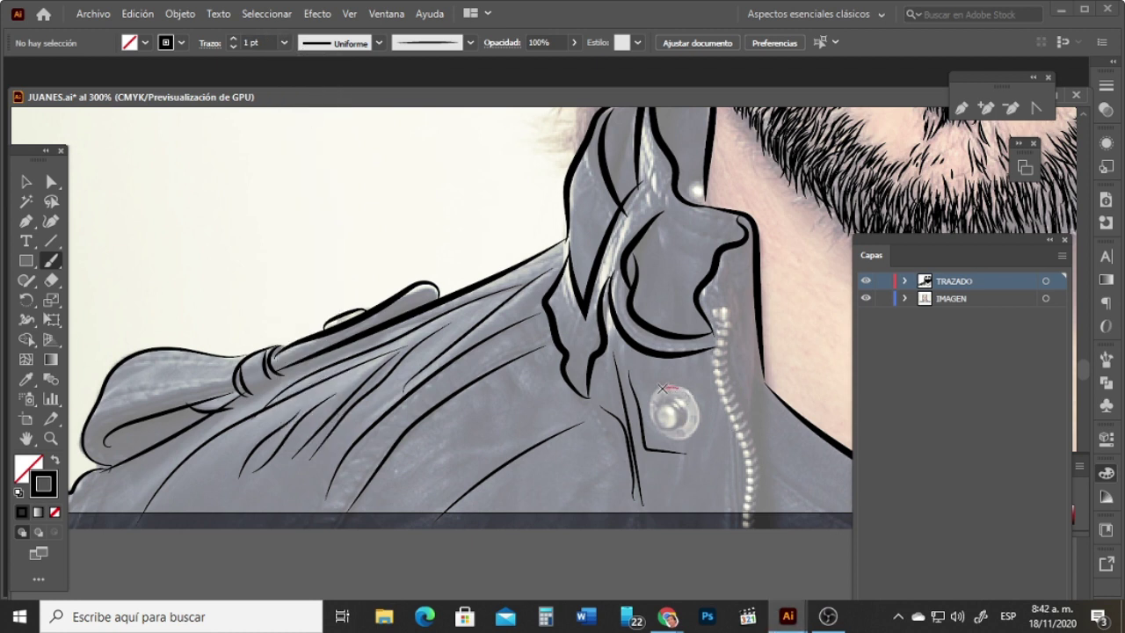
drag(666, 387, 648, 428)
key(ctrl+z)
mouse_move(667, 386)
mouse_down()
mouse_move(650, 413)
mouse_move(679, 388)
mouse_move(677, 431)
mouse_move(659, 417)
mouse_up()
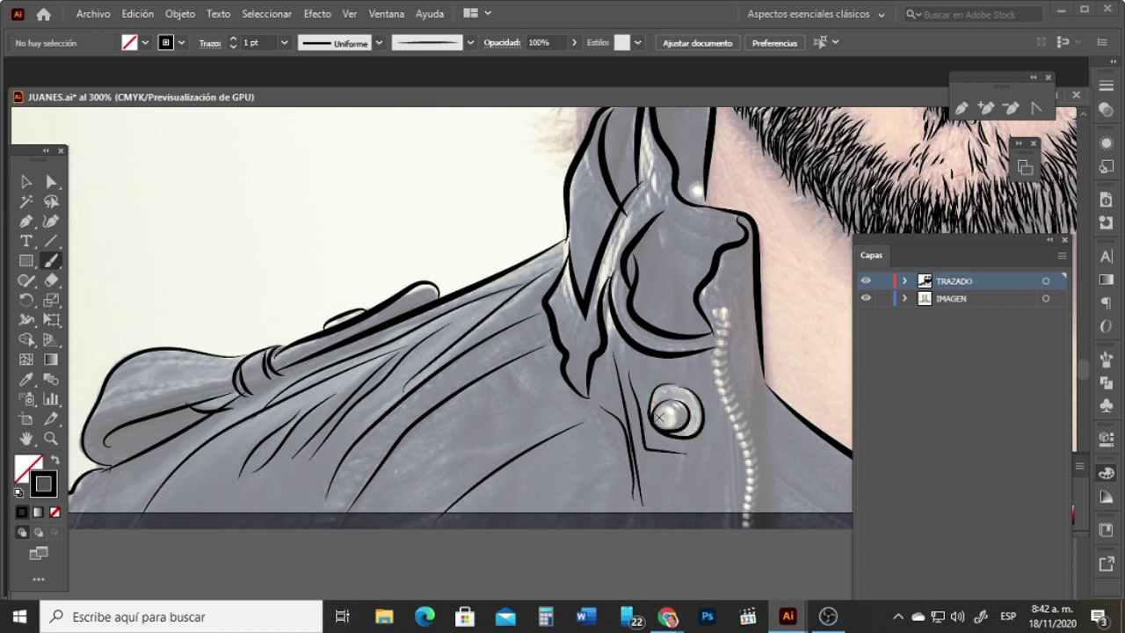
Step: Trace both sides of the left zipper, its top end and the jacket's front edge with 1 pt strokes
mouse_move(714, 338)
mouse_down()
mouse_move(712, 374)
mouse_move(738, 444)
mouse_move(736, 515)
mouse_up()
key(ctrl+z)
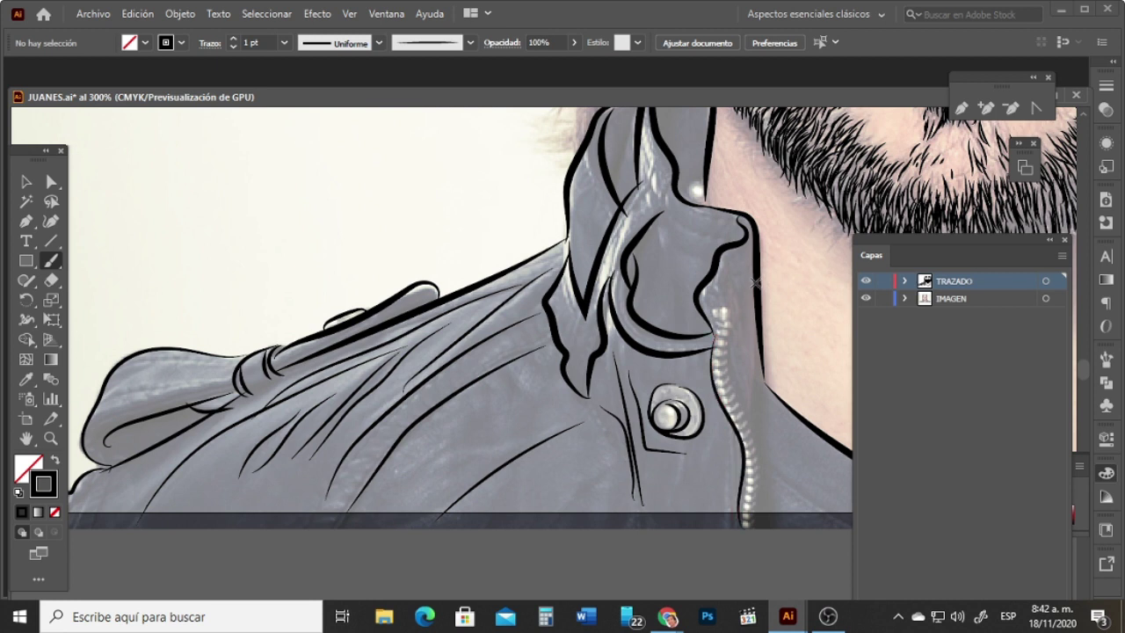
drag(755, 282, 757, 414)
drag(764, 516, 764, 528)
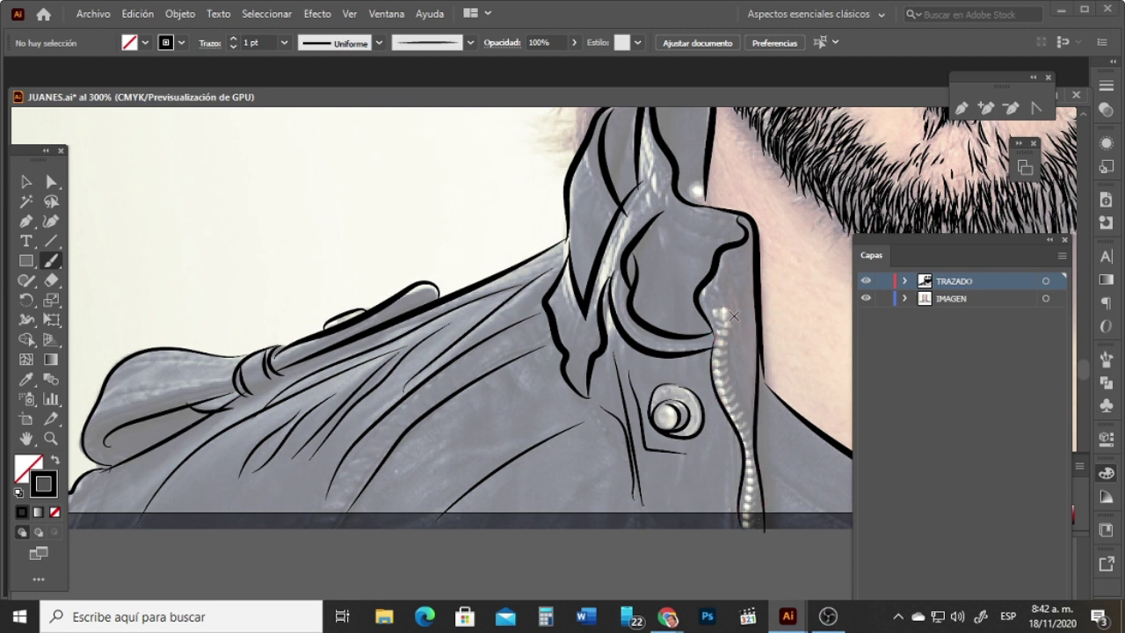
drag(734, 317, 761, 527)
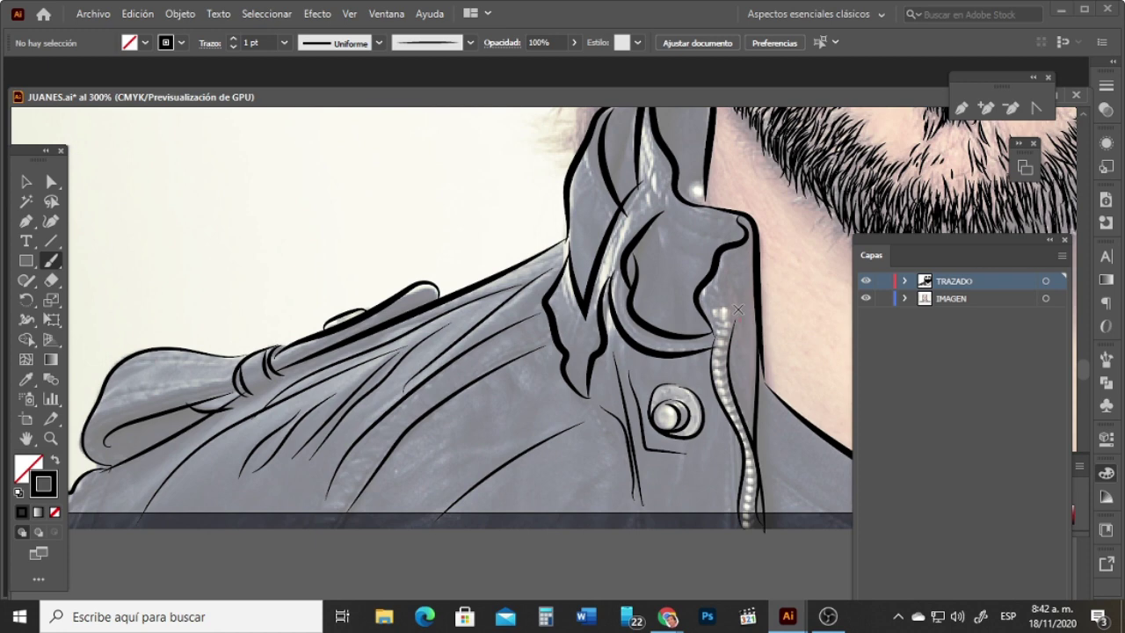
mouse_move(707, 309)
mouse_down()
mouse_move(735, 296)
mouse_move(750, 420)
mouse_up()
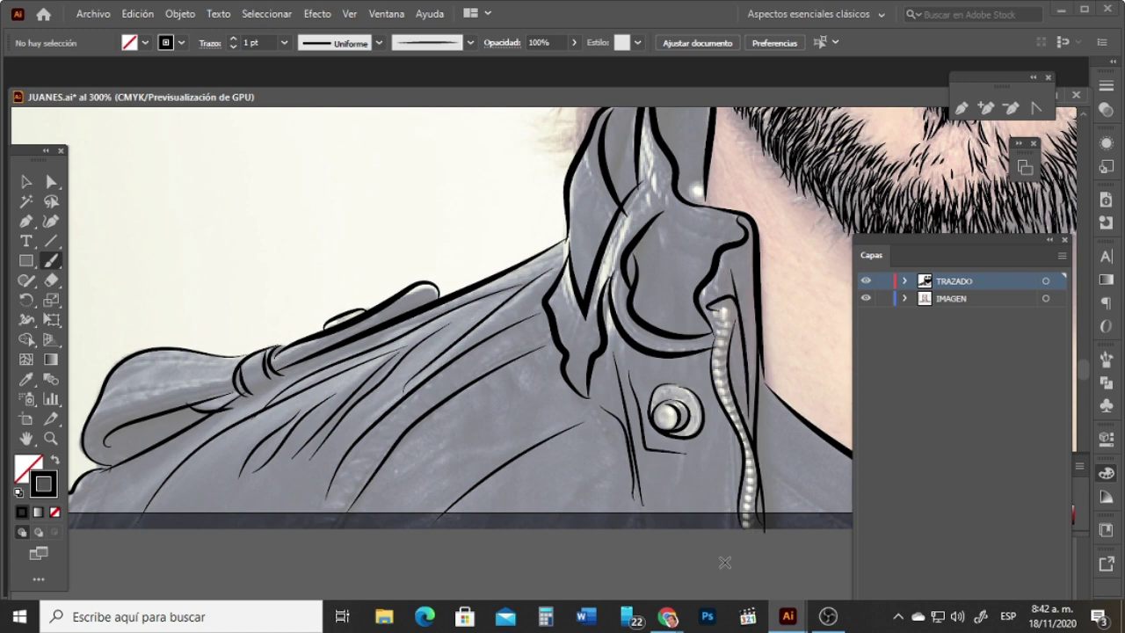
Step: Draw a 1 pt line below the V-neckline on each side of the shirt, from the jacket to the photo's lower border
key(space)
drag(781, 343, 450, 304)
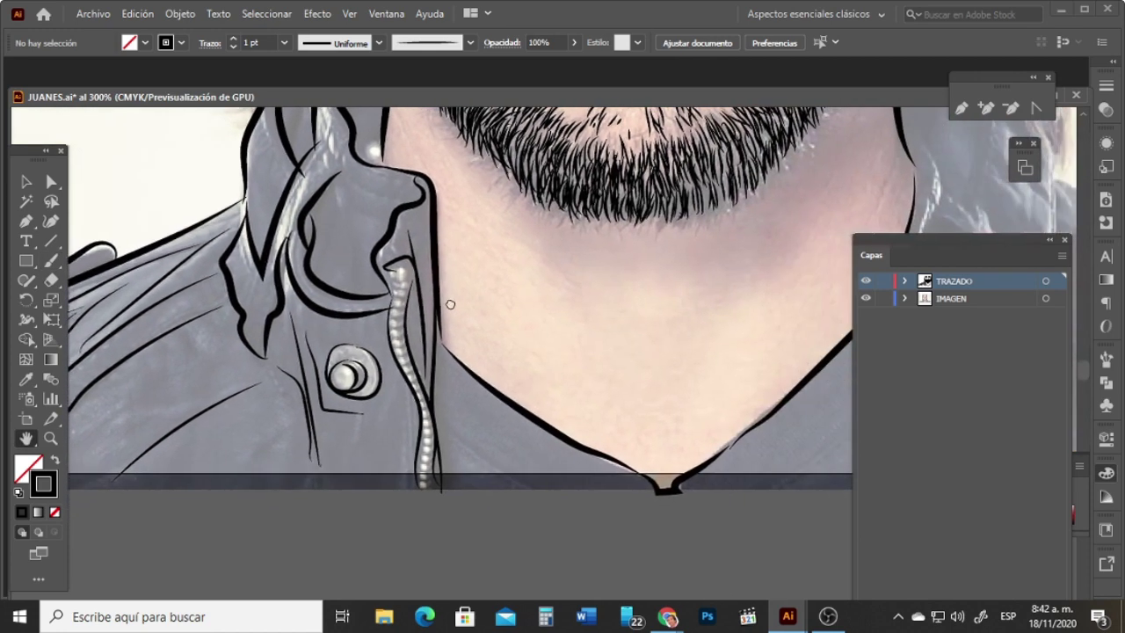
scroll(450, 304, right, 4)
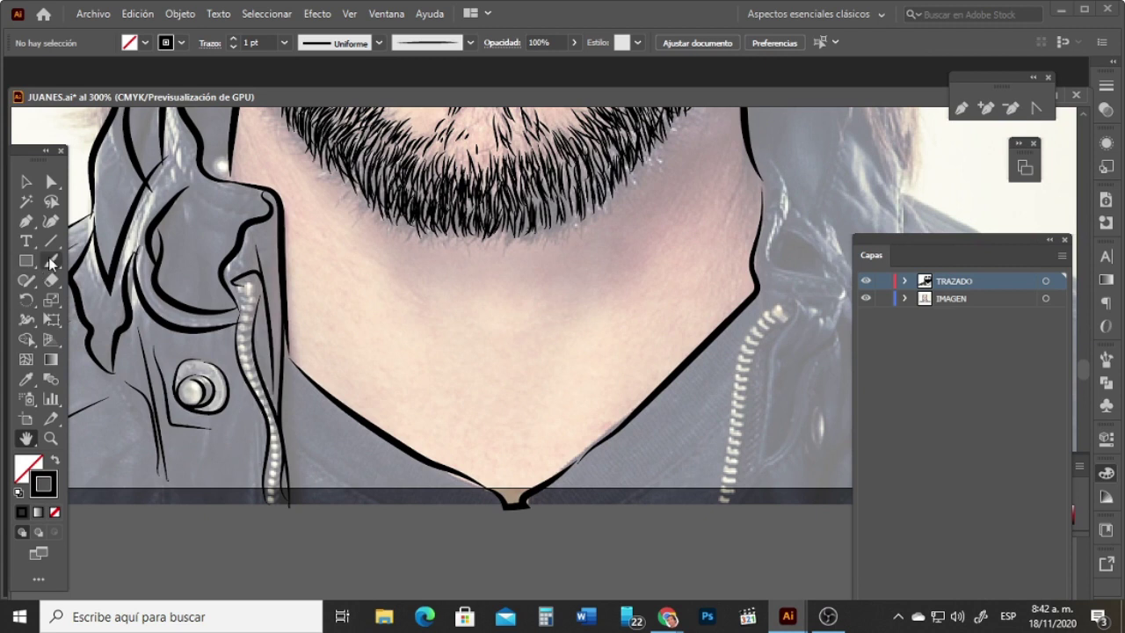
click(50, 261)
drag(285, 436, 394, 512)
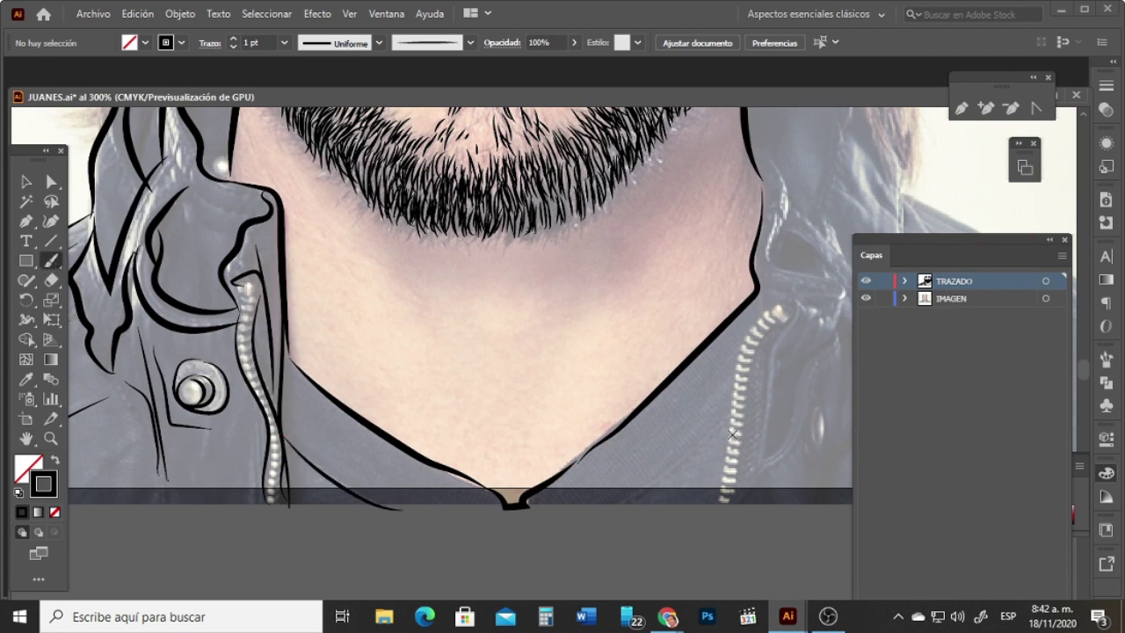
drag(652, 483, 610, 510)
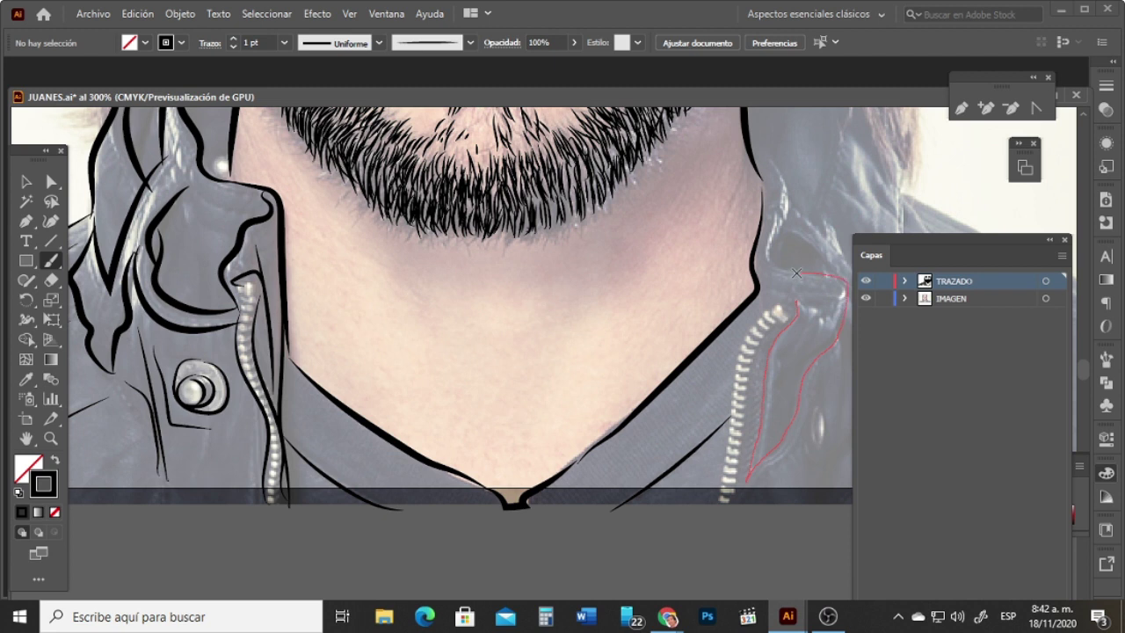
Step: Outline the right jacket collar and lapel beside the zipper and add its inner fold lines with 1 pt strokes
drag(797, 273, 795, 215)
drag(778, 148, 748, 132)
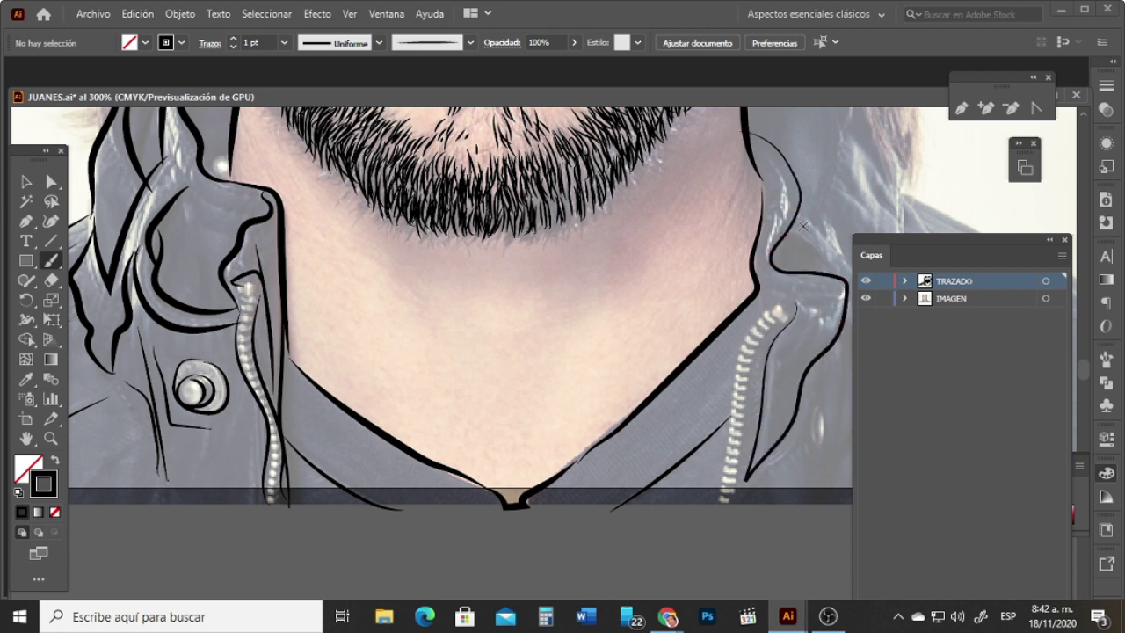
drag(818, 250, 846, 278)
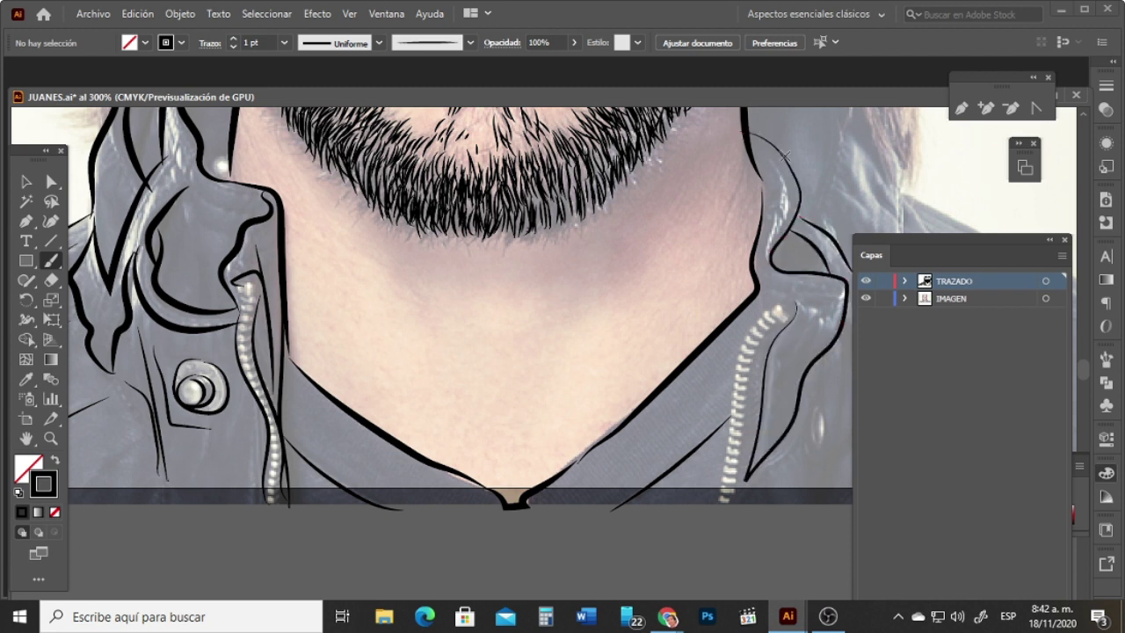
drag(780, 183, 799, 222)
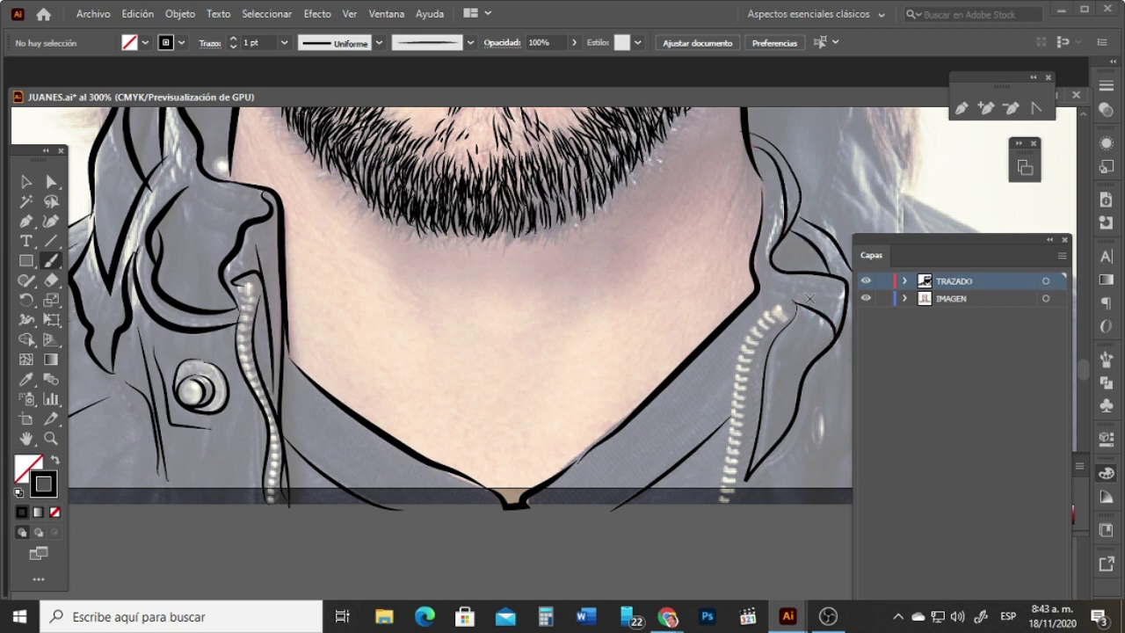
Step: Finish the right collar fold with a 1 pt stroke and trace the jacket's long front edge and right shoulder contour
drag(845, 299, 765, 290)
click(1050, 239)
mouse_move(910, 182)
mouse_down()
mouse_move(875, 393)
mouse_move(825, 492)
mouse_up()
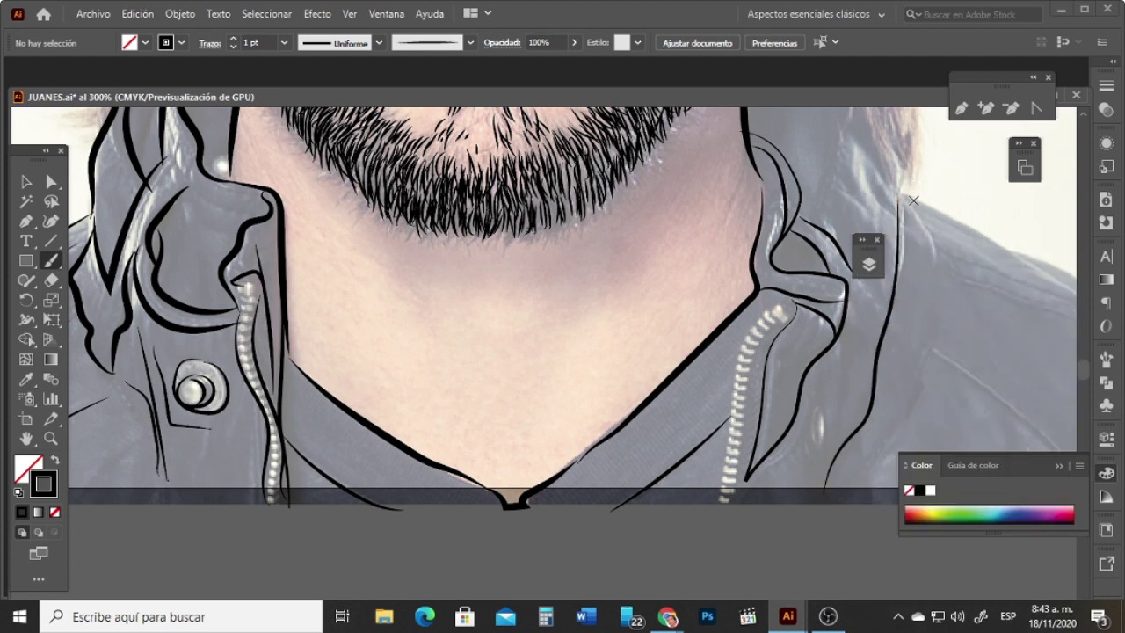
drag(900, 189, 1075, 279)
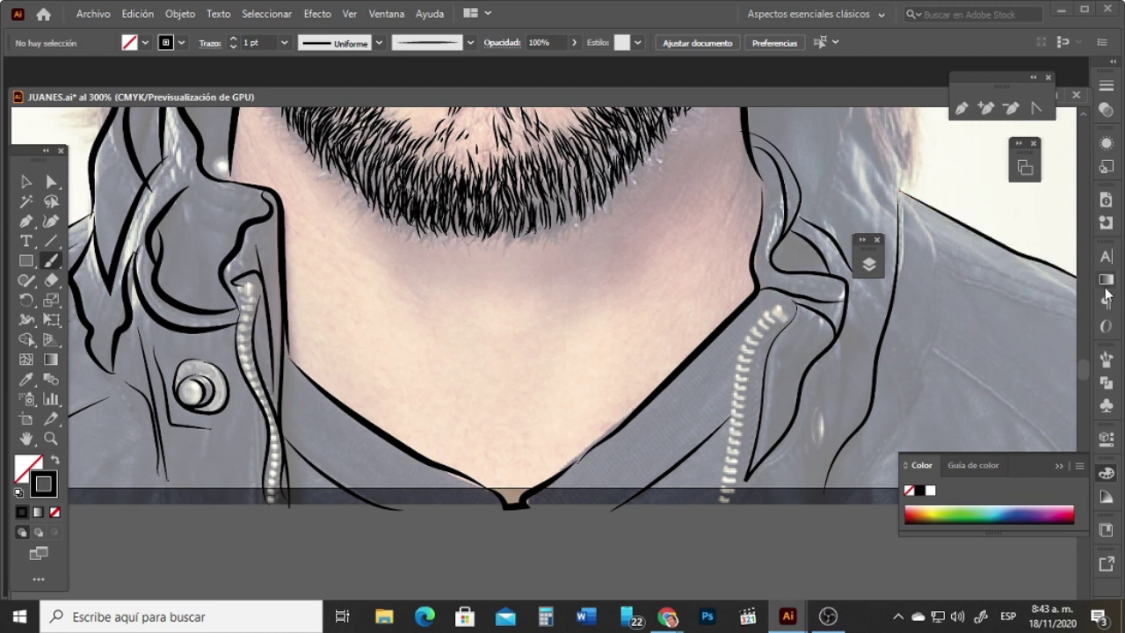
Step: Trace two seam lines across the right shoulder and the outer edge of the right lapel with 1 pt strokes
drag(1027, 434, 1052, 451)
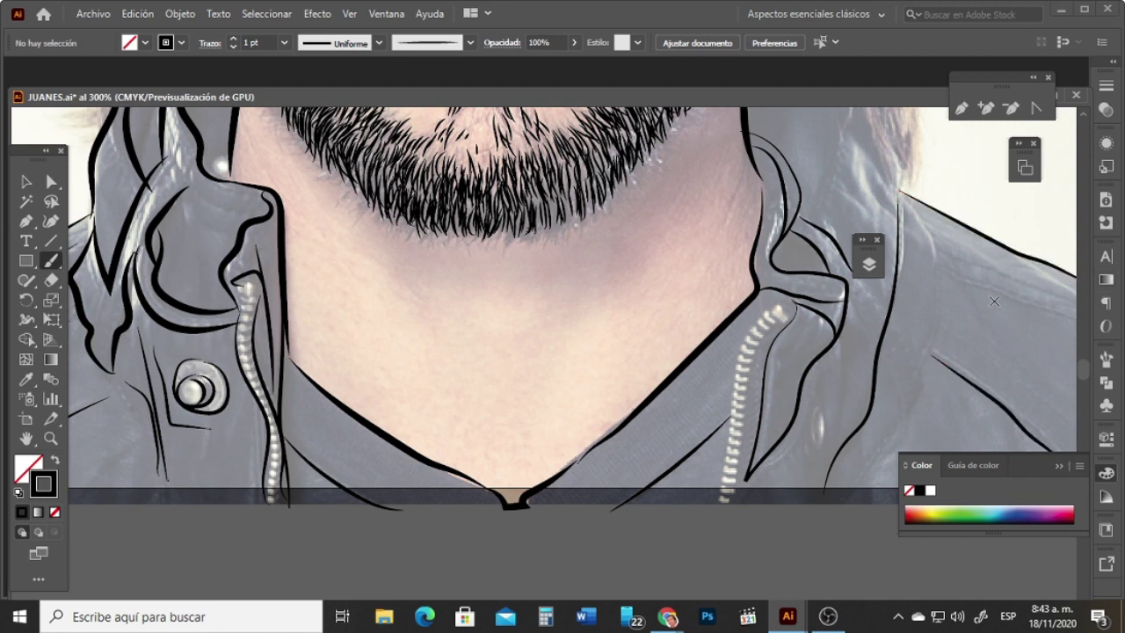
drag(1024, 307, 1076, 326)
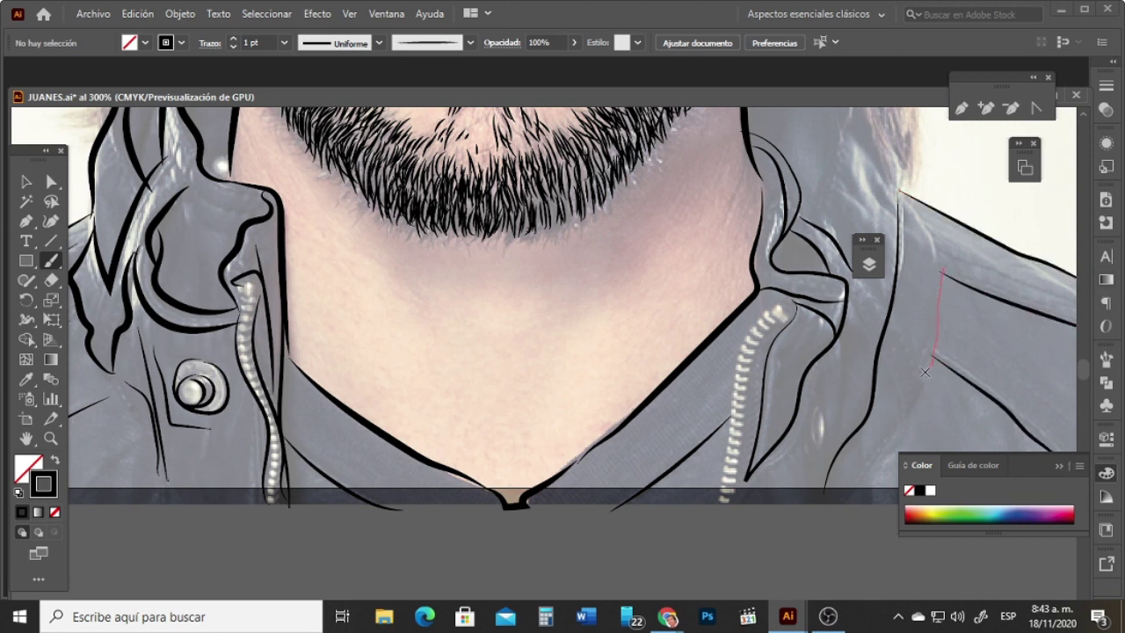
drag(925, 372, 861, 488)
drag(942, 273, 898, 195)
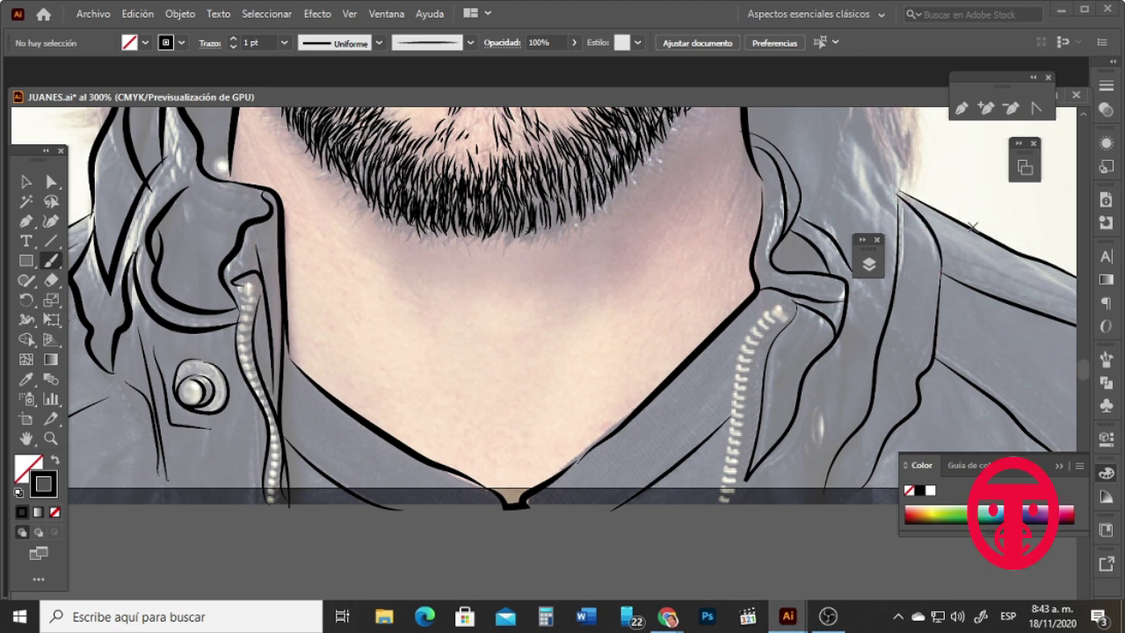
Step: Outline the upper right collar from the shoulder up to the beard and add its inner fold line in 1 pt
scroll(869, 391, up, 5)
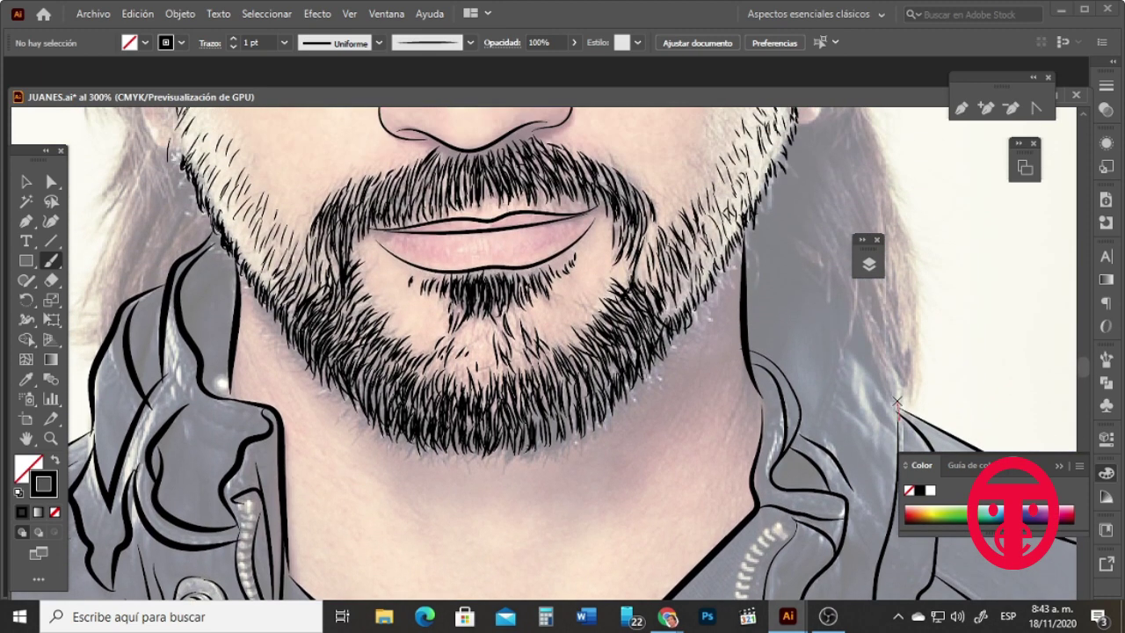
mouse_move(896, 404)
mouse_down()
mouse_move(877, 339)
mouse_move(785, 246)
mouse_move(742, 227)
mouse_up()
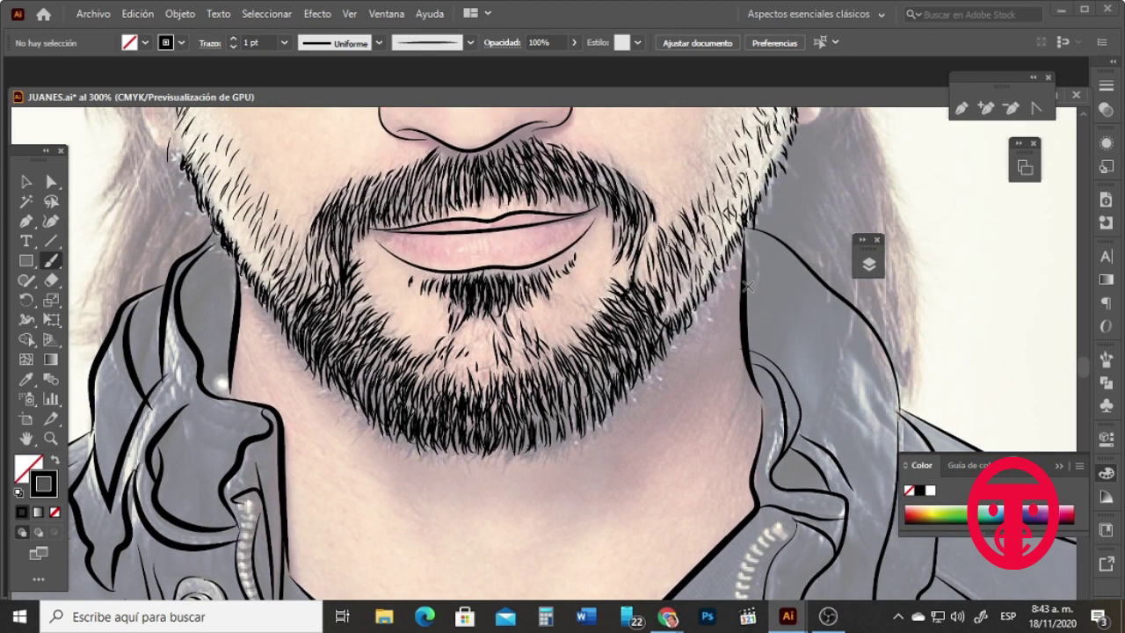
drag(833, 304, 798, 438)
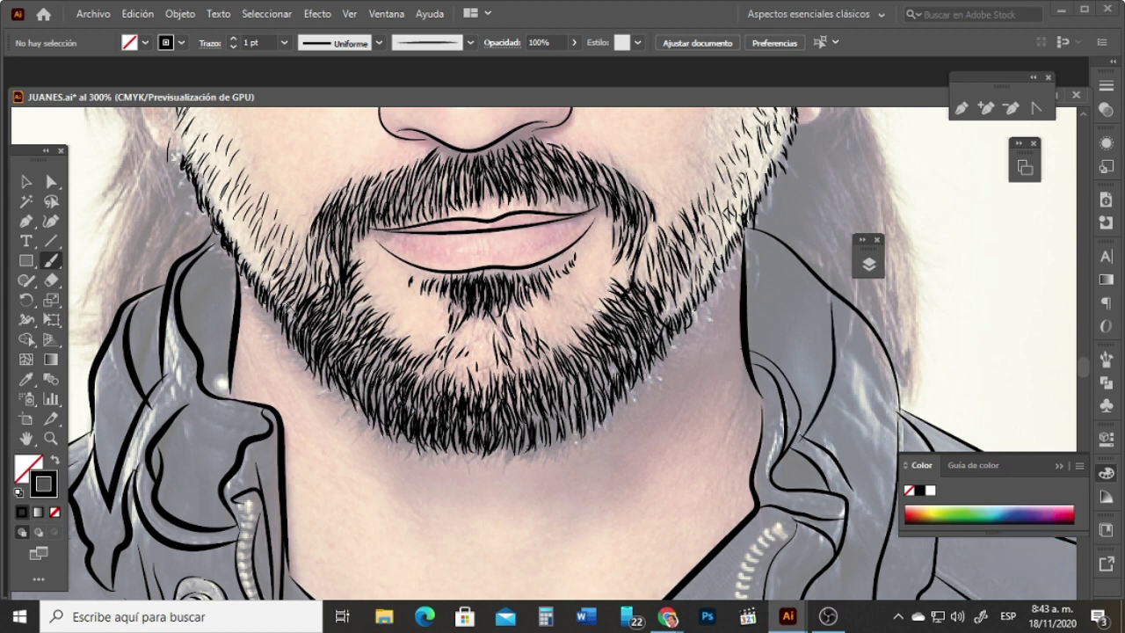
Step: Trace the right epaulette with its strap loop and buttons in 1 pt, and add two fold lines on the jacket below it
click(50, 438)
alt+click(517, 304)
alt+click(516, 436)
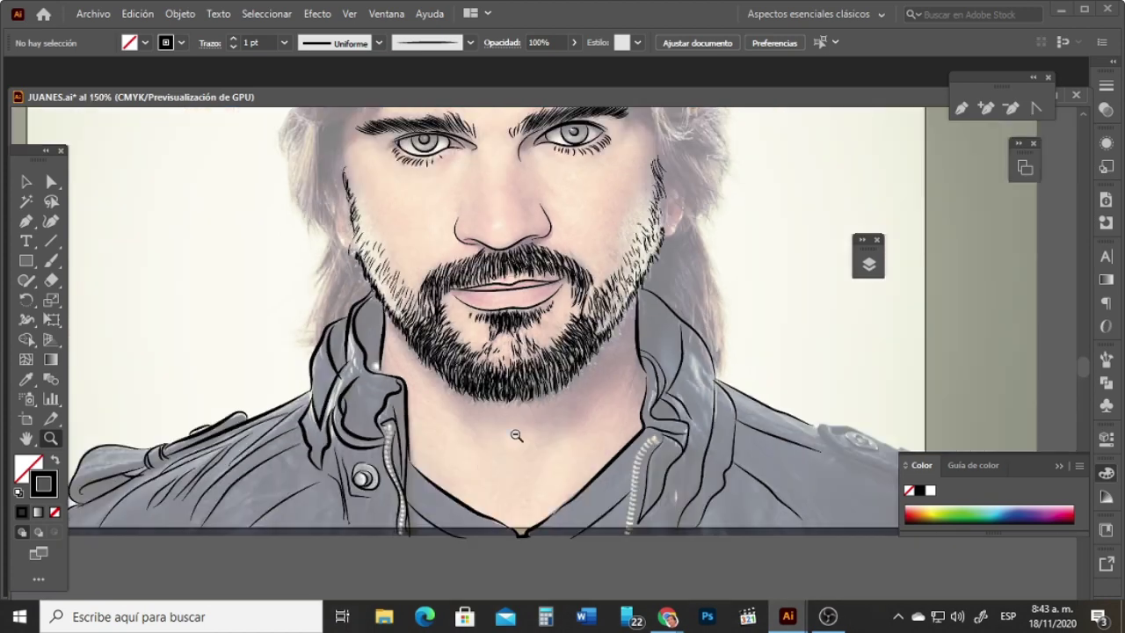
click(870, 464)
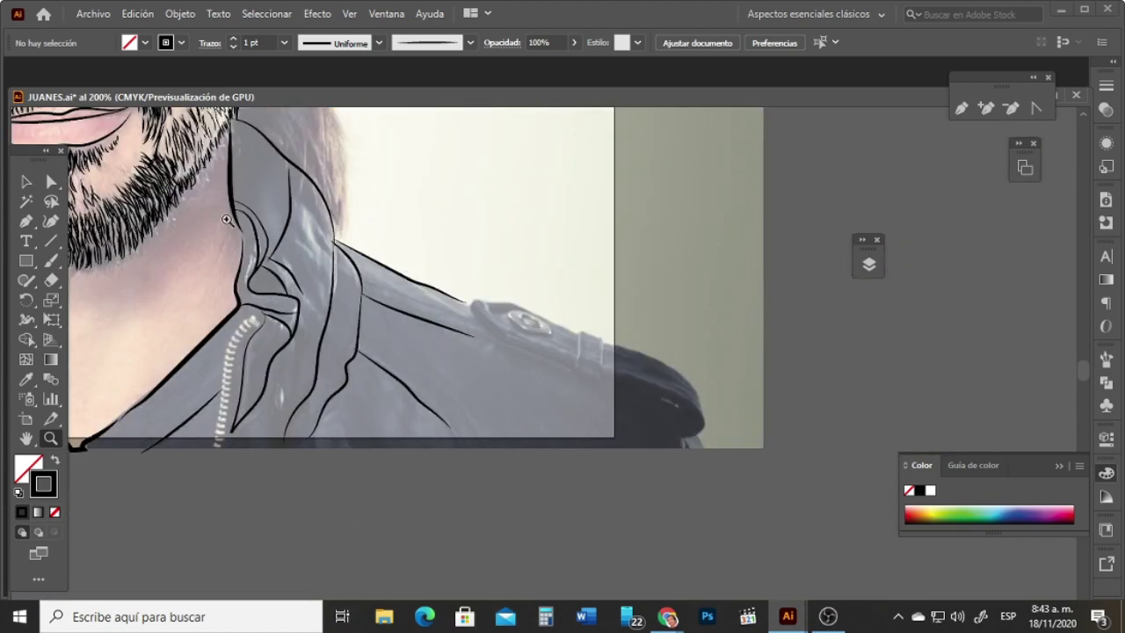
click(51, 260)
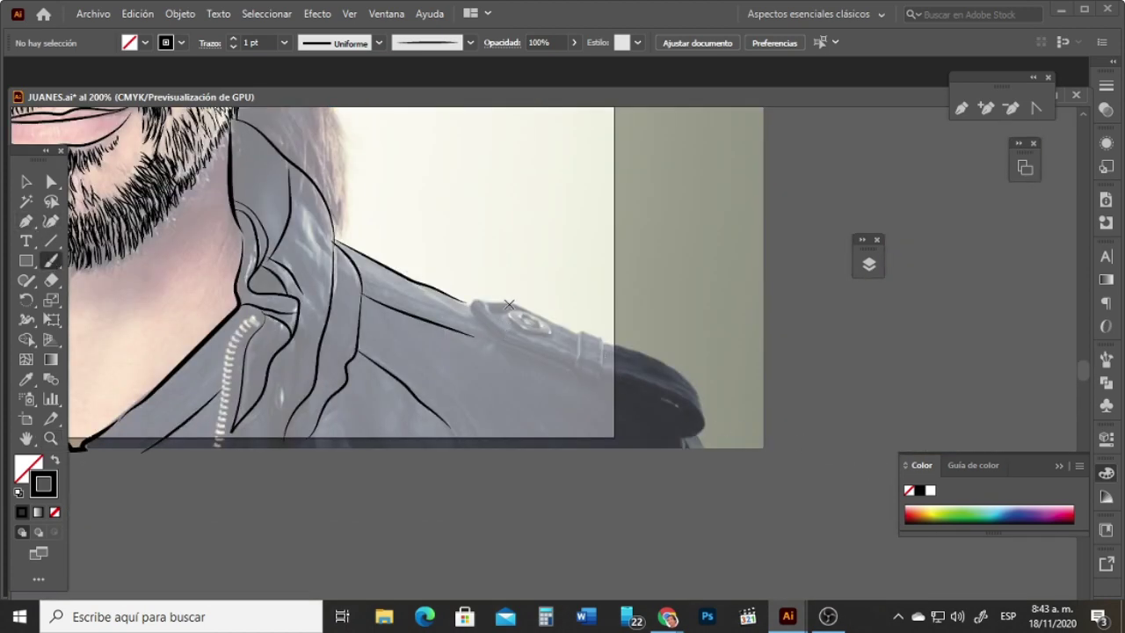
drag(517, 303, 486, 301)
mouse_move(524, 349)
mouse_down()
mouse_move(616, 385)
mouse_move(691, 434)
mouse_move(701, 395)
mouse_up()
mouse_move(619, 348)
mouse_down()
mouse_move(513, 303)
mouse_move(579, 363)
mouse_move(602, 366)
mouse_up()
drag(599, 370, 699, 409)
mouse_move(675, 434)
mouse_down()
mouse_move(674, 402)
mouse_move(686, 419)
mouse_up()
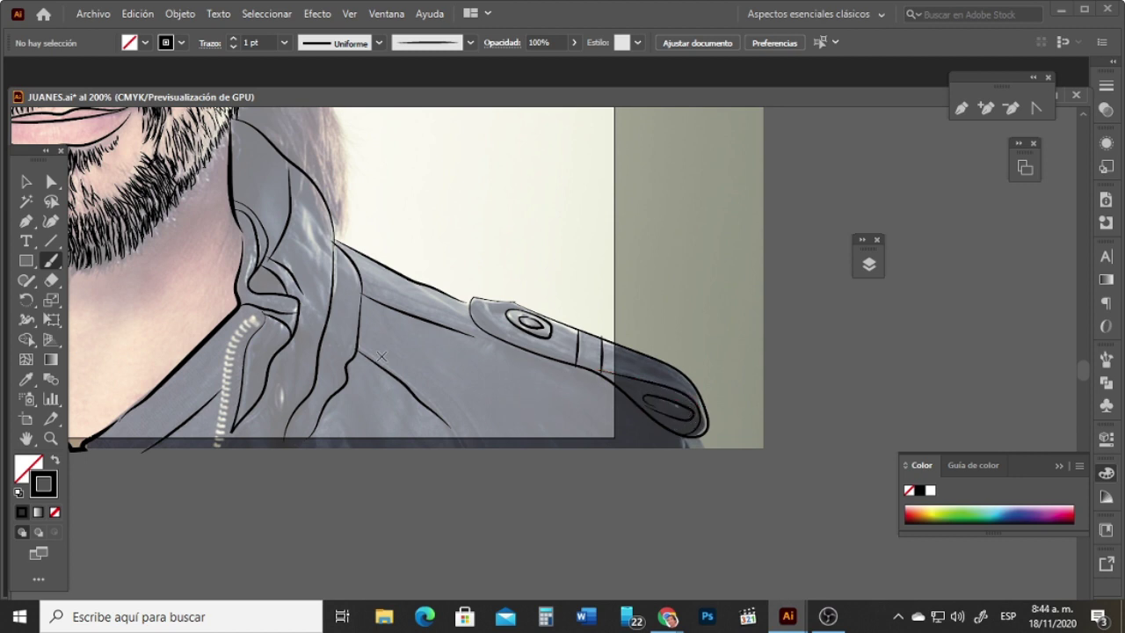
drag(363, 333, 492, 437)
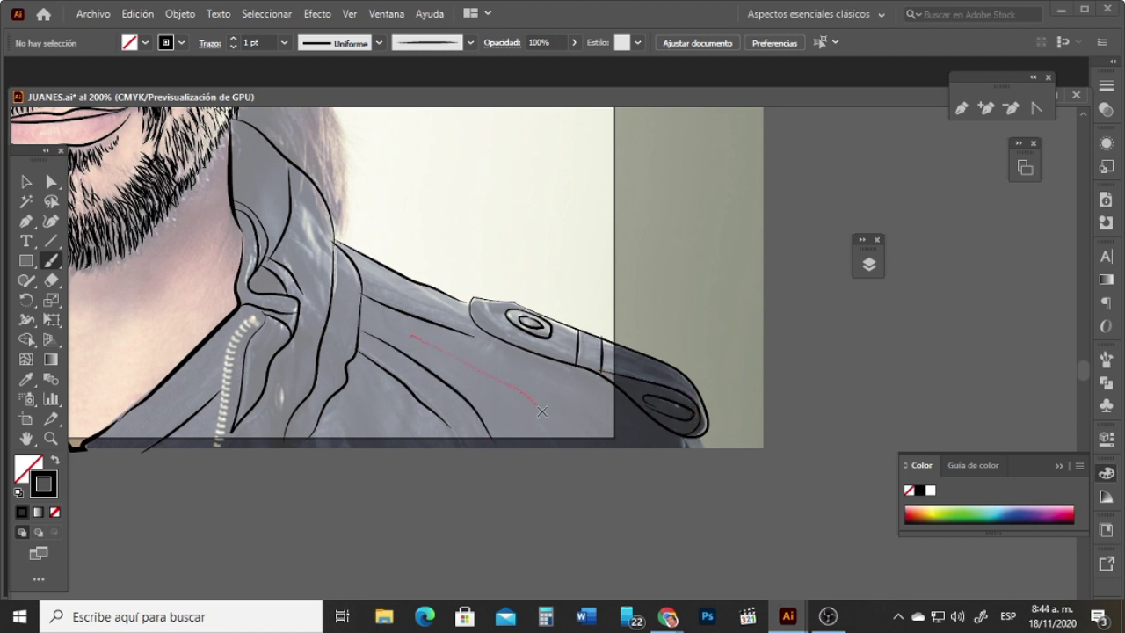
drag(542, 411, 571, 441)
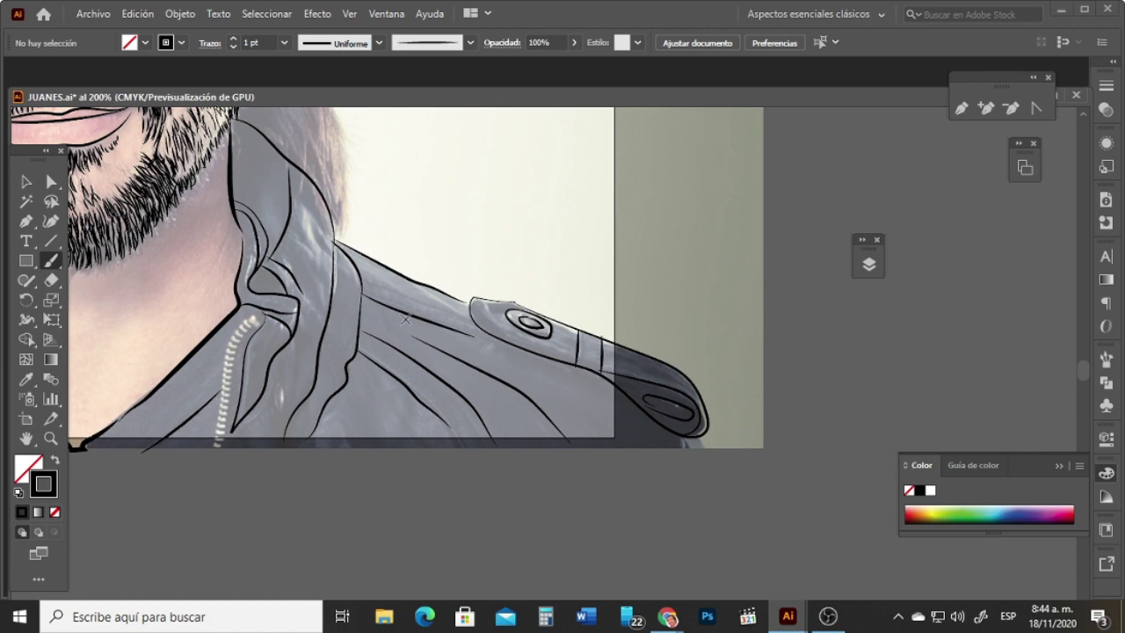
Step: Draw the missing crown of the hair as a 1 pt arc above the photo, joining both sides of the head
click(51, 438)
alt+click(167, 264)
alt+click(321, 278)
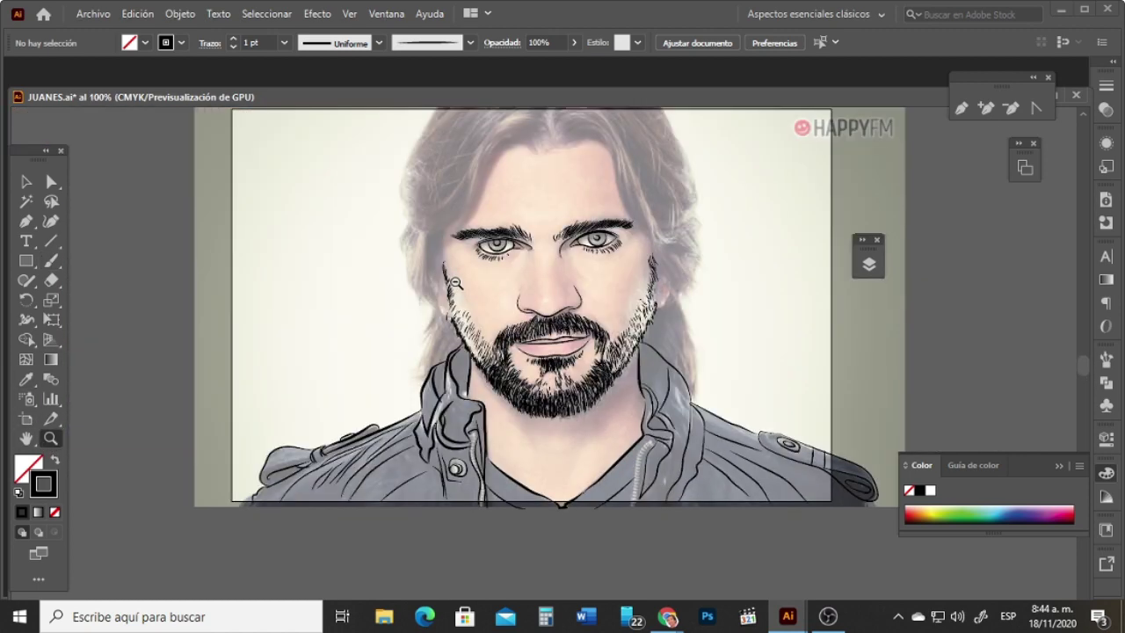
alt+click(558, 264)
click(541, 388)
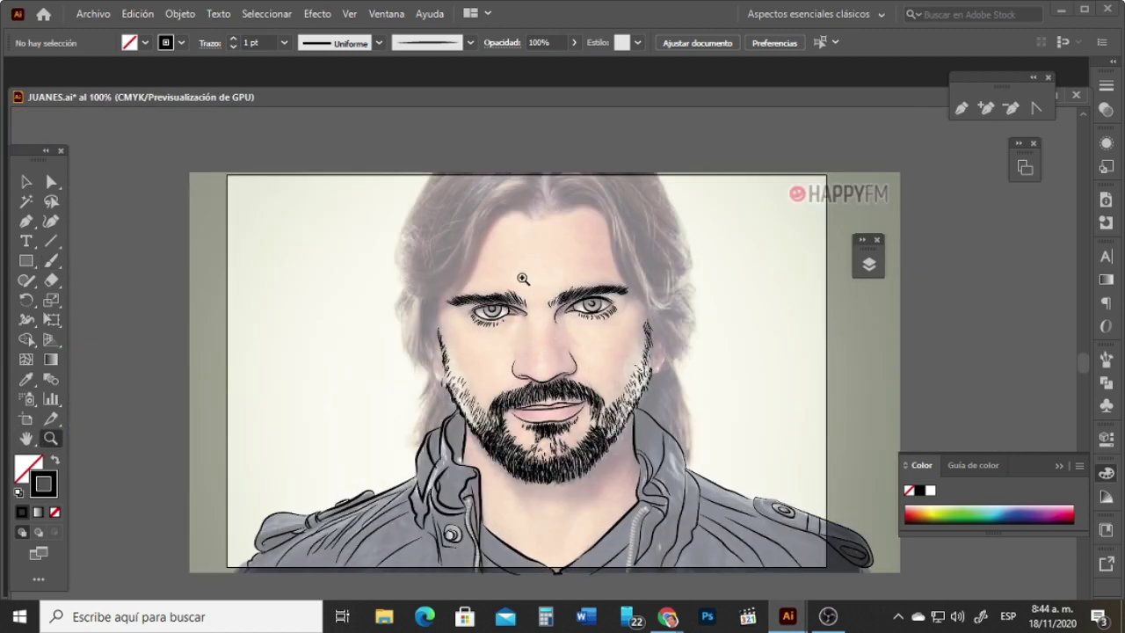
click(51, 261)
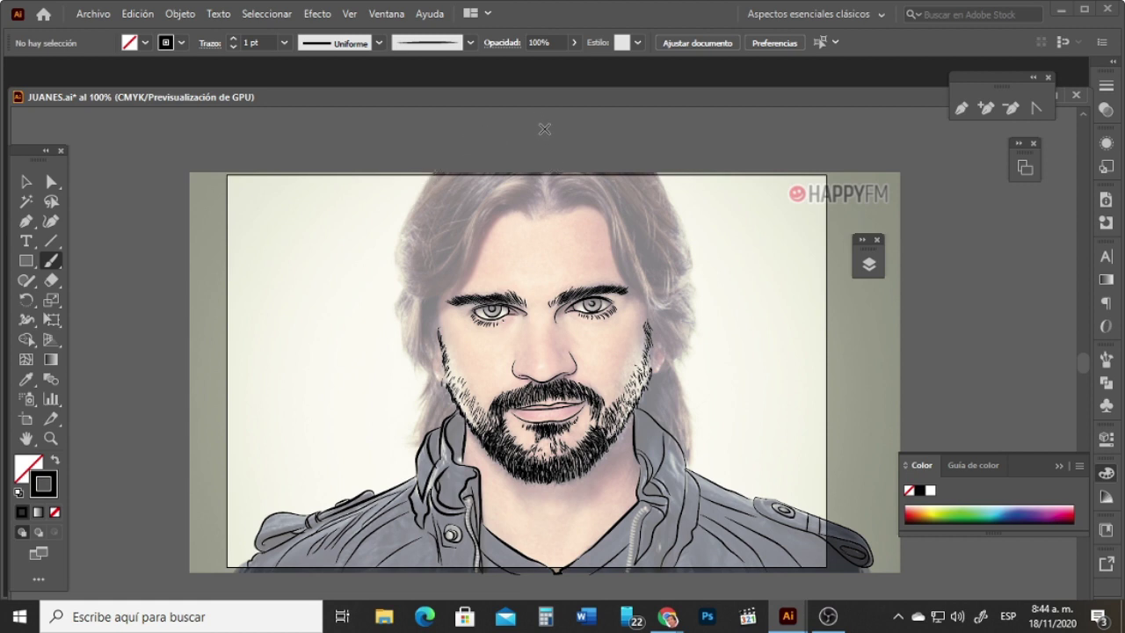
drag(535, 120, 479, 135)
mouse_move(538, 109)
mouse_down()
mouse_move(475, 124)
mouse_move(411, 212)
mouse_up()
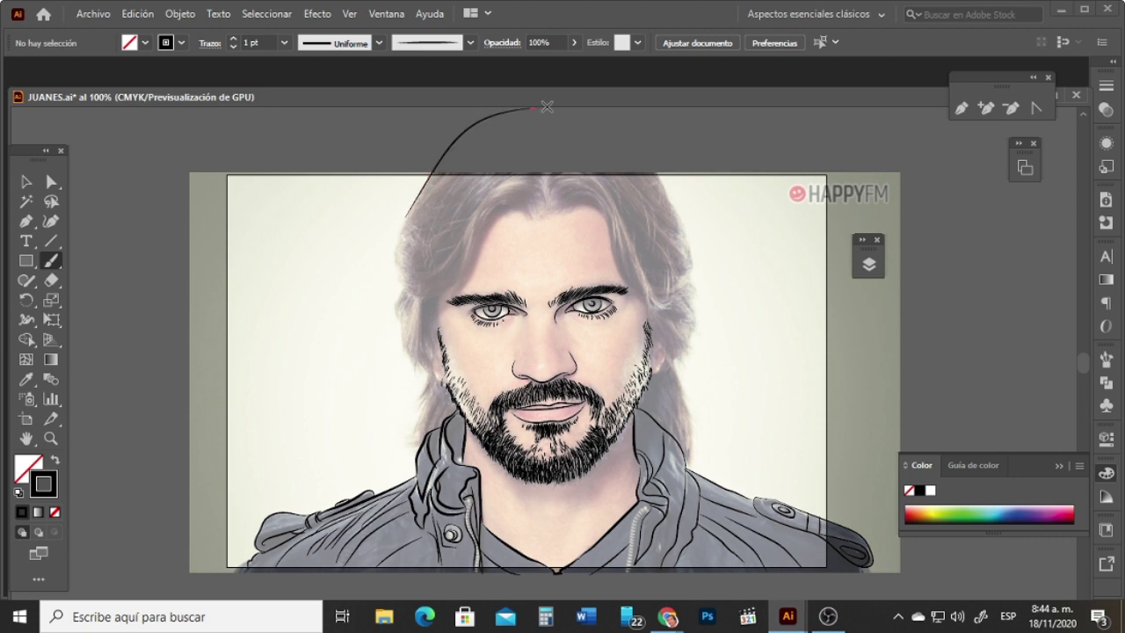
mouse_move(570, 107)
mouse_down()
mouse_move(644, 155)
mouse_move(669, 210)
mouse_up()
drag(536, 107, 564, 107)
Step: Trace the right outer edge of the hair down to the collar and the jagged hair ends above the left collar
mouse_move(668, 204)
mouse_down()
mouse_move(690, 250)
mouse_move(694, 314)
mouse_move(691, 346)
mouse_move(671, 360)
mouse_move(703, 449)
mouse_up()
key(ctrl+z)
mouse_move(674, 359)
mouse_down()
mouse_move(687, 465)
mouse_move(679, 386)
mouse_up()
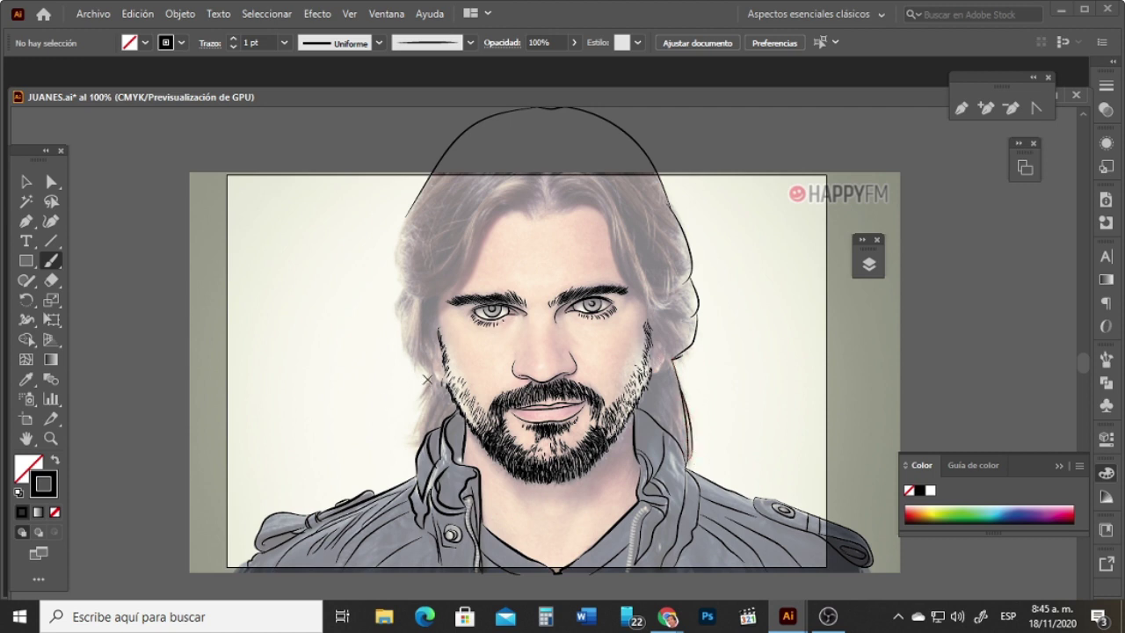
drag(428, 380, 412, 445)
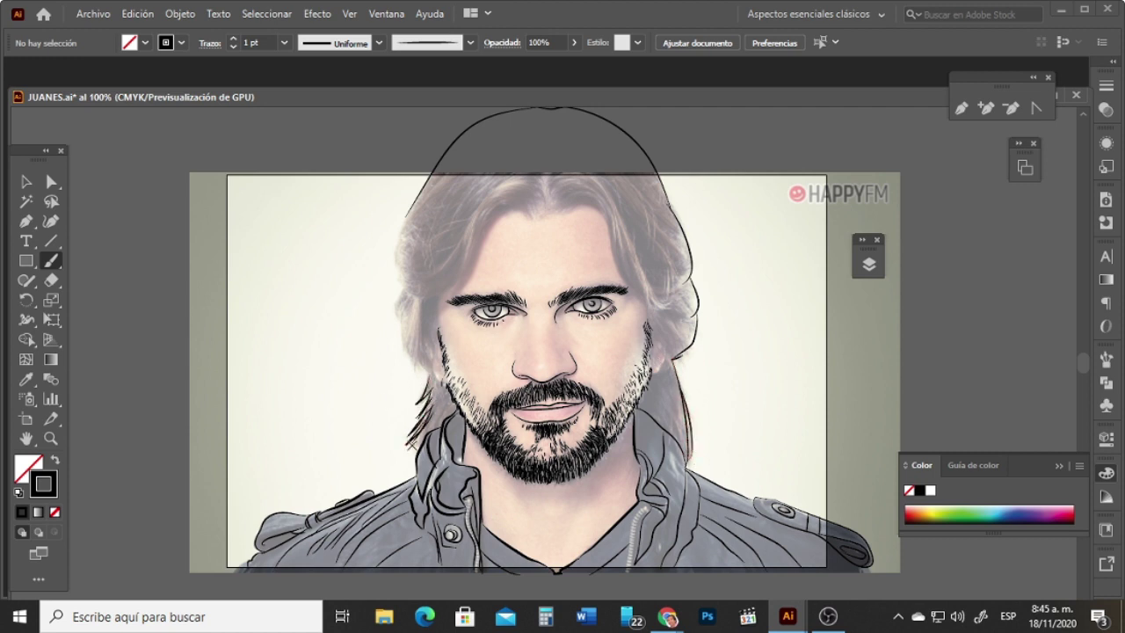
Step: Set the brush stroke to 0.75 pt and trace the left hair locks from the parting to the temple
click(283, 44)
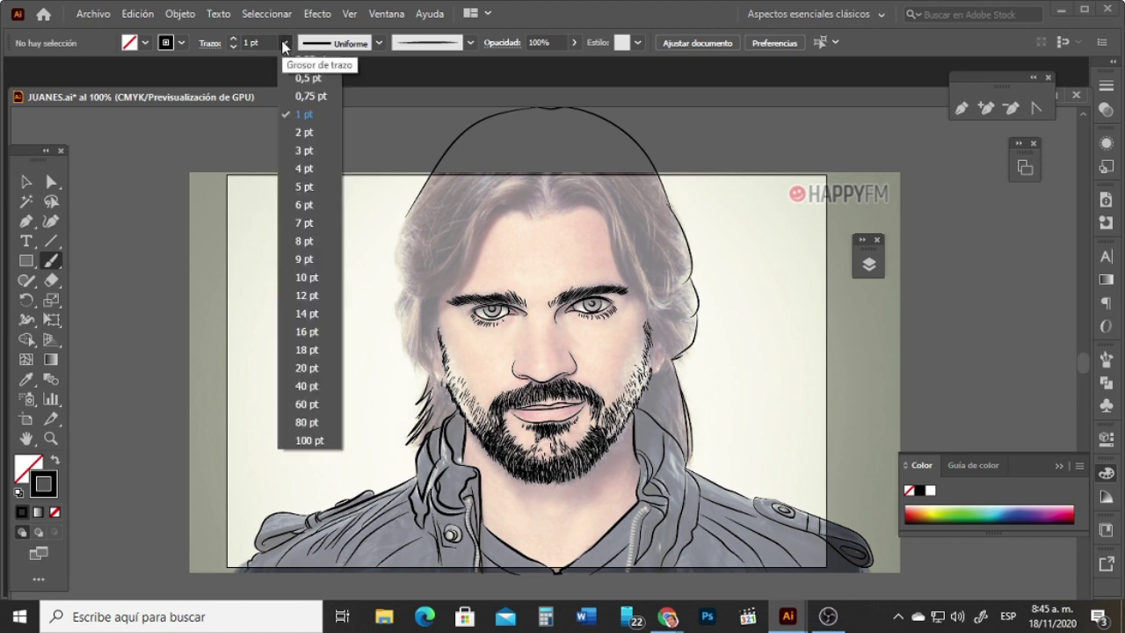
click(310, 96)
drag(425, 297, 417, 360)
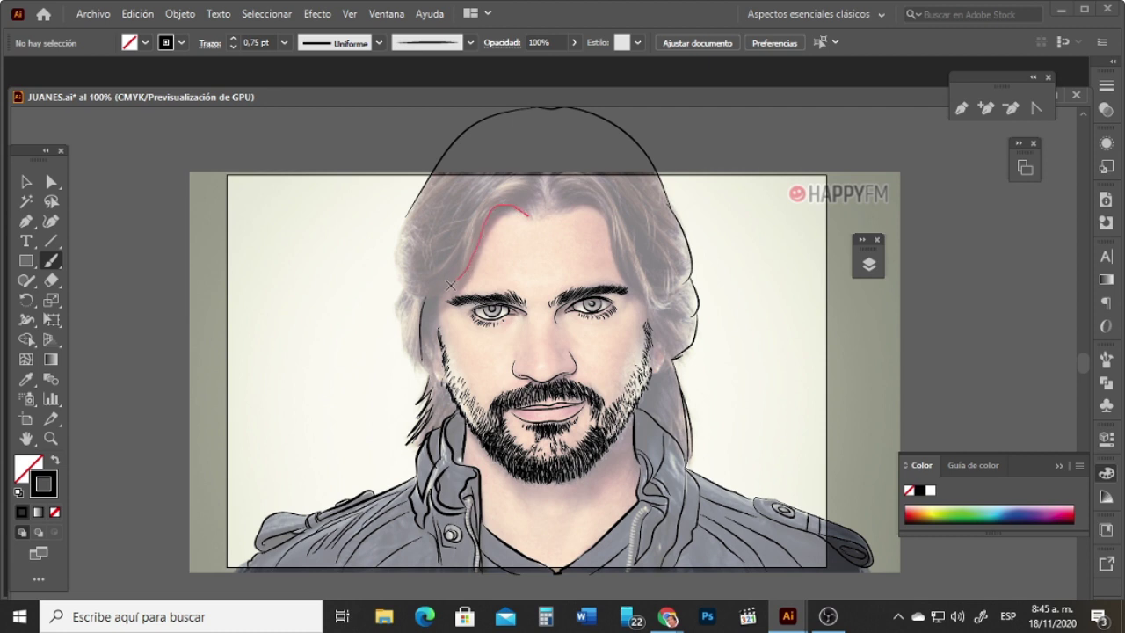
drag(422, 294, 404, 288)
mouse_move(518, 206)
mouse_down()
mouse_move(483, 207)
mouse_move(468, 250)
mouse_move(406, 278)
mouse_up()
mouse_move(546, 193)
mouse_down()
mouse_move(517, 182)
mouse_move(483, 194)
mouse_move(427, 275)
mouse_up()
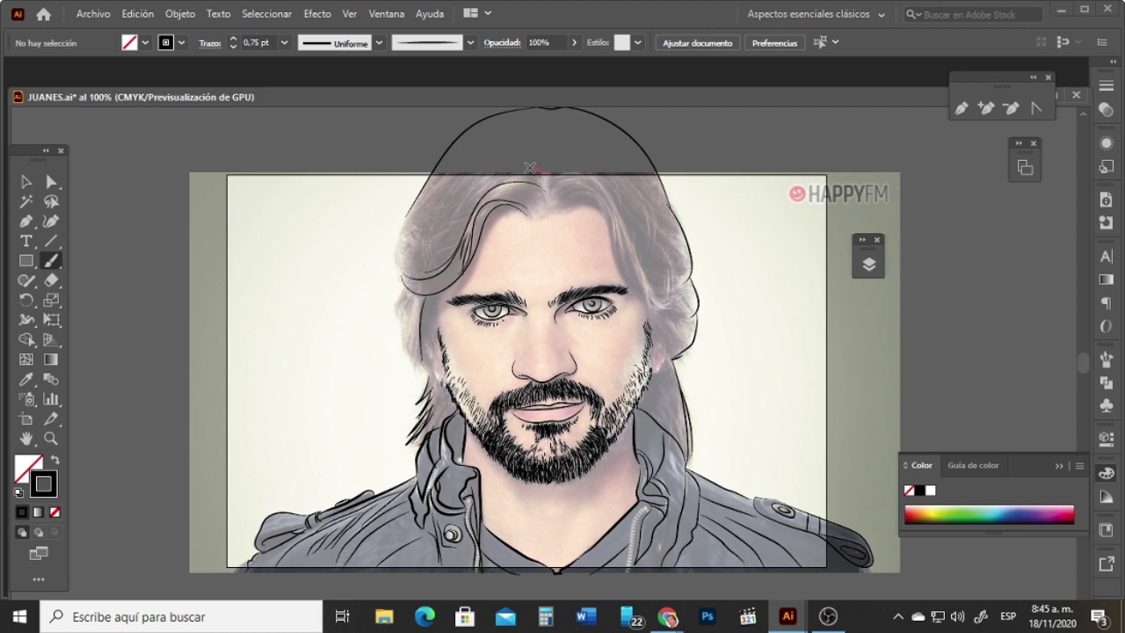
drag(530, 167, 488, 196)
Step: Trace the right hair locks from the parting past the temple to the curled ends with 0.75 pt strokes
mouse_move(543, 166)
mouse_down()
mouse_move(514, 162)
mouse_move(539, 214)
mouse_move(531, 191)
mouse_move(566, 214)
mouse_move(556, 213)
mouse_move(596, 205)
mouse_move(619, 275)
mouse_move(645, 293)
mouse_up()
mouse_move(610, 226)
mouse_down()
mouse_move(641, 285)
mouse_move(632, 279)
mouse_move(664, 309)
mouse_move(685, 301)
mouse_up()
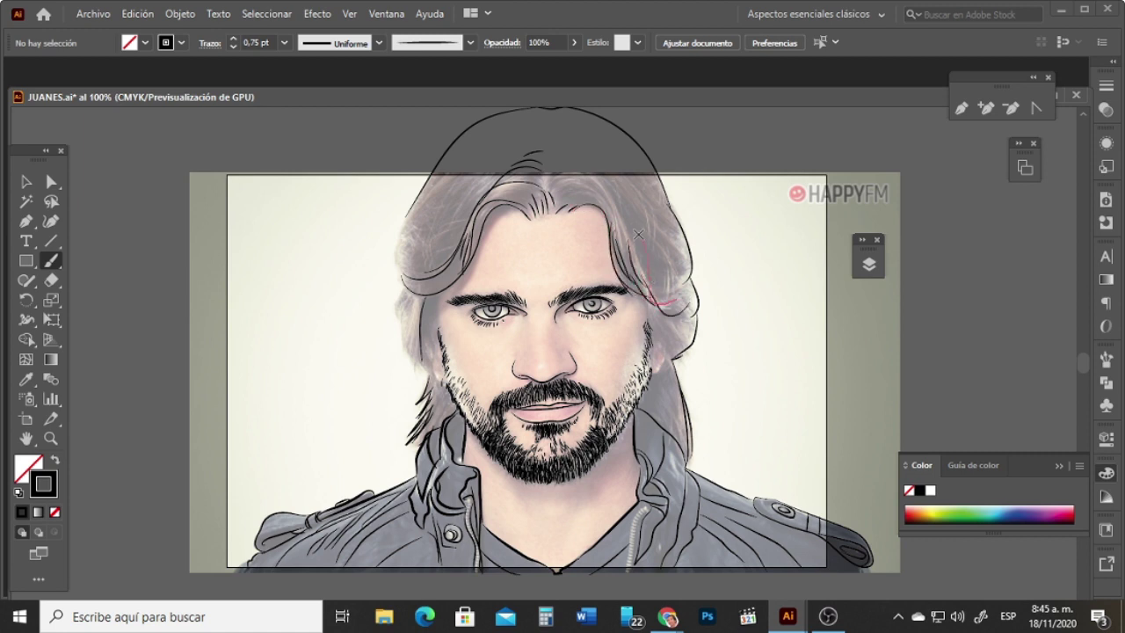
mouse_move(639, 234)
mouse_down()
mouse_move(656, 274)
mouse_move(689, 299)
mouse_move(652, 290)
mouse_move(685, 339)
mouse_up()
mouse_move(642, 290)
mouse_down()
mouse_move(678, 319)
mouse_move(675, 302)
mouse_up()
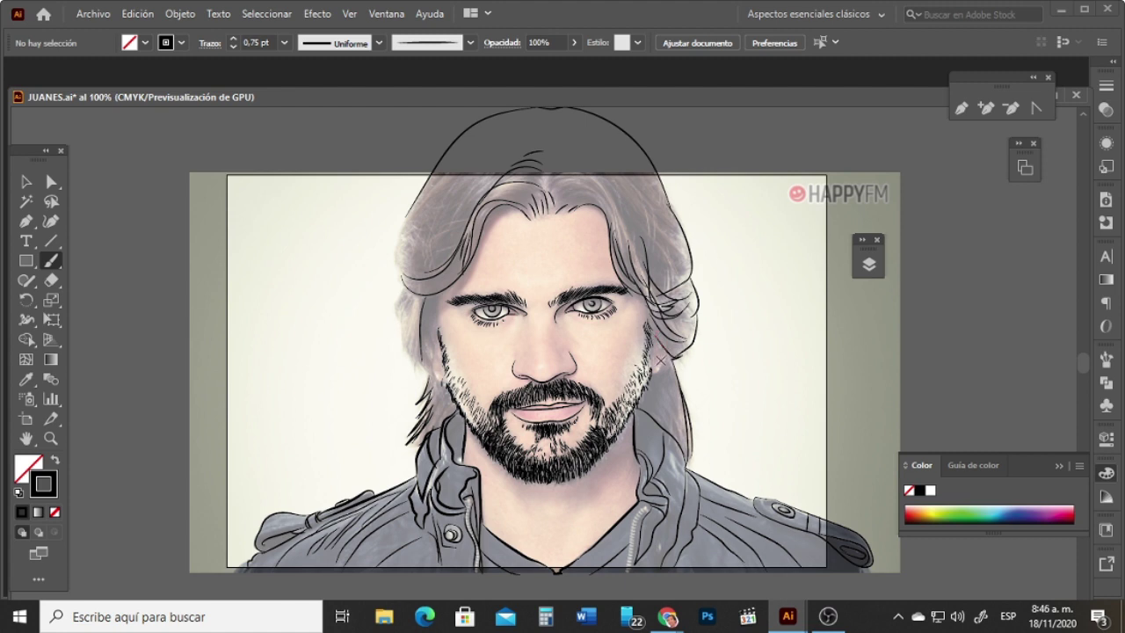
Step: Trace both ears, the short hairs beside them and the left outer edge of the hair with 0.75 pt strokes
drag(663, 359, 649, 380)
mouse_move(436, 330)
mouse_down()
mouse_move(432, 355)
mouse_move(442, 324)
mouse_move(443, 334)
mouse_up()
key(ctrl+z)
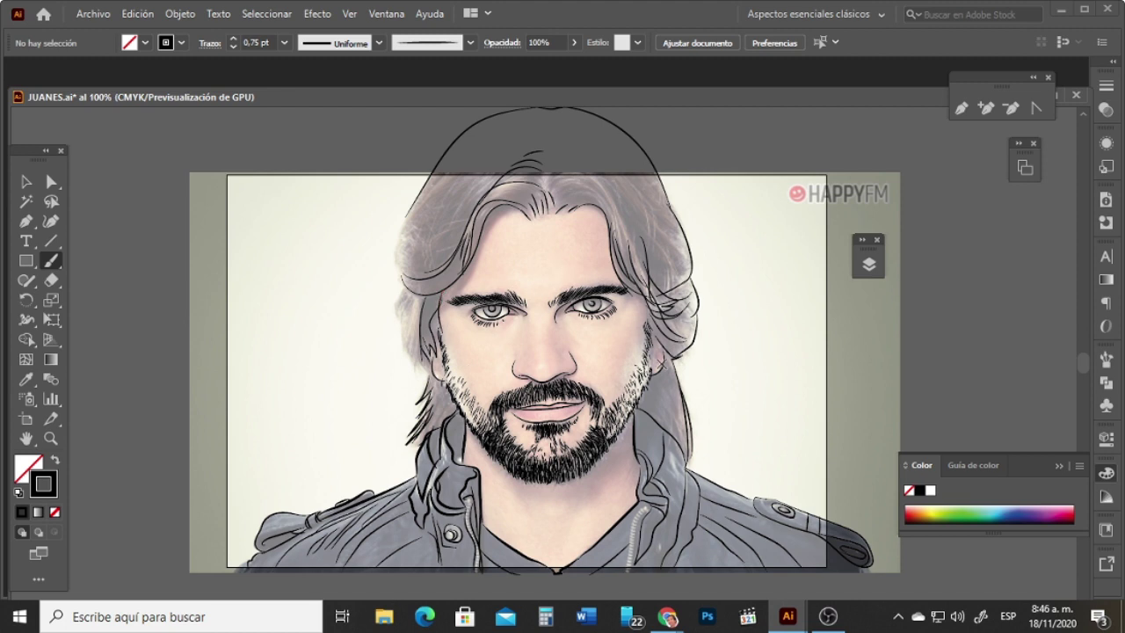
drag(654, 325, 647, 371)
mouse_move(407, 218)
mouse_down()
mouse_move(395, 264)
mouse_move(418, 288)
mouse_move(393, 318)
mouse_move(424, 380)
mouse_up()
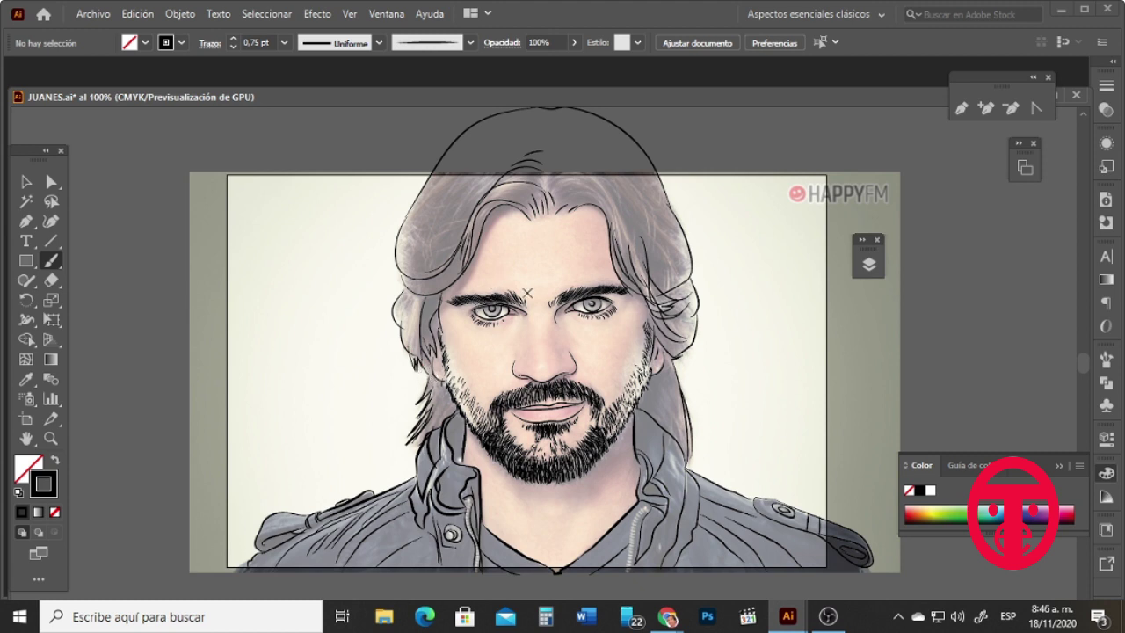
Step: Hide the IMAGEN layer to review the line drawing on its own, and show the photo again
click(1025, 168)
click(1021, 169)
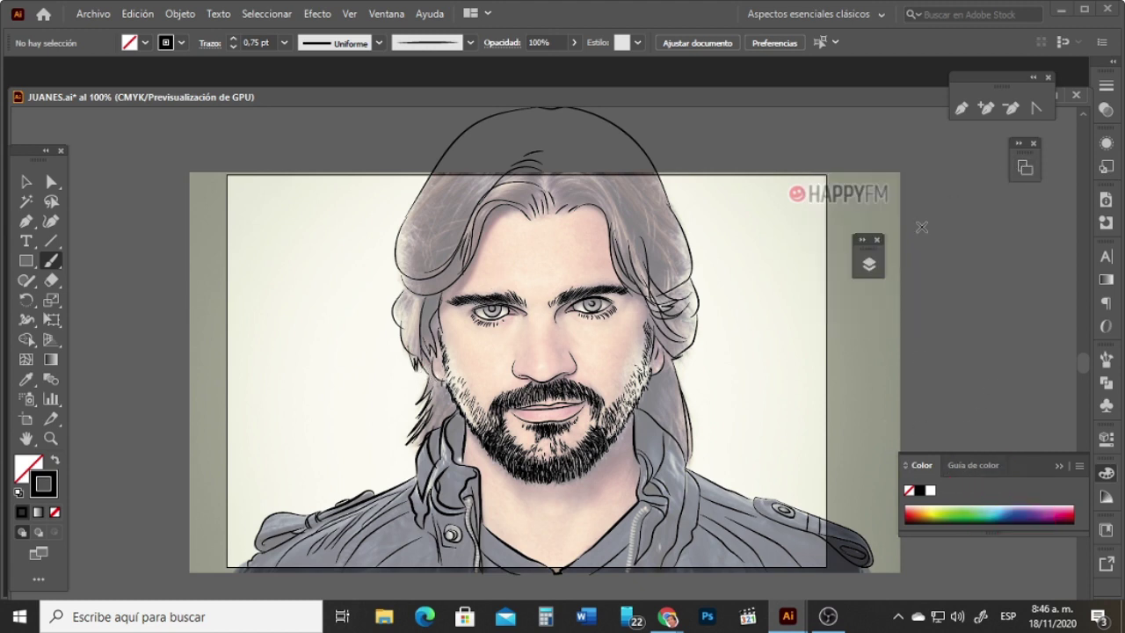
click(868, 265)
drag(752, 152, 947, 201)
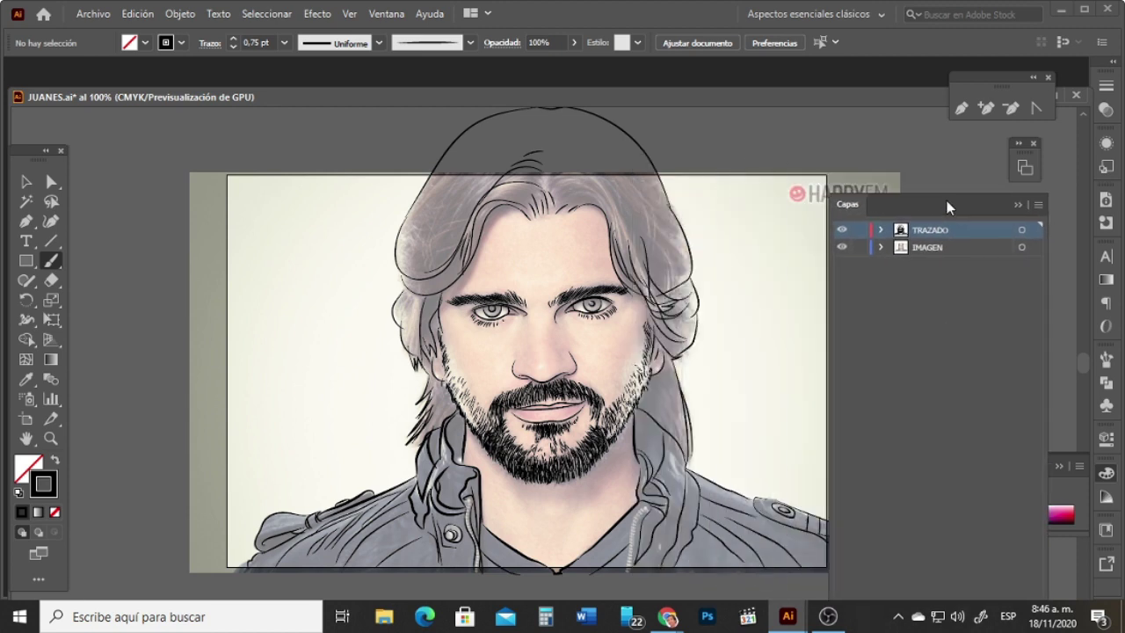
click(844, 248)
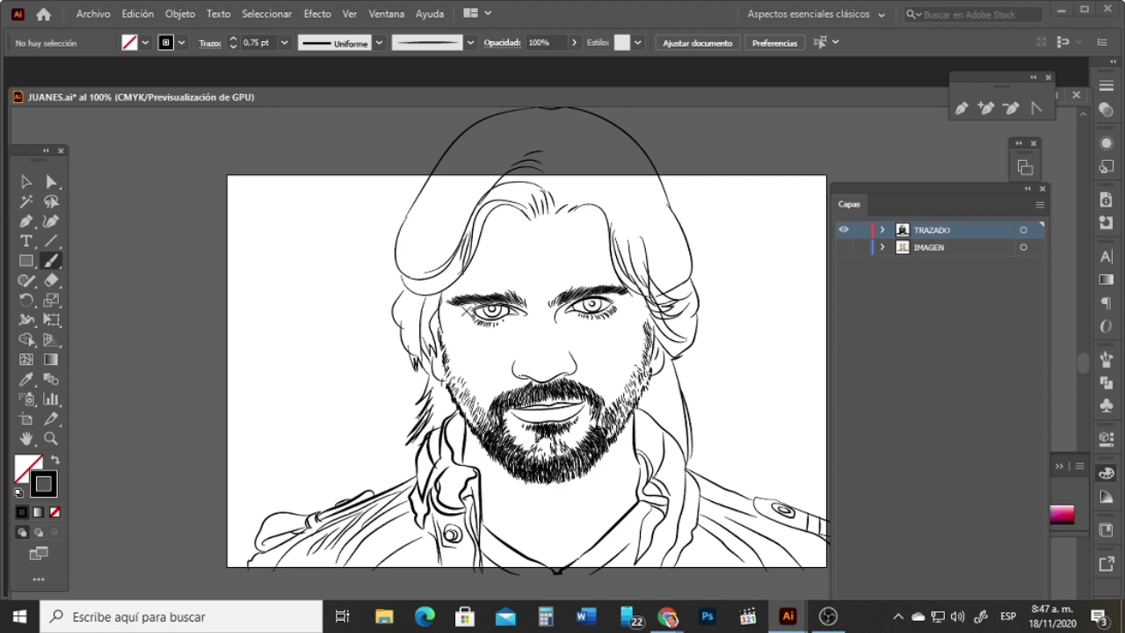
click(844, 247)
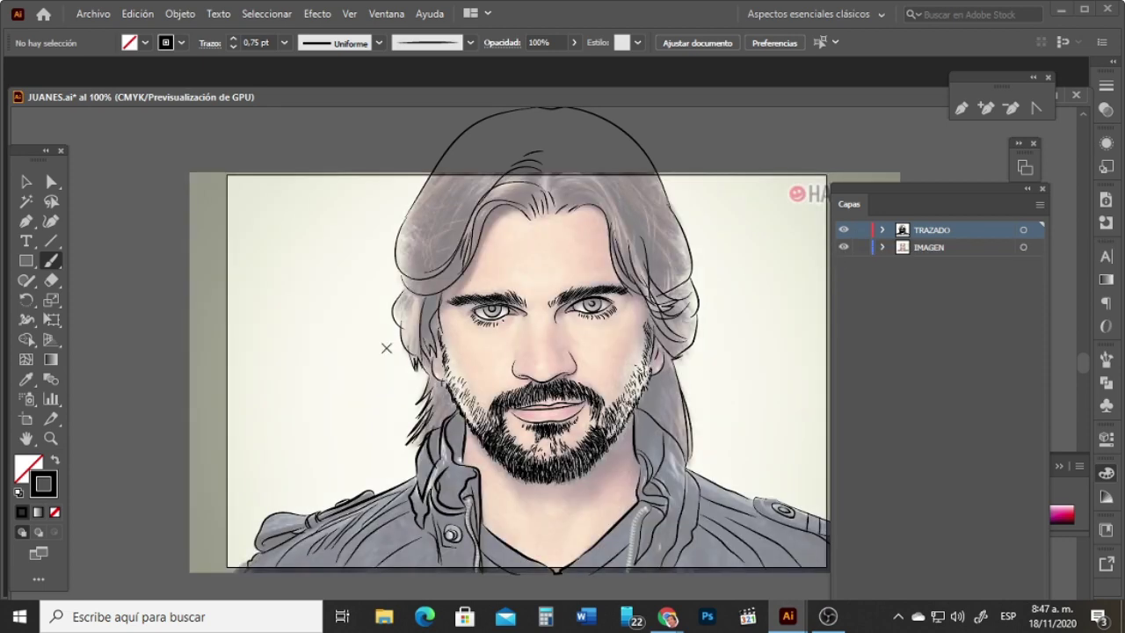
Step: Set the brush stroke to 0.25 pt for fine strands in the left side of the hair
click(50, 438)
click(553, 317)
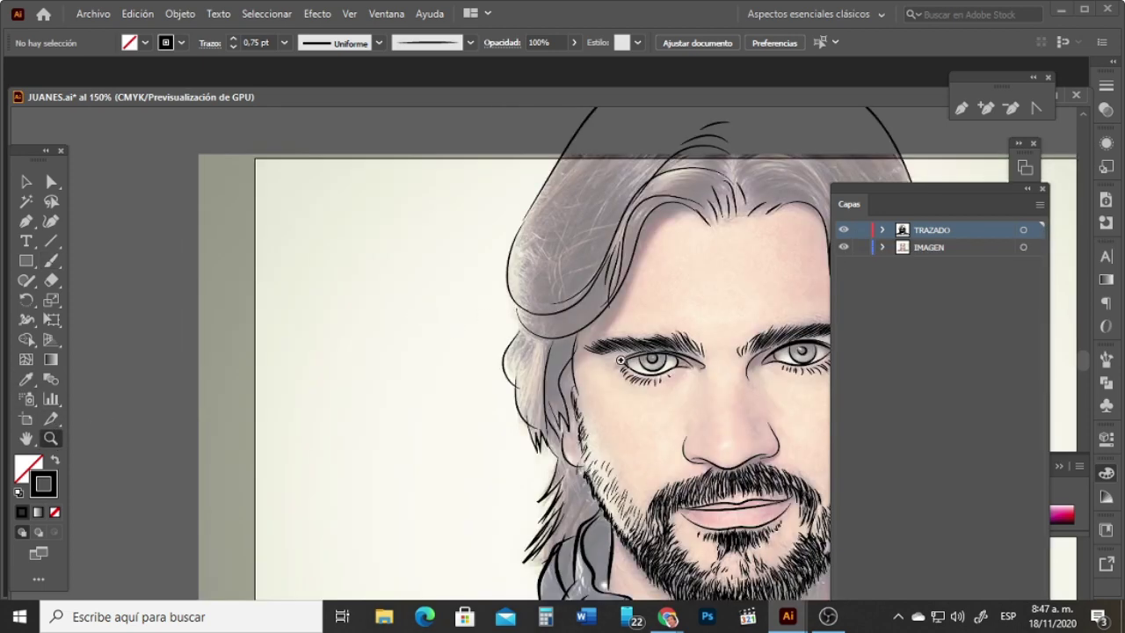
click(607, 353)
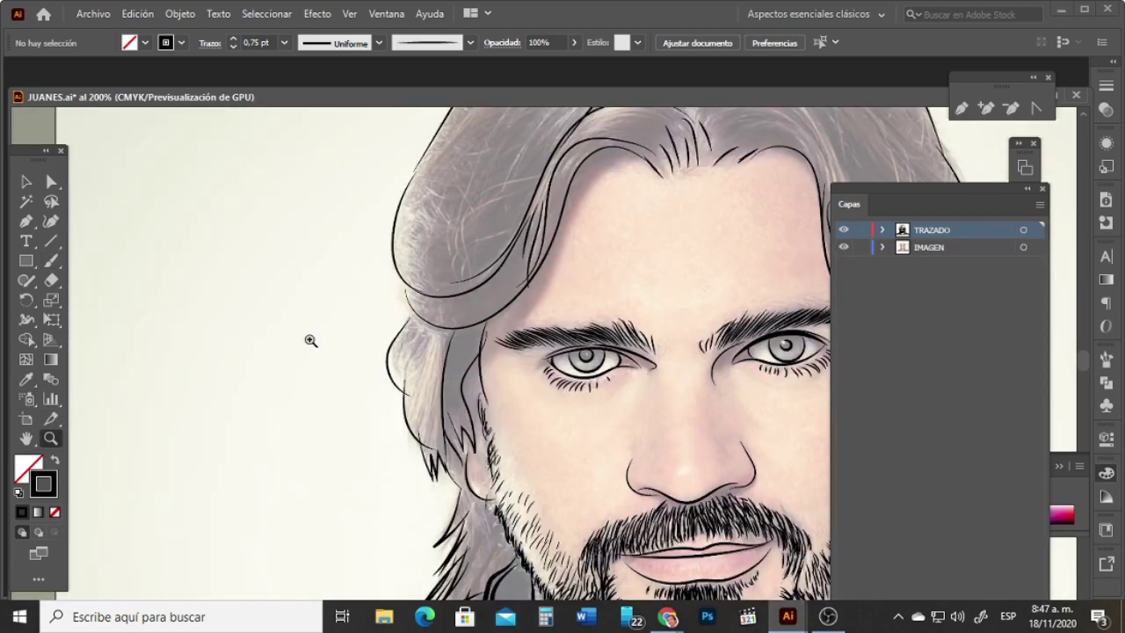
click(55, 262)
click(284, 43)
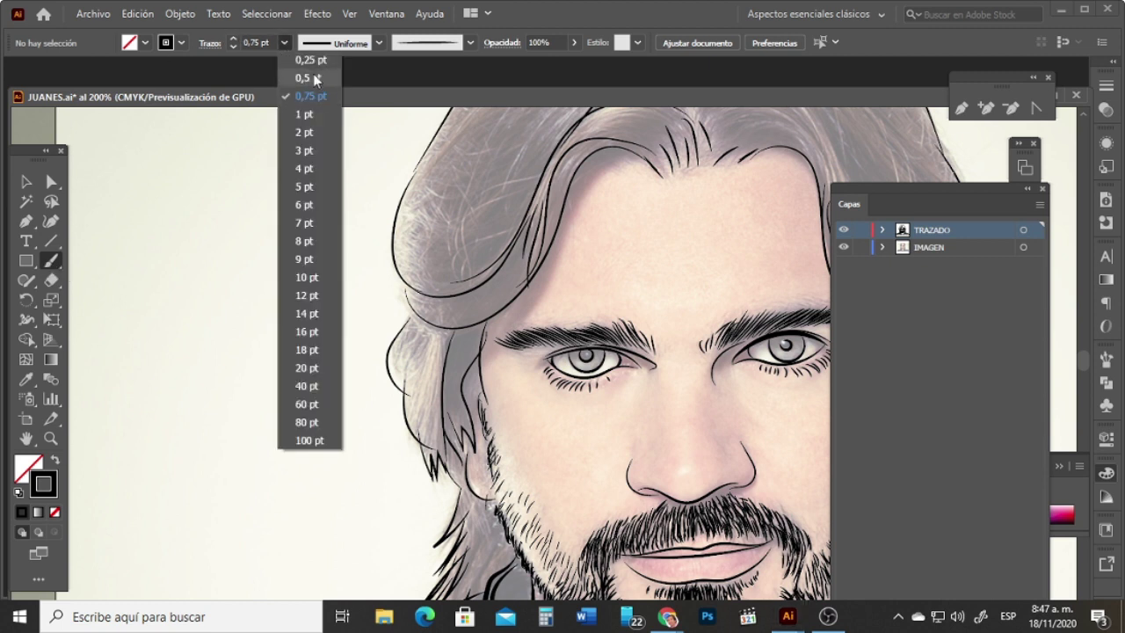
click(322, 78)
click(284, 43)
click(311, 67)
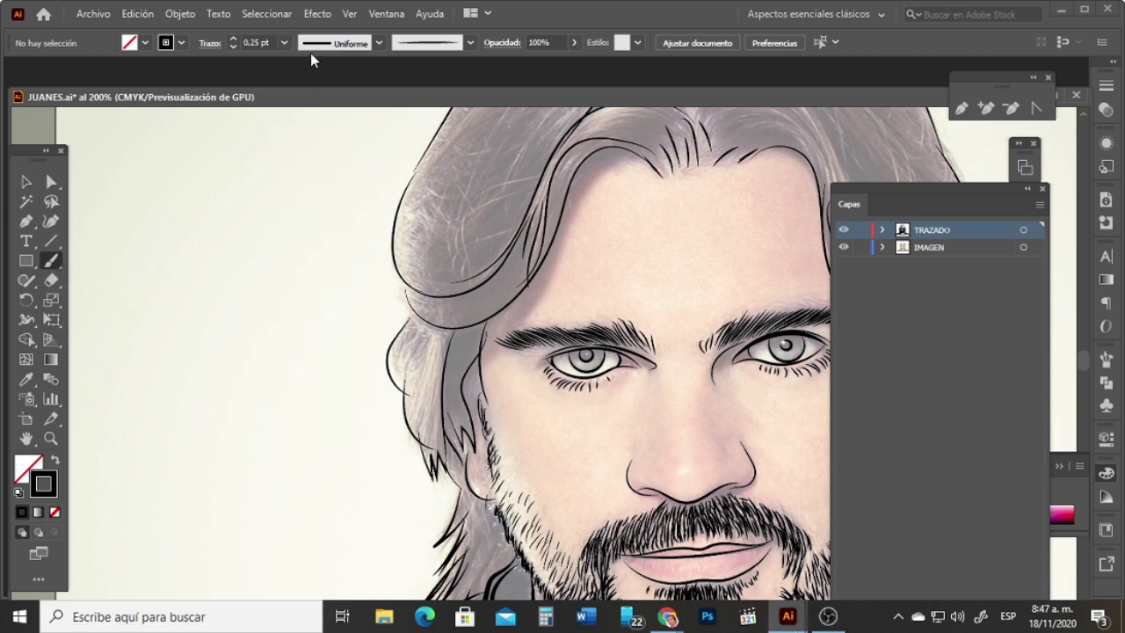
Step: Check the Paintbrush tool options and draw fine 0.25 pt strands inside the large curved lock at the left temple
mouse_move(471, 252)
mouse_down()
mouse_move(464, 268)
mouse_move(461, 247)
mouse_up()
mouse_move(542, 172)
mouse_down()
mouse_move(477, 210)
mouse_move(543, 169)
mouse_up()
drag(473, 206, 471, 211)
key(ctrl+z)
double_click(51, 259)
click(591, 408)
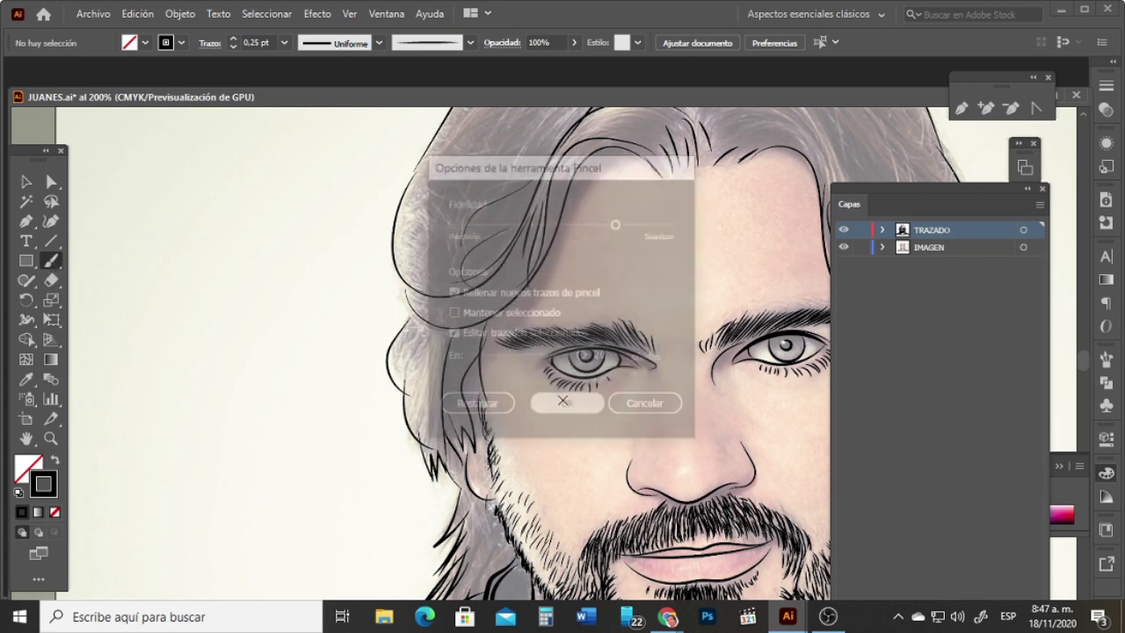
drag(481, 202, 467, 259)
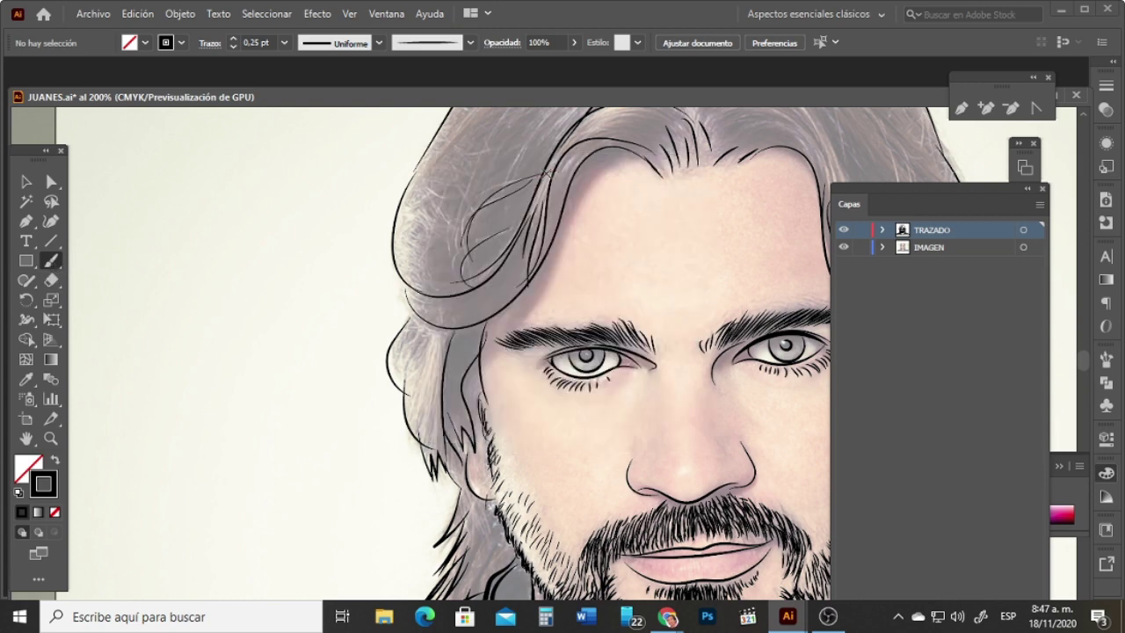
Step: Fill the lock over the left ear and the lower bend of the left curl with fine 0.25 pt strands
drag(427, 343, 432, 427)
key(ctrl+z)
drag(426, 356, 404, 432)
mouse_move(427, 369)
mouse_down()
mouse_move(418, 433)
mouse_move(438, 444)
mouse_up()
mouse_move(410, 338)
mouse_down()
mouse_move(395, 363)
mouse_move(416, 362)
mouse_up()
mouse_move(417, 329)
mouse_down()
mouse_move(406, 347)
mouse_move(437, 444)
mouse_up()
drag(486, 238, 504, 268)
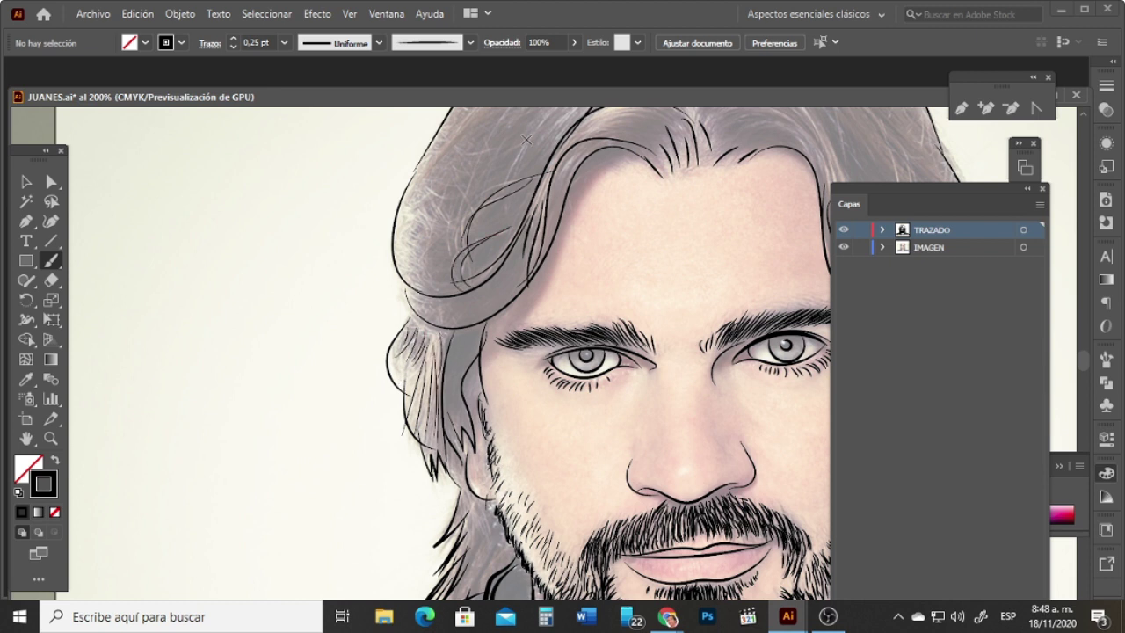
drag(465, 219, 461, 274)
mouse_move(527, 202)
mouse_down()
mouse_move(445, 324)
mouse_move(411, 299)
mouse_move(456, 291)
mouse_move(441, 288)
mouse_up()
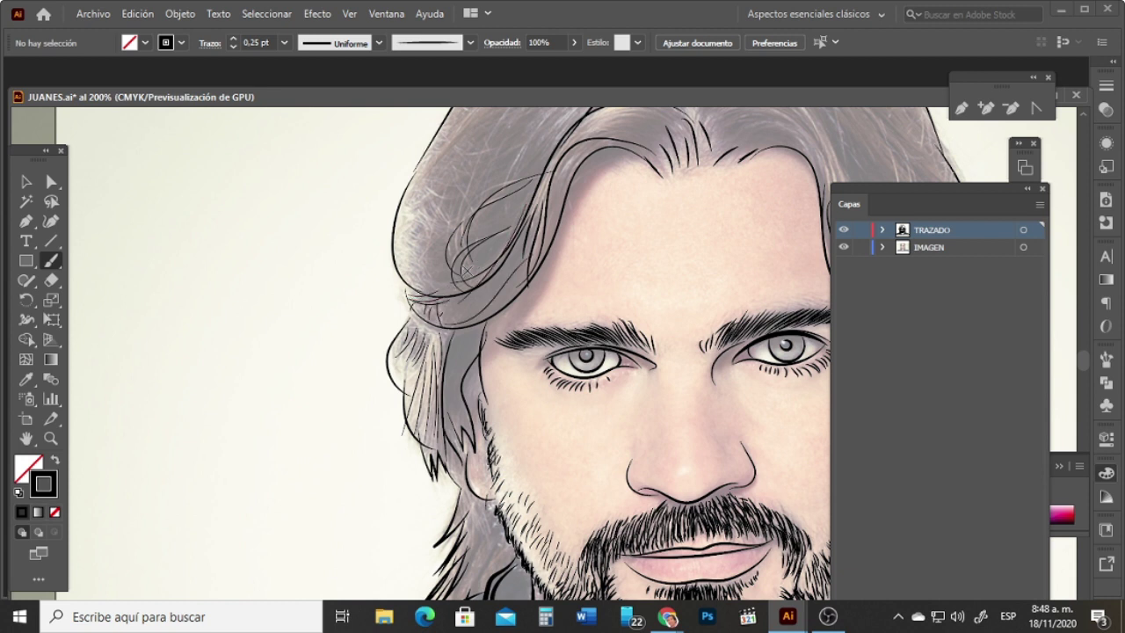
drag(447, 451, 463, 482)
Step: Draw 0.25 pt strands along the forehead hairline beside the parting and collapse the layer list
scroll(545, 428, up, 5)
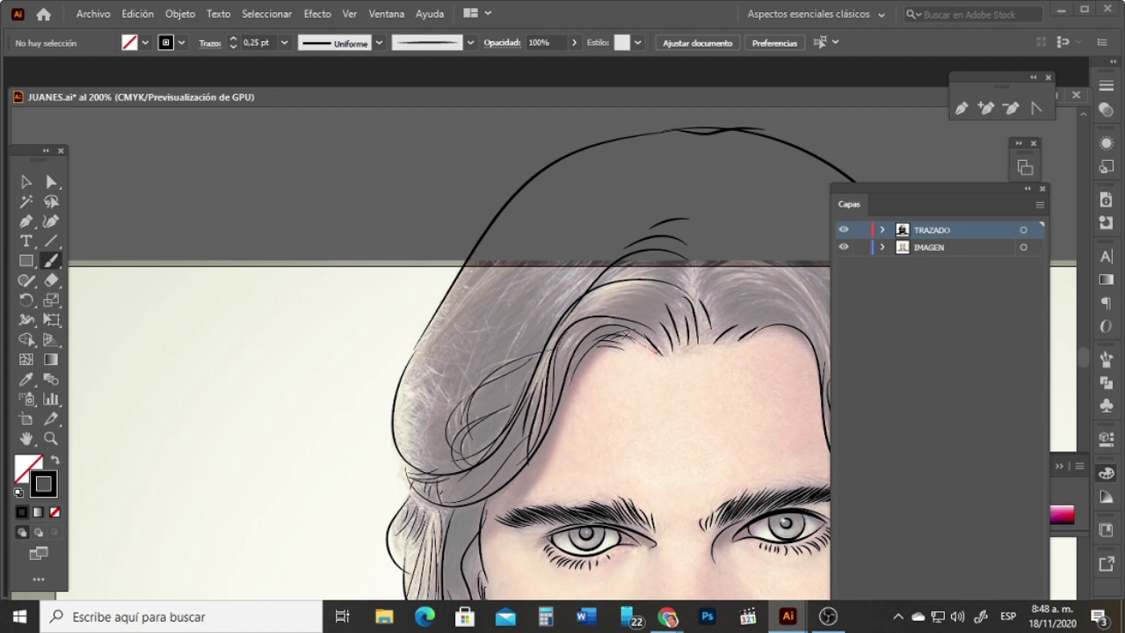
mouse_move(666, 351)
mouse_down()
mouse_move(714, 301)
mouse_move(731, 321)
mouse_move(821, 319)
mouse_move(815, 334)
mouse_up()
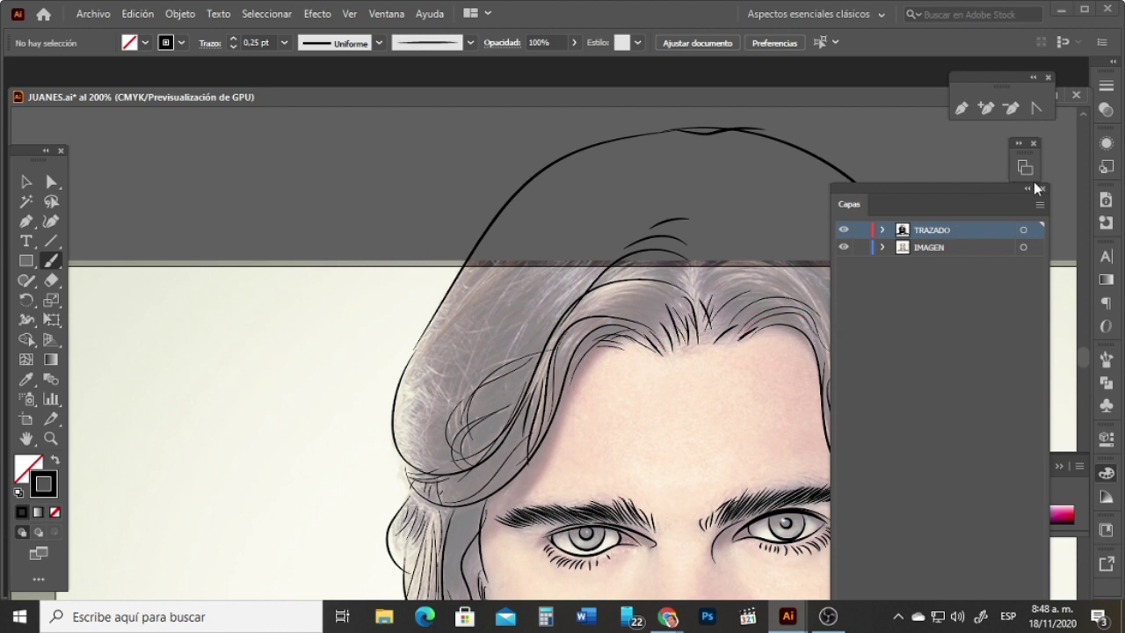
mouse_move(711, 301)
mouse_down()
mouse_move(790, 297)
mouse_move(785, 275)
mouse_up()
click(1027, 188)
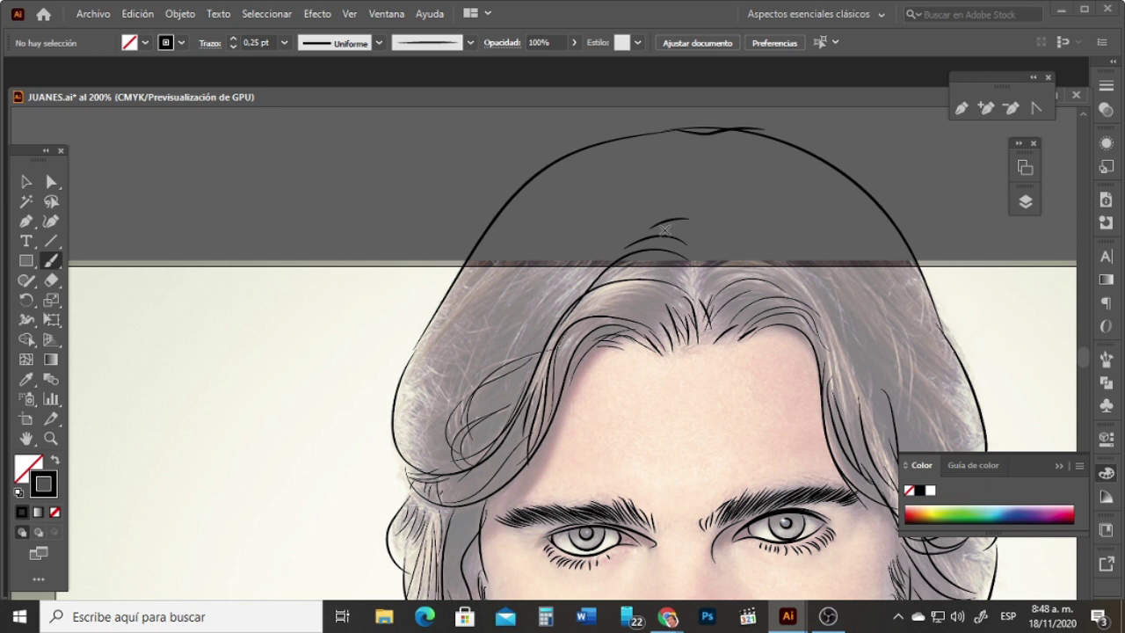
Step: Draw long 0.25 pt strands sweeping from the parting down the left side of the hair to the curl
mouse_move(529, 376)
mouse_down()
mouse_move(611, 248)
mouse_move(525, 368)
mouse_up()
mouse_move(654, 228)
mouse_down()
mouse_move(483, 412)
mouse_move(606, 231)
mouse_move(466, 412)
mouse_up()
mouse_move(679, 206)
mouse_down()
mouse_move(606, 220)
mouse_move(479, 405)
mouse_up()
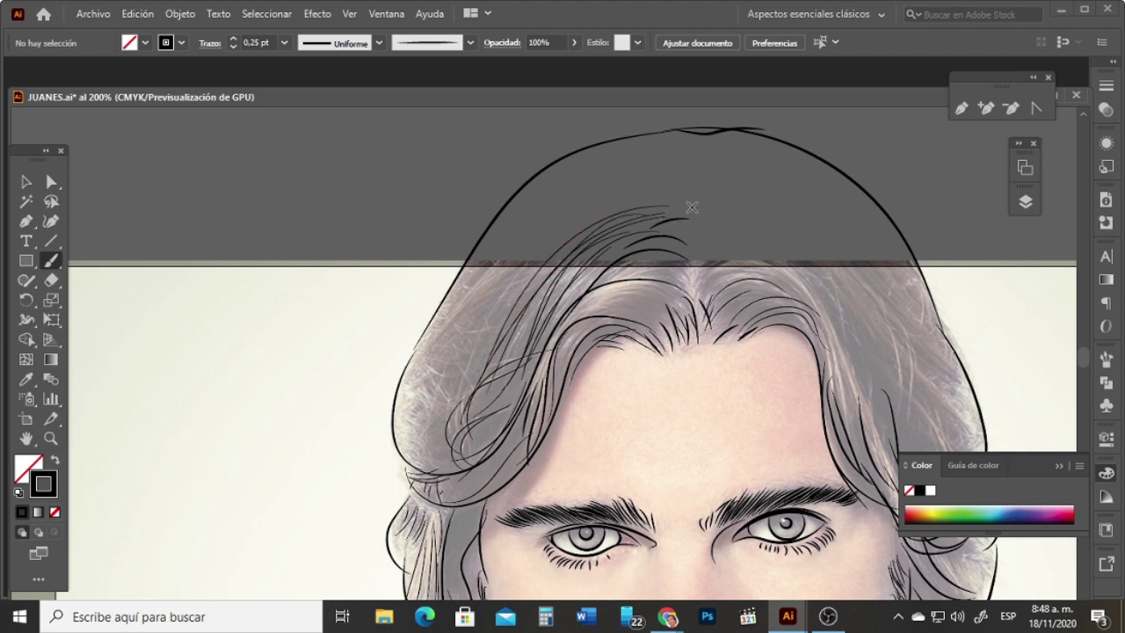
drag(683, 201, 466, 387)
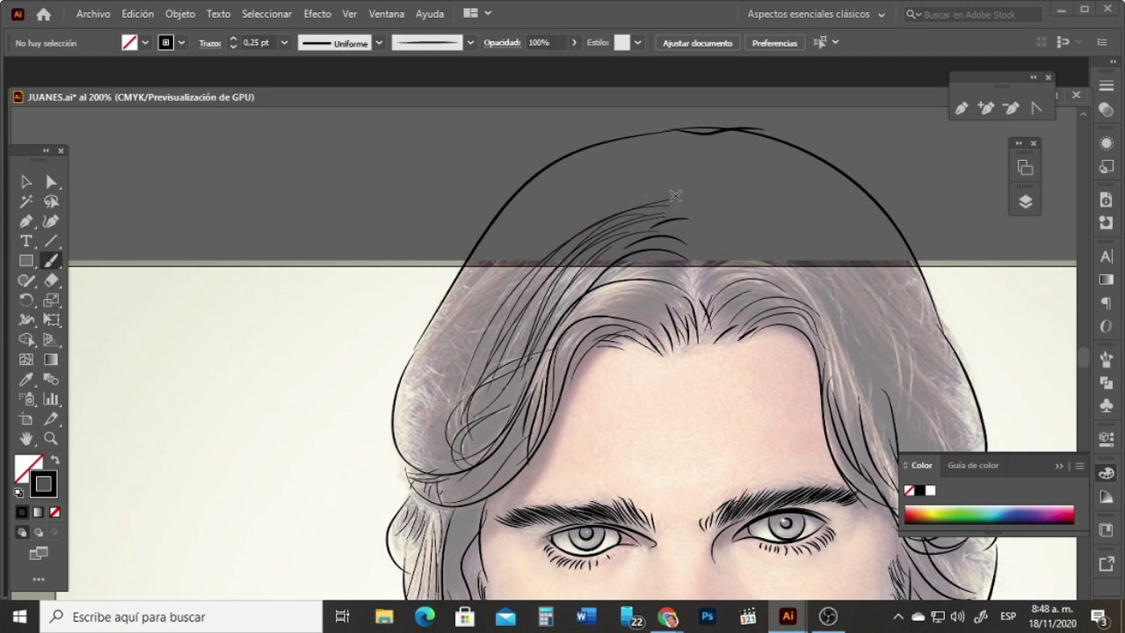
mouse_move(688, 211)
mouse_down()
mouse_move(534, 259)
mouse_move(434, 418)
mouse_up()
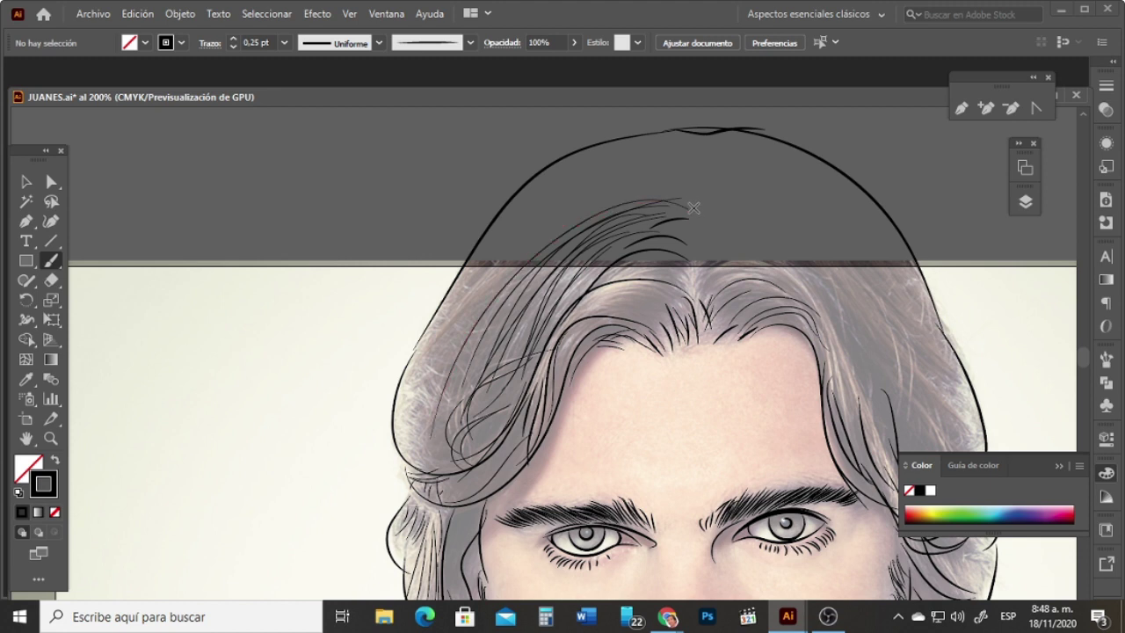
mouse_move(693, 209)
mouse_down()
mouse_move(495, 283)
mouse_move(414, 411)
mouse_up()
mouse_move(606, 205)
mouse_down()
mouse_move(414, 370)
mouse_move(407, 414)
mouse_up()
Step: Fill the left half of the crown with 0.25 pt strands following the curve of the outer hair outline
mouse_move(682, 193)
mouse_down()
mouse_move(578, 205)
mouse_move(445, 327)
mouse_move(590, 191)
mouse_move(468, 294)
mouse_up()
drag(526, 260, 435, 336)
mouse_move(545, 209)
mouse_down()
mouse_move(451, 300)
mouse_move(525, 208)
mouse_move(489, 230)
mouse_up()
drag(581, 162, 496, 220)
mouse_move(681, 165)
mouse_down()
mouse_move(646, 165)
mouse_move(522, 222)
mouse_up()
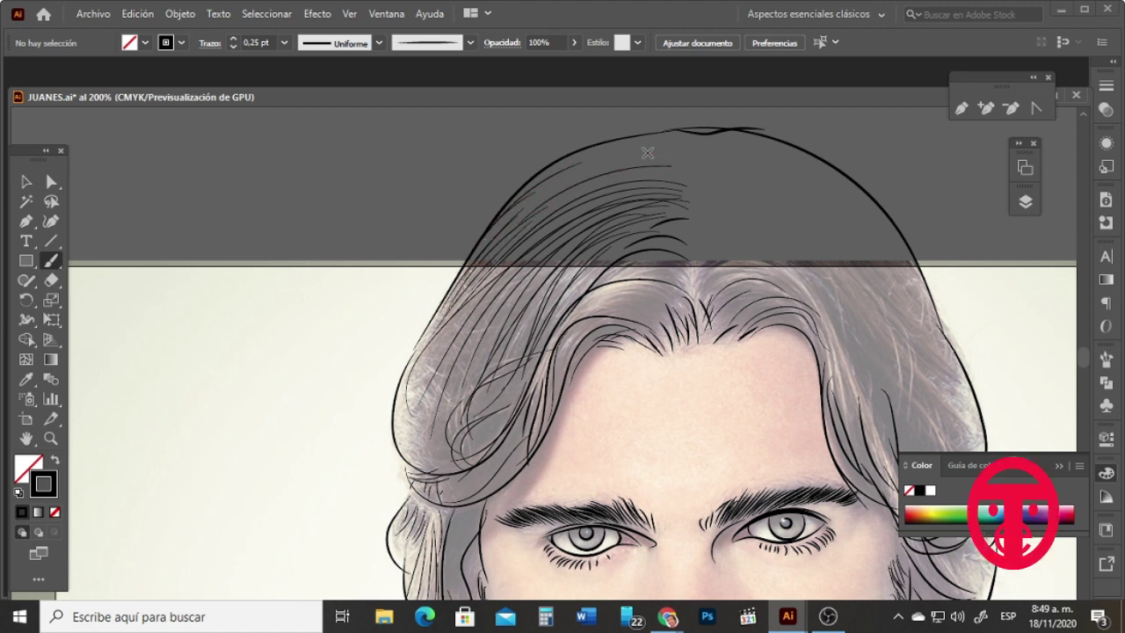
mouse_move(652, 153)
mouse_down()
mouse_move(507, 233)
mouse_move(533, 189)
mouse_up()
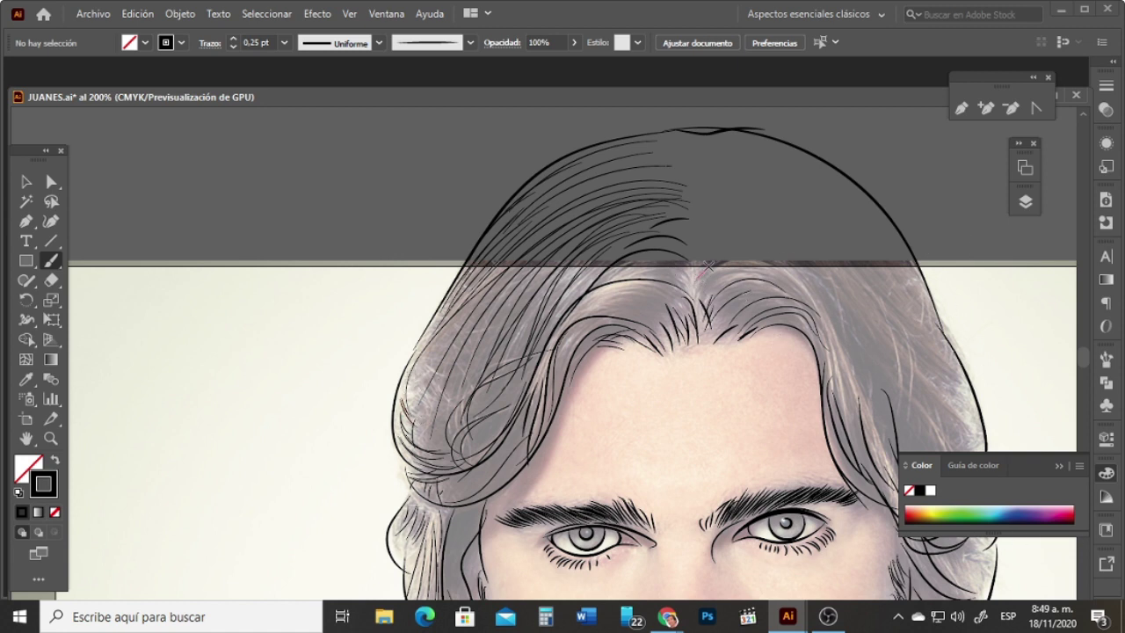
Step: Collapse the color controls and draw long 0.25 pt strands from the parting down to the right curl
drag(709, 265, 768, 269)
click(1057, 465)
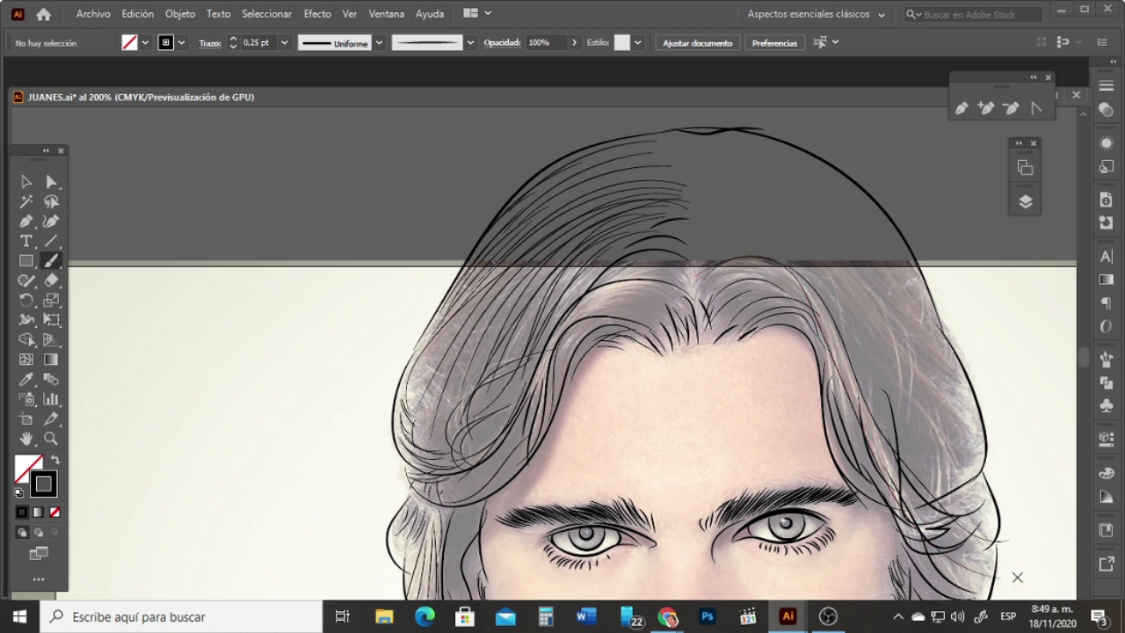
mouse_move(704, 266)
mouse_down()
mouse_move(791, 265)
mouse_move(924, 462)
mouse_move(916, 522)
mouse_up()
mouse_move(707, 268)
mouse_down()
mouse_move(812, 266)
mouse_move(902, 379)
mouse_move(957, 463)
mouse_up()
mouse_move(937, 511)
mouse_down()
mouse_move(925, 442)
mouse_move(938, 450)
mouse_up()
drag(933, 493, 924, 451)
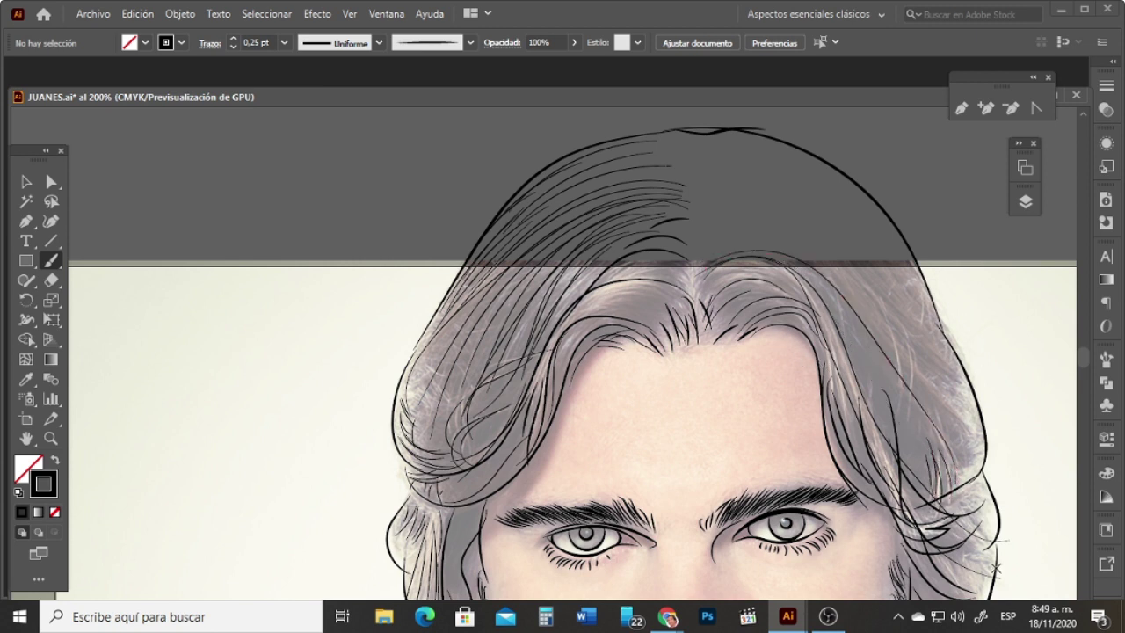
Step: Add short 0.25 pt strands to the curled ends on the right and finer ones in the lock above them
drag(996, 569, 952, 552)
drag(996, 504, 970, 487)
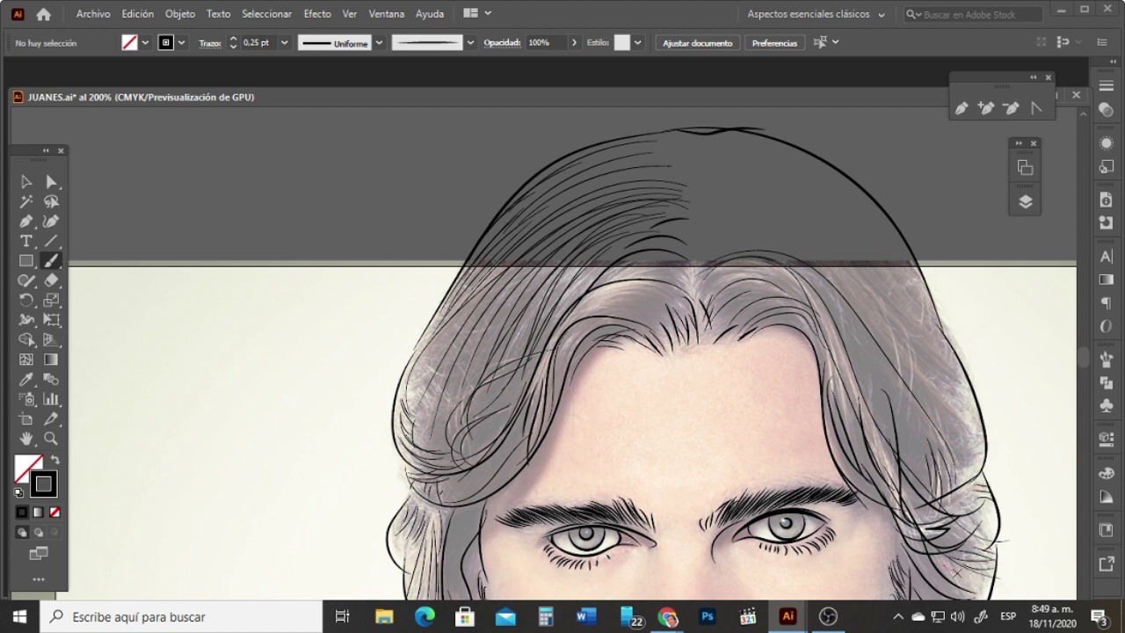
drag(949, 569, 985, 592)
drag(926, 570, 975, 600)
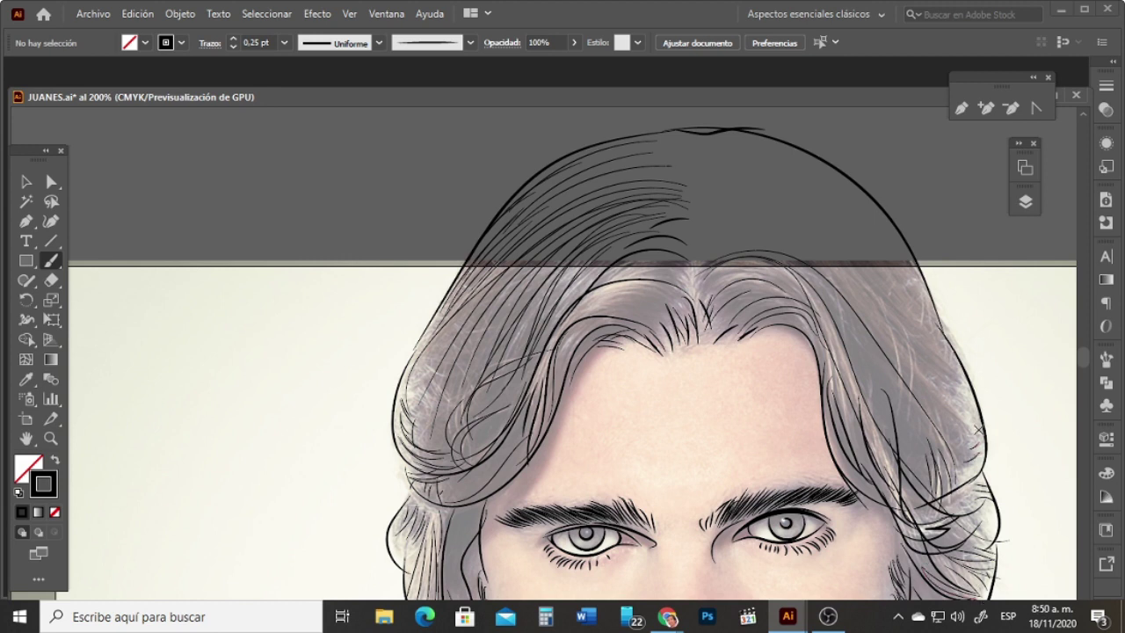
drag(895, 334, 907, 404)
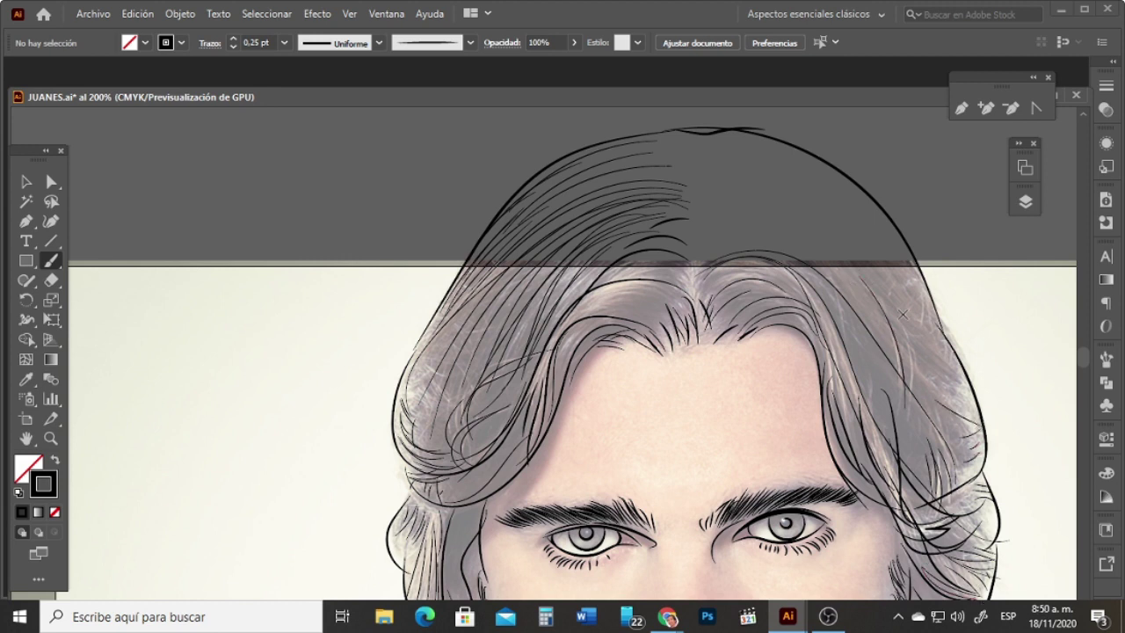
drag(902, 314, 912, 411)
Step: Draw stacked 0.25 pt strands arching from the parting over to the right outer edge of the hair
drag(695, 263, 763, 241)
drag(936, 372, 956, 357)
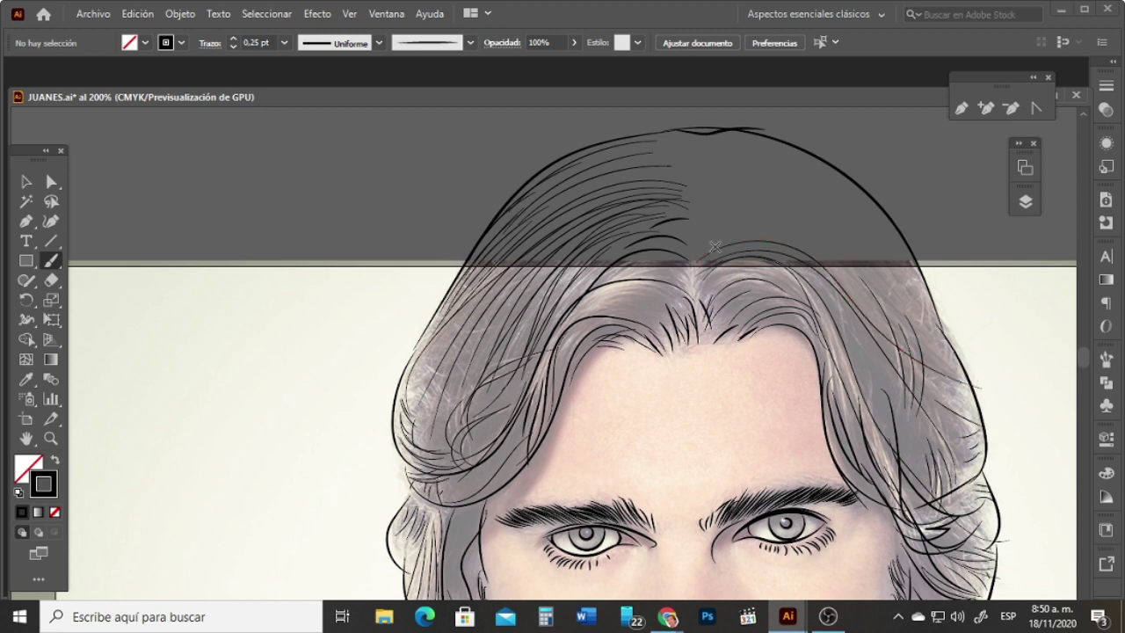
mouse_move(703, 250)
mouse_down()
mouse_move(748, 233)
mouse_move(854, 275)
mouse_move(971, 415)
mouse_up()
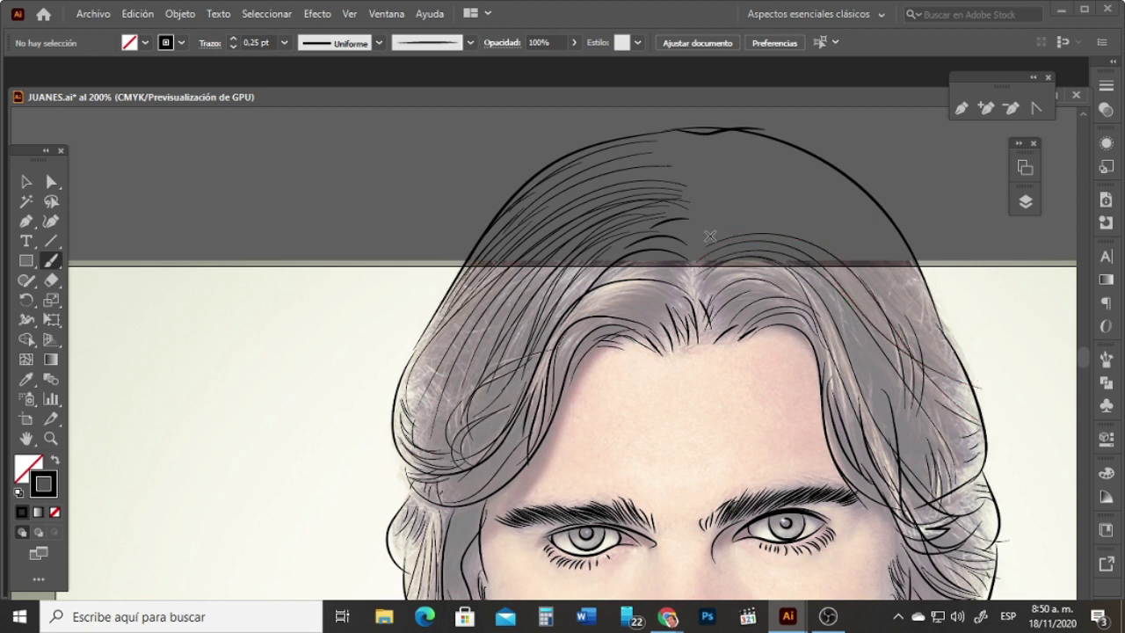
mouse_move(710, 235)
mouse_down()
mouse_move(773, 220)
mouse_move(842, 253)
mouse_move(975, 389)
mouse_up()
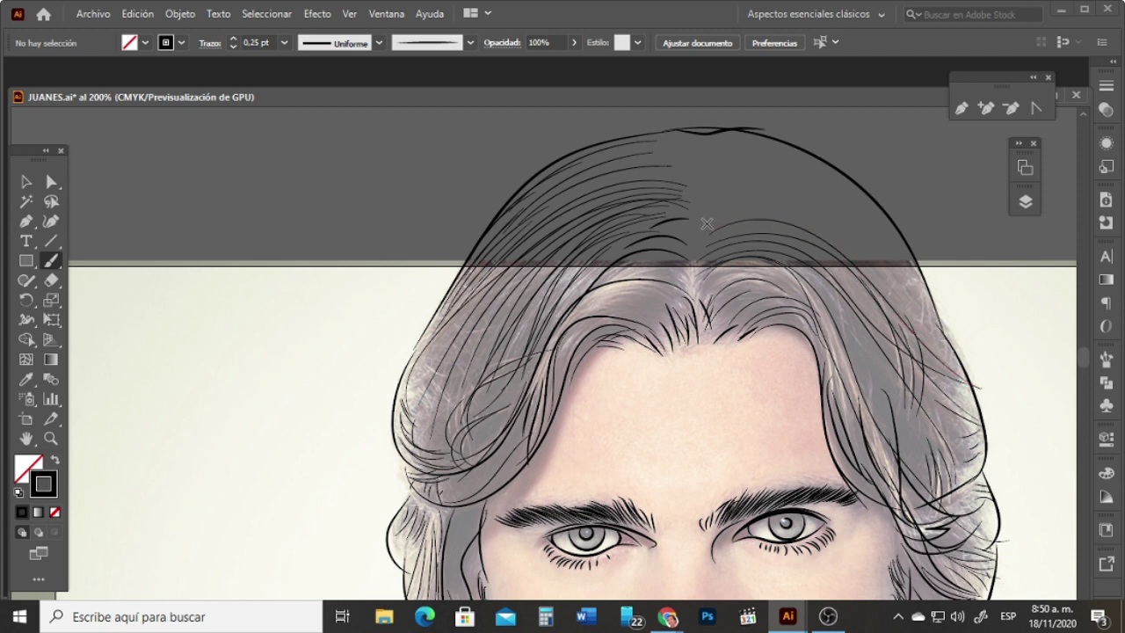
mouse_move(707, 224)
mouse_down()
mouse_move(782, 219)
mouse_move(854, 264)
mouse_move(945, 353)
mouse_up()
Step: Fill the gaps near the right outer edge and inside the right locks with short 0.25 pt strands
mouse_move(878, 264)
mouse_down()
mouse_move(914, 306)
mouse_move(920, 278)
mouse_up()
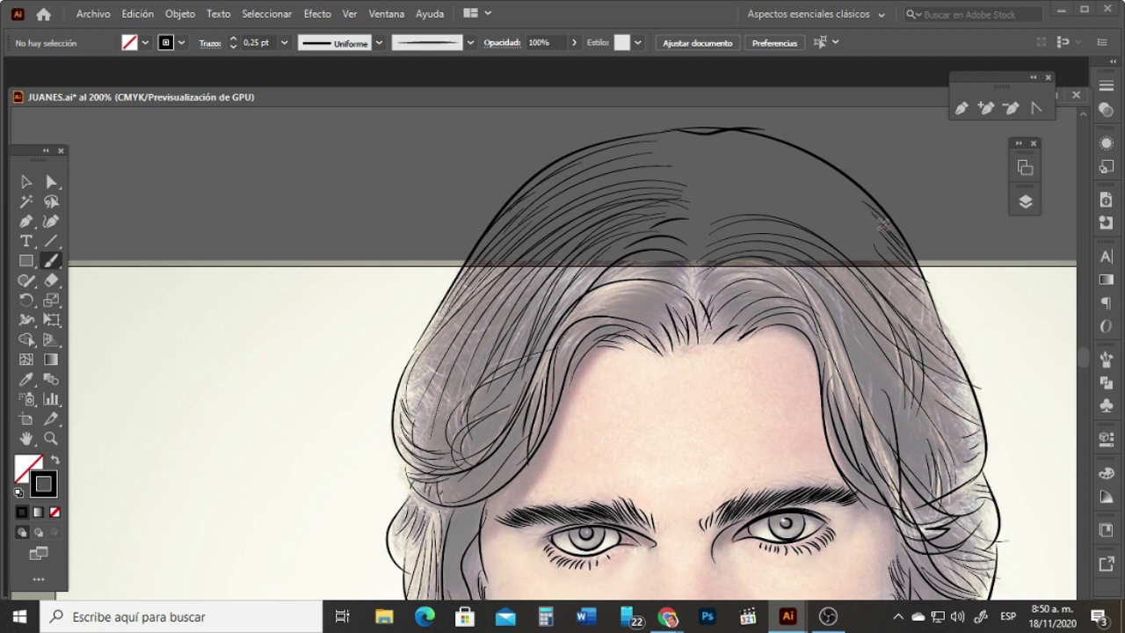
drag(895, 293, 945, 343)
drag(971, 454, 973, 457)
mouse_move(942, 424)
mouse_down()
mouse_move(966, 455)
mouse_move(956, 450)
mouse_up()
mouse_move(955, 405)
mouse_down()
mouse_move(979, 454)
mouse_move(861, 361)
mouse_up()
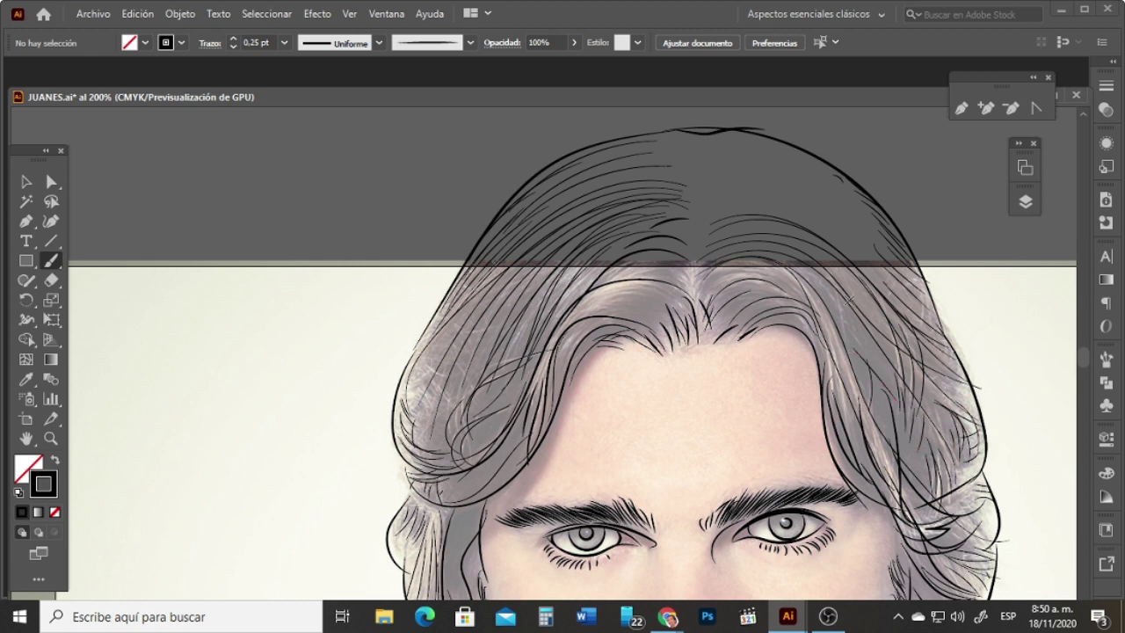
drag(820, 288, 872, 343)
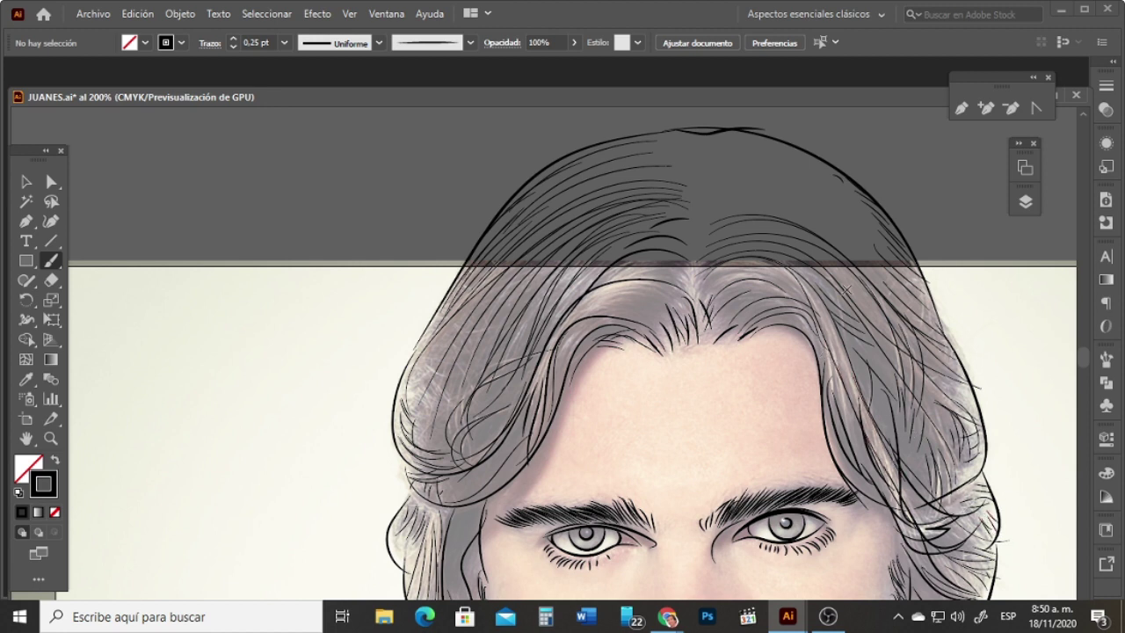
Step: Fill the right half of the crown with 0.25 pt strands running outward from the parting
drag(720, 200, 866, 254)
mouse_move(727, 176)
mouse_down()
mouse_move(865, 220)
mouse_move(753, 162)
mouse_move(866, 213)
mouse_up()
mouse_move(736, 145)
mouse_down()
mouse_move(849, 190)
mouse_move(816, 159)
mouse_up()
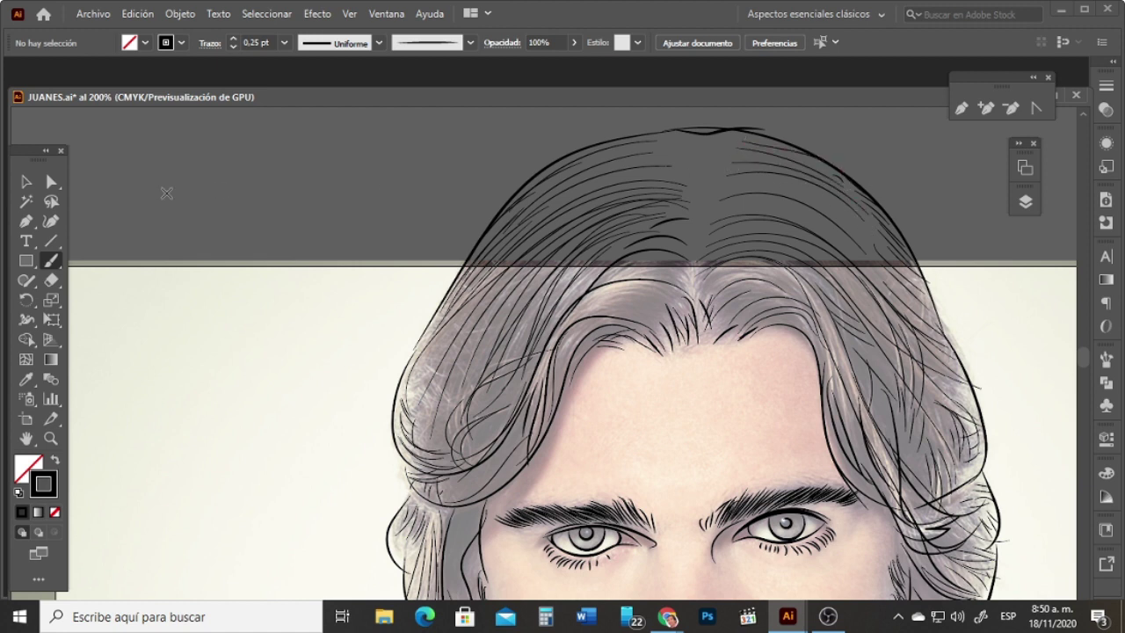
Step: Adjust the end anchor points of the short outline stroke at the top of the head to fit the hair outline
click(51, 182)
click(754, 133)
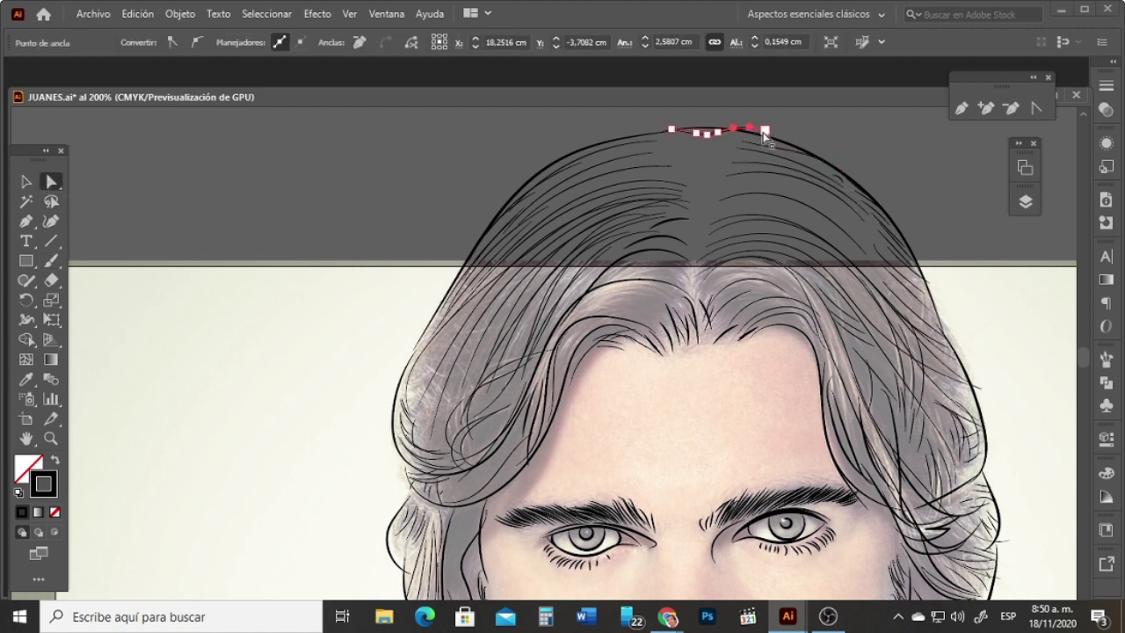
mouse_move(771, 141)
mouse_down()
mouse_move(738, 129)
mouse_move(751, 133)
mouse_up()
click(749, 138)
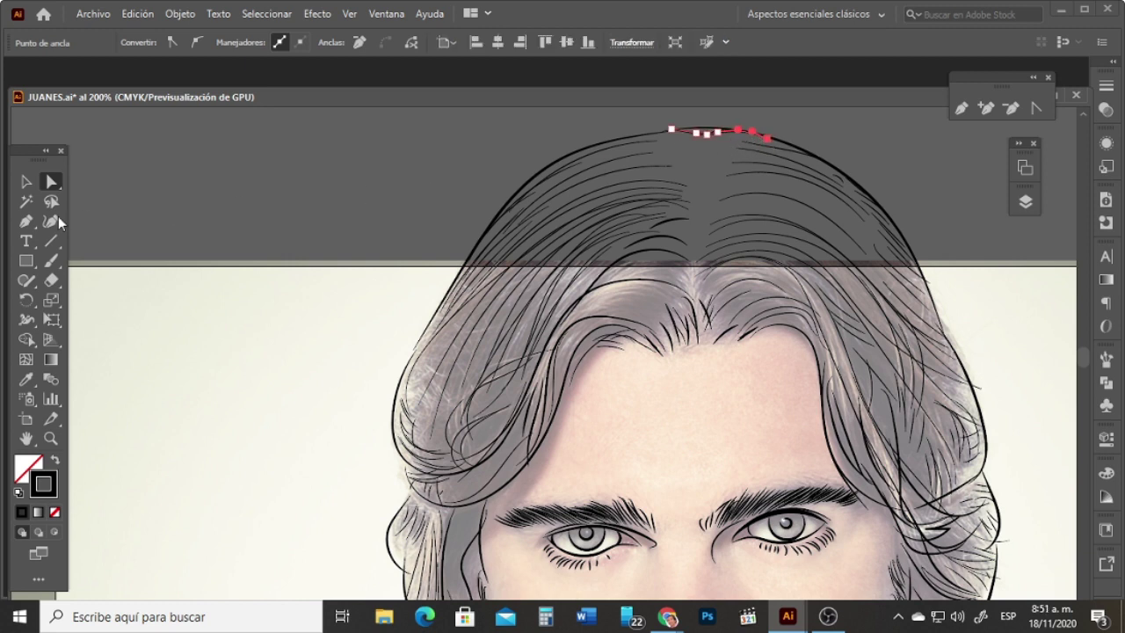
click(27, 182)
click(53, 261)
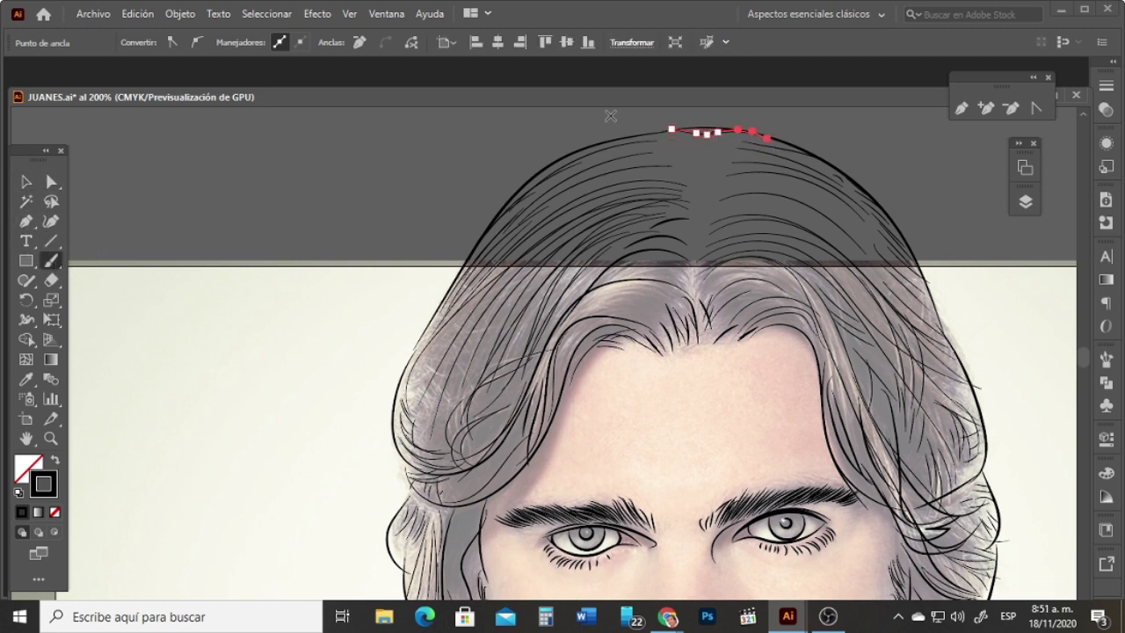
ctrl+click(650, 144)
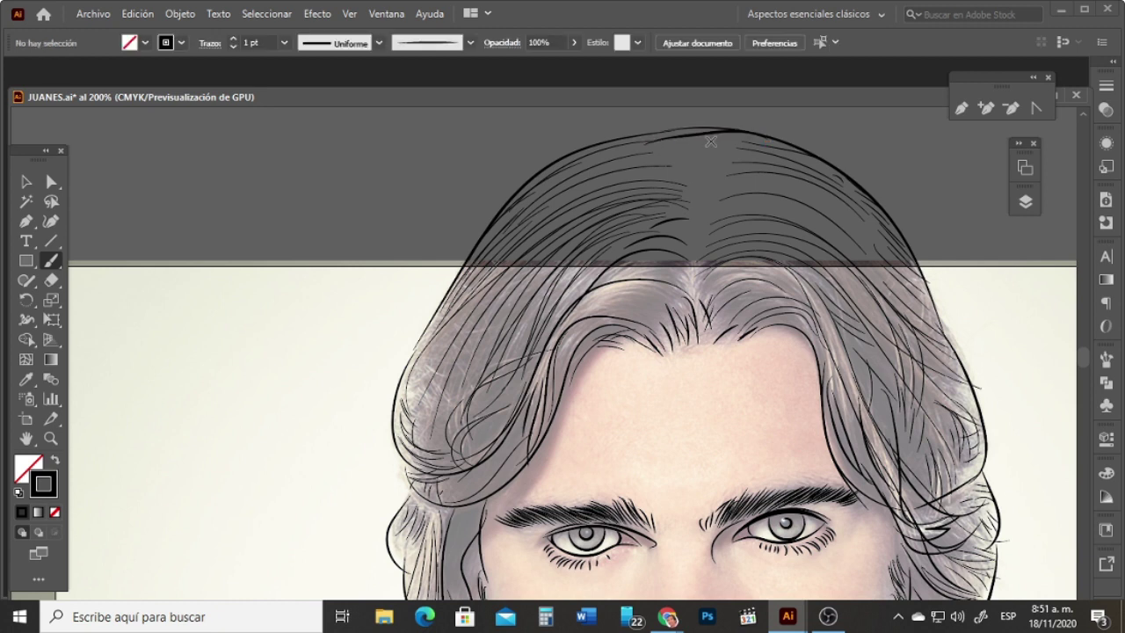
Step: Draw short tapered 1 pt strokes on both sides of the parting at the crown
ctrl+click(721, 132)
ctrl+click(702, 160)
mouse_move(698, 140)
mouse_down()
mouse_move(648, 141)
mouse_move(770, 139)
mouse_move(734, 153)
mouse_up()
mouse_move(719, 164)
mouse_down()
mouse_move(738, 162)
mouse_move(723, 184)
mouse_up()
mouse_move(714, 197)
mouse_down()
mouse_move(745, 193)
mouse_move(710, 212)
mouse_move(720, 223)
mouse_move(695, 225)
mouse_move(698, 238)
mouse_move(672, 228)
mouse_move(690, 228)
mouse_move(697, 193)
mouse_move(666, 186)
mouse_move(696, 178)
mouse_move(668, 170)
mouse_up()
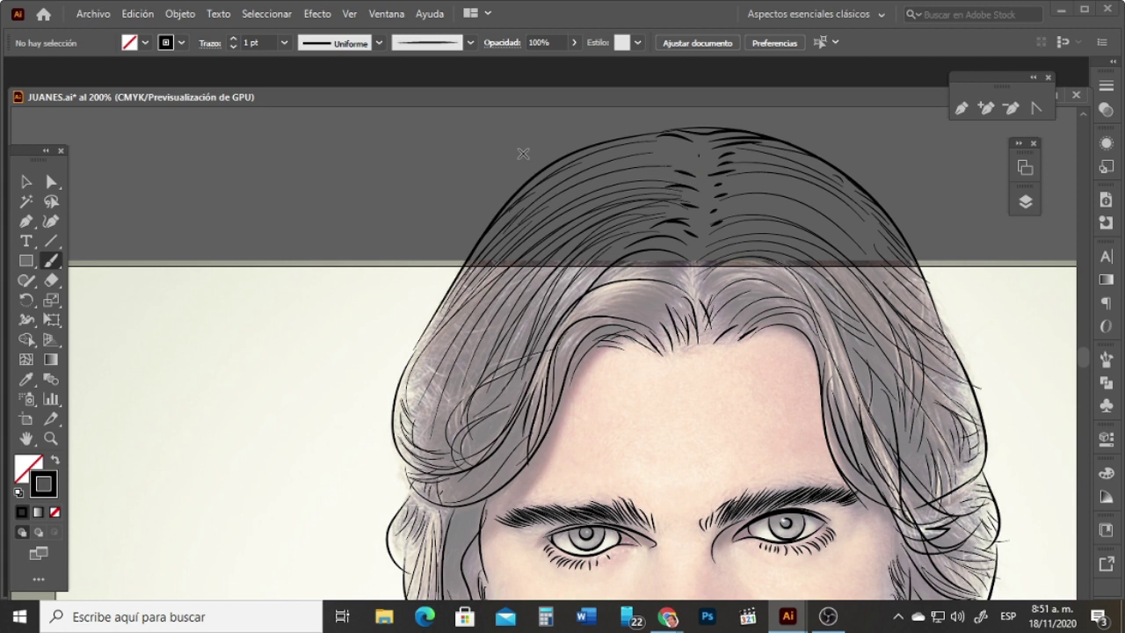
Step: Set the stroke to 0.5 pt and draw strands left of the parting from the crown down to the forehead hairline
click(283, 43)
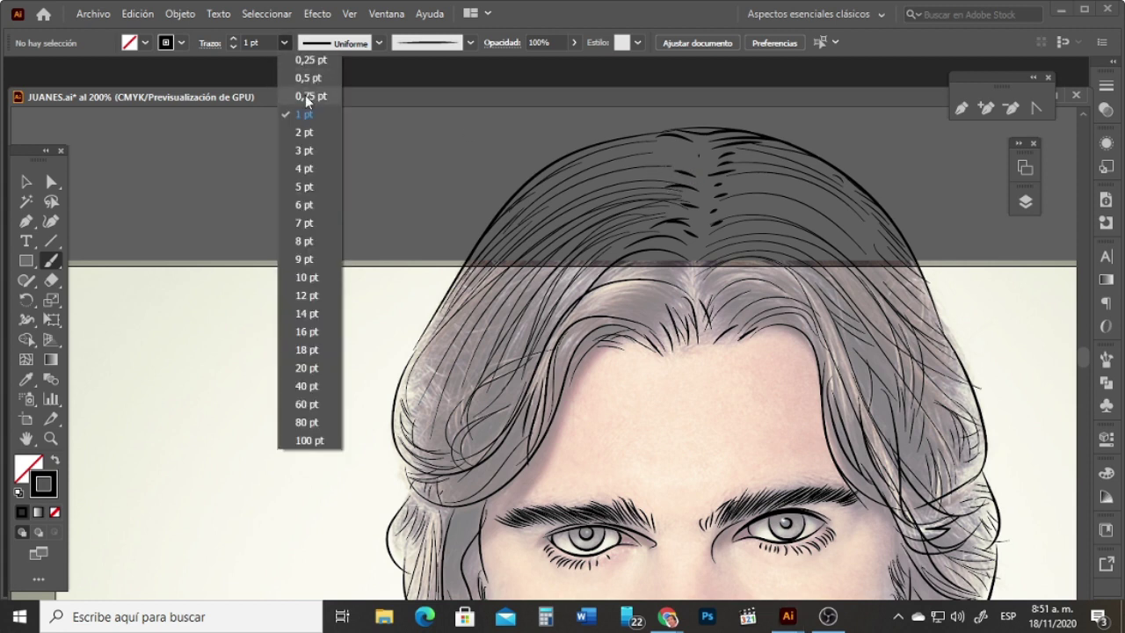
click(309, 77)
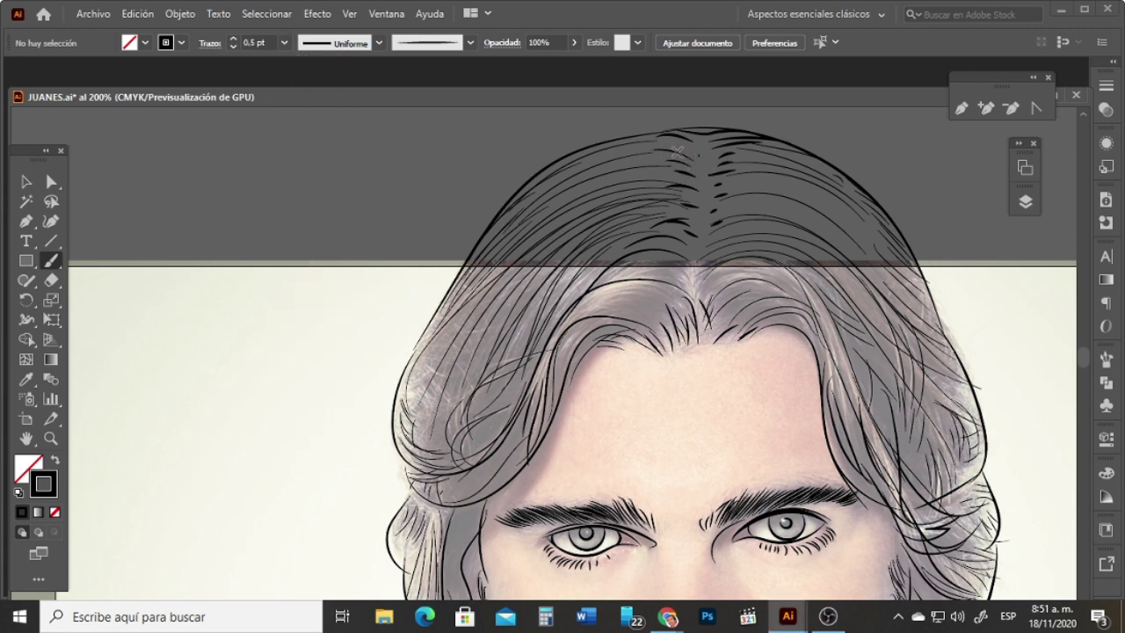
drag(697, 154, 650, 157)
mouse_move(700, 221)
mouse_down()
mouse_move(656, 223)
mouse_move(696, 248)
mouse_move(649, 229)
mouse_up()
mouse_move(695, 257)
mouse_down()
mouse_move(651, 241)
mouse_move(648, 255)
mouse_up()
drag(690, 293, 615, 280)
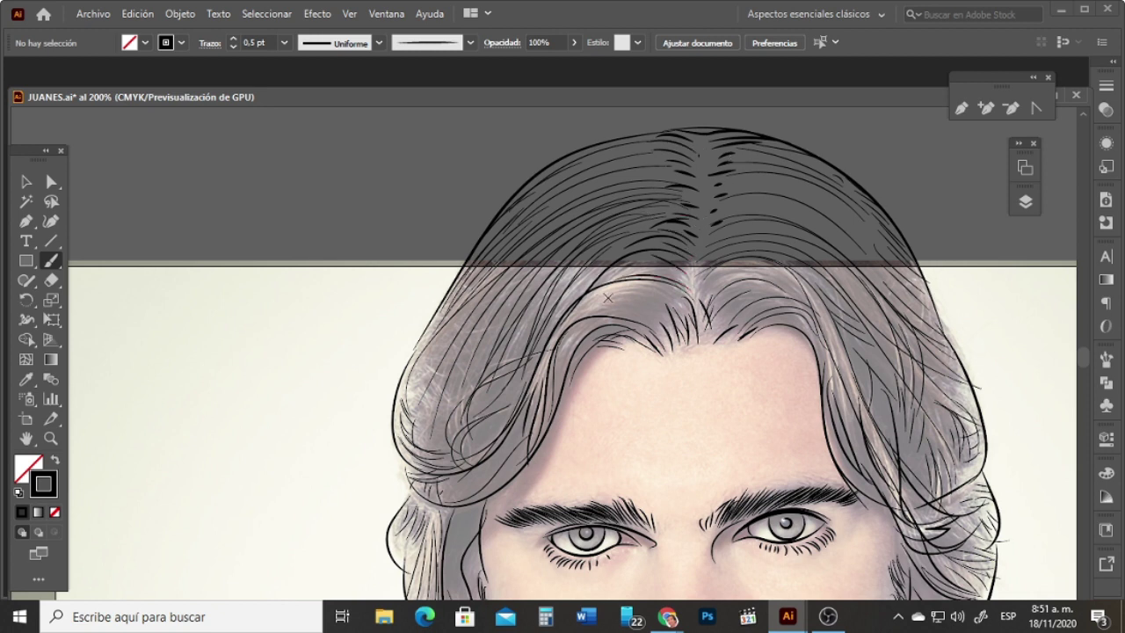
mouse_move(687, 280)
mouse_down()
mouse_move(614, 269)
mouse_move(614, 280)
mouse_up()
mouse_move(687, 308)
mouse_down()
mouse_move(599, 296)
mouse_move(606, 328)
mouse_move(586, 332)
mouse_up()
Step: Draw 0.5 pt strands right of the parting, arching over the forehead hairline
mouse_move(695, 300)
mouse_down()
mouse_move(766, 273)
mouse_move(806, 295)
mouse_up()
mouse_move(719, 267)
mouse_down()
mouse_move(798, 283)
mouse_move(774, 295)
mouse_up()
drag(713, 309, 758, 285)
drag(711, 299, 731, 283)
mouse_move(719, 336)
mouse_down()
mouse_move(748, 301)
mouse_move(811, 323)
mouse_up()
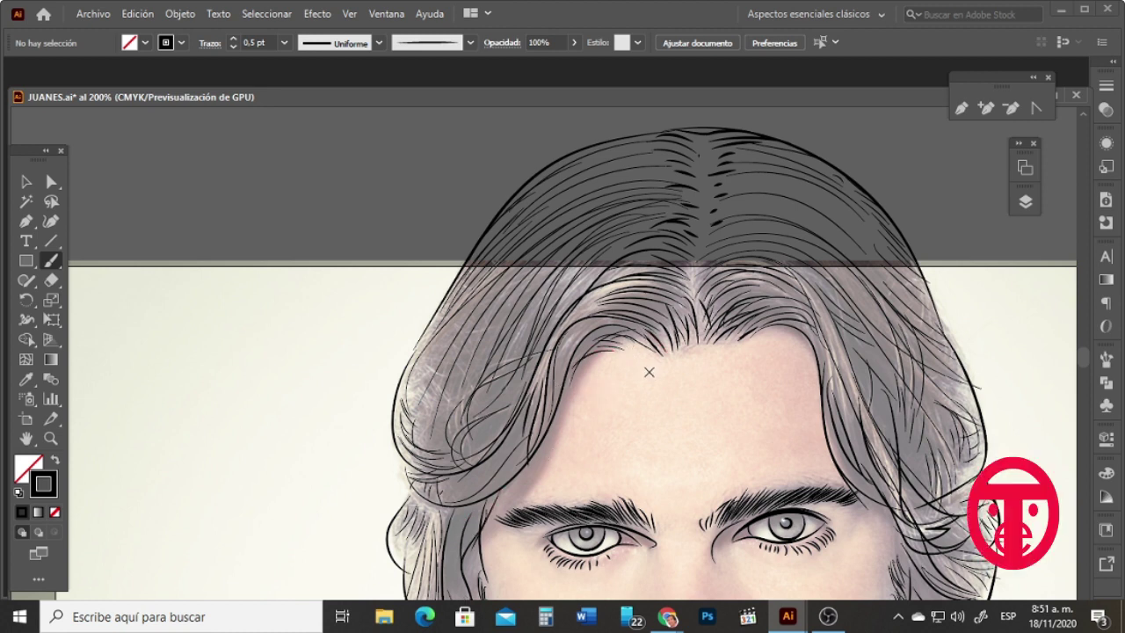
Step: Extend the outer end of the right eyebrow with 0.5 pt hairs and undo the last stroke on the left eyebrow
mouse_move(849, 508)
mouse_down()
mouse_move(871, 494)
mouse_move(866, 504)
mouse_up()
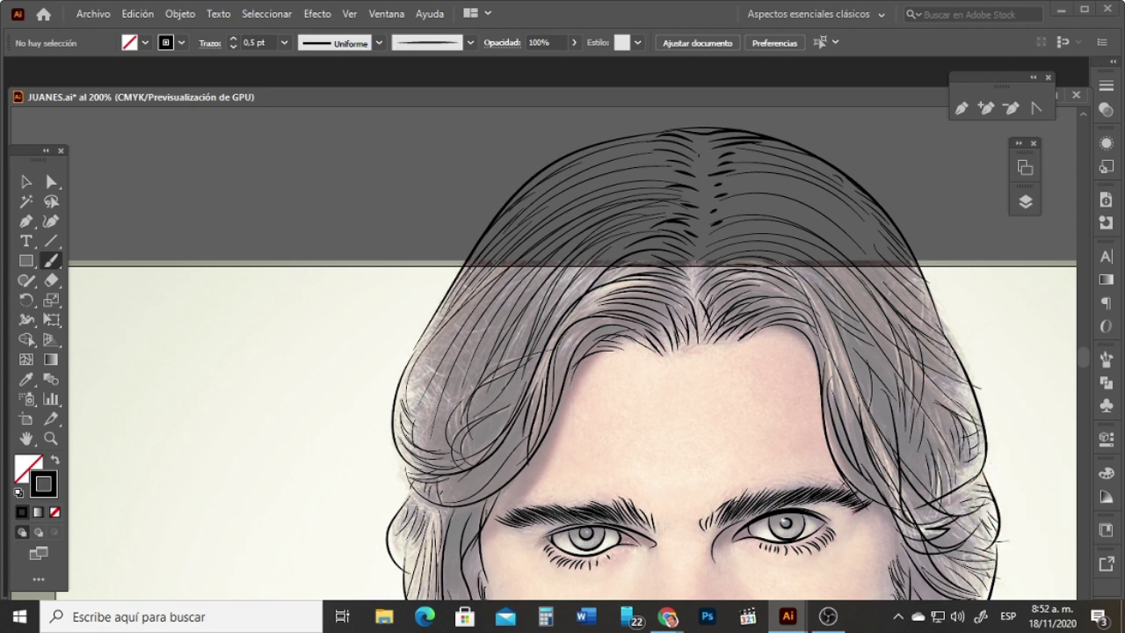
mouse_move(564, 512)
mouse_down()
mouse_move(598, 494)
mouse_move(586, 501)
mouse_up()
key(ctrl+z)
click(51, 437)
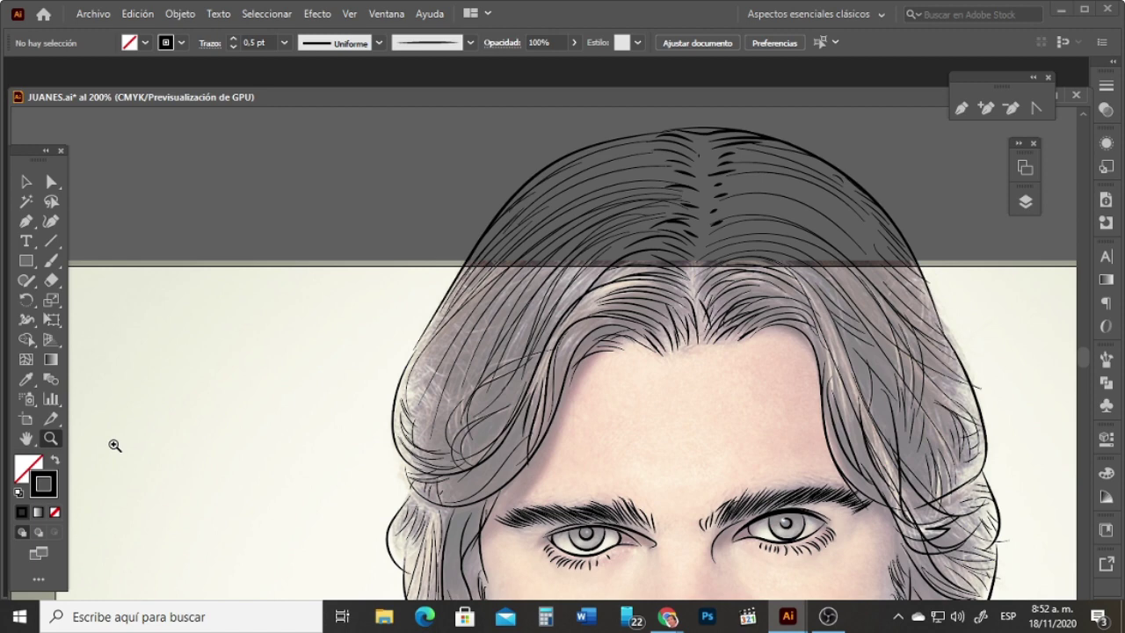
Step: Hide the IMAGEN layer to check the line work of the whole portrait, and show it again
alt+click(710, 404)
alt+click(559, 473)
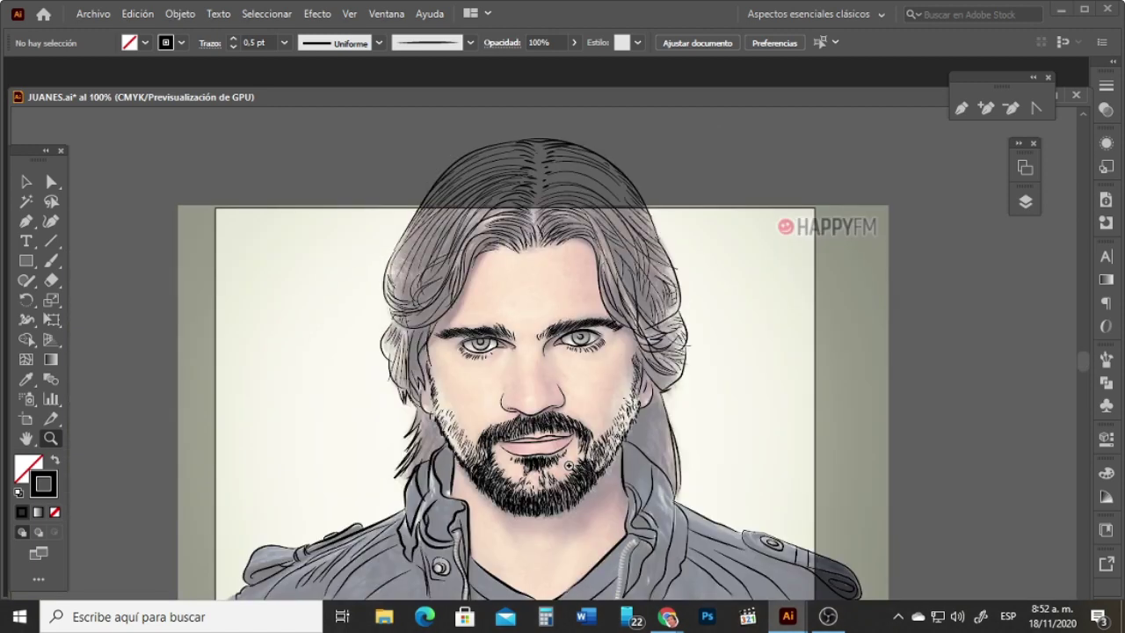
click(1027, 201)
click(802, 205)
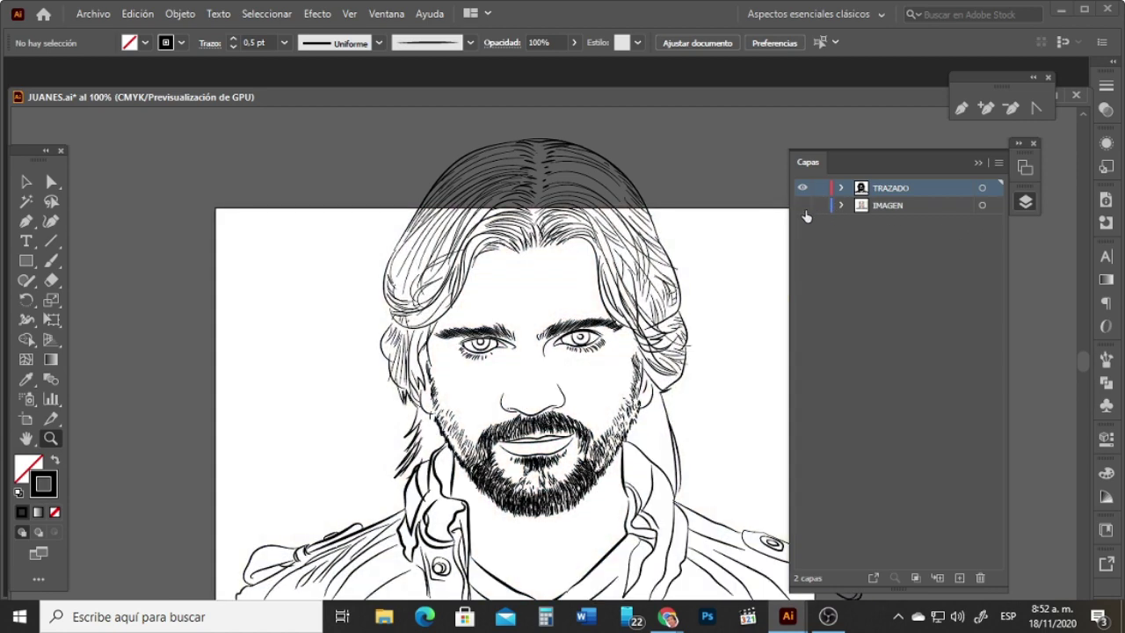
click(802, 205)
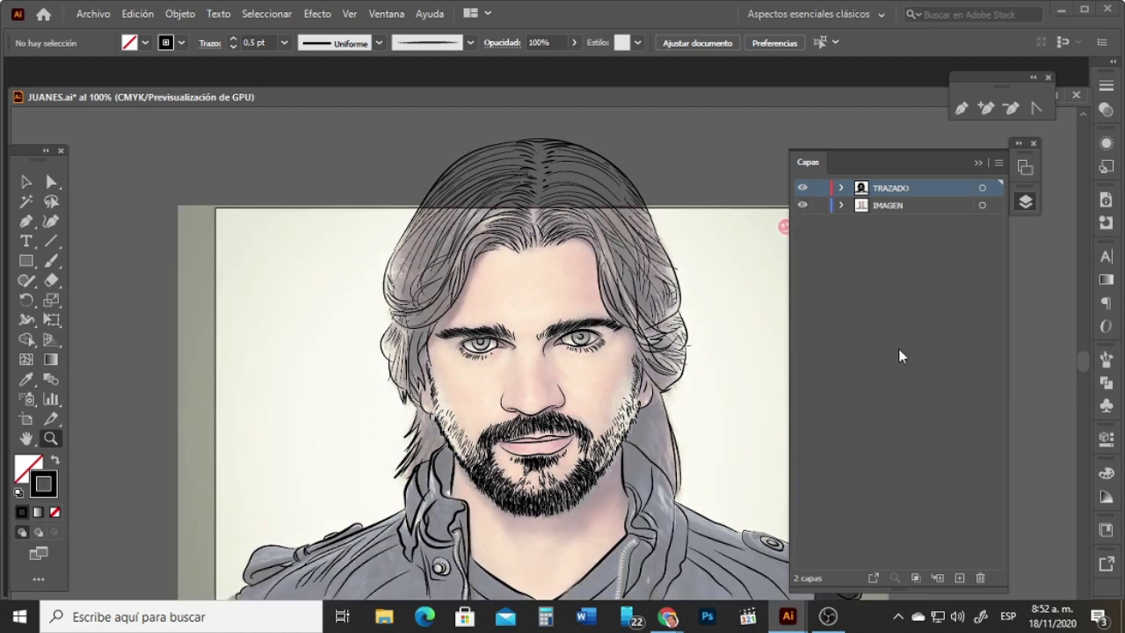
Step: Create a layer named Sombras, place it between TRAZADO and IMAGEN, and lock TRAZADO
click(960, 578)
double_click(885, 188)
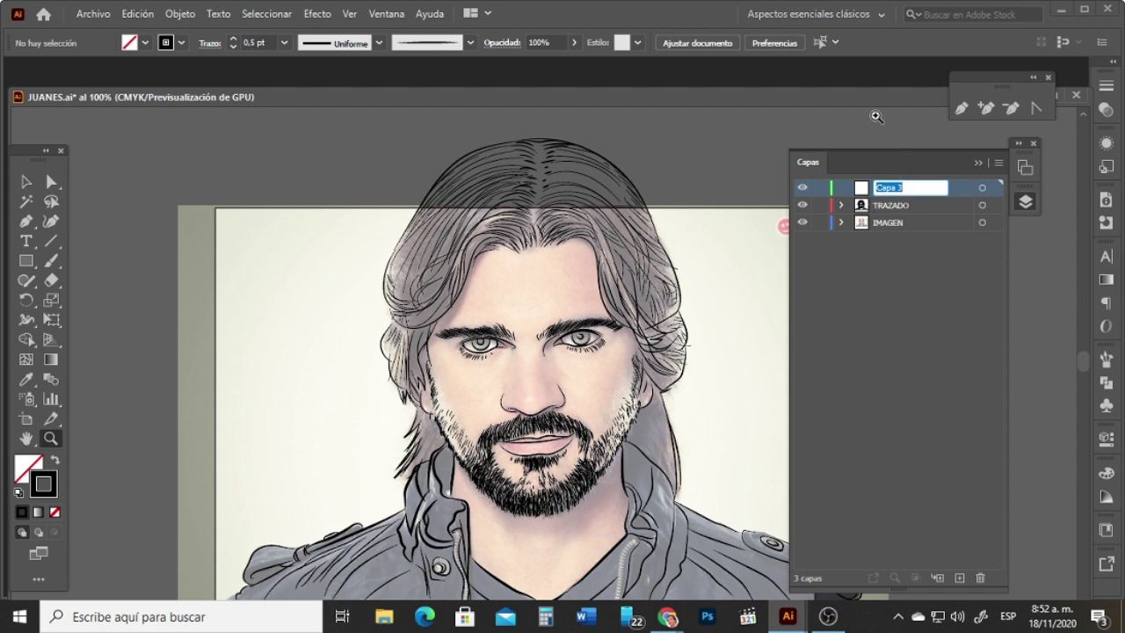
text(Sombras)
key(Return)
drag(904, 188, 904, 215)
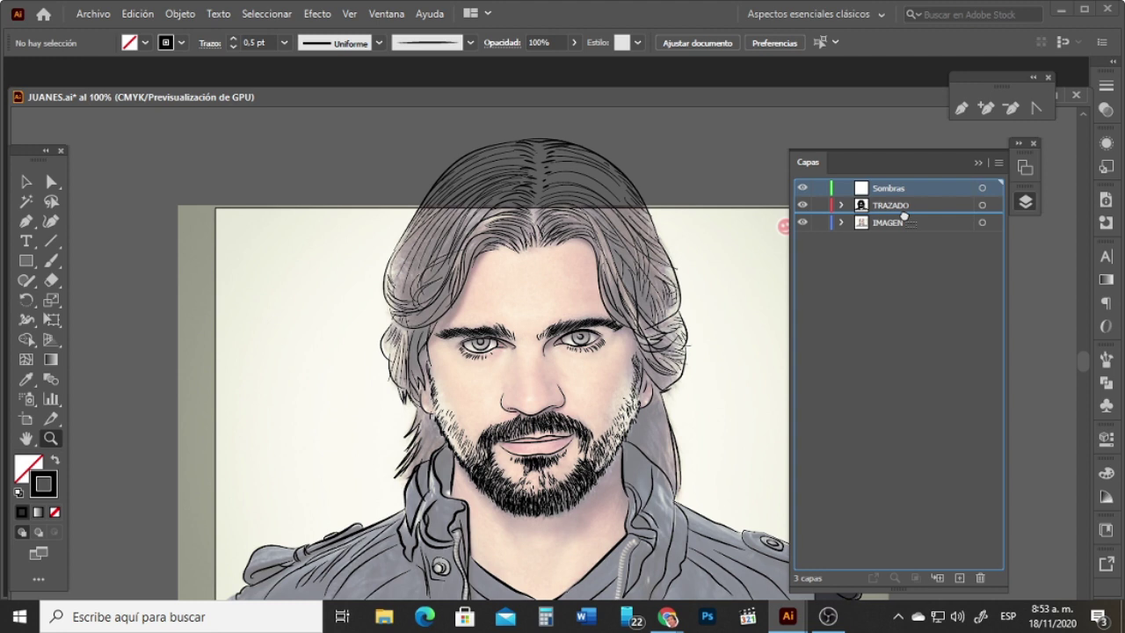
drag(905, 215, 906, 215)
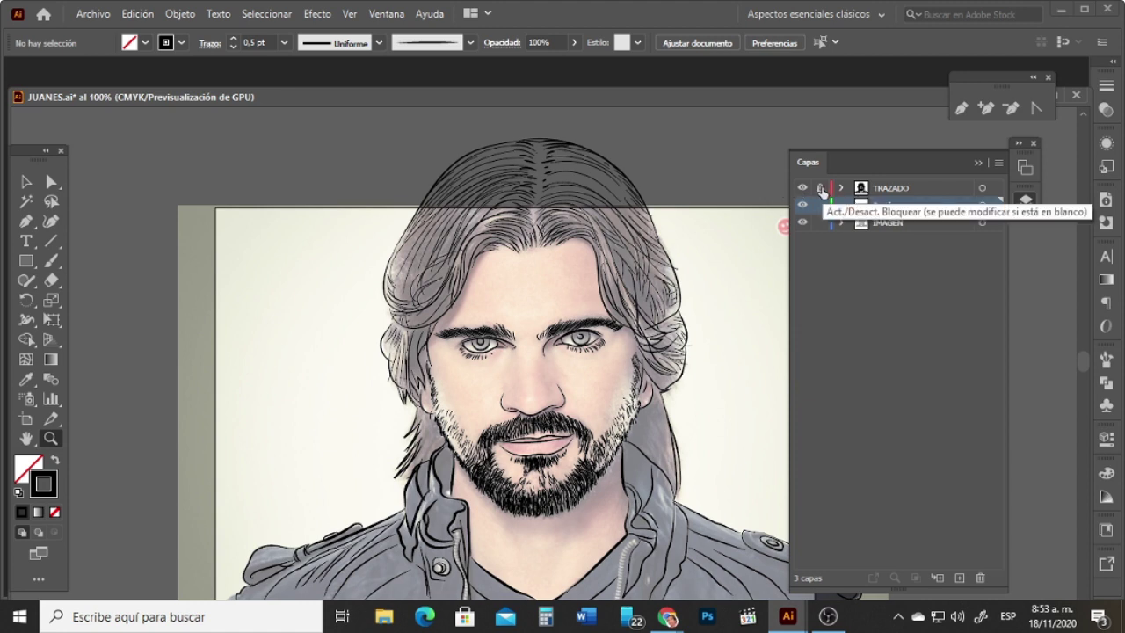
Step: Unlock the photo on the IMAGEN layer and raise its opacity to 100%
click(909, 226)
click(167, 15)
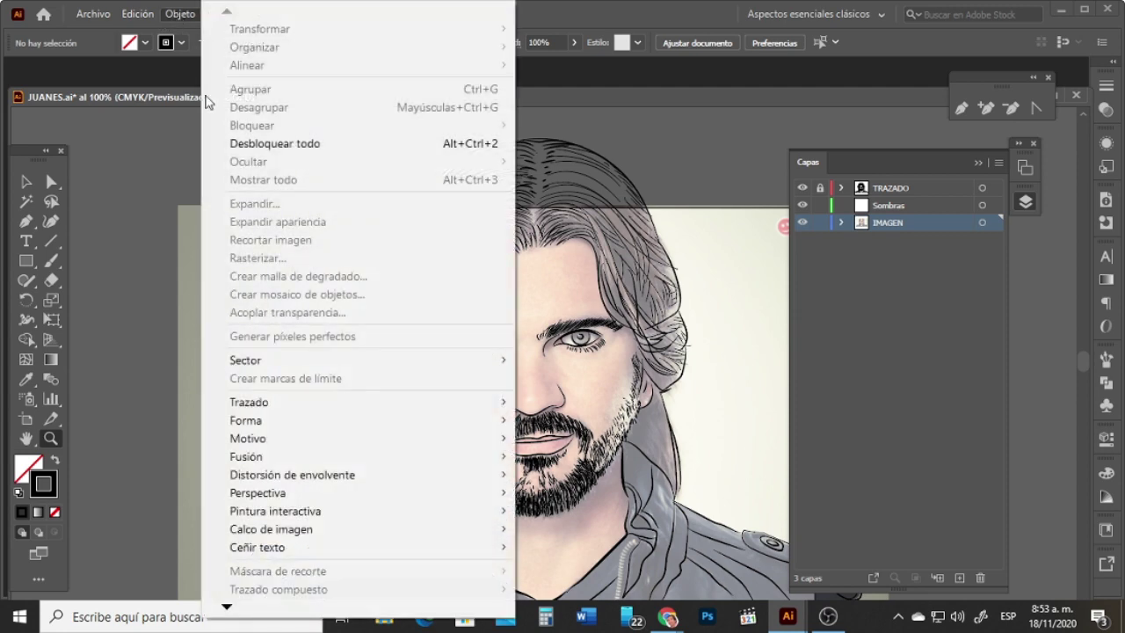
click(252, 145)
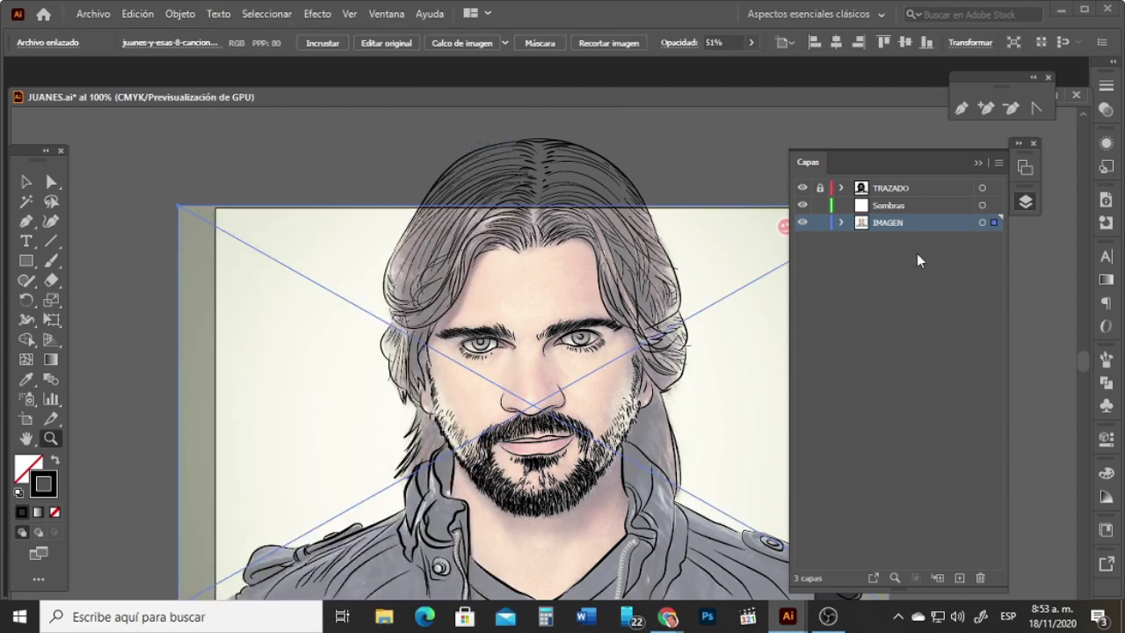
click(1106, 437)
click(1005, 304)
drag(983, 325, 1016, 325)
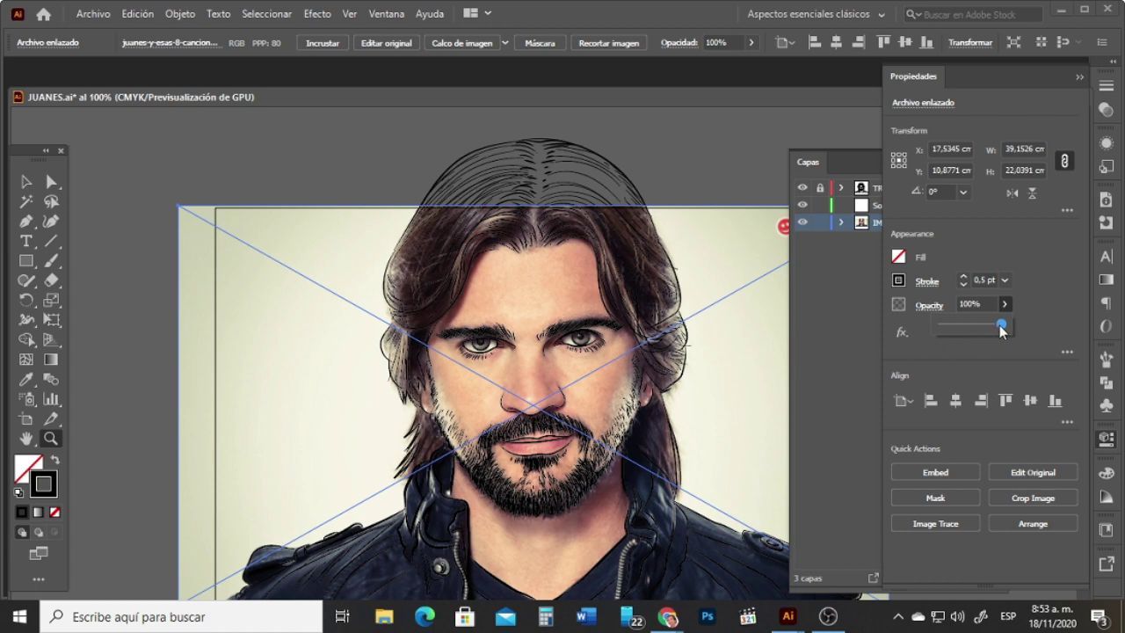
Step: Lock the photo object and make Sombras the active layer
click(187, 15)
mouse_move(234, 129)
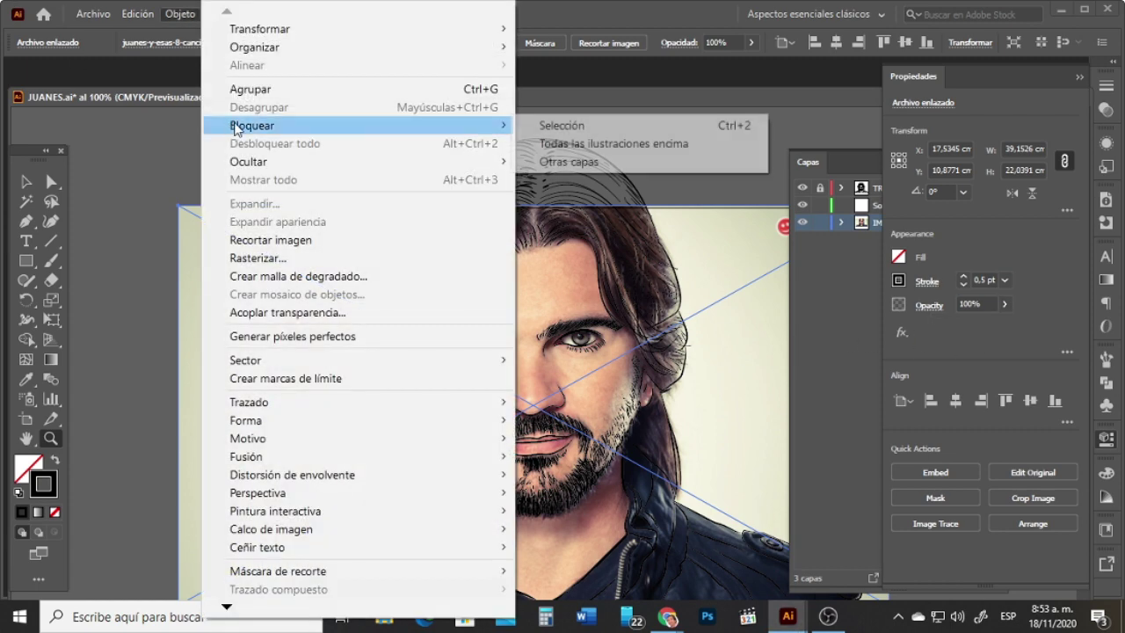
click(550, 125)
click(875, 207)
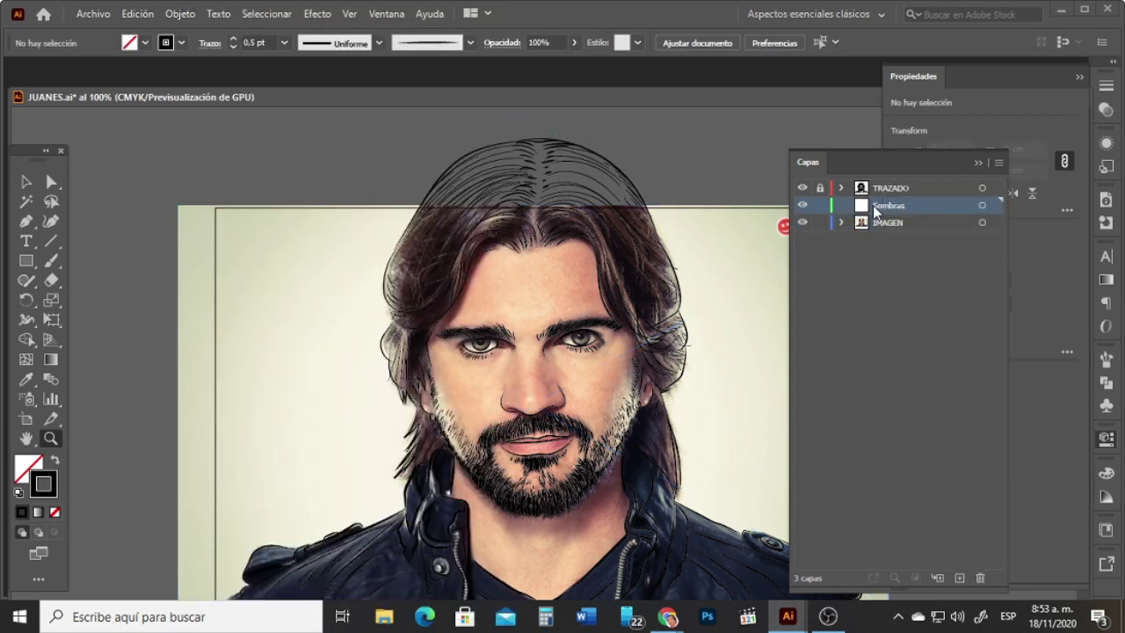
Step: Outline the upper-eyelid shadow of the left eye as a closed Pen path, from the inner corner around the outer corner and back
click(541, 341)
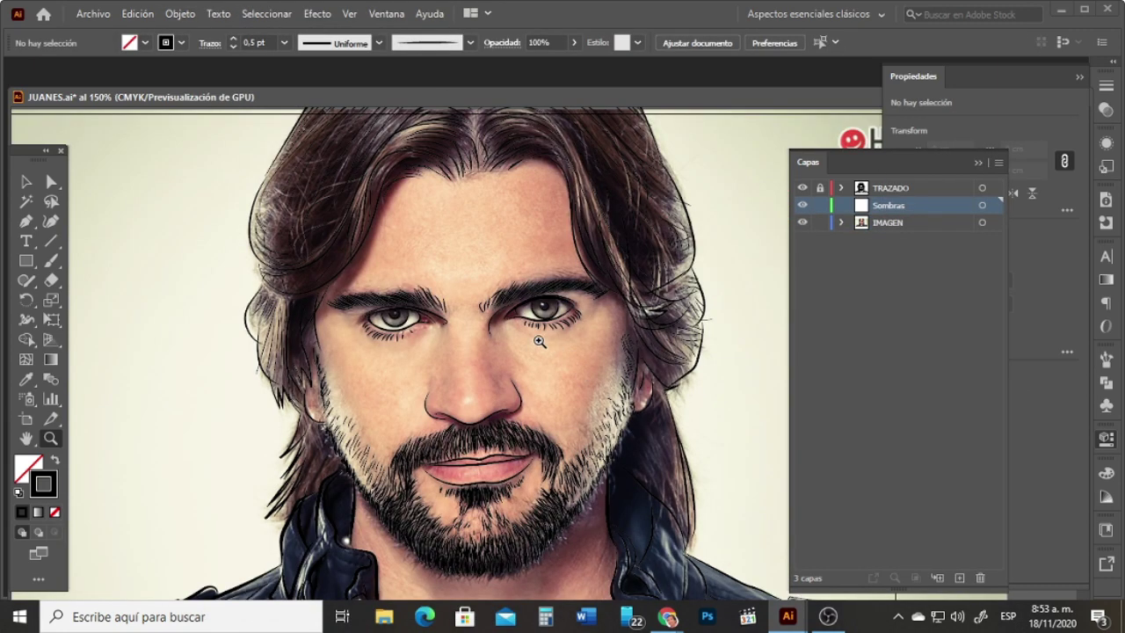
click(414, 329)
click(599, 349)
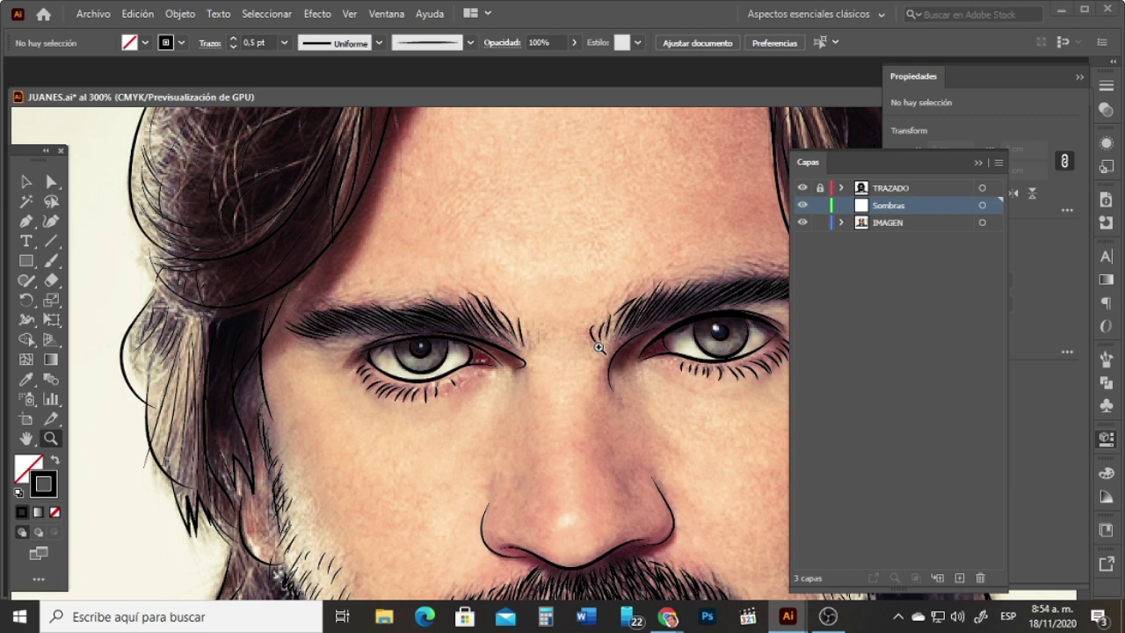
click(491, 360)
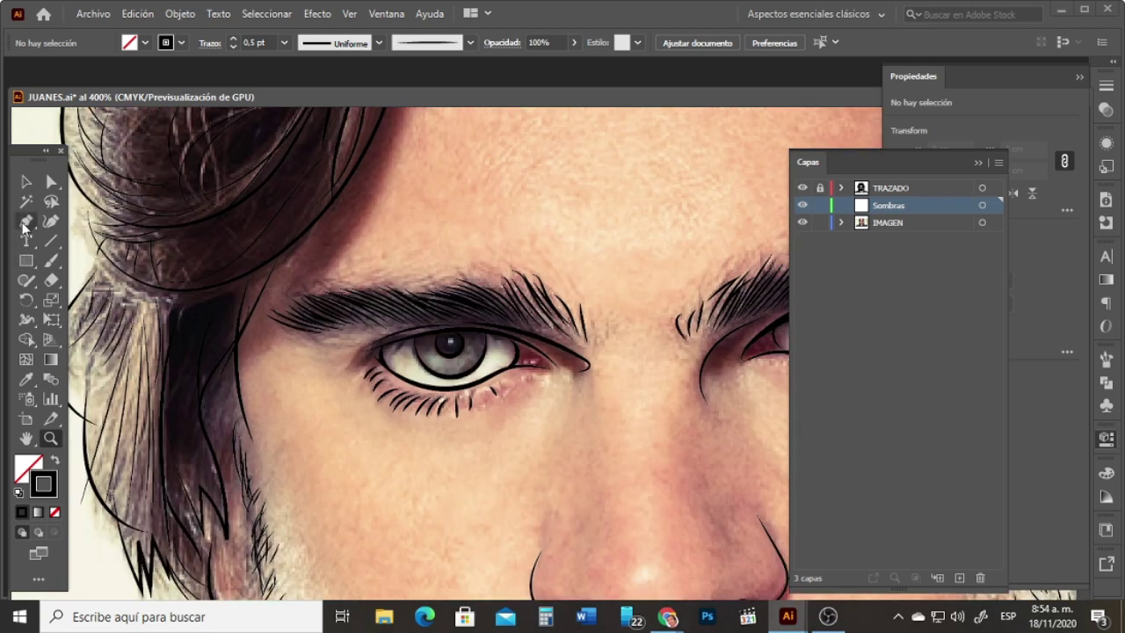
click(26, 223)
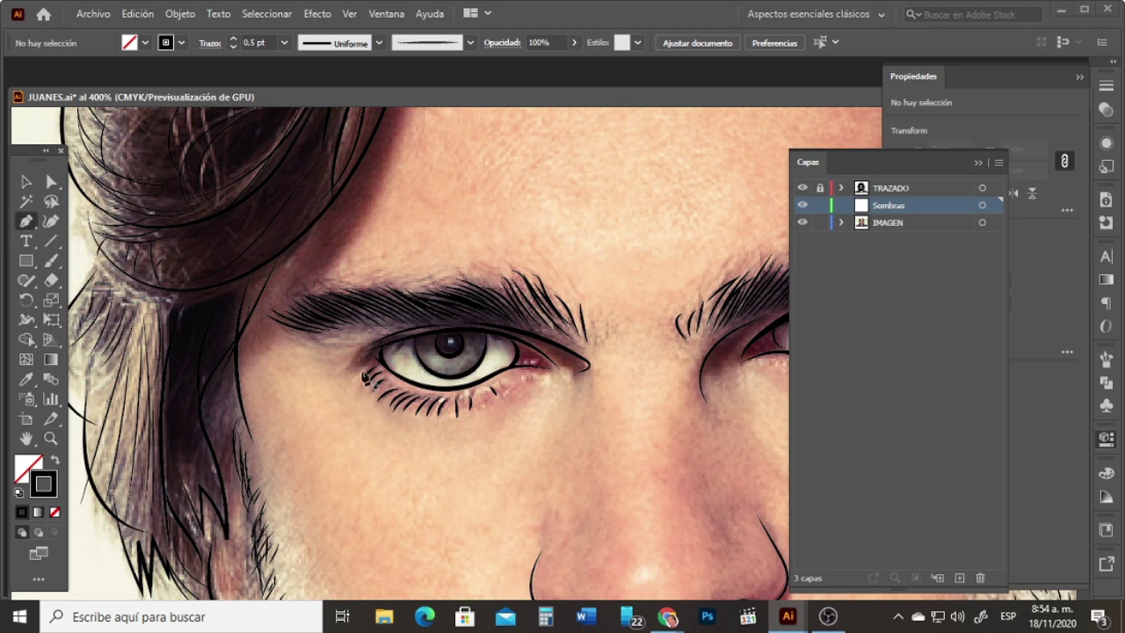
click(575, 378)
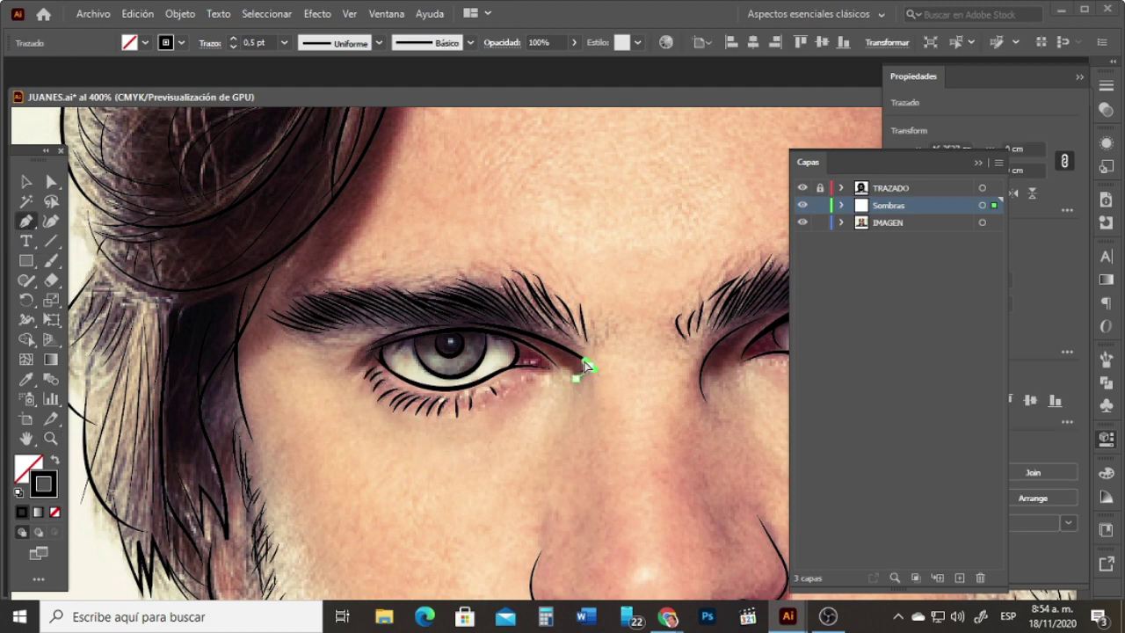
drag(578, 354, 577, 354)
click(516, 317)
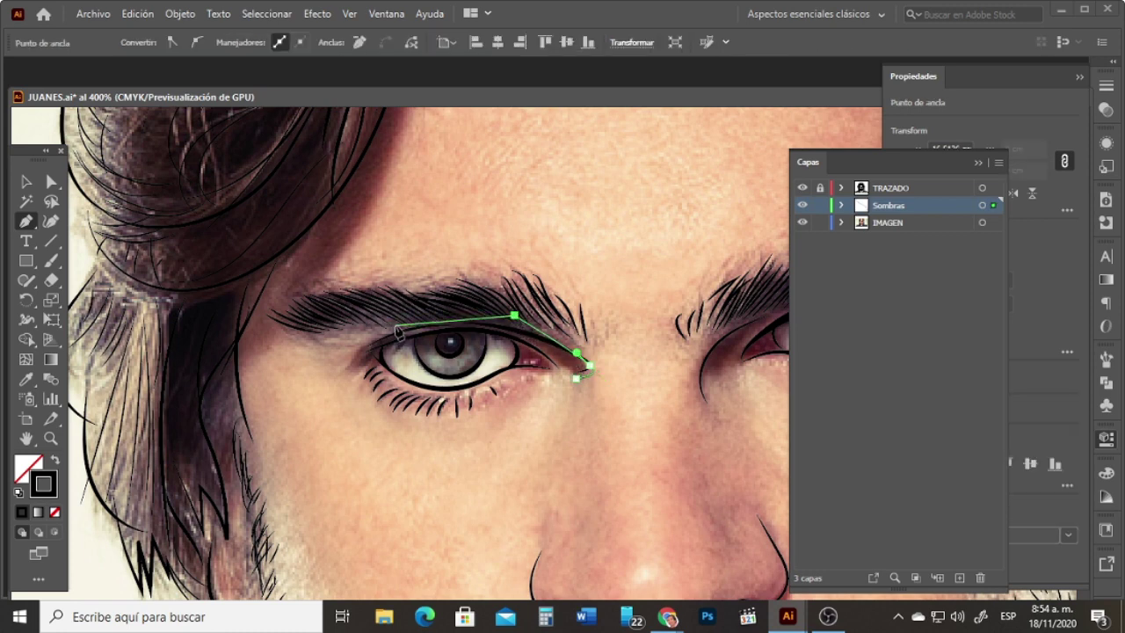
drag(392, 332, 484, 330)
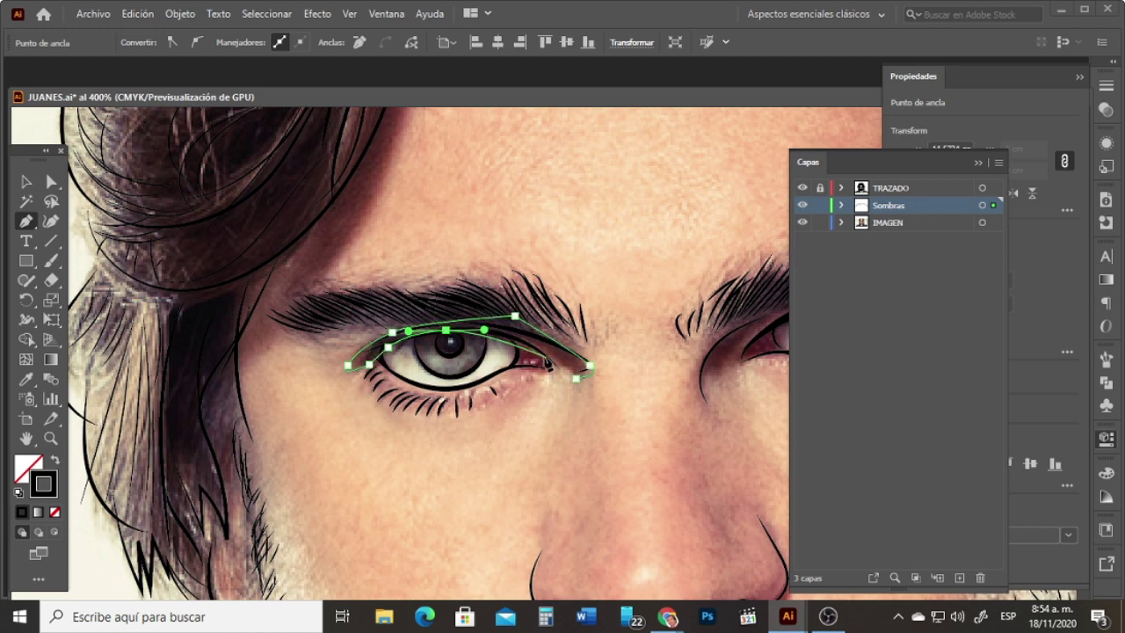
drag(544, 355, 569, 377)
click(576, 378)
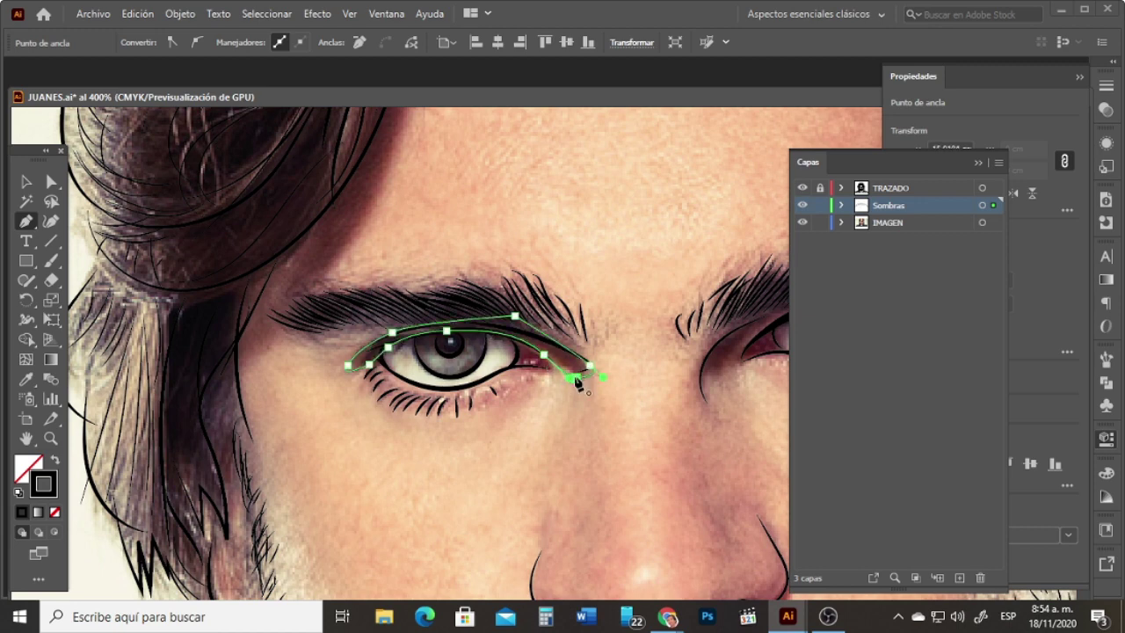
Step: Lower the top anchor of the left eyelid shadow slightly and convert it to a smooth point
key(a)
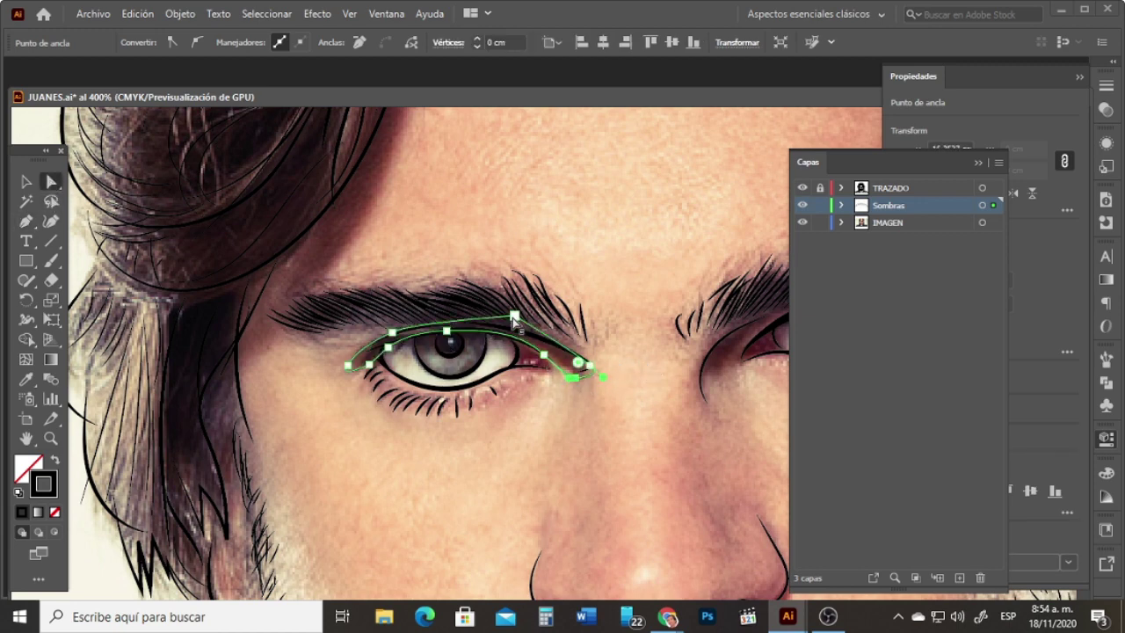
click(514, 316)
drag(514, 315, 513, 323)
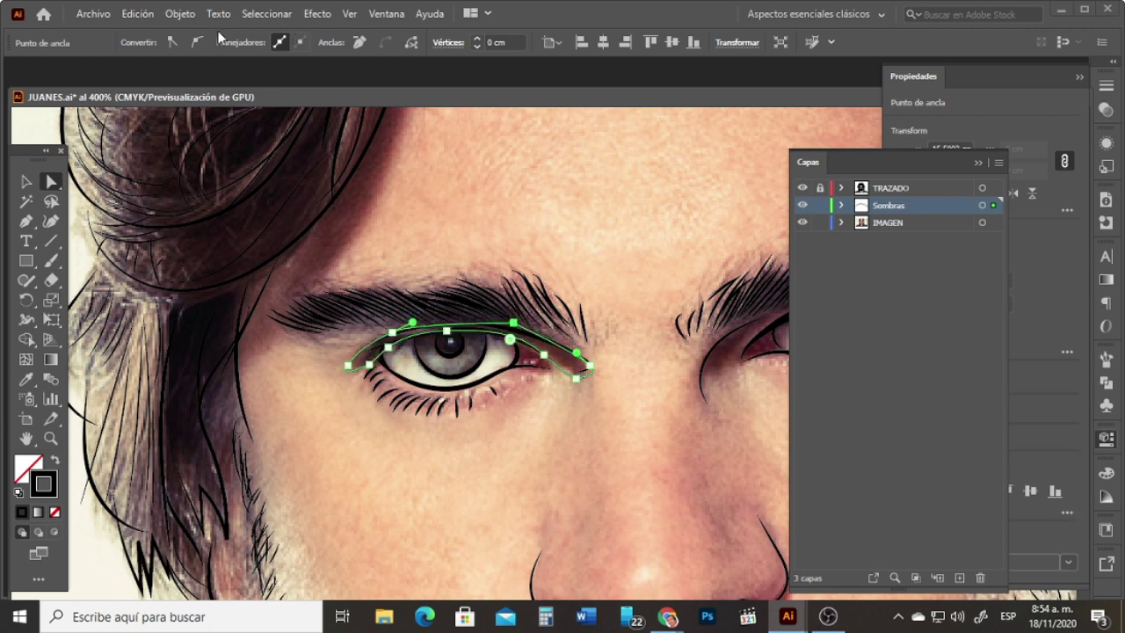
click(197, 41)
click(26, 182)
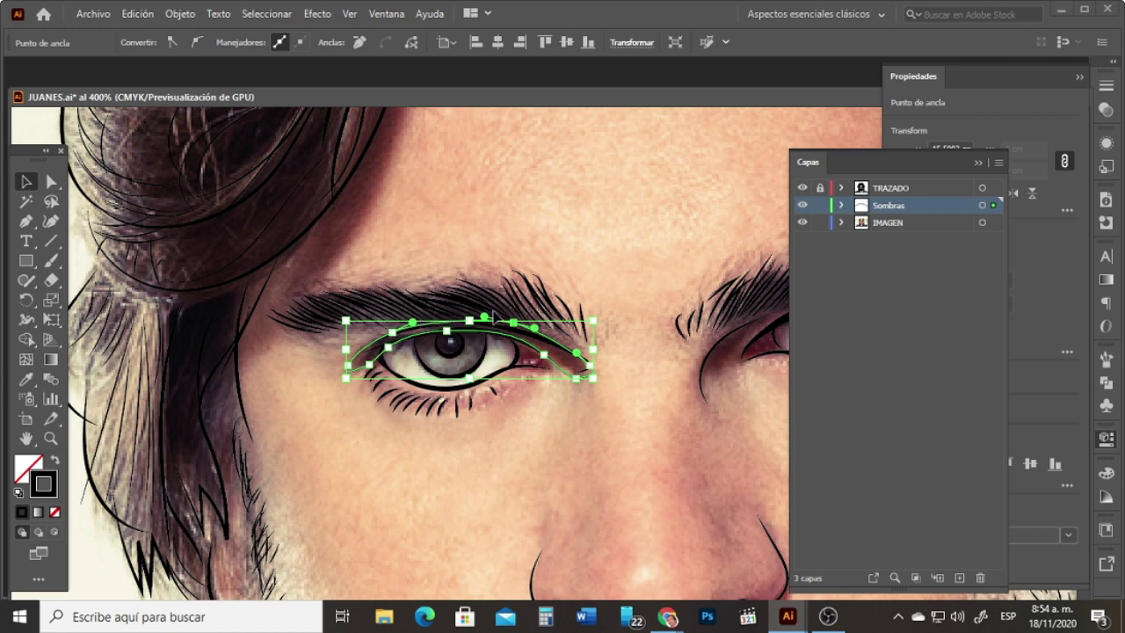
Step: Outline the shadow under the left eye as a closed Pen path enclosing the lower lashes and the inner corner
key(p)
click(541, 380)
drag(522, 406, 547, 396)
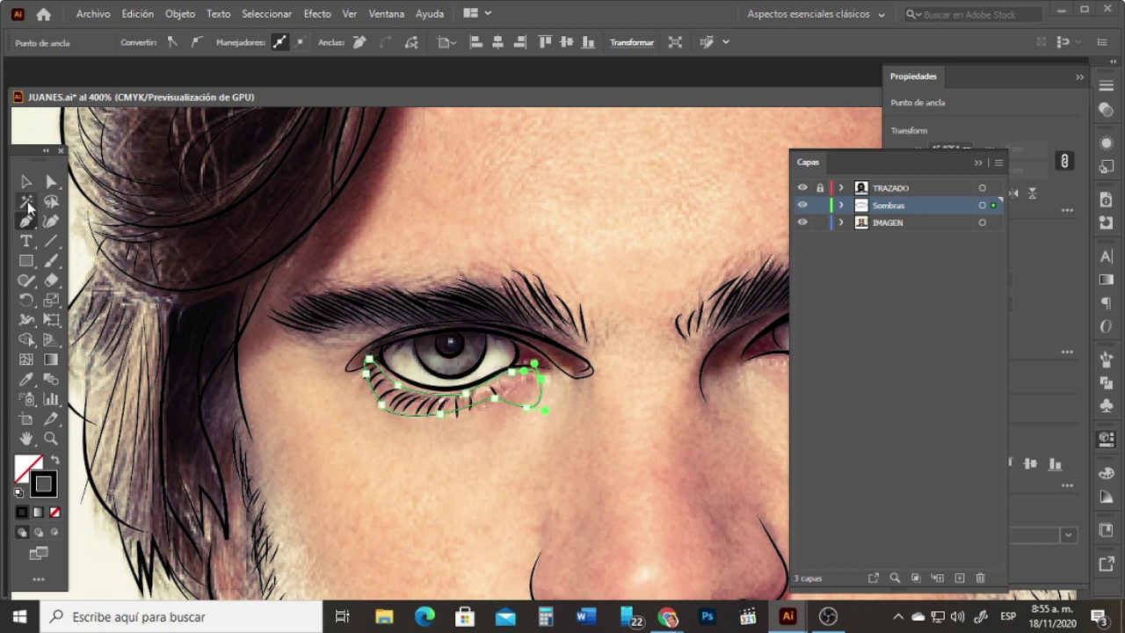
click(27, 181)
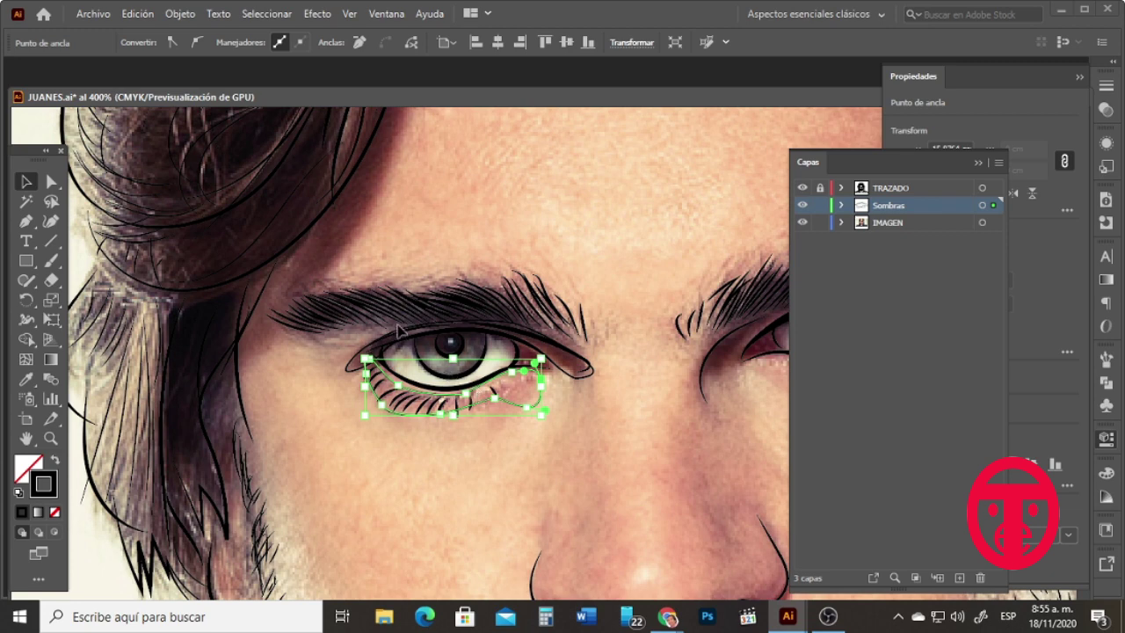
Step: Draw a closed Pen path around the left eyebrow and the area down to the upper eyelid
click(26, 222)
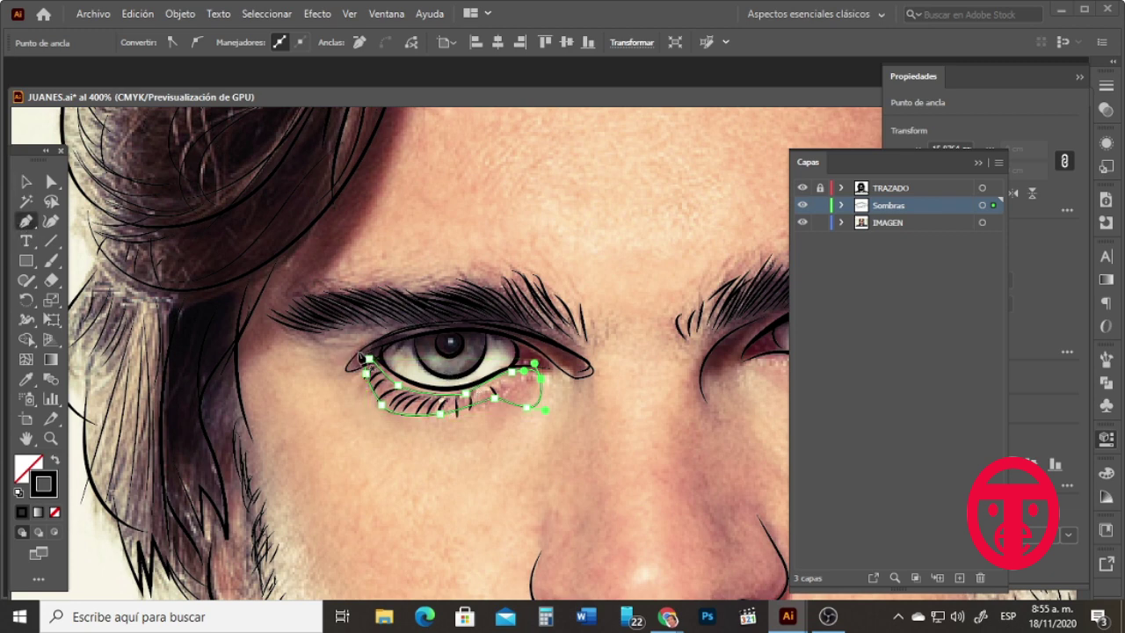
click(402, 327)
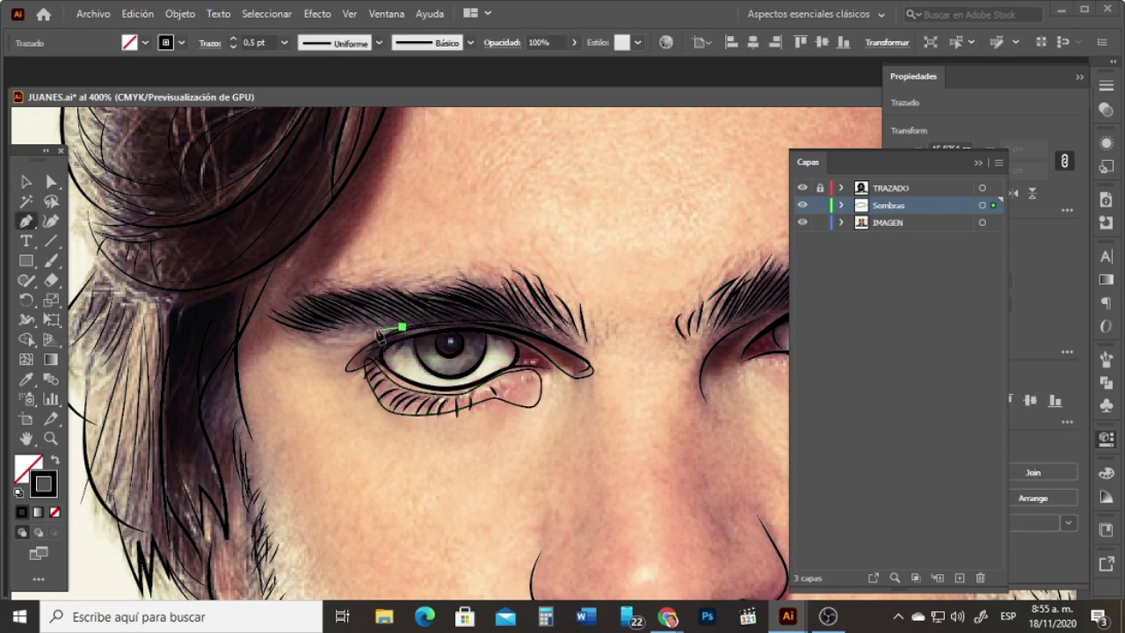
drag(328, 346, 410, 300)
drag(463, 281, 575, 356)
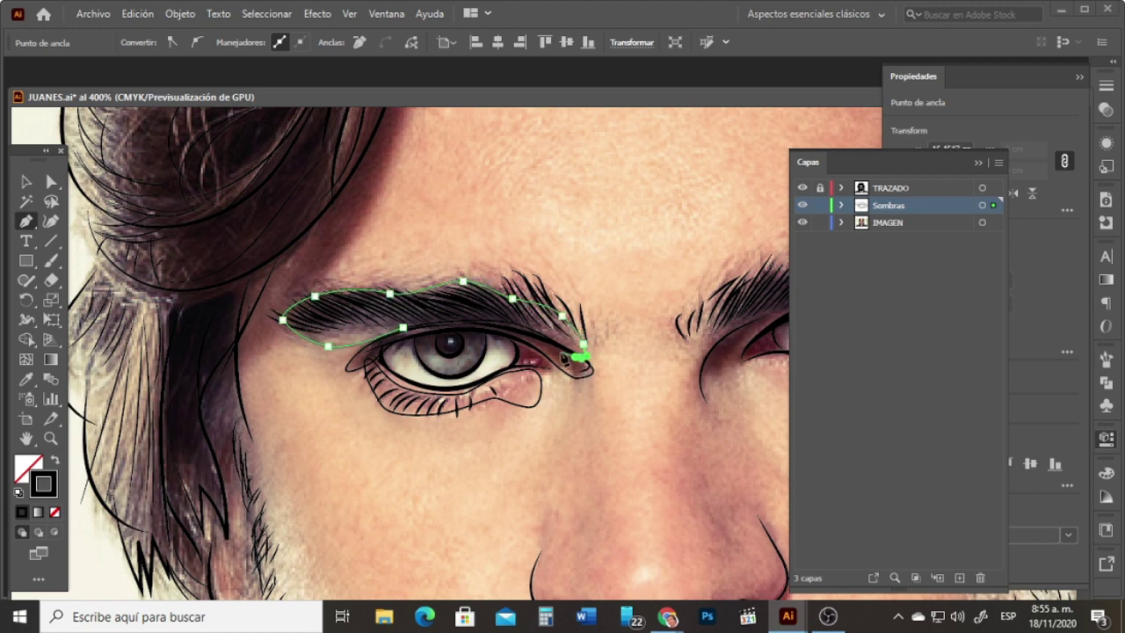
drag(465, 321, 390, 324)
click(402, 326)
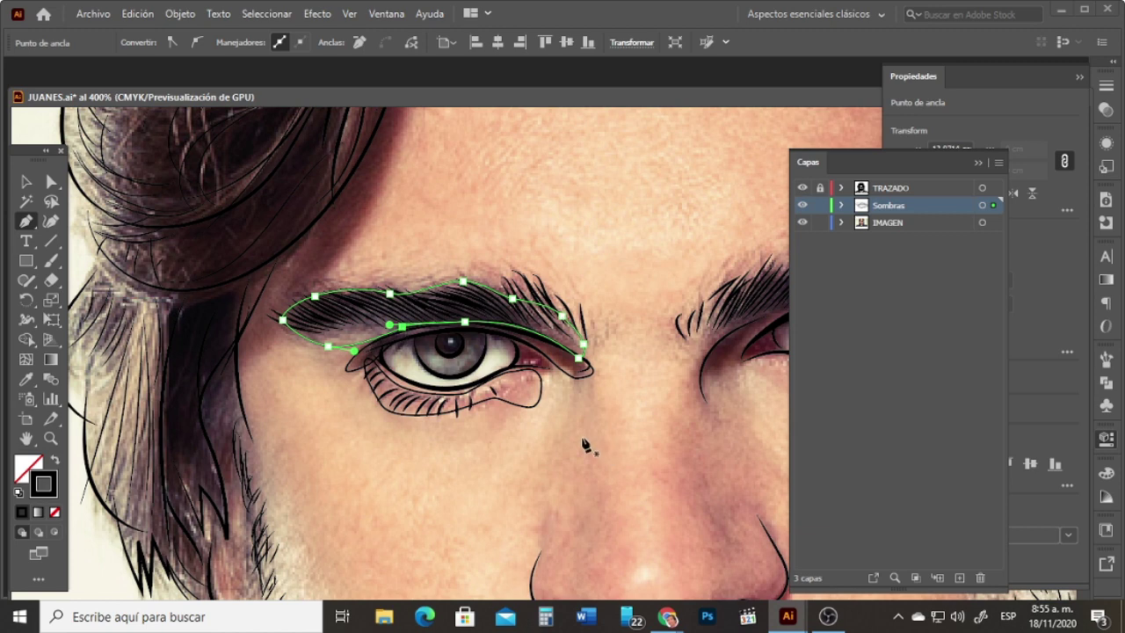
Step: Collapse the Capas and Propiedades panels to uncover the canvas over both eyes and the nose
click(978, 163)
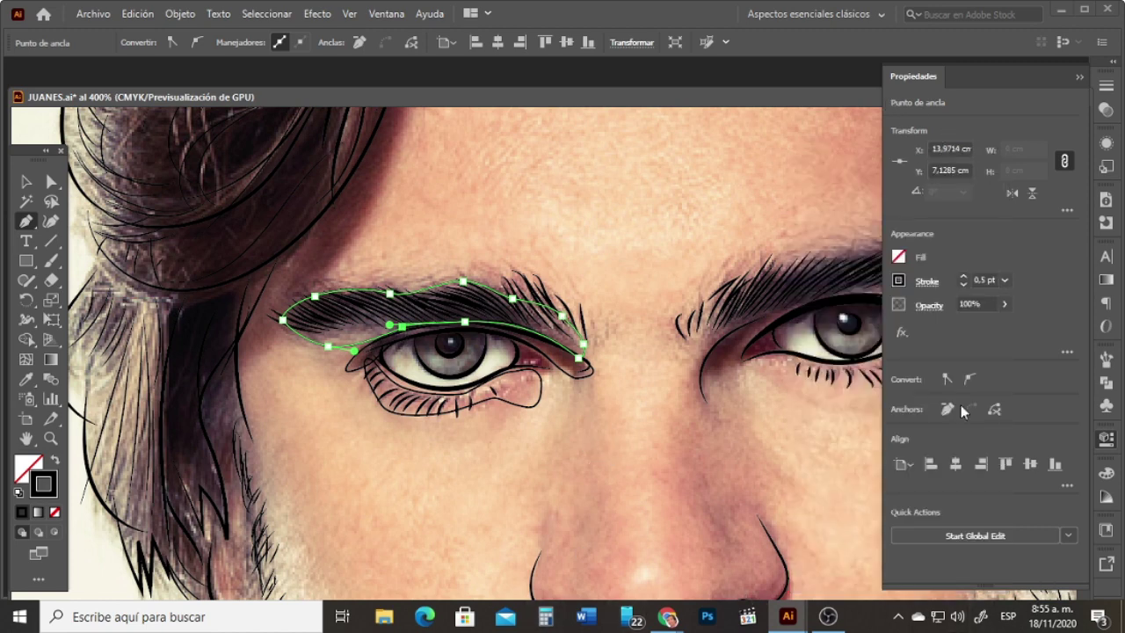
click(1079, 77)
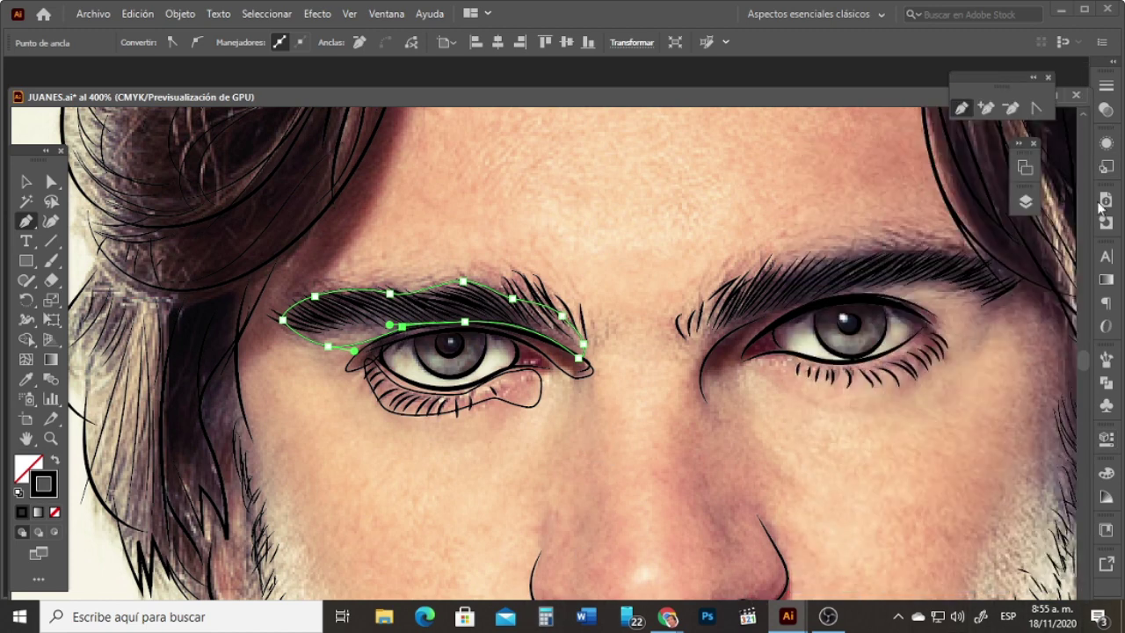
drag(1082, 361, 1084, 362)
key(space)
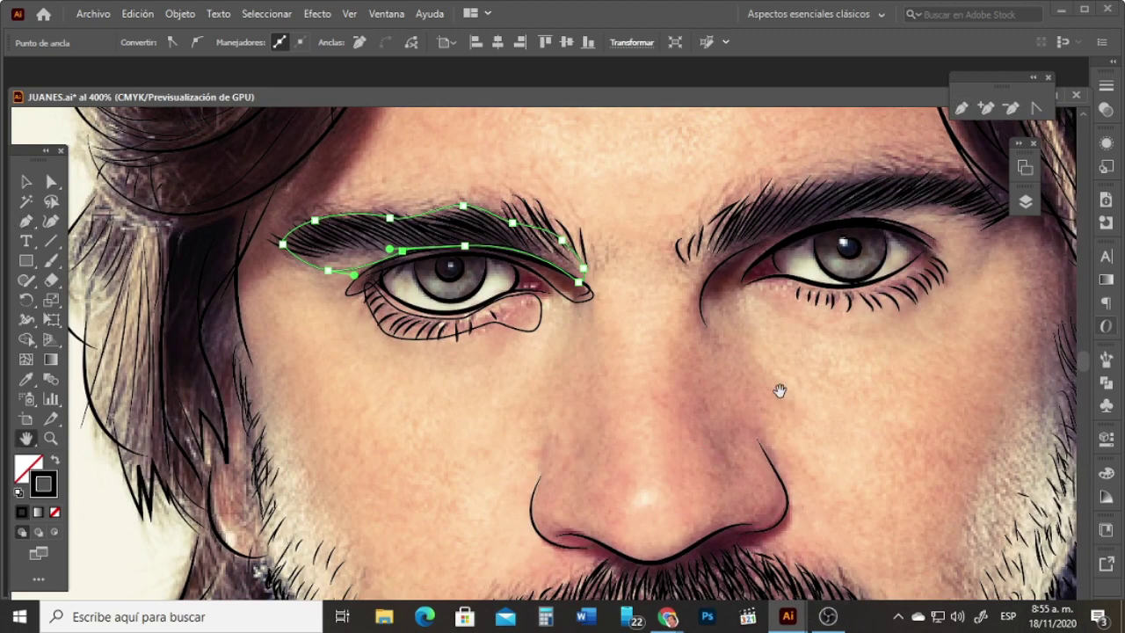
drag(782, 390, 654, 398)
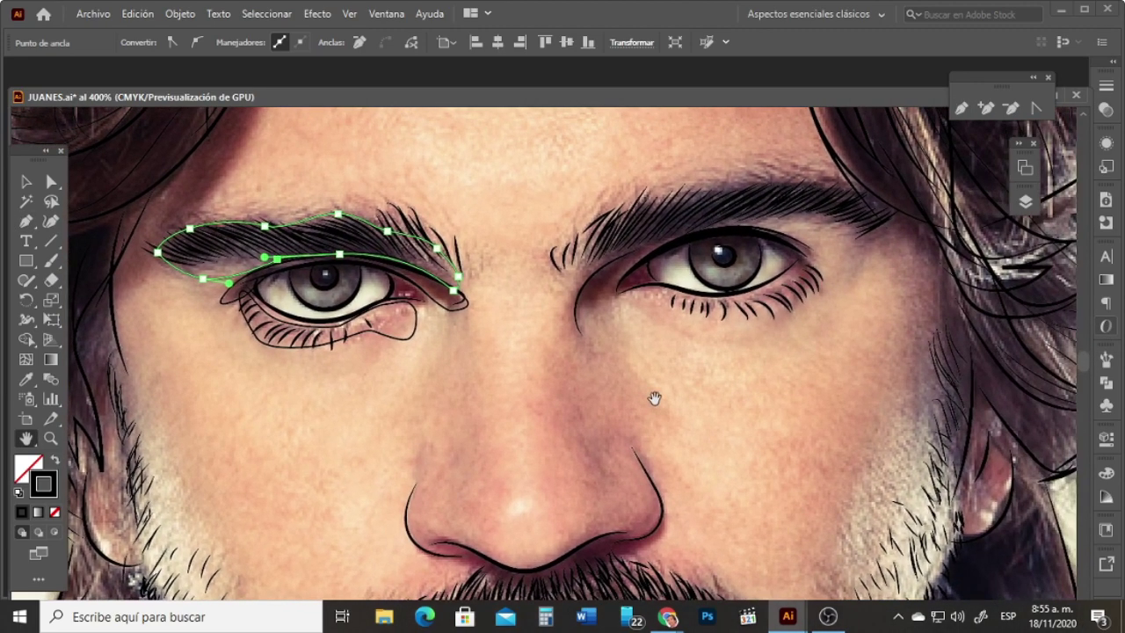
Step: Outline the upper-eyelid shadow of the right eye as a closed Pen path, from the inner corner to the outer corner and back
click(27, 220)
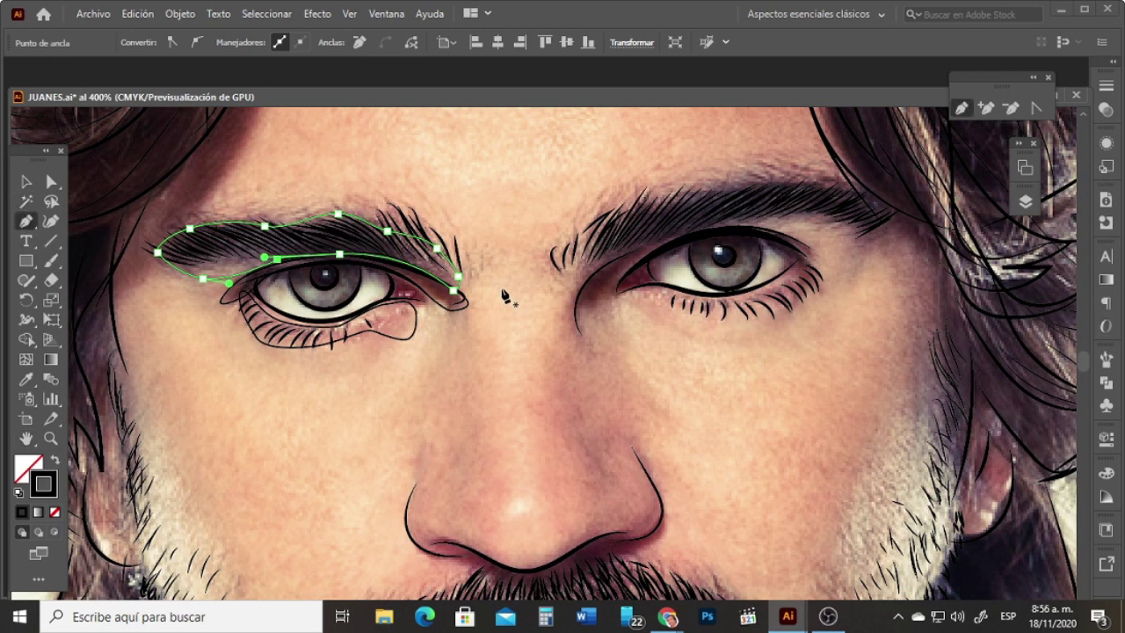
click(575, 305)
click(599, 306)
drag(618, 297, 739, 209)
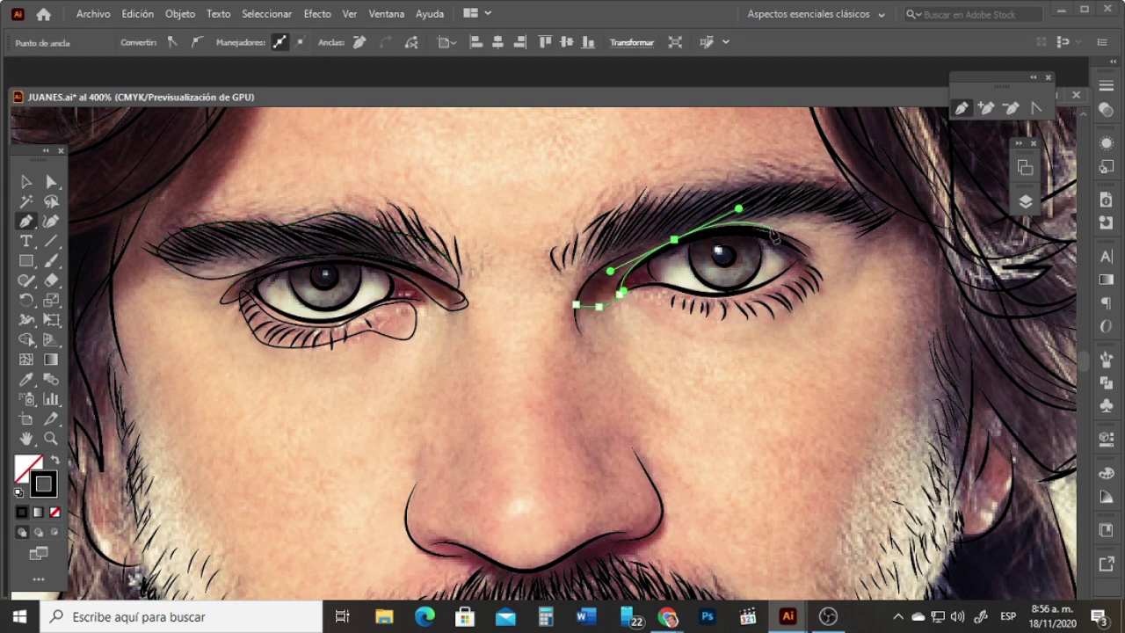
click(770, 228)
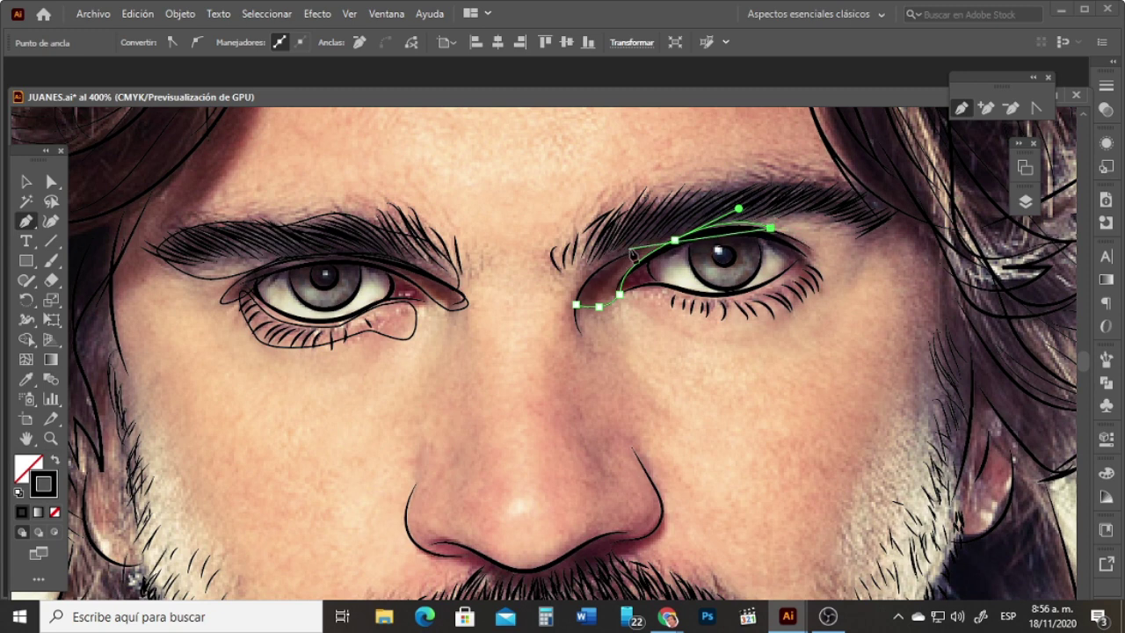
key(ctrl+z)
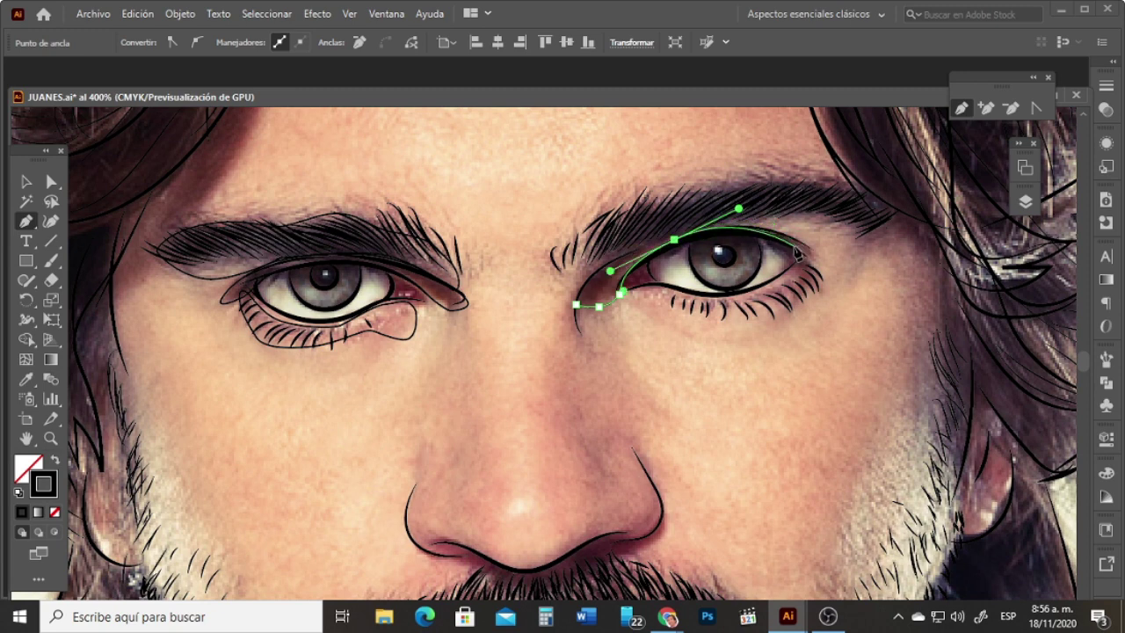
drag(795, 247, 801, 251)
click(814, 261)
click(817, 252)
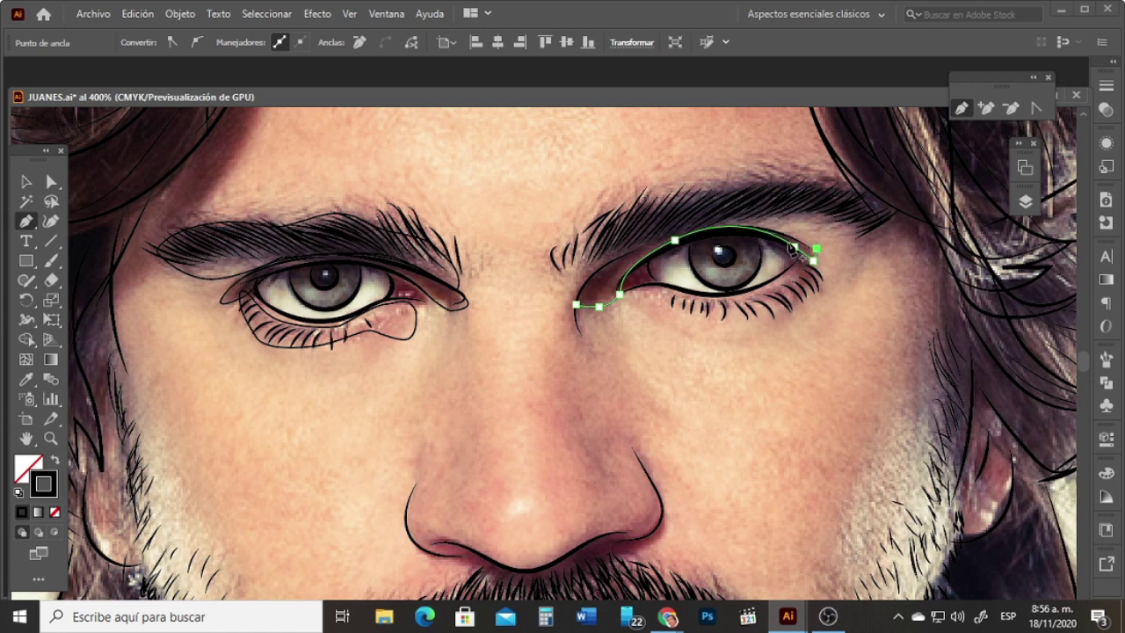
drag(715, 224, 655, 237)
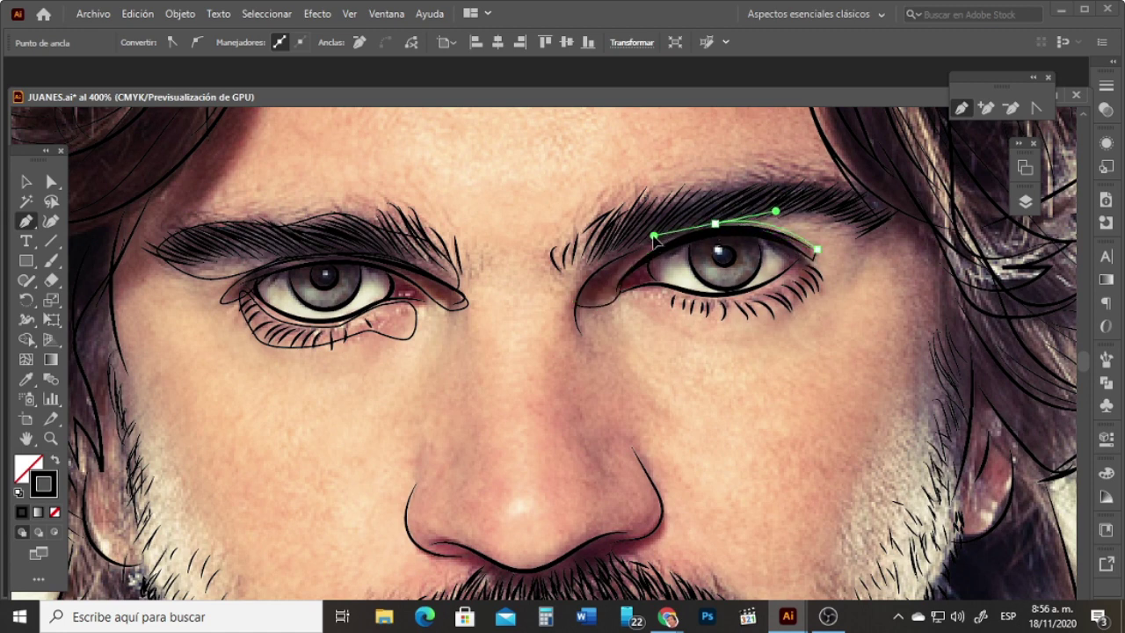
click(576, 304)
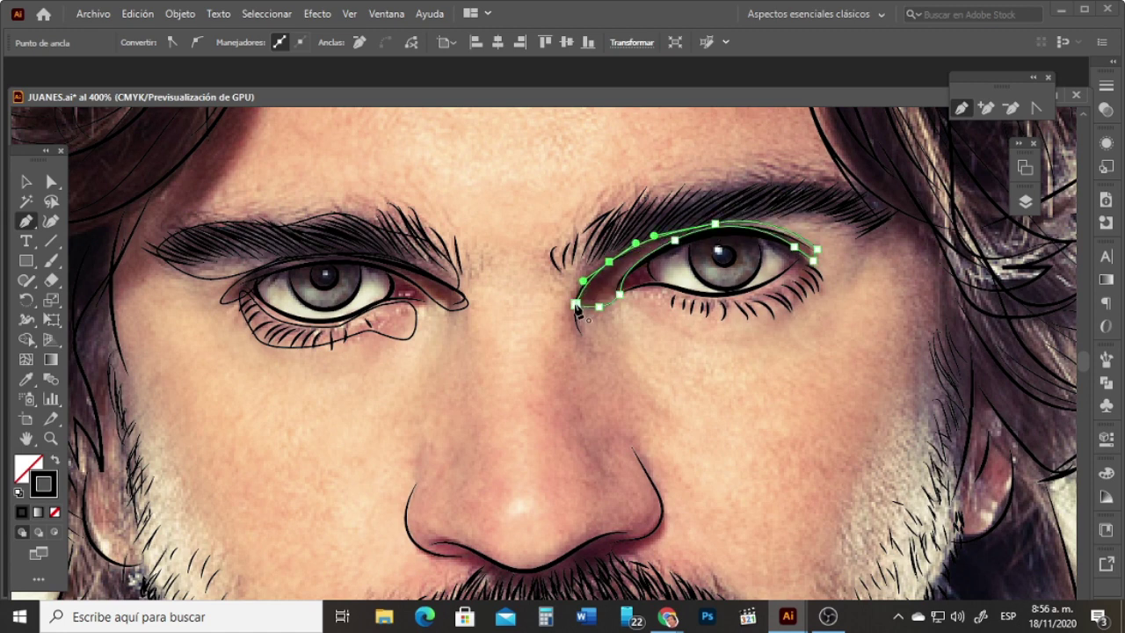
click(576, 304)
Step: Shift the upper anchor near the inner corner of the right eyelid shadow slightly toward the nose
key(a)
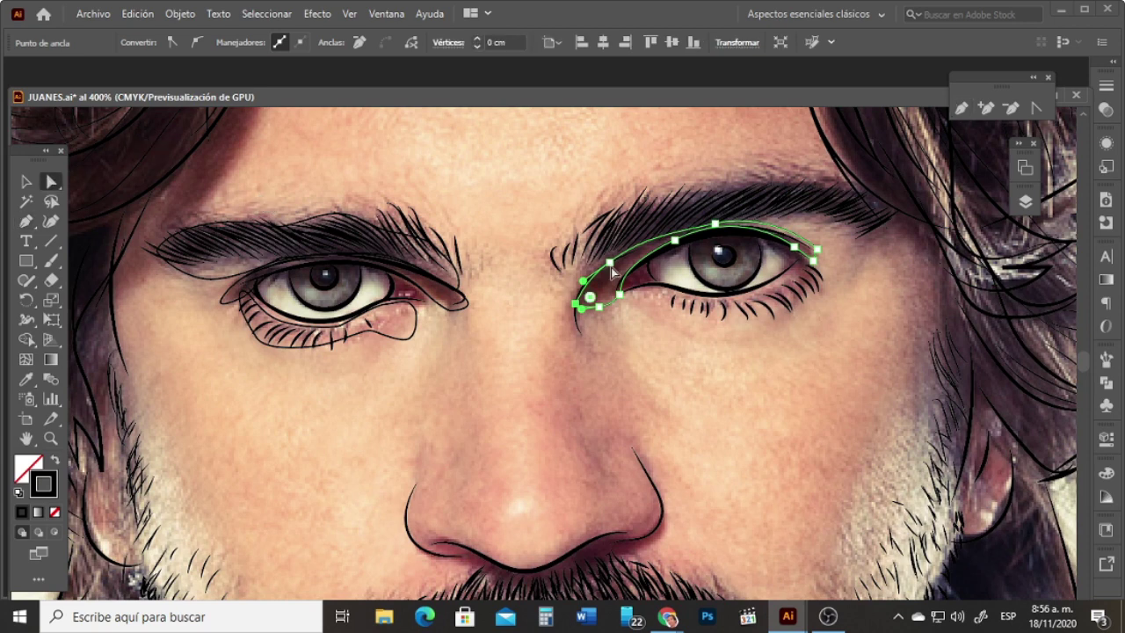
drag(611, 266, 604, 266)
key(p)
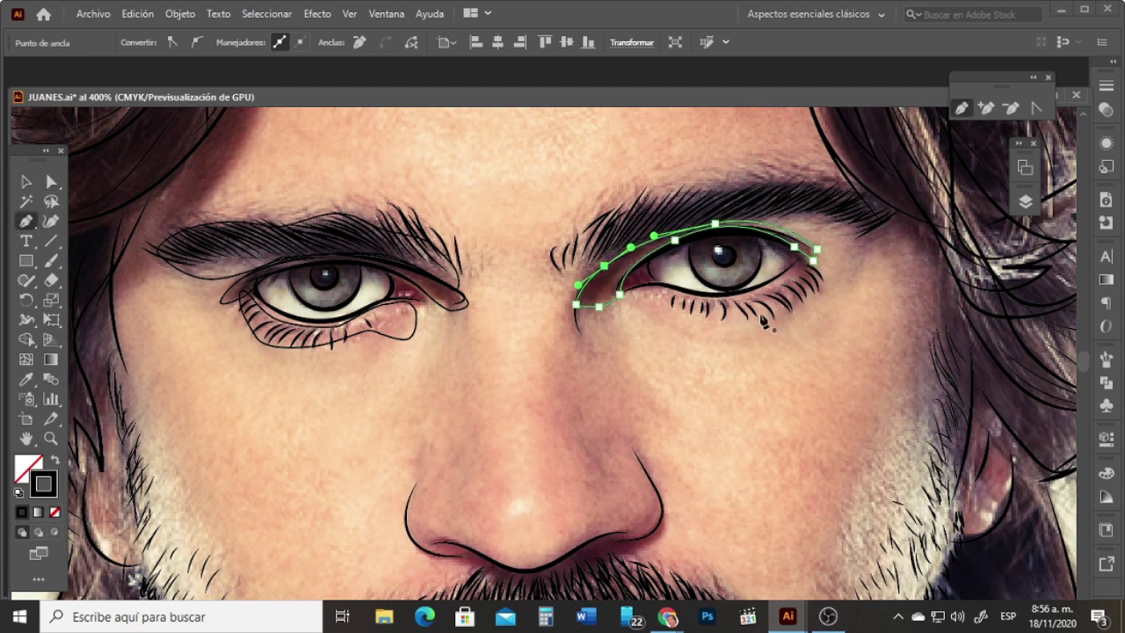
Step: Move the floating Pen tools panel above the nose bridge and outline the right eyebrow as a closed Pen path
drag(997, 92, 524, 184)
click(573, 262)
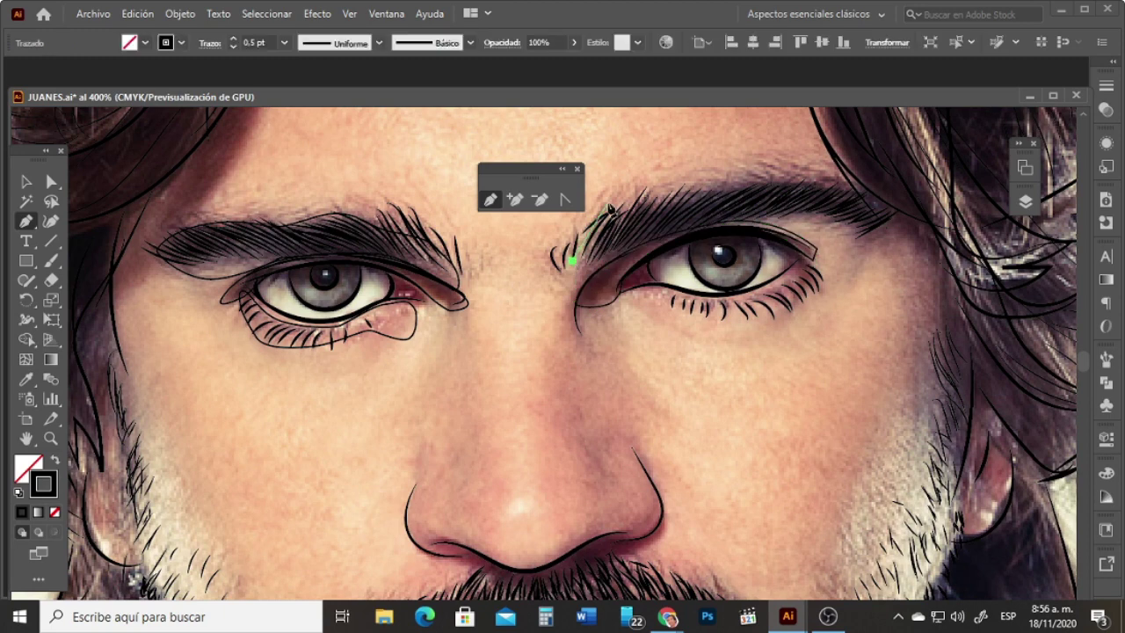
drag(614, 203, 640, 197)
drag(728, 175, 836, 237)
drag(770, 218, 668, 233)
click(674, 234)
drag(604, 265, 592, 270)
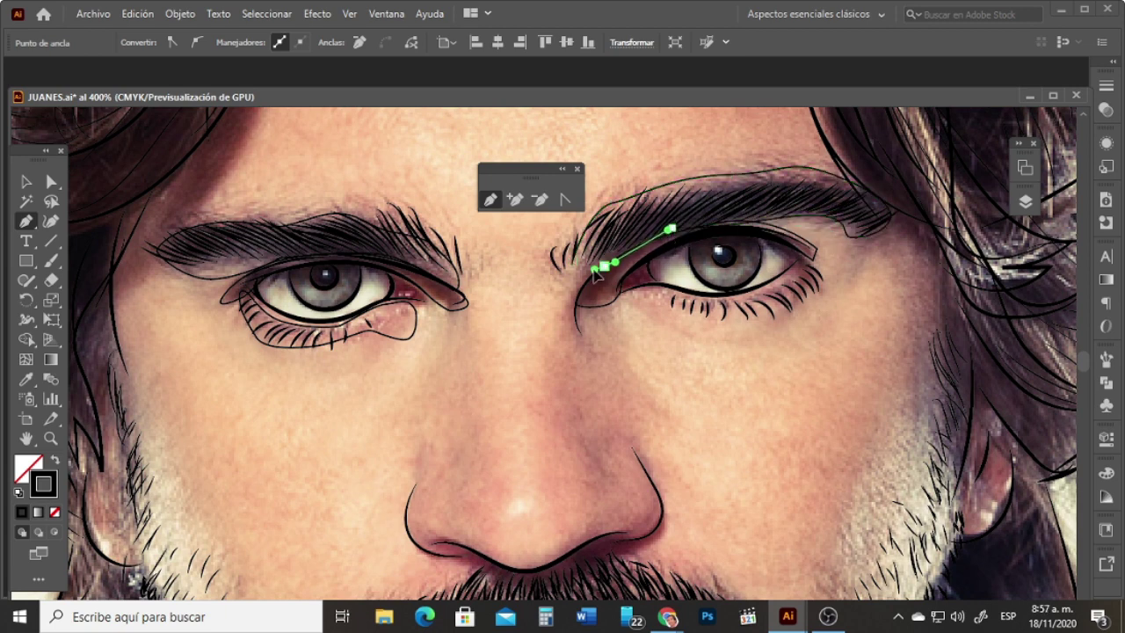
click(564, 275)
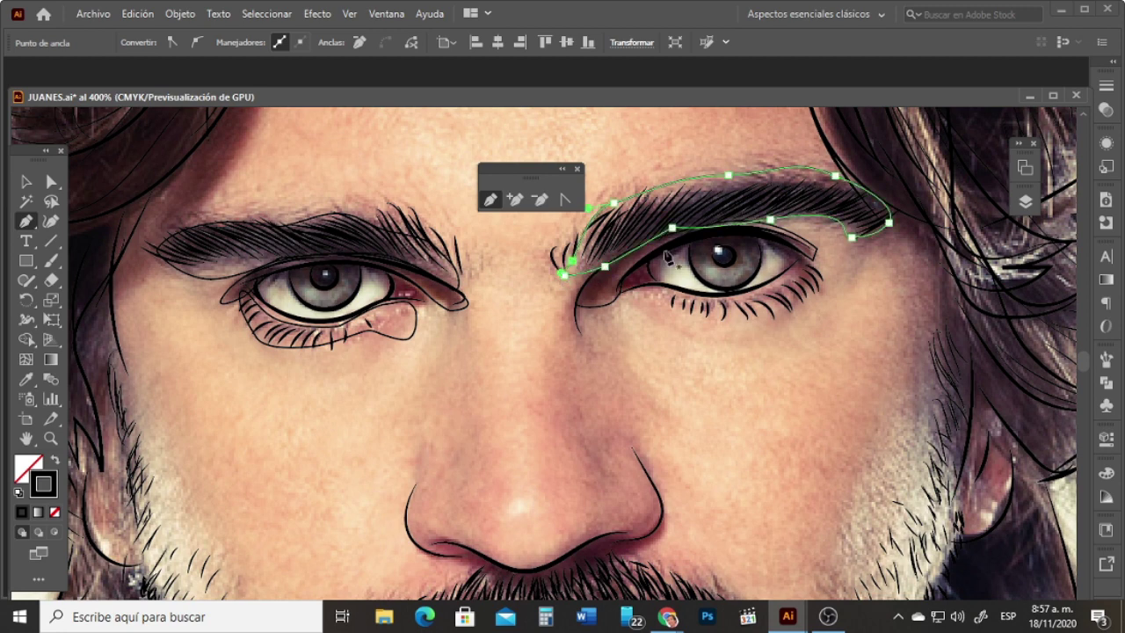
Step: Refine the right eyebrow outline by flattening its upper curve and moving the inner-end anchor closer to the nose bridge
click(53, 183)
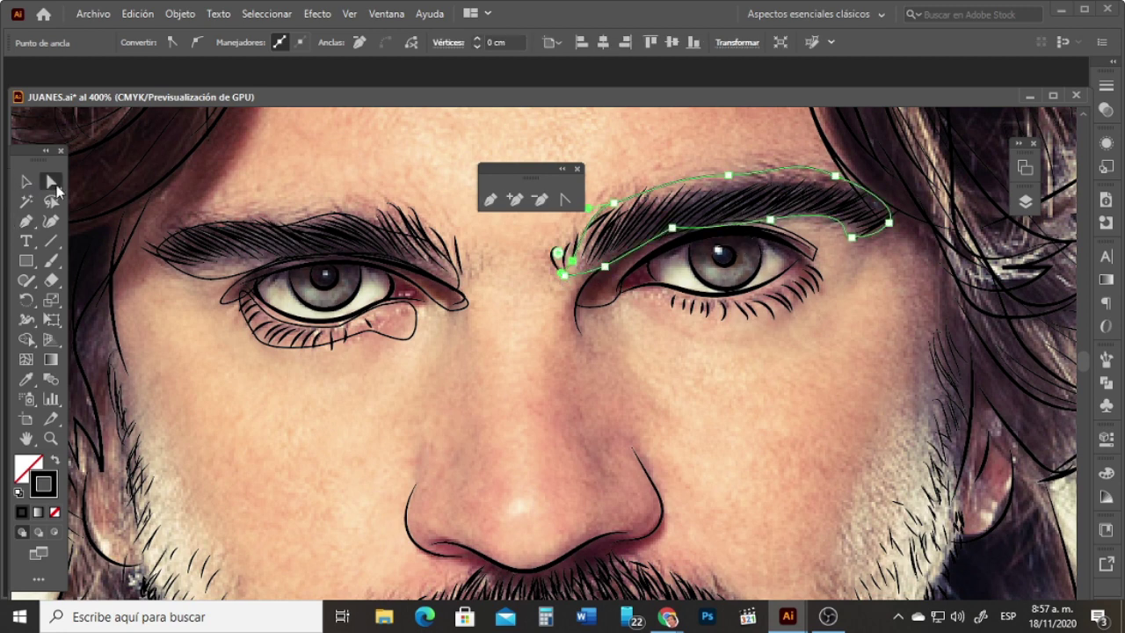
click(729, 176)
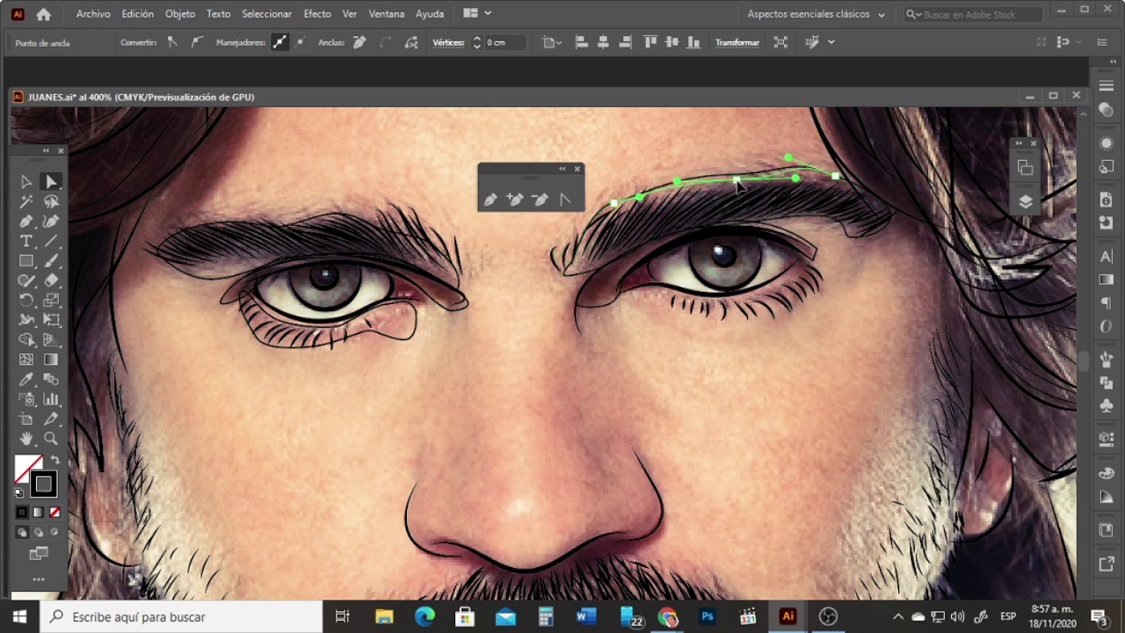
drag(669, 183, 668, 184)
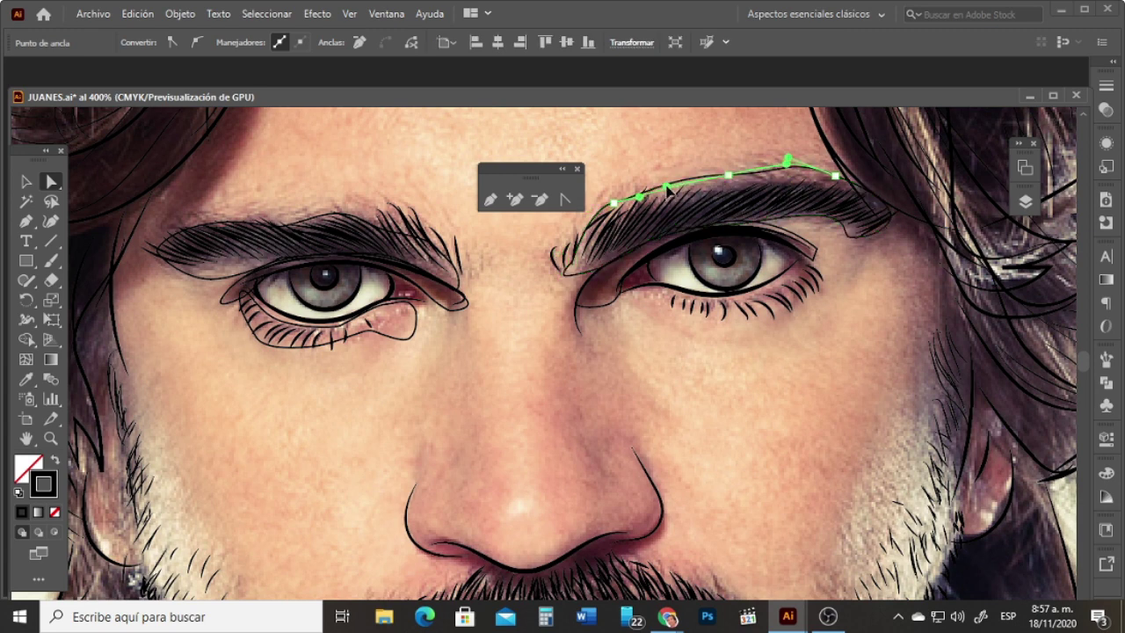
click(615, 208)
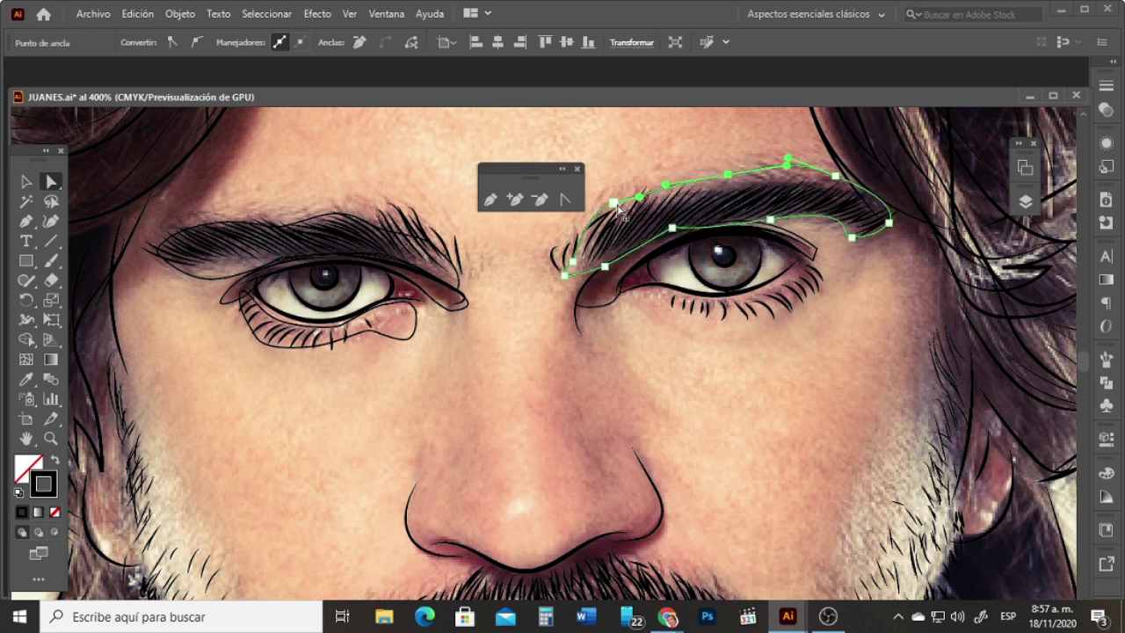
click(565, 275)
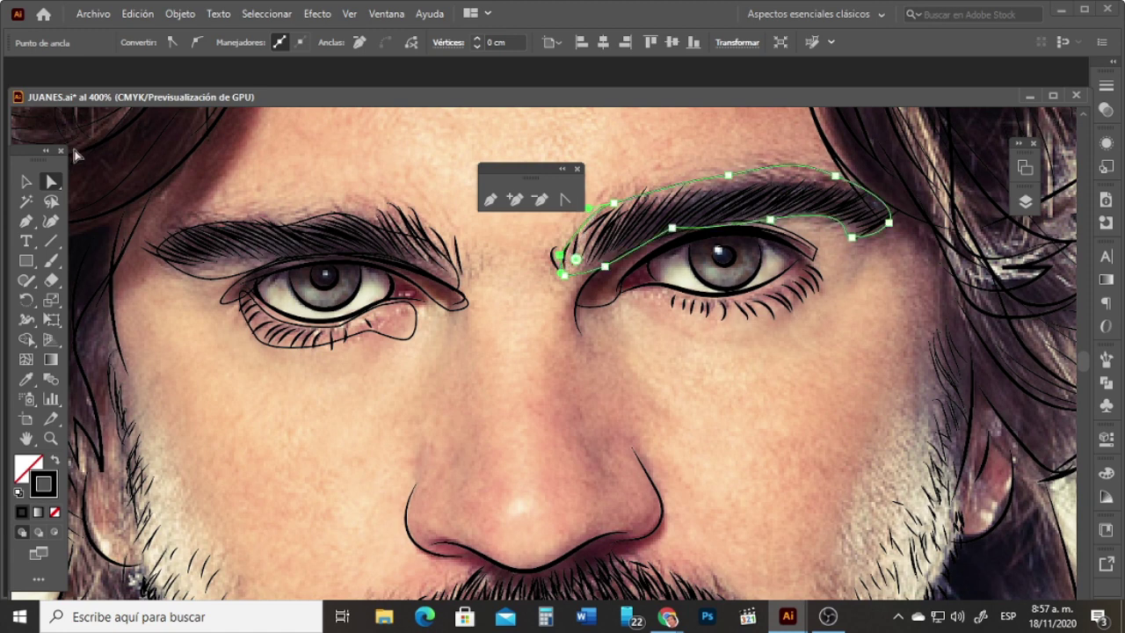
Step: Outline the shadow on the right side of the nose as a closed Pen path, from the nostril wing up to the bridge and back
click(491, 199)
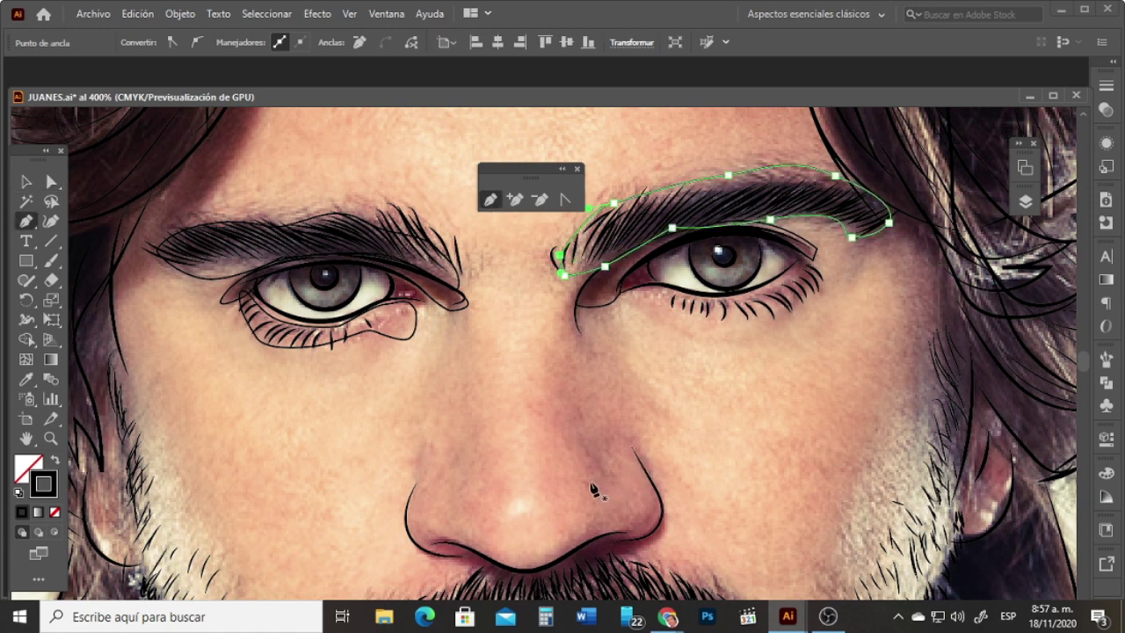
click(643, 473)
click(617, 454)
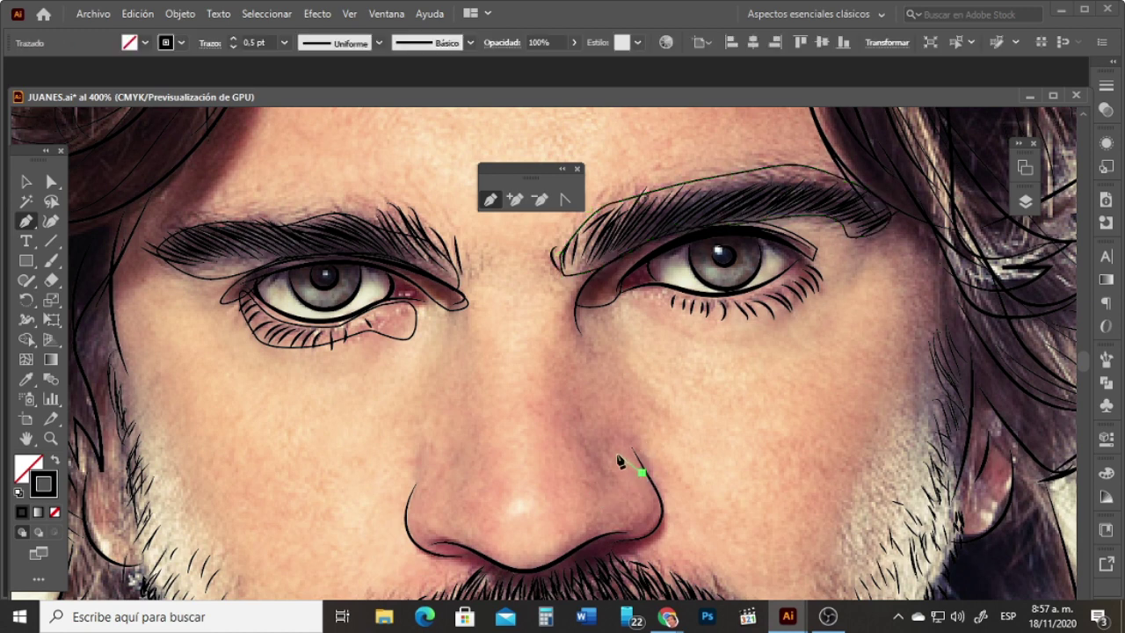
drag(614, 474, 552, 428)
click(599, 496)
click(546, 407)
click(549, 365)
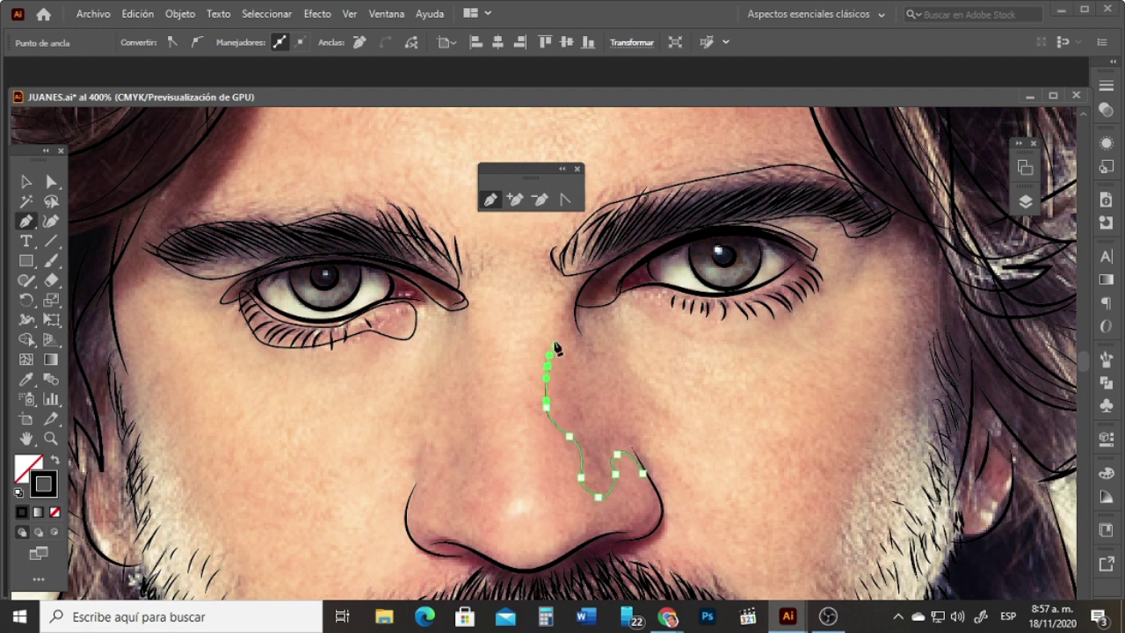
click(554, 337)
click(607, 401)
drag(641, 447, 647, 457)
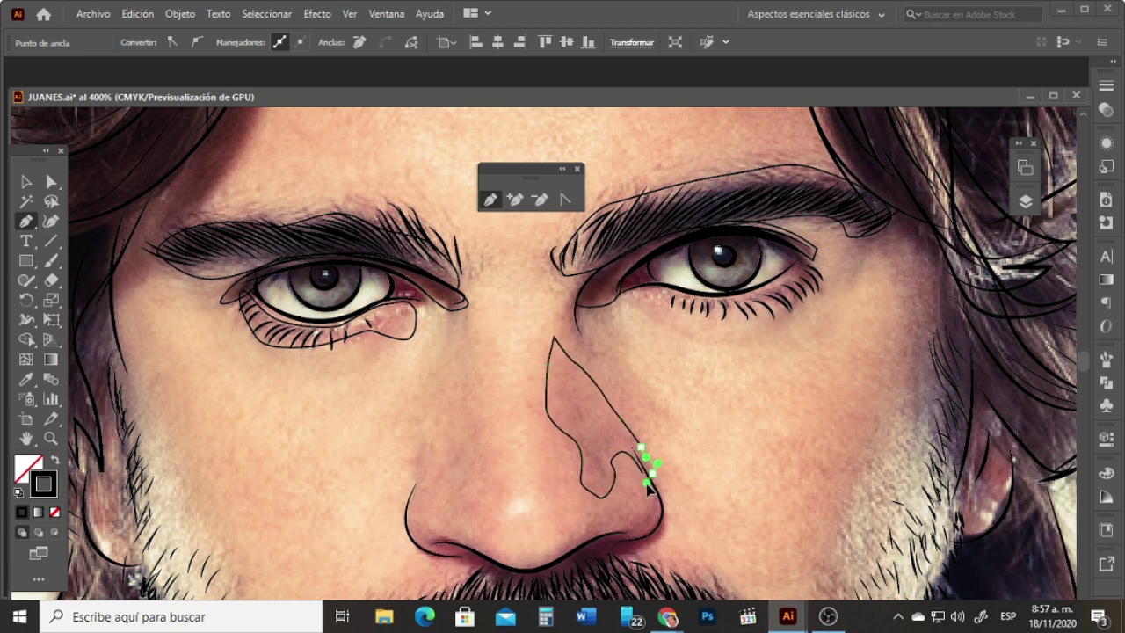
click(643, 472)
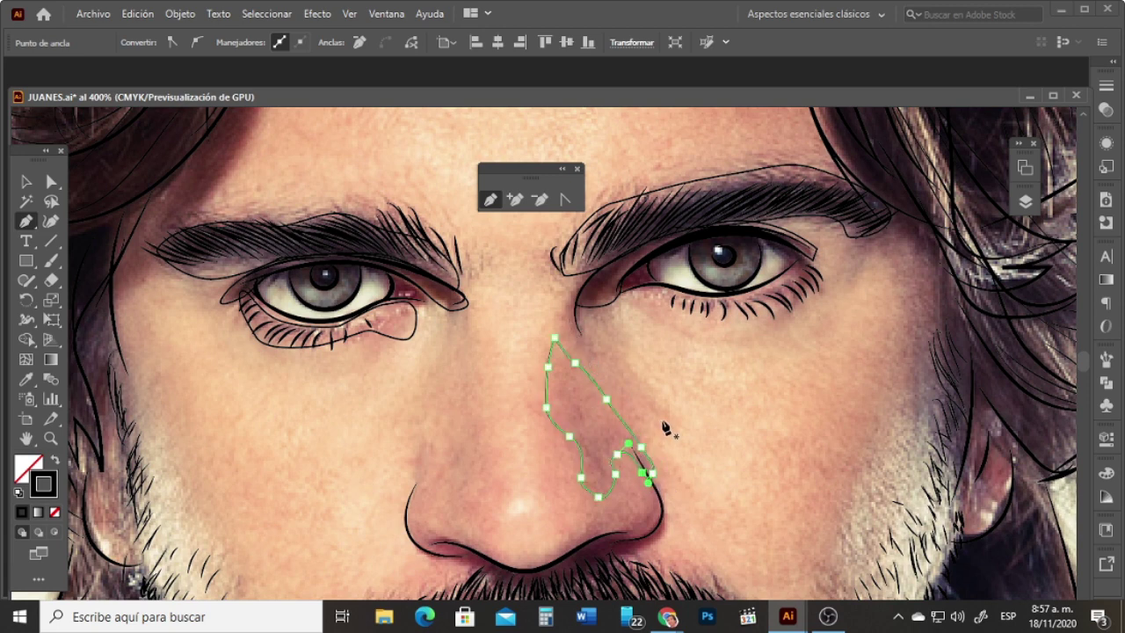
Step: Draw a closed Pen path around the shadow running from the right eye's inner corner down to the cheek beside the nose
click(571, 300)
drag(574, 334, 590, 356)
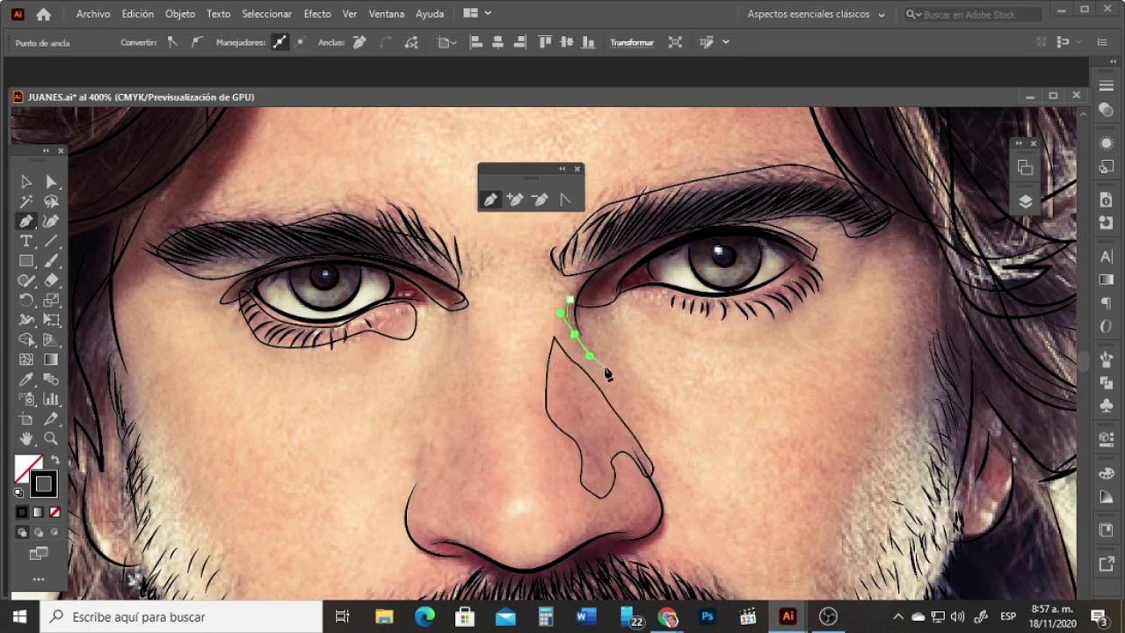
drag(641, 408, 621, 333)
click(668, 415)
drag(622, 322, 581, 305)
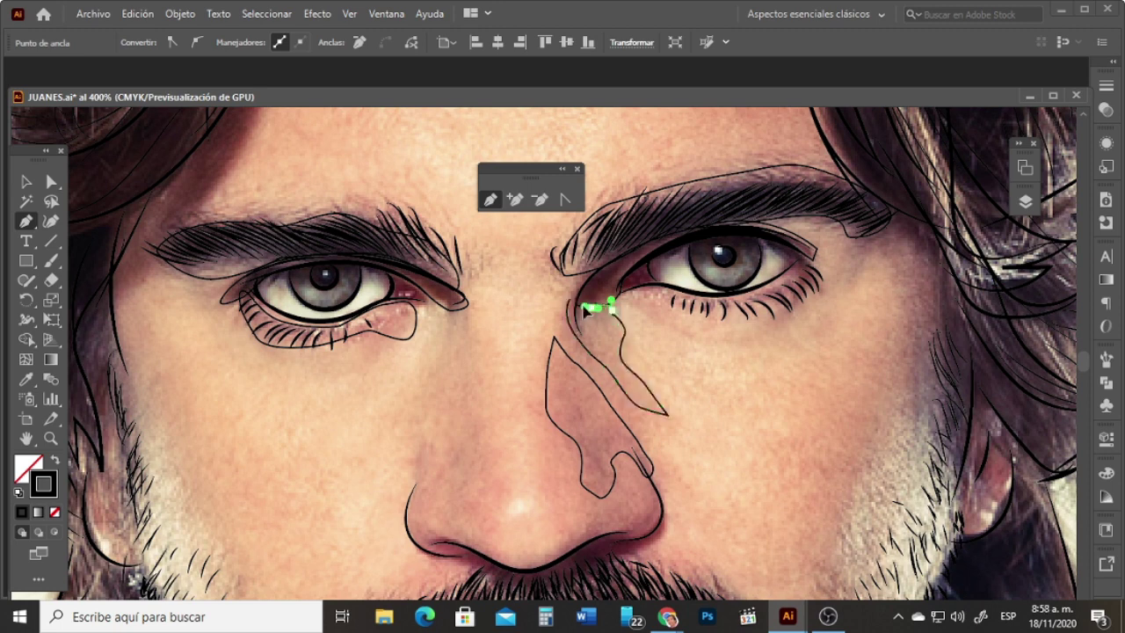
click(571, 300)
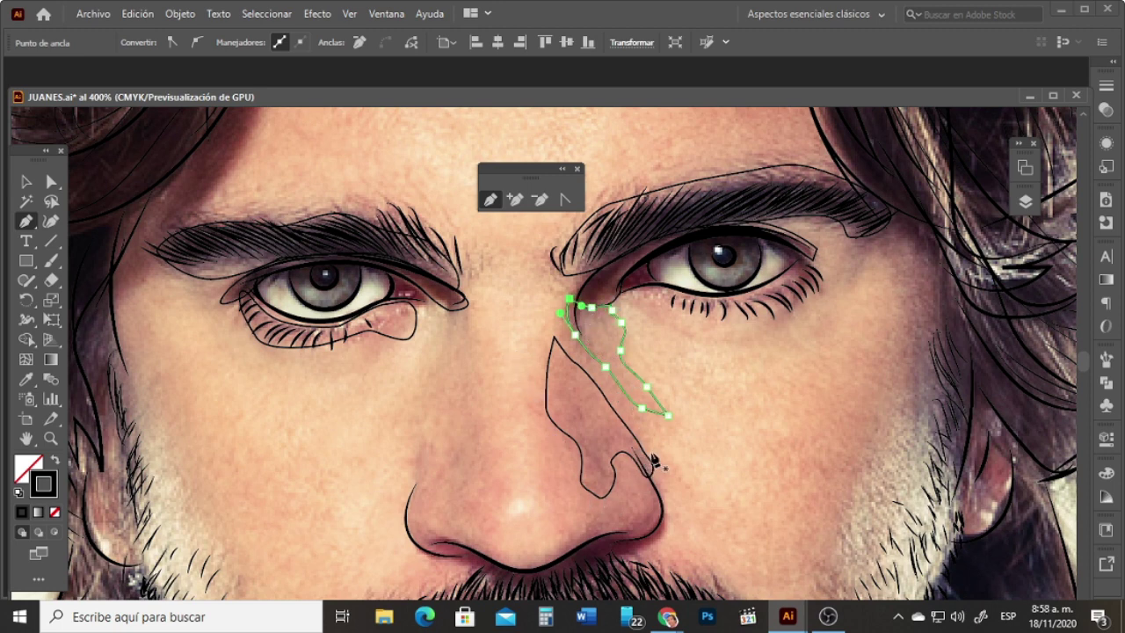
Step: Outline the narrow strip between the right nose-side shadow and the cheek shadow as a closed Pen path
drag(644, 452, 648, 429)
click(641, 408)
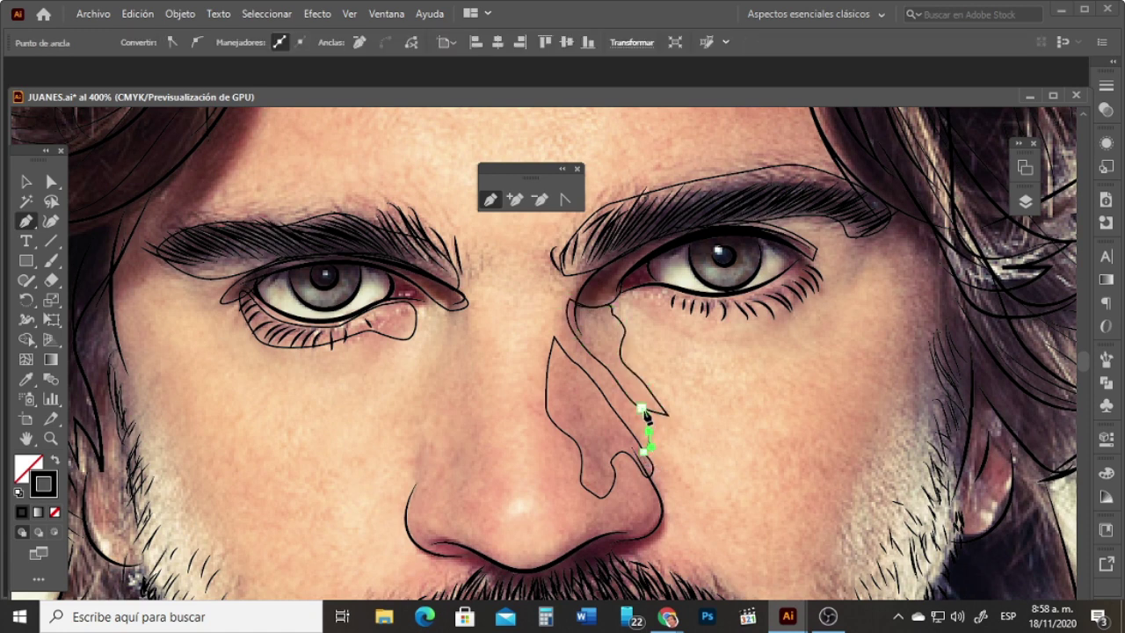
drag(619, 377, 574, 327)
click(566, 308)
click(561, 335)
click(572, 369)
click(613, 416)
click(624, 426)
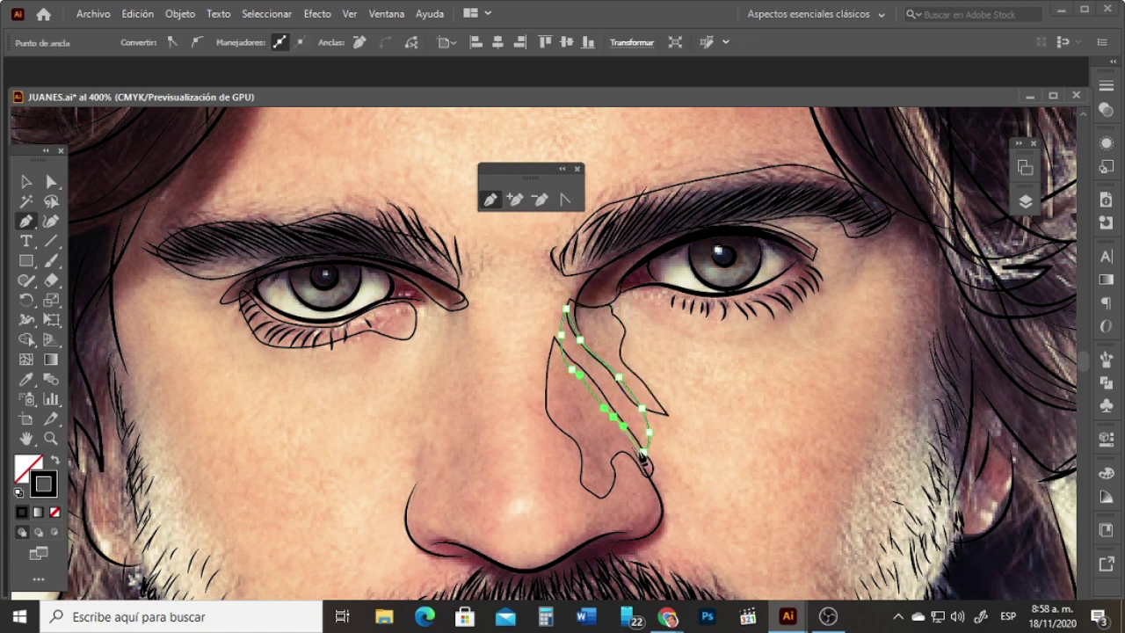
click(644, 452)
Step: Outline the shadow on the left side of the nose as a closed Pen path, from the left eye's inner corner down to the nostril
click(463, 311)
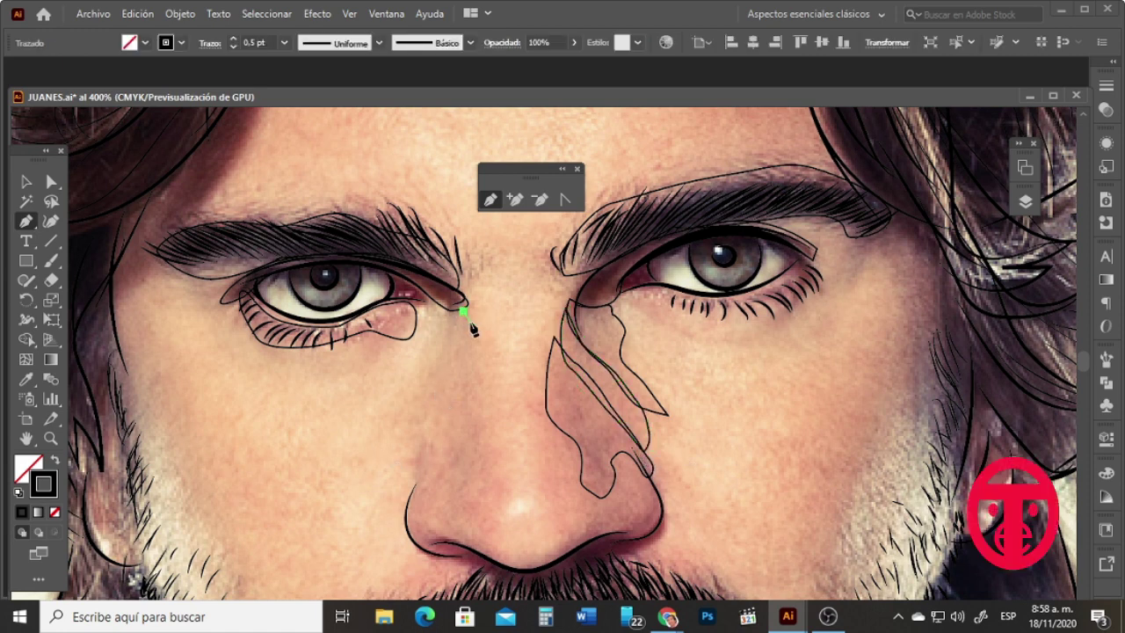
drag(484, 404, 475, 329)
click(422, 475)
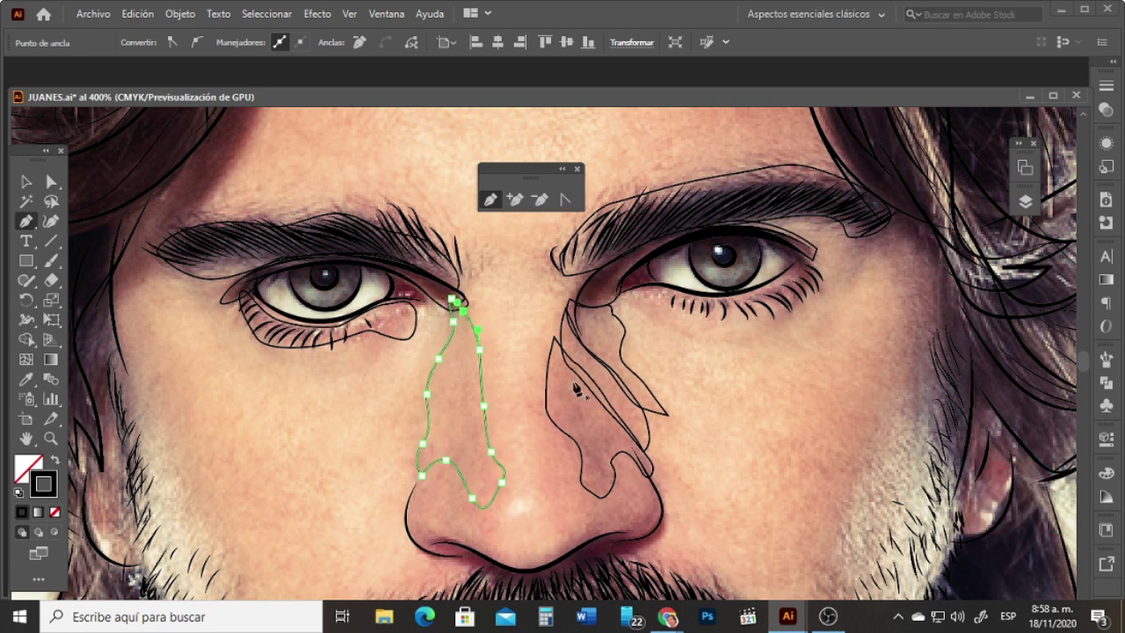
Step: Draw a closed Pen path around the shadow along the underside and outer edge of the right nostril
ctrl+click(556, 563)
click(552, 556)
click(564, 536)
click(583, 529)
click(597, 511)
click(627, 511)
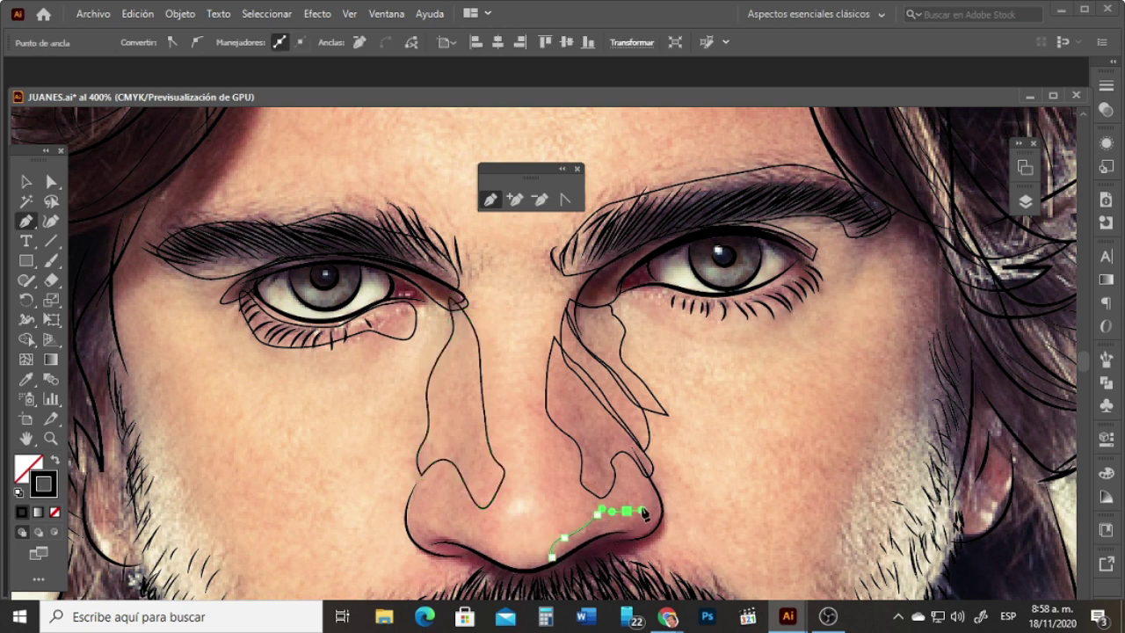
click(645, 479)
drag(660, 499, 631, 537)
click(598, 536)
click(551, 556)
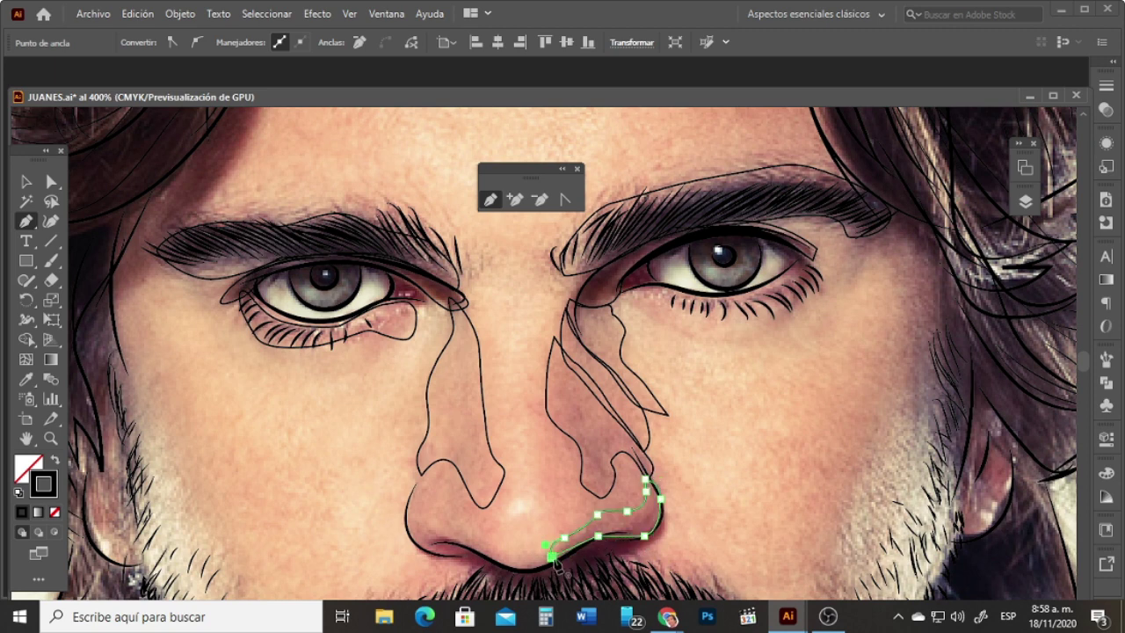
Step: Draw a closed Pen path around the shadow on the left nostril, from the nose's underside up over the nostril wing
click(493, 555)
drag(480, 531, 510, 562)
click(451, 509)
click(427, 520)
click(419, 498)
click(421, 482)
click(429, 551)
click(26, 181)
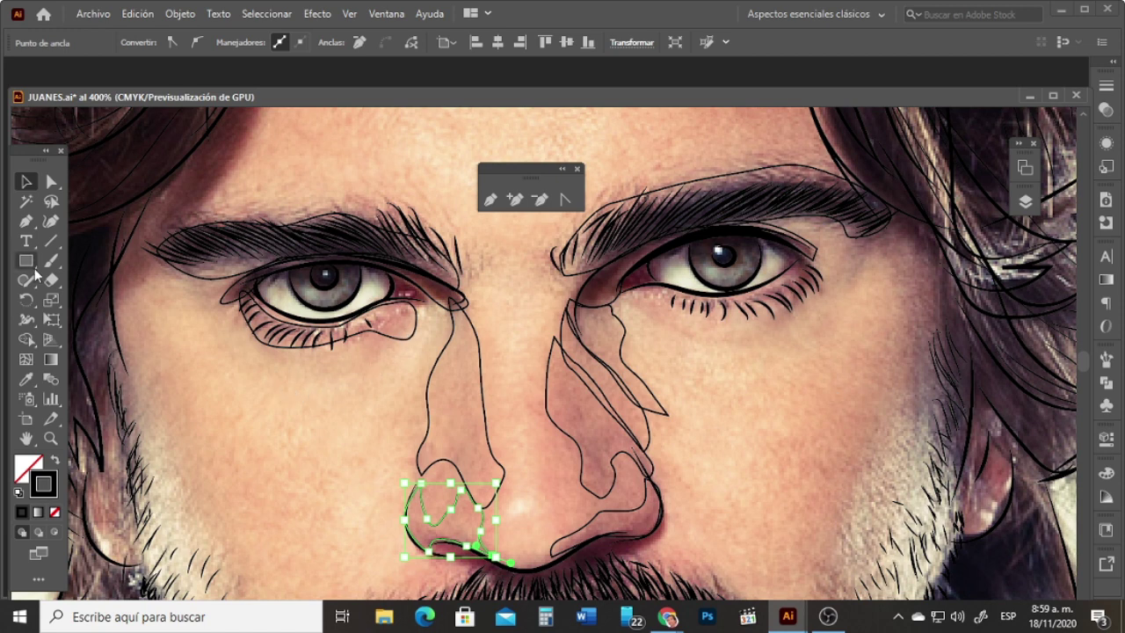
Step: Outline the shadow beneath the right eye as a closed Pen path running along the lower lash line and below the lashes
key(p)
click(620, 299)
mouse_move(701, 343)
mouse_down()
mouse_move(775, 328)
mouse_move(806, 270)
mouse_move(721, 299)
mouse_move(639, 289)
mouse_up()
click(622, 299)
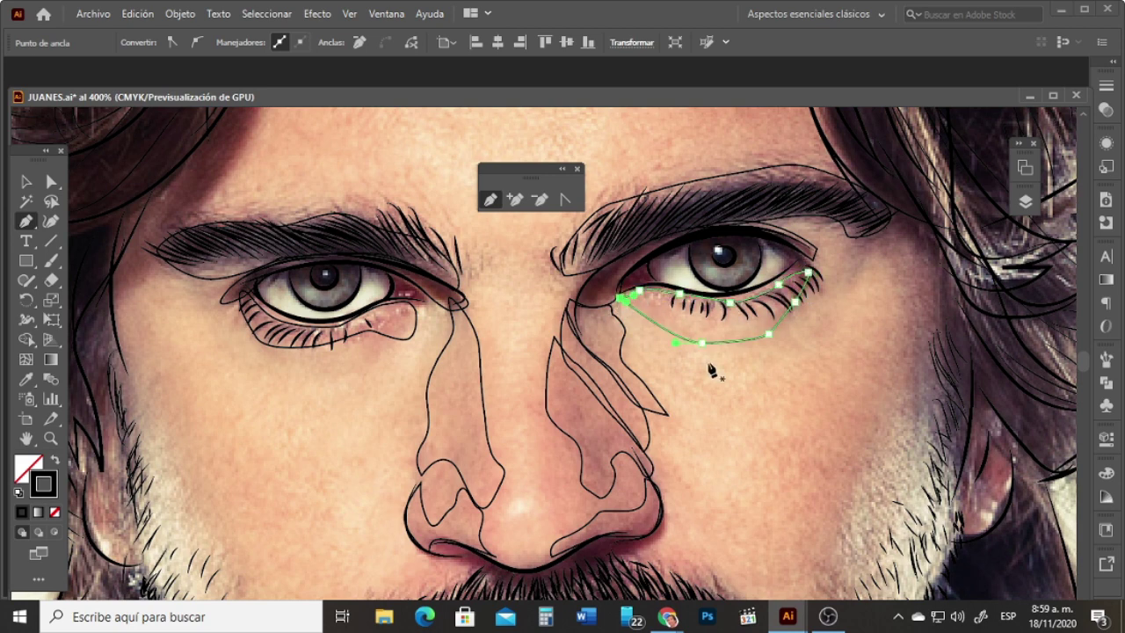
click(27, 185)
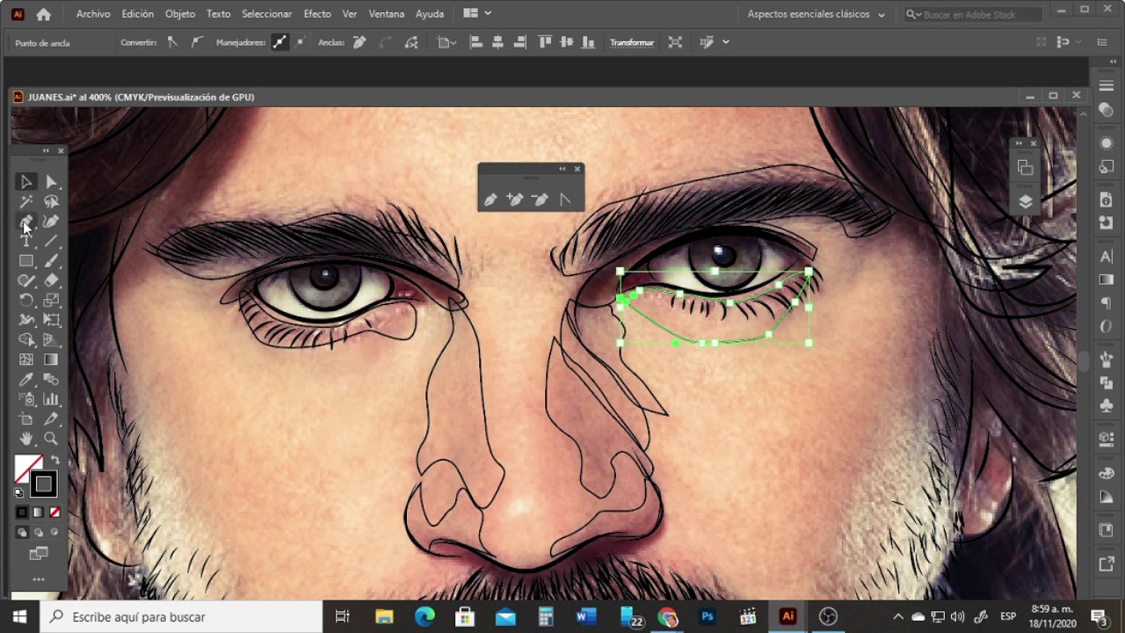
Step: Outline the shadow beneath the left eye as a closed Pen path, from the inner corner's bag around to the outer lashes
key(p)
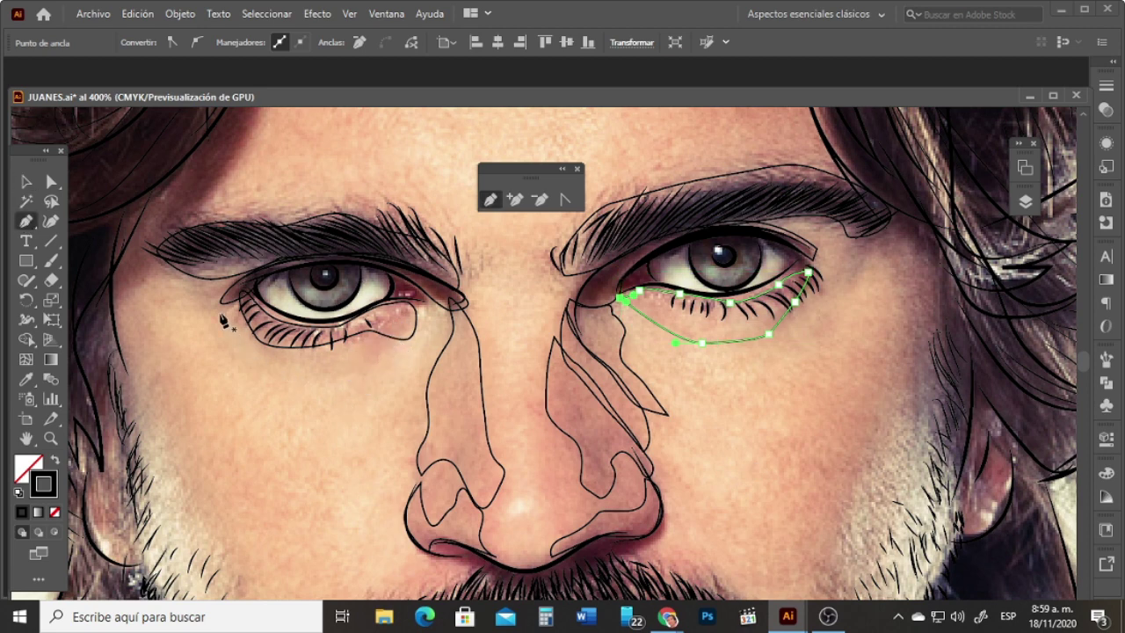
click(401, 340)
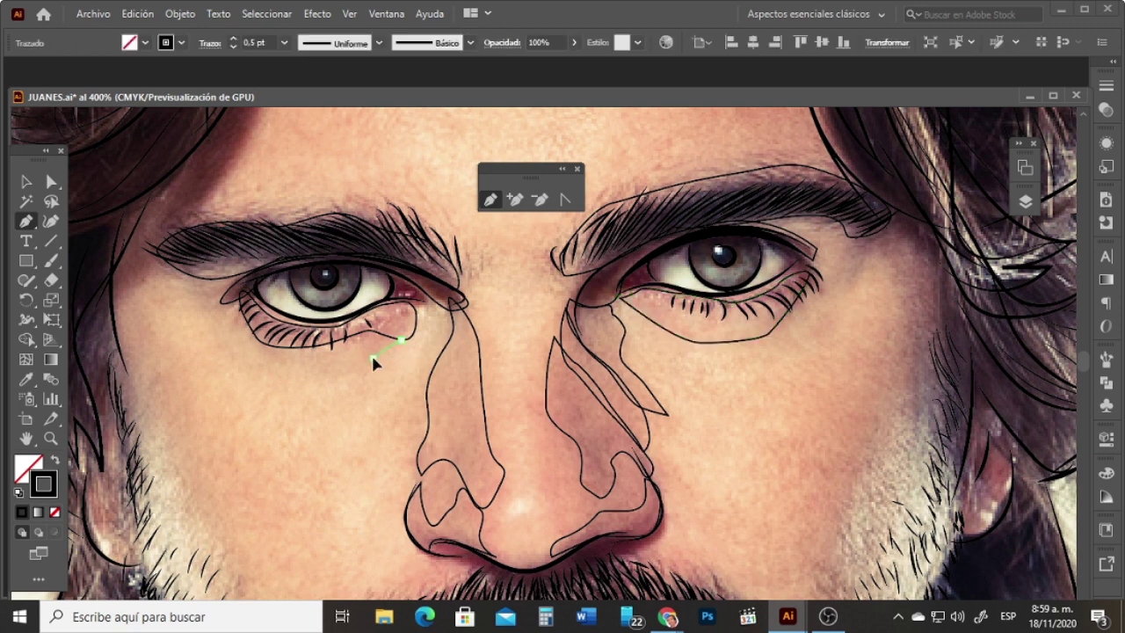
drag(314, 373, 381, 328)
click(261, 357)
click(241, 331)
click(242, 314)
click(401, 340)
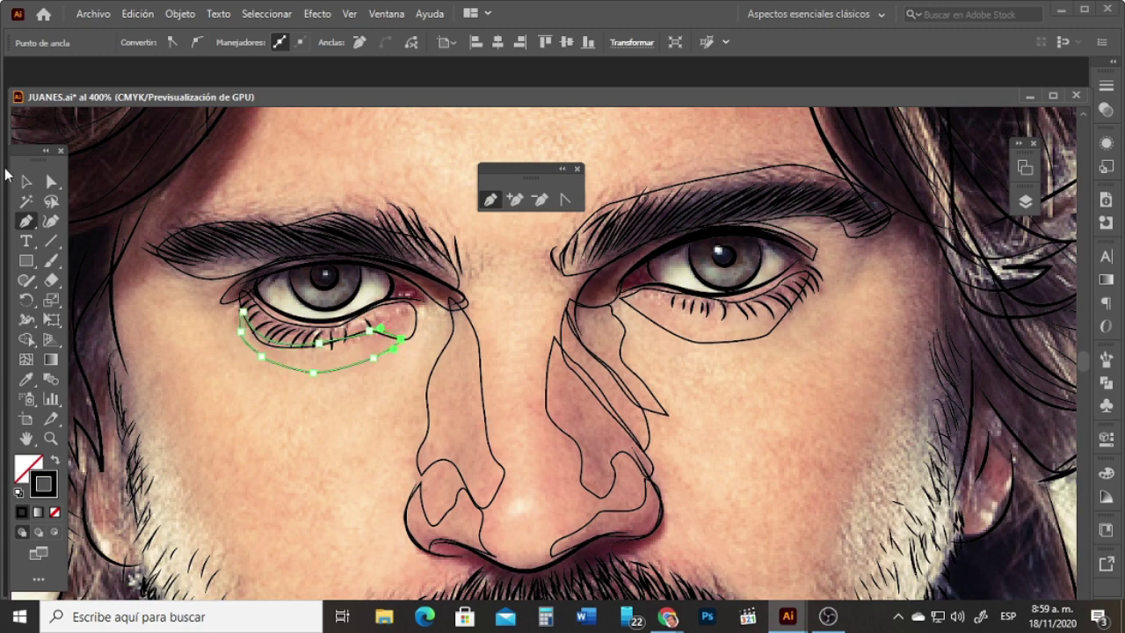
click(25, 181)
Step: Hide the IMAGEN layer to check the shadow outlines against the line art, and show the photo again
click(50, 439)
alt+click(533, 399)
alt+click(622, 321)
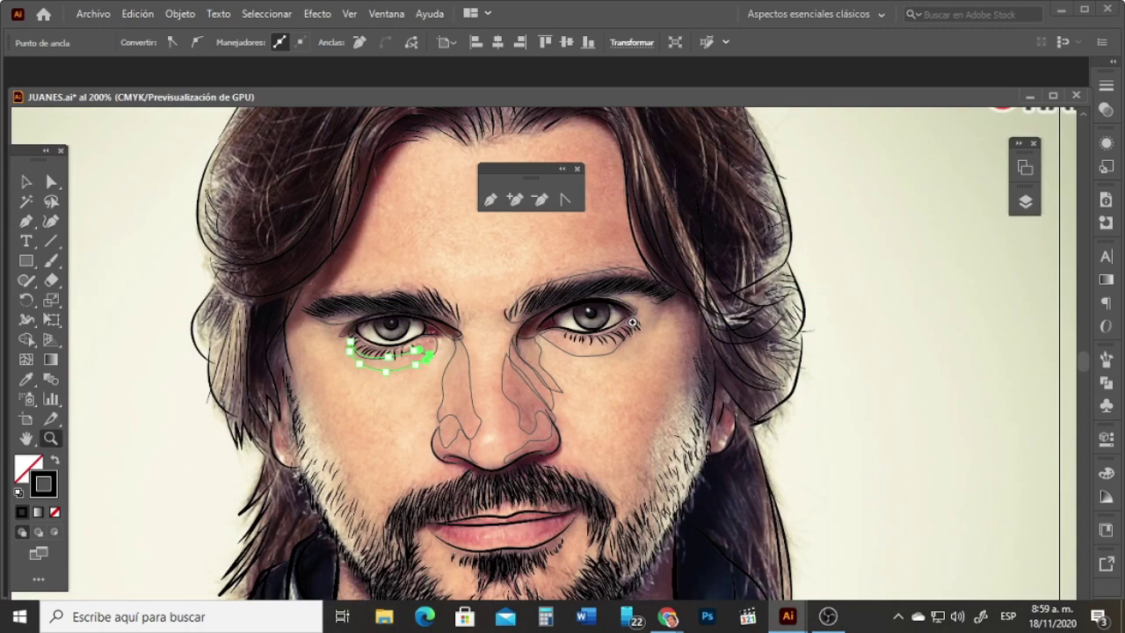
click(1025, 202)
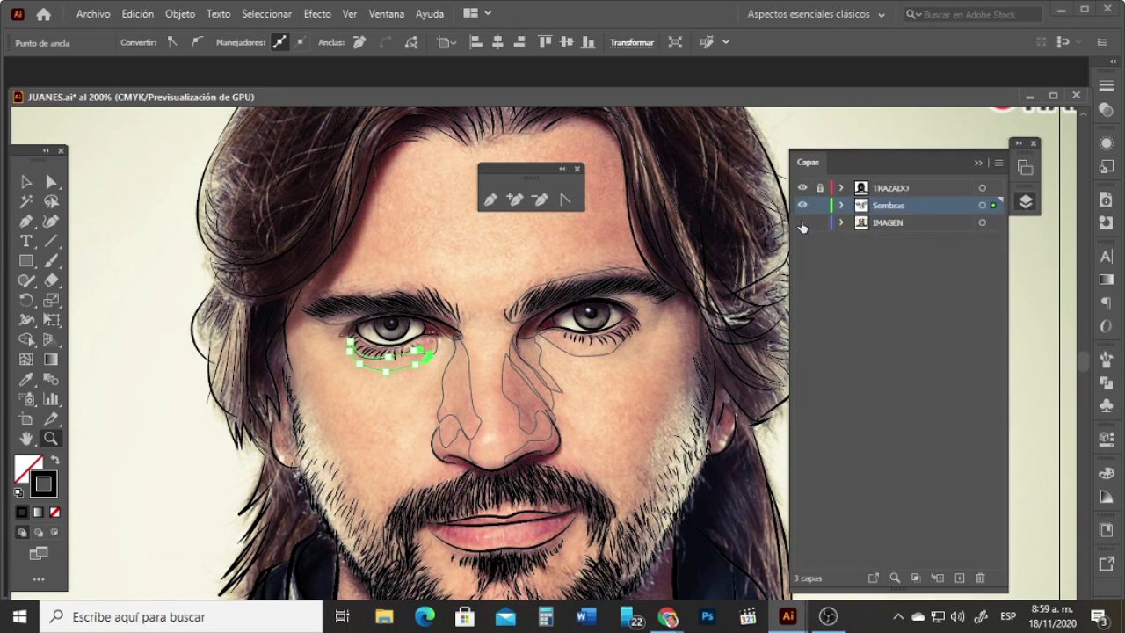
click(802, 222)
key(v)
click(134, 327)
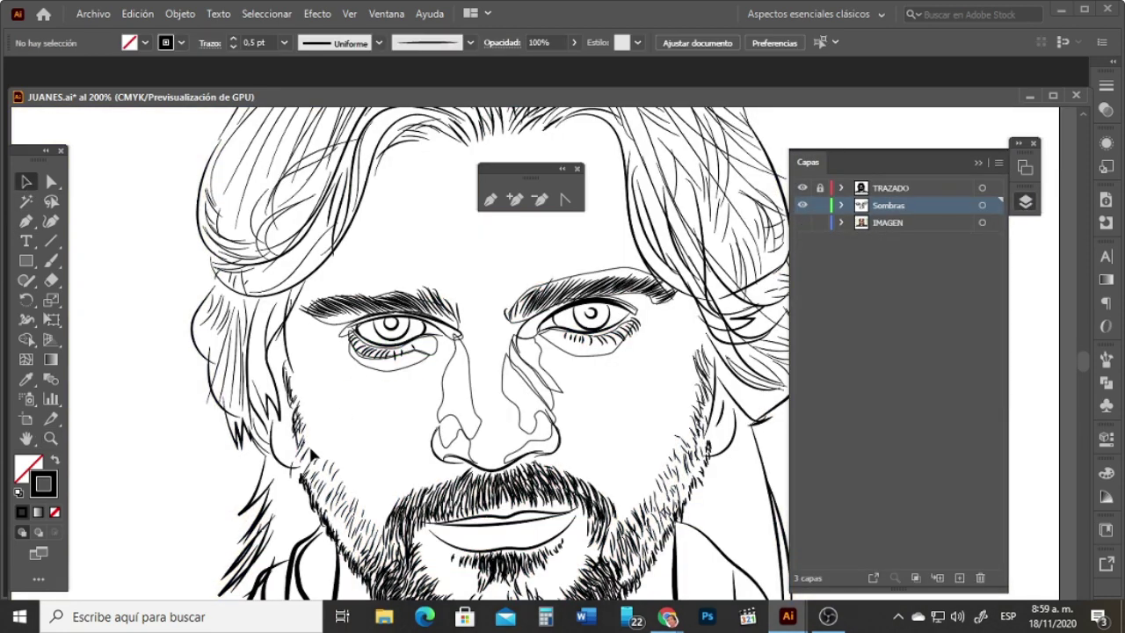
click(800, 223)
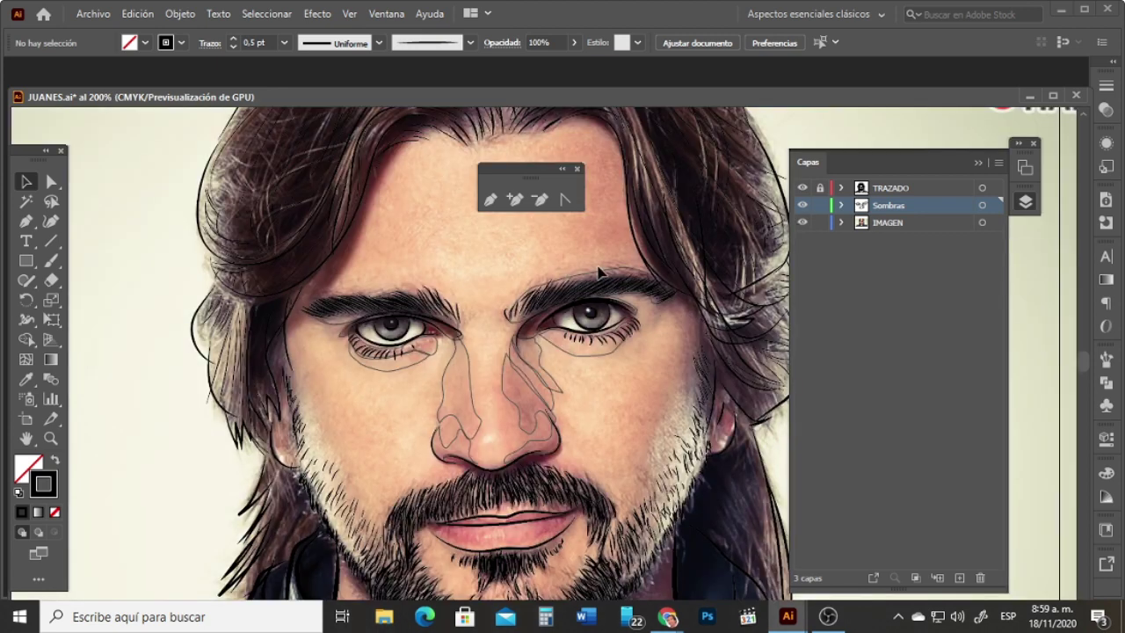
Step: Draw a closed Pen path around the hair shadow along the forehead's left edge, from the hairline down past the left eyebrow
click(25, 225)
click(435, 124)
drag(388, 169, 369, 207)
click(353, 246)
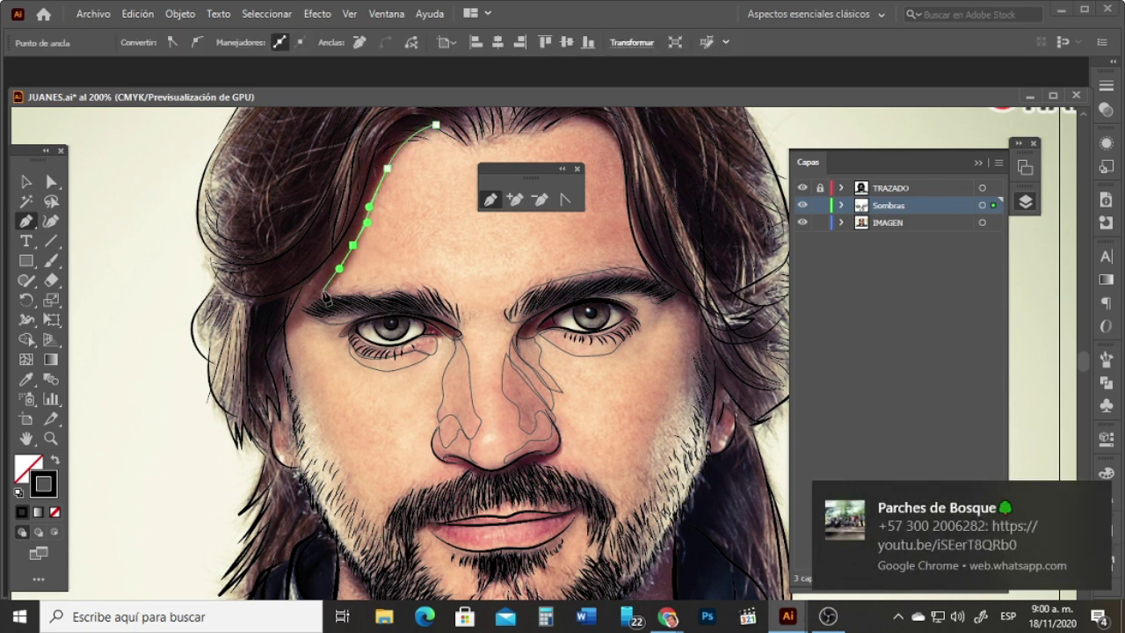
drag(323, 292, 270, 345)
click(309, 312)
click(289, 337)
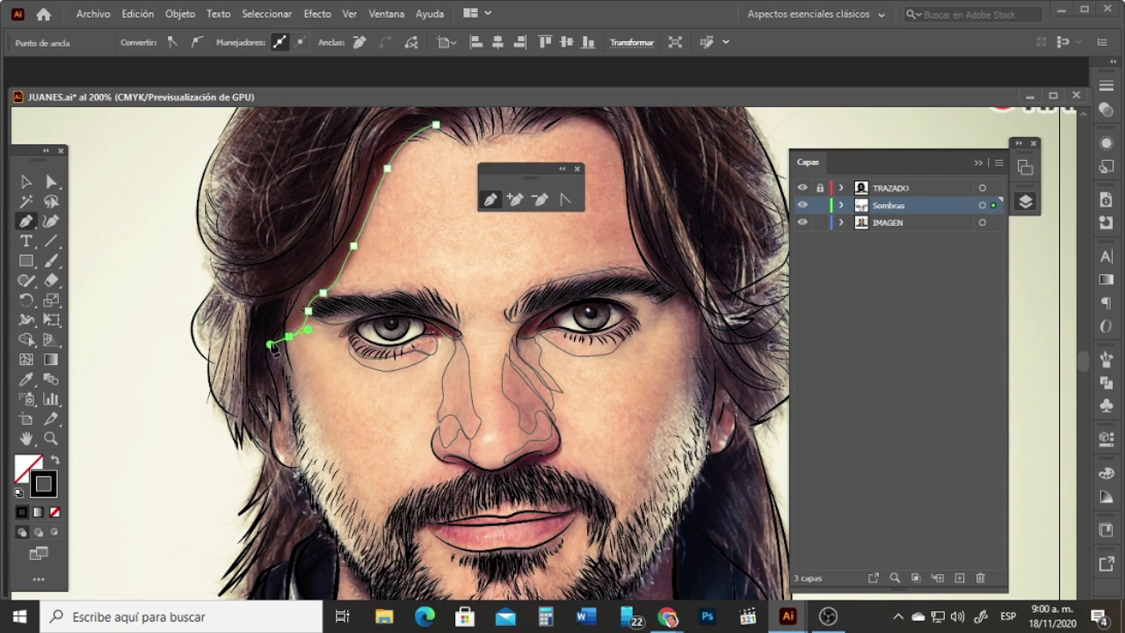
click(300, 285)
click(342, 235)
drag(370, 174, 422, 160)
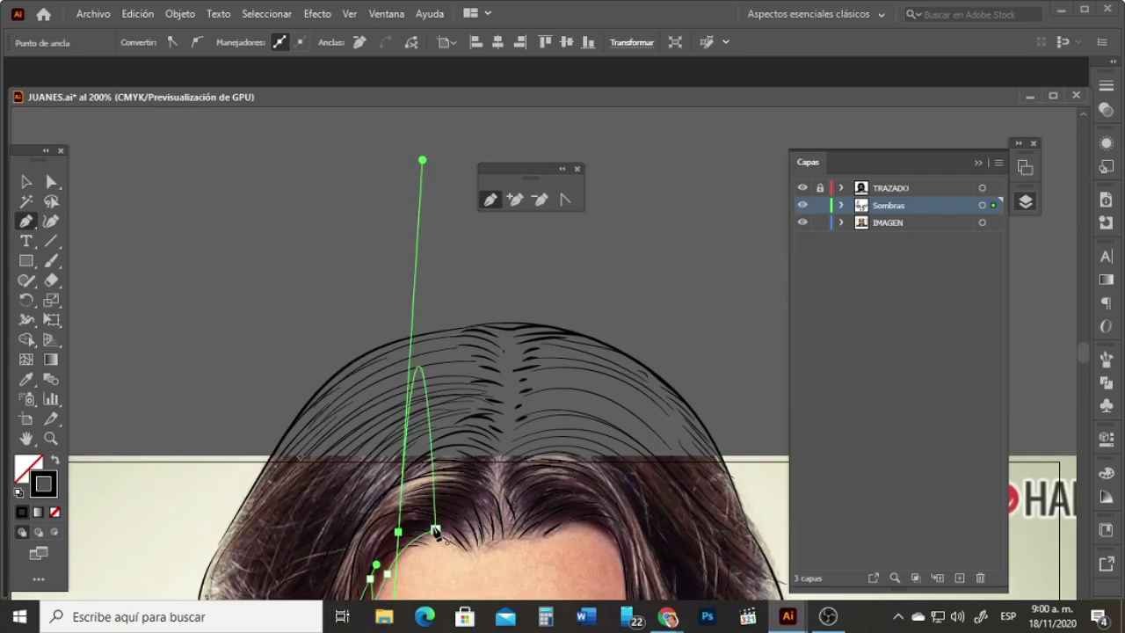
click(435, 531)
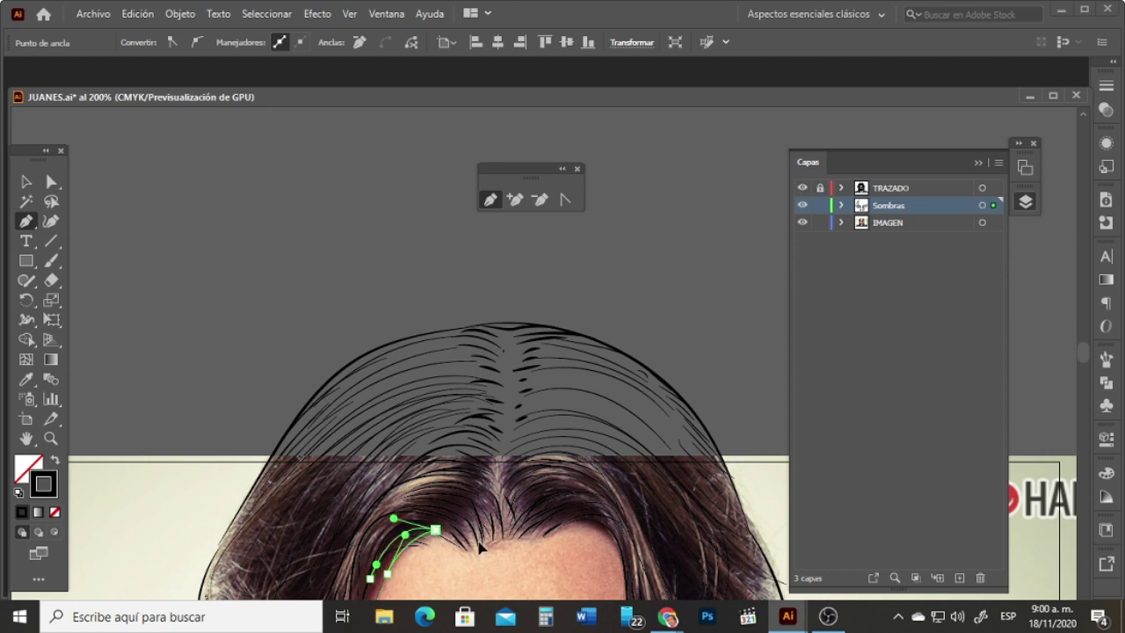
click(25, 182)
Step: Outline the neck shadow under the beard as a closed Pen path with a jagged lower edge, running from jaw side to jaw side
click(49, 441)
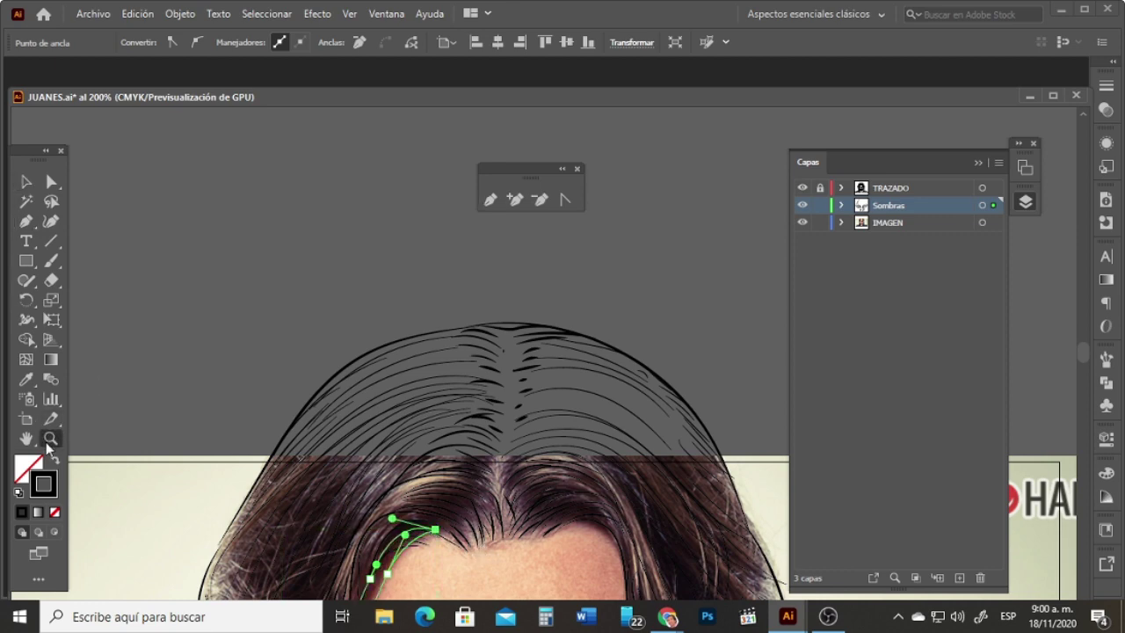
key(space)
drag(509, 520, 508, 269)
drag(500, 494, 451, 436)
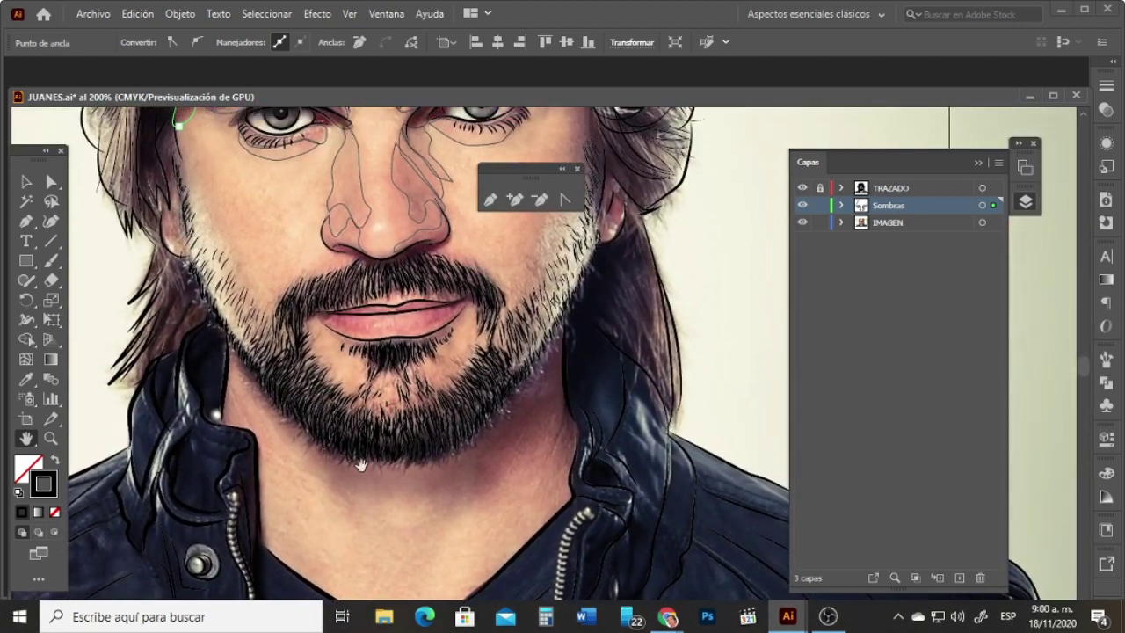
click(26, 220)
click(236, 351)
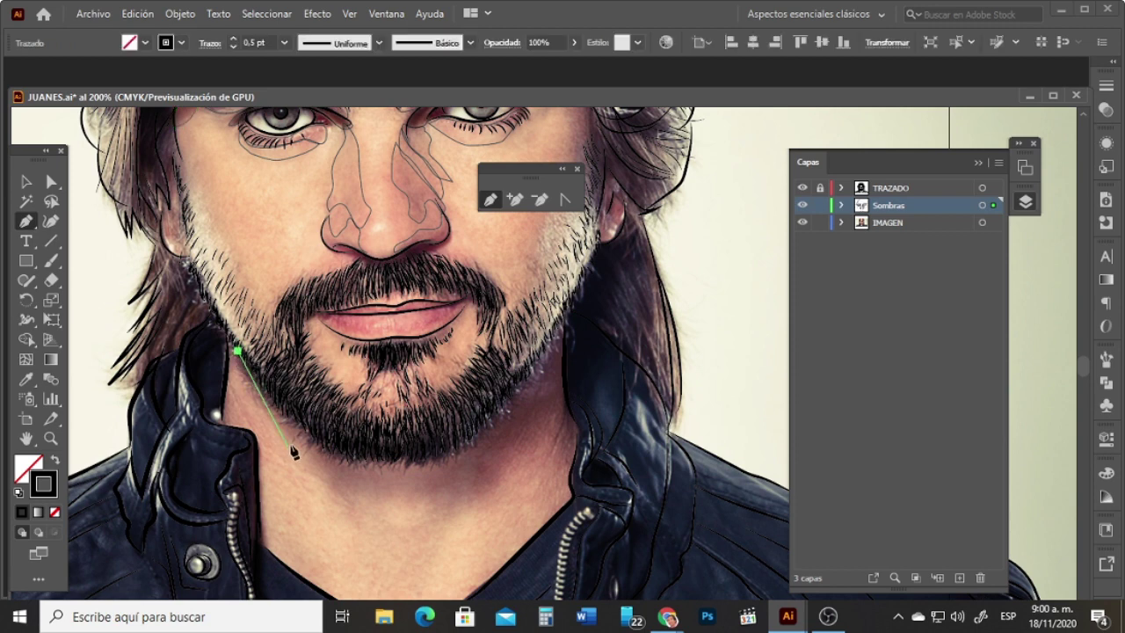
drag(290, 440, 312, 454)
drag(340, 498, 538, 439)
drag(552, 418, 555, 409)
drag(547, 462, 565, 387)
click(565, 301)
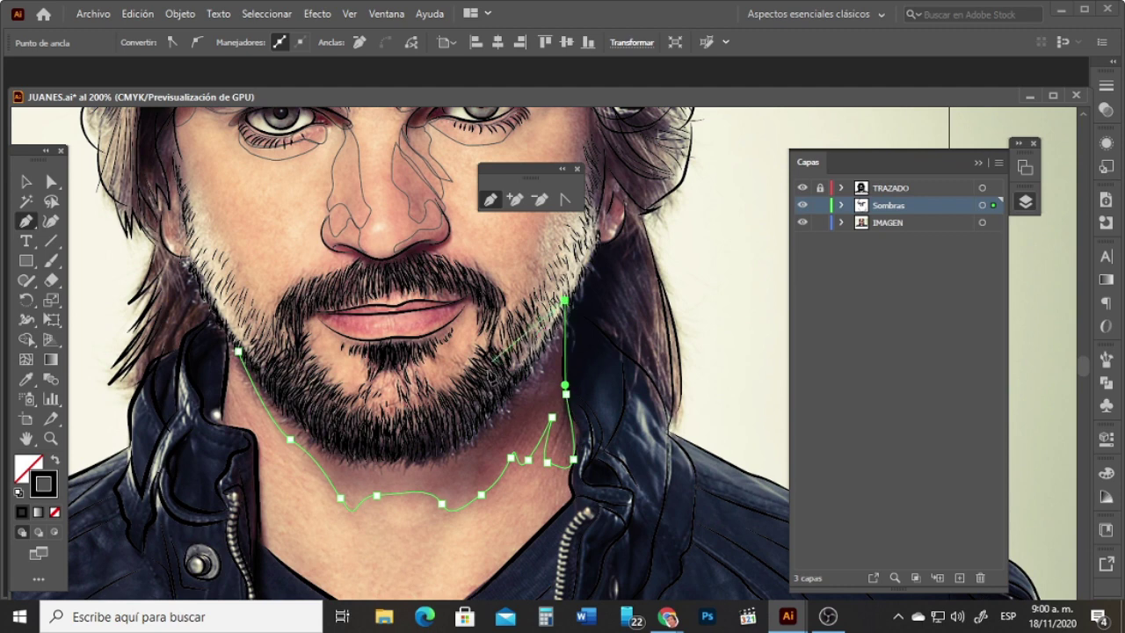
drag(474, 424, 435, 442)
drag(364, 445, 335, 434)
drag(238, 351, 181, 273)
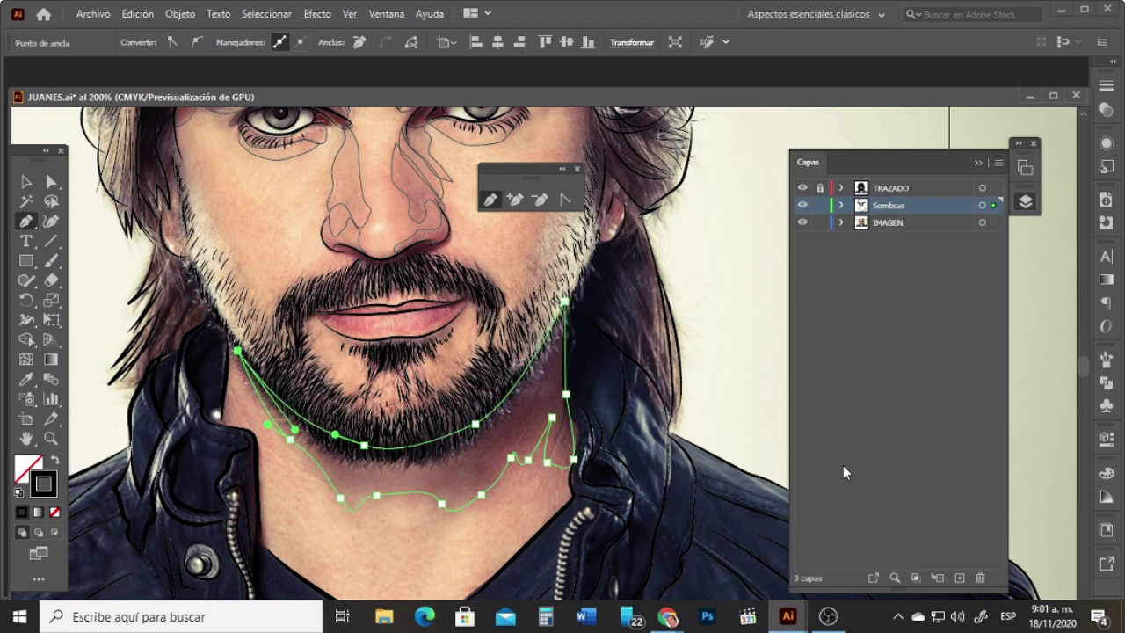
Step: Create a new layer named base and place it between the Sombras and IMAGEN layers
click(959, 579)
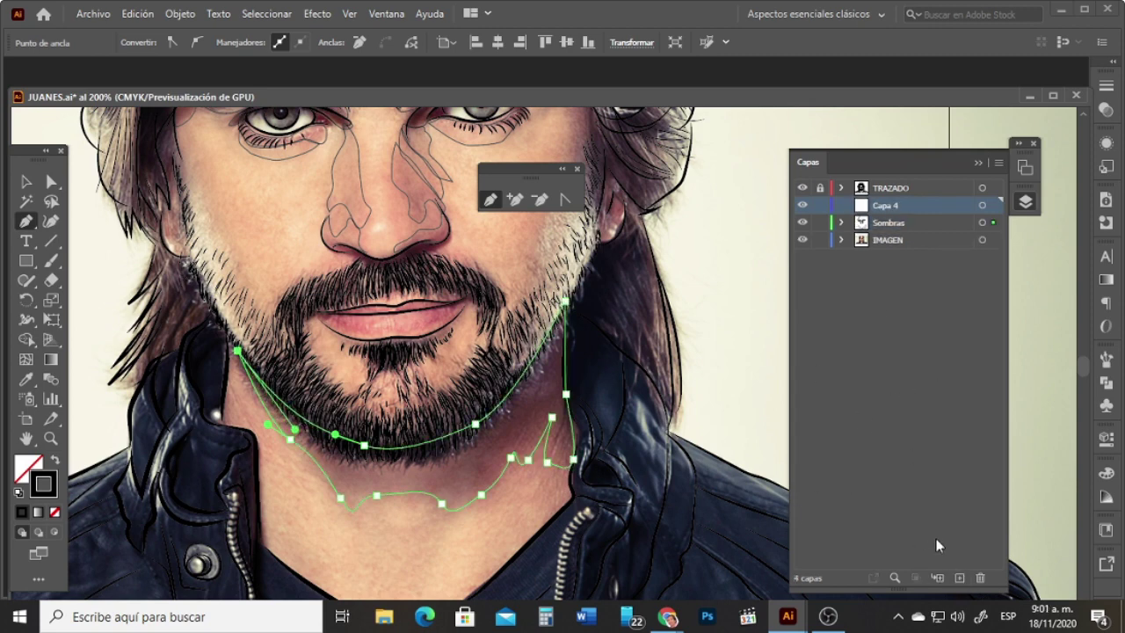
mouse_move(895, 209)
mouse_down()
mouse_move(897, 229)
mouse_move(905, 204)
mouse_up()
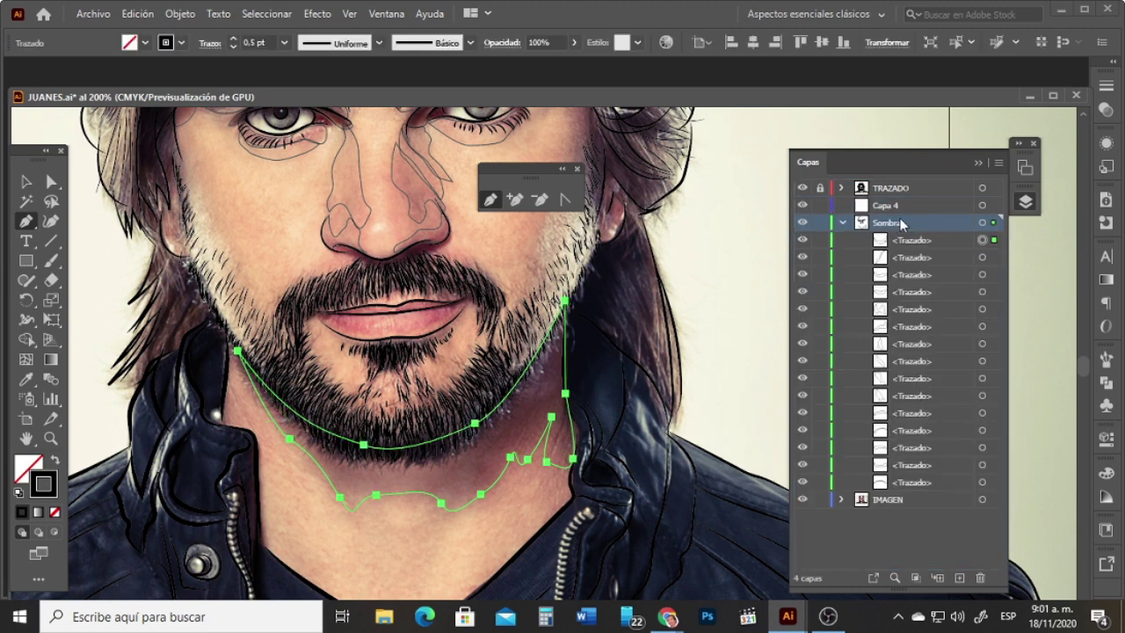
click(802, 205)
click(802, 222)
click(802, 222)
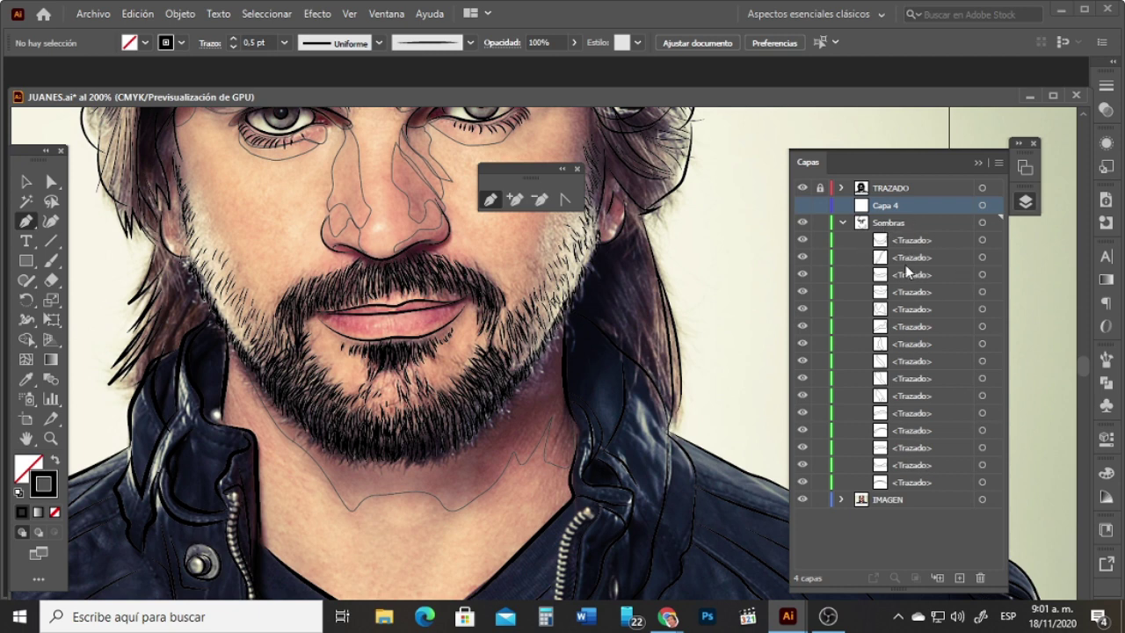
click(841, 223)
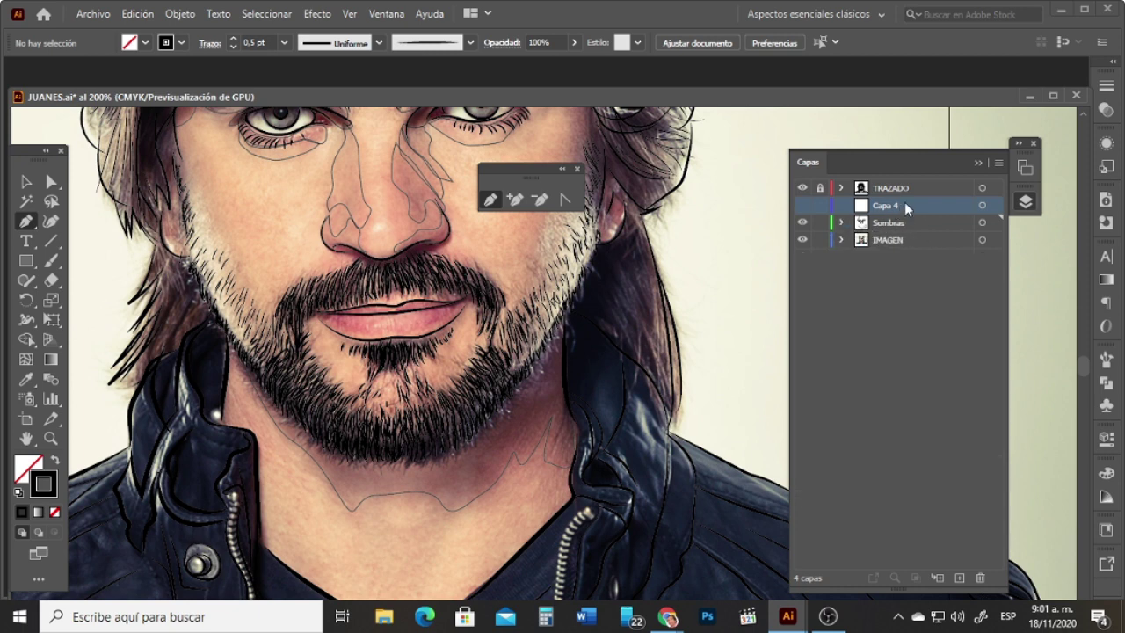
drag(905, 205, 904, 230)
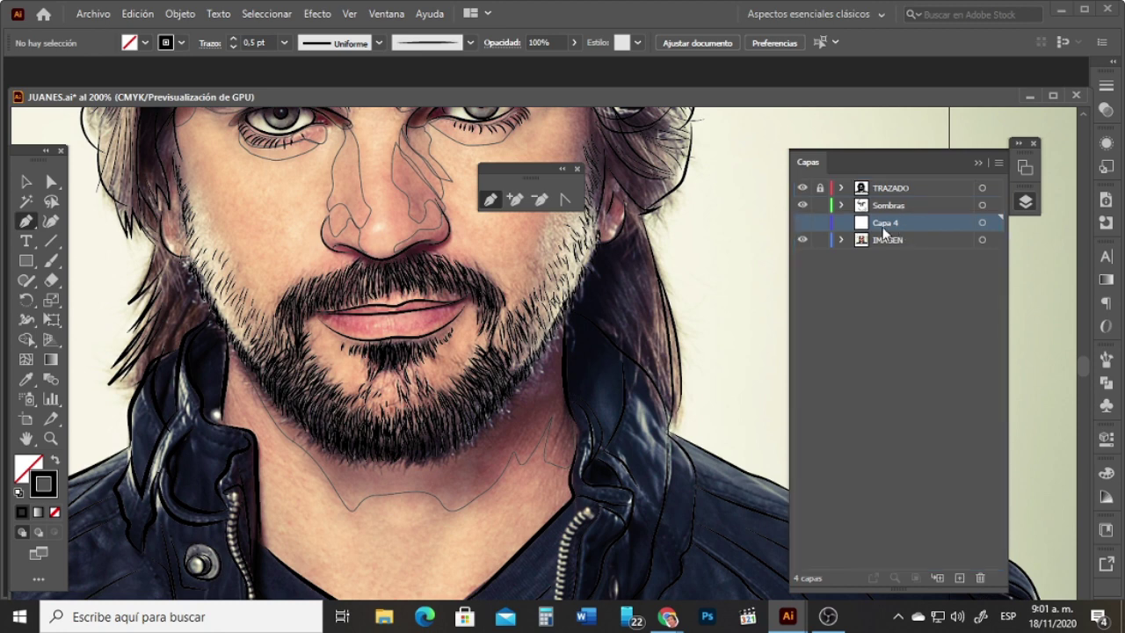
double_click(888, 224)
Step: Make the base layer visible and start a Pen path on it from the shirt neckline up the neck's right edge to the jaw
click(50, 439)
alt+click(483, 516)
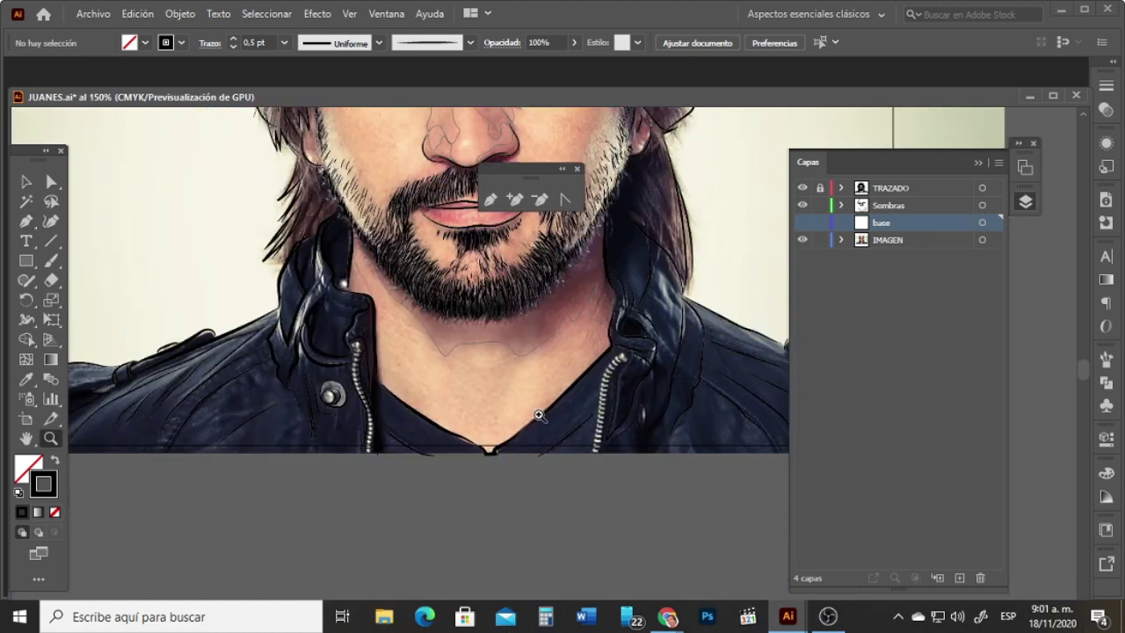
click(612, 319)
click(26, 222)
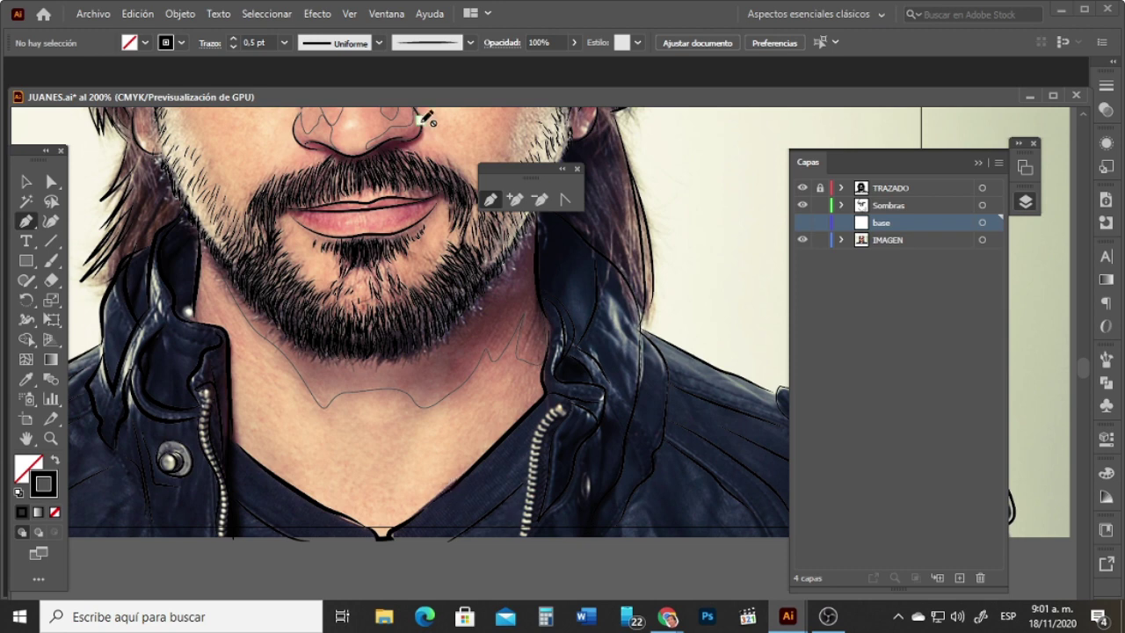
click(801, 224)
click(421, 510)
drag(466, 472, 482, 464)
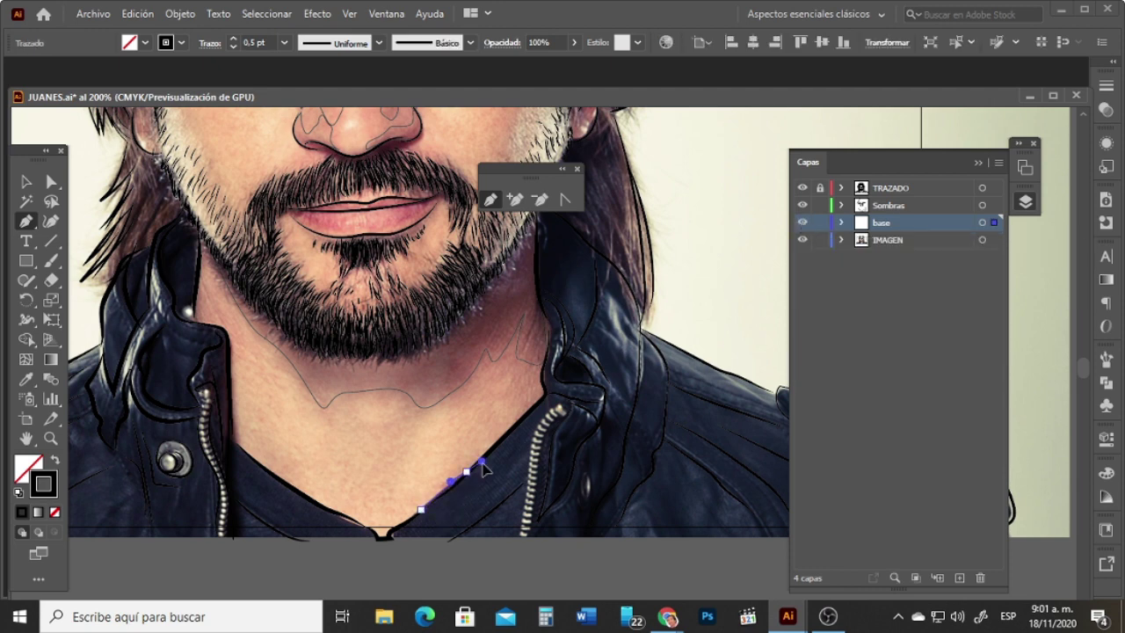
click(545, 399)
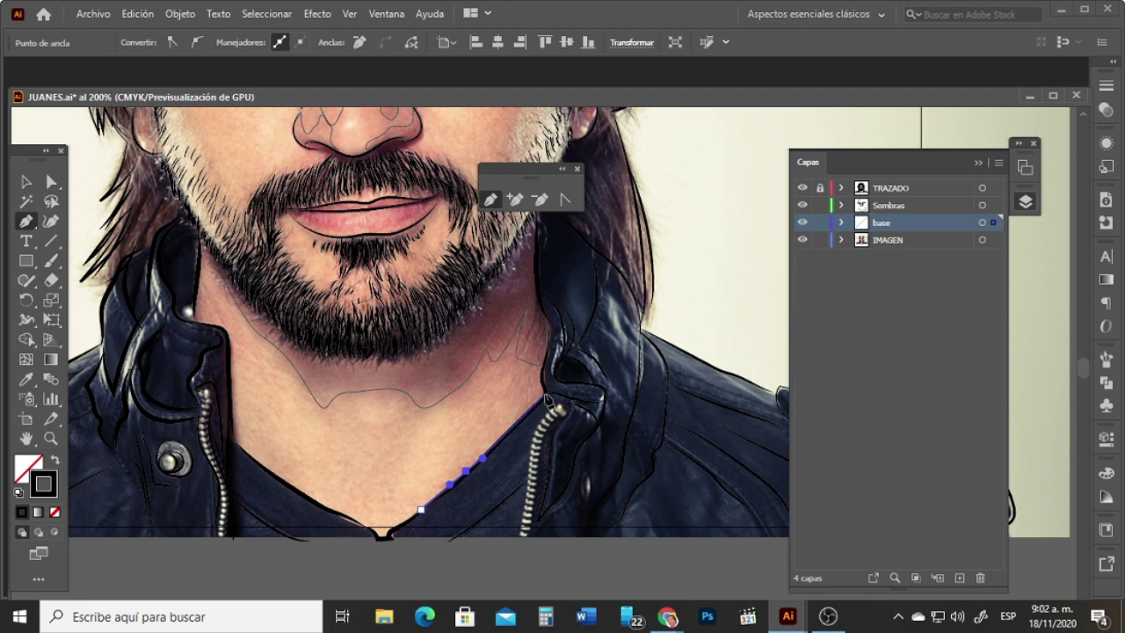
drag(546, 400, 549, 325)
drag(539, 299, 538, 290)
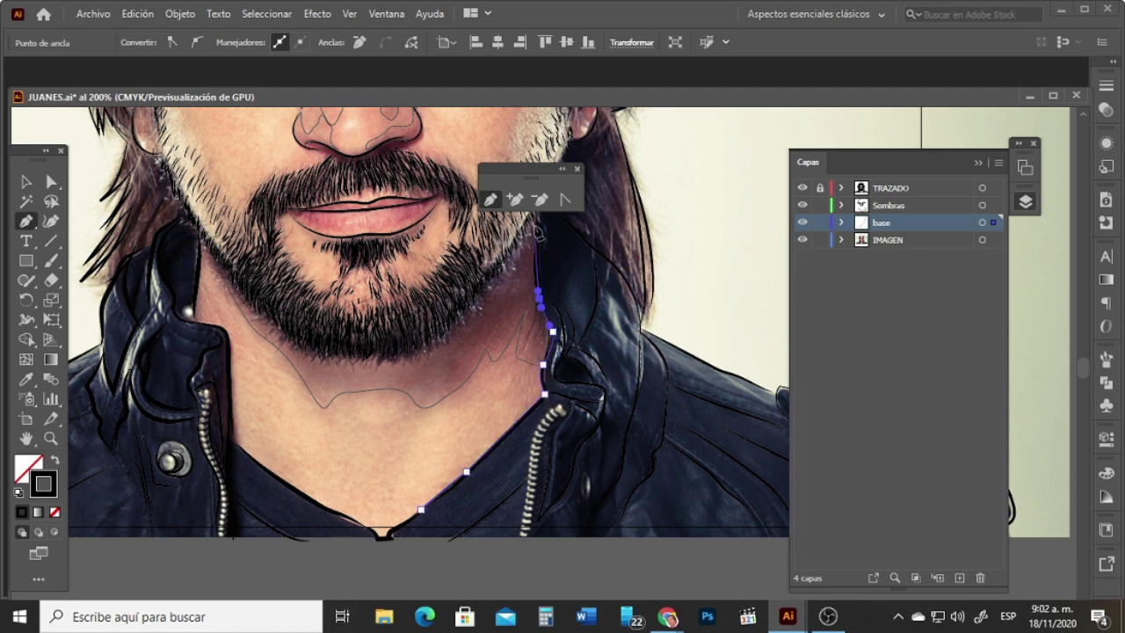
drag(538, 230, 547, 189)
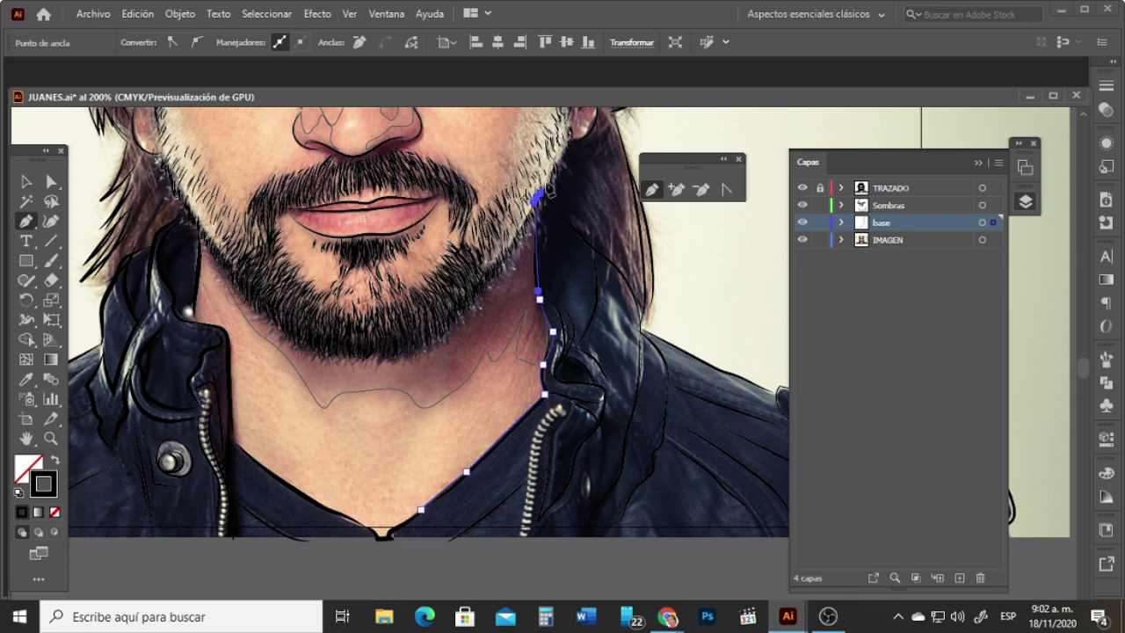
Step: Continue the base path around the right ear and up the side of the face to the hair at the right temple
drag(570, 141, 607, 307)
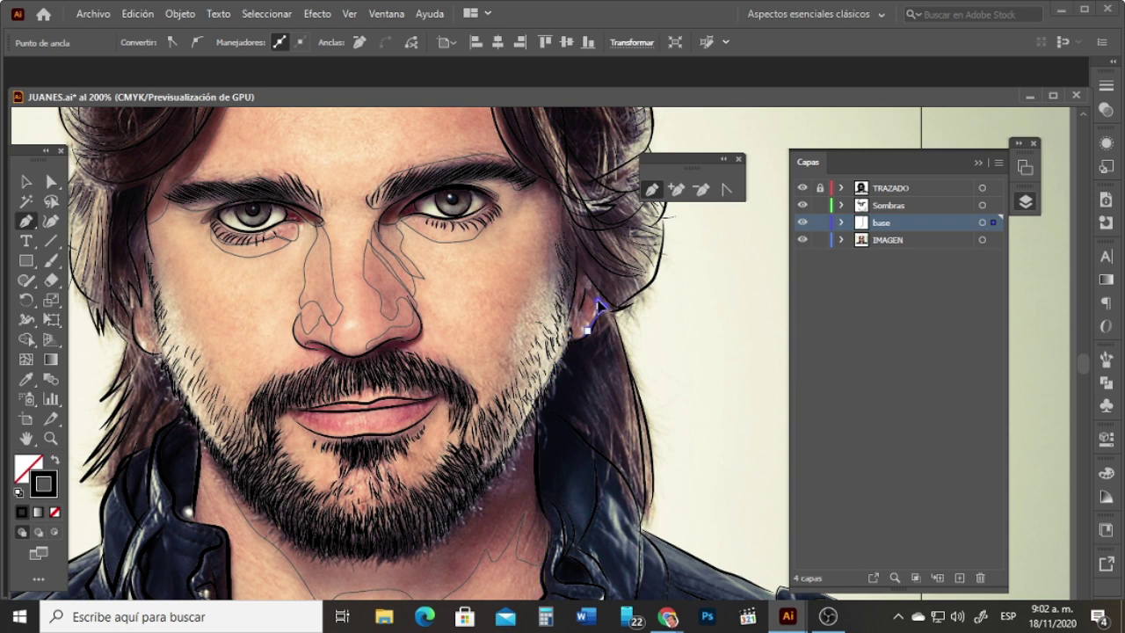
drag(595, 263, 561, 245)
click(565, 259)
drag(560, 200, 556, 189)
drag(514, 144, 509, 131)
scroll(510, 120, up, 2)
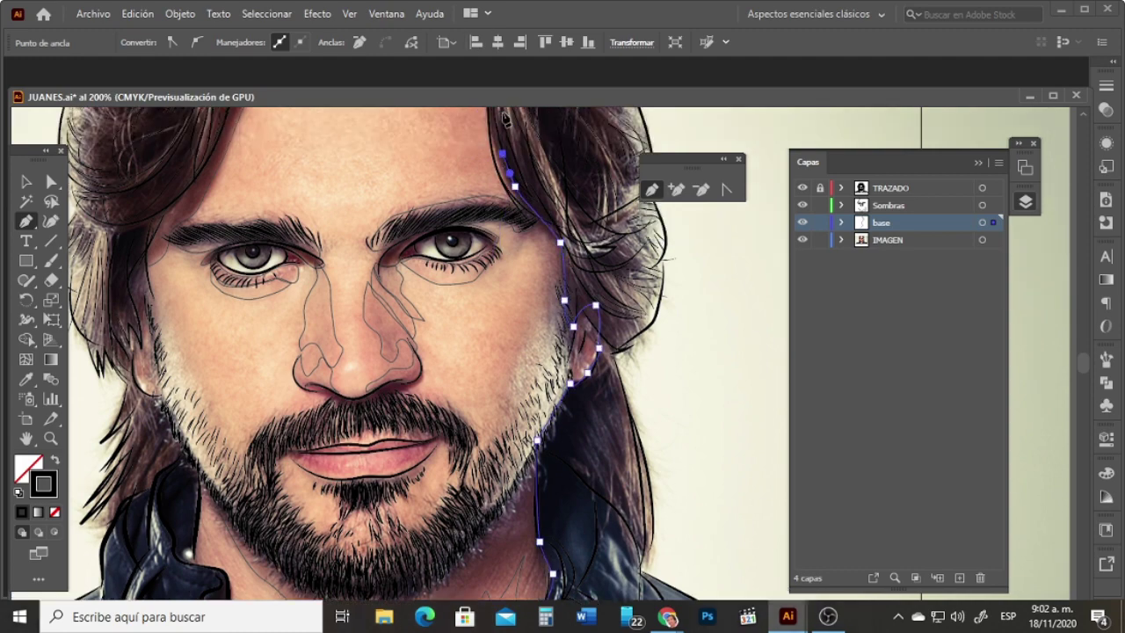
Step: Extend the base path along the hairline across the top of the forehead and down its left edge
key(space)
drag(494, 121, 508, 402)
drag(437, 392, 553, 374)
key(p)
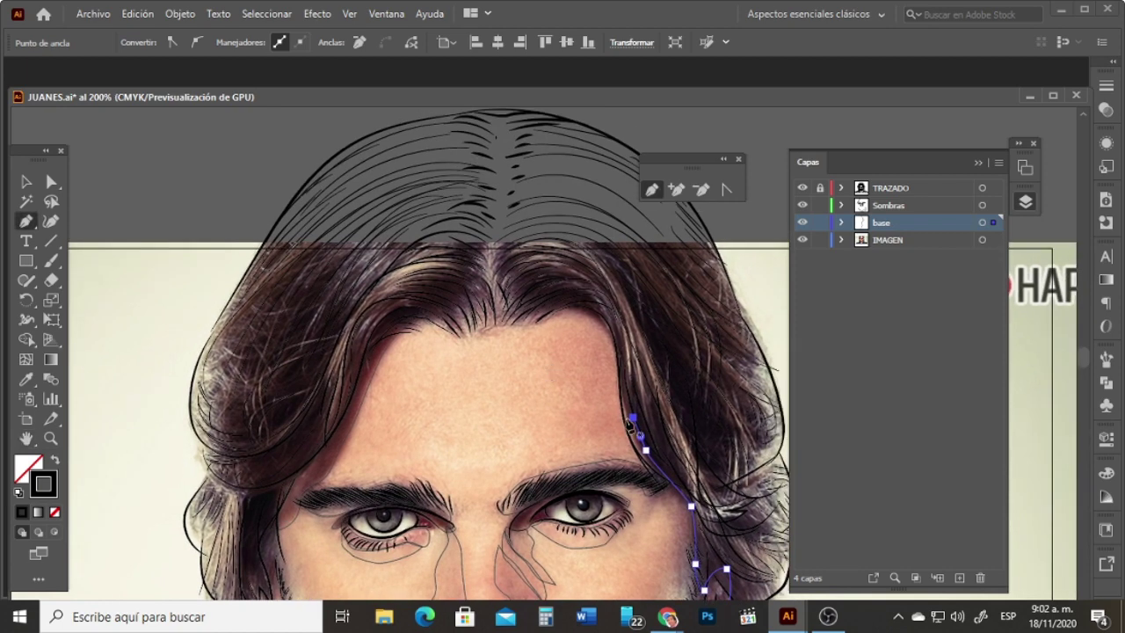
drag(615, 330, 479, 339)
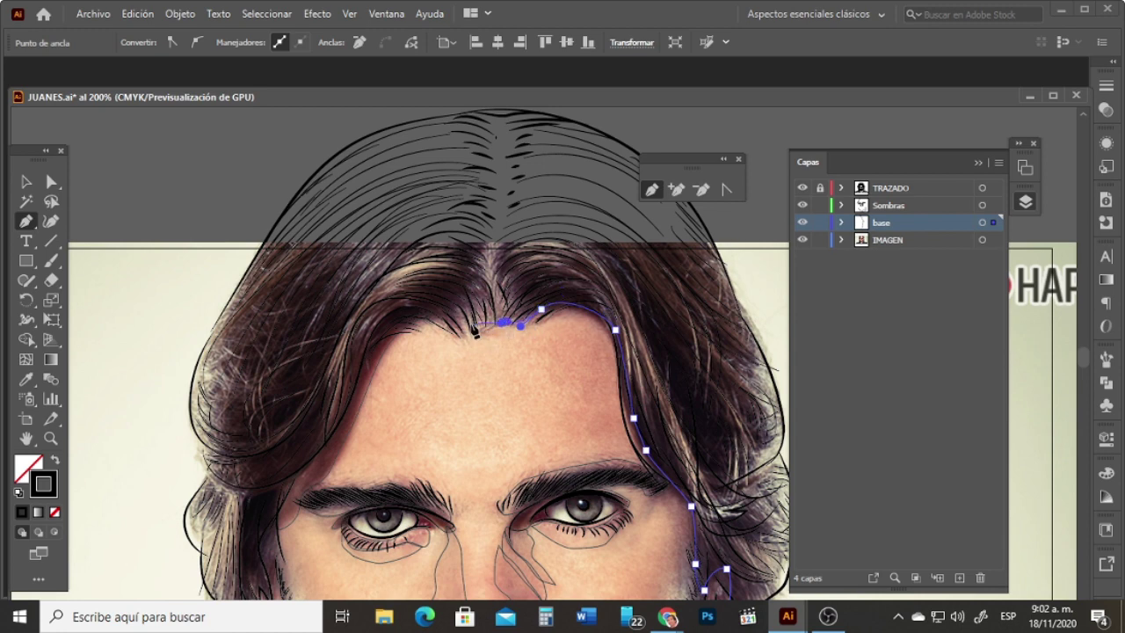
click(472, 326)
drag(429, 315, 369, 350)
drag(340, 424, 333, 434)
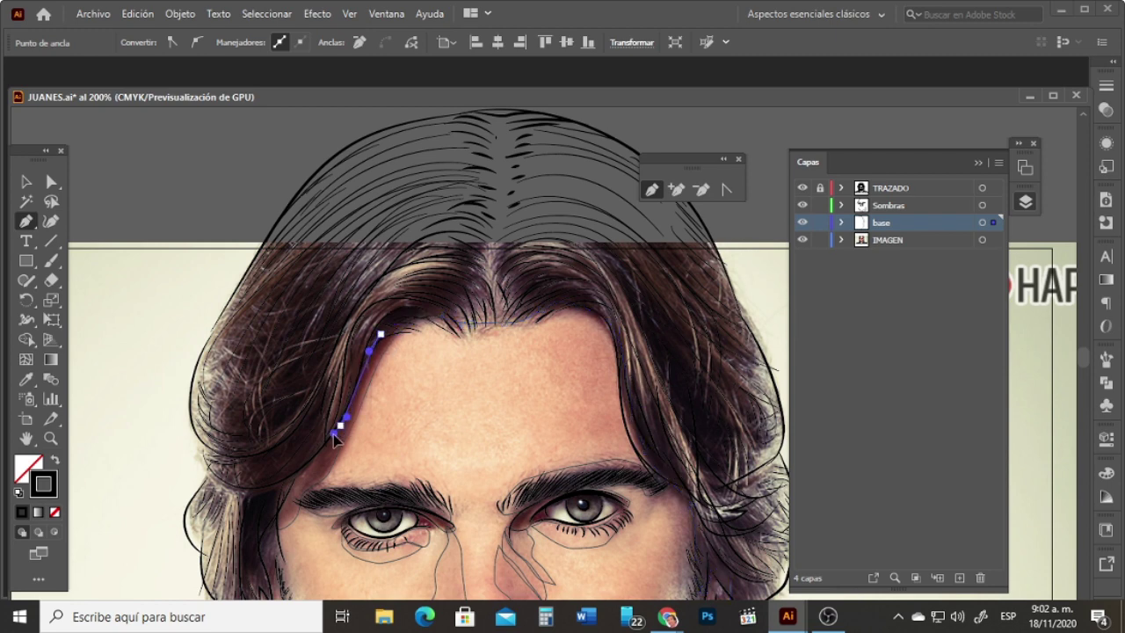
Step: Continue the base skin outline with the Pen tool from the image-left hairline down past the temple and ear to the jaw
click(297, 473)
drag(275, 496, 276, 521)
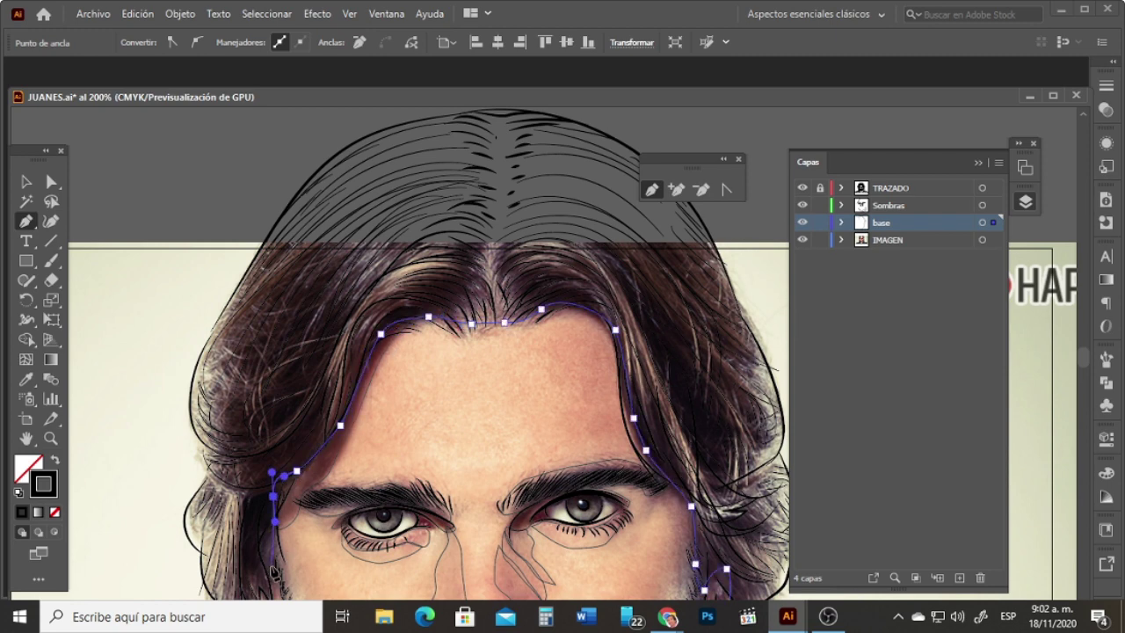
drag(270, 565, 358, 304)
key(space)
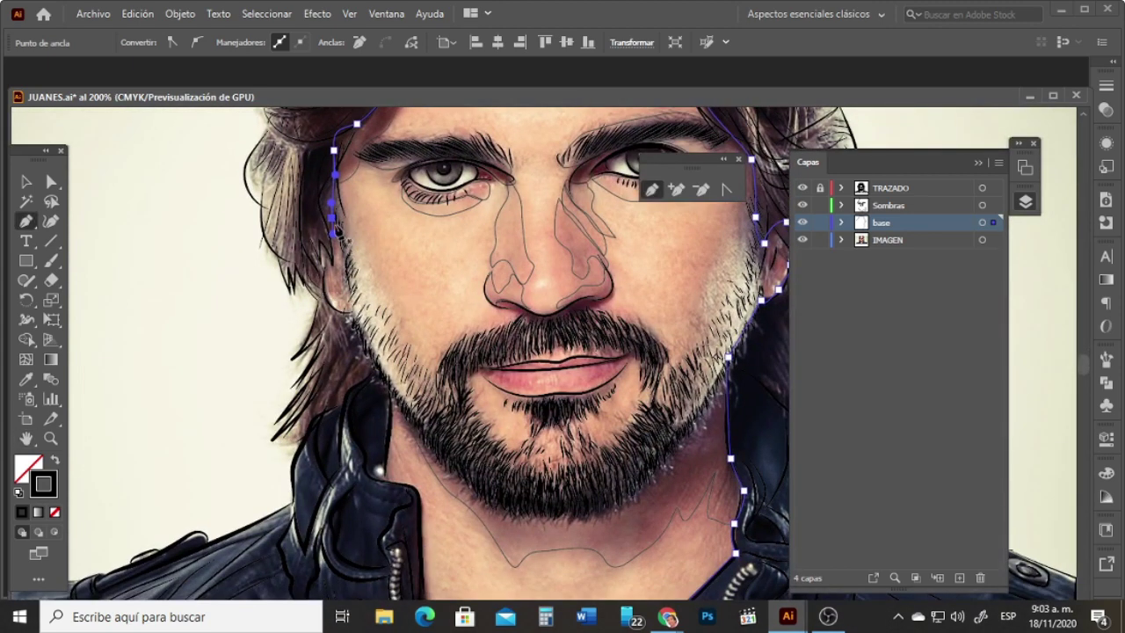
click(331, 218)
drag(329, 259, 362, 312)
drag(379, 368, 392, 429)
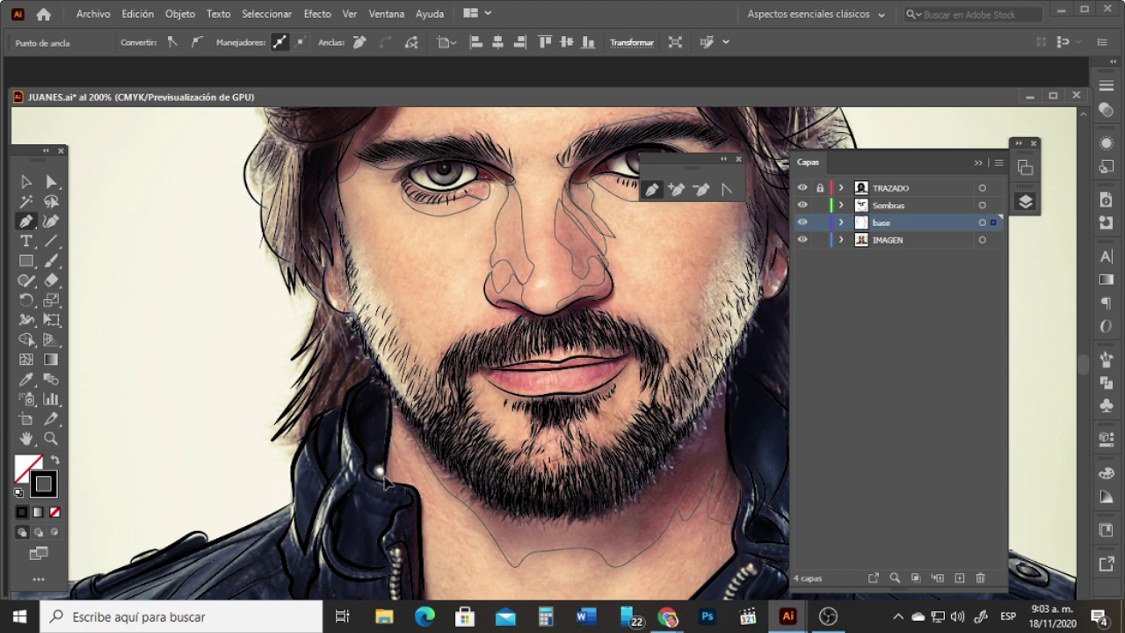
Step: Trace the skin outline along the jacket collar and shirt neckline and close the path at its starting point
drag(380, 473, 425, 503)
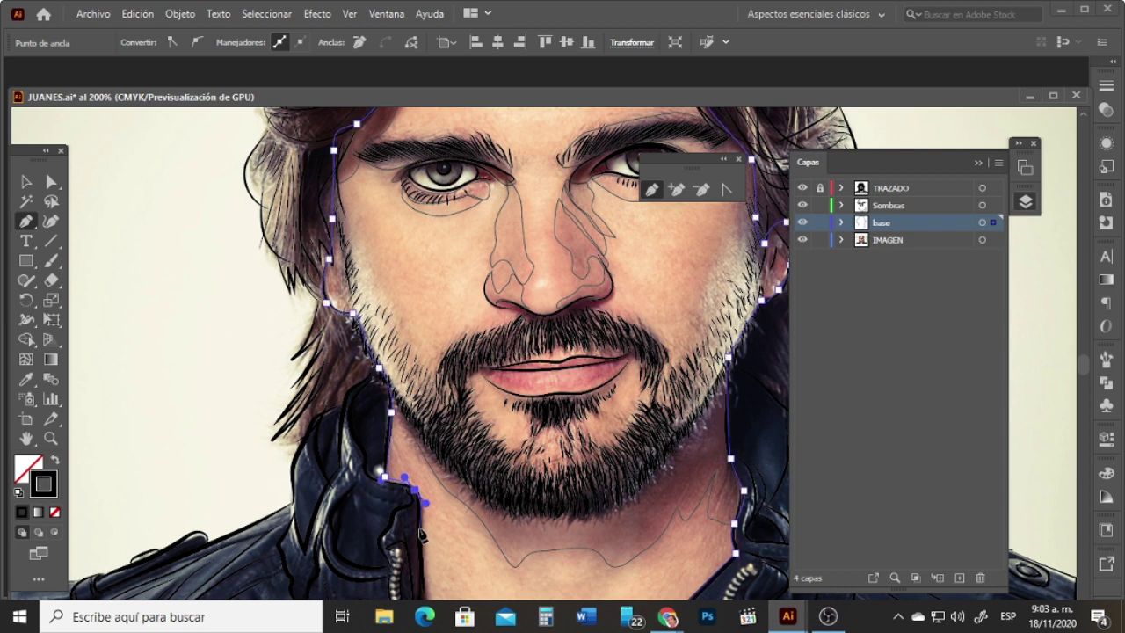
click(423, 570)
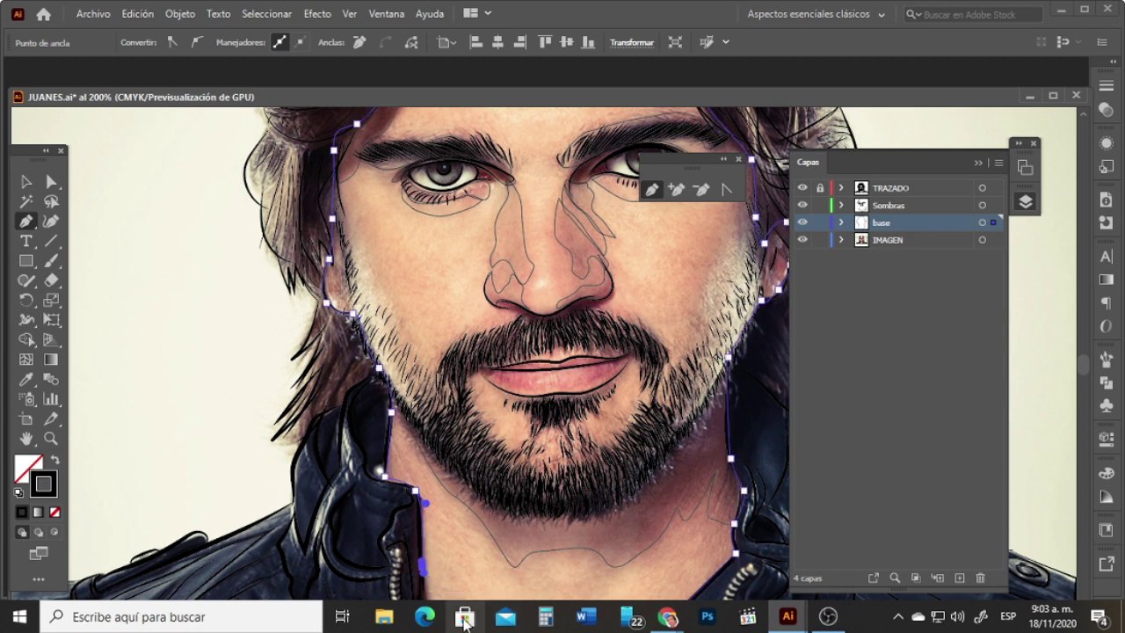
key(space)
drag(468, 539, 451, 342)
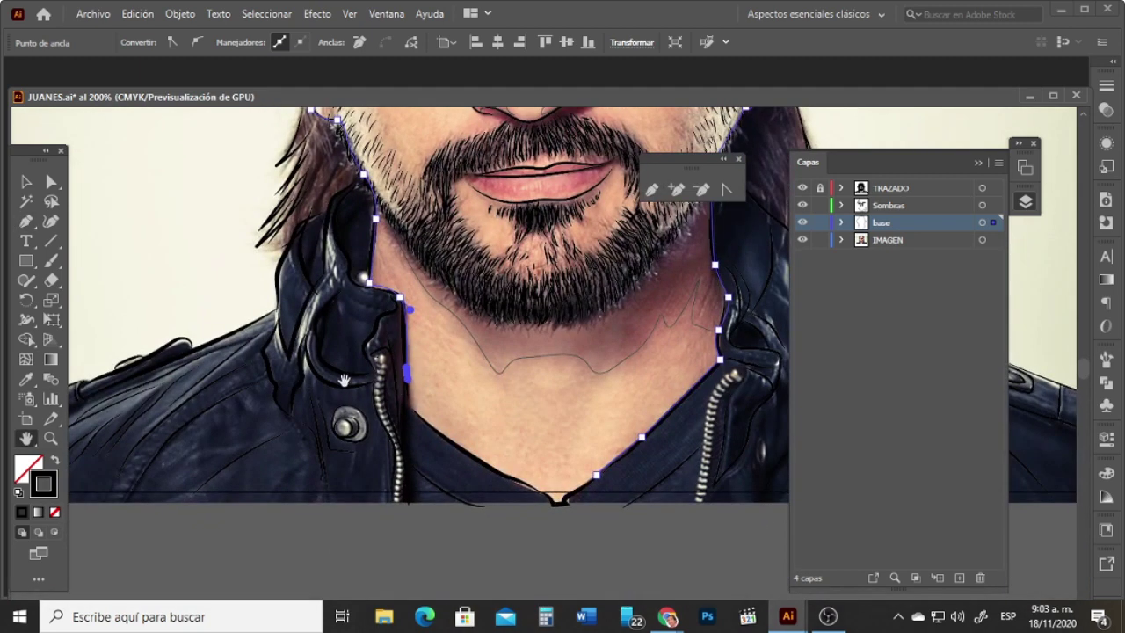
click(408, 372)
click(410, 409)
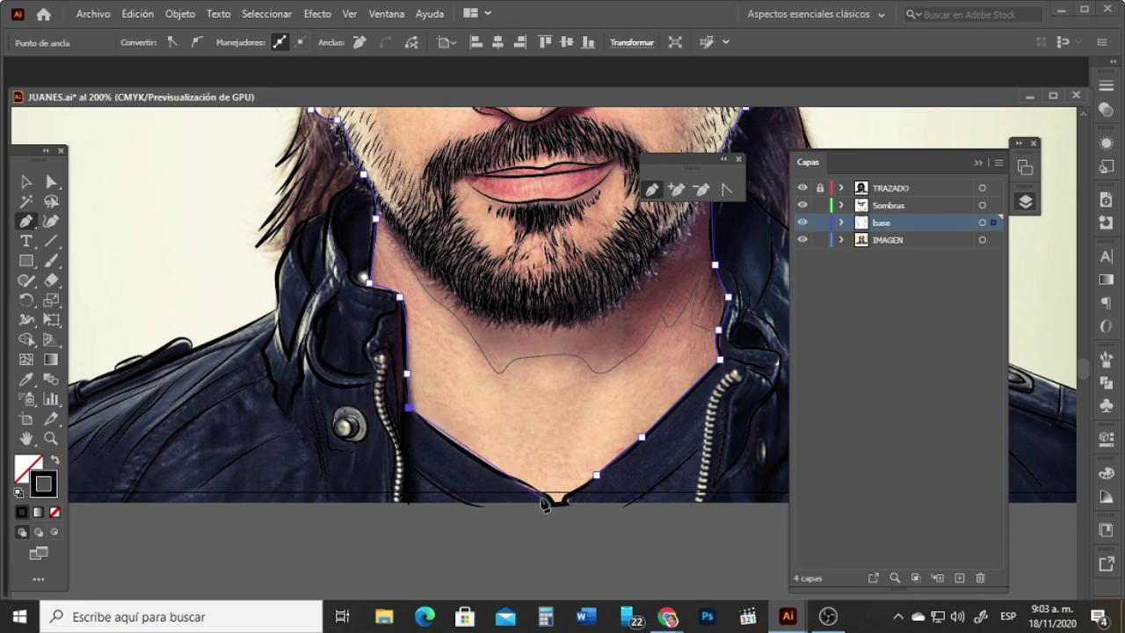
drag(498, 474, 619, 455)
Step: Fill the closed face and neck shape with a light skin tone sampled with the Eyedropper, without a stroke
click(23, 182)
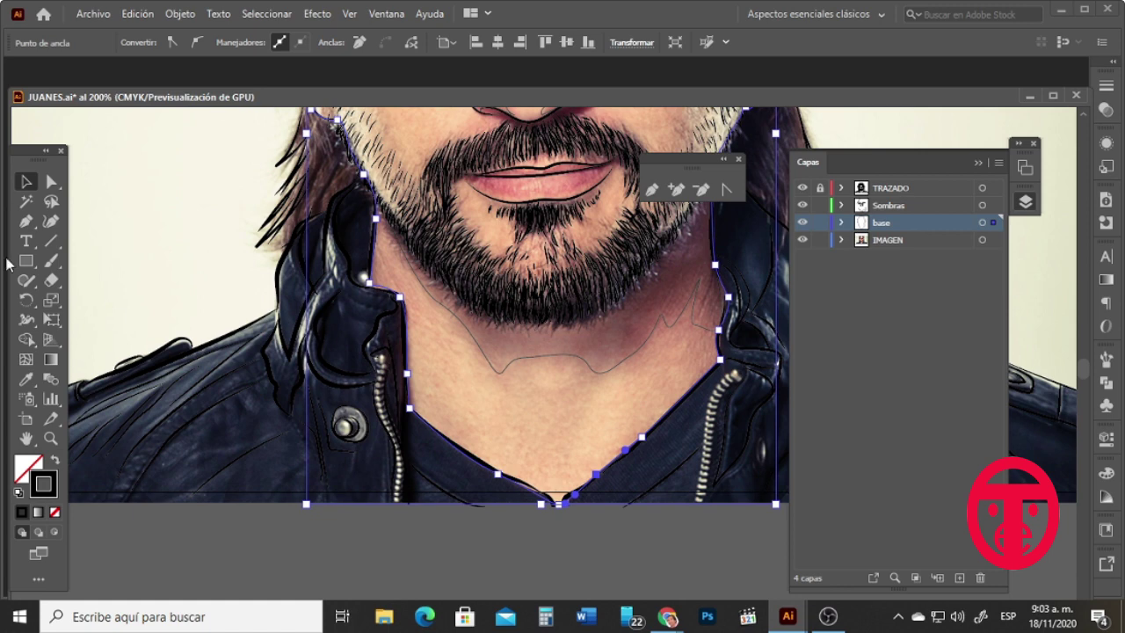
key(i)
click(468, 381)
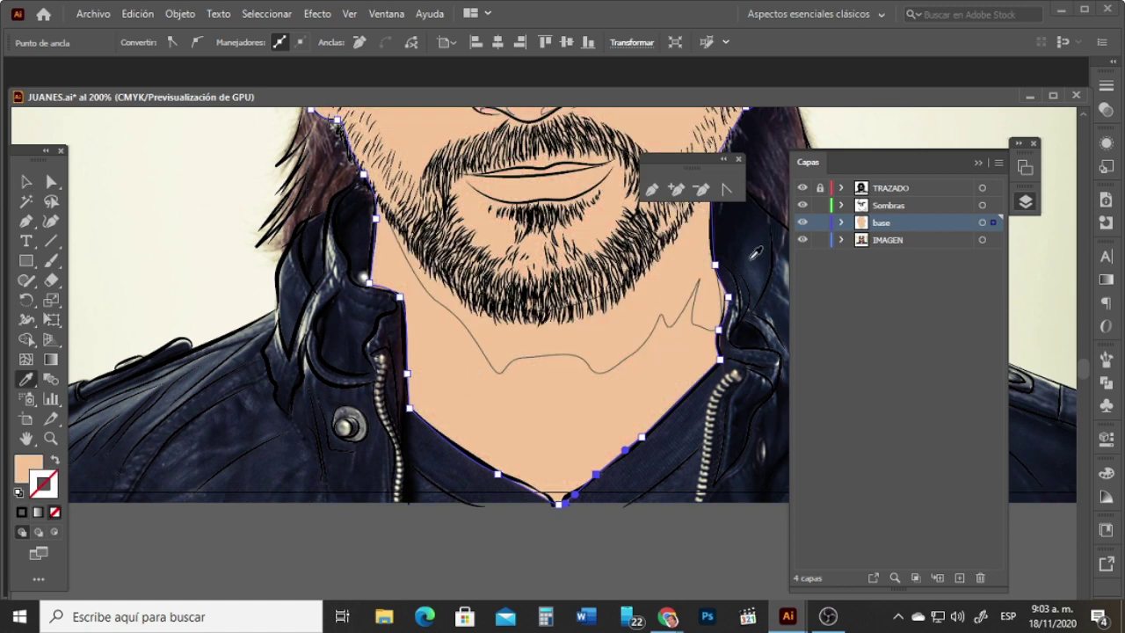
Step: Deselect the skin shape, then hide and lock the base layer
click(1084, 114)
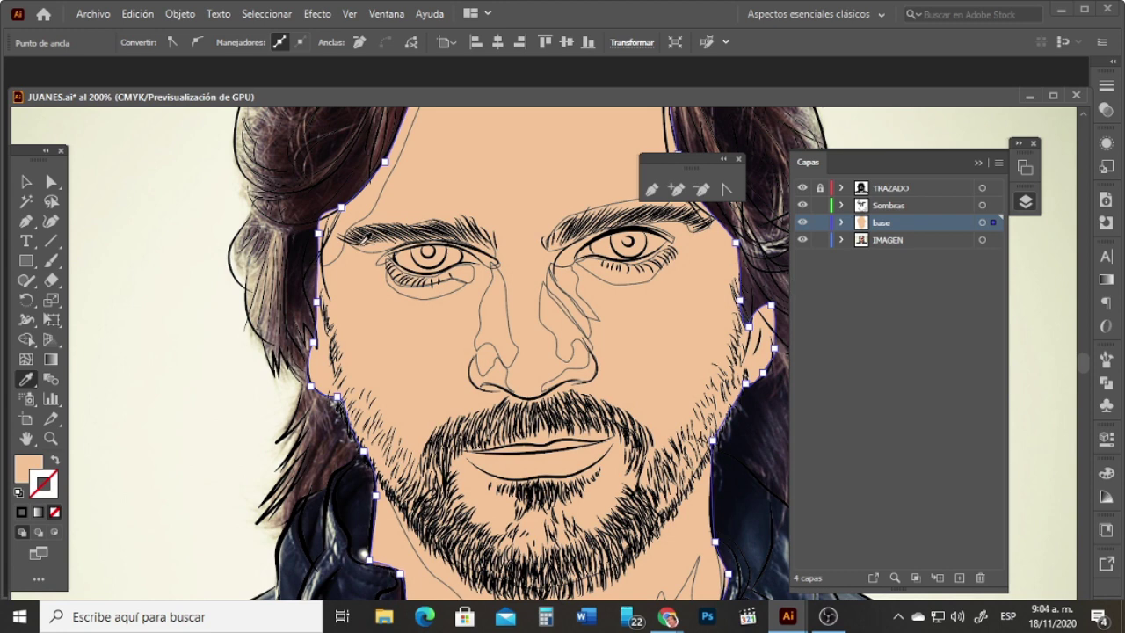
click(26, 181)
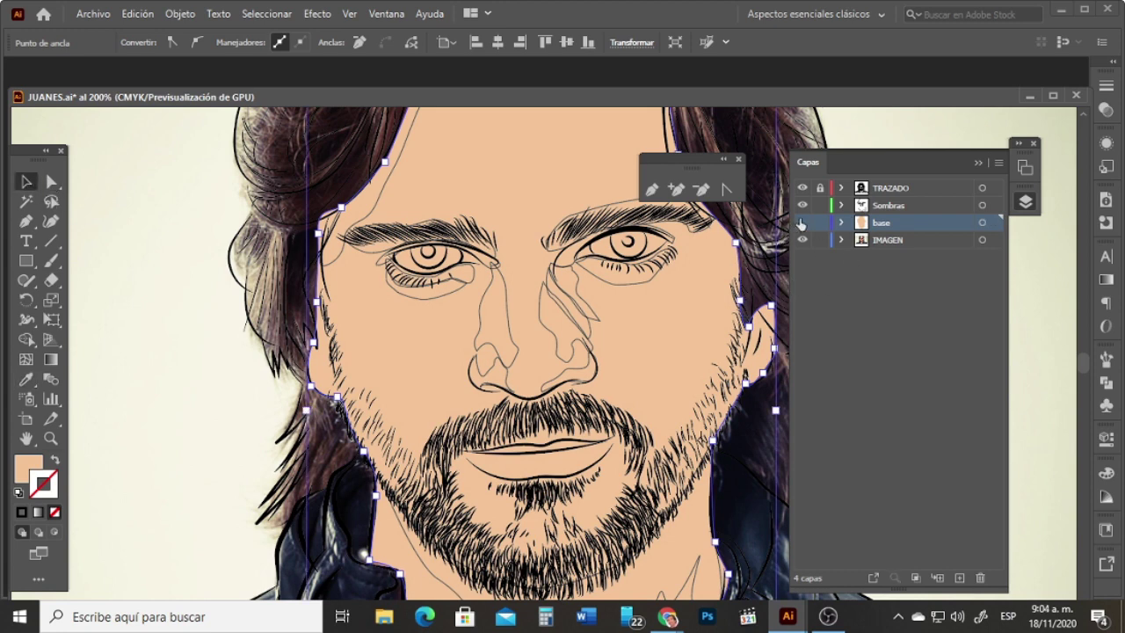
click(802, 222)
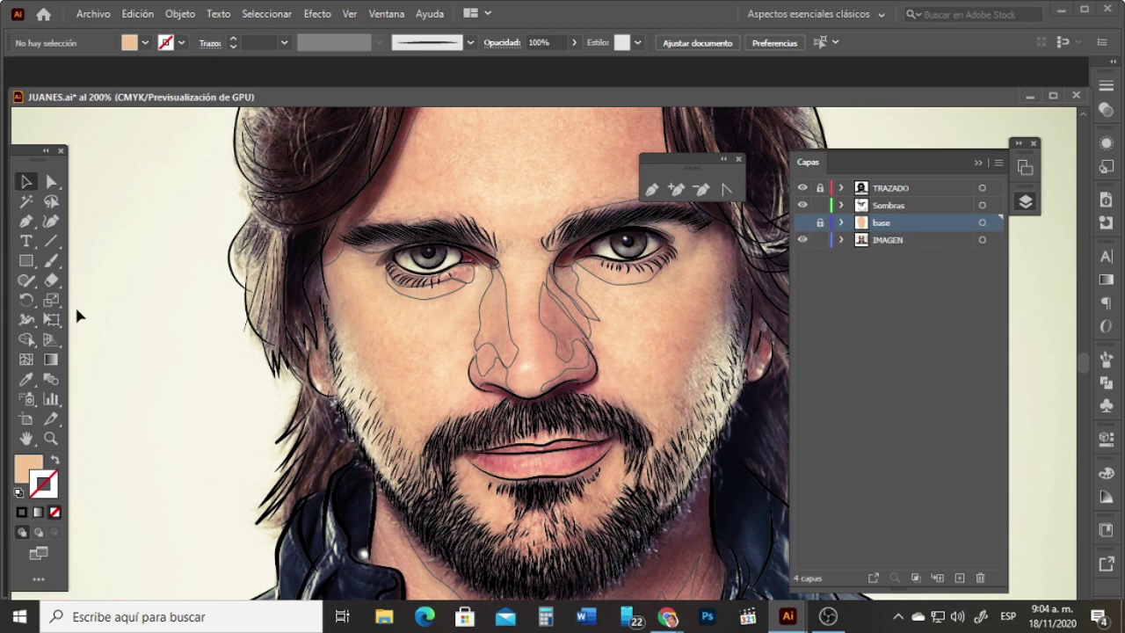
Step: On the Sombras layer, draw a closed Pen tool shadow shape over the temple beside the image-right eye
click(26, 220)
click(896, 206)
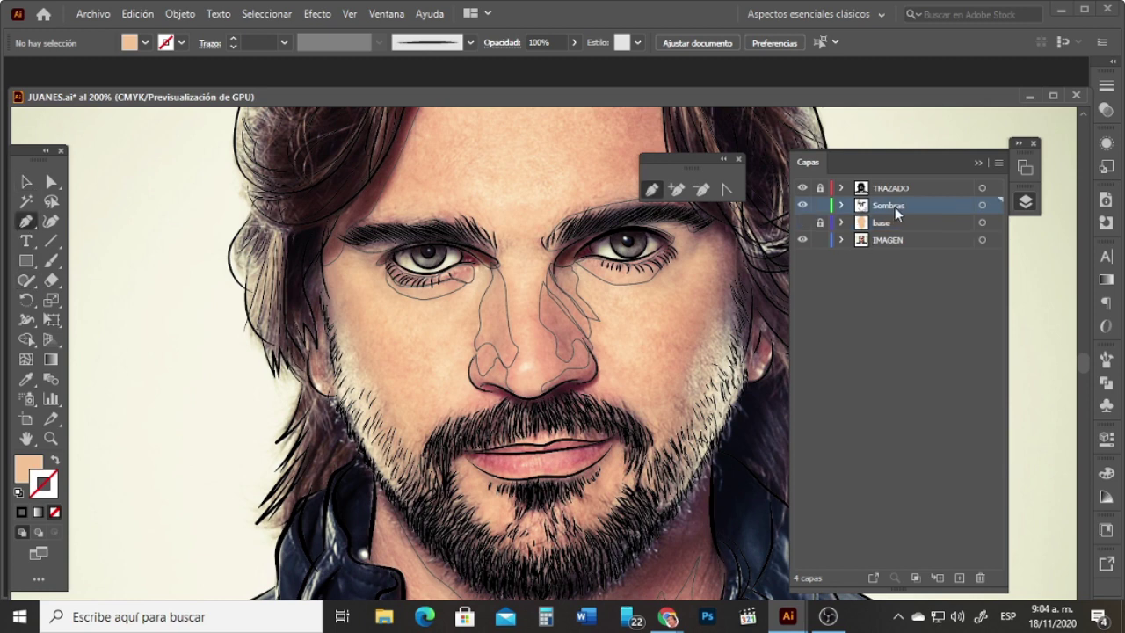
click(692, 231)
drag(723, 311, 719, 360)
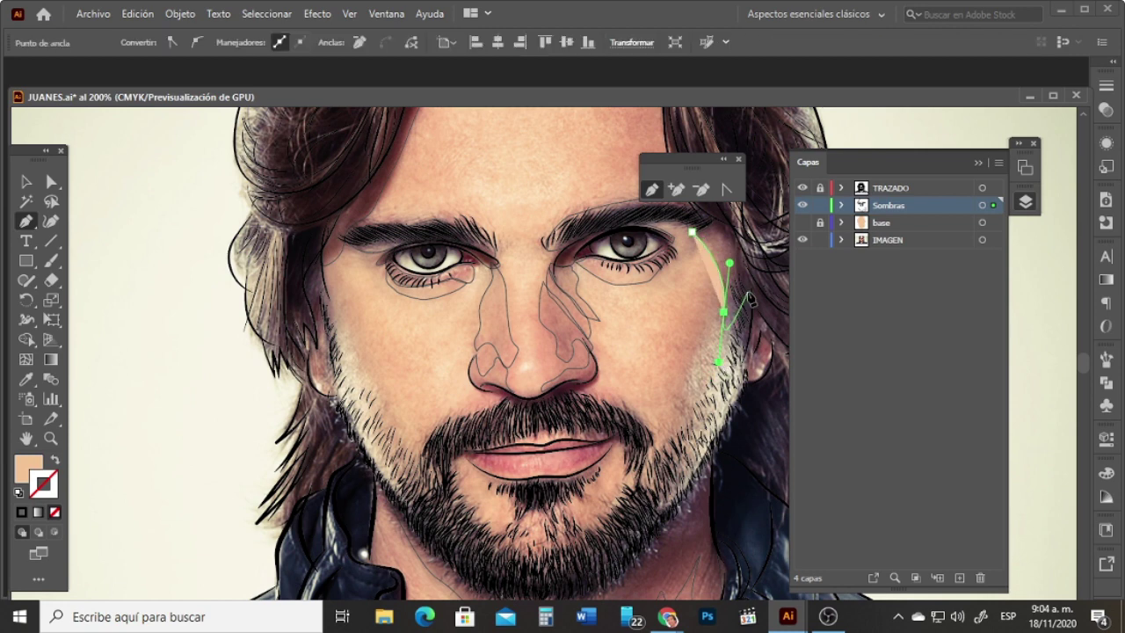
drag(751, 294, 753, 290)
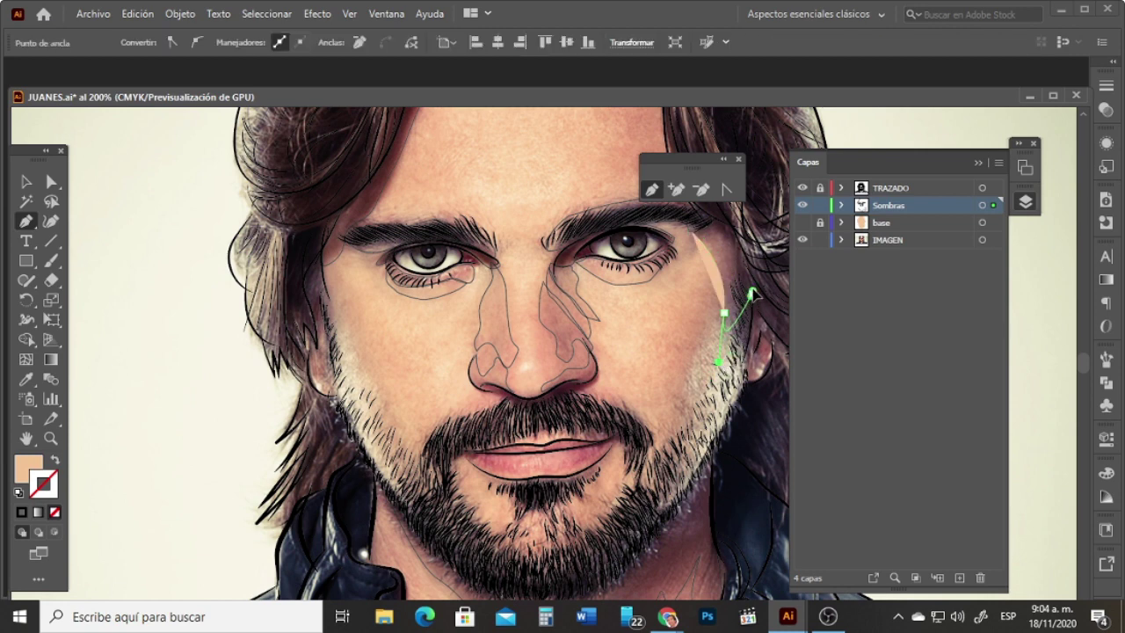
click(752, 288)
click(739, 221)
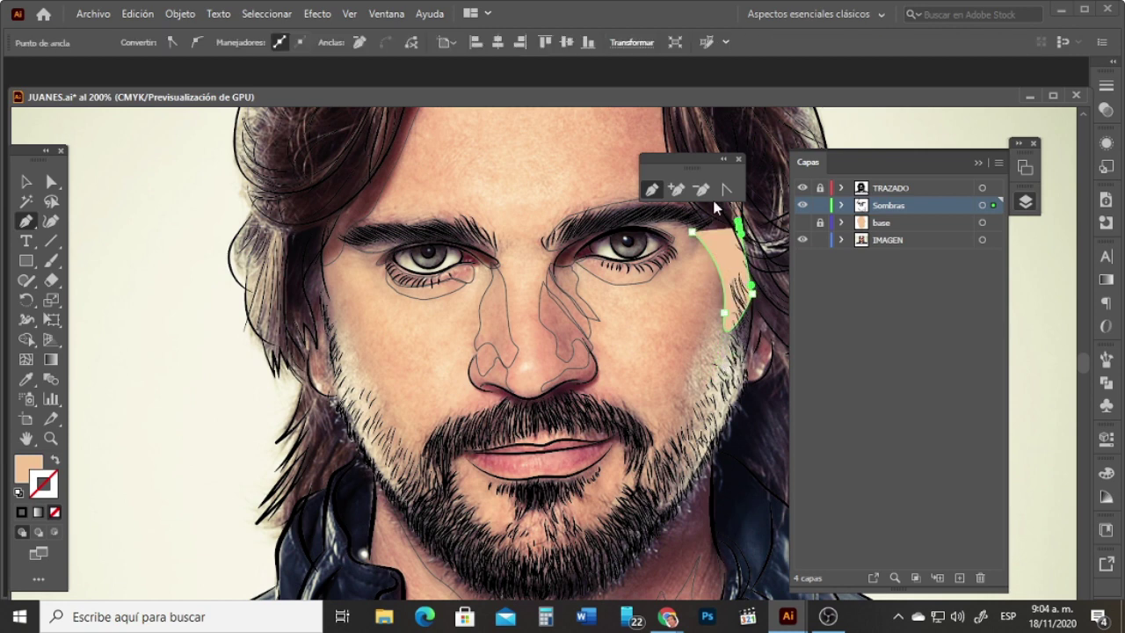
click(715, 208)
drag(693, 231, 676, 220)
Step: Give the temple shadow shape no fill and a black stroke
click(31, 470)
click(55, 512)
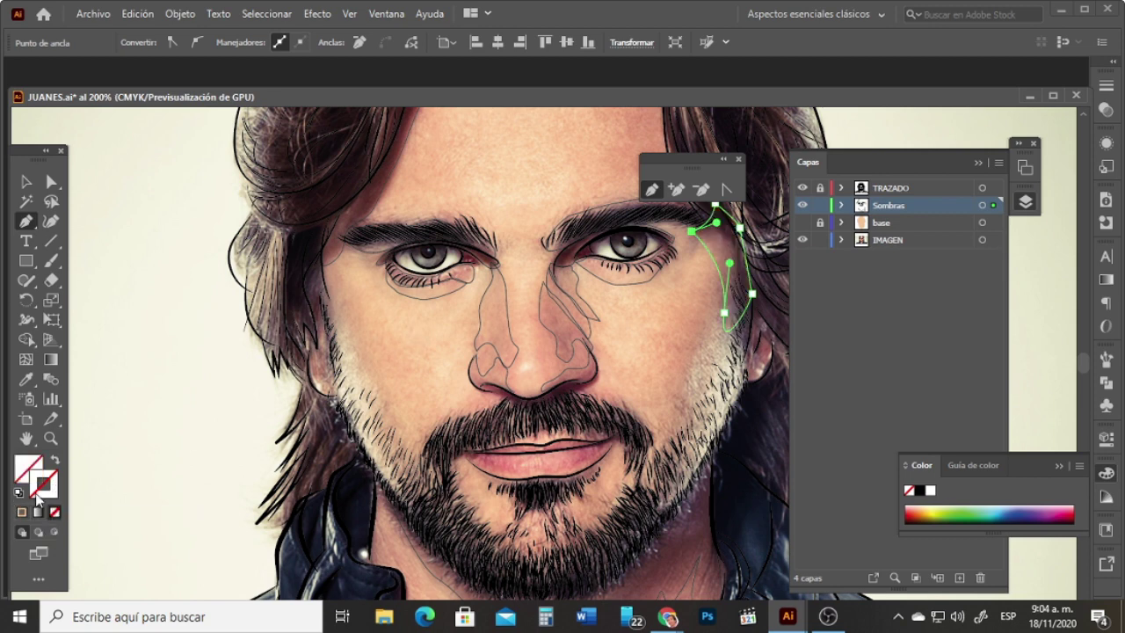
click(921, 490)
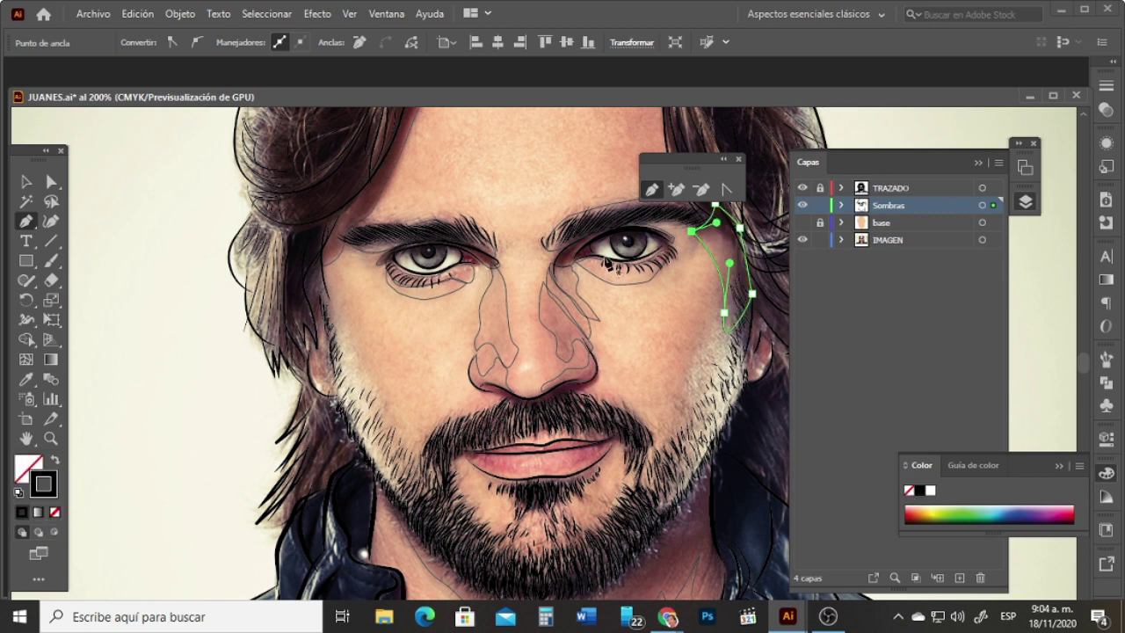
Step: Draw a closed shadow outline over the image-left cheek, from beside the ear down to the moustache's end and back
click(322, 278)
drag(368, 333, 426, 374)
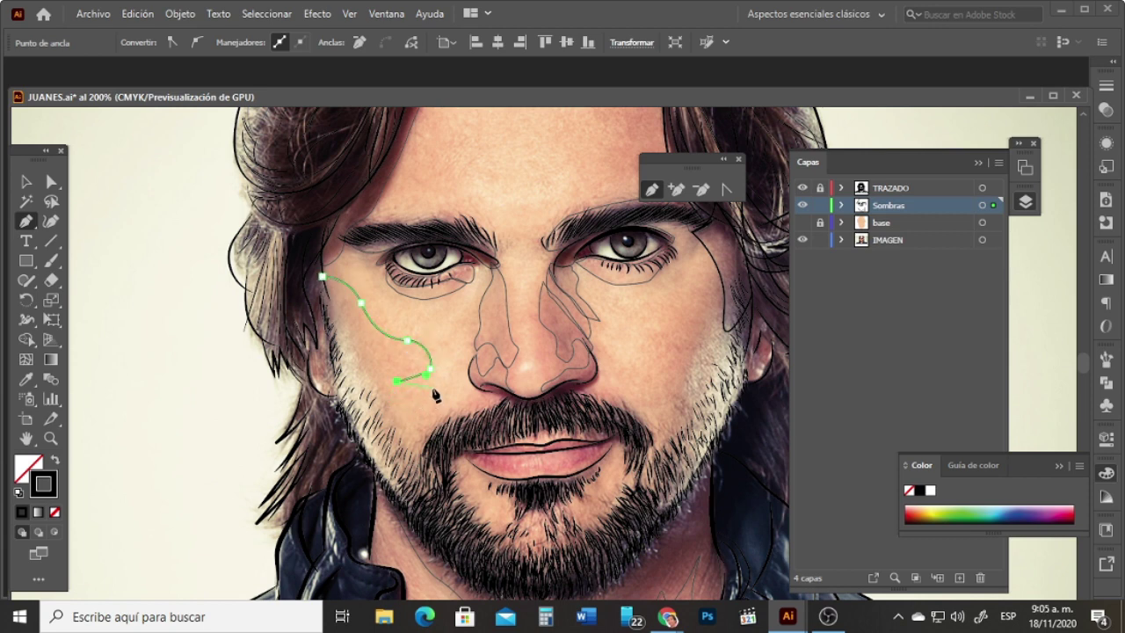
click(433, 385)
ctrl+click(438, 394)
mouse_move(445, 419)
mouse_down()
mouse_move(472, 427)
mouse_move(457, 434)
mouse_up()
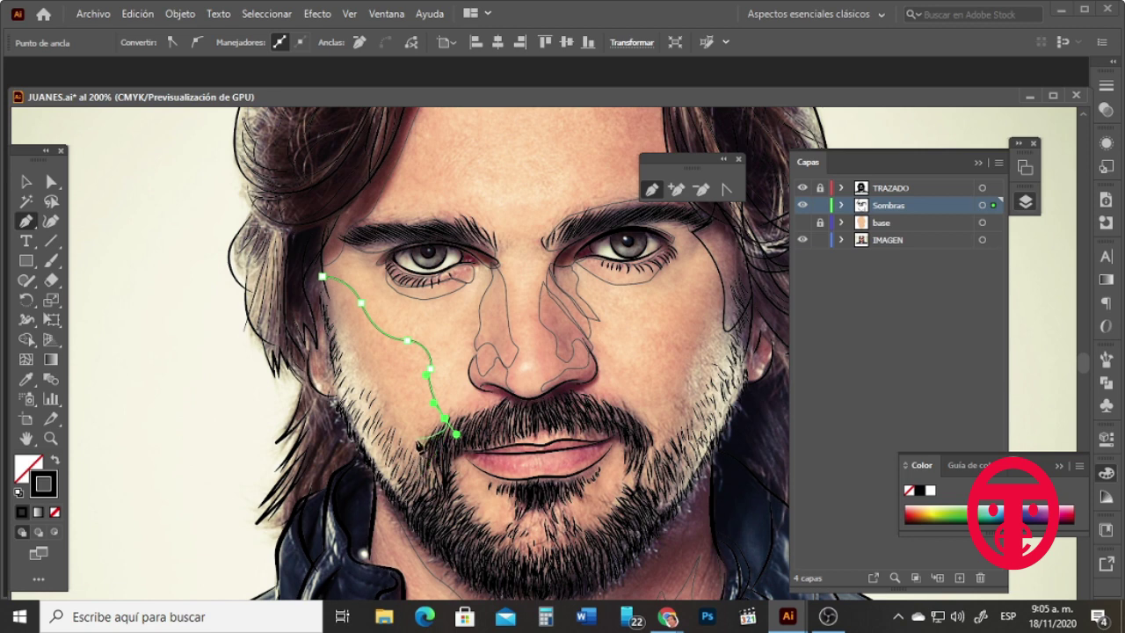
ctrl+click(431, 450)
drag(386, 413, 378, 390)
drag(361, 363, 327, 306)
click(322, 277)
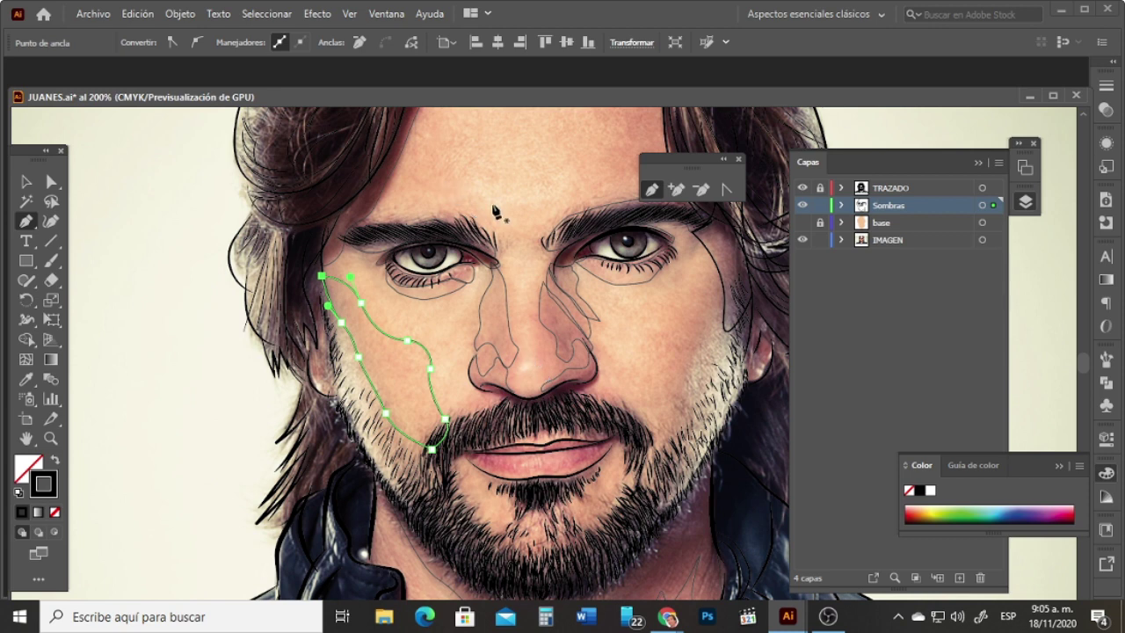
Step: Draw a closed shadow outline over the image-right cheek, between the temple, the side of the nose and the beard
ctrl+click(712, 280)
drag(712, 270, 709, 329)
click(719, 269)
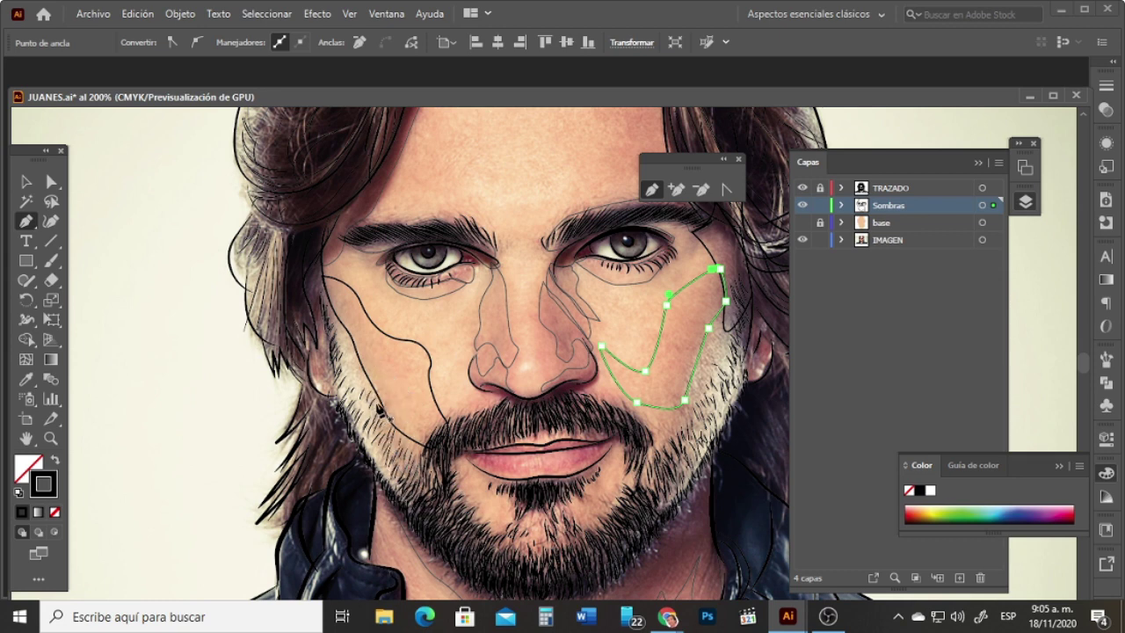
Step: Draw a closed shadow outline over the beard along the image-left jaw, just below the cheek shadow
click(378, 409)
drag(401, 493, 413, 512)
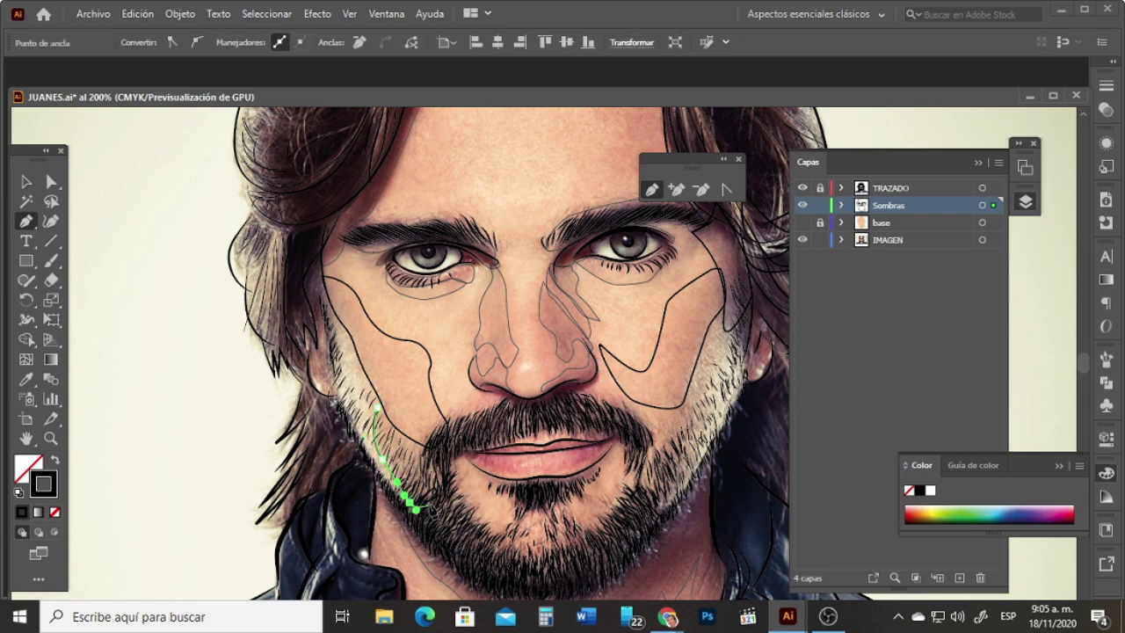
click(436, 497)
click(416, 450)
drag(408, 444, 392, 426)
click(376, 407)
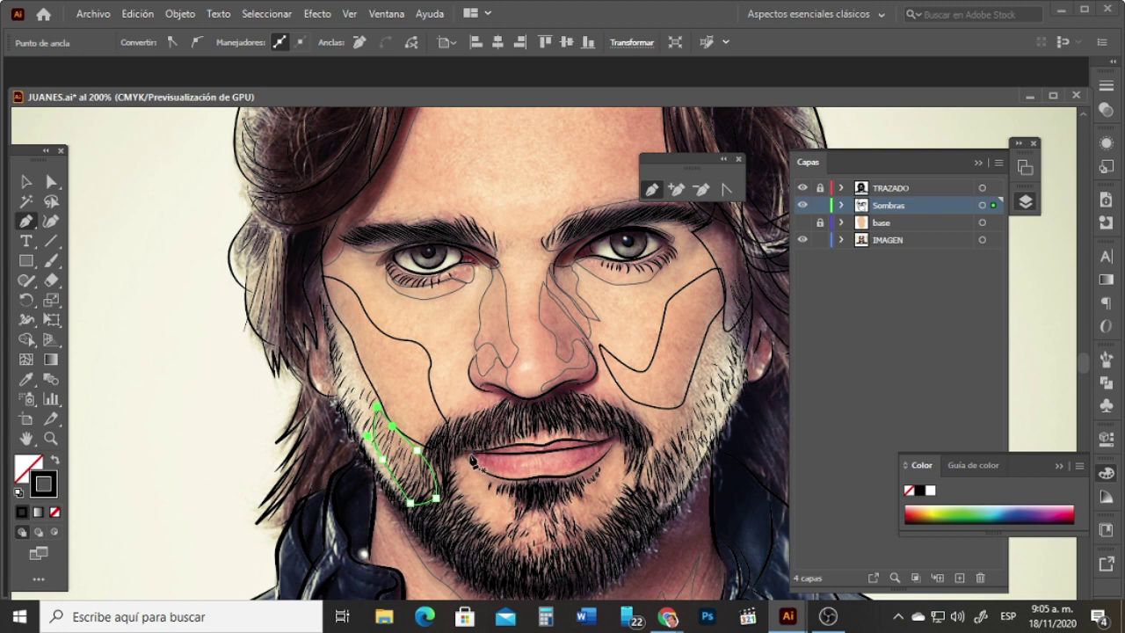
Step: Draw a closed shadow outline inside the lower lip, running from one mouth corner to the other and back
click(468, 453)
drag(506, 458, 470, 458)
click(606, 445)
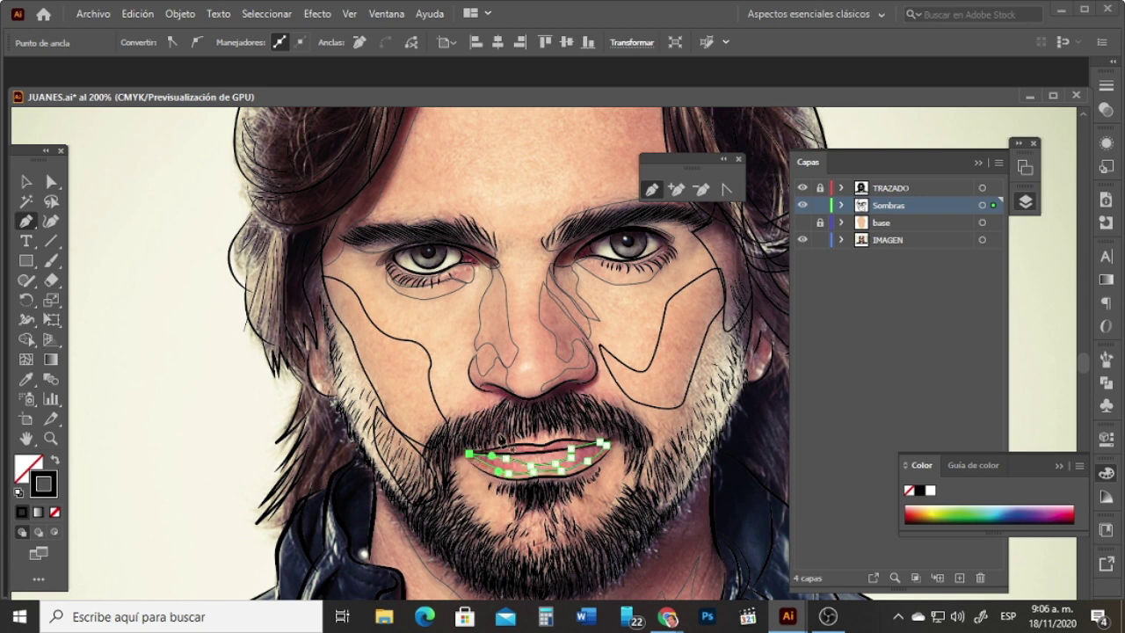
Step: Outline the whole moustache as a closed shadow path, along its upper edge and back above the upper lip
click(428, 438)
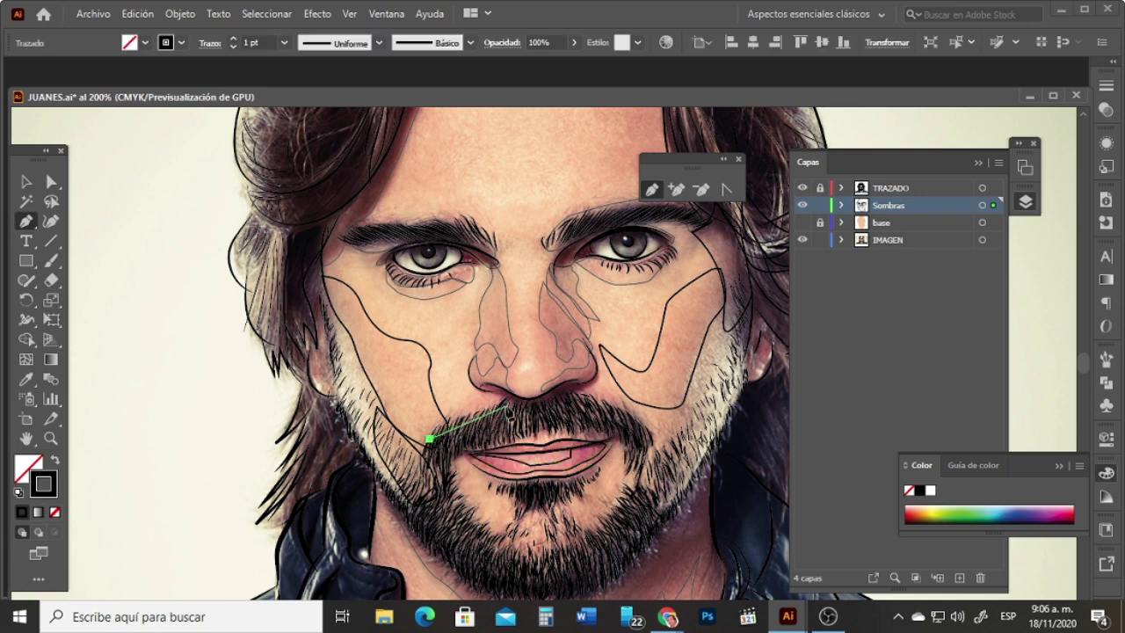
click(484, 405)
click(519, 400)
click(552, 395)
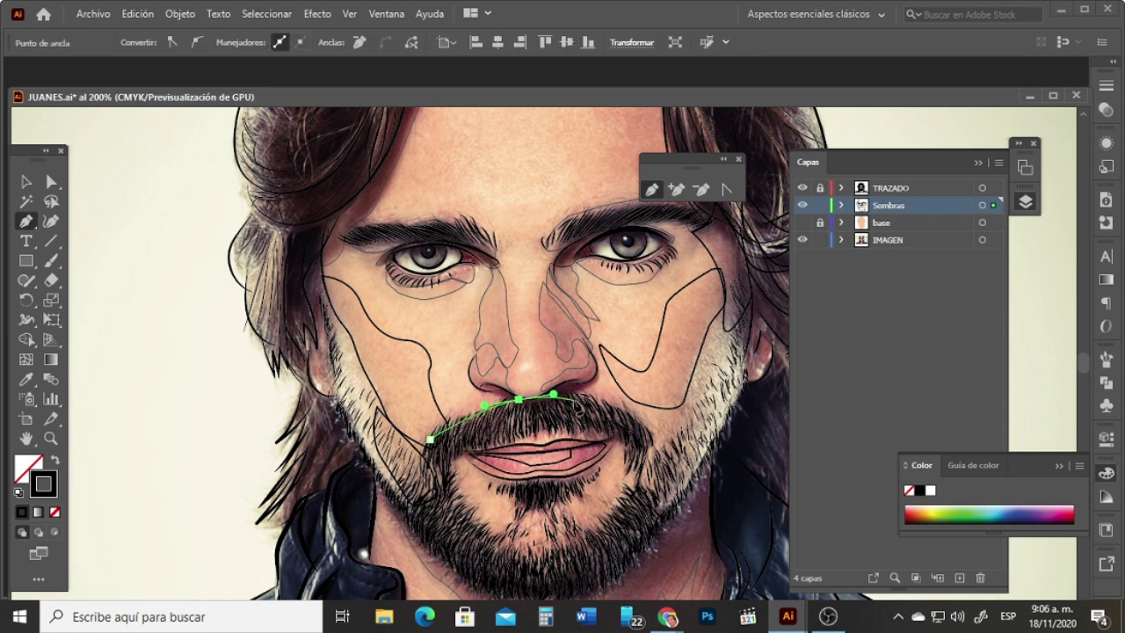
click(584, 400)
click(598, 405)
click(648, 411)
click(649, 428)
click(648, 446)
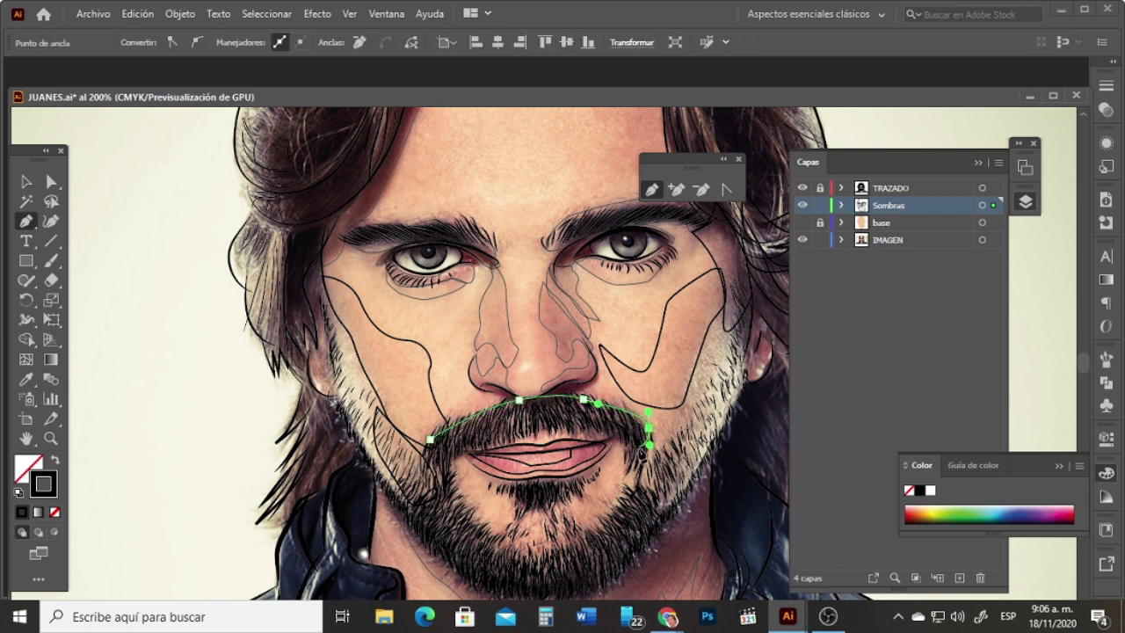
click(639, 450)
drag(614, 436, 516, 437)
click(473, 446)
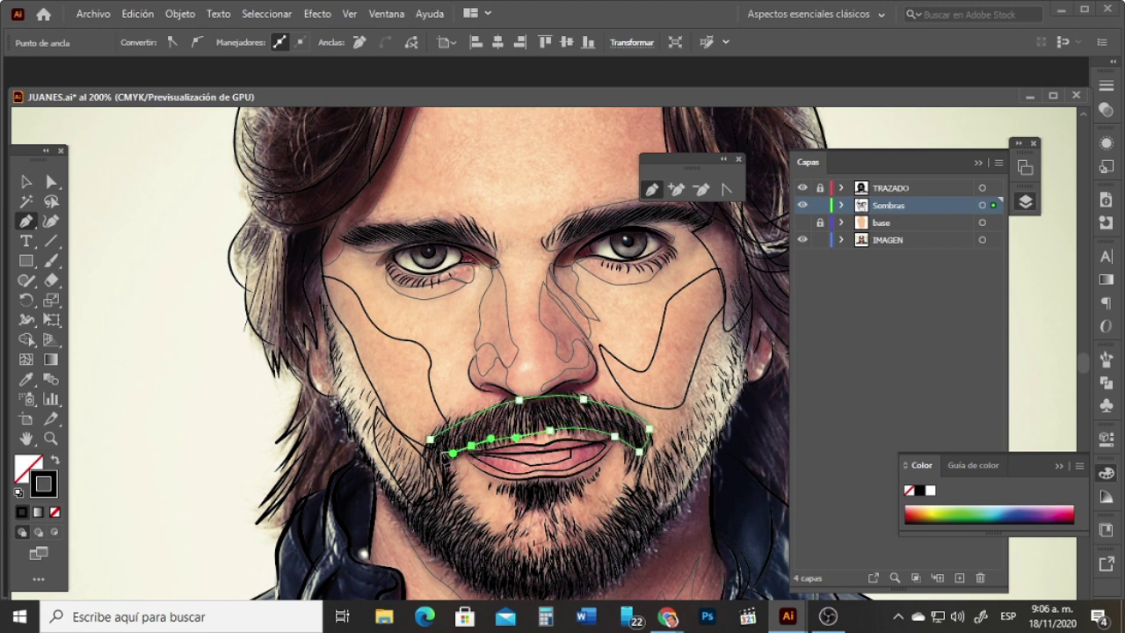
click(442, 451)
click(429, 438)
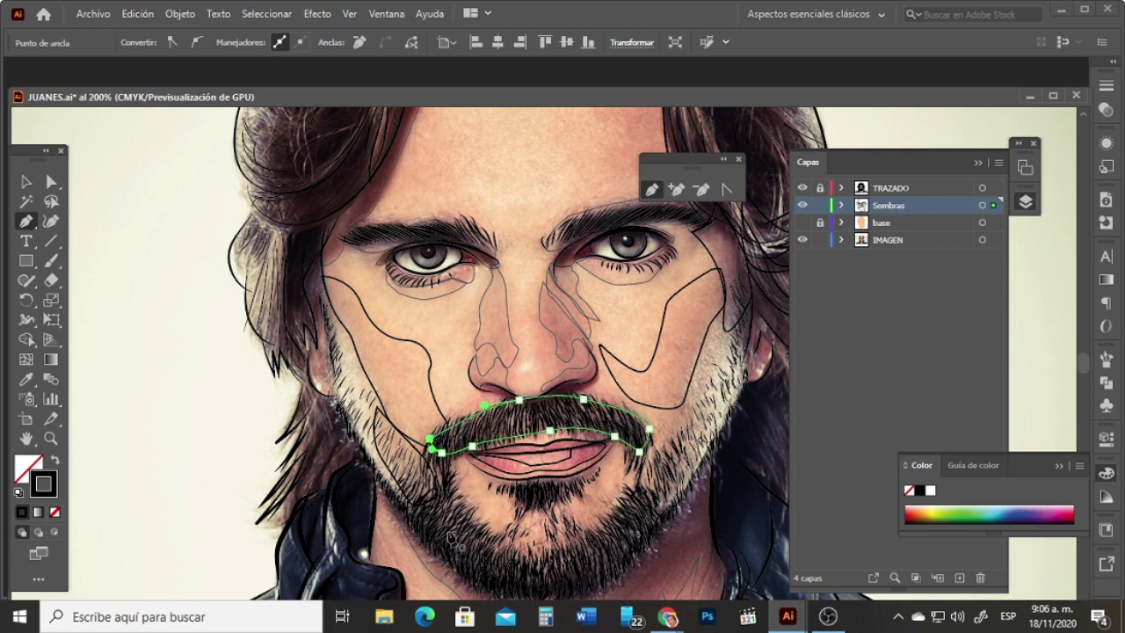
Step: Outline the chin beard as a closed shadow path, across its inner edge below the mouth and back under the chin
click(404, 499)
drag(447, 492, 486, 542)
drag(580, 543, 670, 506)
drag(622, 562, 599, 582)
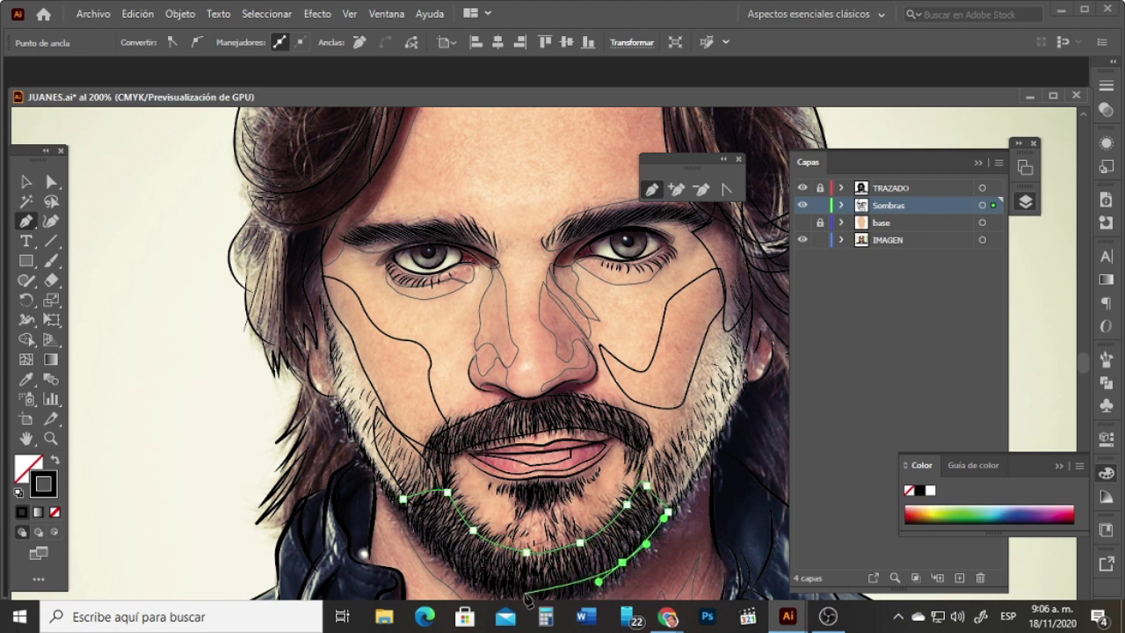
drag(531, 594, 496, 589)
click(427, 552)
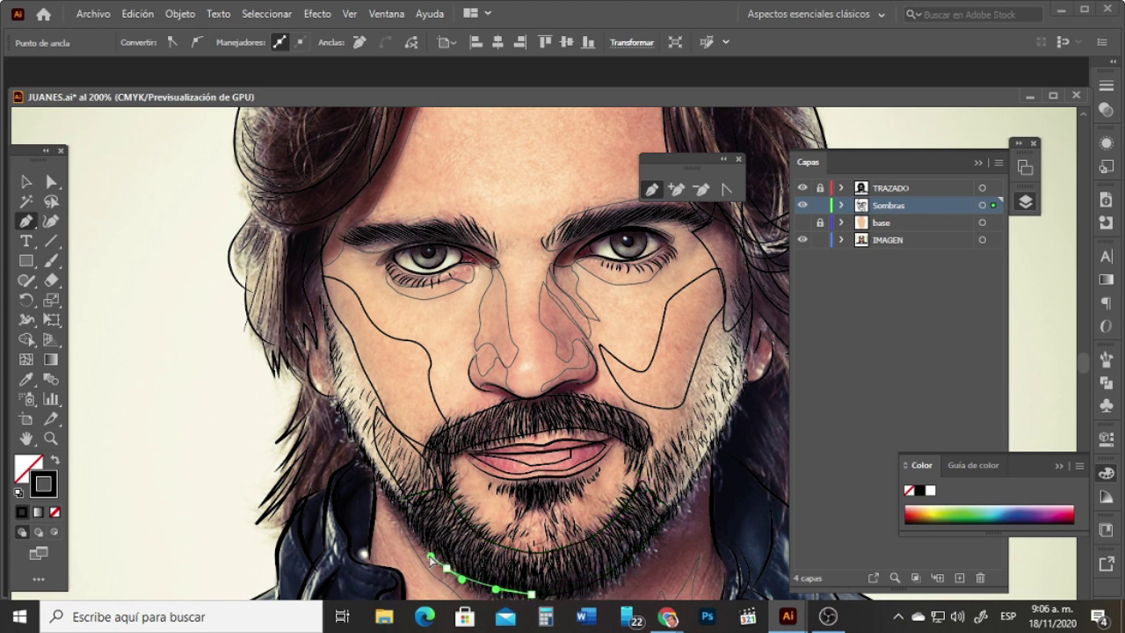
click(402, 501)
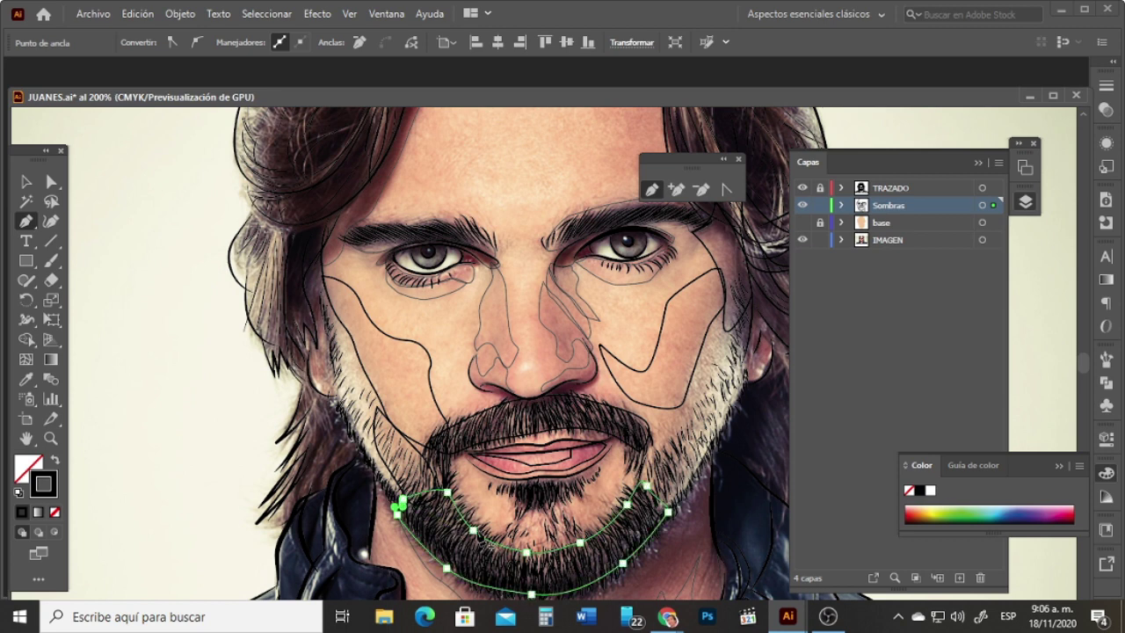
click(401, 499)
Step: Draw a closed shadow outline on the image-right side of the forehead, between the hairline and the outer eyebrow
scroll(1086, 120, up, 5)
scroll(1085, 114, up, 3)
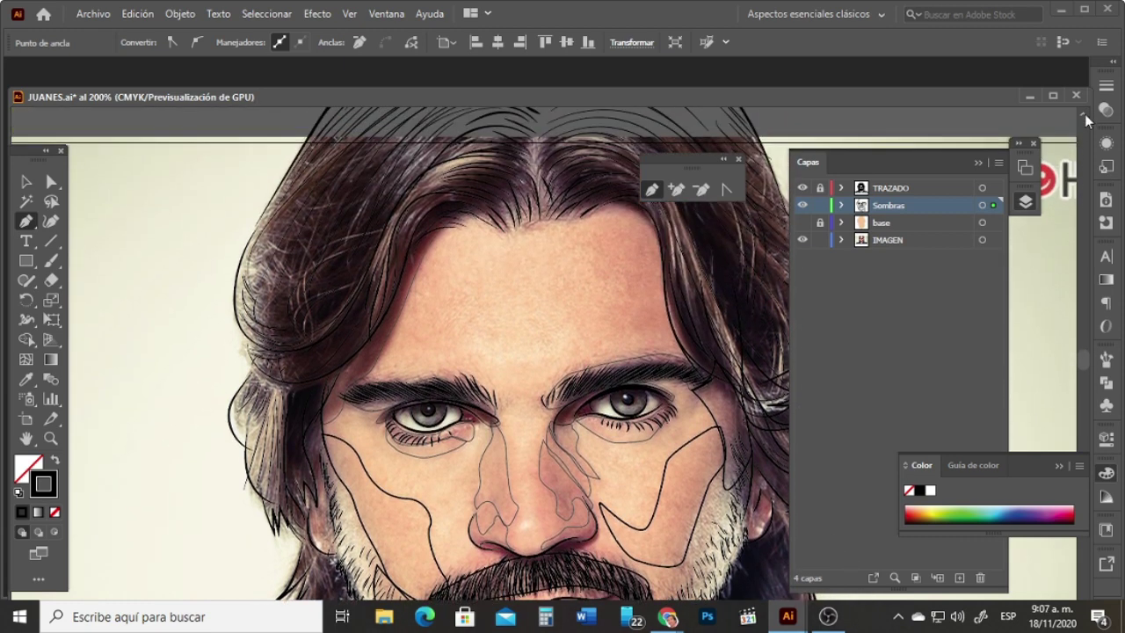
drag(676, 407, 609, 396)
click(607, 363)
click(607, 334)
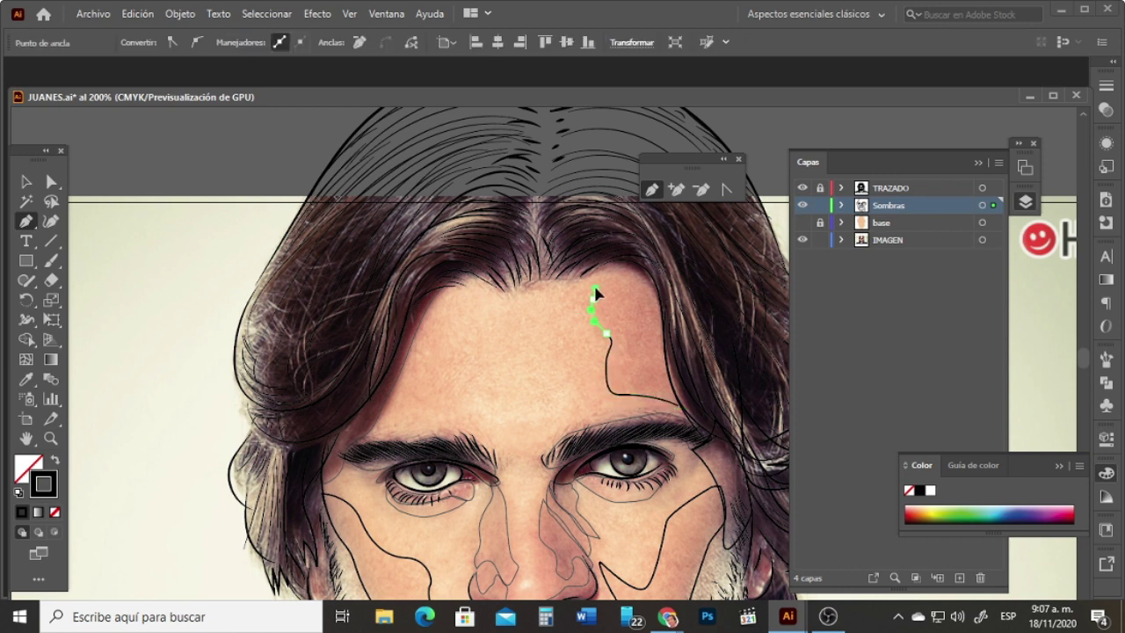
click(595, 300)
drag(612, 279, 630, 279)
click(648, 279)
click(670, 338)
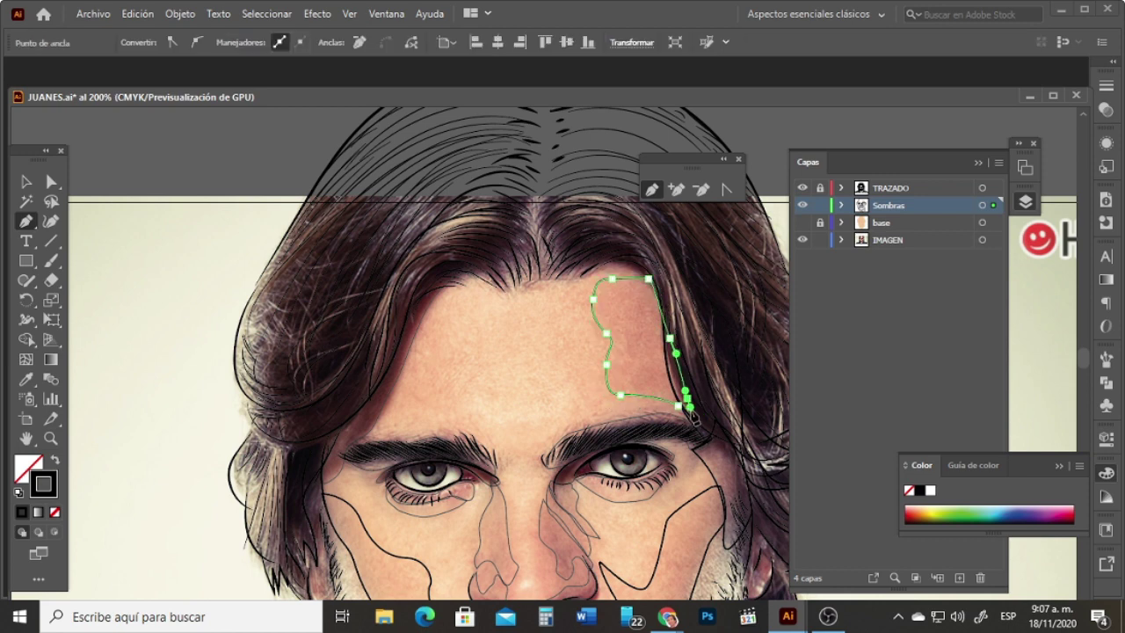
click(678, 405)
Step: Draw a closed shadow outline on the image-left side of the forehead, from above the eyebrow up along the hairline
click(378, 417)
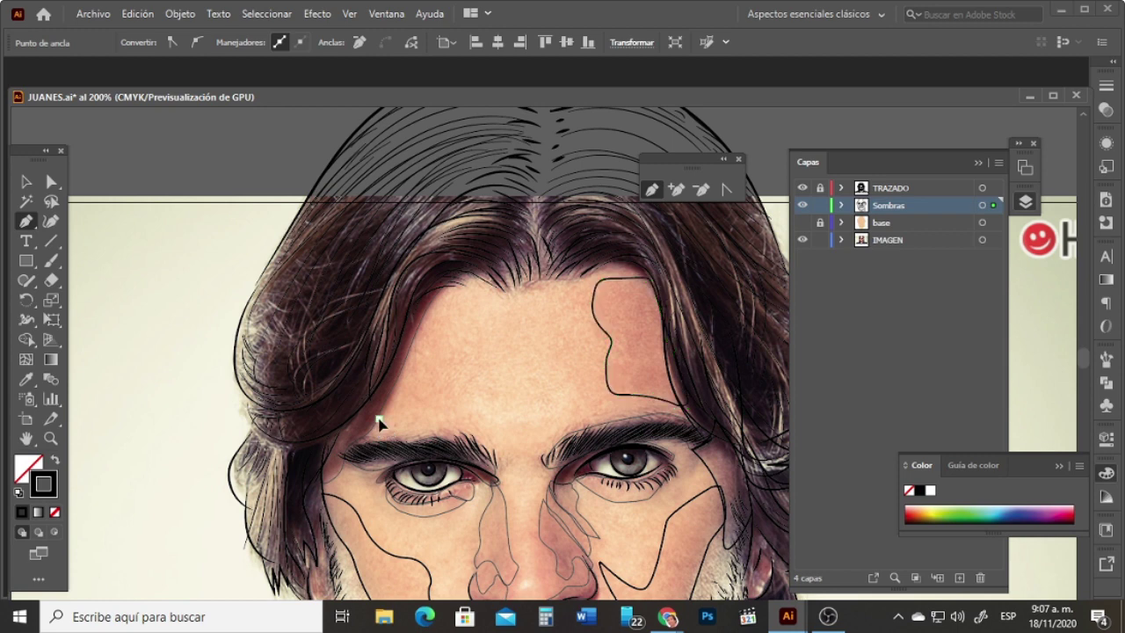
drag(455, 416, 440, 369)
click(440, 332)
click(444, 291)
click(448, 278)
click(397, 372)
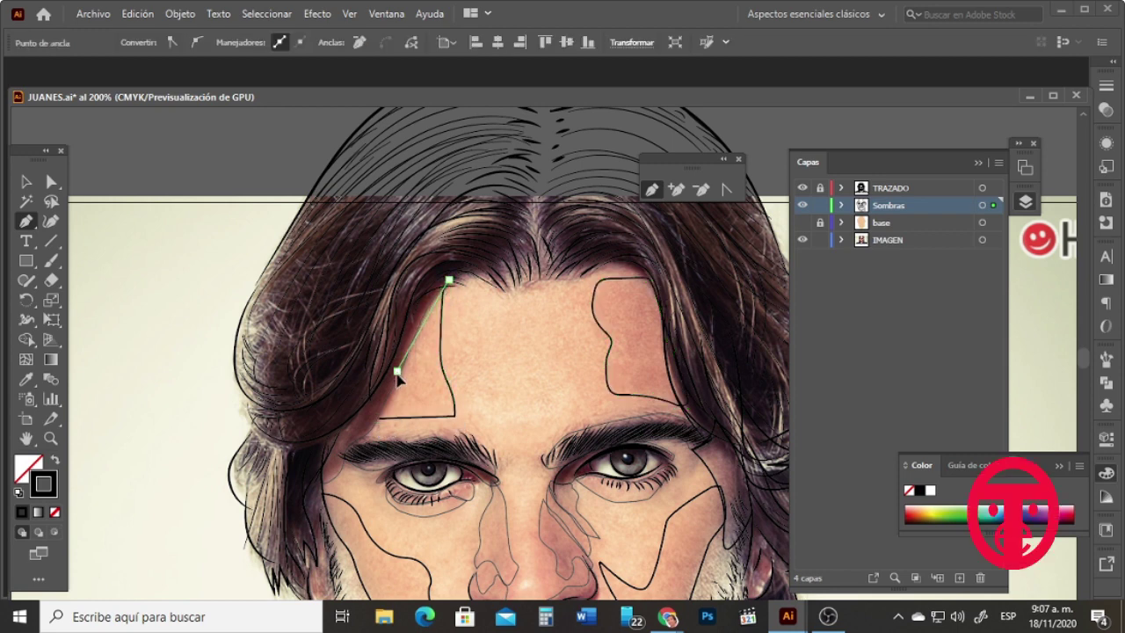
click(378, 418)
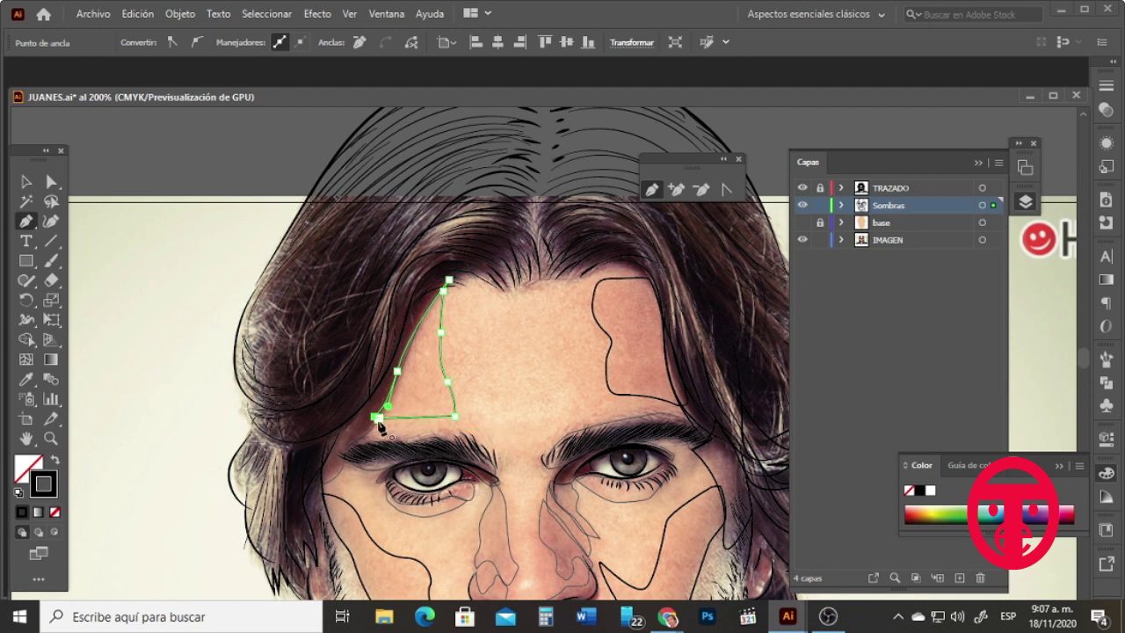
Step: Draw a closed shadow outline between the eyebrows, spanning their inner ends and the top of the nose bridge
click(472, 427)
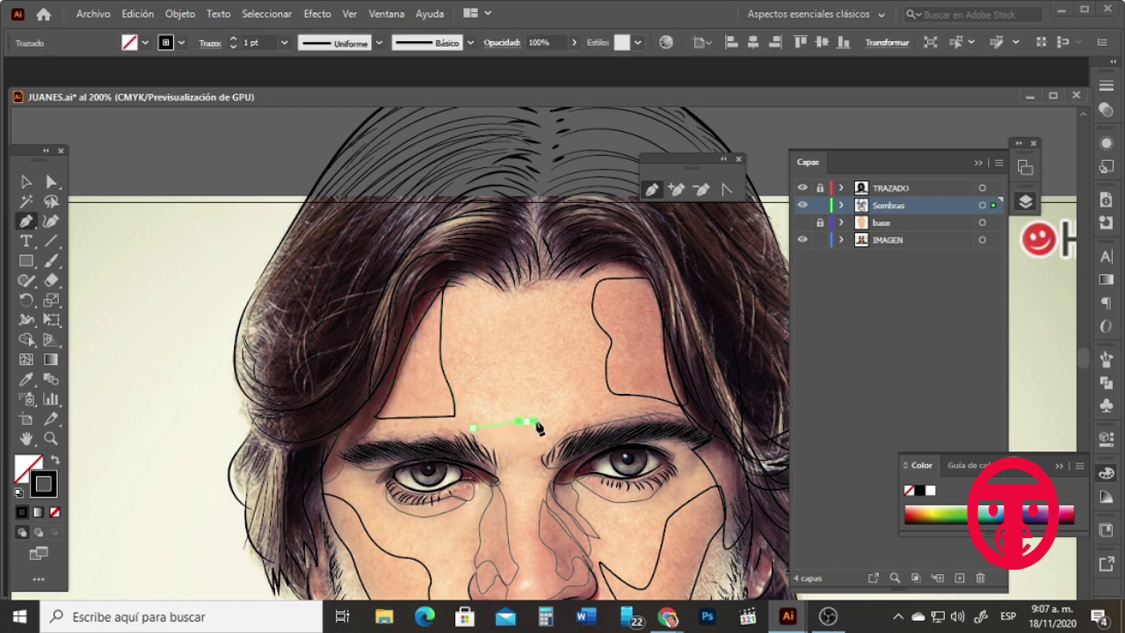
drag(564, 419, 575, 419)
click(587, 426)
click(547, 459)
click(547, 467)
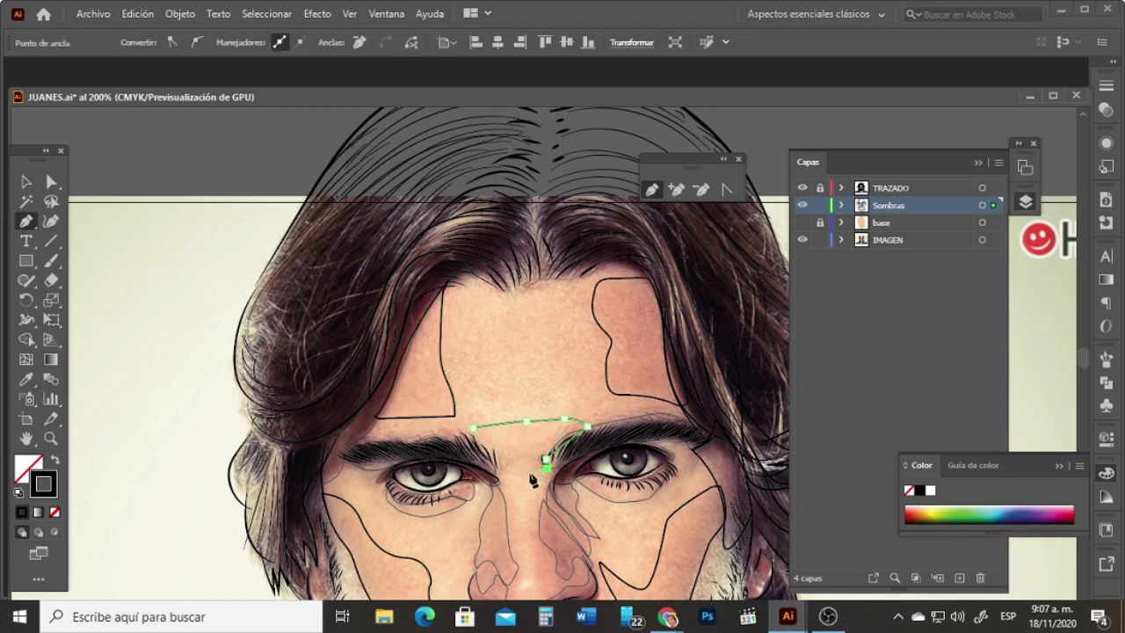
click(459, 447)
click(430, 438)
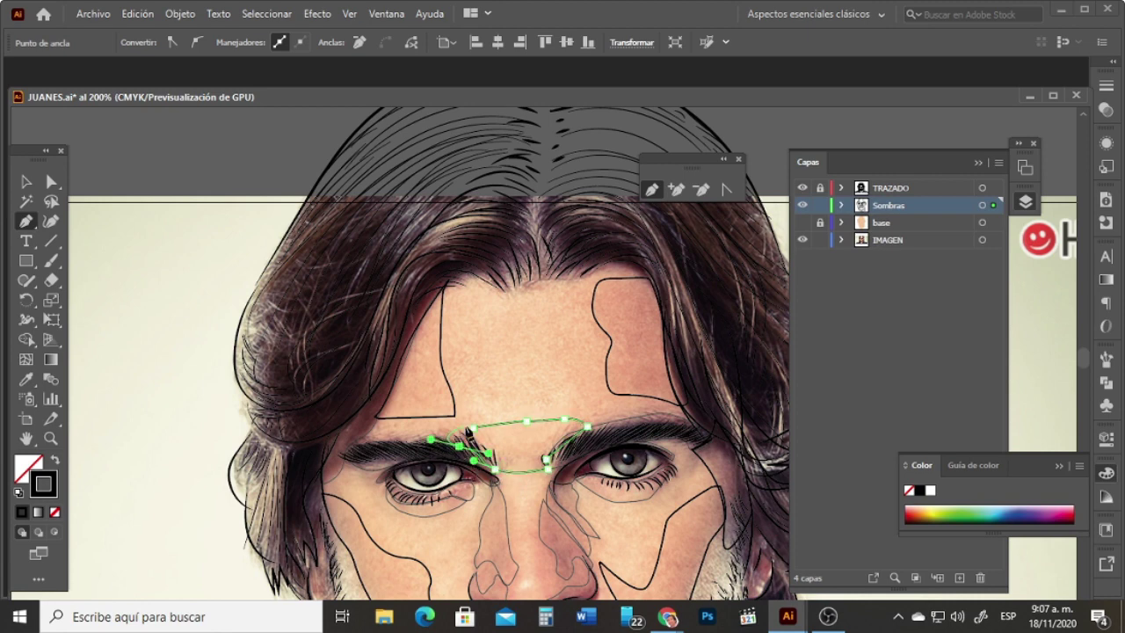
click(472, 427)
key(v)
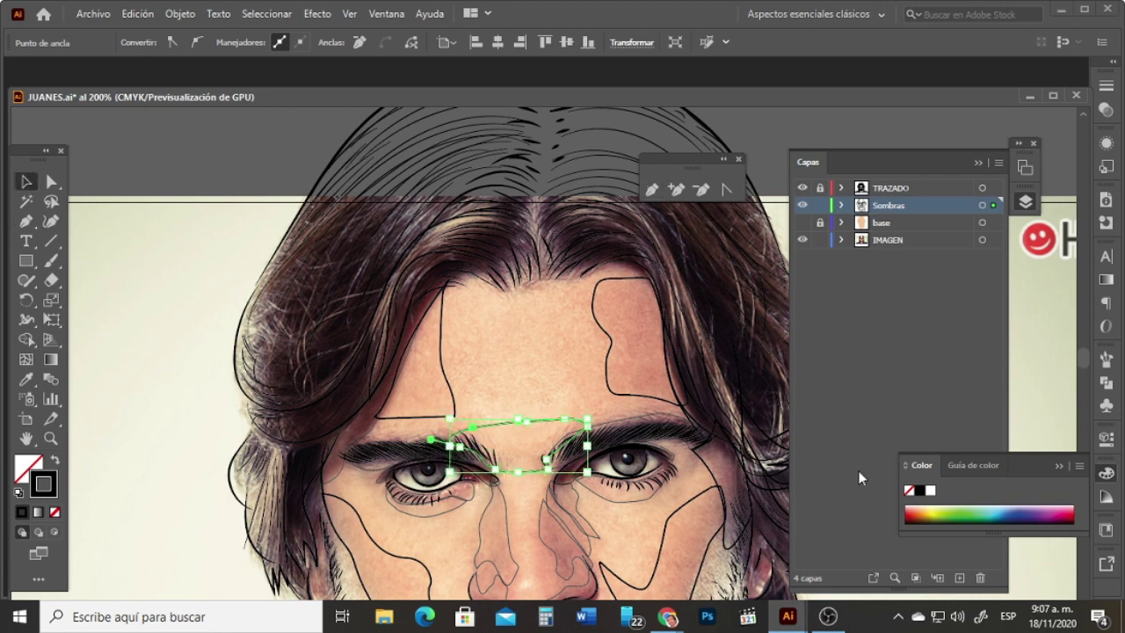
Step: Zoom out to 100% and check the linework with the IMAGEN layer hidden, then show that layer again
click(50, 438)
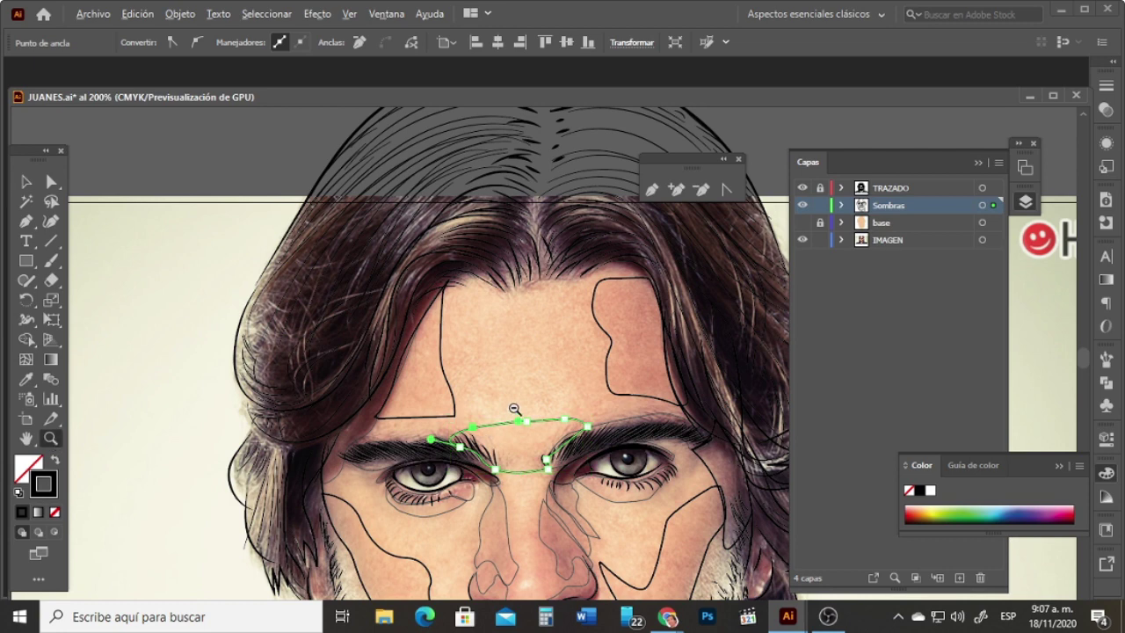
alt+click(516, 408)
alt+click(643, 392)
key(v)
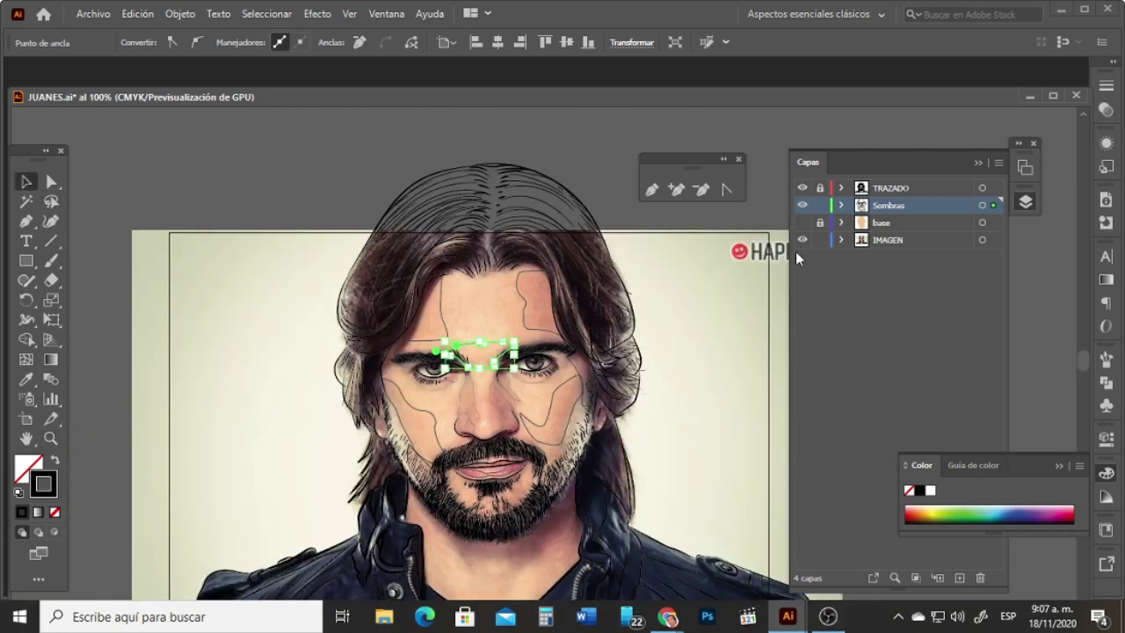
click(802, 240)
click(698, 310)
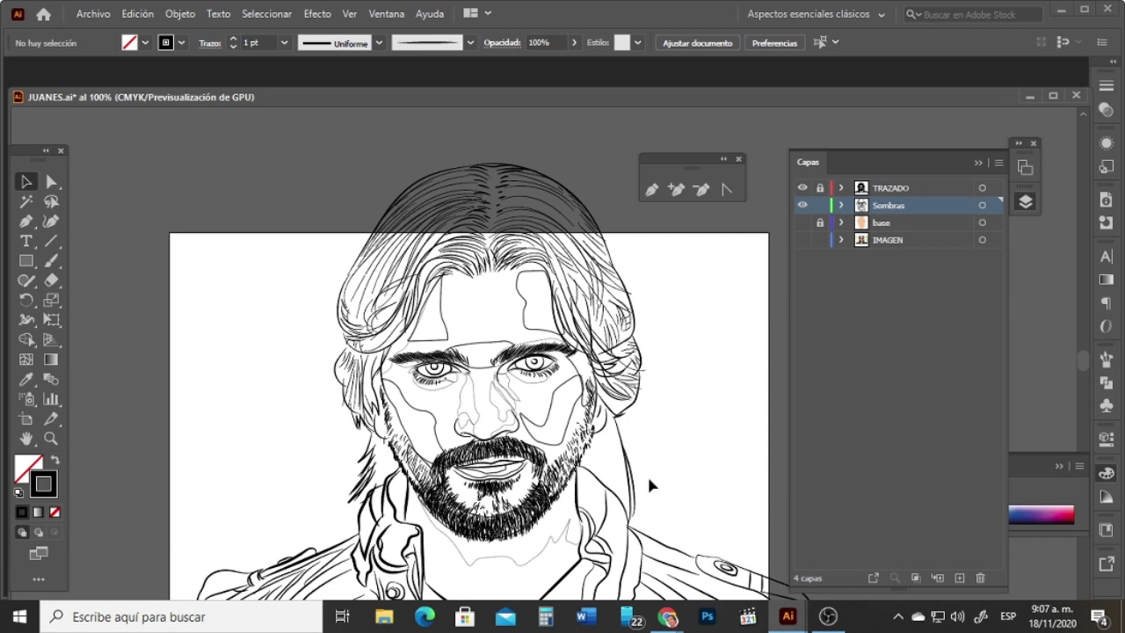
click(803, 240)
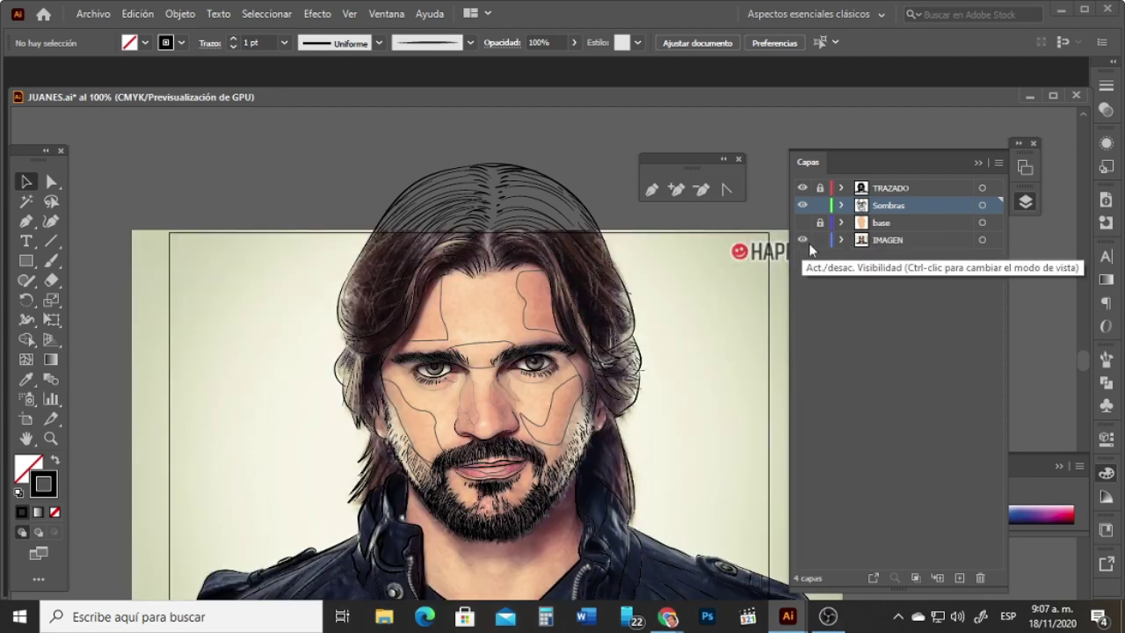
Step: Make IMAGEN the active layer and unlock all locked objects so the reference photo can be moved
click(810, 246)
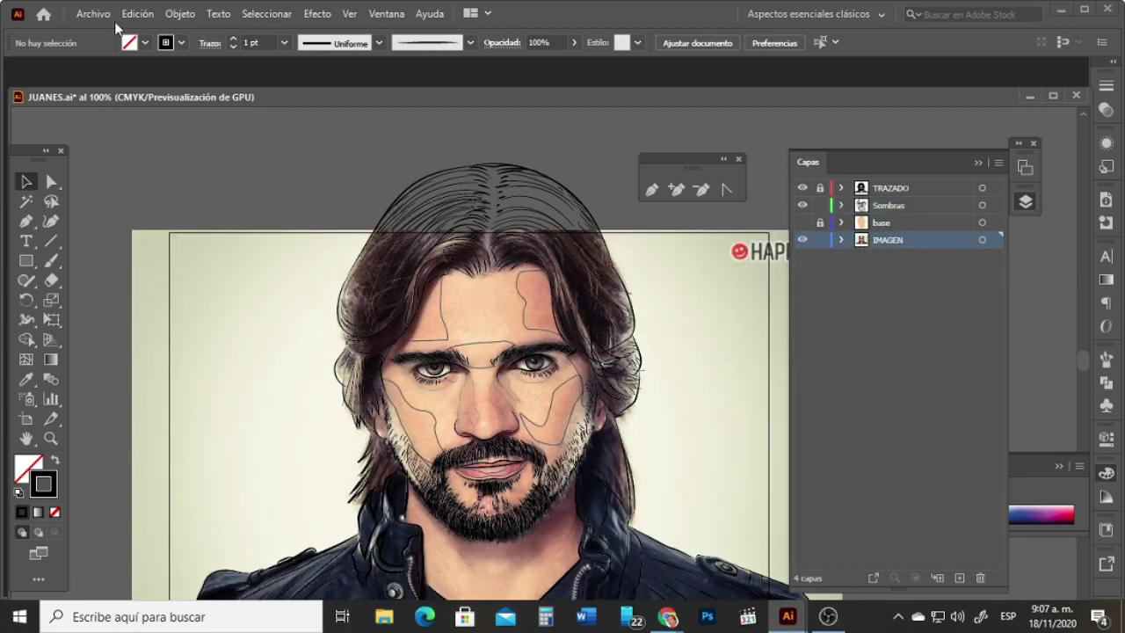
click(179, 14)
click(215, 144)
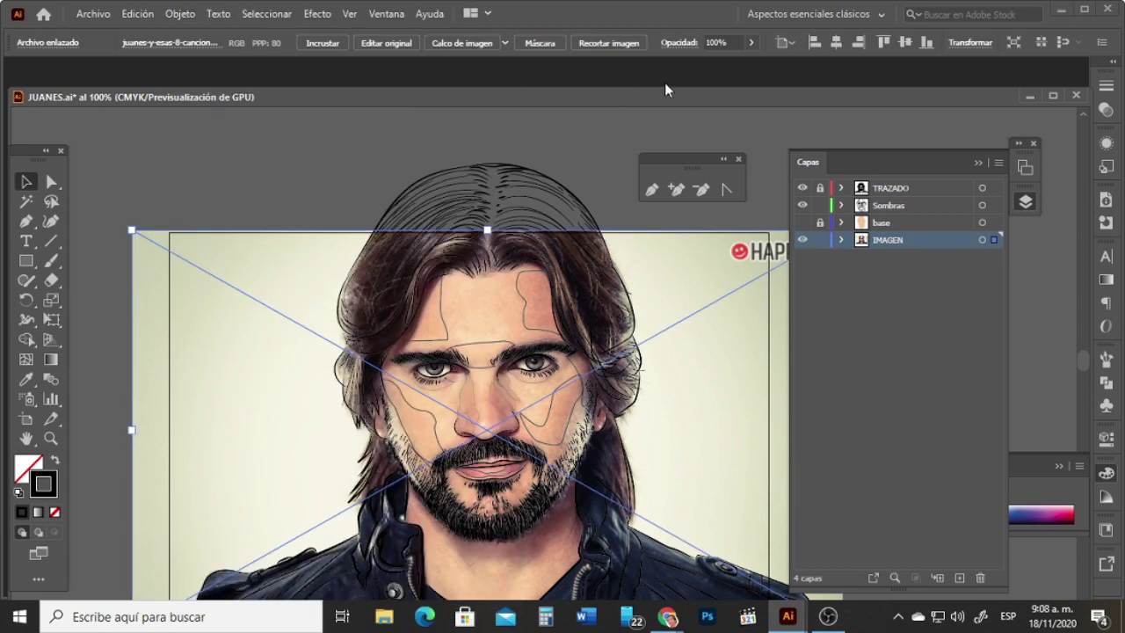
Step: Shift the reference photo straight left until its right edge lines up with the image-left eye of the traced portrait
key(Left)
key(Left)
key(Left)
key(Left)
key(Left)
key(Left)
key(Left)
key(Left)
key(Left)
key(Left)
key(Left)
key(Left)
key(Left)
key(Left)
key(Left)
key(Left)
key(Left)
key(Left)
key(Left)
key(Left)
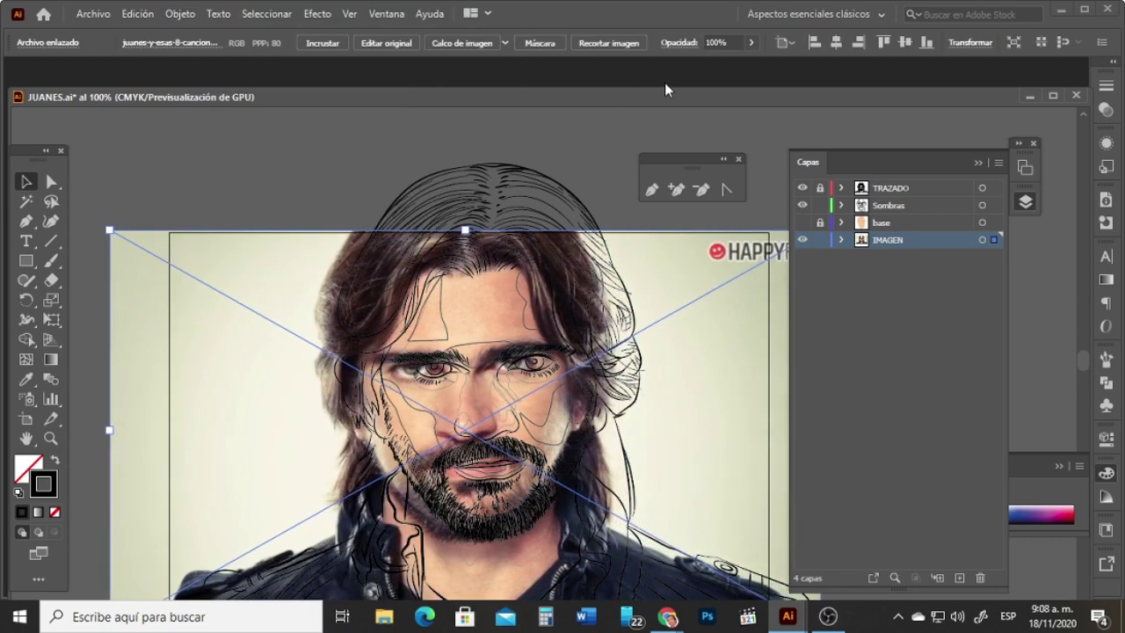
key(Left)
key(Left)
key(Left)
key(Left)
key(Left)
key(Left)
key(Left)
key(Left)
key(Left)
key(Left)
key(Left)
key(Left)
key(Left)
key(Left)
key(Left)
key(Left)
key(Left)
key(Left)
key(Left)
key(Left)
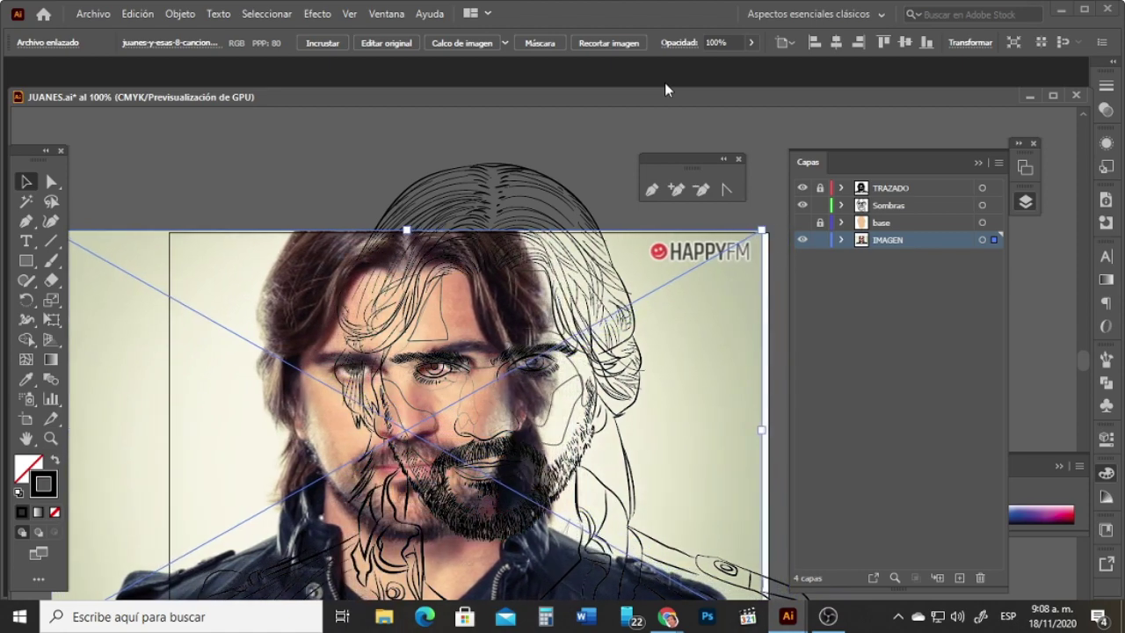
key(Left)
key(Left)
key(Left)
key(Left)
key(Left)
key(Left)
key(Left)
key(Left)
key(Left)
key(Left)
key(Left)
key(Left)
key(Left)
key(Left)
key(Left)
key(Left)
key(Left)
key(Left)
key(Left)
key(Left)
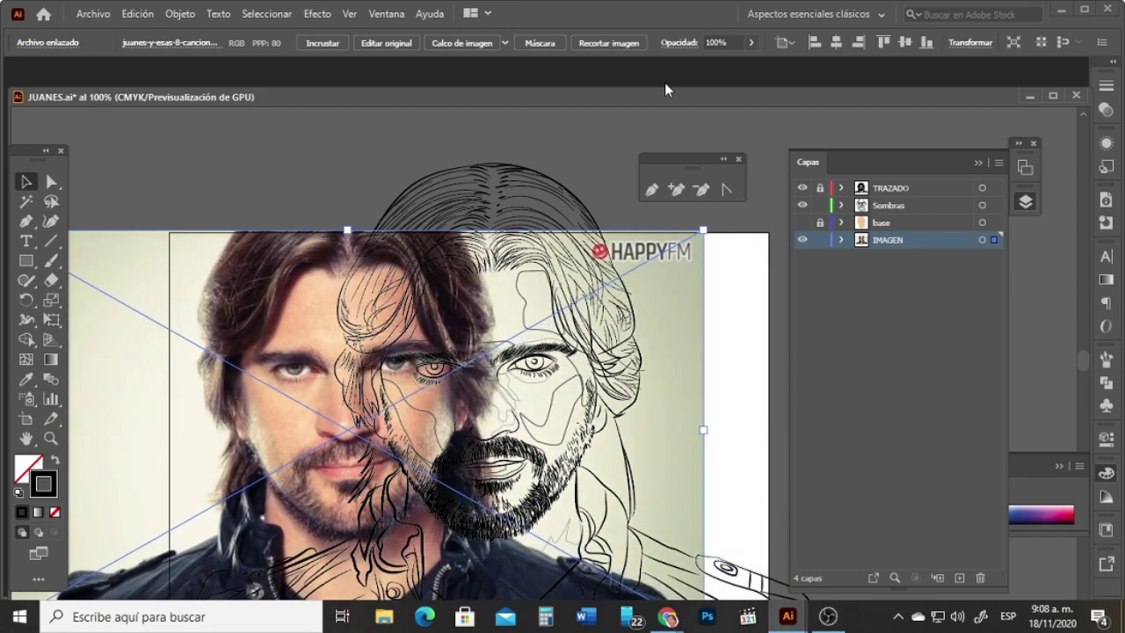
key(Left)
key(Left)
key(Left)
key(Left)
key(Left)
key(Left)
key(Left)
key(Left)
key(Left)
key(Left)
key(Left)
key(Left)
key(Left)
key(Left)
key(Left)
key(Left)
key(Left)
key(Left)
key(Left)
key(Left)
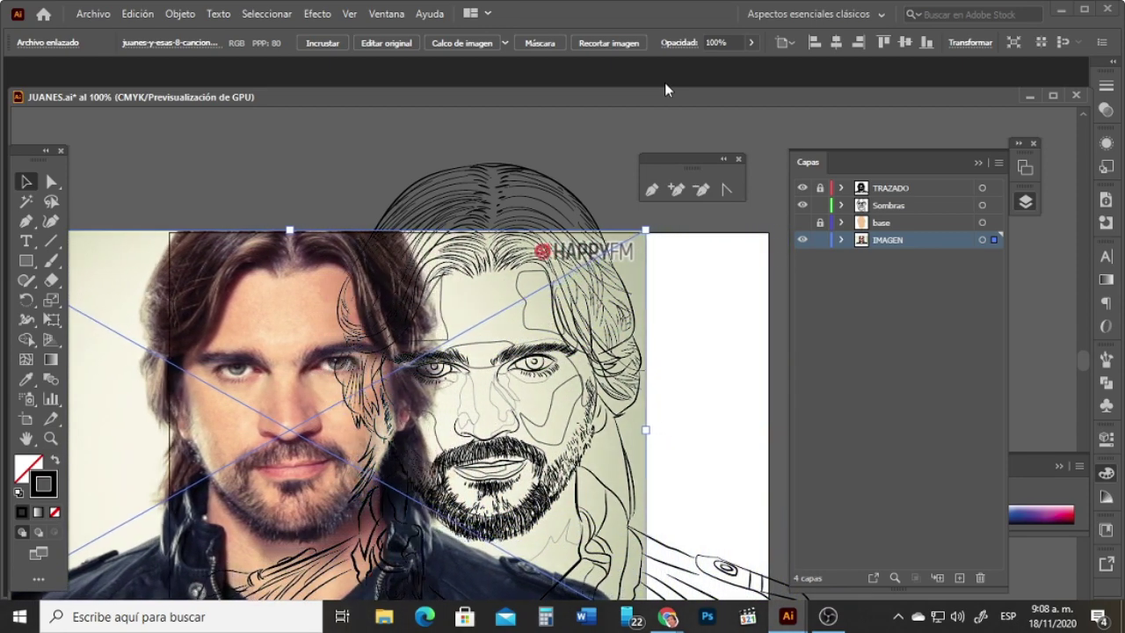
key(Left)
key(Left)
key(Left)
key(Left)
key(Left)
key(Left)
key(Left)
key(Left)
key(Left)
key(Left)
key(Left)
key(Left)
key(Left)
key(Left)
key(Left)
key(Left)
key(Left)
key(Left)
key(Left)
key(Left)
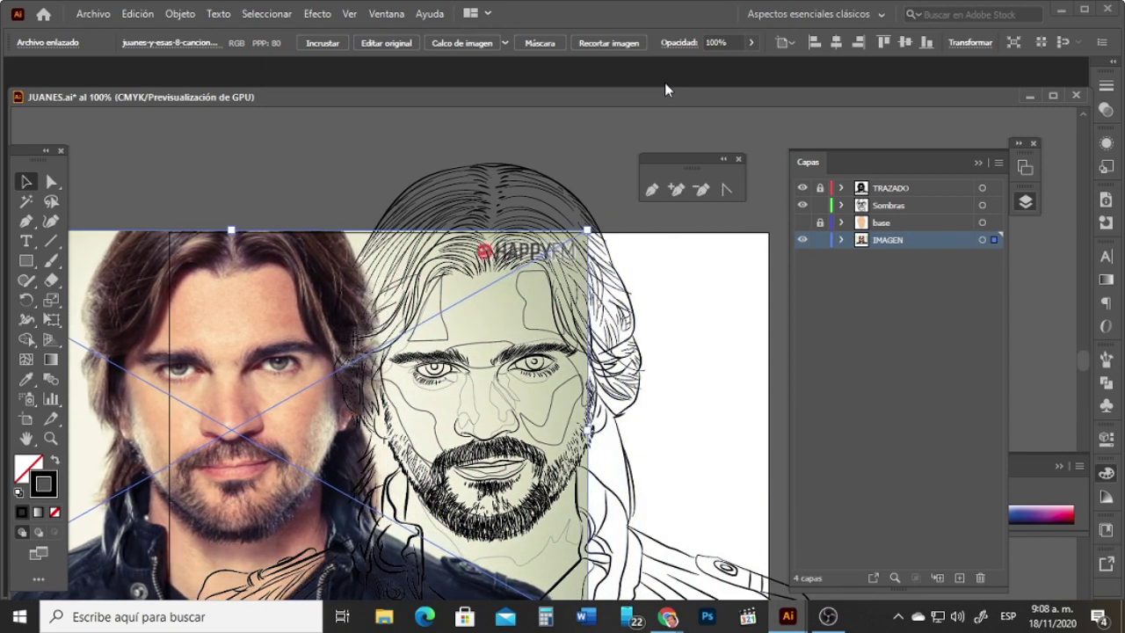
key(Left)
key(Left)
key(Left)
key(Left)
key(Left)
key(Left)
key(Left)
key(Left)
key(Left)
key(Left)
key(Left)
key(Left)
key(Left)
key(Left)
key(Left)
key(Left)
key(Left)
key(Left)
key(Left)
key(Left)
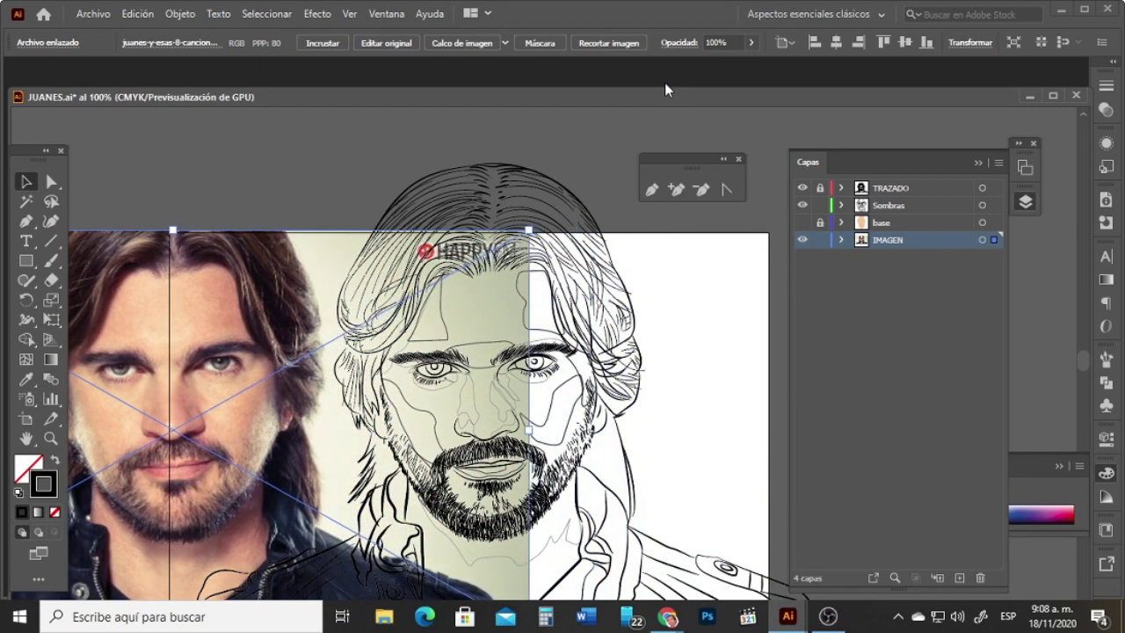
key(Left)
key(Left)
key(Left)
key(Left)
key(Left)
key(Left)
key(Left)
key(Left)
key(Left)
key(Left)
key(Left)
key(Left)
key(Left)
key(Left)
key(Left)
key(Left)
key(Left)
key(Left)
key(Left)
key(Left)
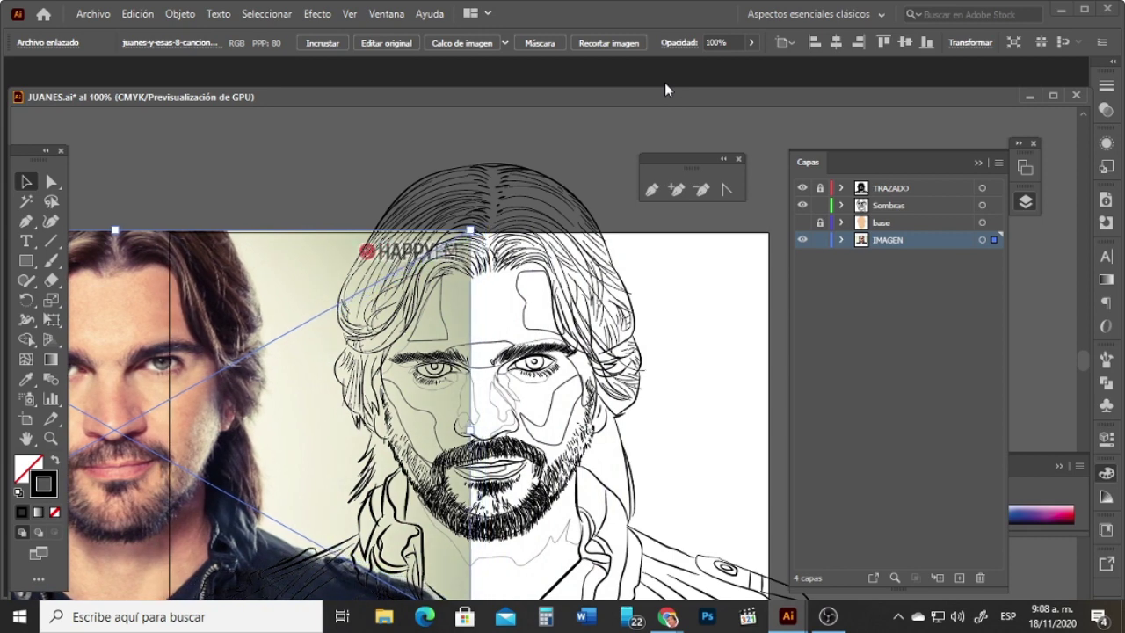
key(Left)
key(Left)
key(Left)
key(Left)
key(Left)
key(Left)
key(Left)
key(Left)
key(Left)
key(Left)
key(Left)
key(Left)
key(Left)
key(Left)
key(Left)
key(Left)
key(Left)
key(Left)
key(Left)
key(Left)
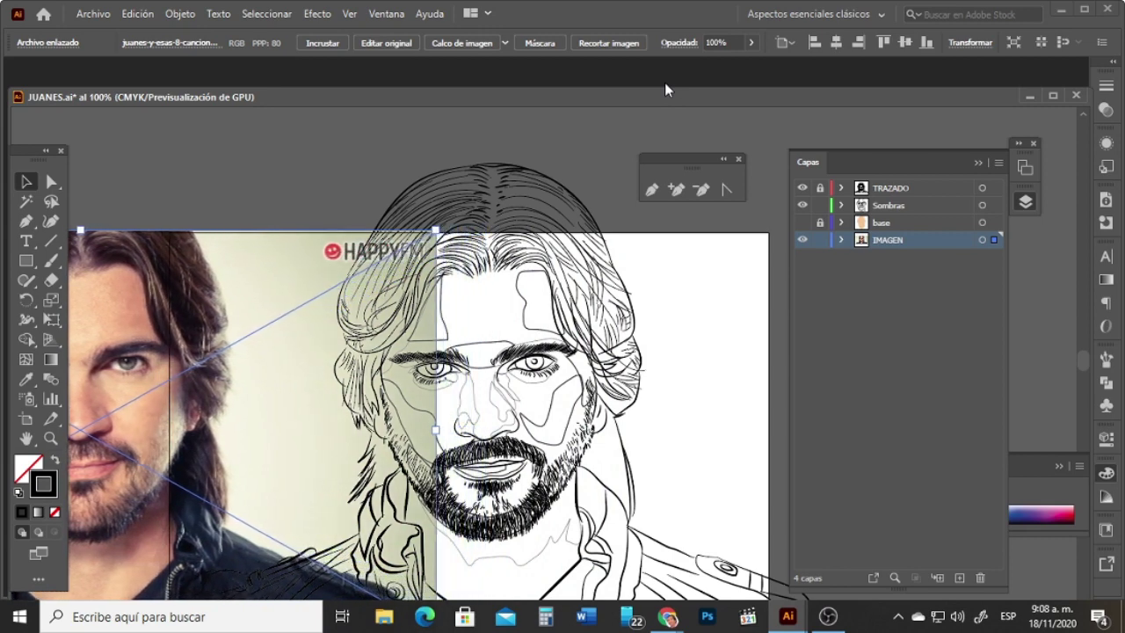
Step: Shift the reference photo farther left until its right edge sits at the image-left side of the traced face
key(Left)
key(Left)
key(Left)
key(Left)
key(Left)
key(Left)
key(Left)
key(Left)
key(Left)
key(Left)
key(Left)
key(Left)
key(Left)
key(Left)
key(Left)
key(Left)
key(Left)
key(Left)
key(Left)
key(Left)
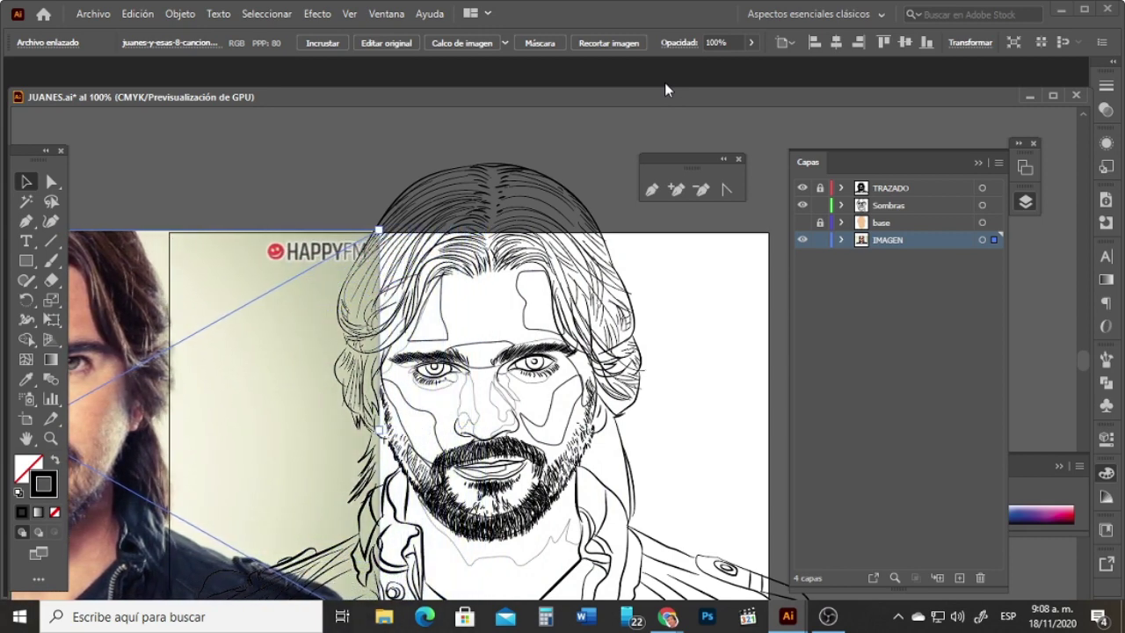
key(Left)
key(Left)
key(Left)
key(Left)
key(Left)
key(Left)
key(Left)
key(Left)
key(Left)
key(Left)
key(Left)
key(Left)
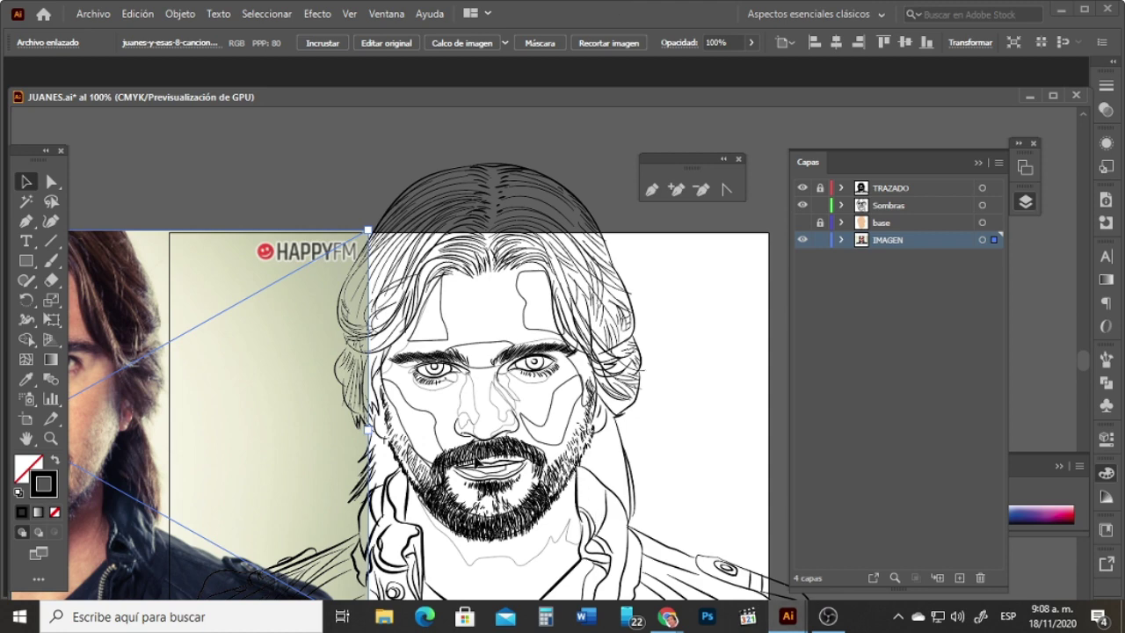
Step: Reposition the Layers panel clear of the traced face, and show and unlock the base layer
key(space)
drag(399, 380, 661, 309)
drag(938, 159, 1004, 278)
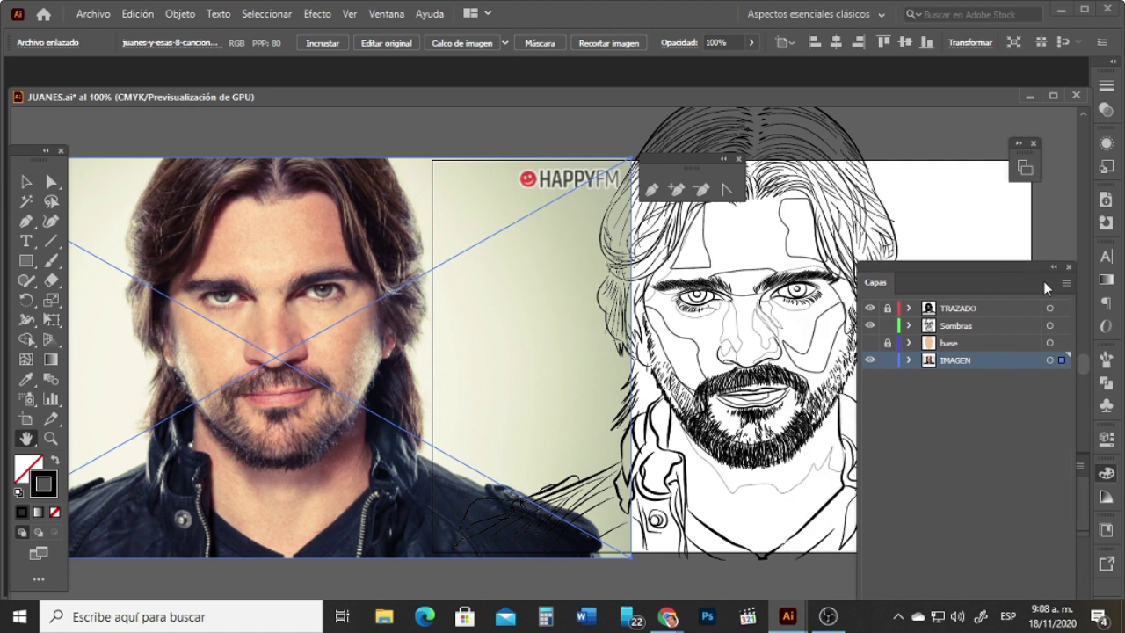
click(869, 344)
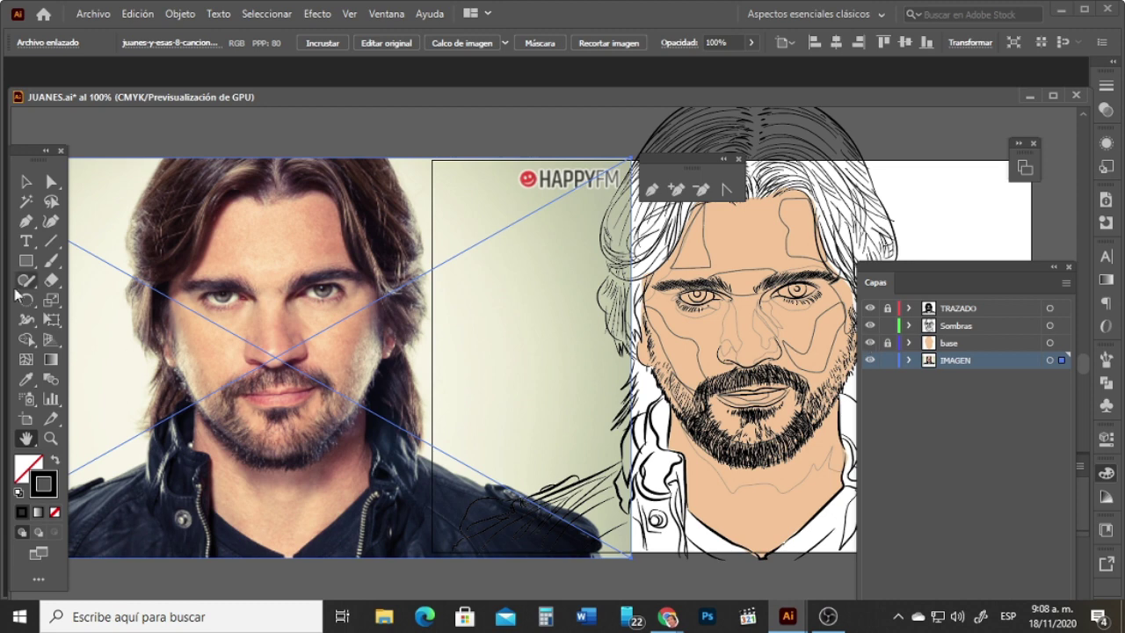
click(972, 345)
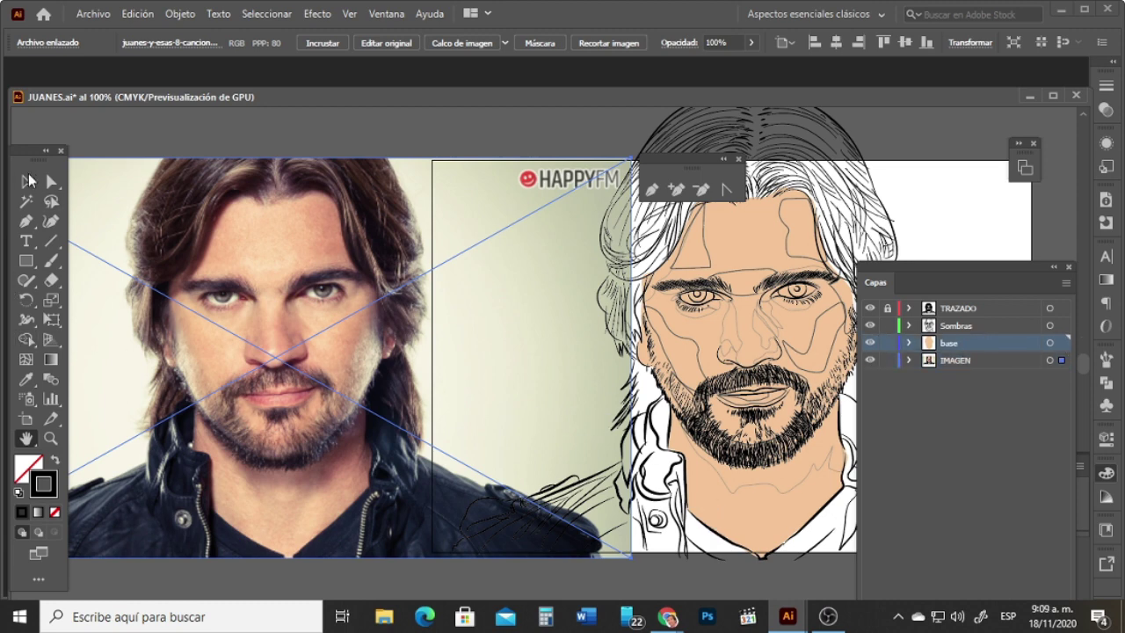
Step: Recolour the base skin shape with a light skin tone sampled below the image-right eye in the photo
click(27, 182)
click(729, 261)
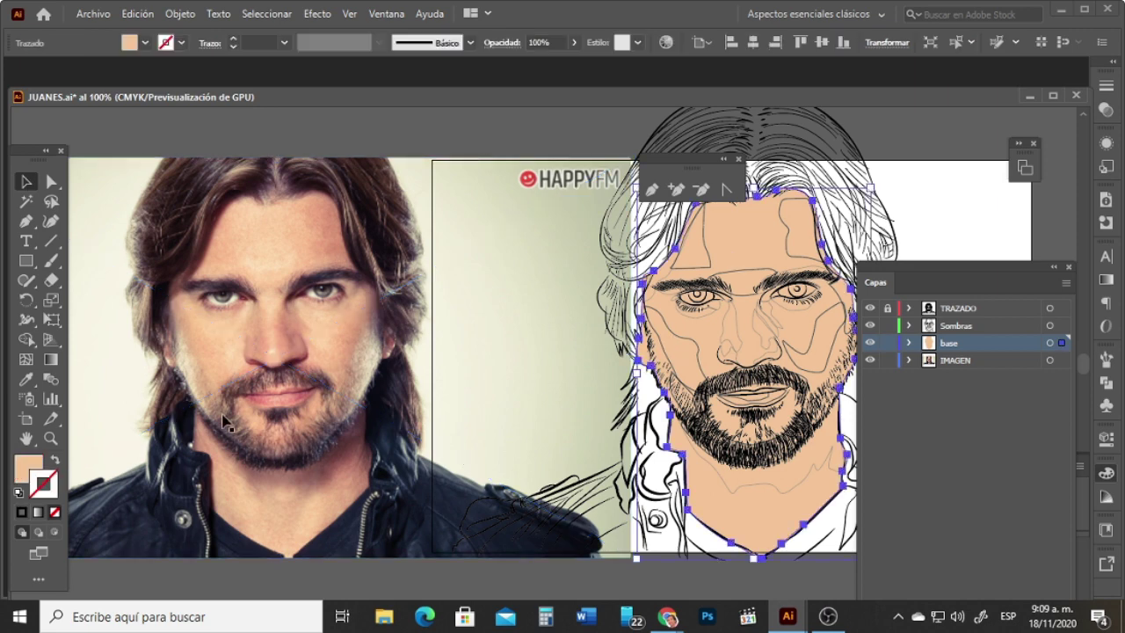
click(26, 379)
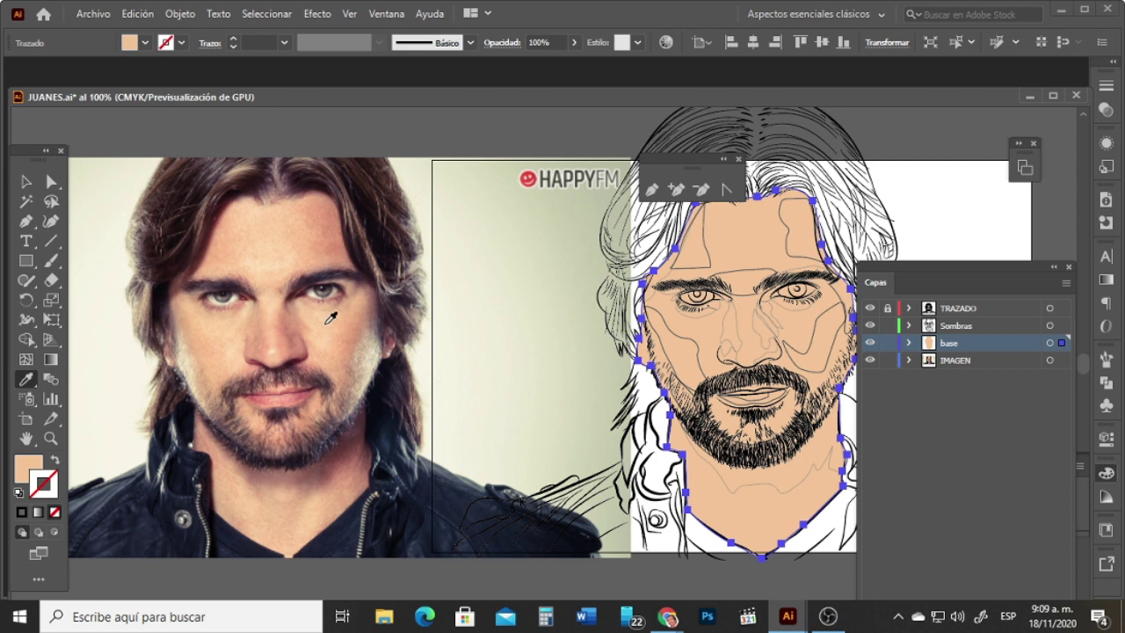
click(332, 327)
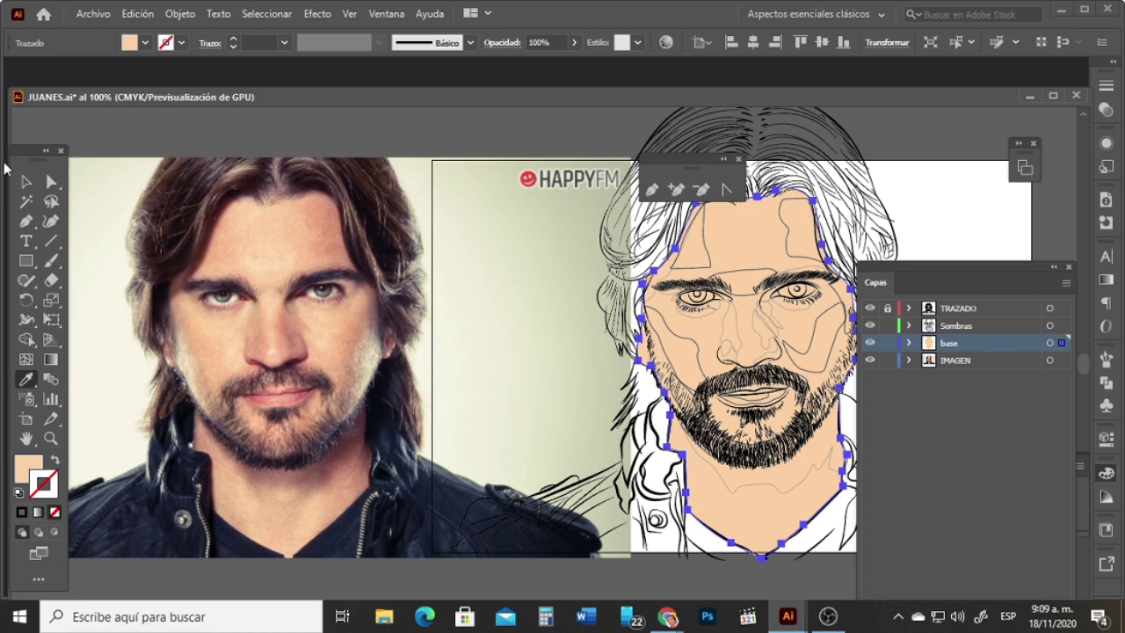
Step: Fill both forehead shadow shapes with the reddish tone sampled from the photo's forehead near the image-right hairline
click(26, 181)
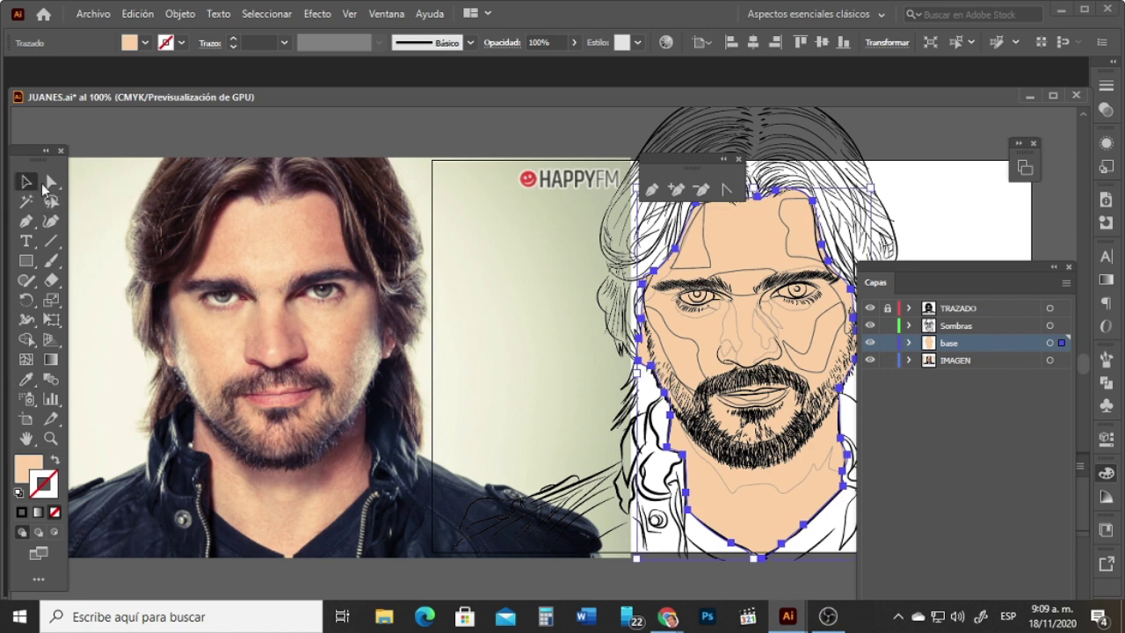
click(789, 250)
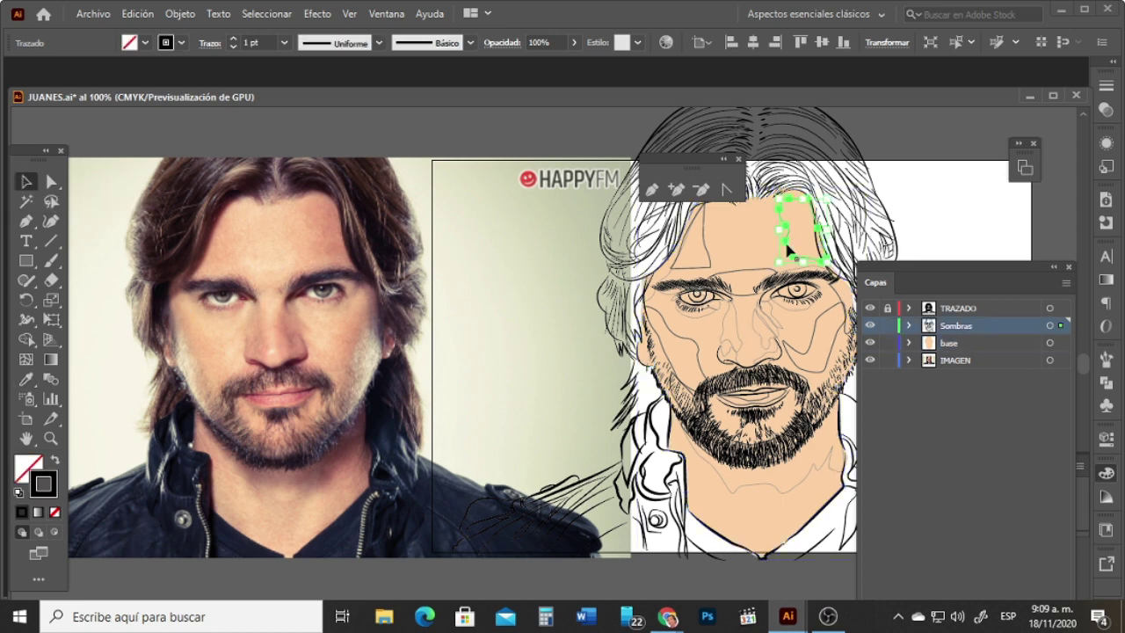
shift+click(711, 257)
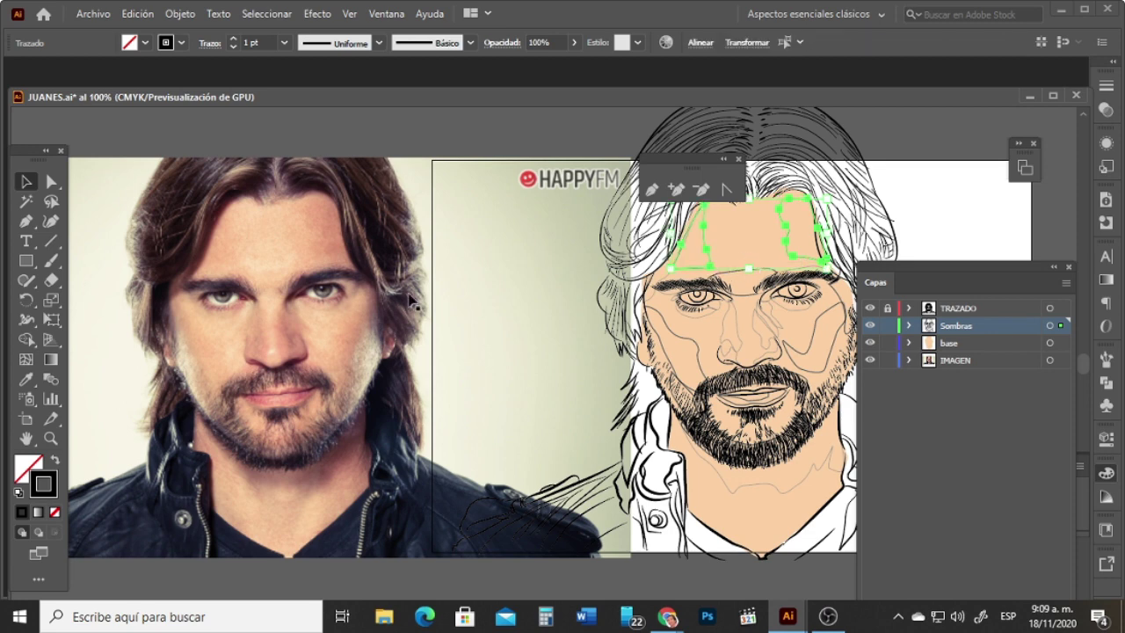
click(26, 381)
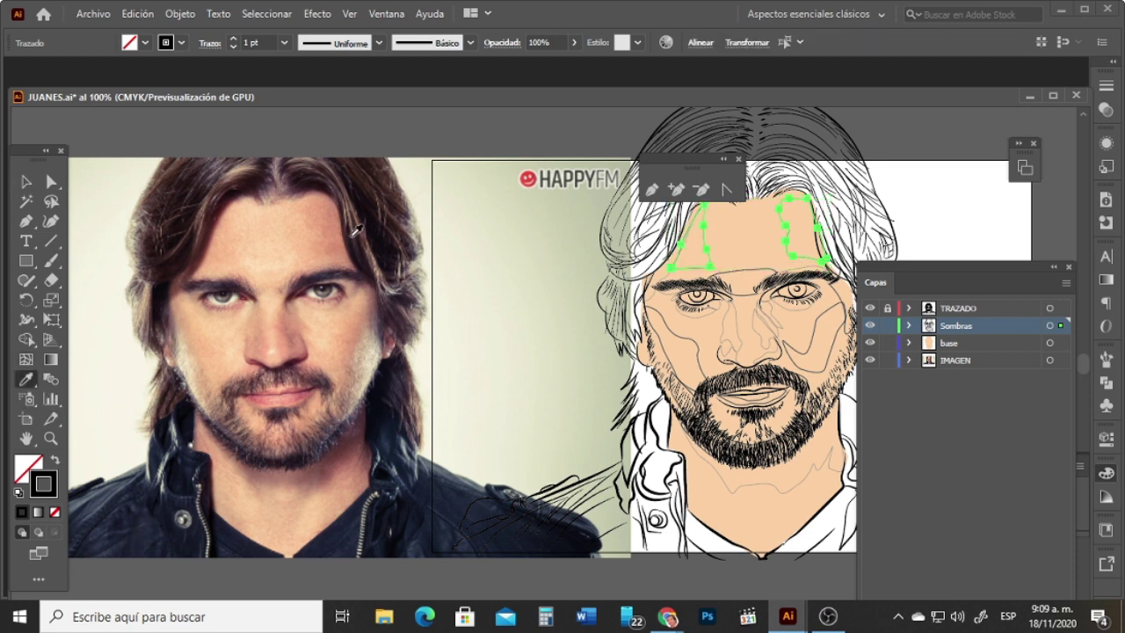
click(335, 234)
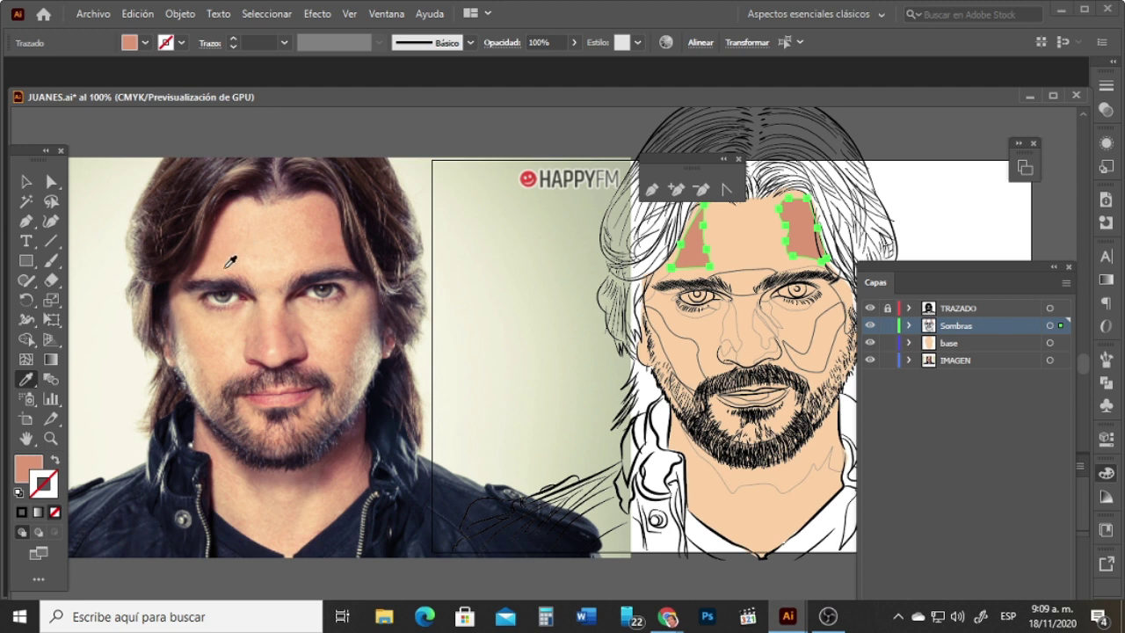
Step: Refill the image-left forehead shadow with a lighter tone sampled above the image-left eyebrow in the photo
click(27, 182)
click(717, 234)
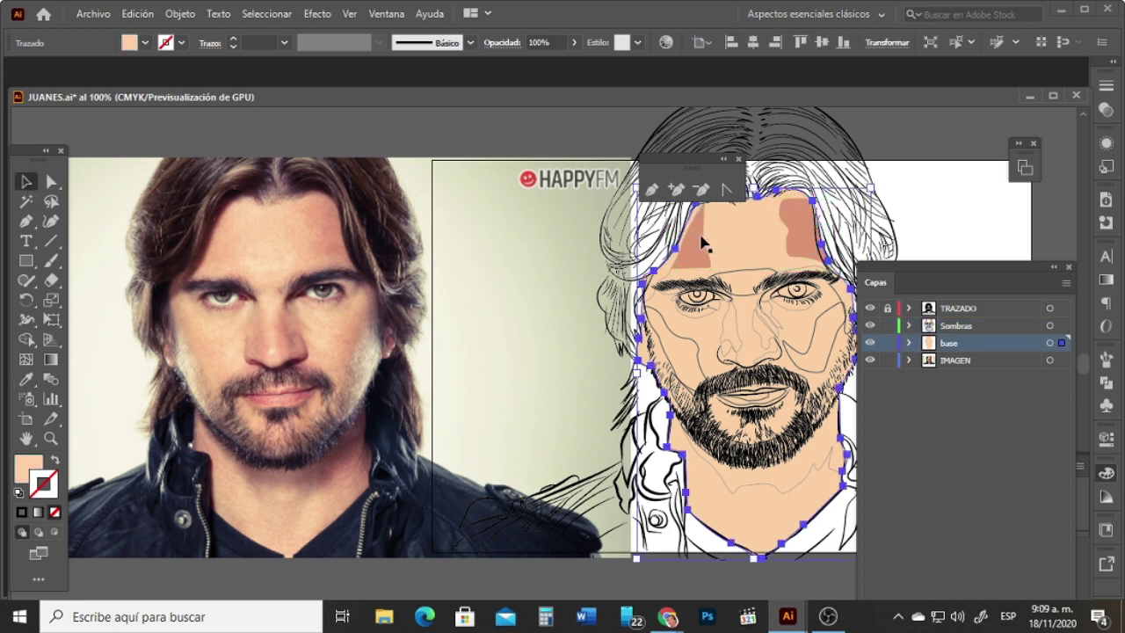
click(704, 244)
key(i)
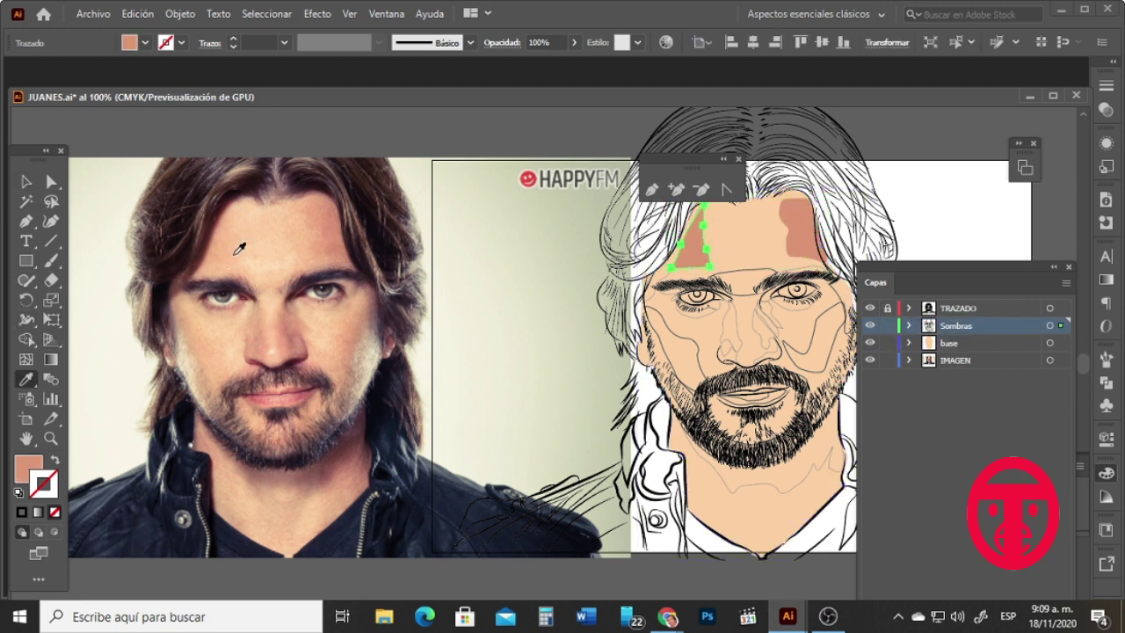
click(238, 250)
Step: Fill the shape between the eyebrows with the pale skin tone sampled from the same spot in the photo
click(27, 182)
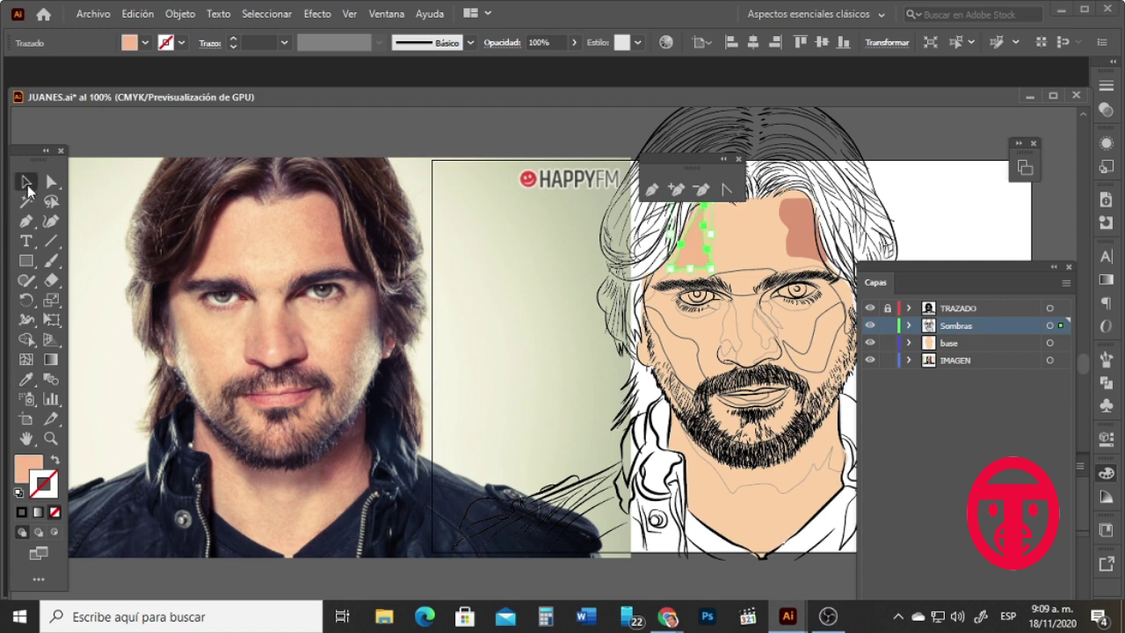
click(450, 238)
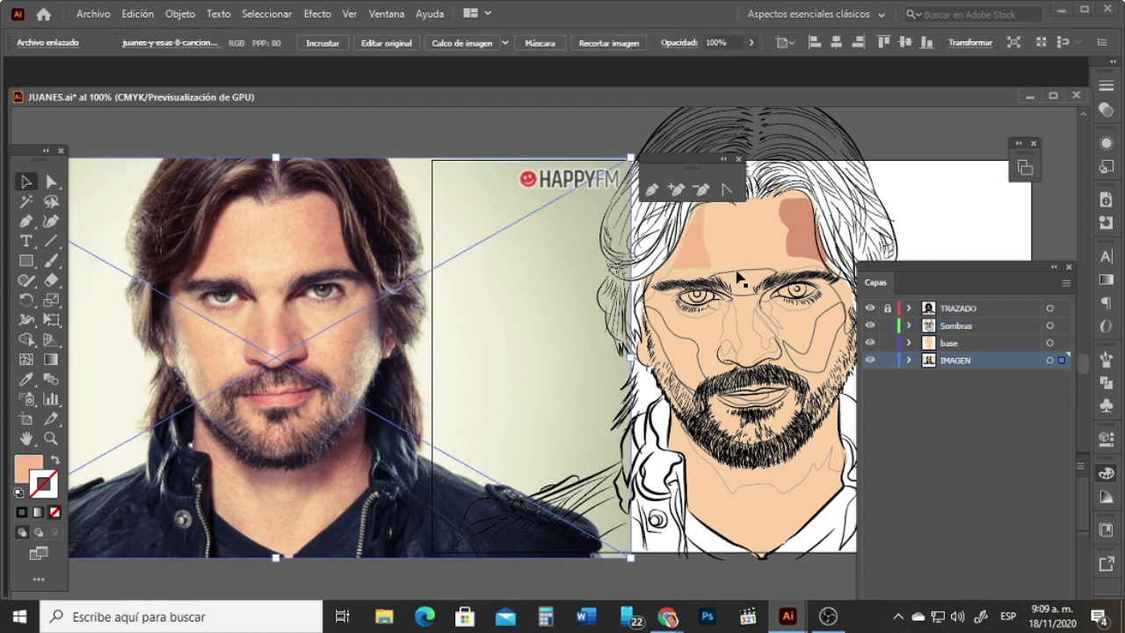
click(739, 278)
click(749, 283)
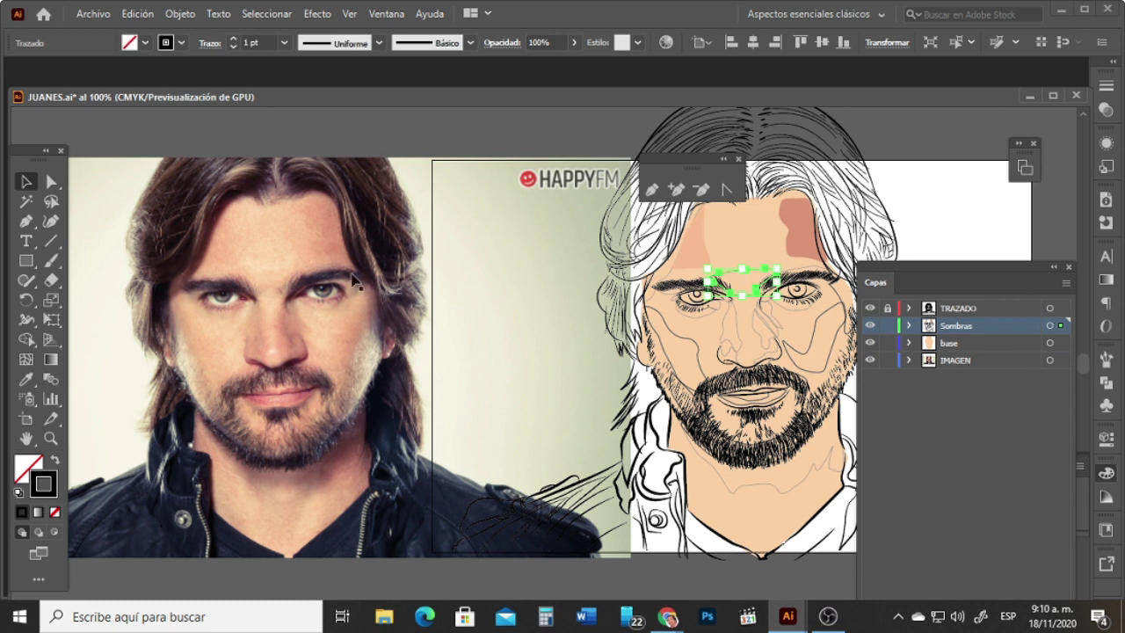
key(i)
click(272, 274)
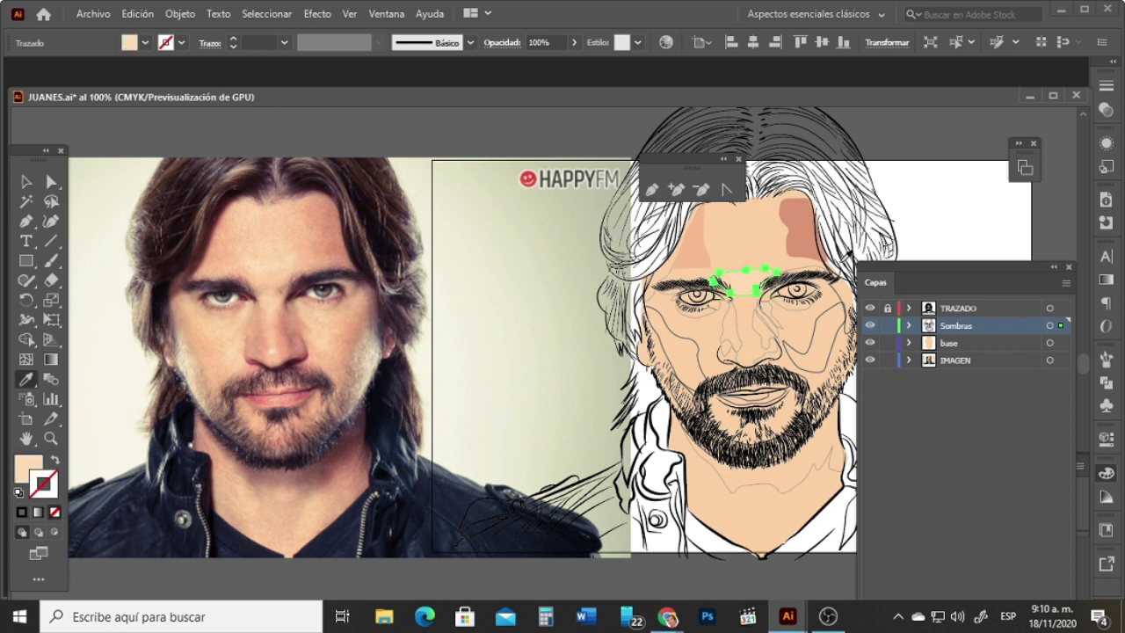
Step: Fill the image-left cheek shadow with the skin tone sampled from the matching cheek in the photo
click(17, 180)
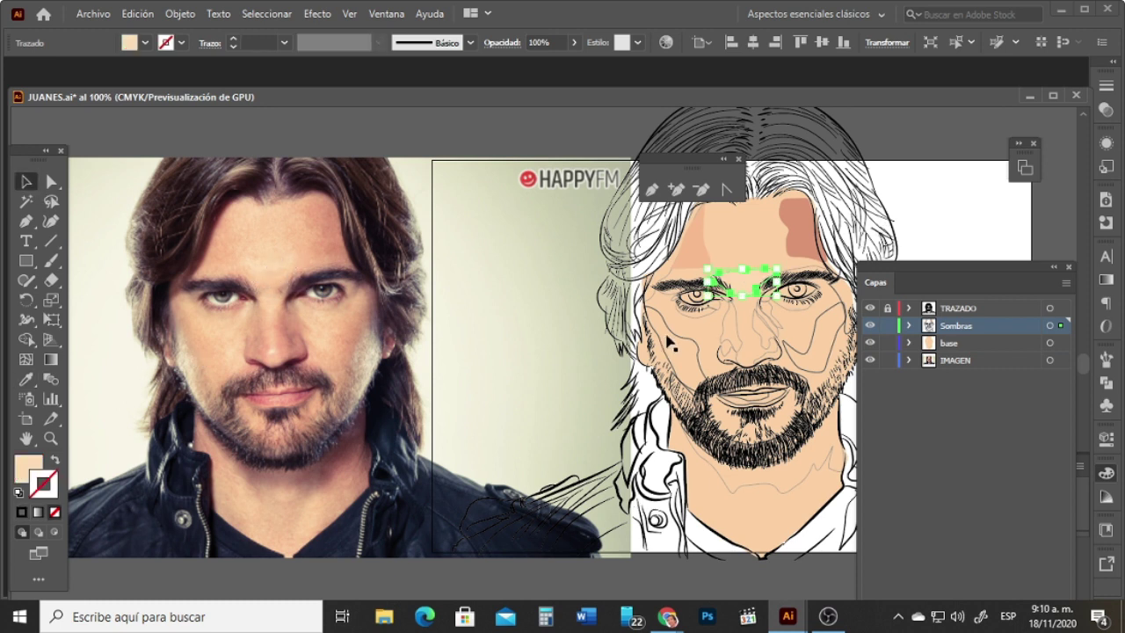
click(673, 342)
click(677, 343)
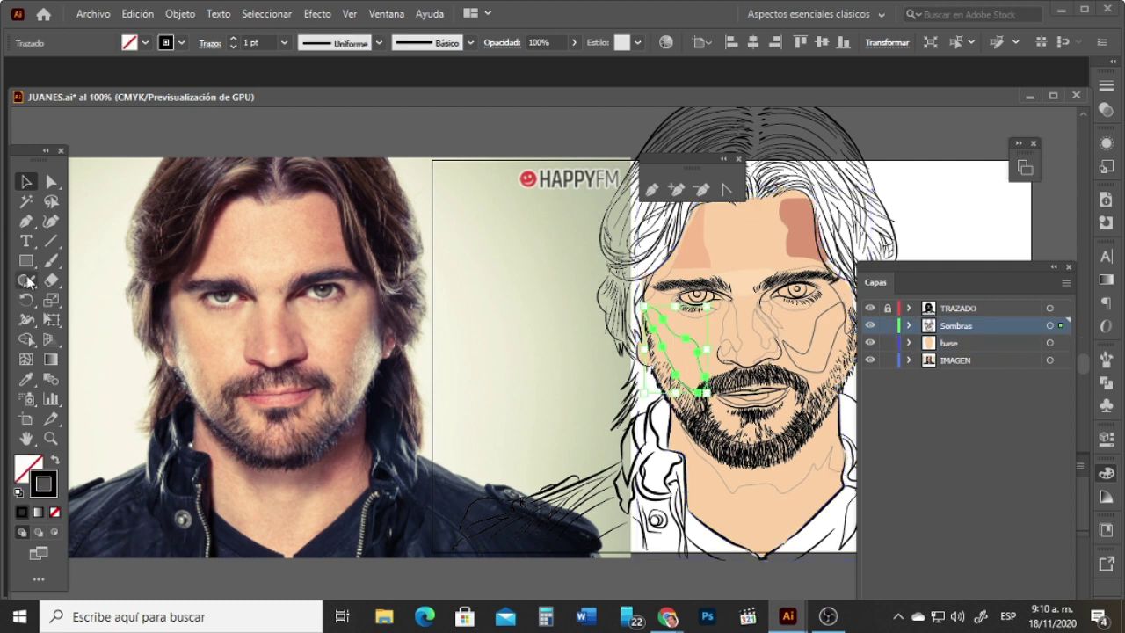
click(27, 379)
click(203, 351)
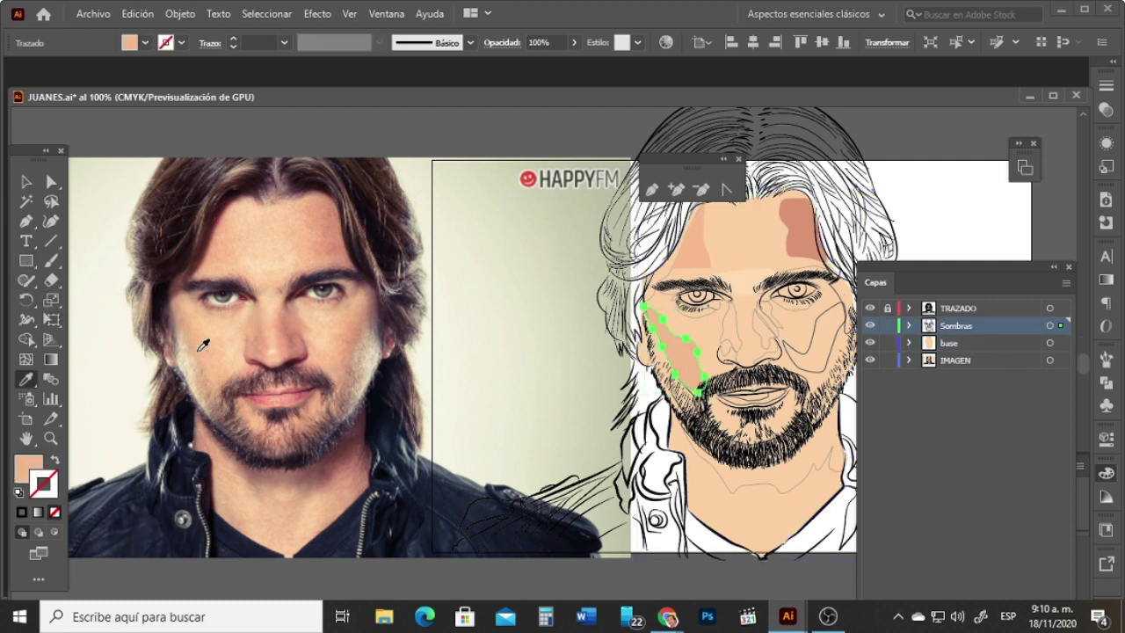
Step: Fill the image-right cheek shadow with the darker skin tone sampled from the matching cheek in the photo
click(25, 181)
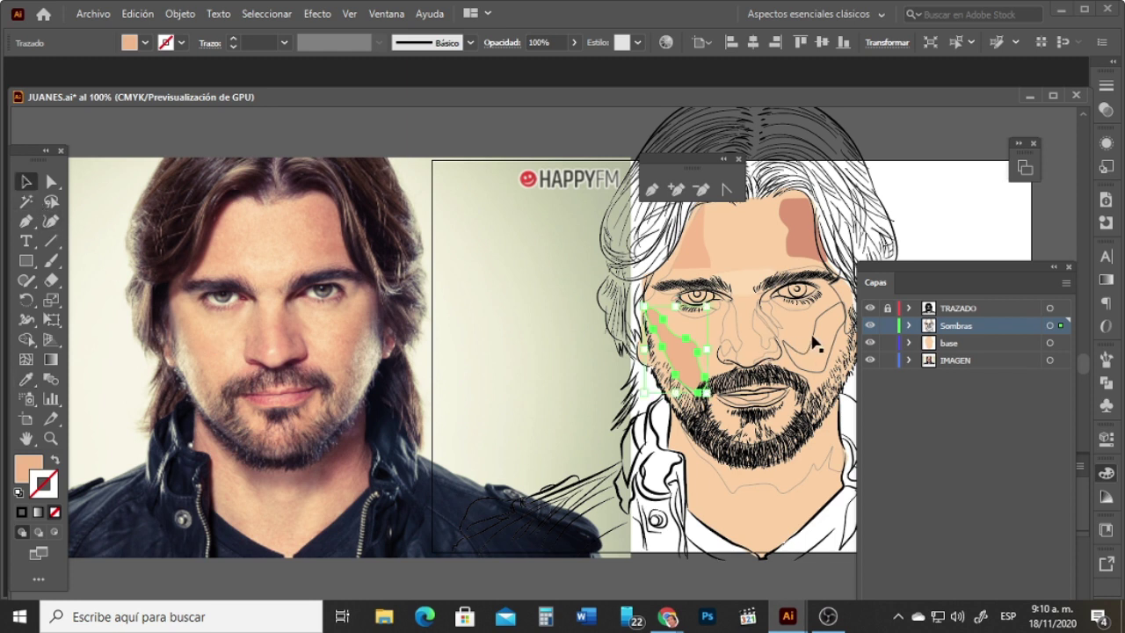
click(816, 343)
key(i)
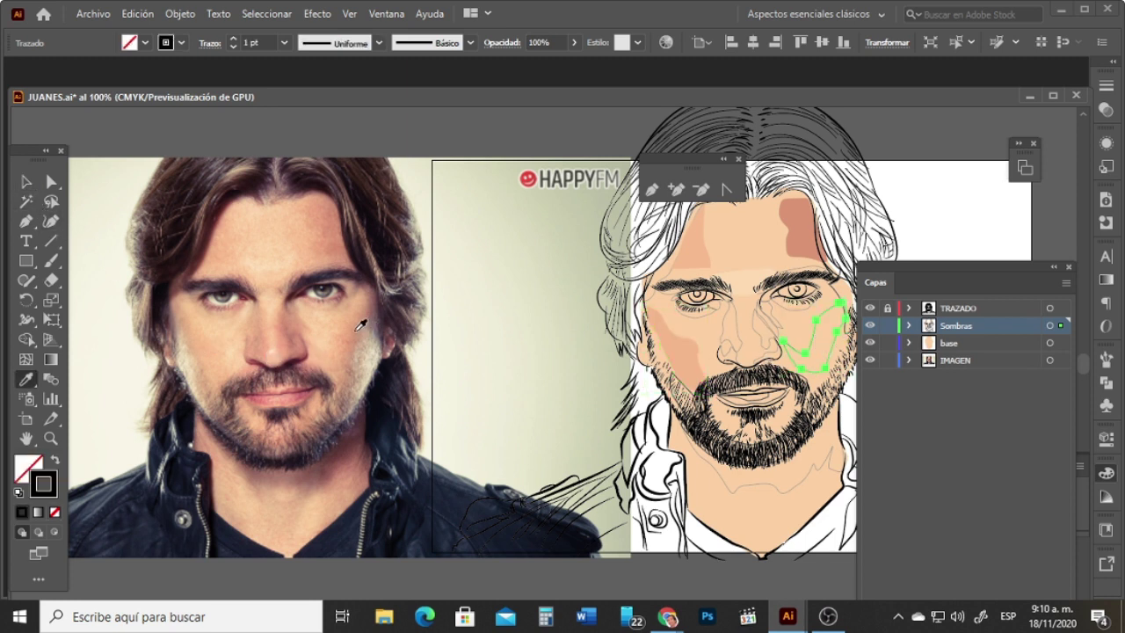
click(353, 328)
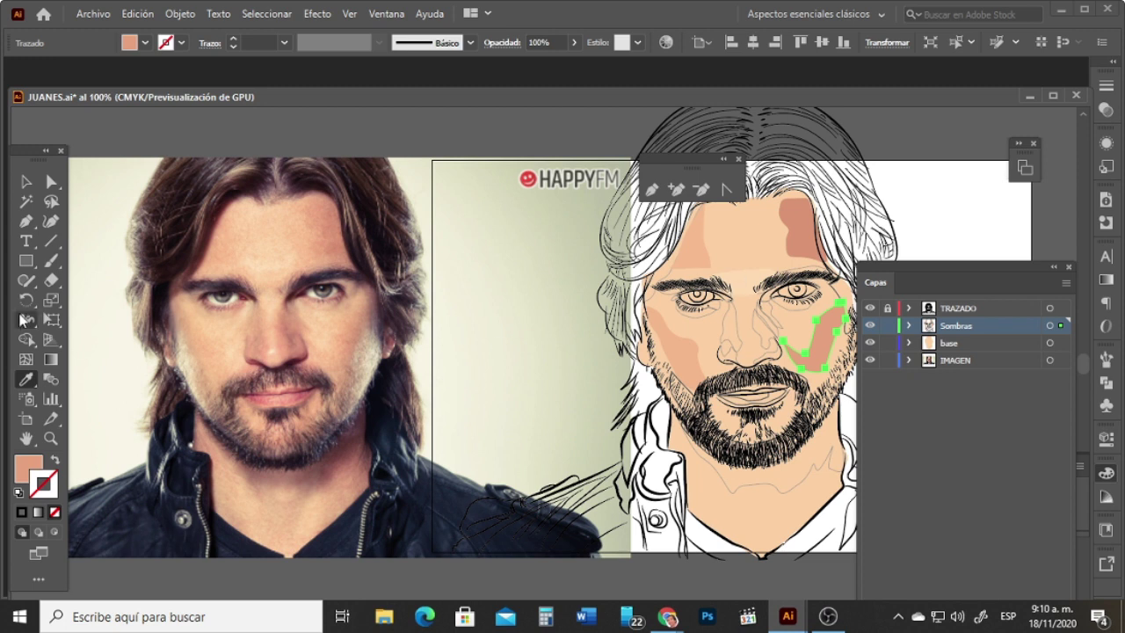
Step: Fill the shadow on the image-right side of the nose with the pinkish tone sampled beside the photo's nose
click(27, 181)
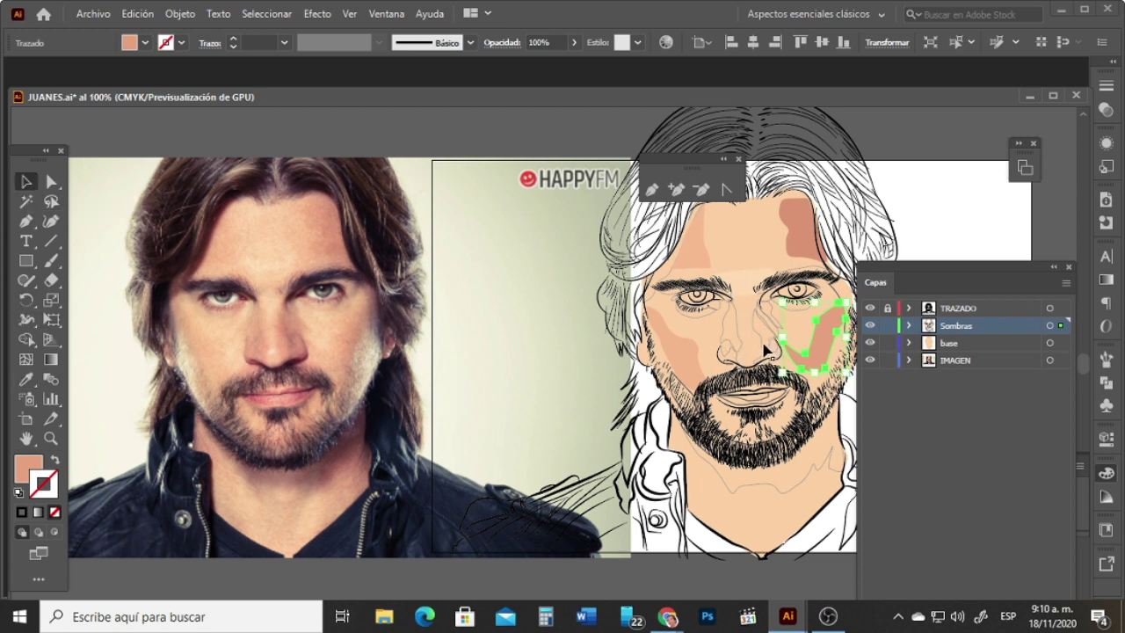
click(765, 334)
key(i)
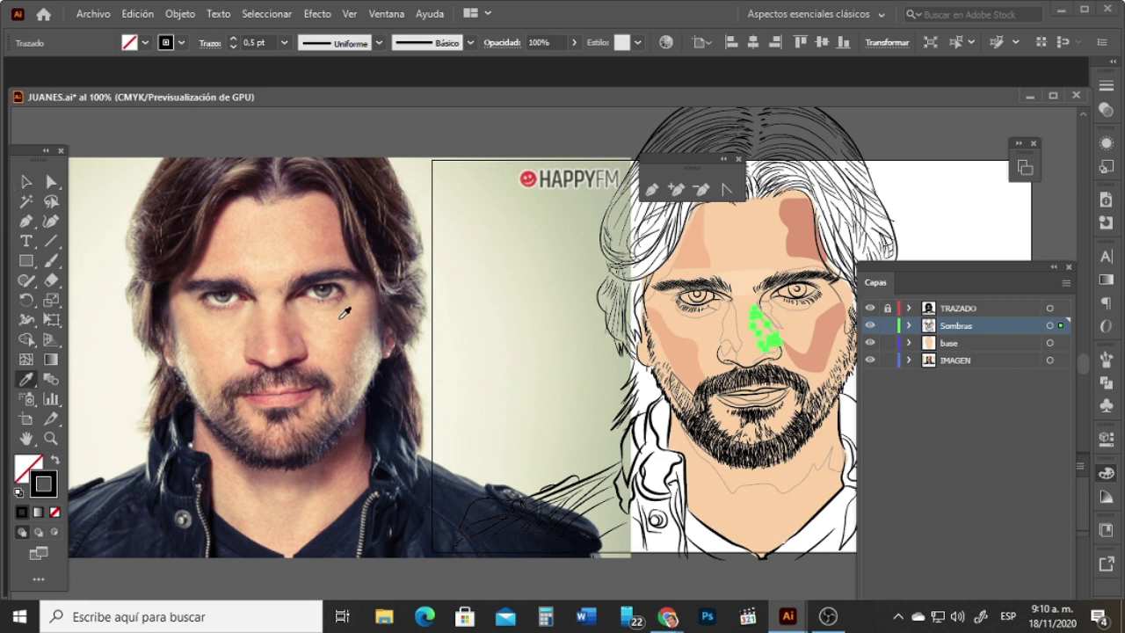
click(306, 326)
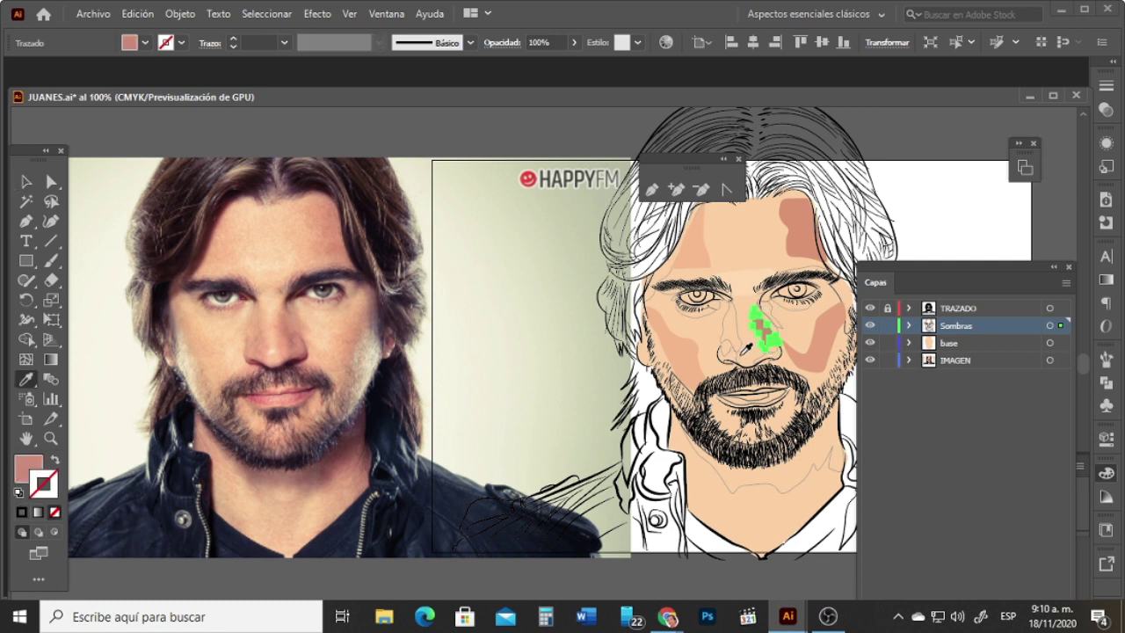
Step: Collapse the Layers panel and fill the image-left nose shadow with the tone sampled from that side of the photo's nose
key(v)
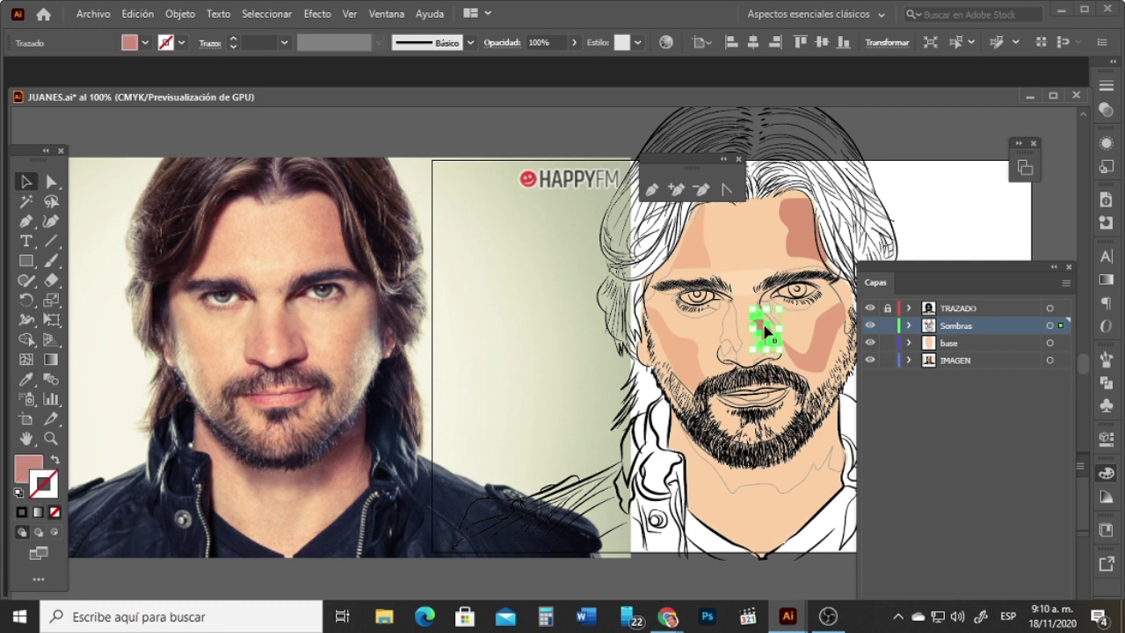
key(z)
click(612, 324)
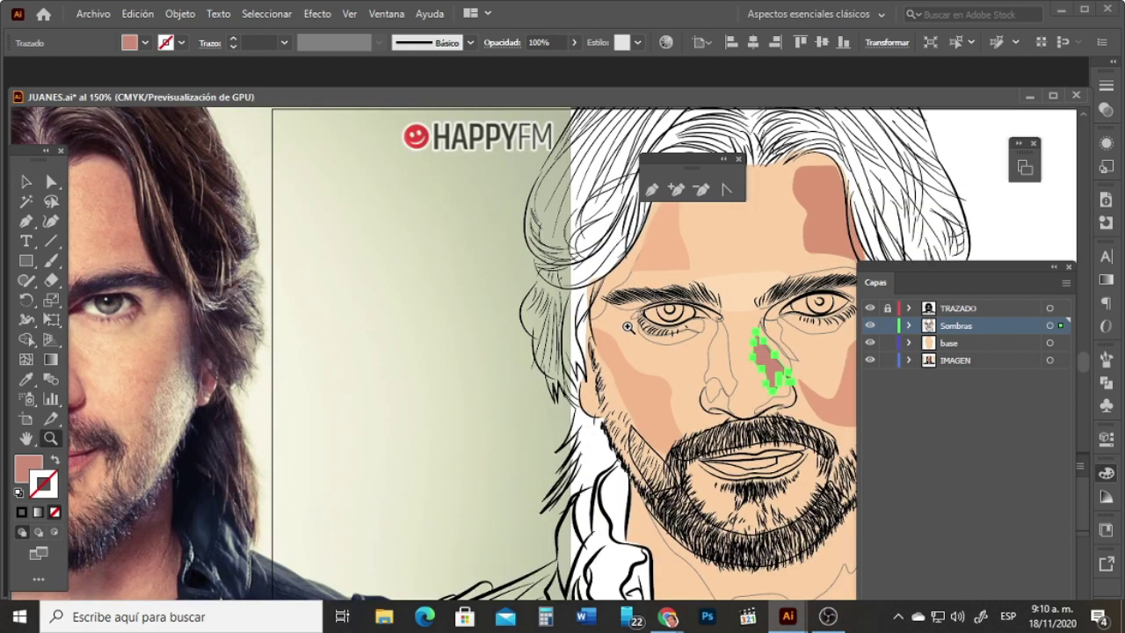
key(h)
drag(480, 434, 572, 420)
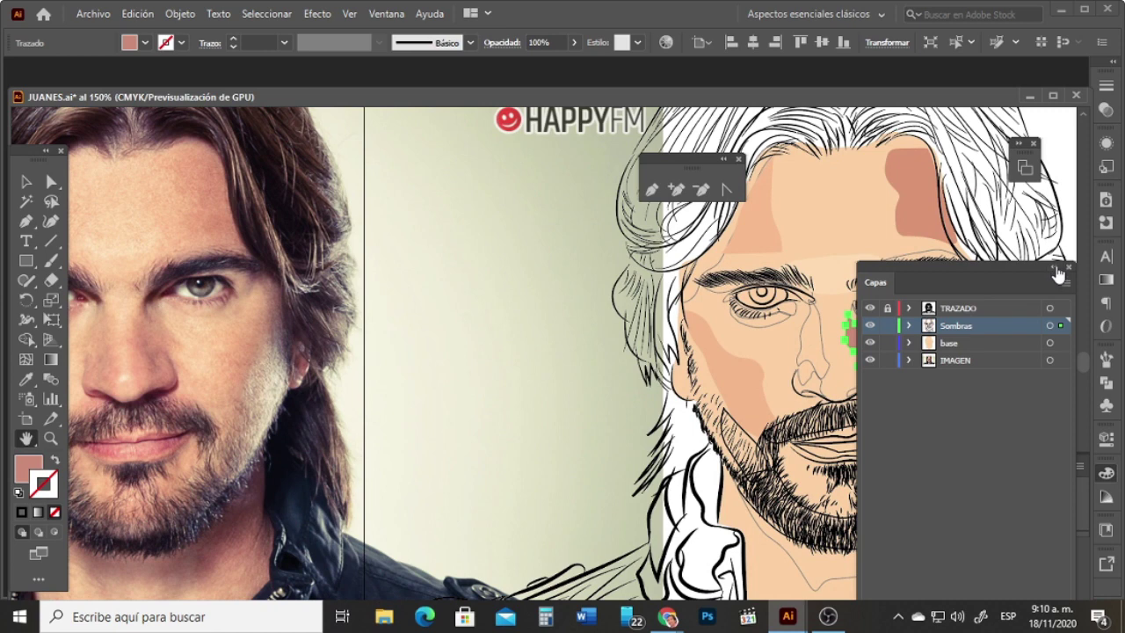
click(1055, 267)
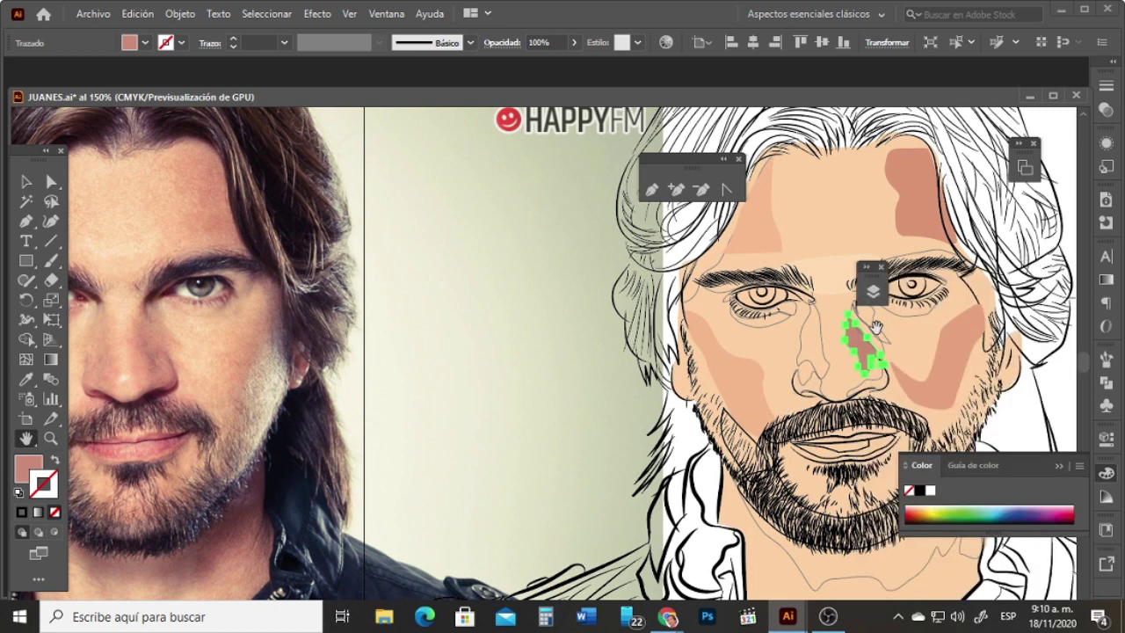
key(v)
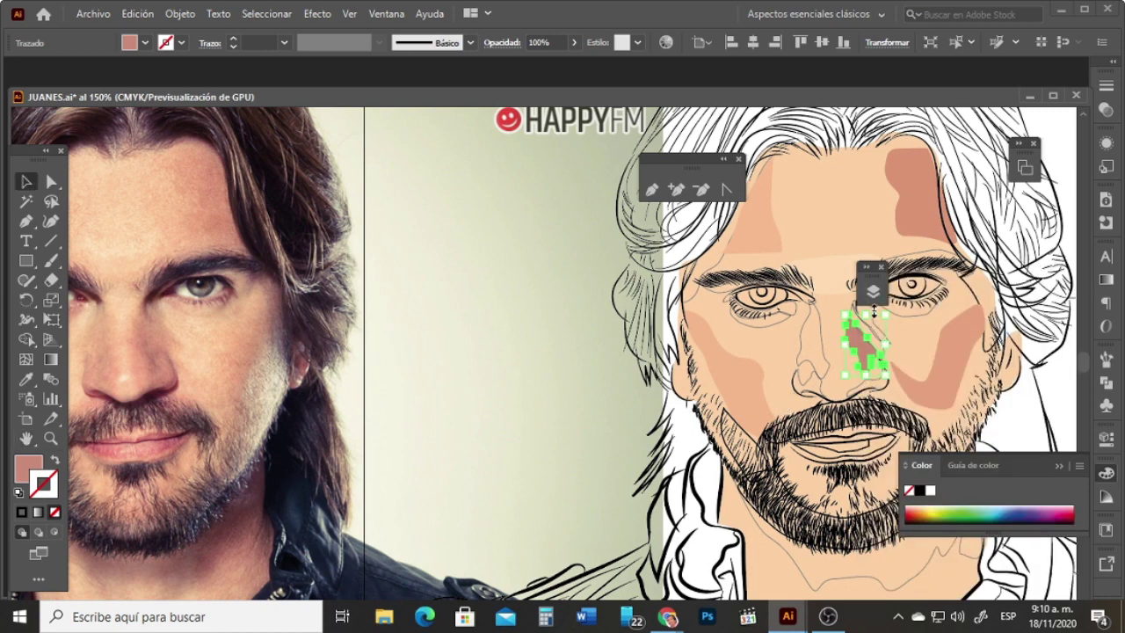
click(815, 370)
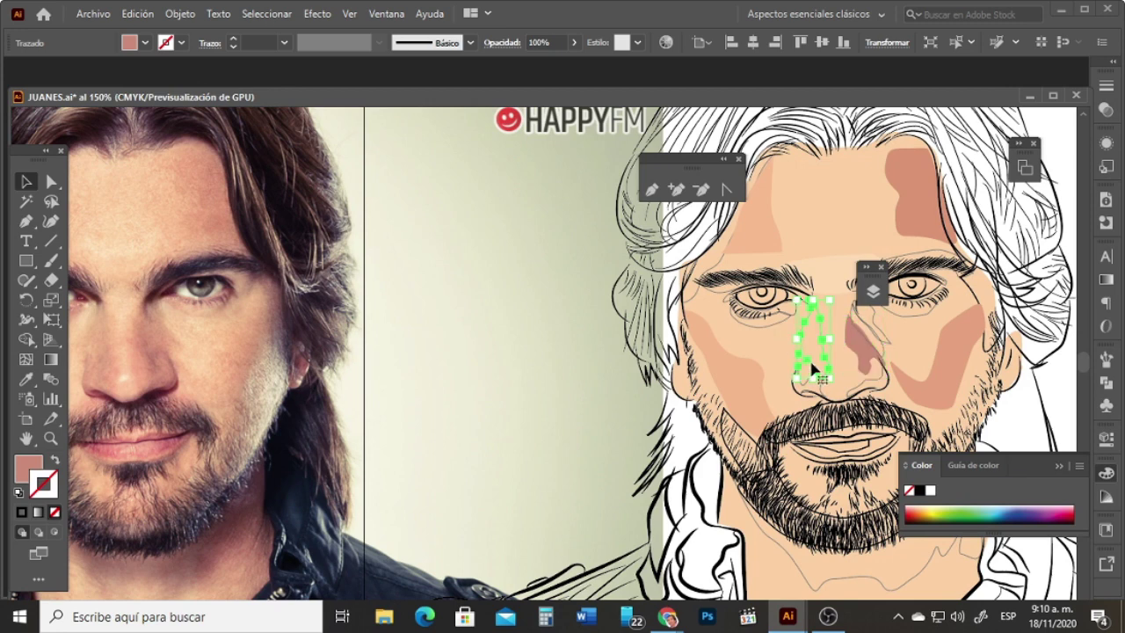
key(i)
click(106, 347)
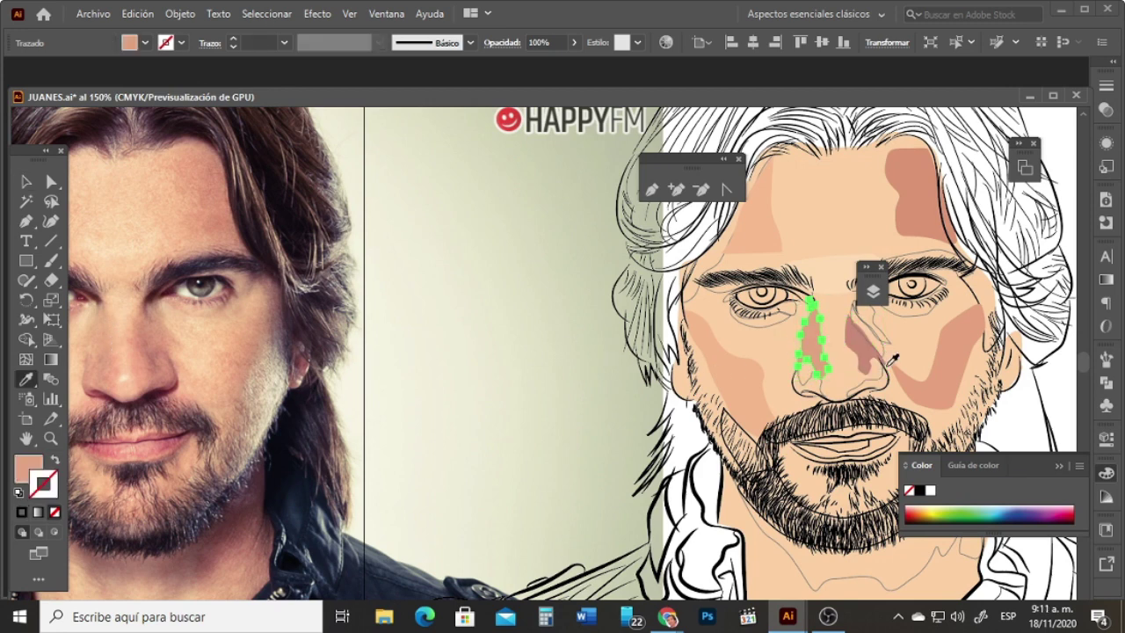
Step: Fill the narrow shadow along the image-right side of the nose bridge with the skin tone sampled beside the photo's nose
key(v)
click(882, 339)
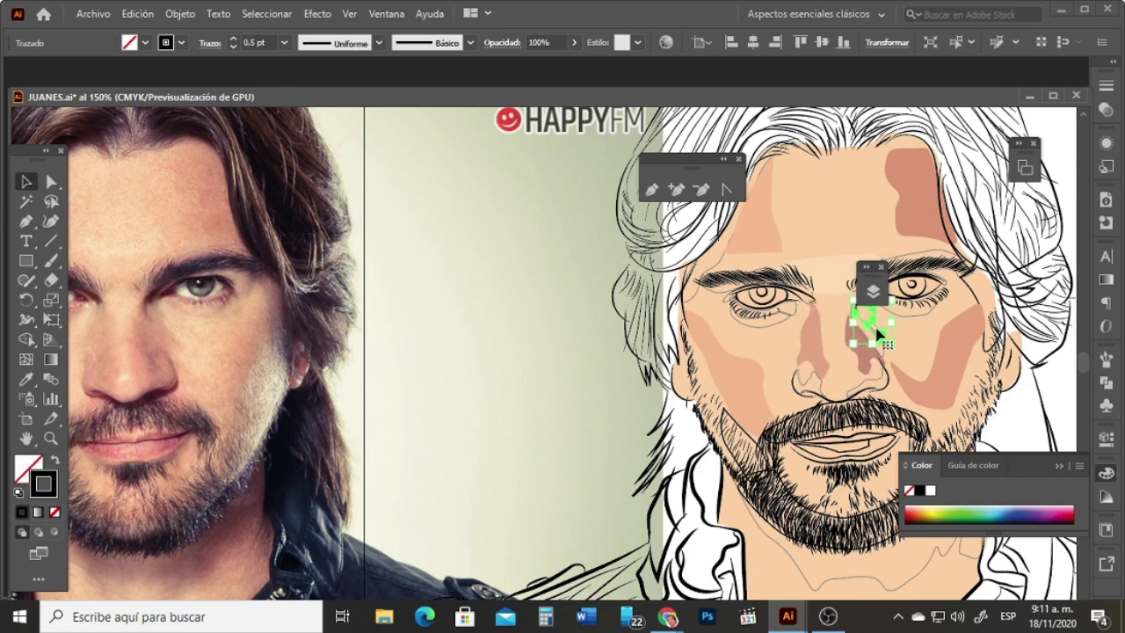
key(i)
click(164, 320)
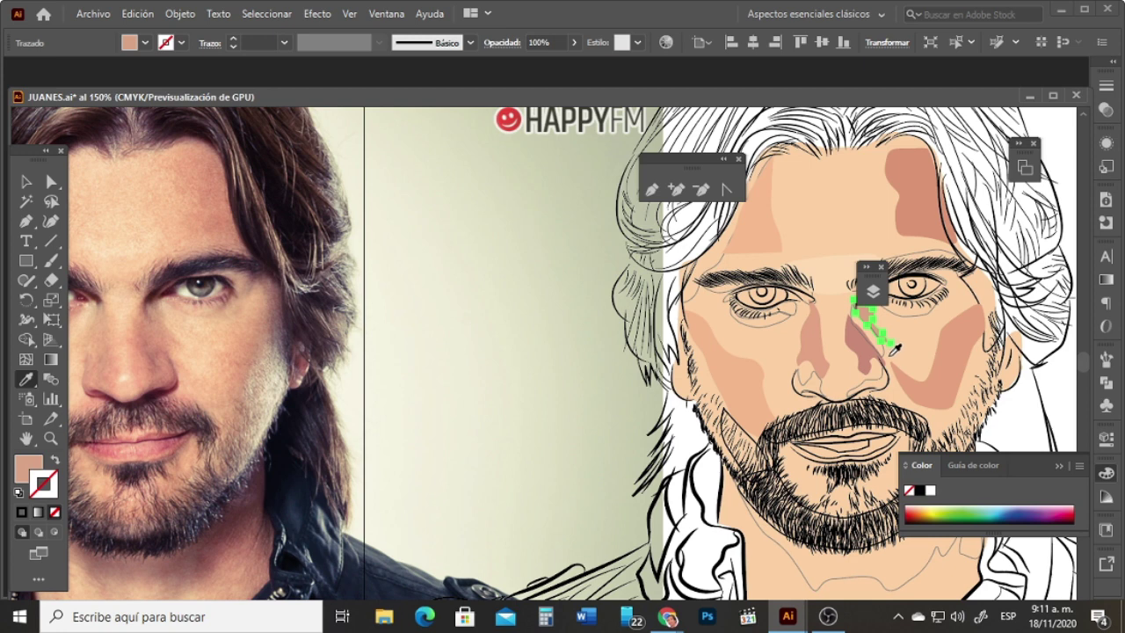
Step: Fill both nostril shadows with tones sampled from the matching sides of the photo's nose, using the darker reddish tone for the image-right one
key(v)
click(811, 386)
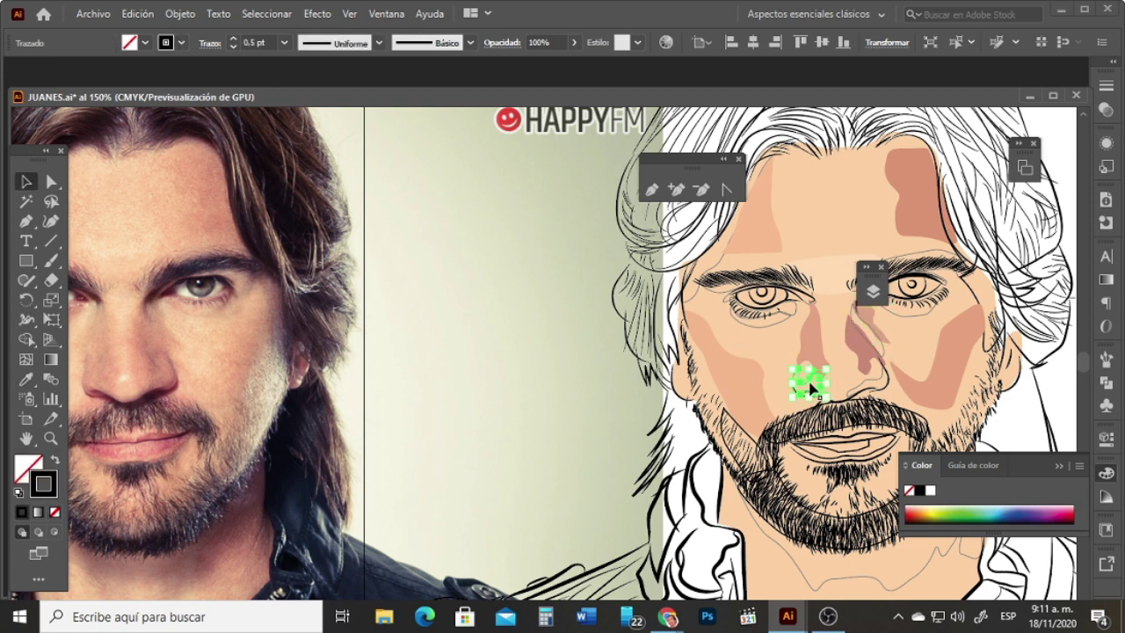
key(i)
click(122, 377)
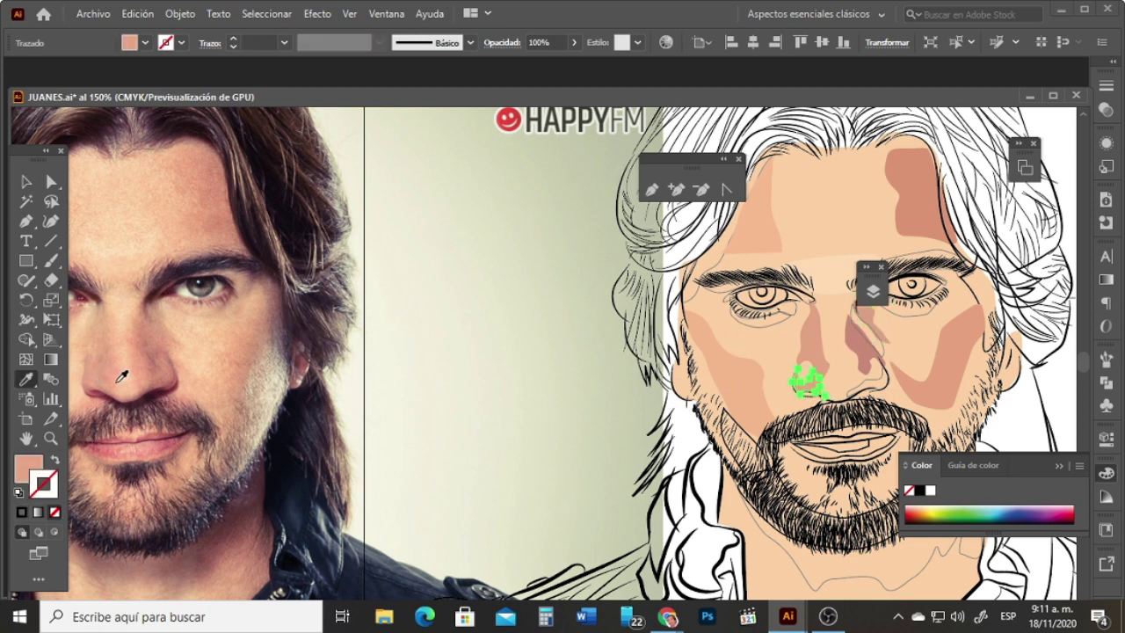
key(v)
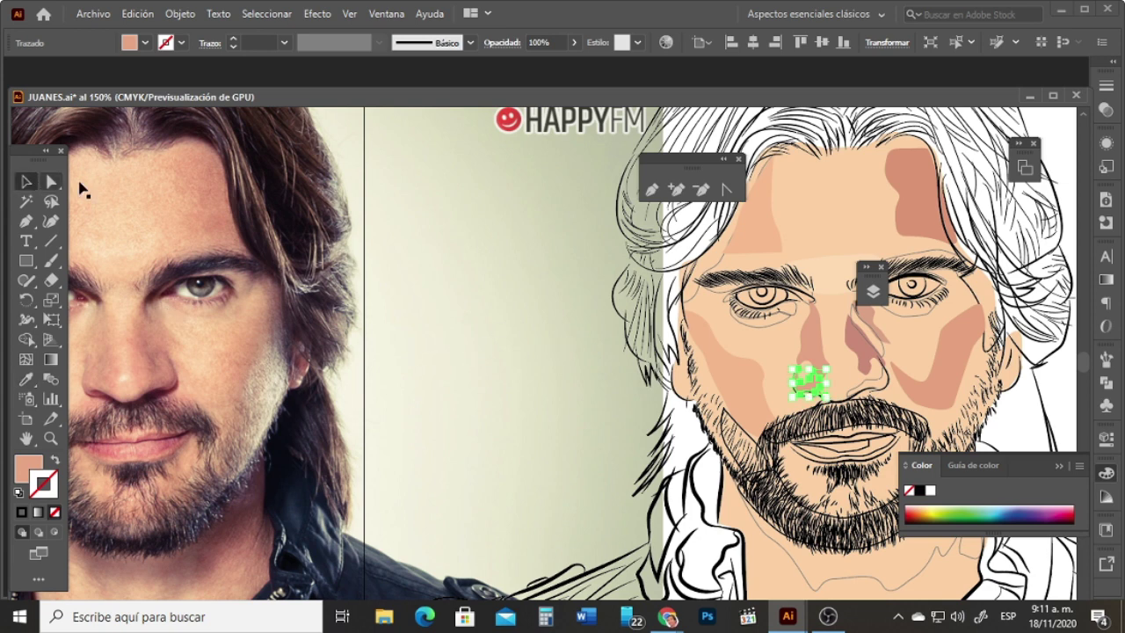
click(882, 391)
key(i)
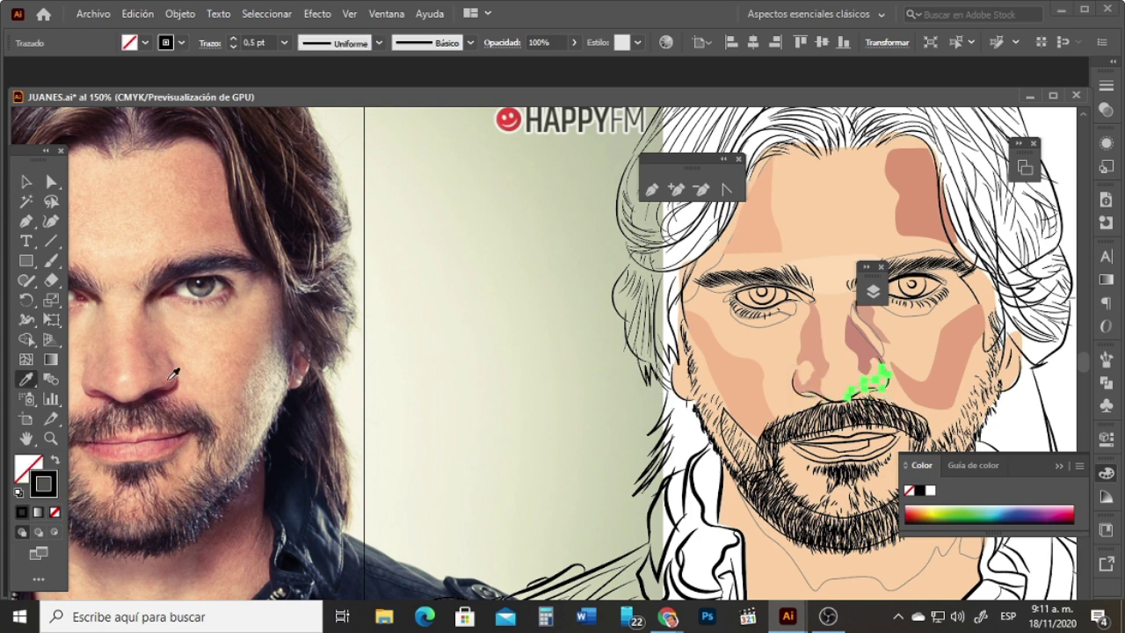
click(173, 373)
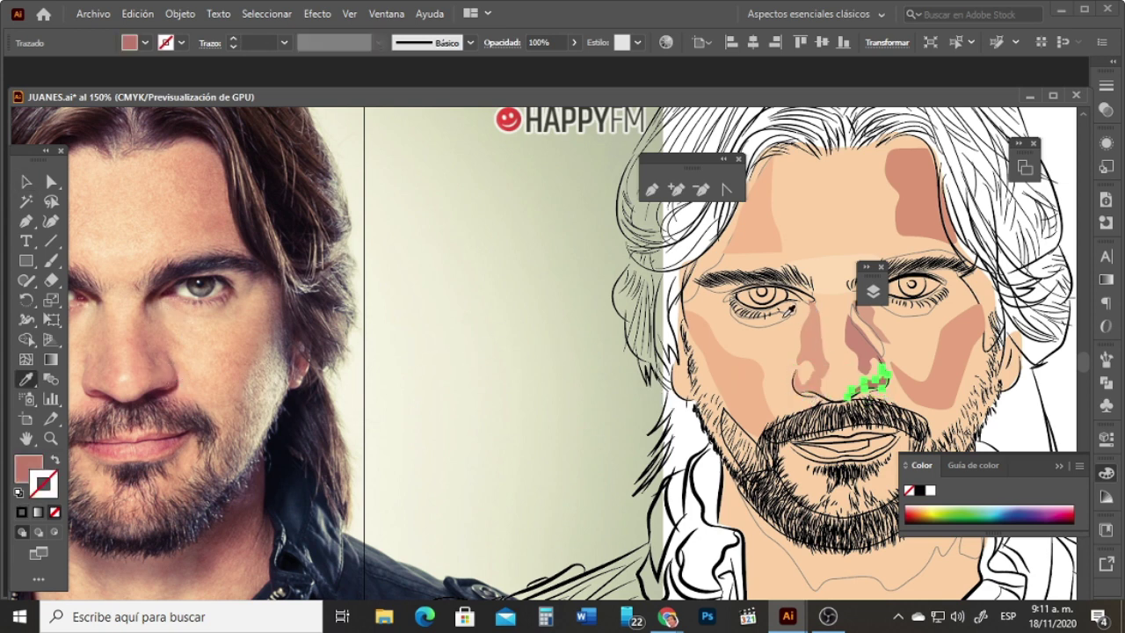
Step: Fill the shadow under the image-left eye with the pinkish skin tone sampled near that eye in the photo
key(v)
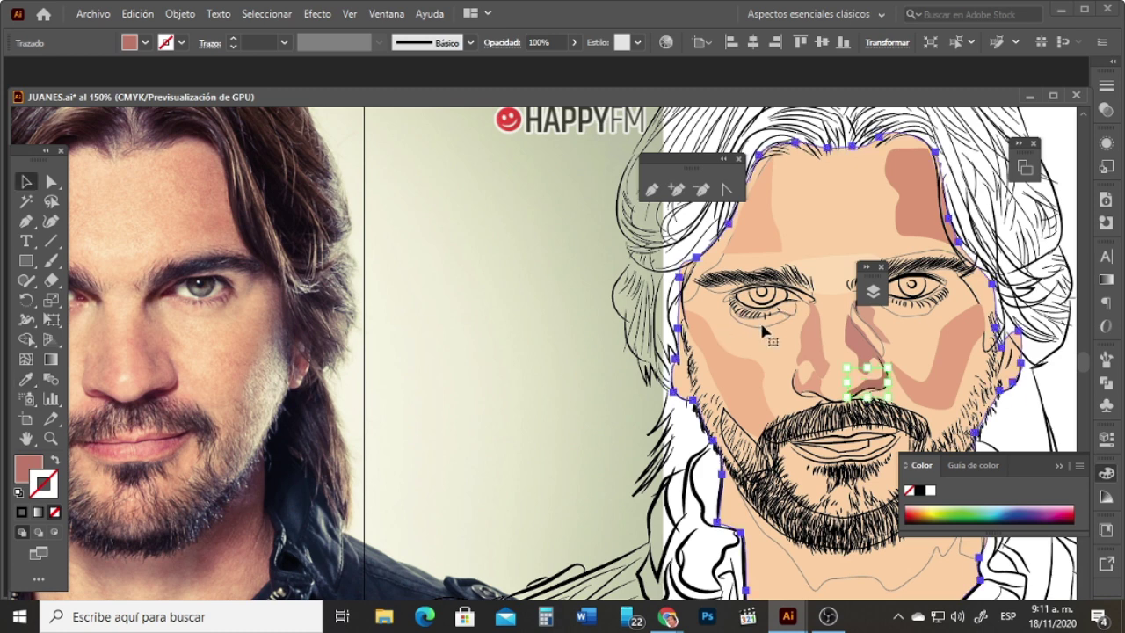
click(760, 320)
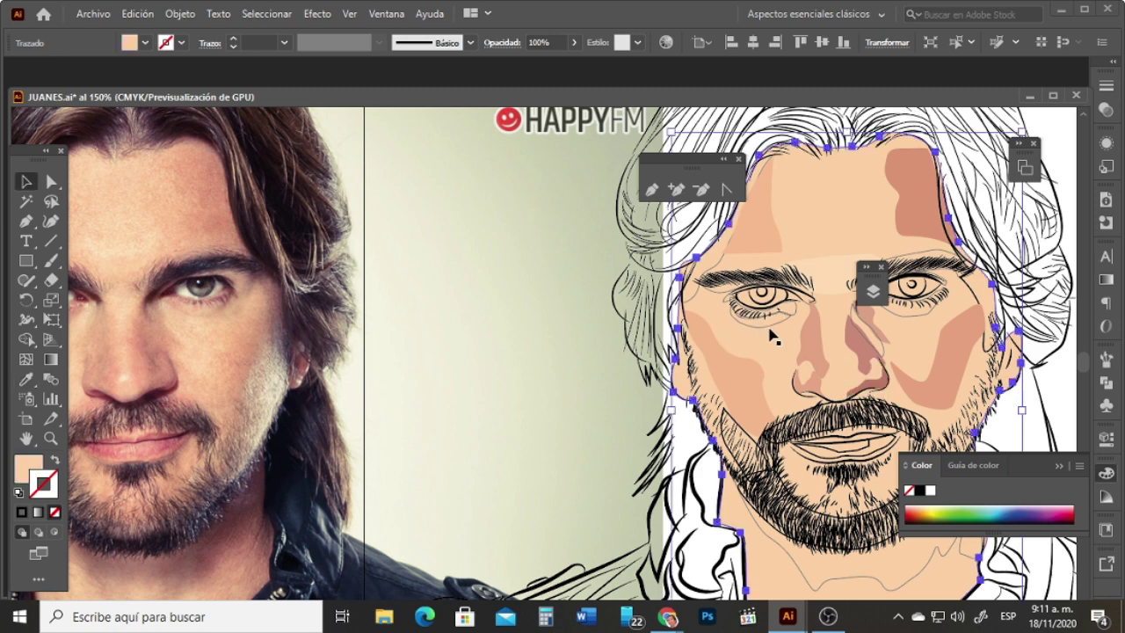
key(i)
click(72, 317)
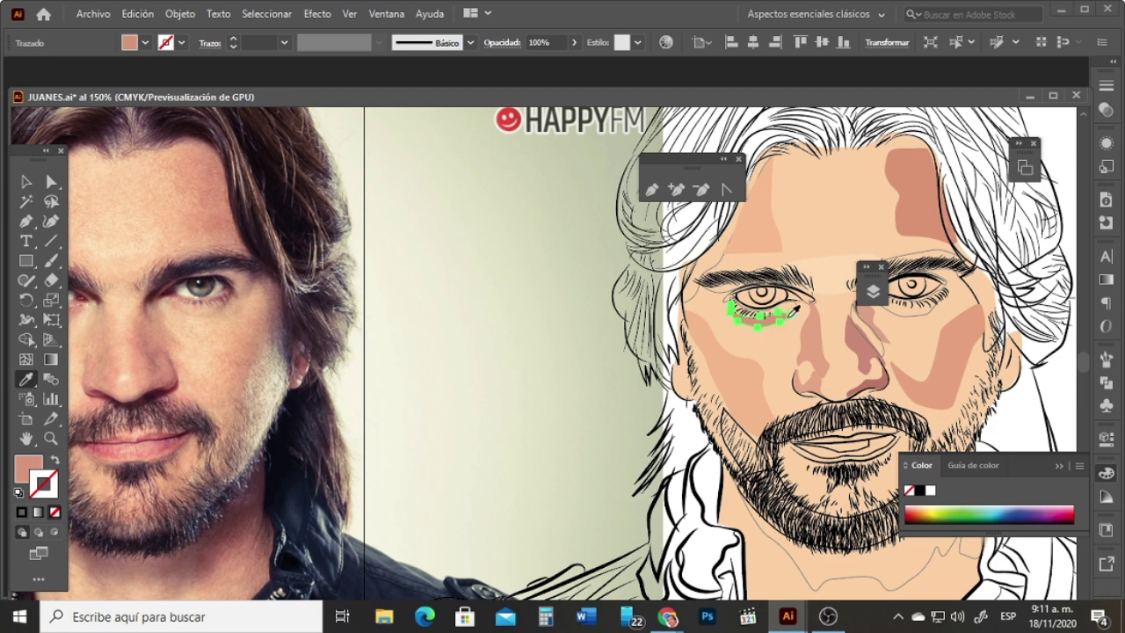
click(76, 320)
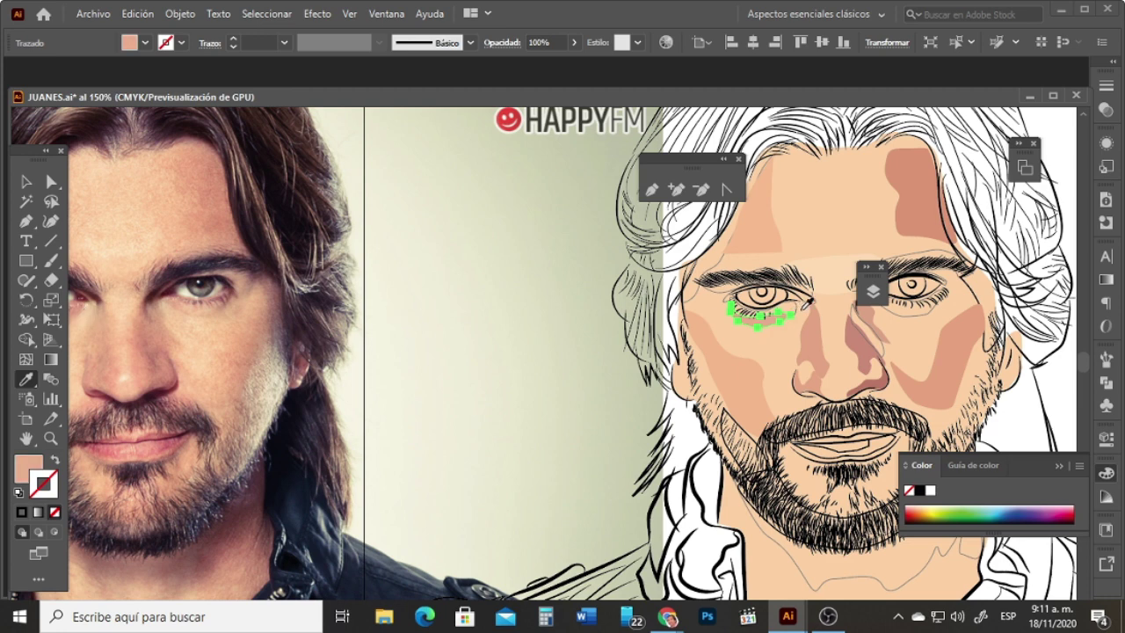
Step: Fill the shadow under the image-right eye with the light skin tone sampled below that eye in the photo
key(v)
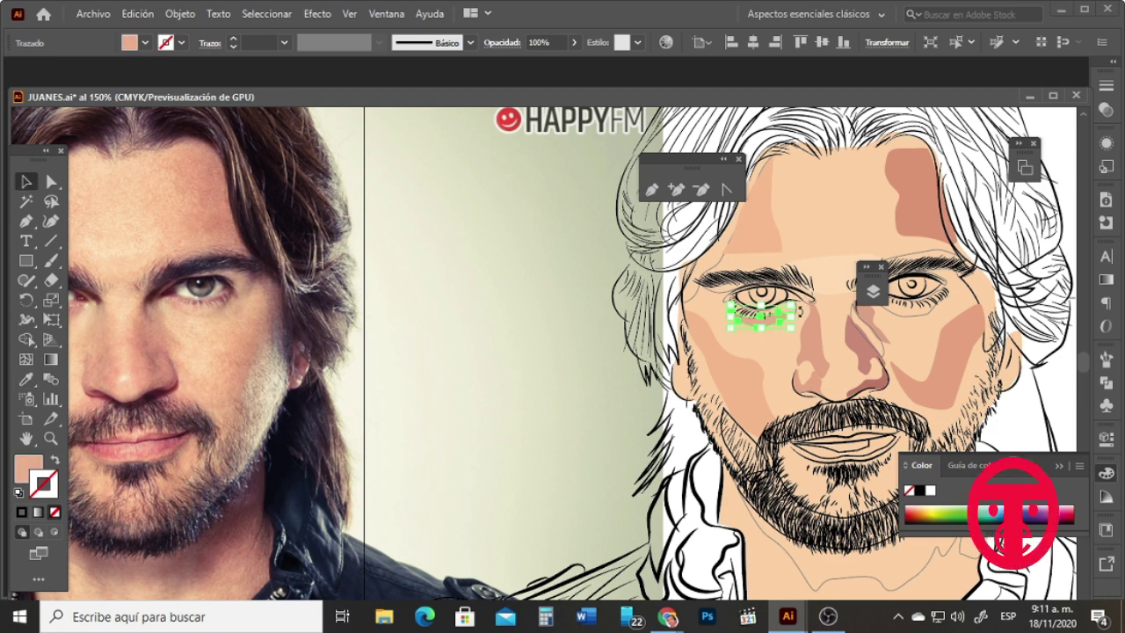
click(908, 307)
key(i)
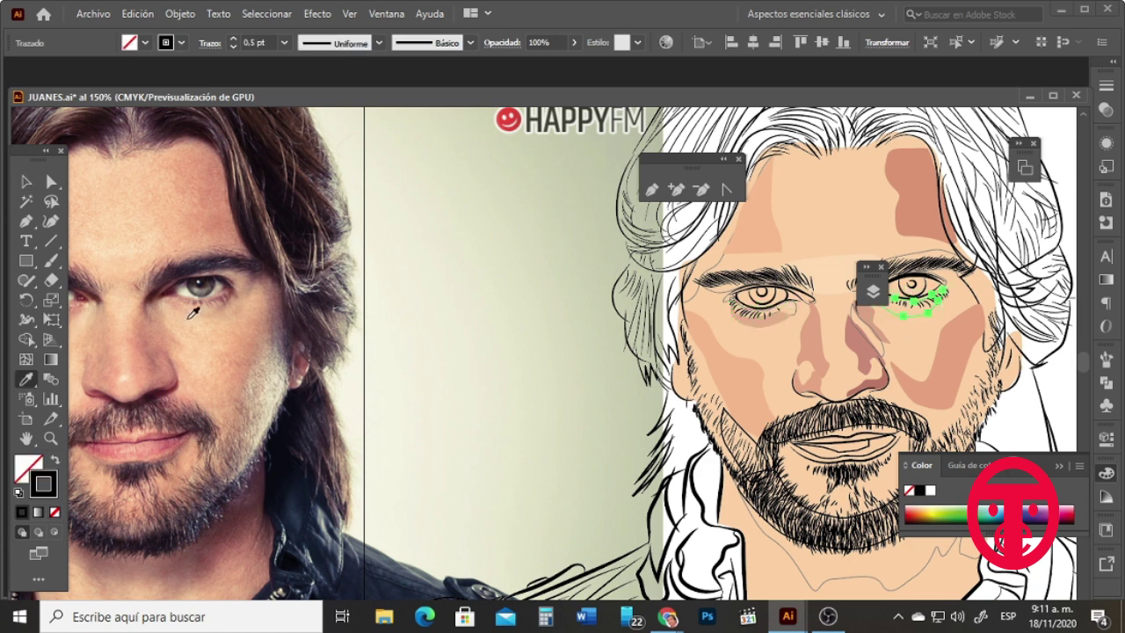
click(205, 312)
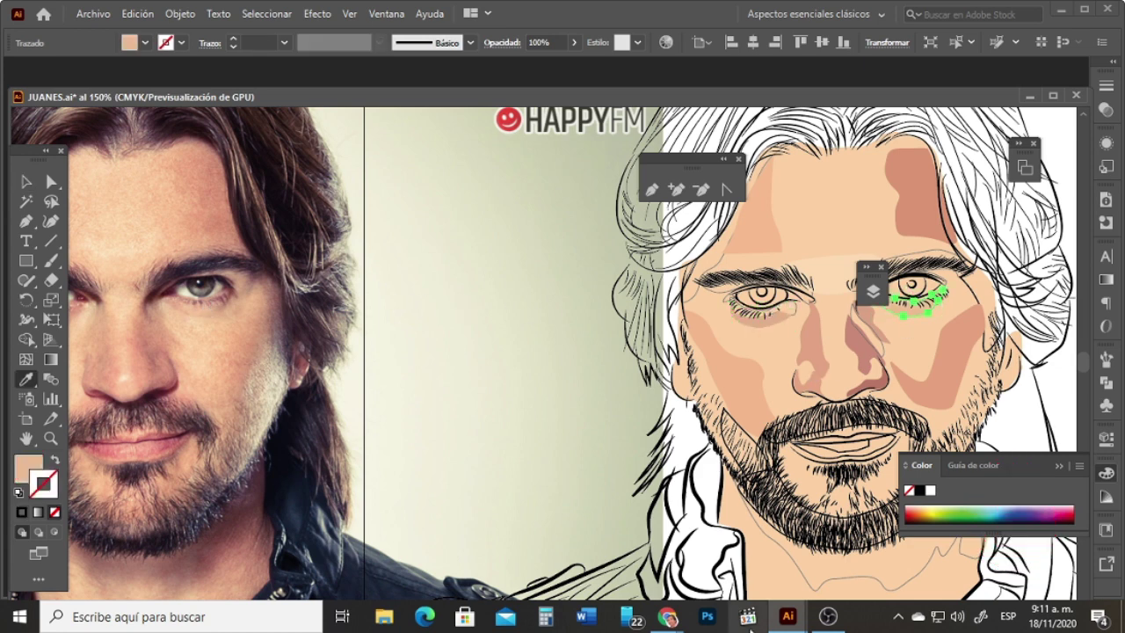
Step: Move the tools off the photo's image-left eye and fill the matching lower-eyelid shadow with the tone sampled beneath that eye
drag(34, 159, 125, 228)
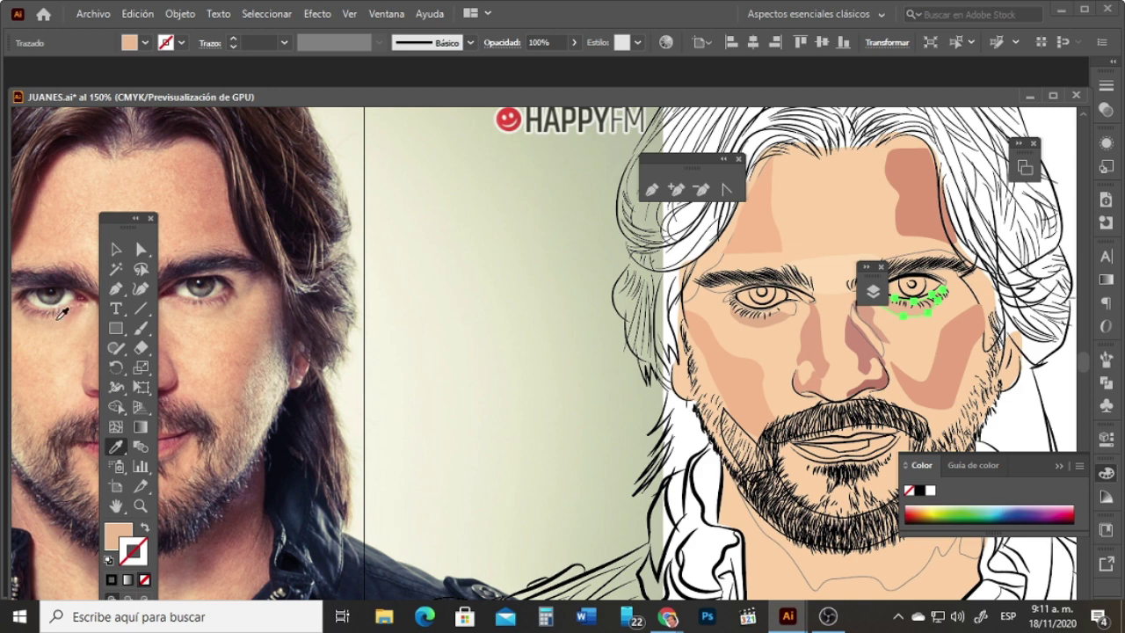
key(v)
click(763, 304)
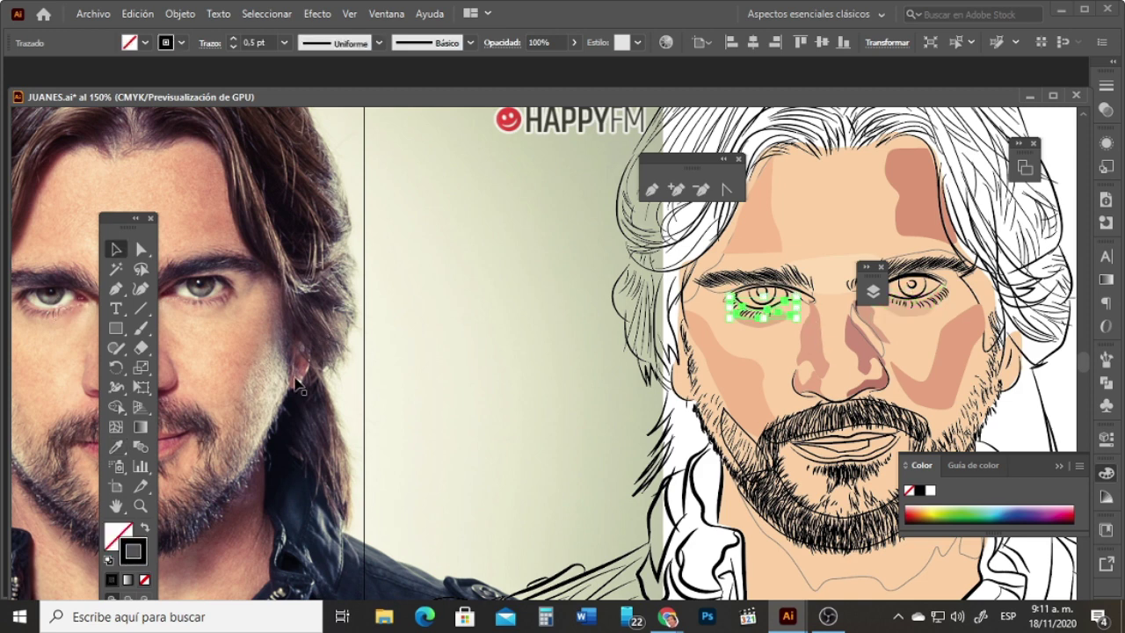
key(i)
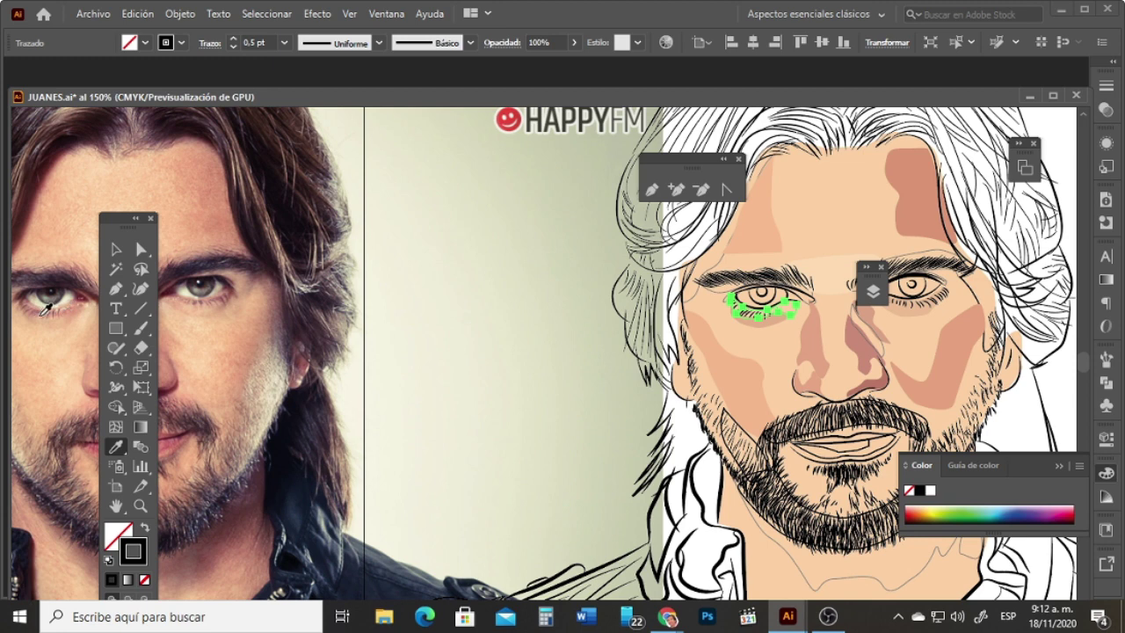
click(38, 315)
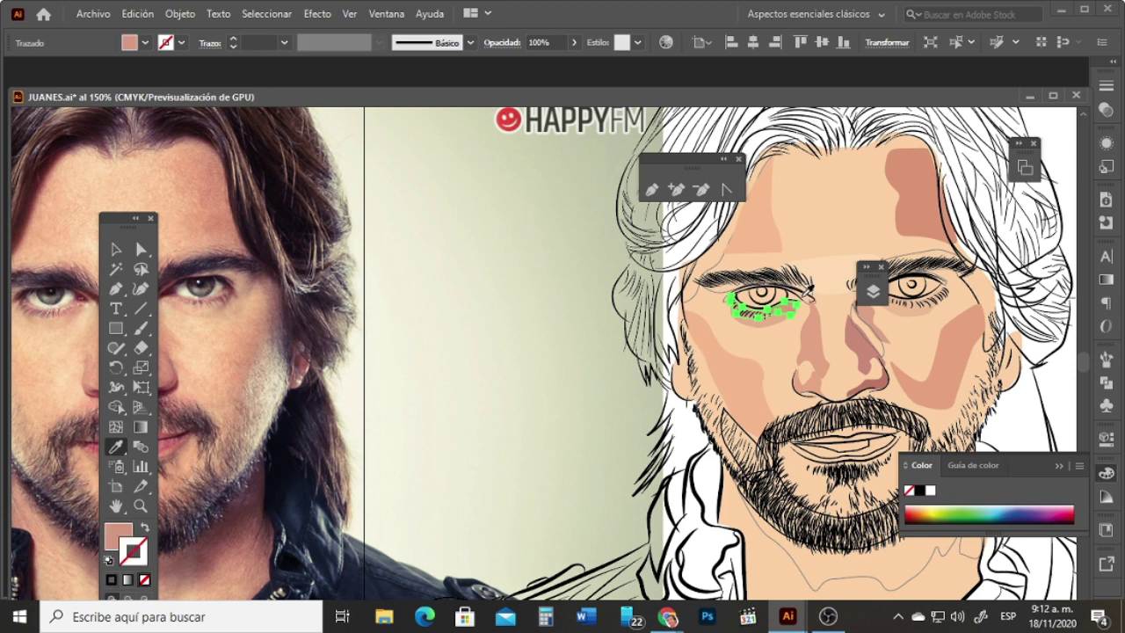
Step: Fill the image-left eyebrow shape with the dark mauve tone sampled near the inner end of the photo's eyebrow
click(113, 251)
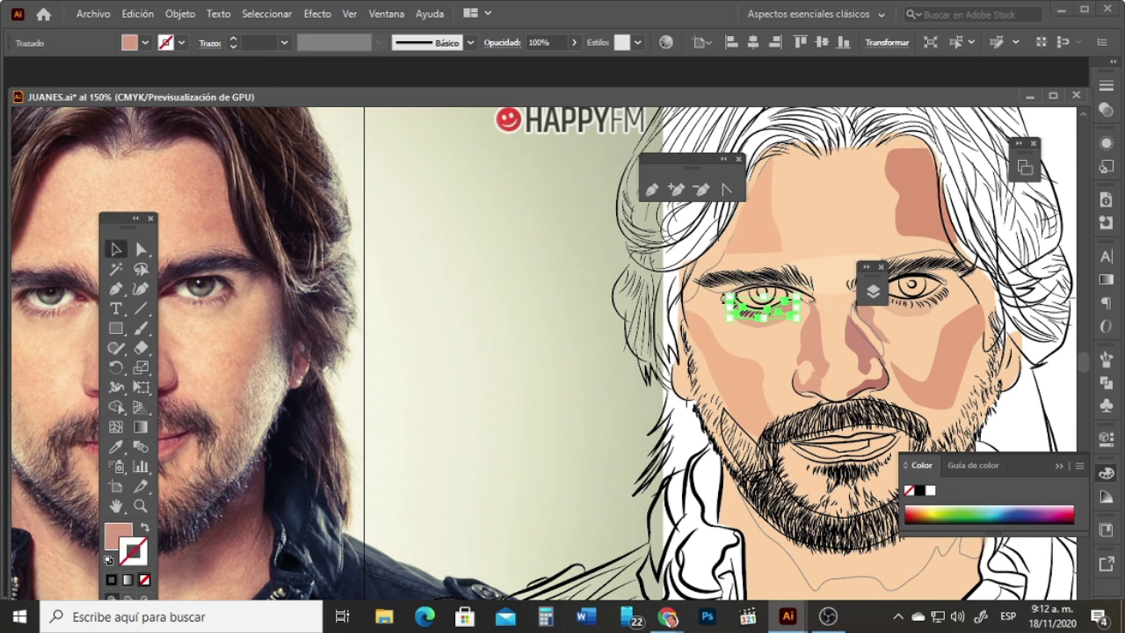
click(719, 290)
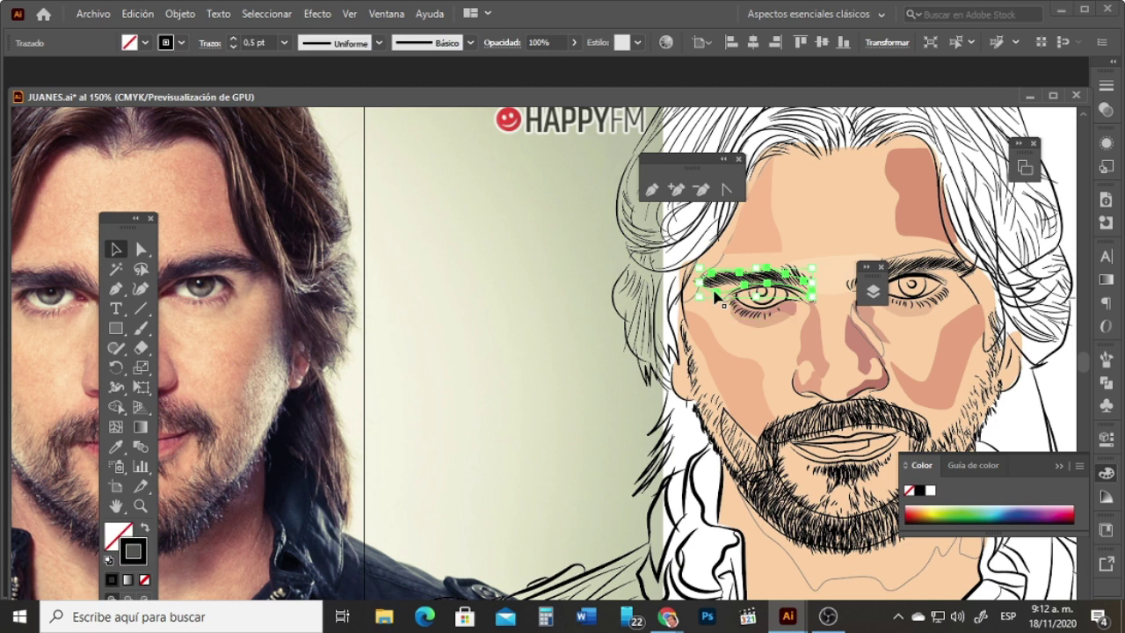
key(i)
click(93, 293)
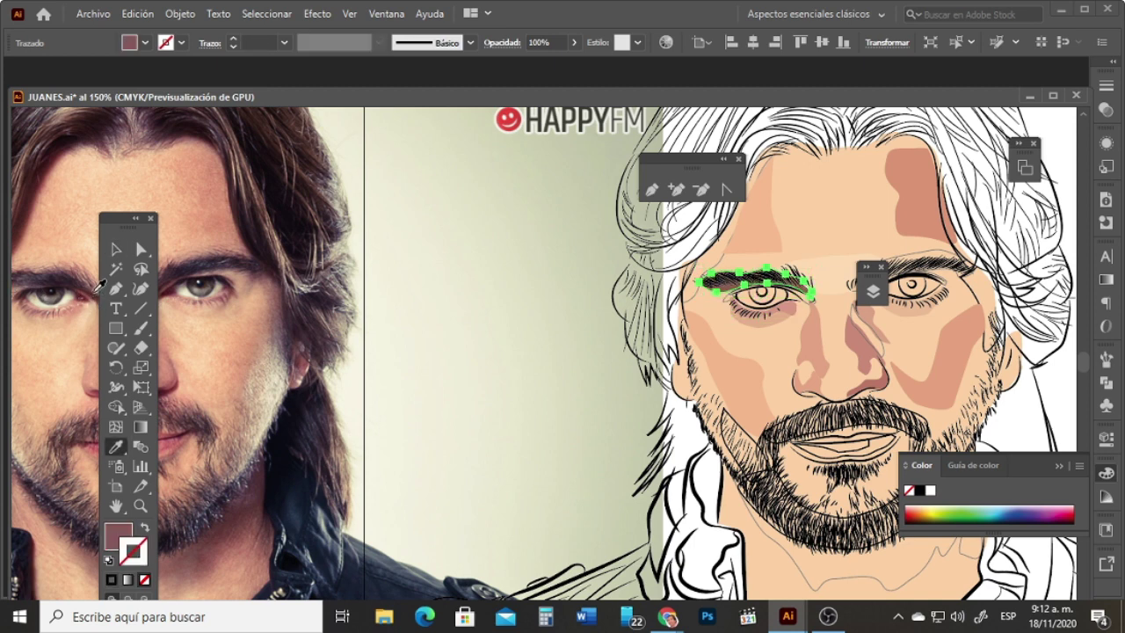
Step: Fill the image-right eyebrow shape with the dark mauve sampled from the already filled image-left eyebrow
key(v)
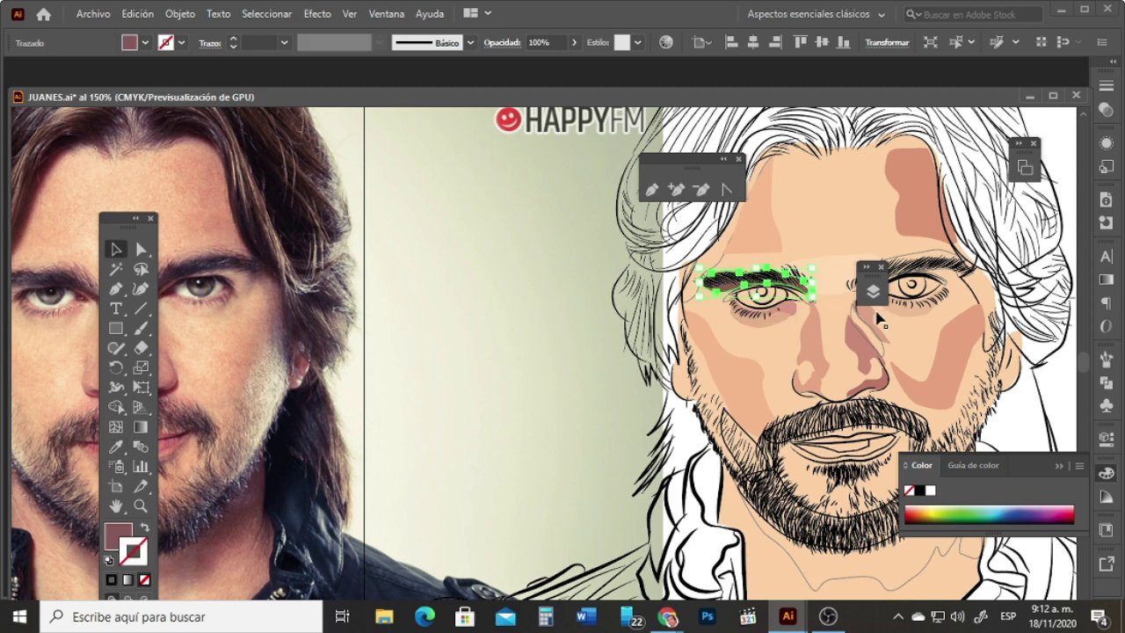
click(947, 257)
click(936, 253)
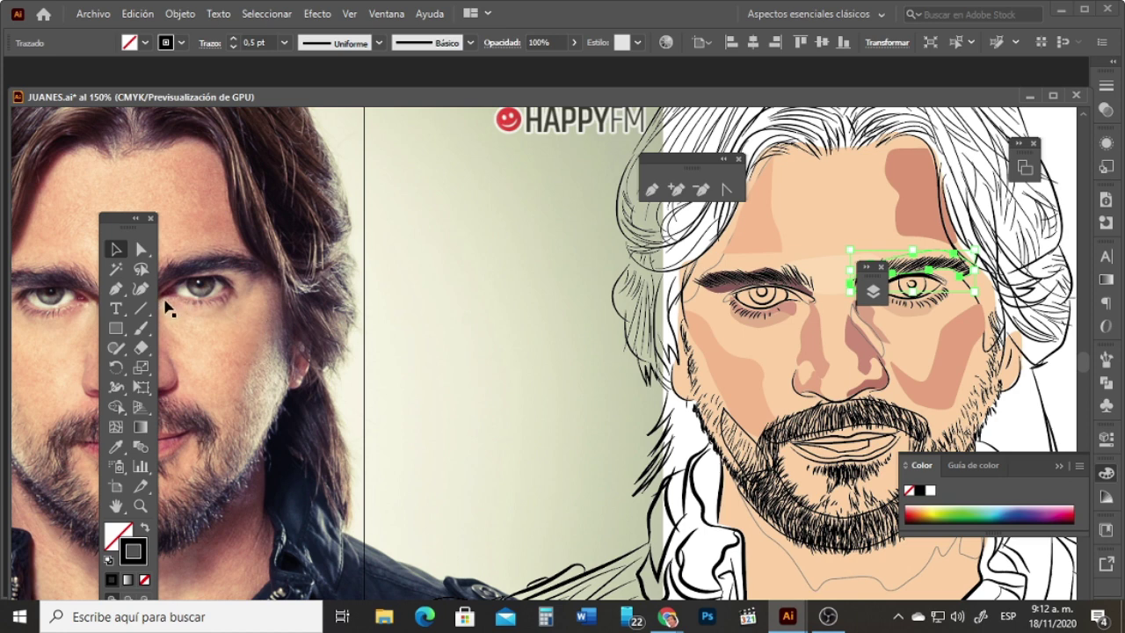
key(n)
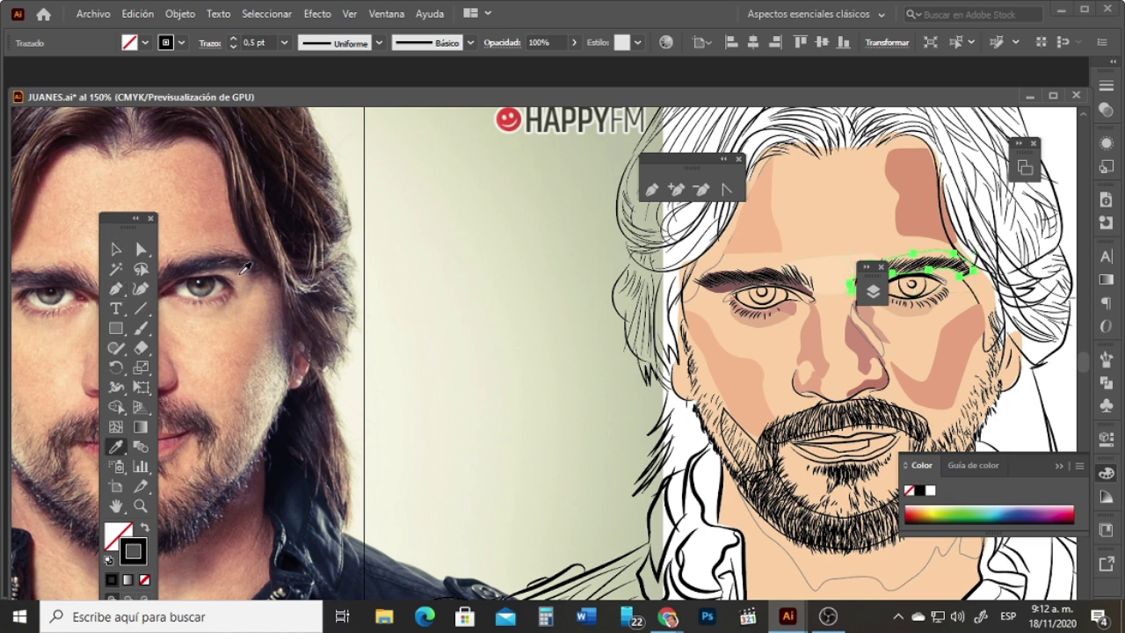
click(726, 283)
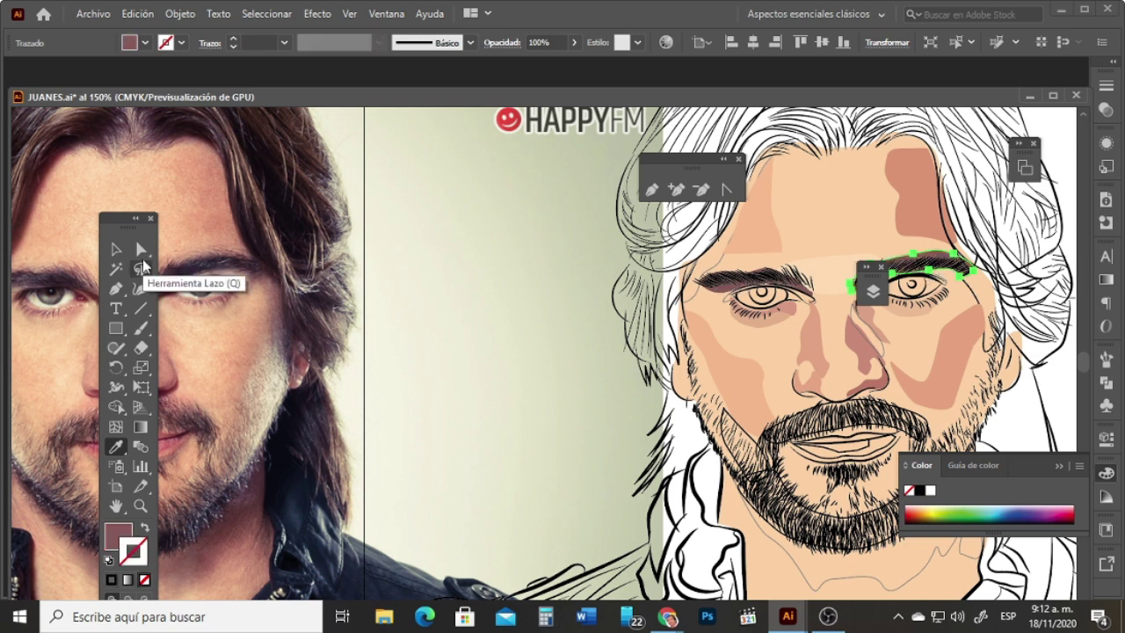
click(114, 248)
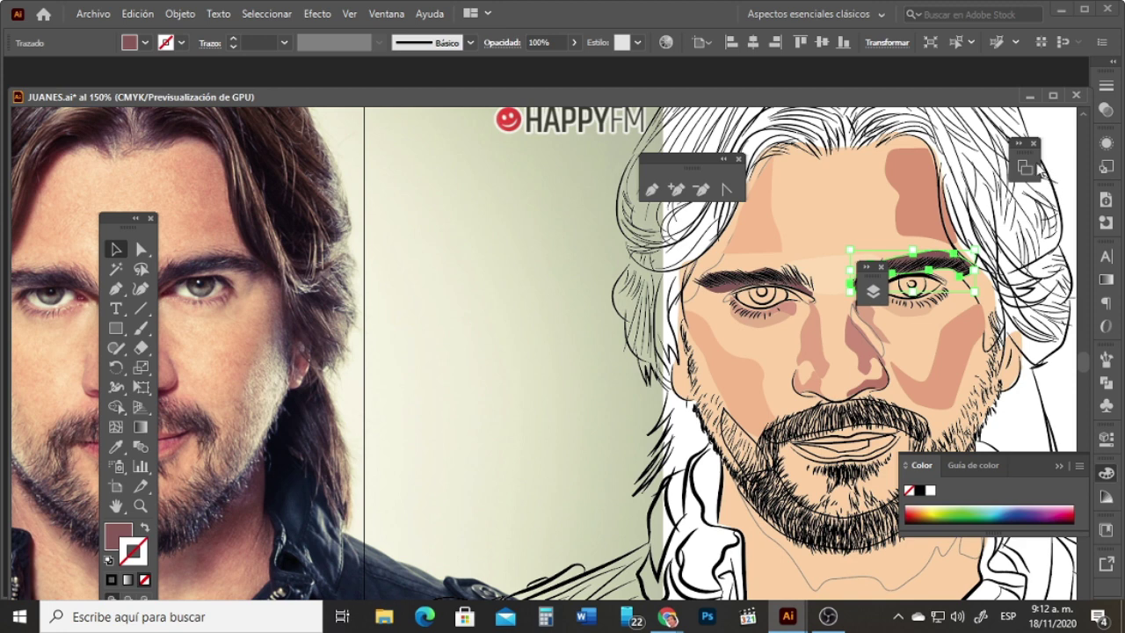
Step: Expand the floating Artboards panel, move it inward and close it
click(1021, 146)
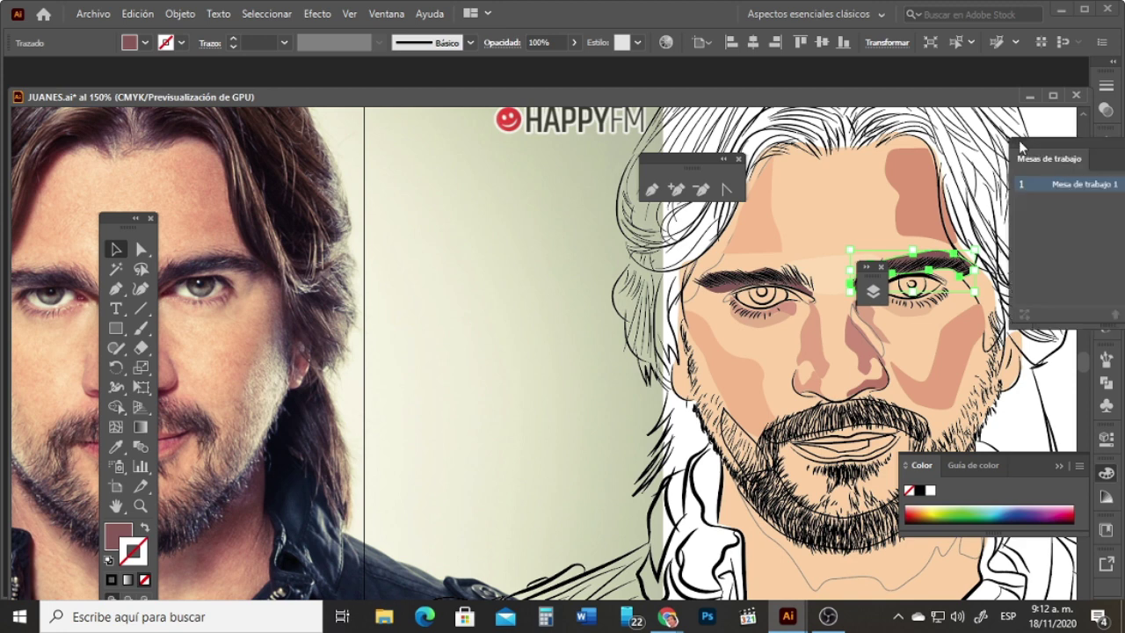
drag(1122, 157, 979, 101)
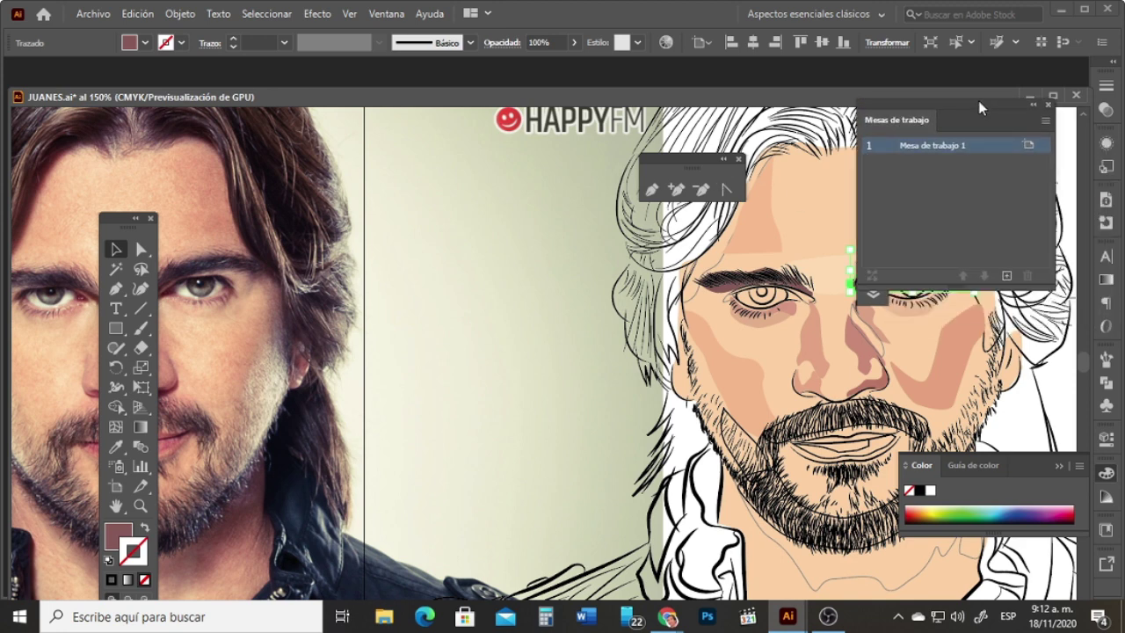
click(1049, 105)
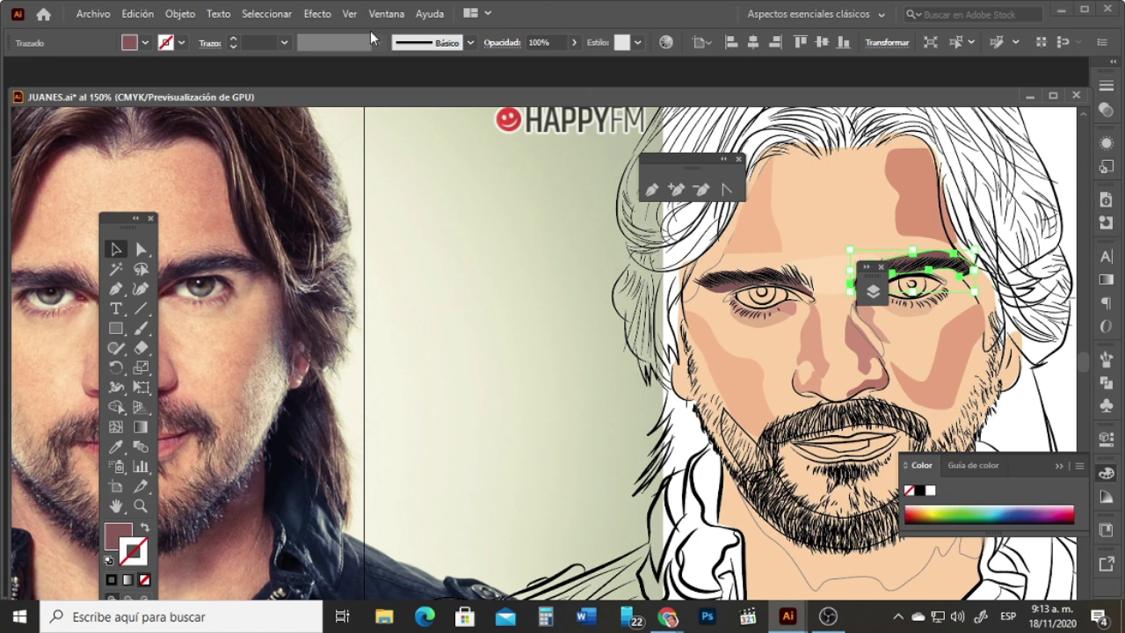
Step: Show the Layers panel and place it over the photo's background, clear of the portrait's face
click(387, 13)
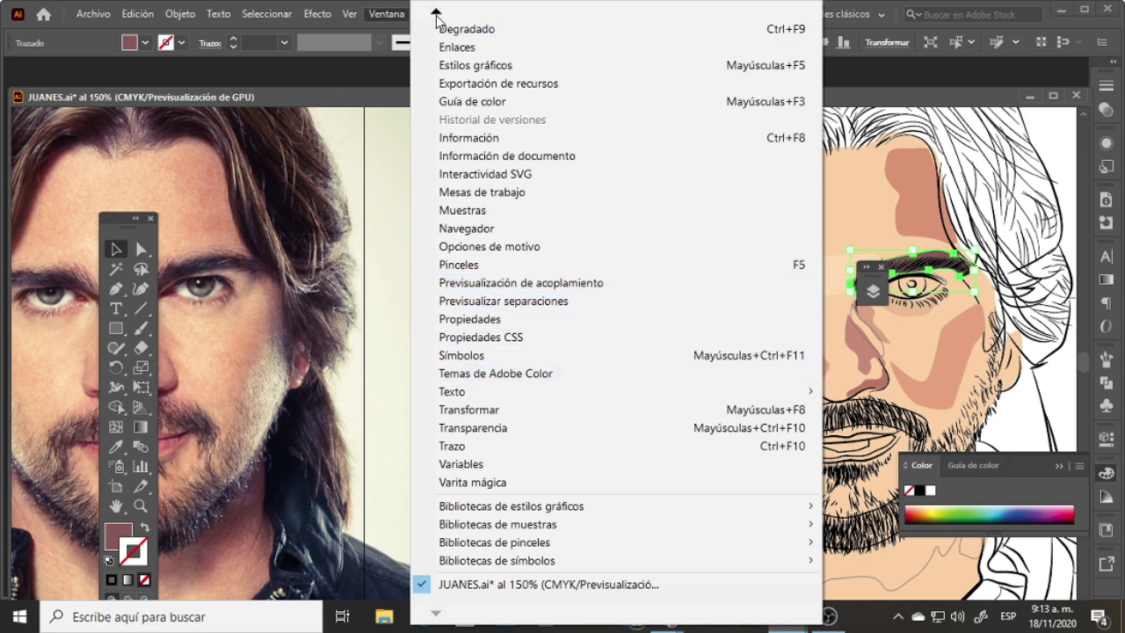
mouse_move(437, 14)
click(455, 101)
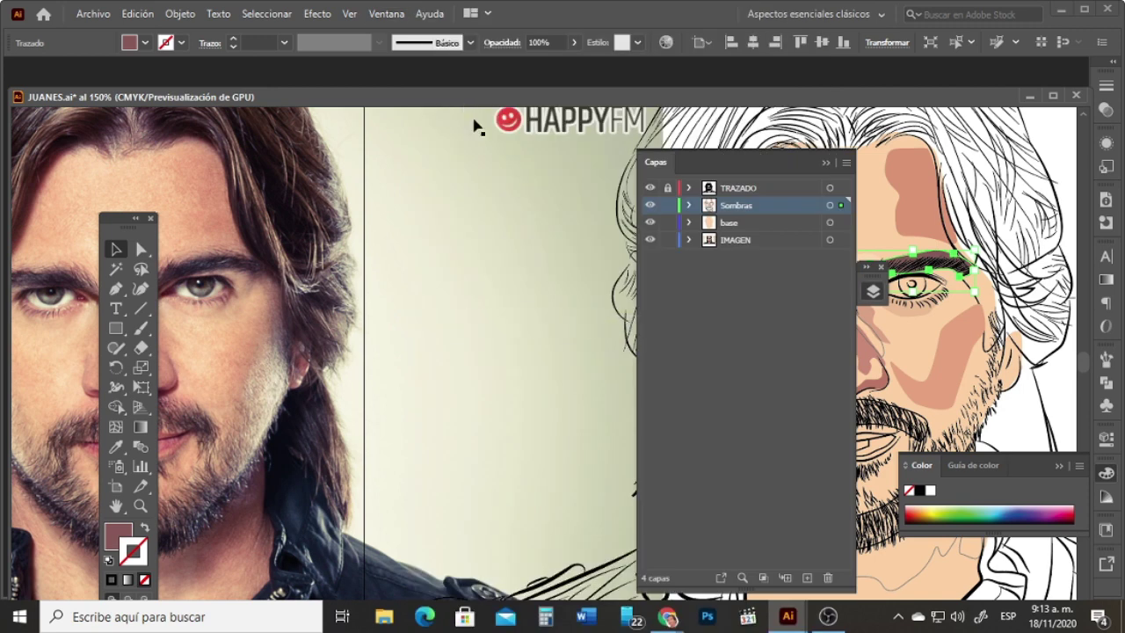
drag(743, 169, 496, 144)
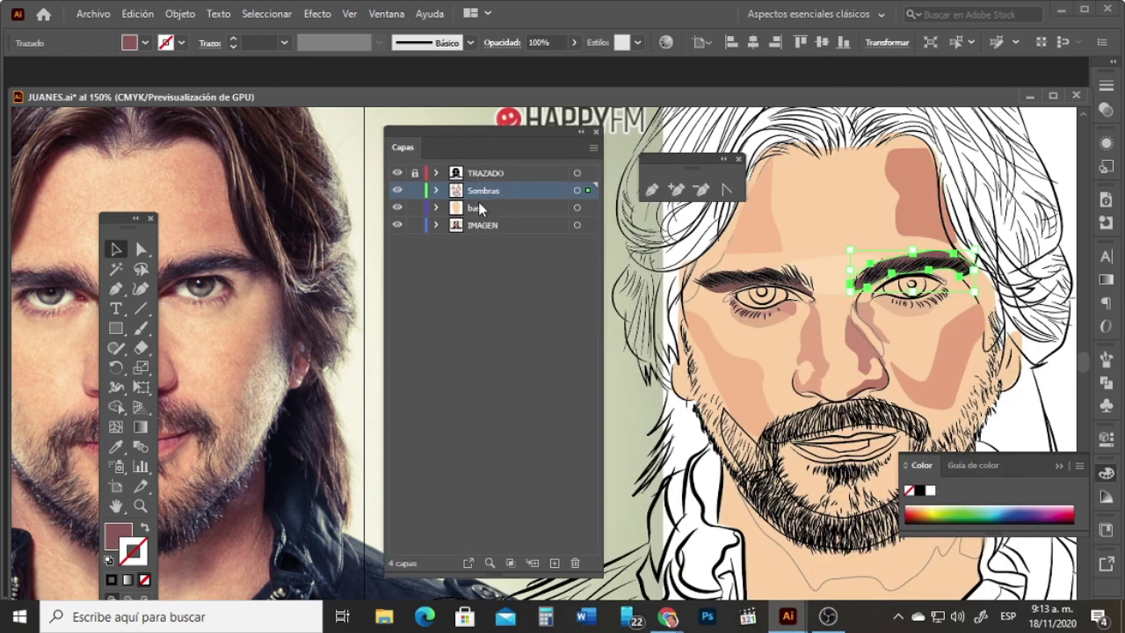
Step: Make the Sombras layer active and toggle its visibility to compare the face with and without shadows
key(Tab)
key(Tab)
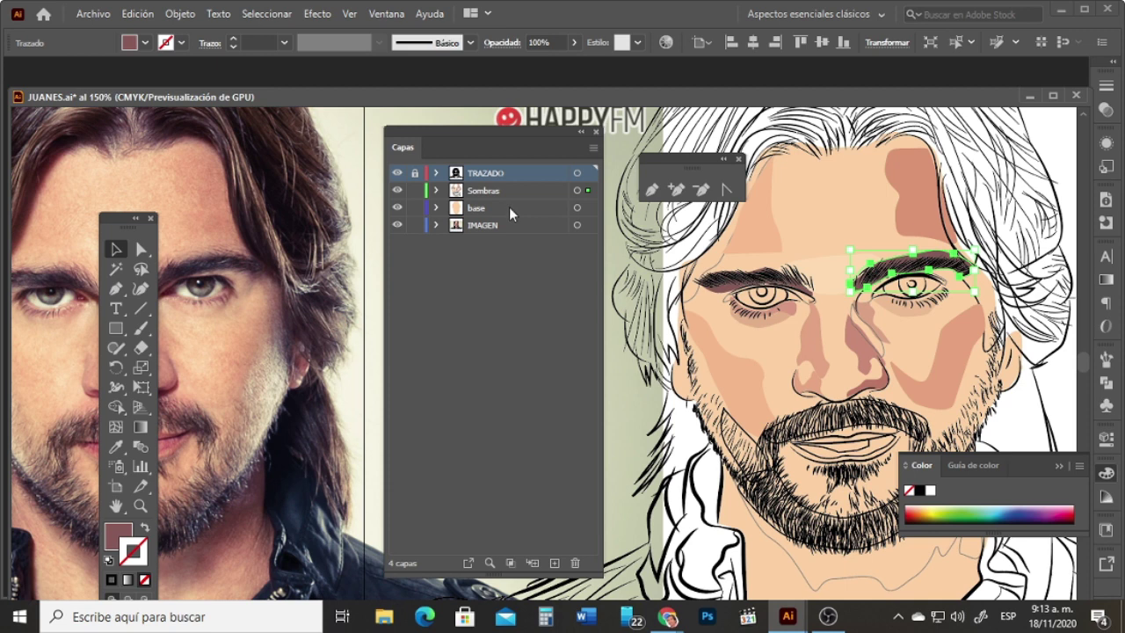
click(517, 195)
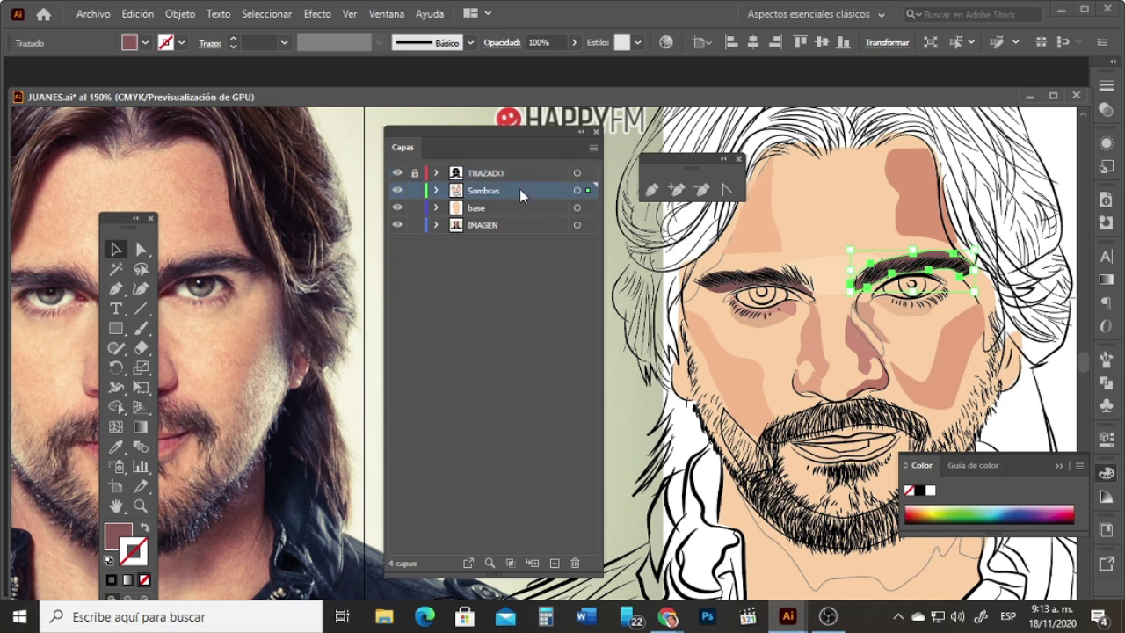
click(397, 192)
click(398, 192)
click(397, 192)
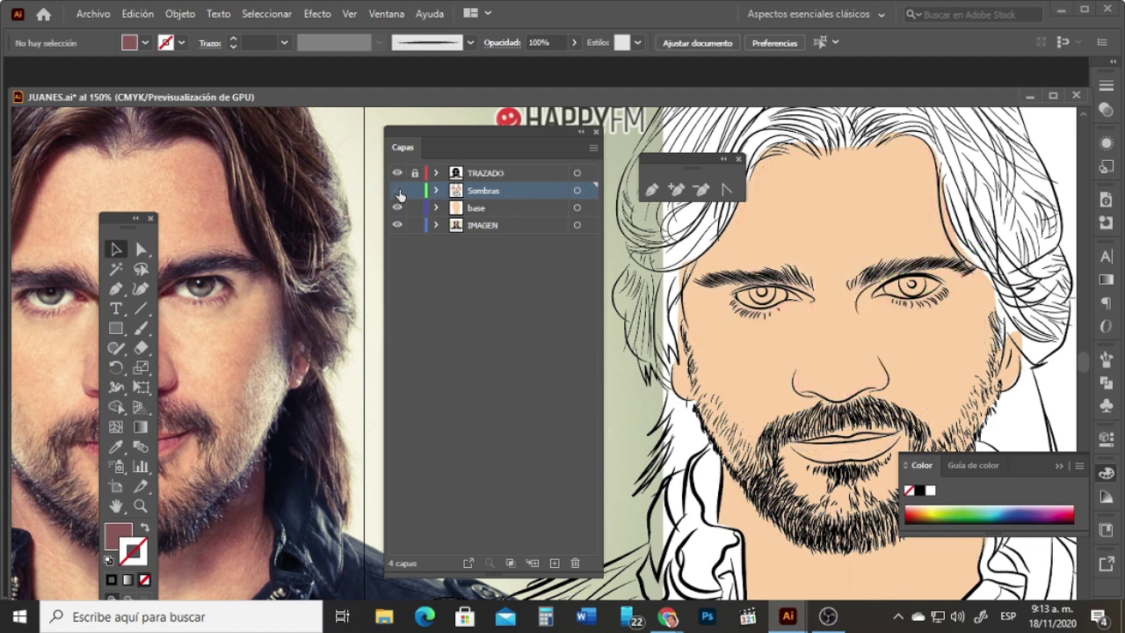
Step: Toggle the Sombras layer's visibility, leaving it shown, and move the Layers panel clear of the traced face
click(397, 192)
click(398, 192)
click(397, 192)
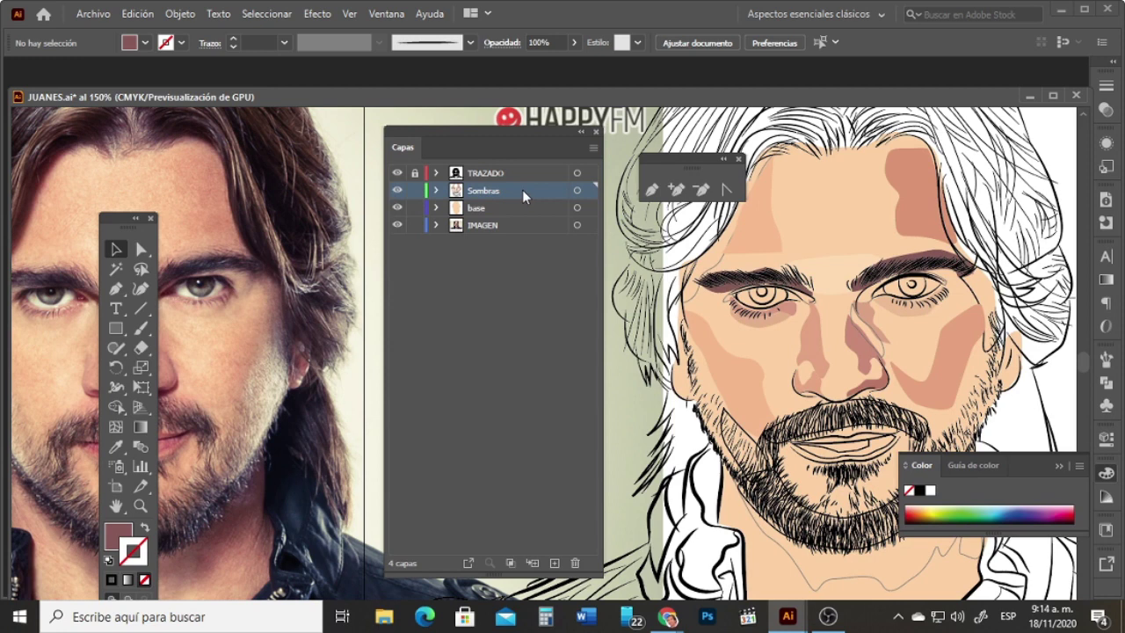
click(140, 505)
click(850, 308)
drag(521, 132, 1007, 146)
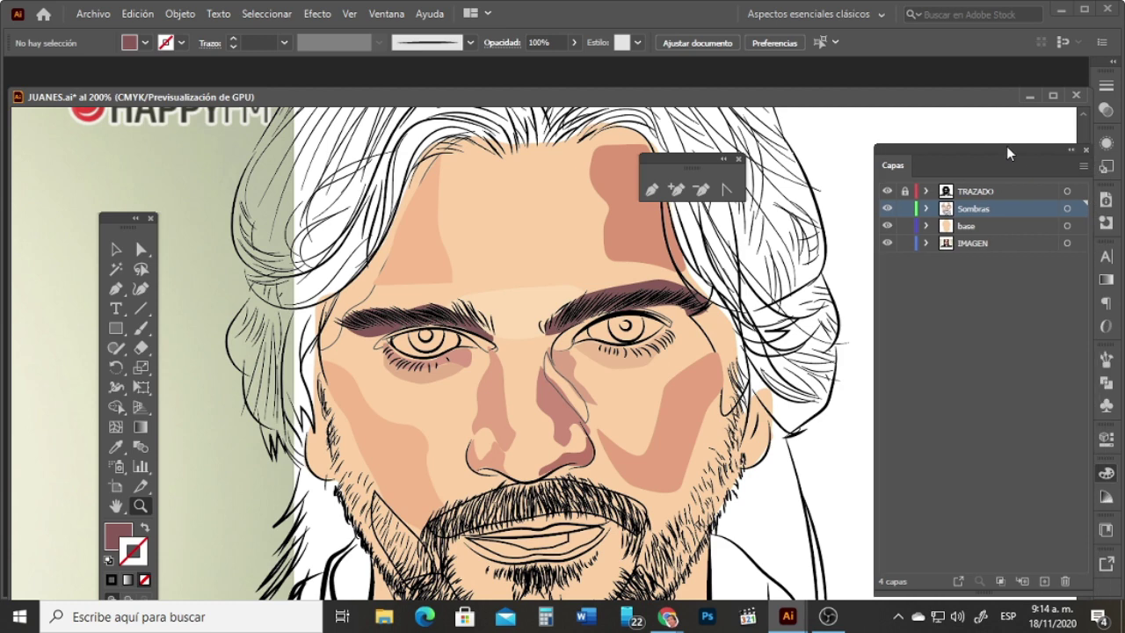
Step: Draw a dark mauve ellipse over the image-left eye's iris, then resize and nudge it to match the traced iris outline
click(450, 353)
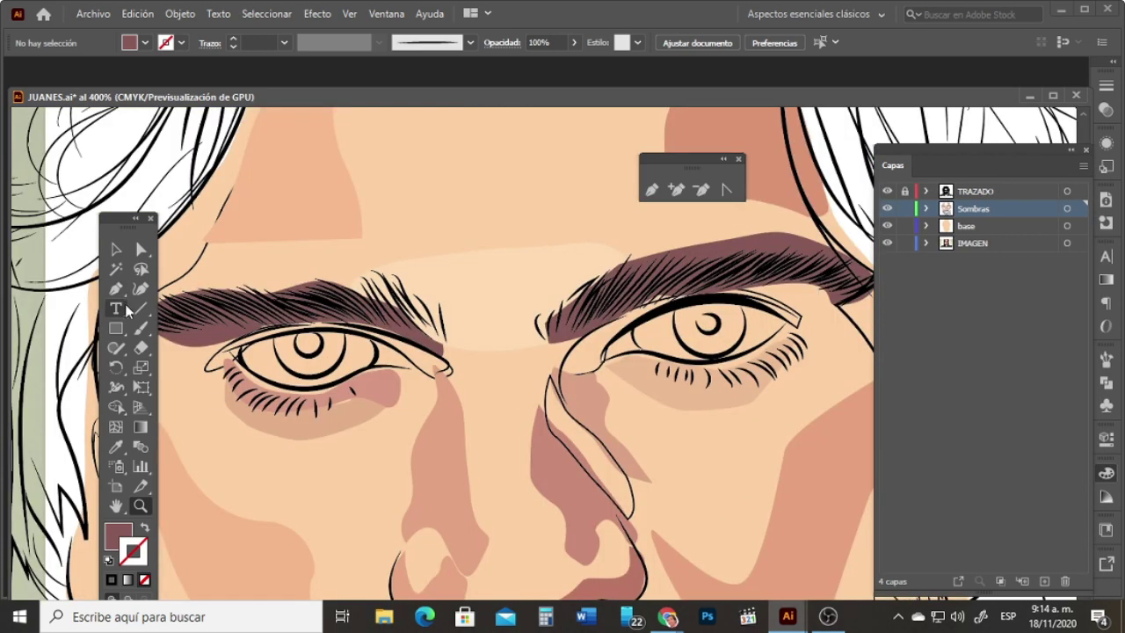
drag(115, 328, 151, 367)
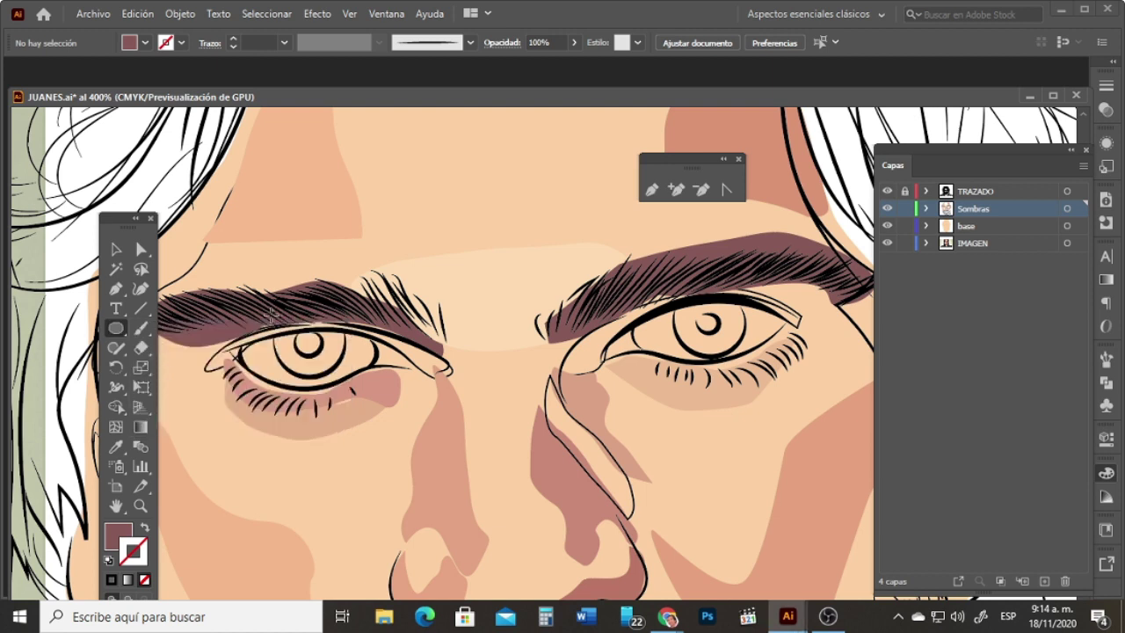
drag(271, 313, 347, 377)
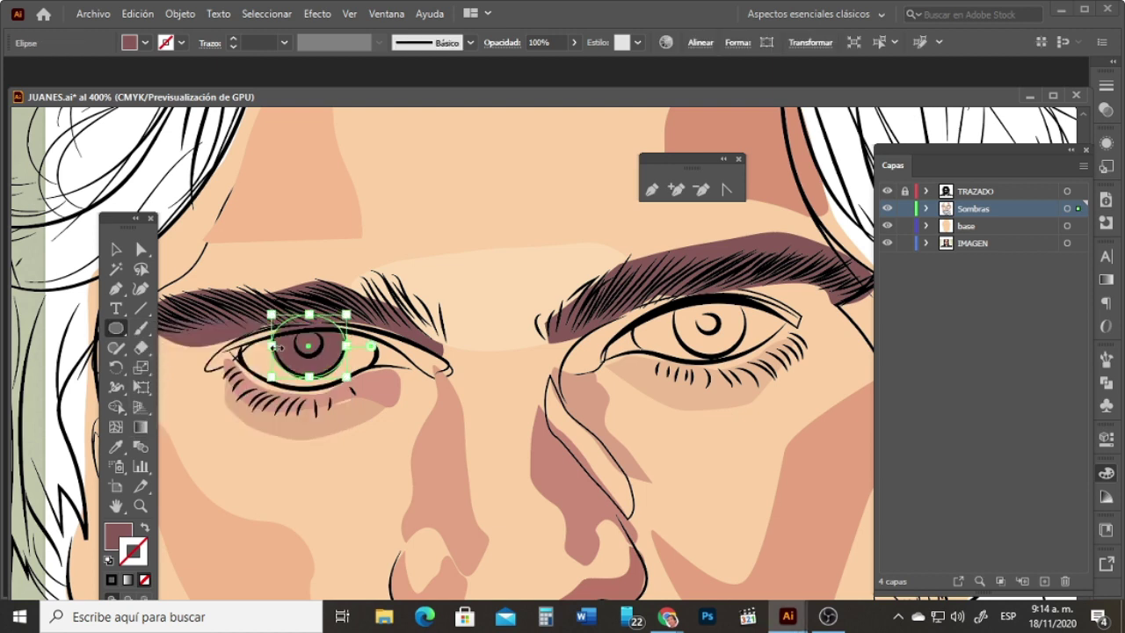
drag(276, 347, 277, 348)
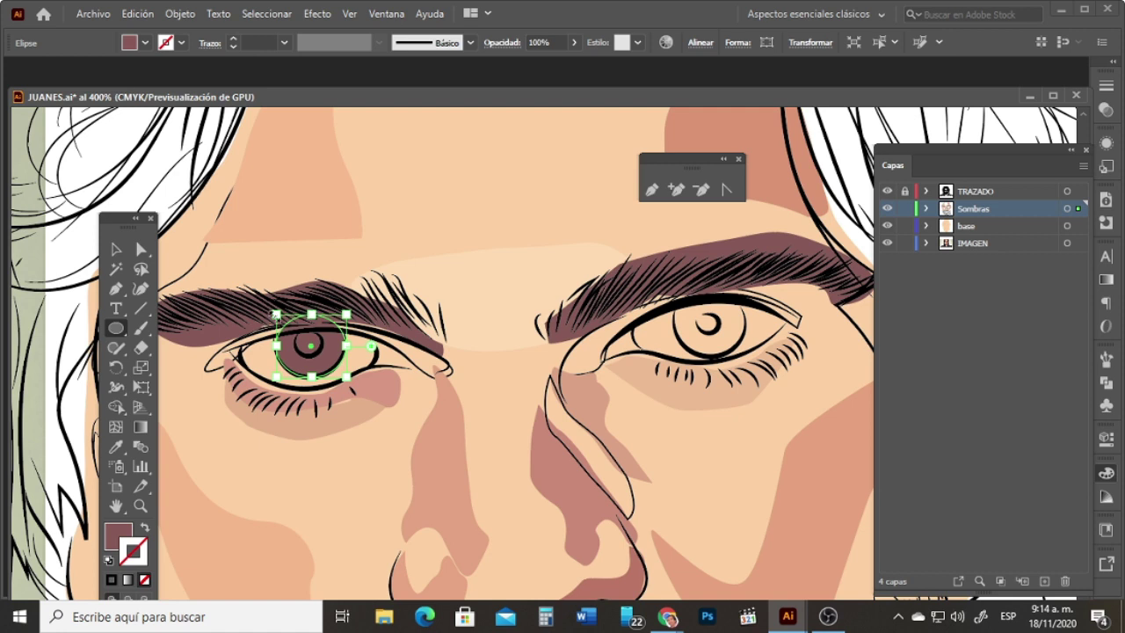
drag(311, 314, 311, 307)
drag(277, 342, 275, 342)
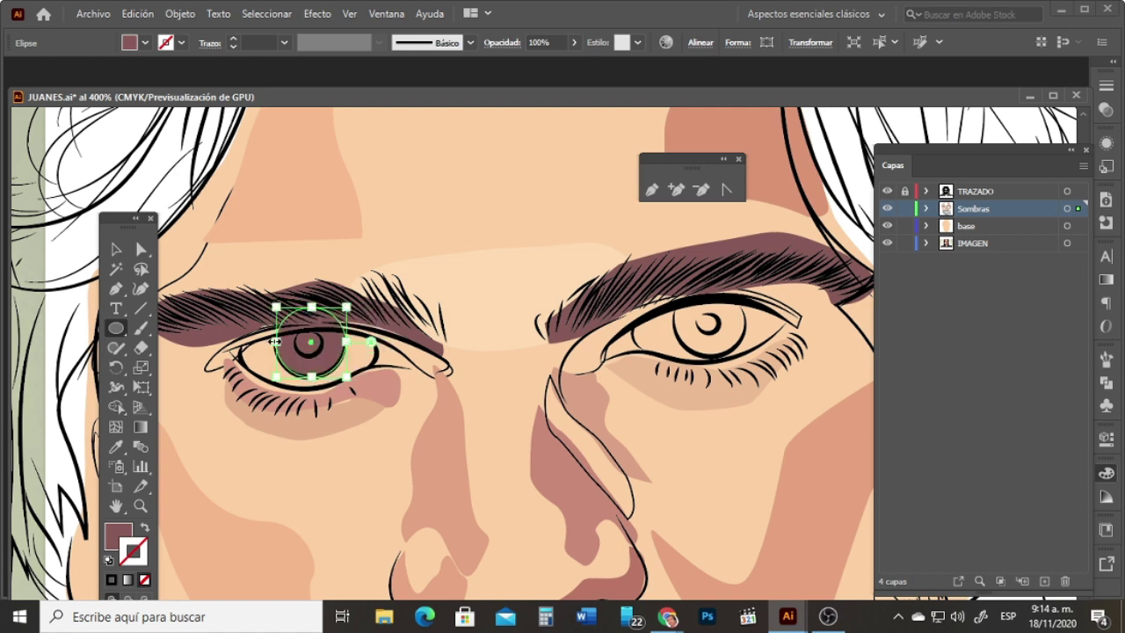
key(Left)
key(Down)
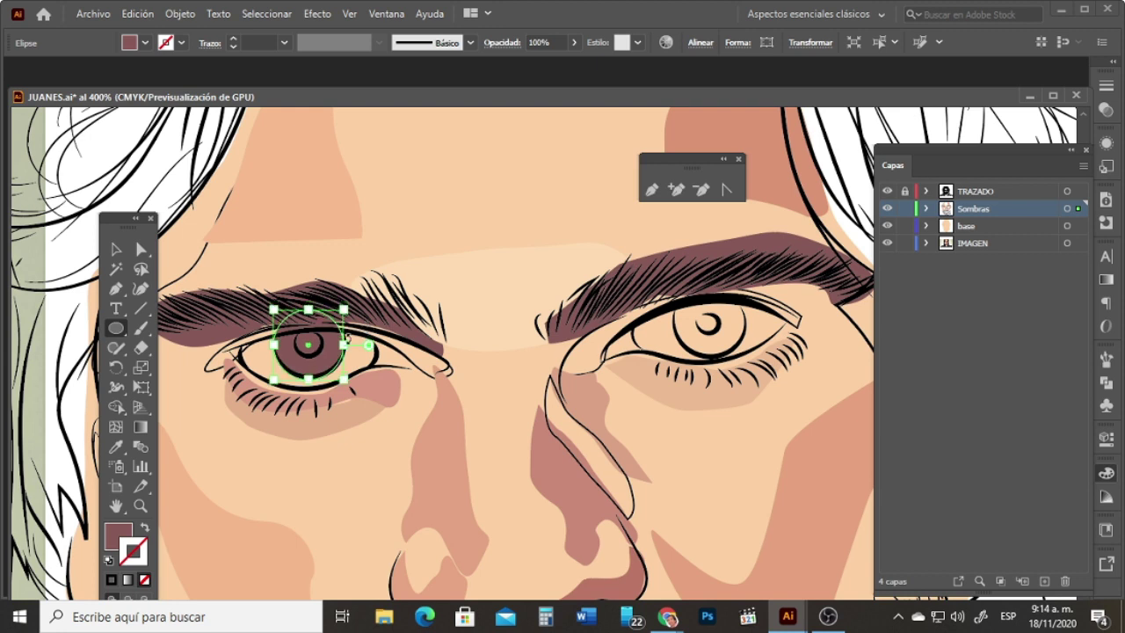
key(Right)
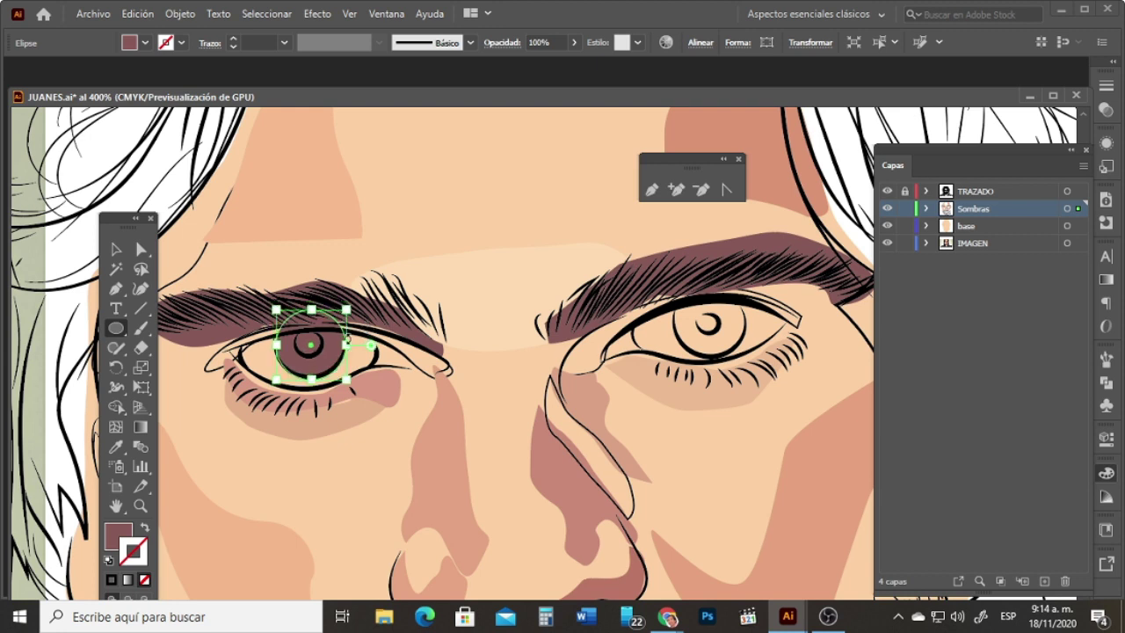
click(115, 251)
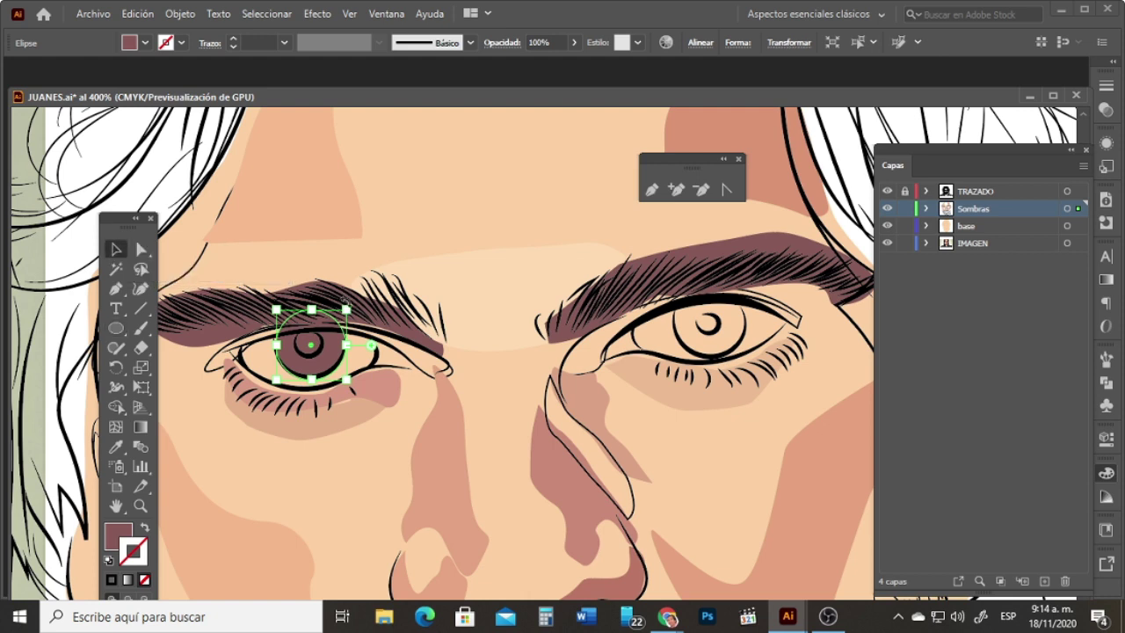
Step: Draw a smaller ellipse over the pupil, inside the image-left eye's iris
click(115, 328)
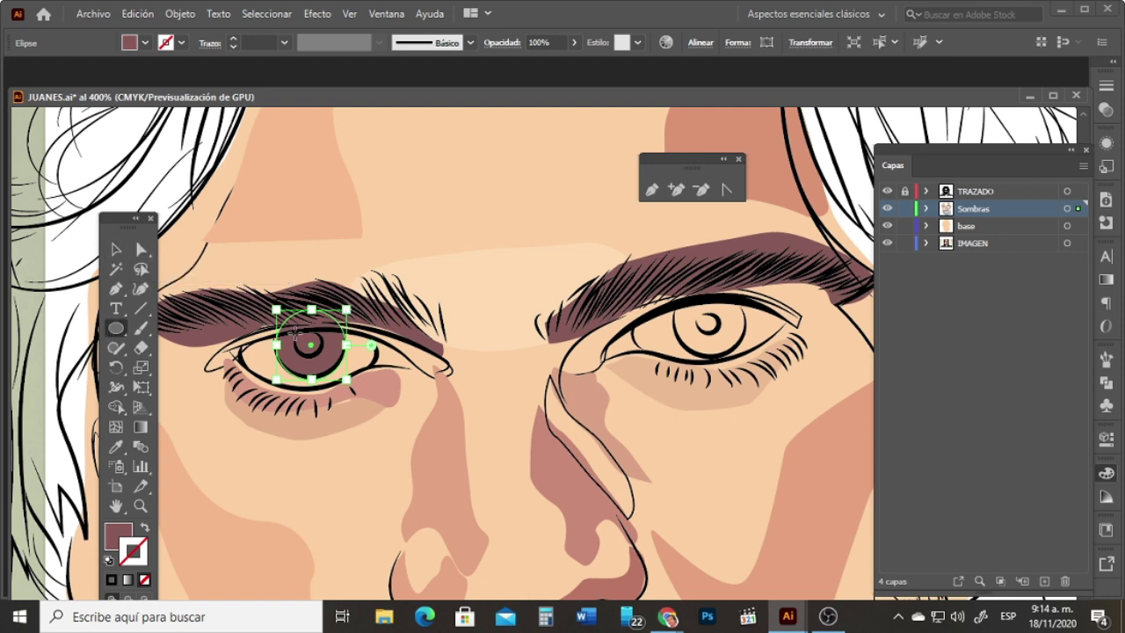
drag(291, 331, 327, 361)
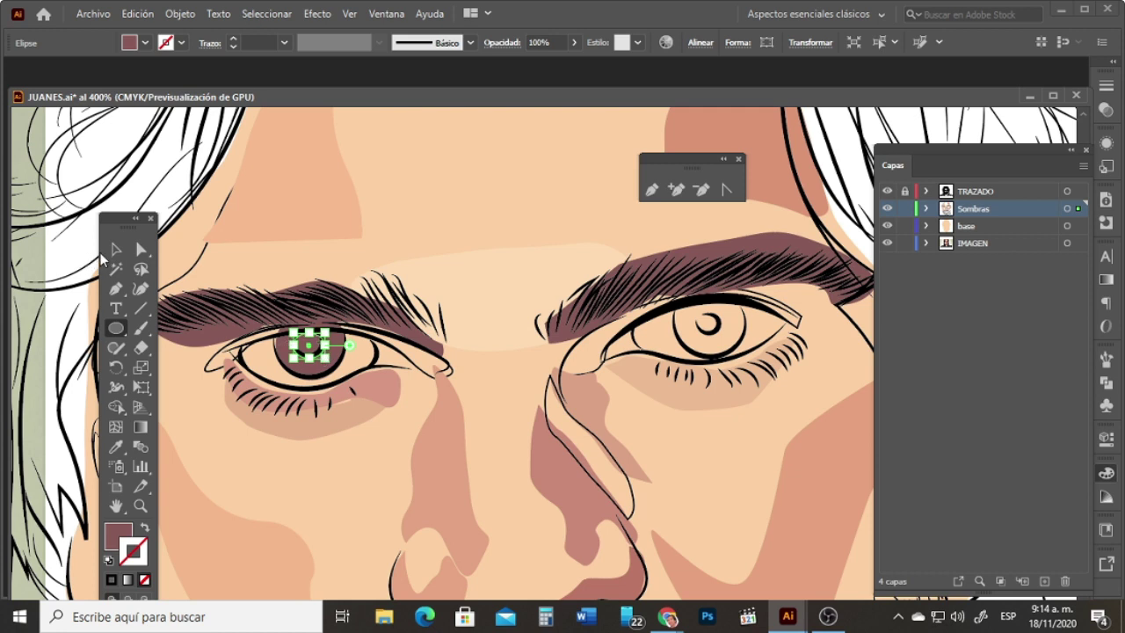
click(115, 249)
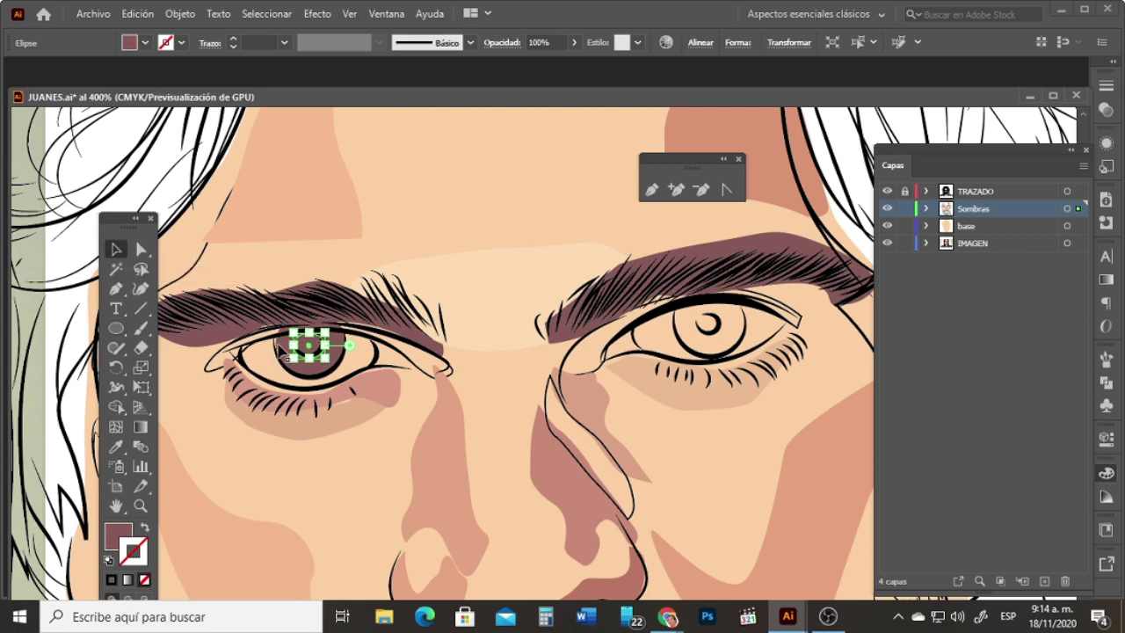
Step: Reshape the top of the iris ellipse by lowering and tilting its upper anchor point to follow the upper eyelid
click(278, 347)
click(141, 249)
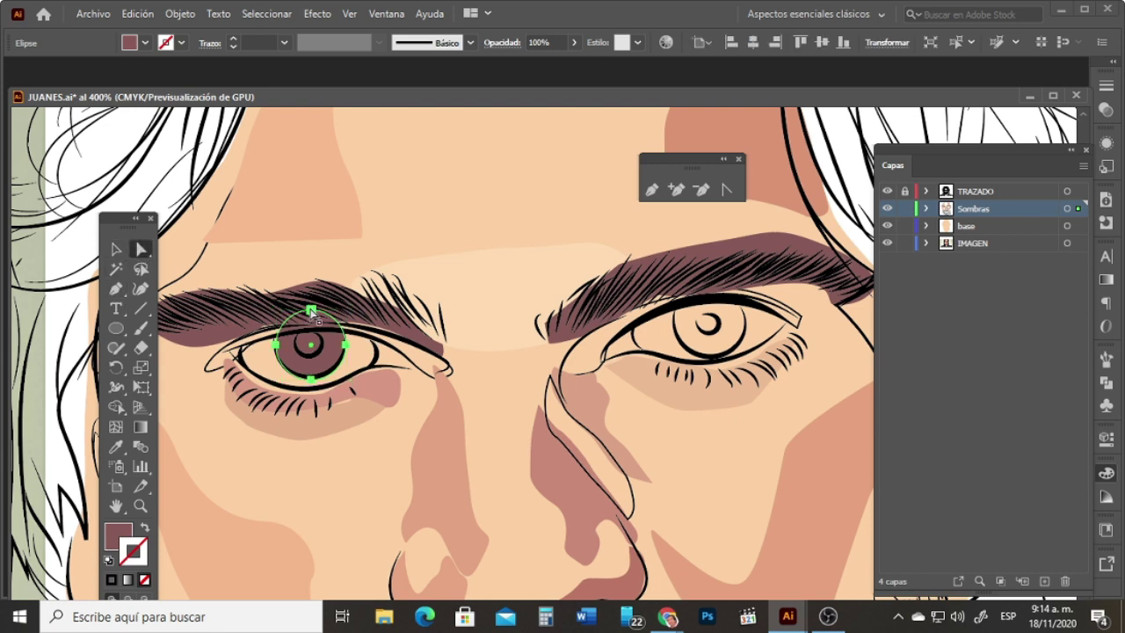
click(311, 311)
drag(314, 318, 289, 332)
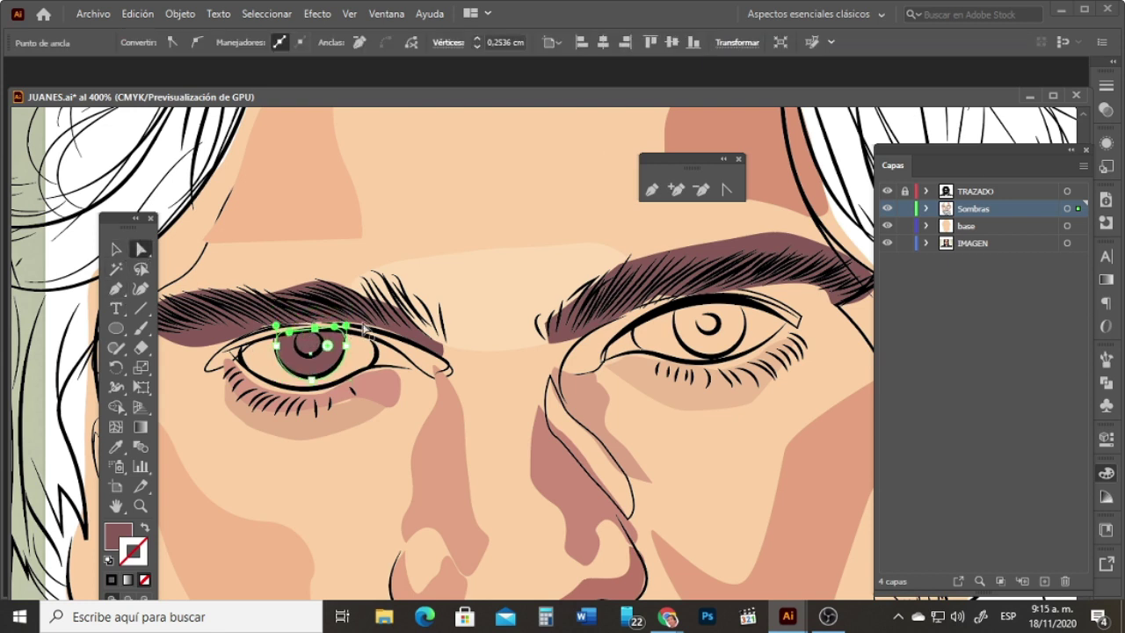
click(116, 250)
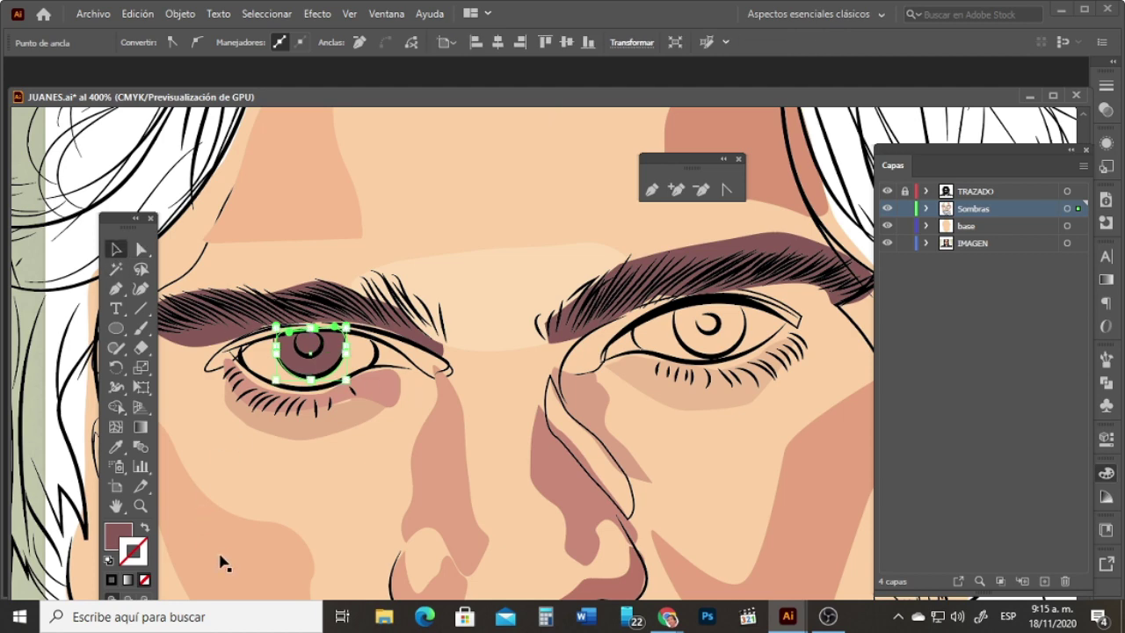
Step: Examine the image-left eye in the photo up close for its iris colours, and return to the traced eye
key(z)
alt+click(260, 355)
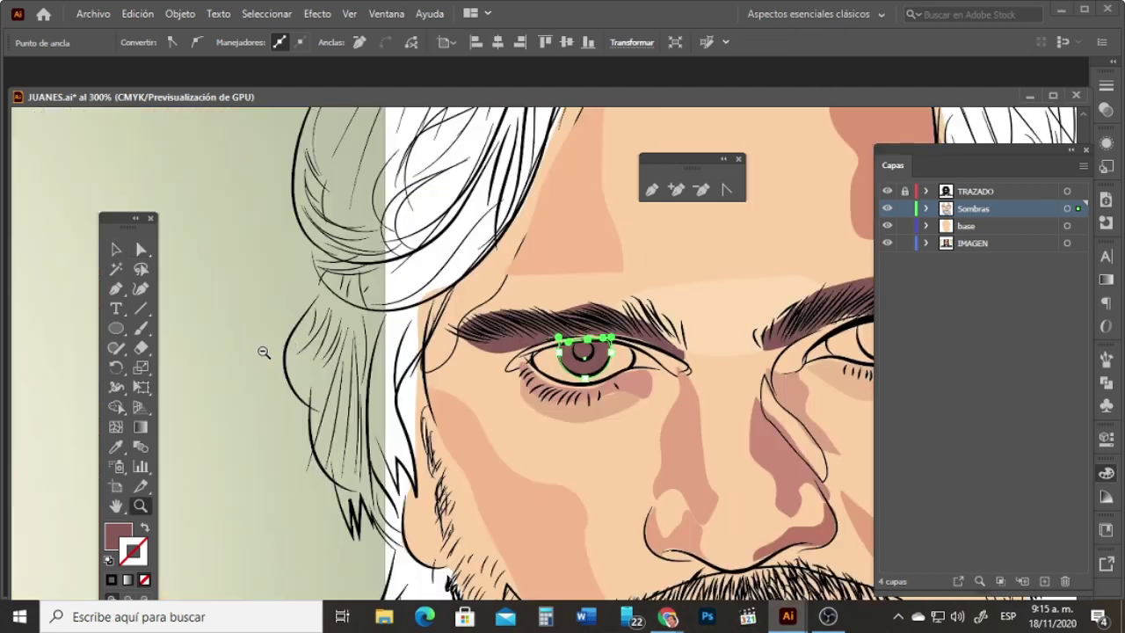
alt+click(270, 377)
alt+click(283, 383)
click(213, 352)
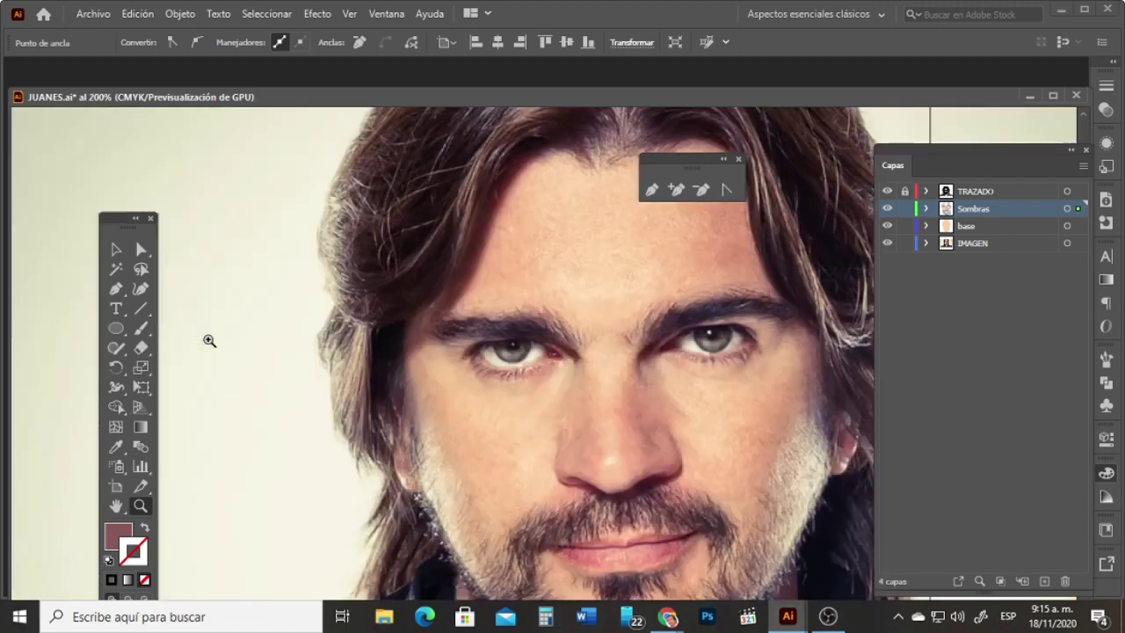
click(515, 347)
click(535, 352)
click(537, 348)
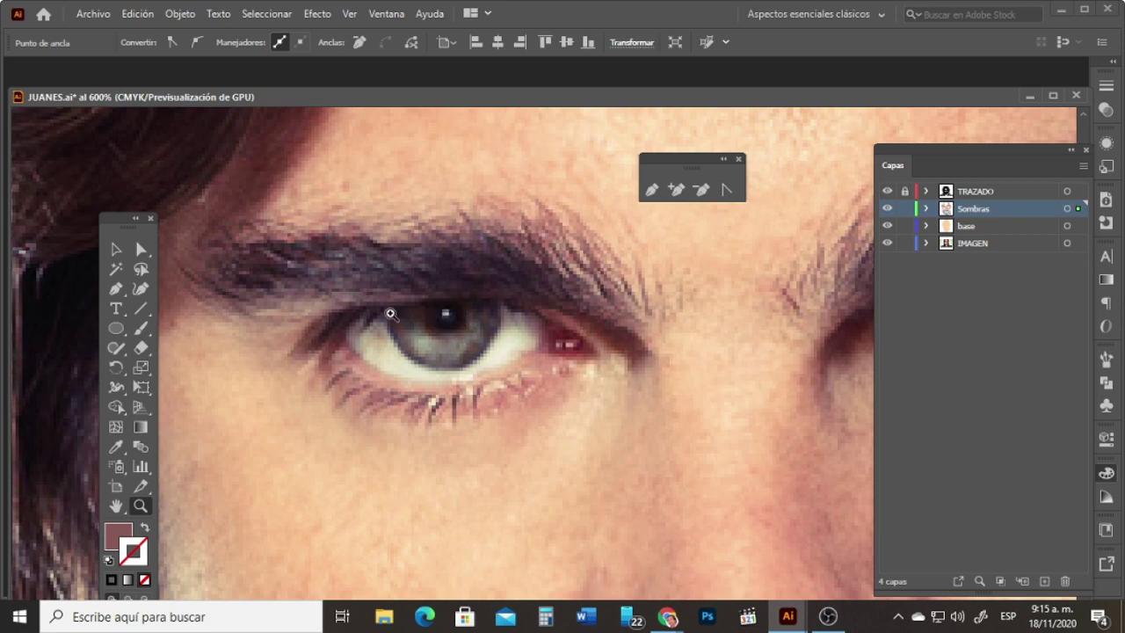
click(420, 308)
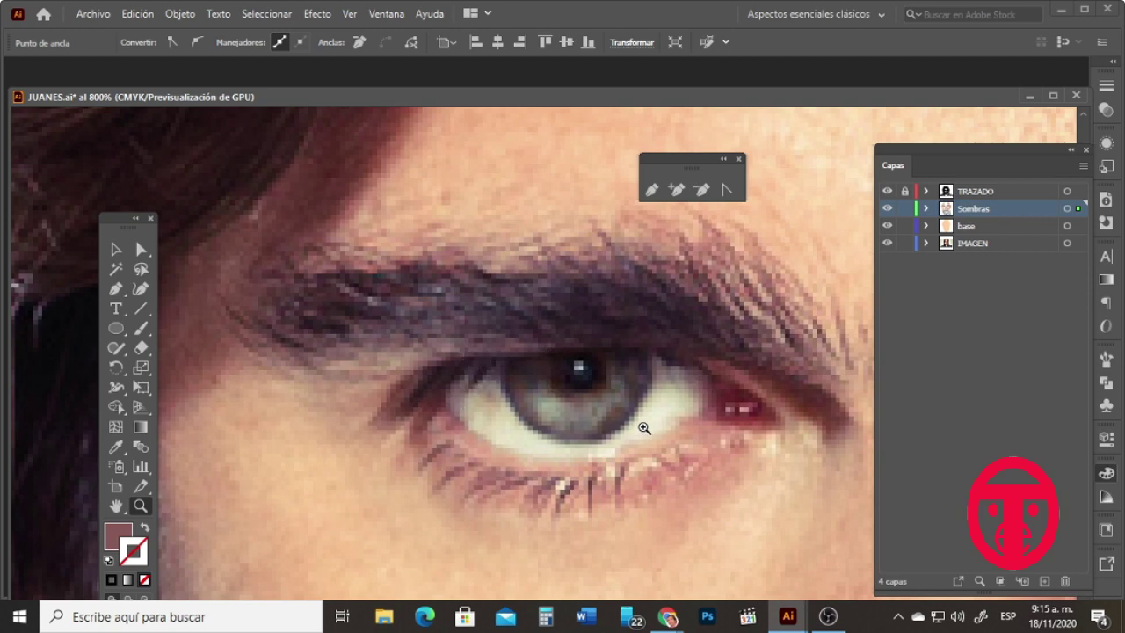
key(space)
drag(708, 397, 379, 384)
drag(641, 350, 264, 378)
drag(639, 378, 264, 360)
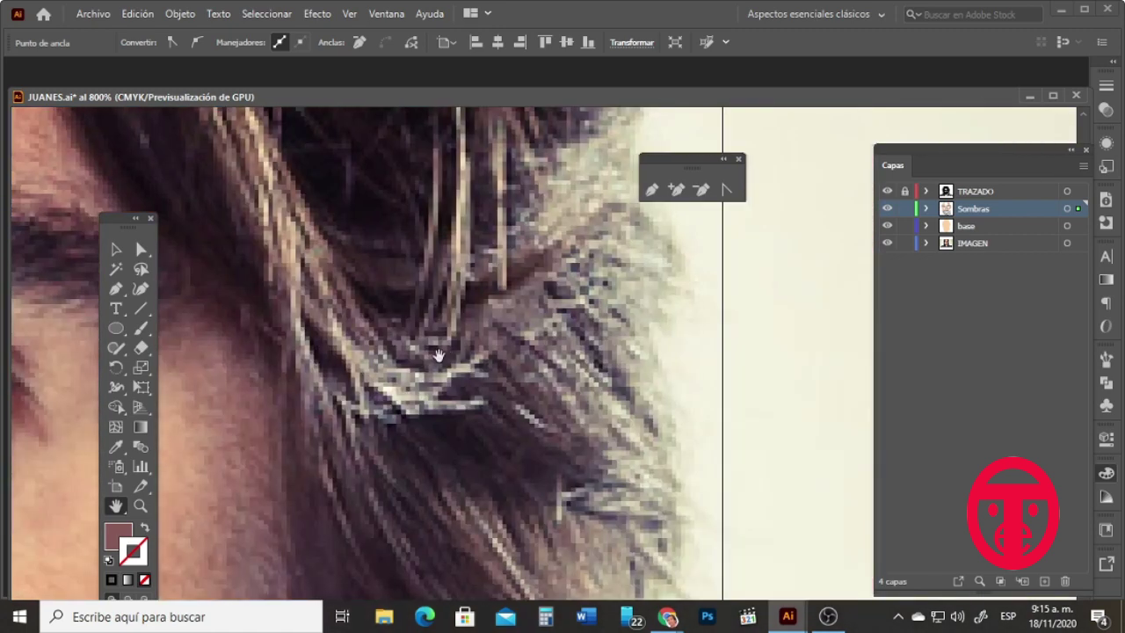
drag(583, 374, 202, 387)
drag(686, 392, 394, 393)
scroll(638, 393, right, 15)
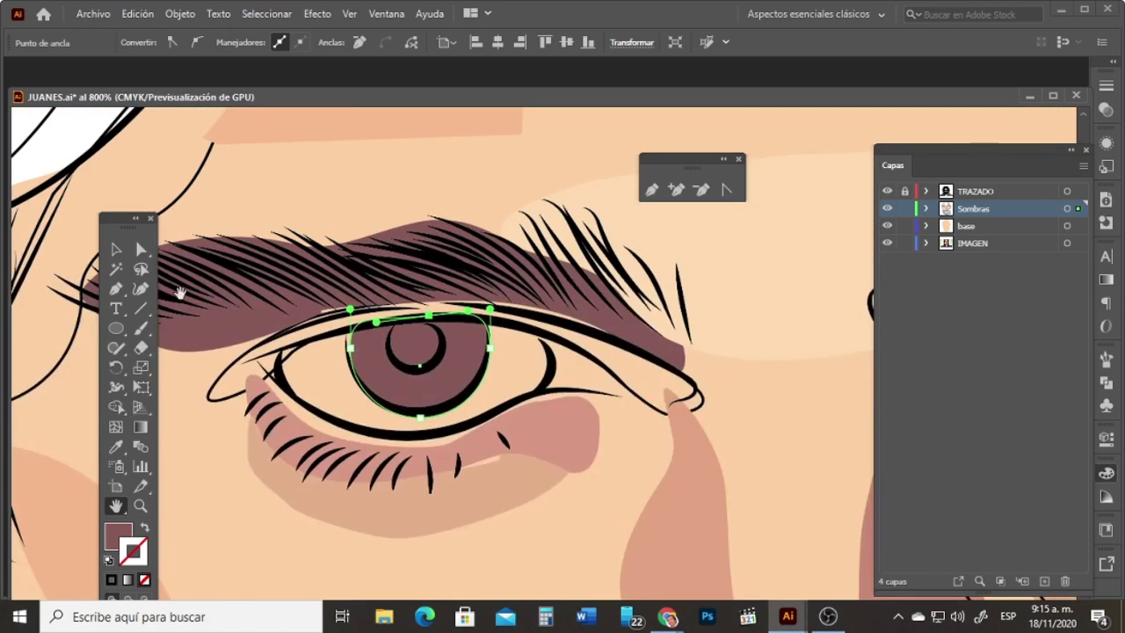
Step: Fill the reshaped iris with the grey sampled from the iris of the photo's image-right eye
click(139, 505)
alt+click(389, 416)
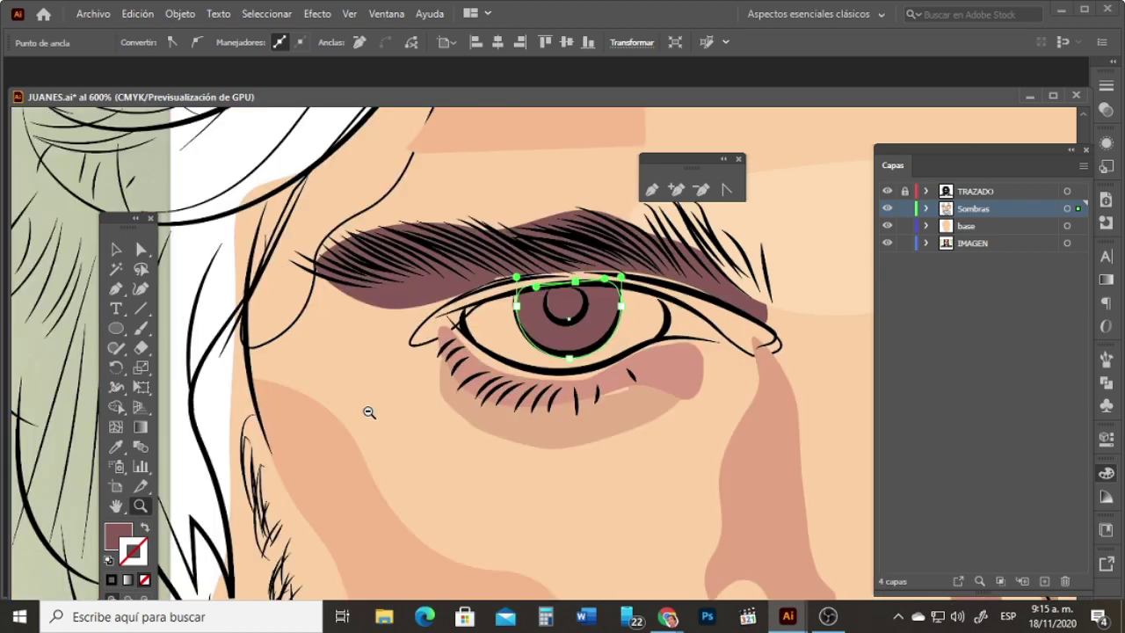
alt+click(378, 406)
alt+click(422, 398)
alt+click(420, 395)
alt+click(415, 395)
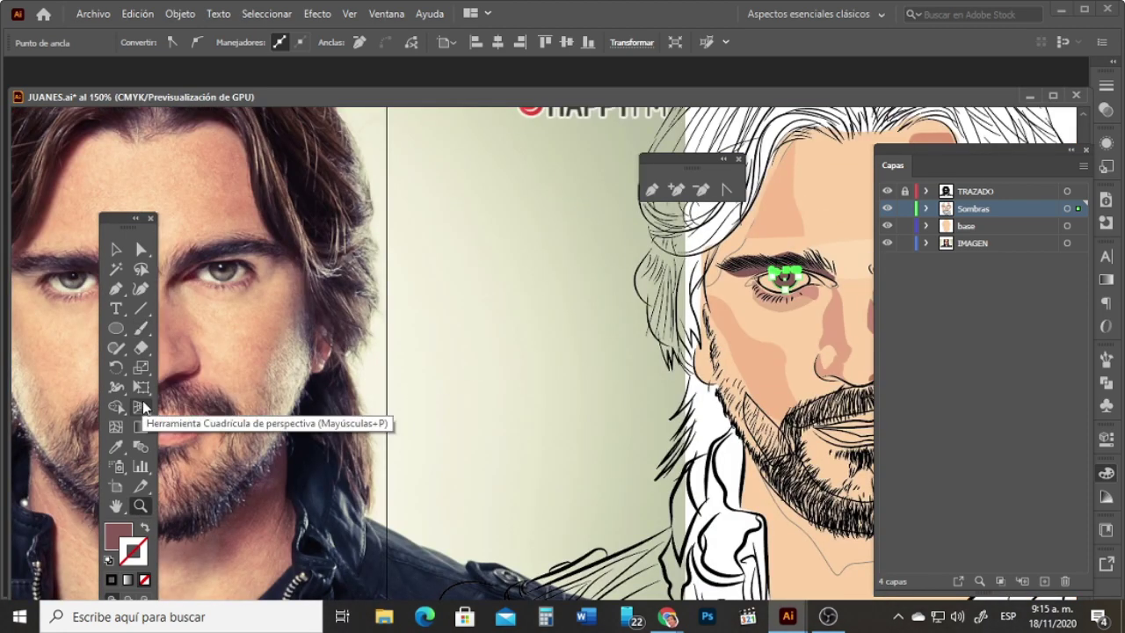
key(i)
click(224, 275)
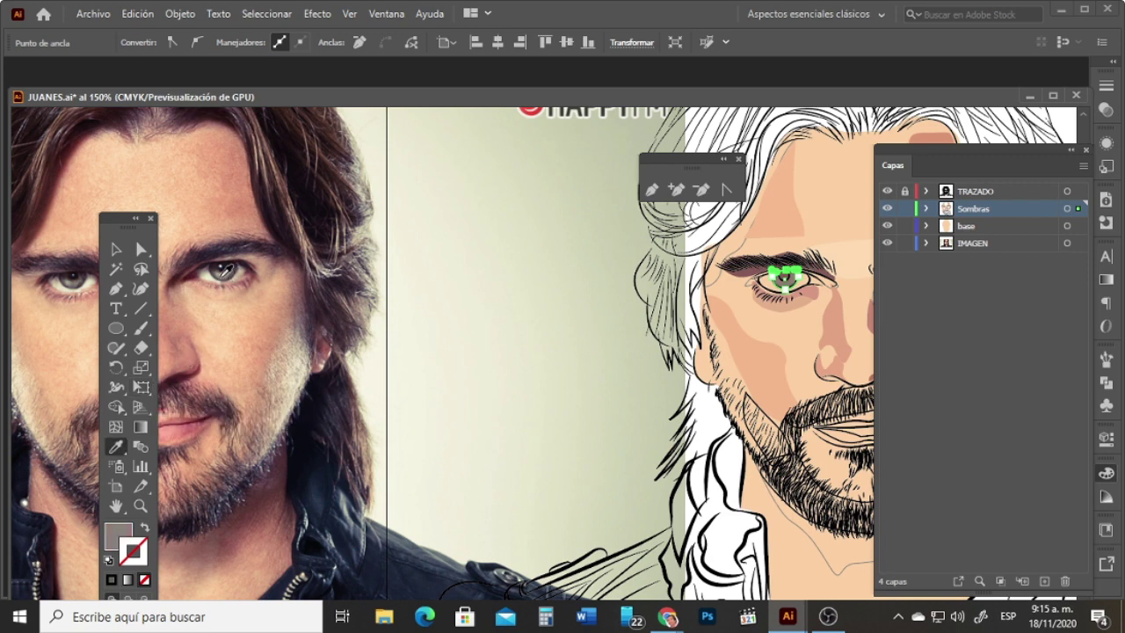
click(227, 276)
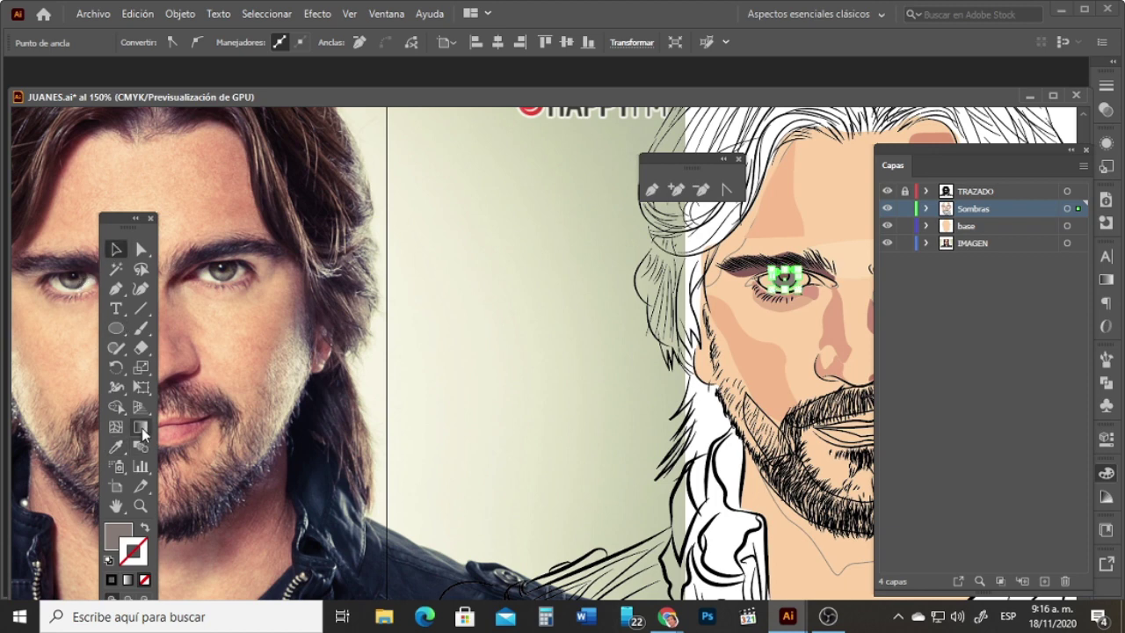
Step: Apply the orange-yellow preset gradient to the iris shape's stroke and set the gradient type to radial
click(141, 426)
click(141, 505)
click(811, 285)
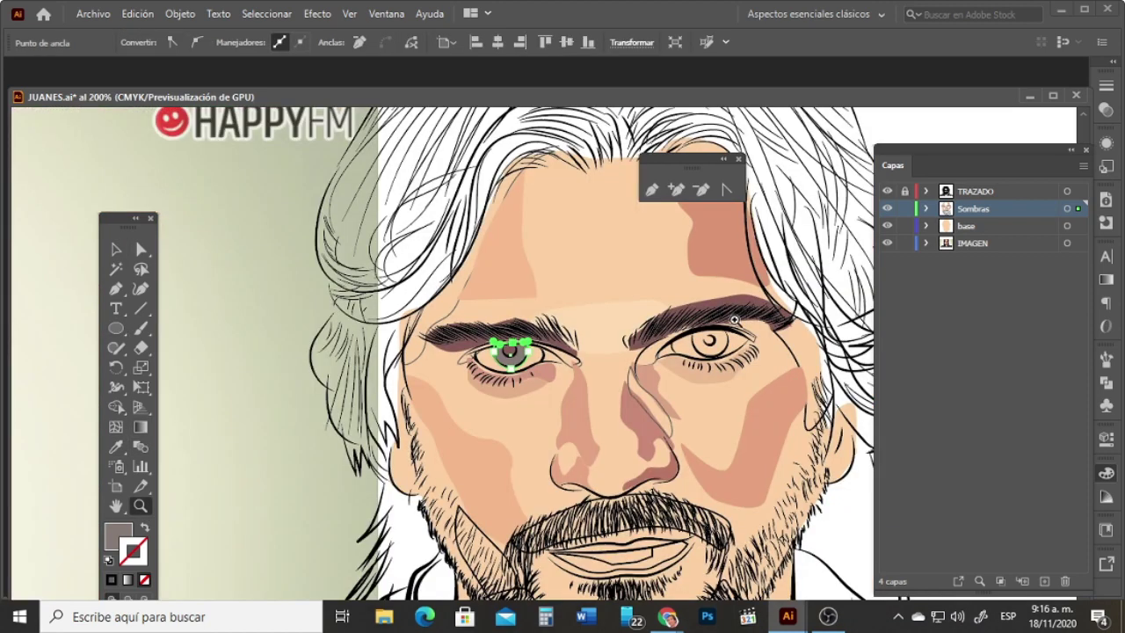
click(526, 372)
click(540, 351)
click(540, 352)
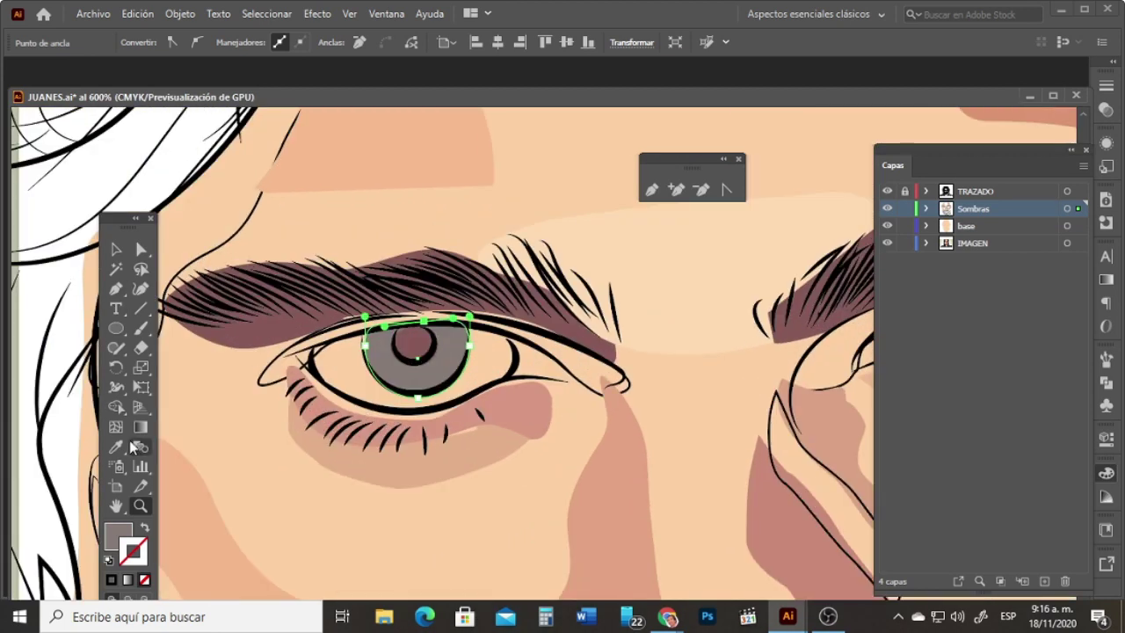
click(140, 427)
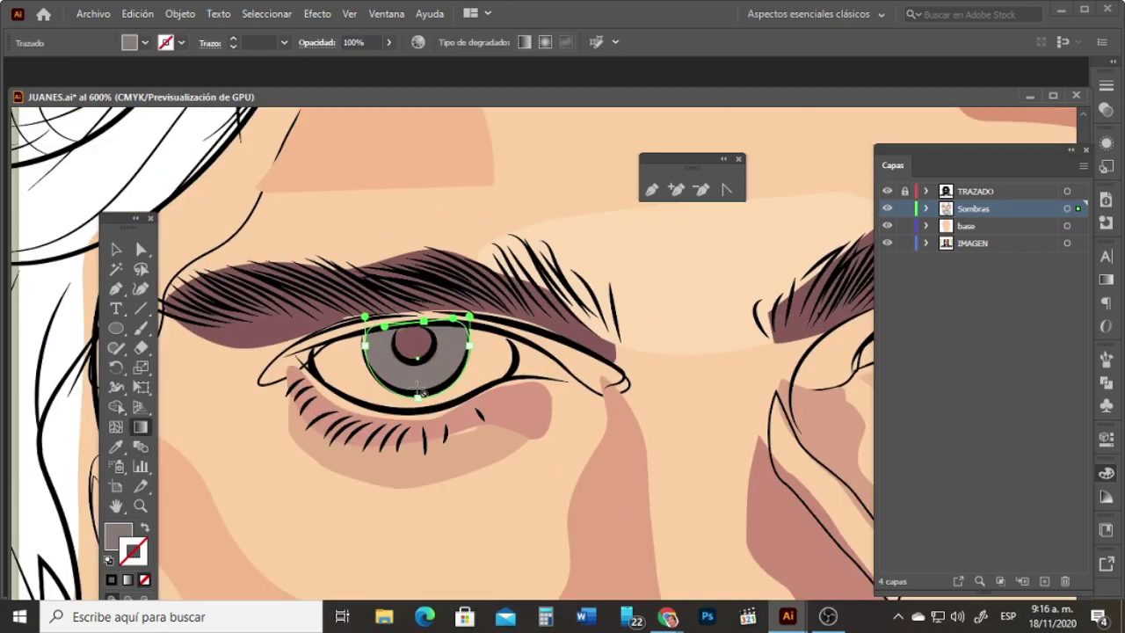
click(420, 390)
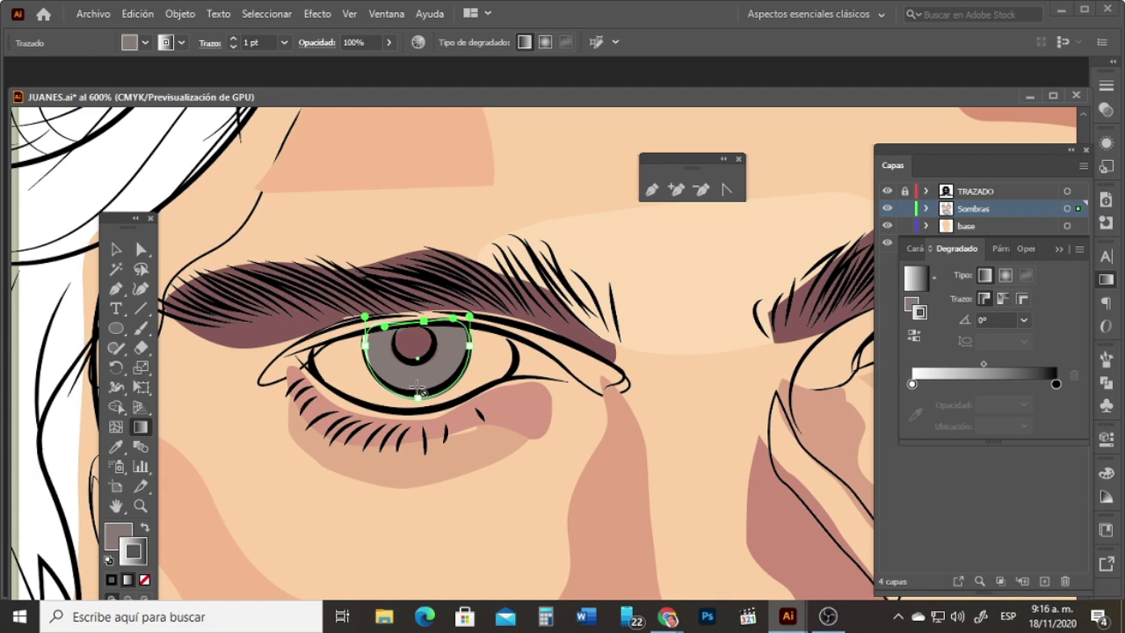
click(935, 280)
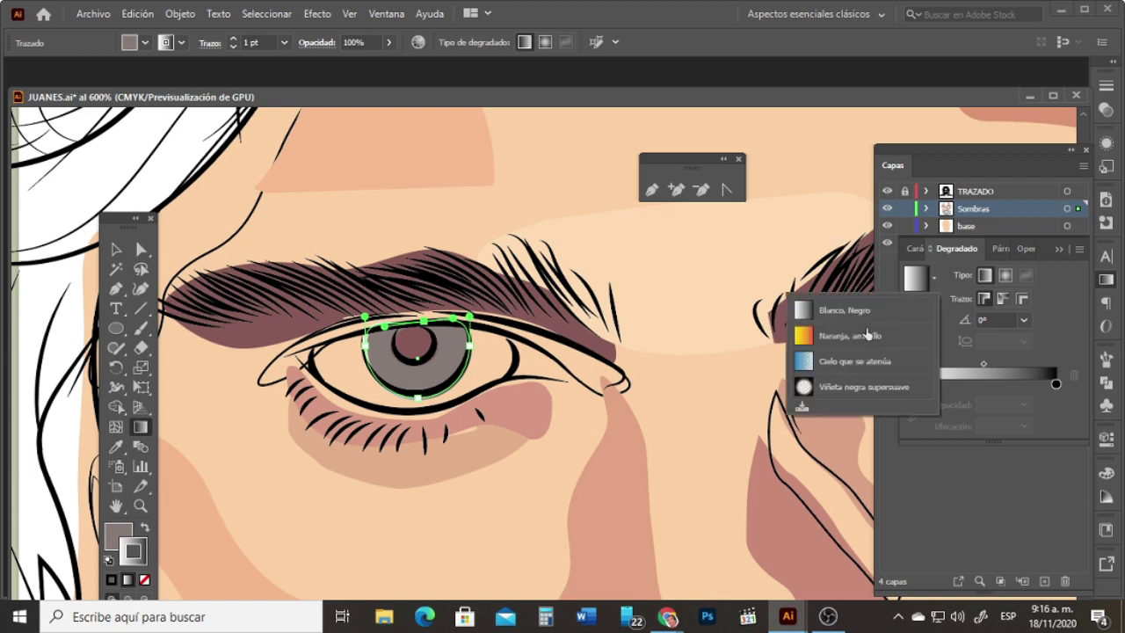
click(967, 334)
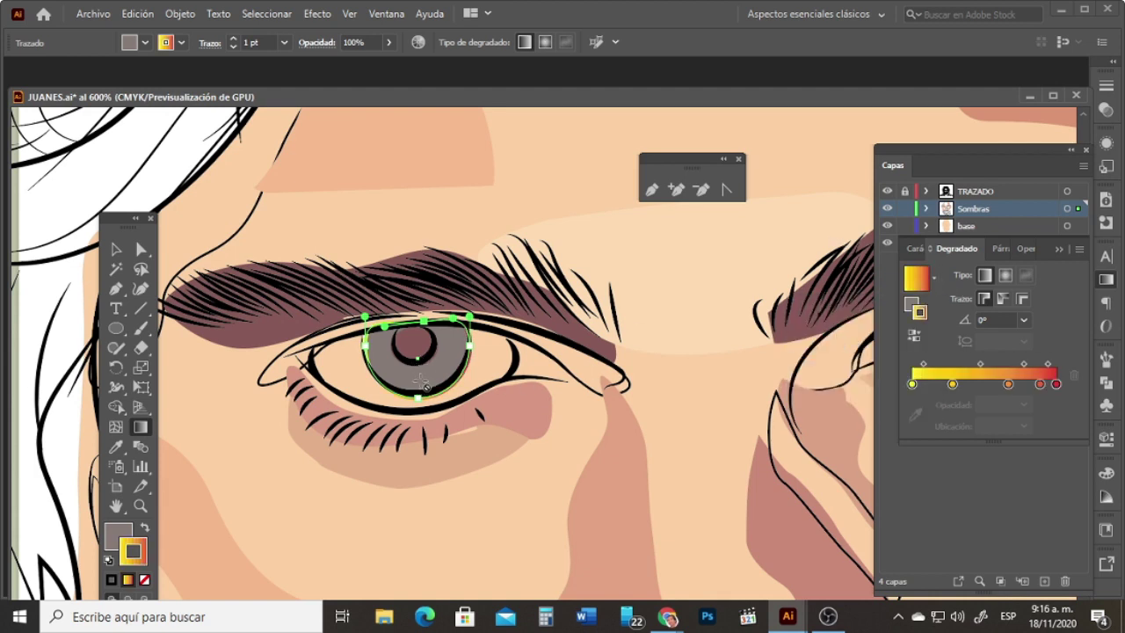
click(1006, 275)
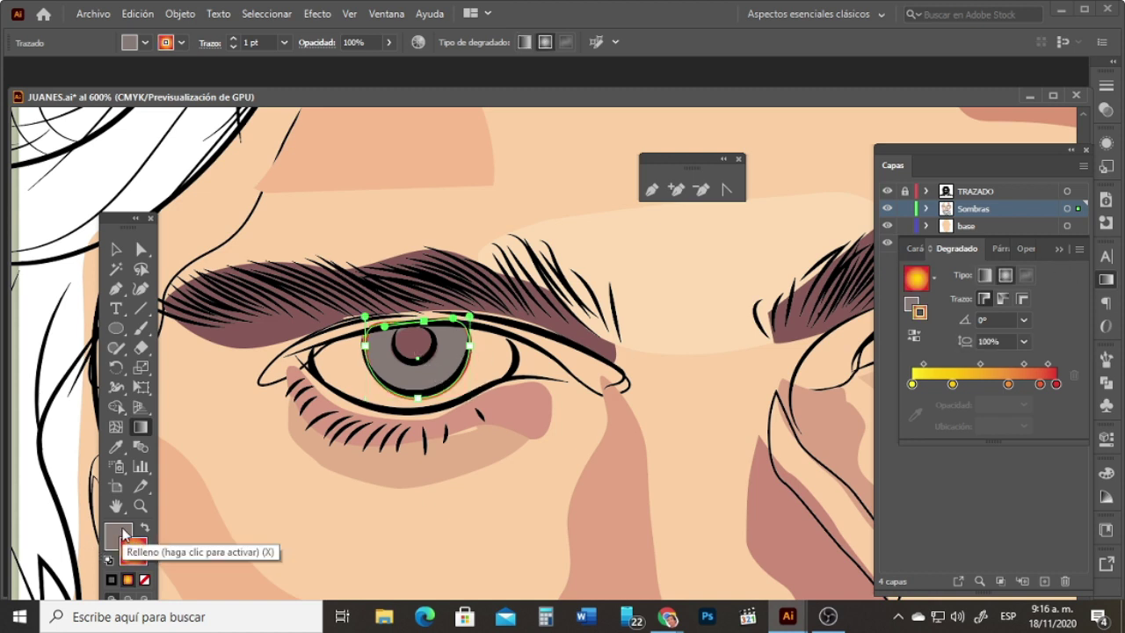
Step: Swap the iris shape's fill and stroke so that the radial orange-yellow gradient fills the iris
click(124, 535)
click(146, 527)
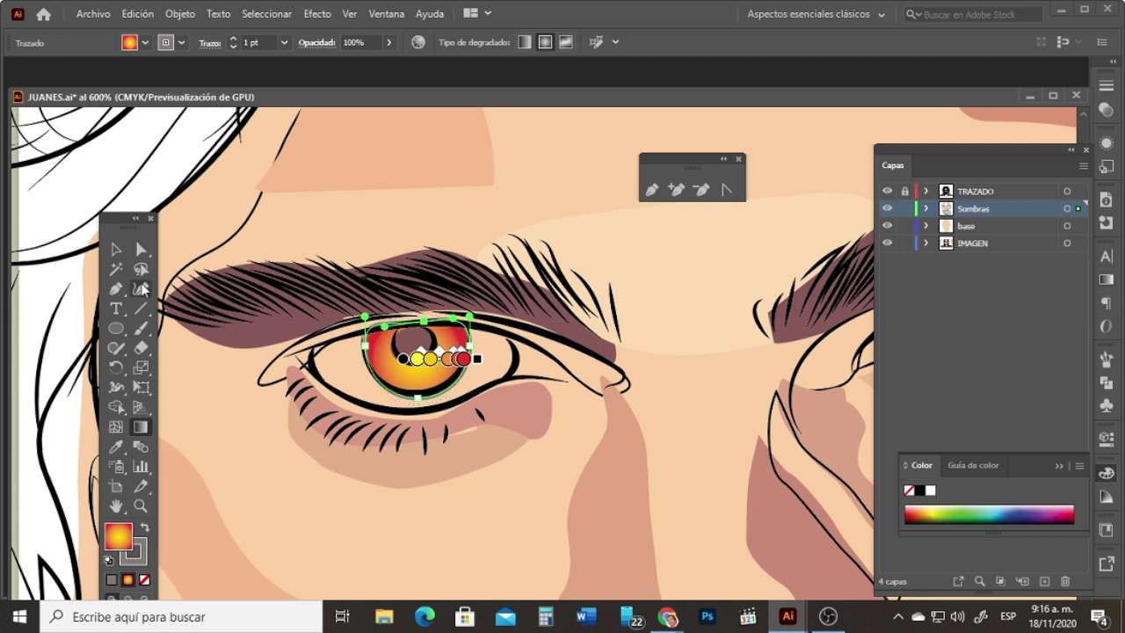
click(115, 248)
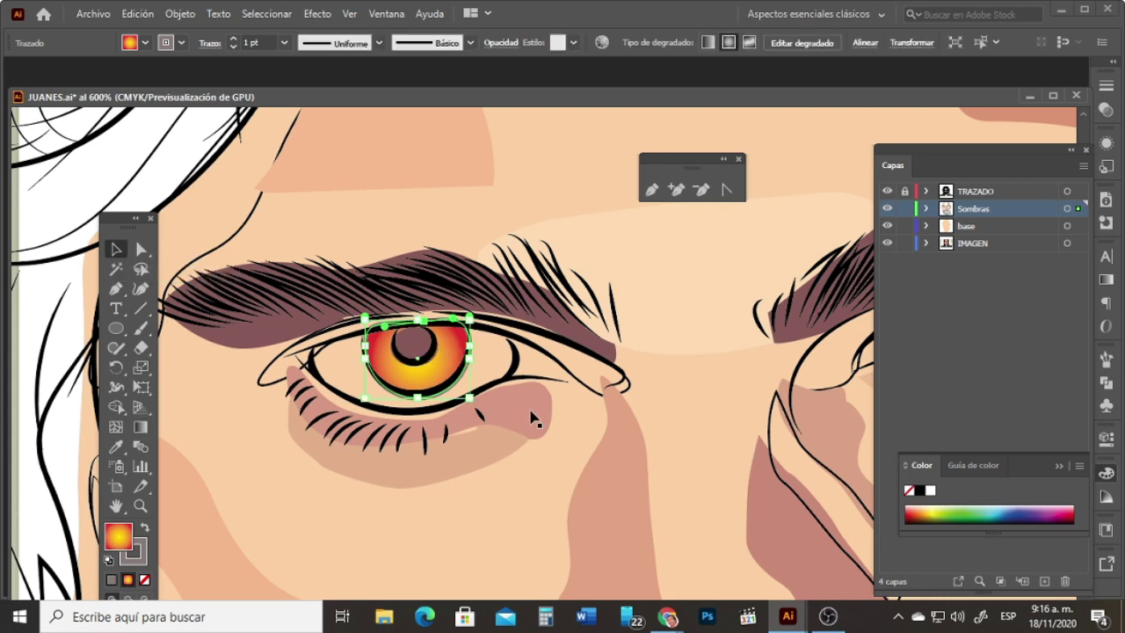
Step: Undo the iris's fill and stroke swap, and convert the grey iris shape into a gradient mesh with a first mesh point
key(ctrl+z)
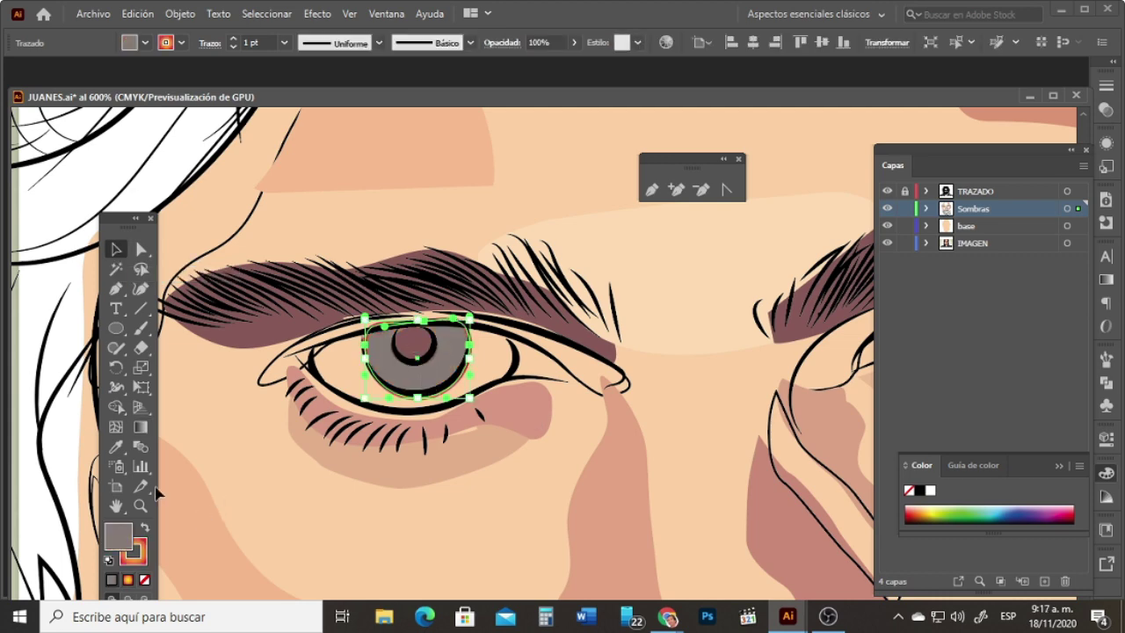
click(140, 505)
alt+click(406, 380)
alt+click(407, 380)
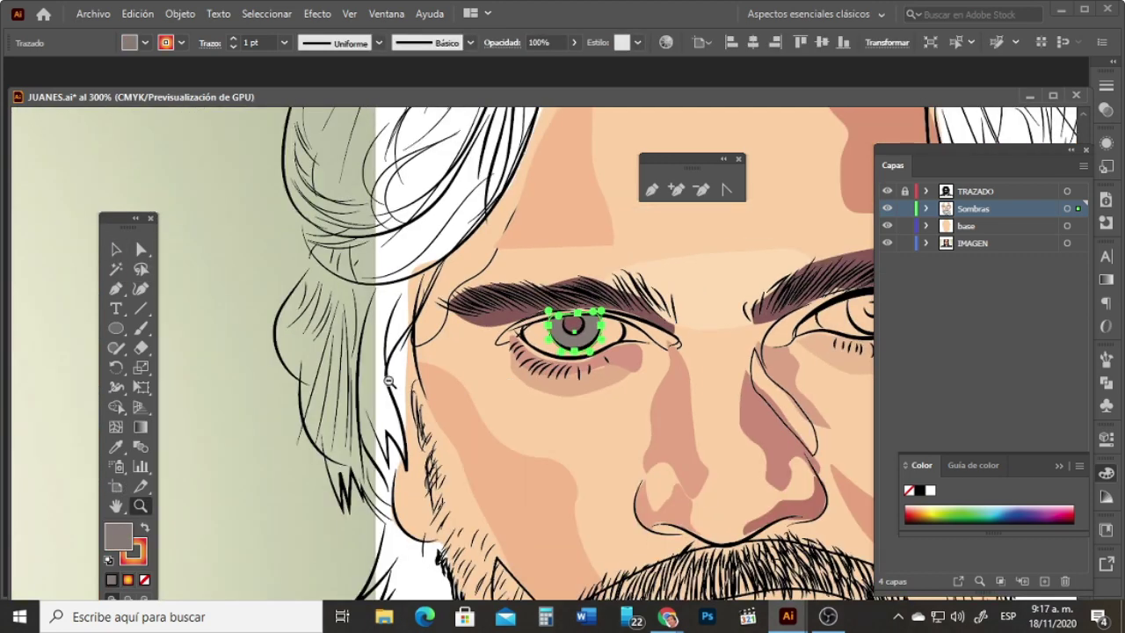
alt+click(408, 376)
alt+click(409, 376)
click(660, 375)
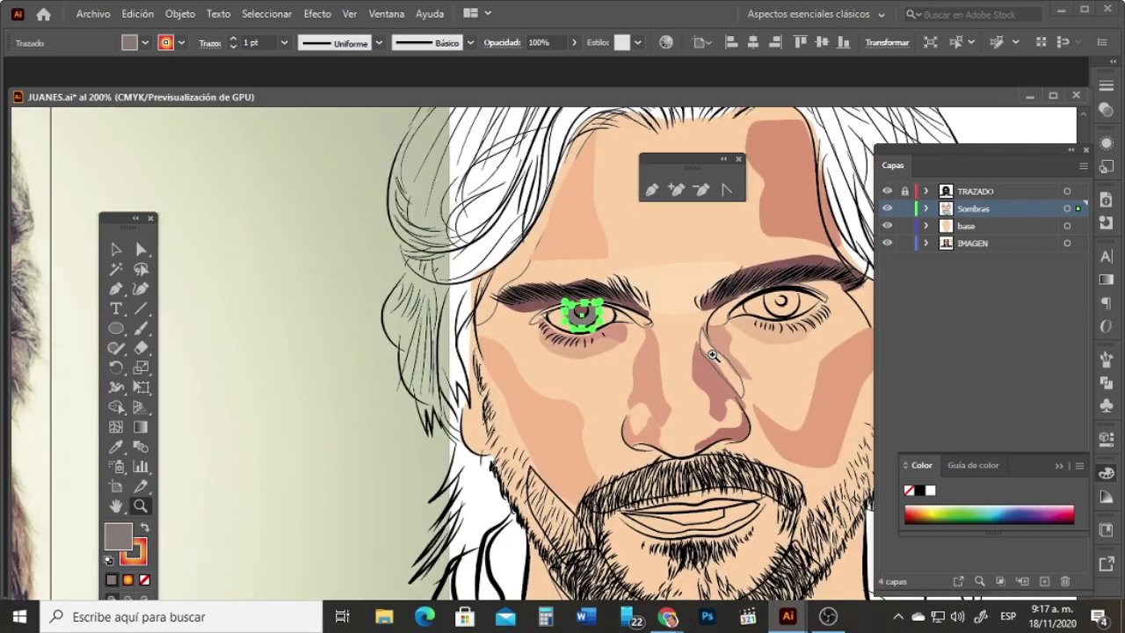
click(697, 348)
click(115, 427)
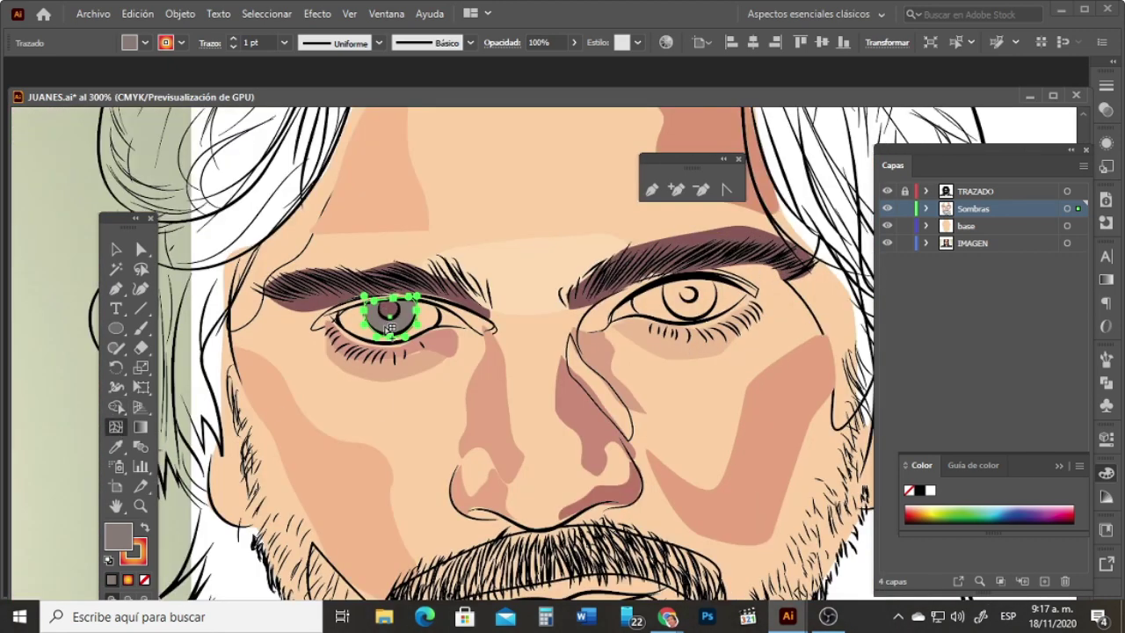
click(385, 312)
Step: Add mesh points on both sides of the pupil in the grey iris, and undo the last extra point below the pupil
key(z)
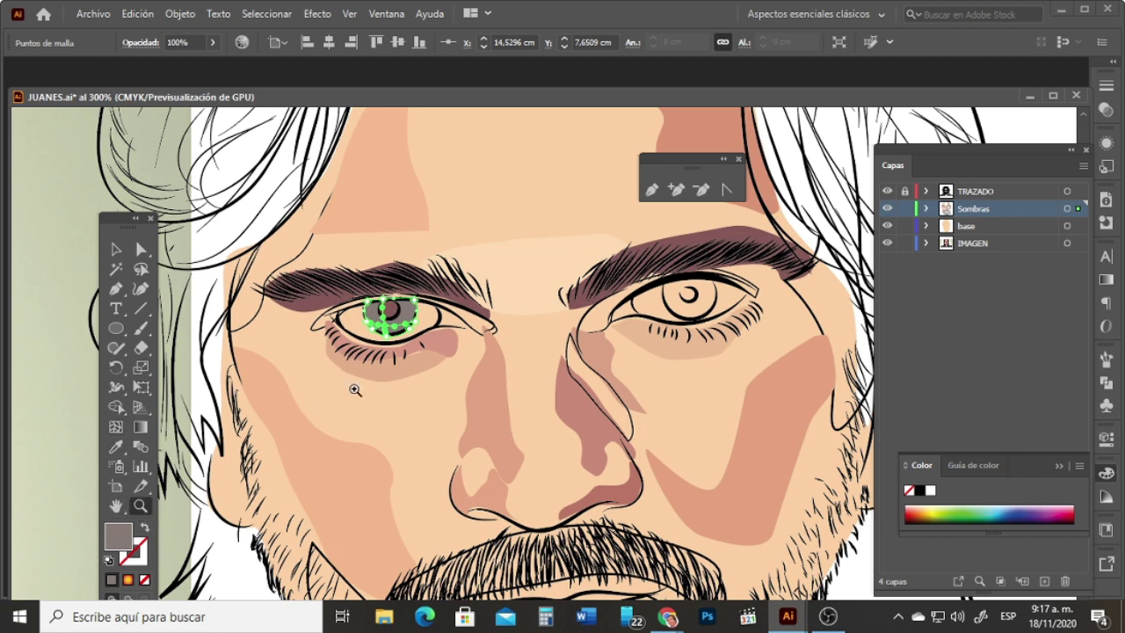
click(406, 327)
click(420, 325)
click(568, 361)
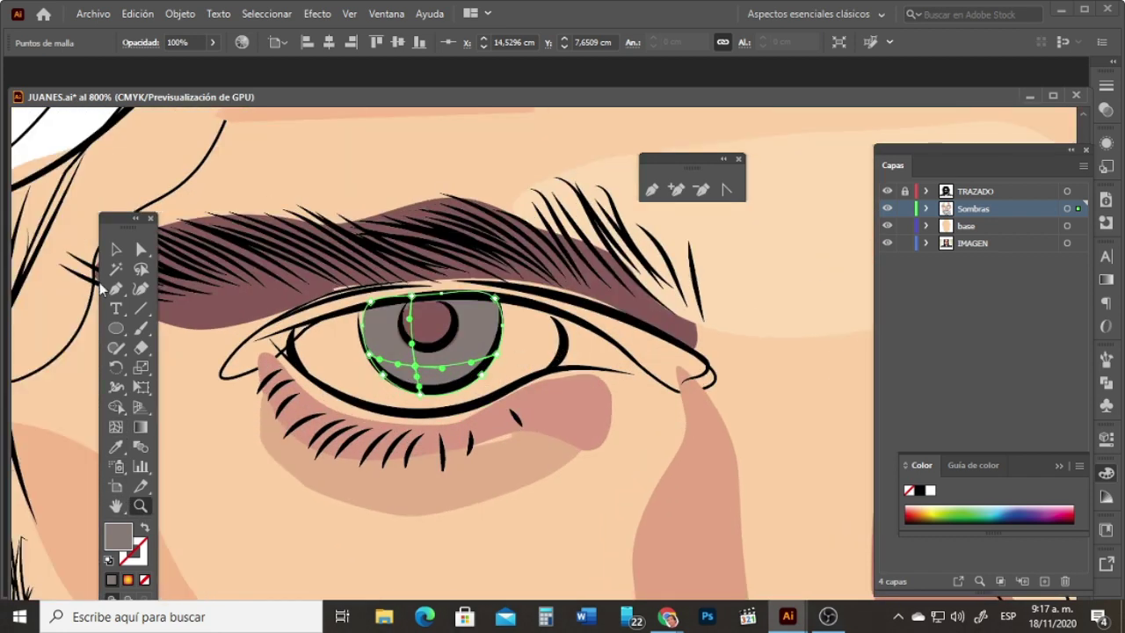
click(115, 426)
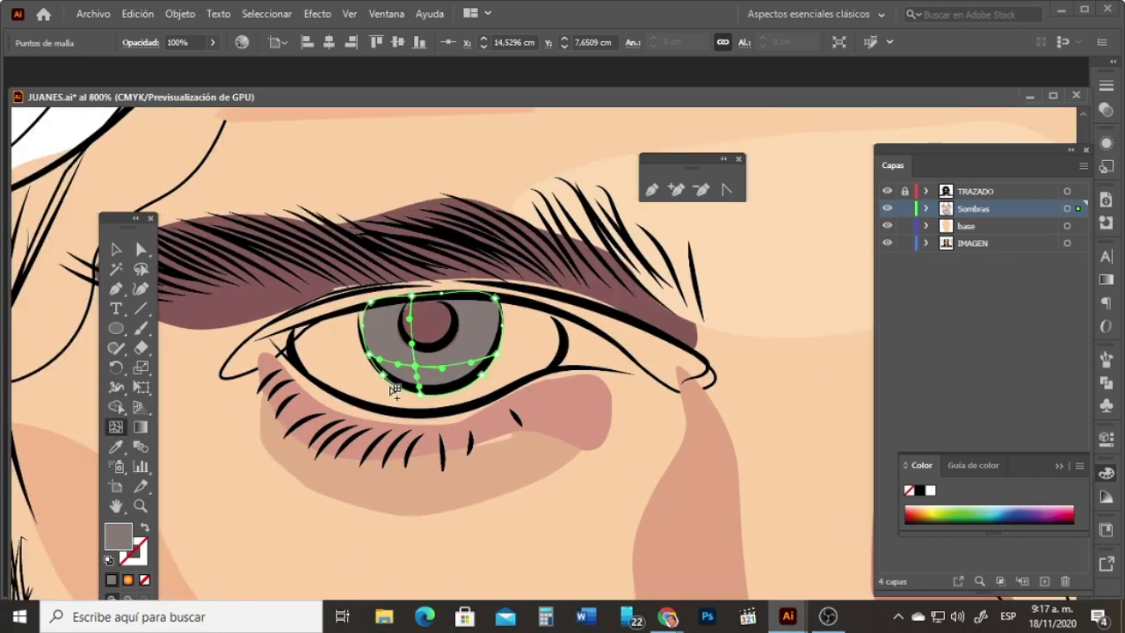
click(460, 364)
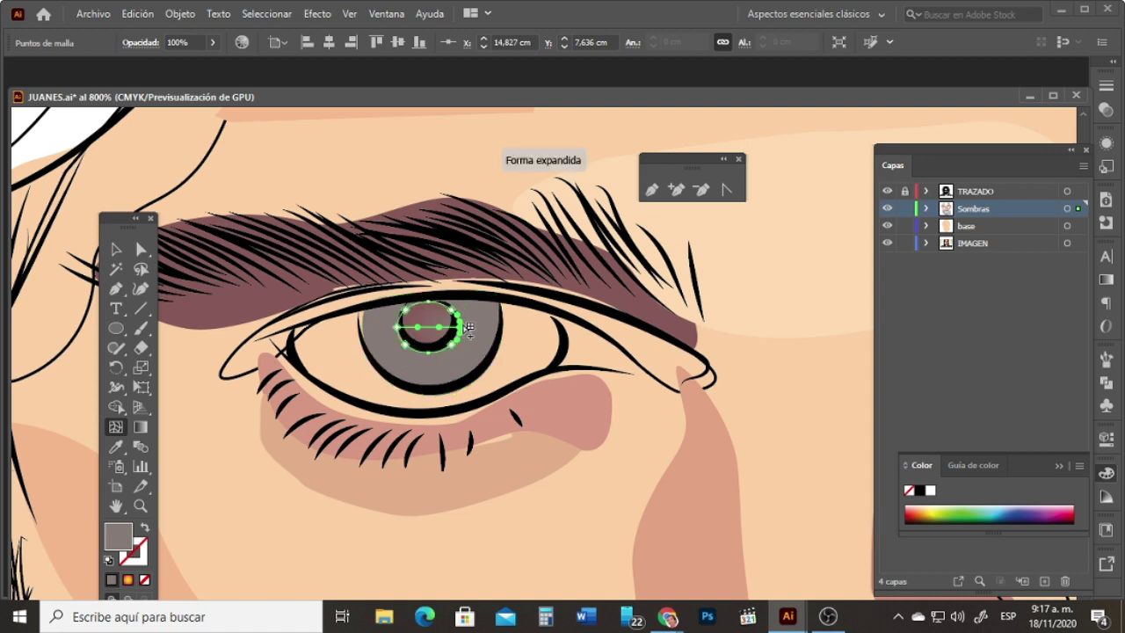
click(501, 312)
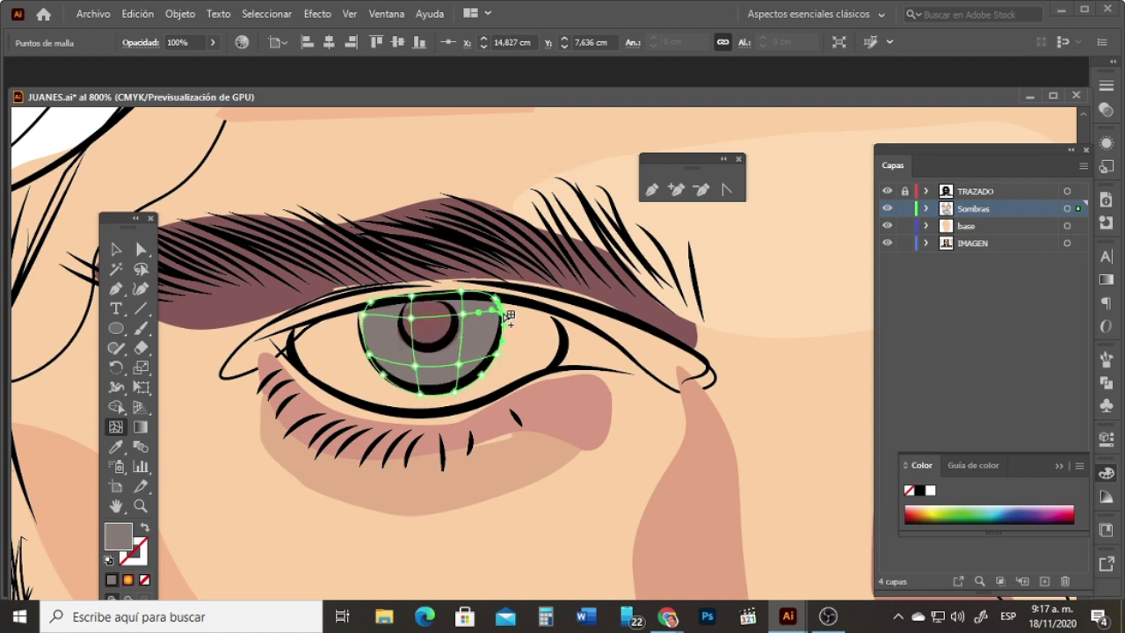
click(483, 311)
click(382, 316)
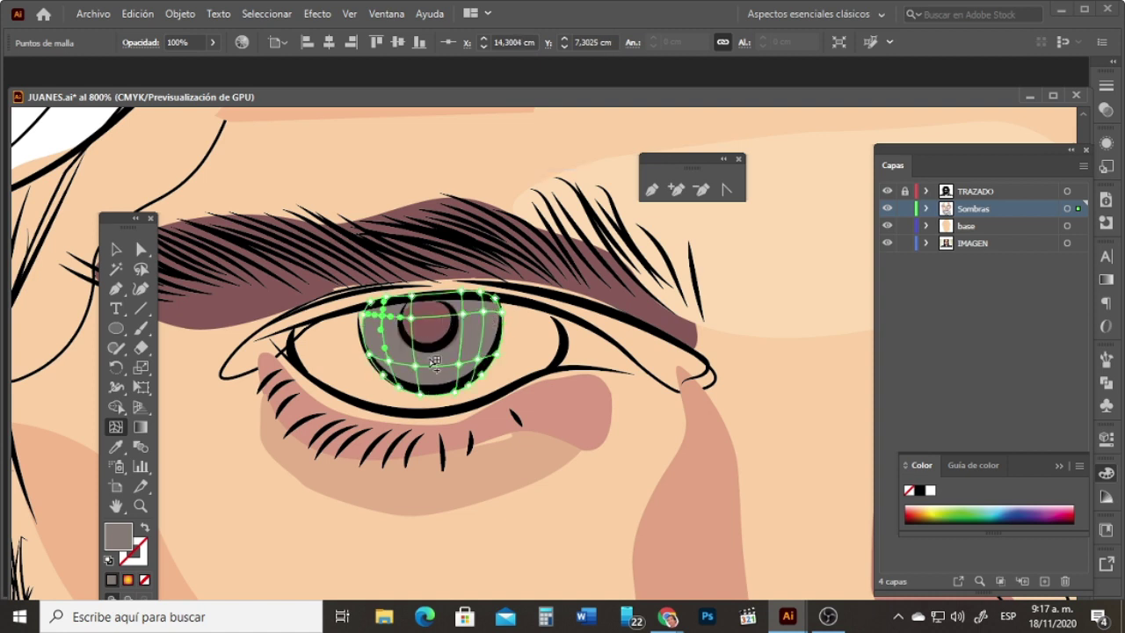
click(418, 381)
click(423, 361)
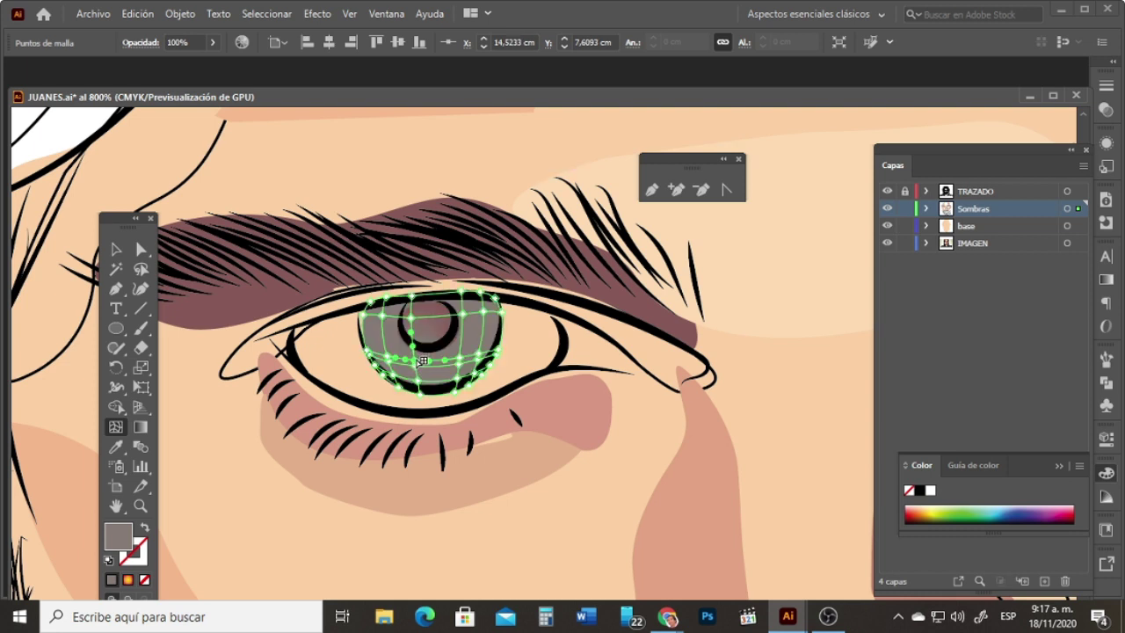
key(ctrl+z)
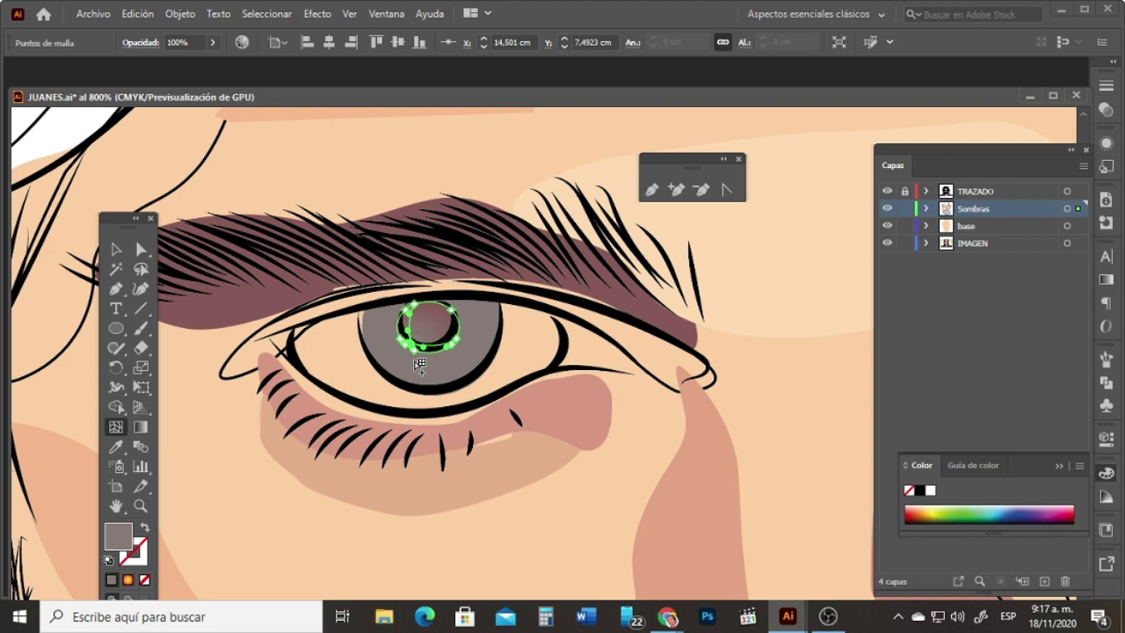
Step: Reselect the iris mesh and add another mesh row across its middle, below the pupil's centre
click(113, 248)
click(424, 372)
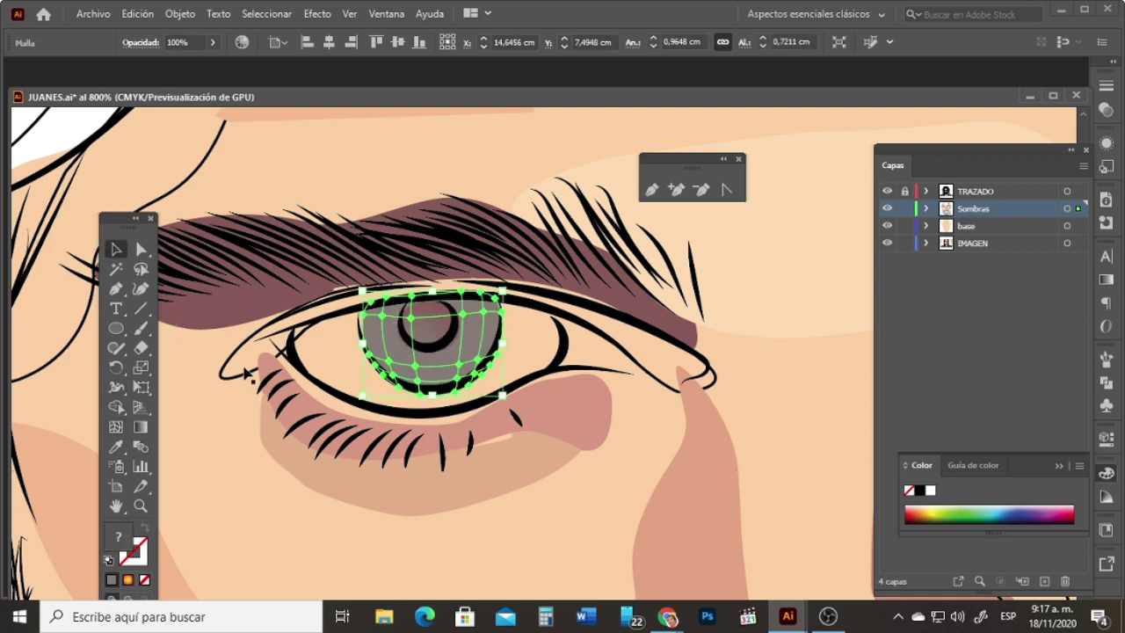
click(115, 426)
click(403, 340)
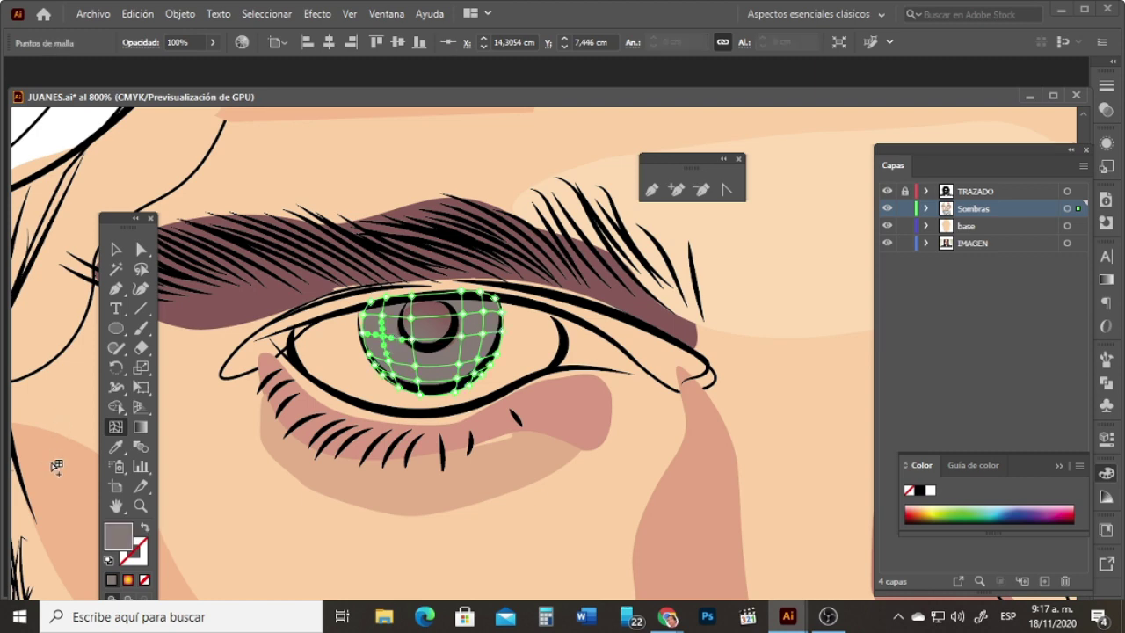
Step: Move the reference photo horizontally towards the traced portrait until the photographed face lies close beside the drawn face
click(141, 506)
alt+click(446, 347)
alt+click(447, 348)
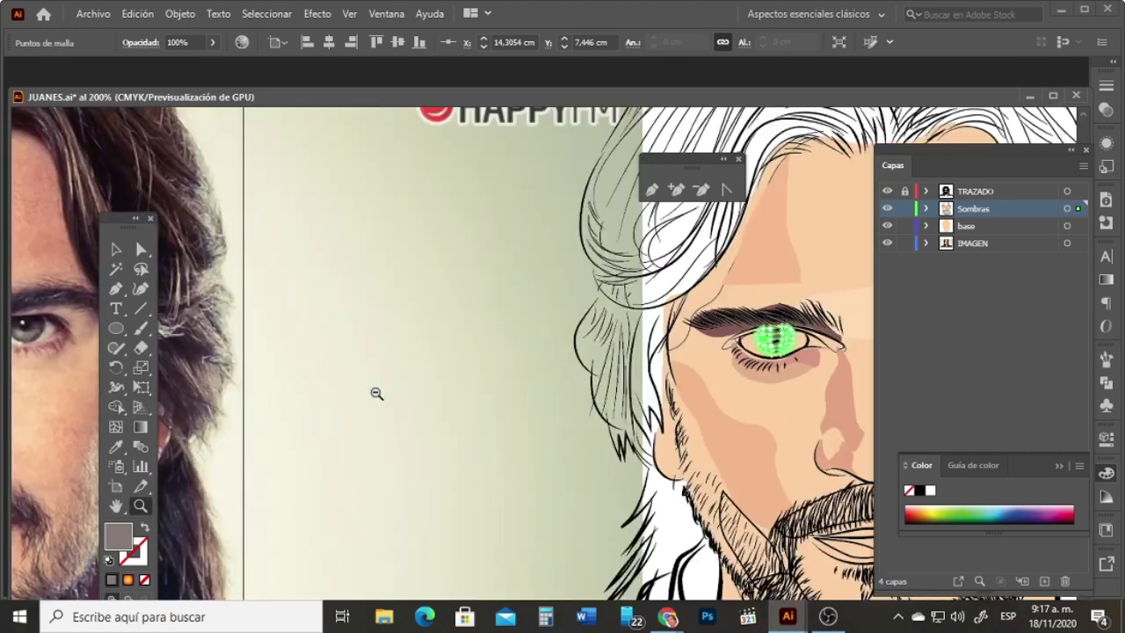
alt+click(428, 370)
click(116, 248)
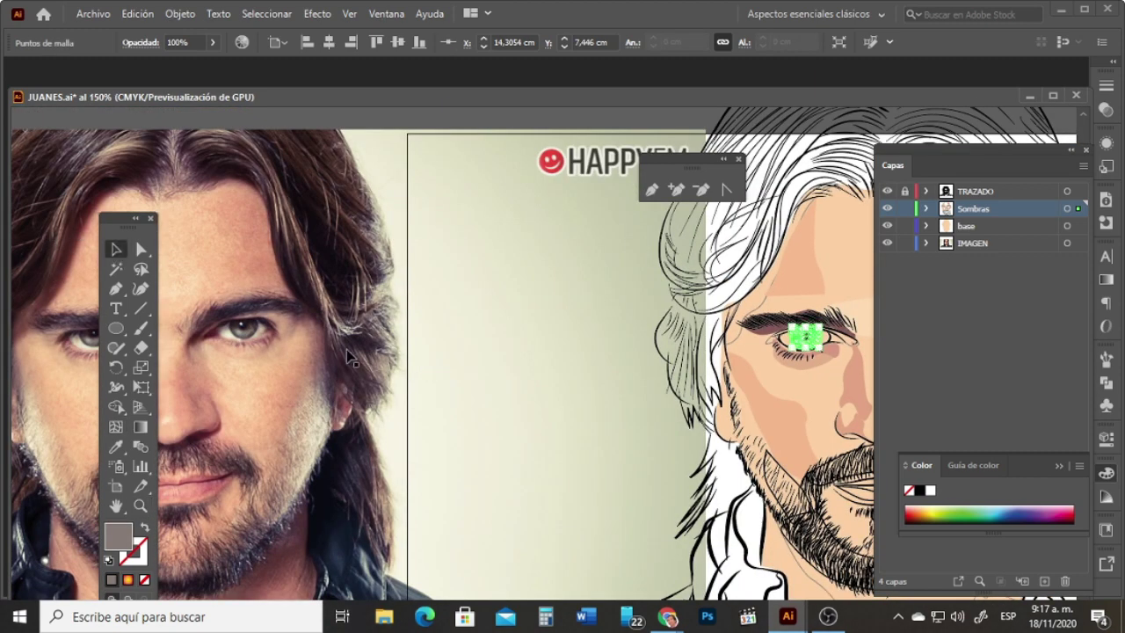
click(346, 350)
key(Right)
key(Right)
key(Right)
key(Right)
key(Right)
key(Right)
key(Right)
key(Right)
key(Right)
key(Right)
key(Right)
key(Right)
key(Right)
key(Right)
key(Right)
key(Right)
key(Right)
key(Right)
key(Right)
key(Right)
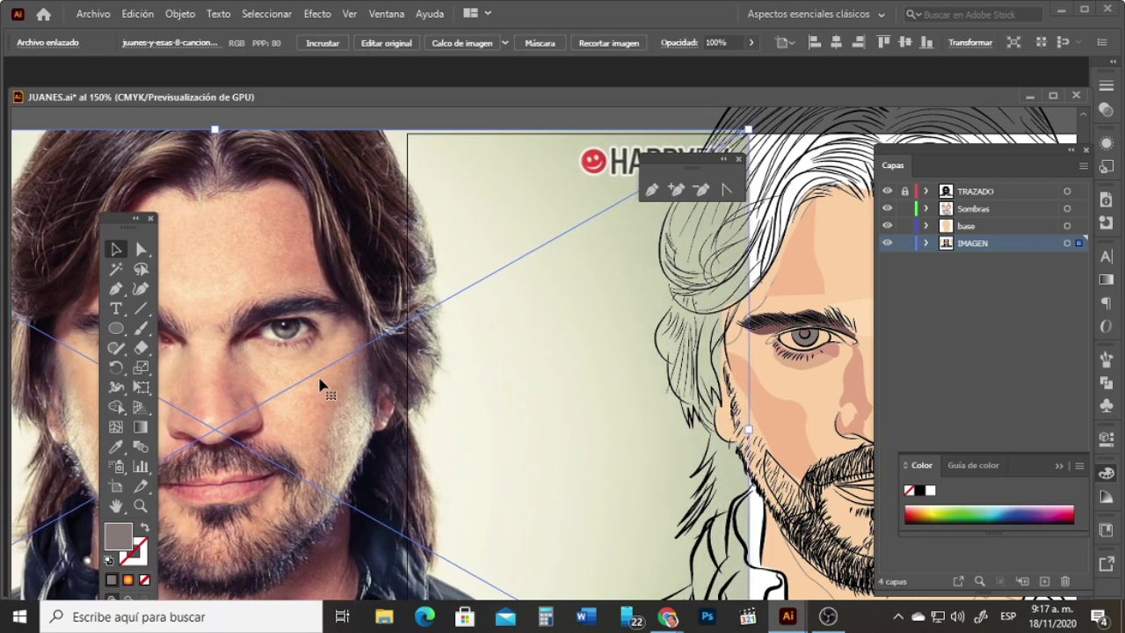
key(Right)
key(Right)
key(Right)
key(Right)
key(Right)
key(Right)
key(Right)
key(Right)
key(Right)
key(Right)
key(Right)
key(Right)
key(Right)
key(Right)
key(Right)
key(Right)
key(Right)
key(Right)
key(Right)
key(Right)
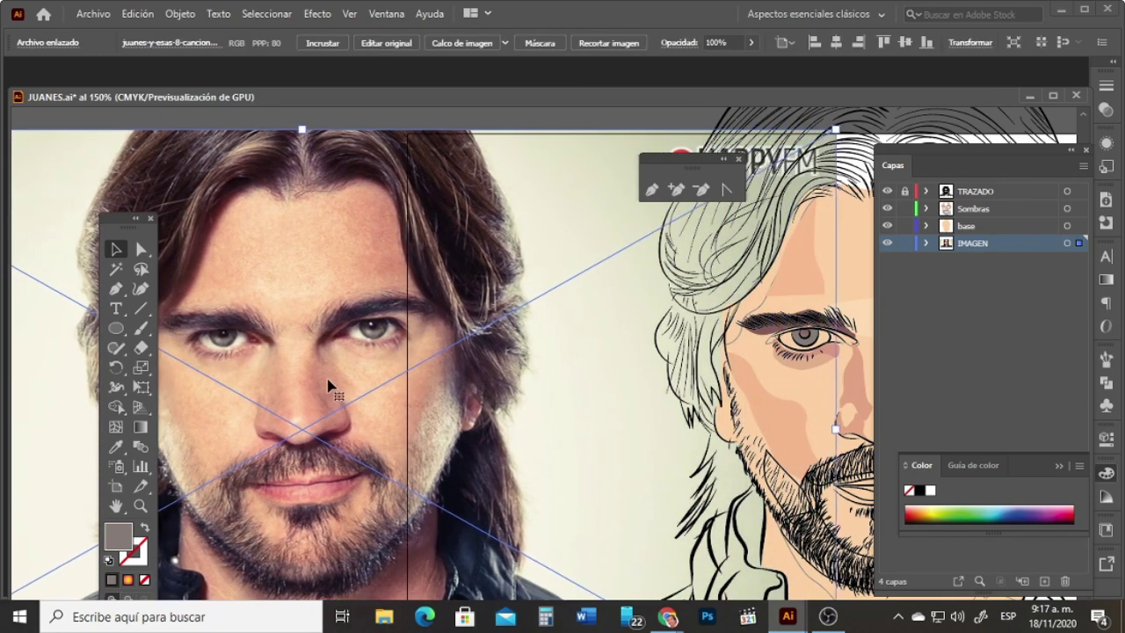
key(Right)
key(Right)
key(Right)
key(Right)
key(Right)
key(Right)
key(Right)
key(Right)
key(Right)
key(Right)
key(Right)
key(Right)
key(Right)
key(Right)
key(Right)
key(Right)
key(Right)
key(Right)
key(Right)
key(Right)
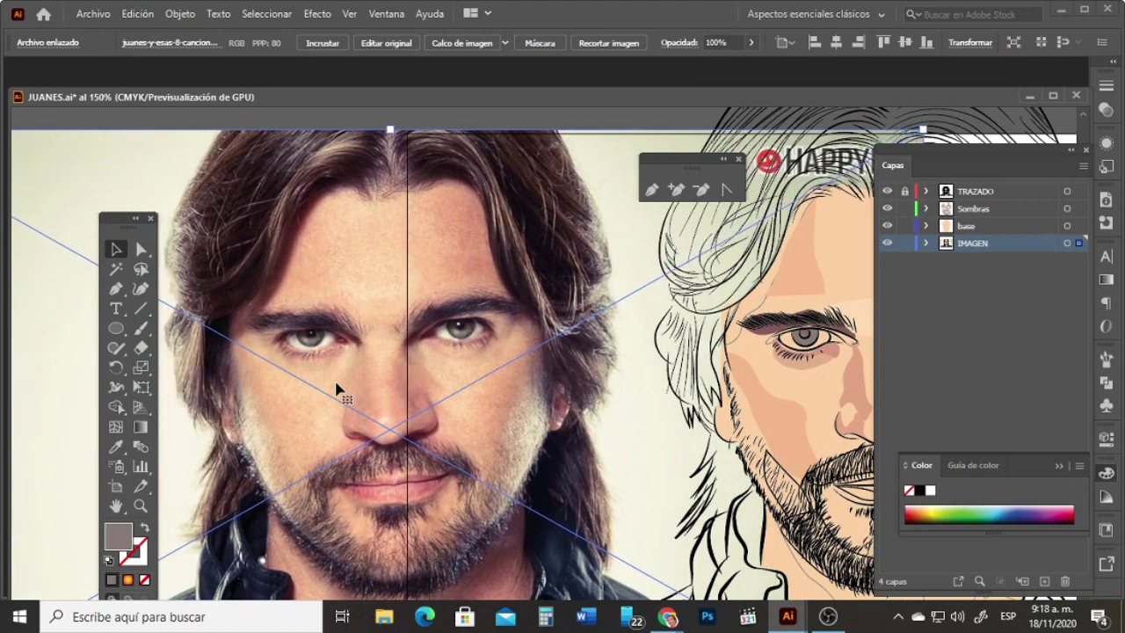
key(Right)
key(Right)
key(Right)
key(Right)
key(Right)
key(Right)
key(Right)
key(Right)
key(Right)
key(Right)
key(Right)
key(Right)
key(Right)
key(Right)
key(Right)
key(Right)
key(Right)
key(Right)
key(Right)
key(Right)
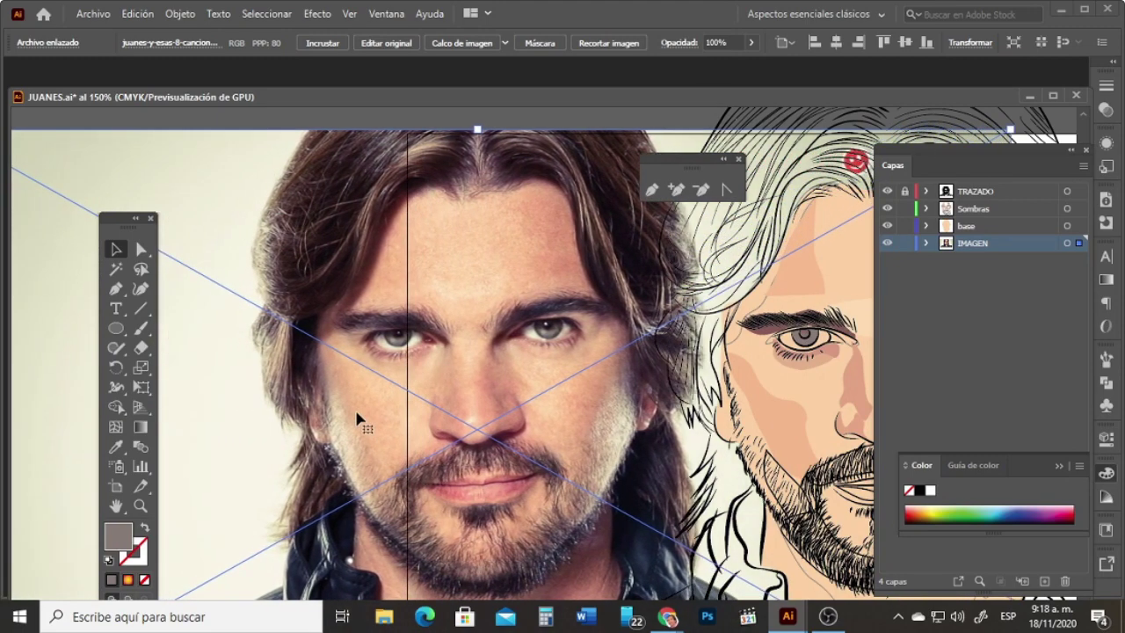
key(Right)
key(Right)
key(Right)
key(Right)
key(Right)
key(Right)
key(Right)
key(Right)
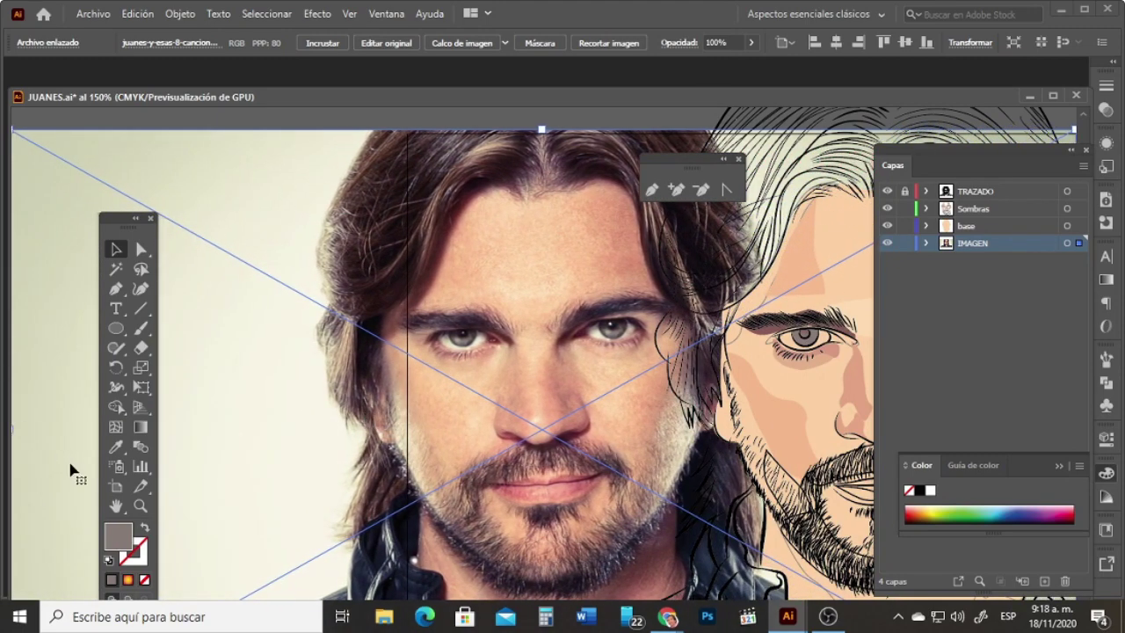
Step: Move the floating toolbox off the photographed face and frame the photo's eyes together with the traced iris
click(141, 507)
click(773, 365)
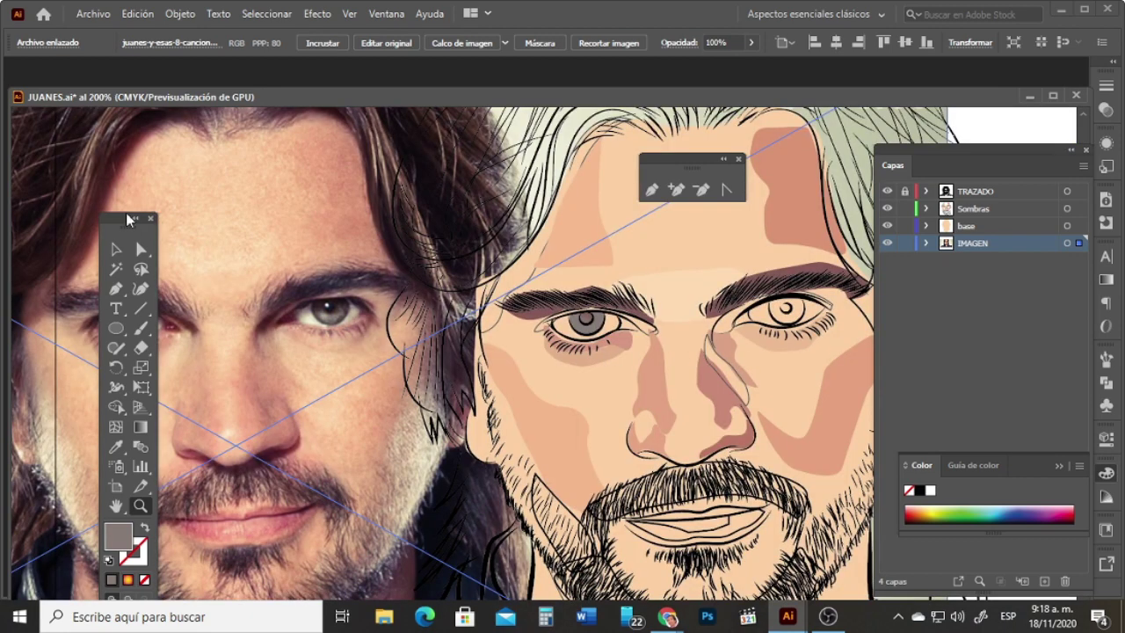
drag(127, 233, 42, 165)
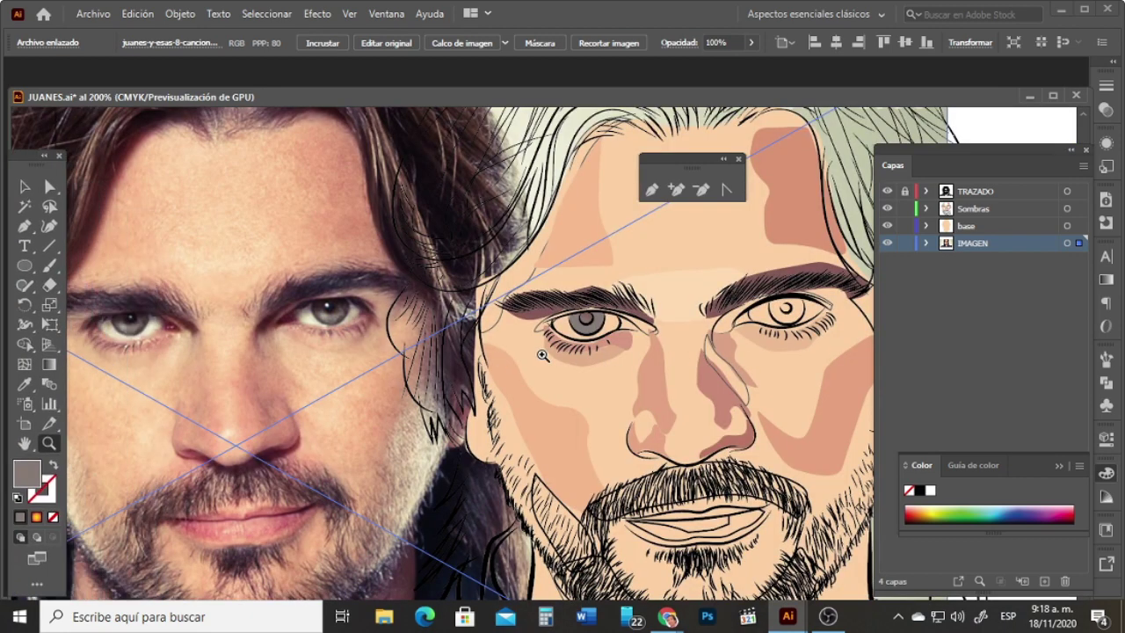
click(425, 339)
click(24, 364)
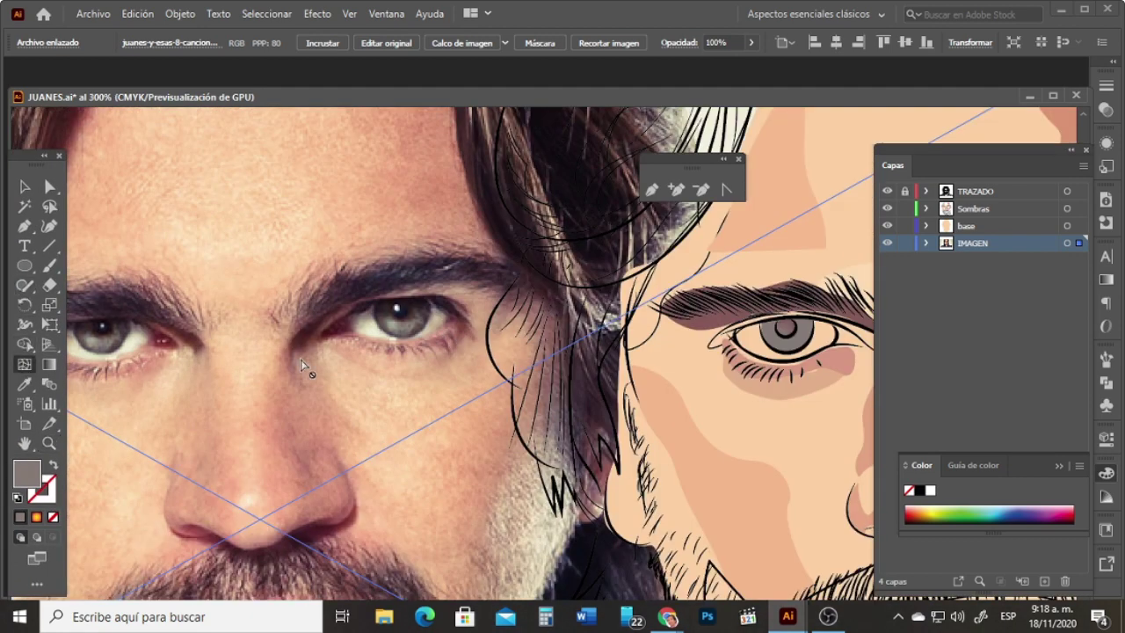
Step: Colour a mesh point in the lower image-left part of the iris with the light grey-green sampled from the photo's image-left eye
key(a)
click(785, 346)
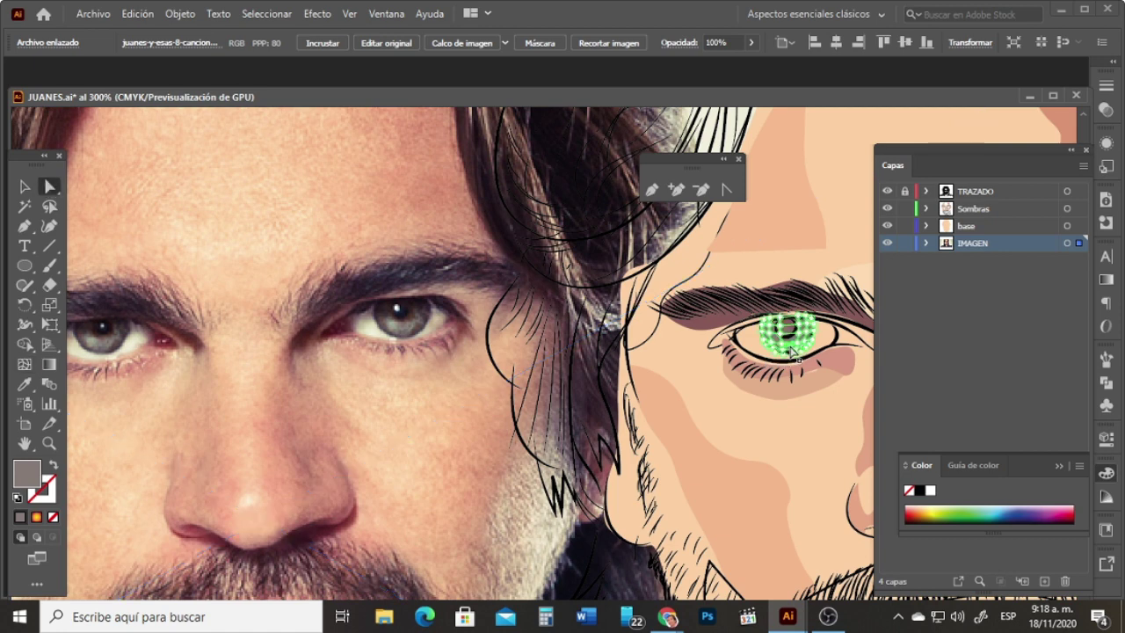
click(774, 346)
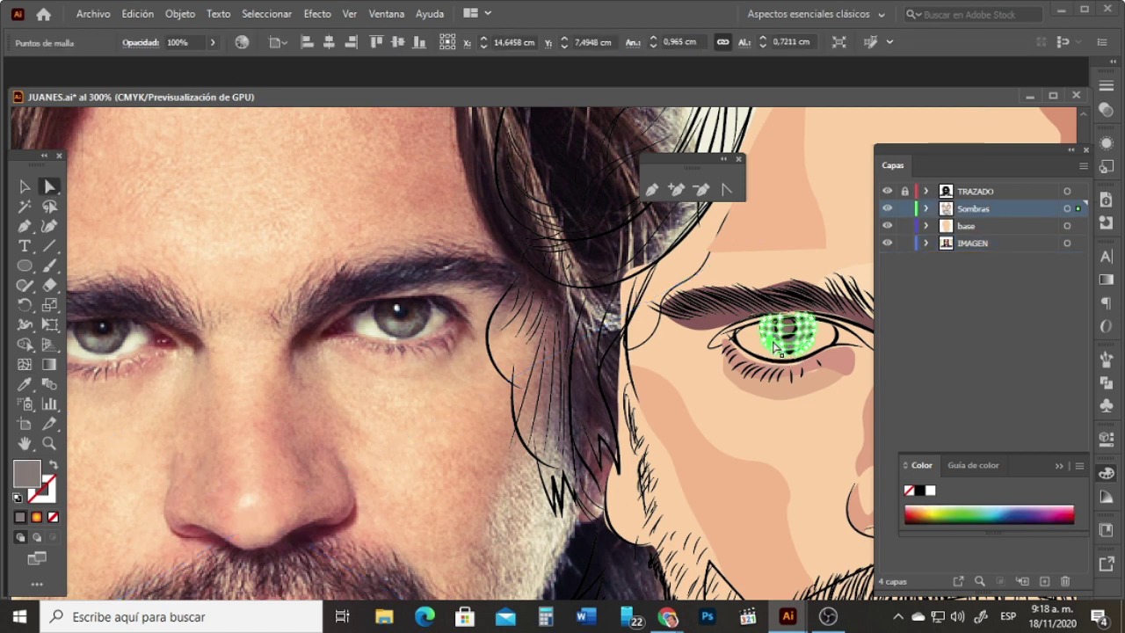
key(i)
click(99, 337)
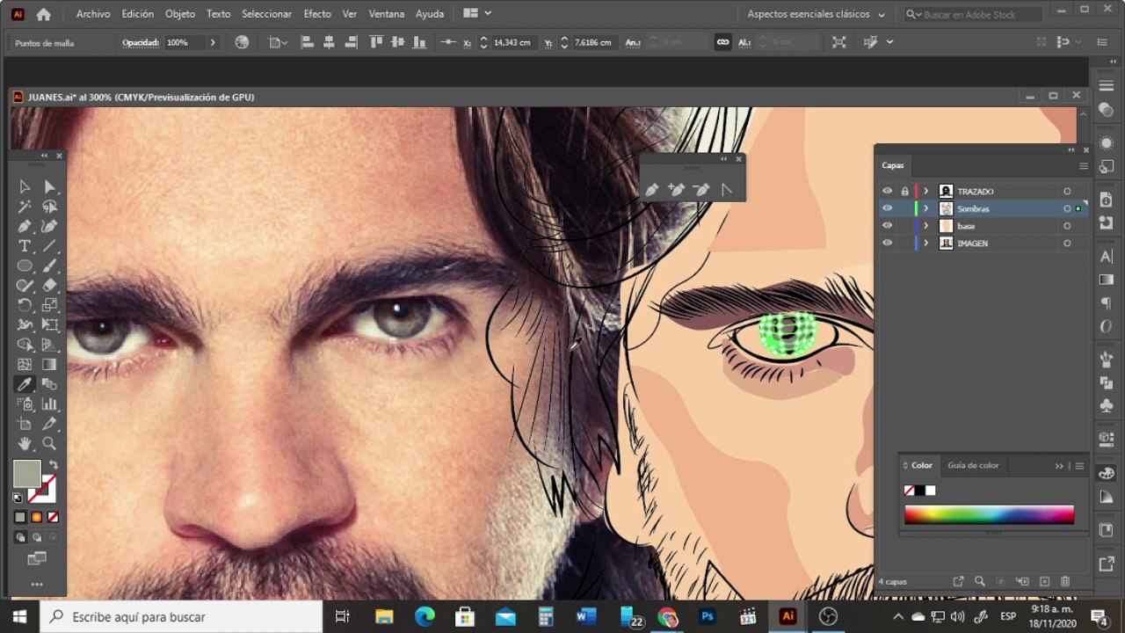
Step: Try to recolour the iris mesh points with a dark brown-grey sampled from the photo's image-left eye
click(49, 187)
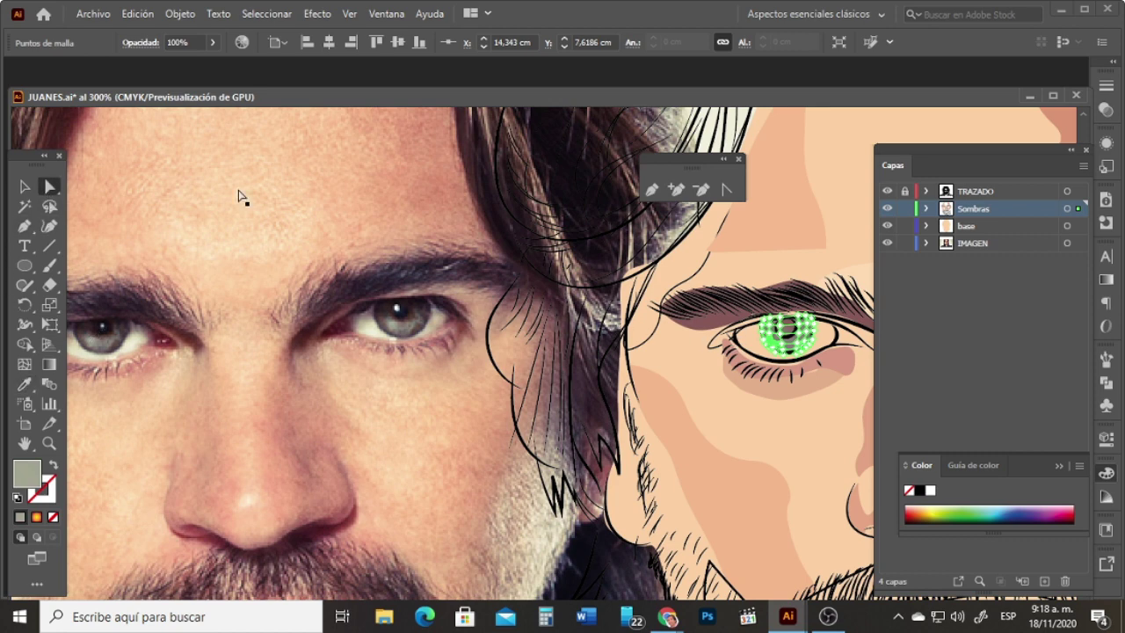
click(811, 335)
click(813, 329)
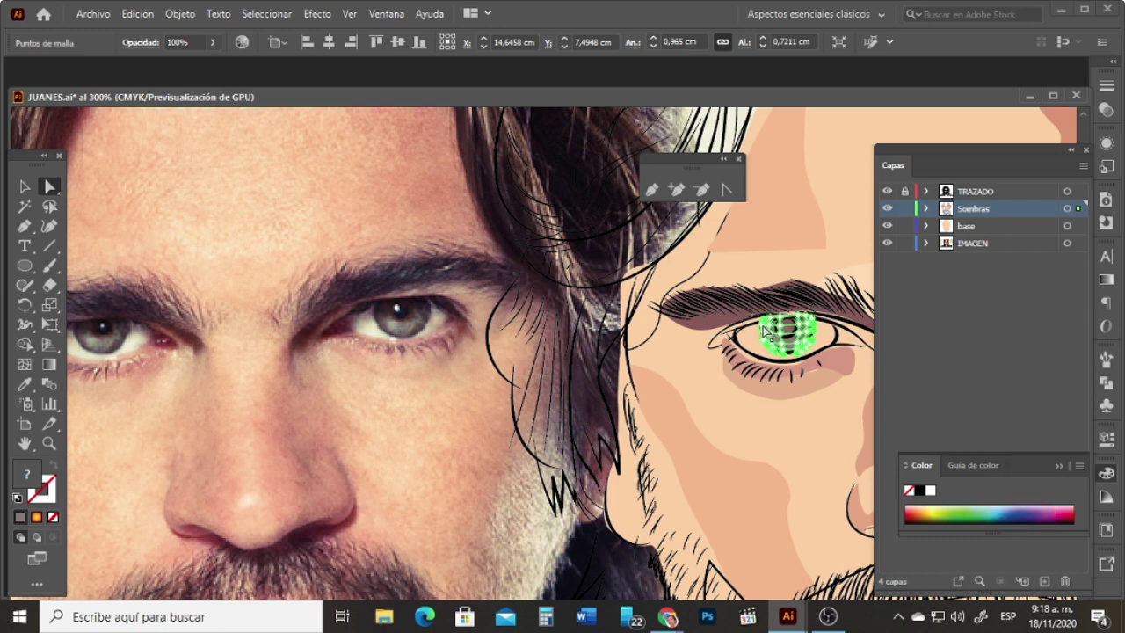
key(i)
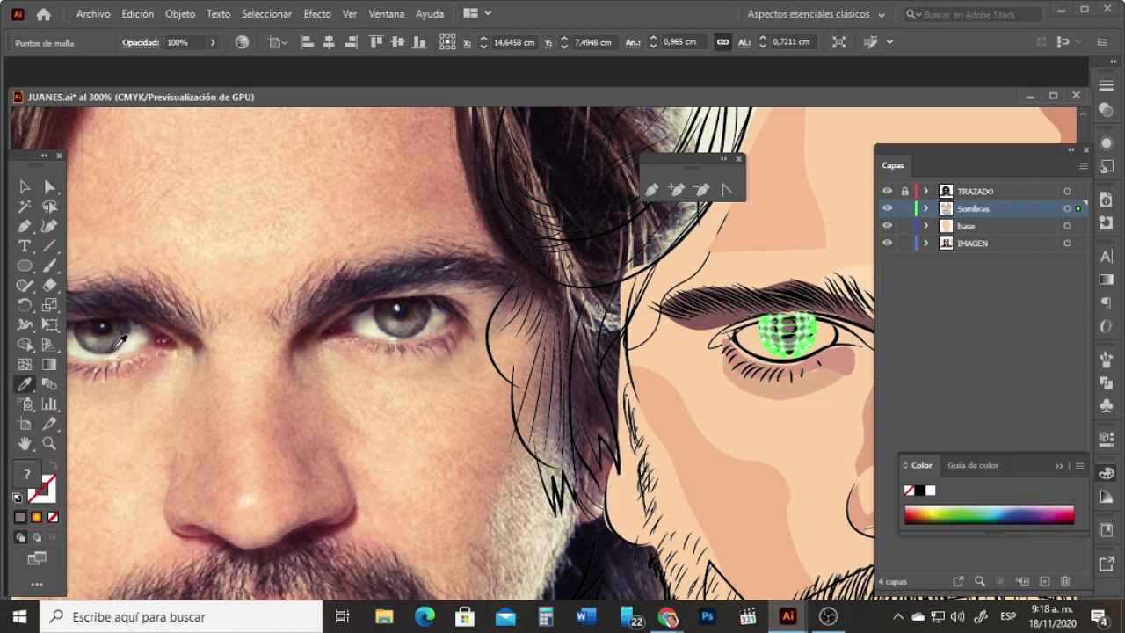
click(117, 347)
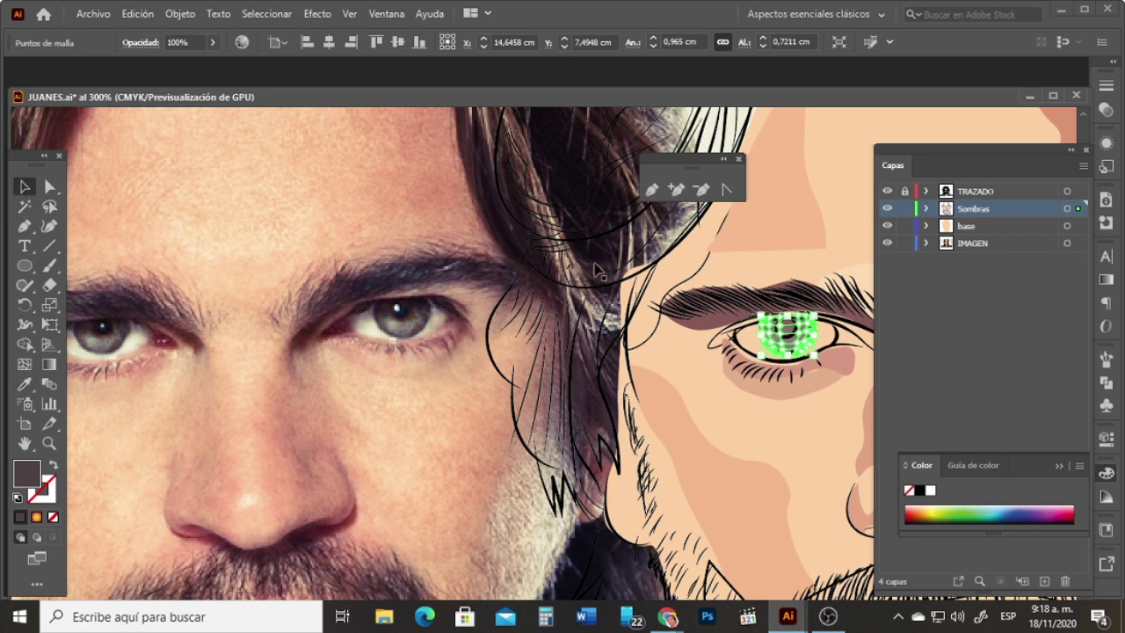
Step: Select the iris mesh points and colour them with the grey-green sampled from the iris of the photo's image-left eye
click(49, 186)
click(811, 253)
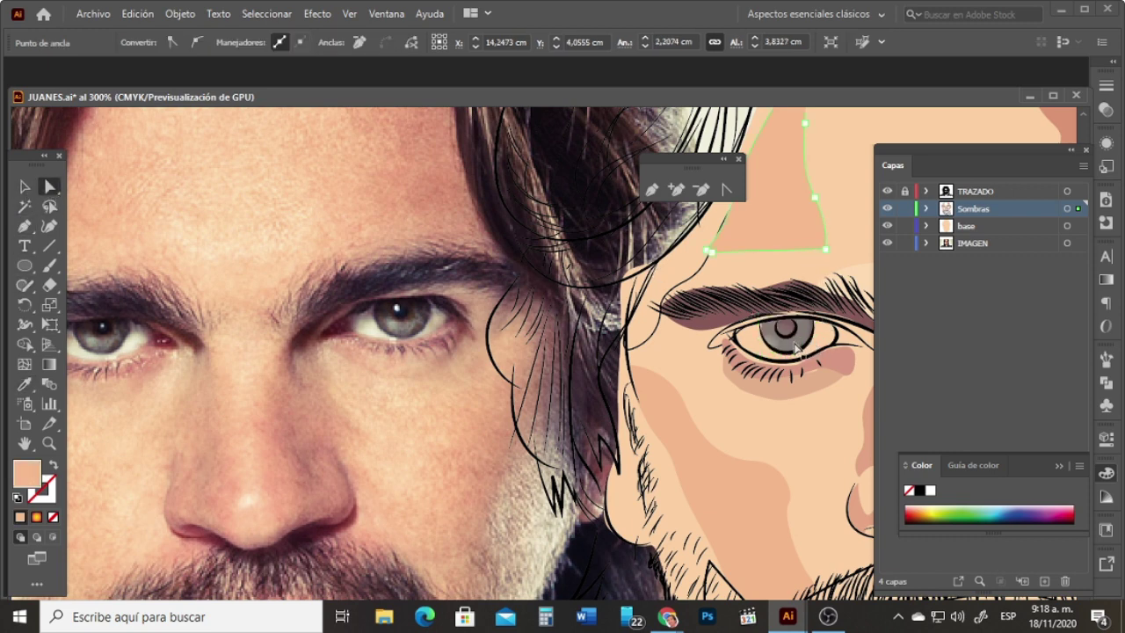
click(796, 349)
click(800, 332)
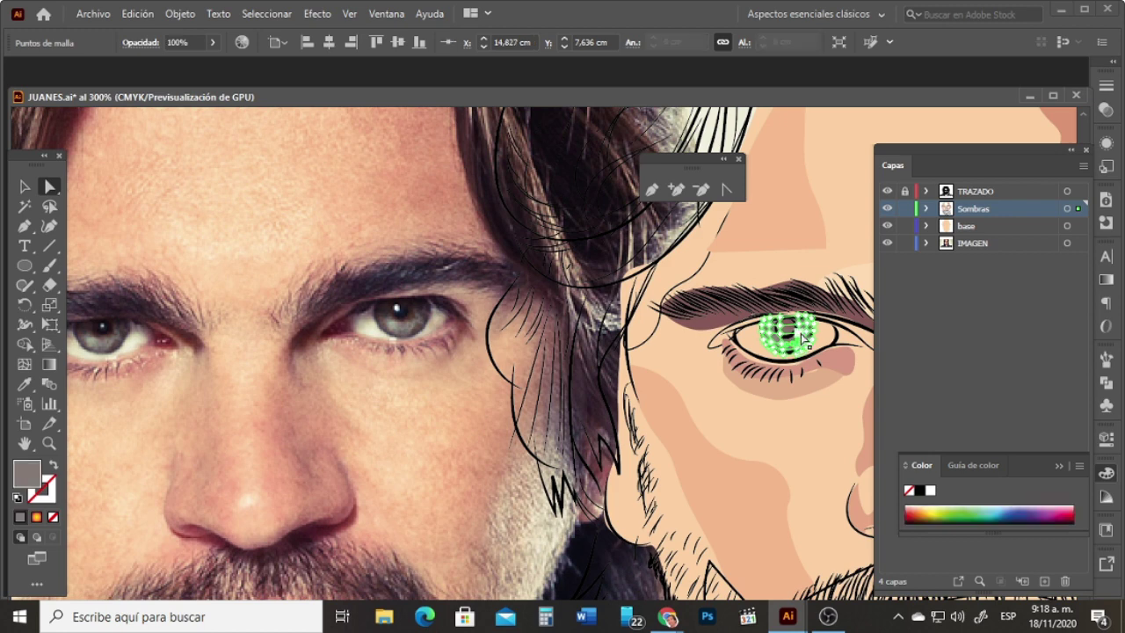
click(802, 330)
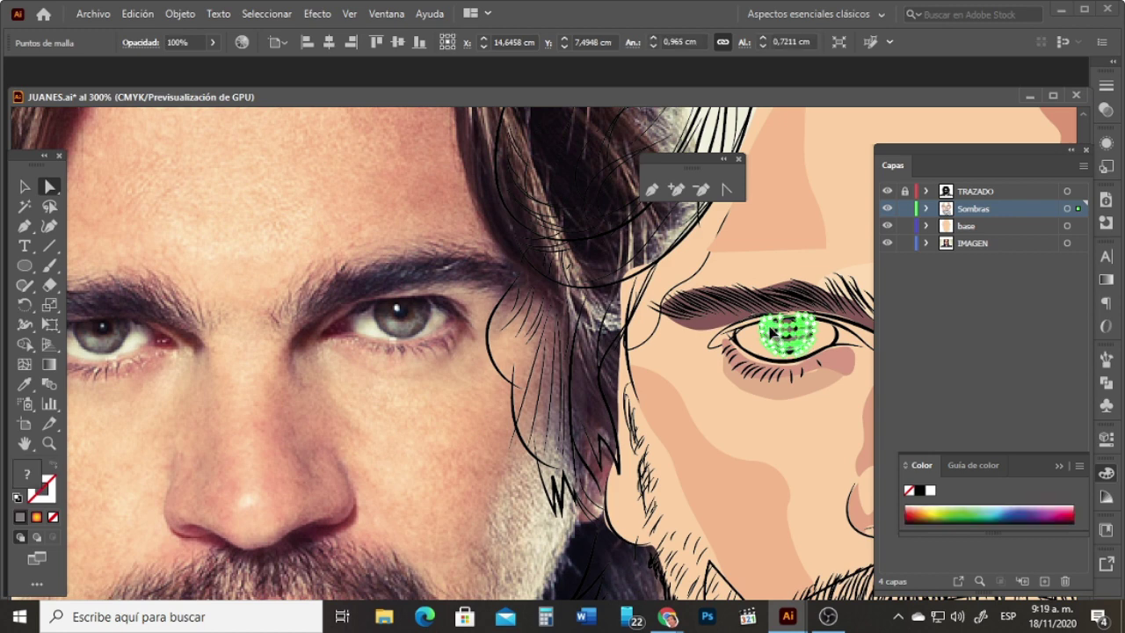
key(i)
click(86, 339)
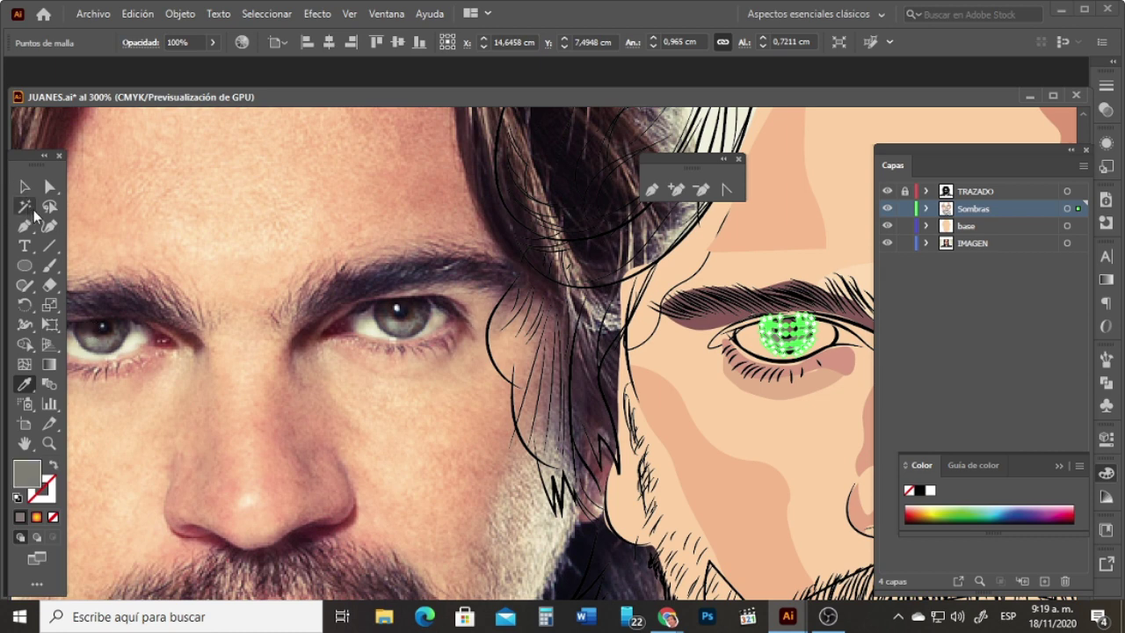
Step: Colour the mesh of the pupil in the image-left traced eye solid black and deselect it
click(24, 186)
click(780, 340)
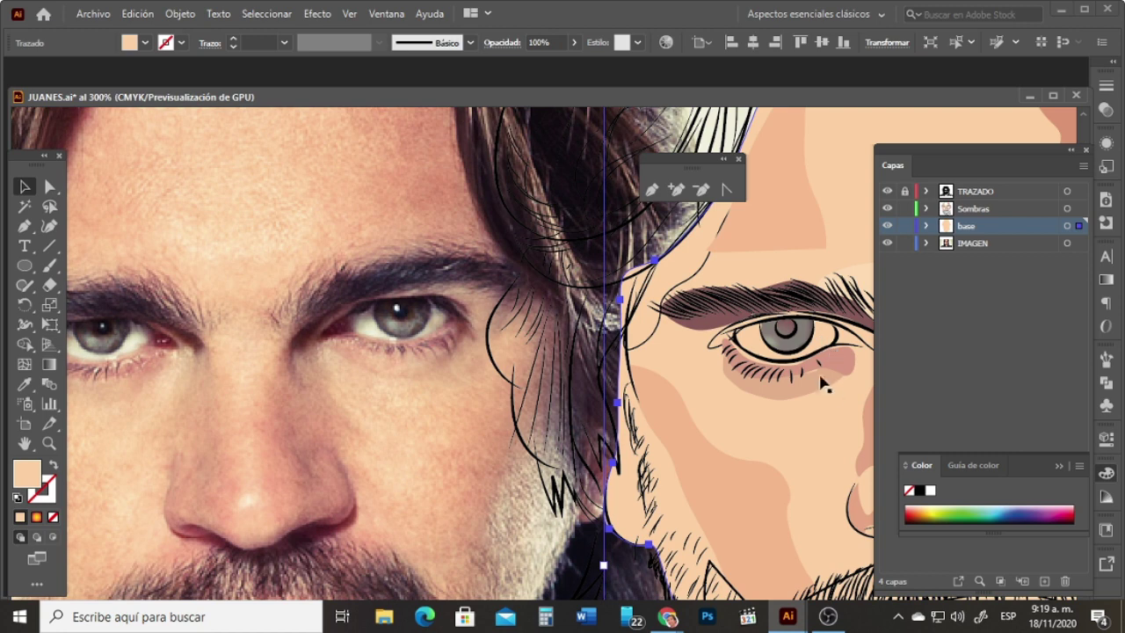
click(787, 332)
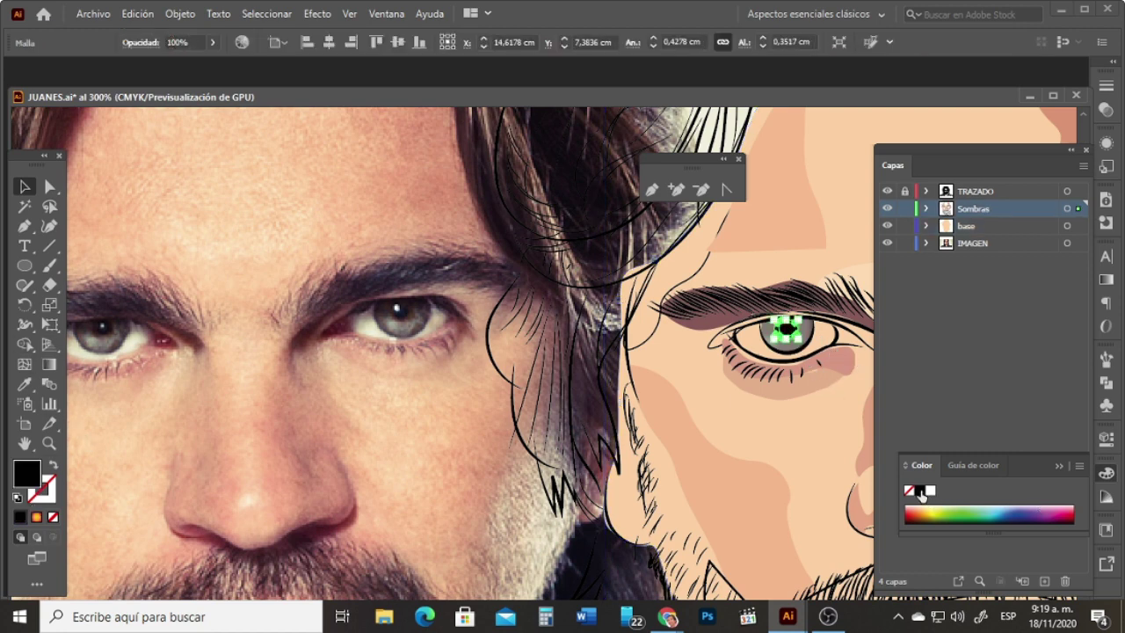
click(797, 232)
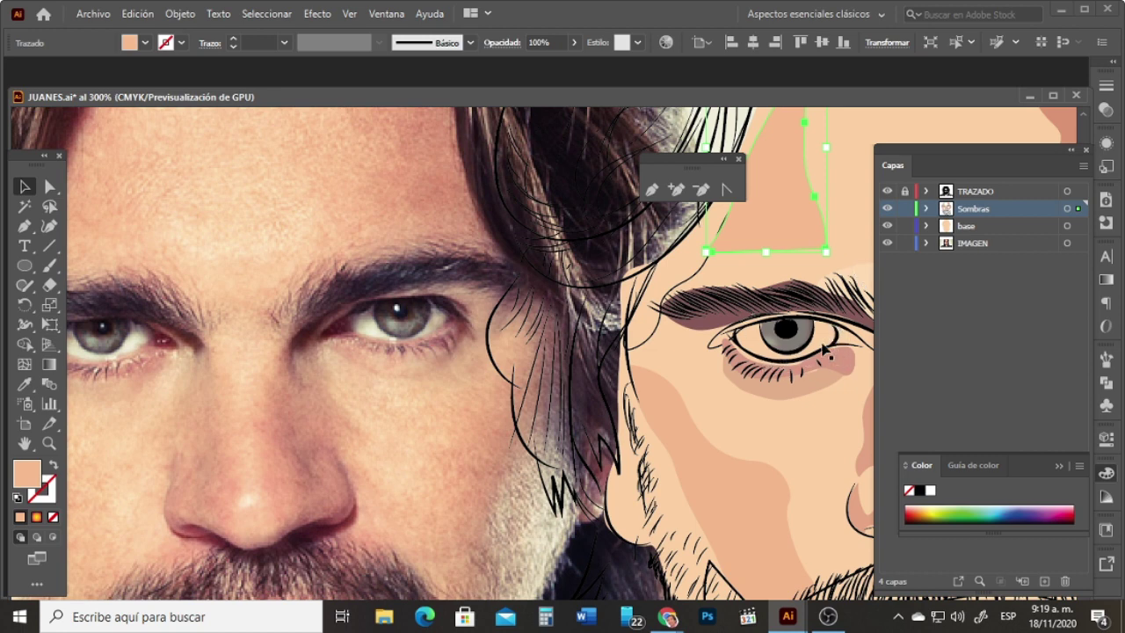
Step: Draw a tiny ellipse as a highlight inside the black pupil, fill it white and deselect it
click(24, 264)
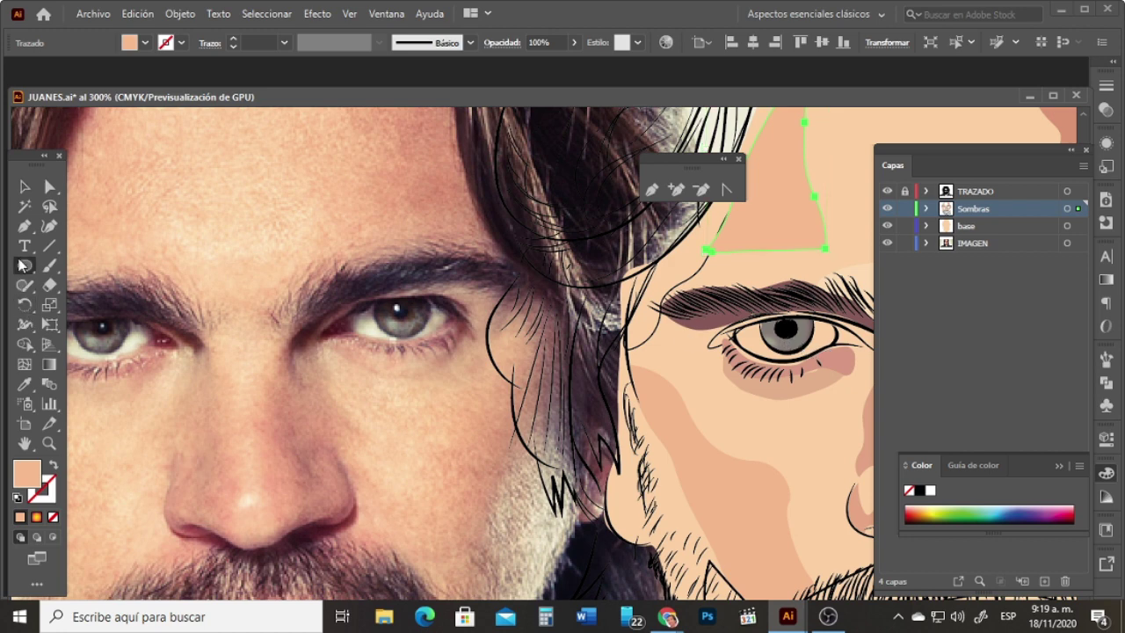
drag(786, 326, 790, 332)
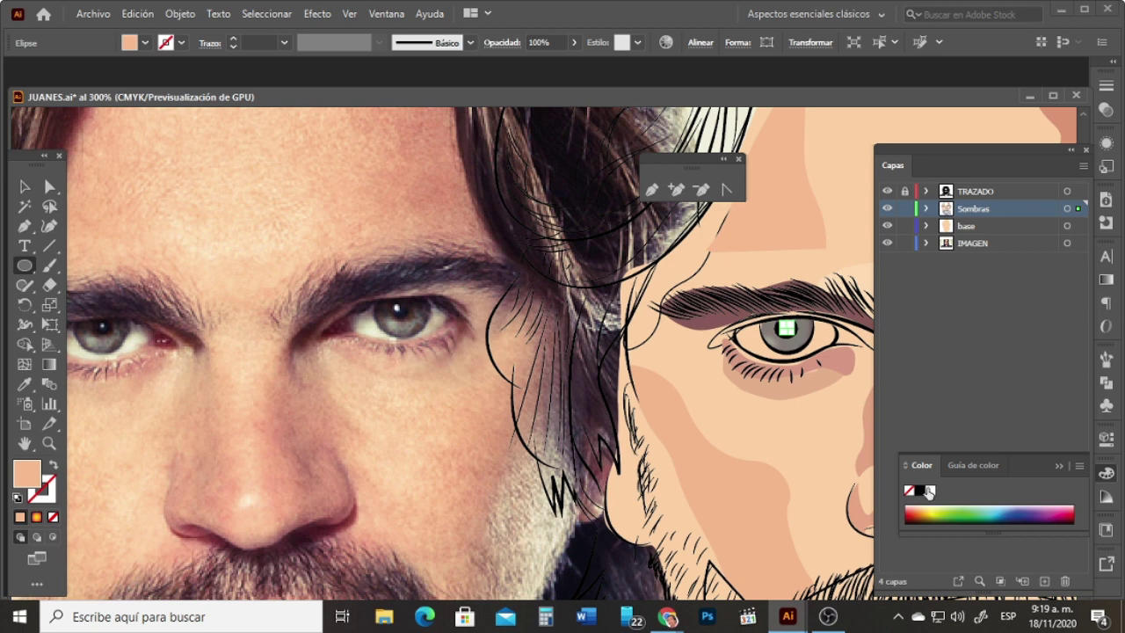
click(930, 490)
click(25, 187)
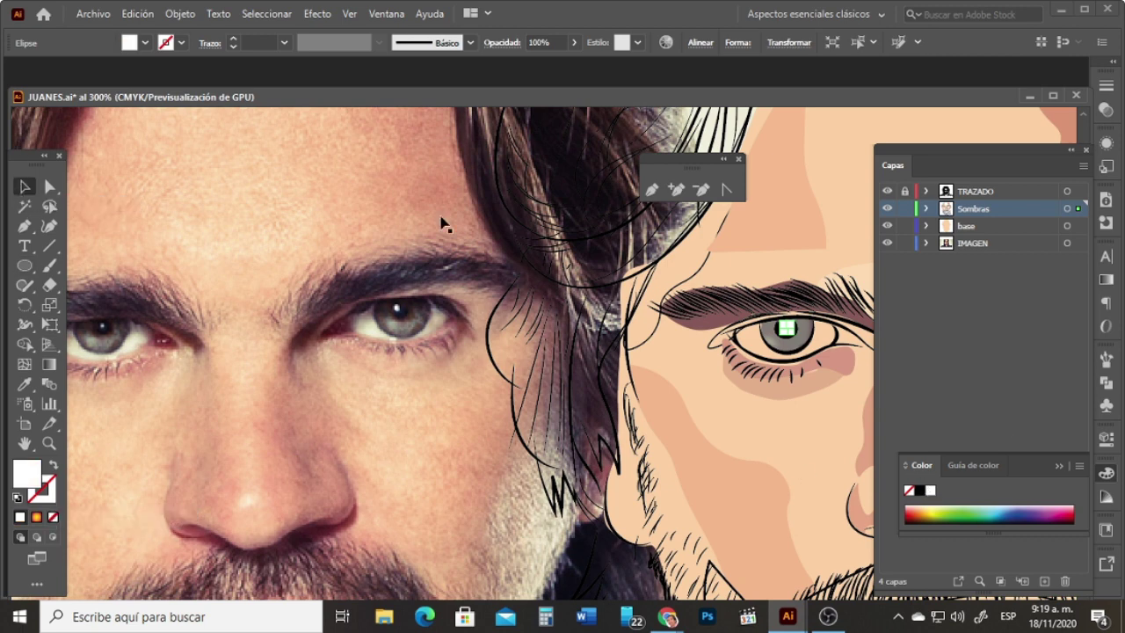
click(778, 216)
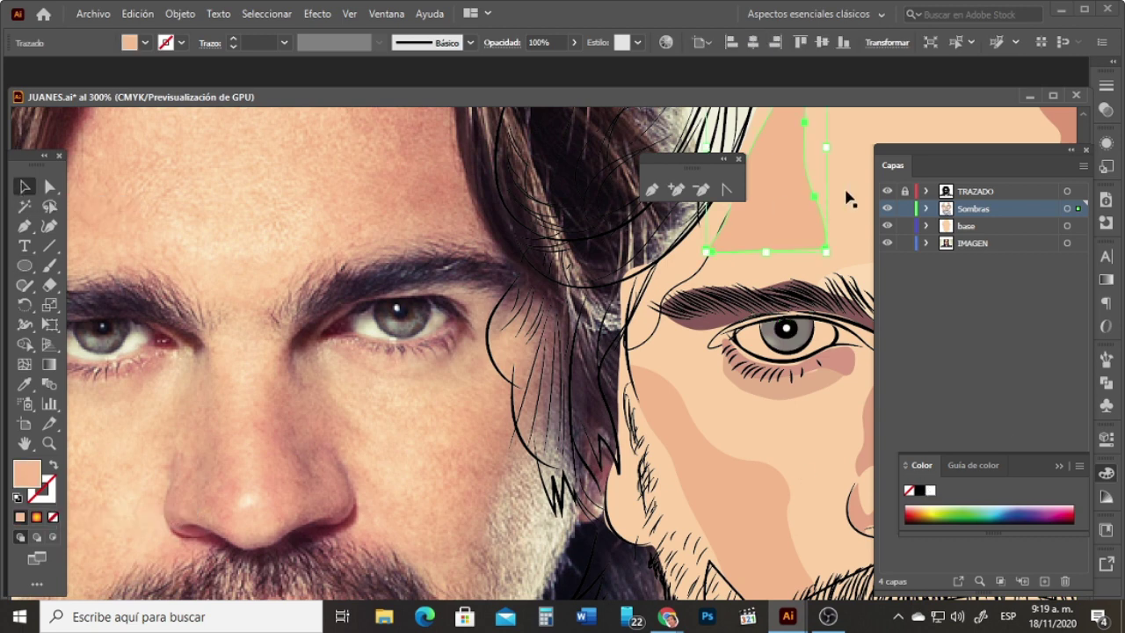
Step: Shift the white highlight slightly up and toward the image-left side of the pupil
click(787, 331)
key(z)
click(789, 331)
click(495, 350)
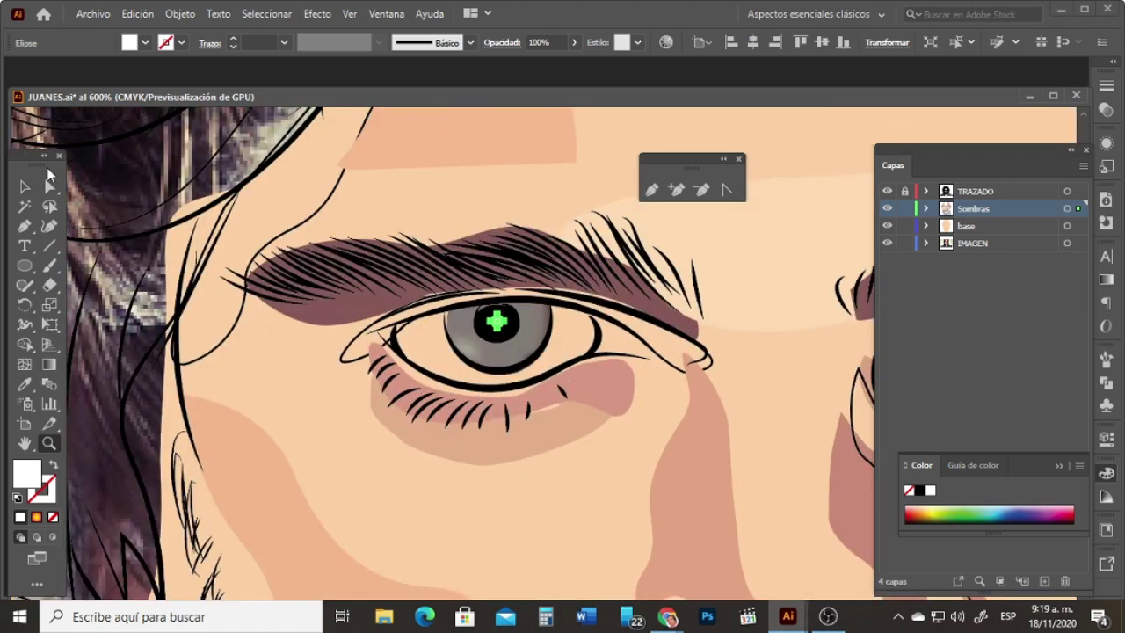
key(v)
drag(504, 326, 495, 319)
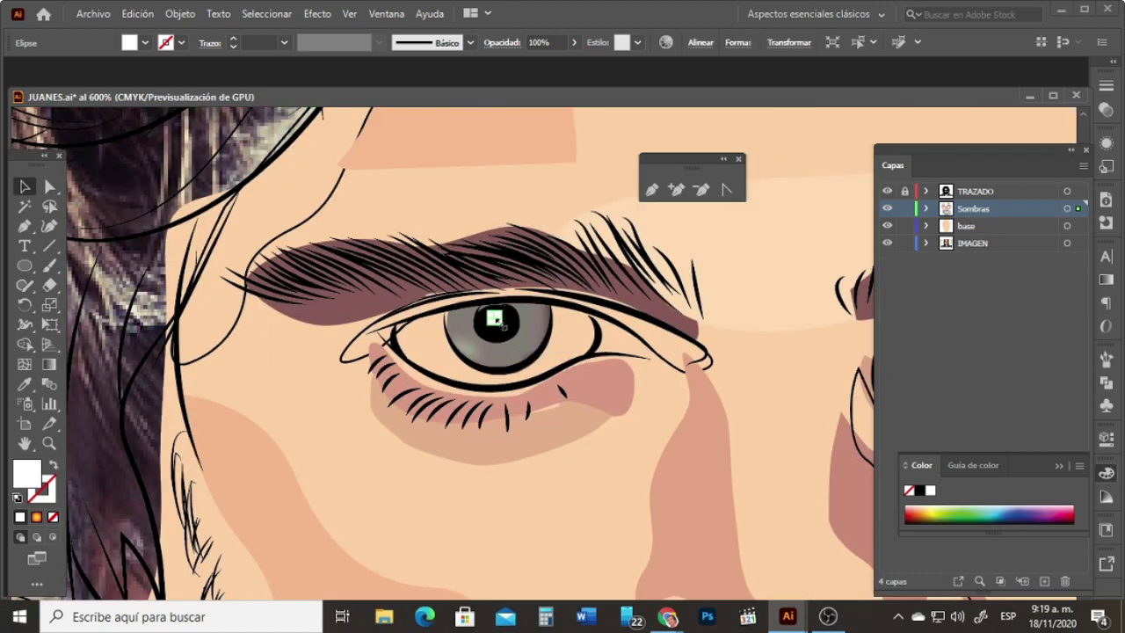
click(540, 184)
Step: Move the white highlight back toward the centre of the pupil and deselect it
click(493, 327)
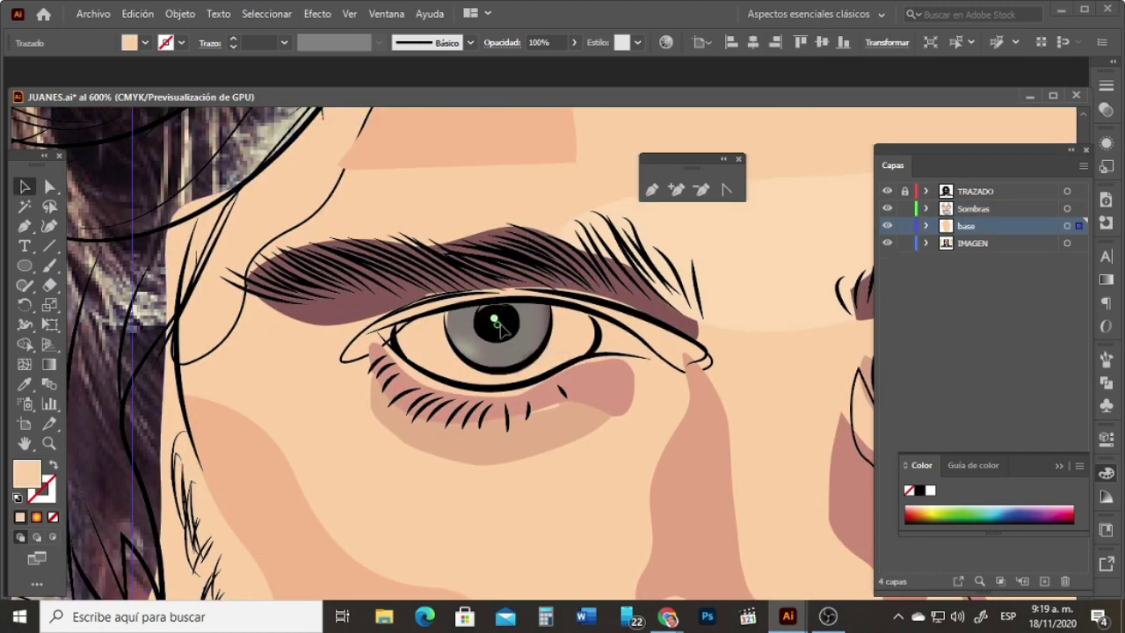
click(495, 324)
click(50, 444)
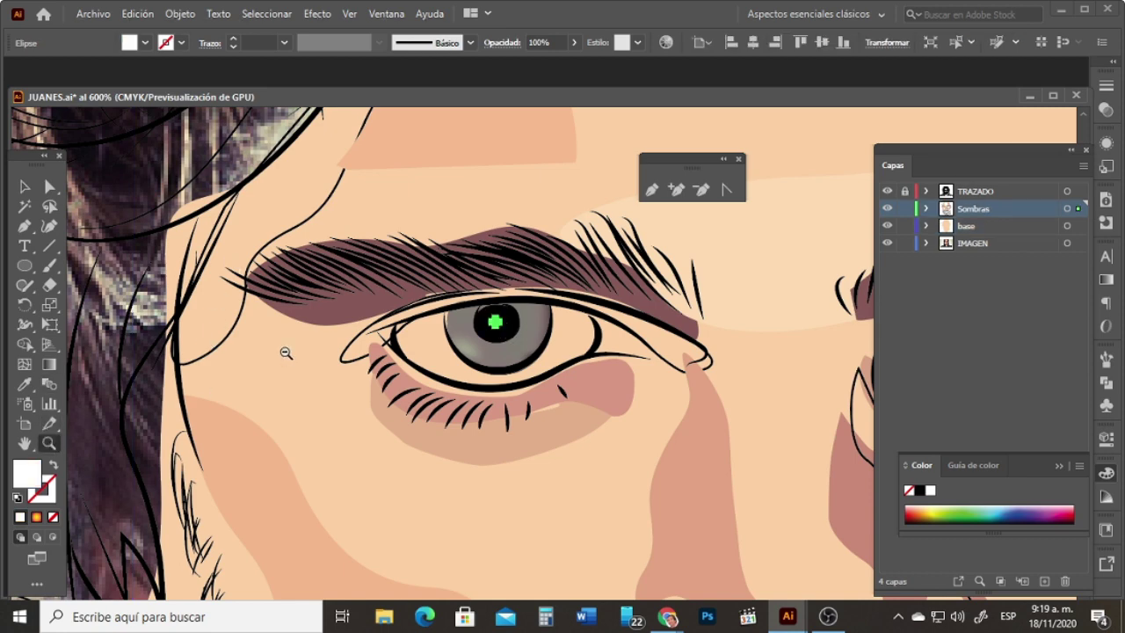
alt+click(299, 368)
alt+click(303, 371)
click(24, 187)
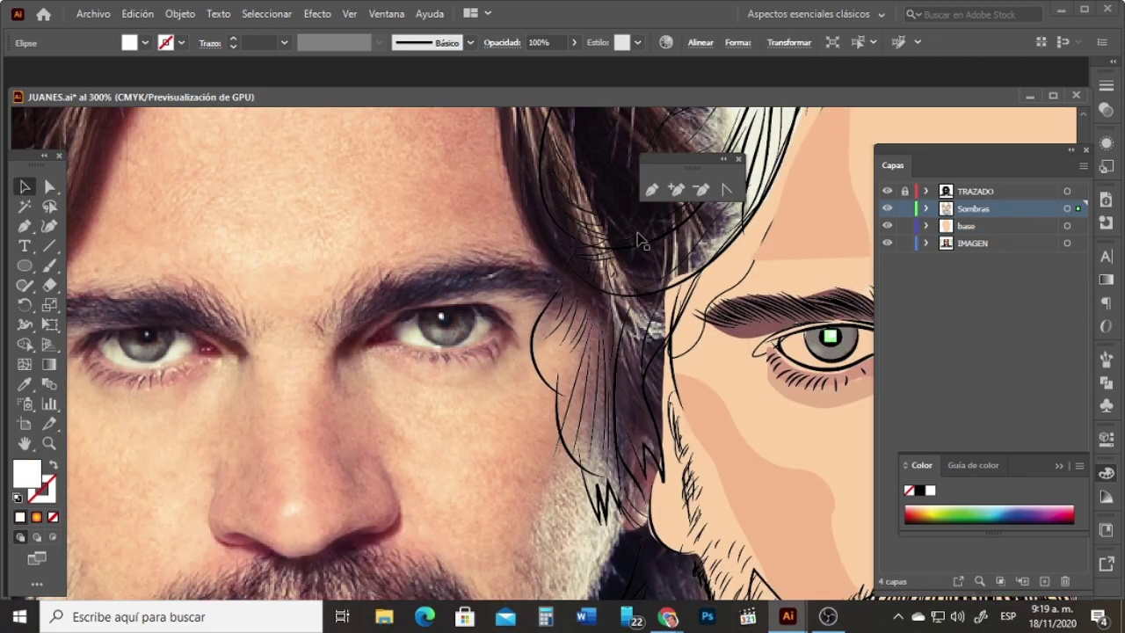
click(802, 233)
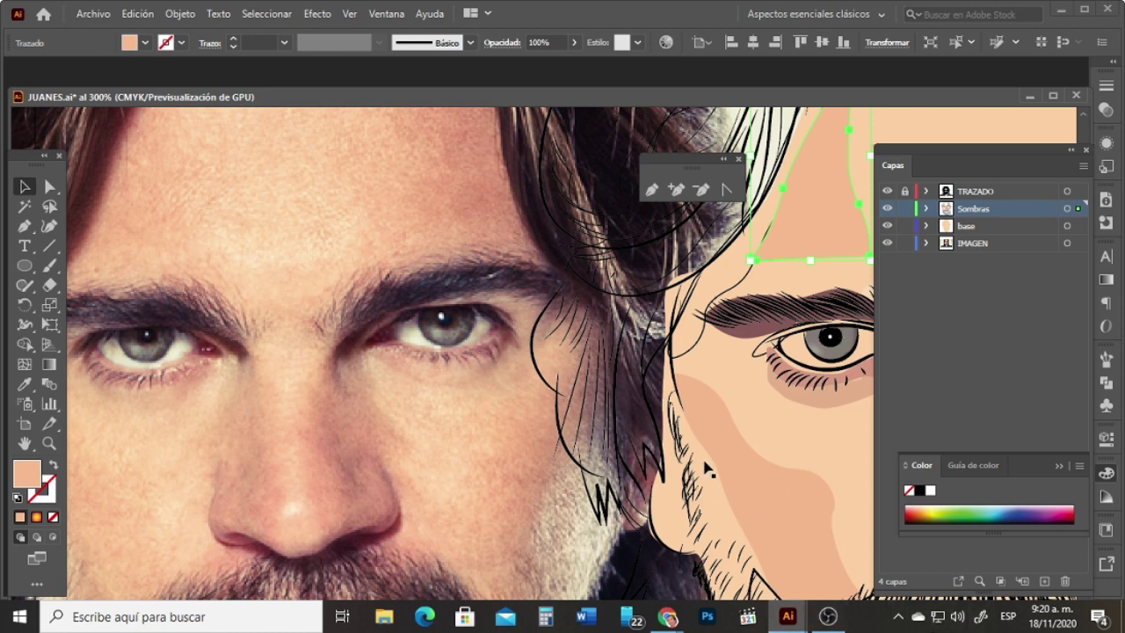
Step: Draw a closed Pen shape on the Sombras layer along the image-left eye's lid outline to form the eye white
key(space)
drag(748, 394, 724, 378)
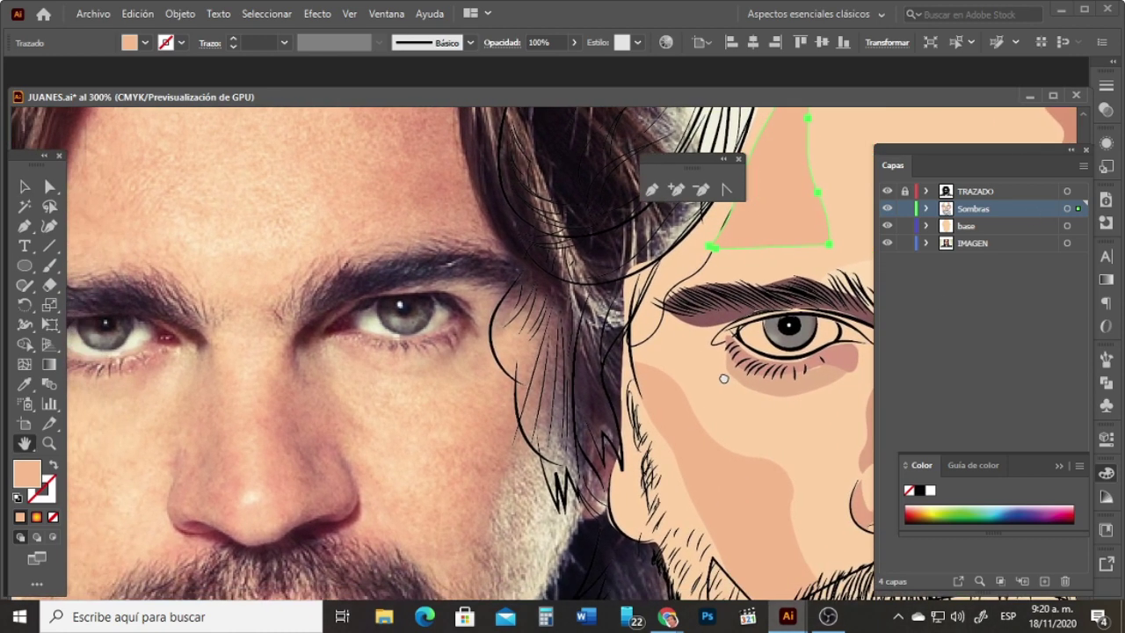
click(24, 226)
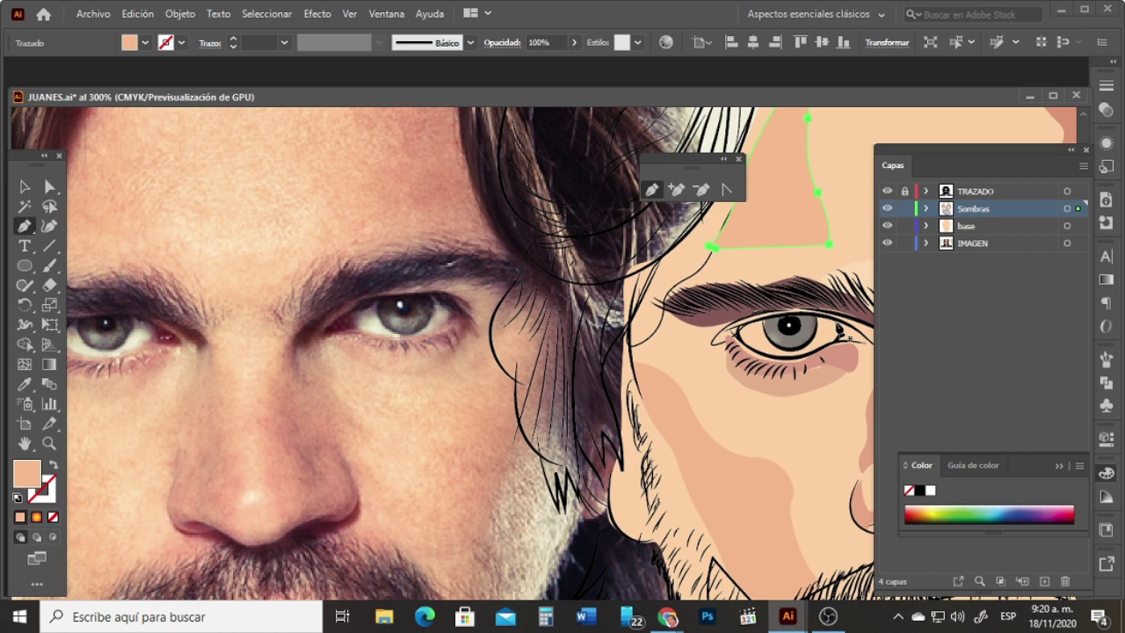
drag(788, 313, 754, 348)
click(790, 358)
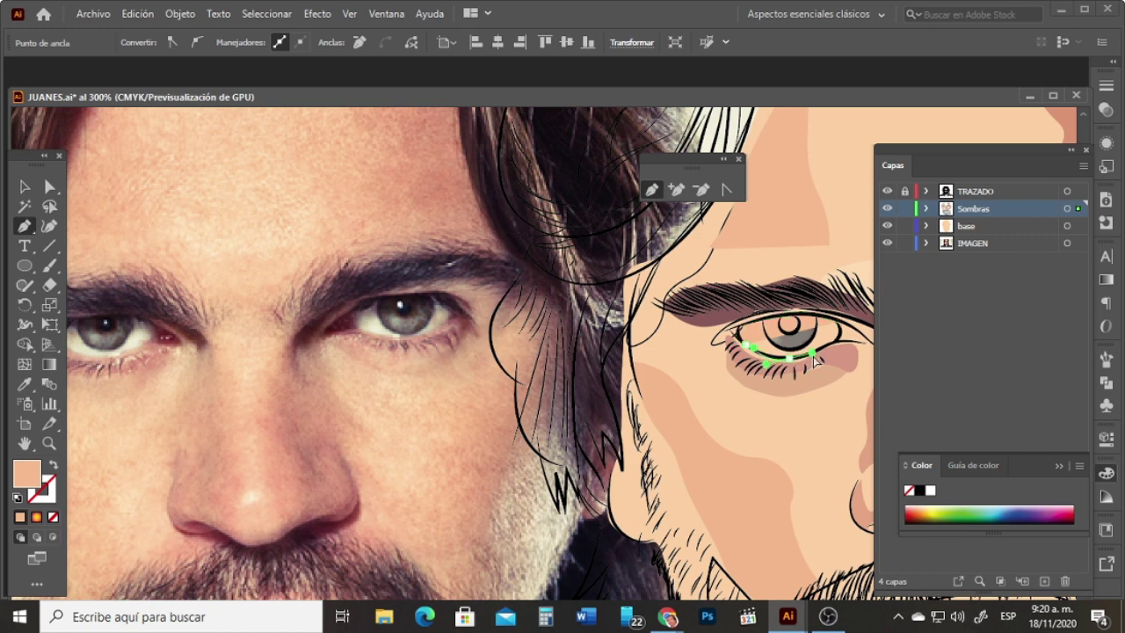
click(812, 353)
click(836, 341)
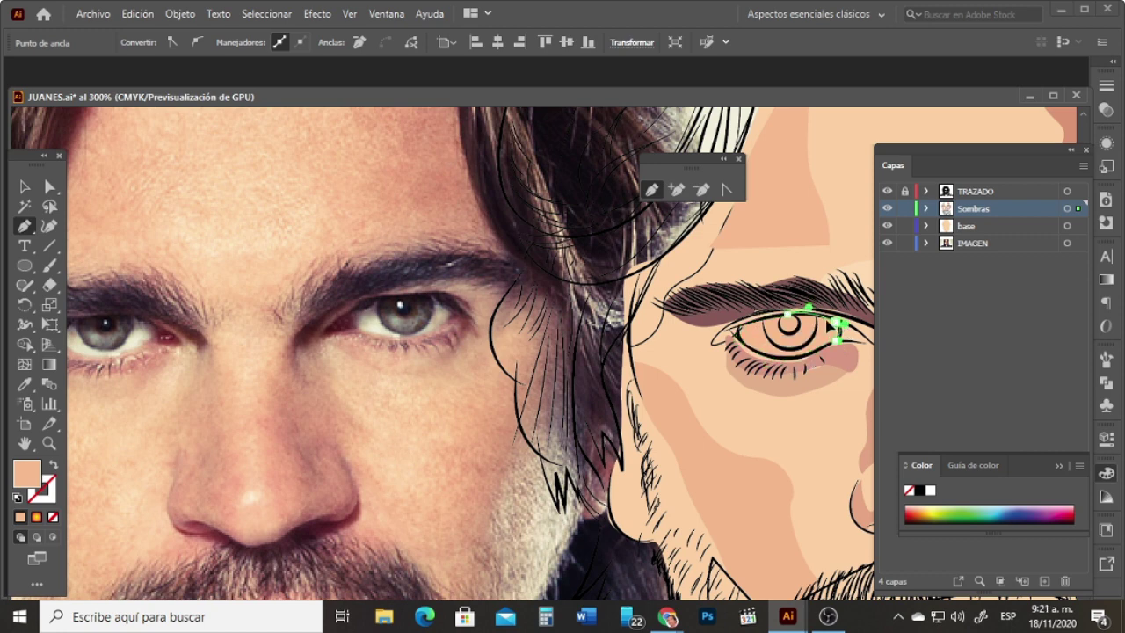
click(839, 325)
click(27, 186)
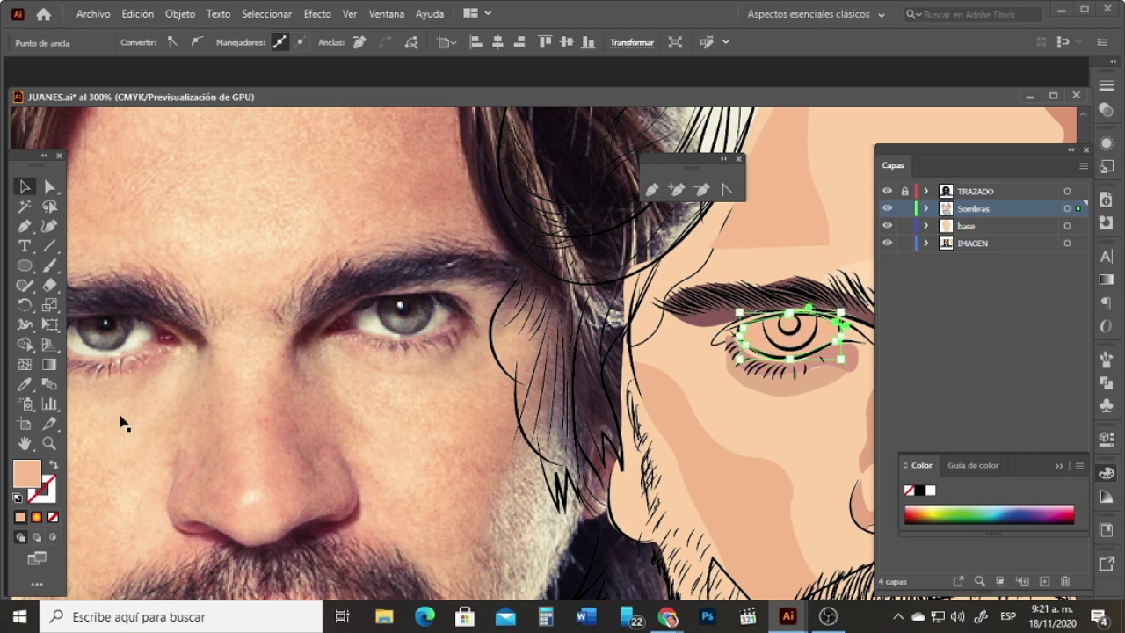
Step: Fill the eye-white shape with the pale off-white sampled from the white of the photo's image-left eye
key(i)
click(138, 336)
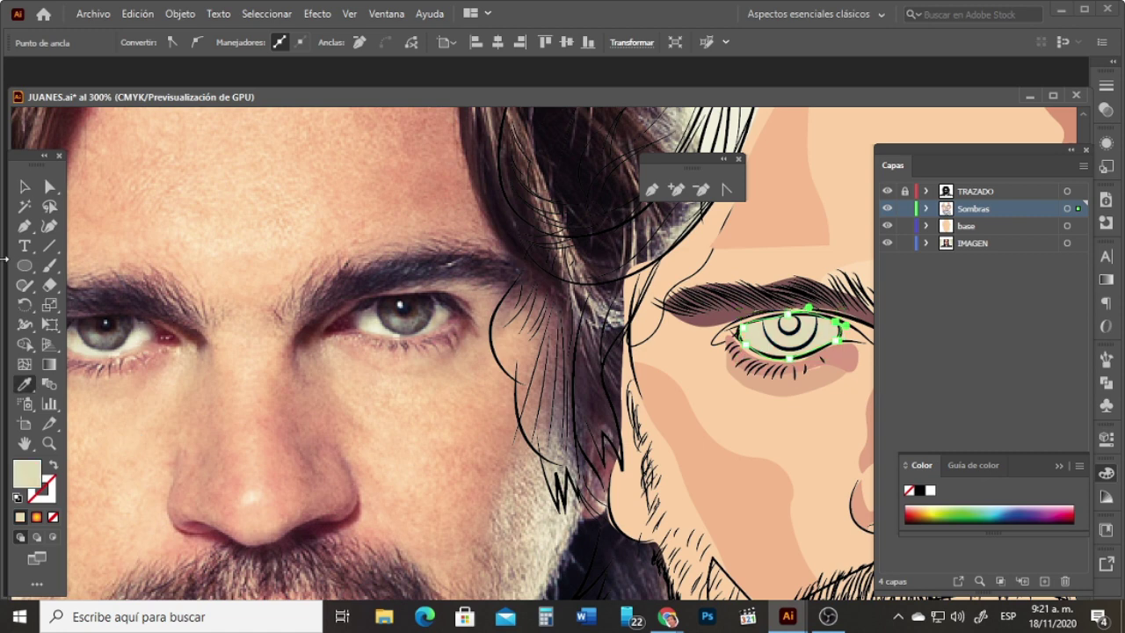
click(137, 341)
click(23, 187)
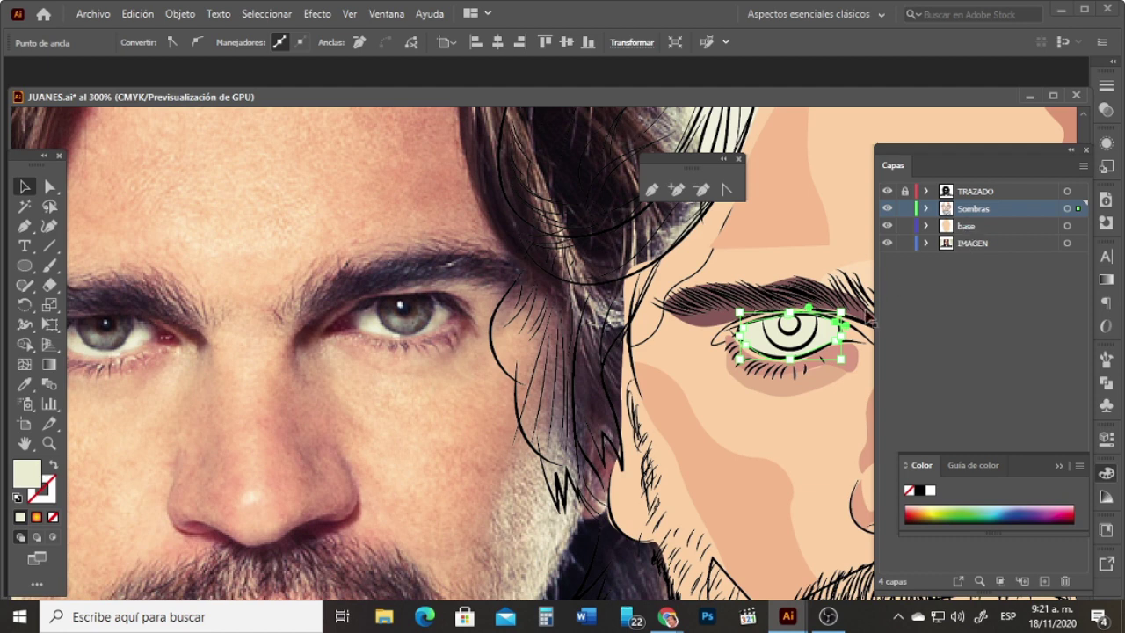
Step: Send the eye-white shape backward behind the iris, pupil and highlight, and deselect it
key(ctrl+[)
key(ctrl+[)
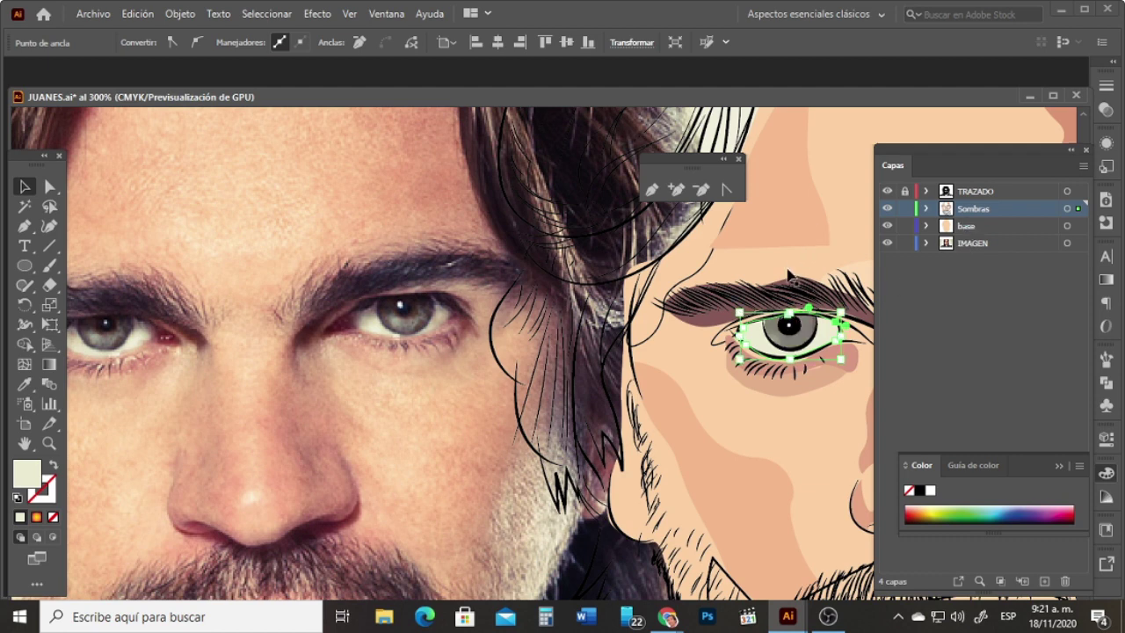
click(843, 266)
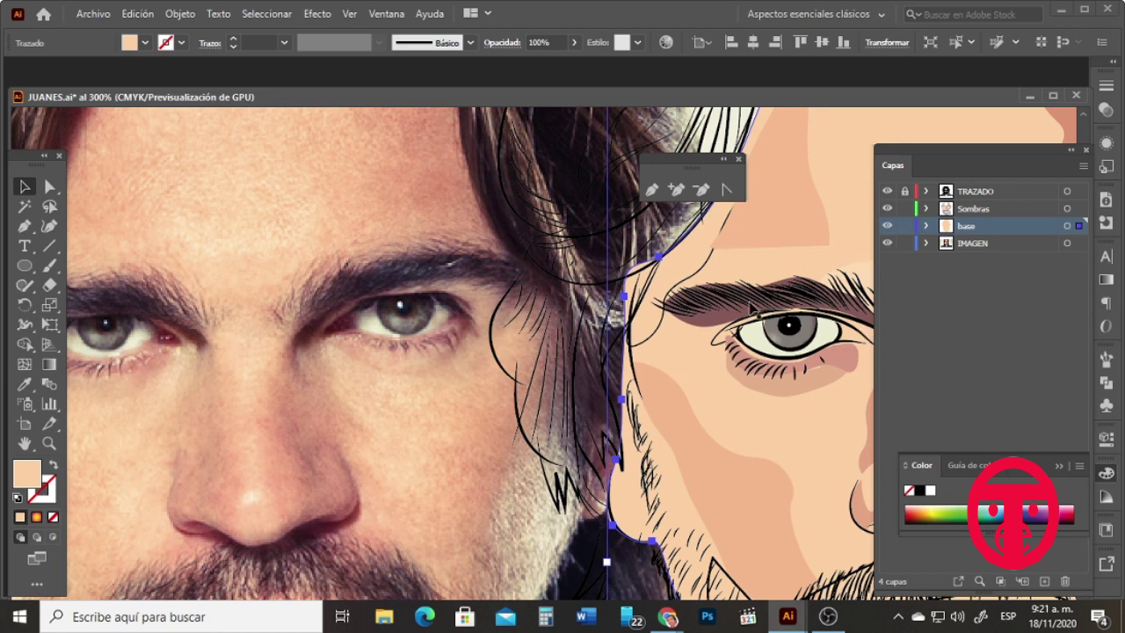
Step: Fill the outlined eyelid shape around the image-left eye with the dark reddish brown sampled from the photo's inner eye corner
click(719, 341)
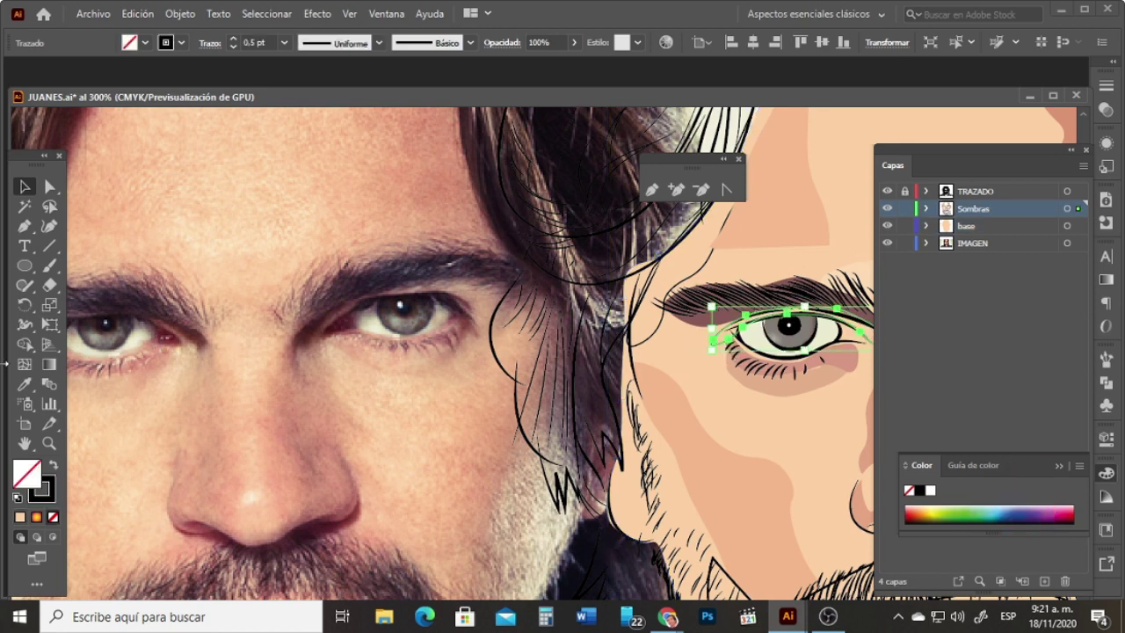
key(i)
click(198, 346)
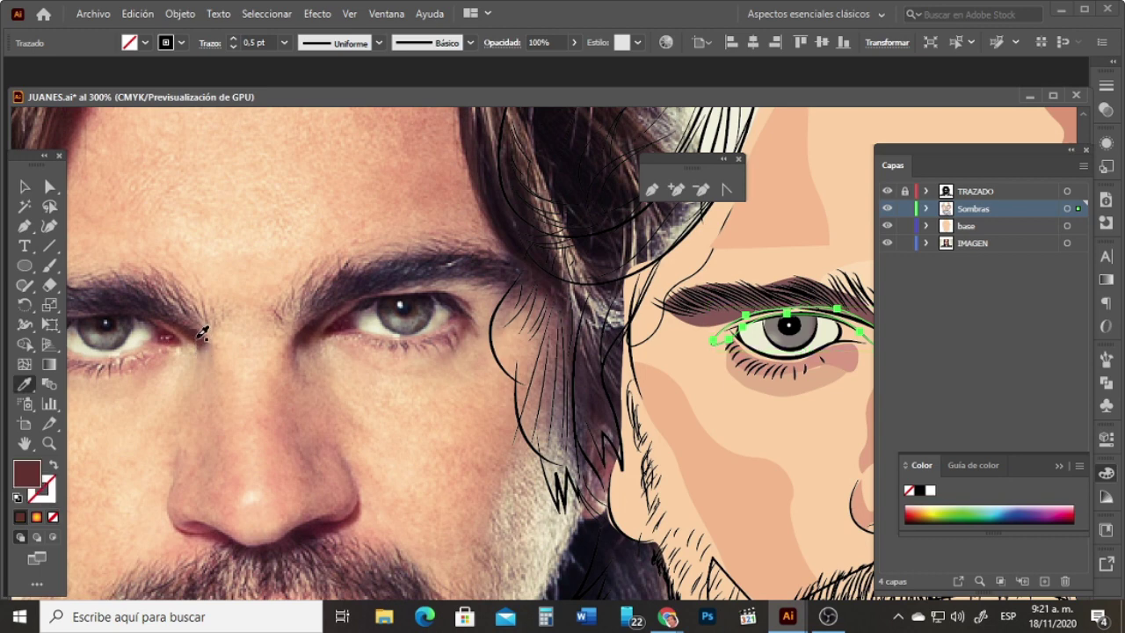
click(25, 187)
click(797, 239)
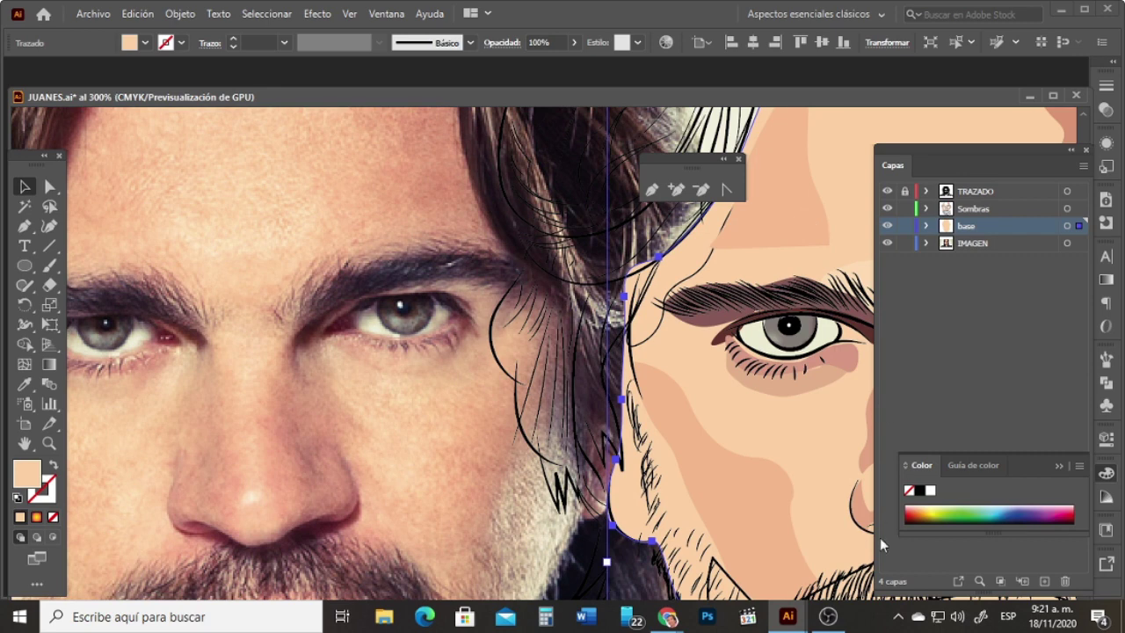
Step: Draw a closed Pen shape on the base layer for the upper-eyelid shadow between the image-left eye and its eyebrow
click(25, 229)
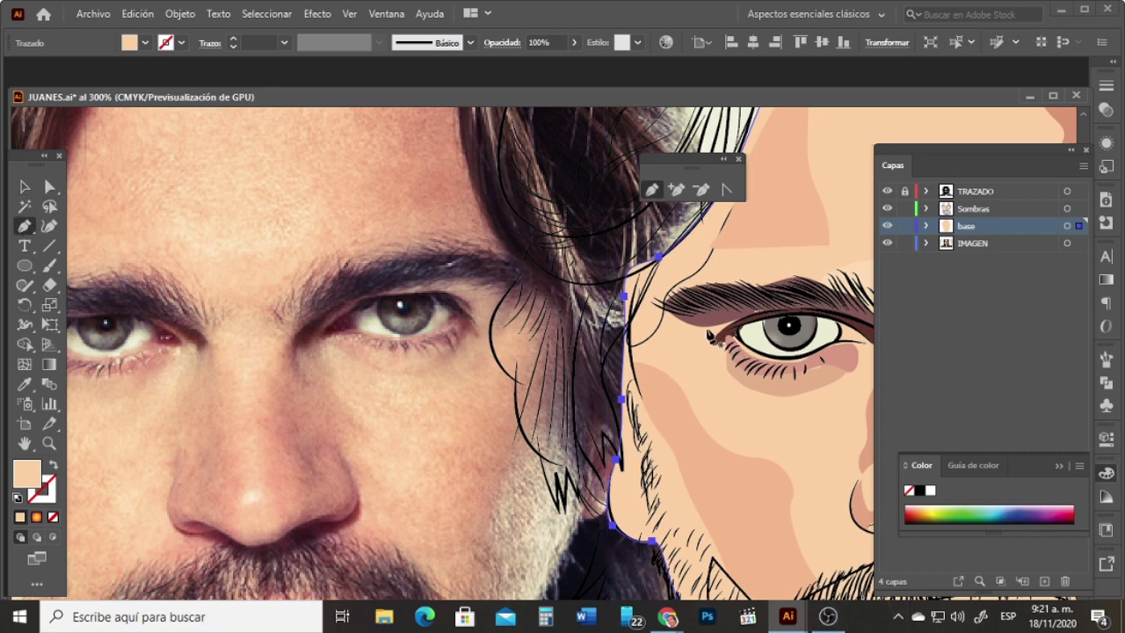
click(704, 324)
drag(800, 308, 844, 316)
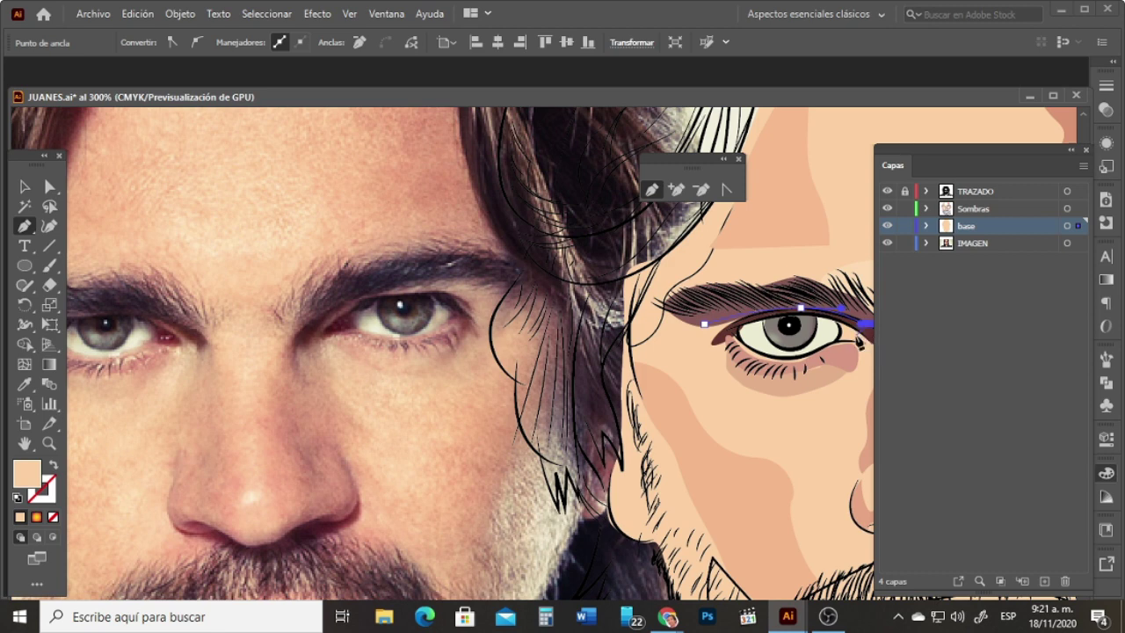
click(867, 325)
drag(824, 329, 713, 340)
click(704, 324)
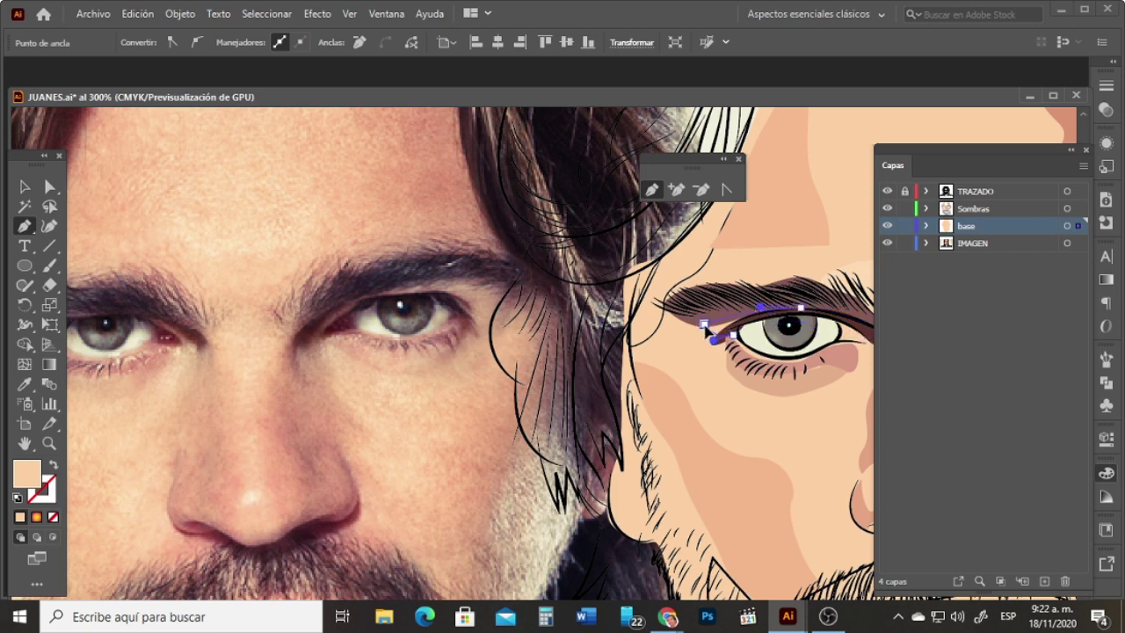
Step: Fill the upper-eyelid shadow with the pinkish brown sampled beside the inner corner of the photo's image-left eye and deselect it
key(i)
click(187, 341)
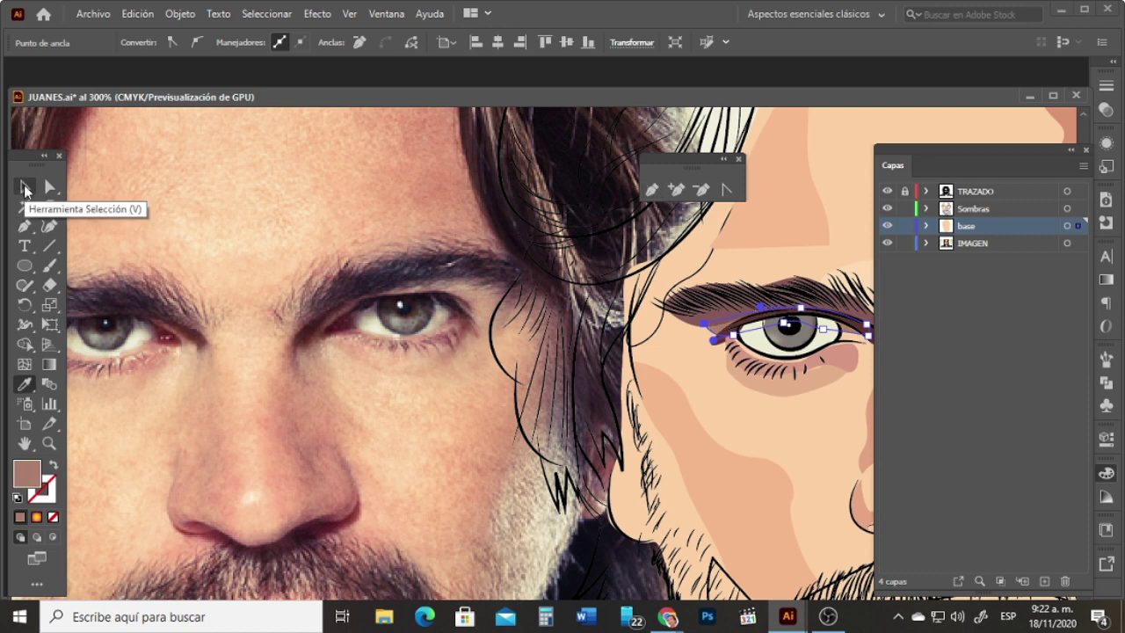
click(26, 188)
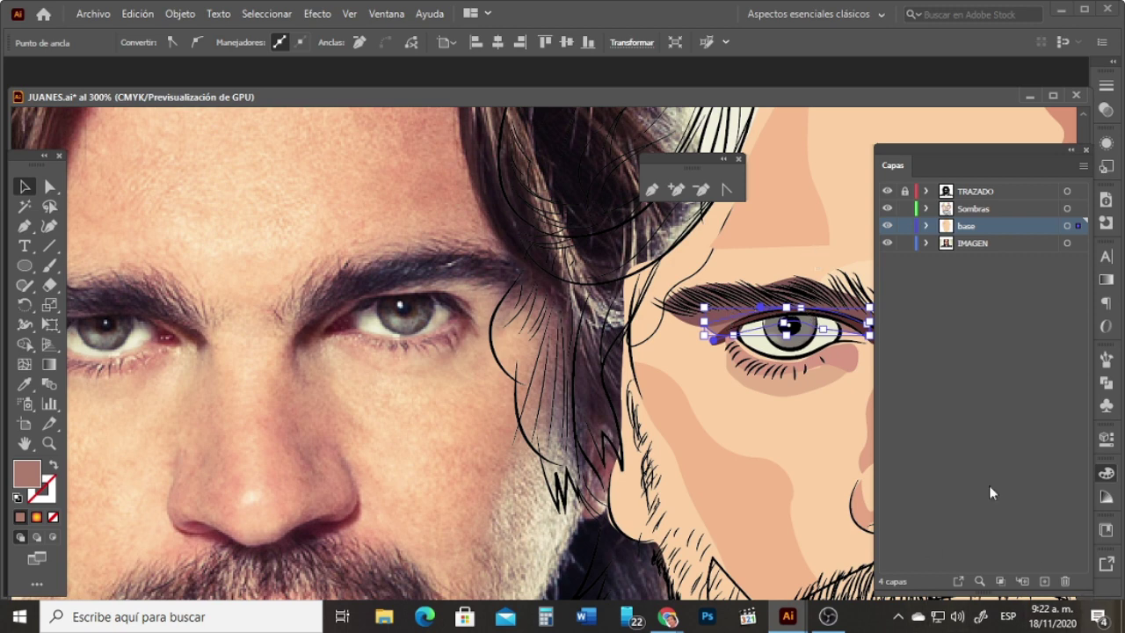
click(49, 443)
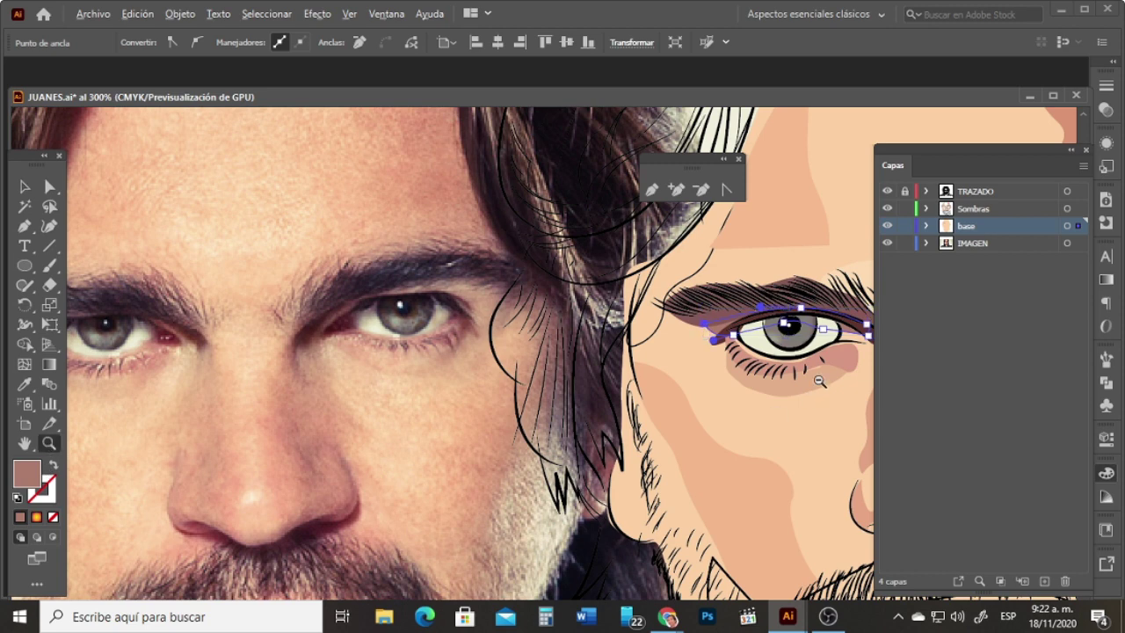
alt+click(739, 343)
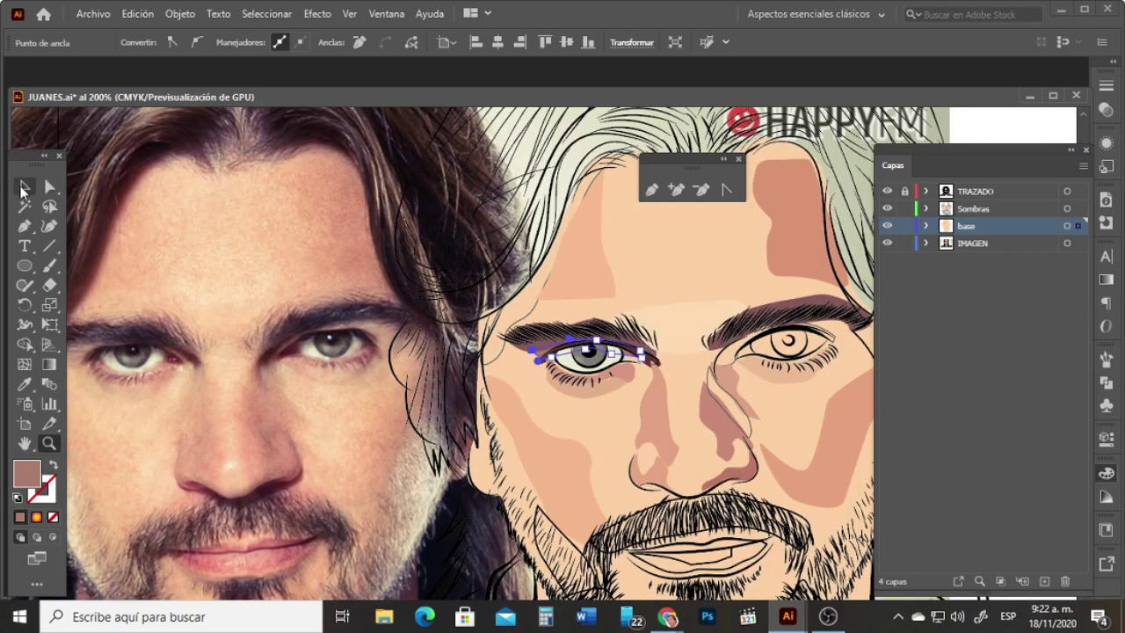
key(v)
click(700, 290)
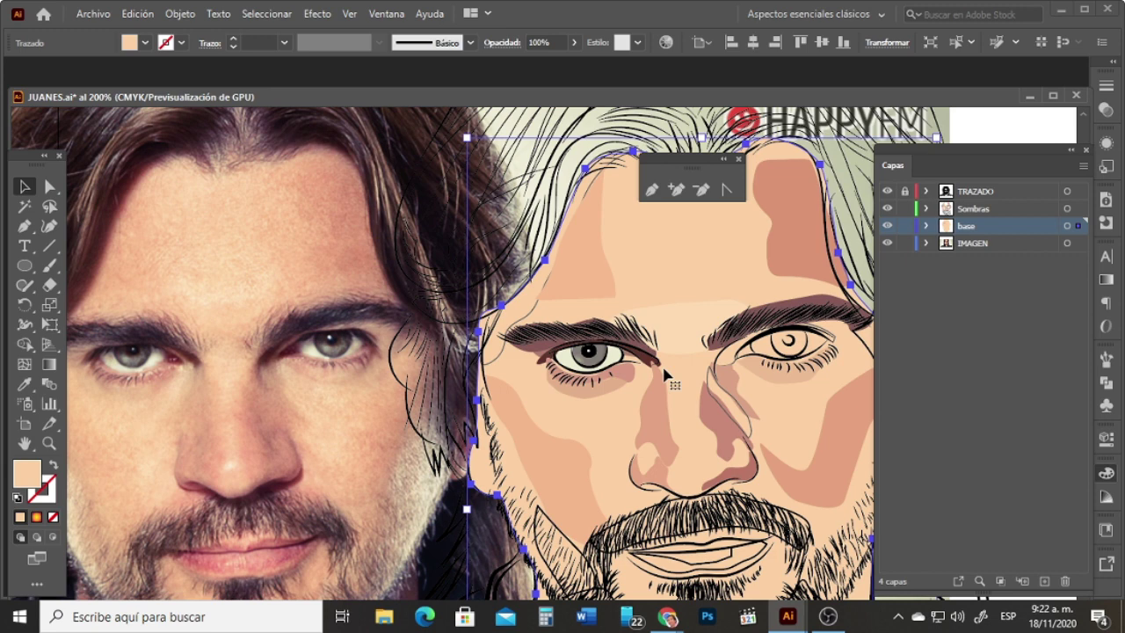
Step: Duplicate the image-left eye's iris mesh together with its pupil and highlight on the Sombras layer
click(596, 360)
click(49, 443)
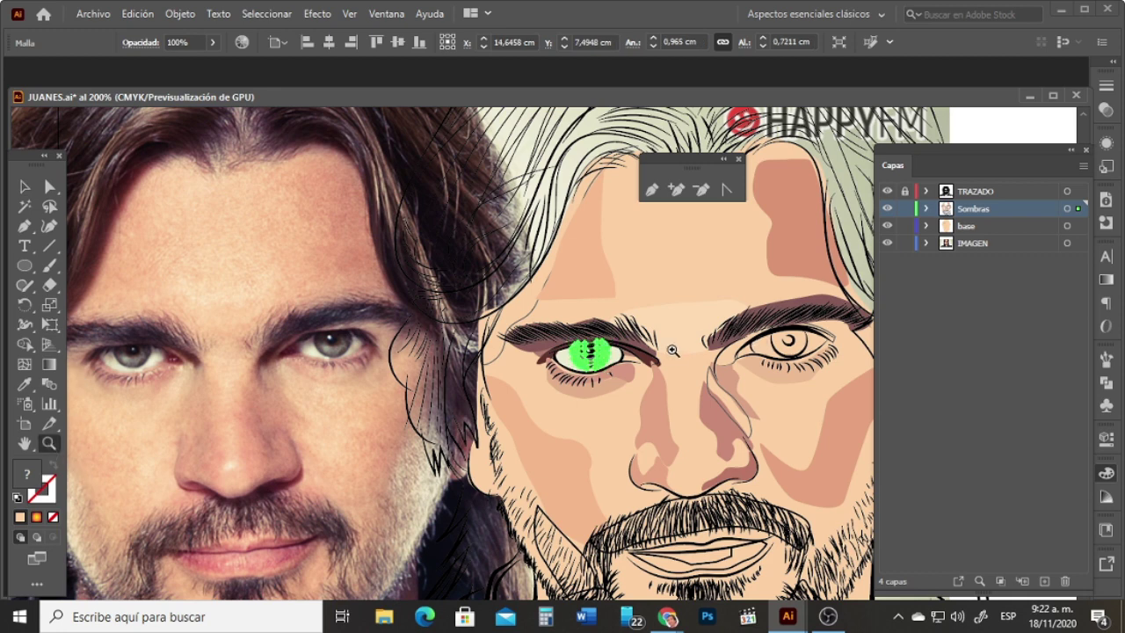
click(520, 352)
click(520, 351)
click(25, 187)
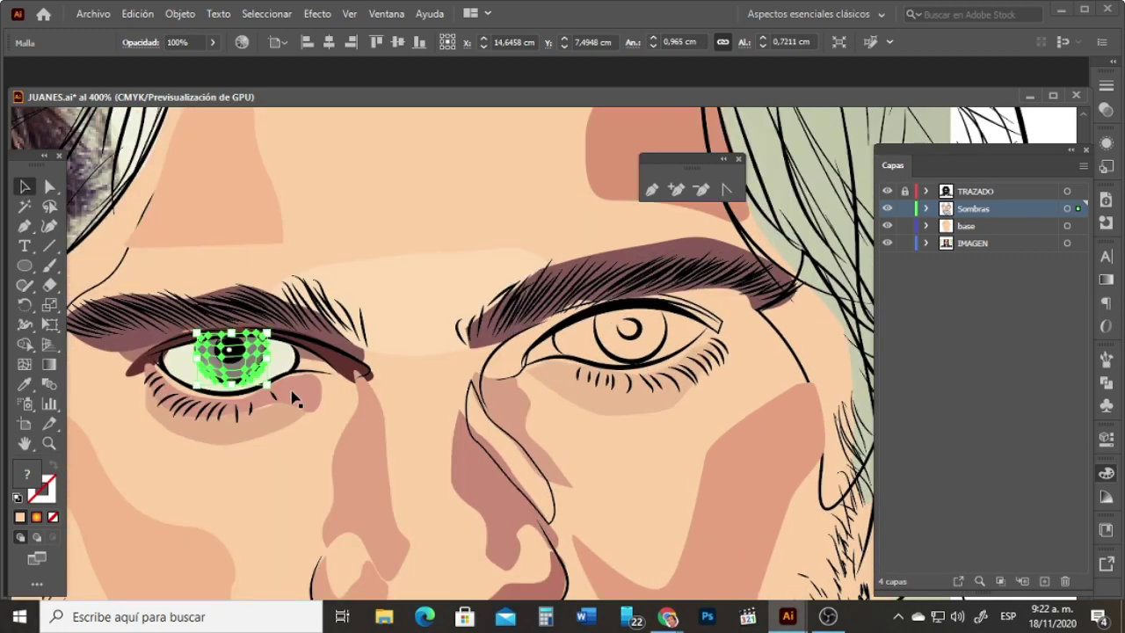
shift+click(242, 355)
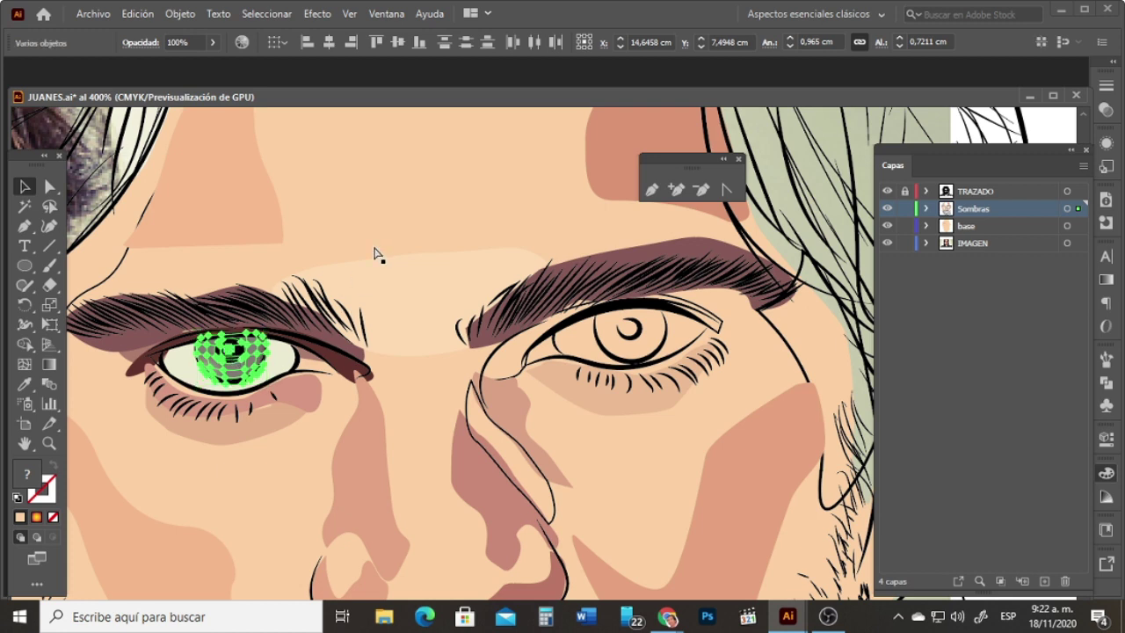
key(ctrl+v)
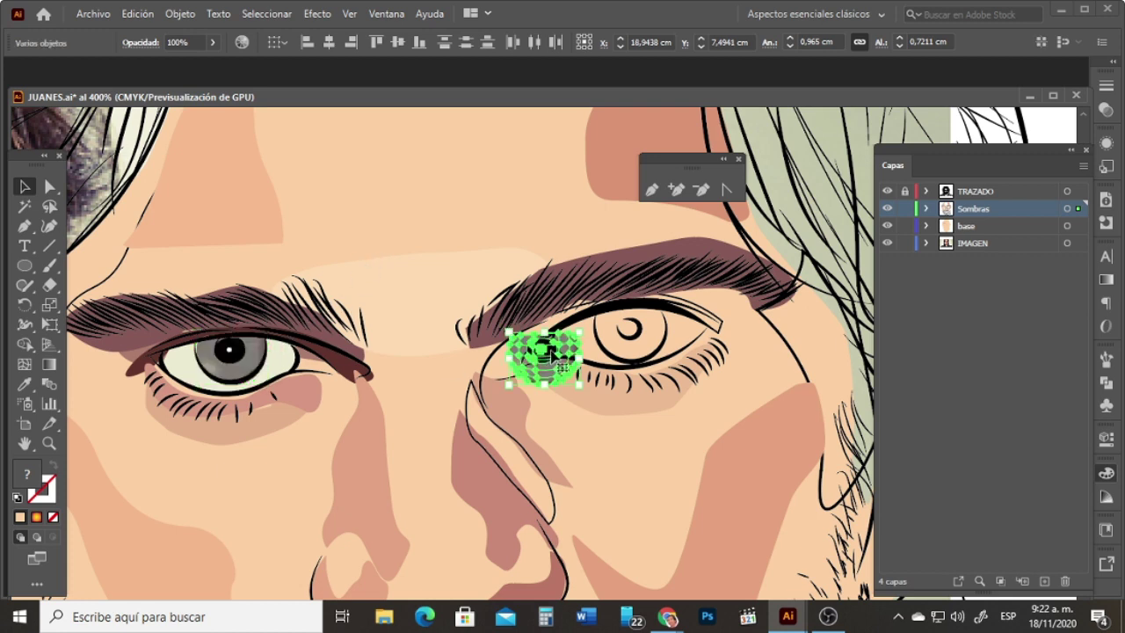
Step: Position the duplicated iris, pupil and highlight inside the iris outline of the image-right eye and deselect them
drag(549, 351, 551, 351)
key(Right)
key(Right)
key(Right)
key(Right)
key(Right)
key(Right)
key(Right)
key(Right)
key(Right)
key(Right)
key(Right)
key(Right)
key(Right)
key(Right)
key(Right)
key(Right)
key(Right)
key(Right)
key(Right)
key(Right)
key(Up)
key(Up)
key(Up)
key(Up)
key(Up)
key(Up)
key(Up)
key(Up)
key(Up)
key(Up)
key(Up)
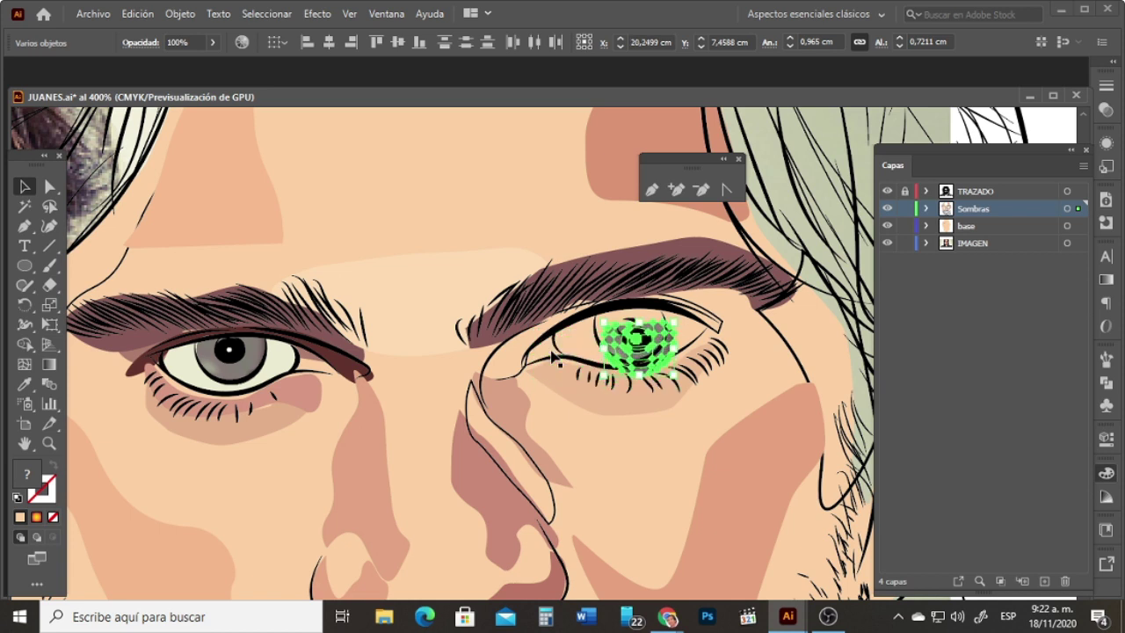
key(Left)
key(Down)
key(Left)
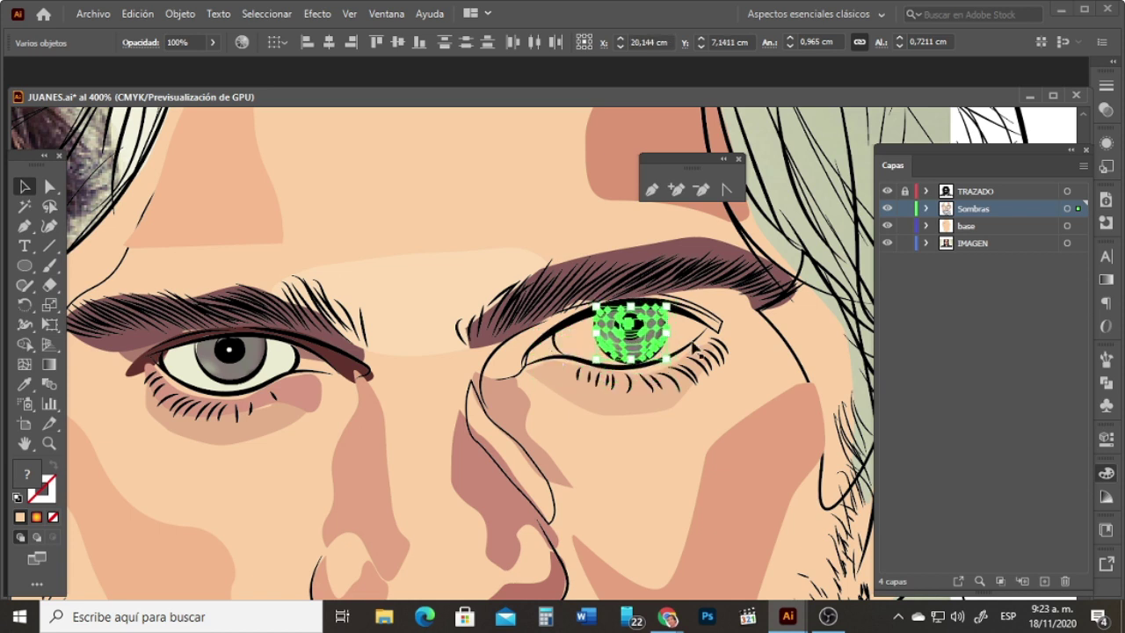
click(637, 234)
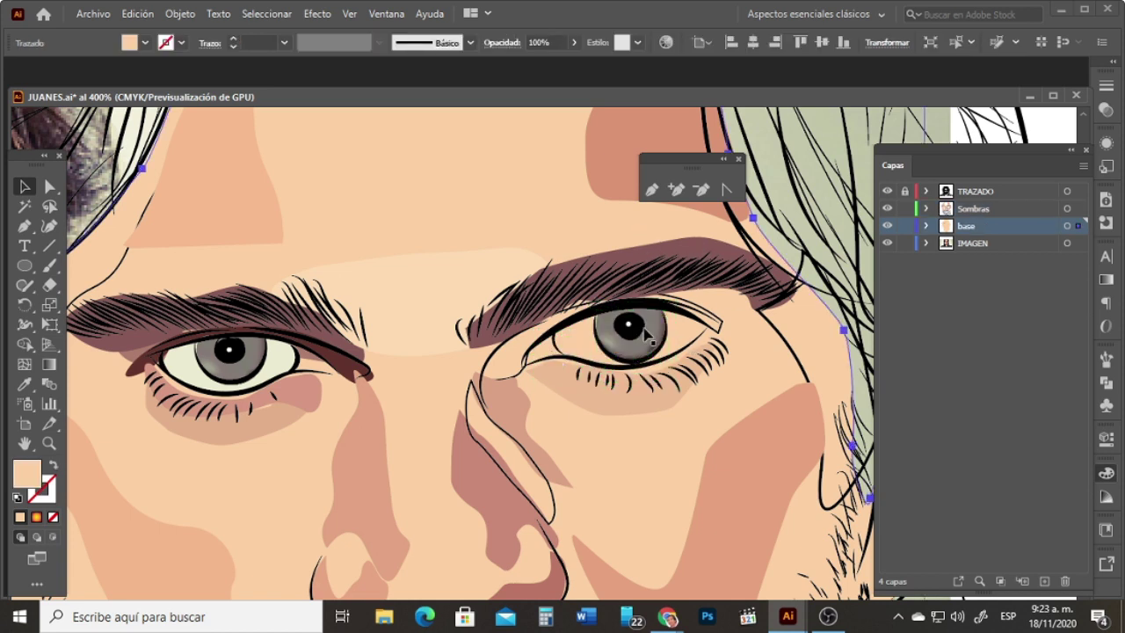
Step: Duplicate the image-left eye white, rotate the copy slightly counter-clockwise and fit it inside the image-right eye's outline
click(287, 373)
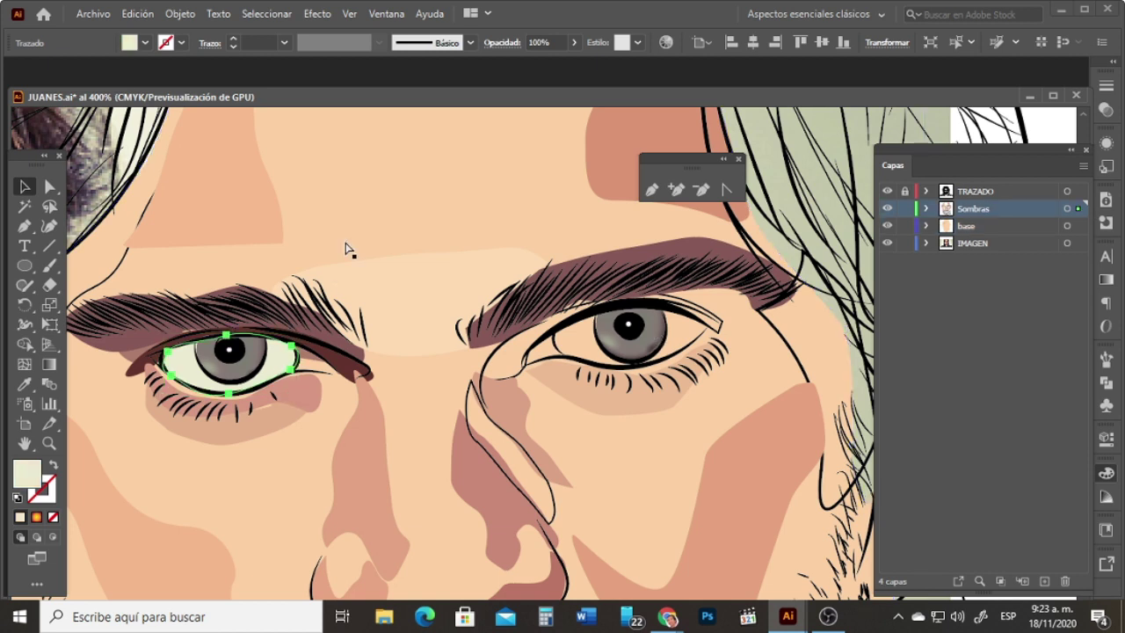
key(ctrl+c)
key(ctrl+v)
drag(472, 360, 758, 334)
click(776, 325)
click(757, 348)
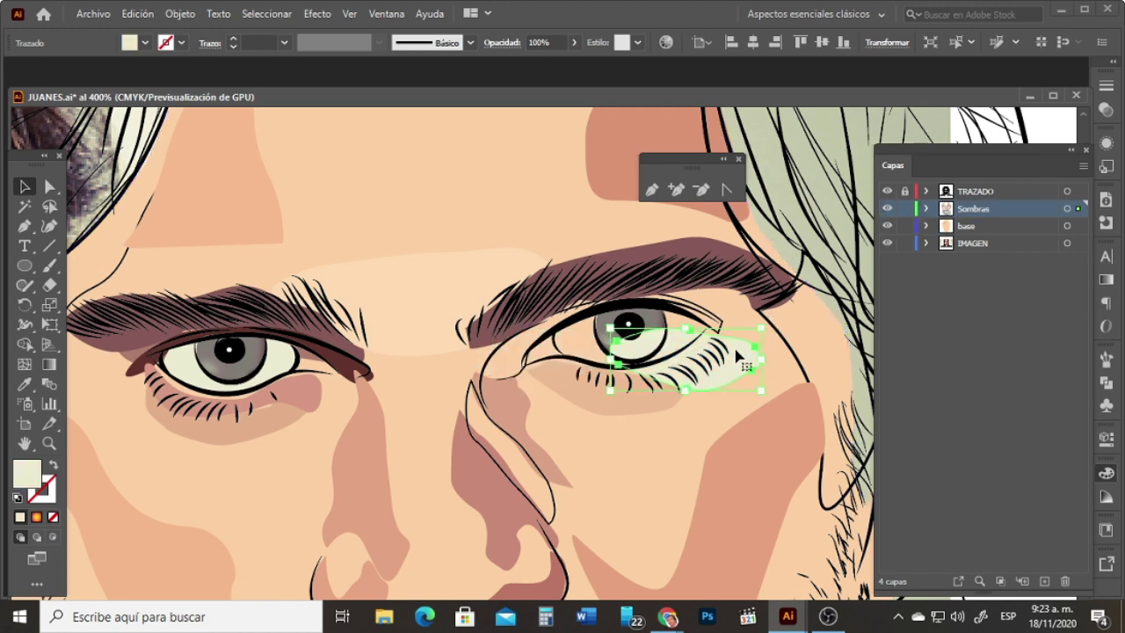
drag(770, 318, 762, 306)
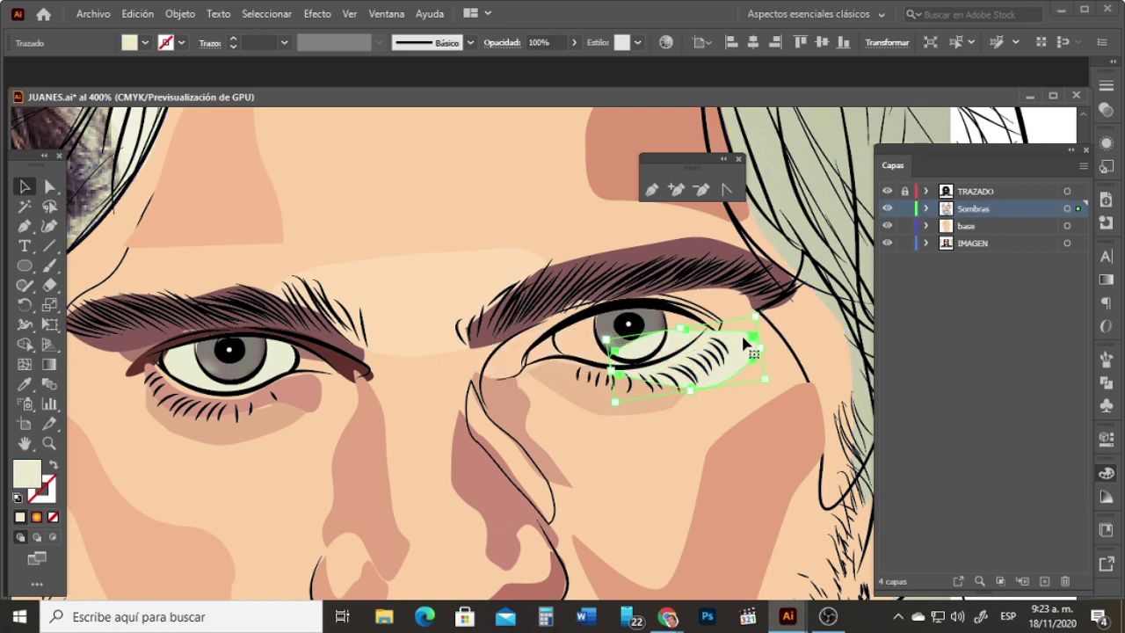
drag(680, 322, 682, 320)
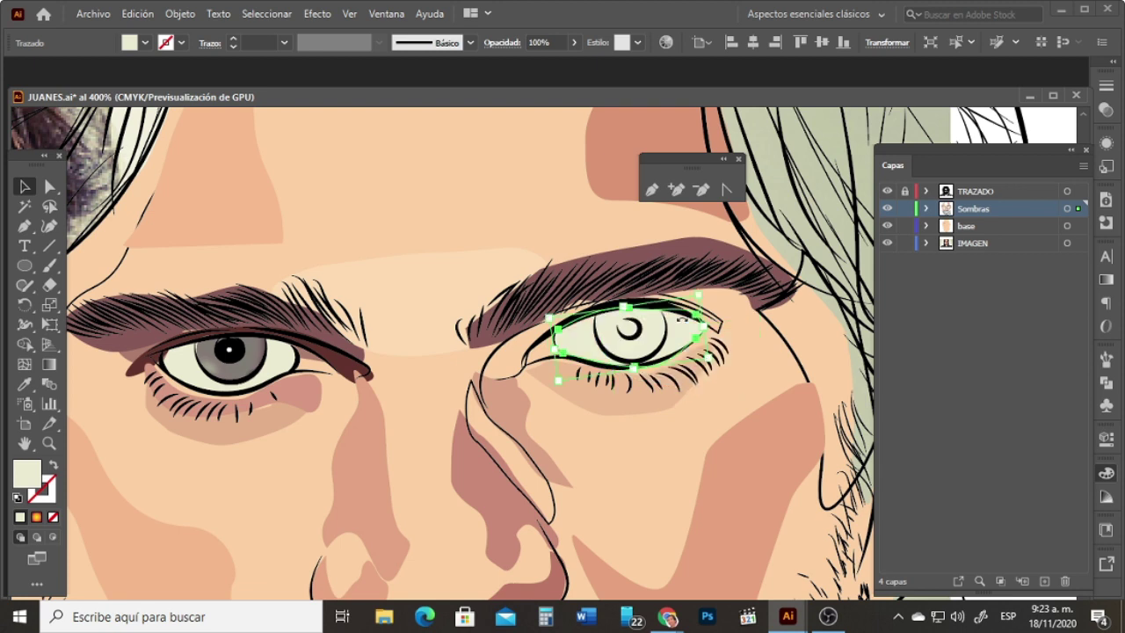
Step: Send the duplicated eye white behind the image-right eye's iris, pupil and highlight, and deselect it
click(808, 318)
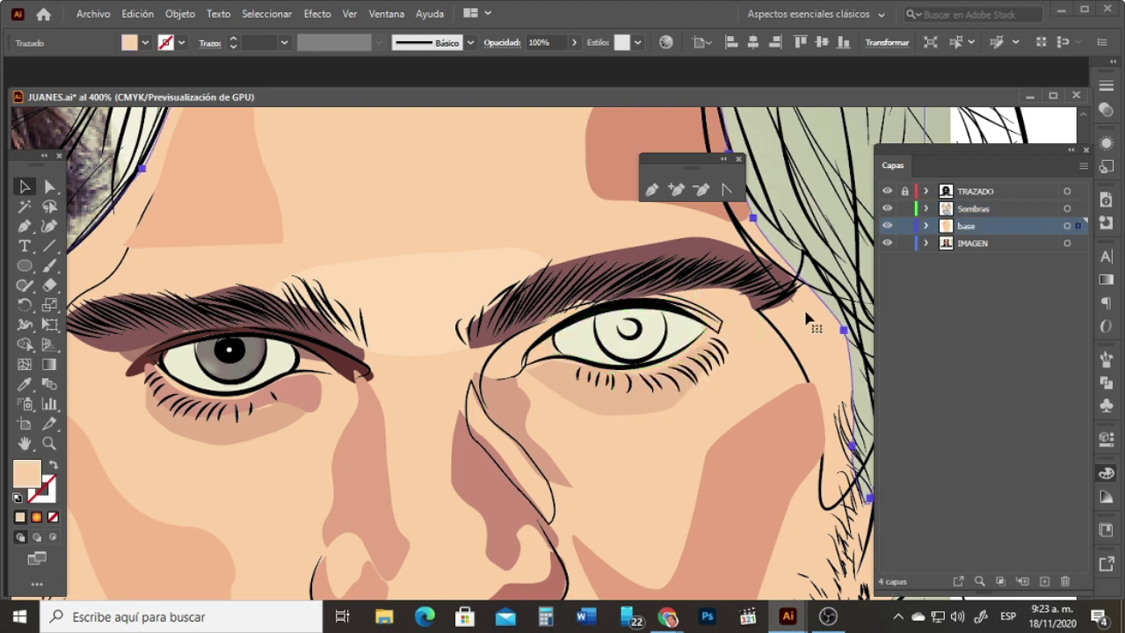
click(691, 345)
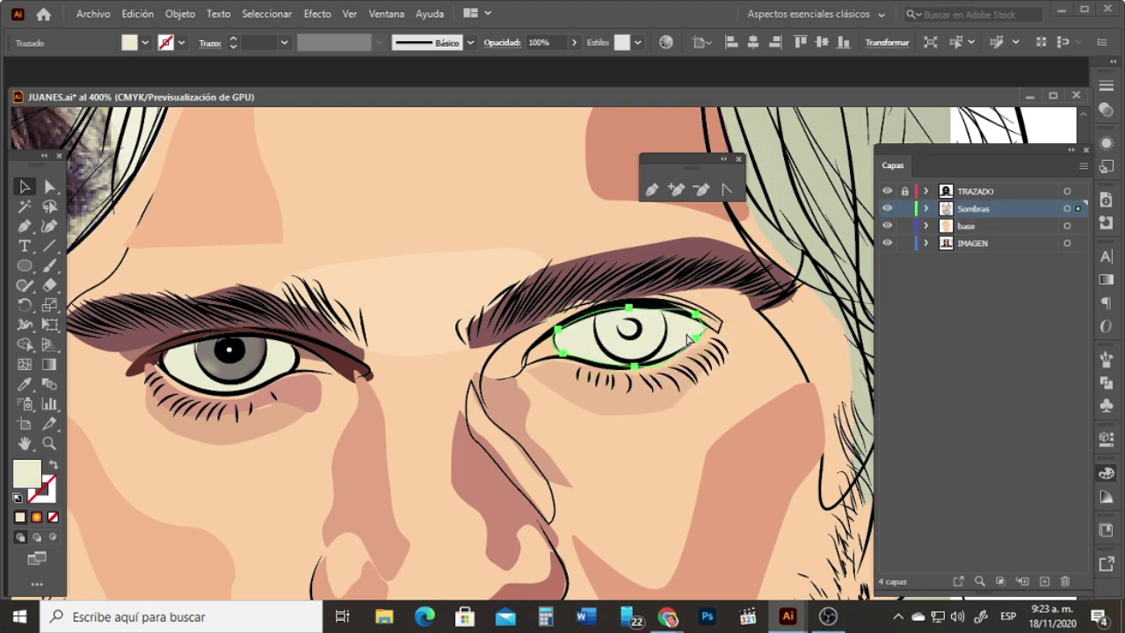
key(ctrl+shift+bracketleft)
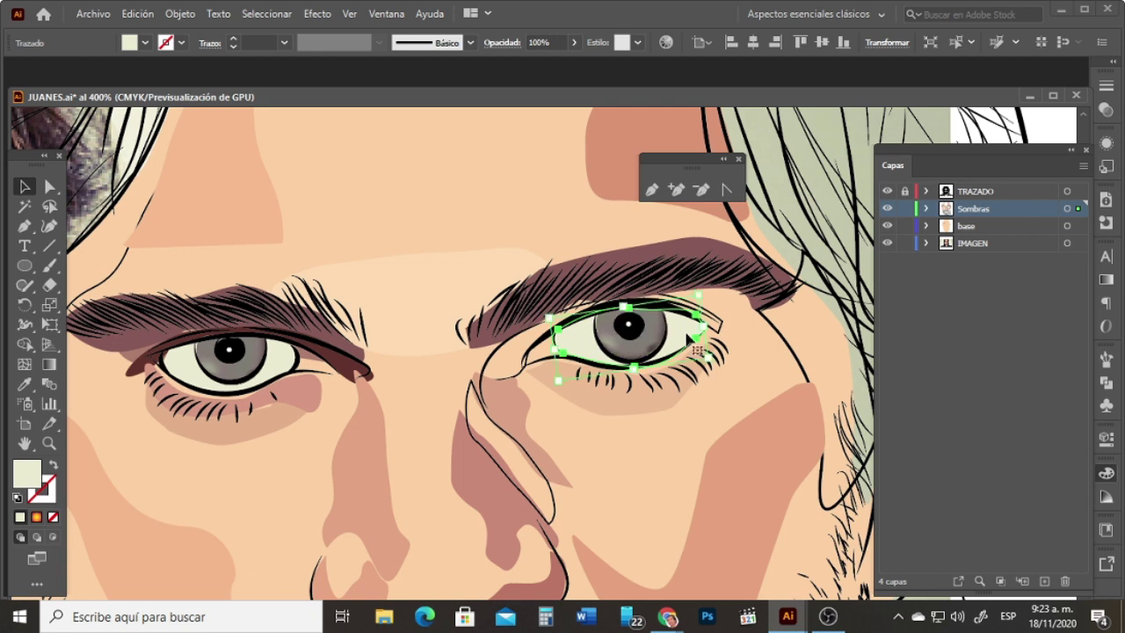
click(549, 233)
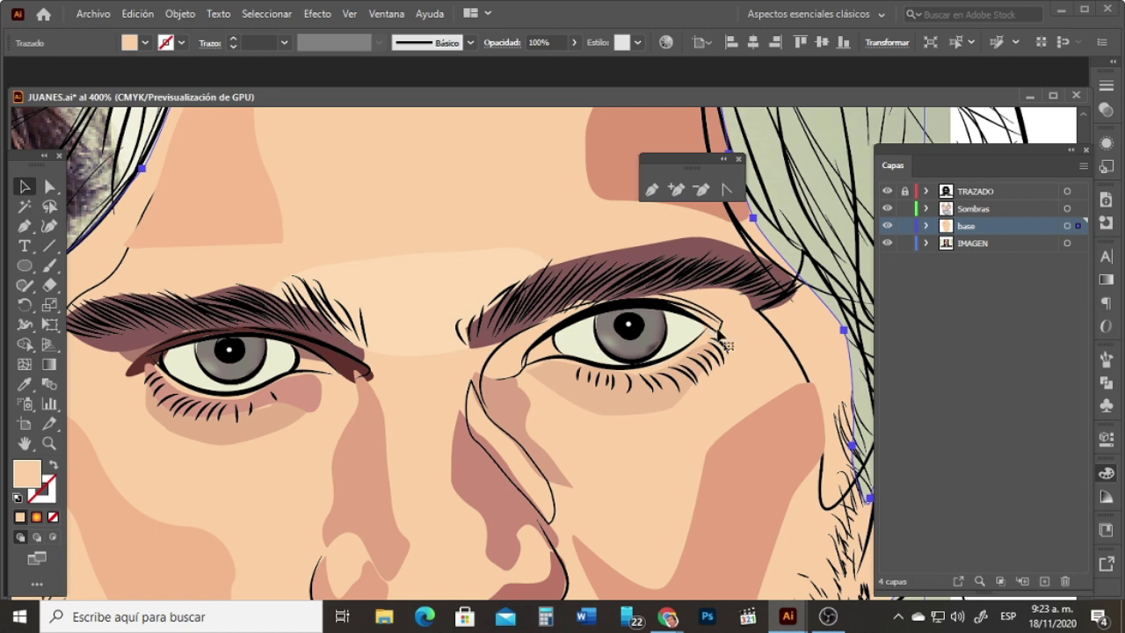
Step: Fill the outlined eyelid shape around the image-right eye with the dark reddish brown sampled from the image-left eyelid
click(719, 335)
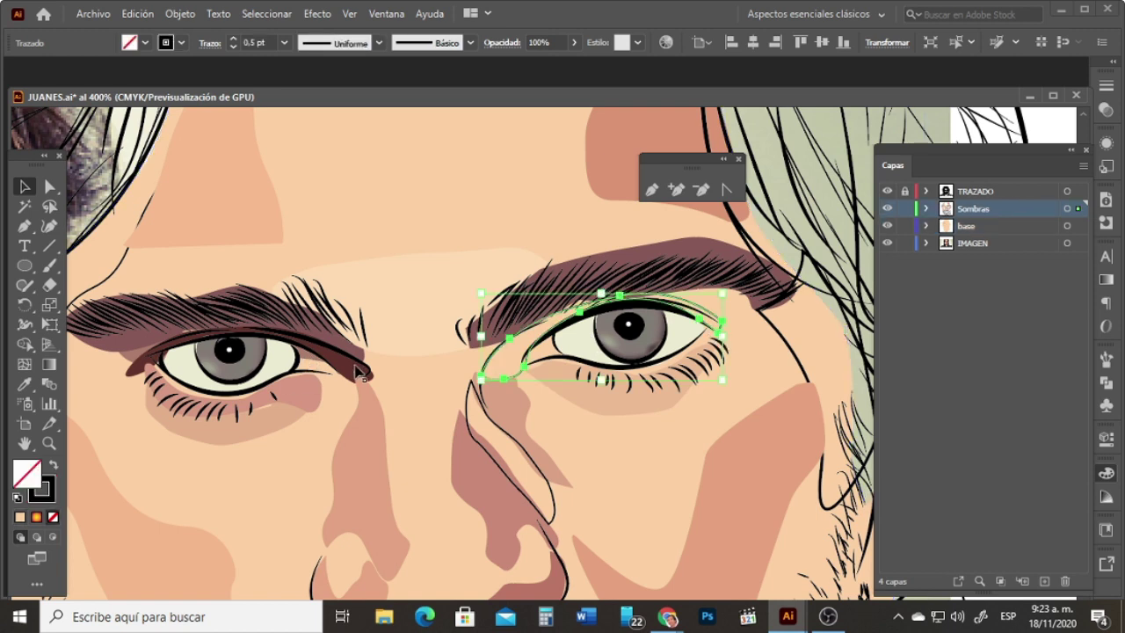
key(i)
click(354, 366)
click(35, 188)
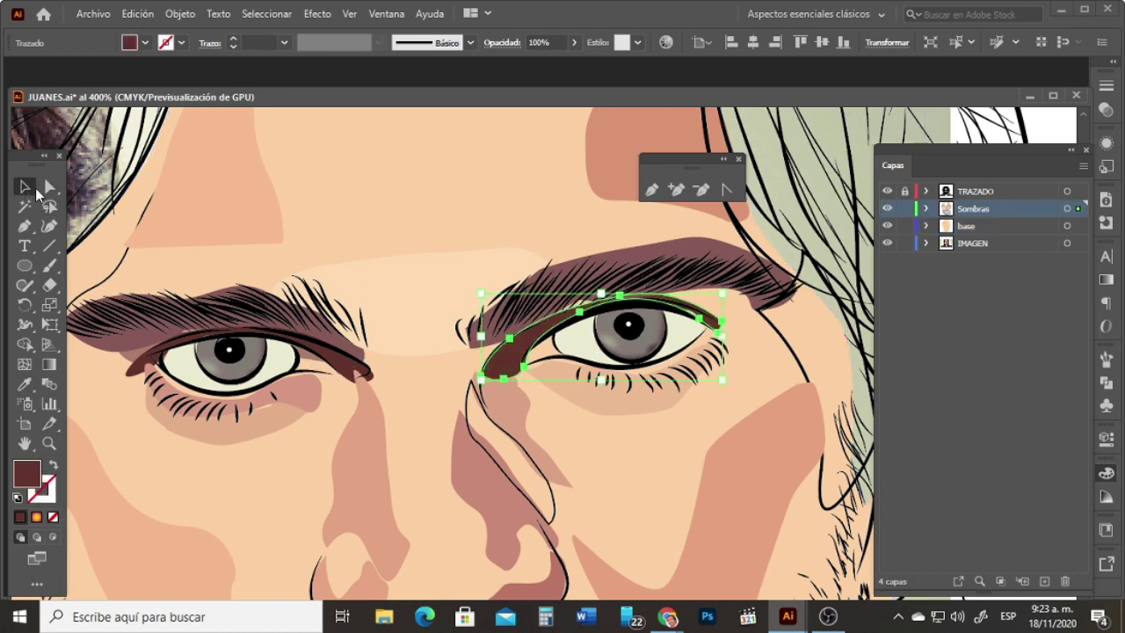
Step: Draw a closed Pen shape on the Sombras layer for the upper-eyelid shadow between the image-right eye and its eyebrow
click(24, 226)
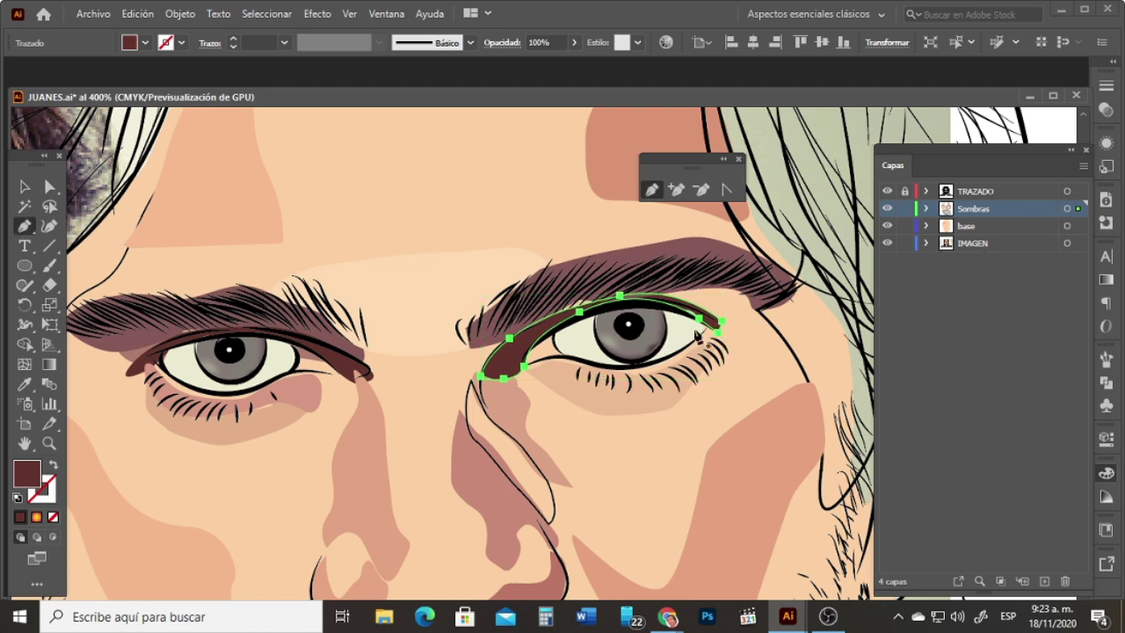
key(ctrl+shift+a)
drag(758, 310, 752, 297)
drag(663, 292, 586, 308)
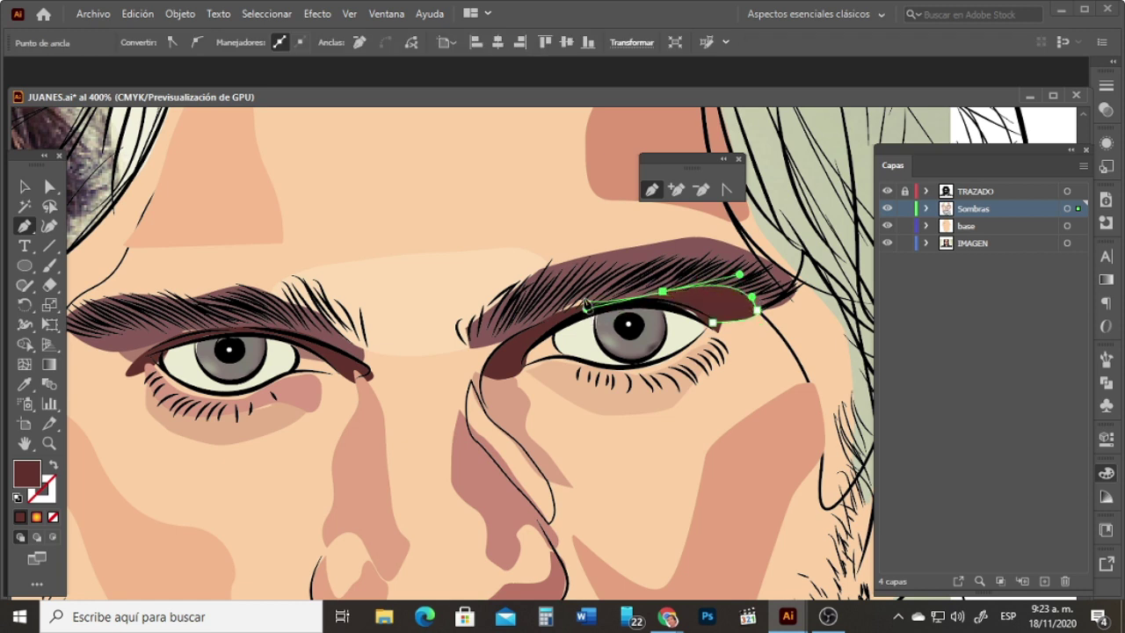
click(580, 296)
click(535, 318)
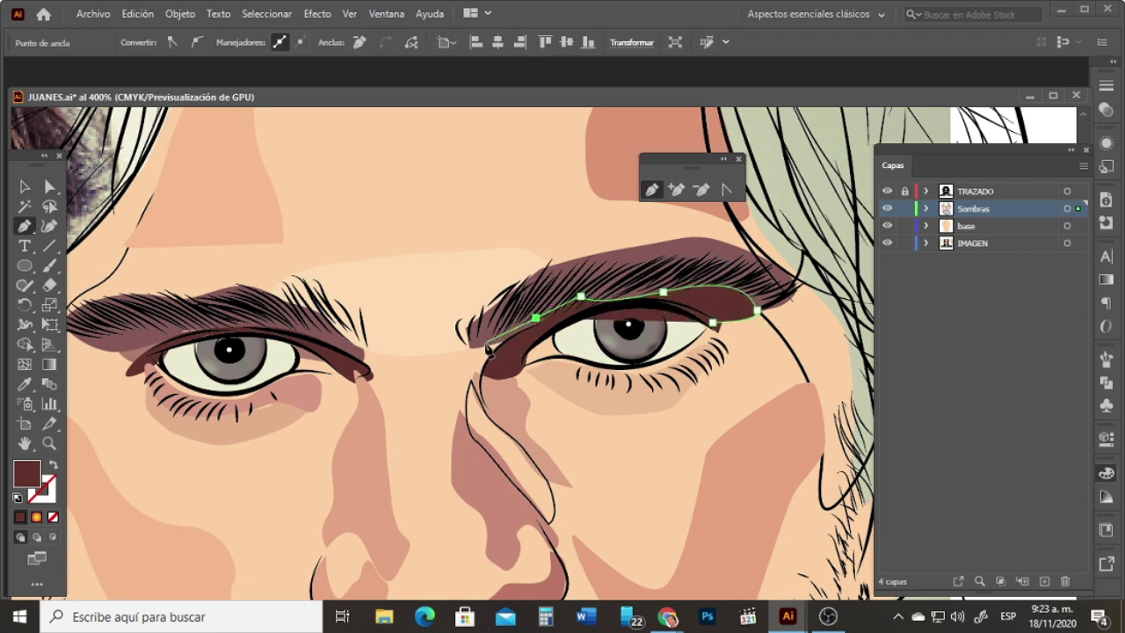
drag(477, 347, 479, 360)
click(485, 371)
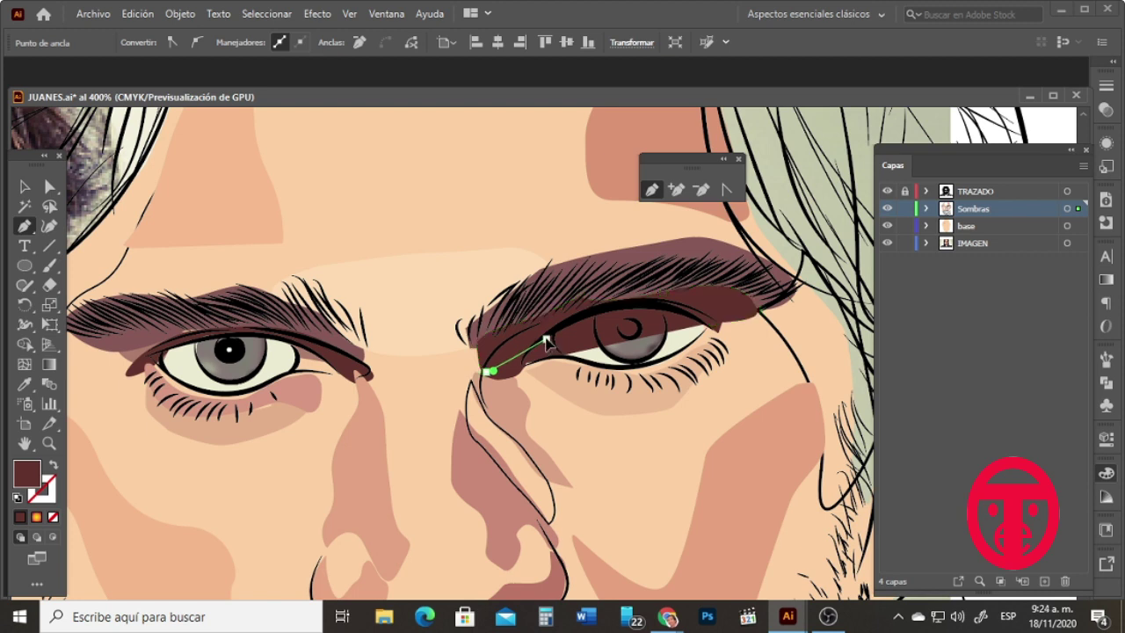
drag(546, 339, 733, 313)
click(758, 311)
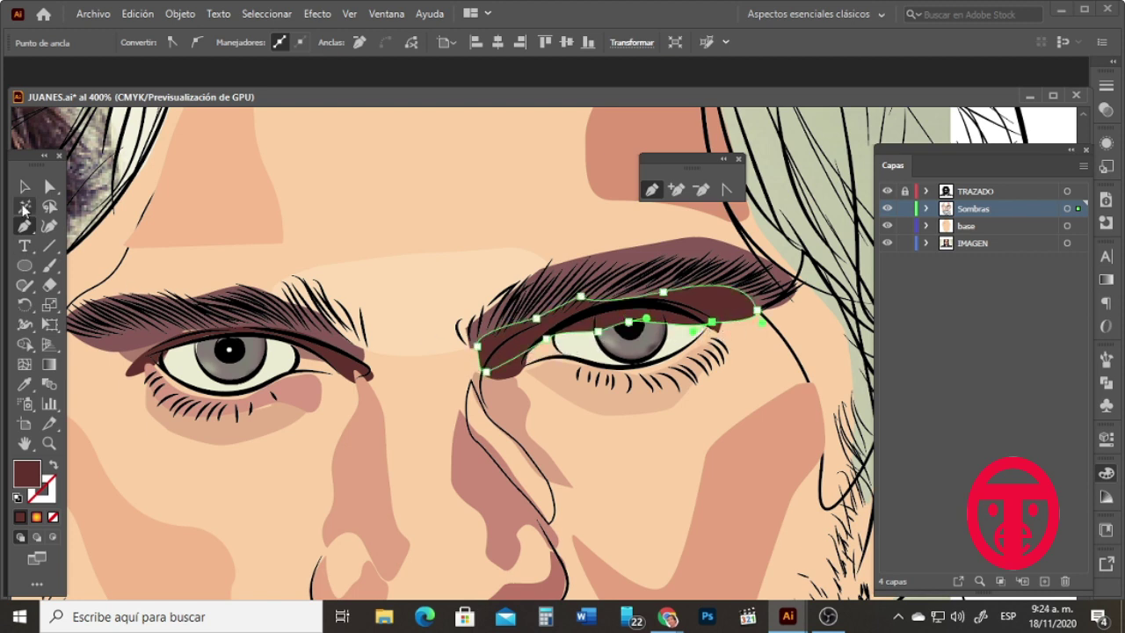
Step: Fill the new upper-eyelid shadow with the pinkish brown sampled from the image-left eyelid shadow and set its opacity to 61%
key(v)
key(i)
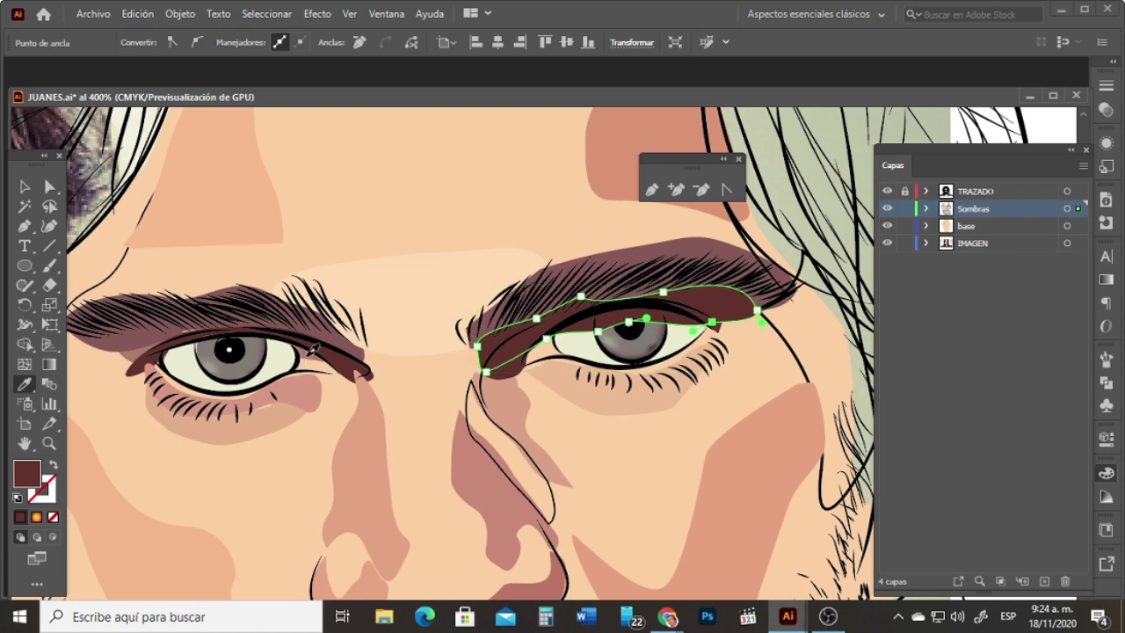
click(307, 358)
click(21, 186)
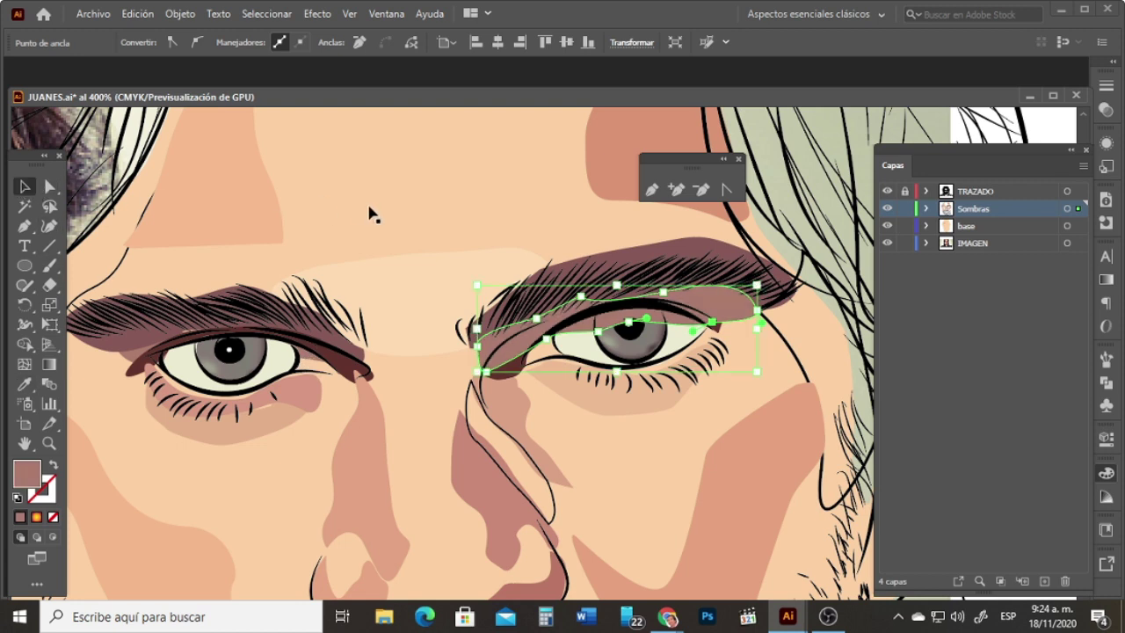
click(1106, 437)
click(1004, 305)
drag(1002, 323, 981, 328)
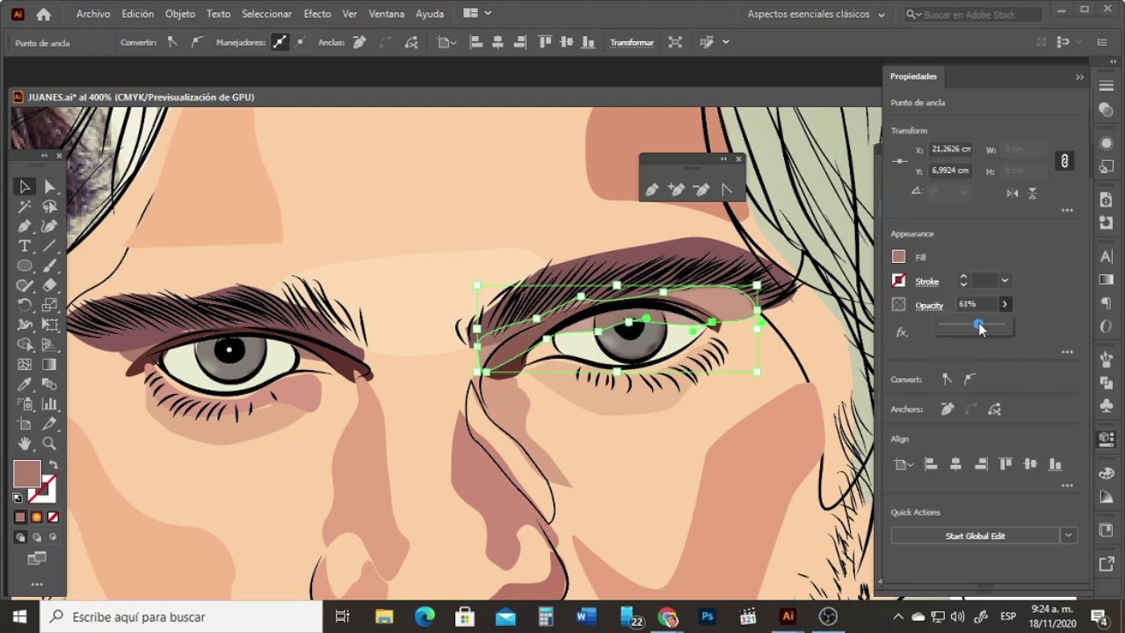
Step: Raise the shadow's lower-edge anchor point above the image-right pupil so it clears the highlight, and deselect the shape
click(630, 324)
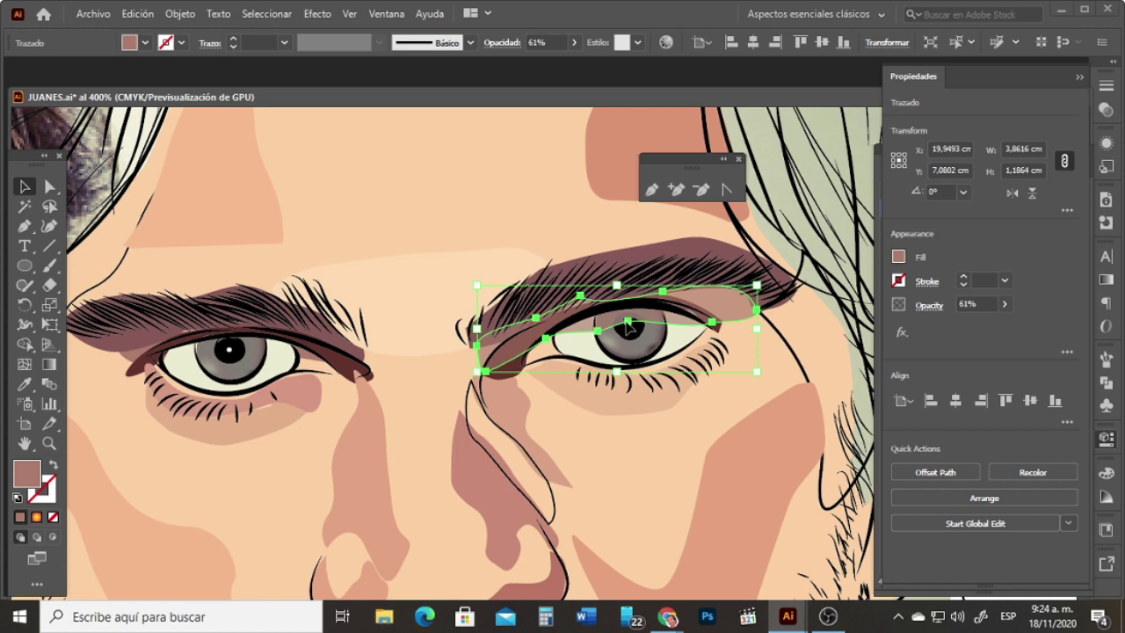
key(a)
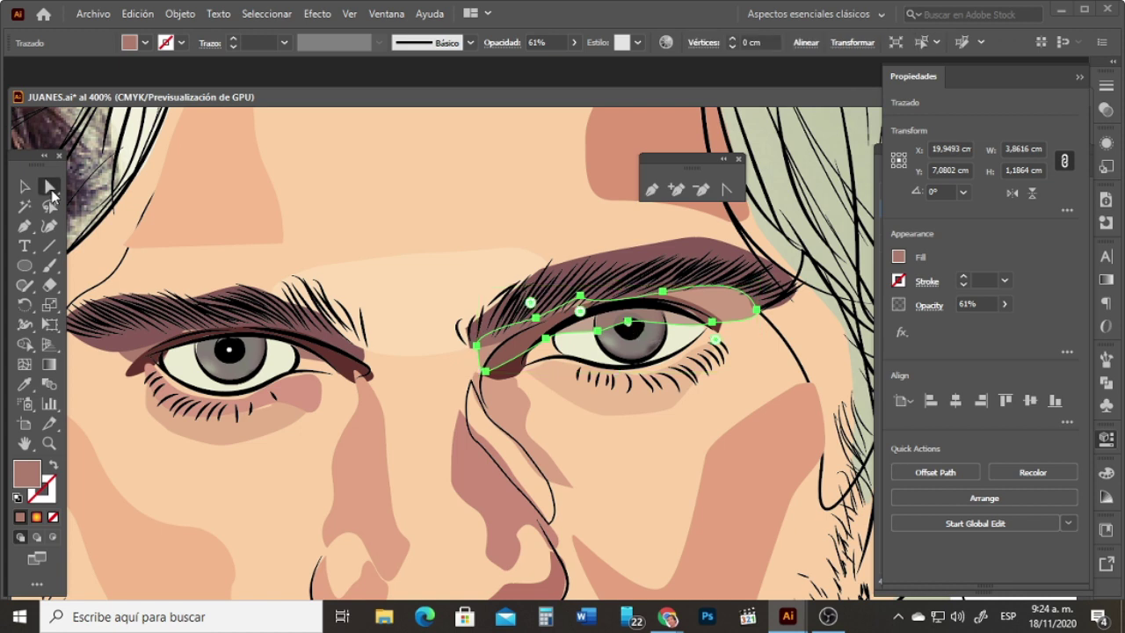
click(627, 296)
click(629, 325)
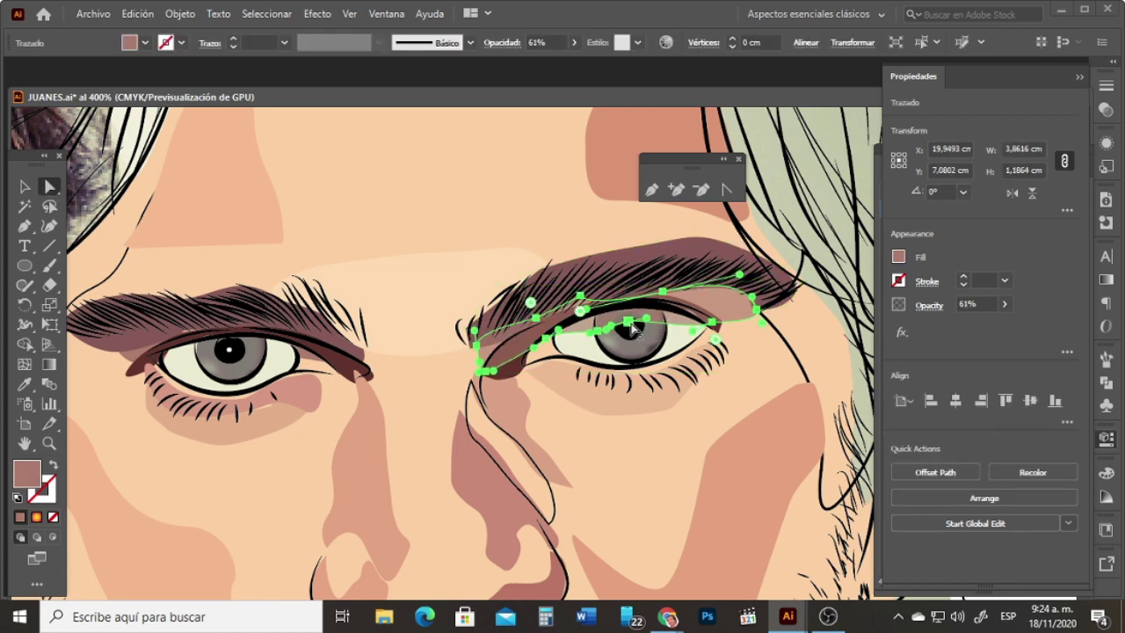
click(627, 324)
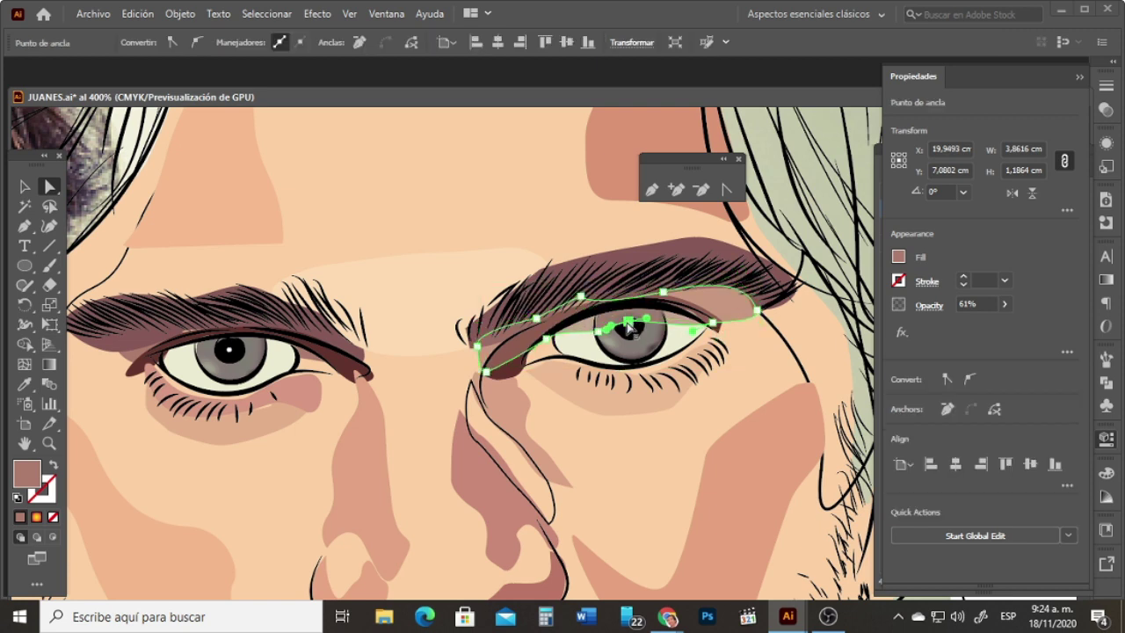
key(v)
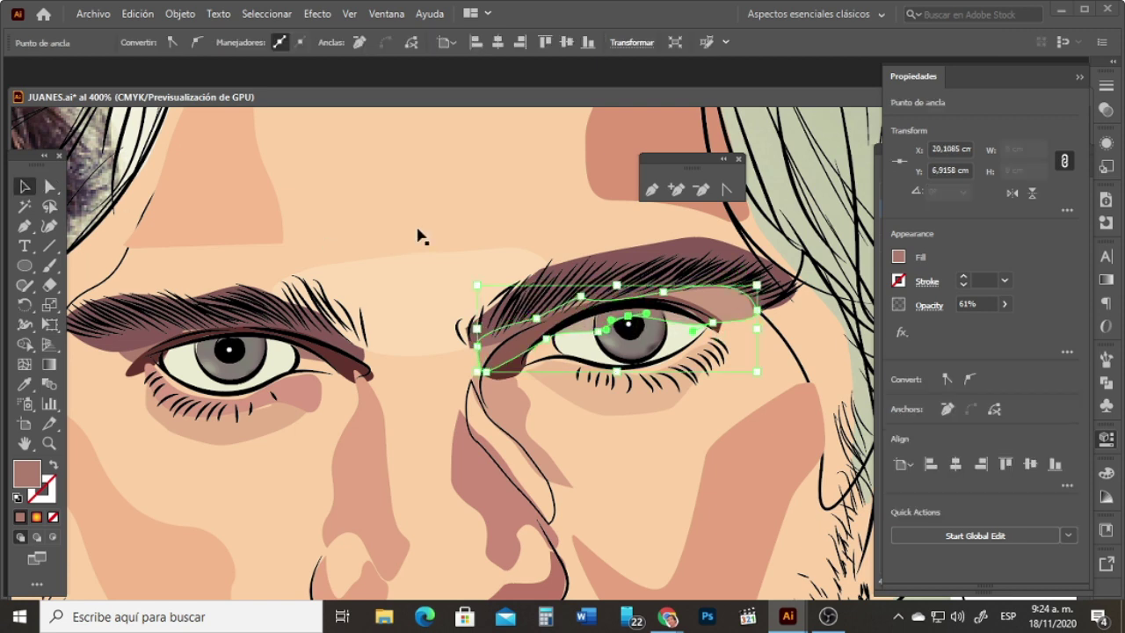
click(550, 222)
click(753, 316)
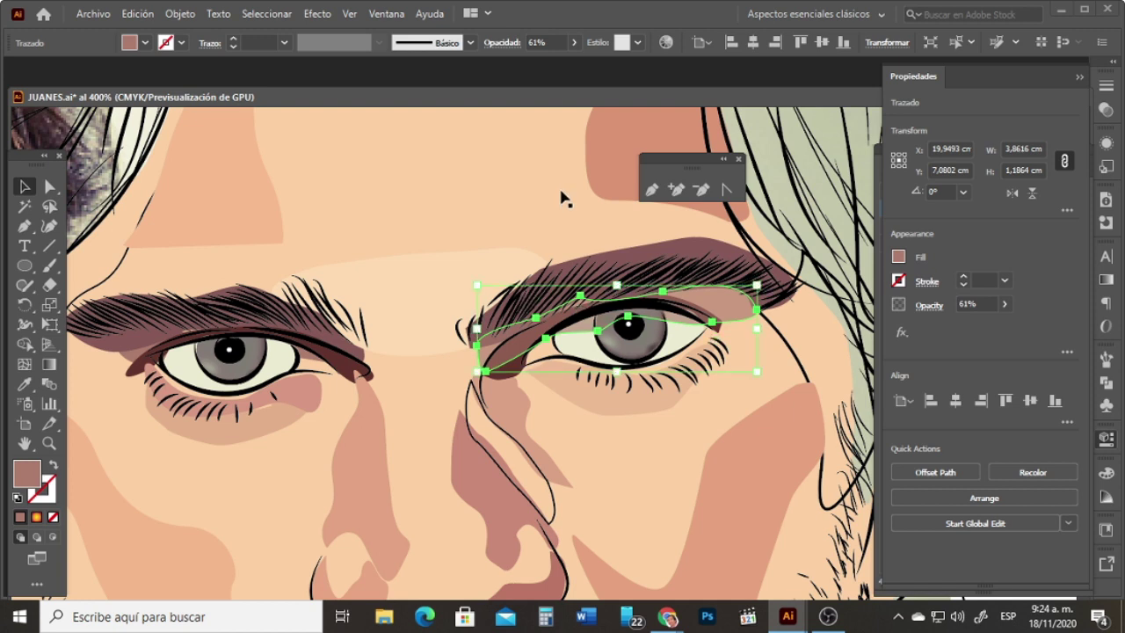
click(399, 254)
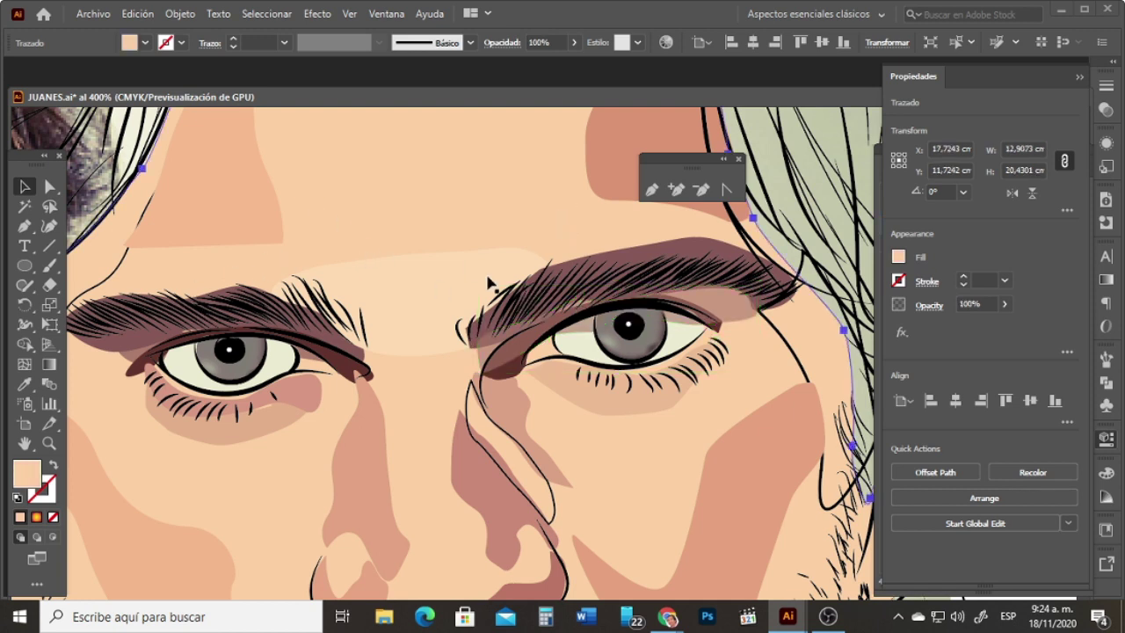
Step: Zoom out to 200% to compare the finished eyes of the portrait with the photo beside it
click(49, 442)
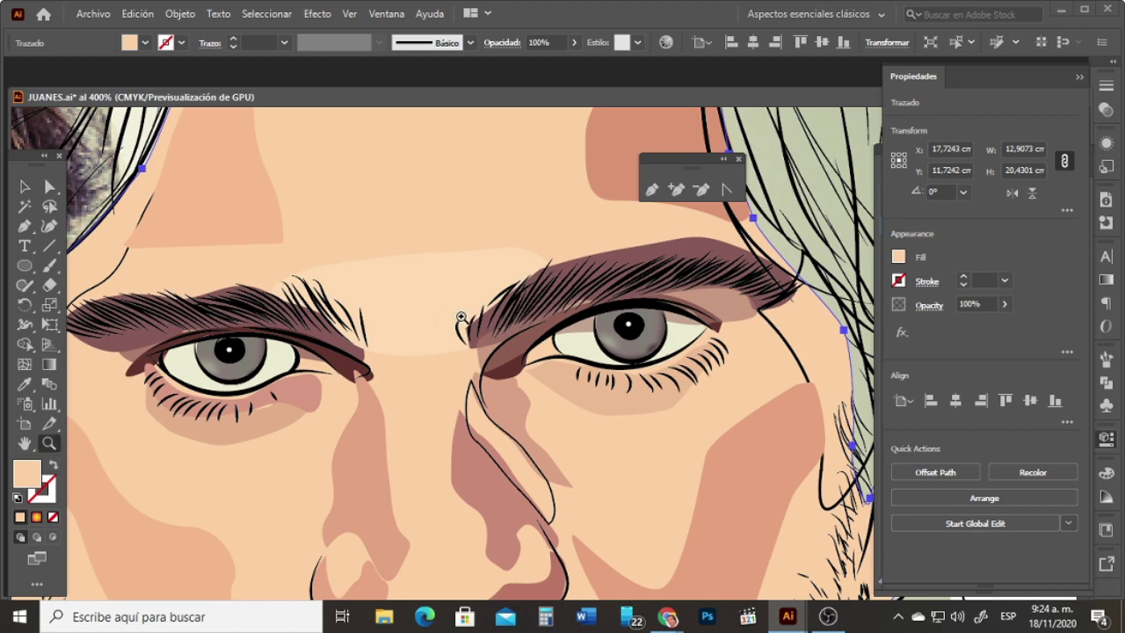
alt+click(458, 429)
click(583, 394)
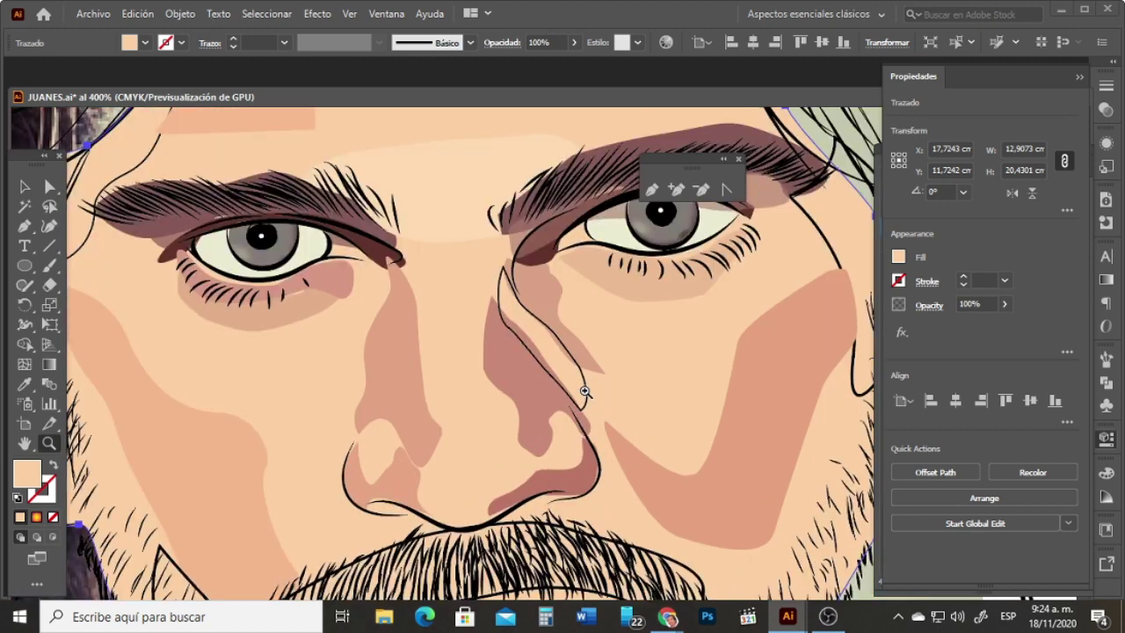
alt+click(348, 357)
key(v)
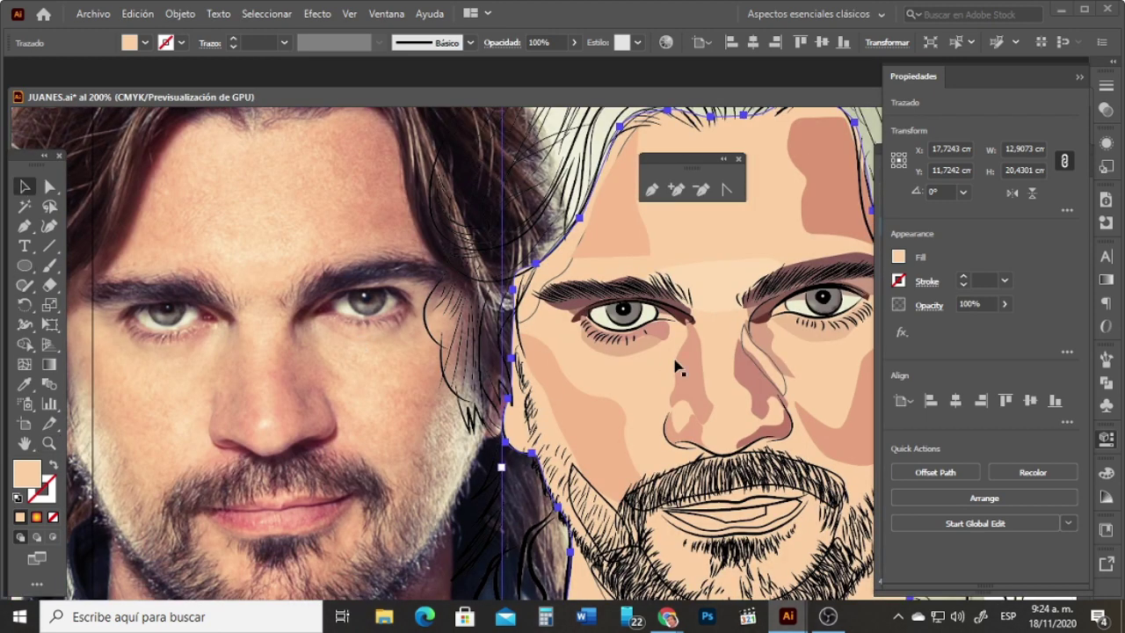
Step: Fill the narrow outlined shape along the image-right side of the nose with the pinkish brown sampled from the photo's nose shadow
click(787, 400)
key(i)
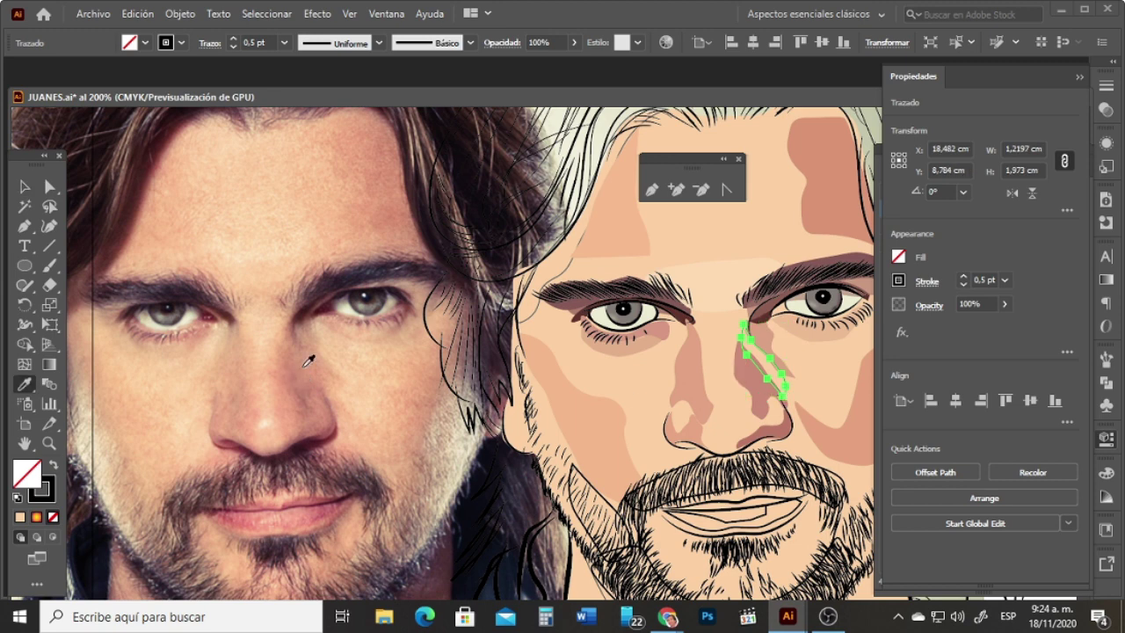
click(302, 374)
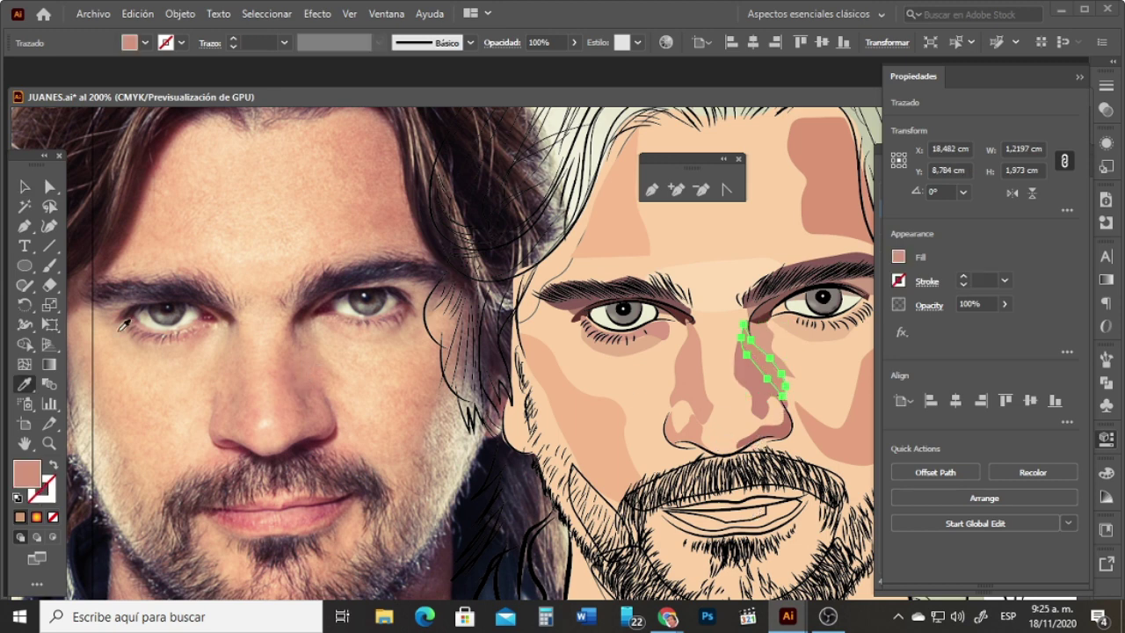
key(v)
Step: Fill the outlined moustache shape with the pink skin tone sampled from the photo beside the moustache
click(718, 473)
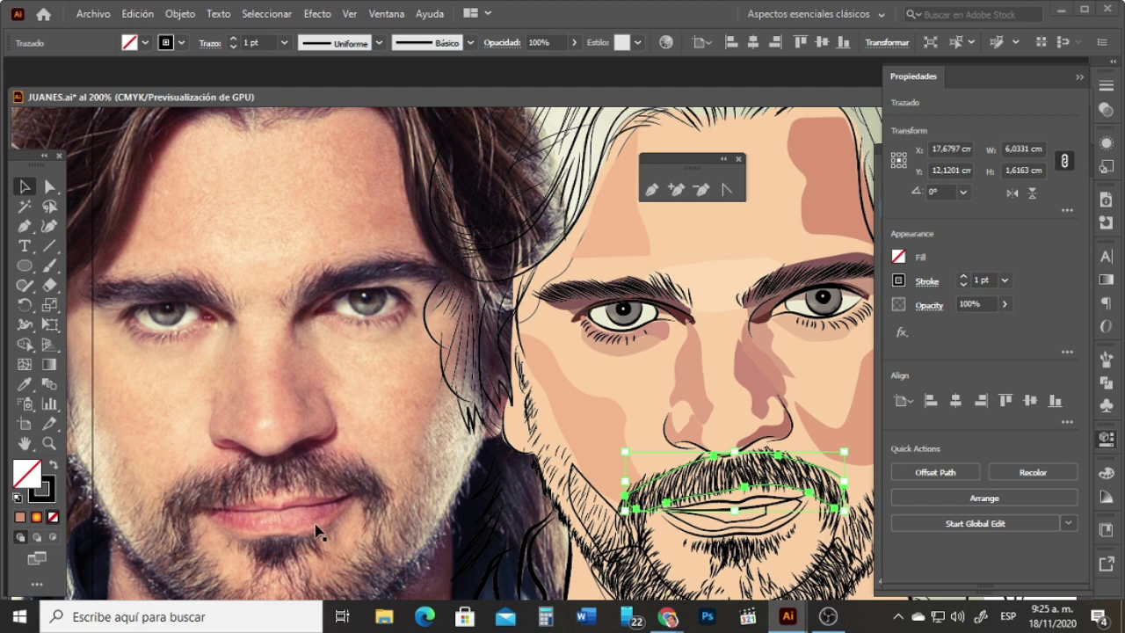
key(i)
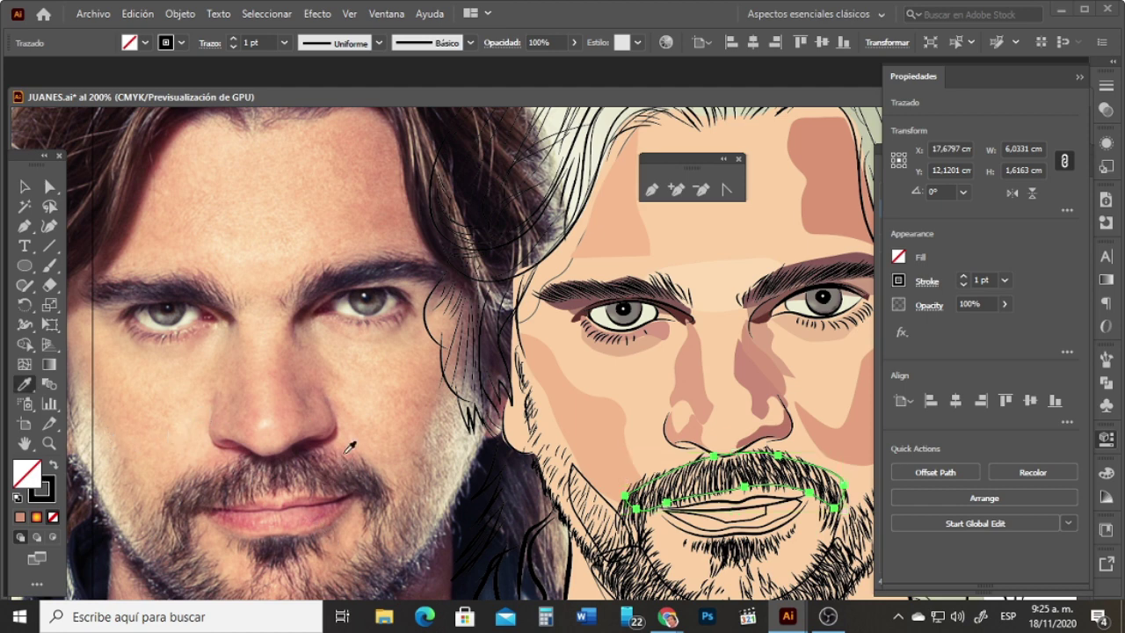
click(348, 455)
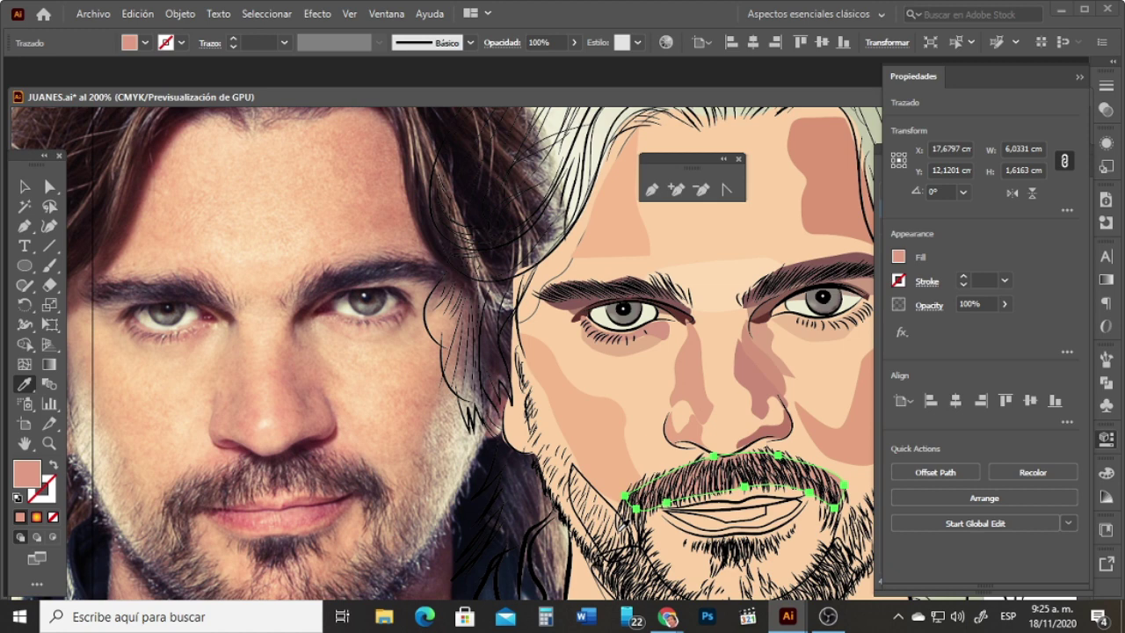
click(25, 186)
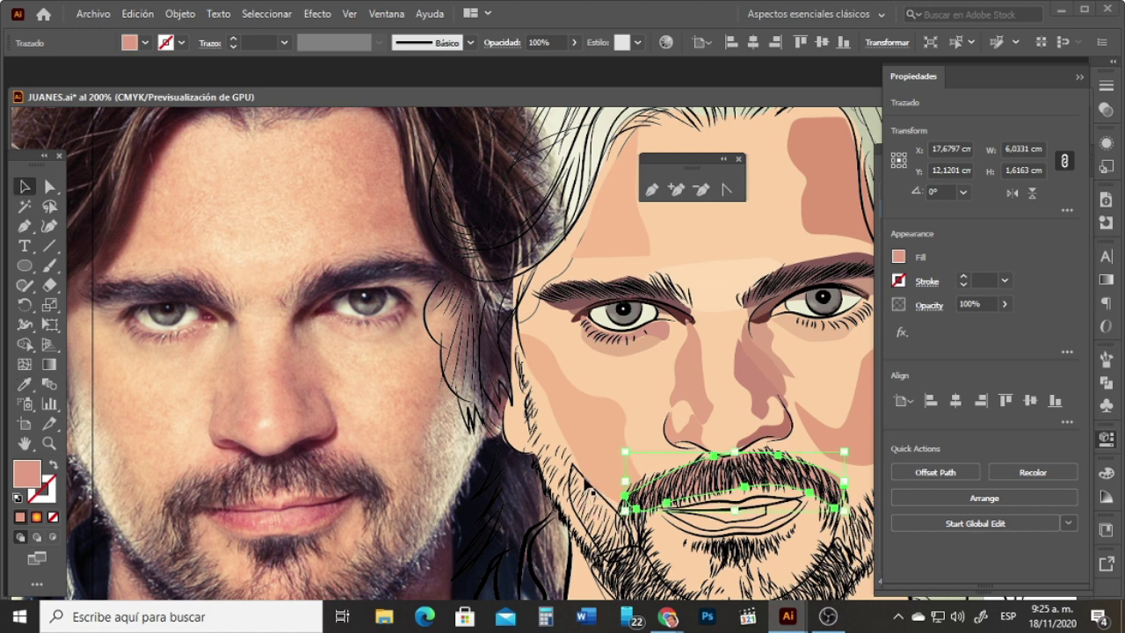
Step: Fill the beard patch on the image-left jaw with the pink tone sampled from the portrait's moustache shape
click(589, 490)
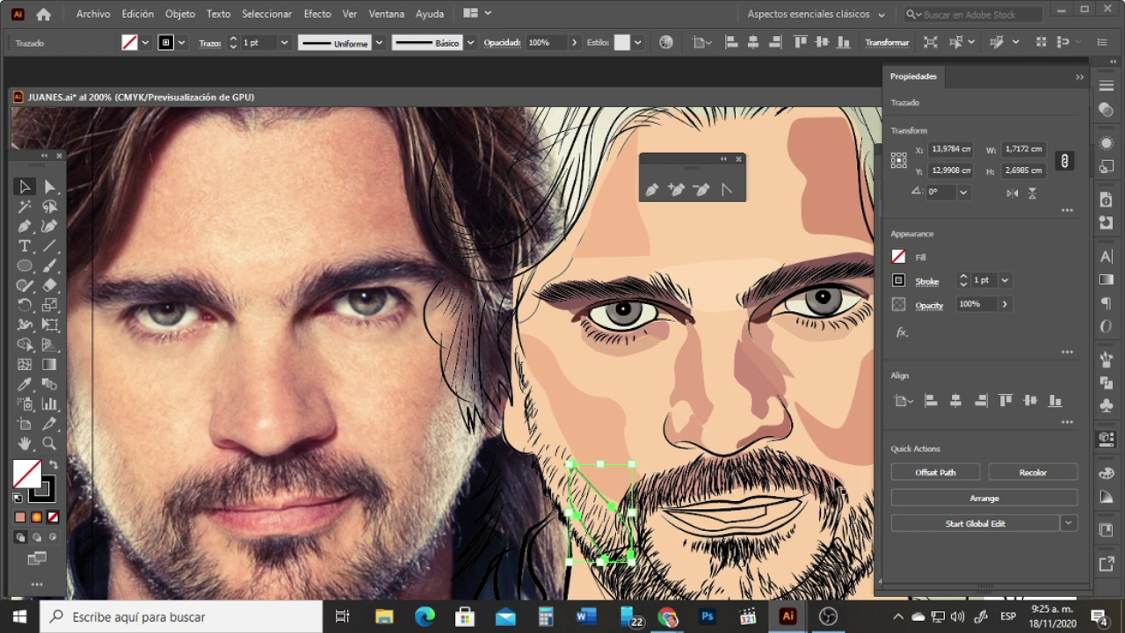
key(i)
click(836, 475)
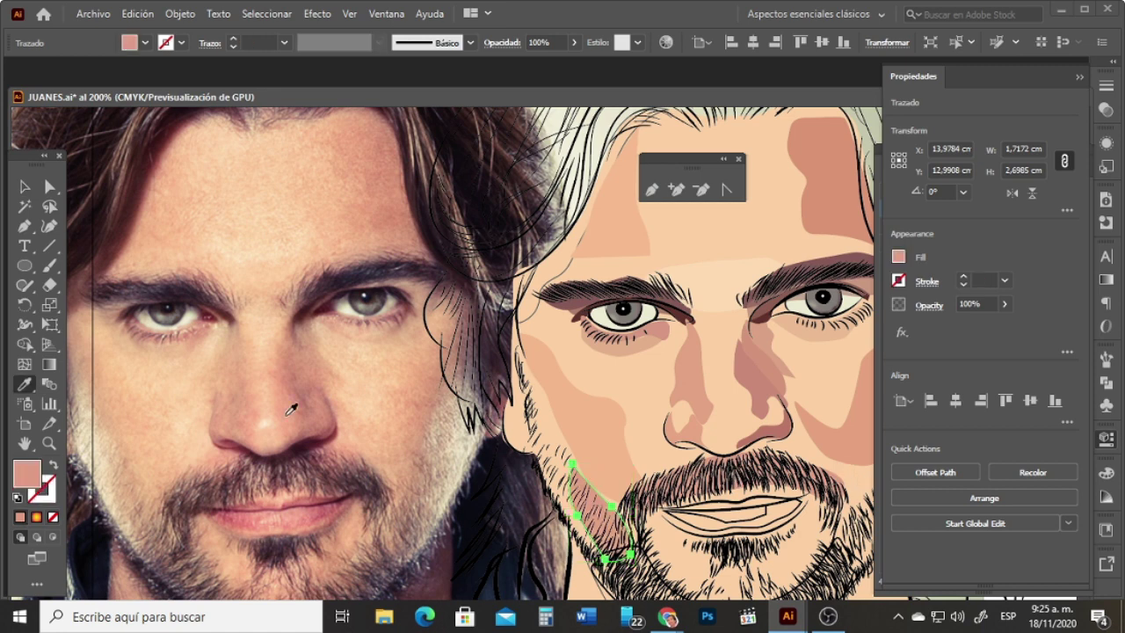
click(25, 186)
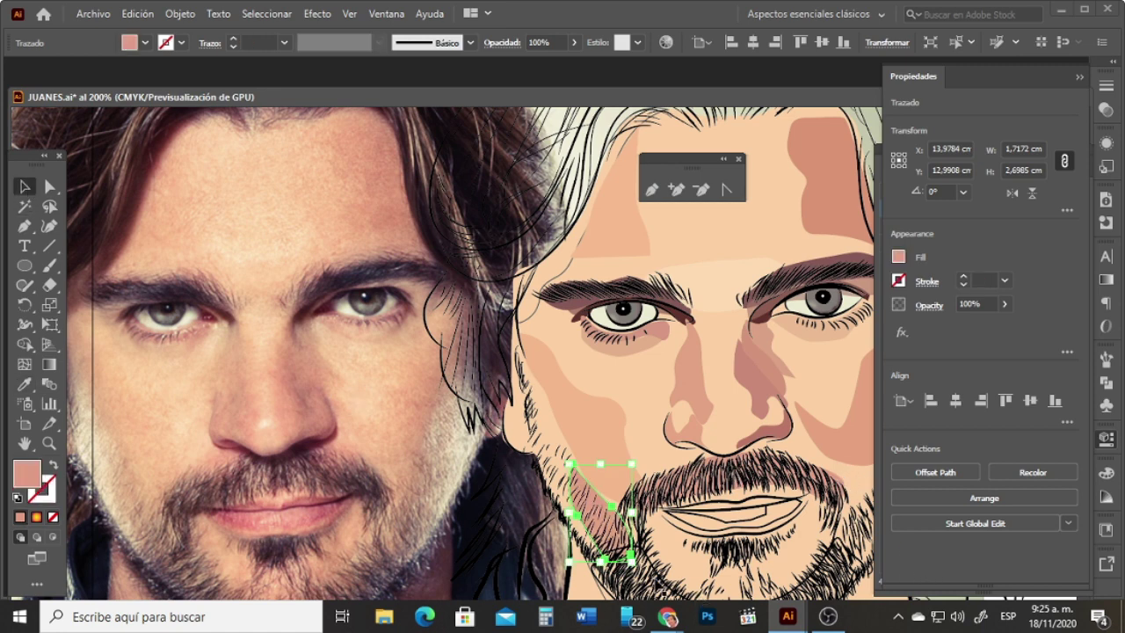
Step: Fill the large chin-beard shape with the pink tone sampled from the image-left jaw patch
click(655, 573)
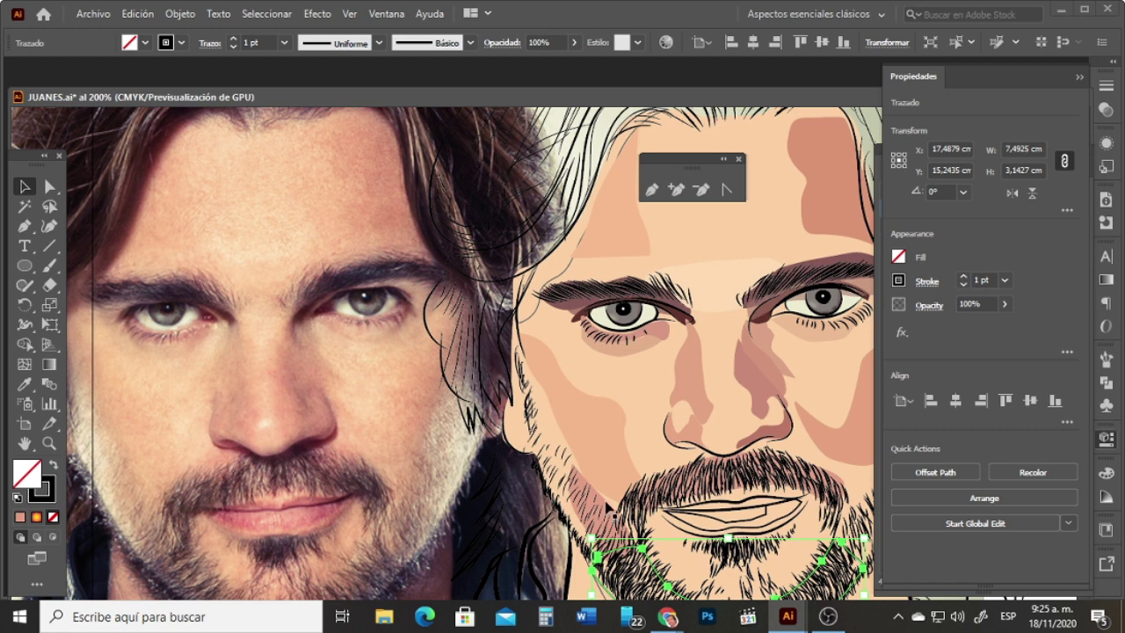
key(i)
click(605, 501)
key(v)
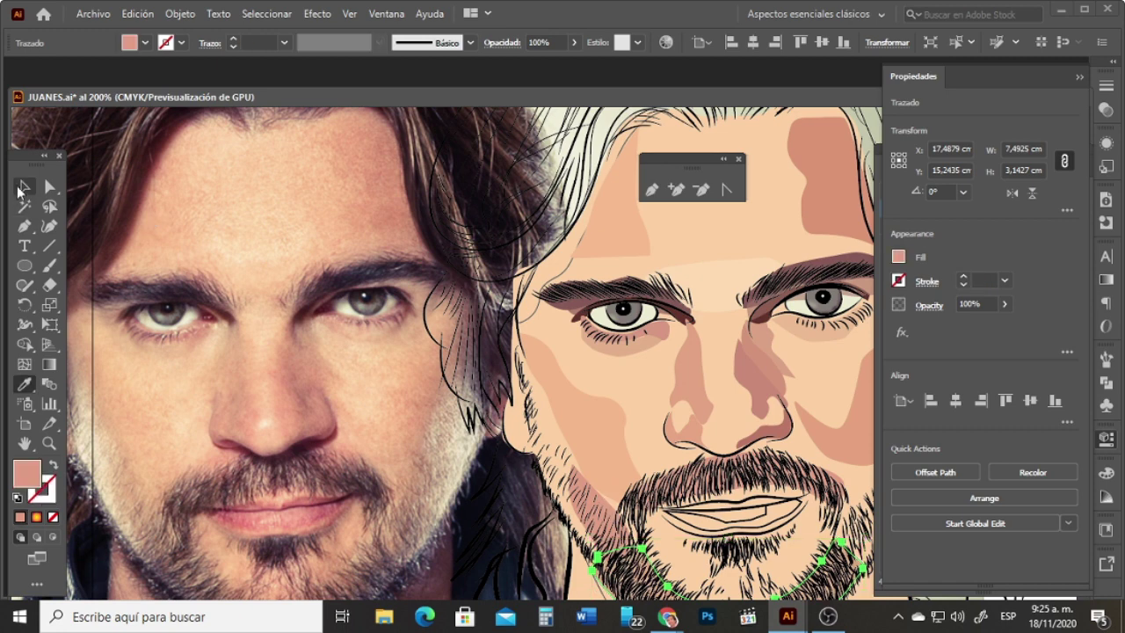
Step: Fill the shadow strip along the image-left hairline with the dark reddish brown sampled from the edge of the photo's hair
click(553, 277)
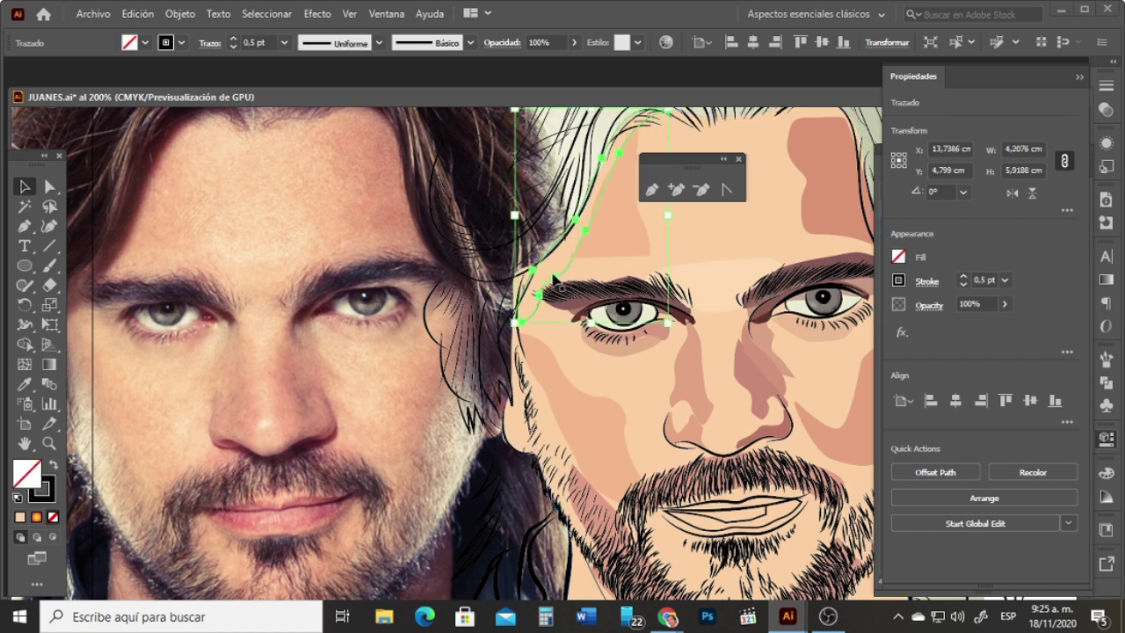
key(i)
click(132, 216)
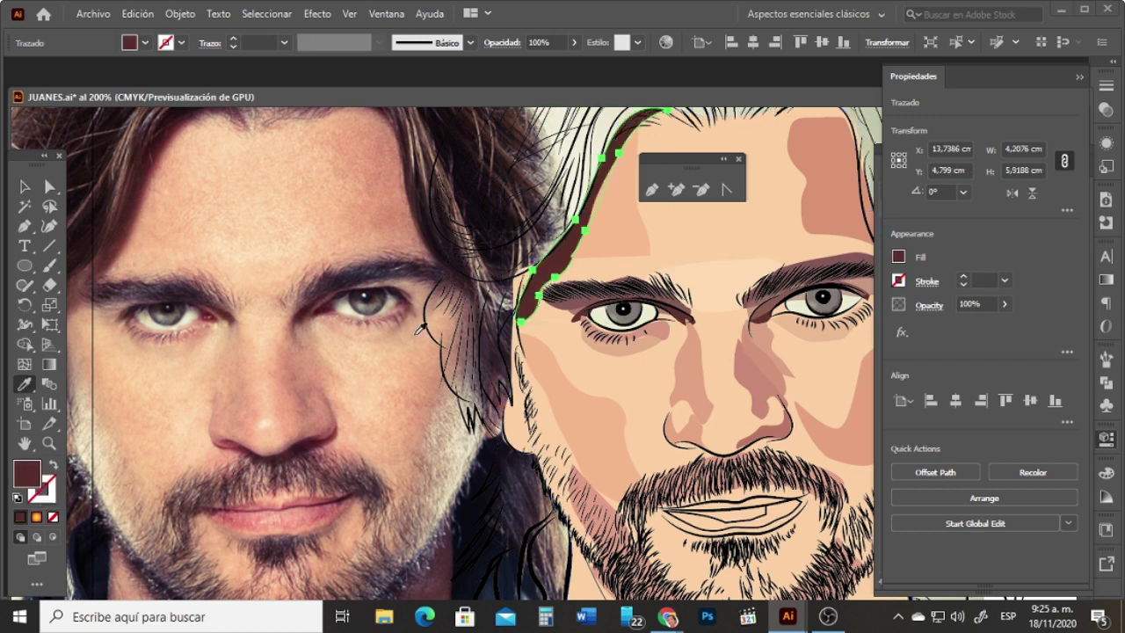
click(132, 227)
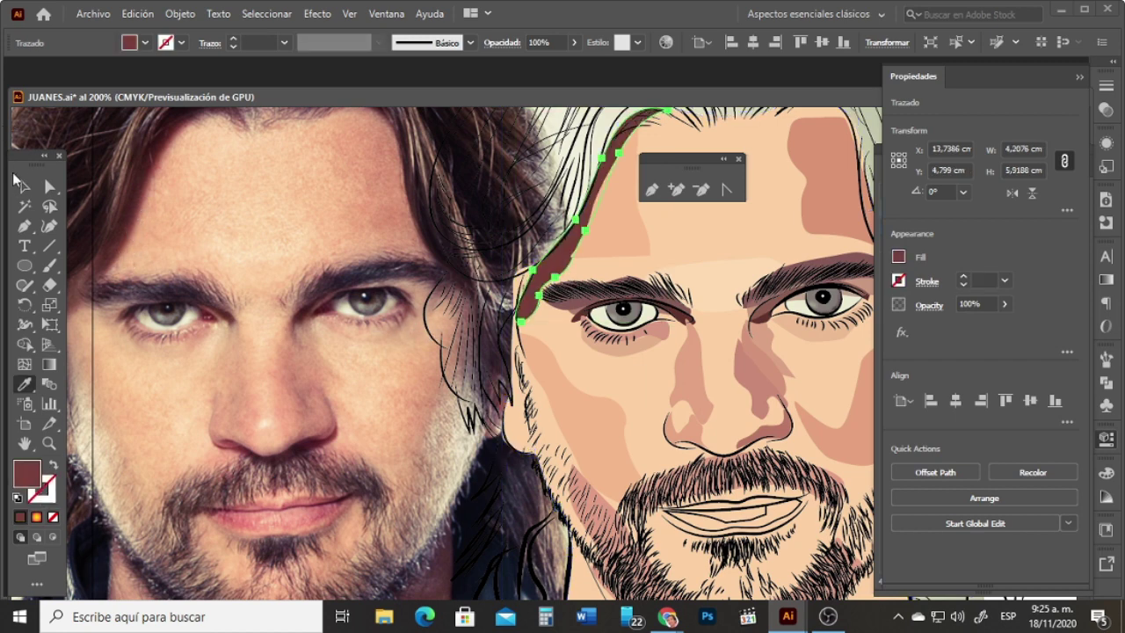
click(15, 178)
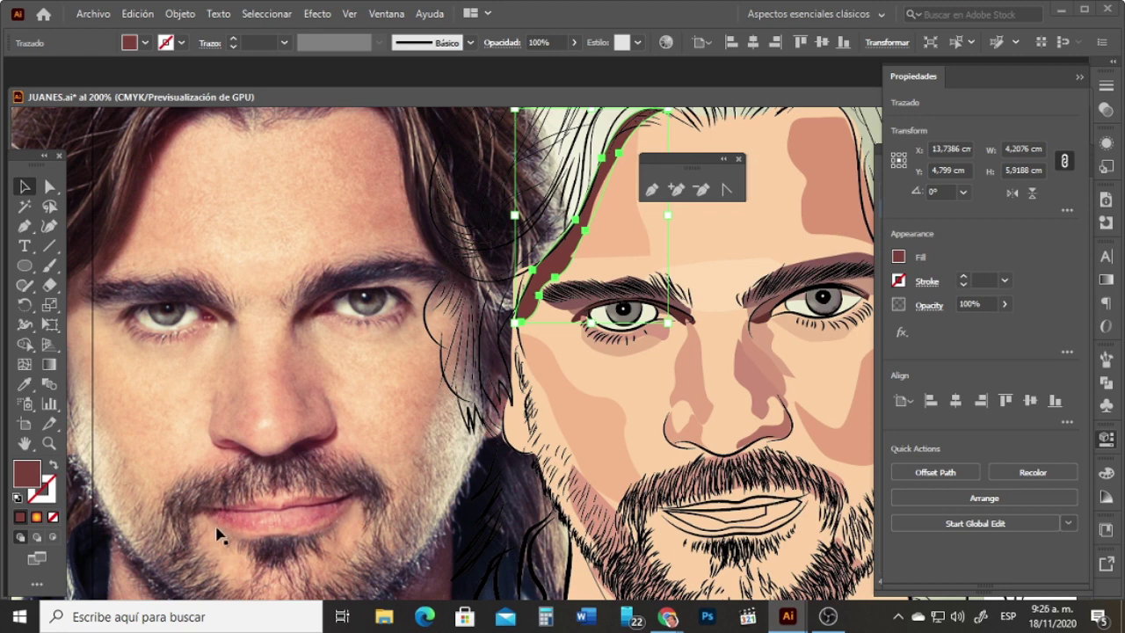
Step: Draw a closed Pen shape on the Sombras layer around the whole mouth, following the outer outline of both lips
click(24, 226)
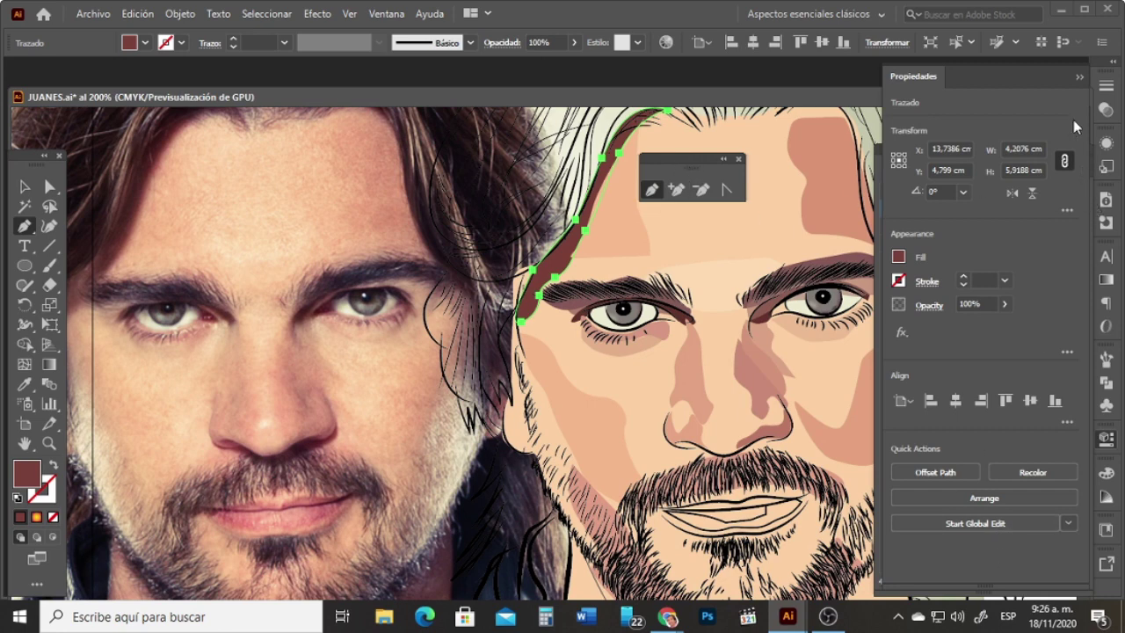
click(1079, 79)
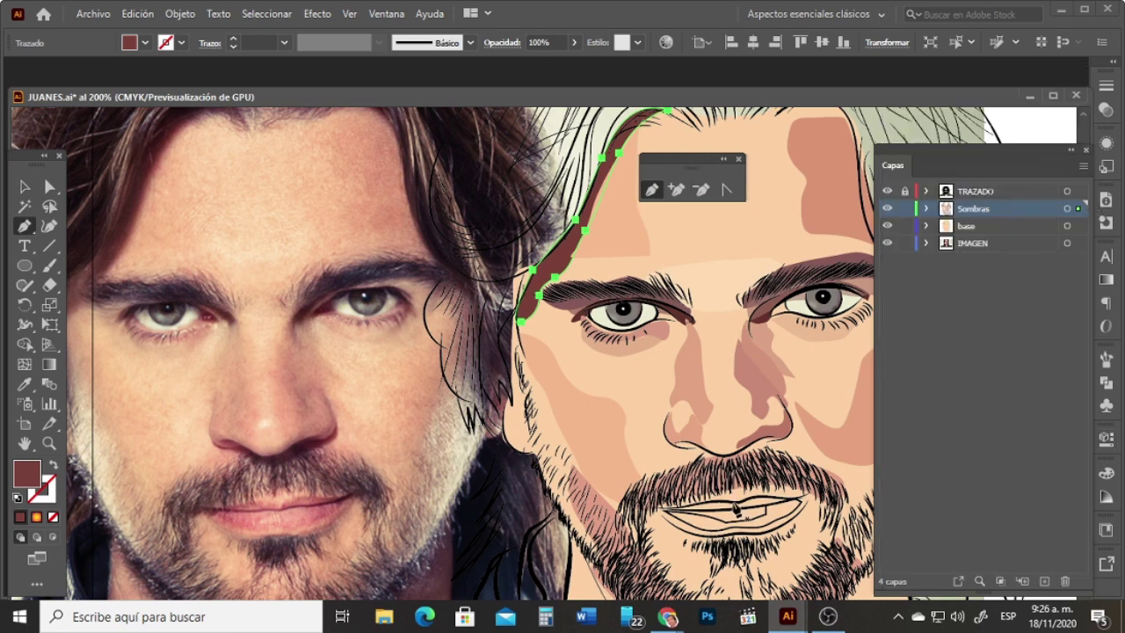
click(733, 504)
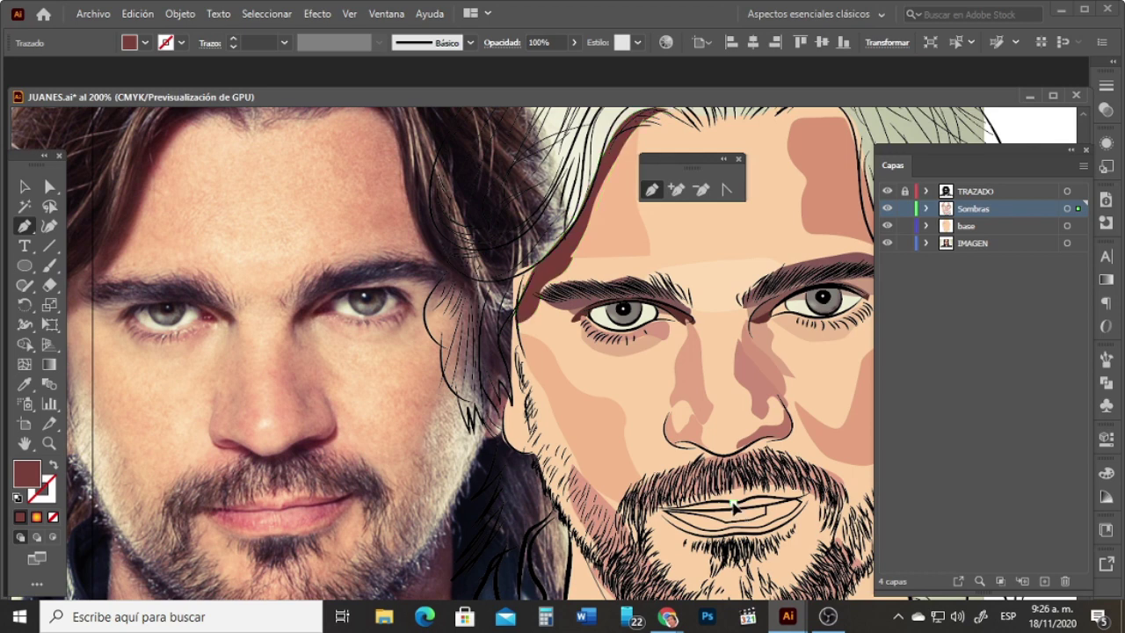
click(661, 513)
click(654, 507)
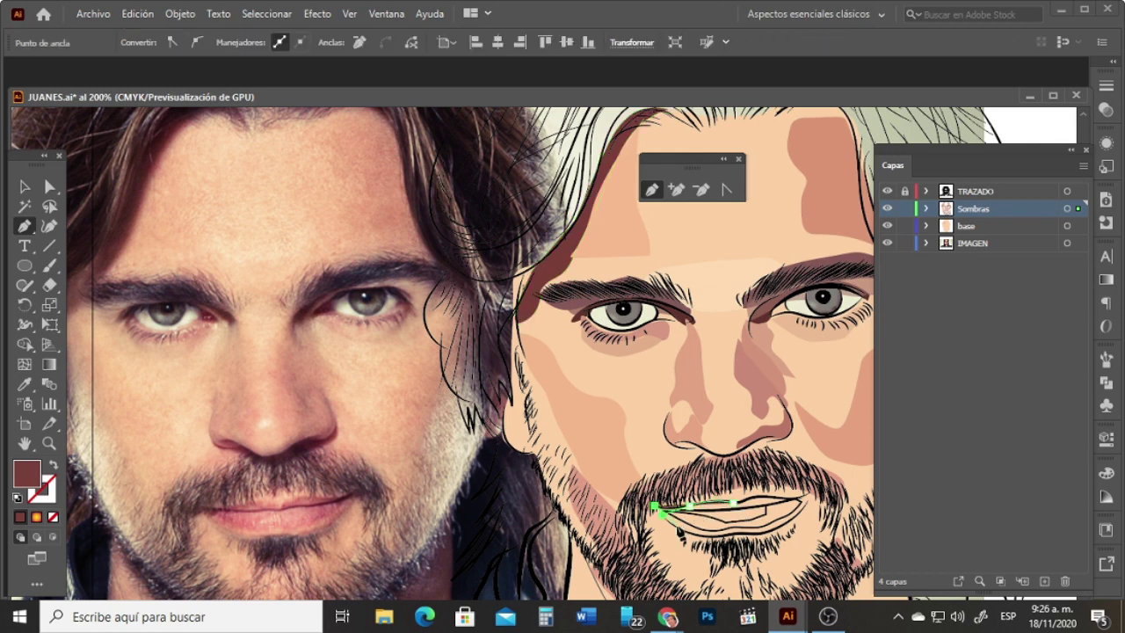
click(694, 526)
drag(729, 528, 752, 520)
click(777, 522)
click(792, 511)
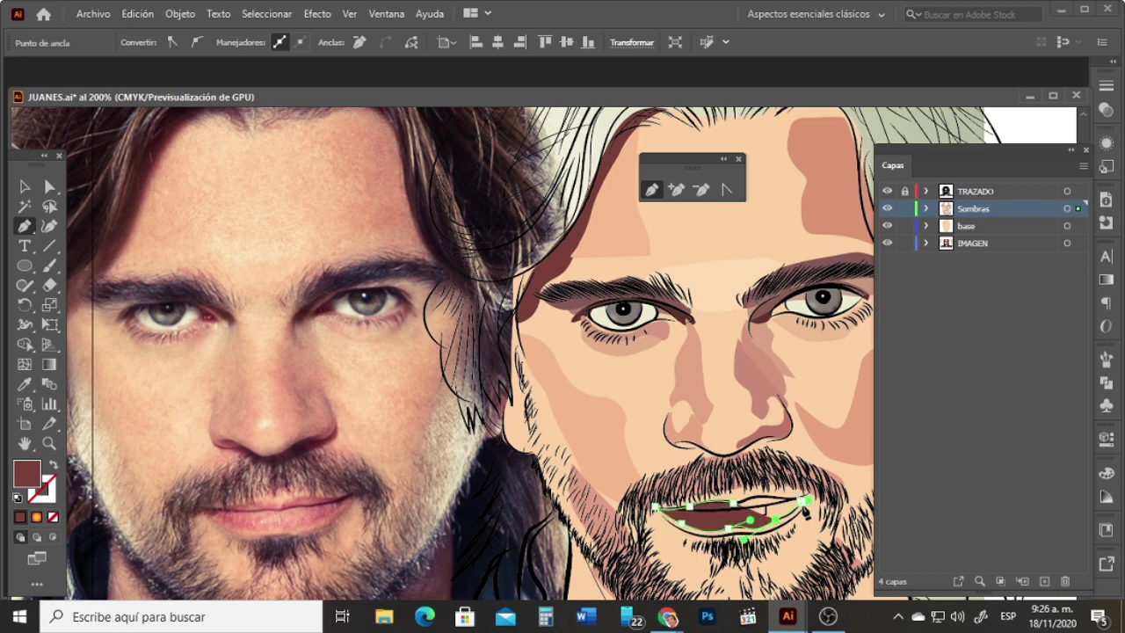
click(807, 497)
click(808, 483)
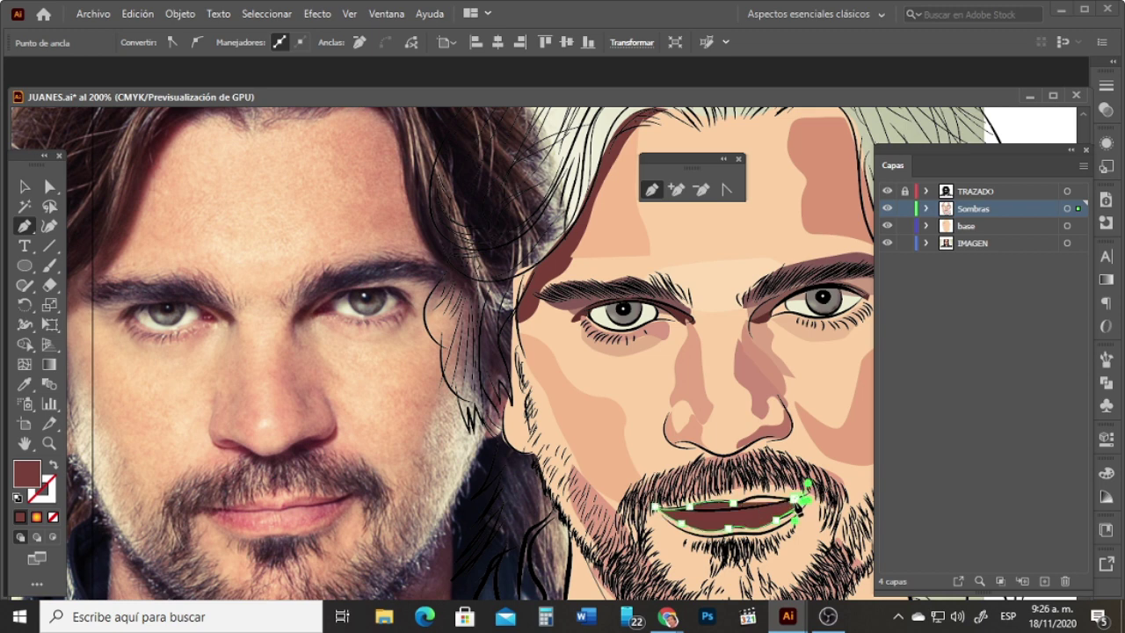
key(a)
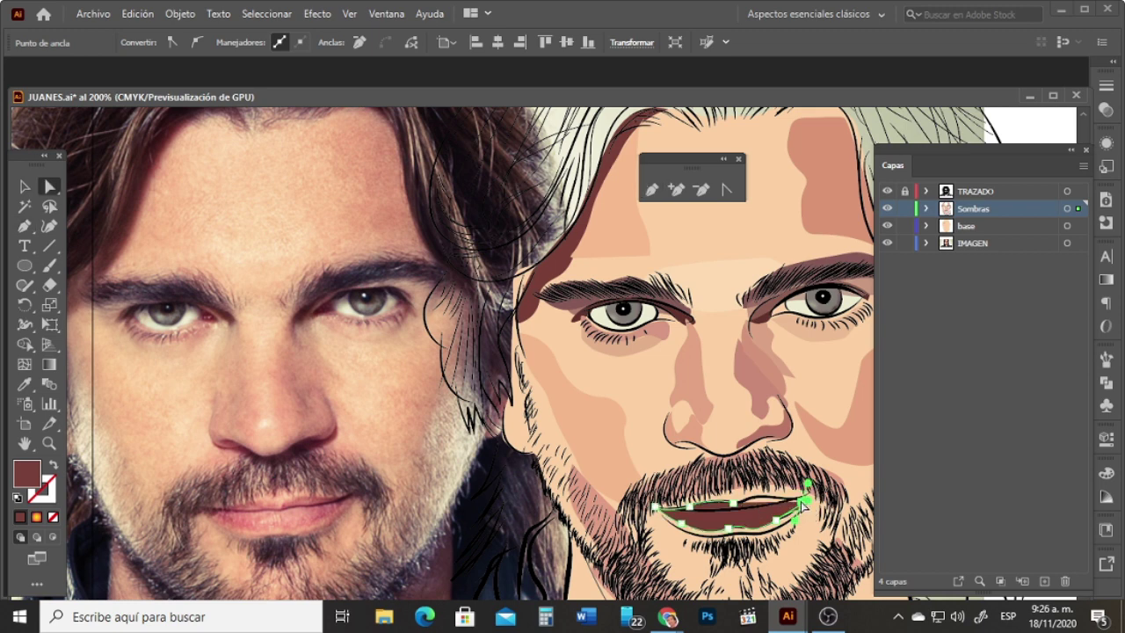
key(p)
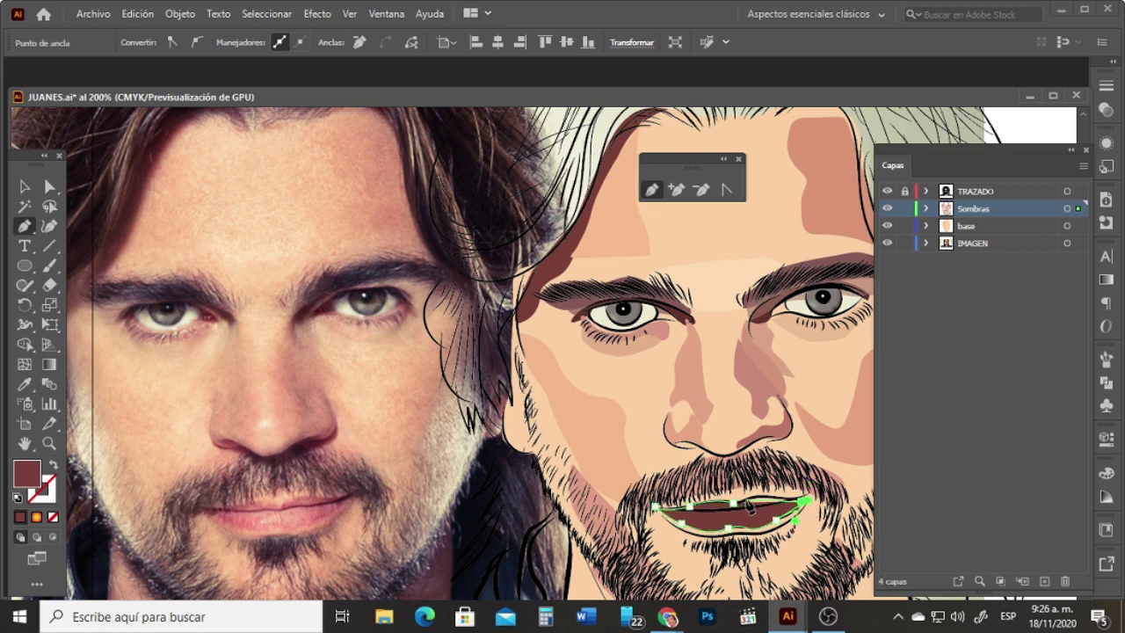
drag(747, 500, 720, 512)
click(733, 503)
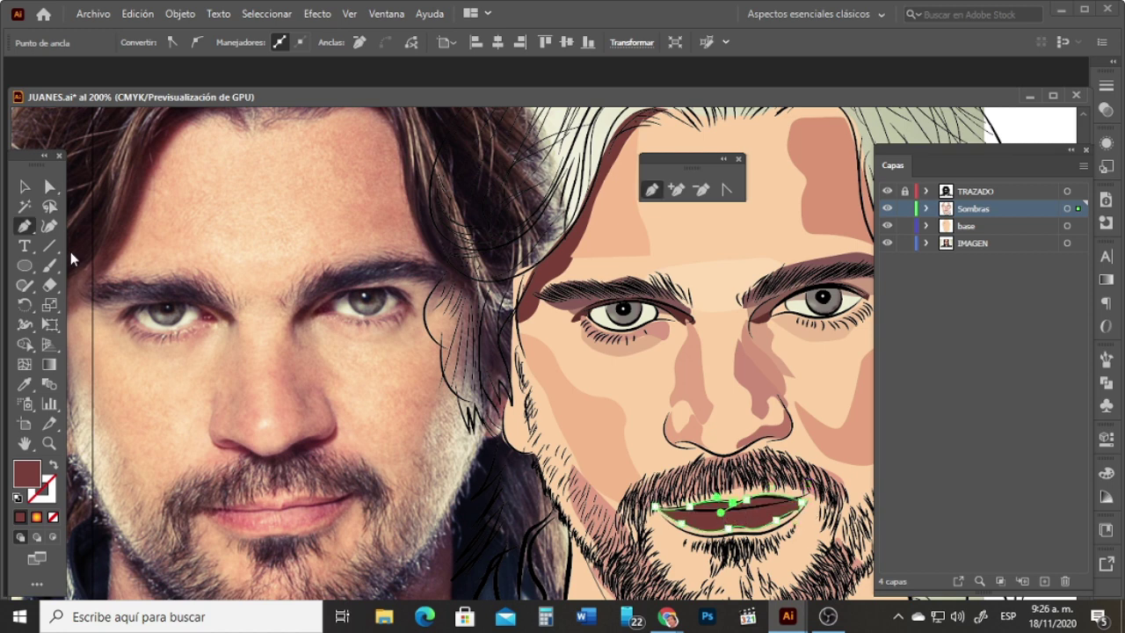
Step: Fill the new mouth shape with the muted red-pink sampled from the upper lip in the photo
click(23, 385)
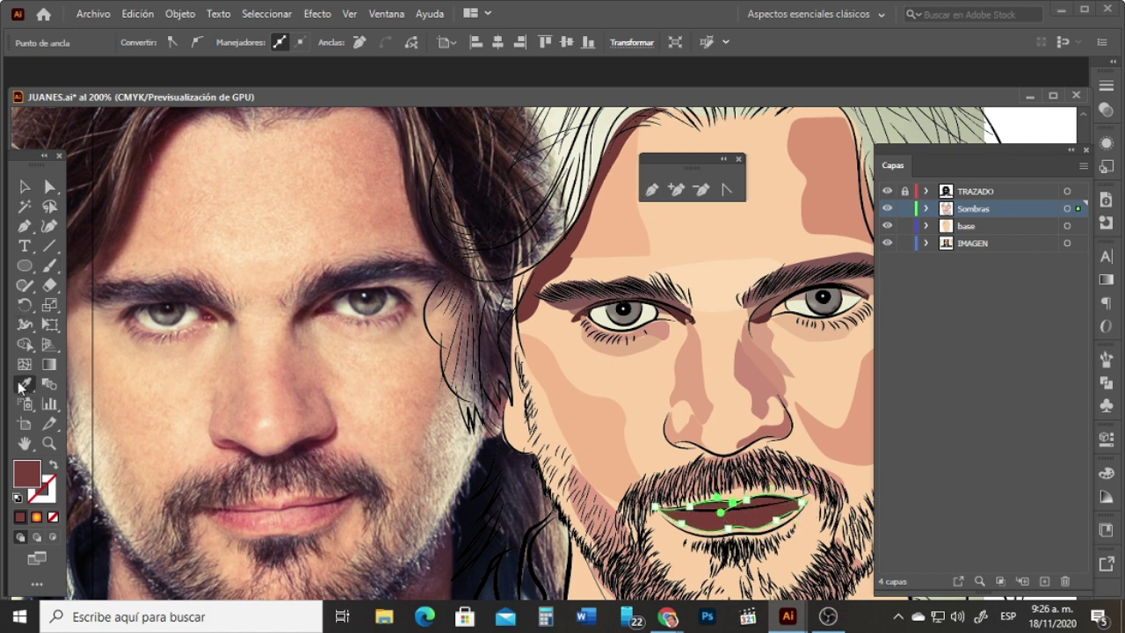
click(271, 517)
click(282, 517)
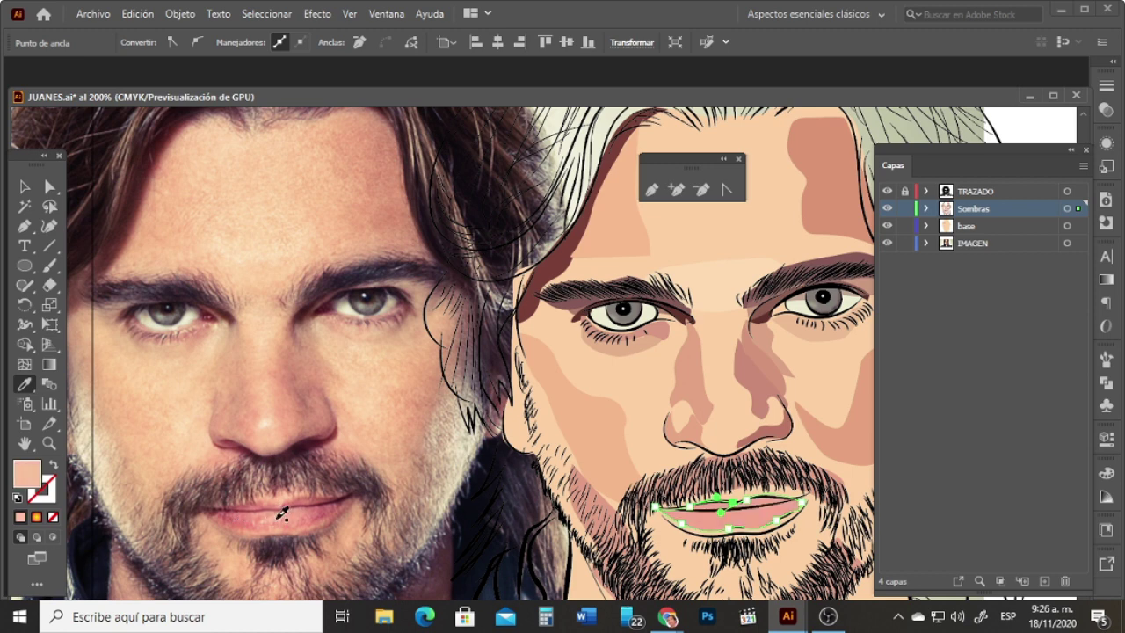
click(272, 512)
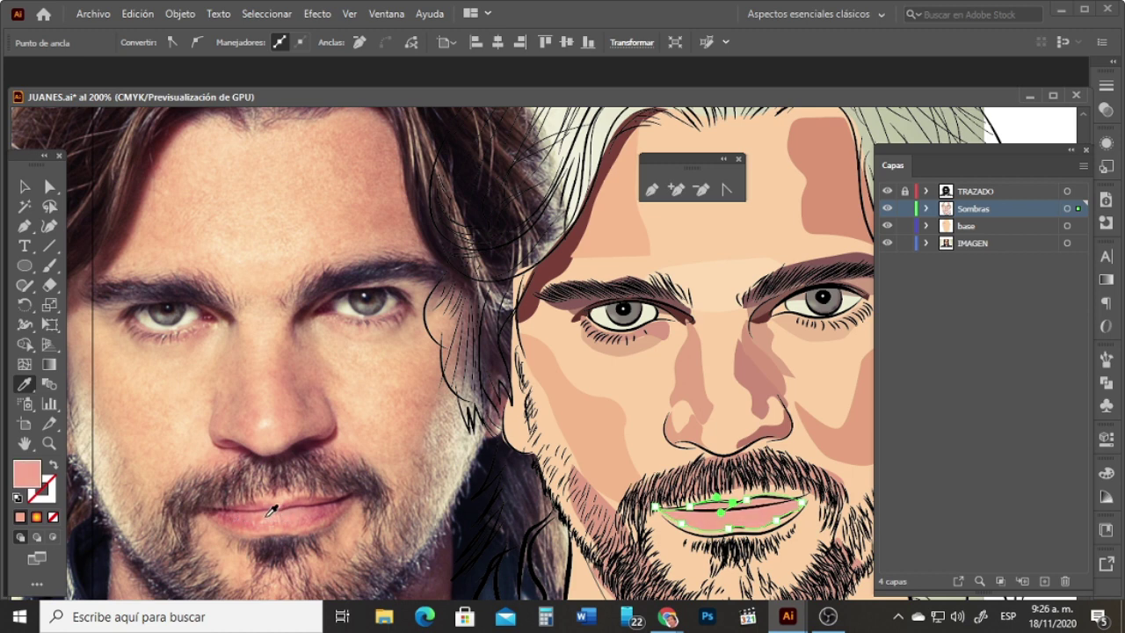
click(299, 494)
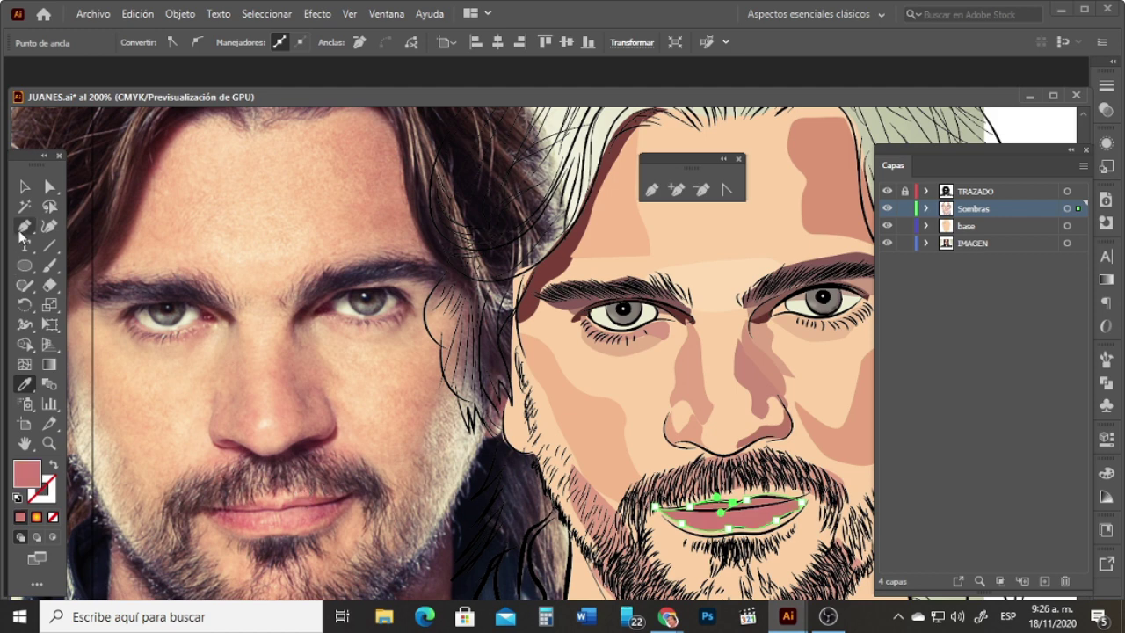
Step: Send the mouth shape backward behind the lip detail path and show its bounding box
click(24, 186)
key(ctrl)
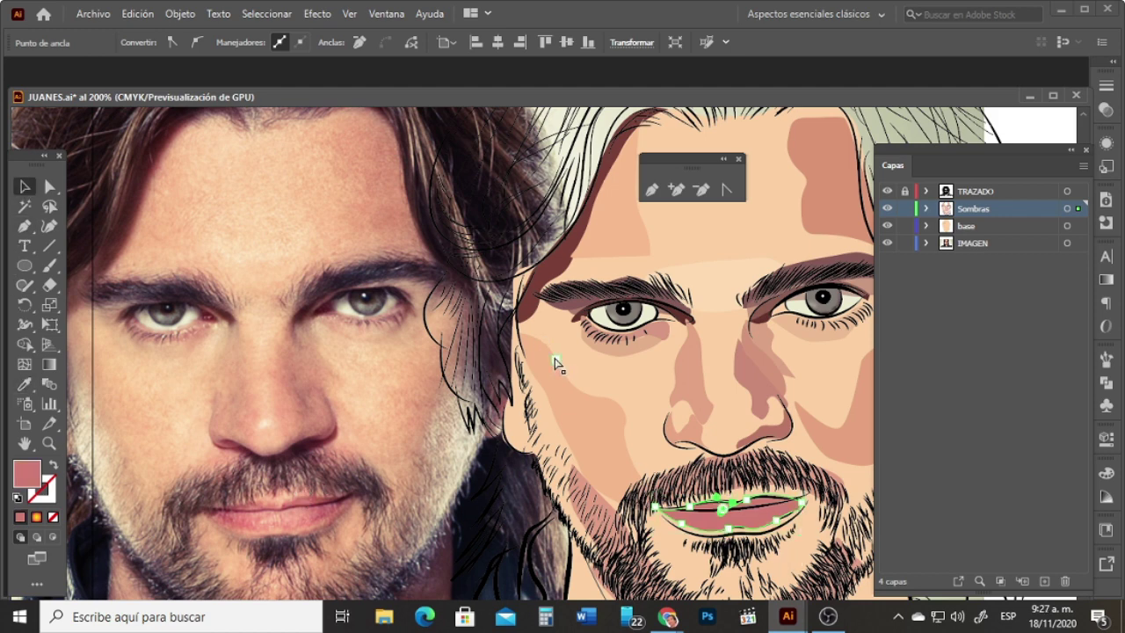
key(ctrl+[)
key(ctrl+shift+b)
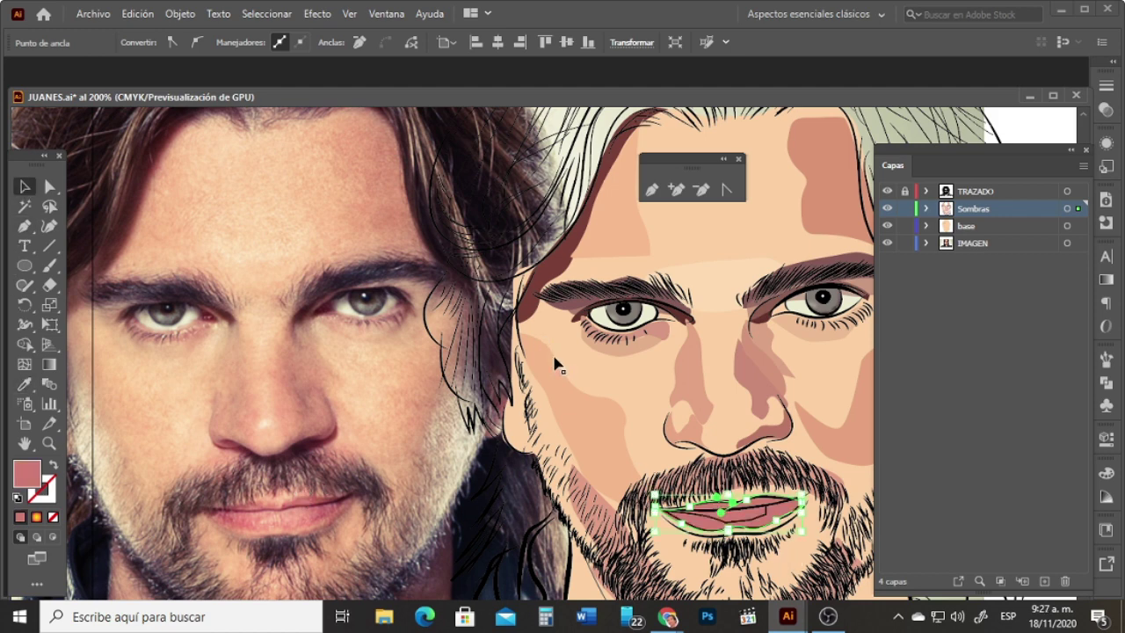
Step: Fill the lip detail path with the deeper reddish pink sampled from the image-left part of the photo's lips
click(706, 525)
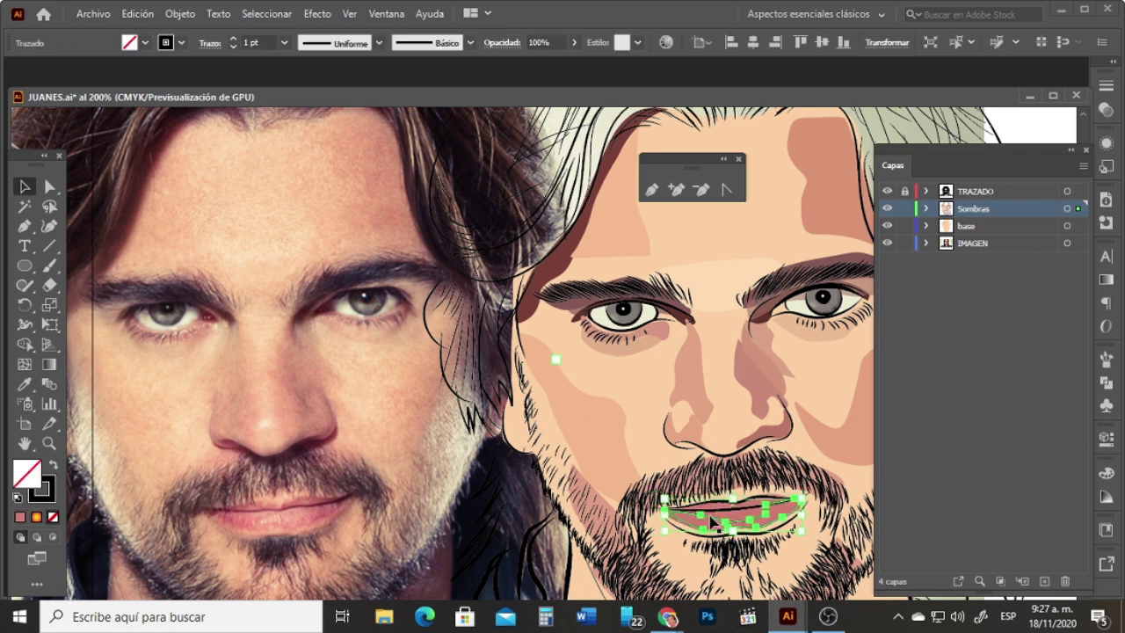
key(i)
click(243, 518)
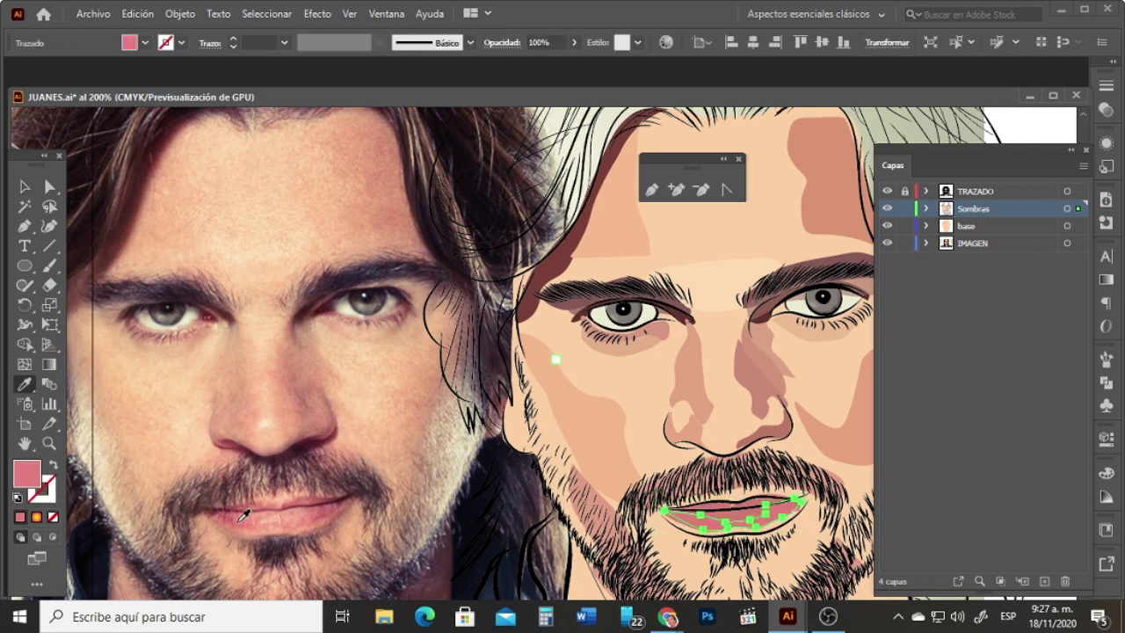
click(235, 514)
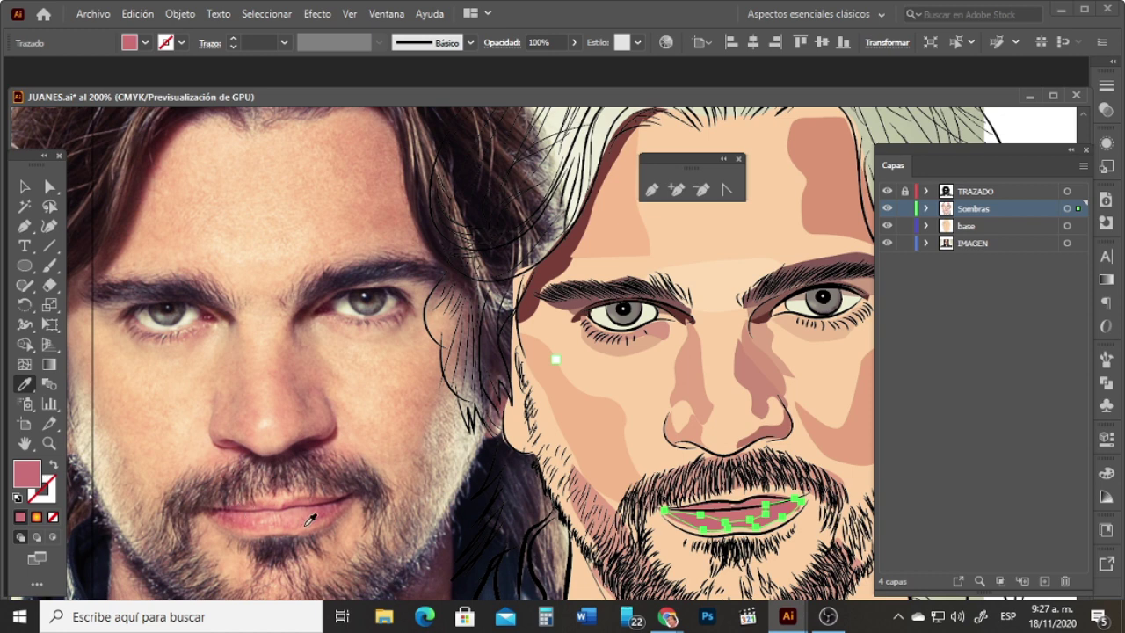
click(240, 513)
click(24, 187)
Step: Fill the mouth shape behind the lip detail with the light pink sampled from the centre of the photo's lower lip
click(717, 514)
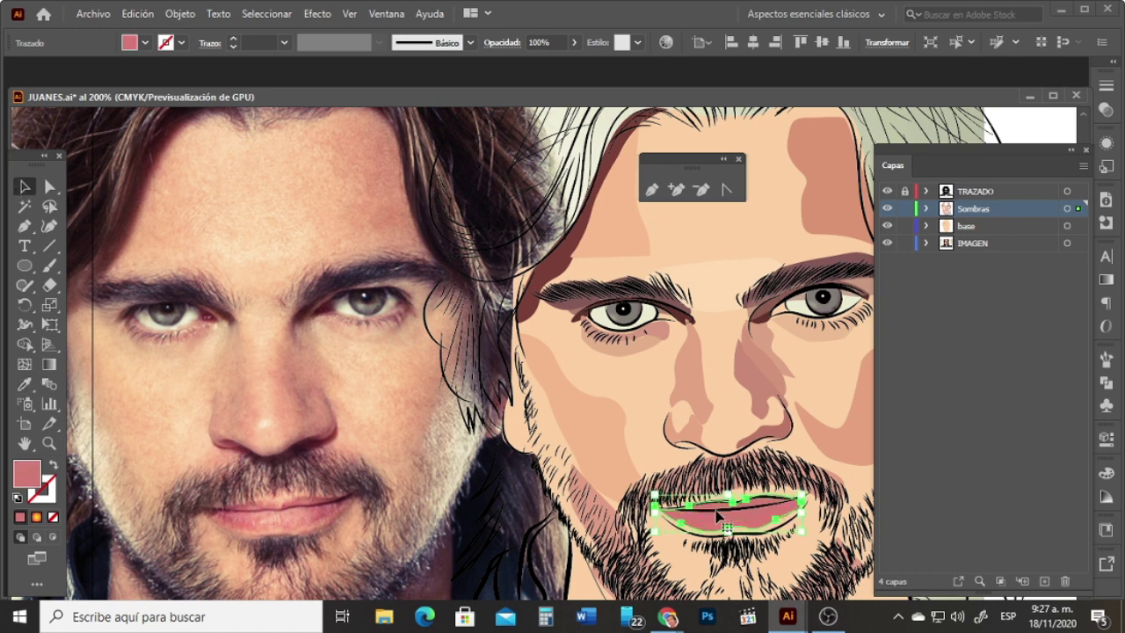
key(i)
click(274, 516)
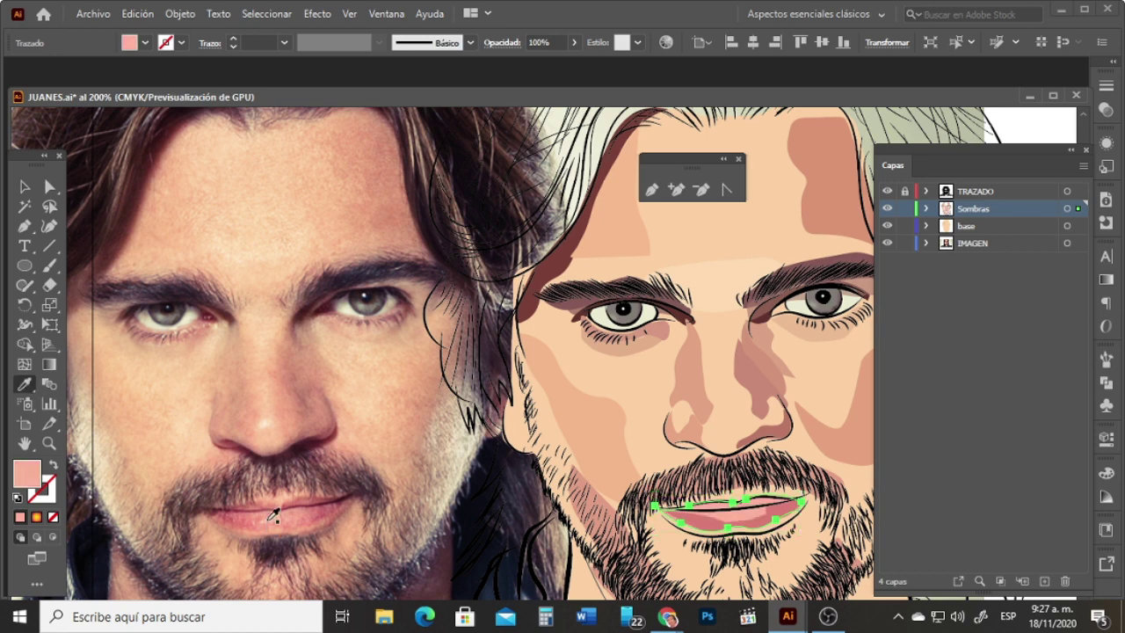
Step: Refill the mouth shape behind the lip detail with the deeper pink sampled from the image-right half of the photo's lower lip, and deselect it
click(299, 518)
click(25, 186)
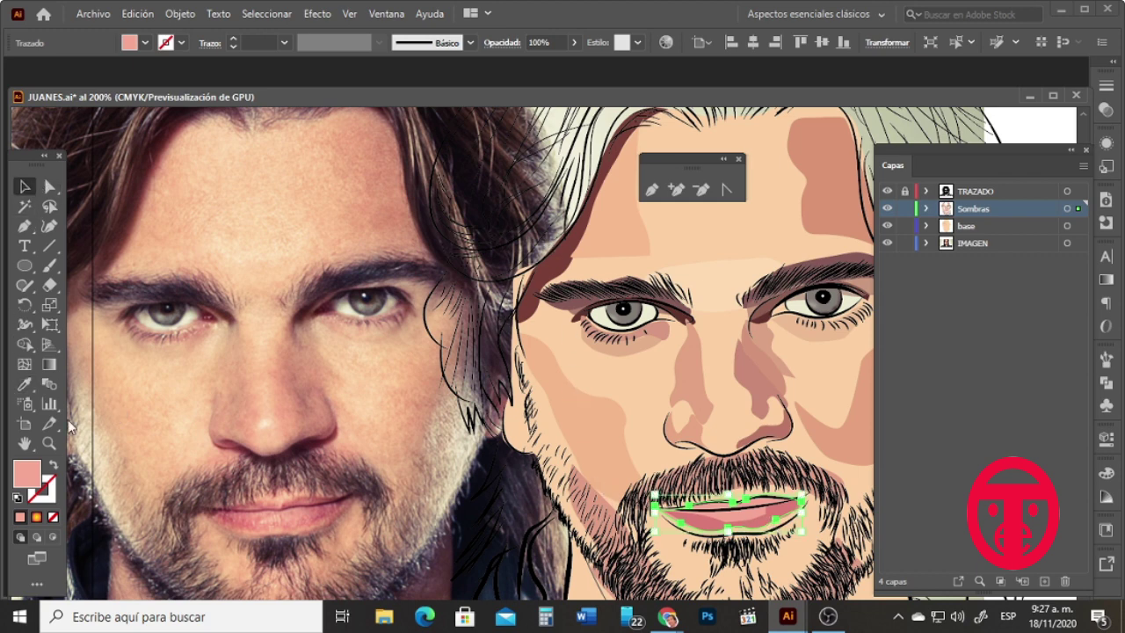
click(49, 443)
alt+click(475, 385)
alt+click(519, 398)
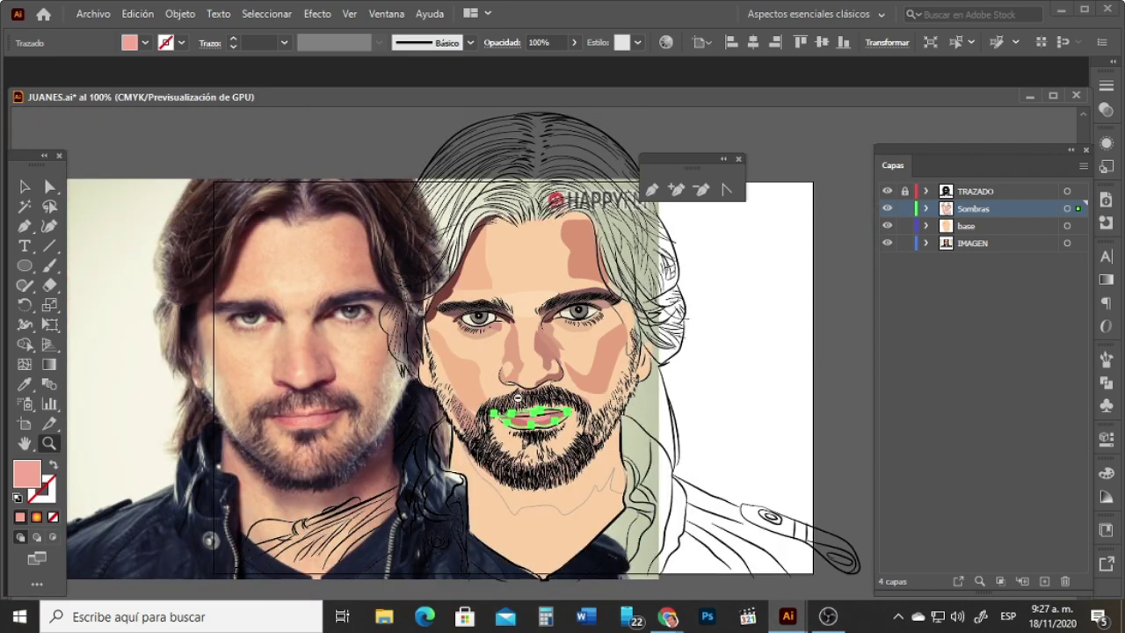
scroll(456, 368, up, 1)
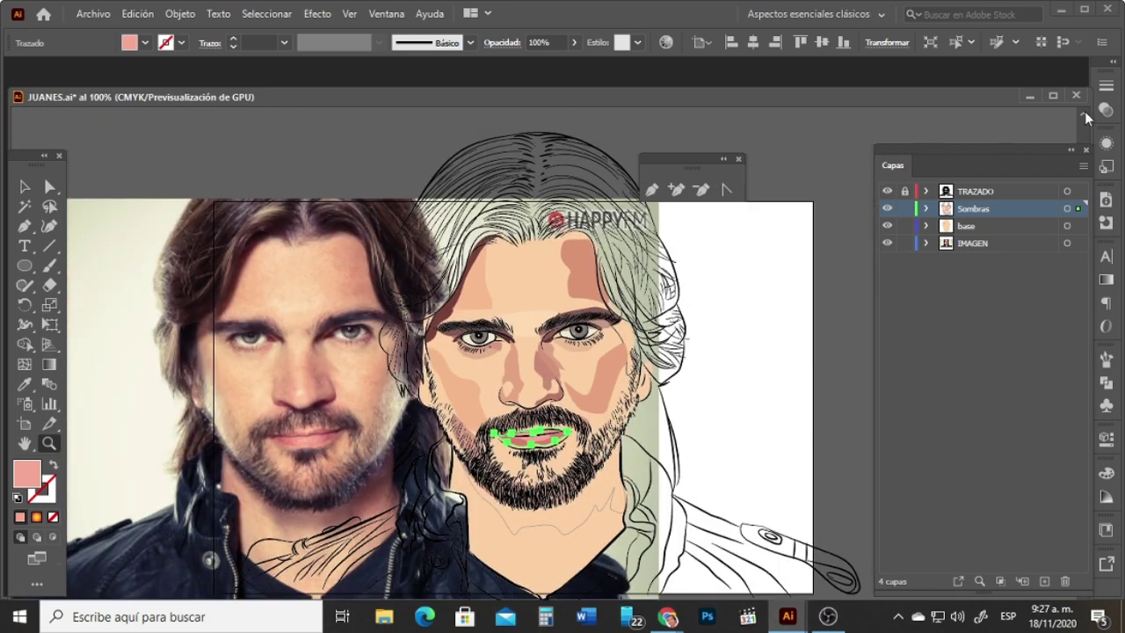
click(24, 187)
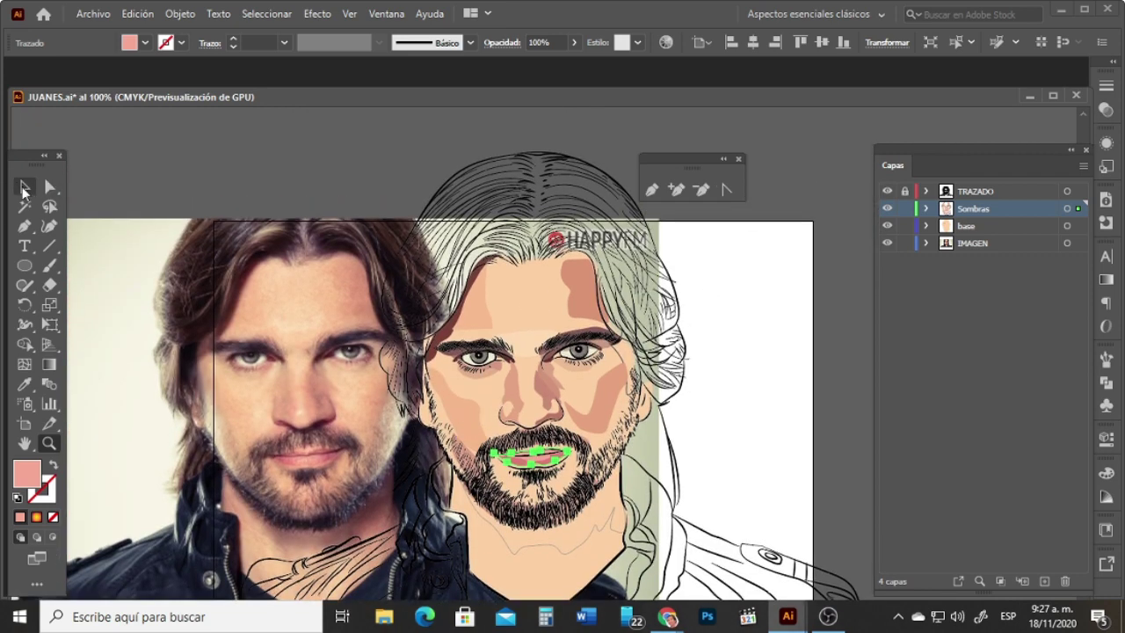
click(797, 313)
Step: Fill the neck shadow outline below the beard with the reddish brown sampled from the shaded neck in the photo
click(600, 538)
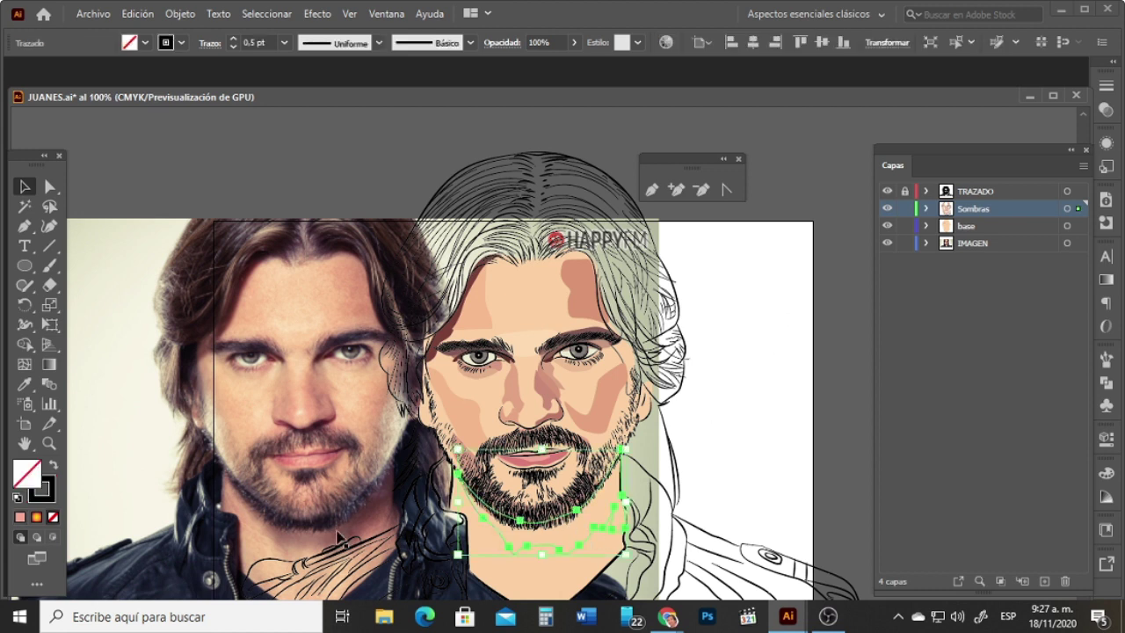
key(i)
click(373, 524)
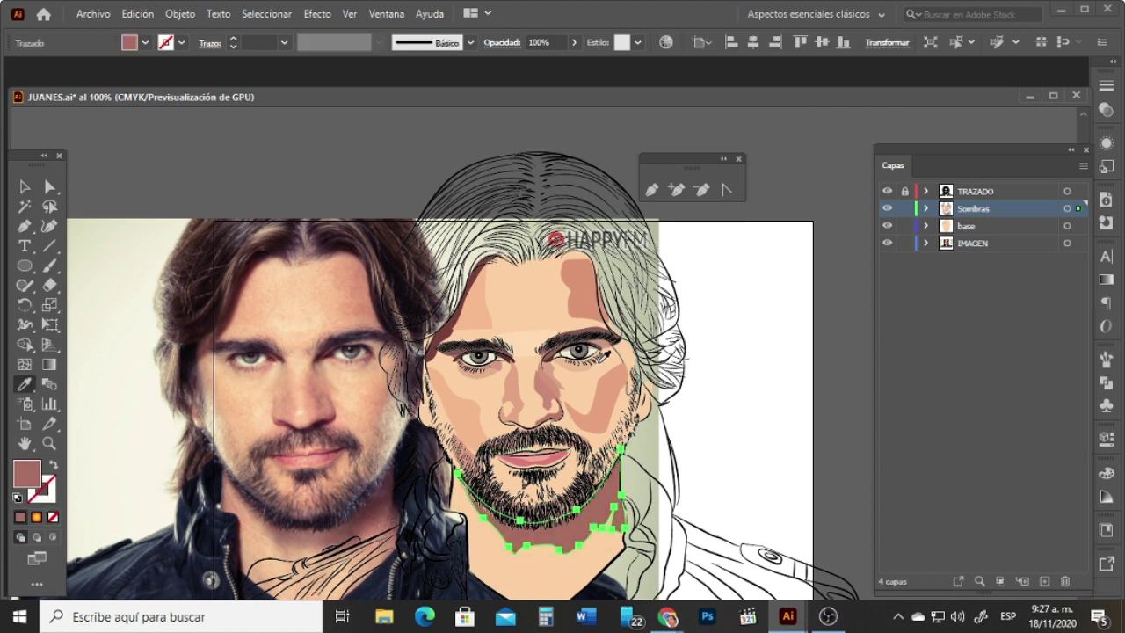
key(v)
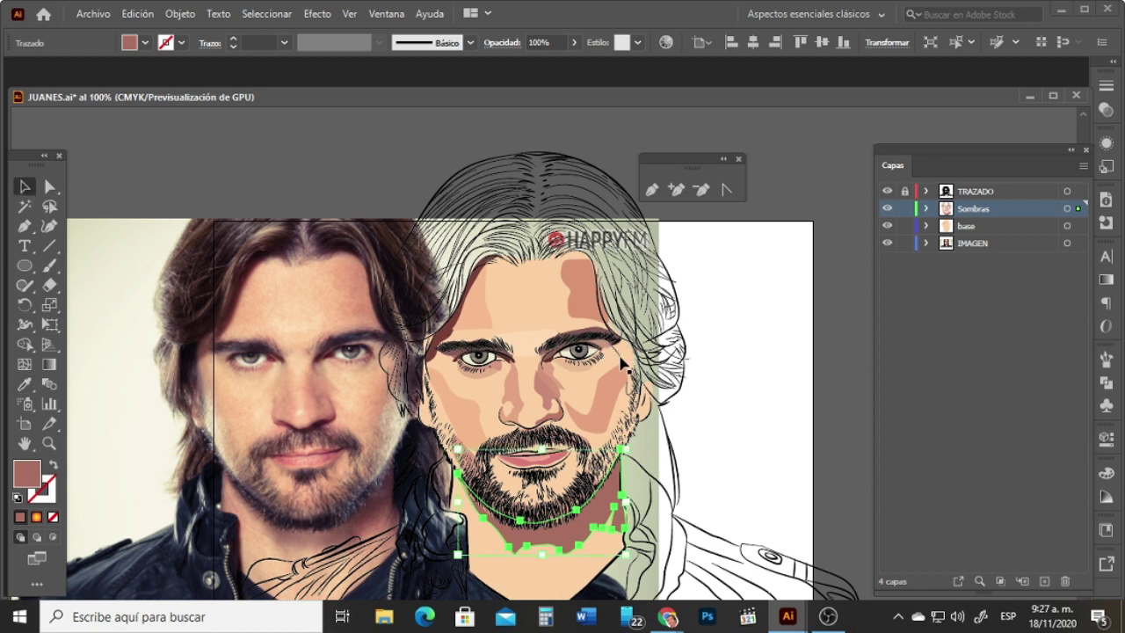
Step: Fill the small outline at the image-right temple with the brownish pink sampled from the photo's shaded temple edge, and deselect it
click(626, 366)
key(i)
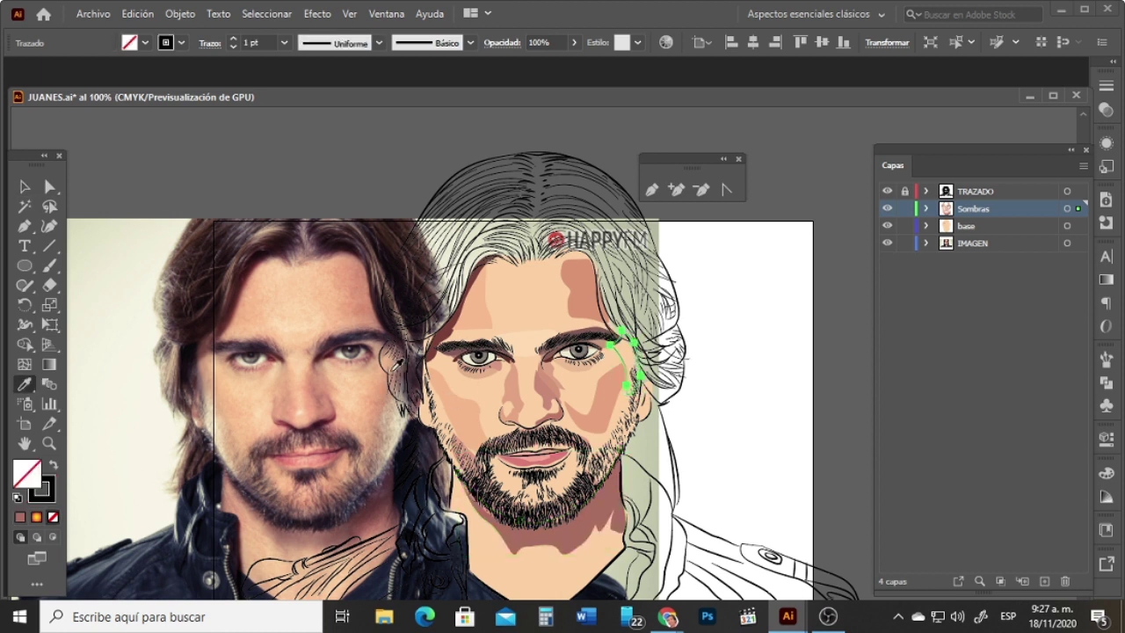
click(394, 369)
click(397, 377)
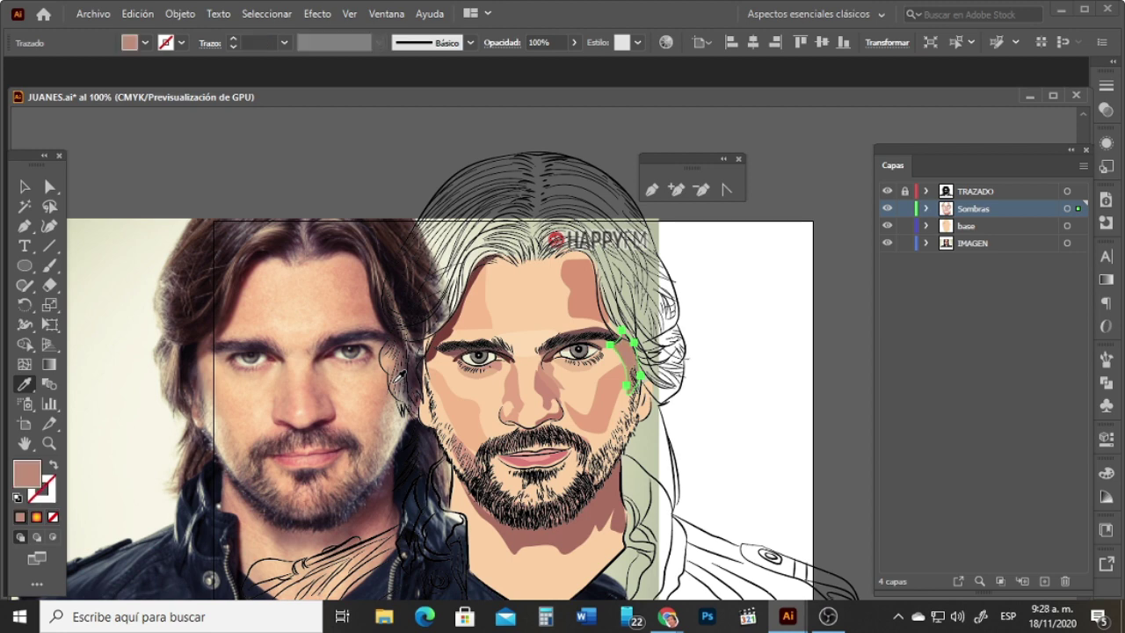
click(25, 186)
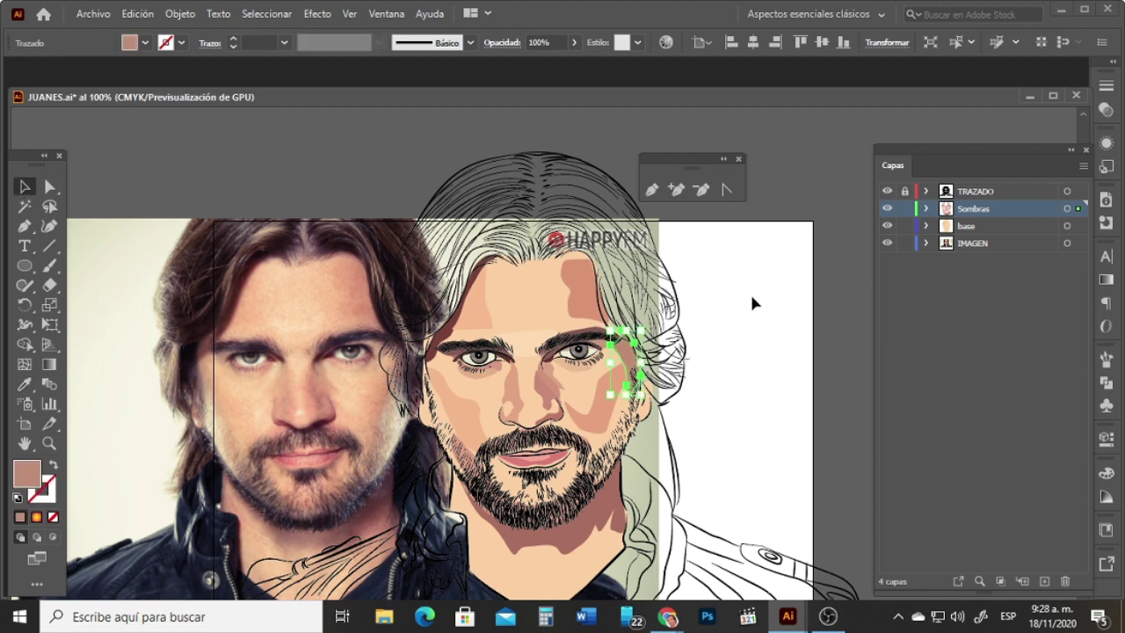
click(836, 300)
Step: Select the photo on the IMAGEN layer, shift it horizontally left until its hair is clear of the illustration, and deselect it
click(889, 228)
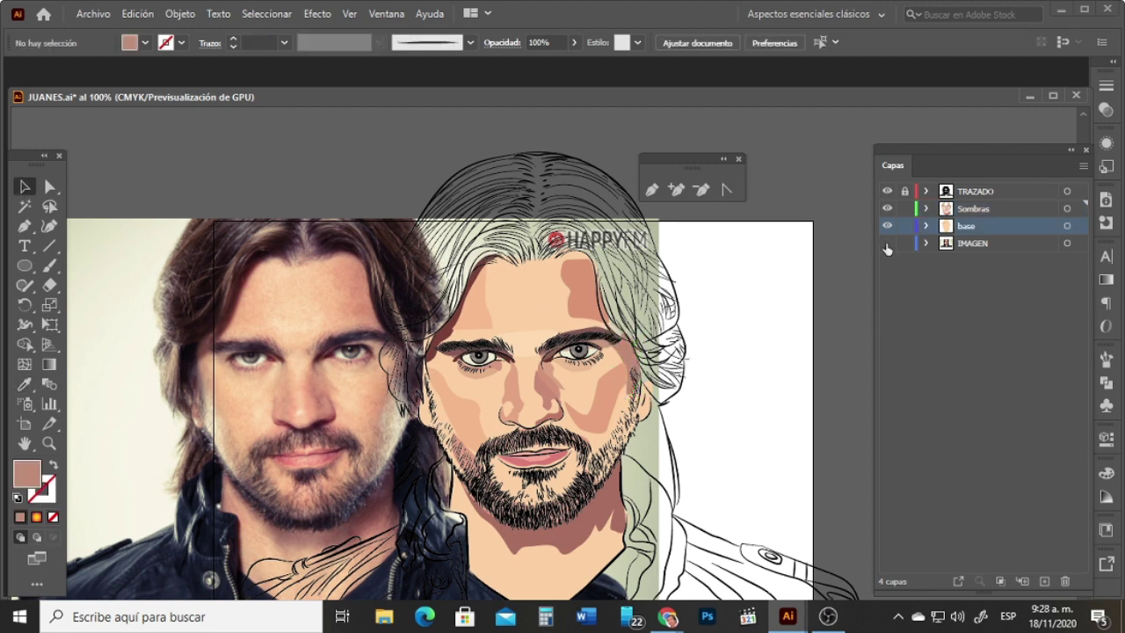
click(887, 244)
click(887, 246)
click(164, 307)
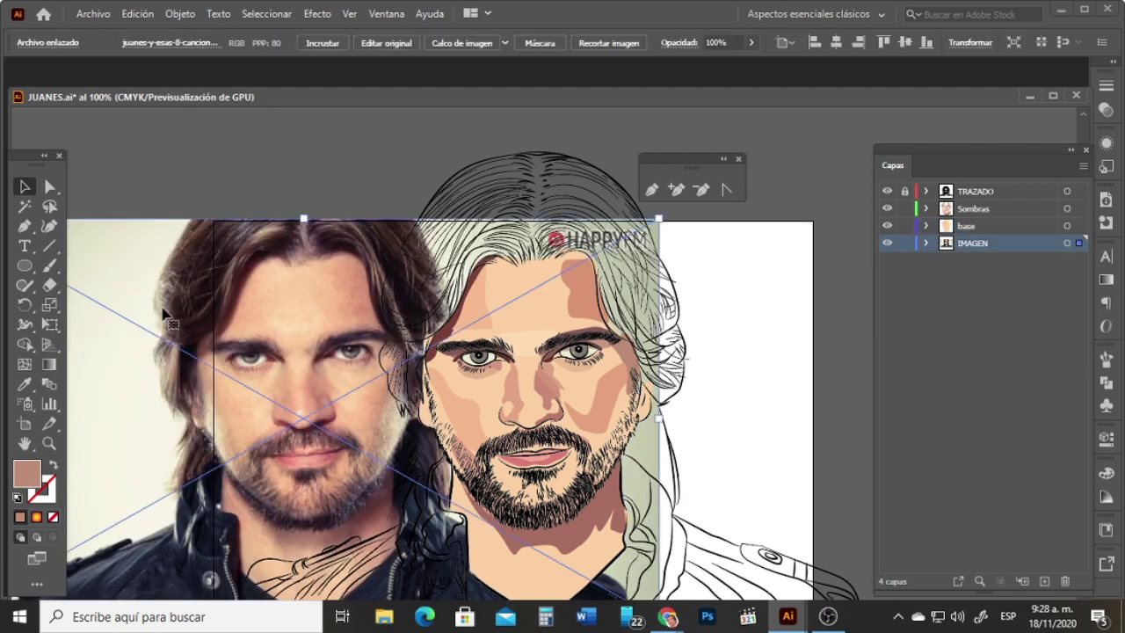
key(shift+Left)
key(shift+Left)
key(shift+Left)
key(shift+Left)
key(shift+Left)
key(shift+Left)
key(shift+Left)
key(shift+Left)
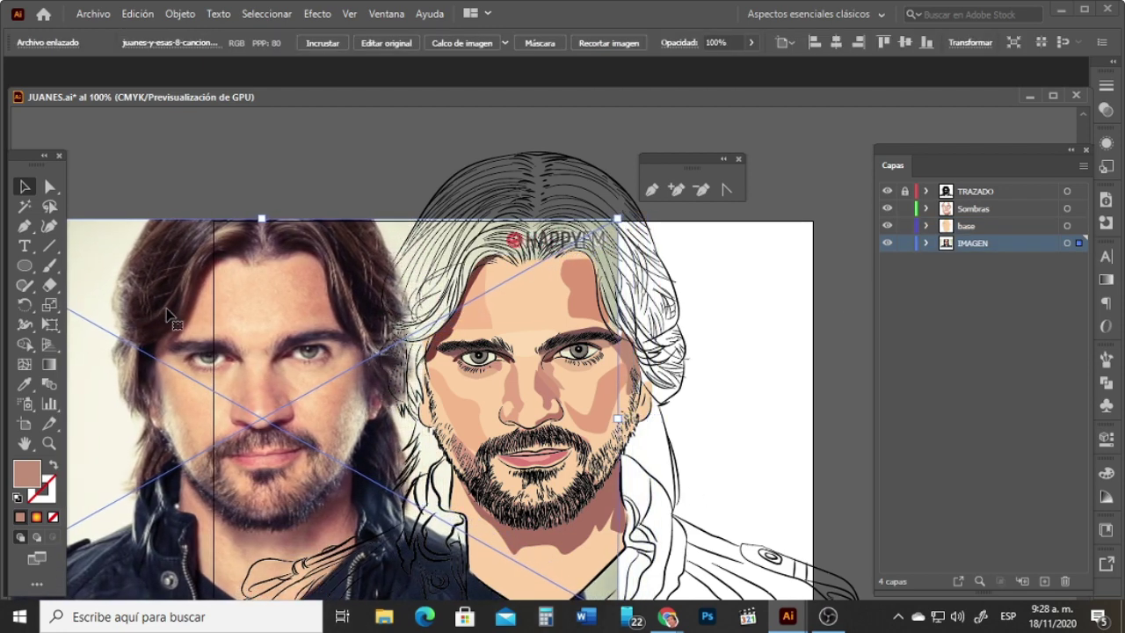
key(shift+Left)
key(shift+Left)
key(shift+Left)
key(shift+Left)
key(shift+Left)
key(shift+Left)
key(shift+Left)
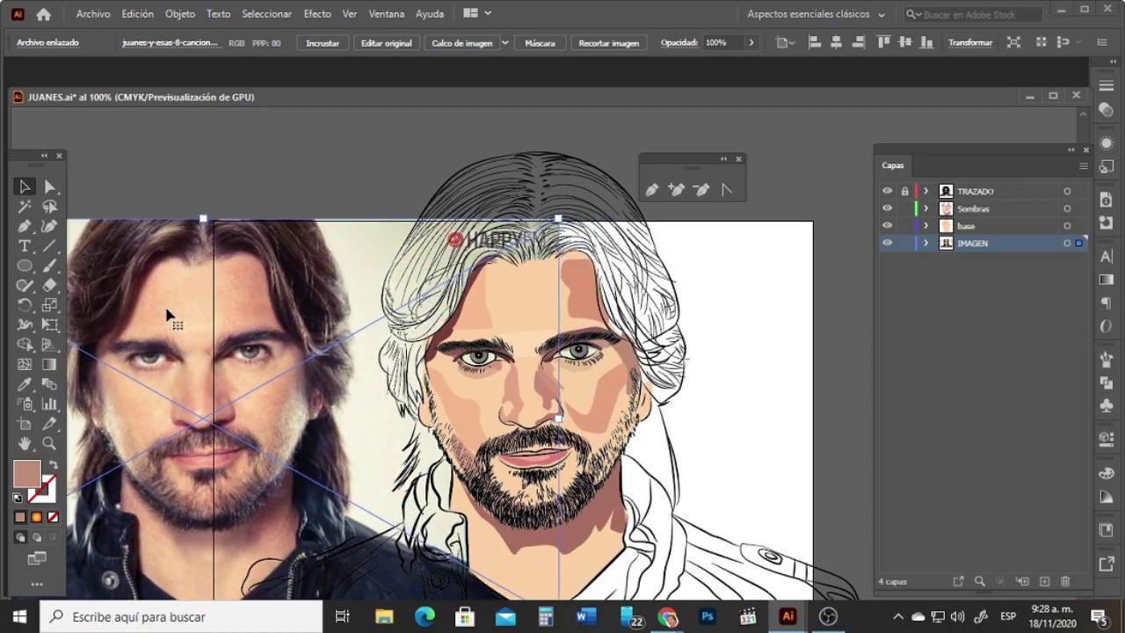
key(shift+Left)
key(shift+Left)
key(shift+Left)
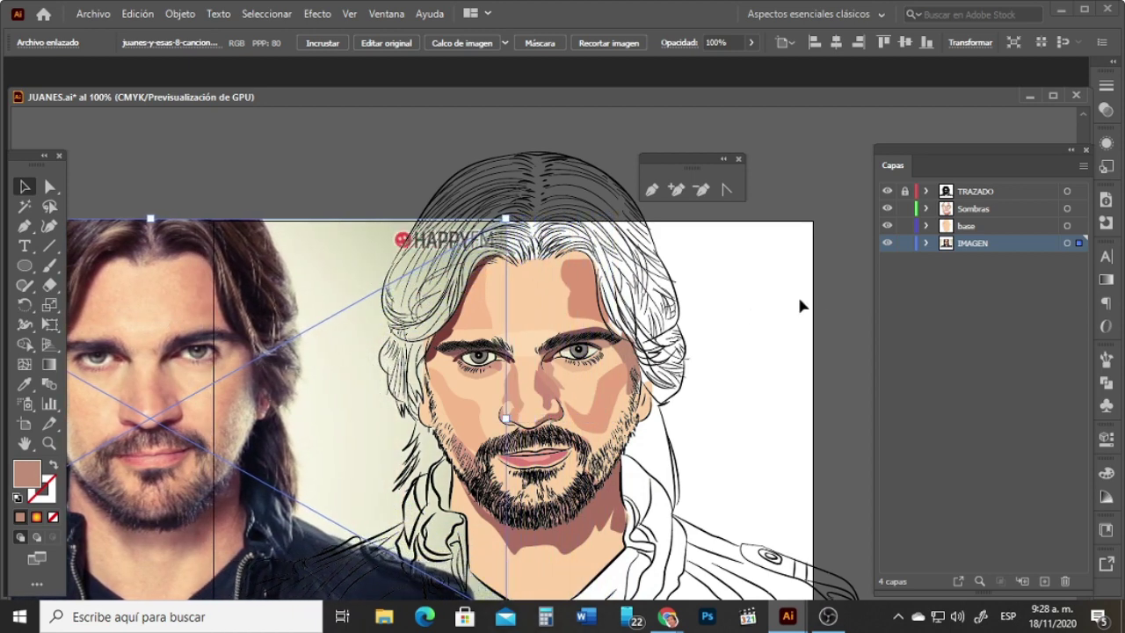
click(832, 297)
Step: Start a hair silhouette on the Sombras layer with the Pen tool, tracing the image-left hair edge up from the collar
click(25, 228)
click(968, 208)
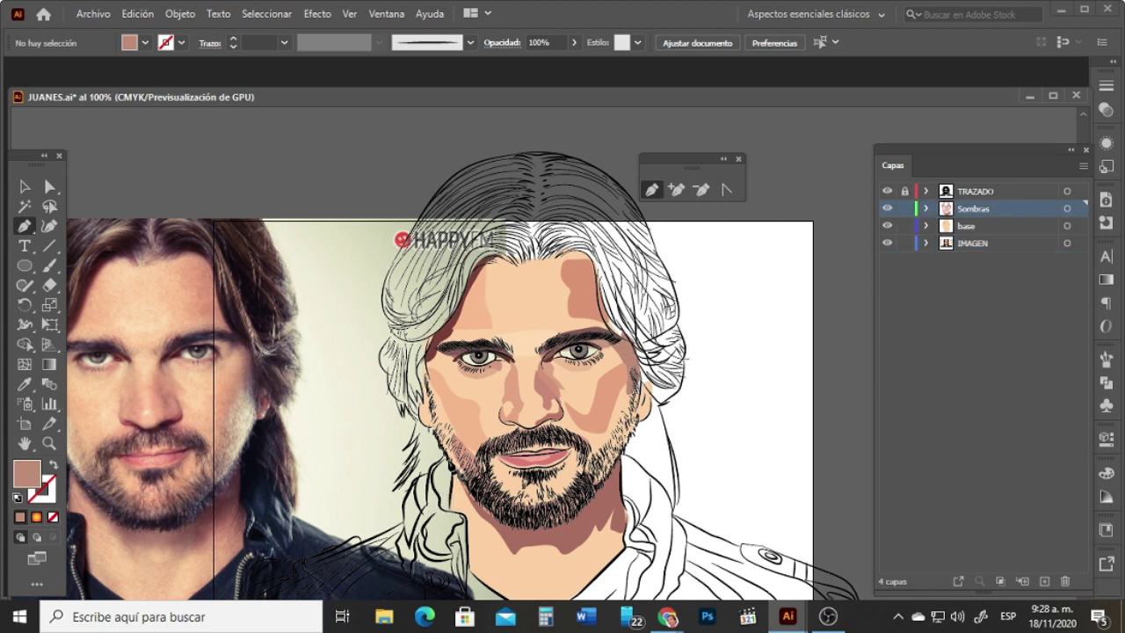
click(447, 459)
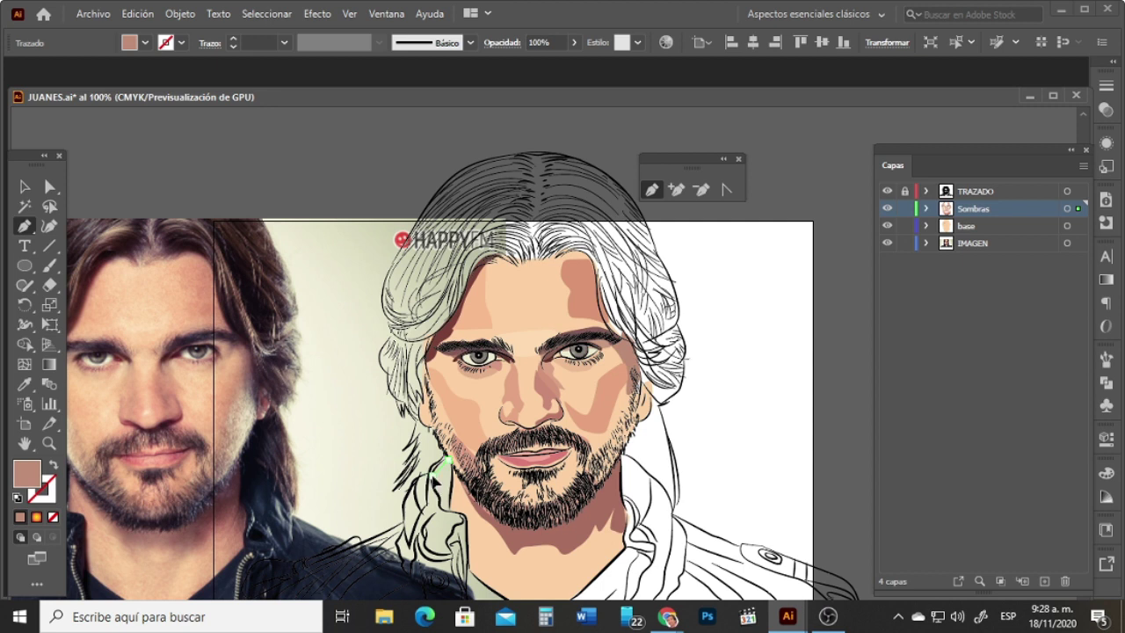
click(432, 476)
drag(406, 488, 420, 443)
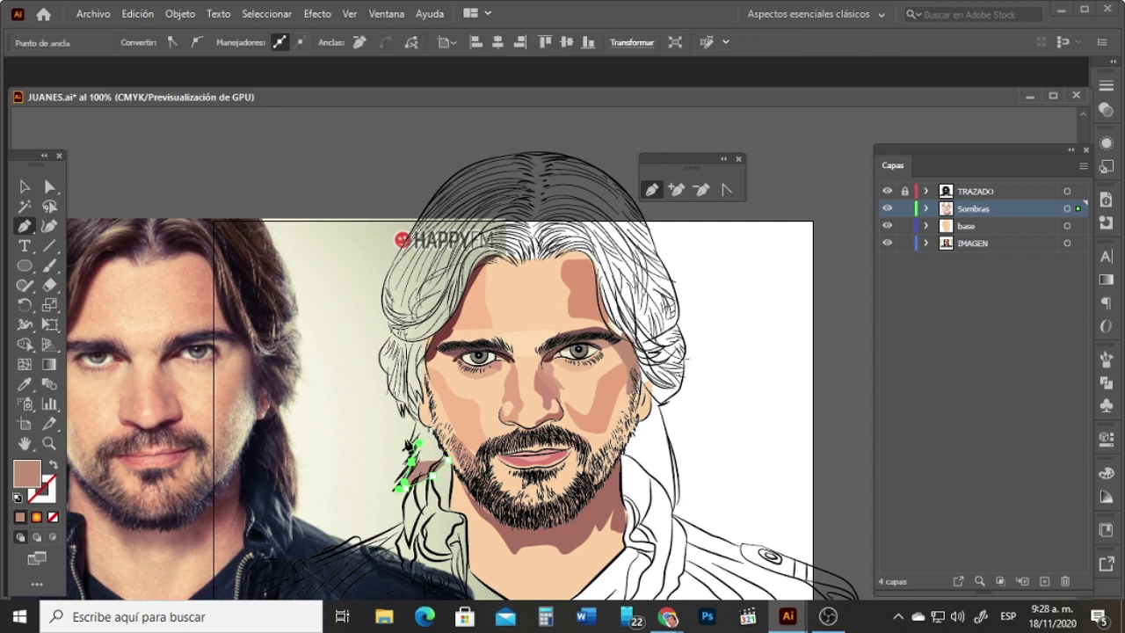
click(420, 438)
click(417, 420)
click(407, 403)
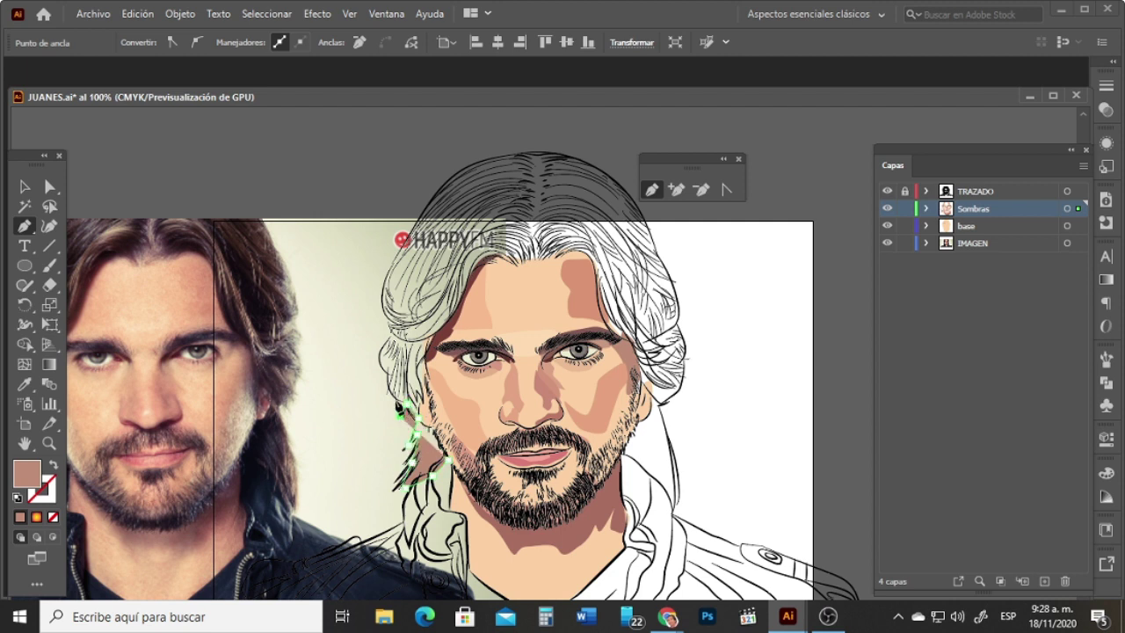
click(392, 389)
click(388, 367)
drag(387, 338, 407, 262)
click(387, 324)
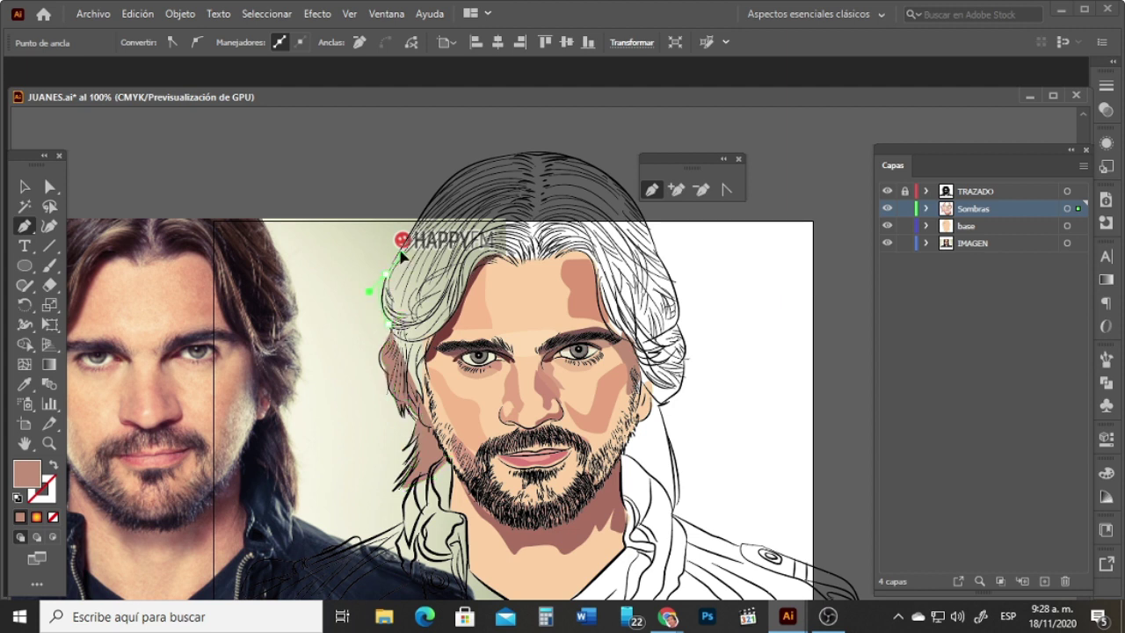
Step: Continue the hair outline over the crown and down the image-right side to eye level, undoing the last misplaced anchor
drag(438, 195, 455, 181)
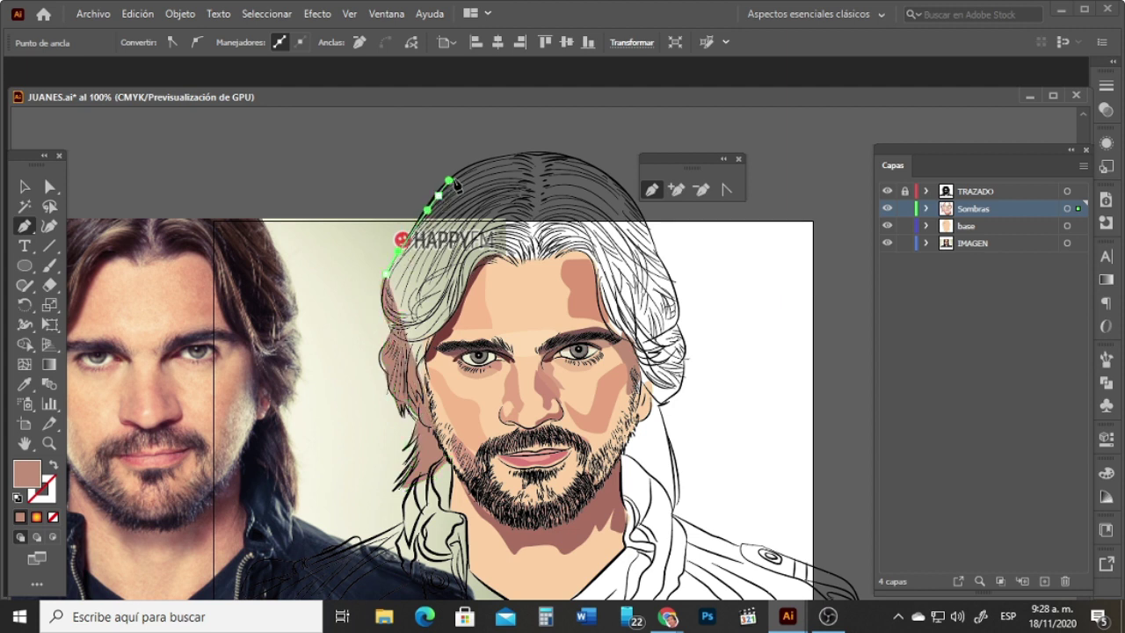
drag(520, 155, 568, 154)
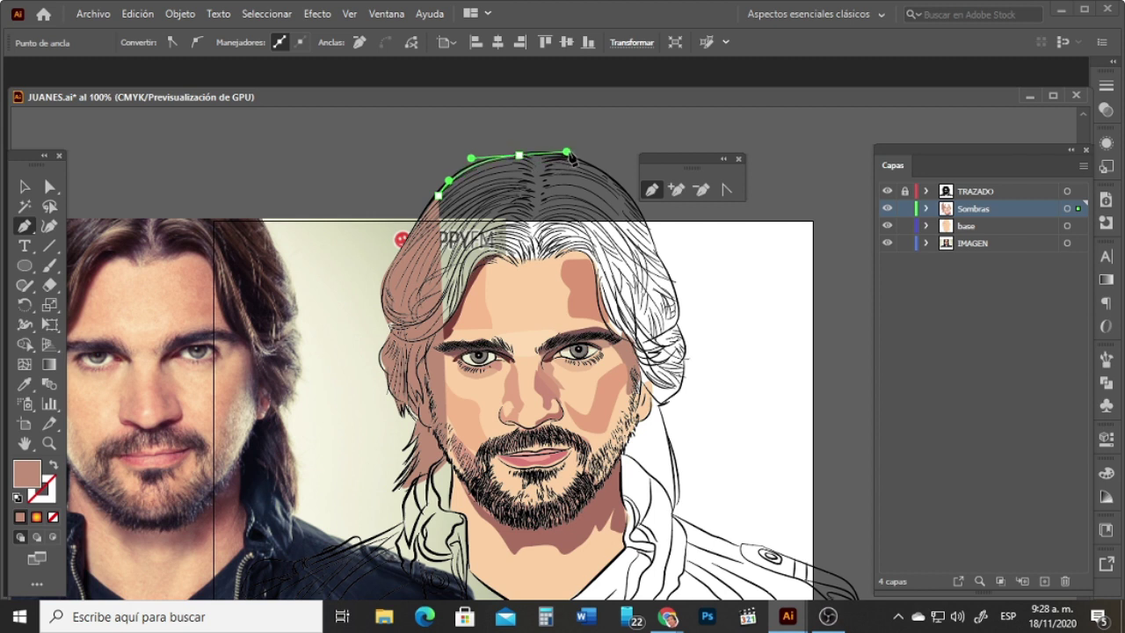
drag(618, 184, 636, 201)
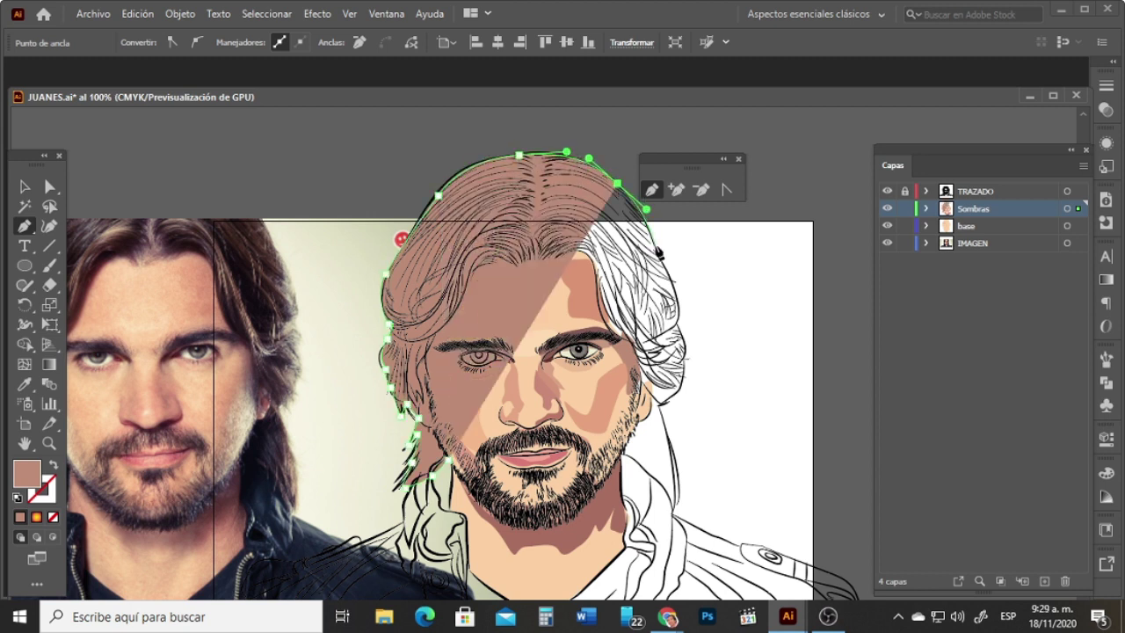
drag(654, 249, 659, 257)
drag(677, 320, 678, 383)
click(687, 372)
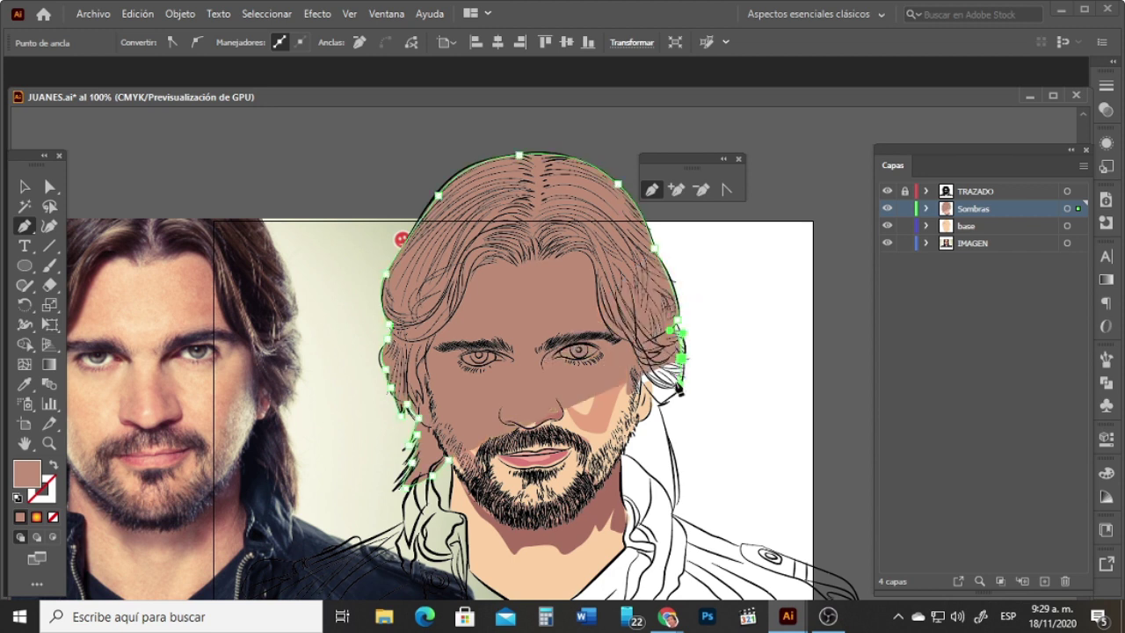
key(ctrl+z)
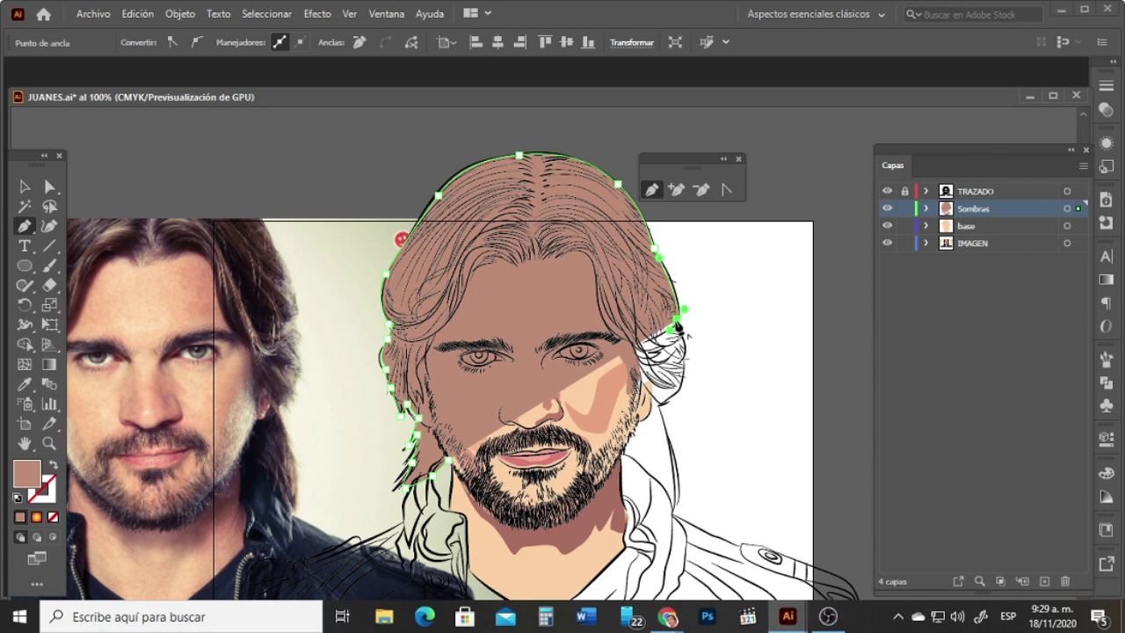
Step: Trace the hair outline down the image-right locks to the tip at the collar and back in to the jaw
click(676, 321)
drag(684, 359, 667, 409)
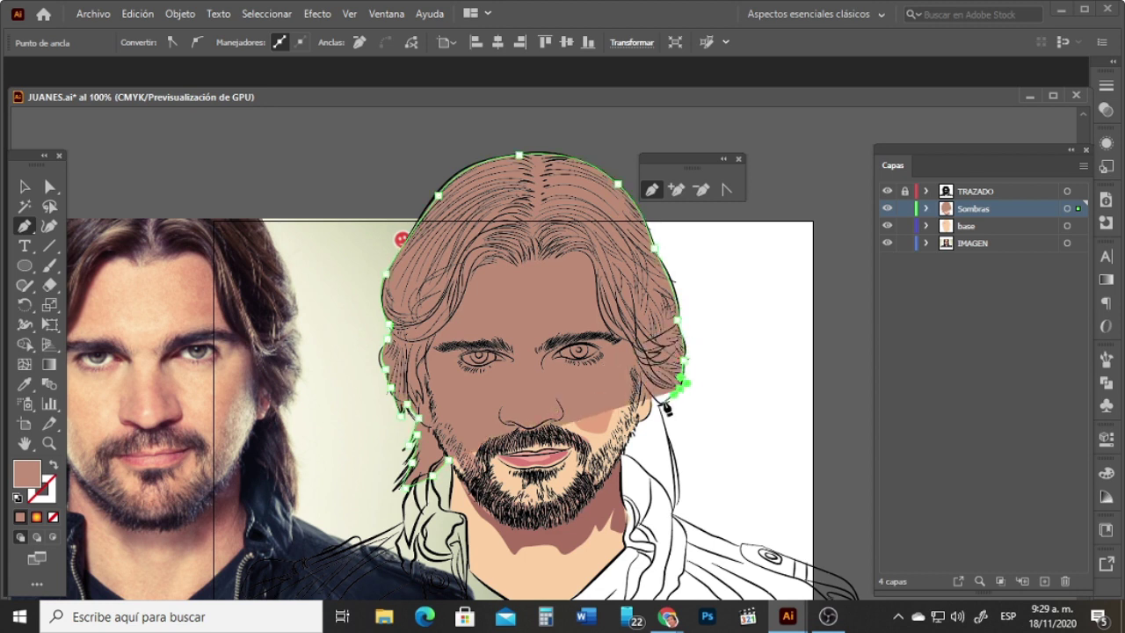
click(673, 456)
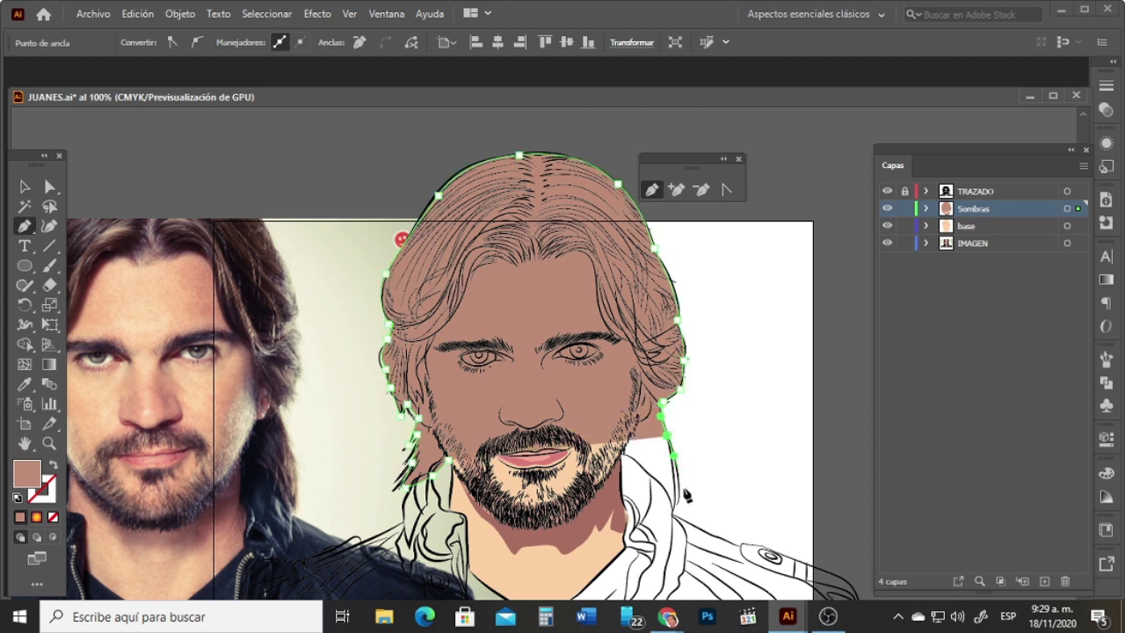
click(670, 507)
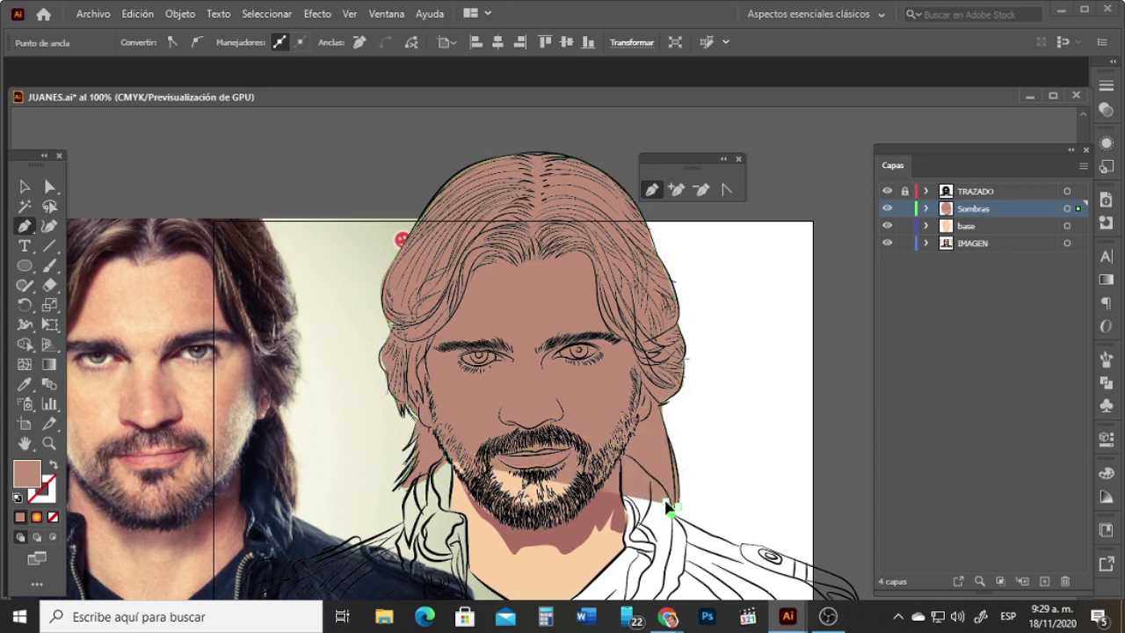
click(624, 470)
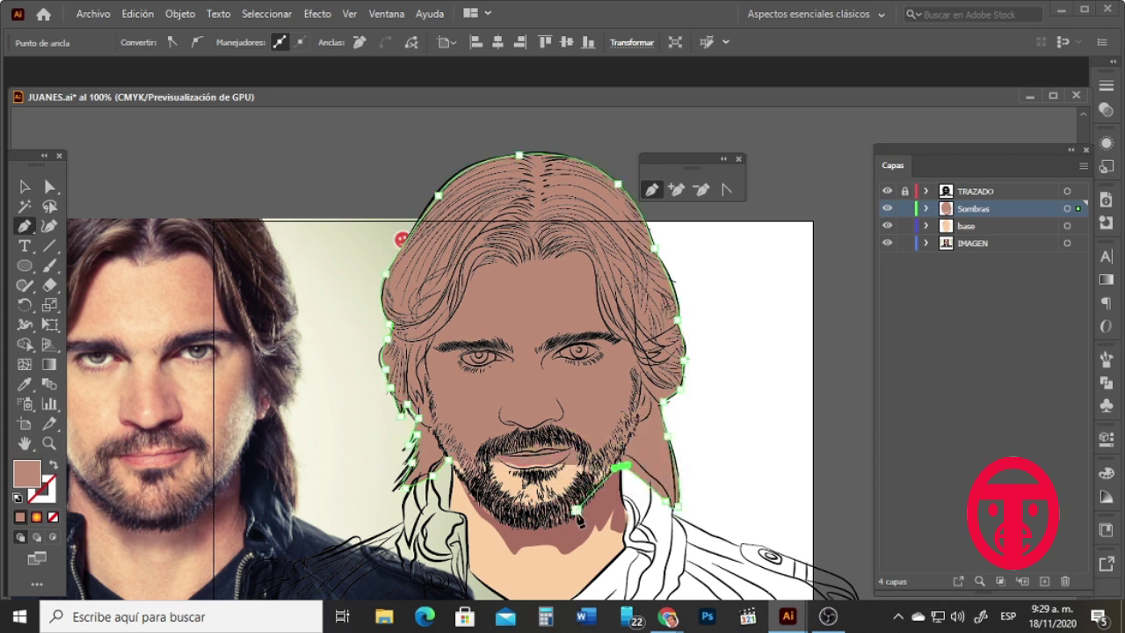
Step: Close the hair silhouette by curving along the beard's lower edge back to the starting anchor at the image-left collar
drag(574, 523, 534, 531)
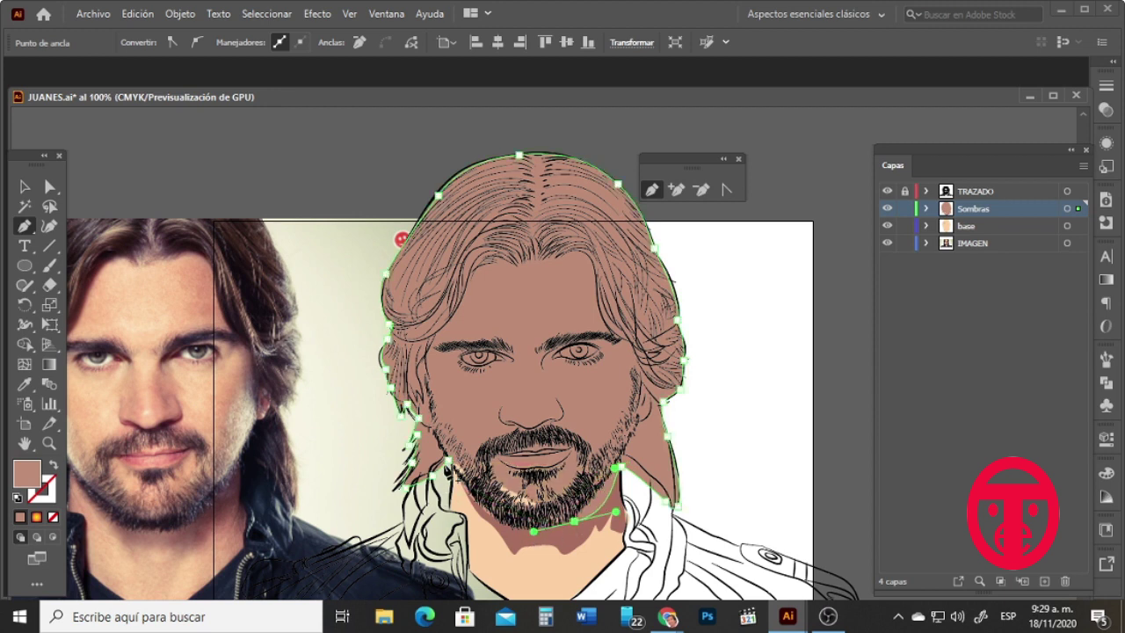
drag(449, 460, 443, 413)
click(429, 407)
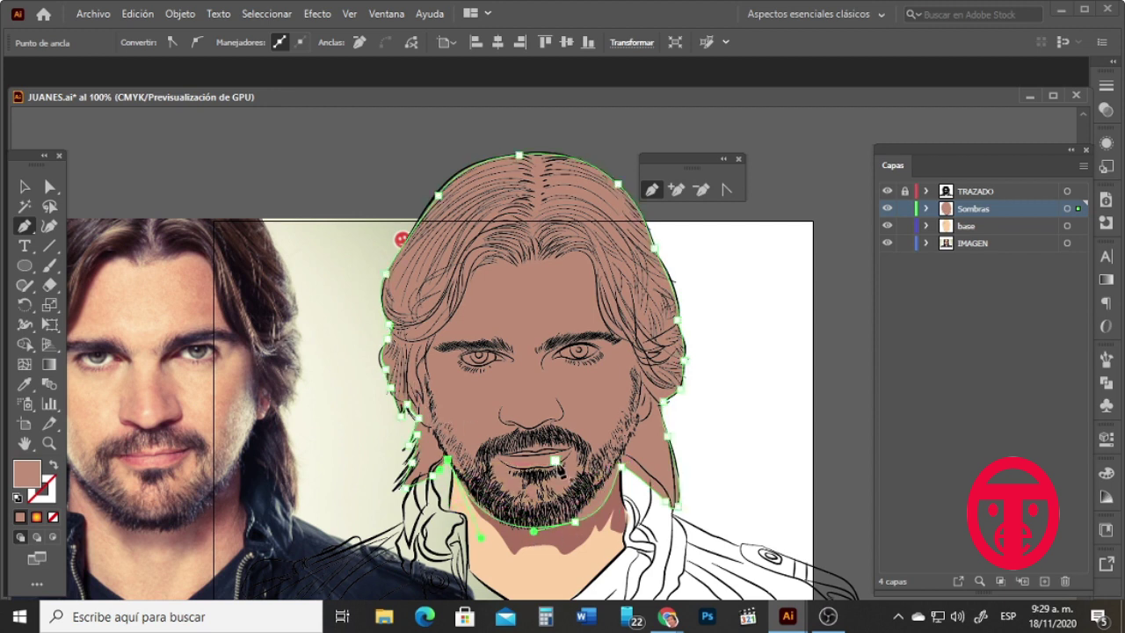
Step: Fill the hair silhouette with the dark purplish brown sampled from the image-right side of the hair in the photo
click(24, 189)
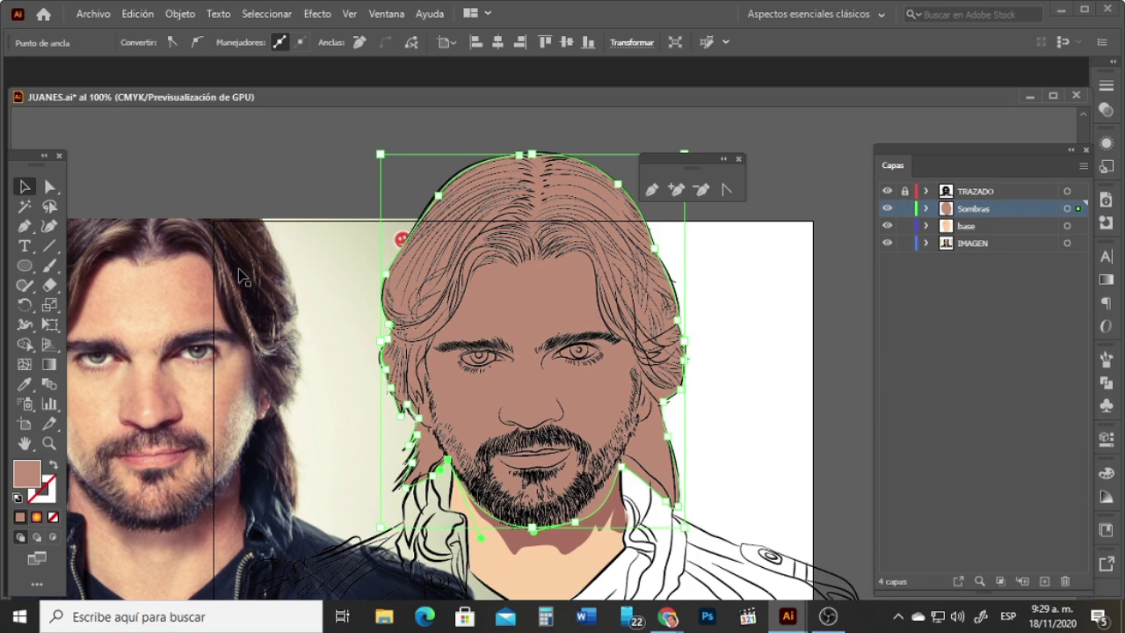
key(i)
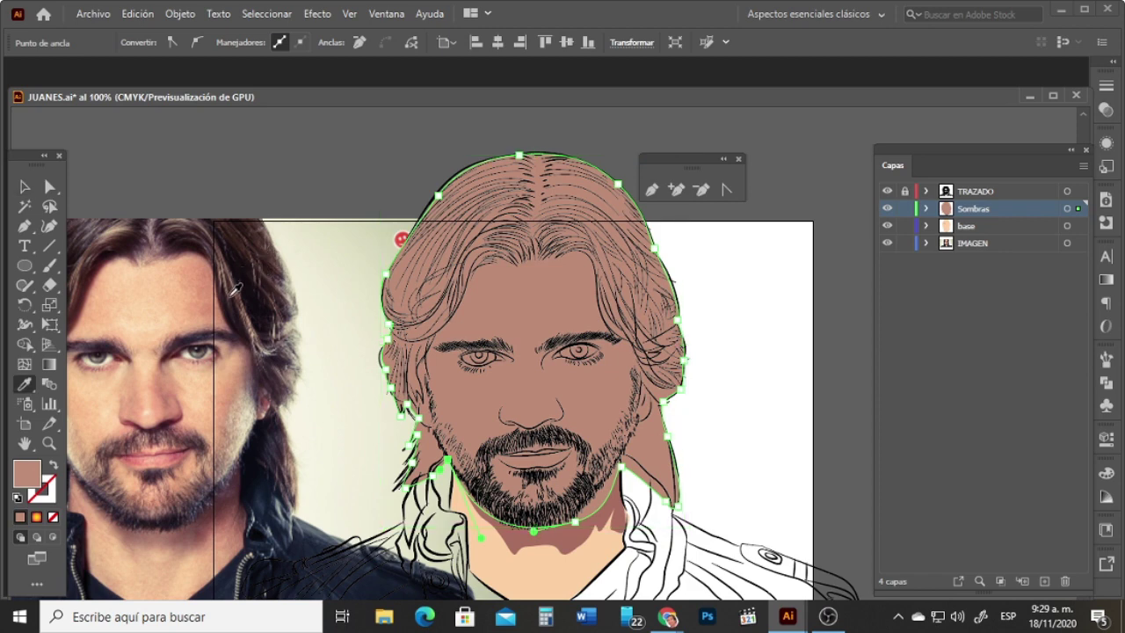
click(239, 278)
click(251, 264)
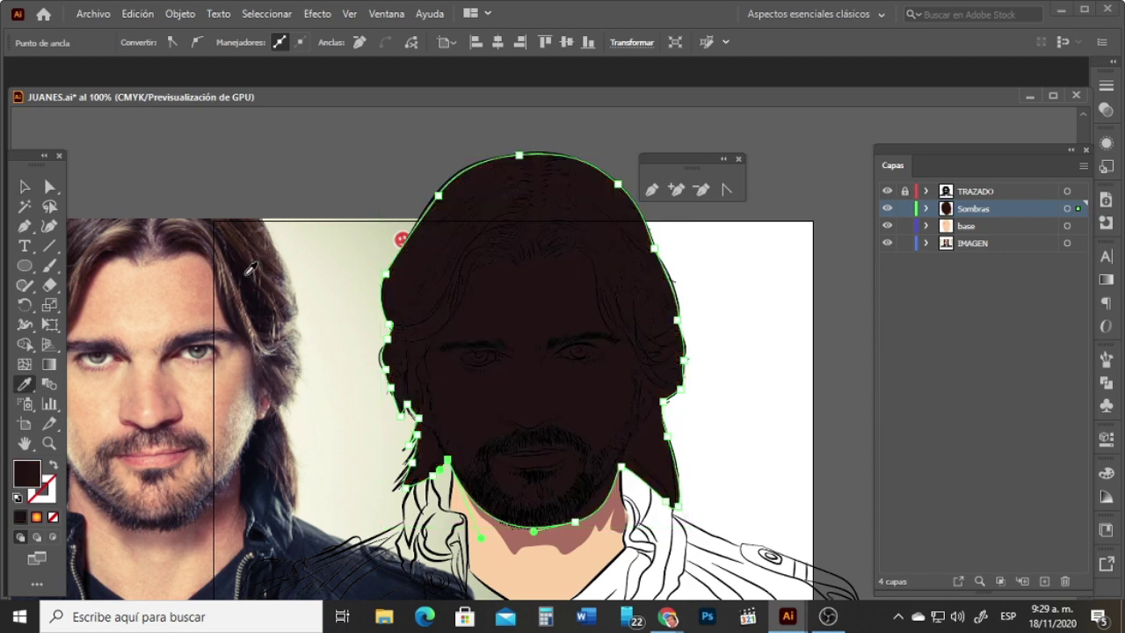
click(282, 296)
click(281, 298)
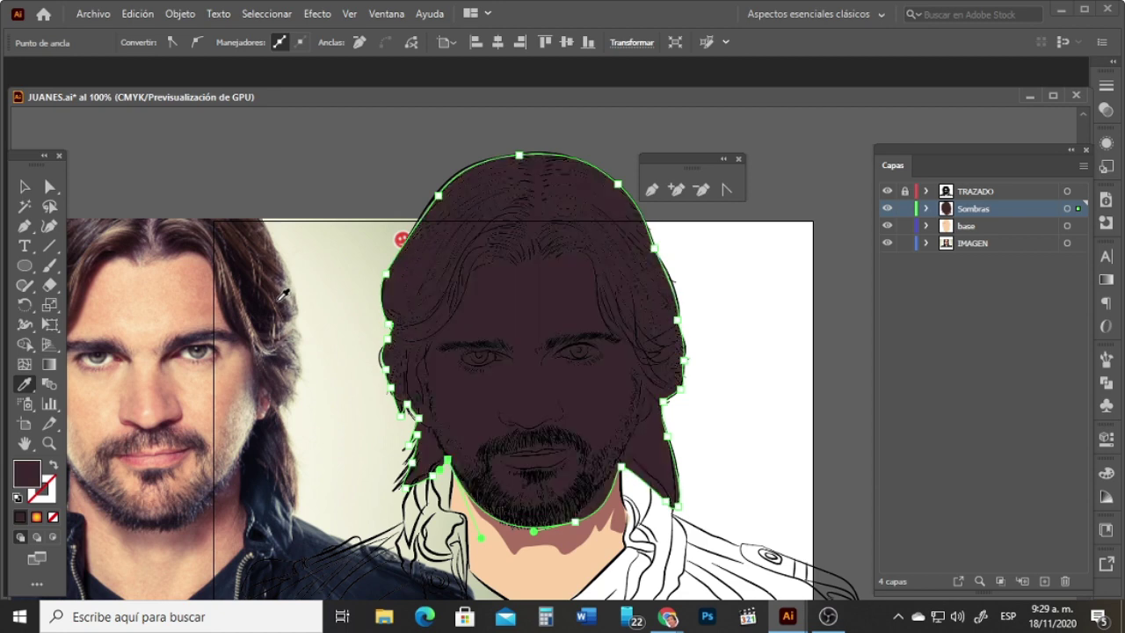
Step: Refill the hair silhouette with the dark reddish brown sampled from the hair above the forehead in the photo
click(108, 250)
click(125, 231)
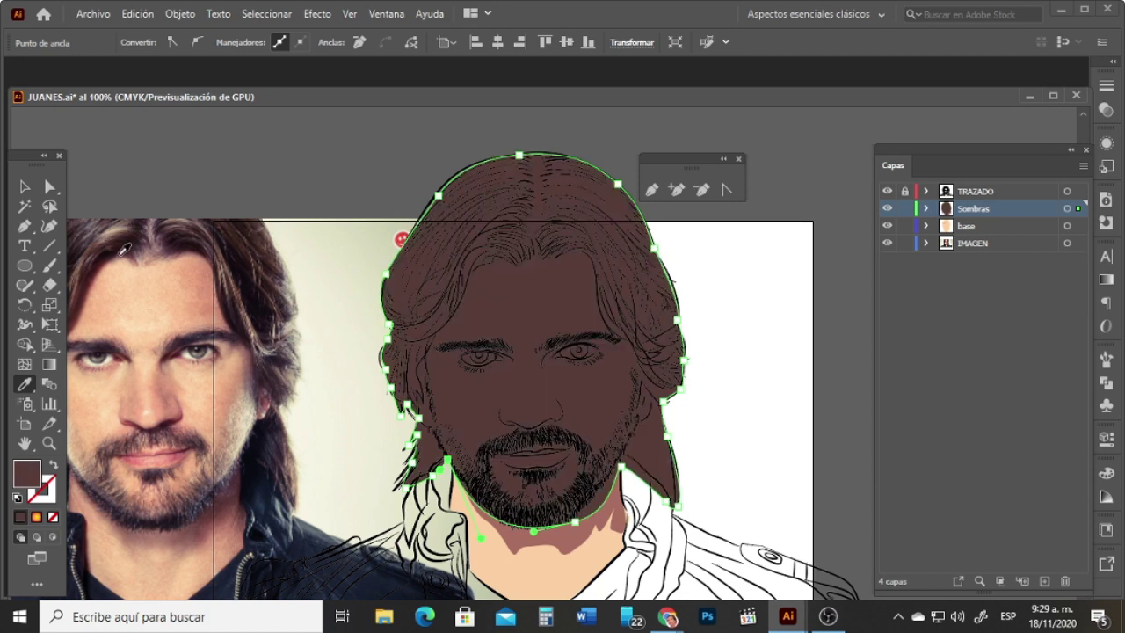
click(124, 239)
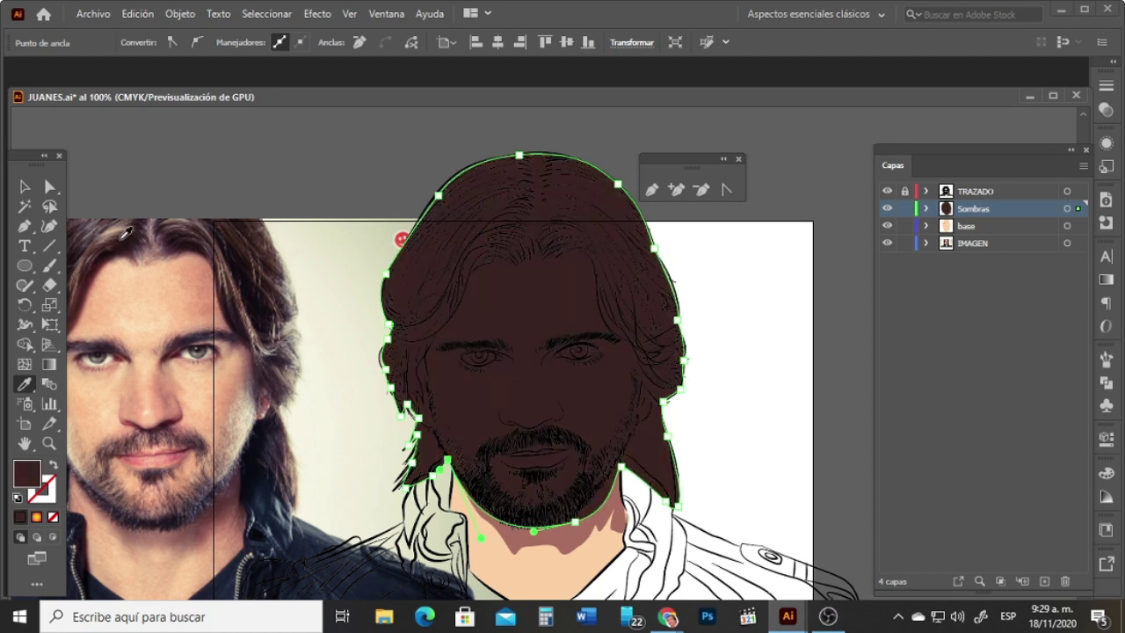
click(118, 234)
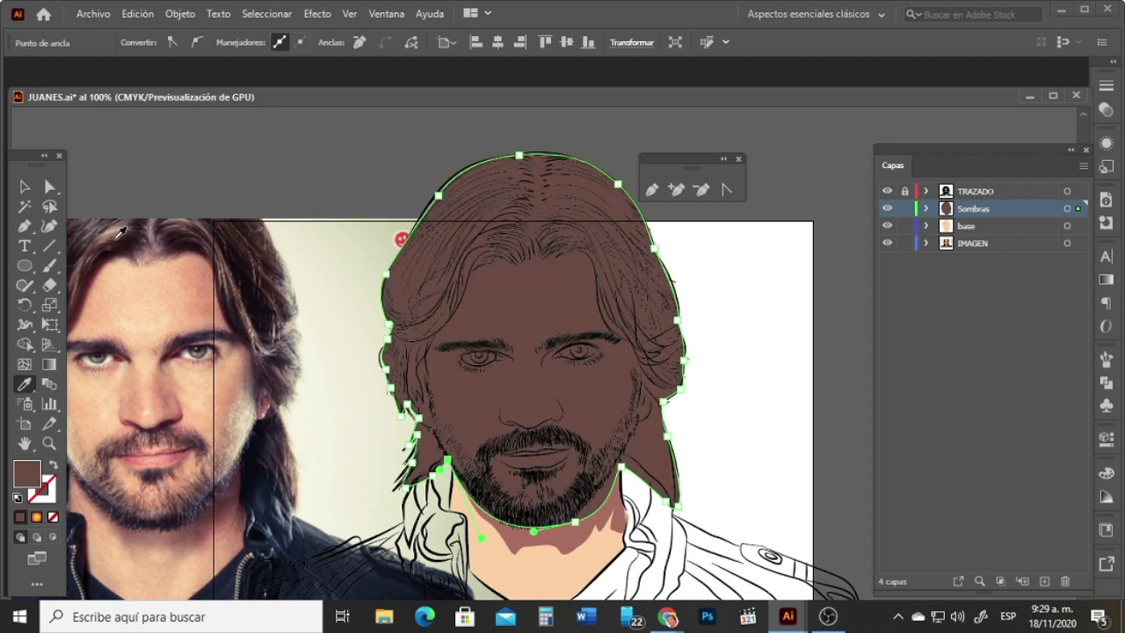
click(121, 235)
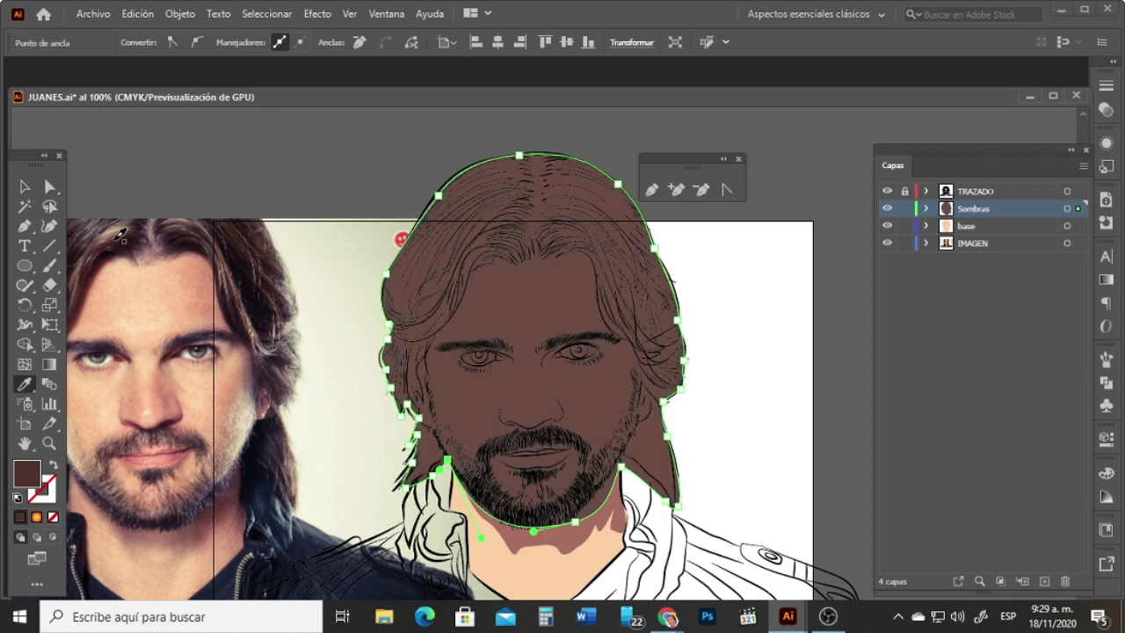
Step: Send the hair silhouette several levels backward in the stacking order of the Sombras layer
click(24, 186)
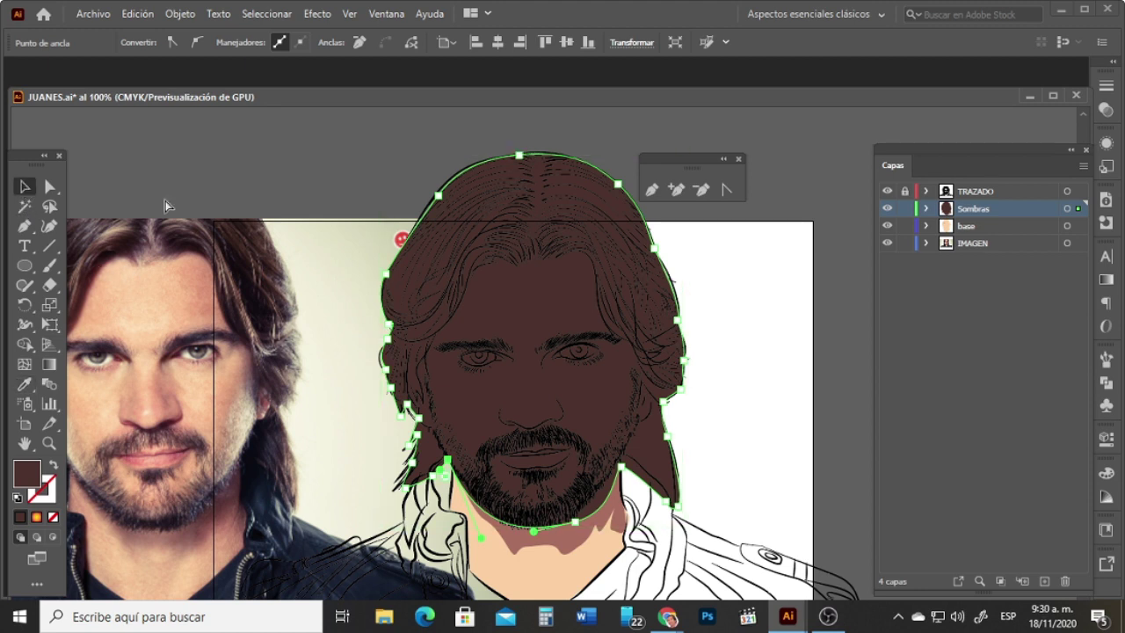
key(ctrl+[)
key(ctrl+[)
key(ctrl+[)
key(ctrl+[)
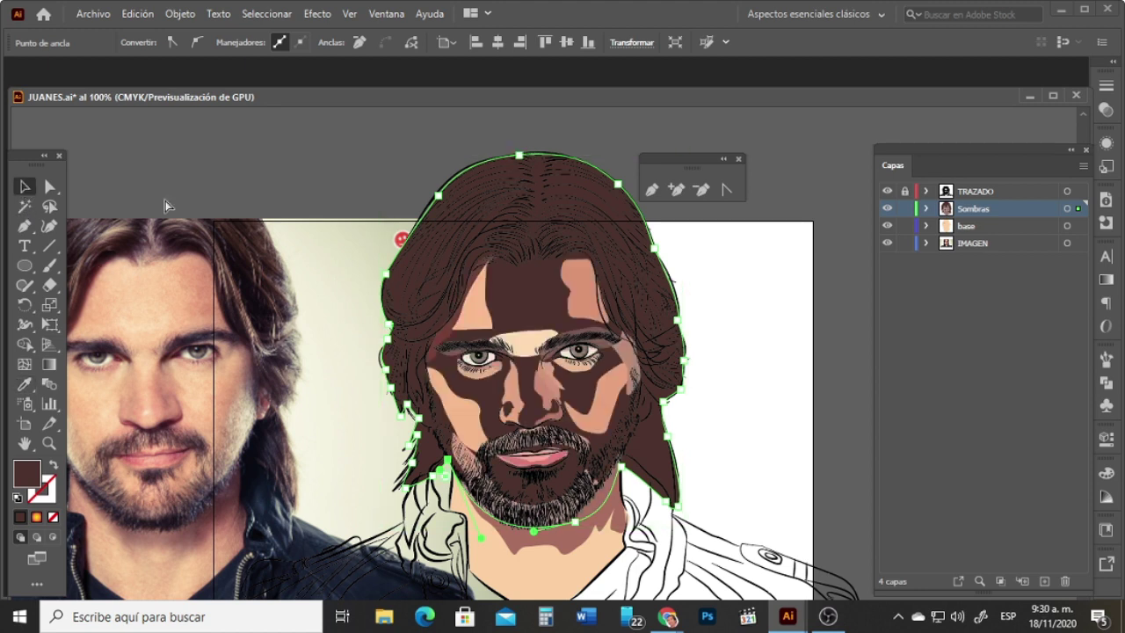
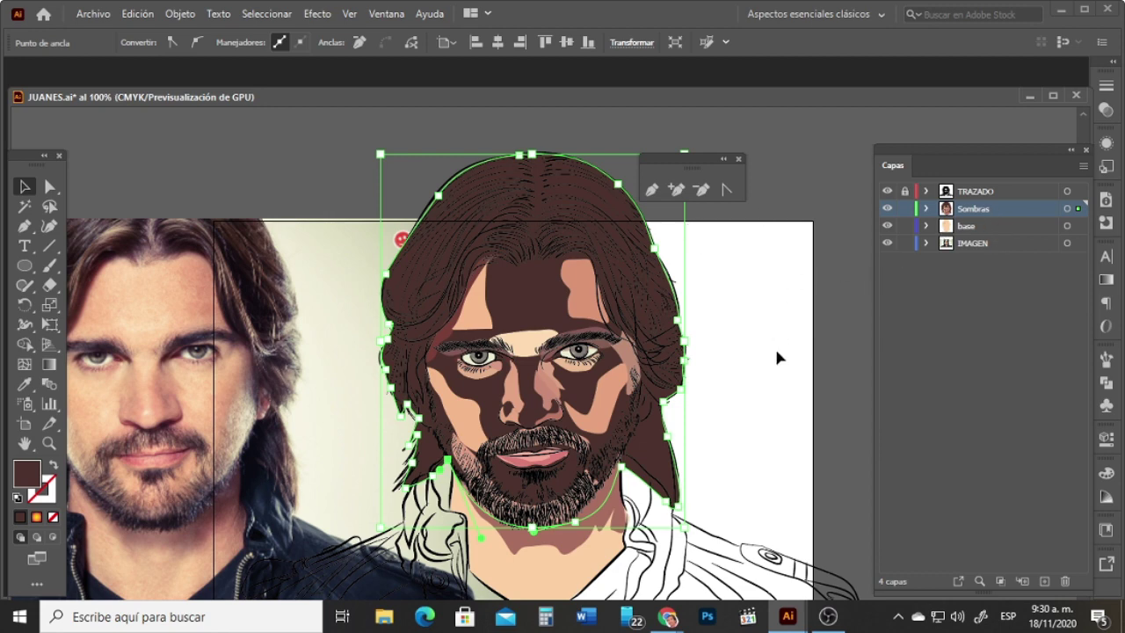
key(ctrl+z)
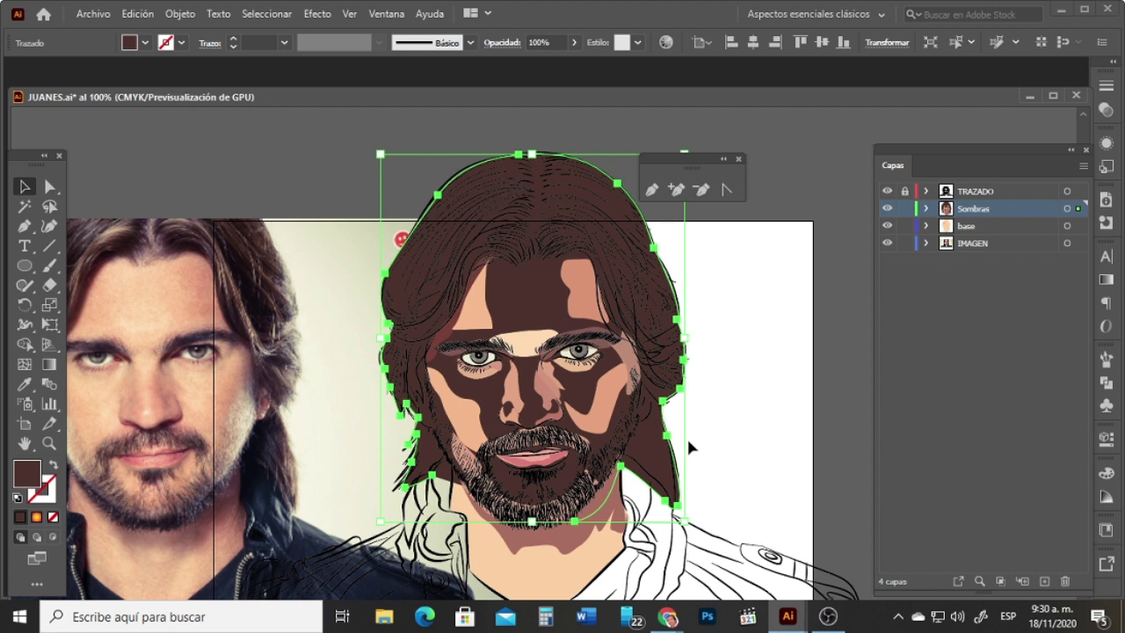
Step: Nudge the hair silhouette slightly to the right of its traced position
key(Right)
key(Right)
key(Right)
key(Right)
key(Right)
key(Right)
key(Right)
key(Right)
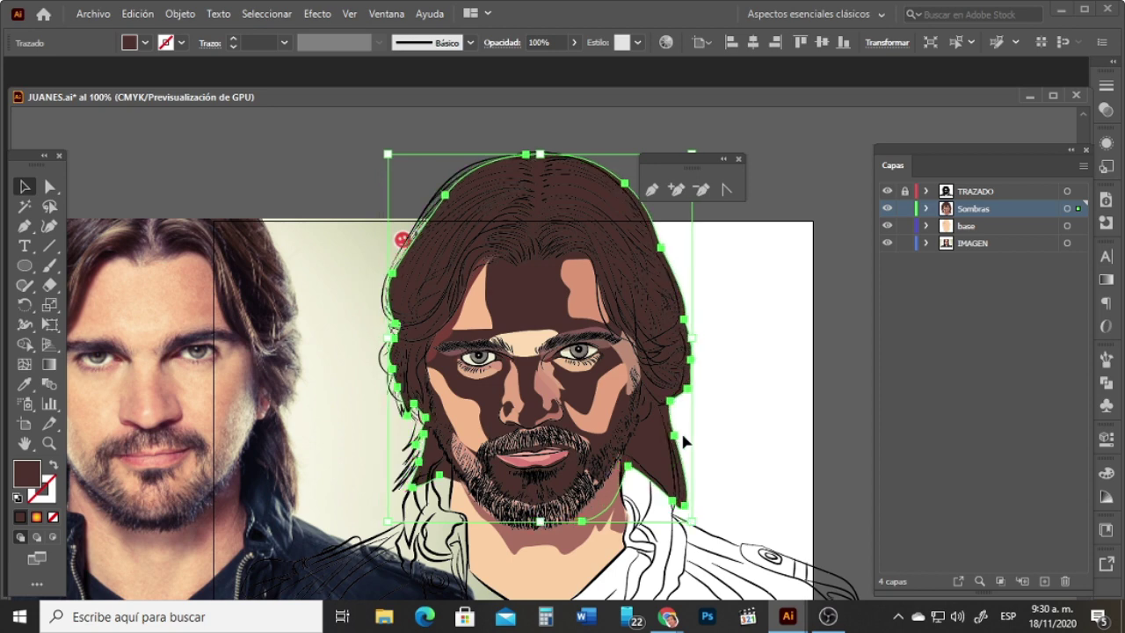
key(Left)
key(Left)
key(Left)
key(Left)
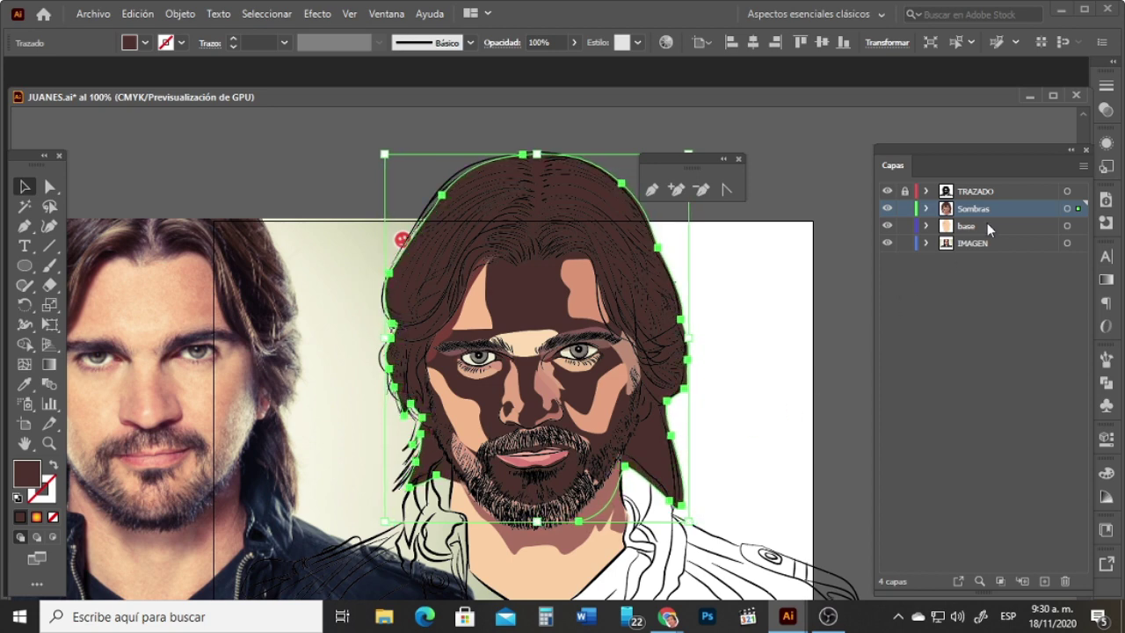
Step: Move the hair silhouette from the Sombras layer to the same place on the base layer and send it behind the skin shapes
key(ctrl+x)
click(989, 227)
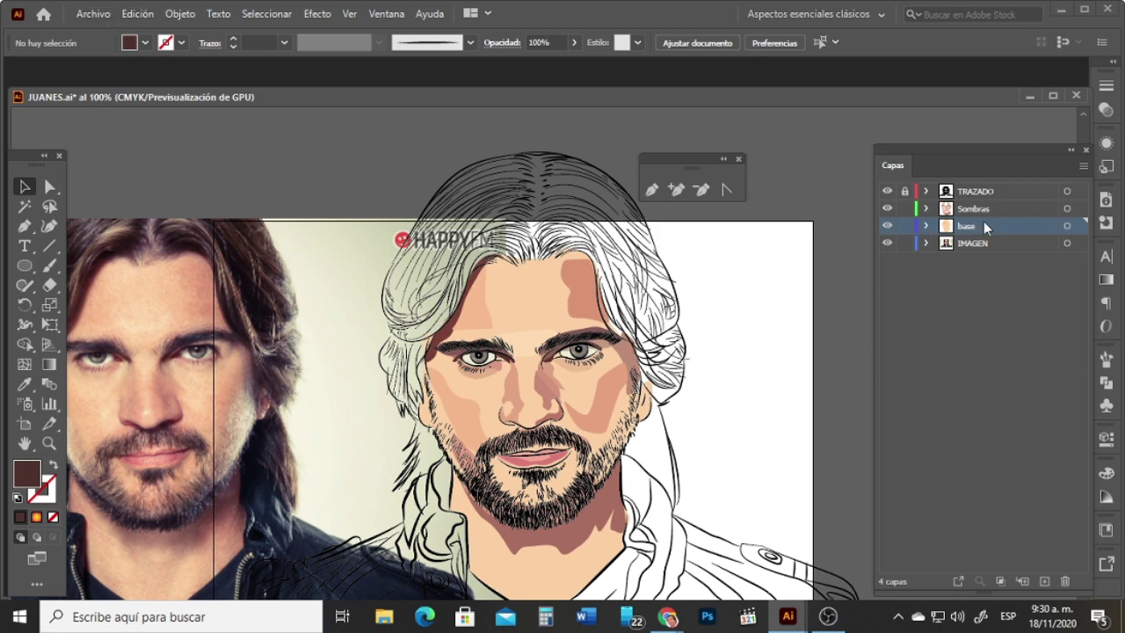
click(181, 13)
mouse_move(137, 13)
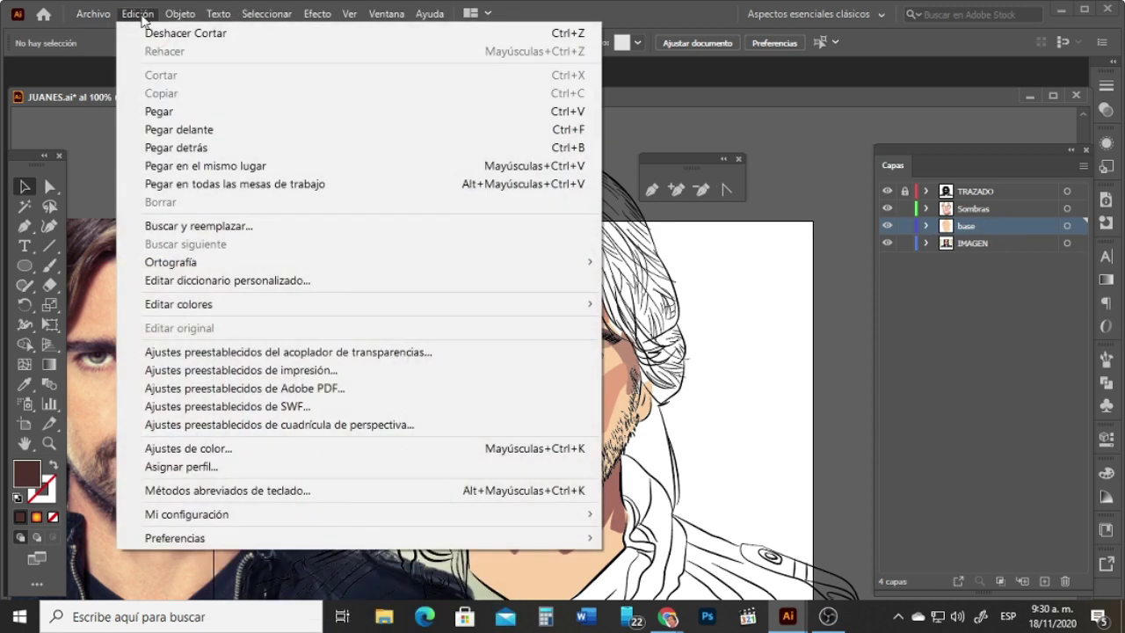
click(173, 166)
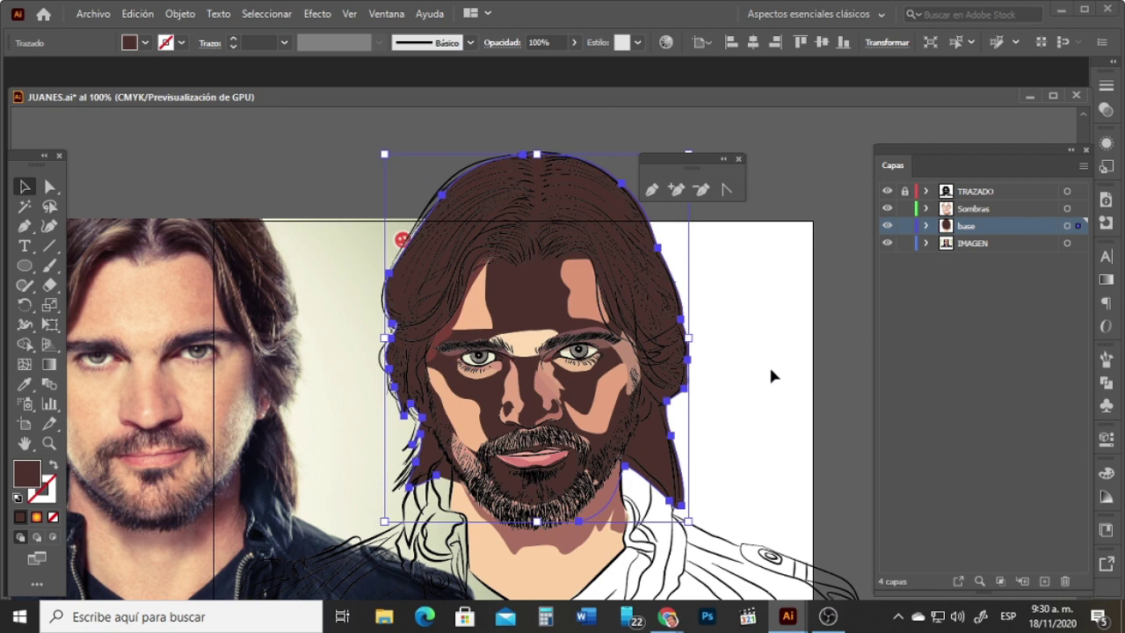
key(ctrl+shift+[)
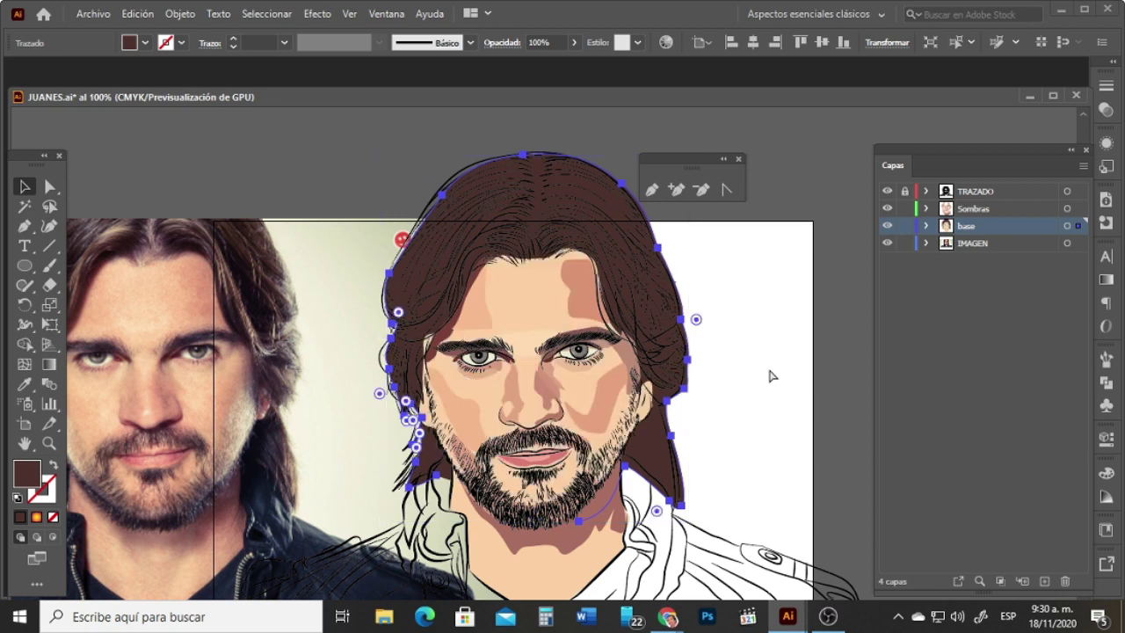
key(ctrl+shift+b)
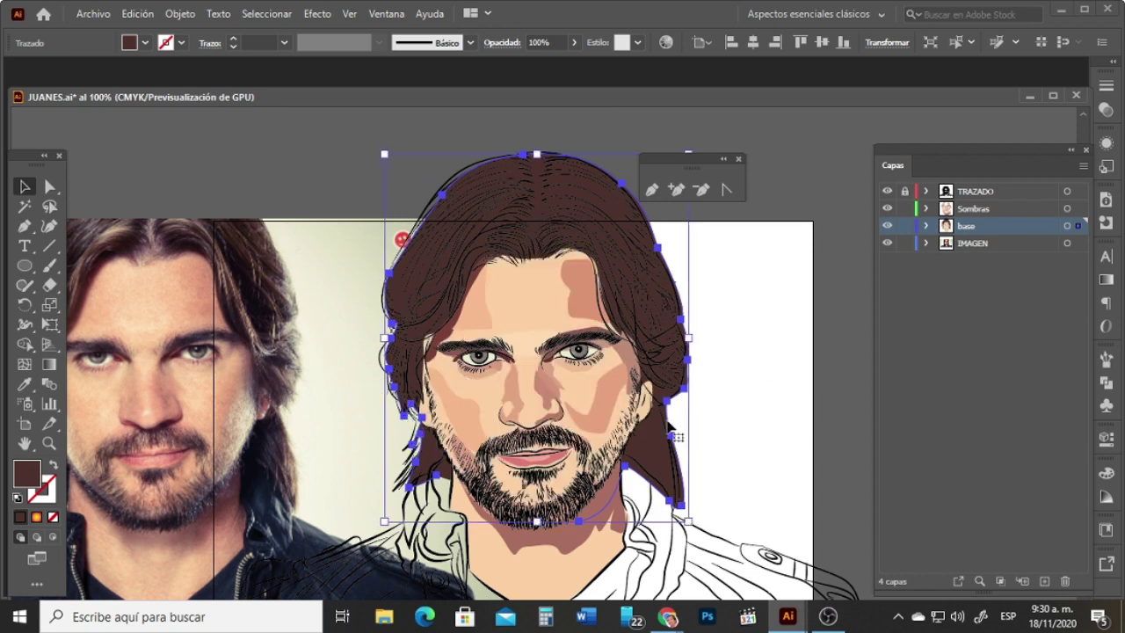
Step: Nudge the hair silhouette to the left until it lines up with the hair line art, and deselect it
key(Left)
key(Left)
key(Left)
key(Left)
key(Left)
key(Left)
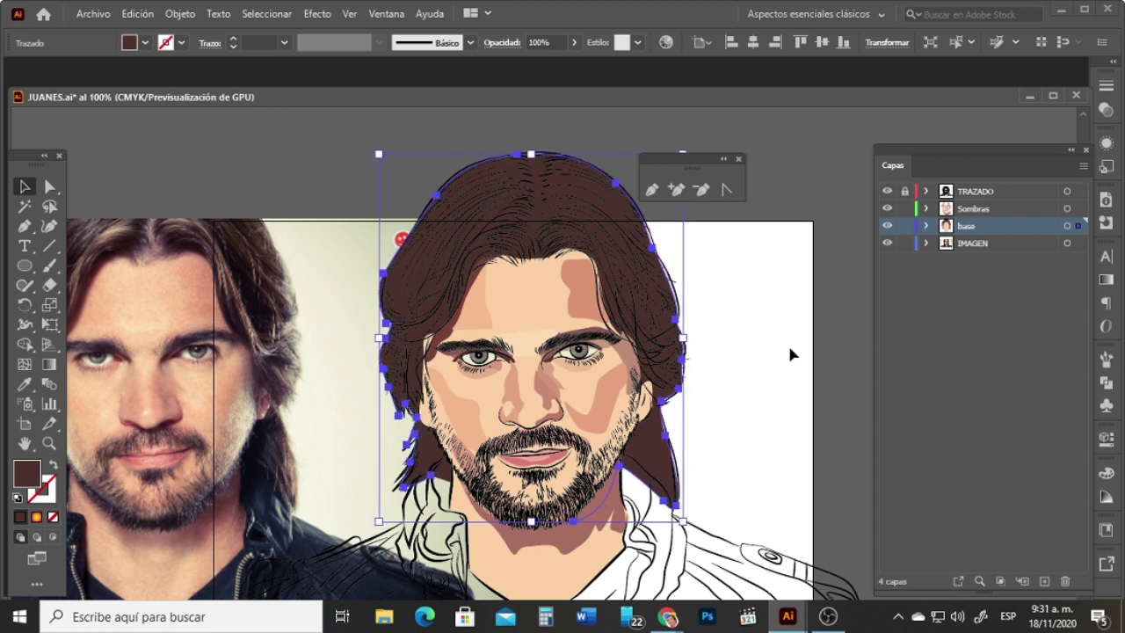
click(789, 352)
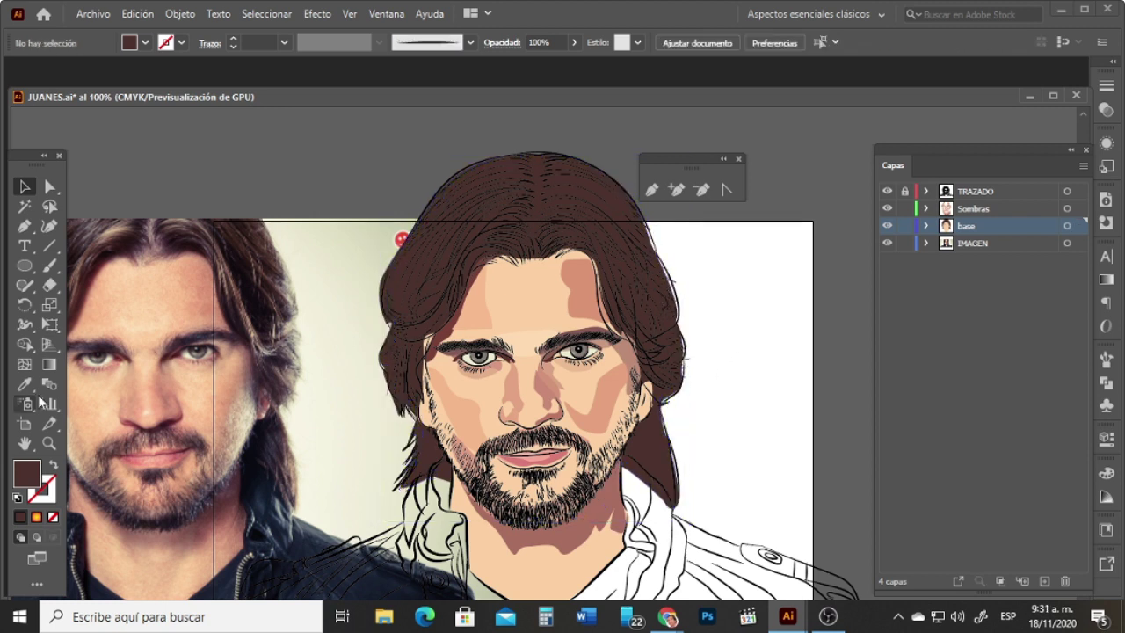
Step: Shift the hair silhouette's path slightly right so its image-right edge meets the line art beside the temple and eye
click(50, 443)
click(691, 314)
click(513, 391)
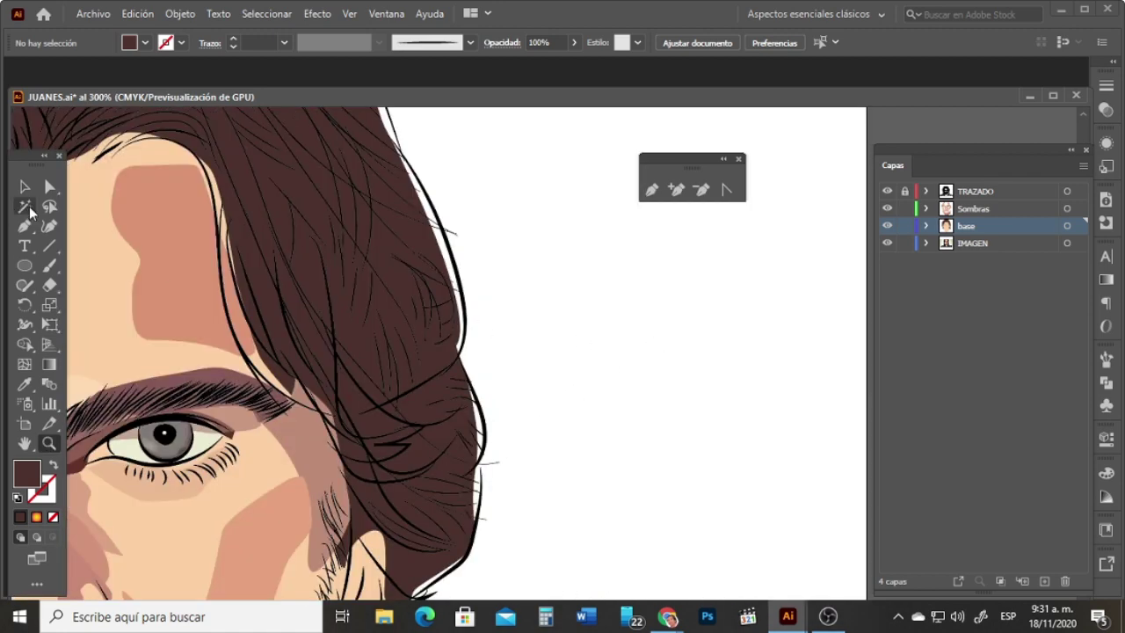
click(49, 186)
click(462, 329)
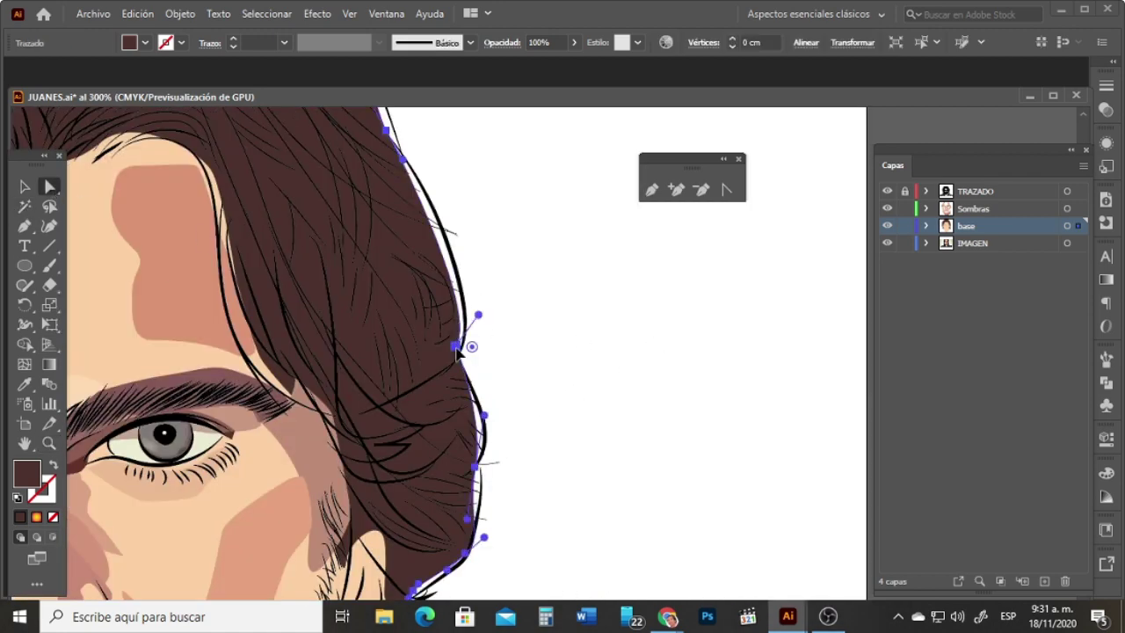
drag(408, 160, 421, 165)
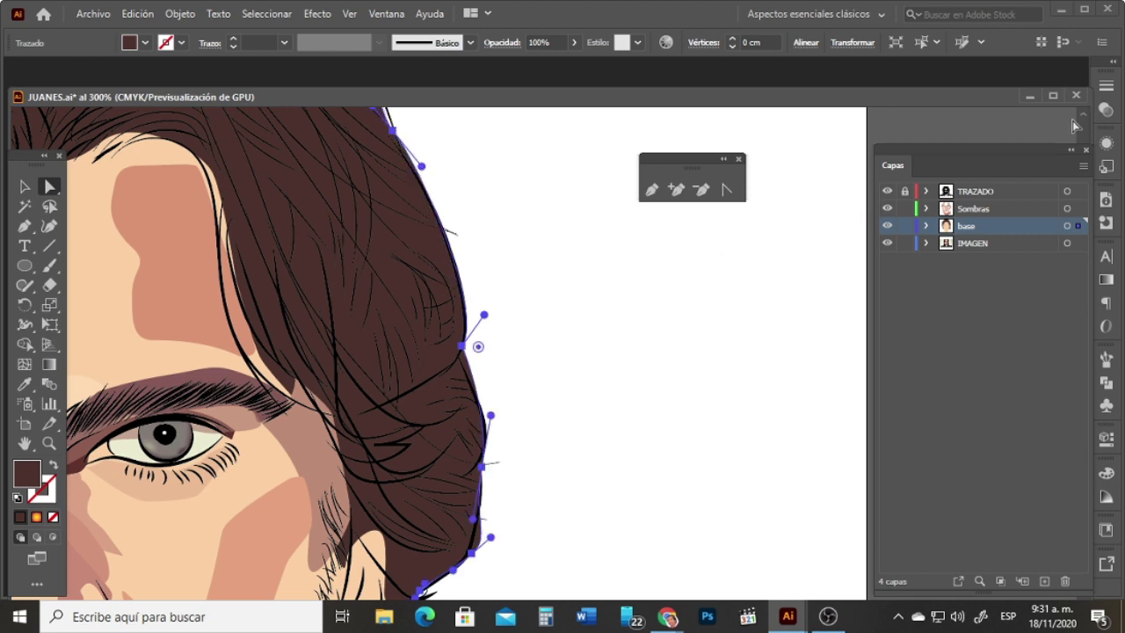
Step: Convert the upper image-right hair anchor to a corner and lengthen the next anchor's handle to follow the line art
scroll(1072, 126, up, 5)
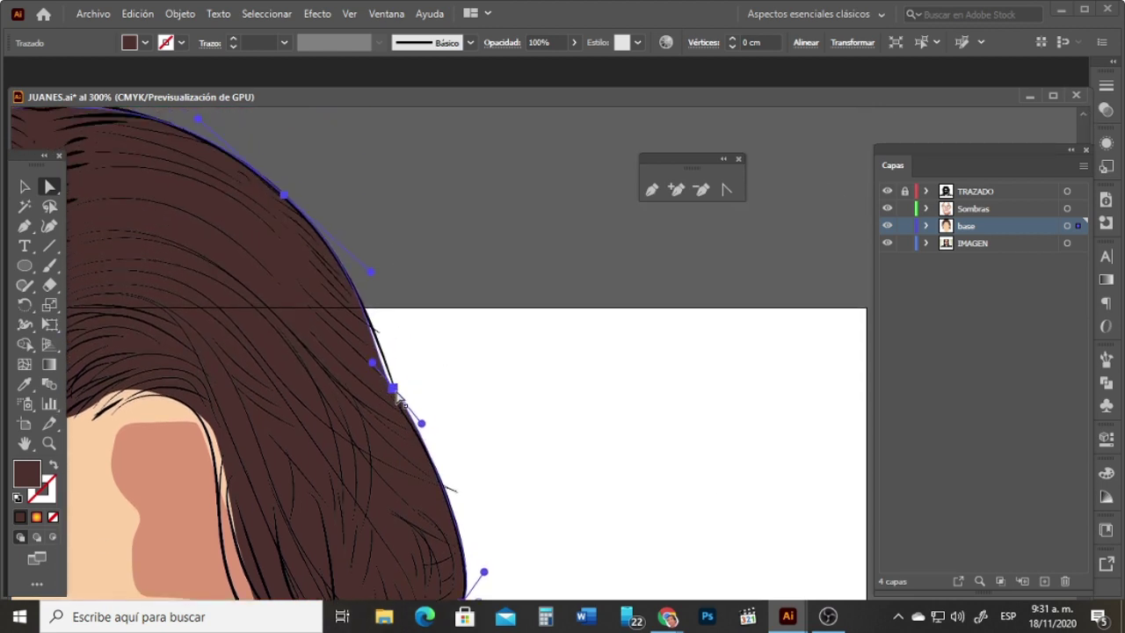
click(391, 388)
click(174, 42)
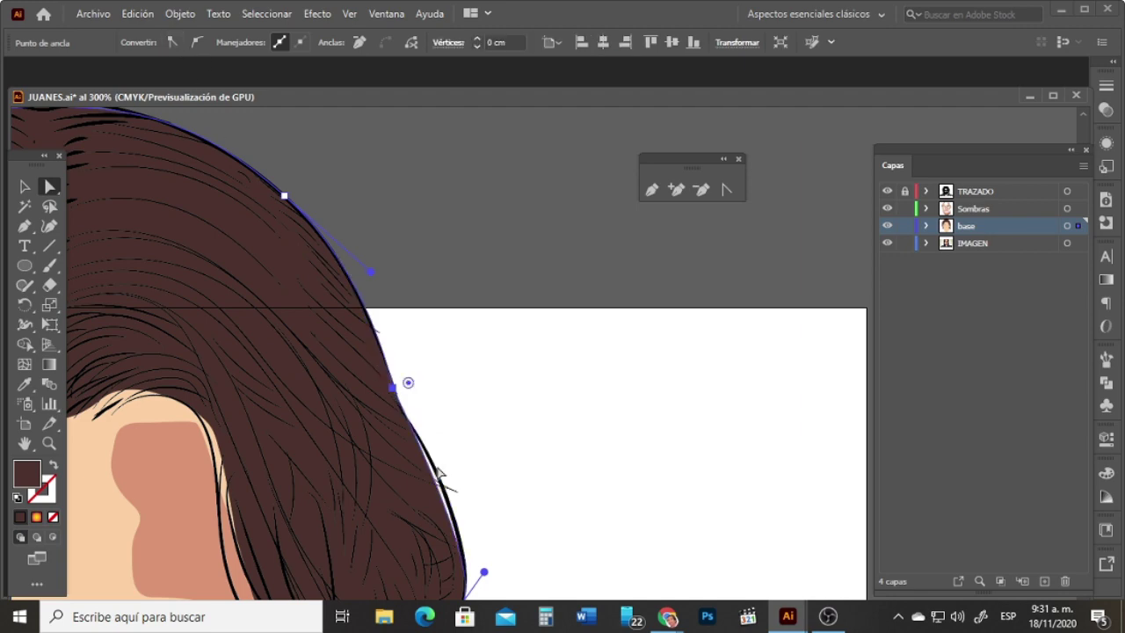
drag(484, 575, 488, 543)
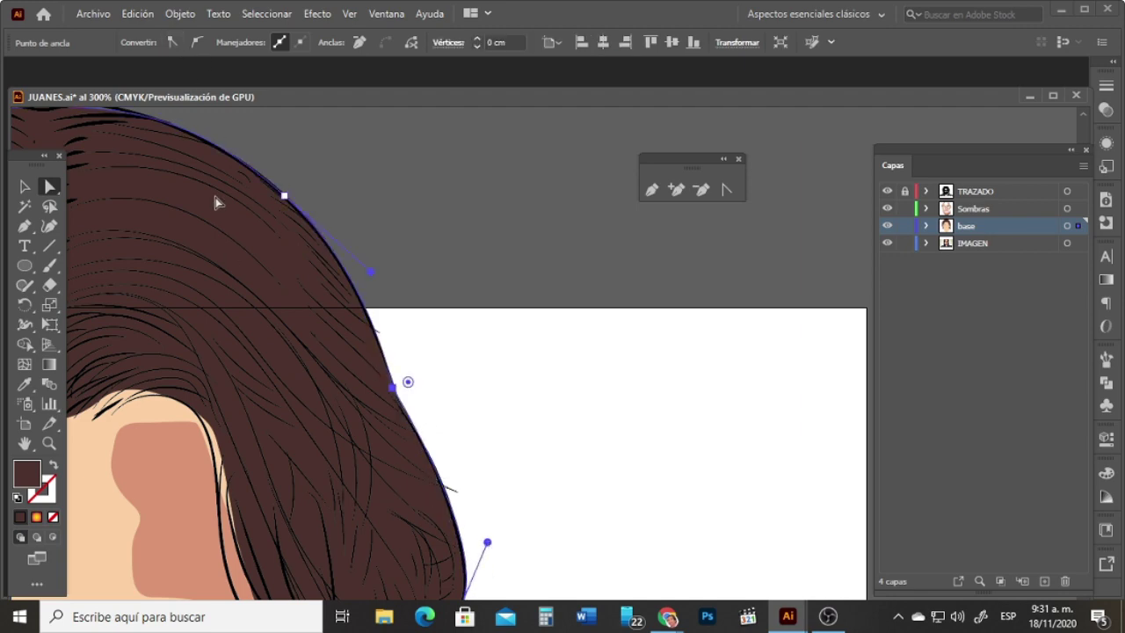
Step: Adjust the hair silhouette's anchors at the crown and its image-left slope to fit the line art
key(h)
drag(374, 418, 829, 394)
drag(180, 376, 307, 515)
click(50, 186)
click(327, 343)
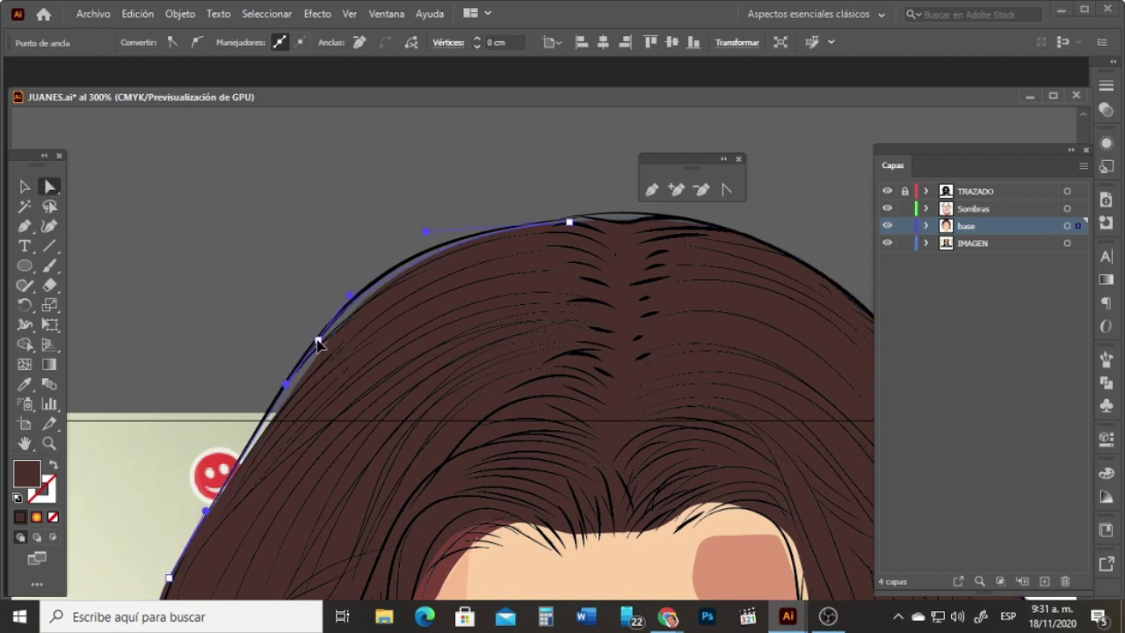
click(569, 221)
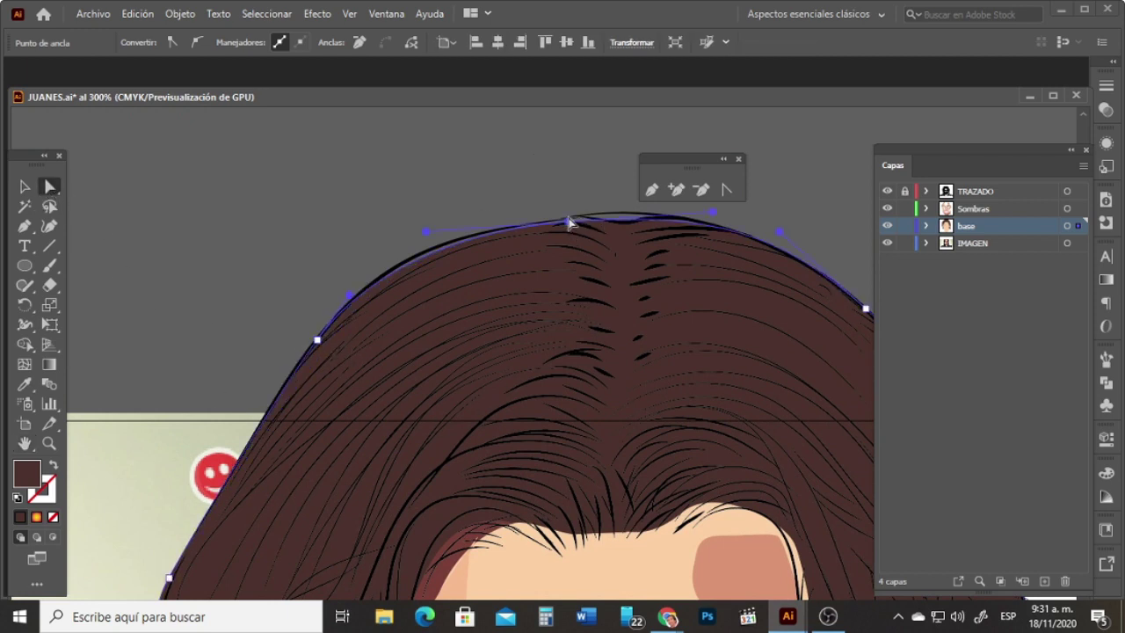
drag(569, 223, 574, 228)
Step: Reshape the image-left lock at eye level by moving its anchors and handle out to the line art
key(space)
drag(410, 463, 459, 265)
drag(368, 403, 335, 165)
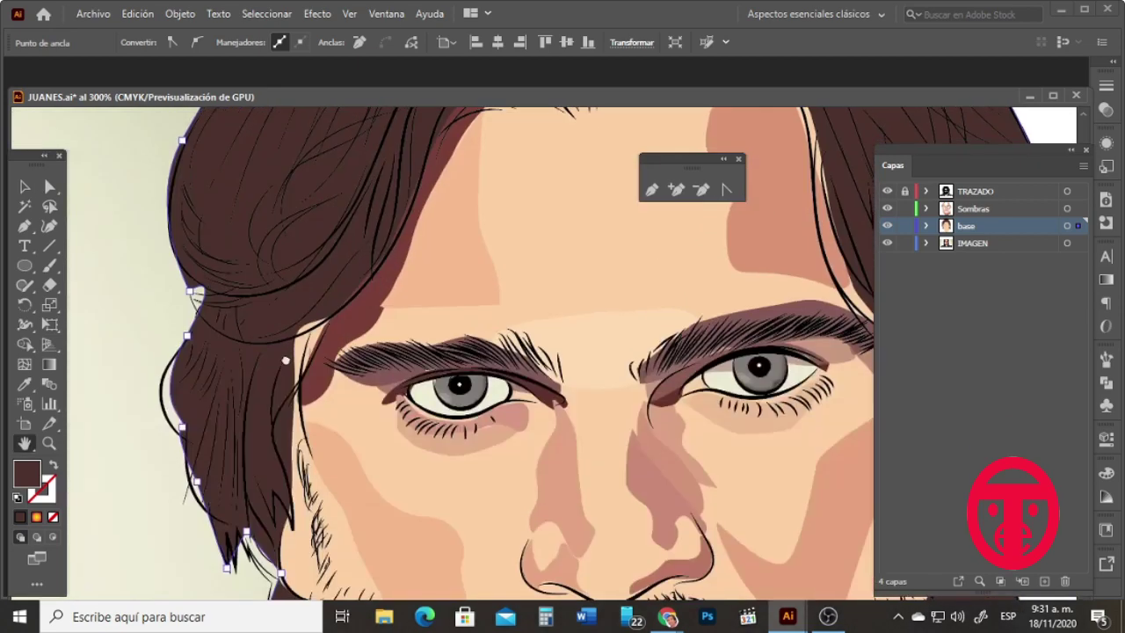
click(49, 186)
drag(182, 428, 134, 418)
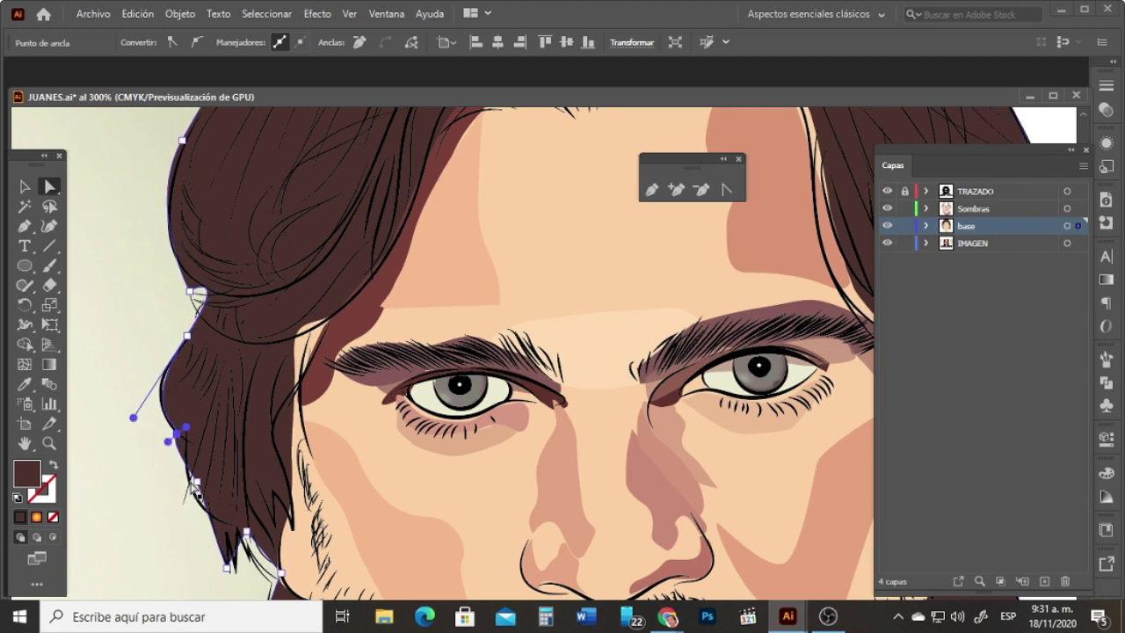
drag(197, 481, 201, 505)
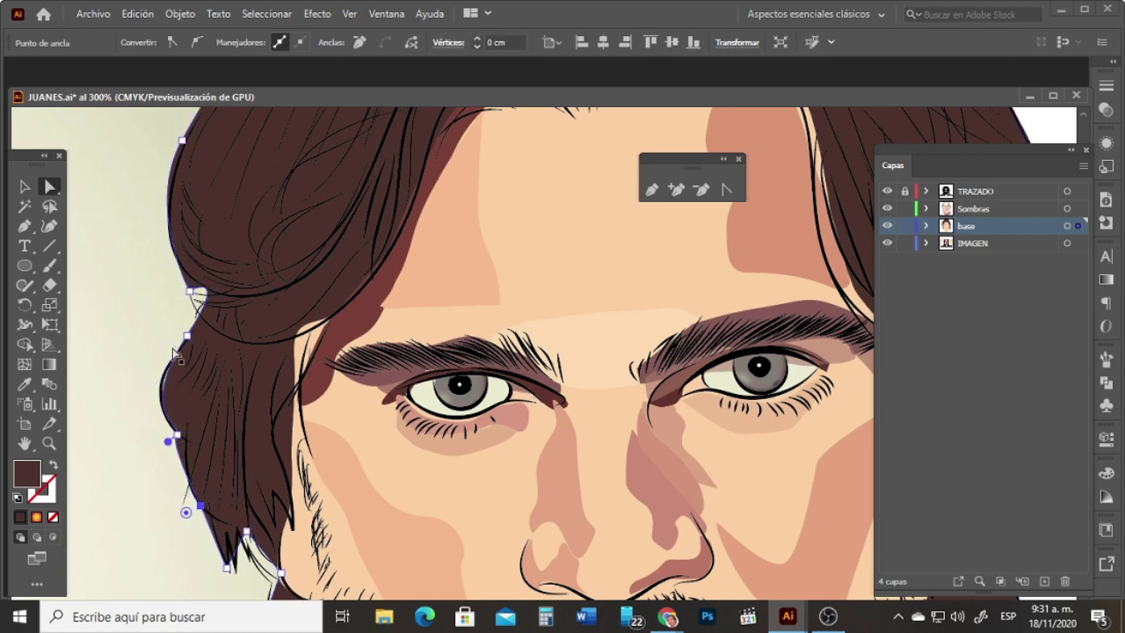
Step: Examine the hair silhouette's fit around the beard, jaw and collar, and review the portrait at 100% down to the jacket
drag(580, 478, 449, 169)
drag(488, 293, 493, 255)
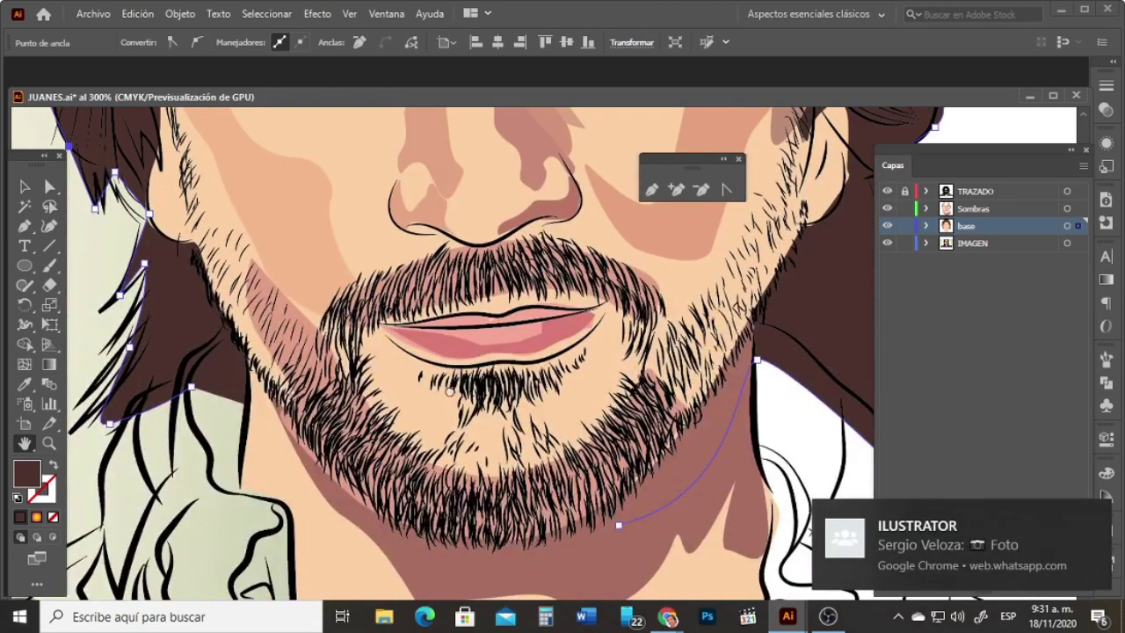
drag(638, 308, 388, 397)
drag(481, 371, 411, 421)
drag(482, 394, 461, 199)
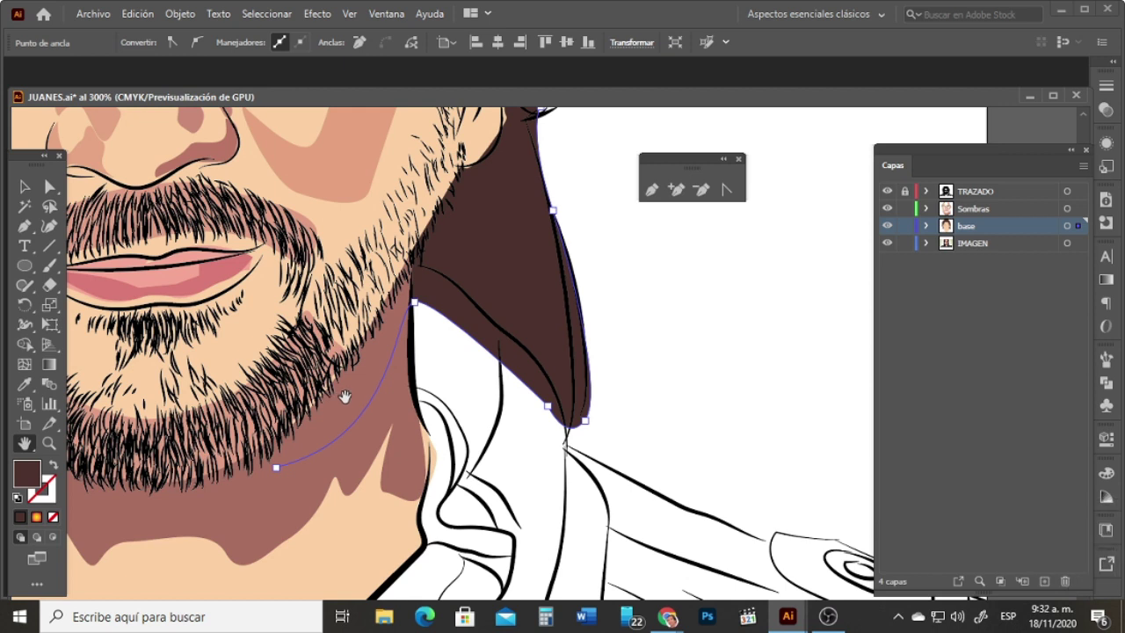
key(a)
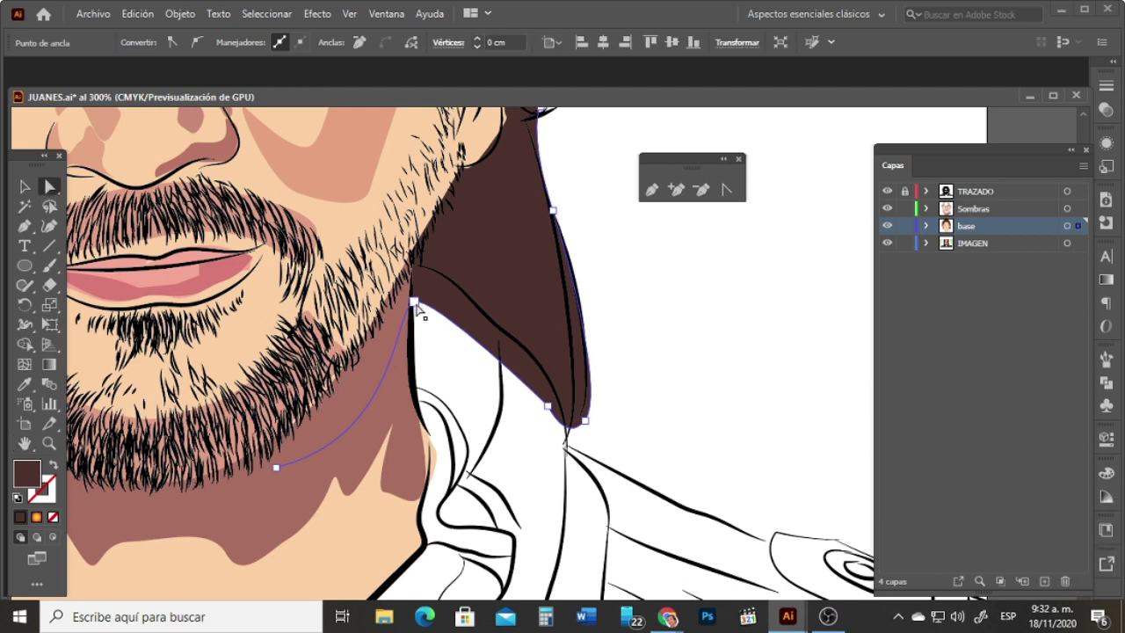
click(413, 304)
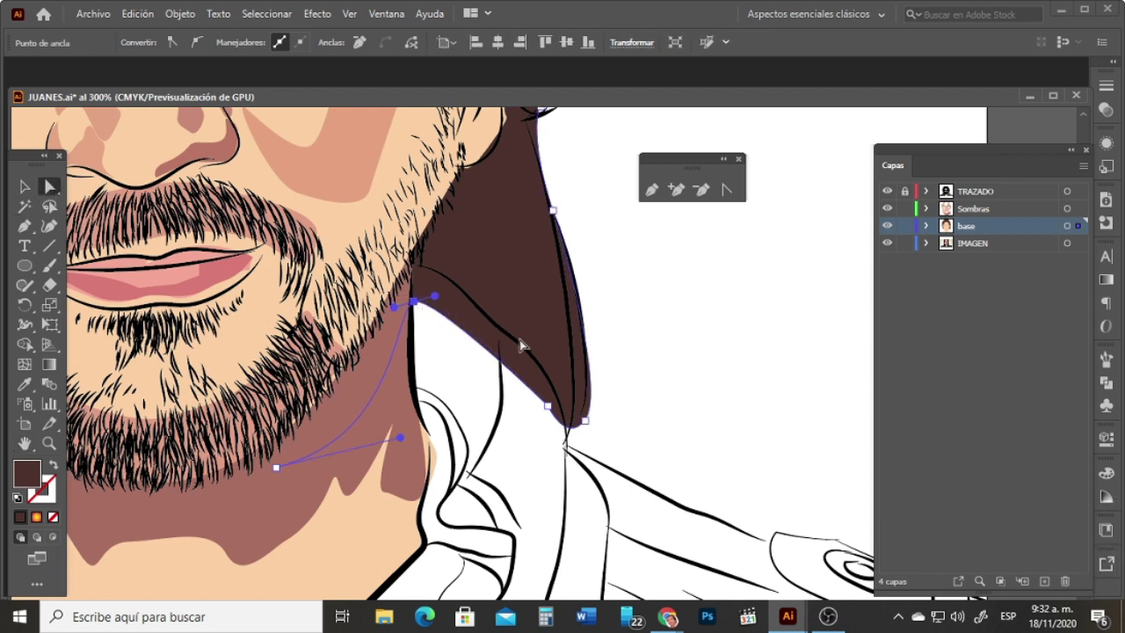
click(49, 443)
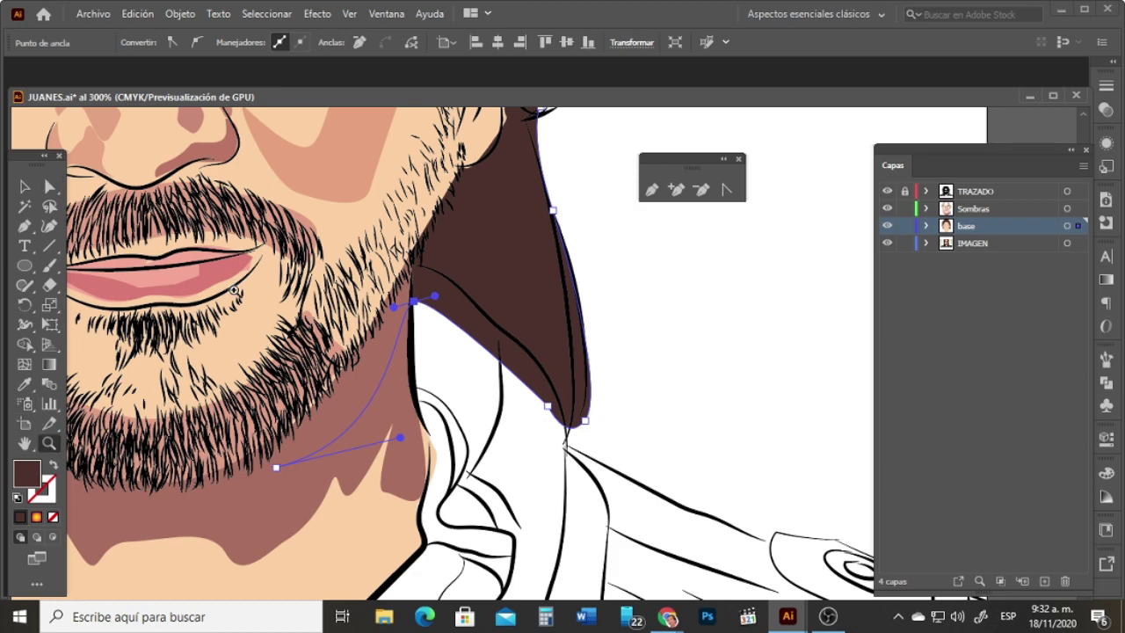
alt+click(233, 290)
alt+click(427, 325)
alt+click(626, 253)
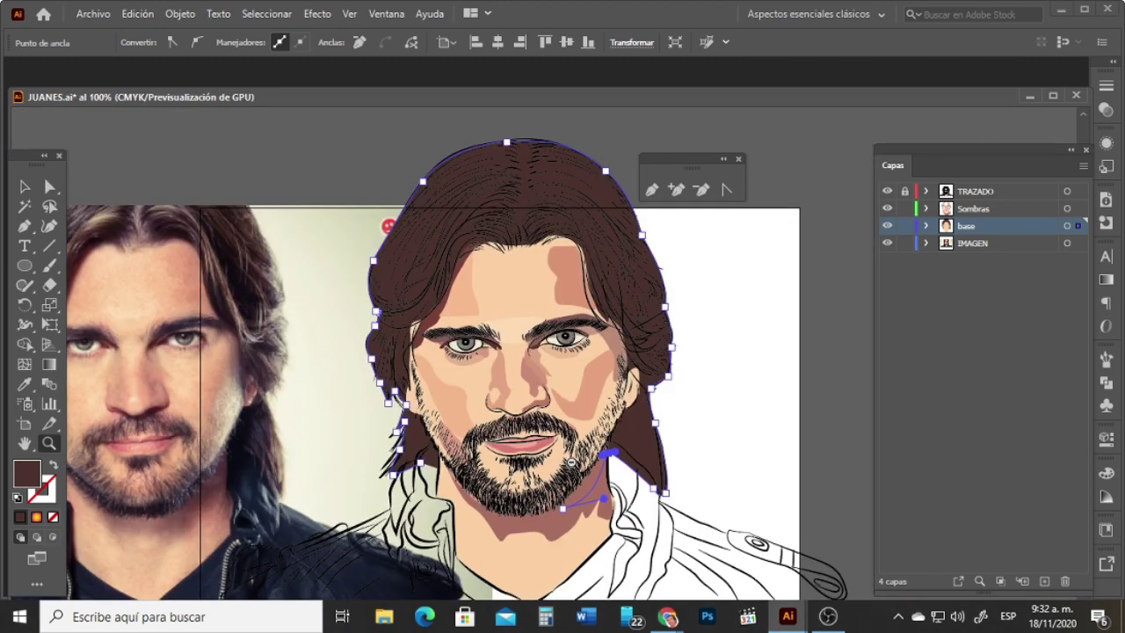
alt+click(572, 461)
click(555, 397)
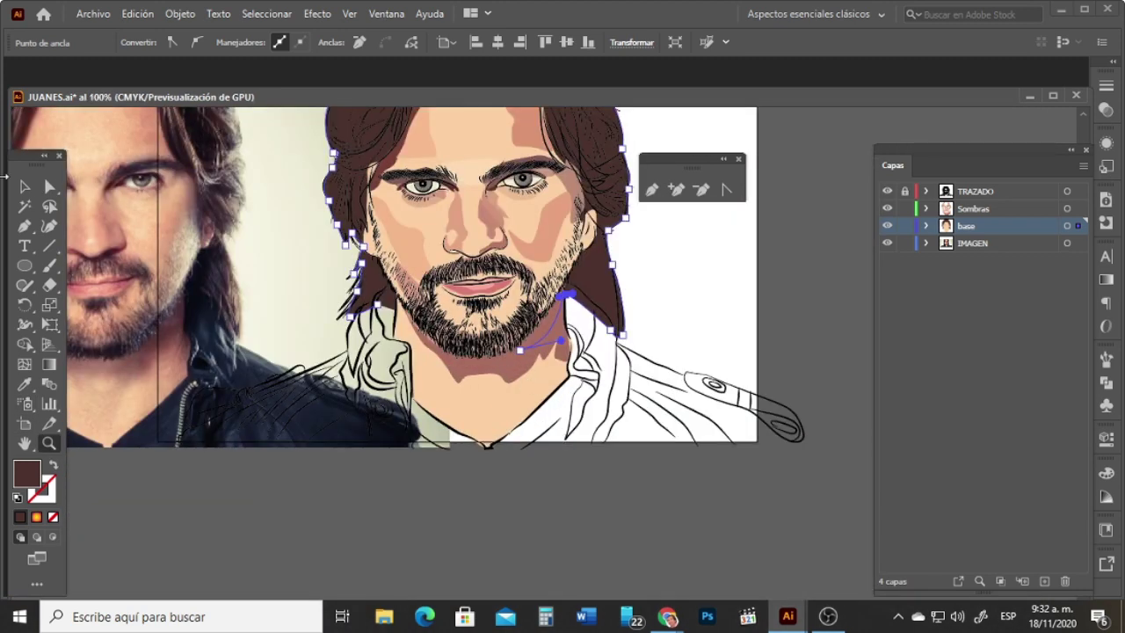
Step: Deselect the hair silhouette, switch to Chrome to examine the finished portrait in the WhatsApp group up close, and return to Illustrator
click(25, 186)
click(811, 330)
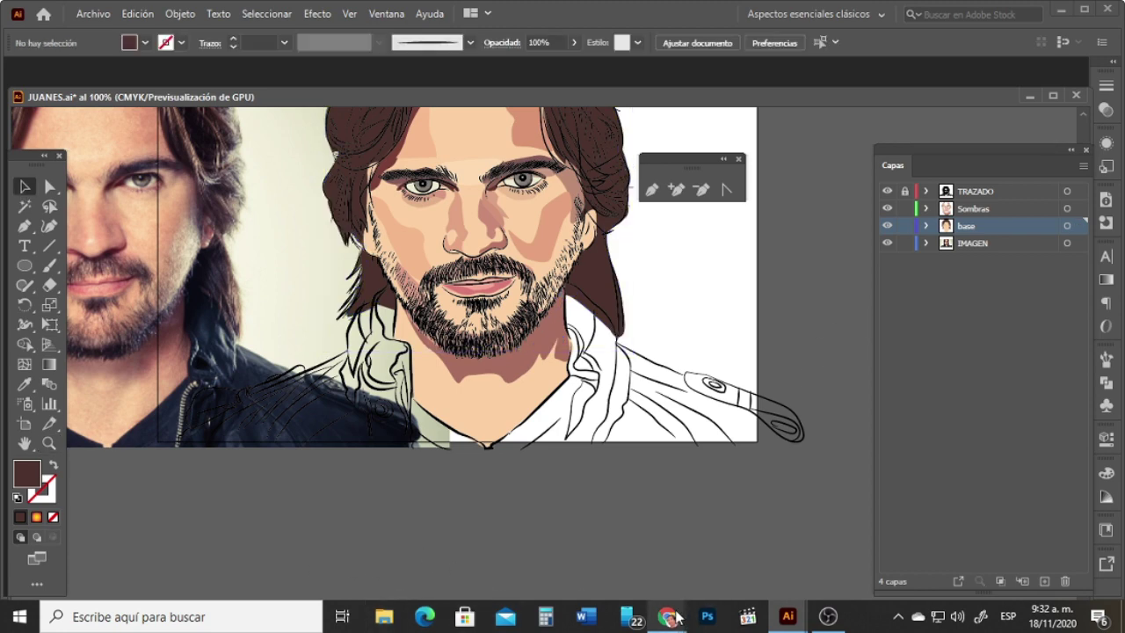
mouse_move(675, 618)
click(603, 519)
click(137, 18)
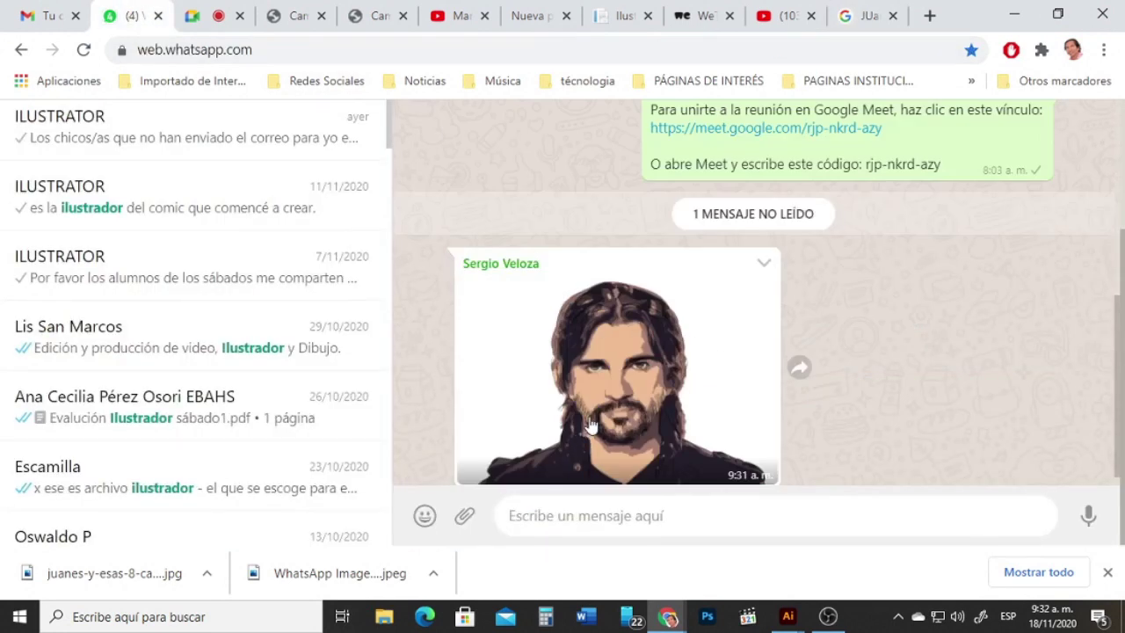
click(622, 404)
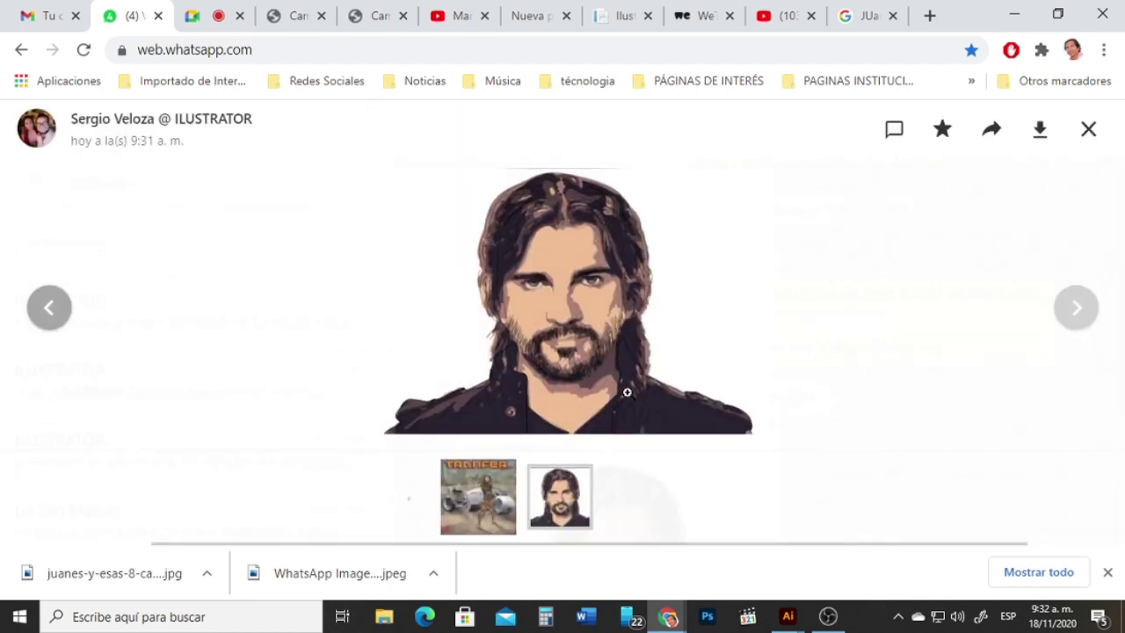
click(589, 295)
click(588, 297)
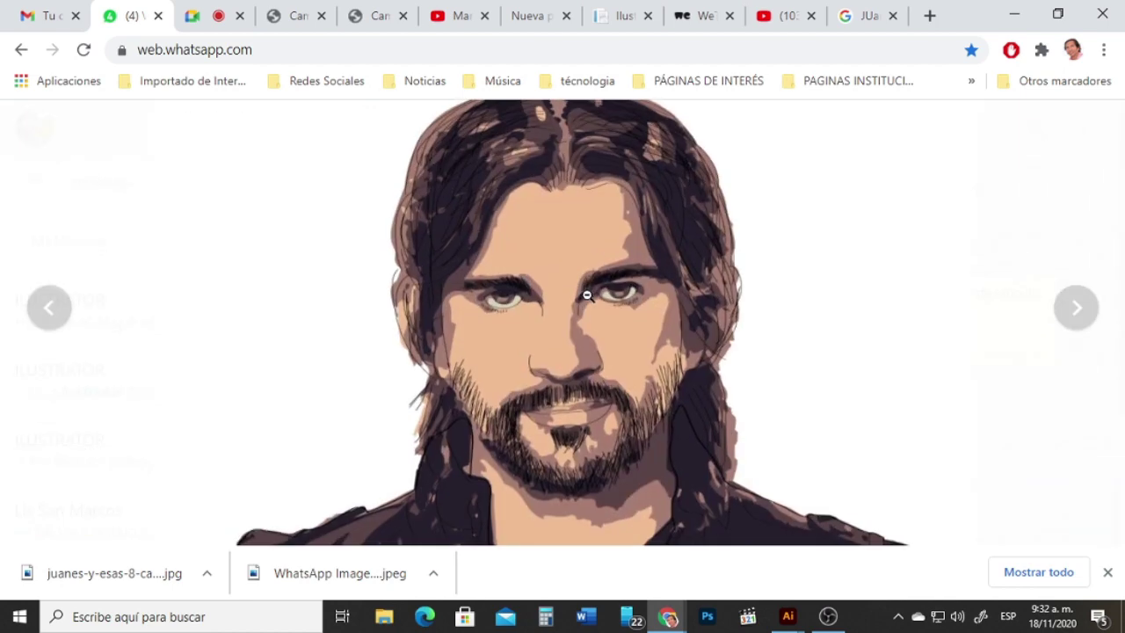
click(667, 331)
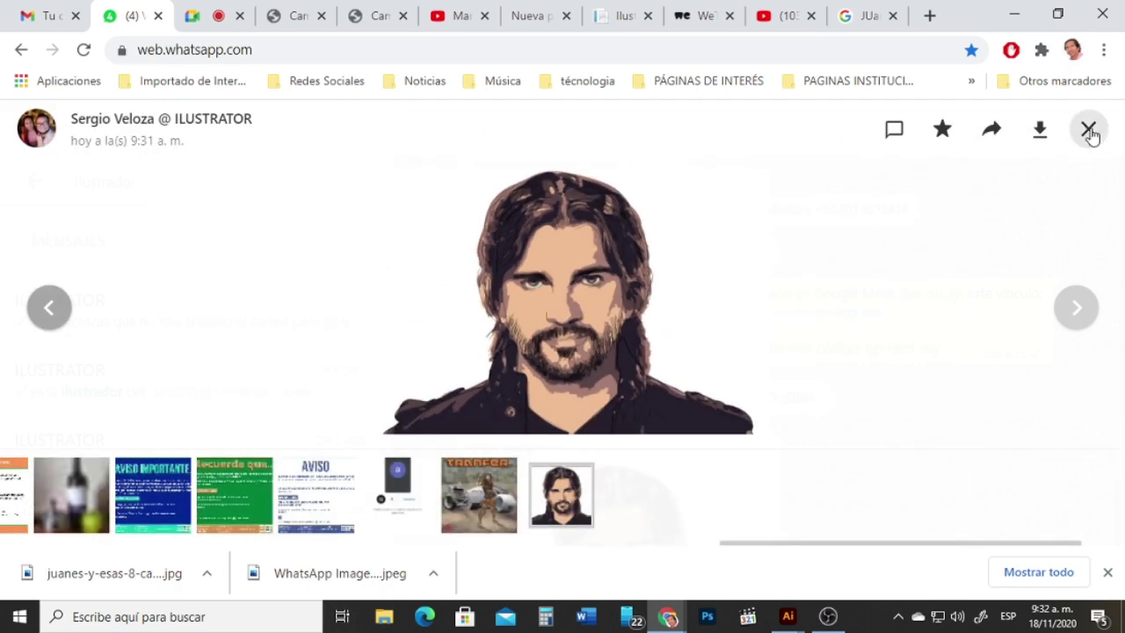
click(1089, 130)
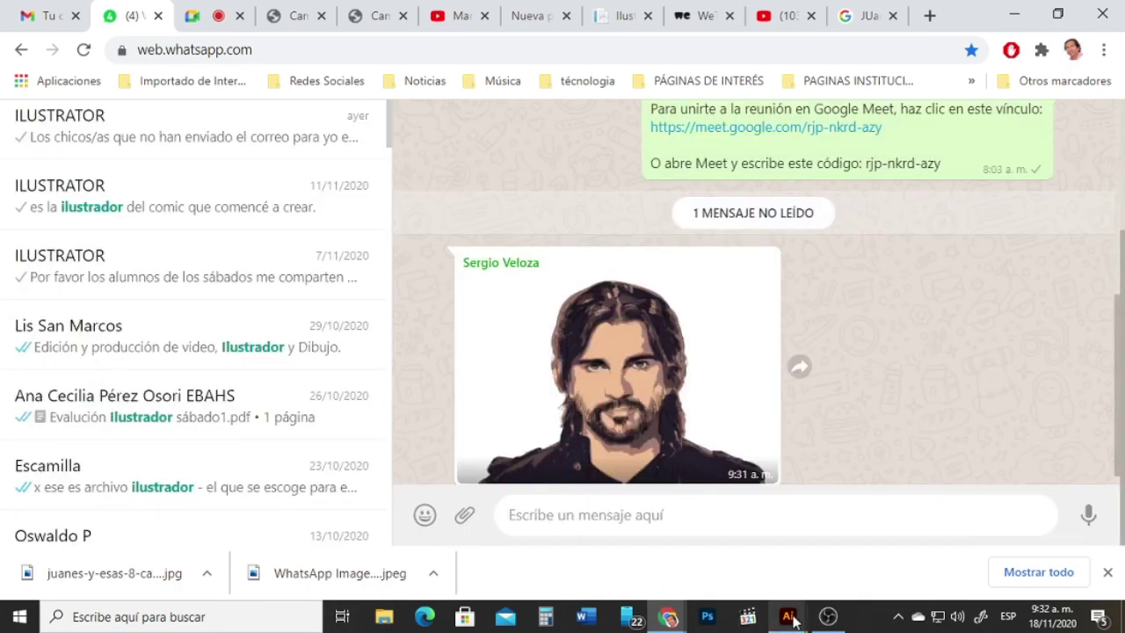
mouse_move(794, 621)
click(695, 545)
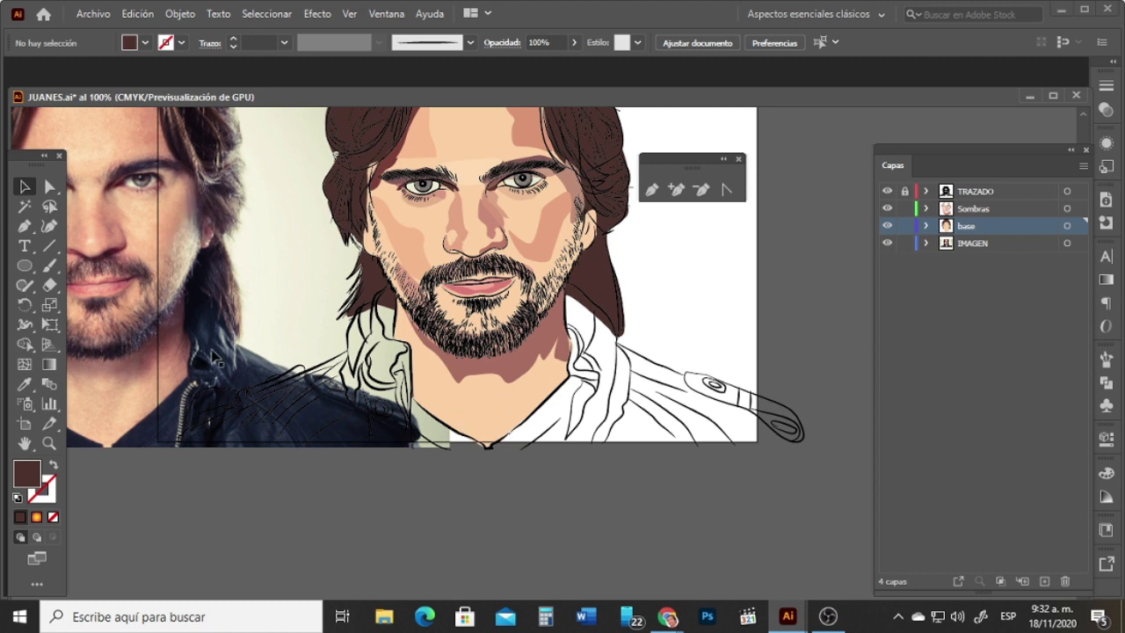
Step: Start the jacket outline on the base layer with the Pen tool, from the jaw down the image-left collar edge
click(25, 225)
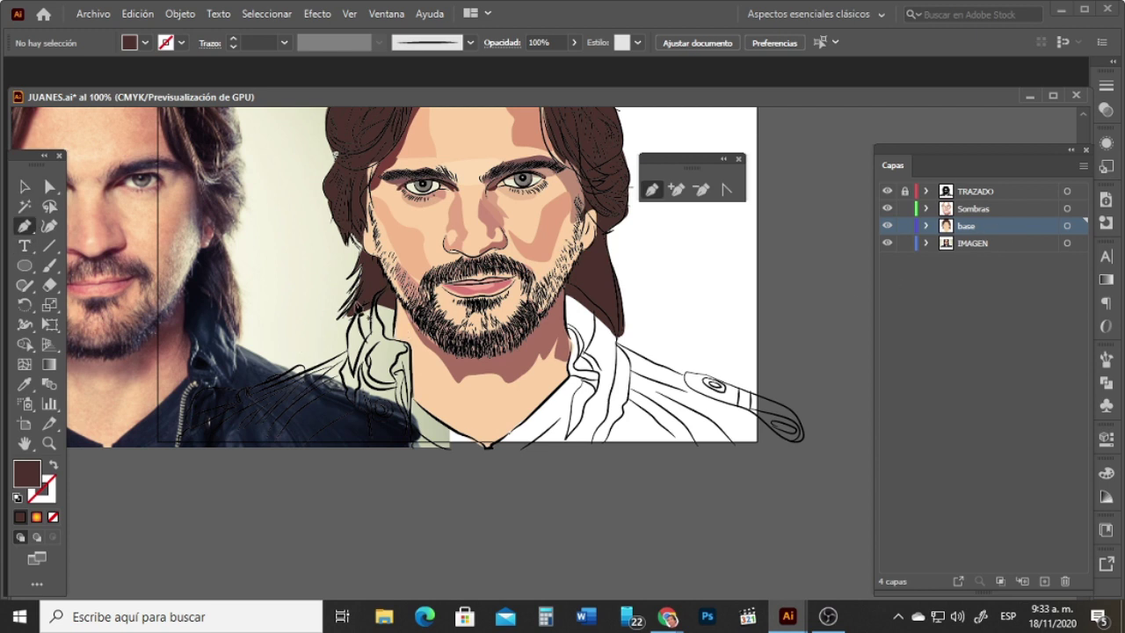
click(389, 278)
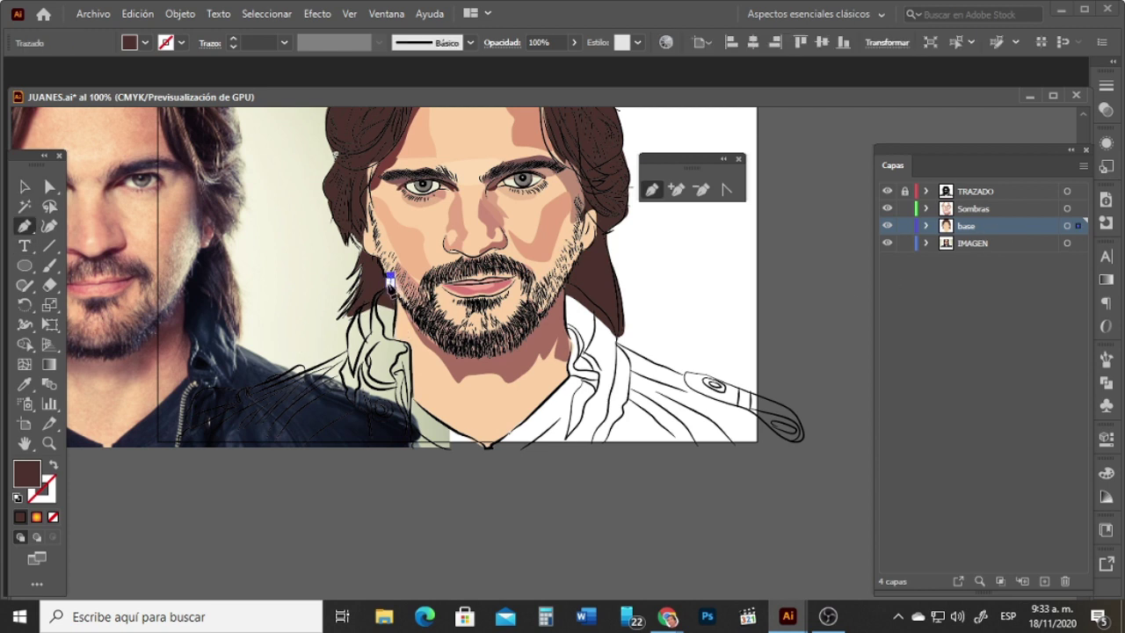
key(ctrl+z)
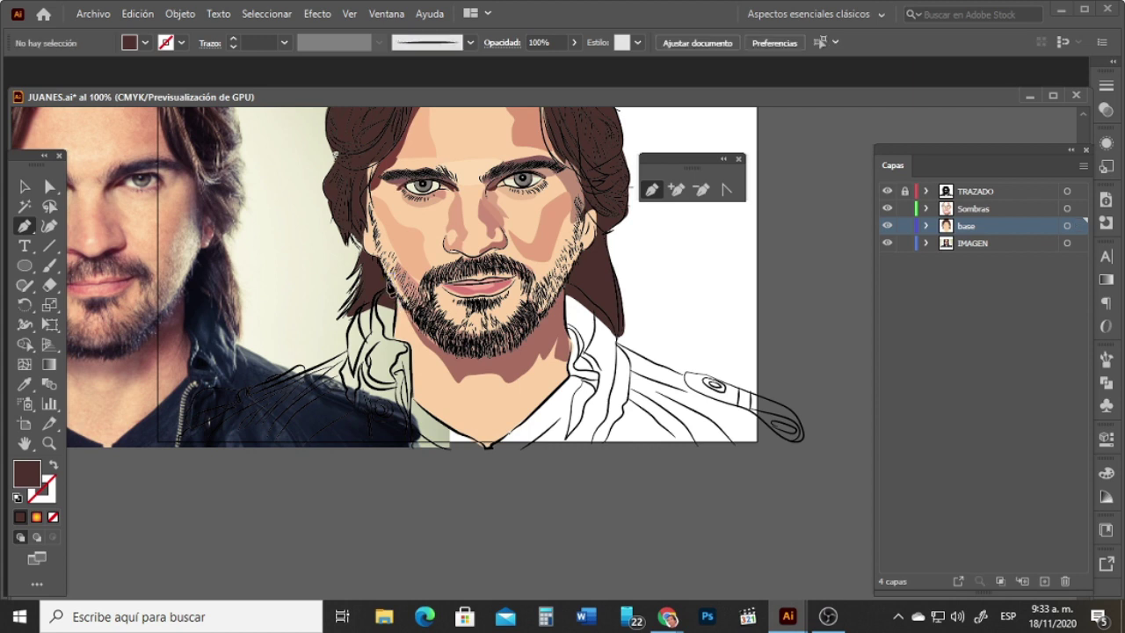
click(390, 282)
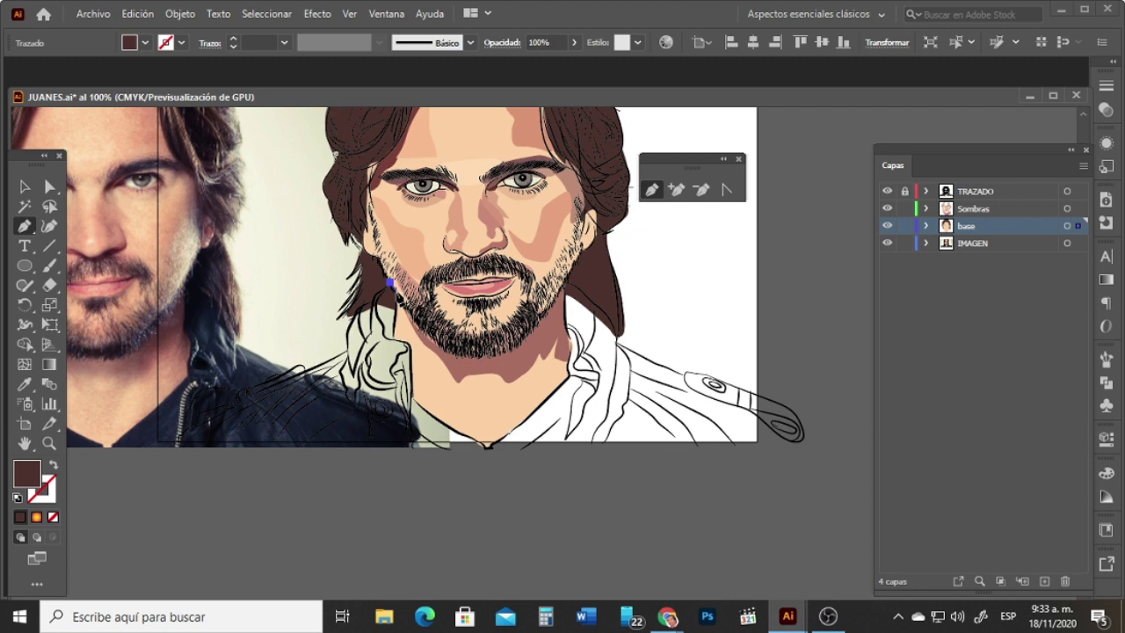
click(396, 292)
drag(395, 313, 417, 348)
click(393, 337)
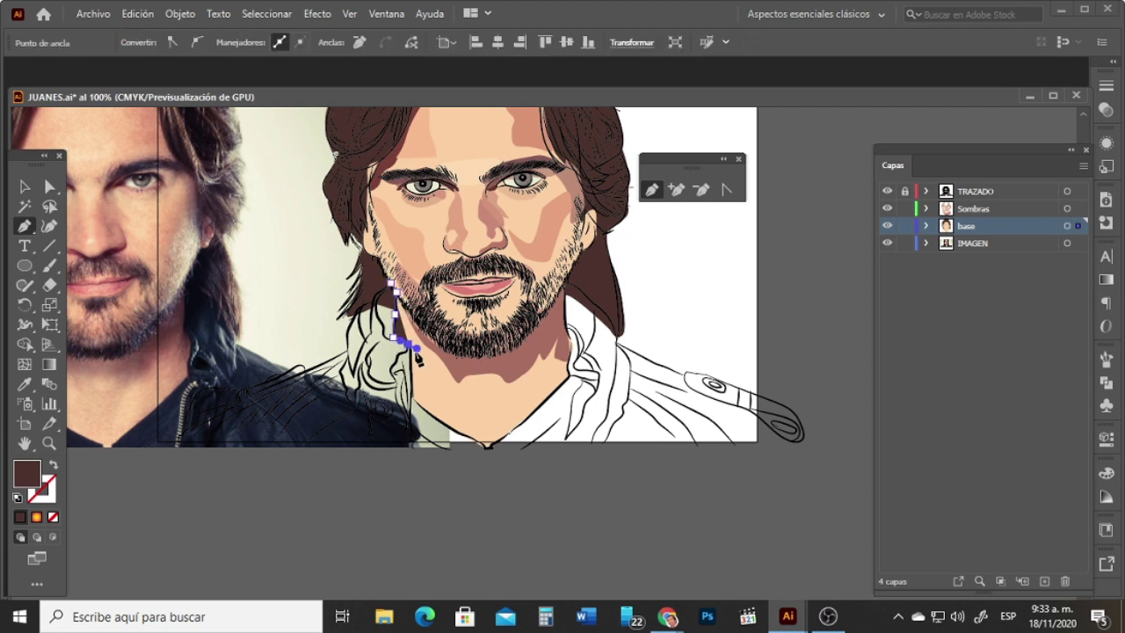
Step: Continue the jacket outline down the inner collar and along the image-left neckline, rounding the tip of the V
click(408, 364)
click(413, 400)
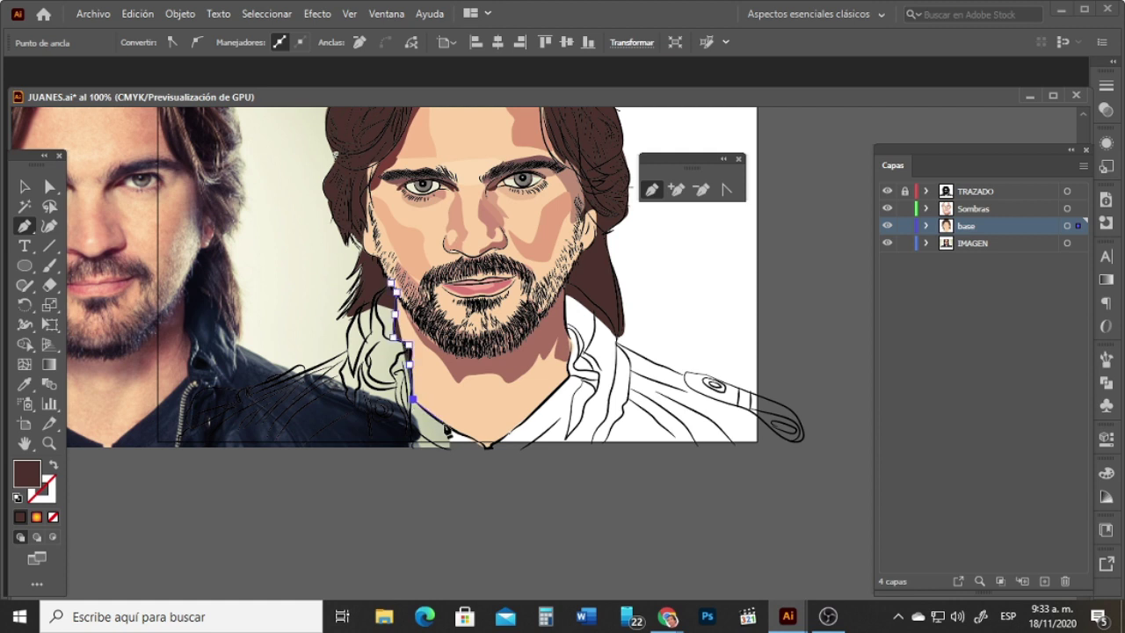
drag(445, 424, 452, 429)
click(483, 449)
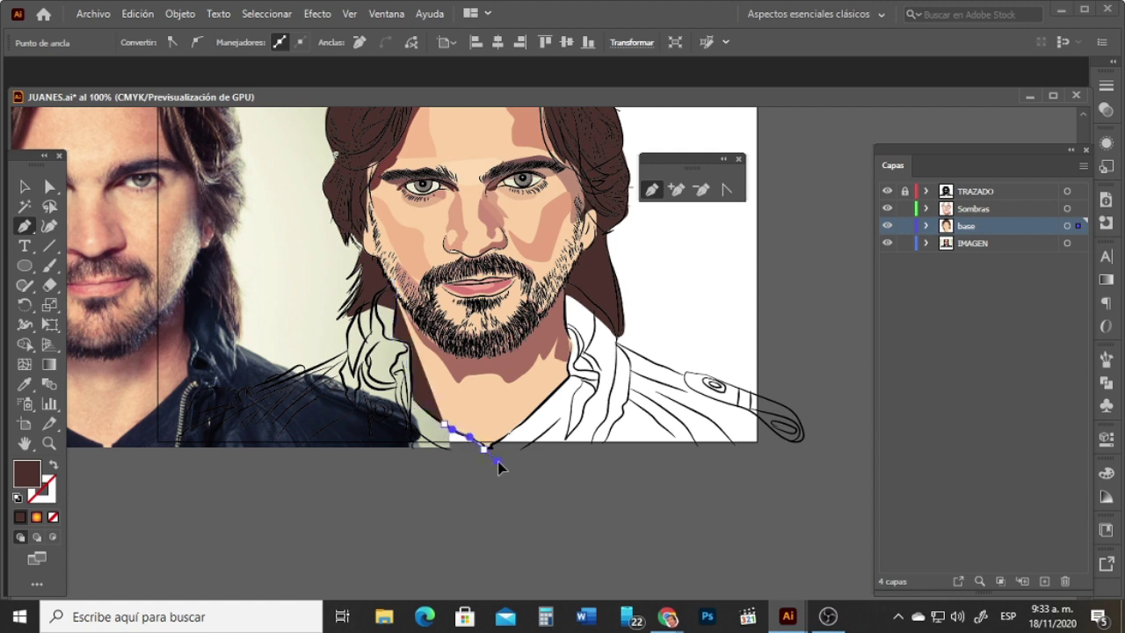
click(497, 451)
click(500, 438)
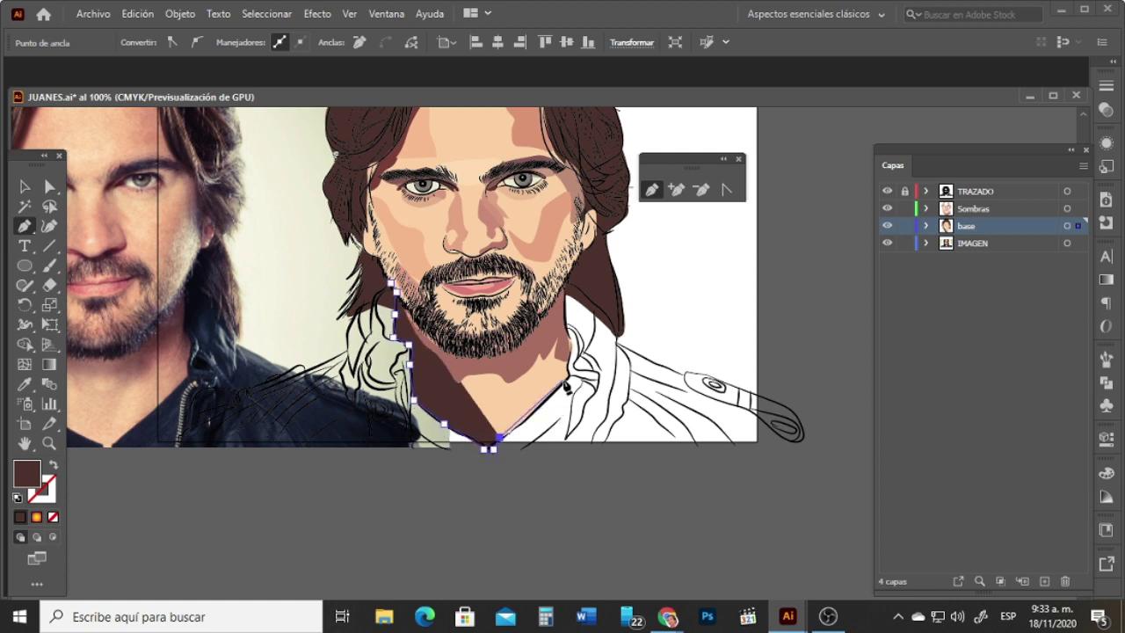
Step: Trace the image-right side of the neckline up from the V to the collar beside the neck
drag(529, 414, 549, 400)
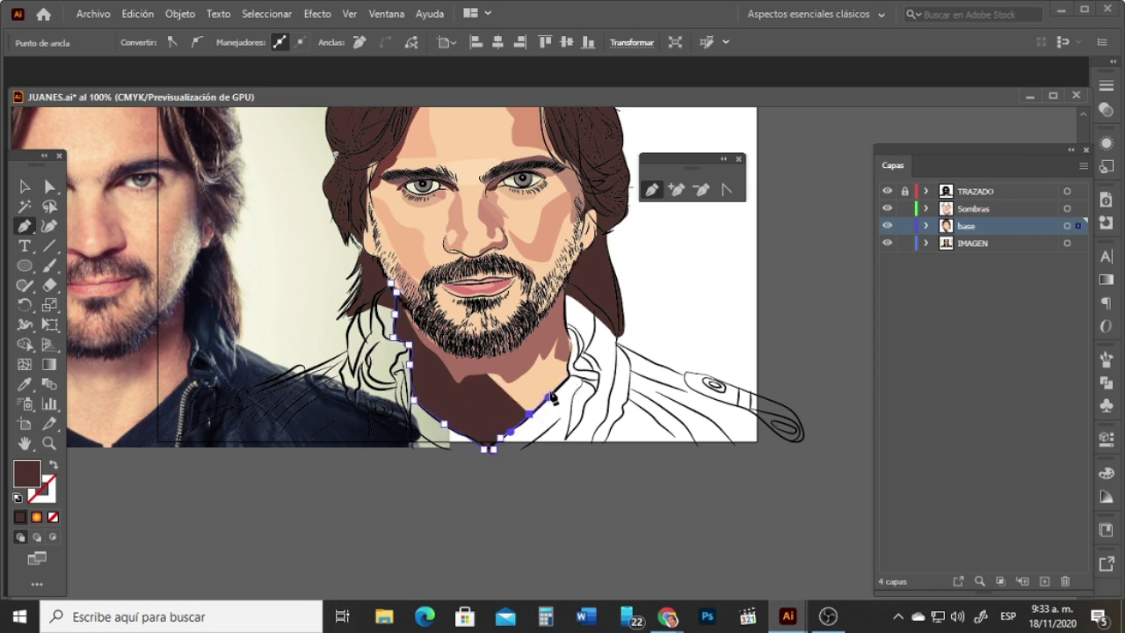
click(568, 376)
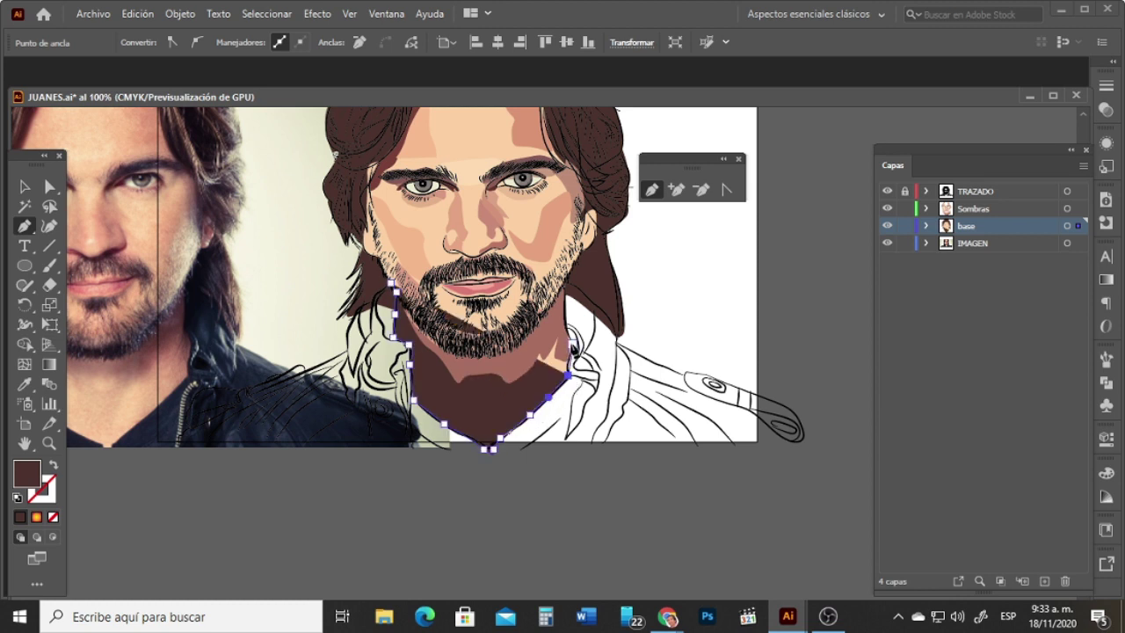
mouse_move(572, 345)
mouse_down()
mouse_move(585, 333)
mouse_move(575, 330)
mouse_up()
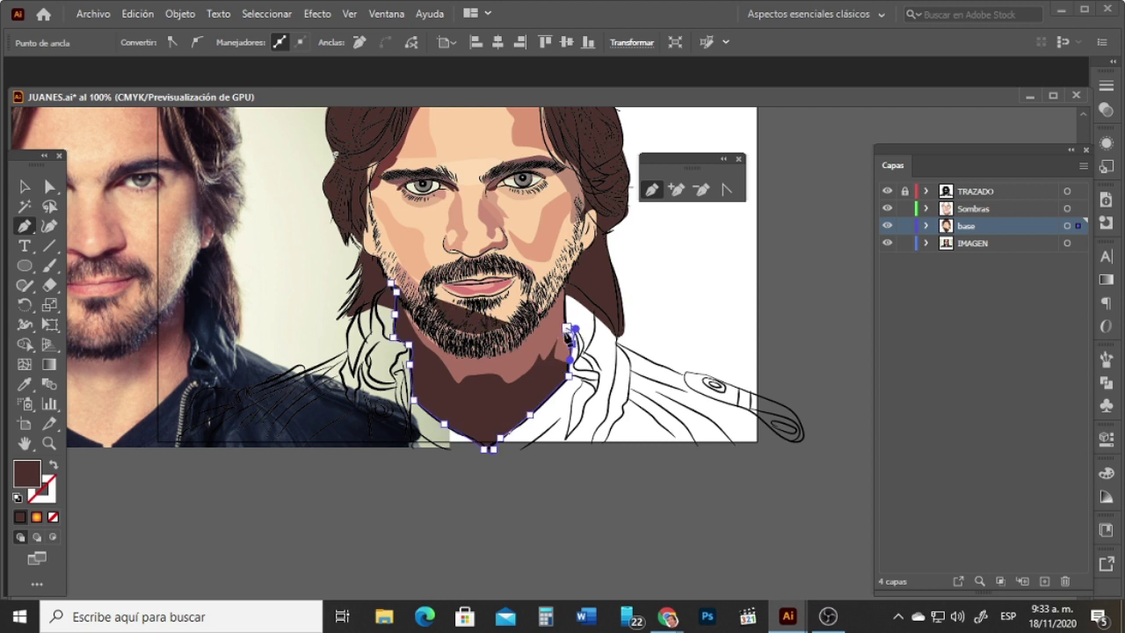
click(566, 325)
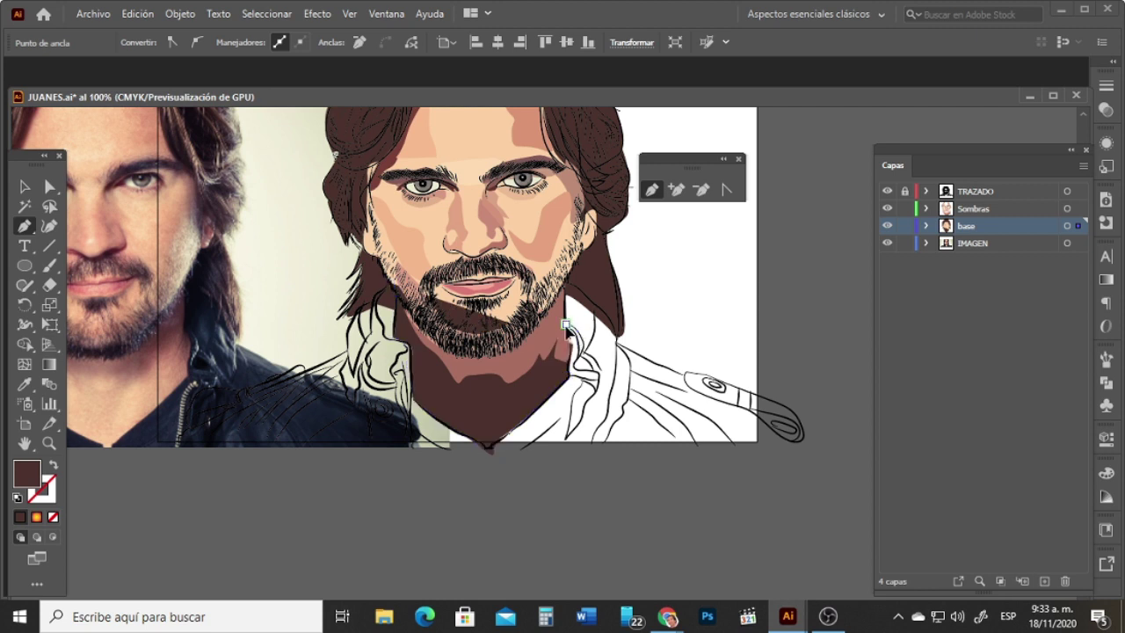
Step: Pick up the outline at the image-right collar edge and extend it straight up to the jaw beside the hair
click(567, 326)
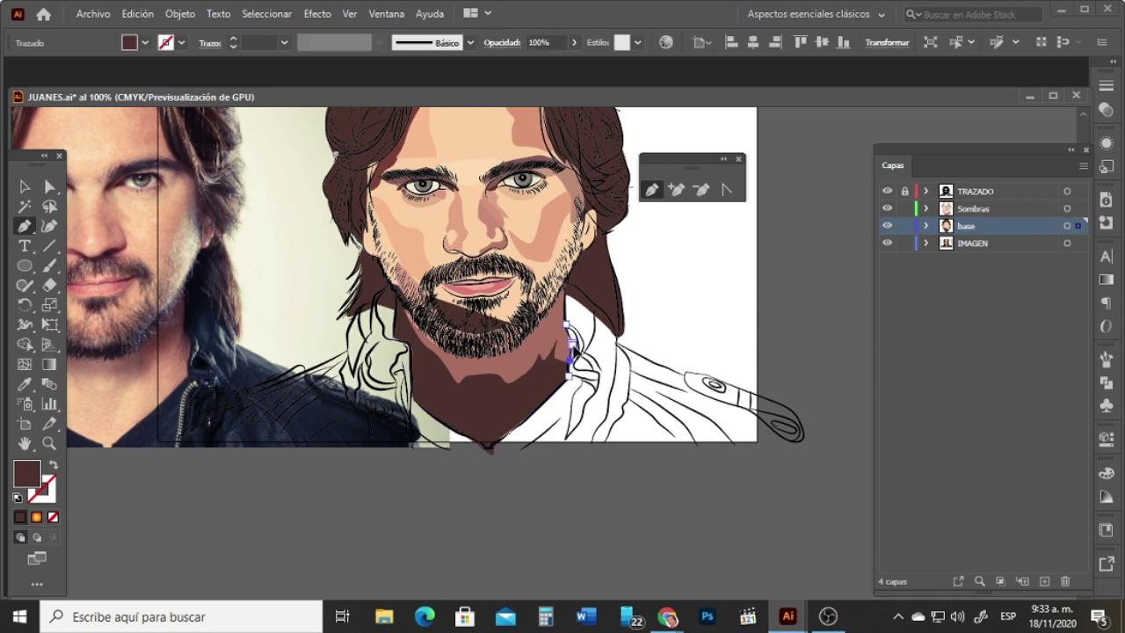
key(ctrl+z)
ctrl+click(576, 334)
click(565, 295)
click(566, 323)
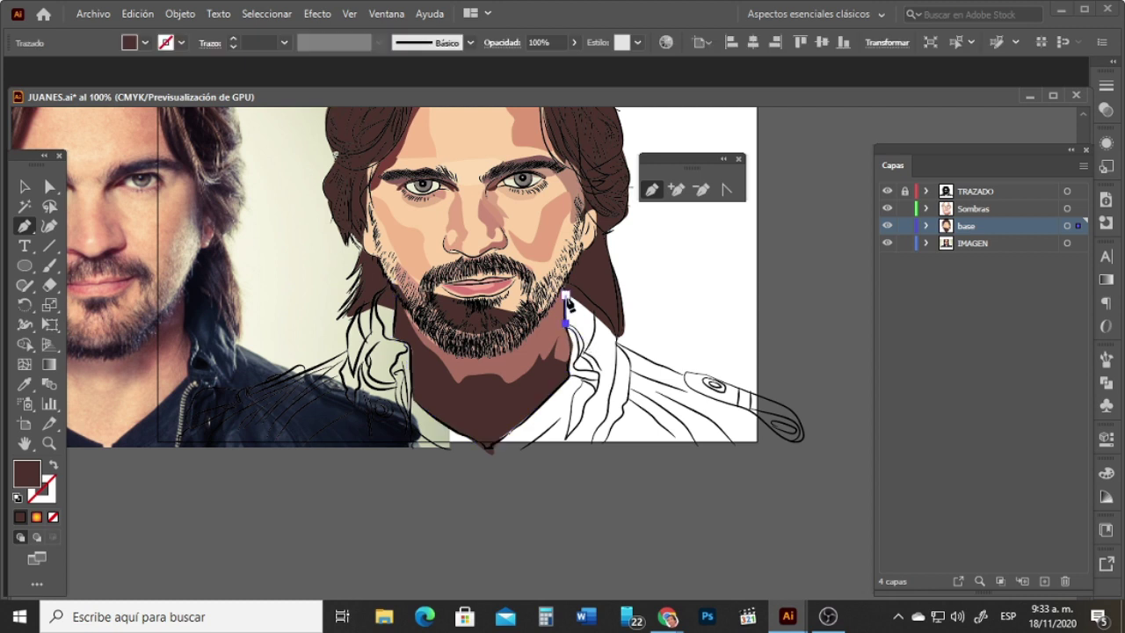
key(ctrl+z)
click(563, 283)
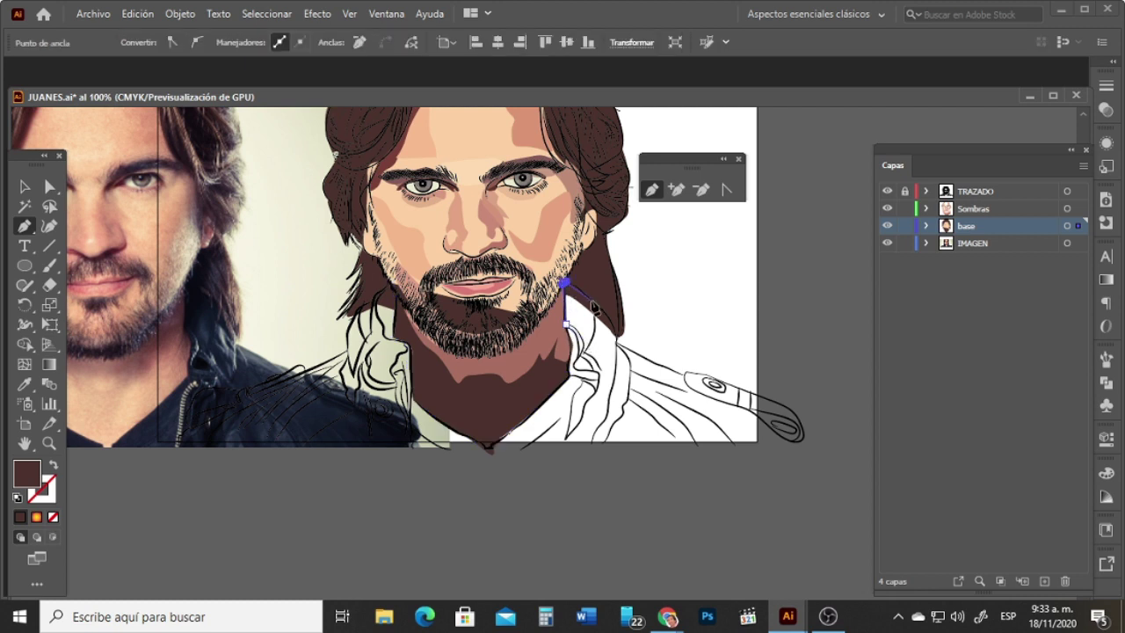
Step: Trace the outer collar down to the image-right shoulder and along the shoulder seam to the buttoned strap
drag(592, 303, 620, 354)
key(Escape)
drag(619, 344, 625, 349)
drag(668, 367, 676, 370)
click(683, 373)
click(689, 371)
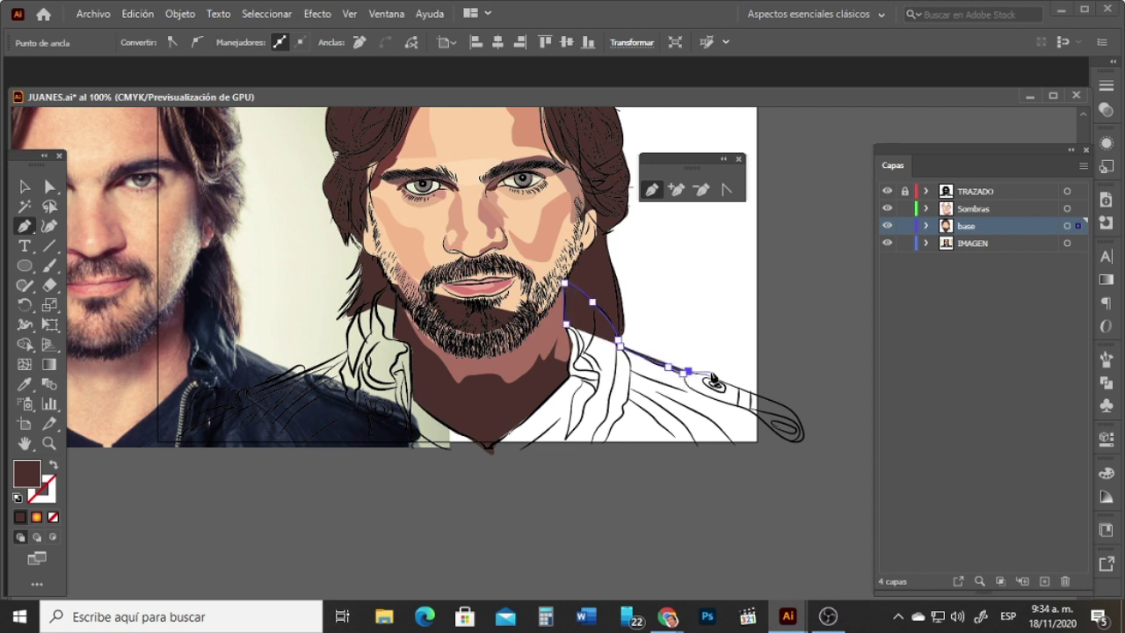
Step: Continue the jacket outline with the Pen tool along the right shoulder and sleeve edge, and across the bottom below the artboard
click(705, 376)
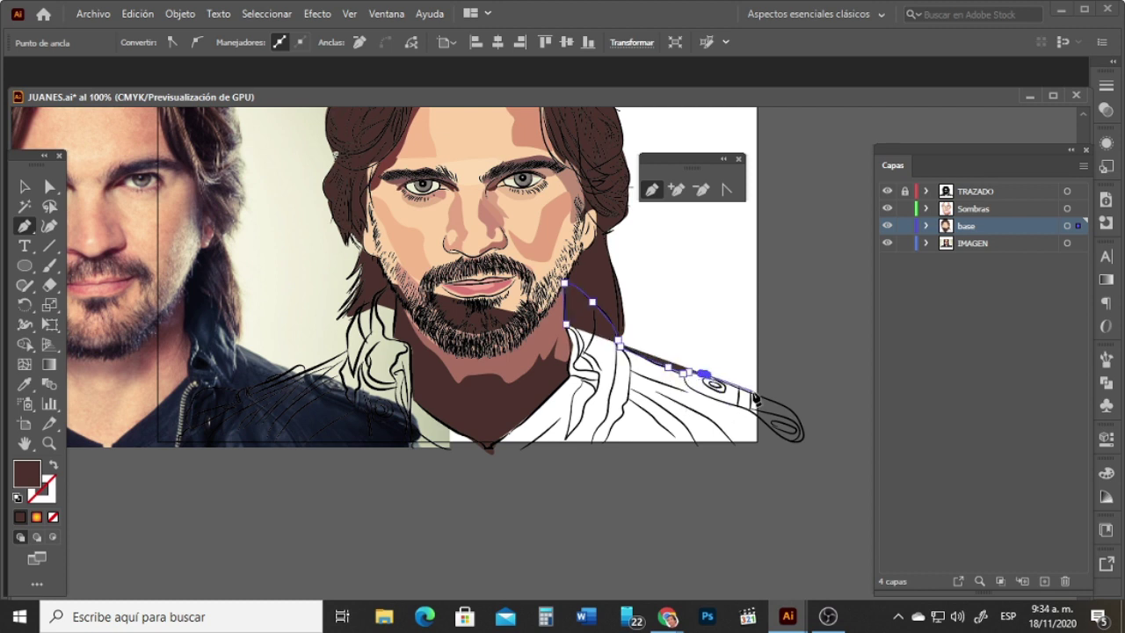
click(753, 395)
click(753, 395)
drag(787, 407, 794, 414)
click(792, 445)
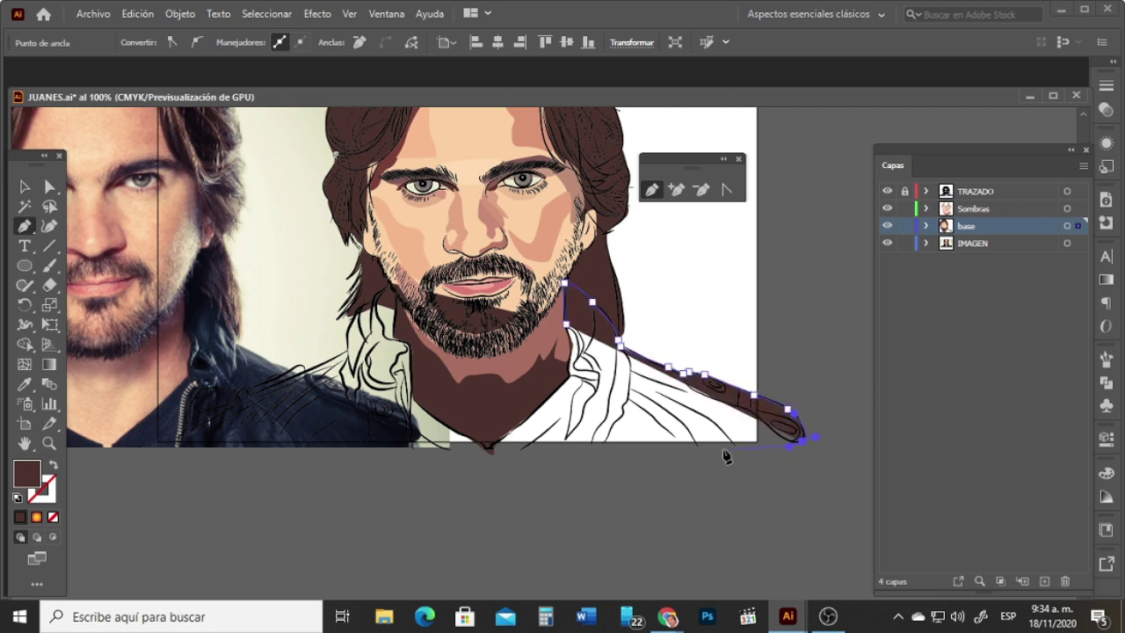
click(464, 460)
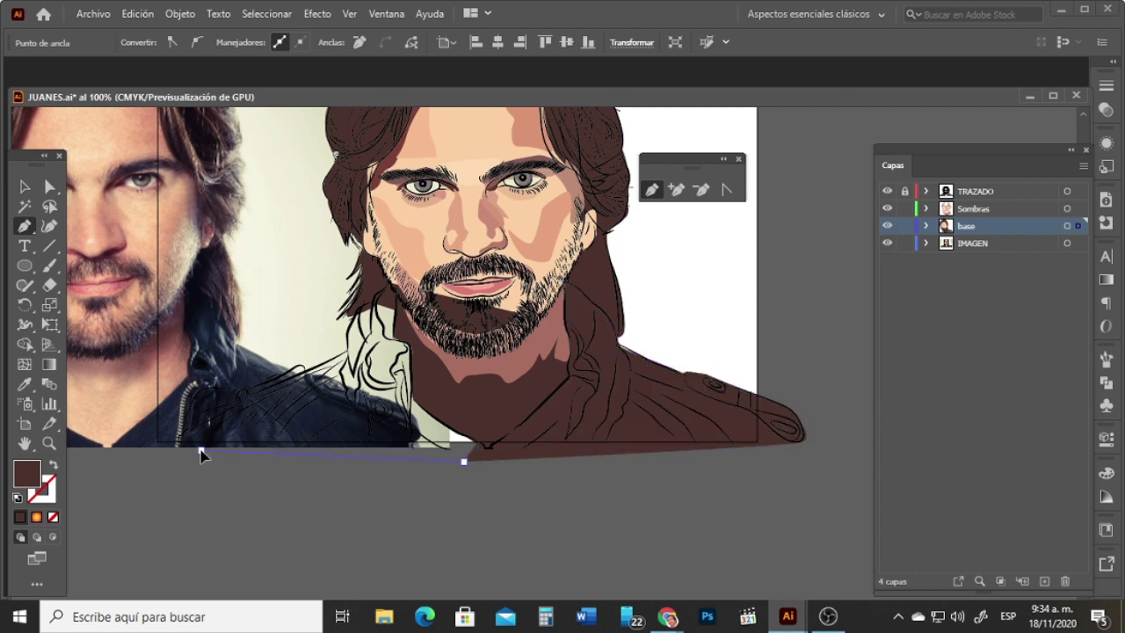
Step: Trace the jacket outline from the bottom-left corner up over the left shoulder to the top of the left collar
click(202, 451)
drag(218, 411, 393, 283)
click(300, 367)
click(306, 370)
click(349, 361)
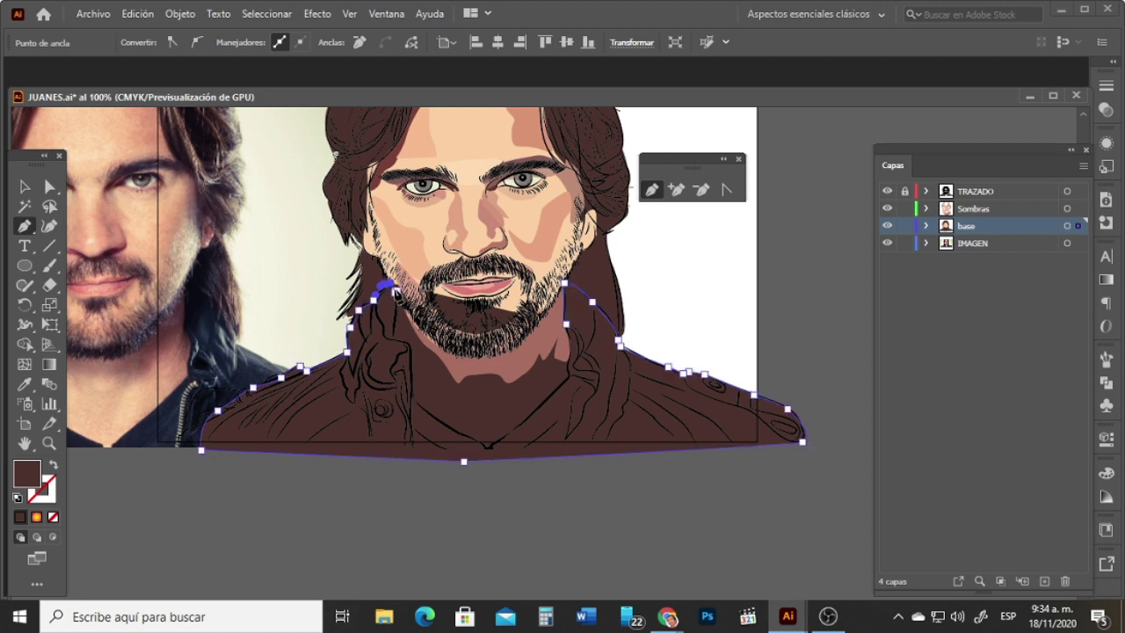
Step: Trace the inner edge of the left collar down to the point of the V neckline
click(396, 291)
click(394, 340)
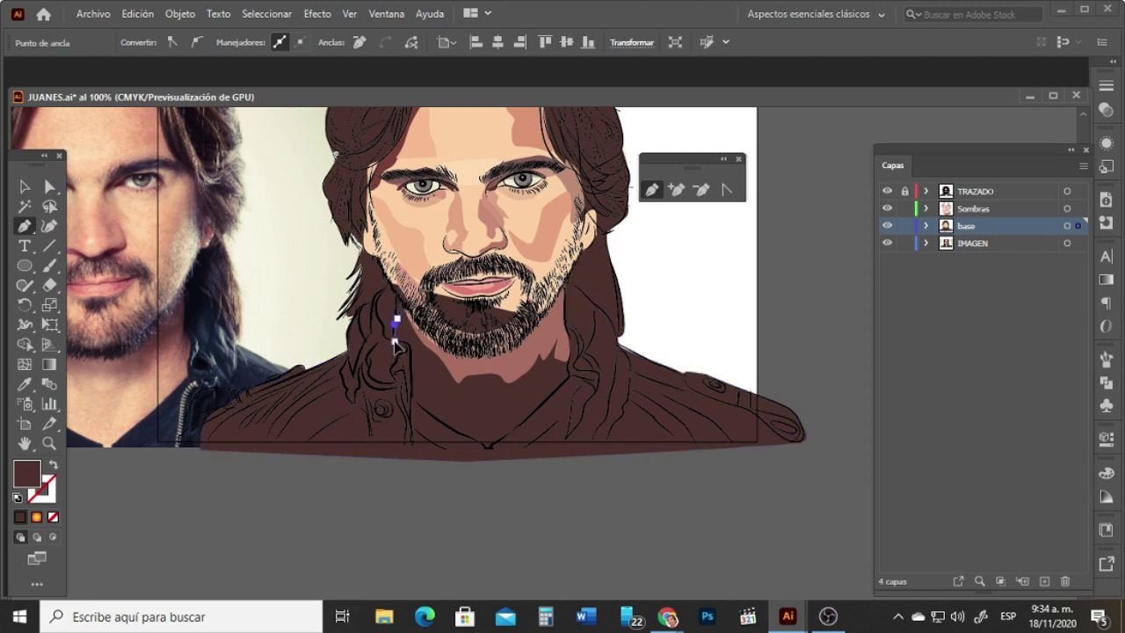
click(408, 343)
click(412, 400)
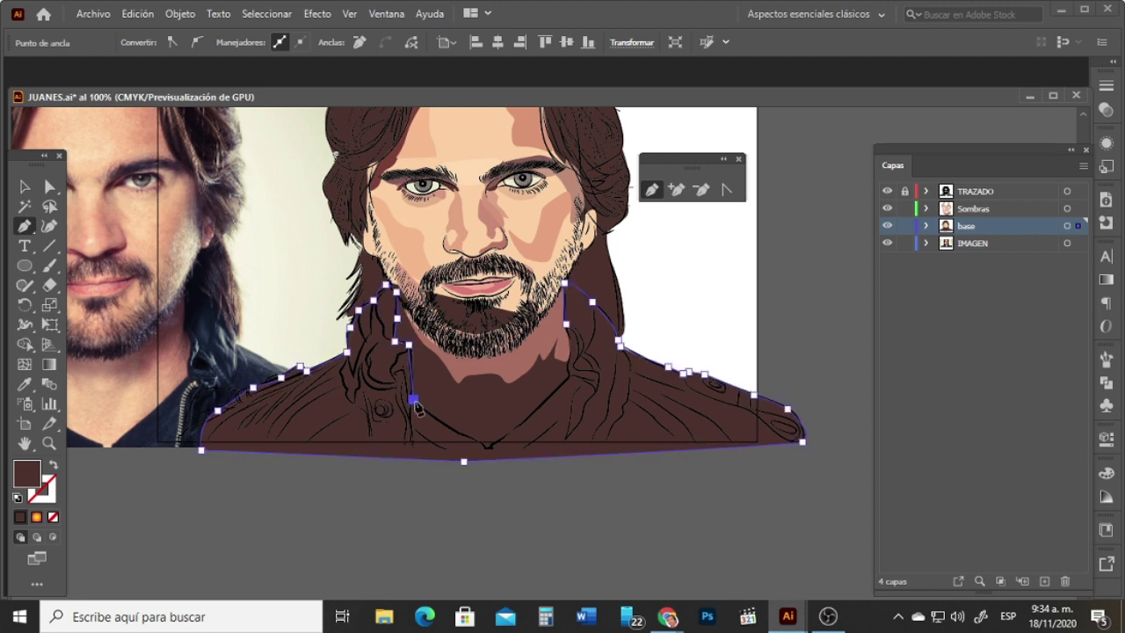
drag(450, 430, 465, 437)
click(484, 448)
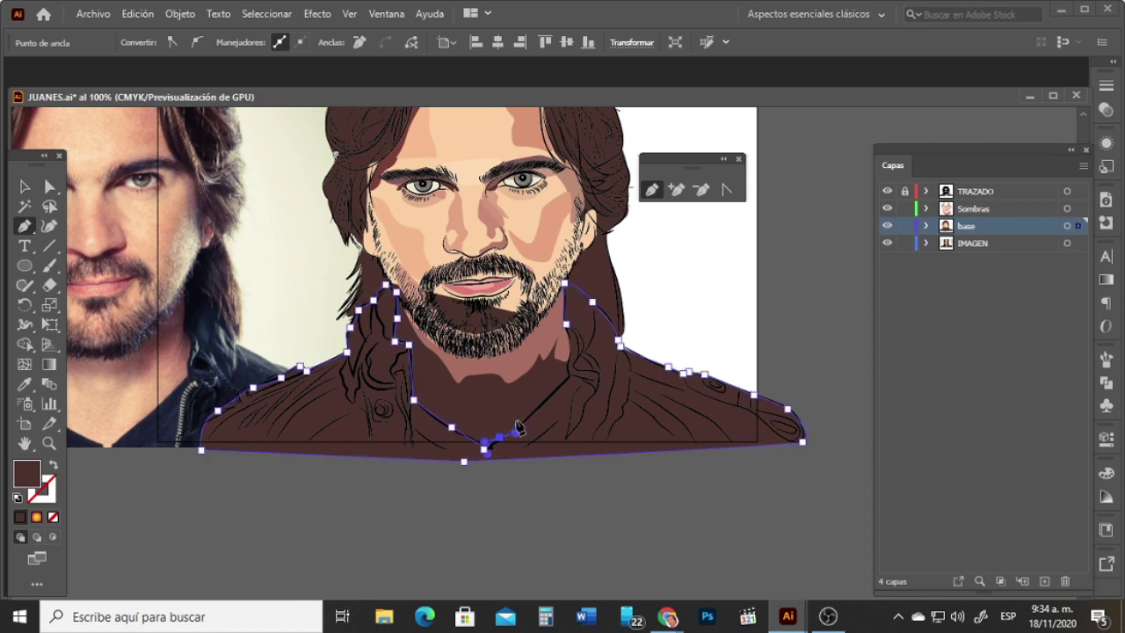
Step: Trace the neckline's right edge up to the right collar and undo the last anchor change
drag(567, 376, 582, 323)
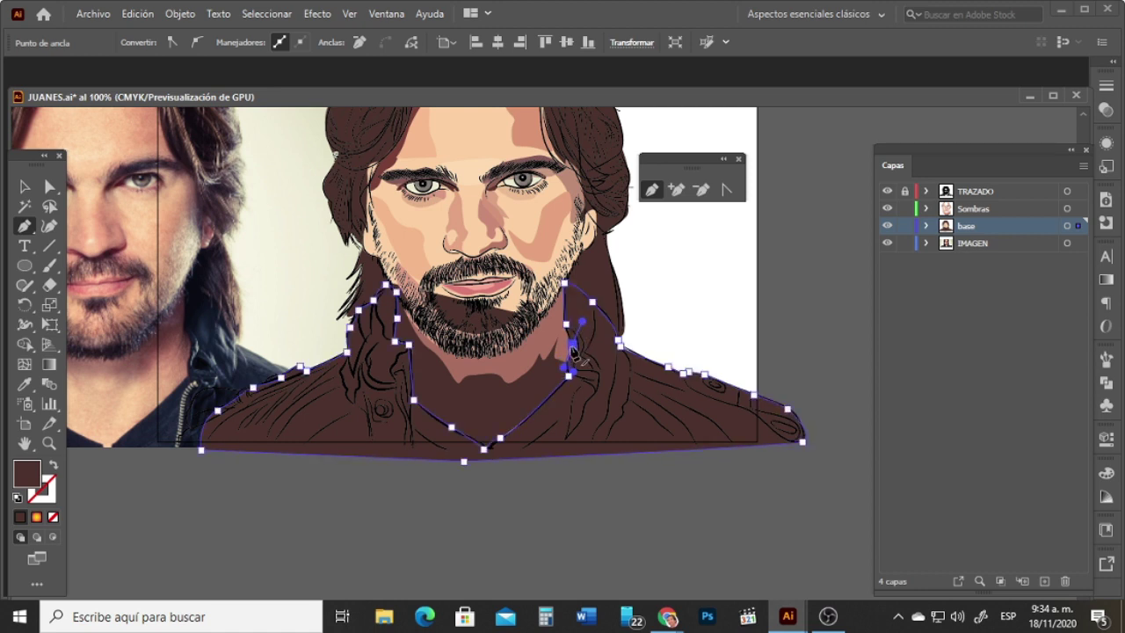
click(572, 345)
click(566, 324)
click(569, 374)
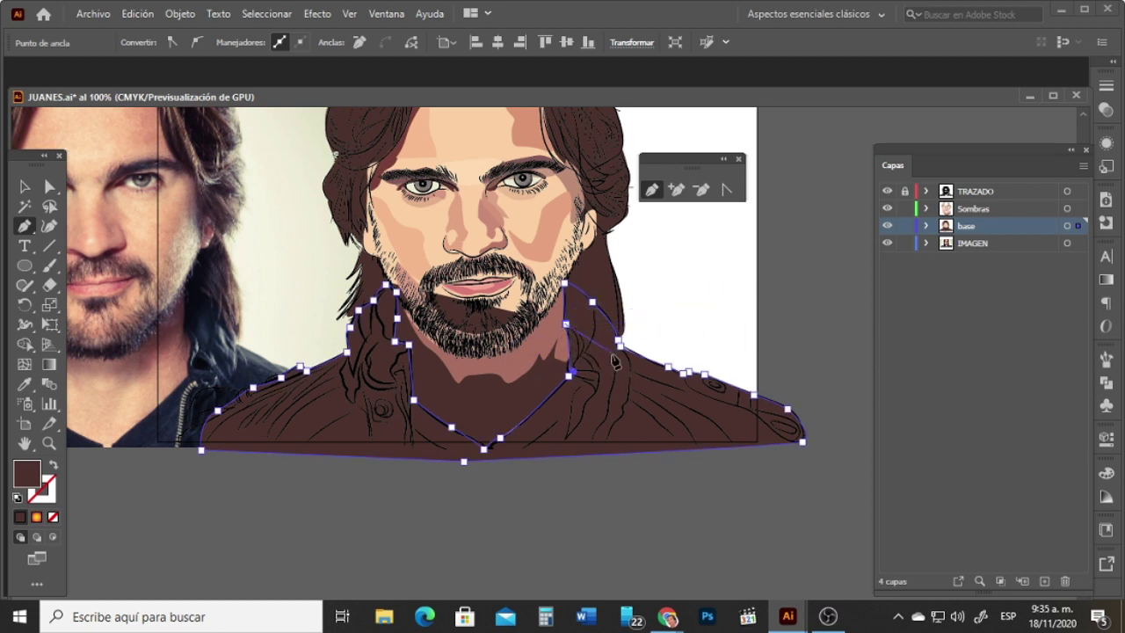
click(570, 375)
key(ctrl+z)
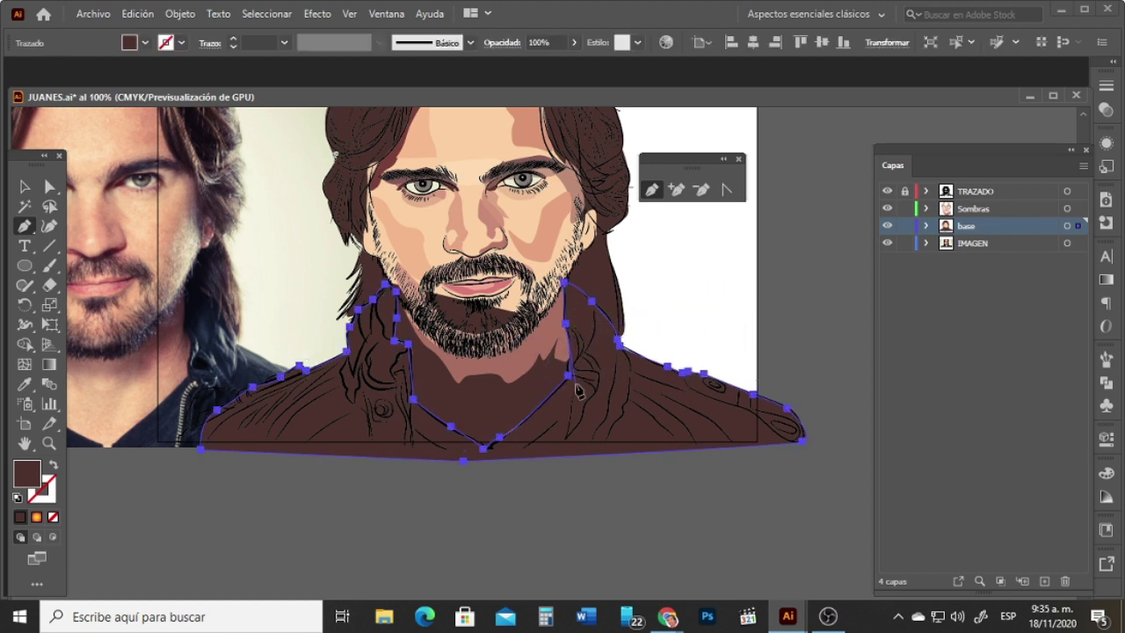
Step: Remove surplus anchor points on the outer edge of the right collar and finish the jacket outline at the collar tip
ctrl+click(563, 282)
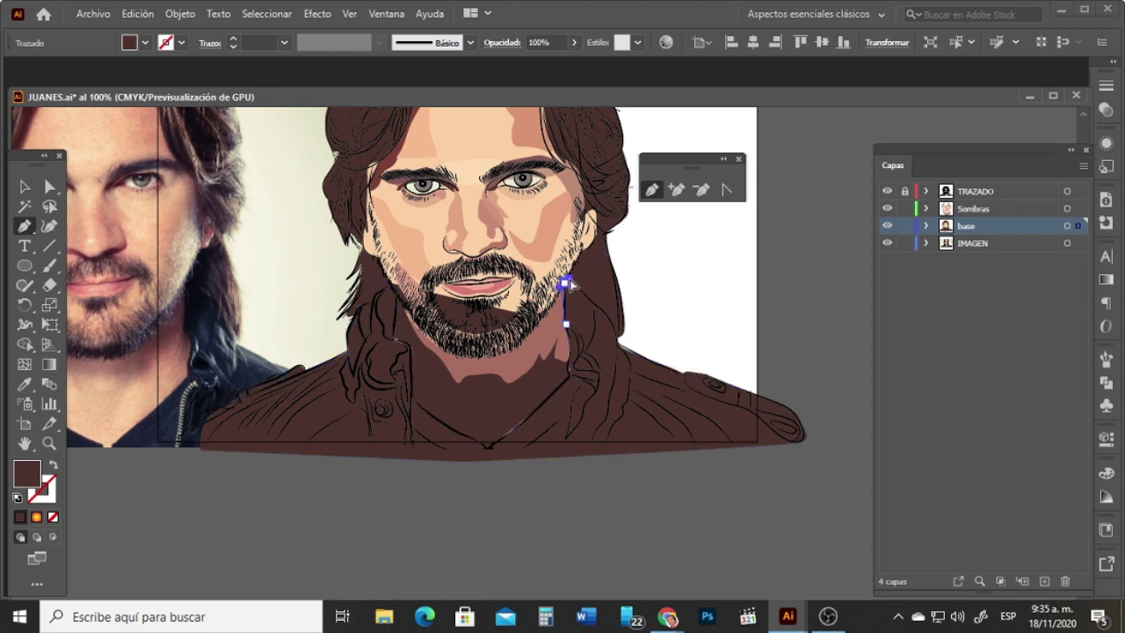
click(566, 283)
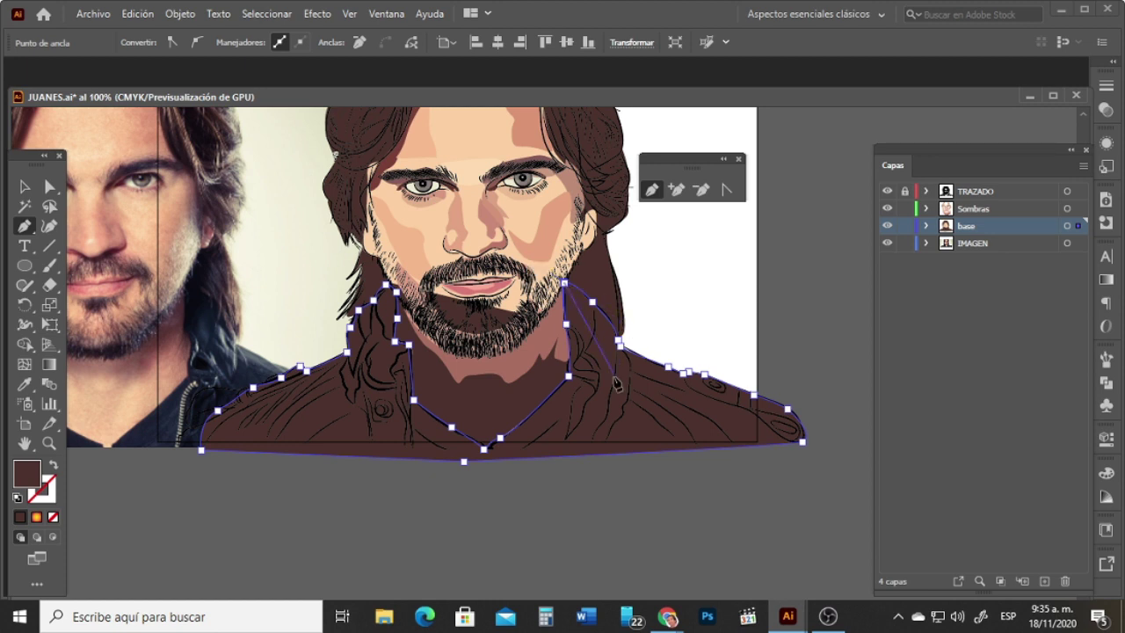
click(592, 302)
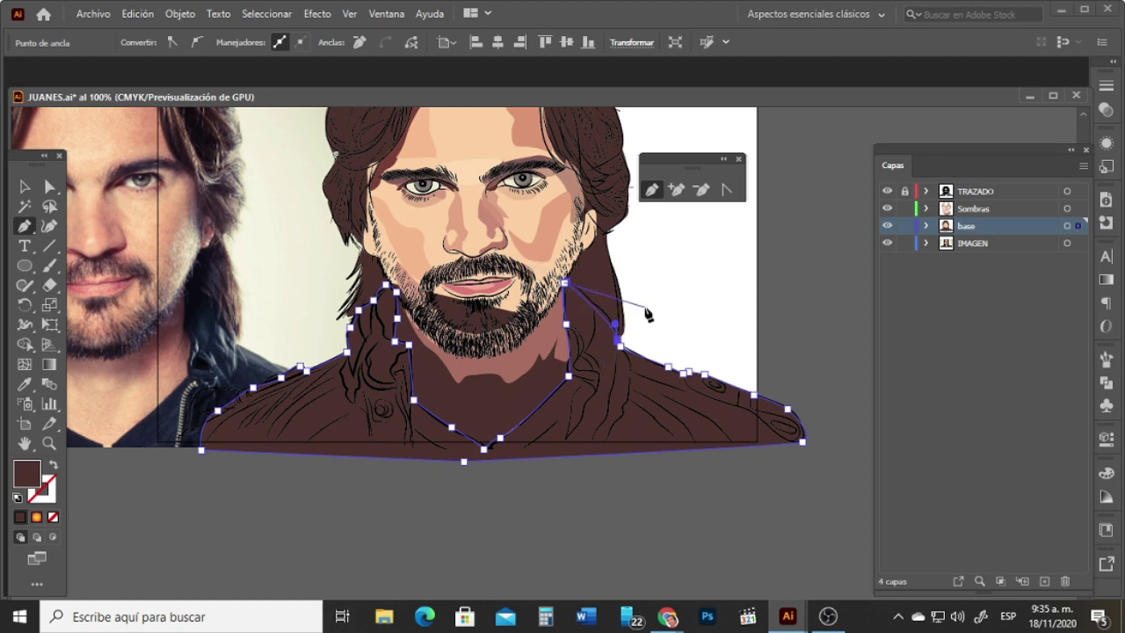
click(621, 345)
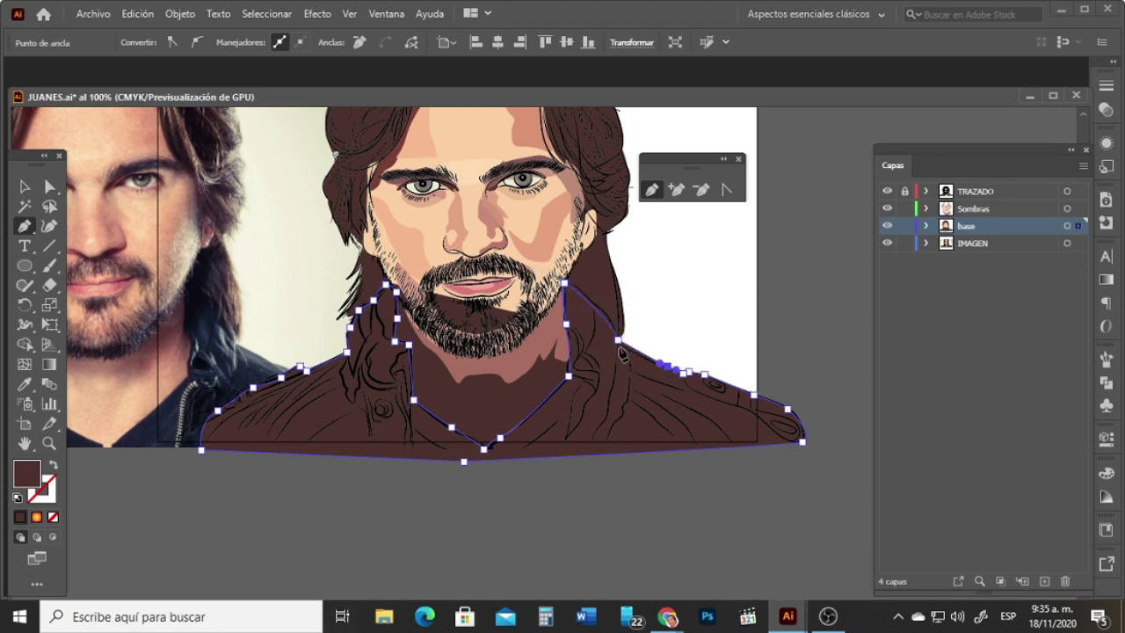
click(565, 284)
click(24, 185)
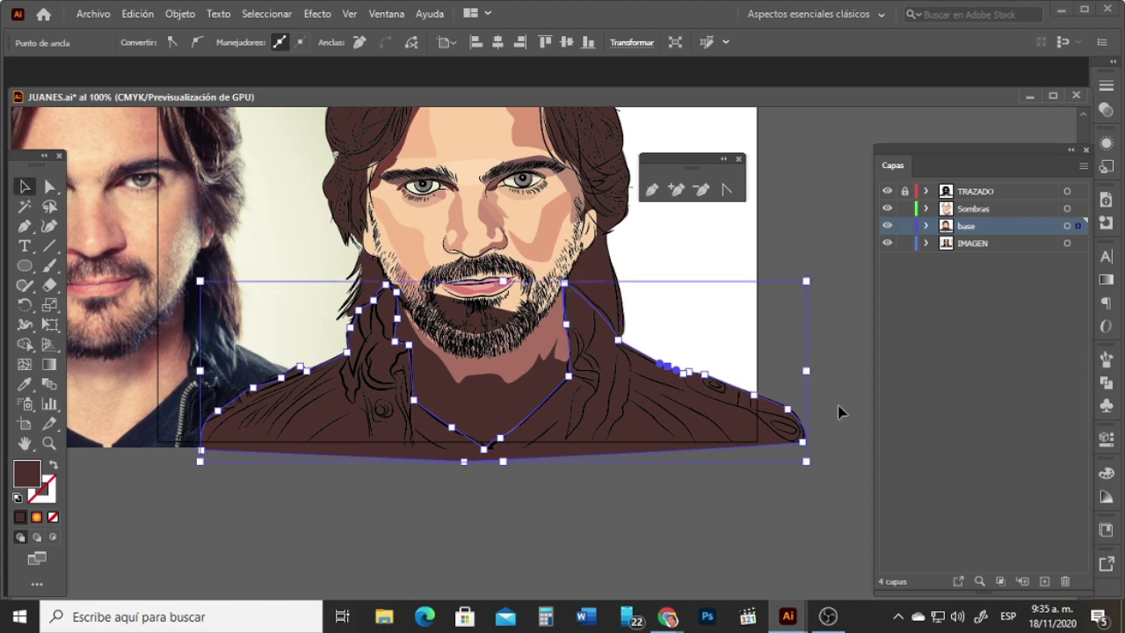
click(1105, 438)
click(1105, 439)
double_click(22, 481)
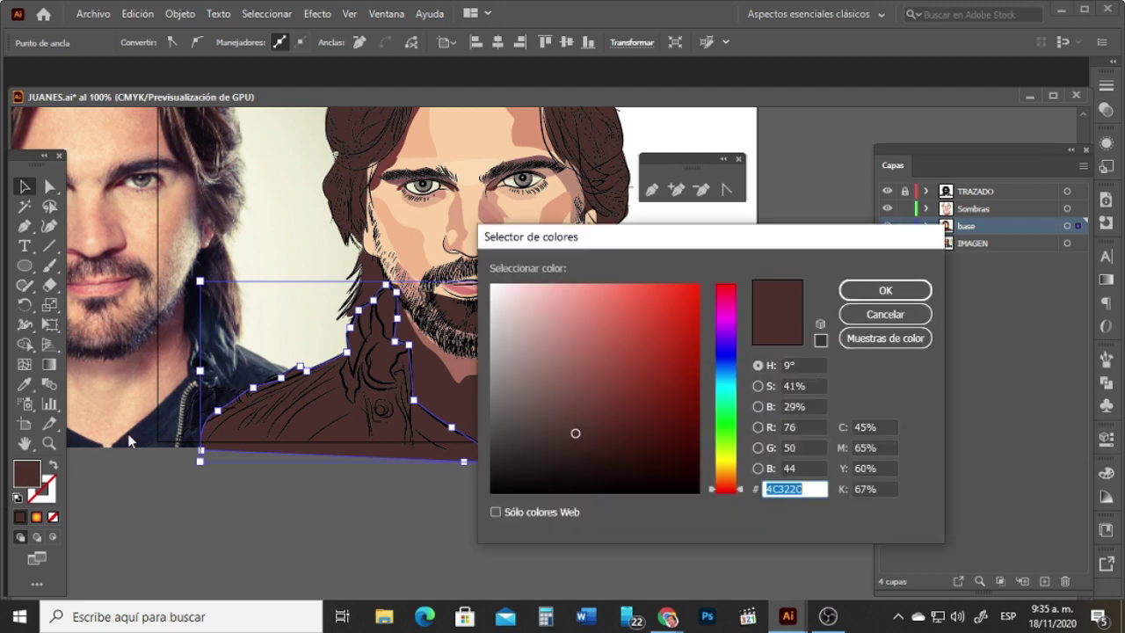
click(899, 294)
Step: Fill the jacket shape with the dark navy sampled from the jacket in the reference photo
key(i)
click(156, 428)
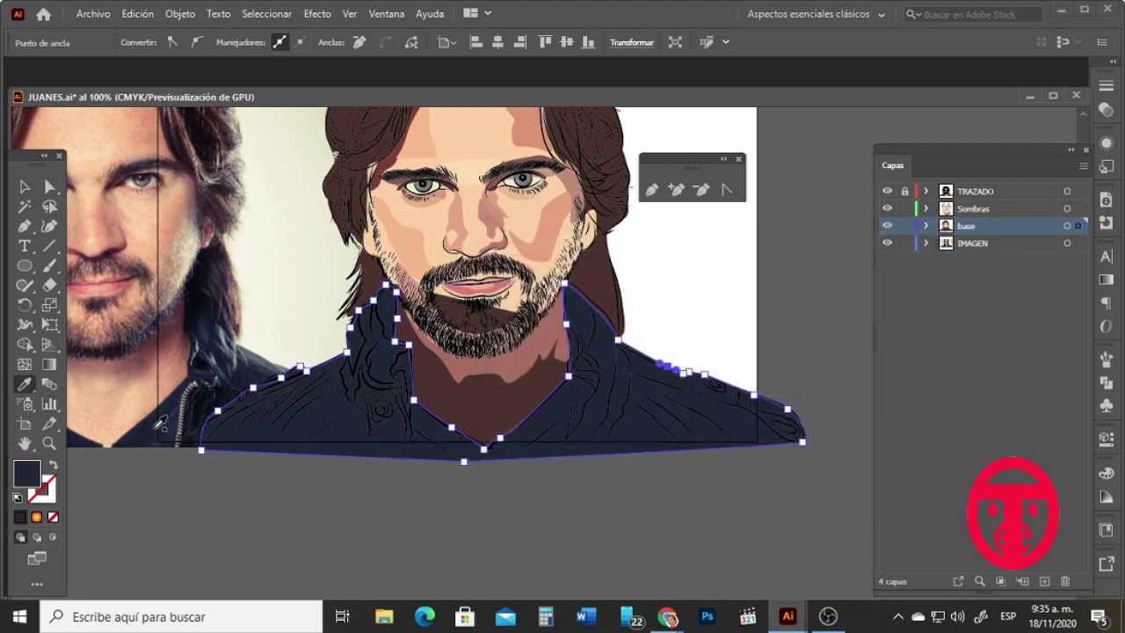
click(172, 417)
click(254, 374)
click(230, 341)
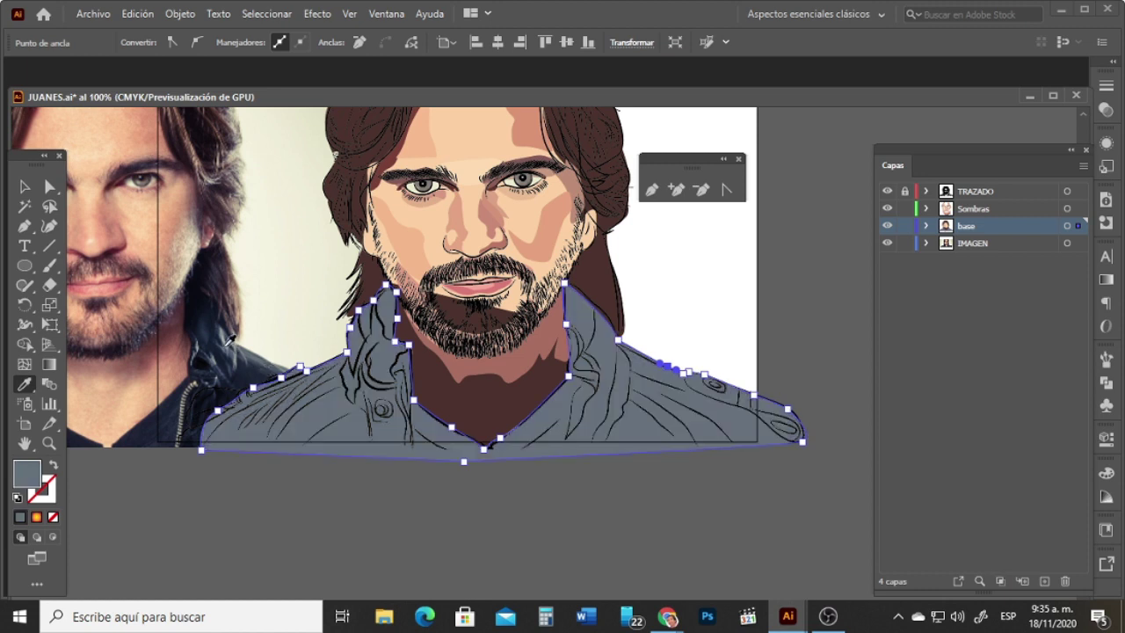
click(247, 378)
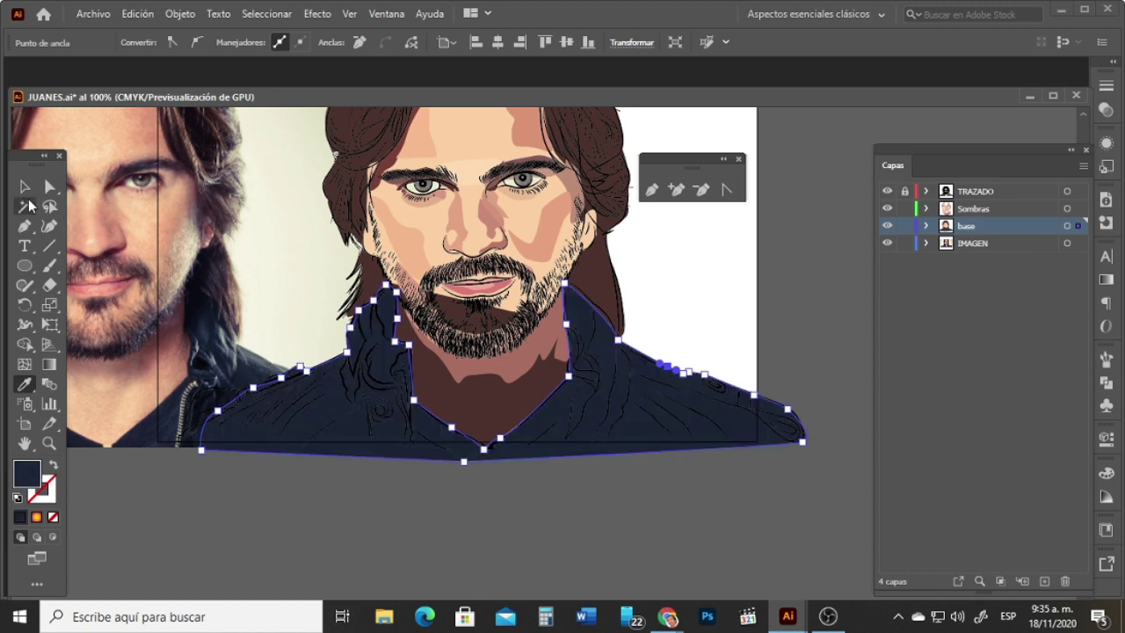
Step: Deselect the jacket and compare the whole illustration with the reference photo
click(26, 186)
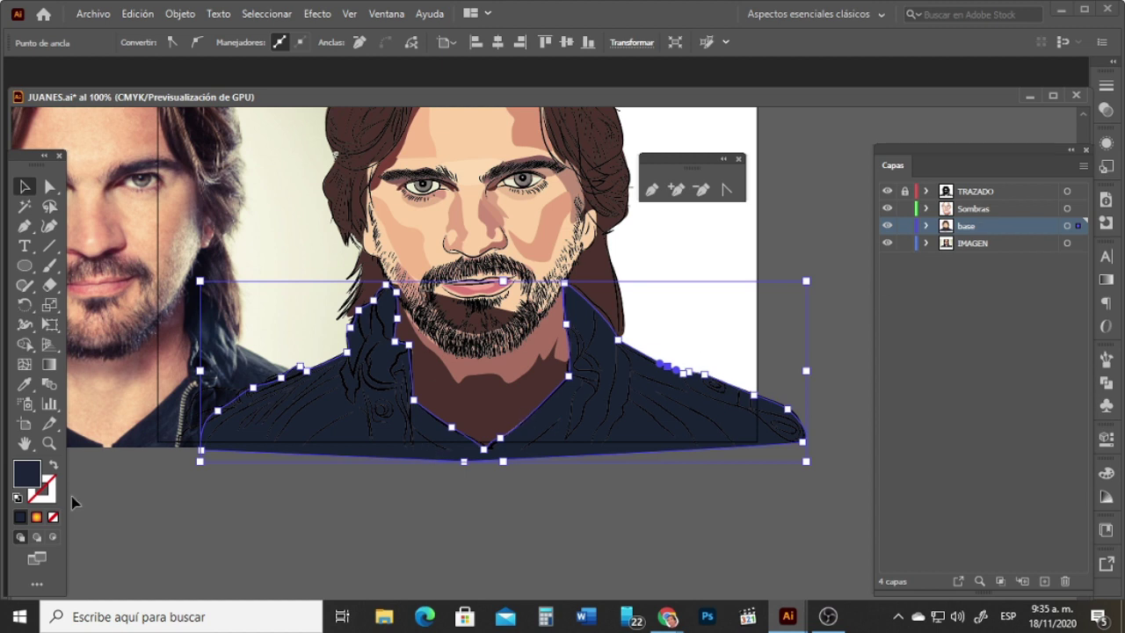
click(48, 444)
alt+click(286, 378)
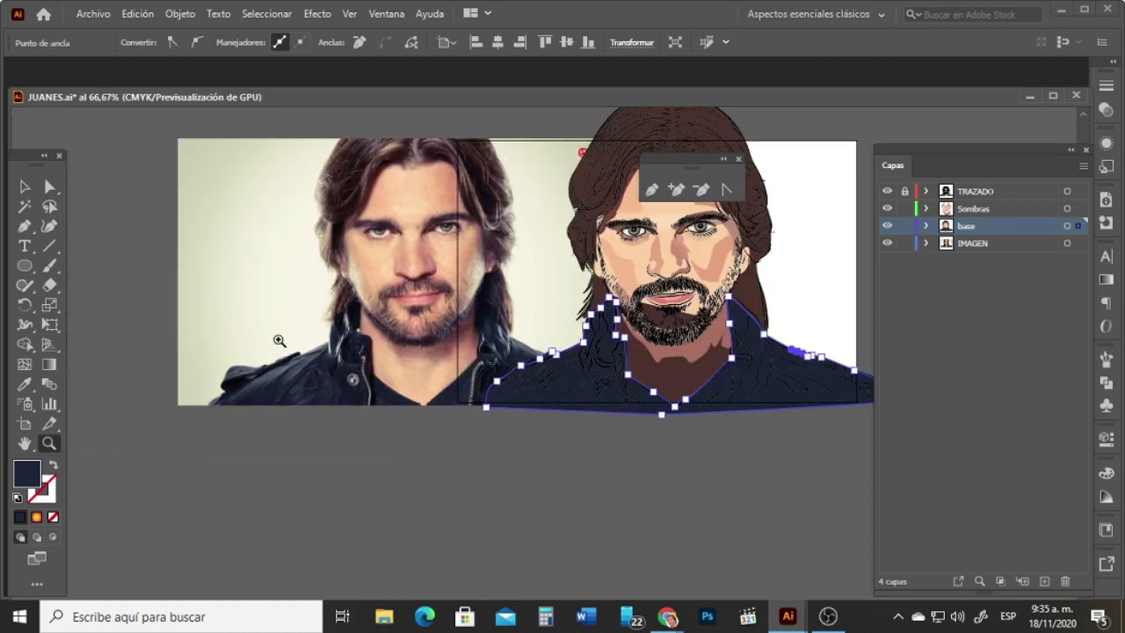
click(25, 186)
click(781, 132)
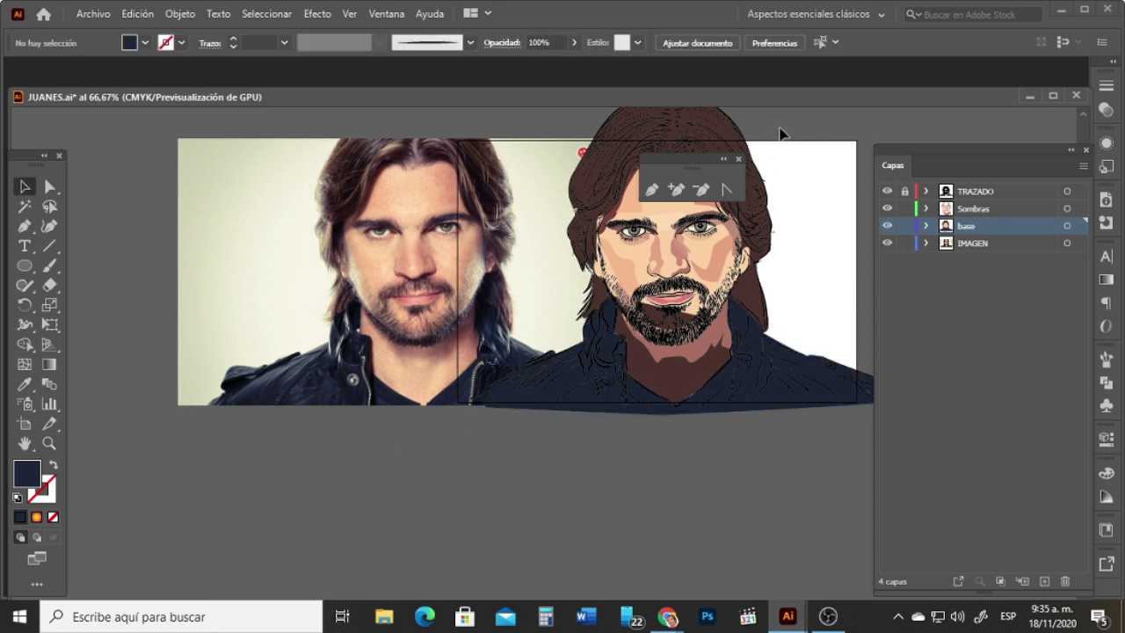
scroll(1084, 123, up, 3)
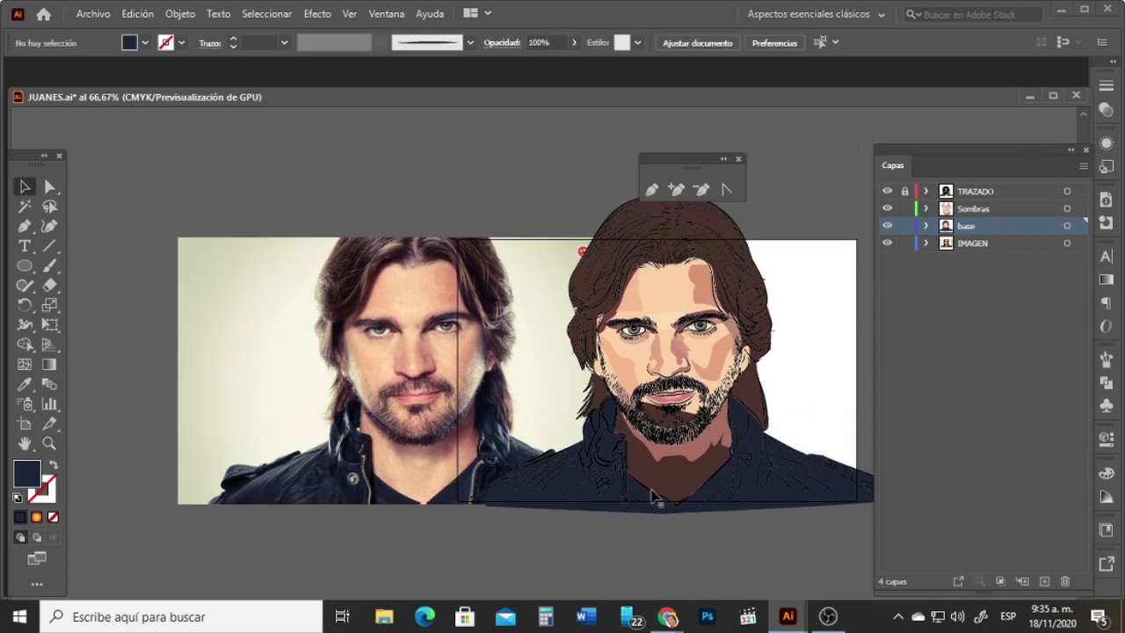
Step: On the Sombras layer, begin a neck shape with the Pen tool down the left collar edge to the neckline's V point
key(z)
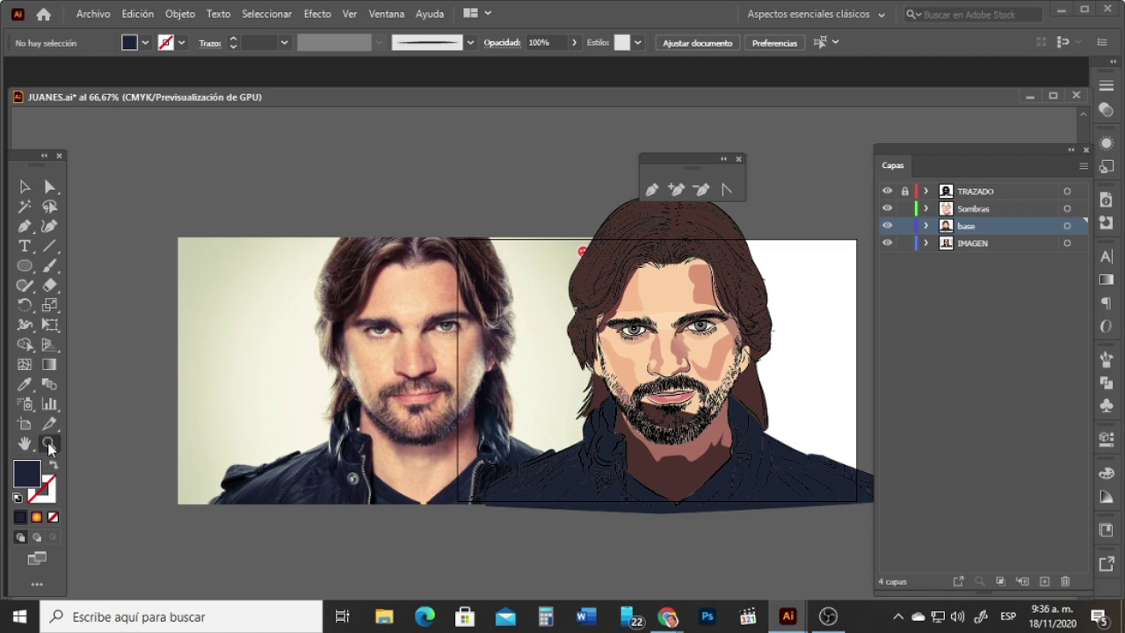
click(706, 474)
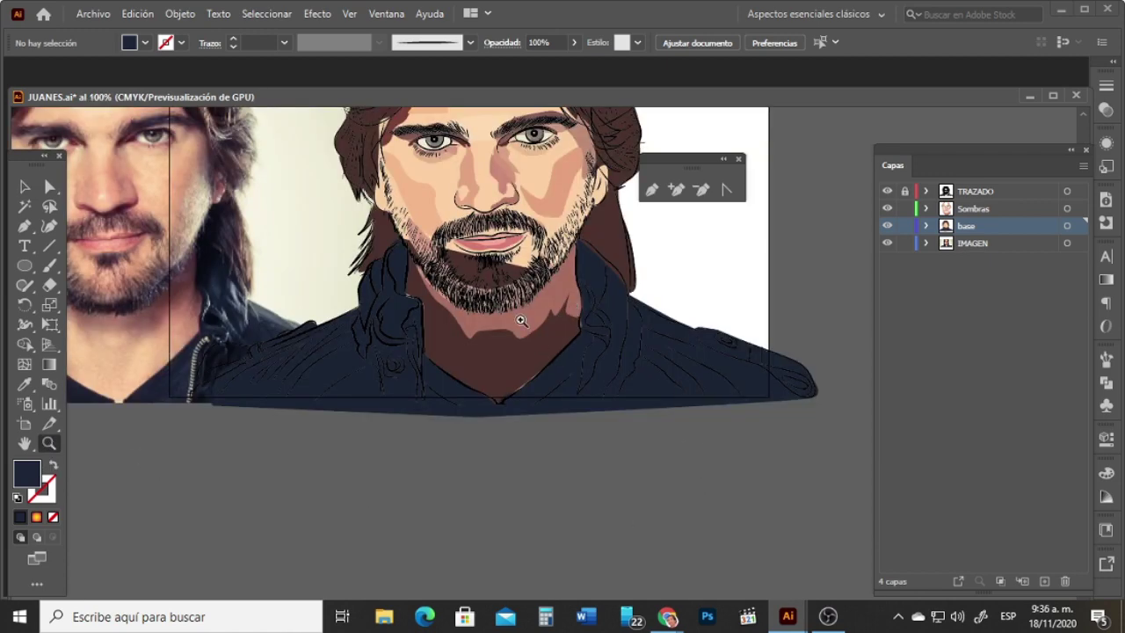
click(521, 321)
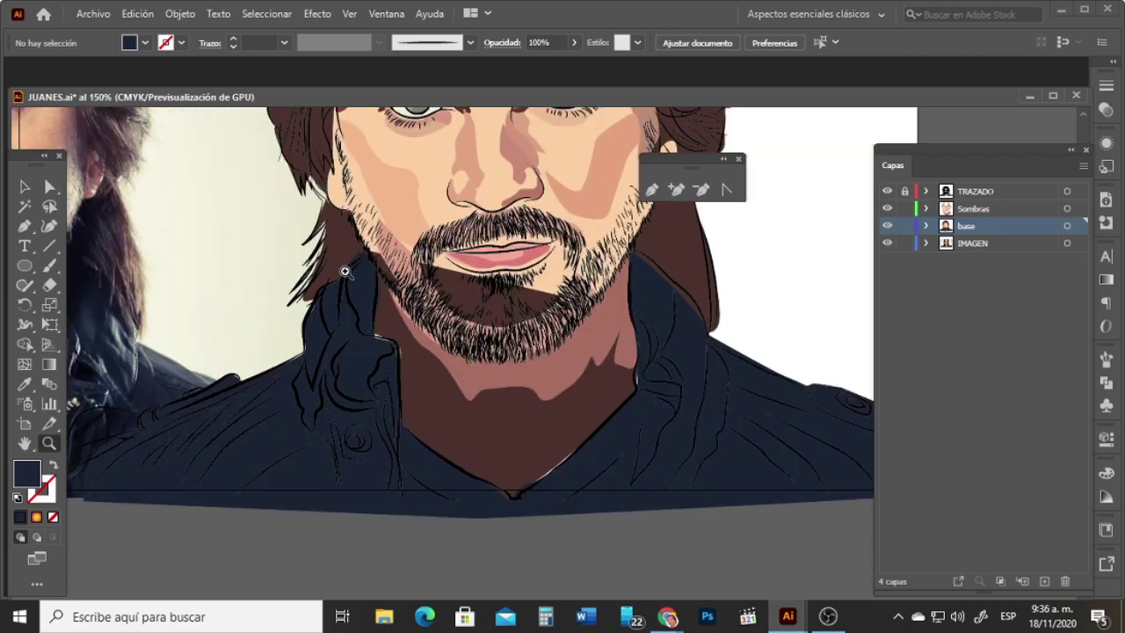
click(24, 226)
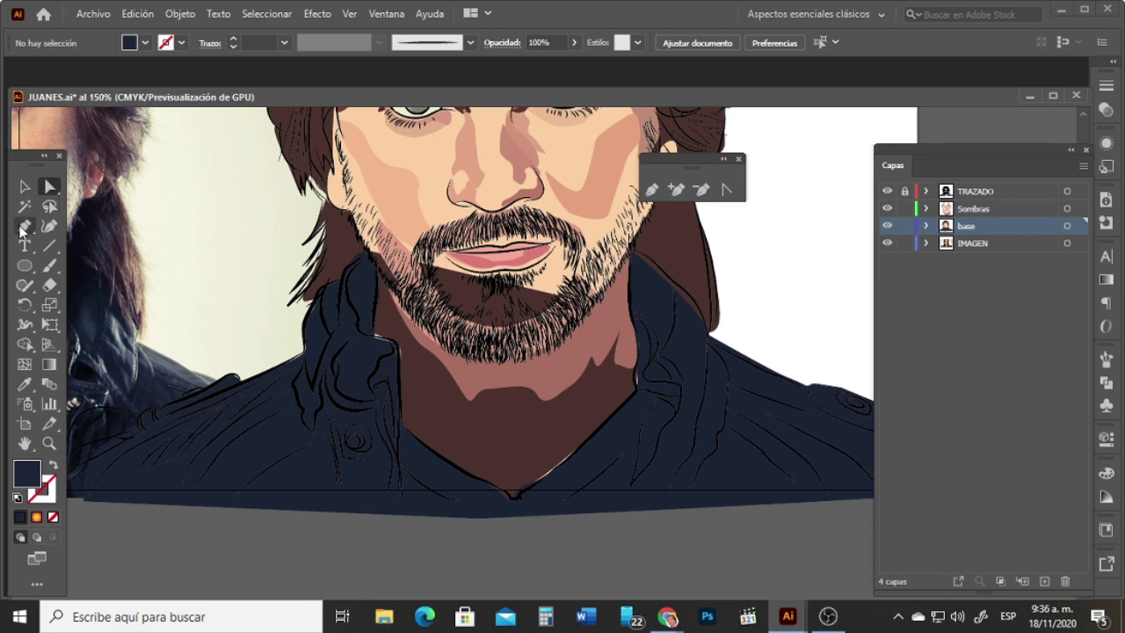
click(1003, 211)
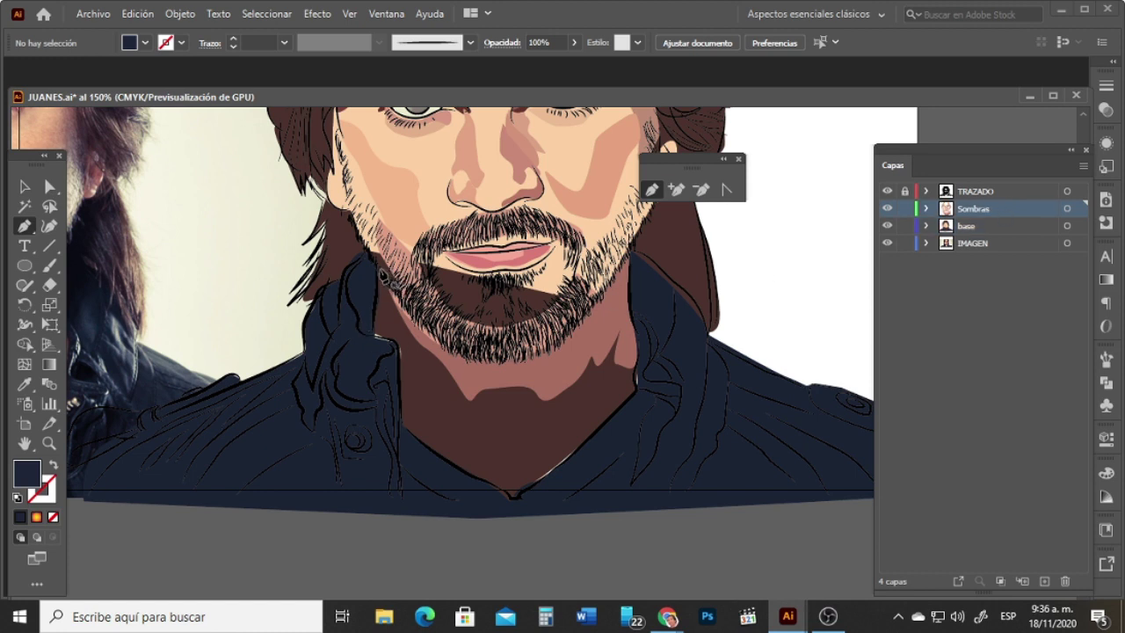
click(376, 263)
click(373, 334)
drag(394, 368, 394, 380)
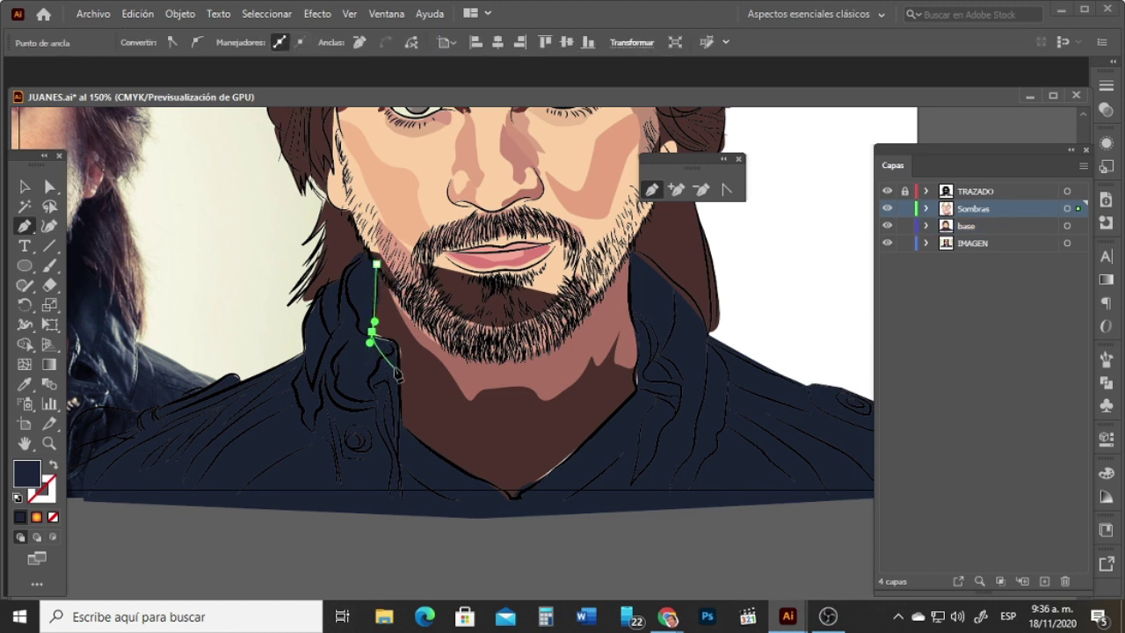
click(400, 437)
click(474, 484)
click(511, 507)
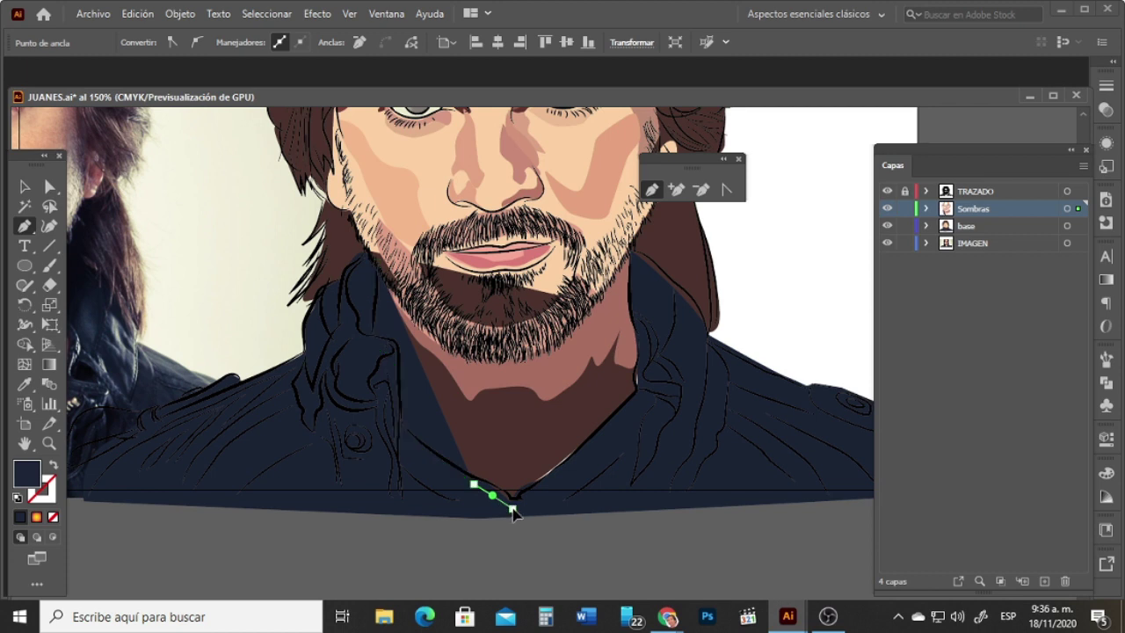
Step: Continue the neck shape up the right collar edge and close it across the beard below the mouth
click(551, 486)
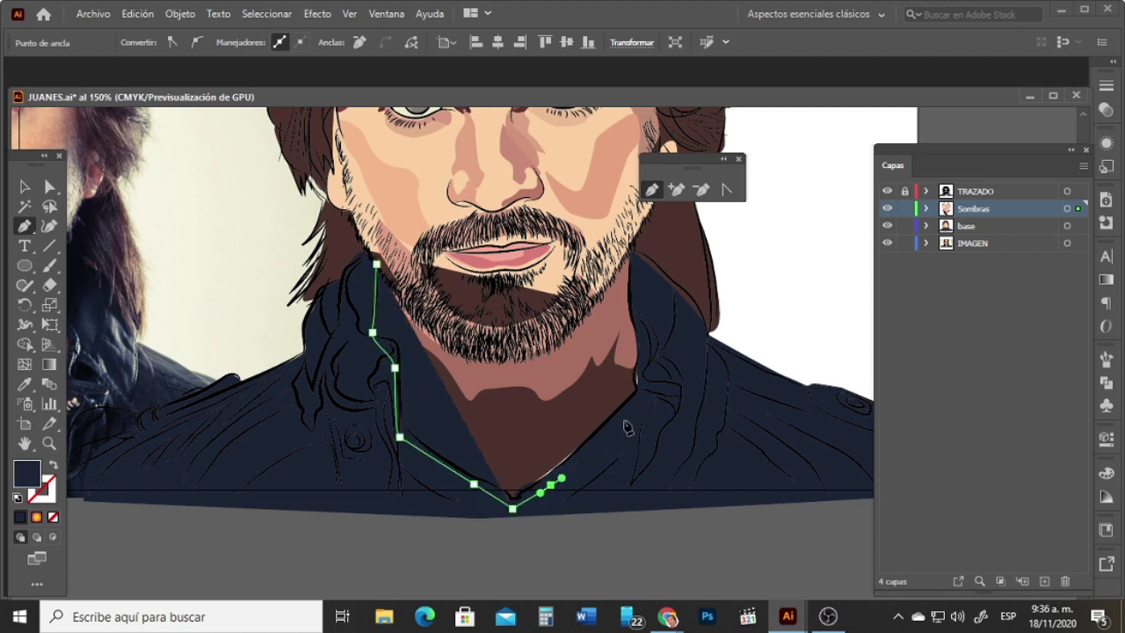
click(623, 424)
click(654, 384)
drag(646, 329, 628, 282)
click(629, 251)
click(581, 243)
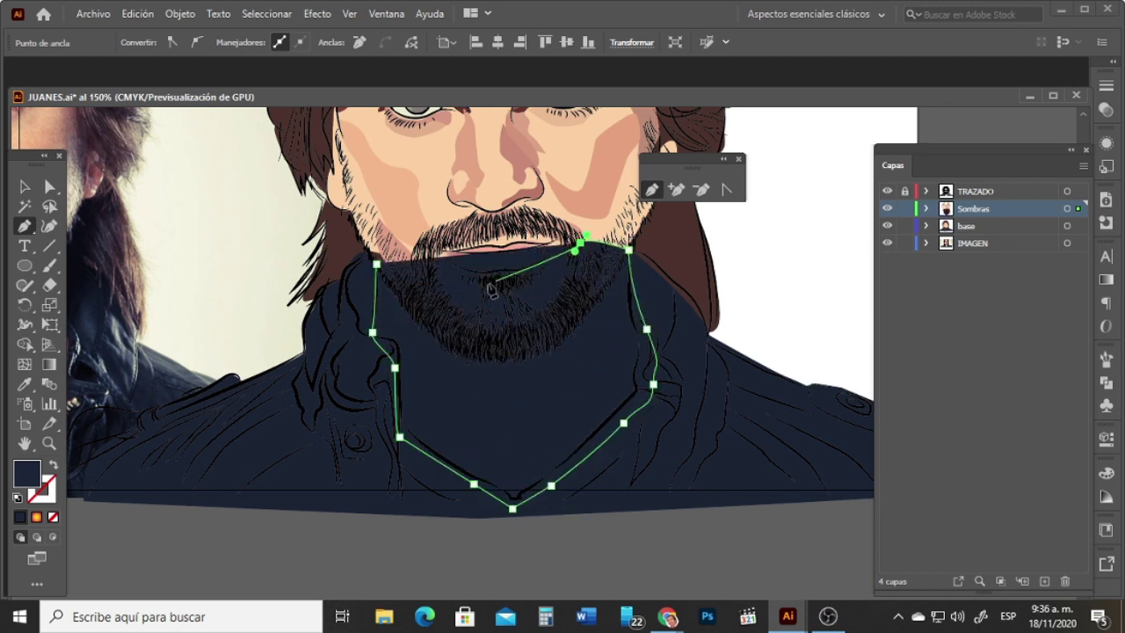
drag(467, 288, 444, 284)
click(376, 264)
Step: Fill the neck shape with the light skin tone sampled from the face, and paste its cut upper-left segment in place
key(i)
click(434, 179)
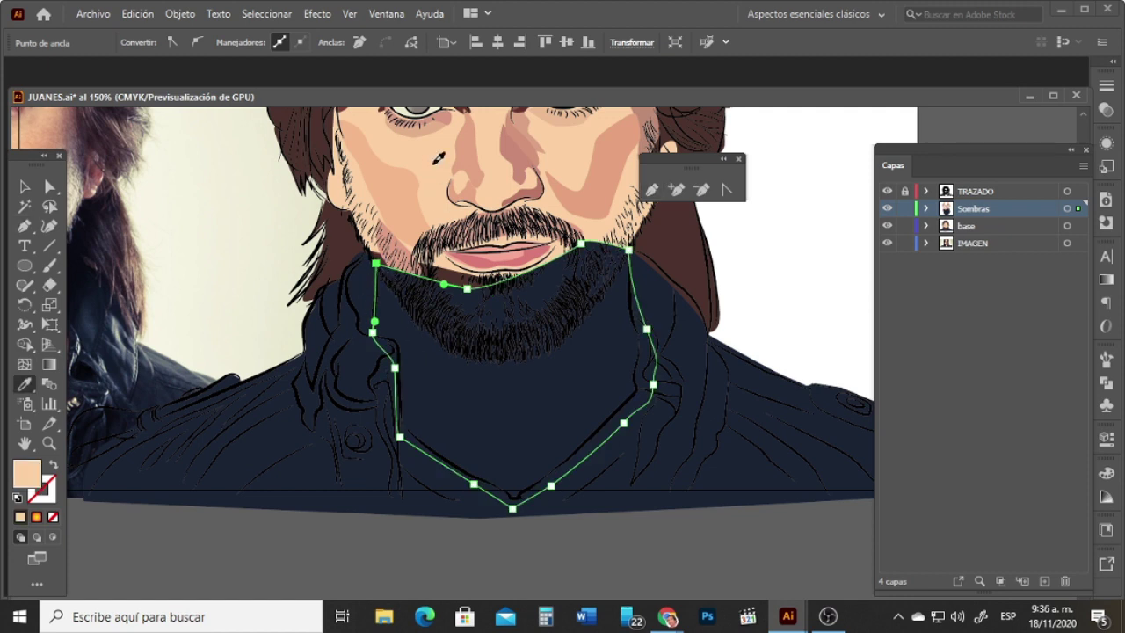
click(22, 188)
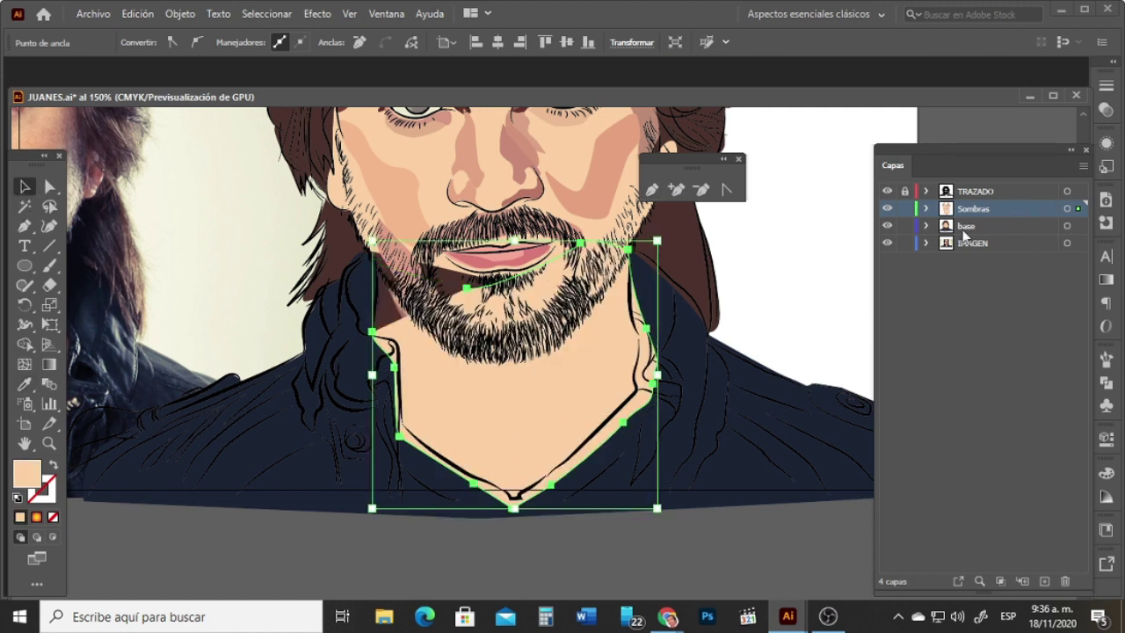
click(137, 13)
click(176, 184)
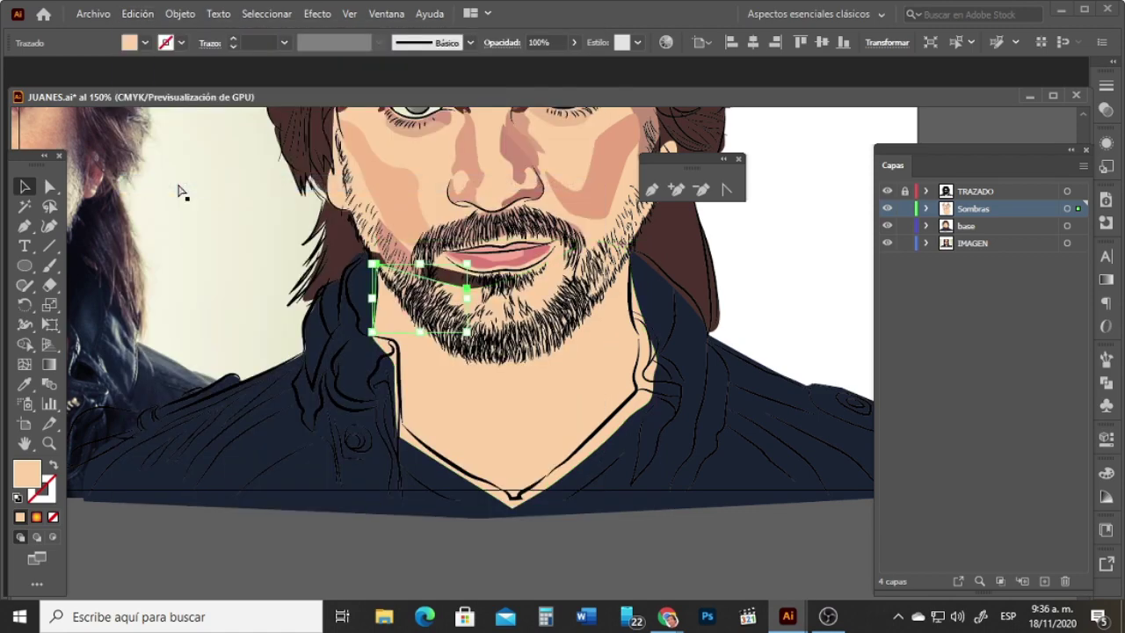
Step: Paste the cut neck segment in place on the base layer
click(991, 226)
click(137, 13)
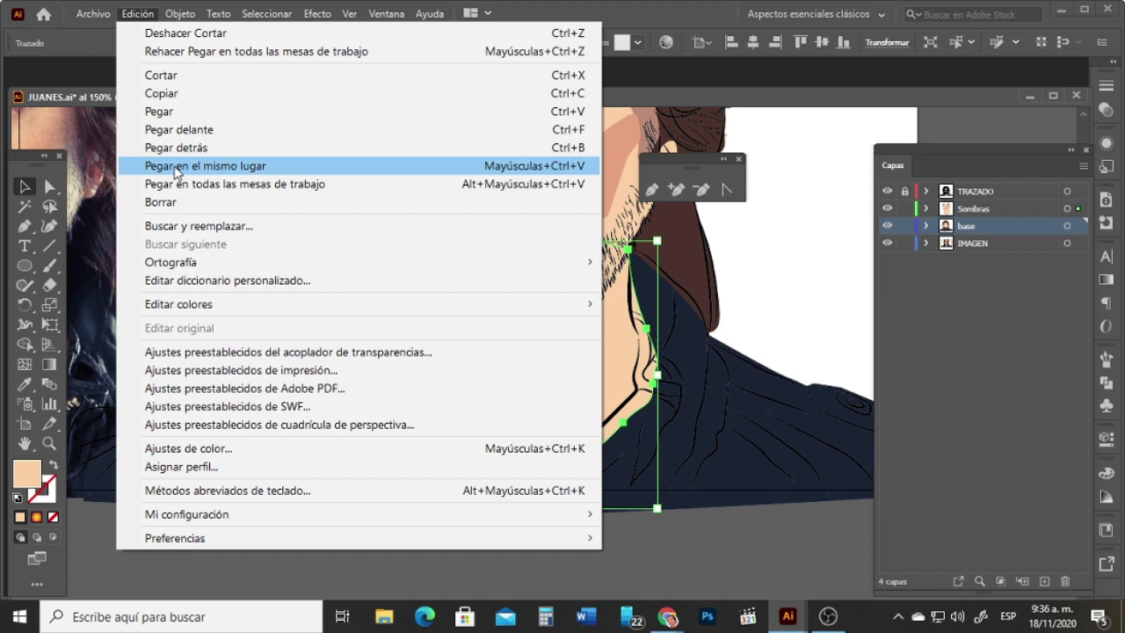
click(176, 166)
key(a)
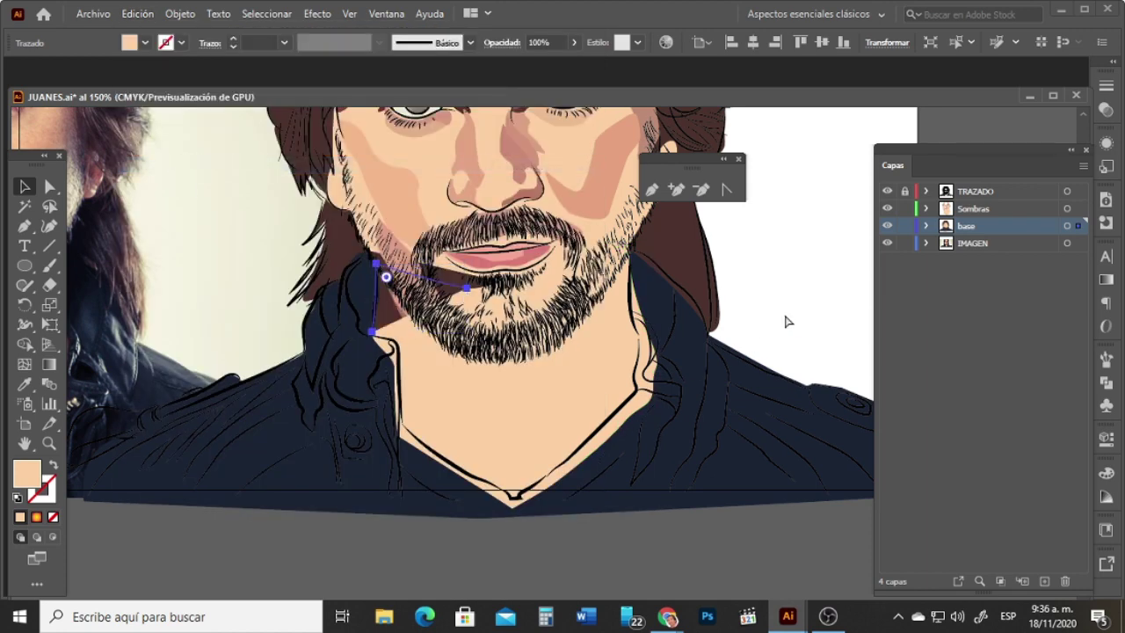
key(v)
key(a)
key(v)
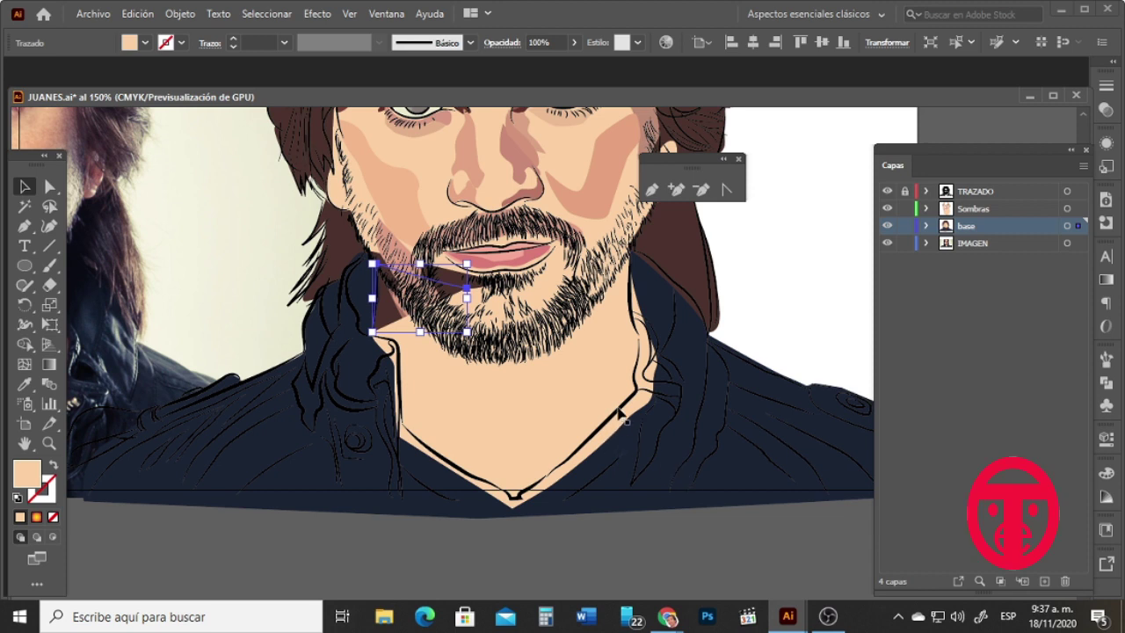
Step: Select the remaining light-skin neck shape on the Sombras layer and cut it
click(639, 426)
click(642, 422)
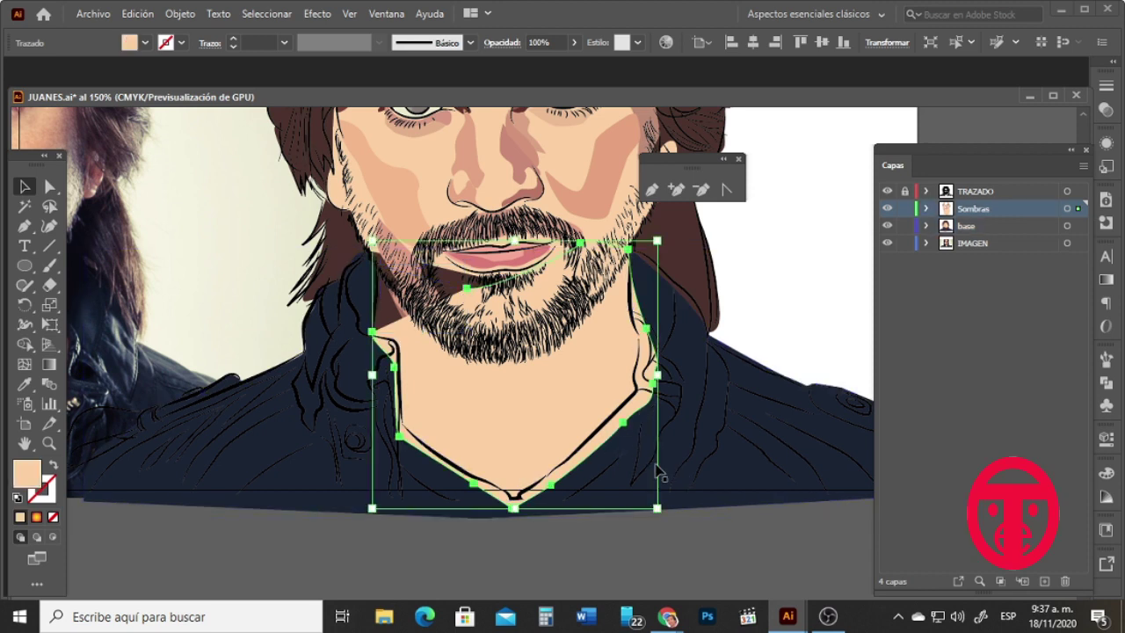
key(ctrl+shift+b)
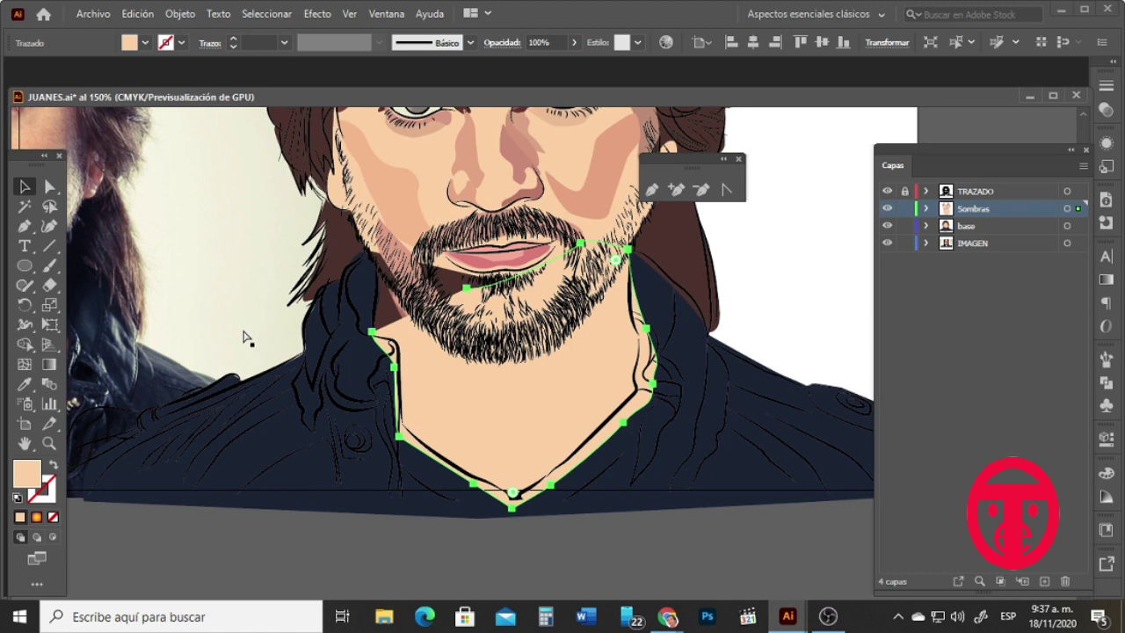
key(ctrl+shift+b)
key(ctrl+shift+b)
key(Delete)
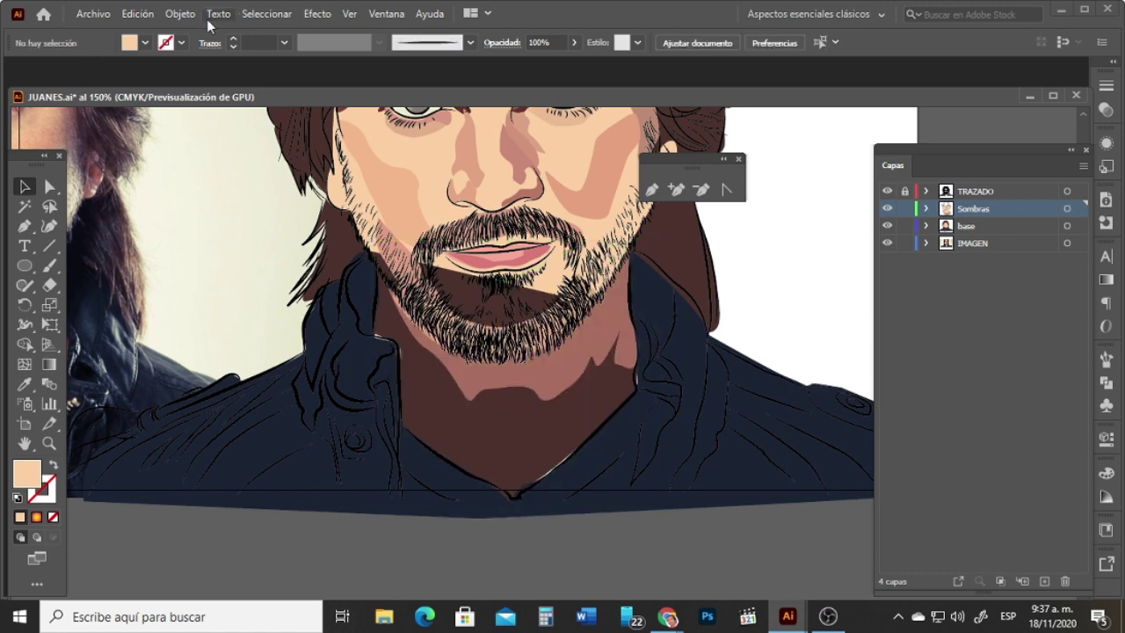
Step: Paste the neck shape in place on the base layer and bring it to the front of that layer
click(1019, 226)
click(178, 14)
mouse_move(143, 19)
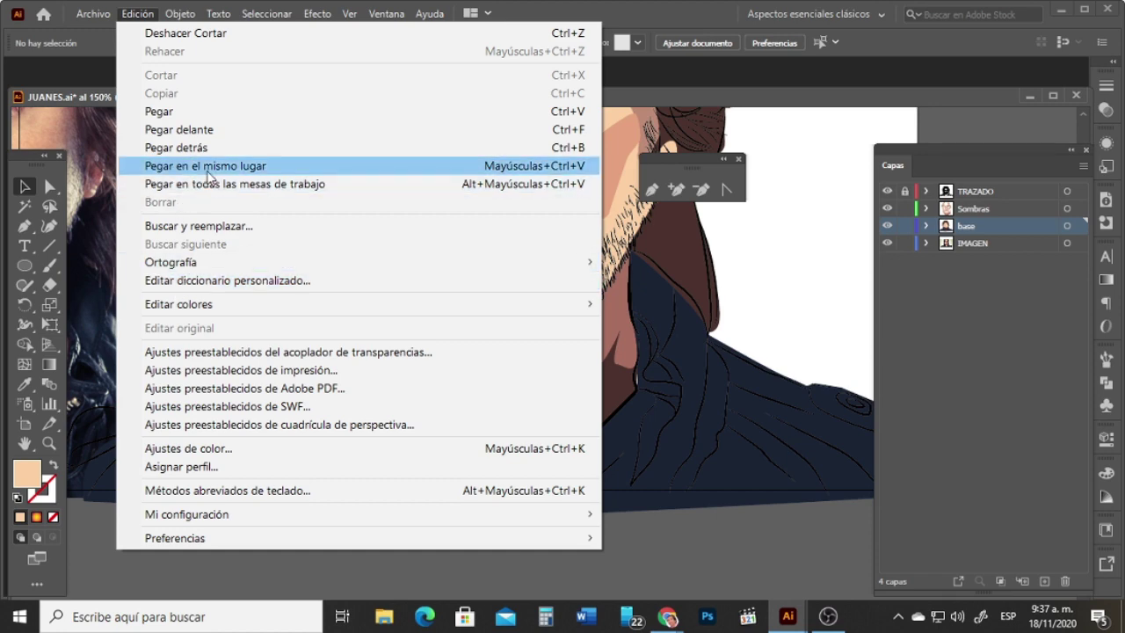
click(207, 174)
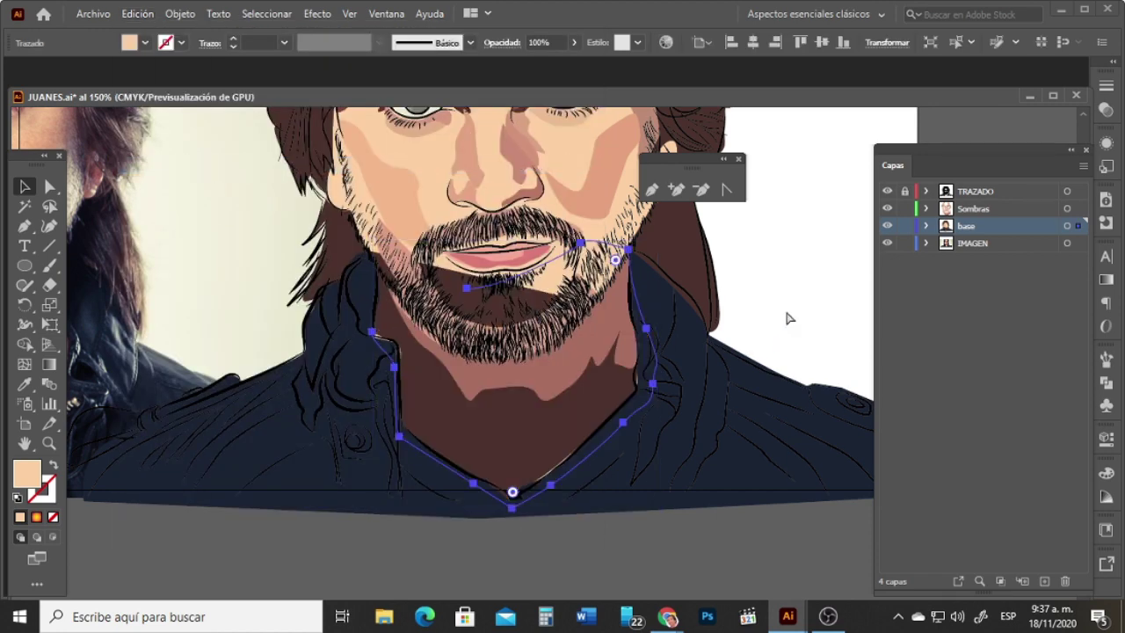
key(ctrl+shift+])
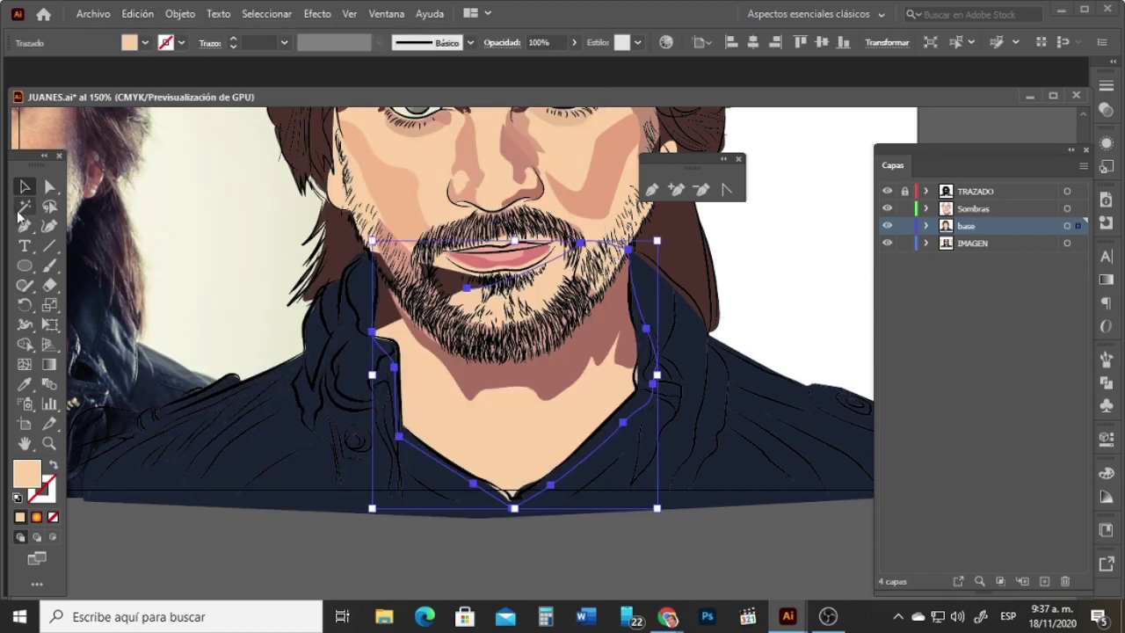
Step: Move the neck shape's anchor below the mouth out to the left jaw so the skin fills the gap beside the collar, and deselect
click(50, 186)
drag(467, 288, 376, 230)
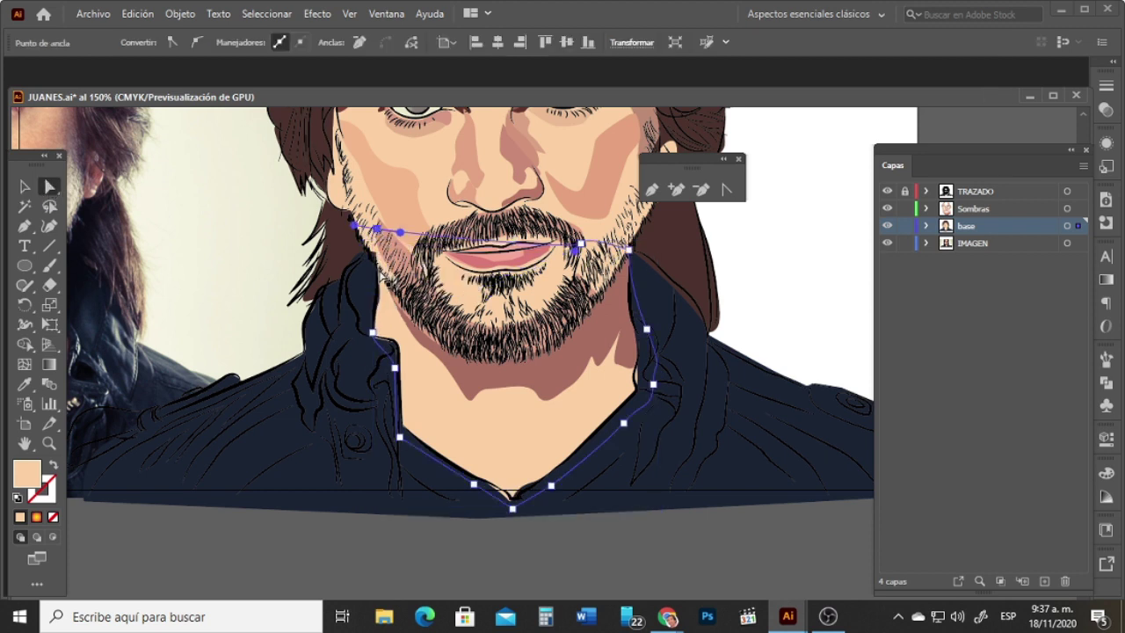
click(378, 287)
click(480, 434)
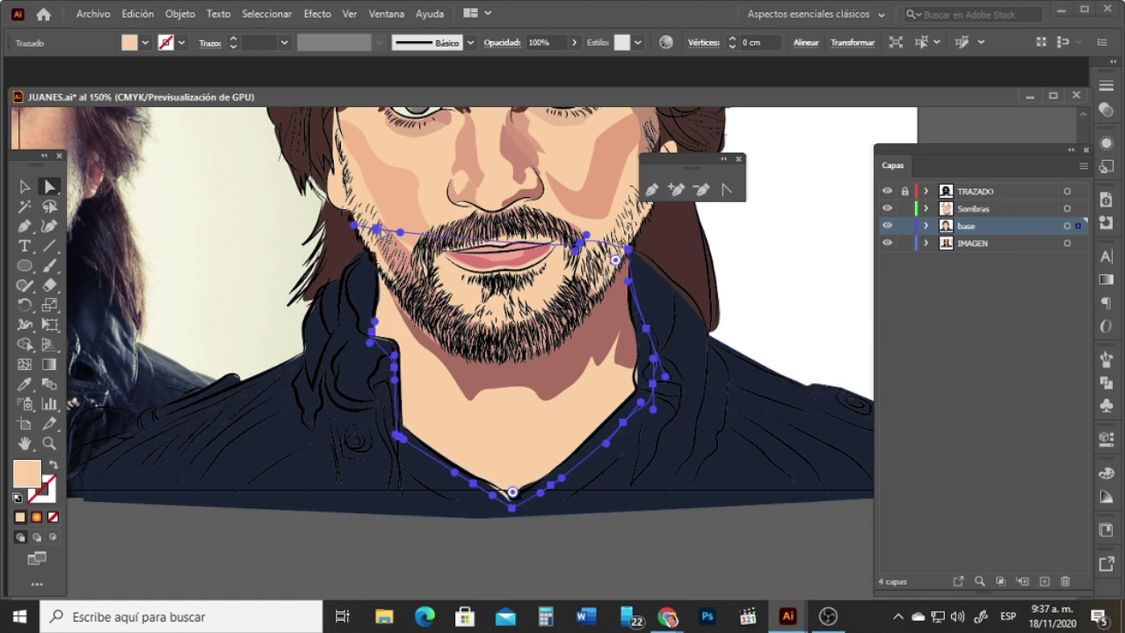
drag(464, 453, 477, 455)
click(25, 186)
click(787, 292)
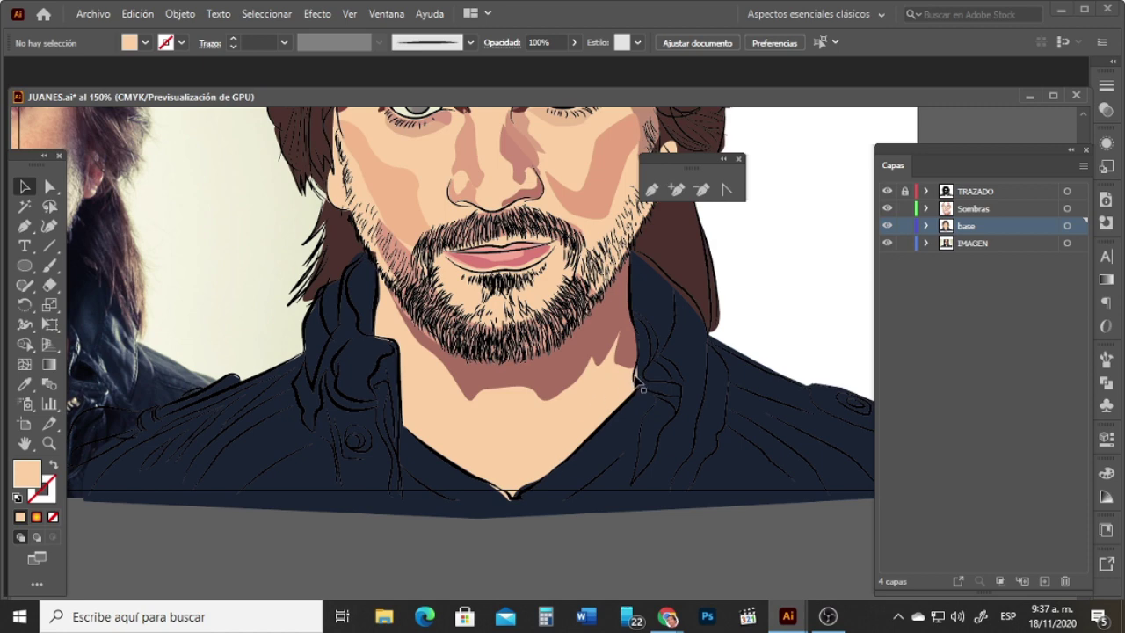
Step: Select the reference photo and nudge it left until it clears the left shoulder of the illustration's jacket
key(ctrl+minus)
key(ctrl+minus)
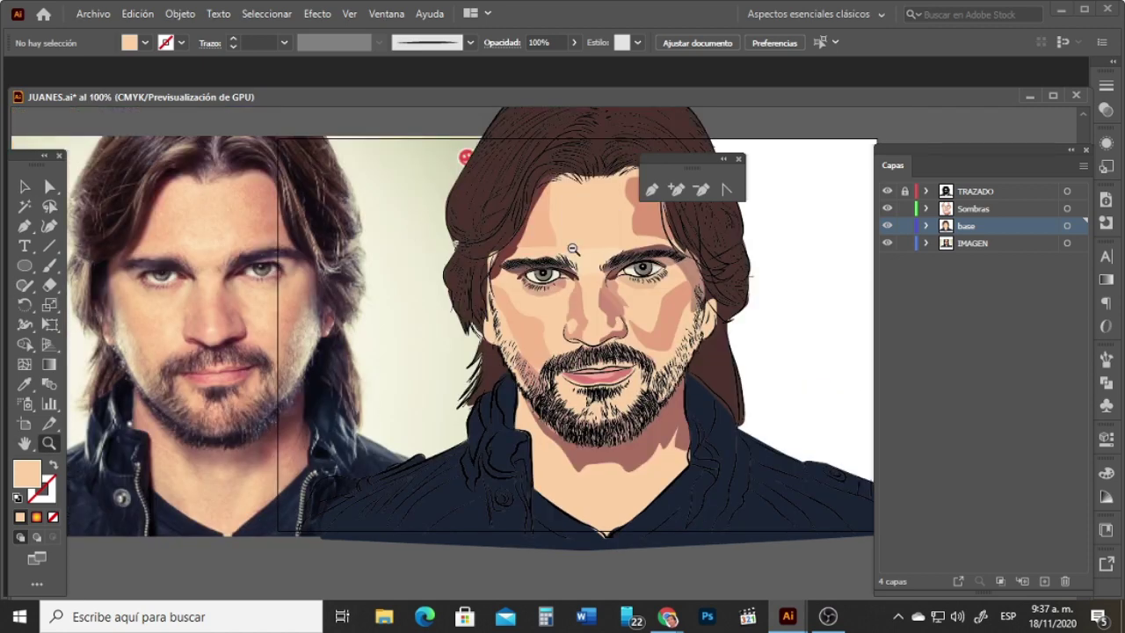
drag(328, 383, 307, 382)
key(Left)
key(Left)
key(Left)
key(Left)
key(Left)
key(Left)
key(Left)
key(Left)
key(Left)
key(Left)
key(Left)
key(Left)
key(Left)
key(Left)
key(Left)
key(Left)
key(Left)
key(Left)
key(Left)
key(Left)
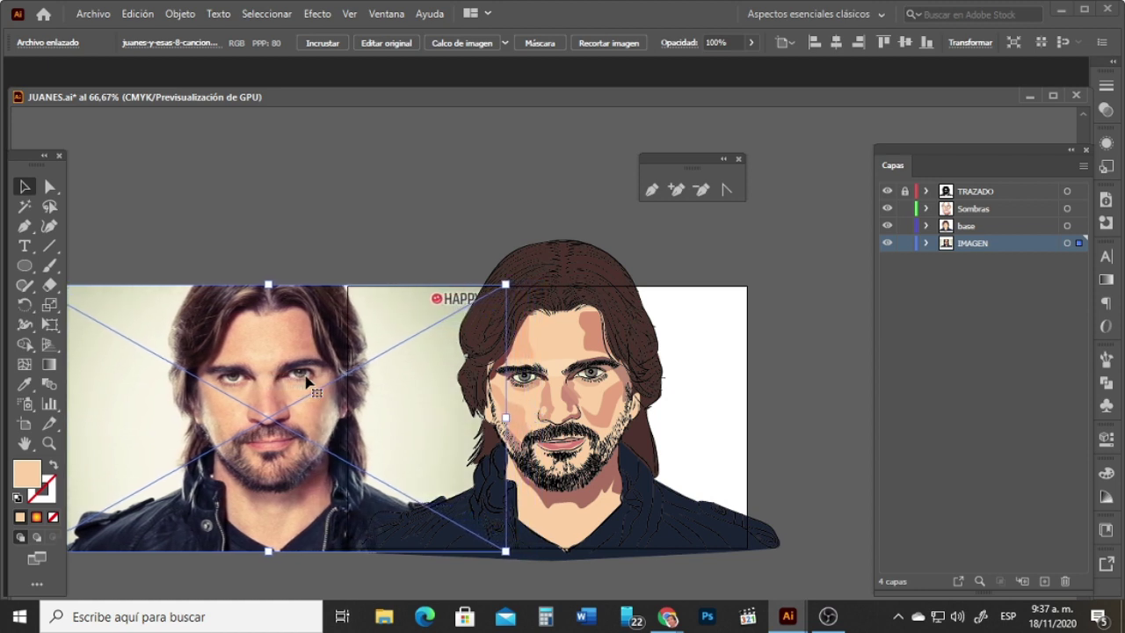
key(shift+Left)
key(shift+Left)
key(shift+Left)
key(shift+Left)
key(shift+Left)
key(shift+Left)
key(shift+Left)
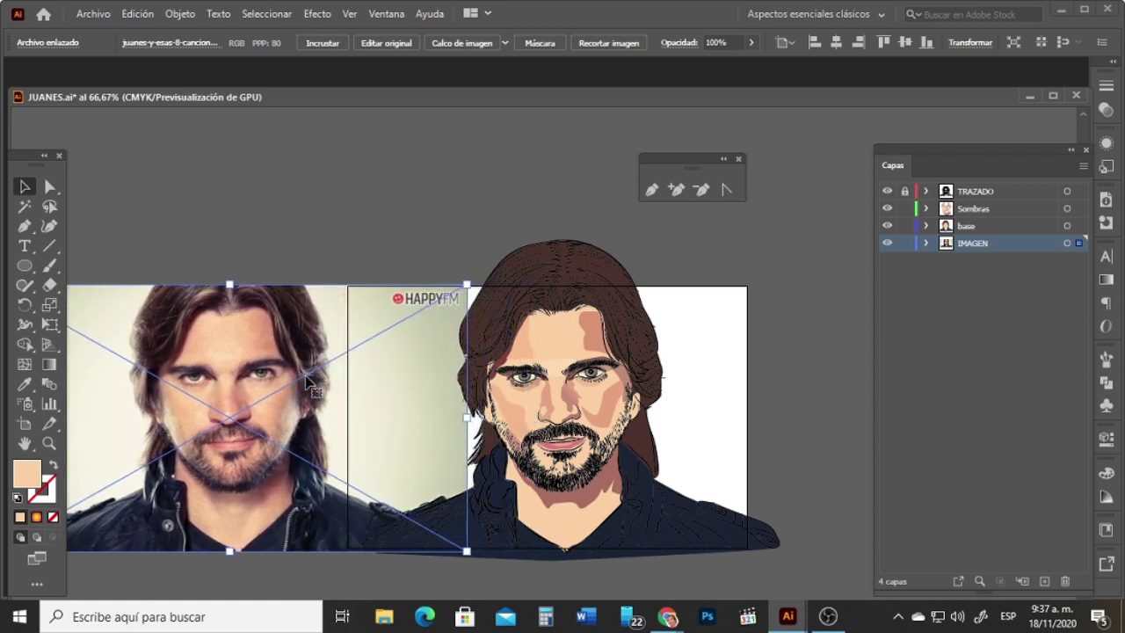
key(shift+Left)
key(shift+Left)
key(shift+Left)
key(shift+Left)
key(shift+Left)
key(shift+Left)
key(shift+Left)
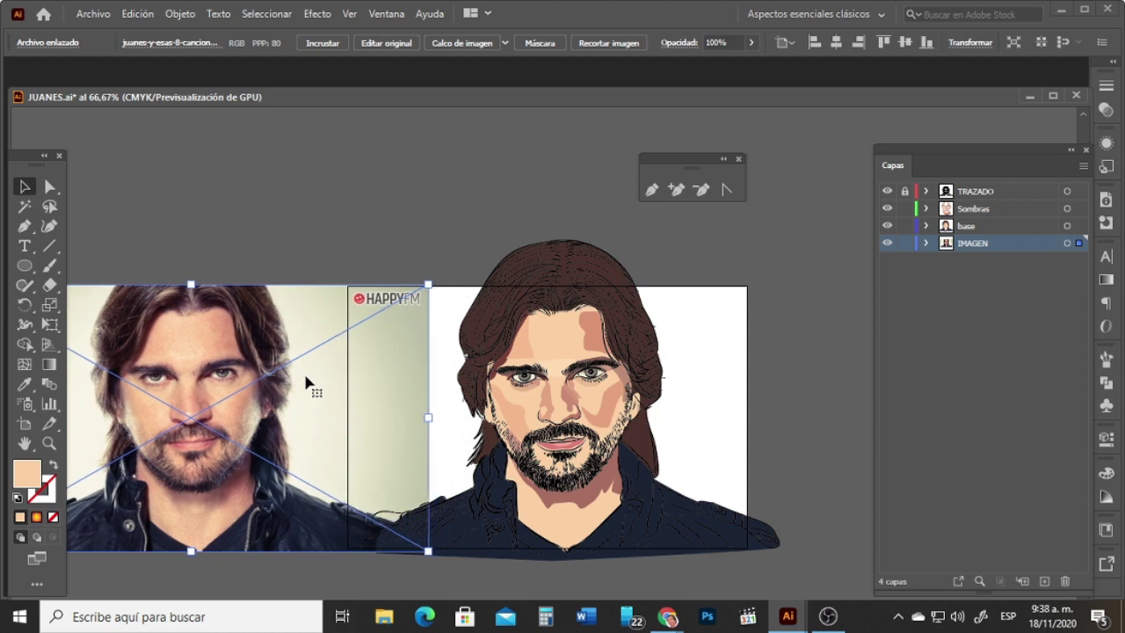
key(shift+Left)
key(shift+Left)
key(shift+Left)
key(shift+Left)
key(shift+Left)
key(shift+Left)
key(shift+Left)
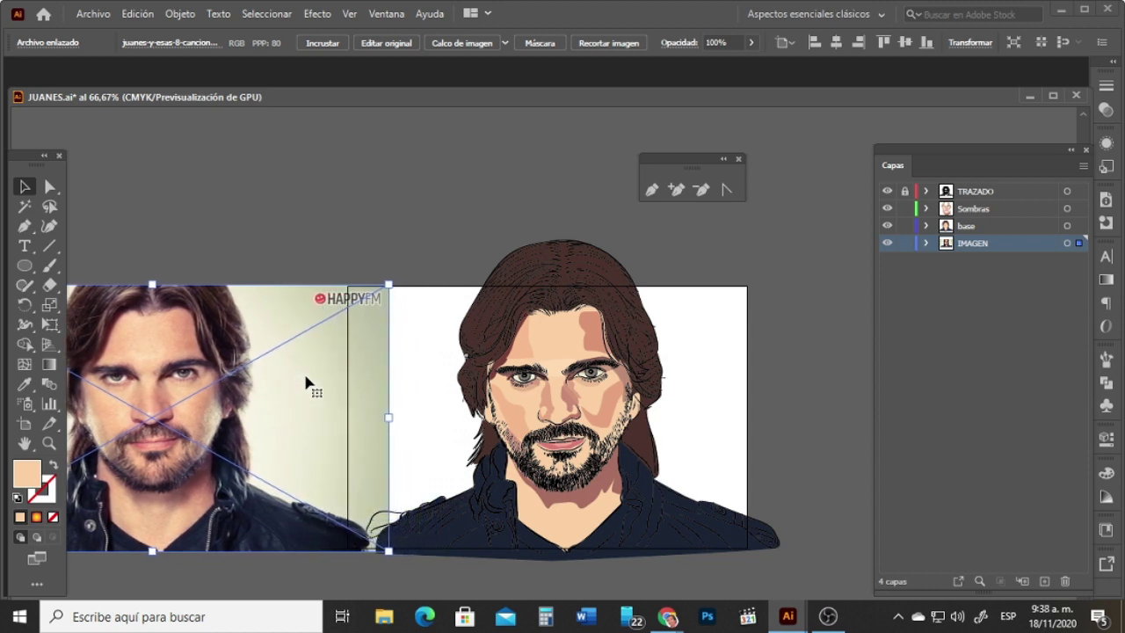
Step: Extend the jacket shape's lower-left corner outward to the end of the sleeve line art
click(49, 186)
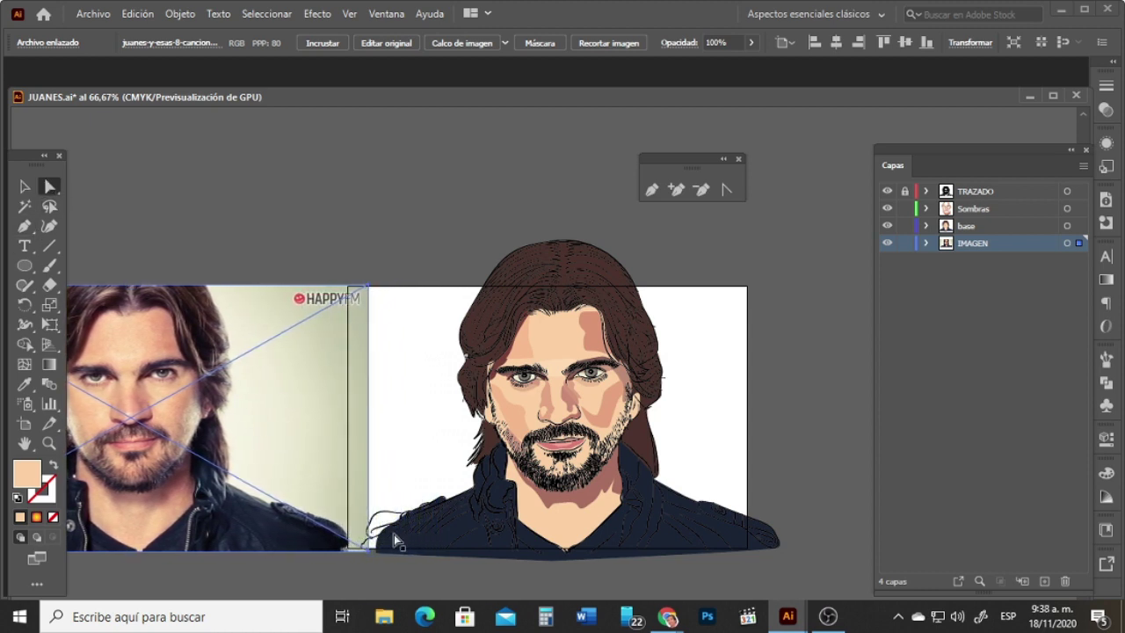
click(466, 503)
click(390, 529)
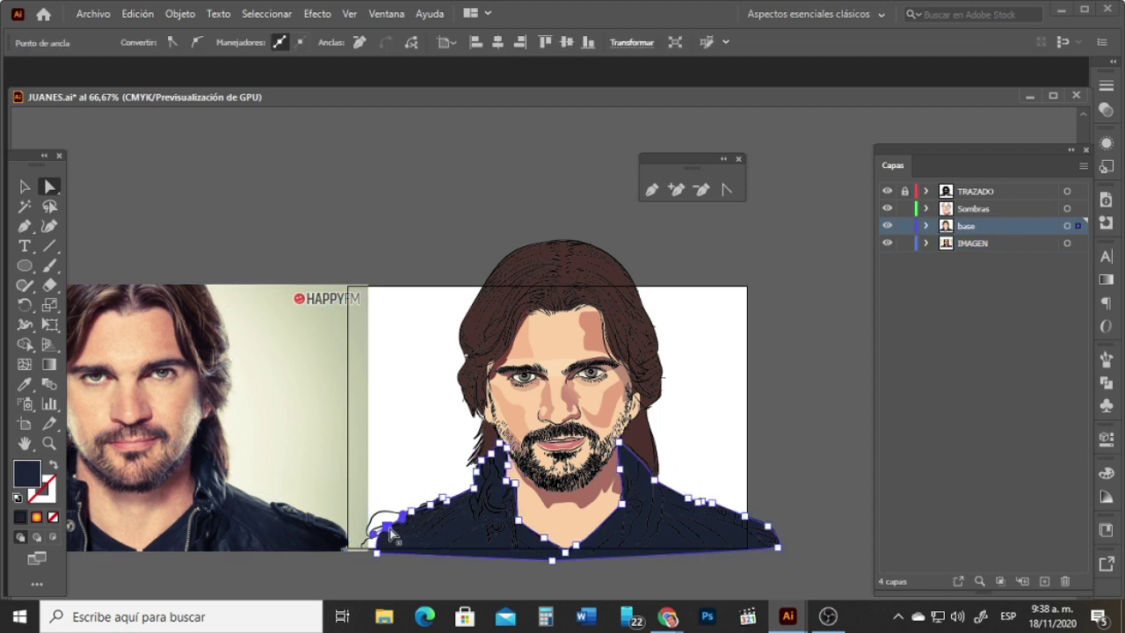
drag(387, 530, 364, 548)
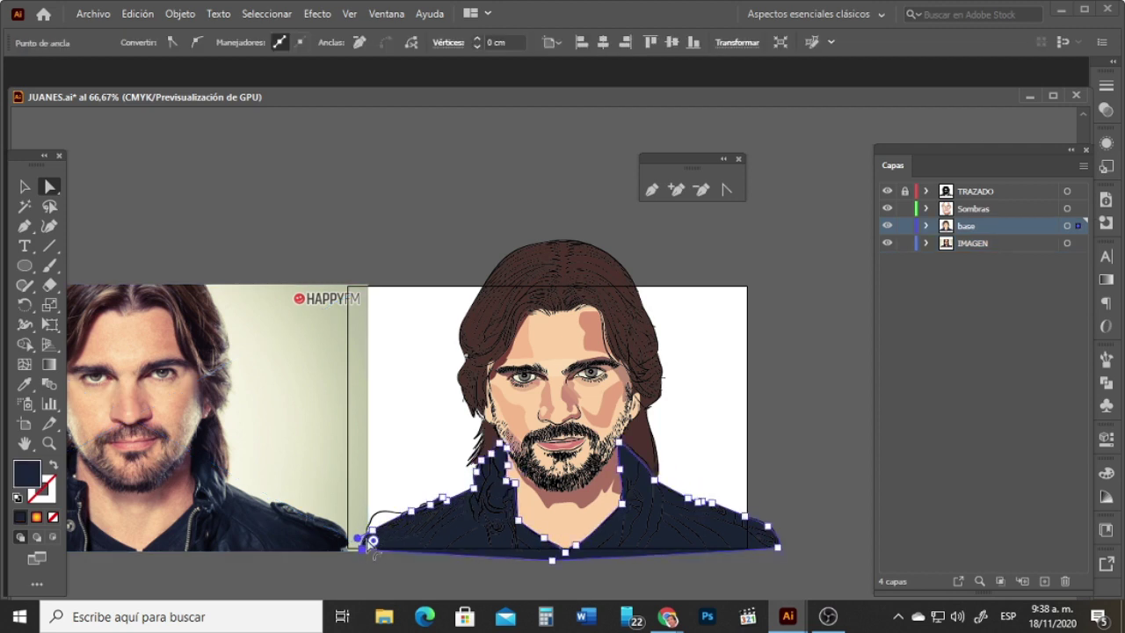
Step: Add a row of anchor points along the jacket's left shoulder edge, beneath the unfilled curved outline
click(49, 442)
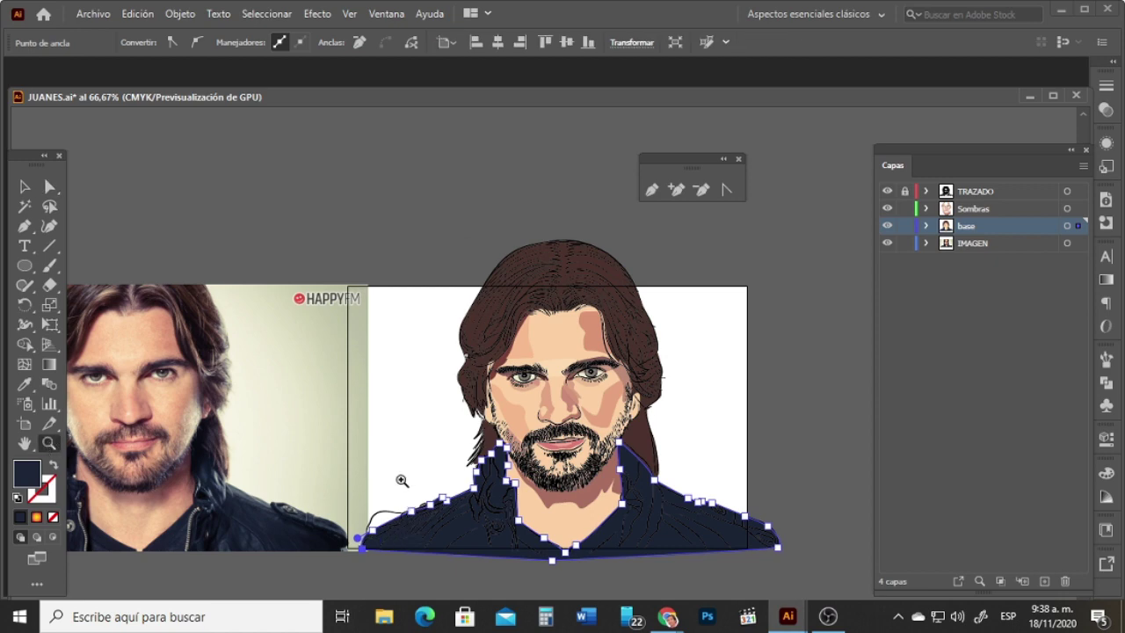
click(402, 480)
click(434, 365)
click(435, 365)
key(v)
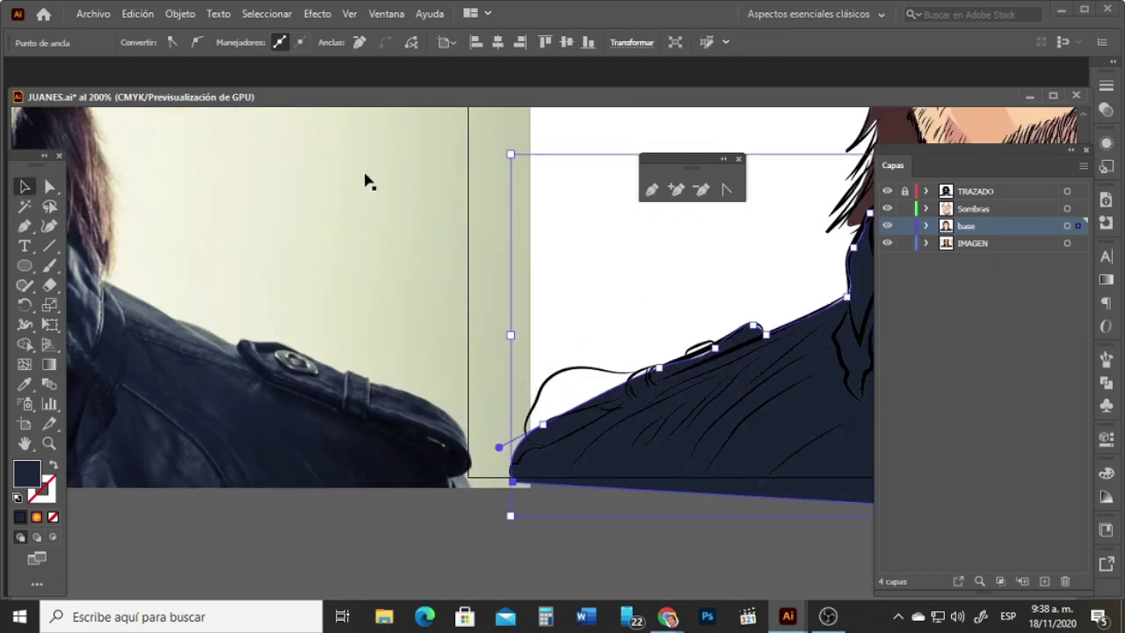
click(677, 195)
click(586, 400)
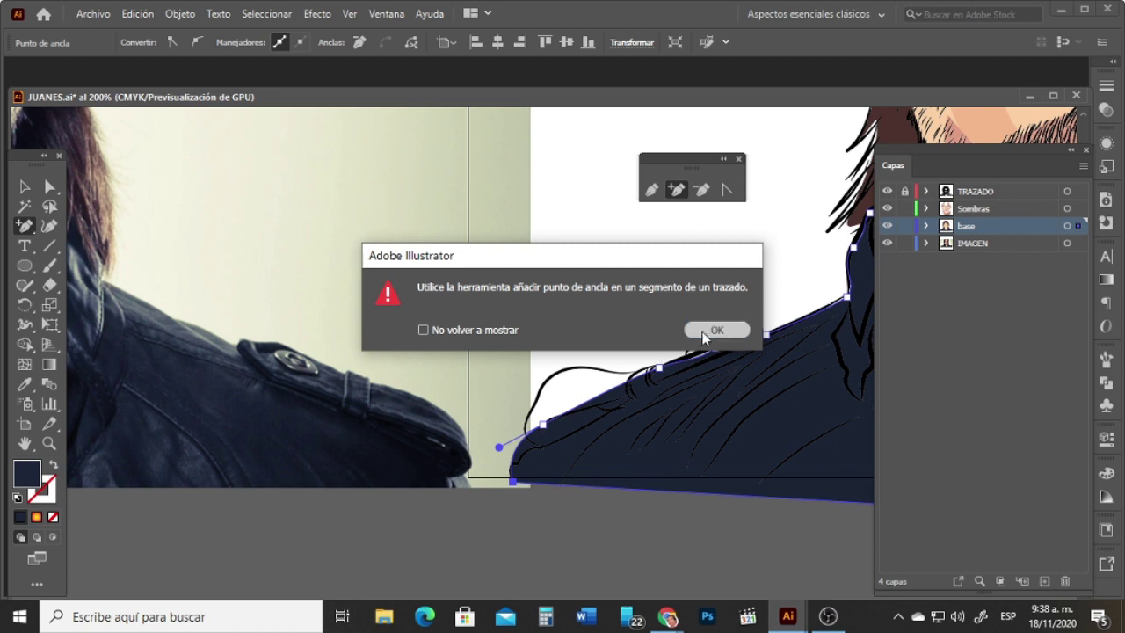
click(714, 330)
click(603, 393)
click(593, 398)
click(582, 402)
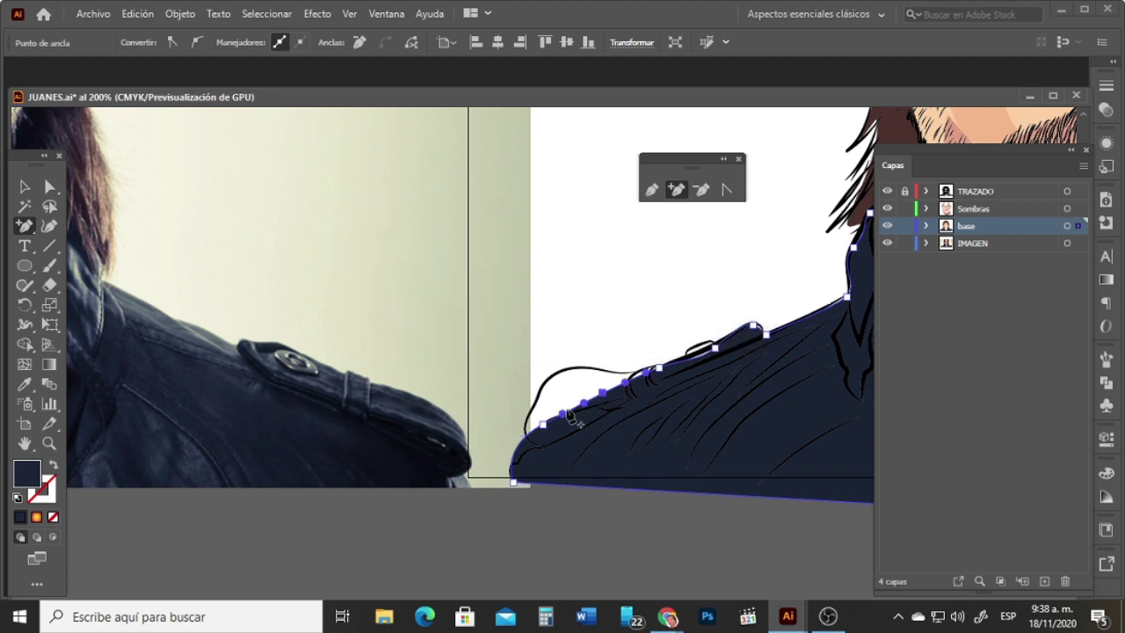
click(573, 407)
click(563, 413)
click(552, 417)
Step: Pull the left shoulder's anchor points outward so the jacket fill follows the curved shoulder line
click(49, 187)
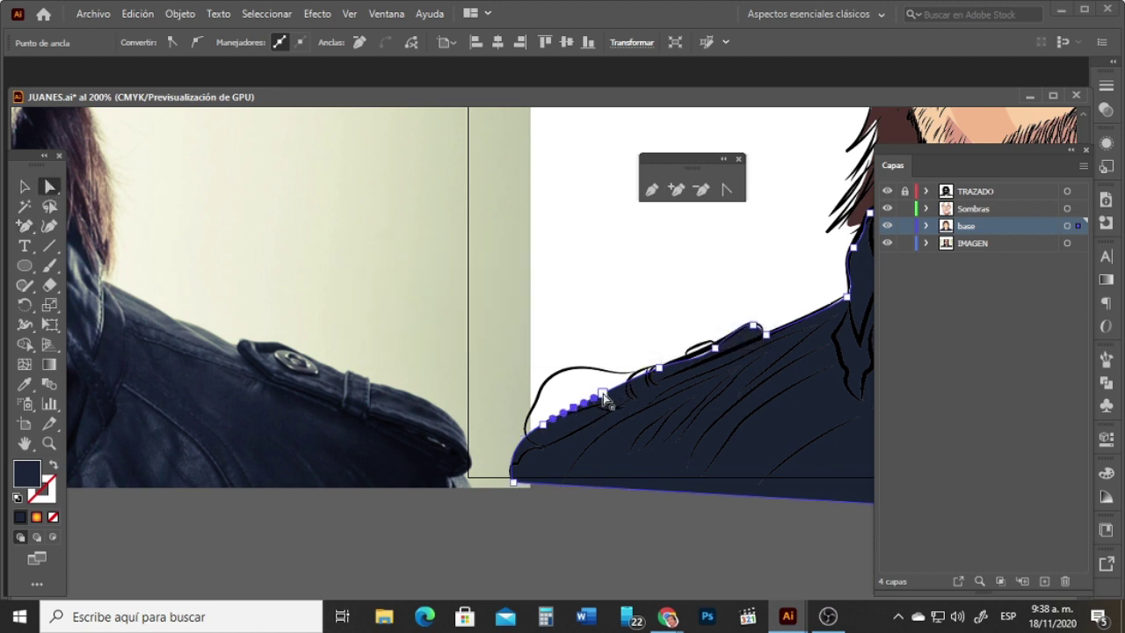
drag(603, 393, 622, 377)
drag(575, 407, 545, 374)
drag(544, 426, 519, 420)
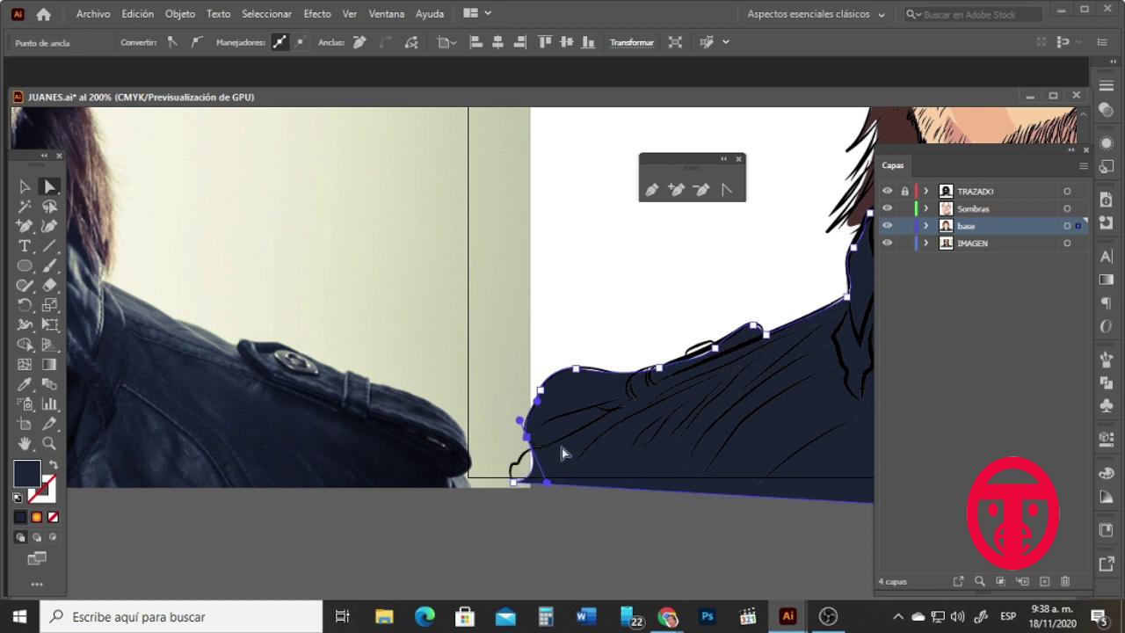
Step: Reshape the left sleeve's lower anchor with independent handles so both adjoining curves follow the sleeve fold line
click(172, 43)
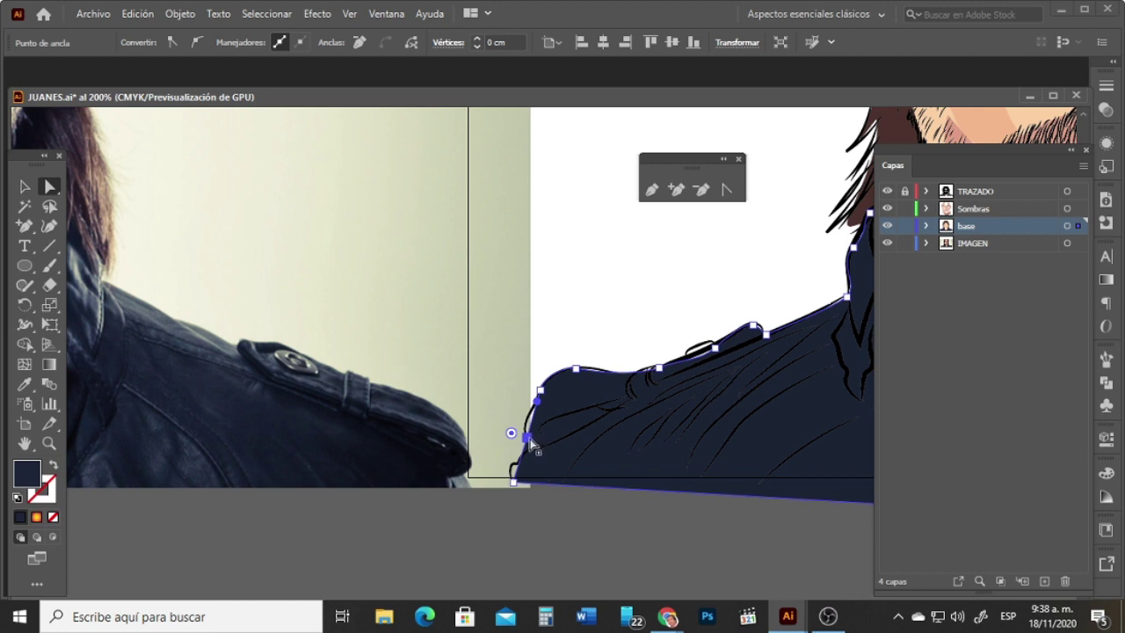
click(200, 42)
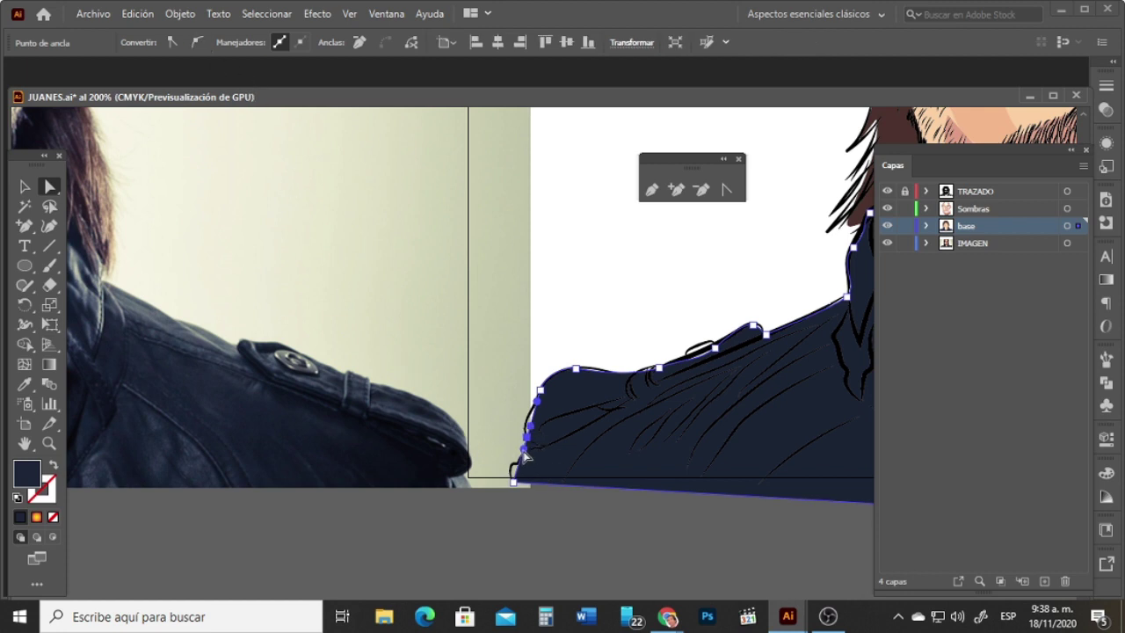
mouse_move(525, 452)
mouse_down()
mouse_move(520, 470)
mouse_move(530, 447)
mouse_up()
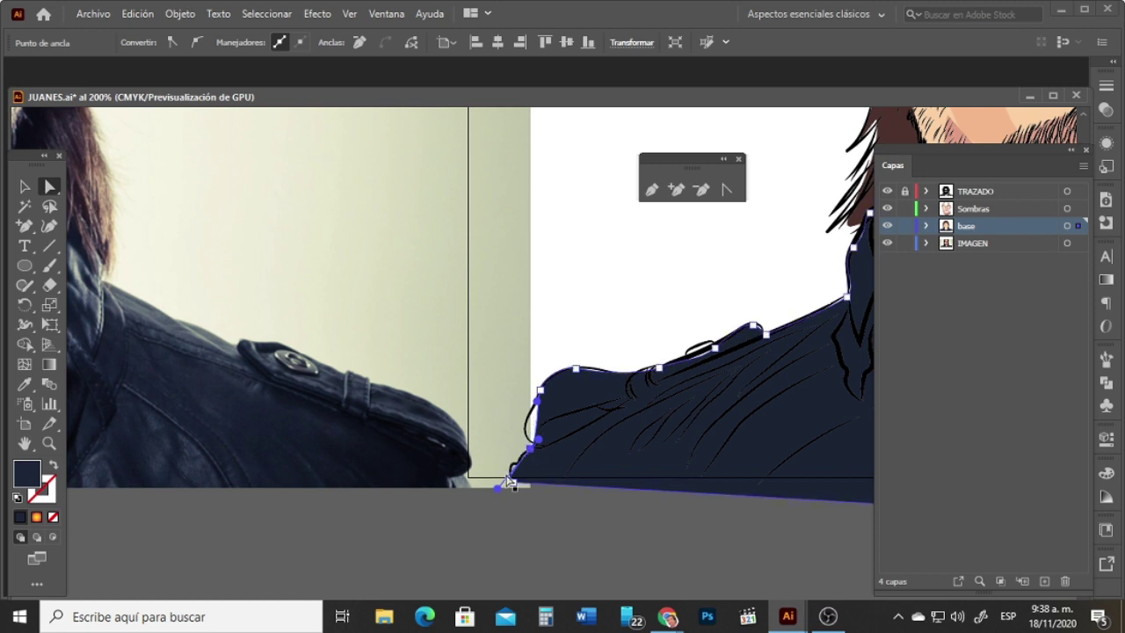
drag(498, 488, 494, 480)
click(726, 192)
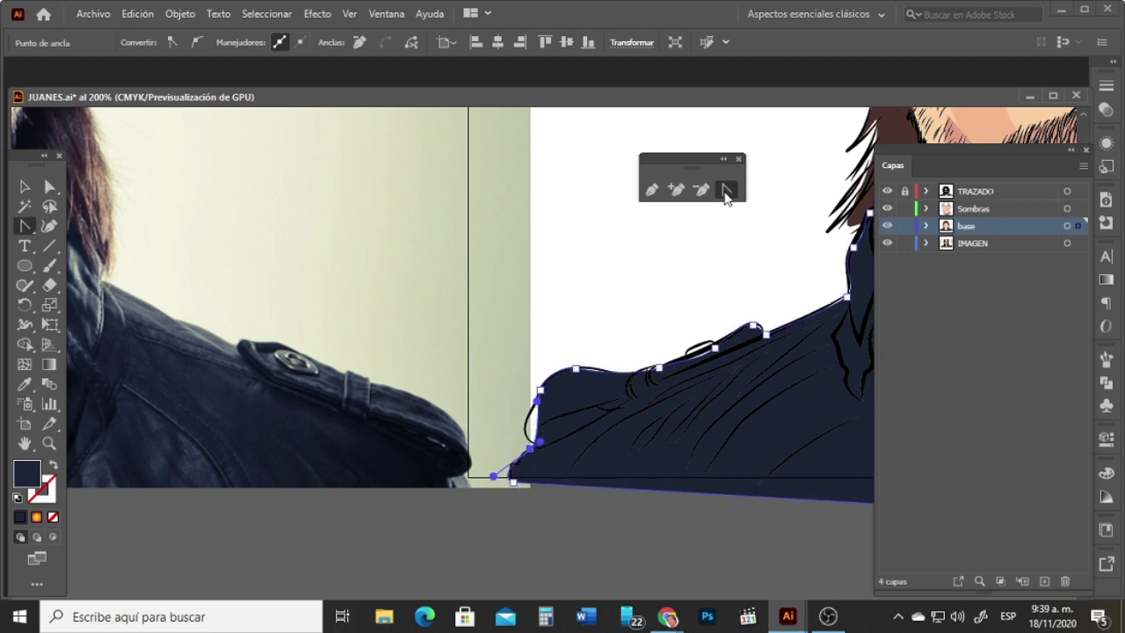
drag(540, 444, 519, 417)
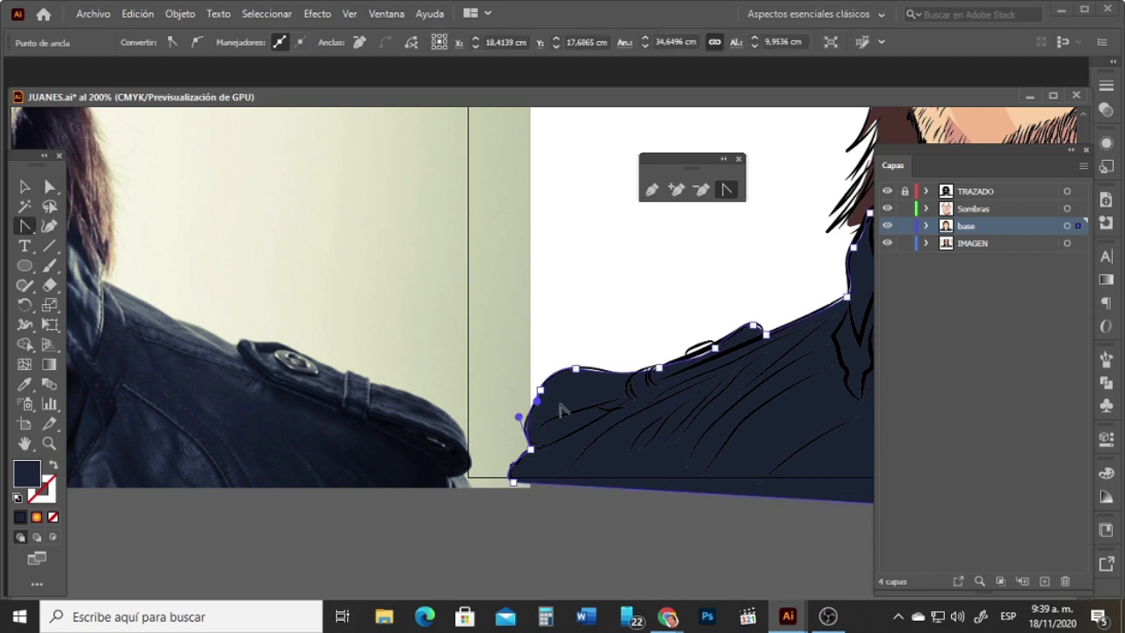
Step: Refine the anchor points along the top of the left shoulder and beside the epaulette to match the line art
key(a)
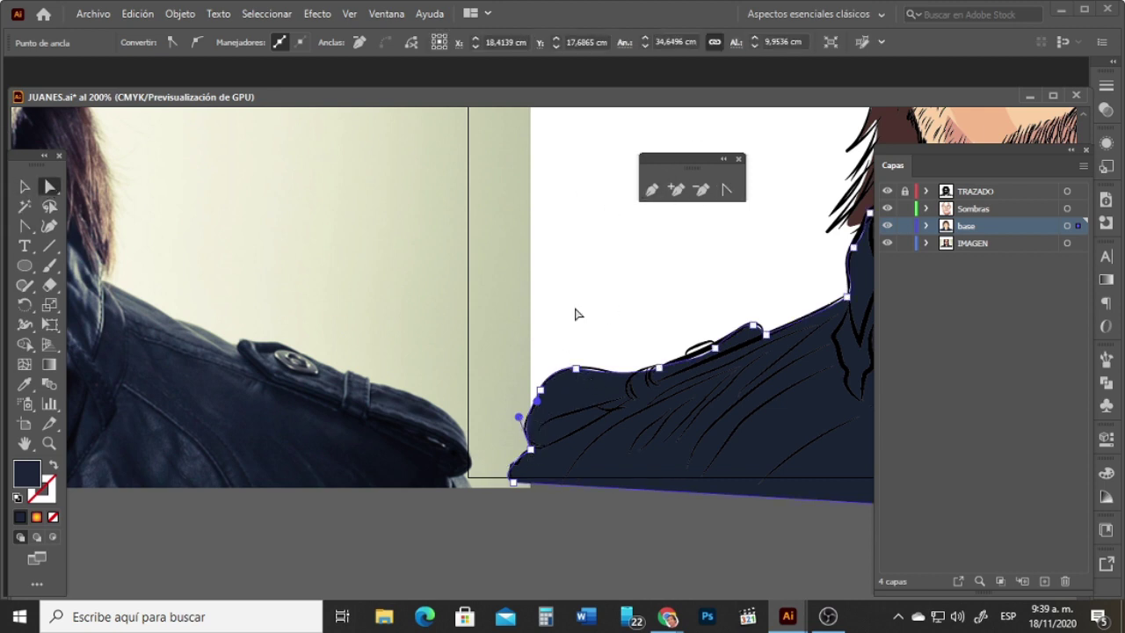
click(576, 368)
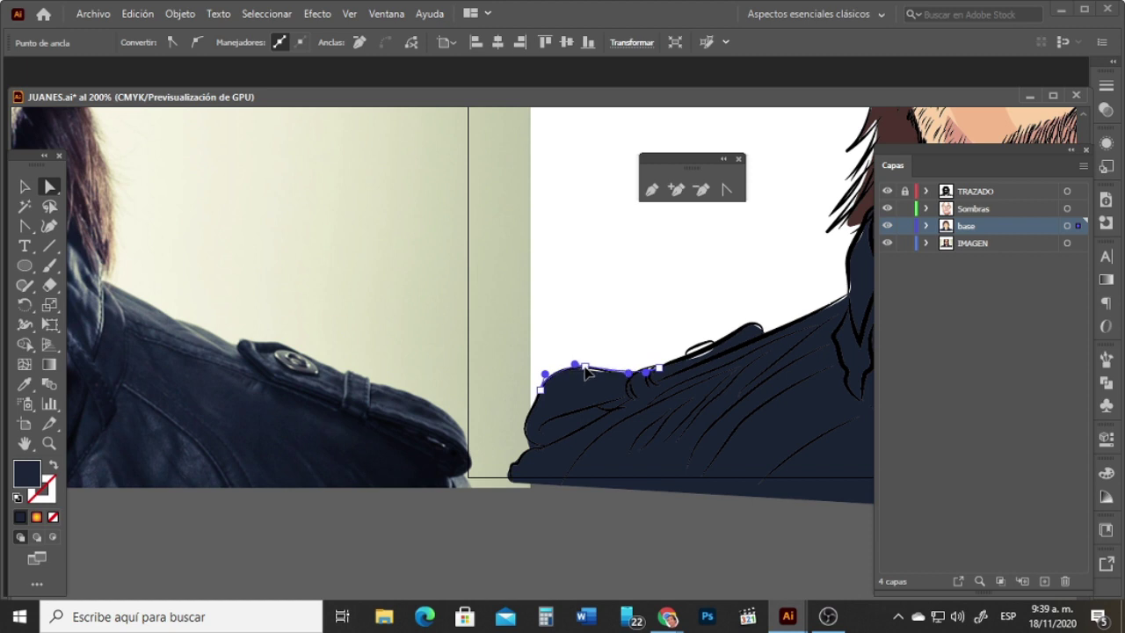
drag(715, 349, 655, 366)
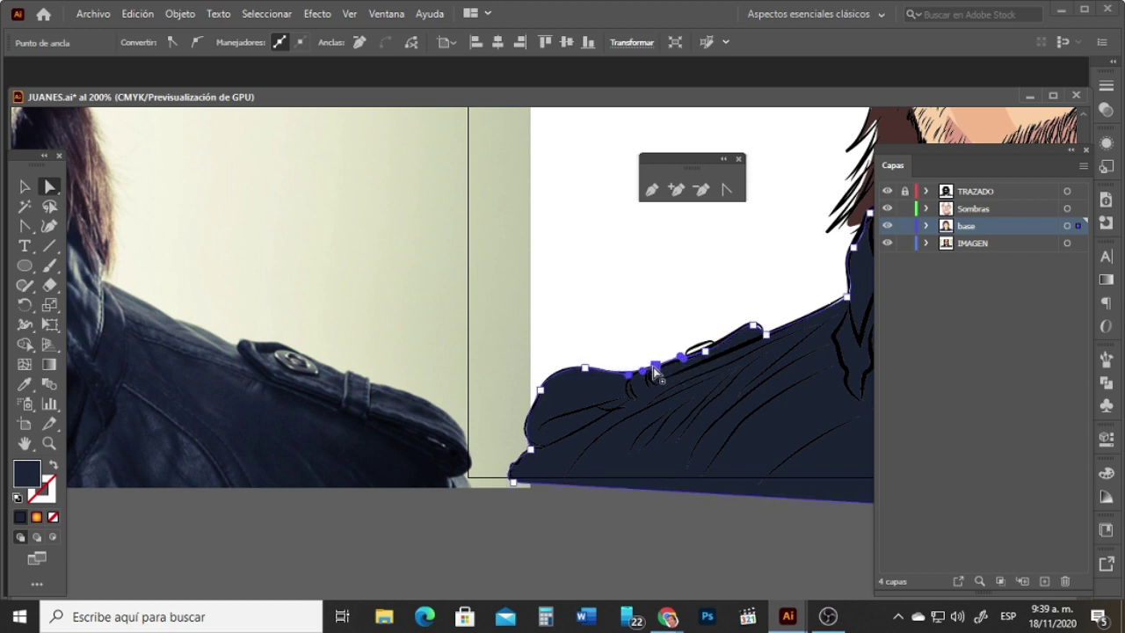
key(space)
drag(809, 282, 524, 335)
drag(792, 352, 375, 407)
drag(766, 516, 555, 437)
drag(379, 261, 536, 437)
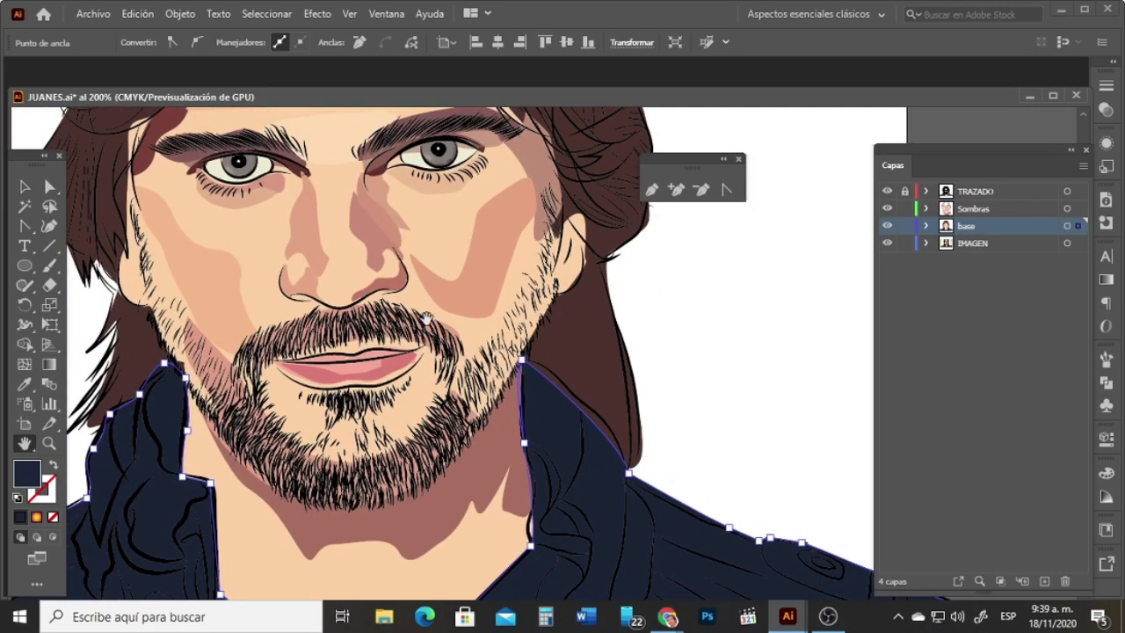
Step: Reshape the hair fill's curve handles beside the left temple so the brown fill covers the white gap under the line art
drag(377, 231, 495, 470)
drag(416, 306, 451, 462)
drag(401, 496, 454, 460)
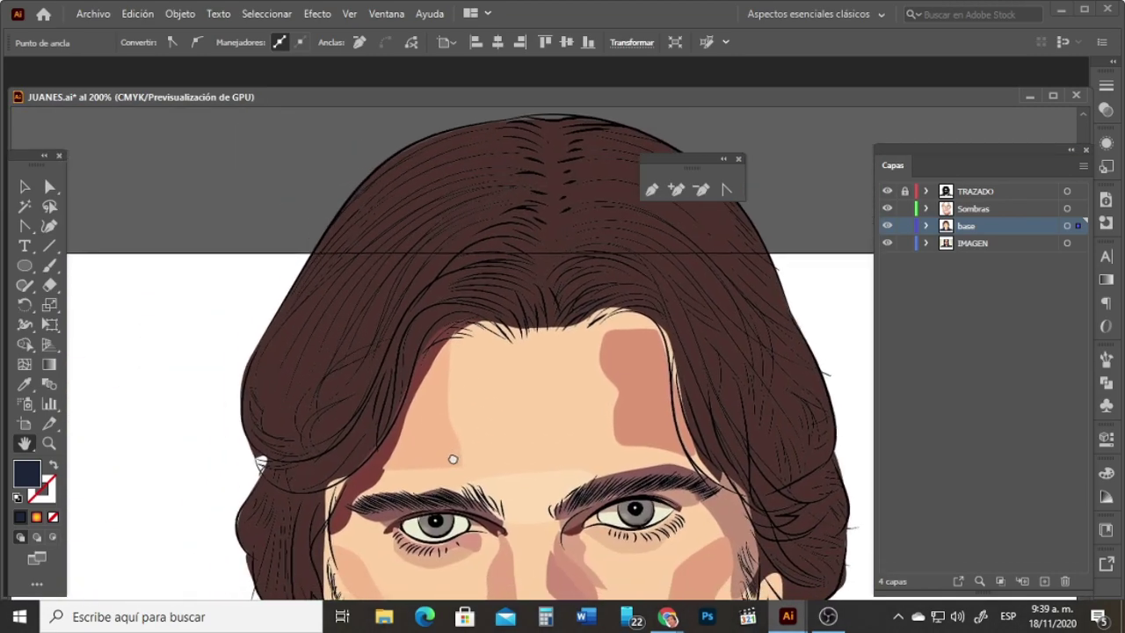
drag(517, 511, 512, 423)
click(49, 186)
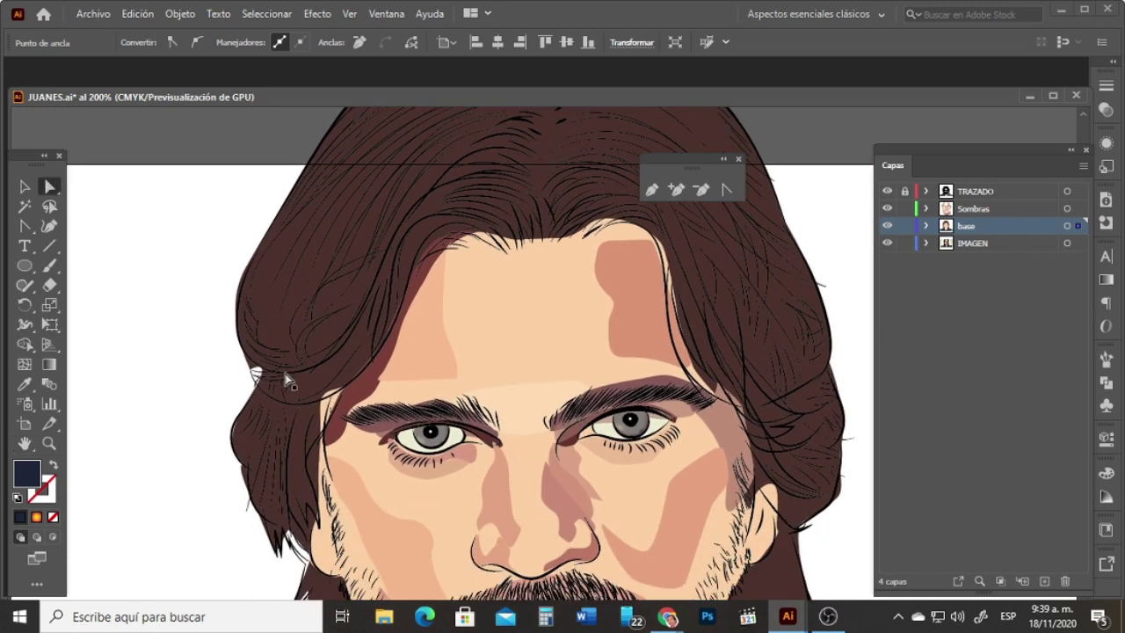
click(279, 378)
click(251, 369)
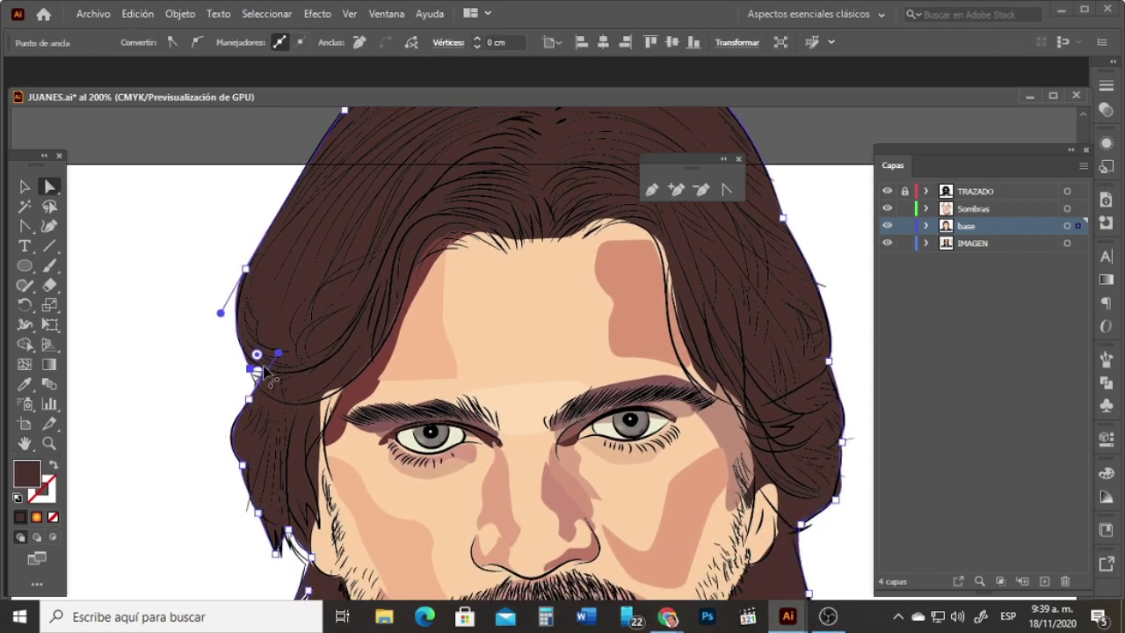
click(726, 189)
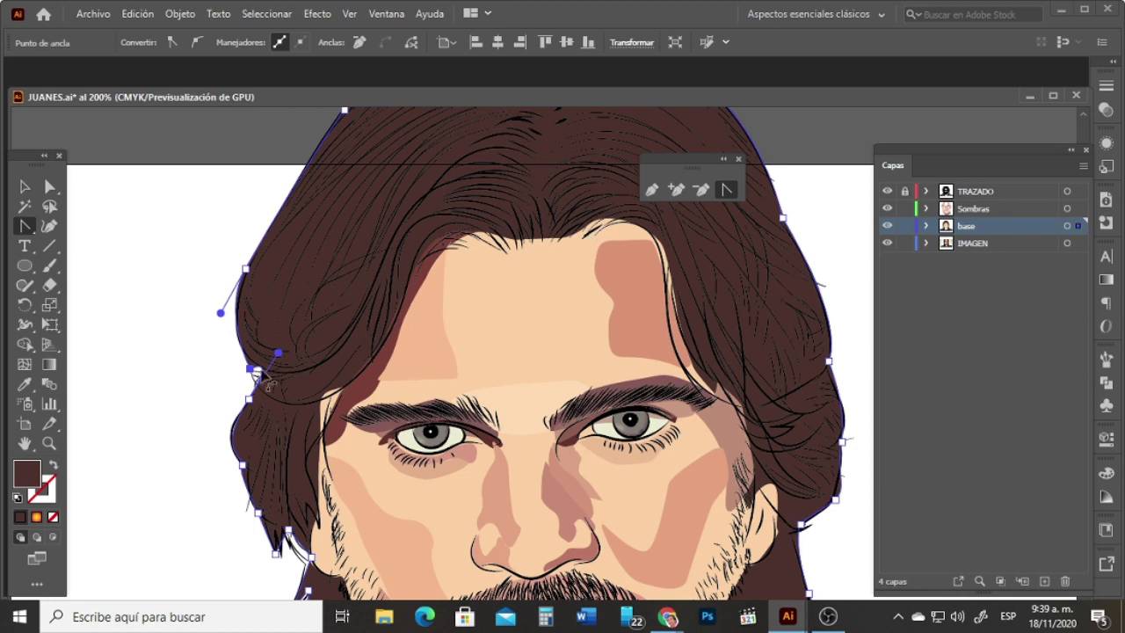
drag(280, 356, 210, 448)
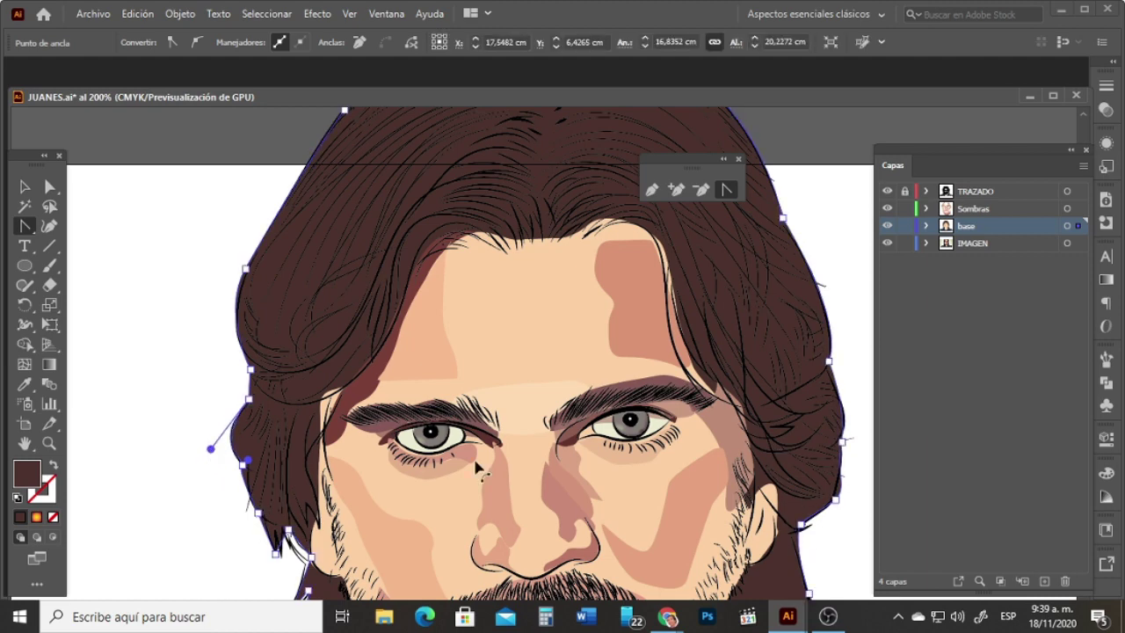
Step: Apply a Gaussian blur with a radius of 59.678 pixels to the forehead shadow on the right side of the face
click(49, 443)
alt+click(573, 419)
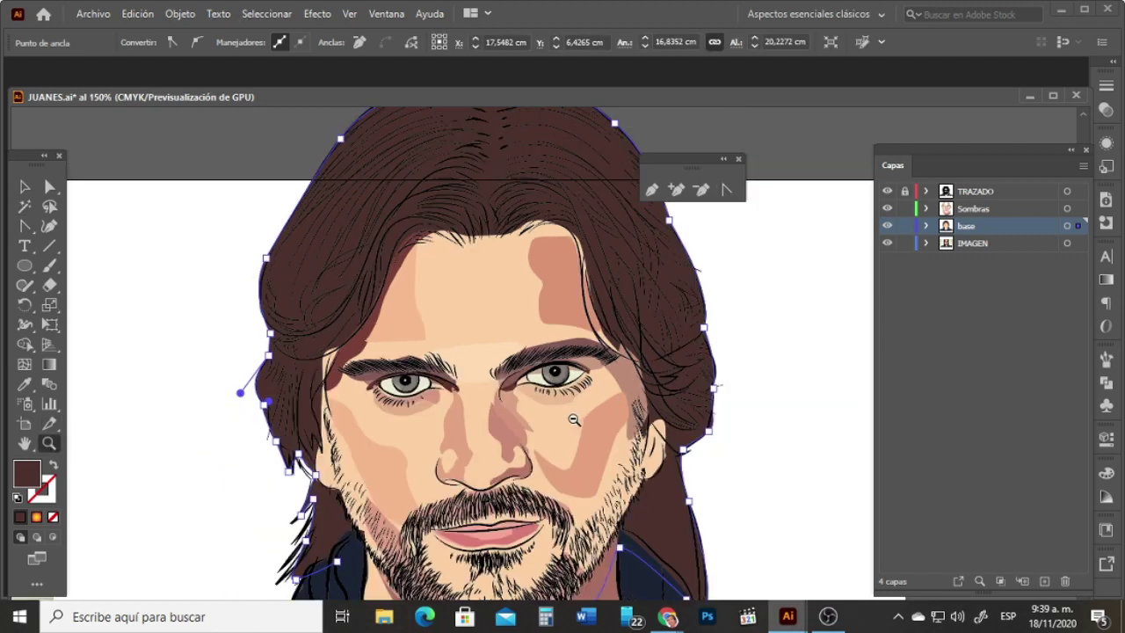
click(25, 185)
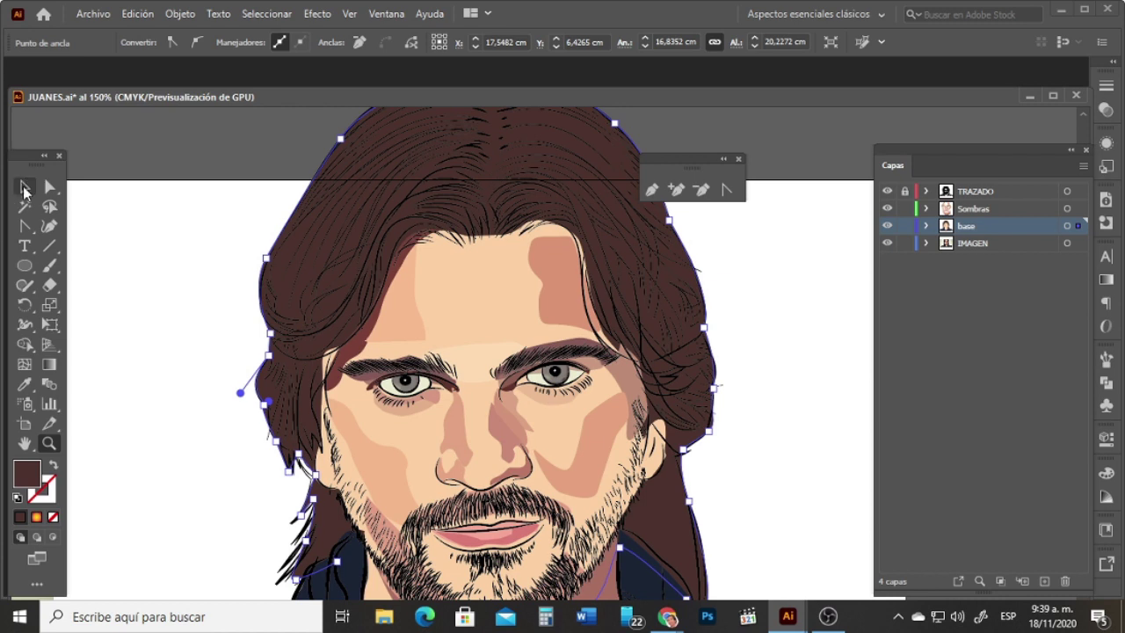
click(545, 299)
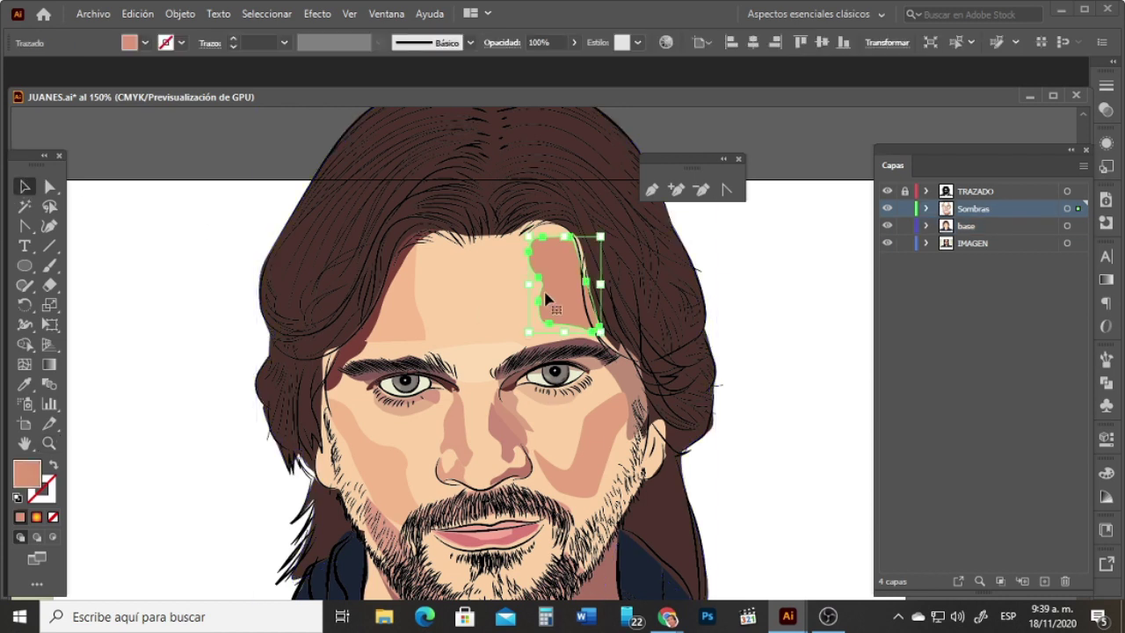
click(317, 14)
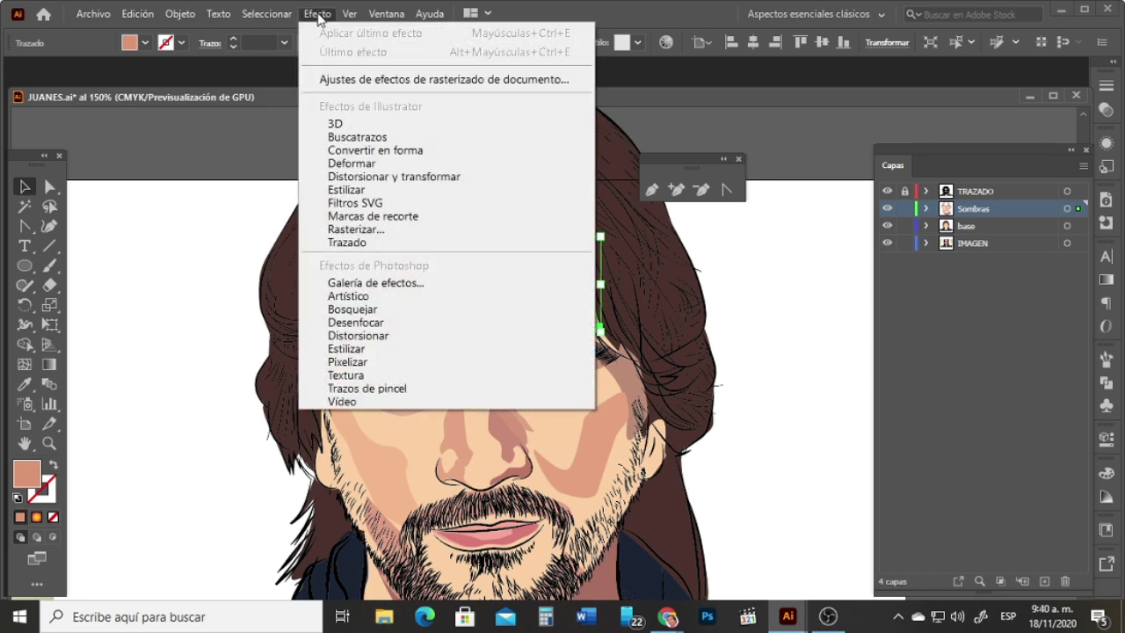
mouse_move(387, 323)
click(666, 323)
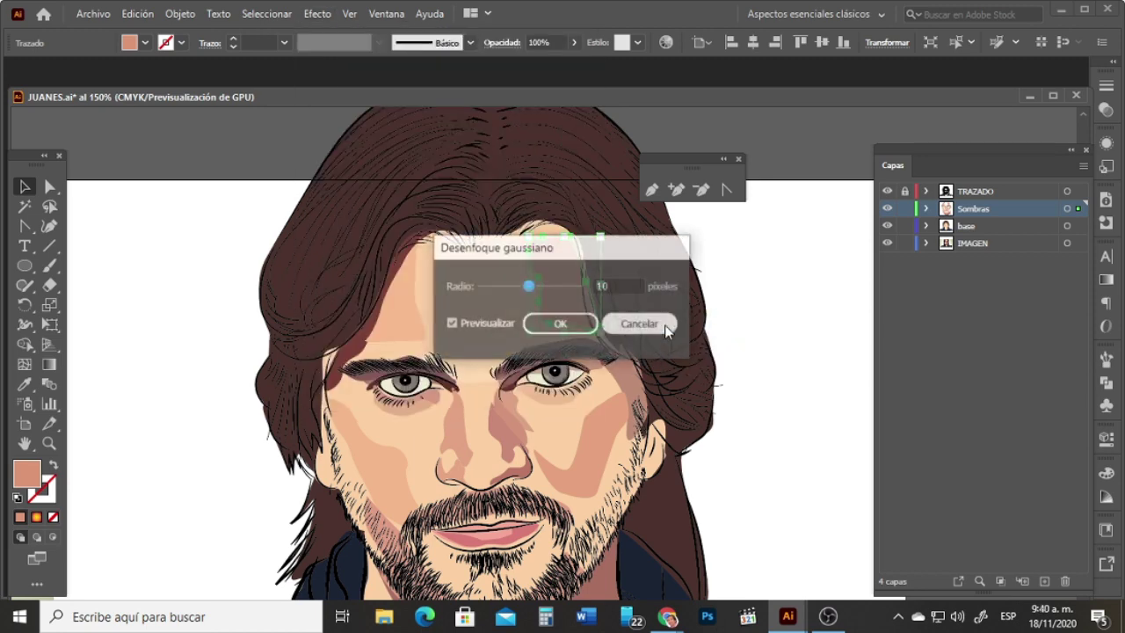
drag(582, 255, 794, 252)
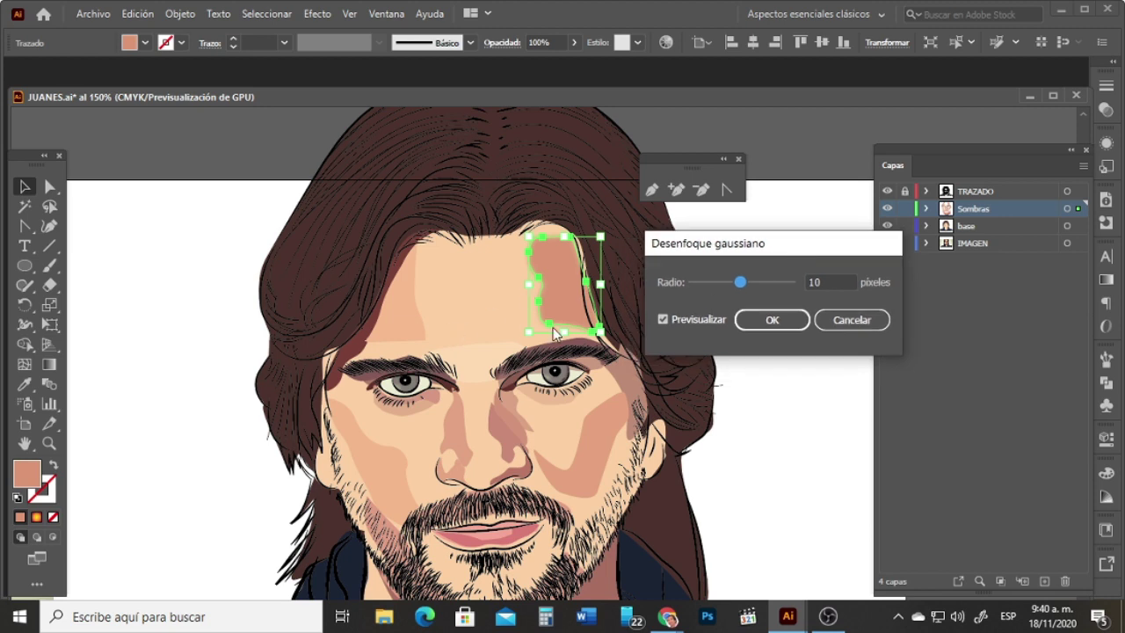
click(765, 284)
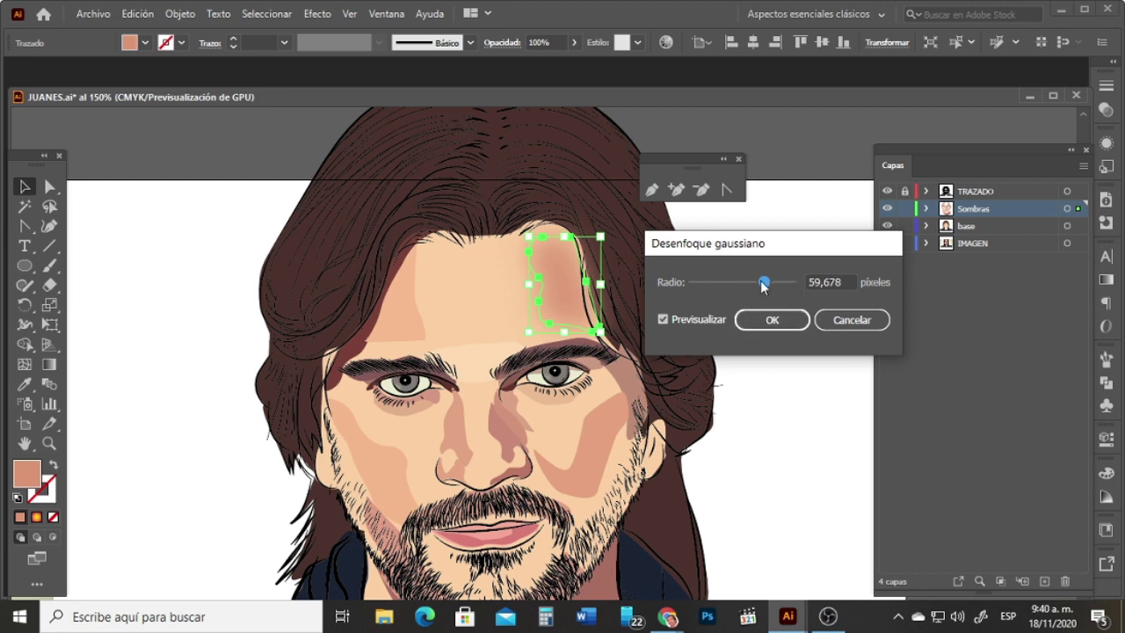
click(766, 320)
click(766, 284)
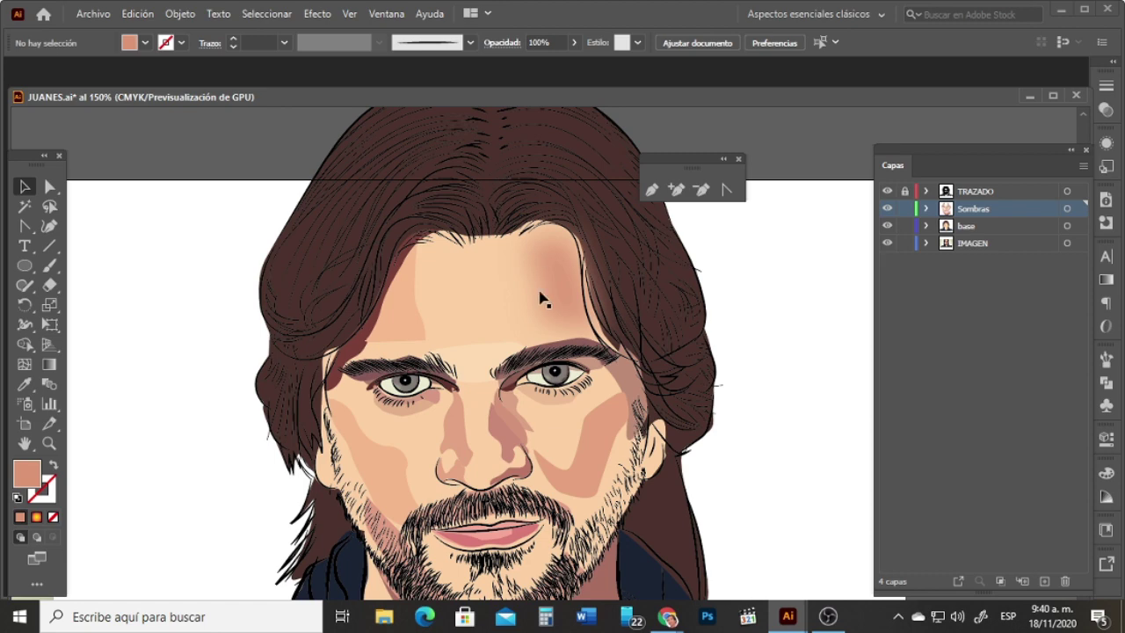
Step: Blur the light forehead shadow on the left side of the face with a Gaussian blur of 59.678 pixels
click(422, 331)
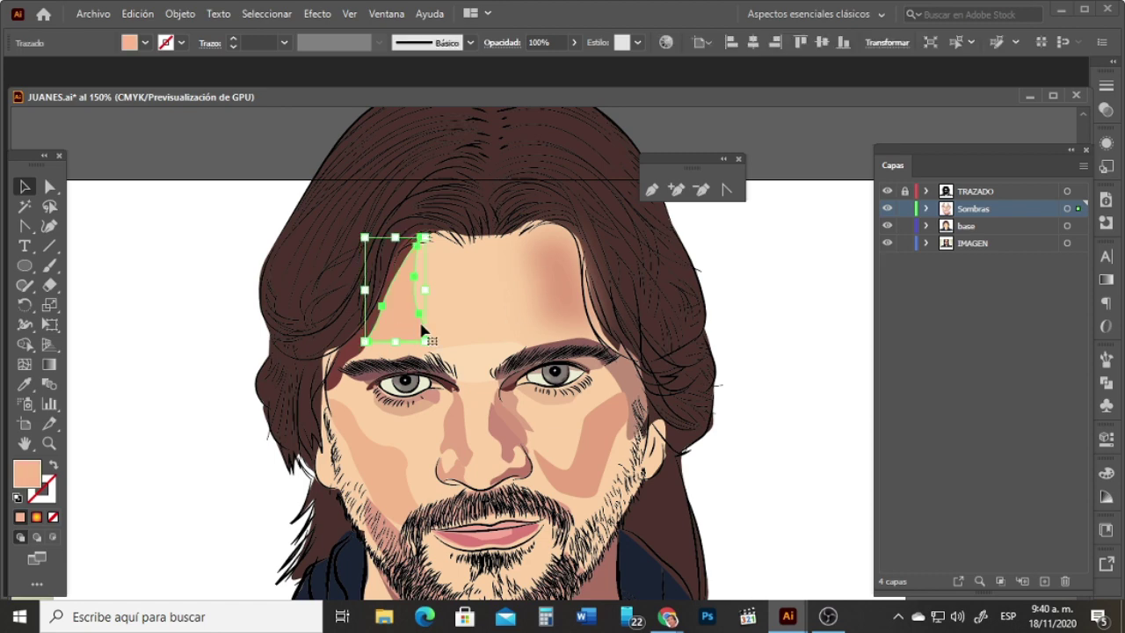
click(317, 14)
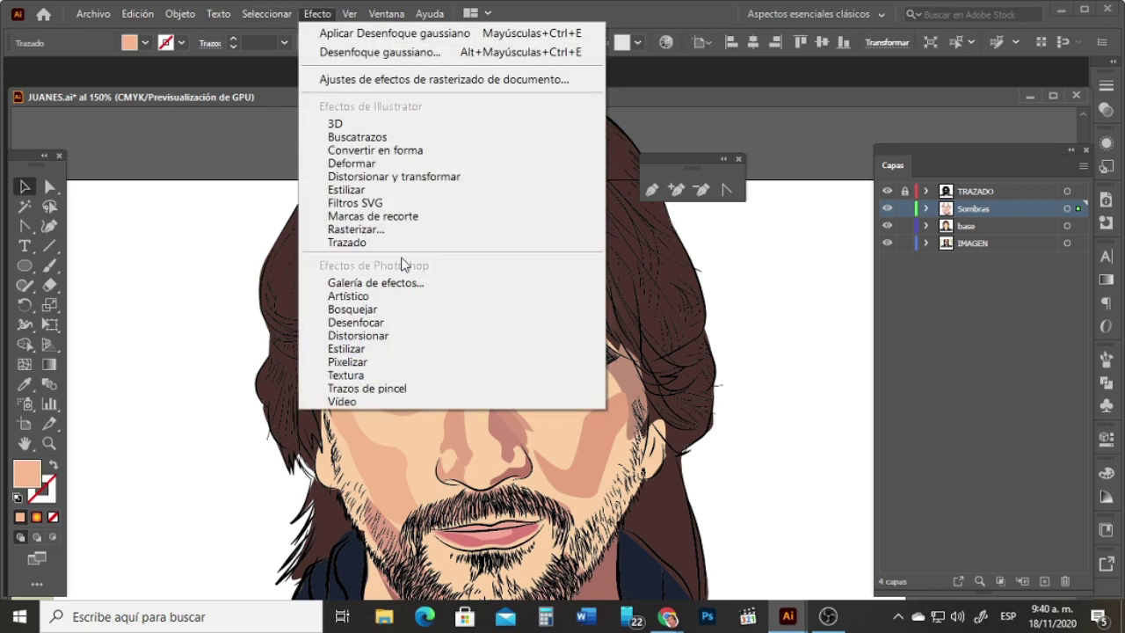
mouse_move(403, 325)
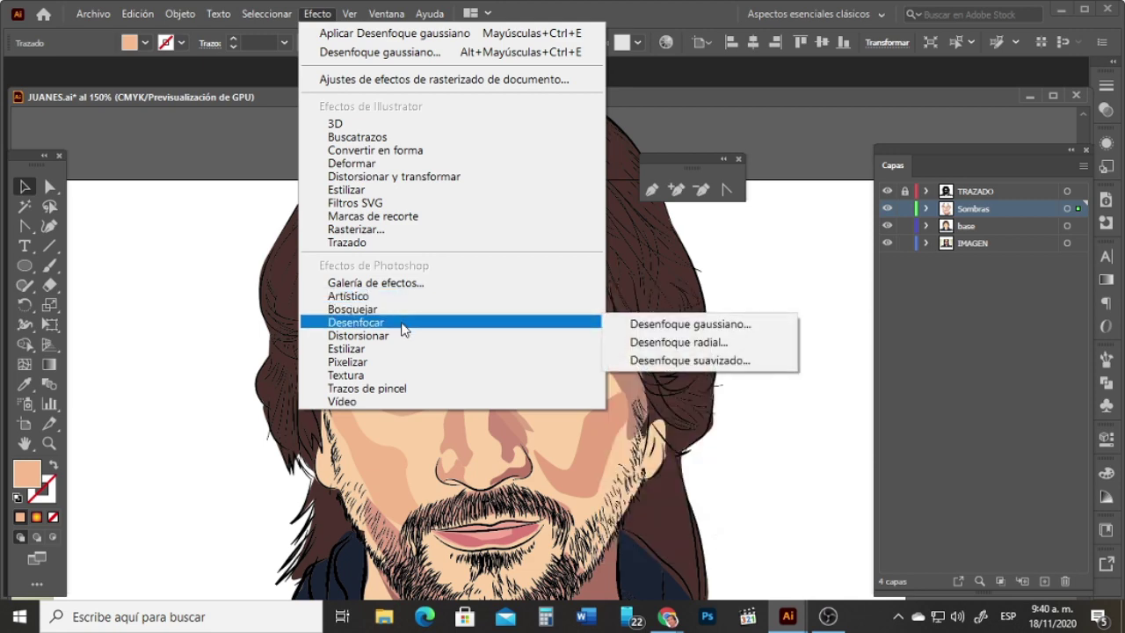
click(638, 325)
click(770, 317)
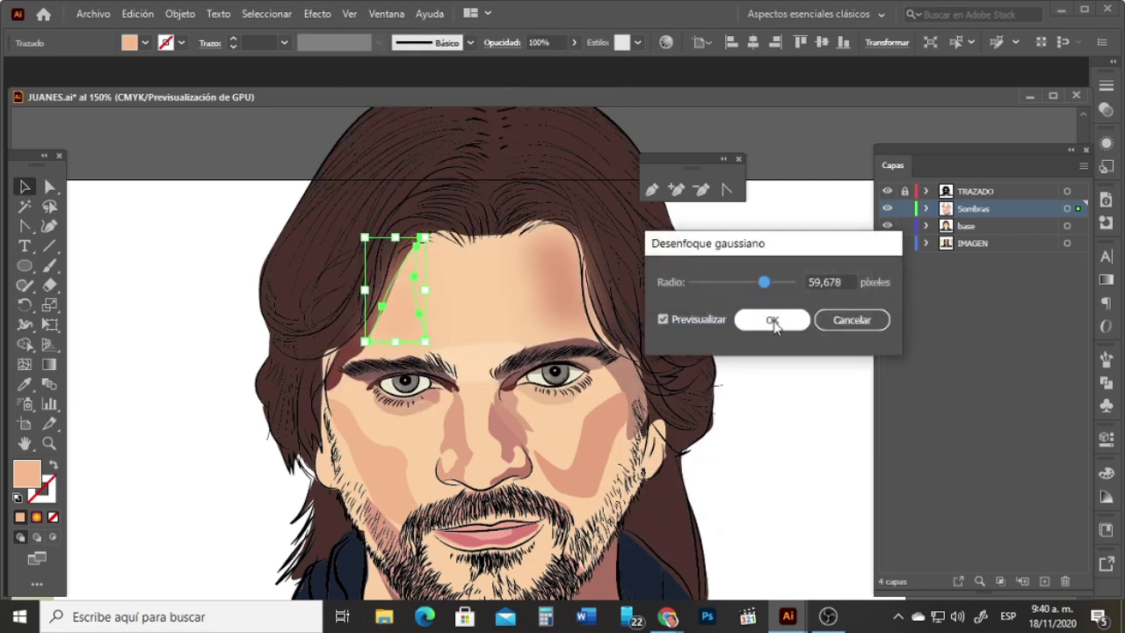
click(783, 326)
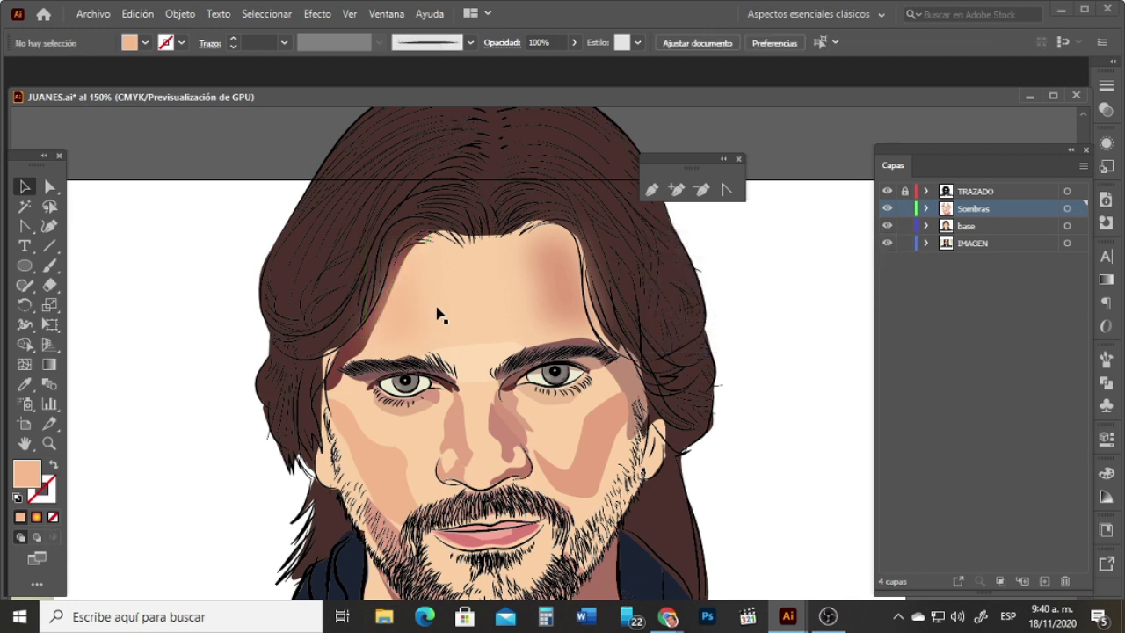
Step: Soften the dark reddish shadow along the left hairline with a Gaussian blur of 21.6441 pixels
click(358, 356)
key(i)
click(332, 393)
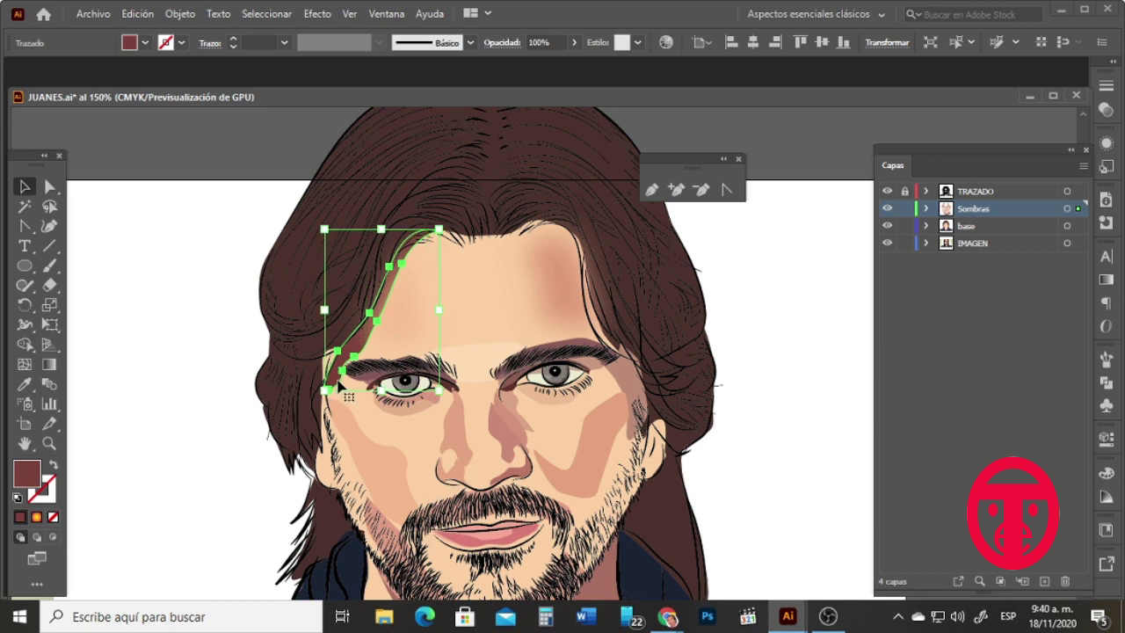
click(314, 15)
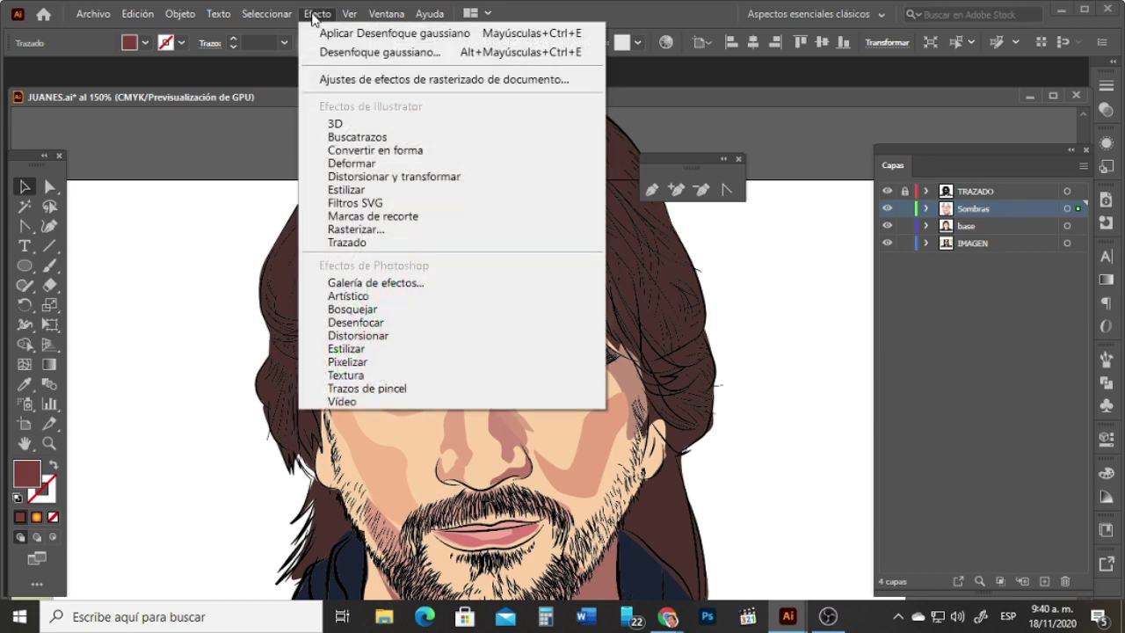
mouse_move(395, 326)
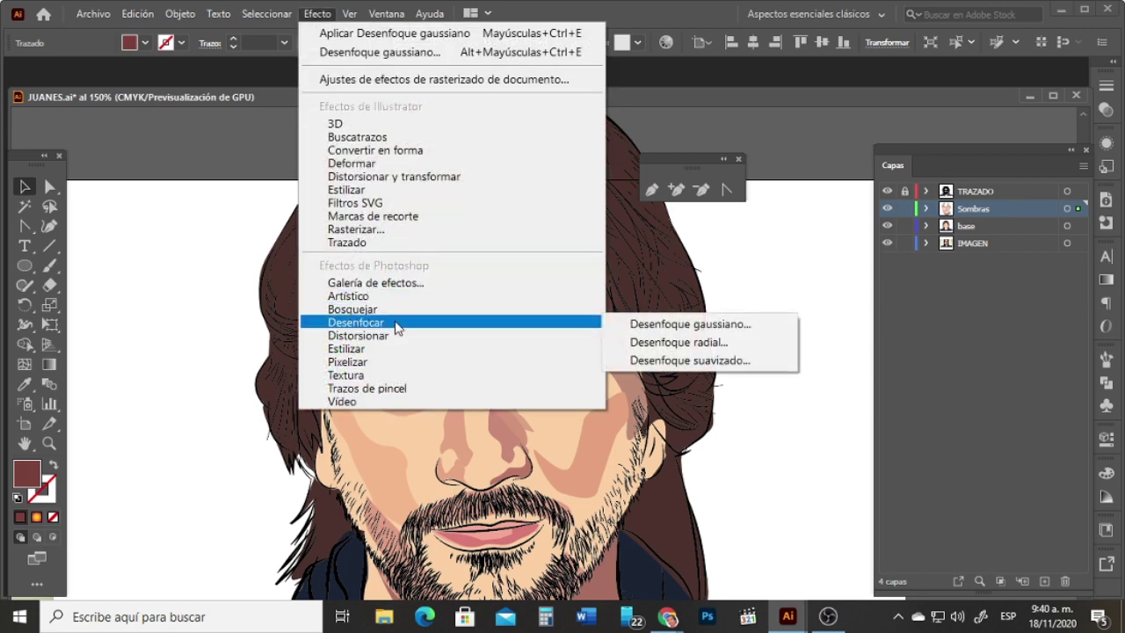
click(710, 327)
mouse_move(764, 282)
mouse_down()
mouse_move(741, 284)
mouse_move(752, 290)
mouse_up()
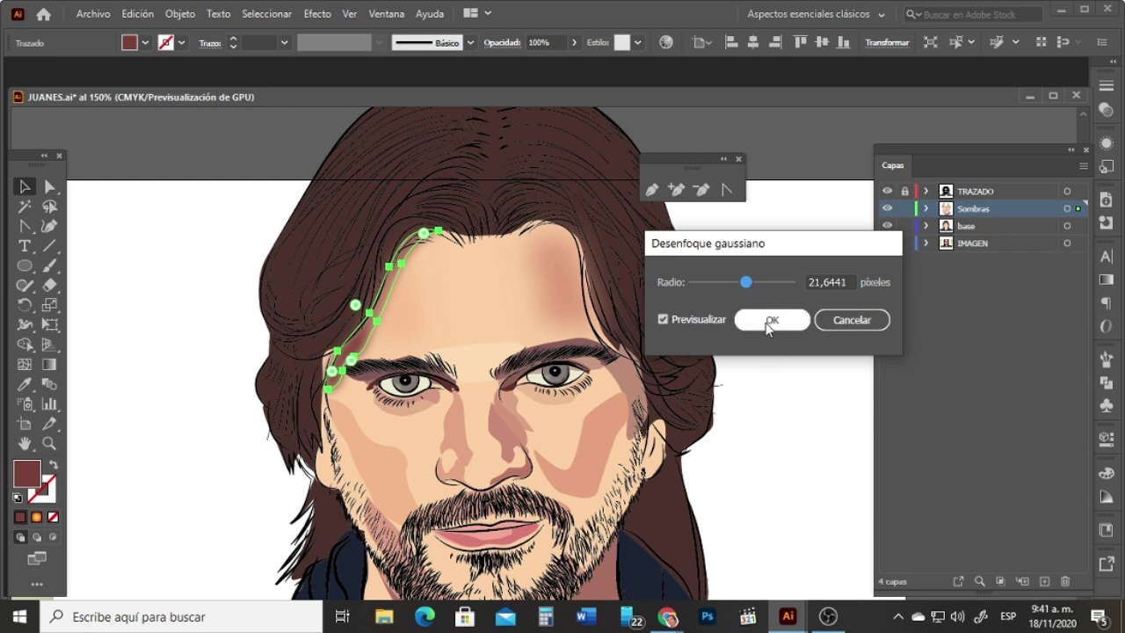
click(768, 322)
click(759, 409)
Step: Apply a 21.6441-pixel Gaussian blur to both cheek shadows and the shadow on the left side of the nose together
click(576, 466)
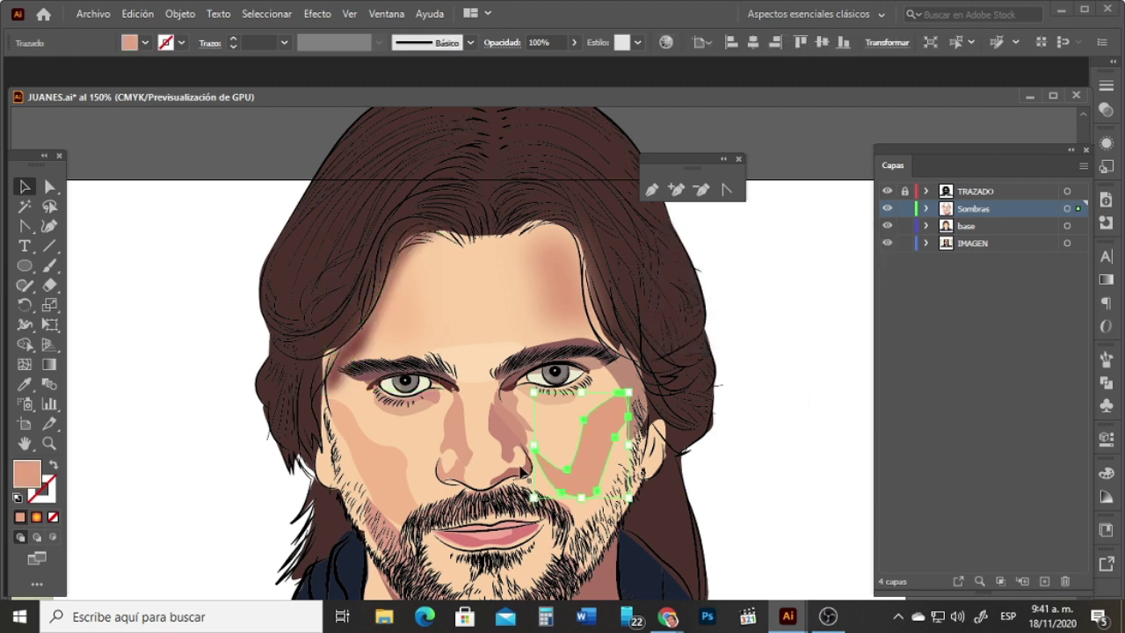
shift+click(393, 486)
shift+click(455, 442)
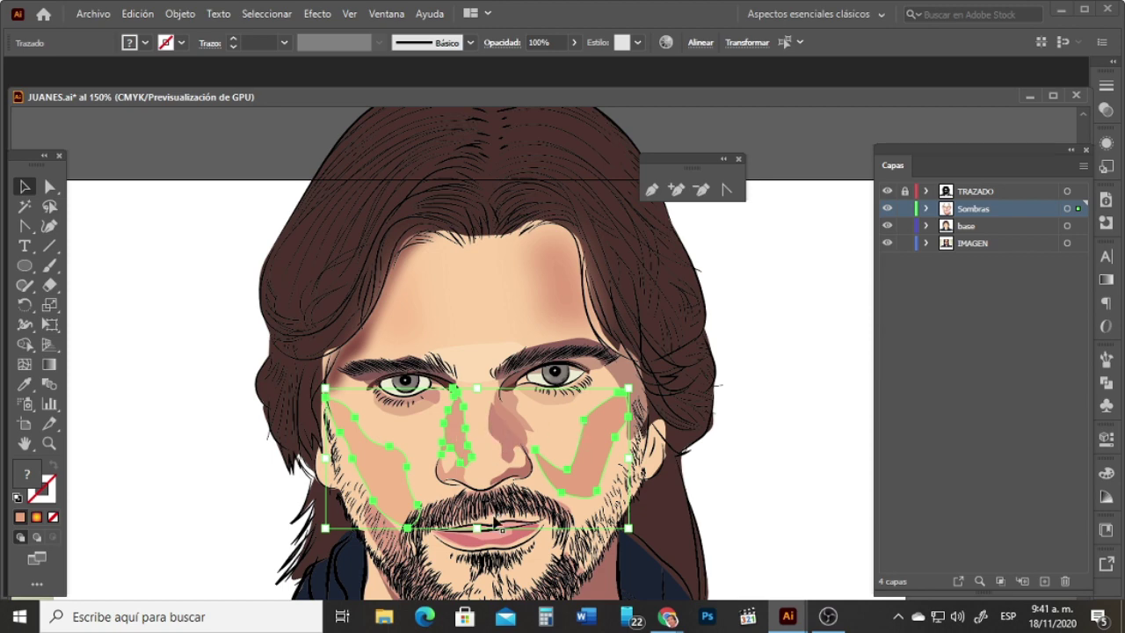
click(312, 13)
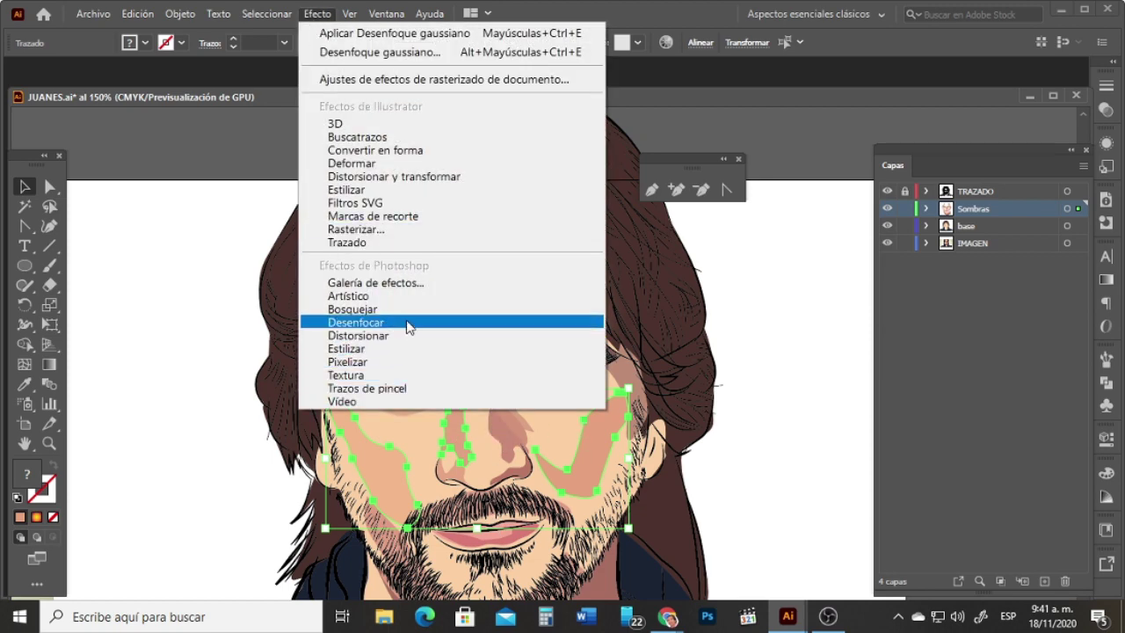
mouse_move(415, 330)
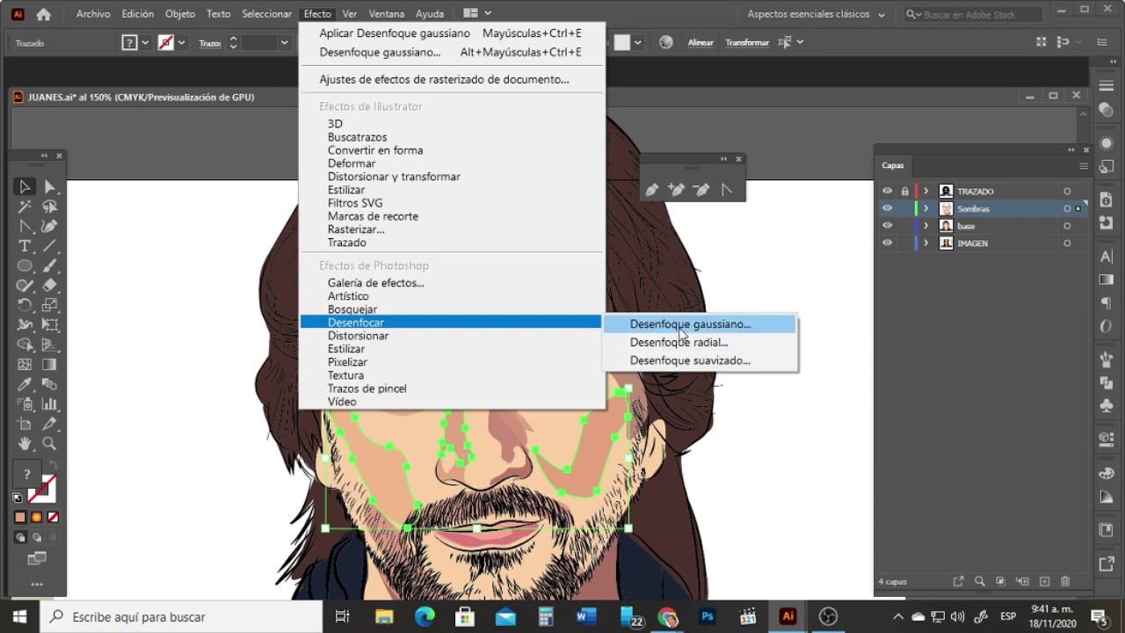
click(681, 325)
click(772, 320)
click(754, 378)
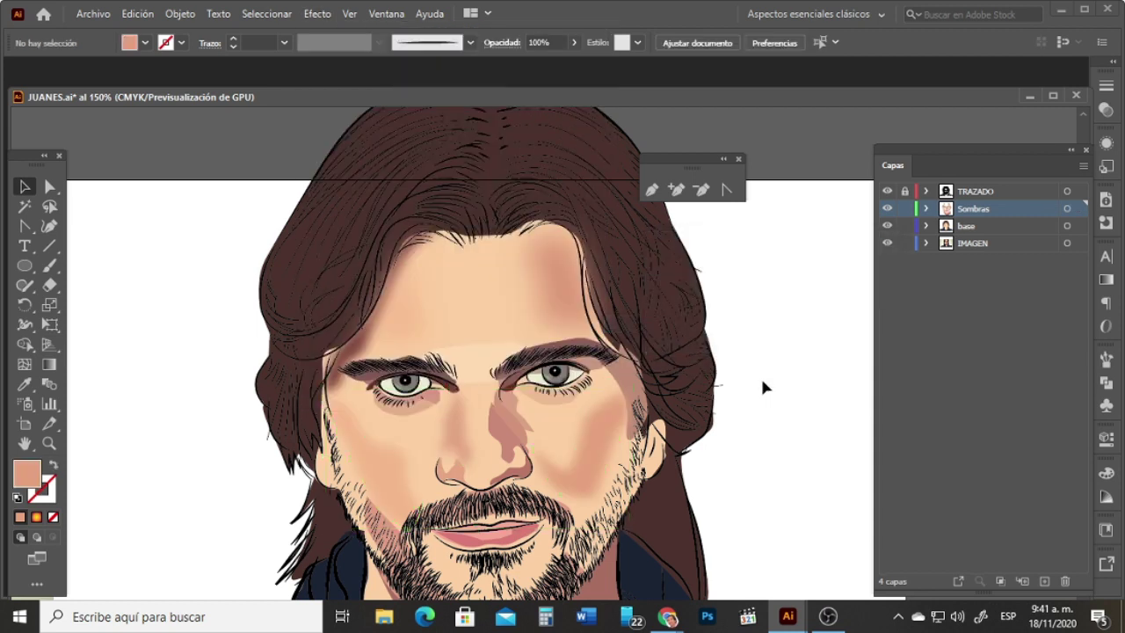
Step: Apply a Gaussian blur to the shadows on the nose's right side and around both nostrils together
click(507, 449)
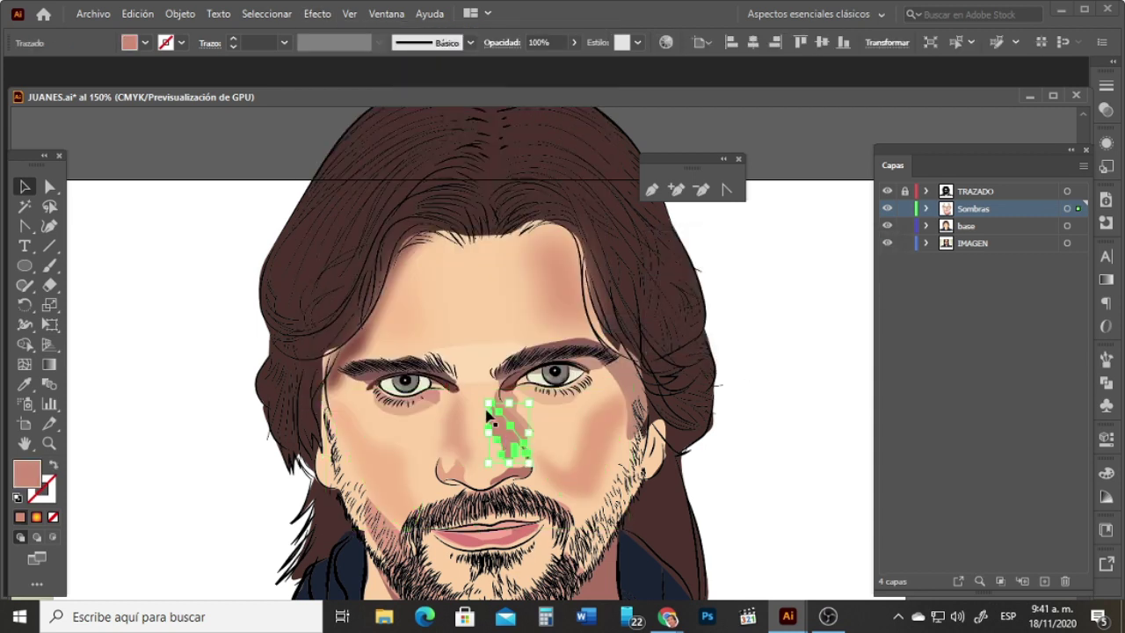
shift+click(471, 479)
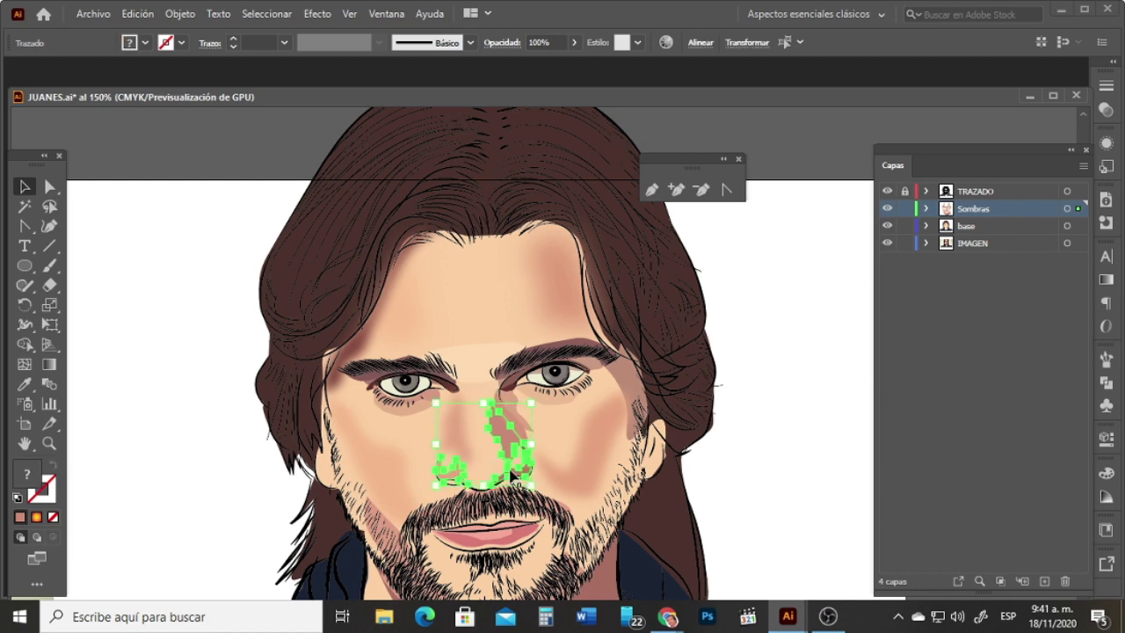
shift+click(512, 424)
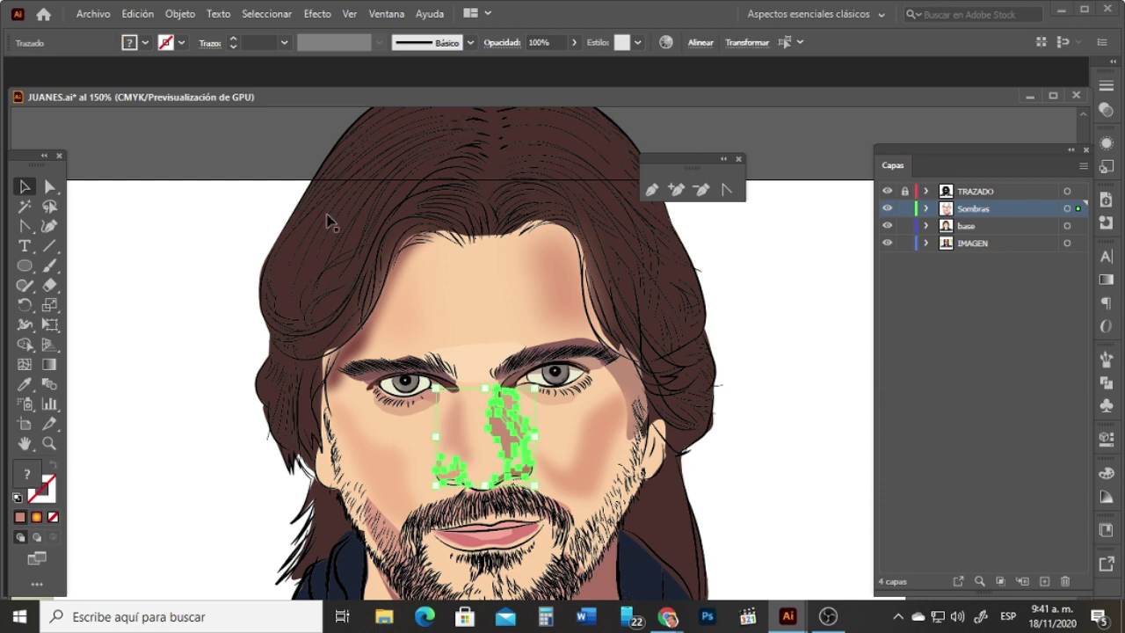
click(318, 15)
mouse_move(368, 327)
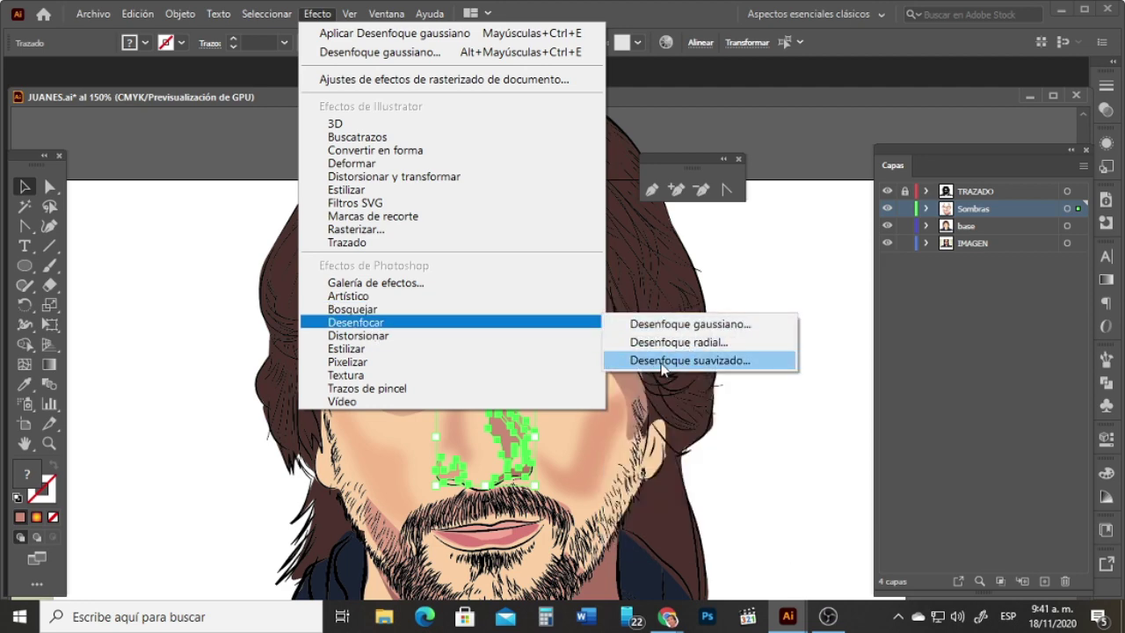
click(681, 324)
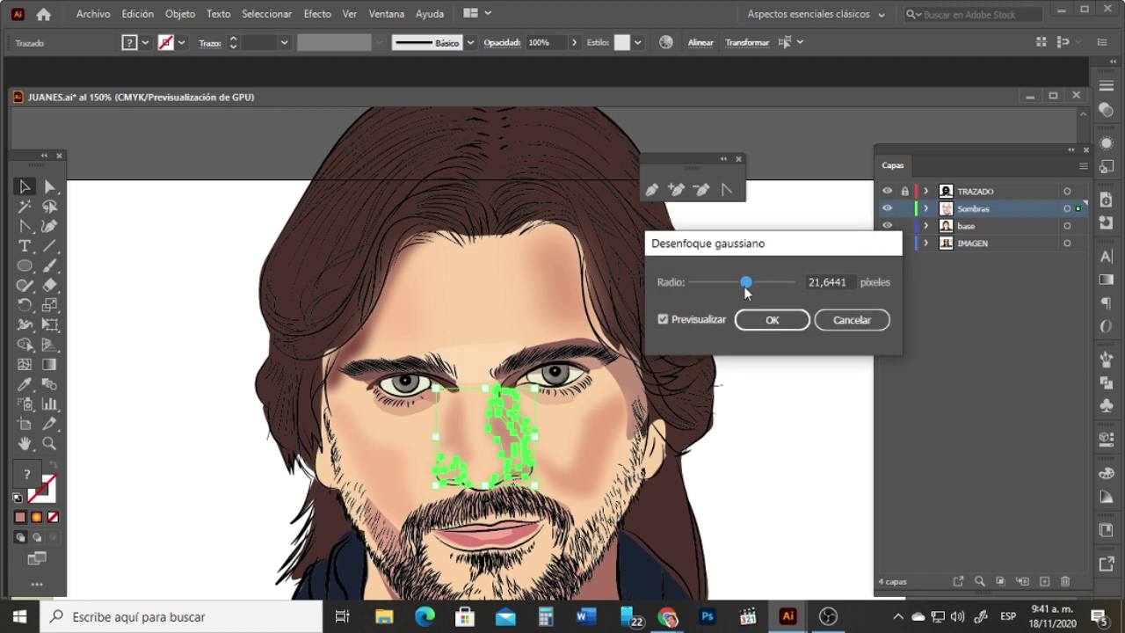
drag(761, 286, 745, 287)
click(754, 320)
click(784, 408)
Step: Apply a Gaussian blur to the reddish-pink shading on the lips
click(528, 539)
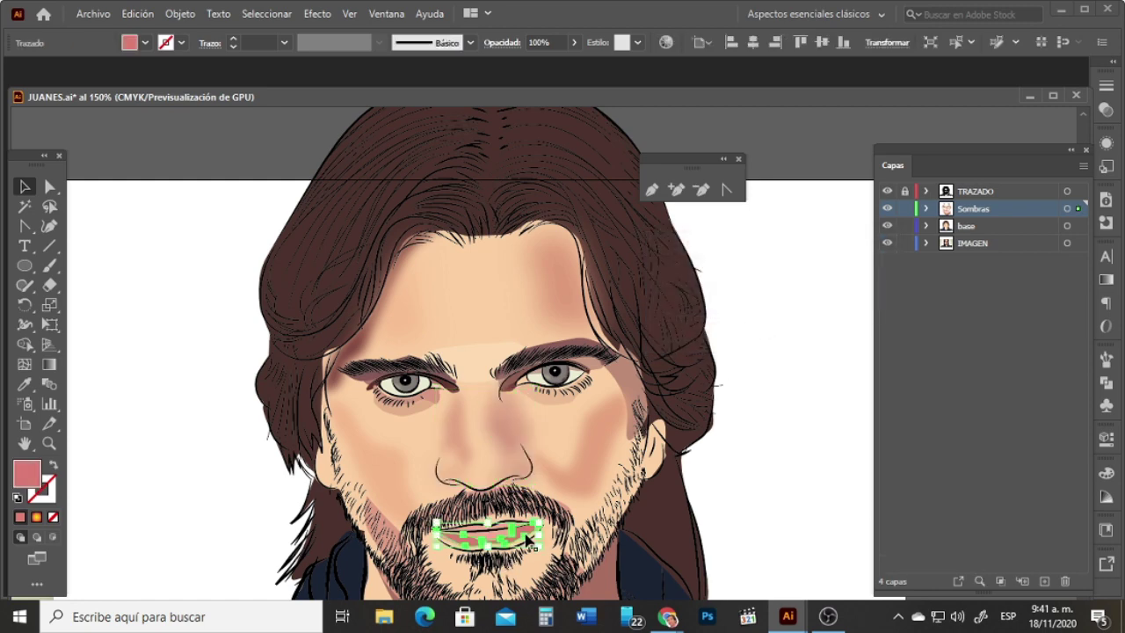
click(279, 14)
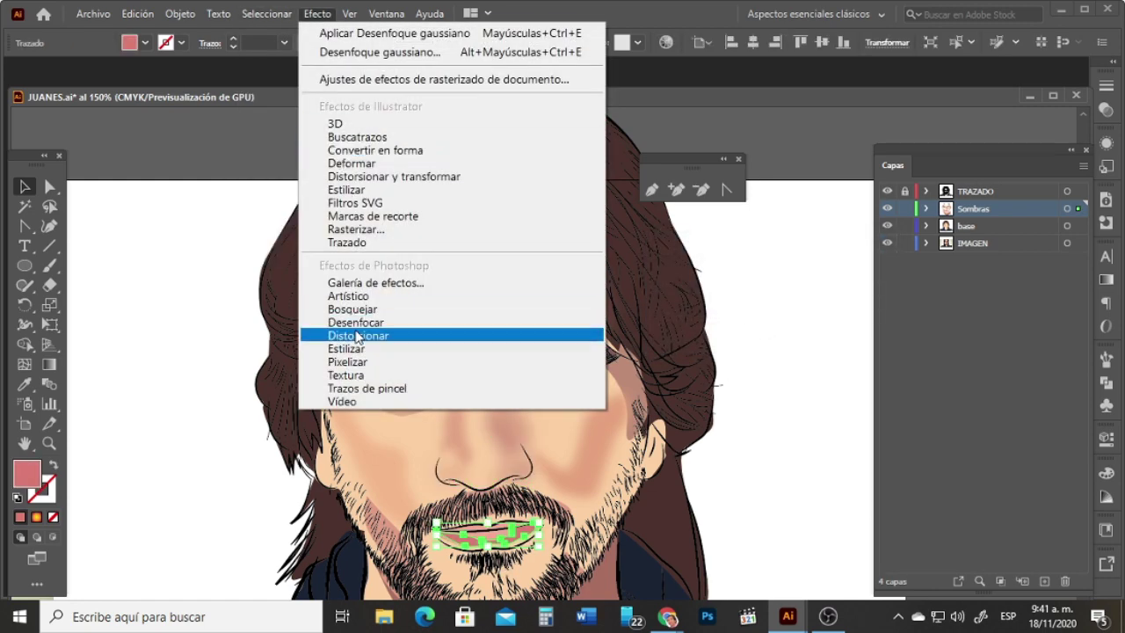
mouse_move(355, 322)
click(666, 322)
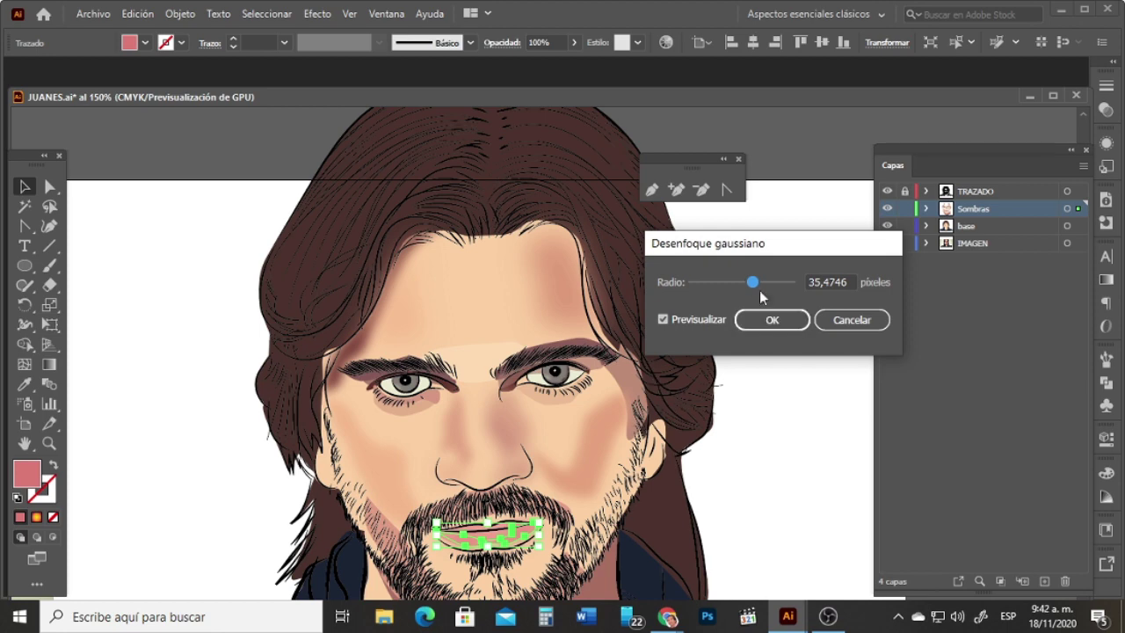
click(764, 322)
click(730, 409)
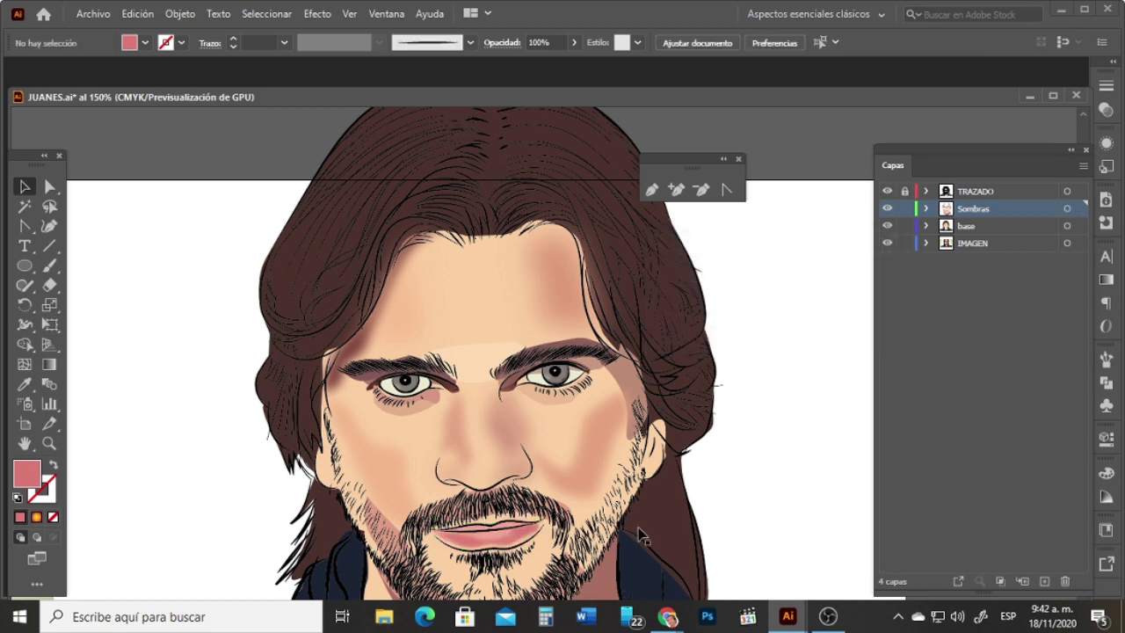
Step: Soften the light skin-tone shape between the eyebrows with a Gaussian blur of 40.661 pixels
click(438, 385)
click(317, 14)
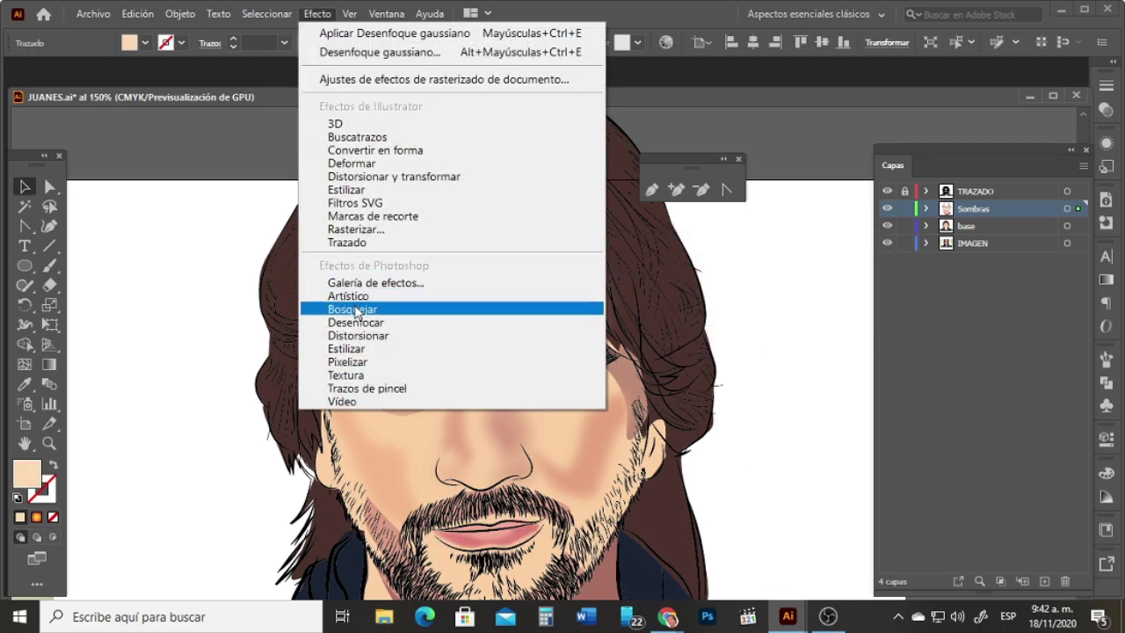
mouse_move(370, 323)
click(690, 324)
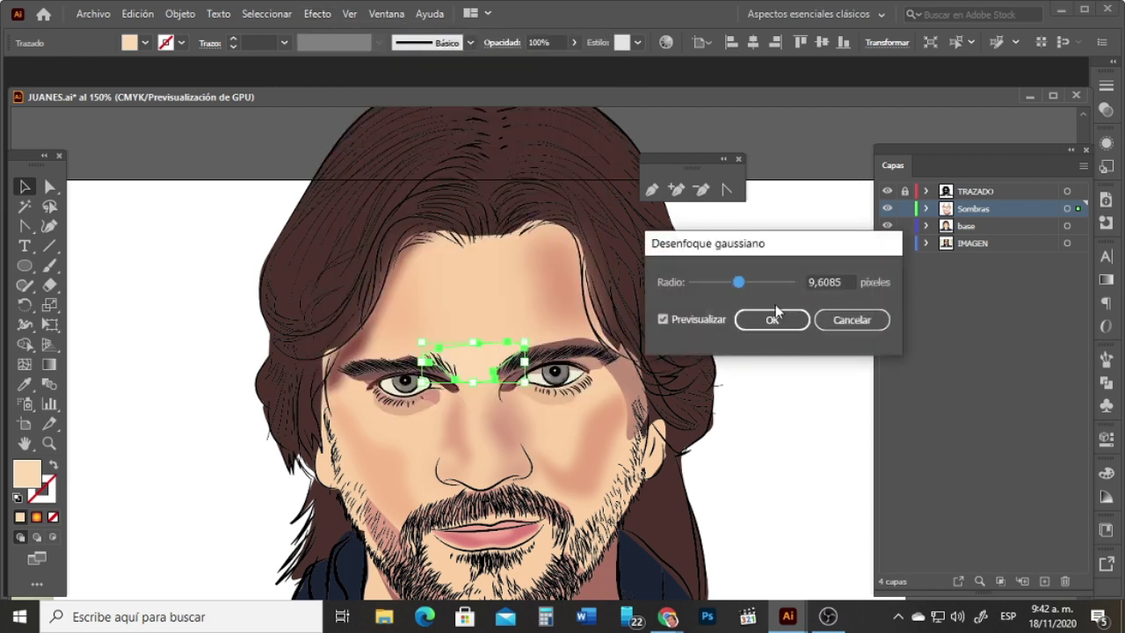
click(756, 282)
click(771, 320)
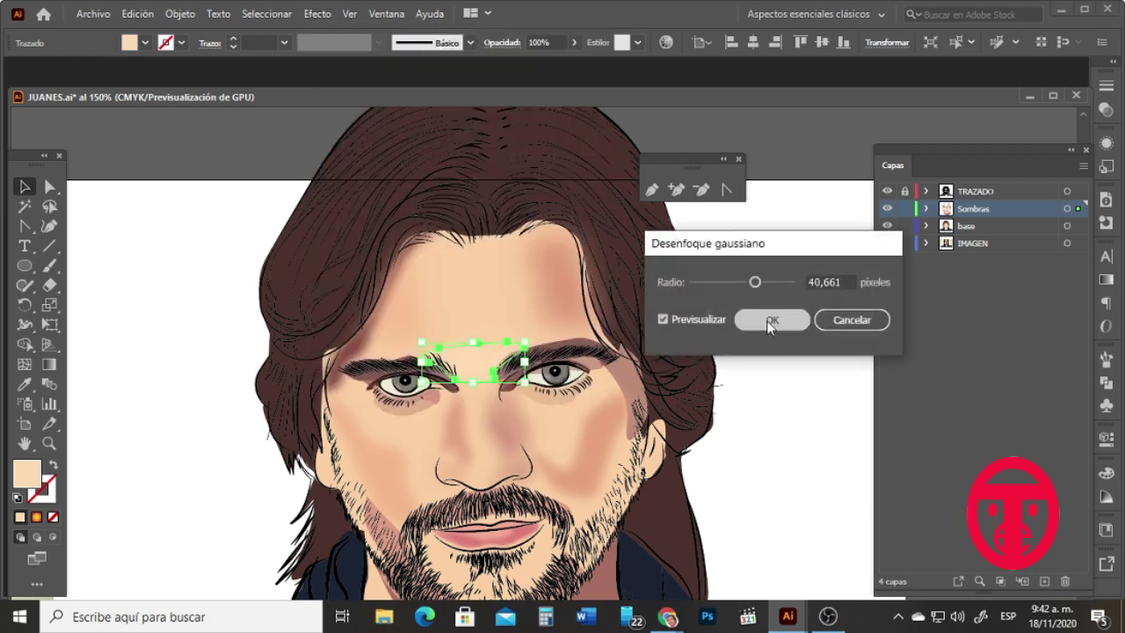
click(765, 334)
Step: Apply a Gaussian blur to the dark reddish shadow on the neck below the beard
click(48, 443)
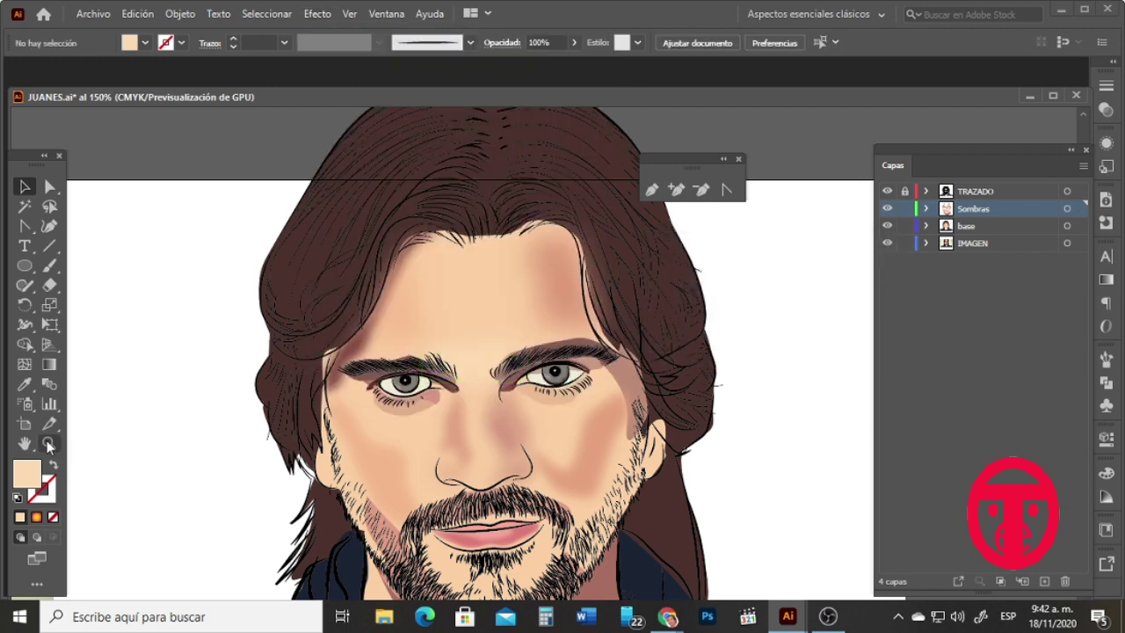
alt+click(497, 505)
click(587, 374)
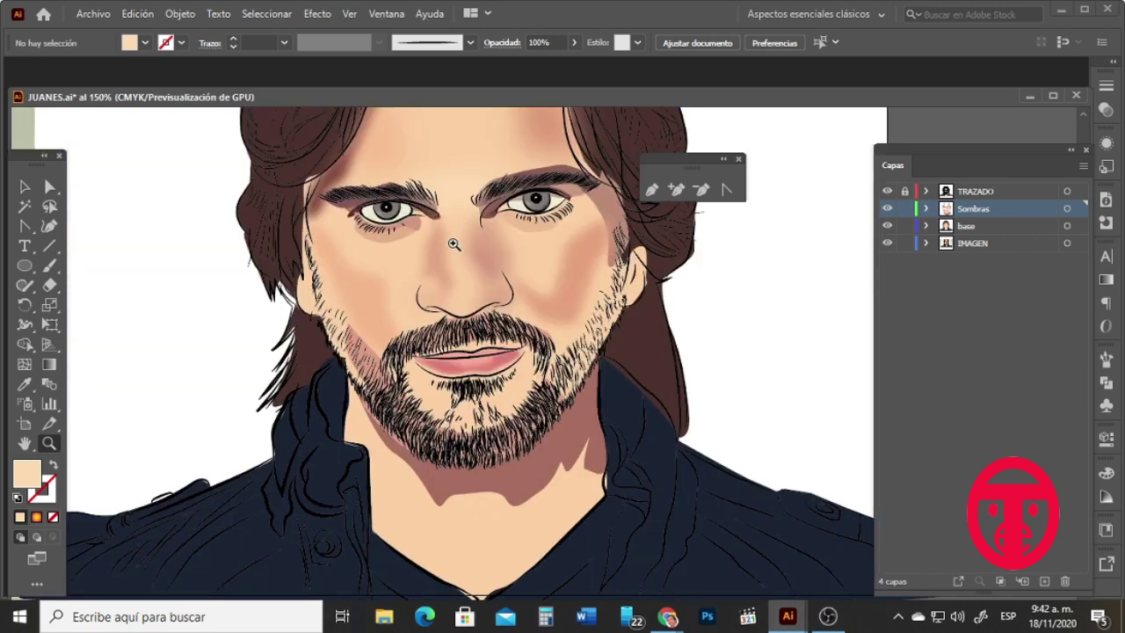
key(v)
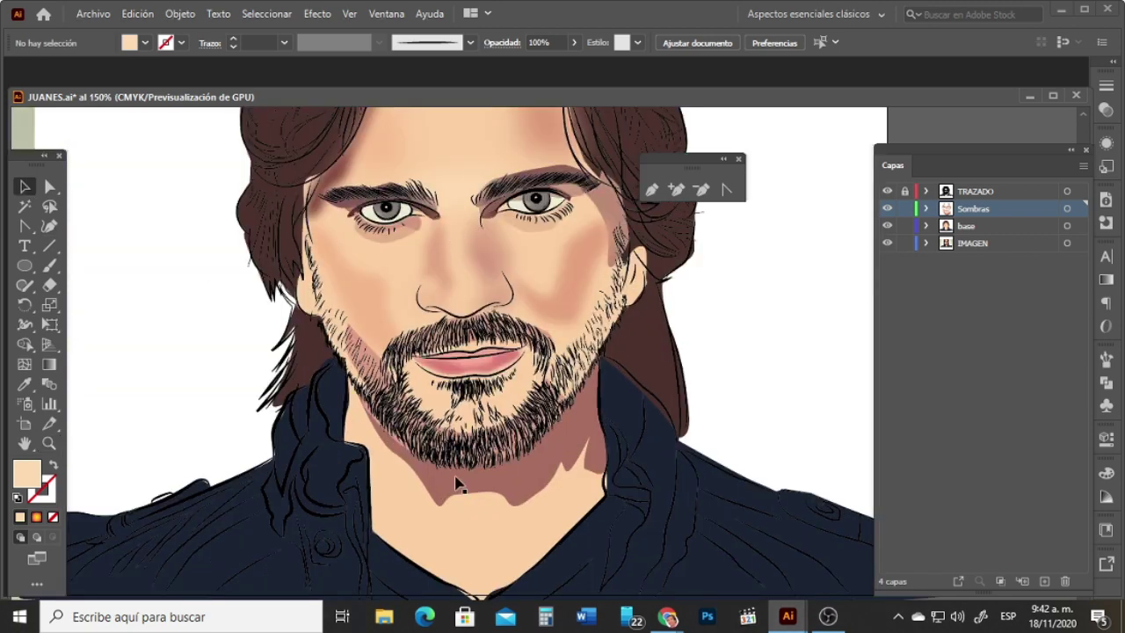
click(461, 485)
click(317, 13)
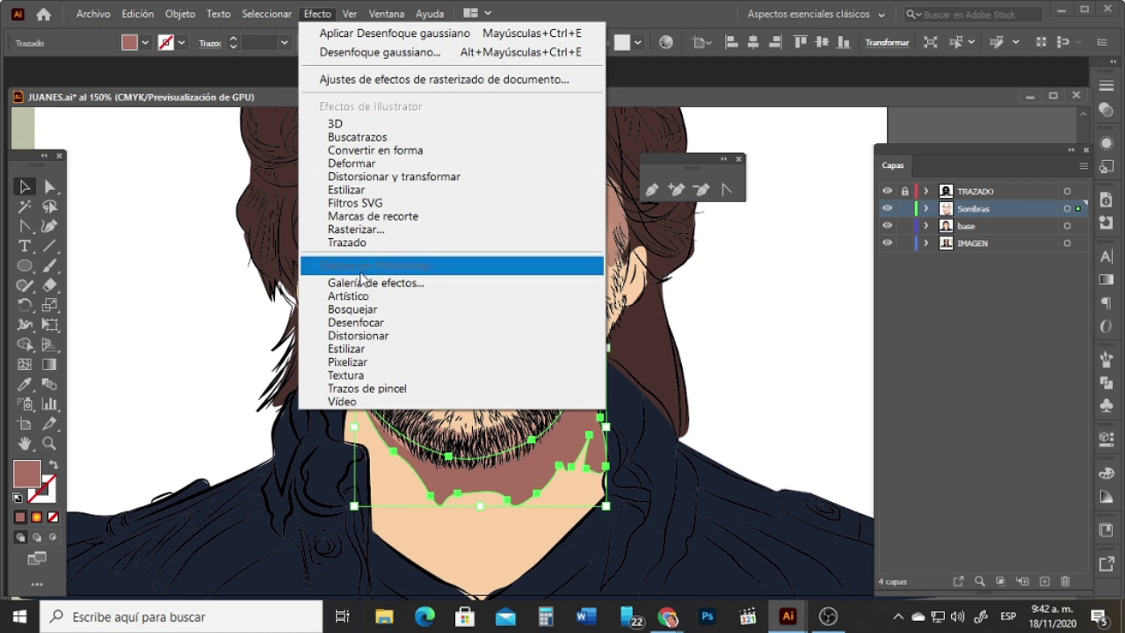
mouse_move(377, 325)
click(690, 323)
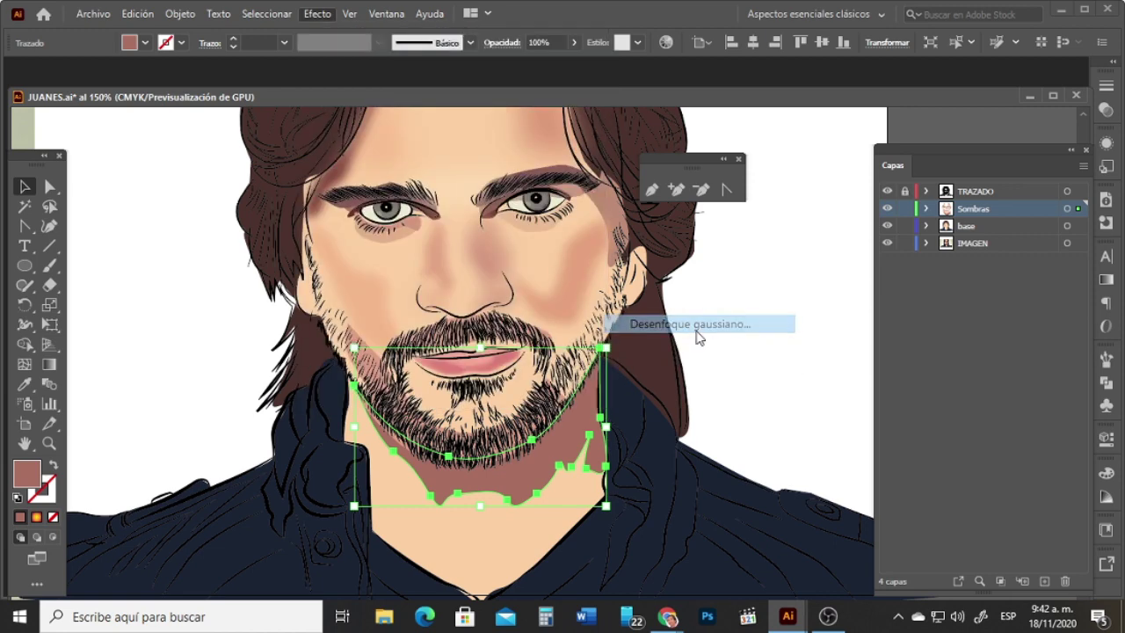
click(763, 319)
click(768, 332)
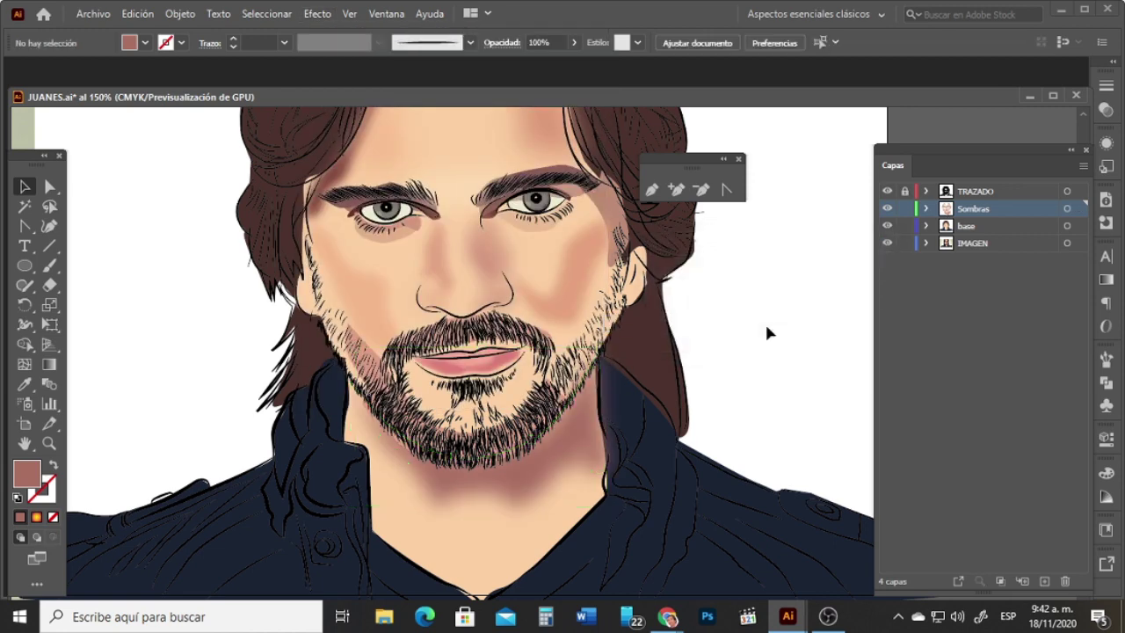
Step: Blur the left jaw shadow and the chin shadow beneath the beard together with a Gaussian blur of 25.1017 pixels
click(374, 361)
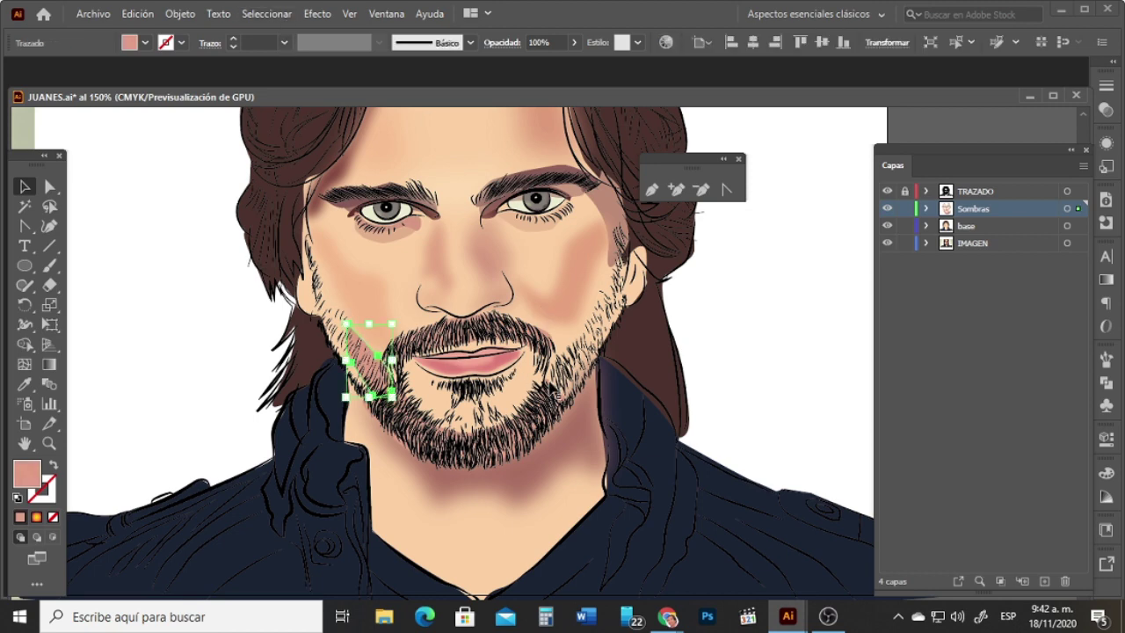
click(553, 390)
click(317, 14)
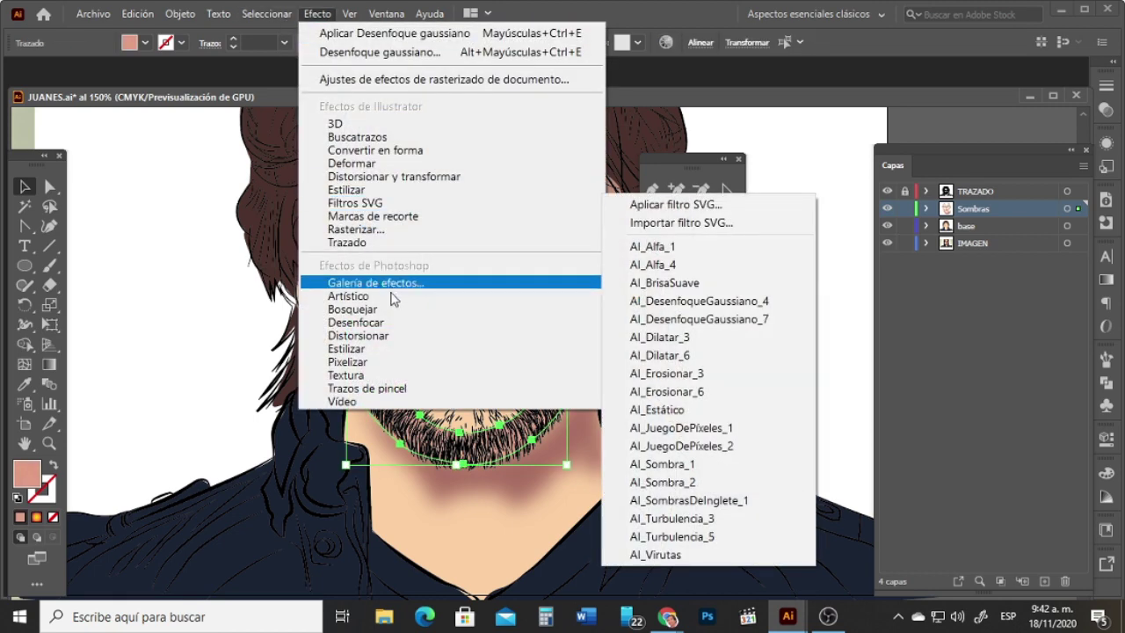
mouse_move(394, 323)
click(677, 324)
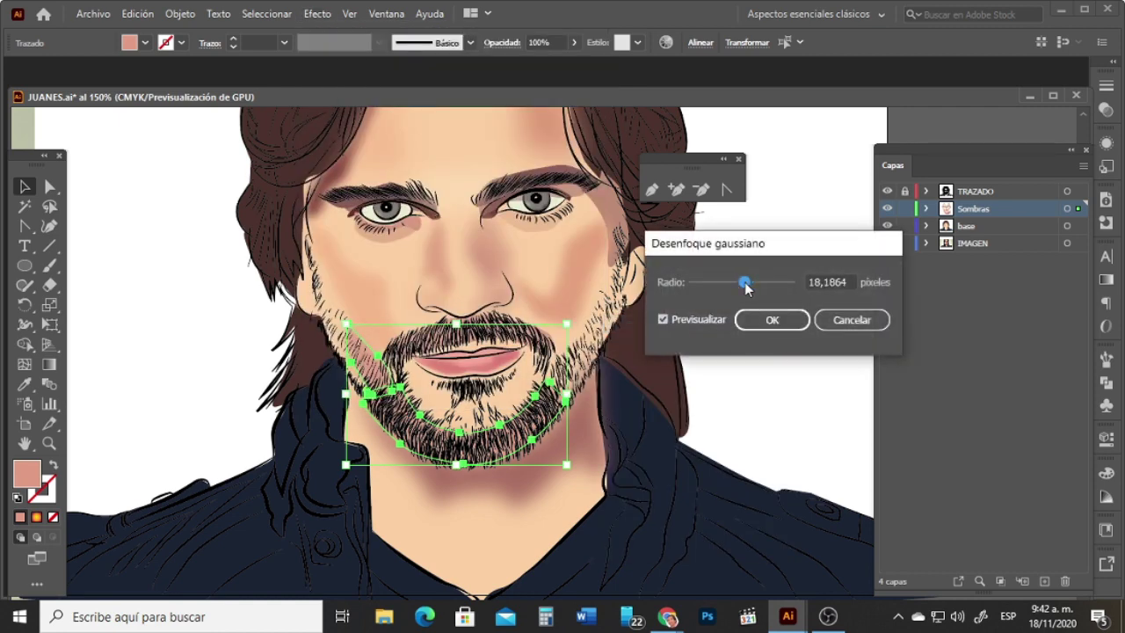
drag(751, 282, 749, 282)
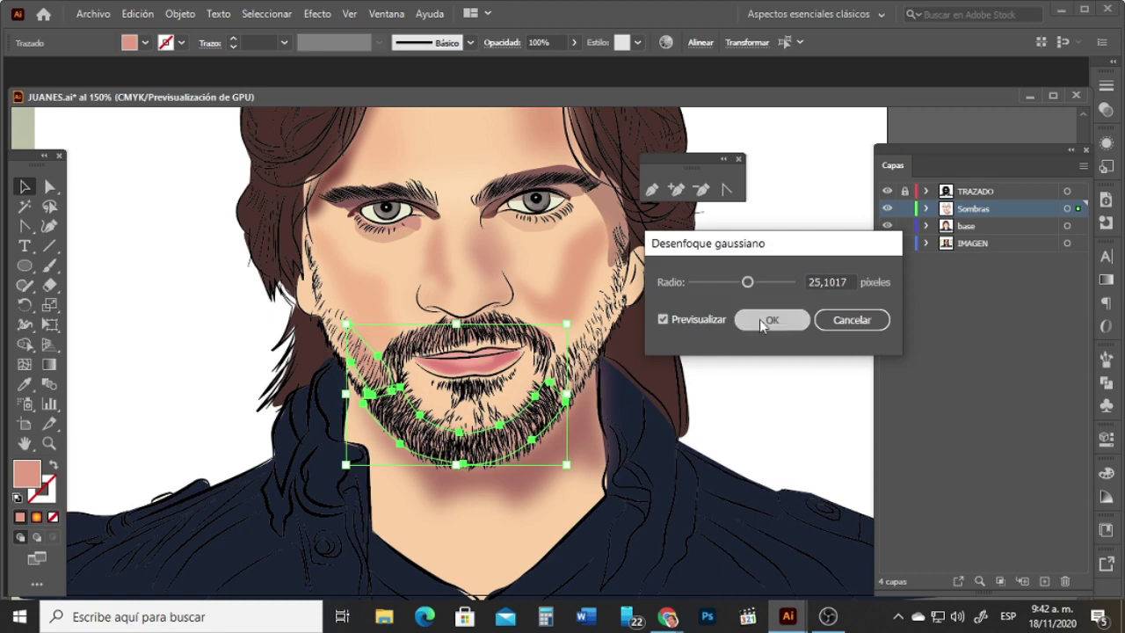
click(759, 319)
click(785, 308)
Step: Apply a Gaussian blur to both upper-eyelid shadows together, leaving the left hairline shadow out of the selection
click(564, 174)
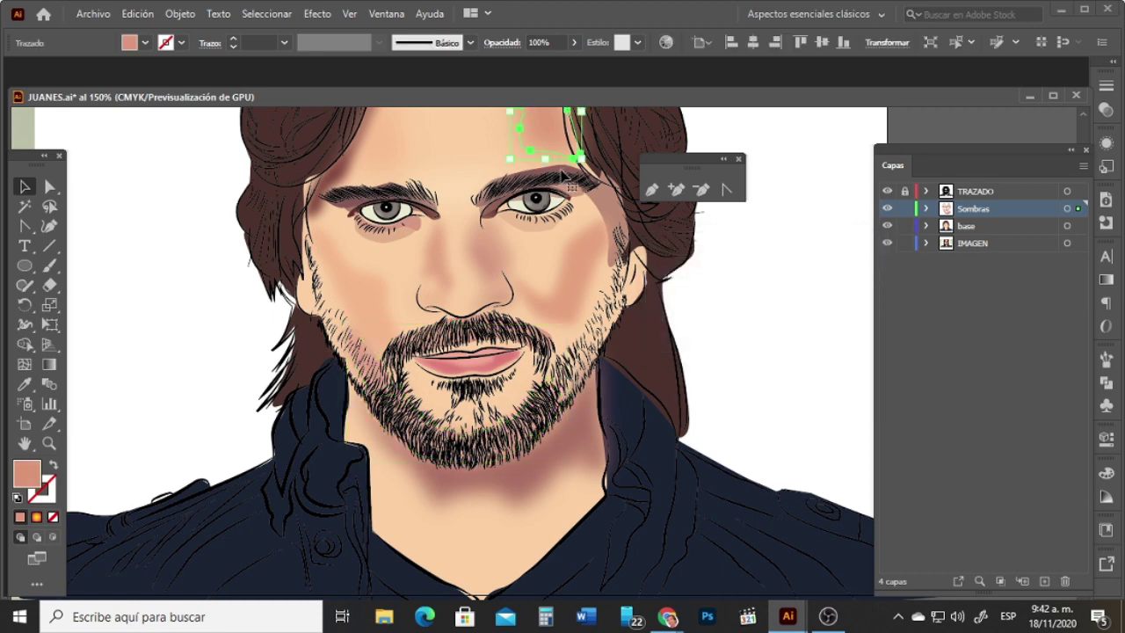
click(49, 443)
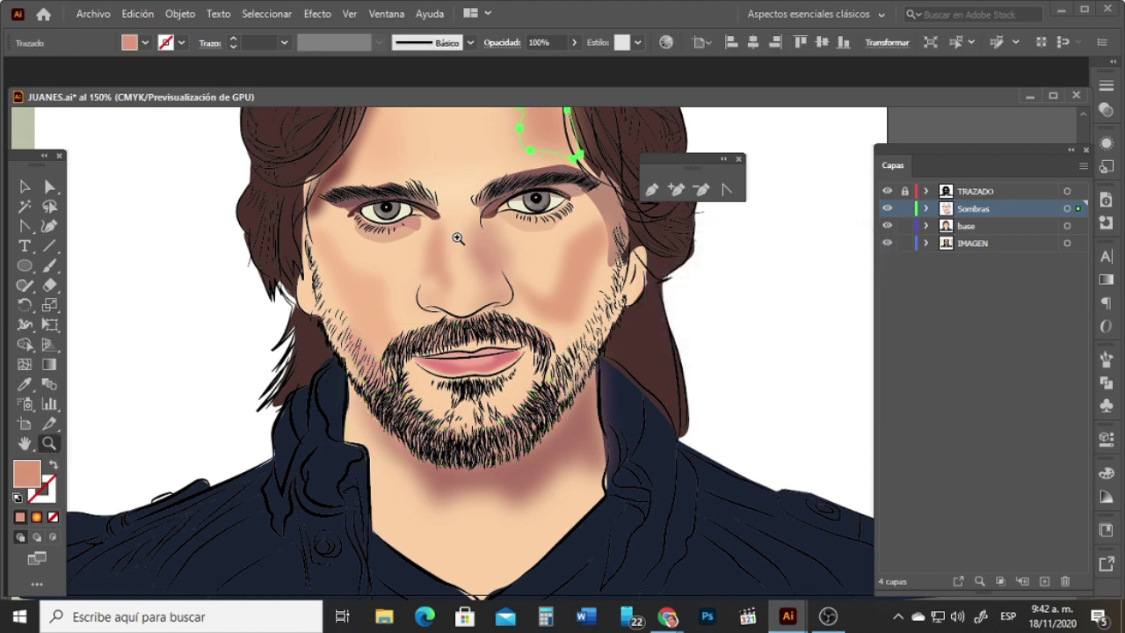
click(502, 180)
click(24, 186)
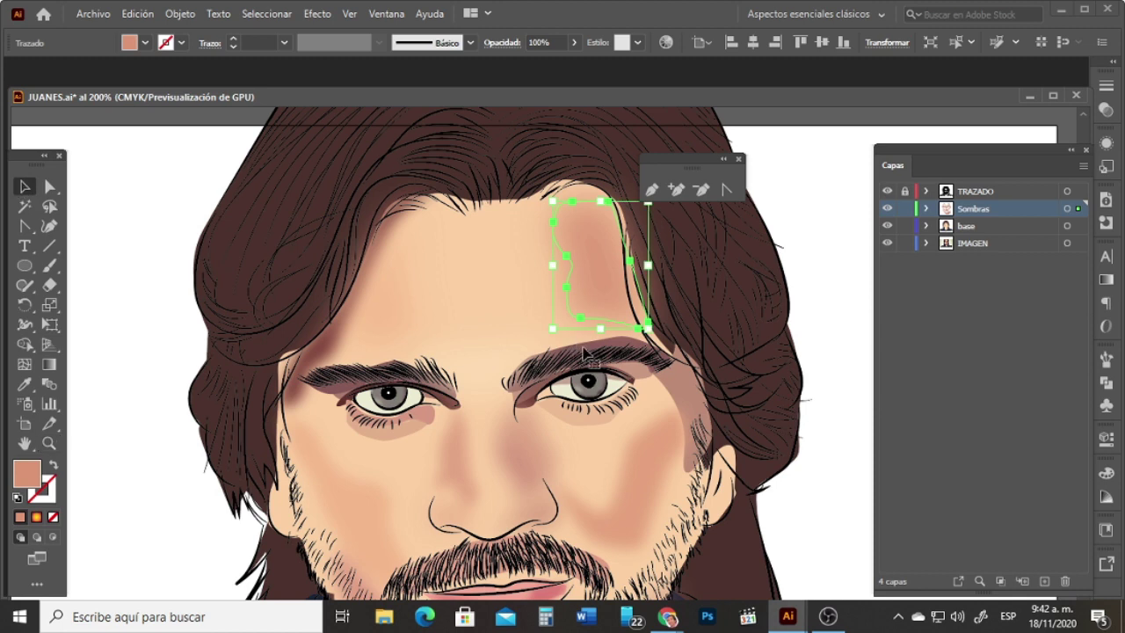
click(527, 358)
click(594, 344)
click(640, 389)
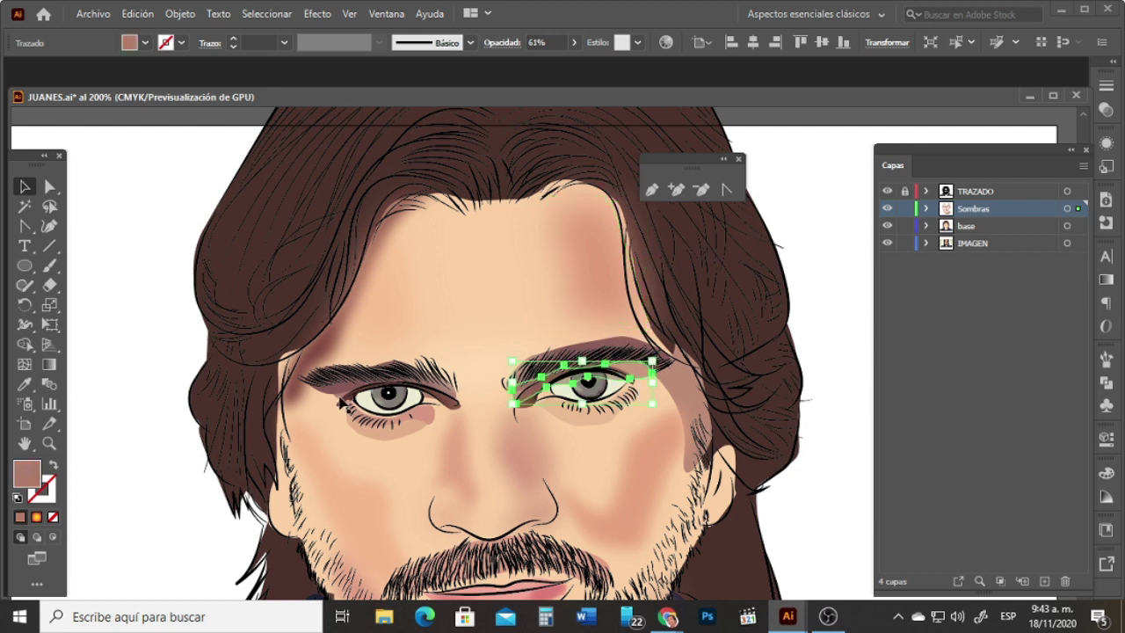
shift+click(322, 392)
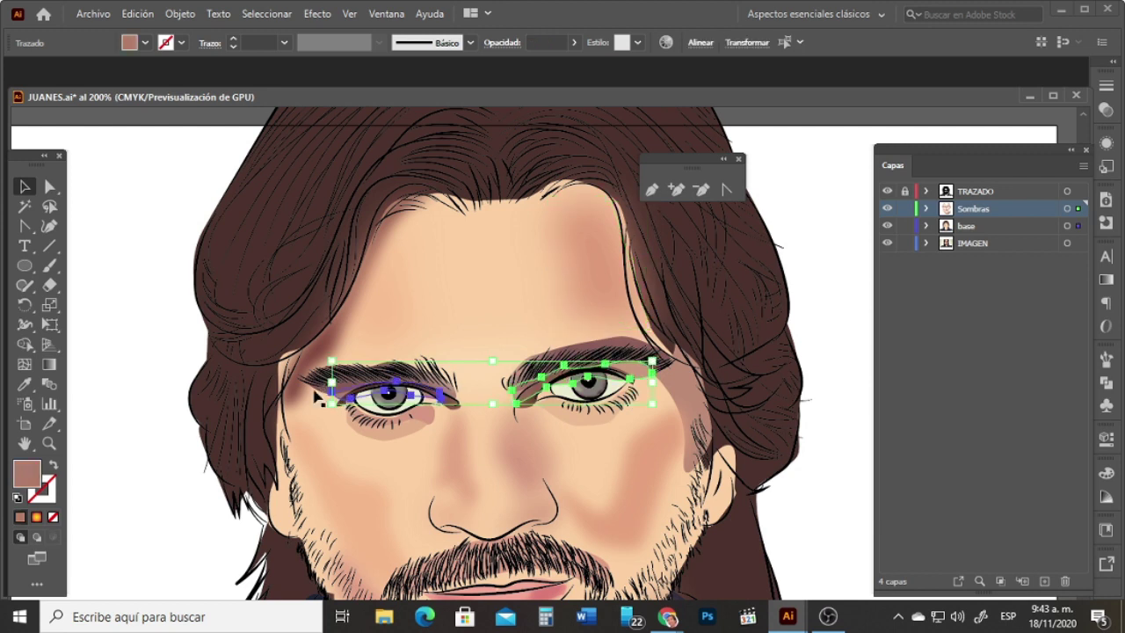
shift+click(319, 397)
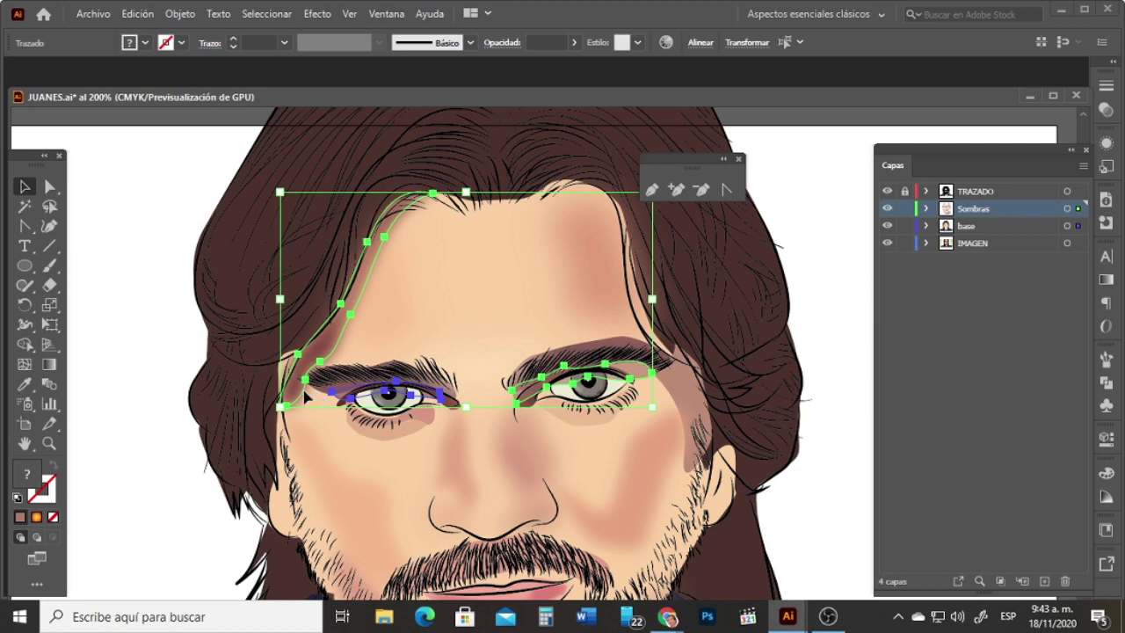
shift+click(306, 398)
click(318, 13)
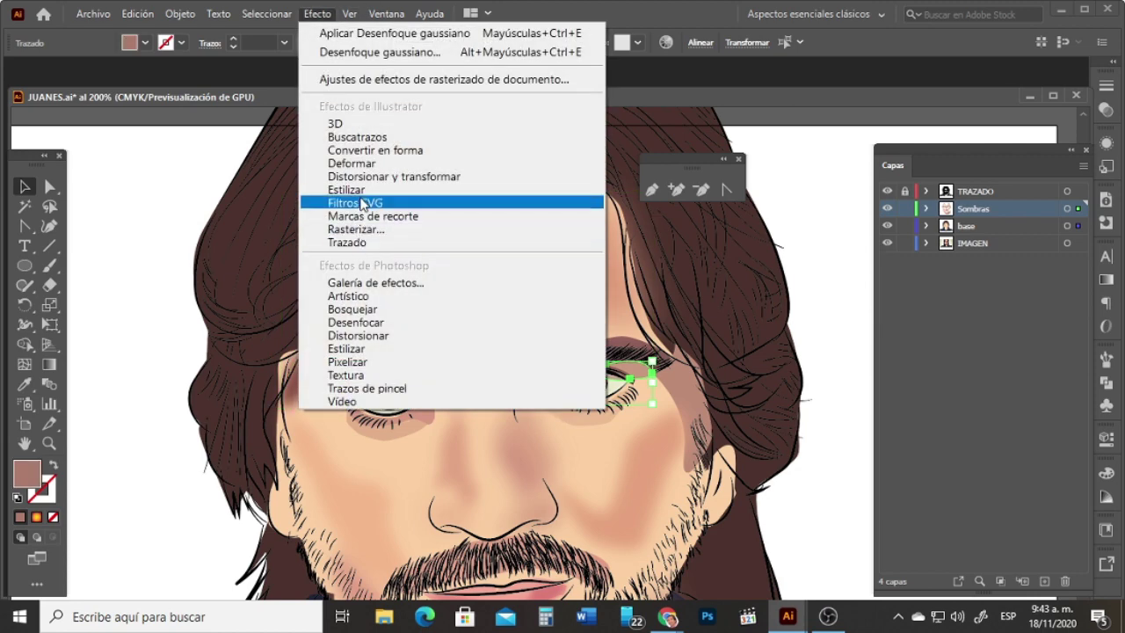
mouse_move(368, 327)
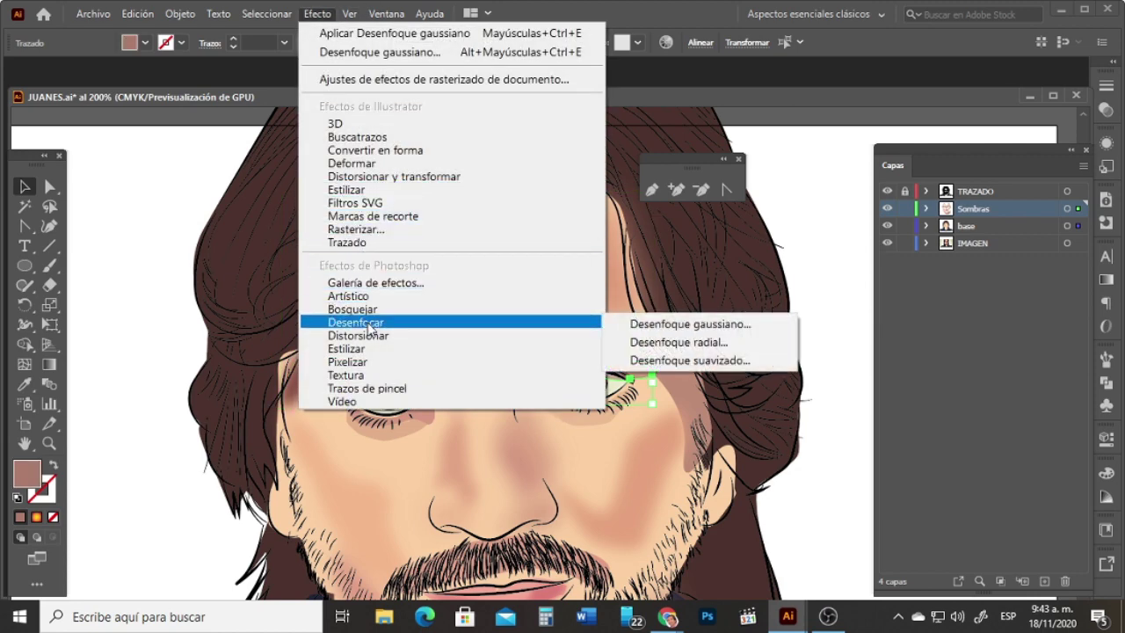
click(690, 325)
click(766, 319)
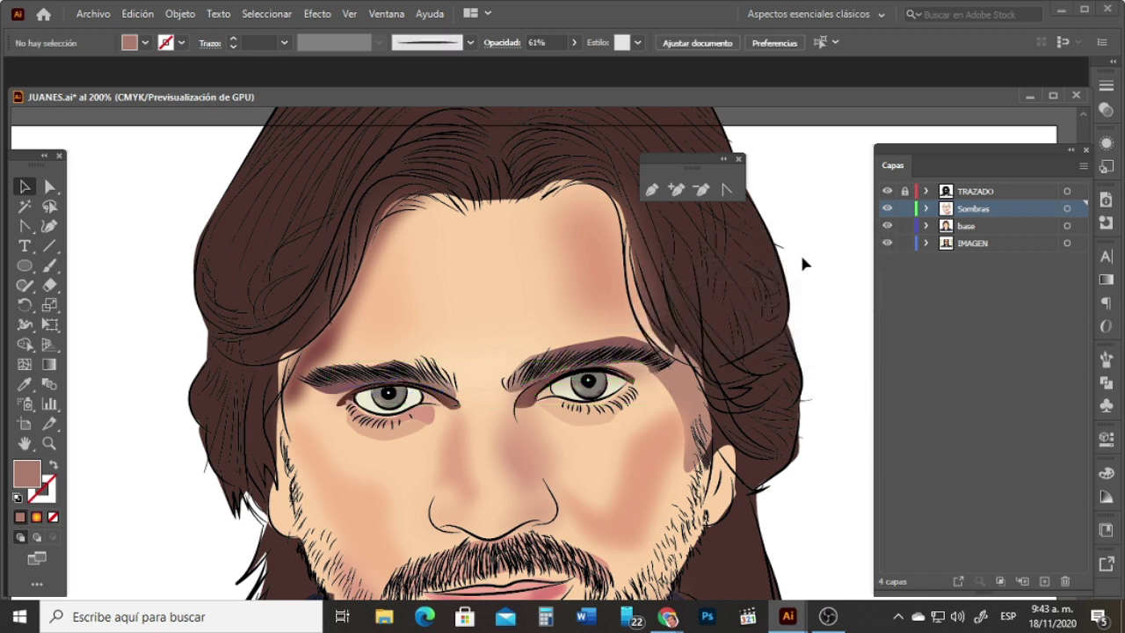
Step: Try a Gaussian blur on the shadows under both eyes and undo it
shift+click(429, 424)
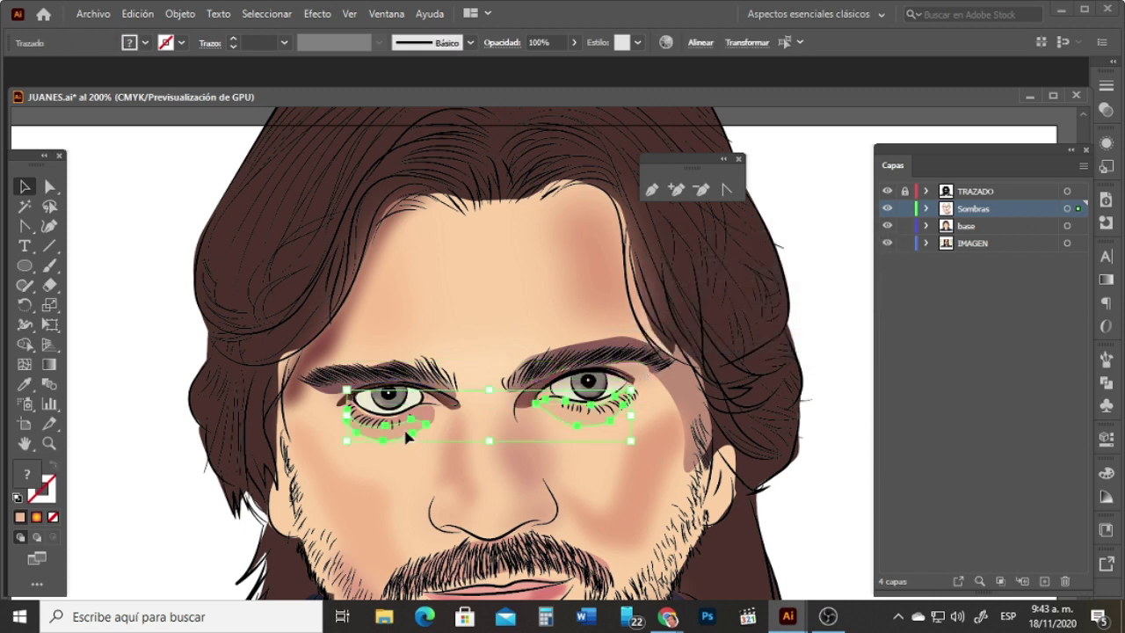
shift+click(436, 424)
click(318, 14)
mouse_move(362, 325)
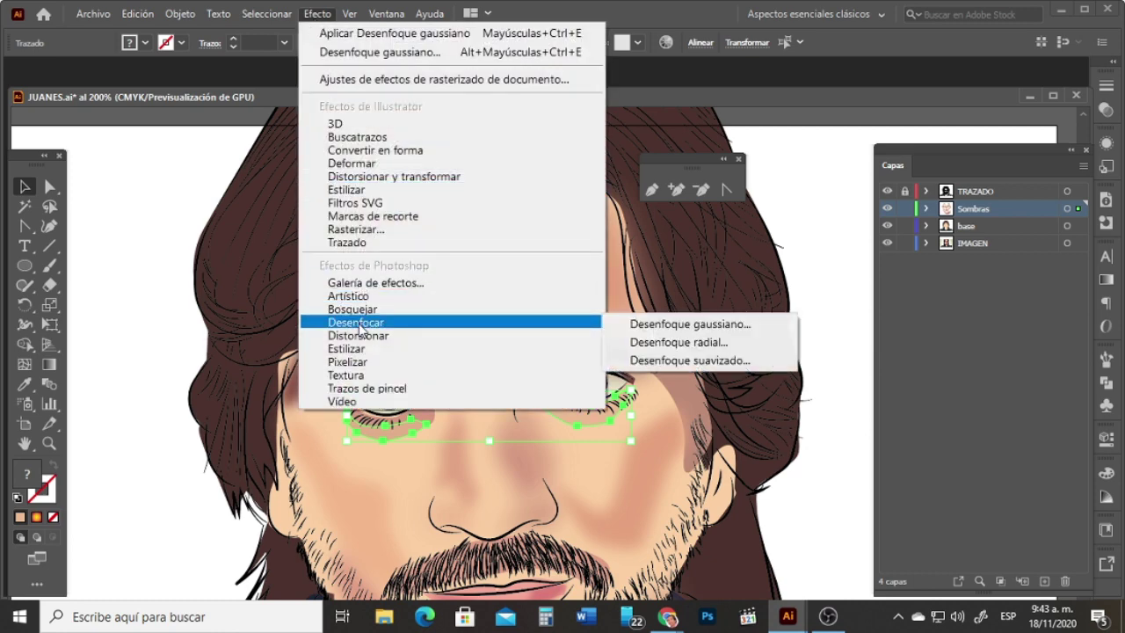
click(660, 327)
click(779, 320)
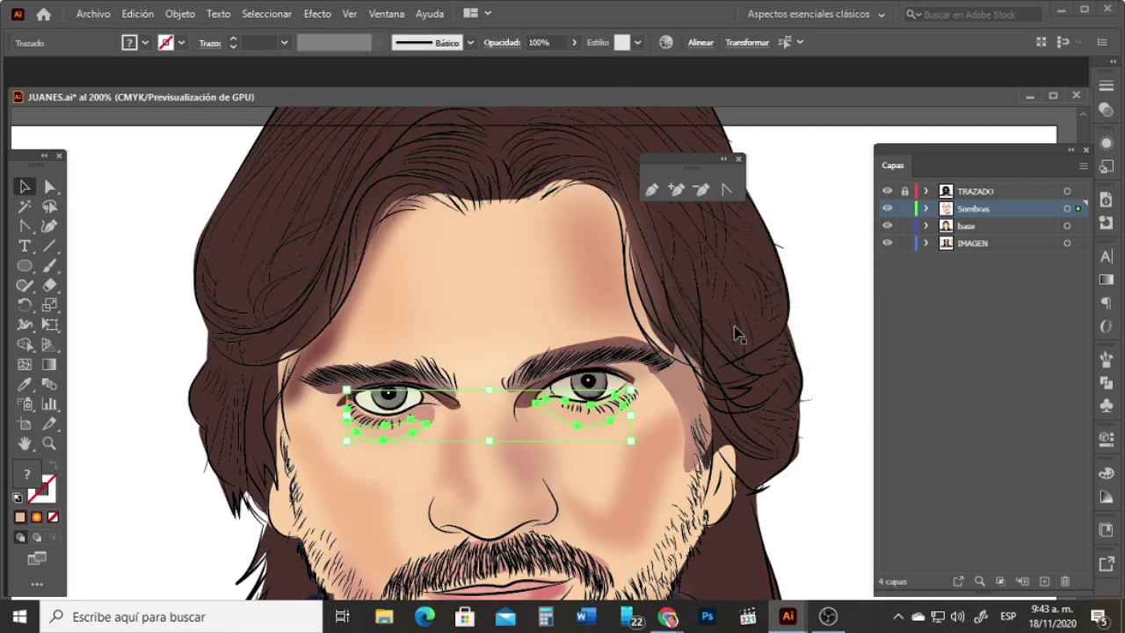
click(542, 338)
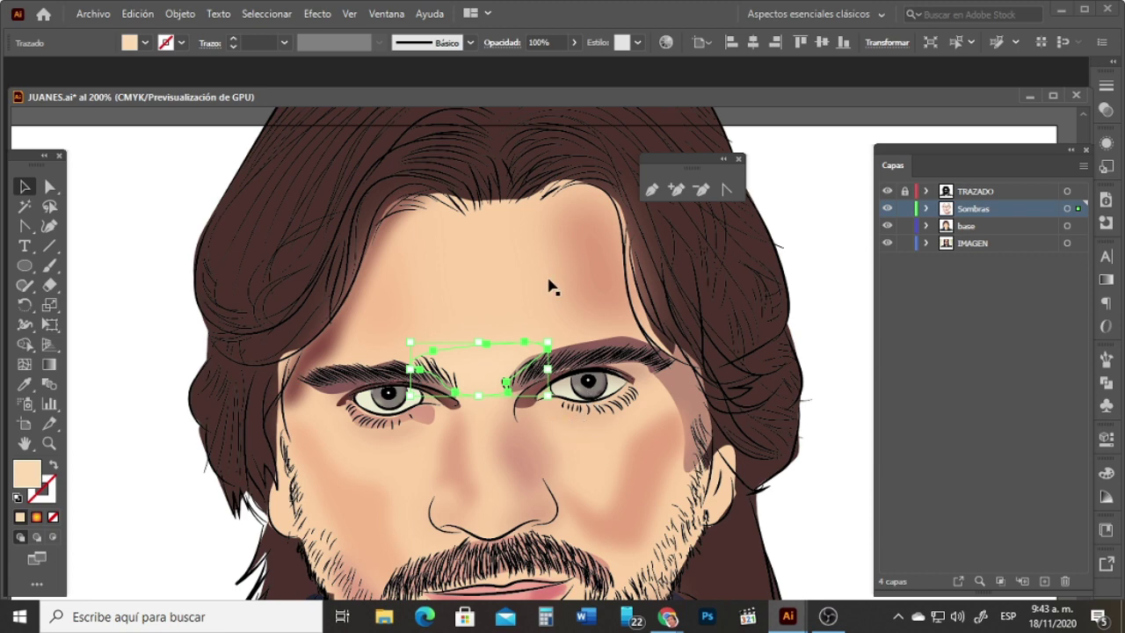
key(ctrl+z)
Step: Soften the shadows under both eyes together with a Gaussian blur of 6.8424 pixels
click(318, 14)
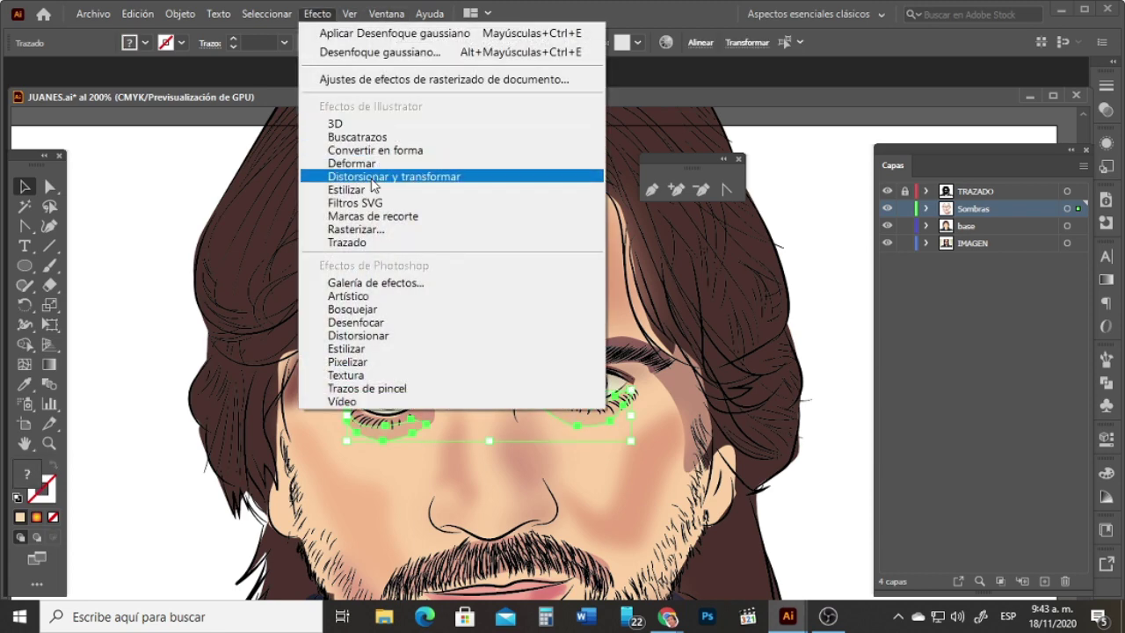
mouse_move(387, 323)
click(679, 327)
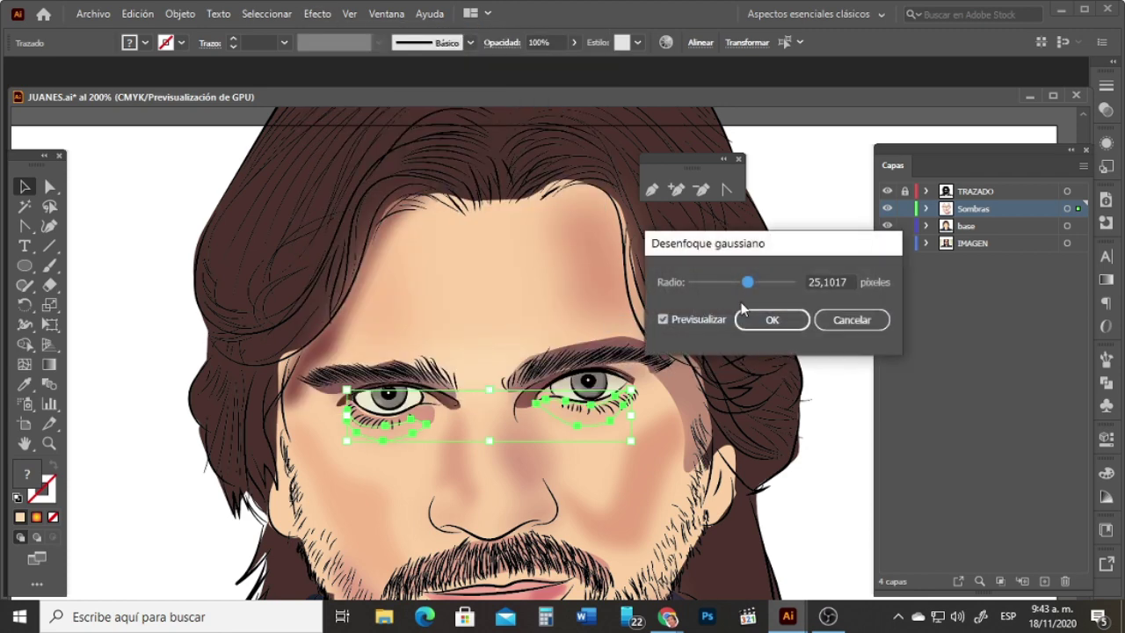
drag(747, 282, 726, 282)
click(770, 322)
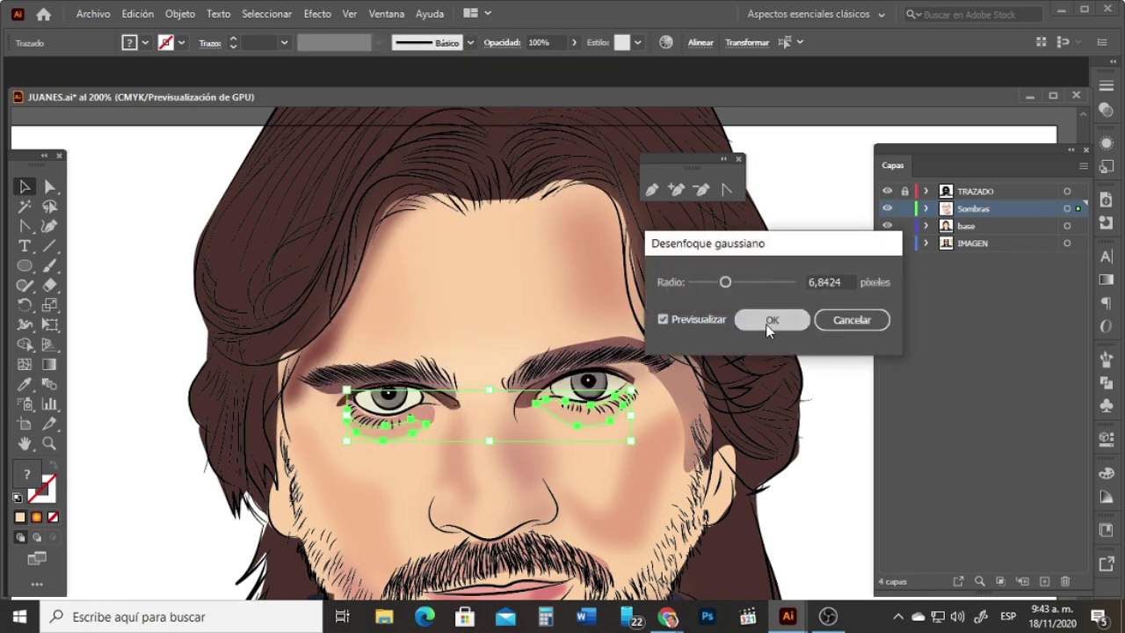
click(807, 235)
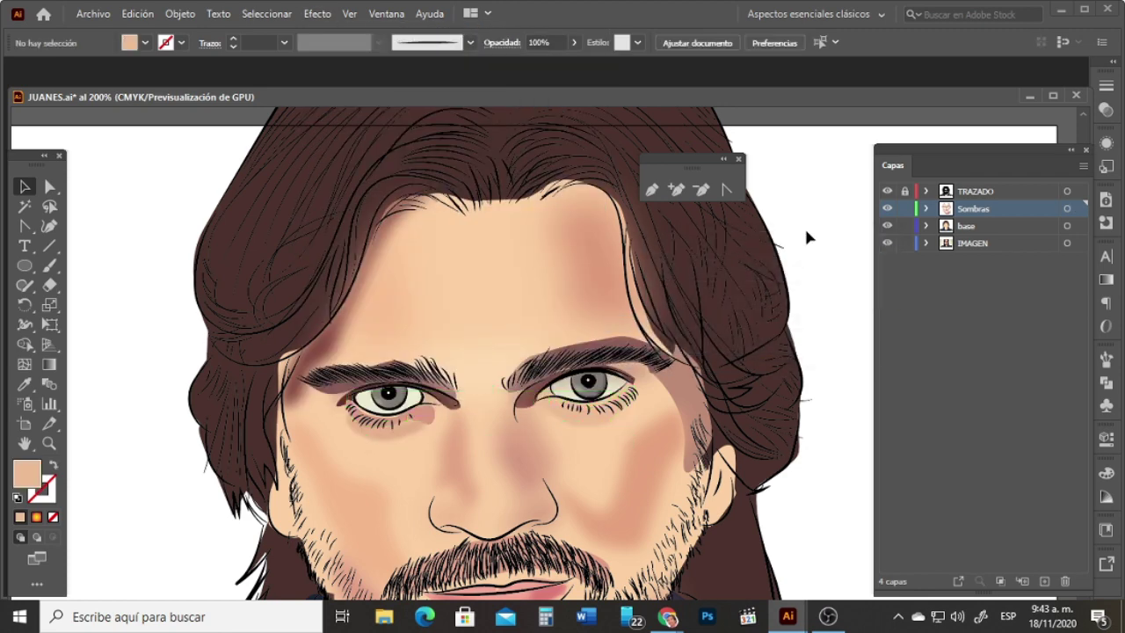
Step: Blur the small shadow beneath the left eye and the translucent right upper-eyelid shadow together with a Gaussian blur of 6.3237 pixels
click(431, 420)
click(453, 387)
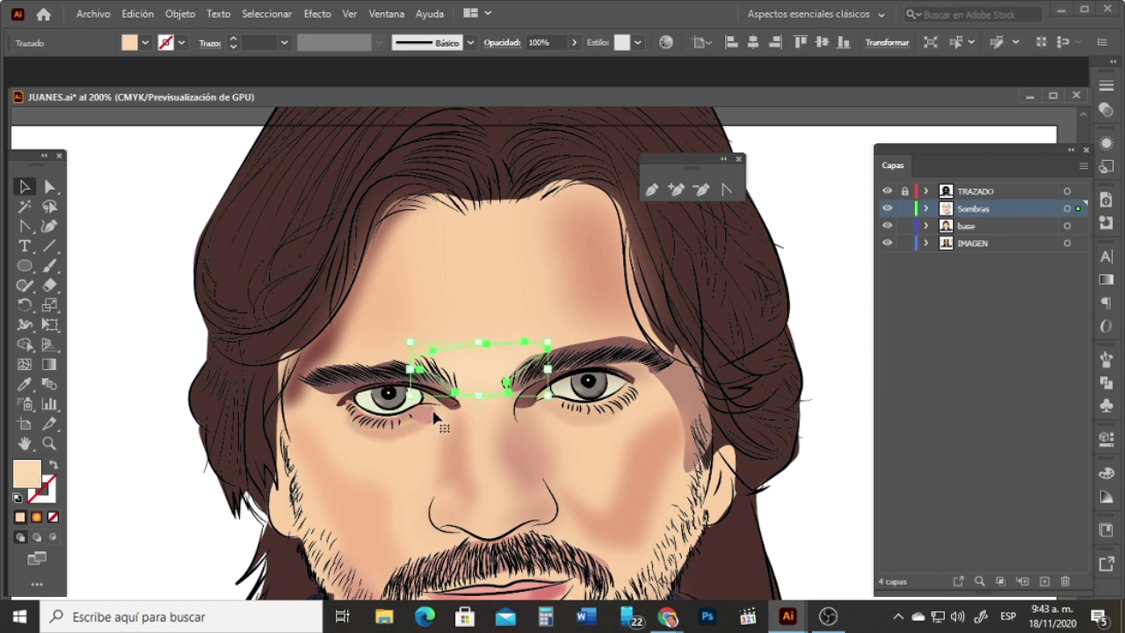
key(z)
click(248, 481)
click(24, 187)
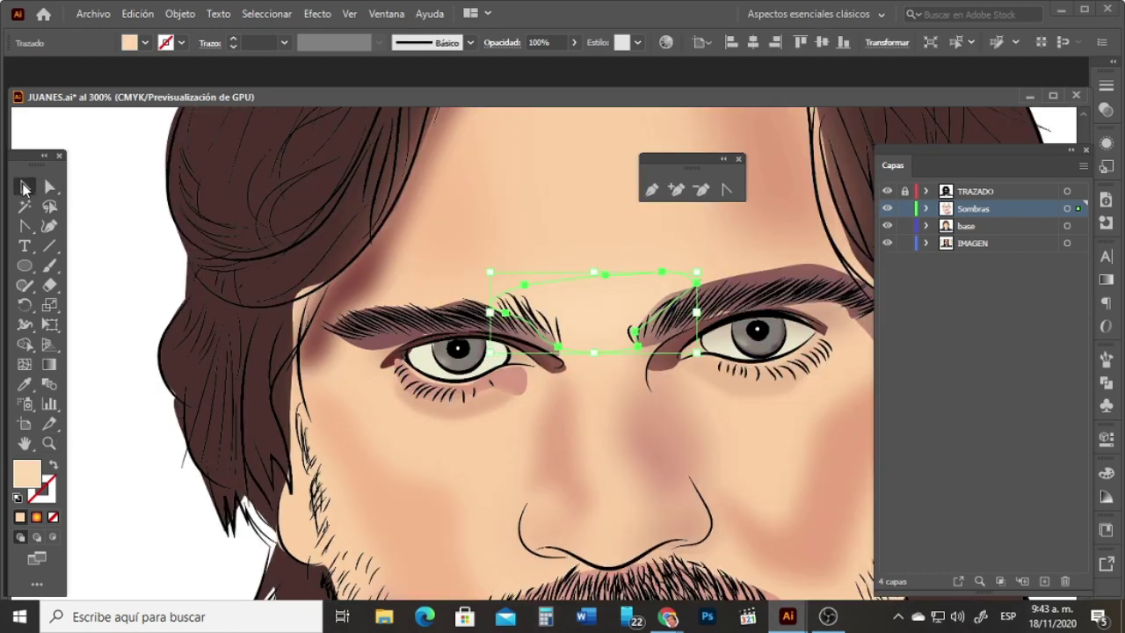
click(527, 390)
click(513, 375)
click(399, 360)
shift+click(665, 372)
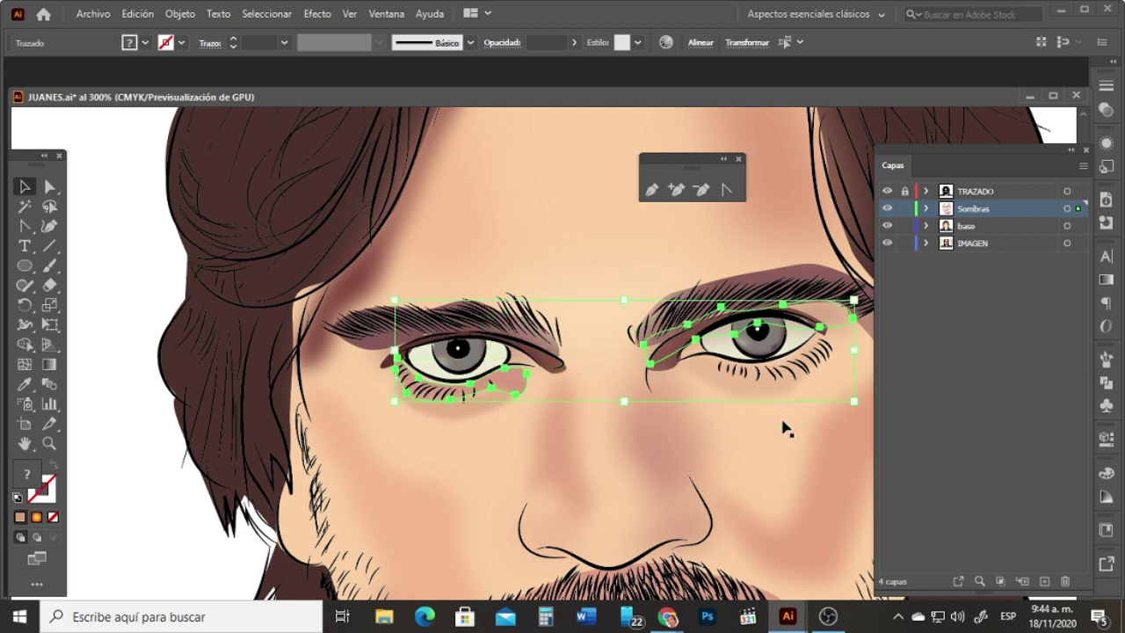
click(316, 14)
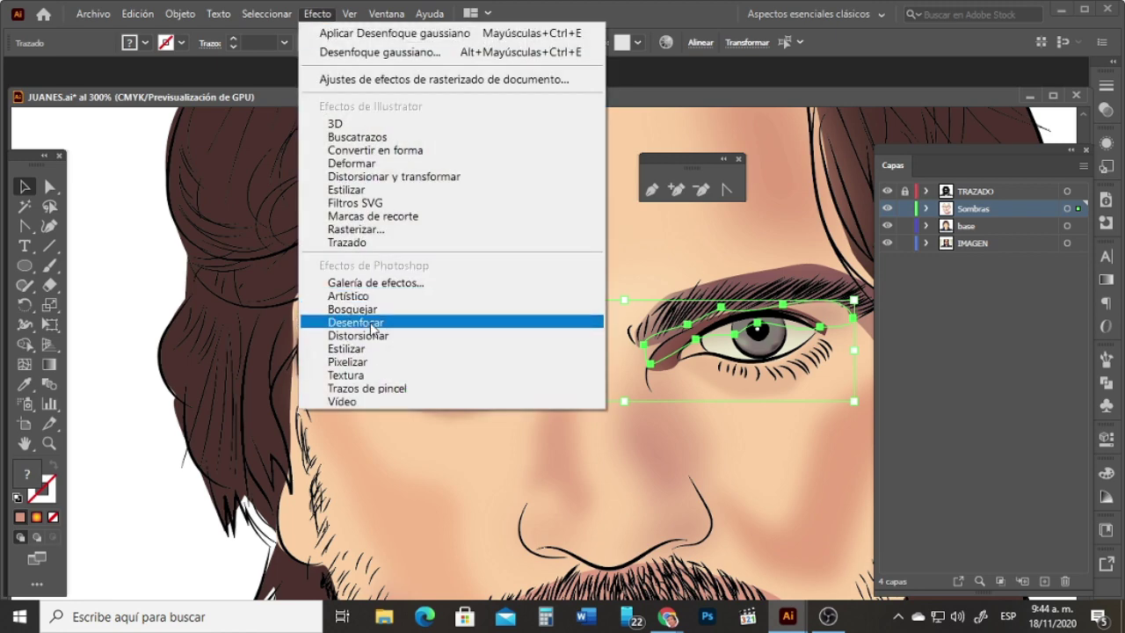
mouse_move(373, 325)
click(690, 324)
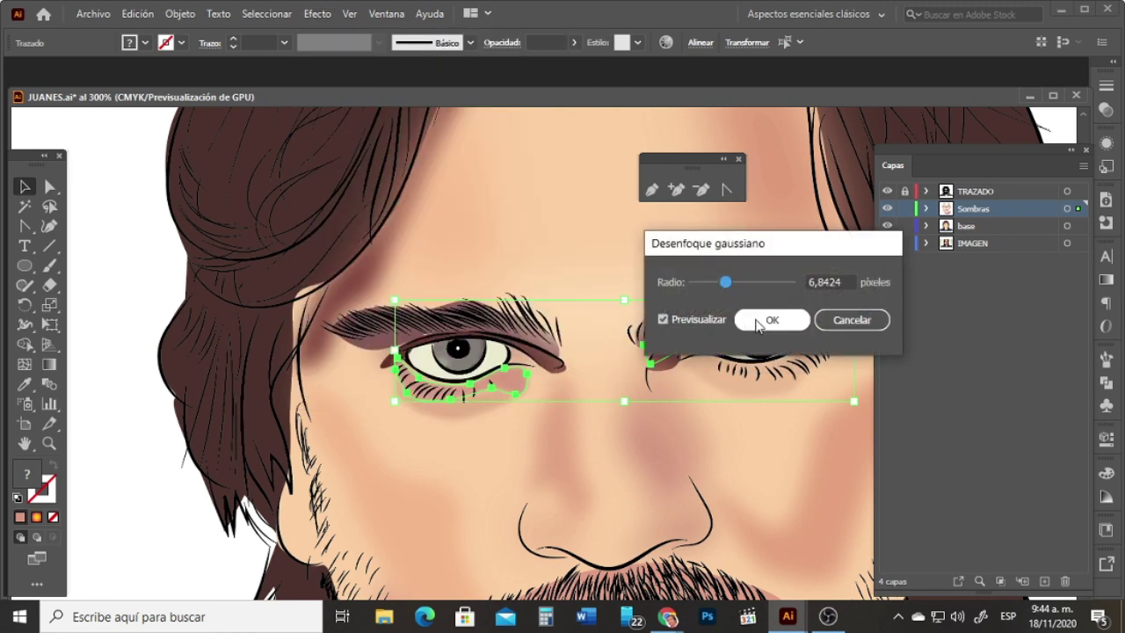
drag(749, 283, 723, 282)
click(761, 326)
click(418, 251)
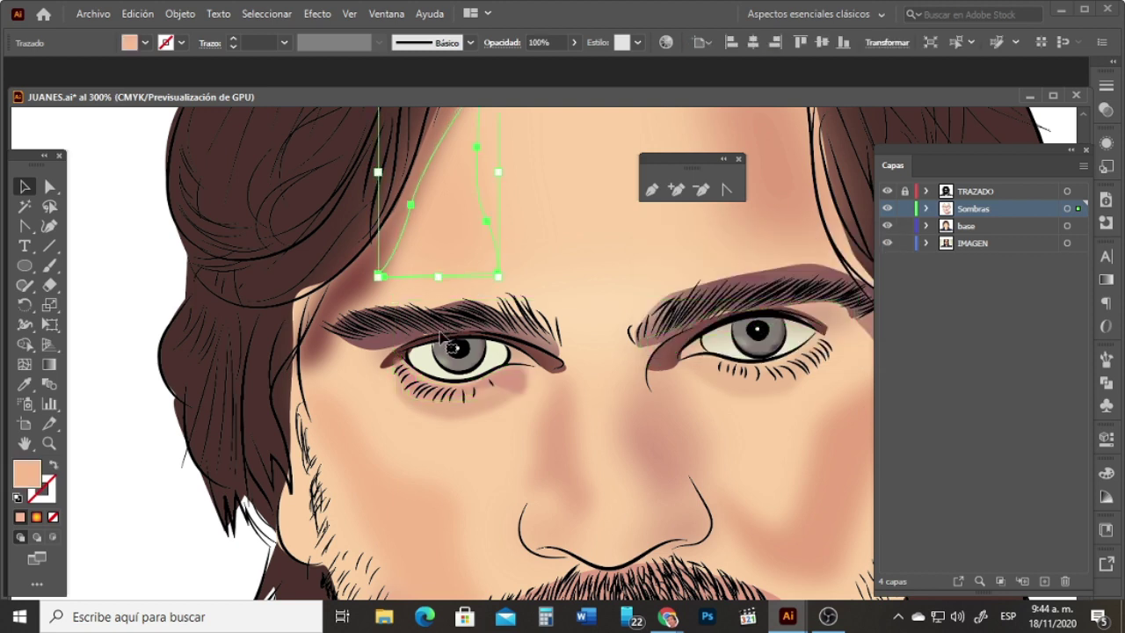
click(391, 367)
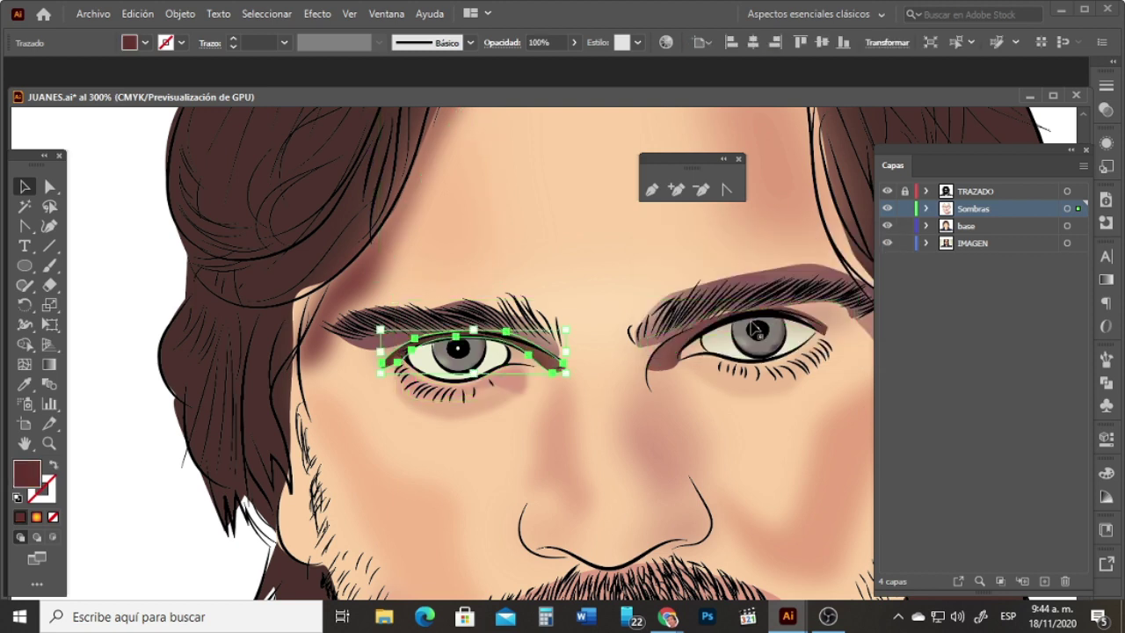
shift+click(653, 363)
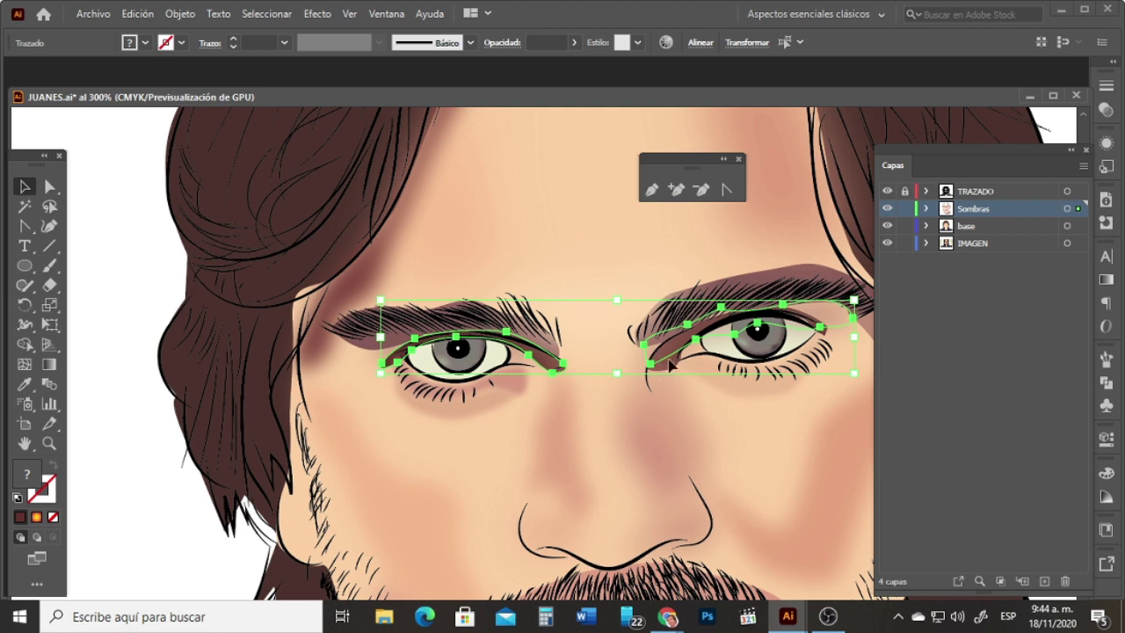
shift+click(670, 373)
shift+click(668, 375)
shift+click(670, 377)
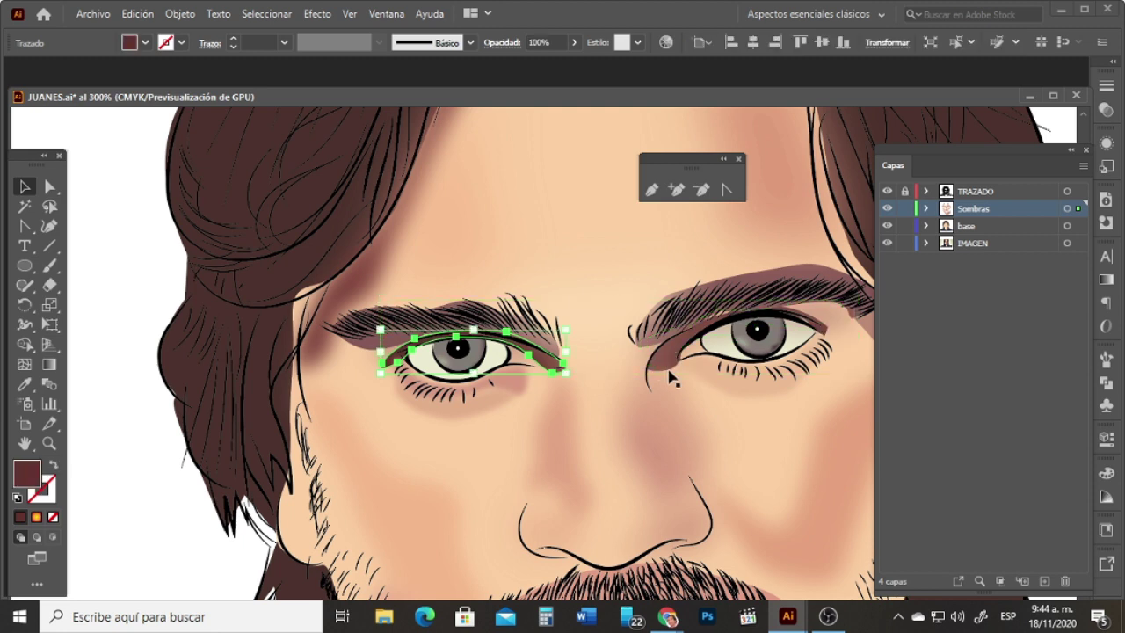
Step: Move the translucent right upper-eyelid shadow up above the eyebrow, clear of the darker eyelid shadow beneath it
click(661, 377)
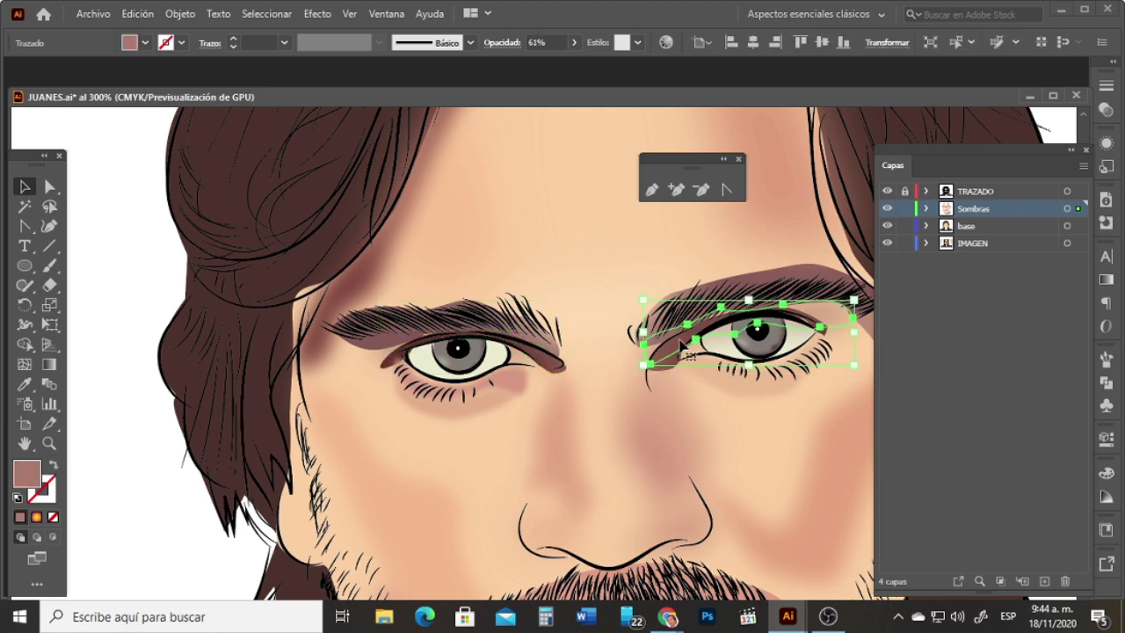
key(Up)
key(Up)
key(Up)
key(Up)
key(Up)
key(Up)
key(Up)
key(Up)
key(Up)
key(Up)
key(Up)
key(Up)
key(Up)
key(Up)
key(Up)
key(Up)
key(Up)
key(Up)
key(Up)
key(Up)
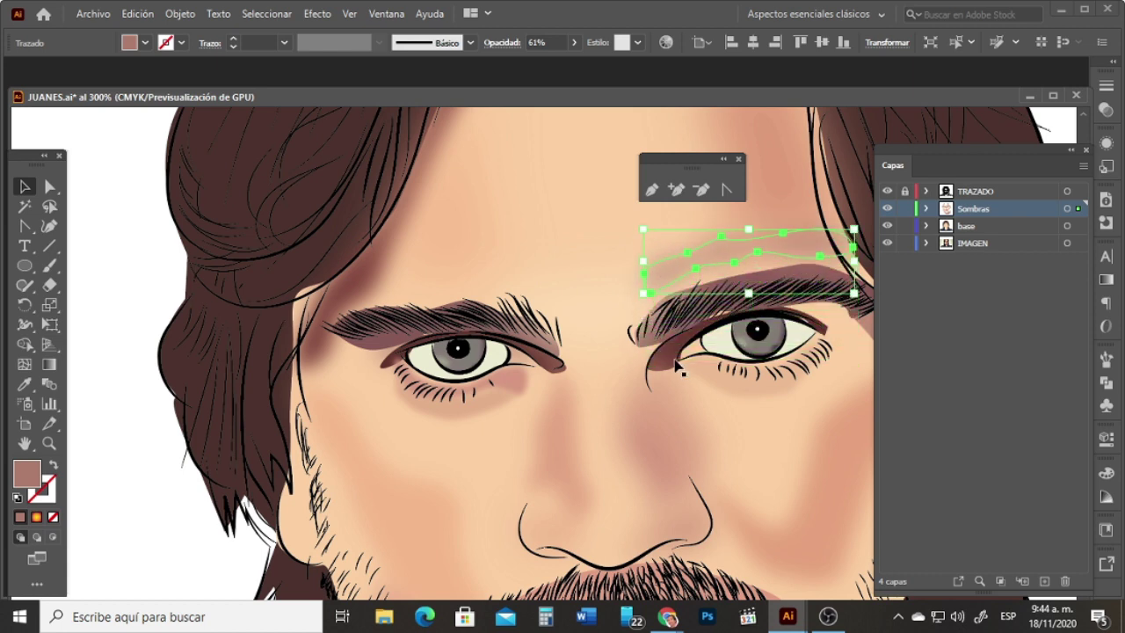
Step: Soften the dark upper-eyelid shadows of both eyes together with a Gaussian blur of 11.2712 pixels
click(673, 370)
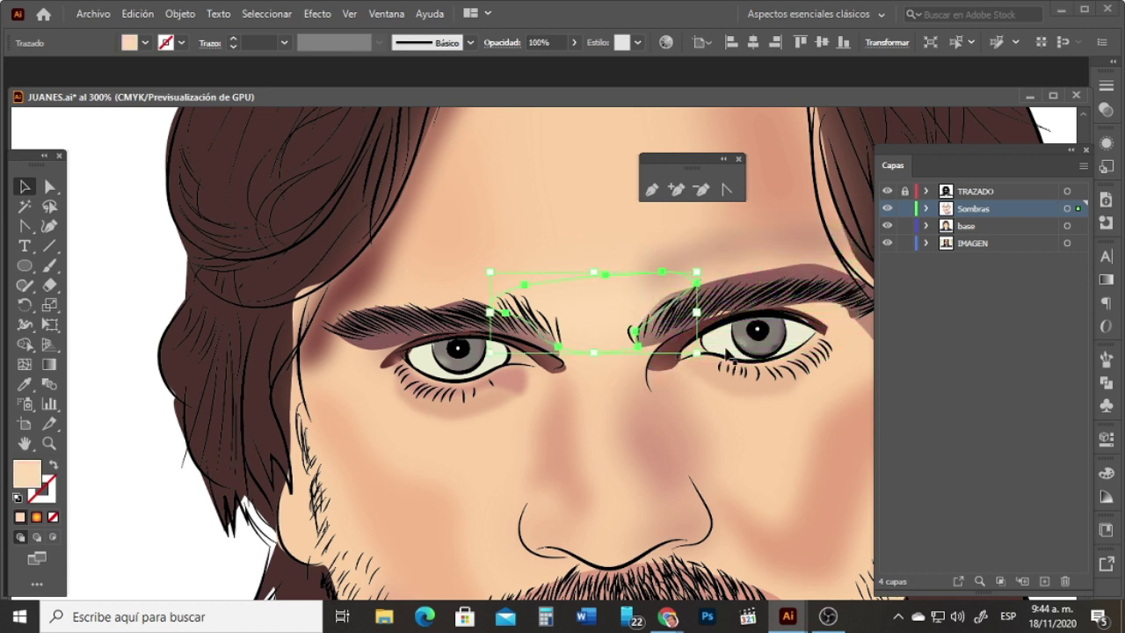
click(824, 327)
shift+click(392, 368)
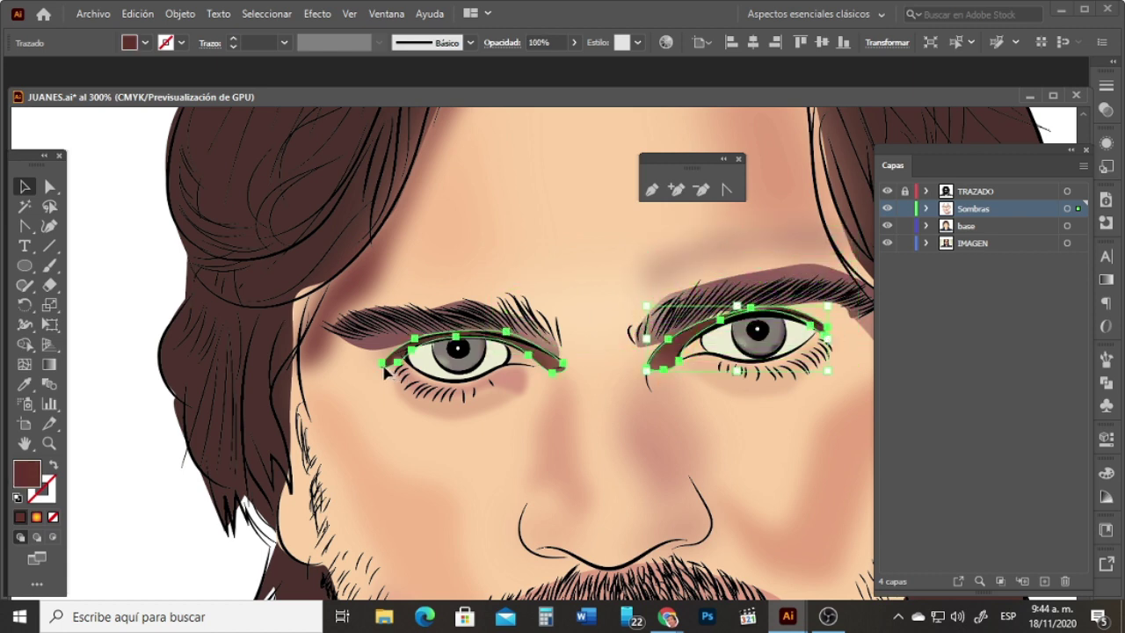
click(318, 13)
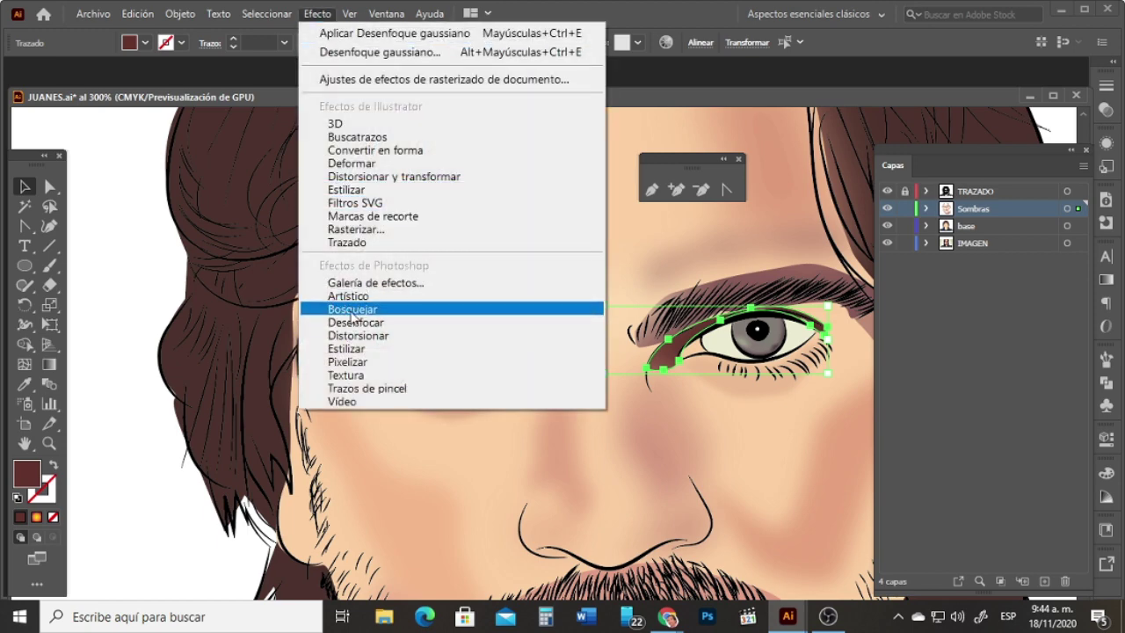
mouse_move(567, 328)
click(690, 324)
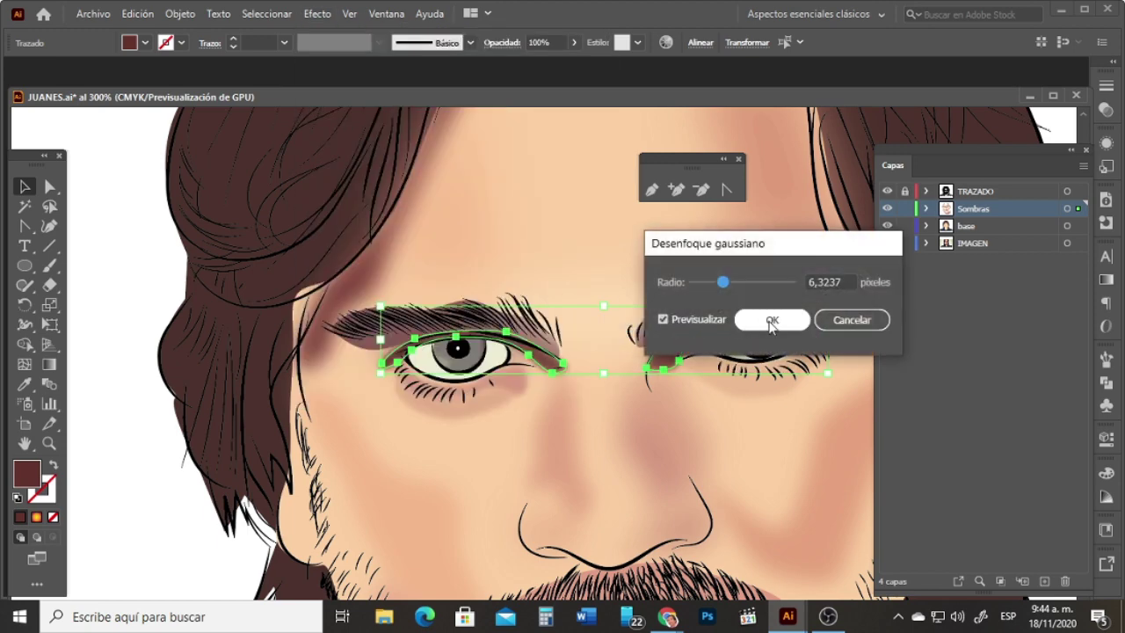
click(742, 283)
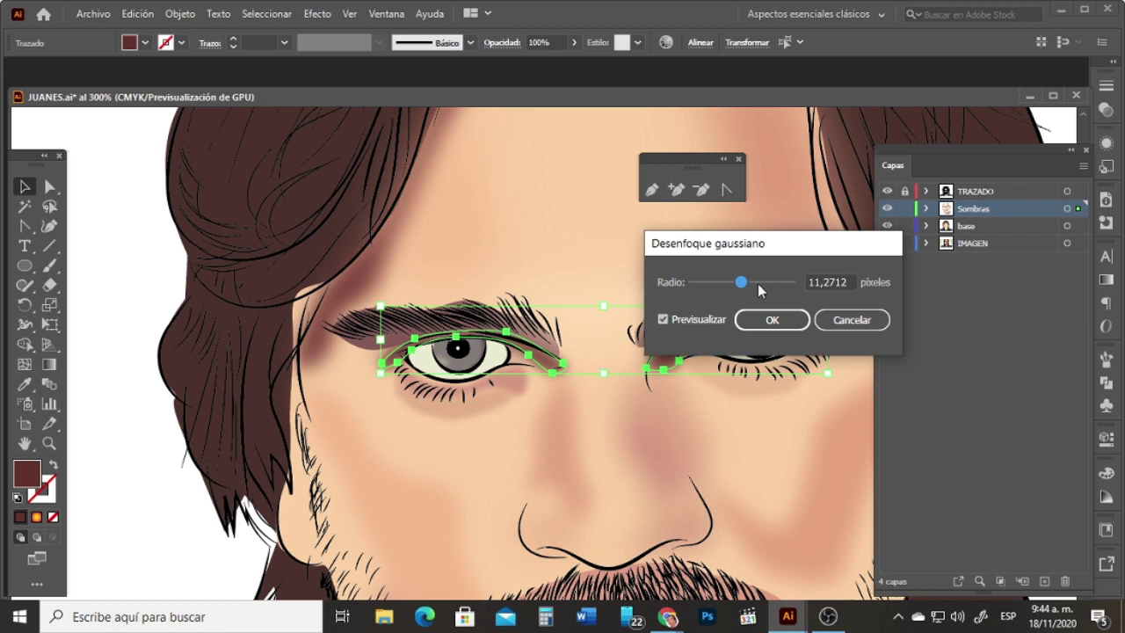
click(768, 320)
Step: Move the translucent shadow above the right eyebrow back down onto the right upper eyelid
click(693, 269)
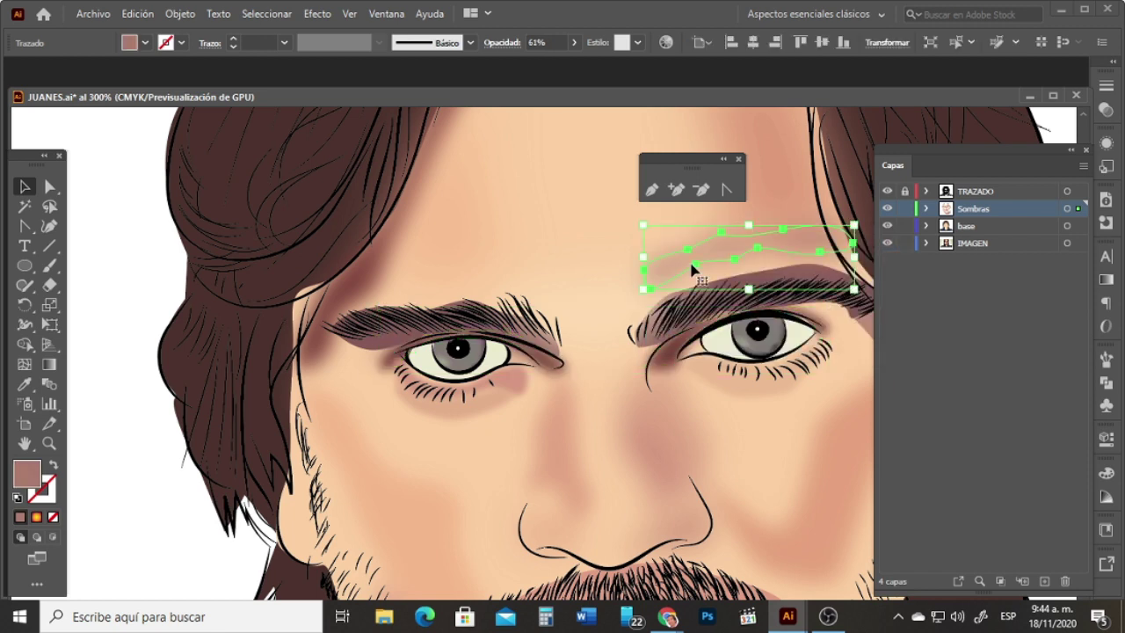
key(shift+Down)
key(shift+Down)
key(shift+Down)
key(shift+Down)
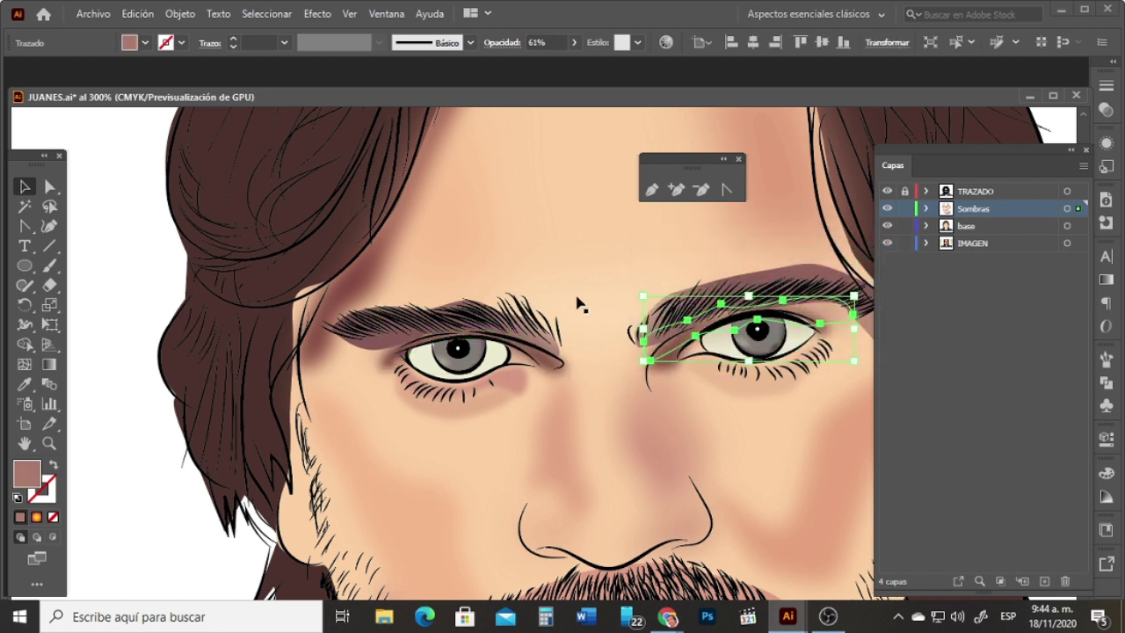
key(Down)
key(Down)
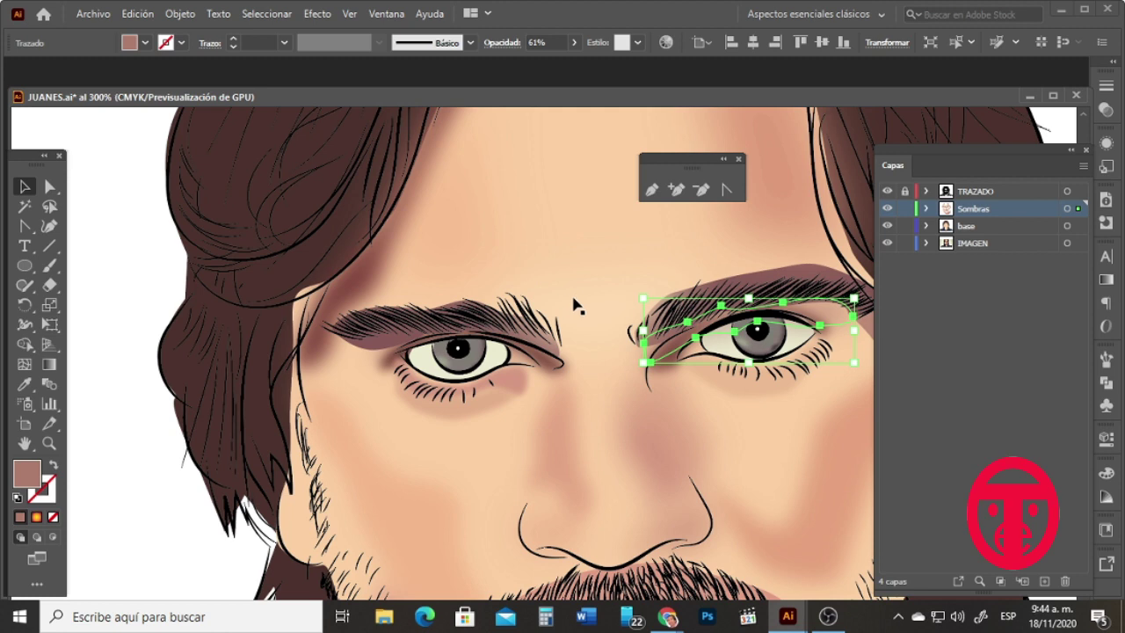
Step: Try to recolour the right upper-eyelid shadow by sampling the shadow along the left hairline, and undo it
click(25, 384)
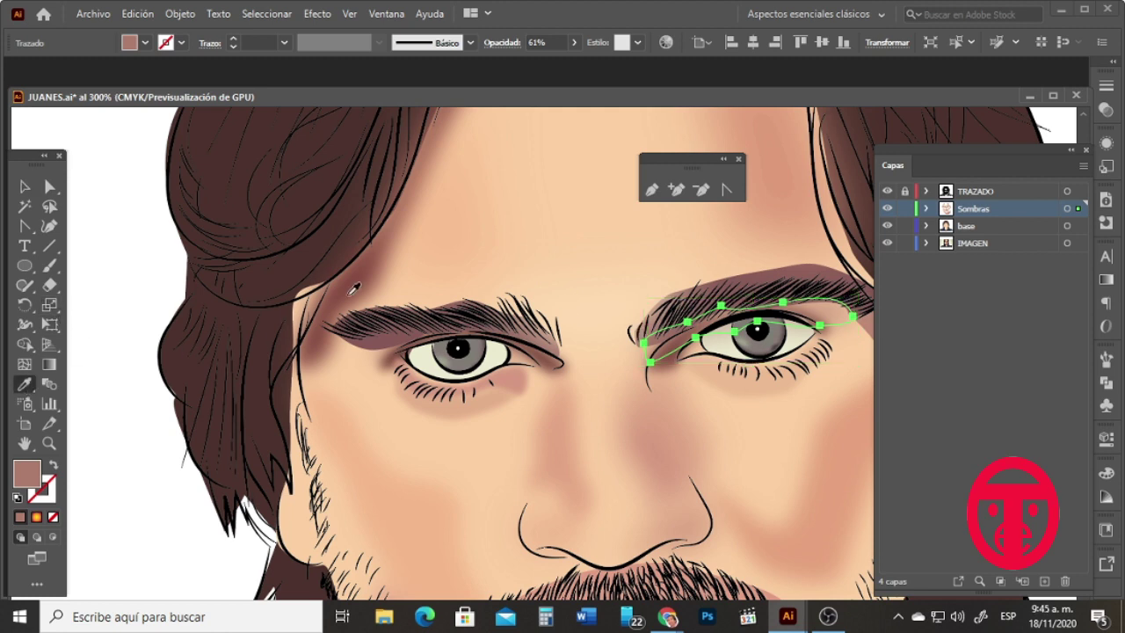
click(356, 296)
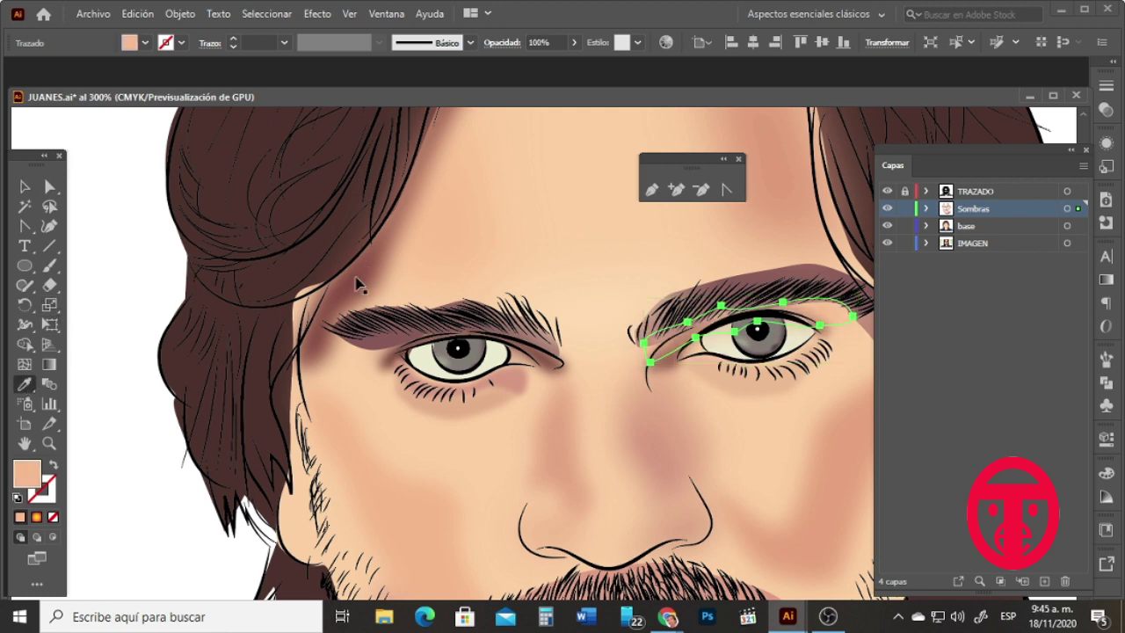
key(ctrl+z)
click(24, 187)
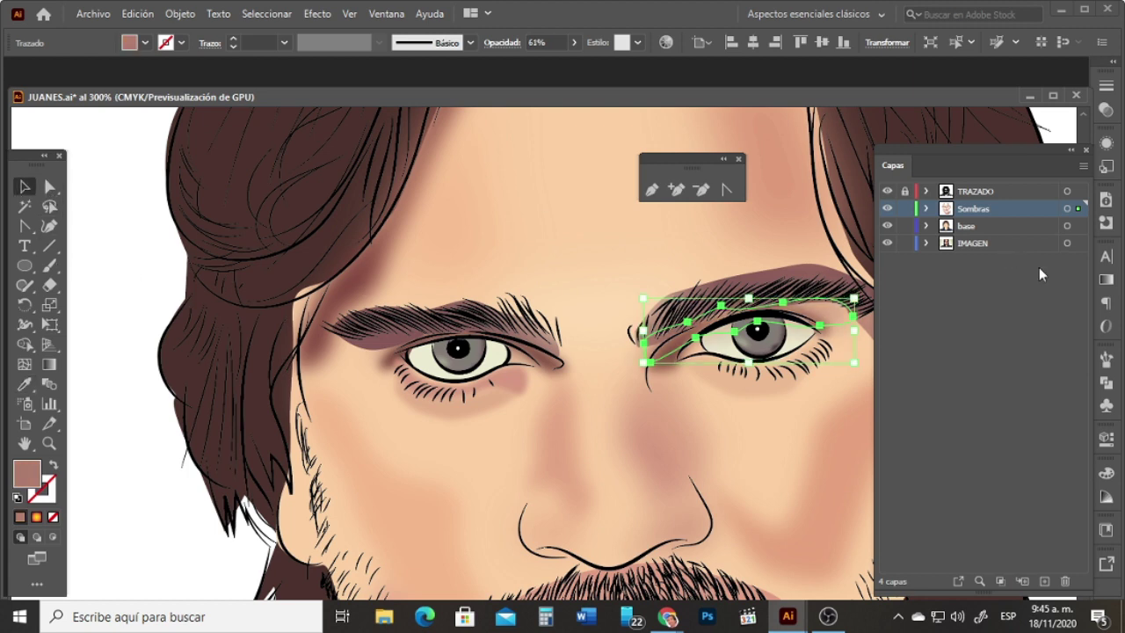
Step: Set the opacity of the right upper-eyelid shadow to 100%
click(1106, 438)
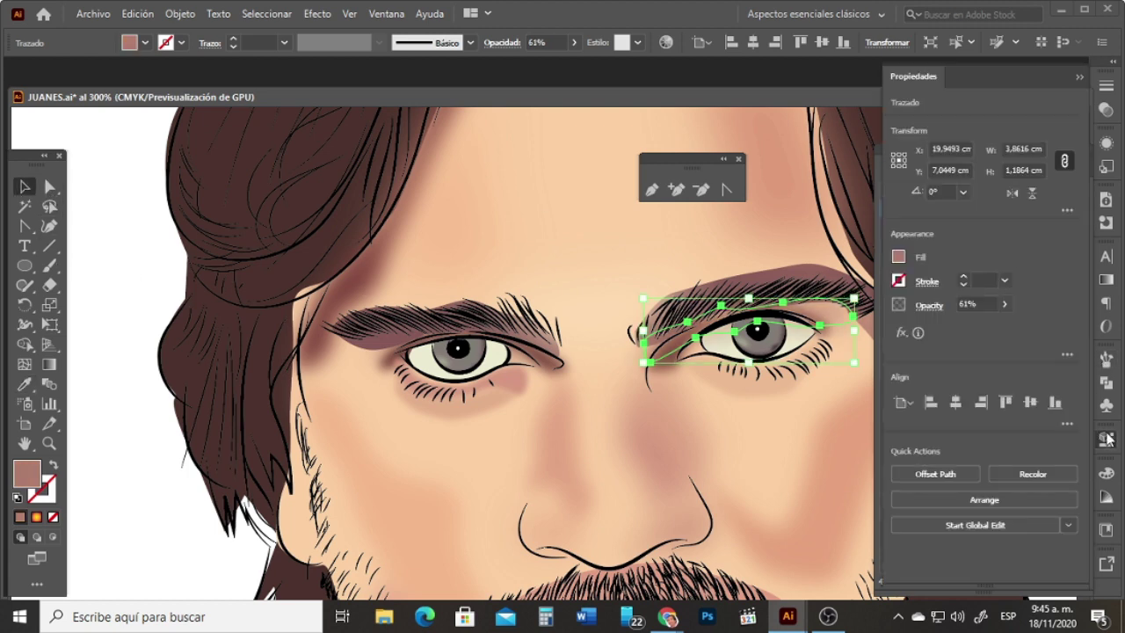
click(1005, 304)
click(1024, 323)
Step: Try to select the shadows behind both eyebrows together
click(678, 286)
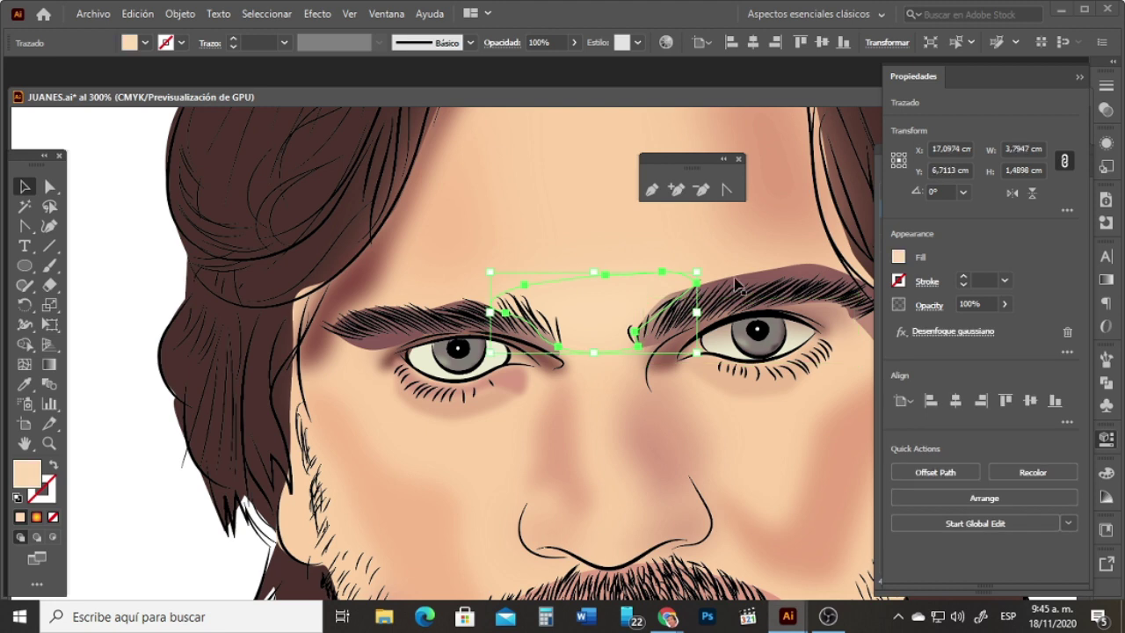
click(362, 345)
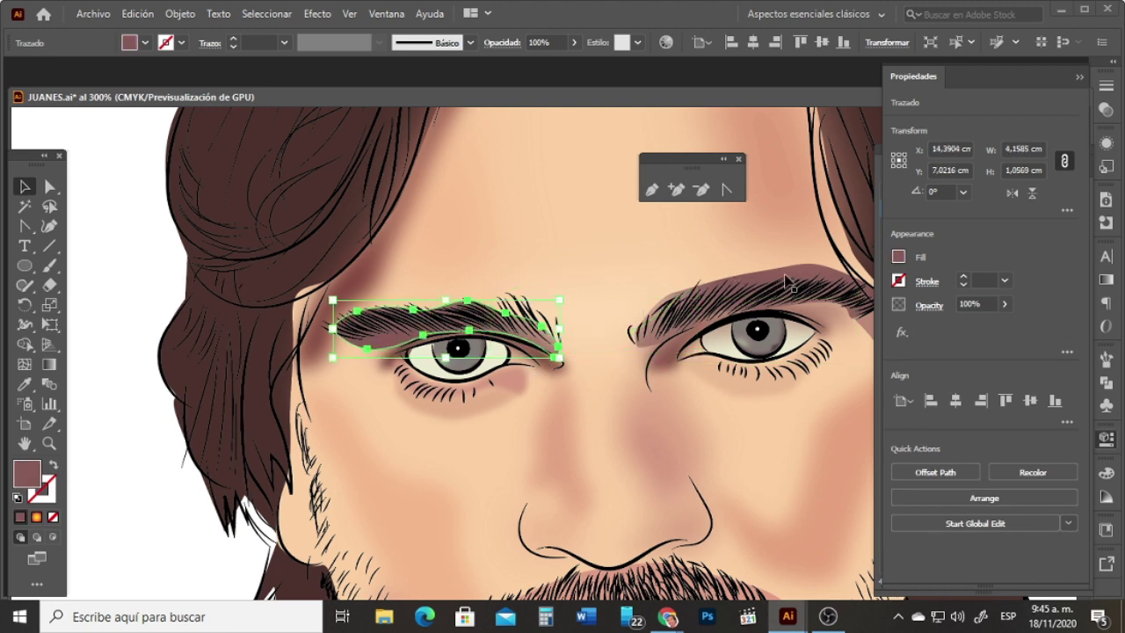
shift+click(810, 276)
shift+click(812, 269)
shift+click(808, 271)
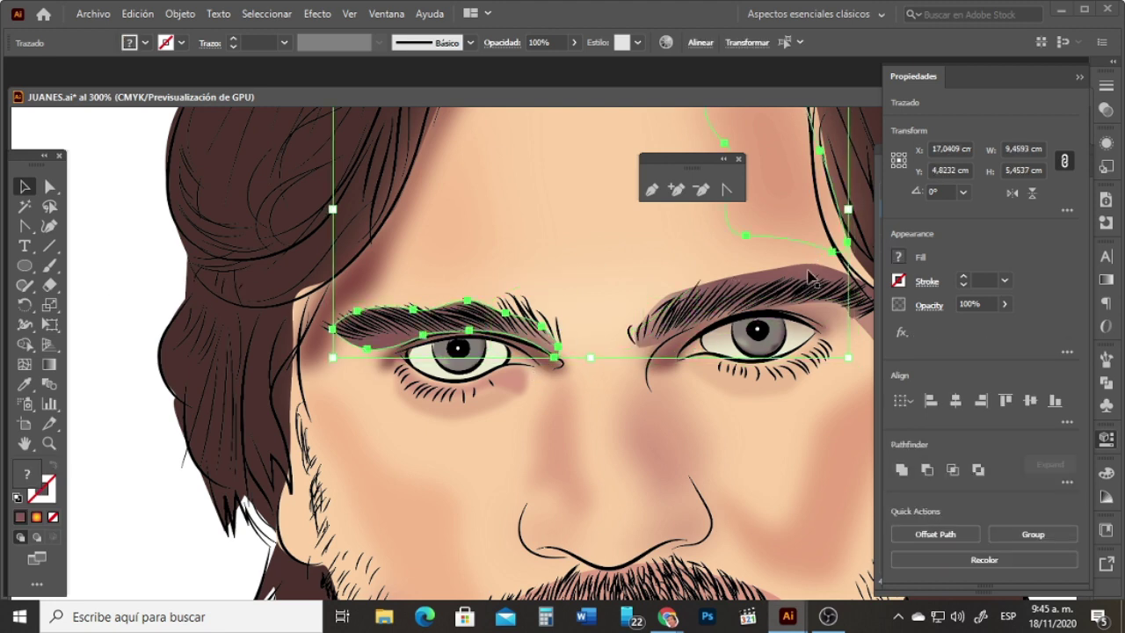
click(814, 269)
click(866, 319)
click(866, 324)
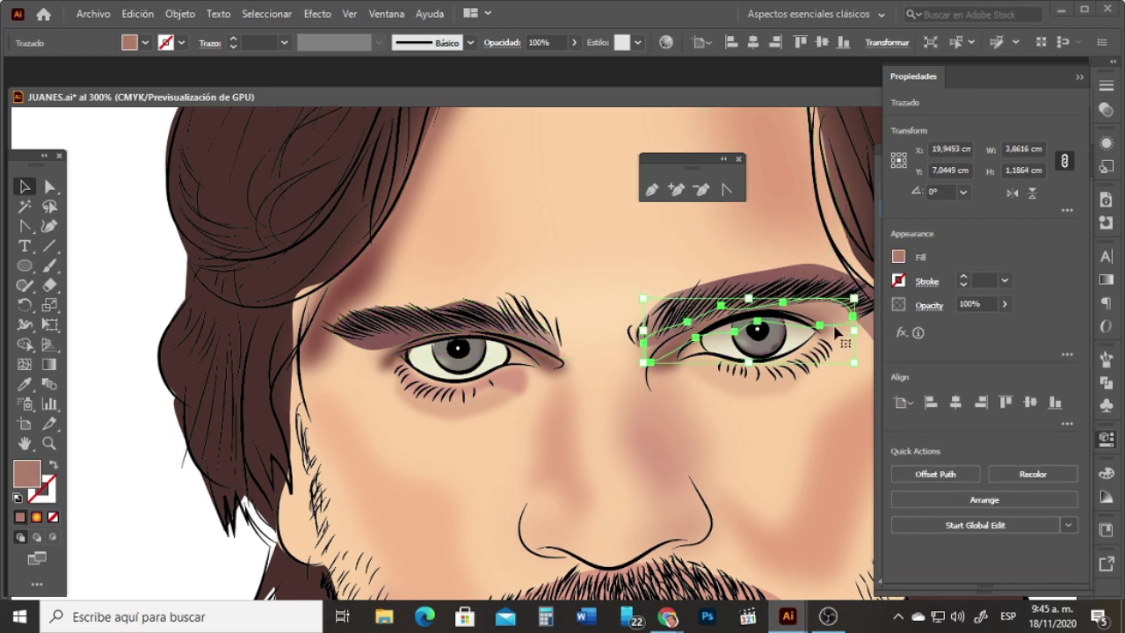
Step: Try to select the shadow behind the right eyebrow on its own, picking at its uncovered edges
drag(544, 271, 419, 296)
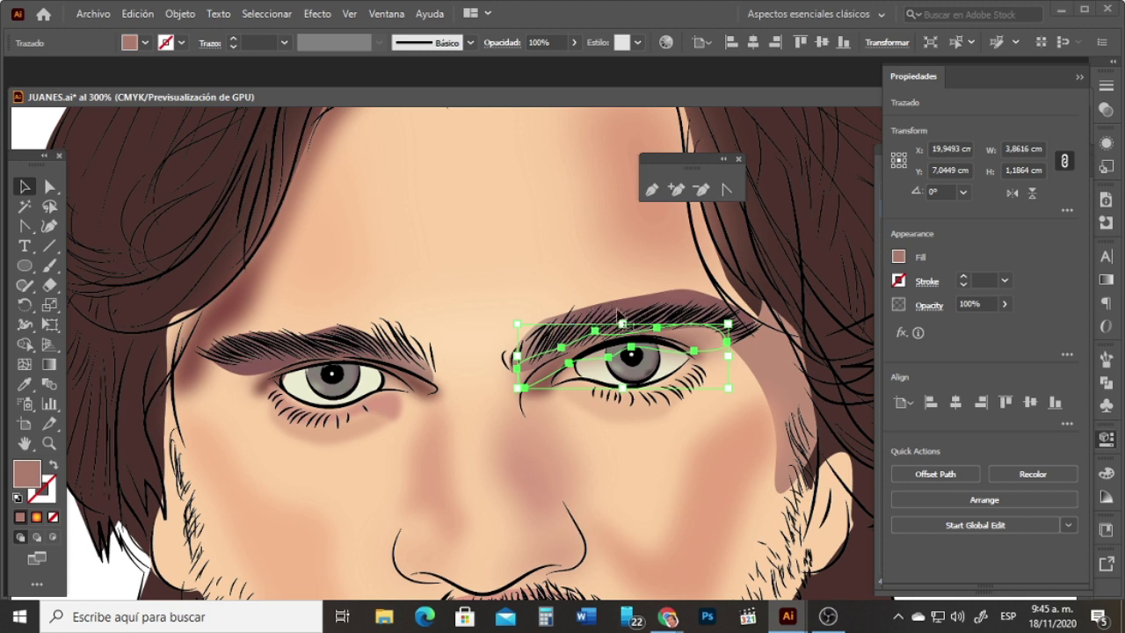
click(653, 309)
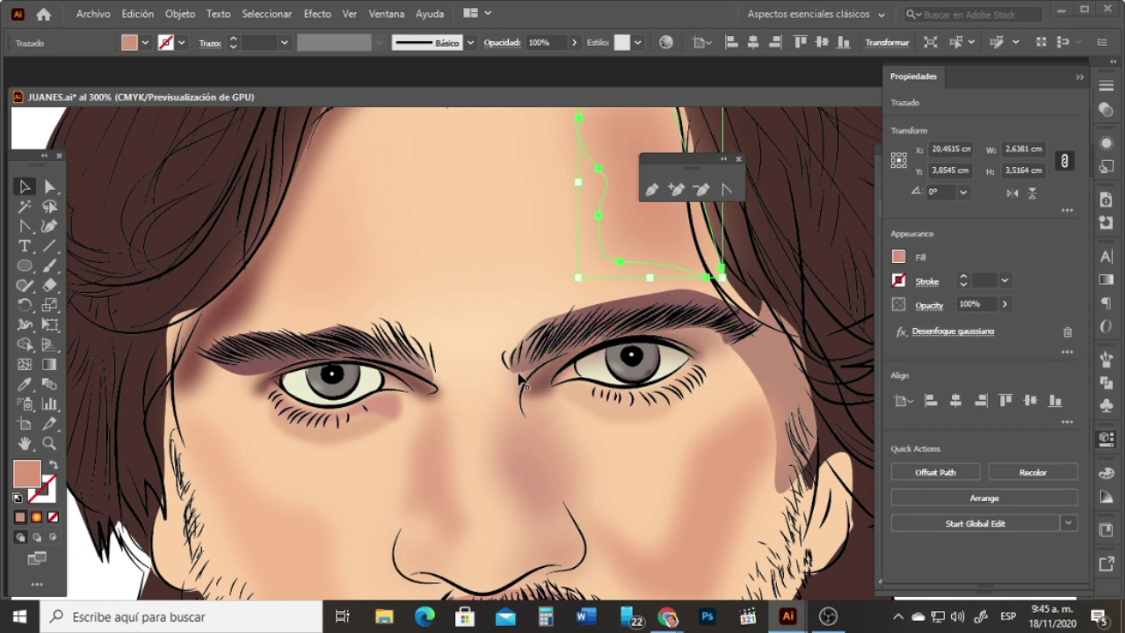
click(677, 301)
click(679, 300)
click(679, 301)
click(679, 300)
click(50, 443)
click(563, 350)
click(23, 187)
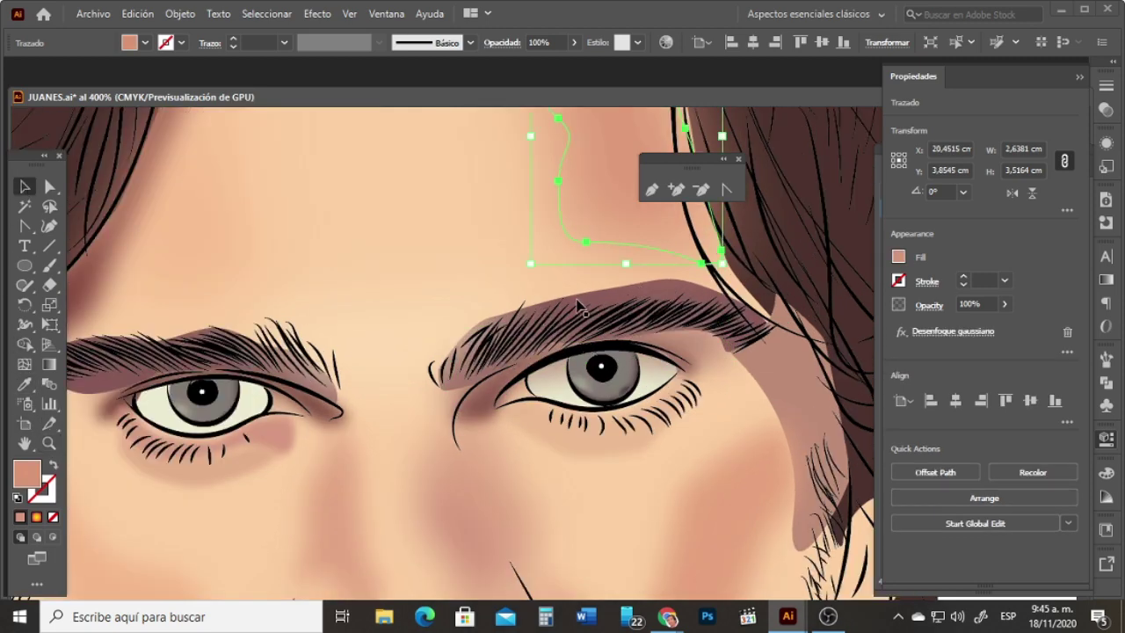
click(482, 324)
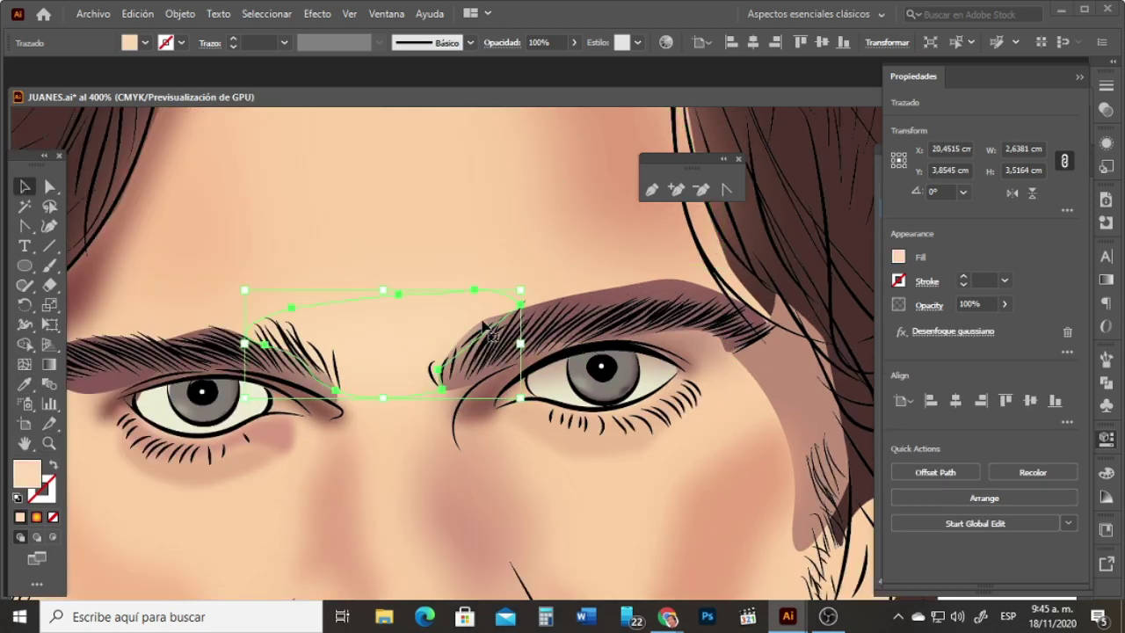
click(571, 300)
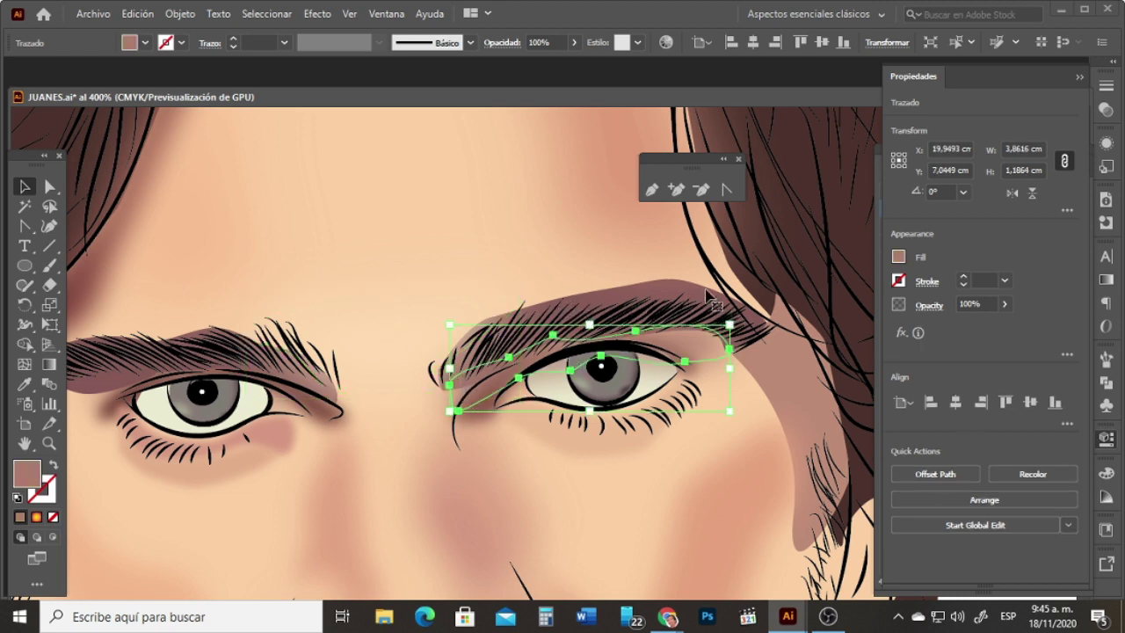
click(774, 256)
click(708, 290)
click(772, 327)
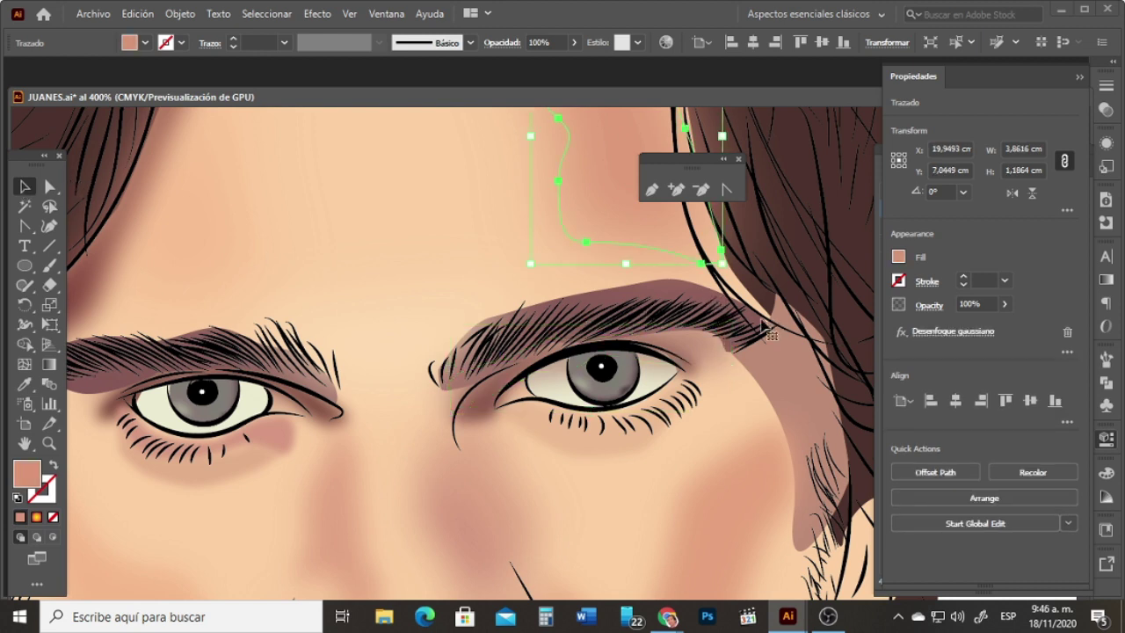
click(449, 397)
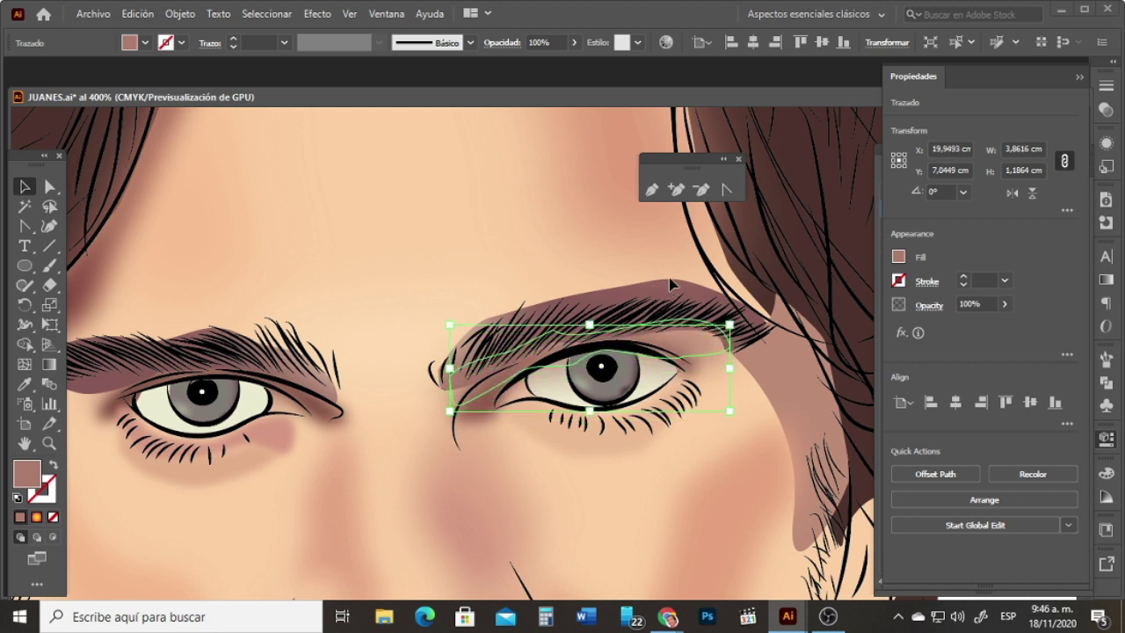
Step: Select the shadows behind both eyebrows together and soften them with a Gaussian Blur
click(658, 249)
click(652, 252)
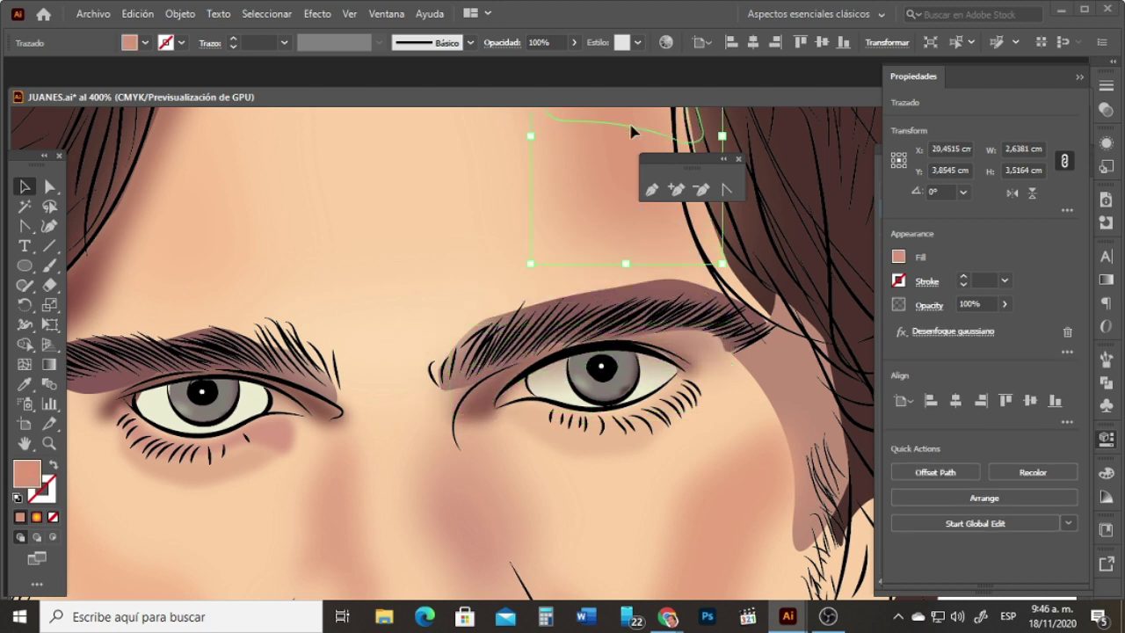
click(672, 284)
click(674, 284)
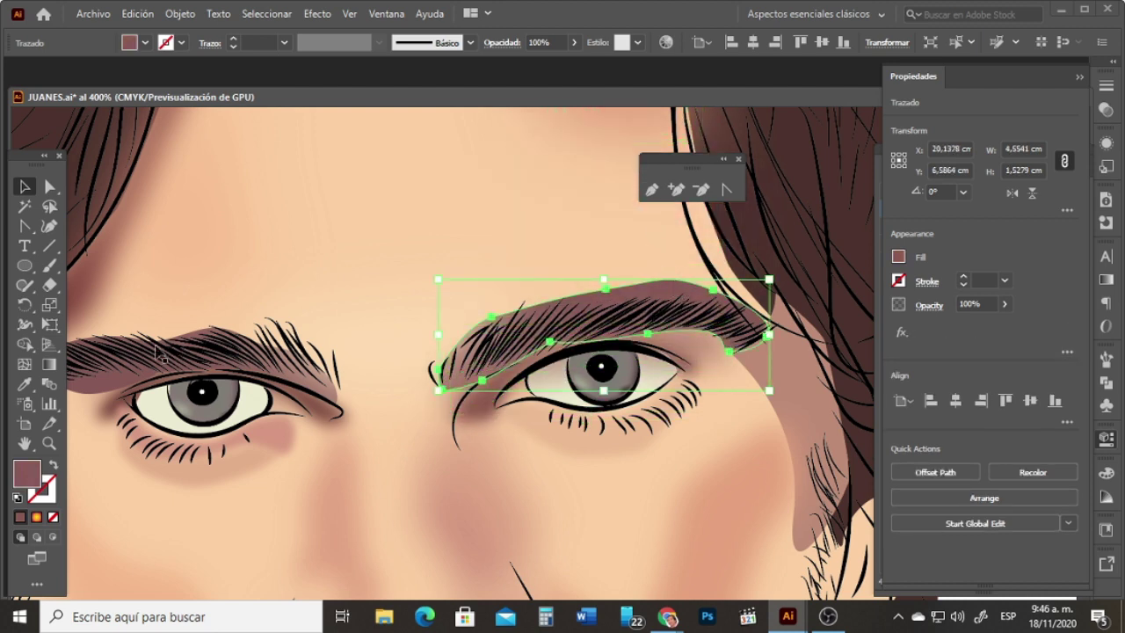
shift+click(88, 402)
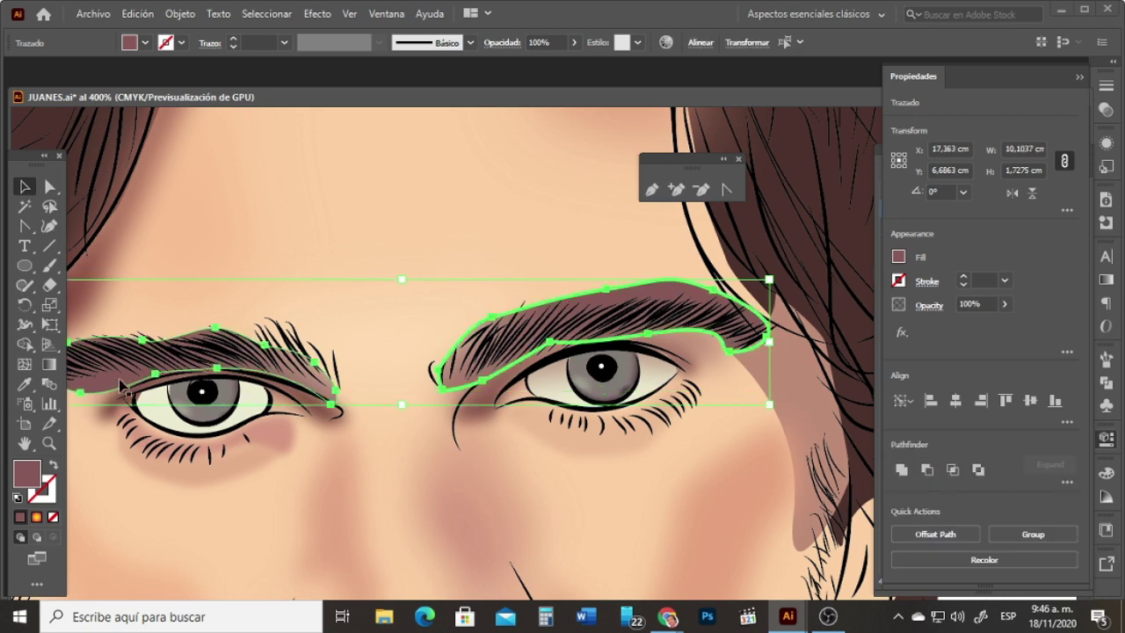
click(318, 13)
mouse_move(354, 328)
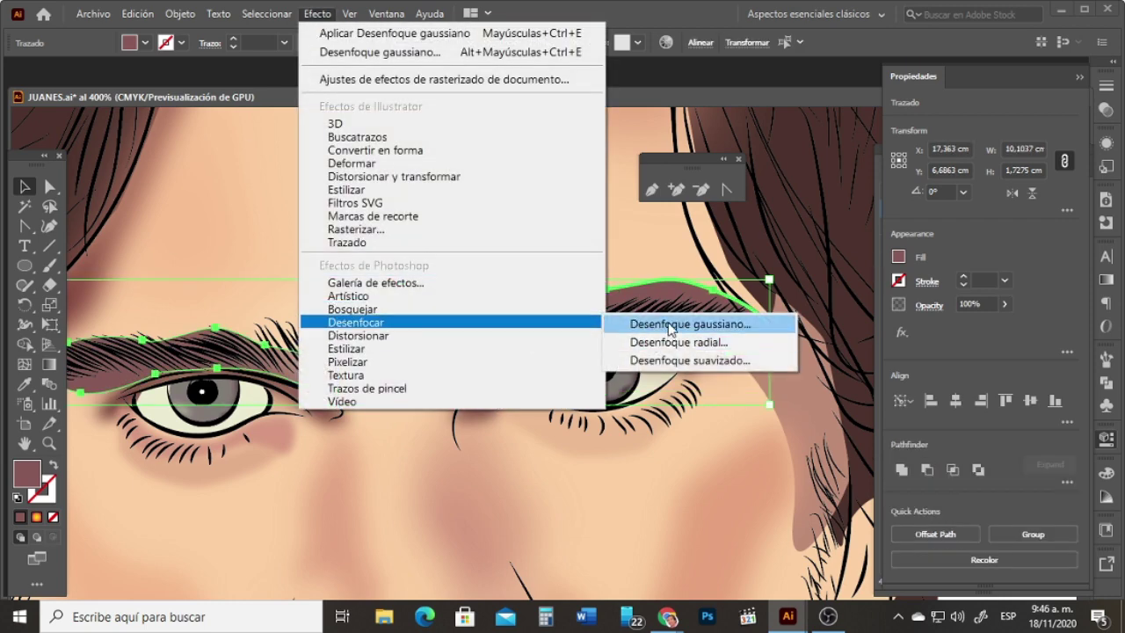
click(671, 325)
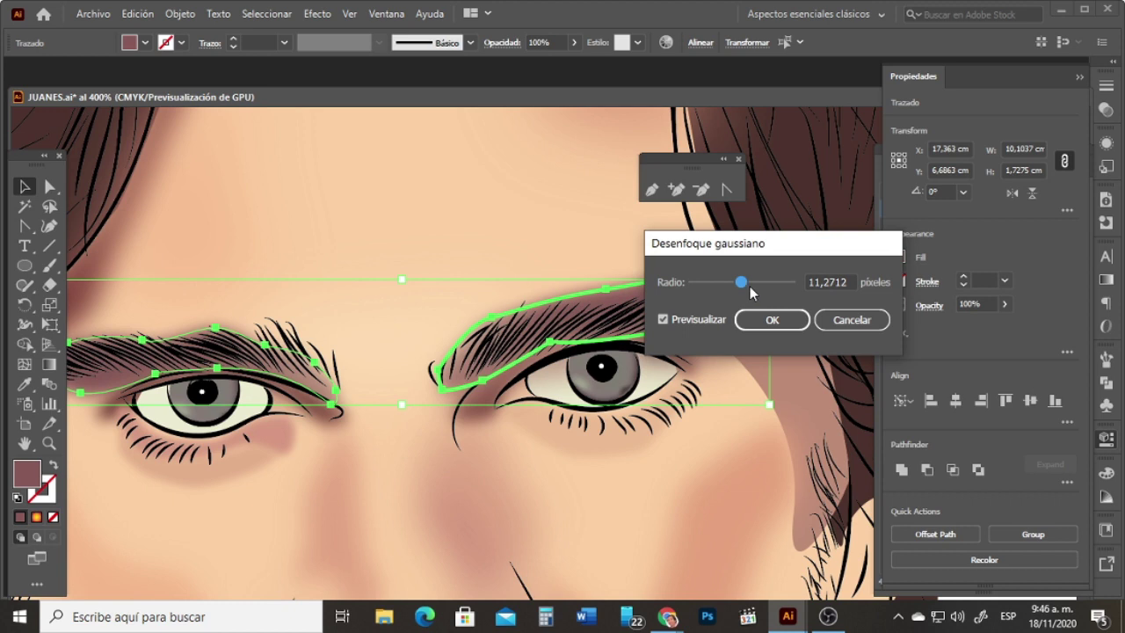
mouse_move(741, 282)
mouse_down()
mouse_move(732, 286)
mouse_move(764, 287)
mouse_move(739, 290)
mouse_up()
click(768, 320)
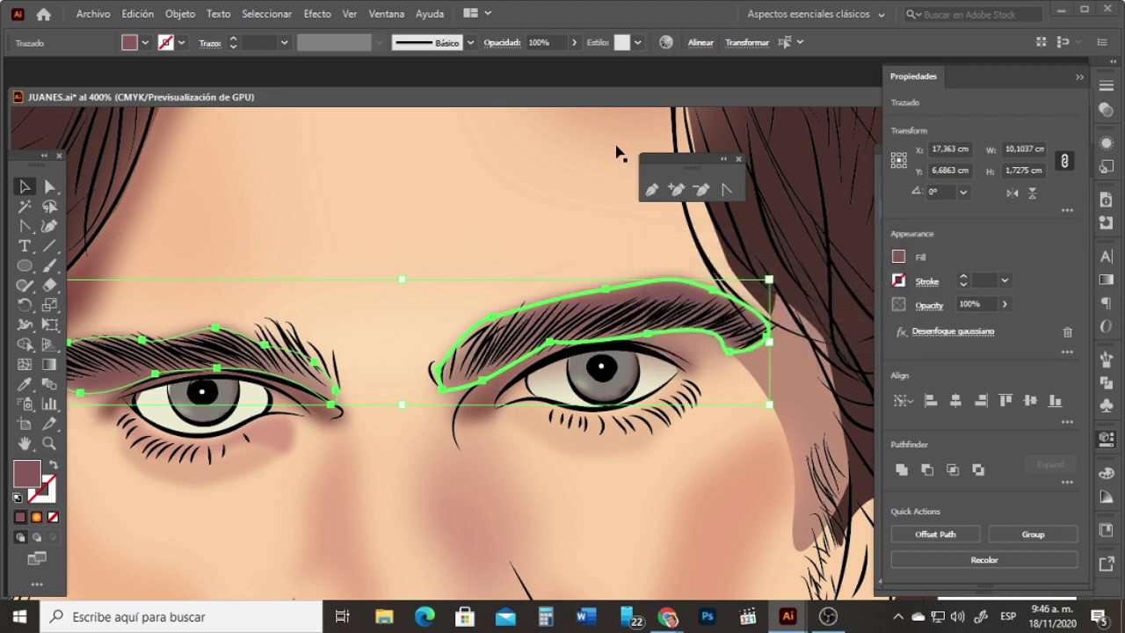
Step: Move the blurred shadow on the right side of the forehead up against the hairline, at about X 20.11 cm, Y 3.4 cm
click(628, 123)
drag(628, 196, 624, 215)
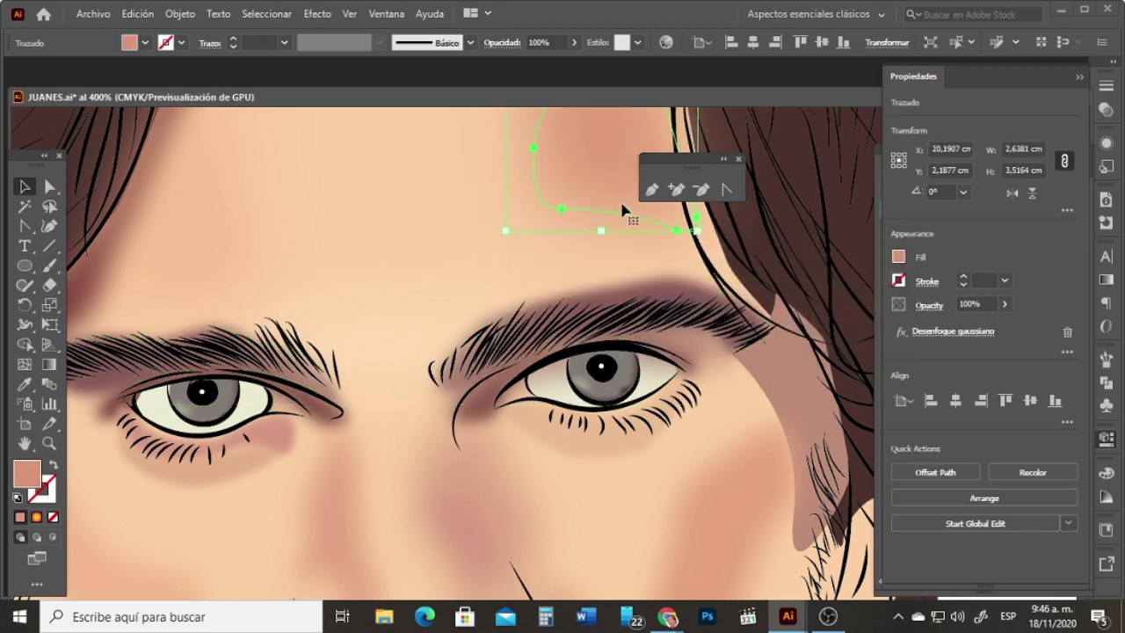
click(48, 444)
alt+click(509, 321)
alt+click(580, 310)
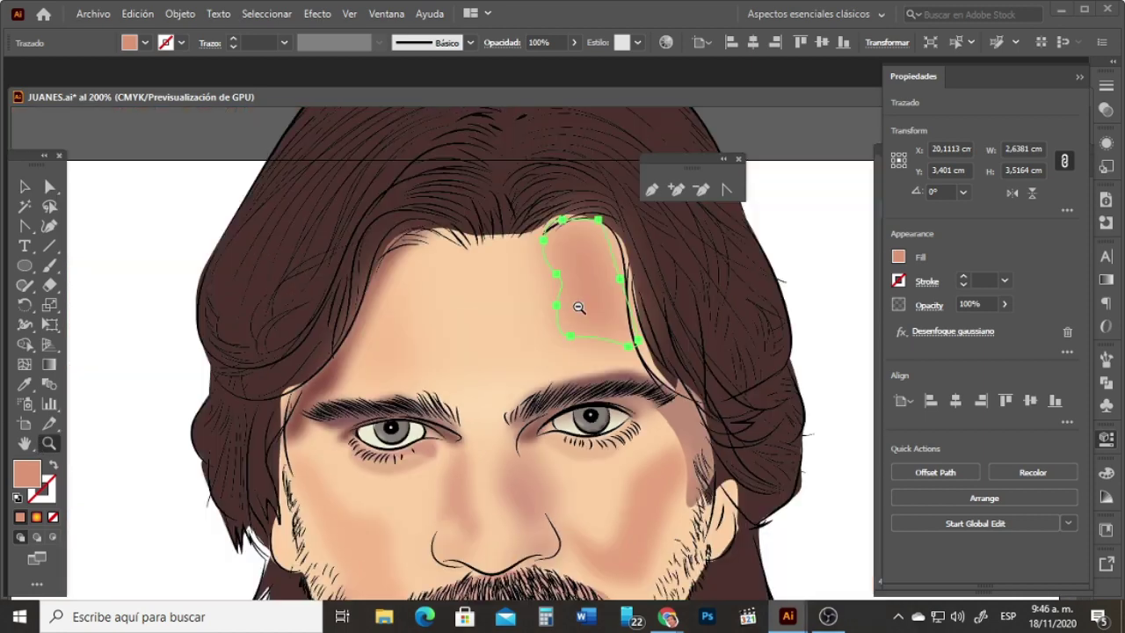
click(24, 186)
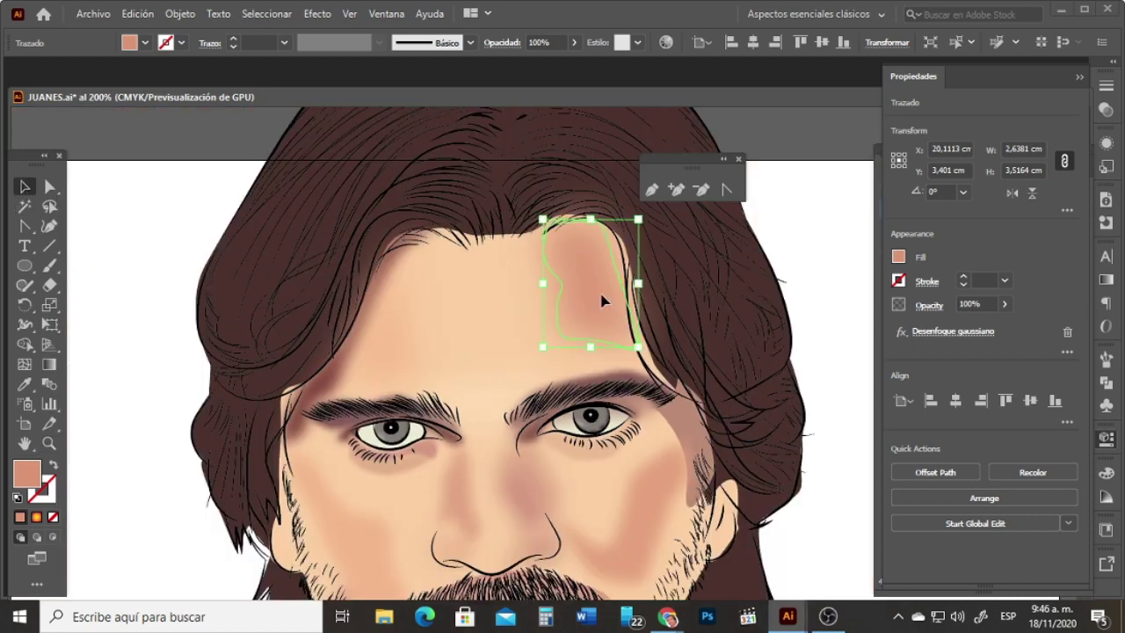
click(814, 221)
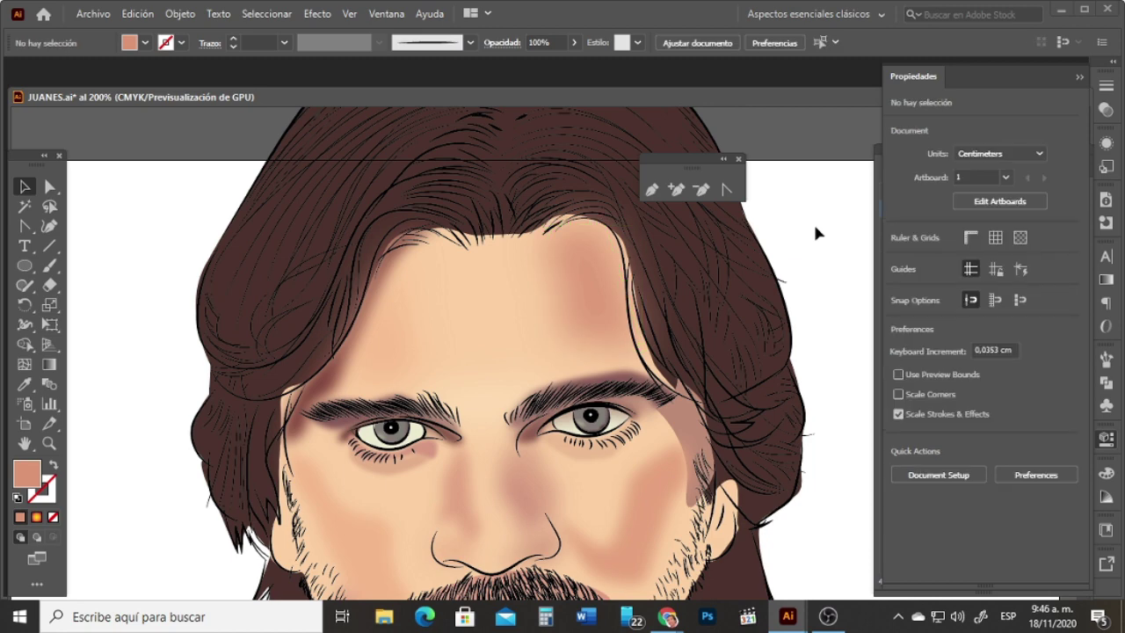
Step: Examine the shaded portrait shared in the WhatsApp chat in Chrome, and return to Illustrator to compare the drawing with the reference photo
click(48, 444)
alt+click(514, 461)
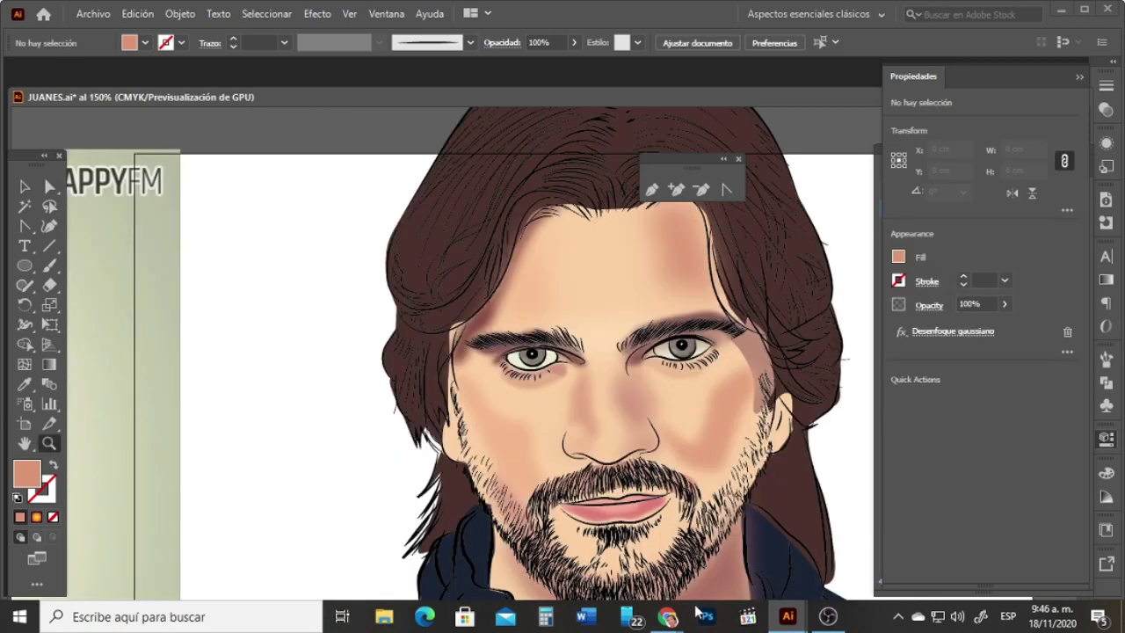
mouse_move(668, 616)
click(618, 565)
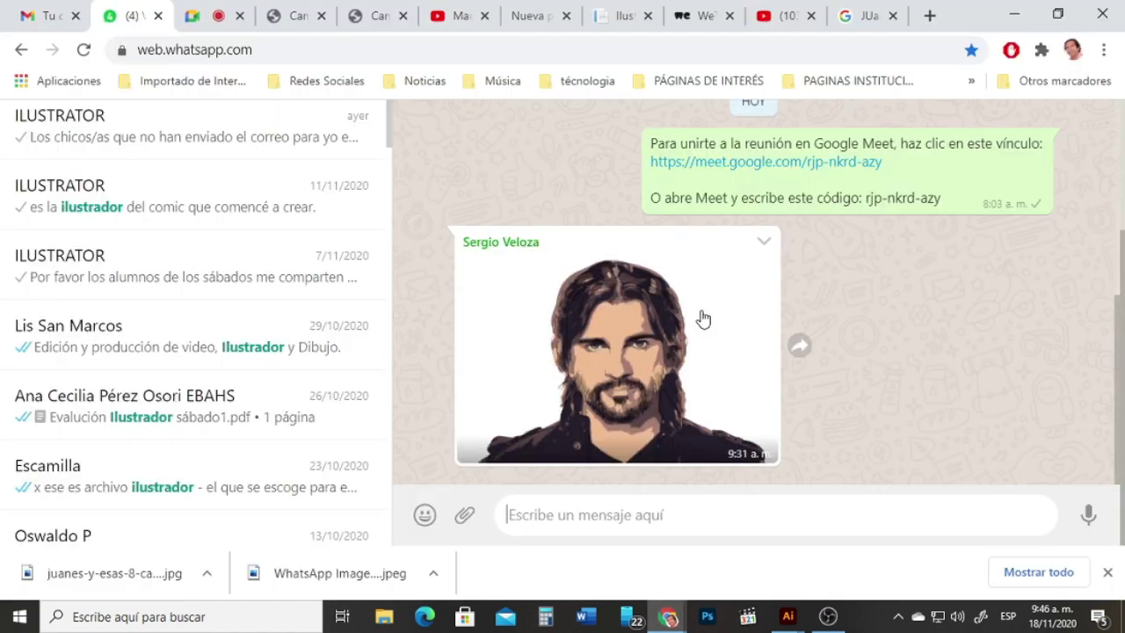
click(704, 318)
click(548, 272)
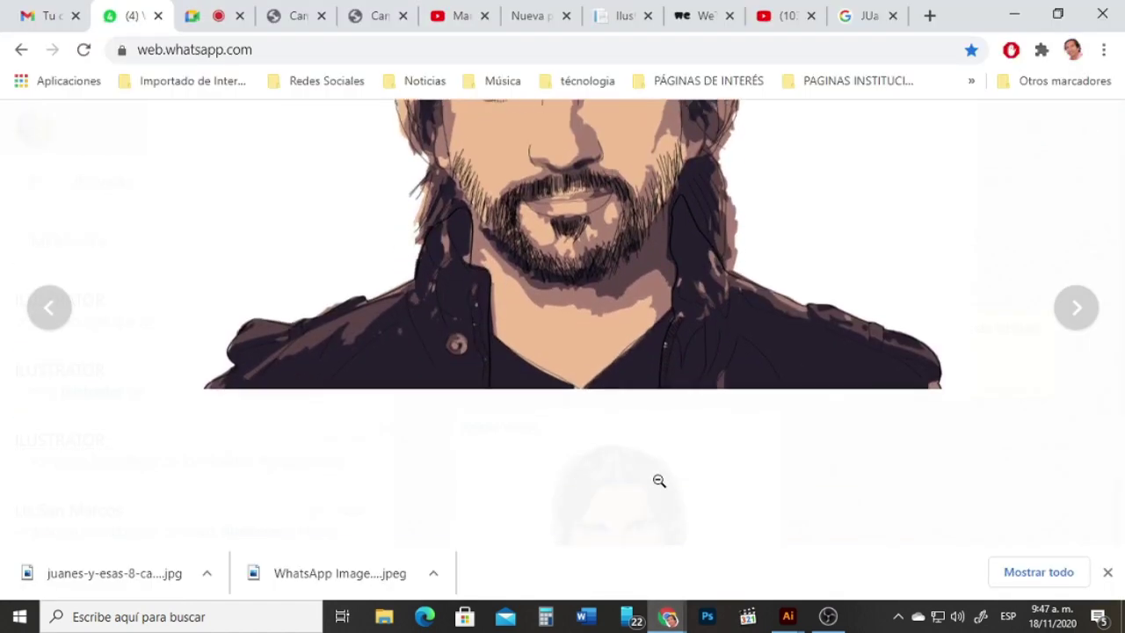
mouse_move(788, 615)
click(801, 556)
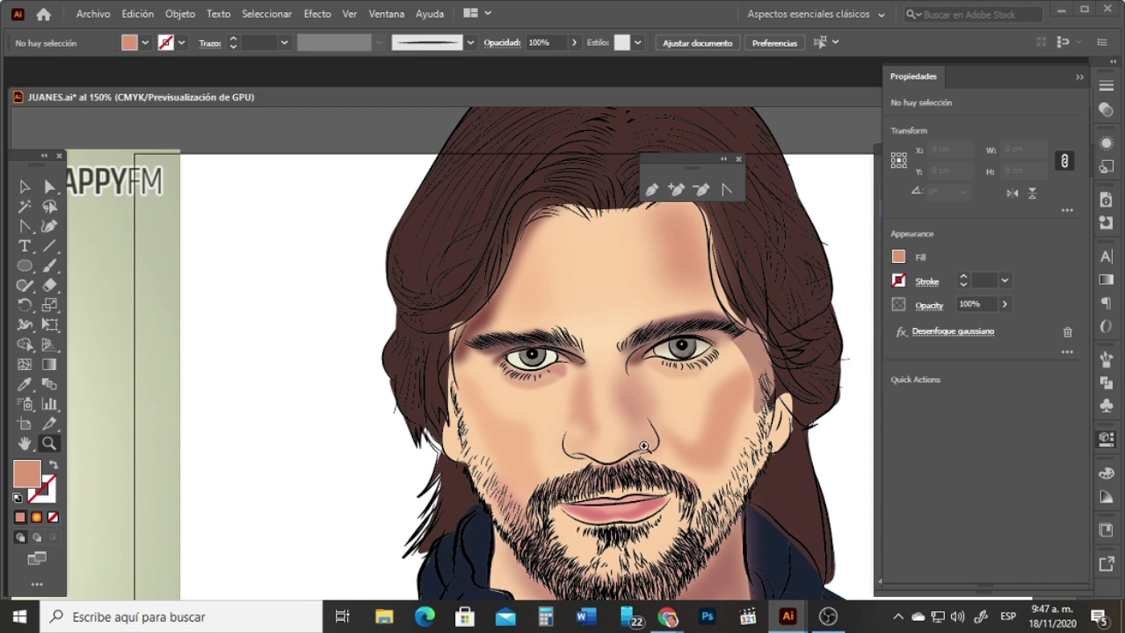
alt+click(461, 375)
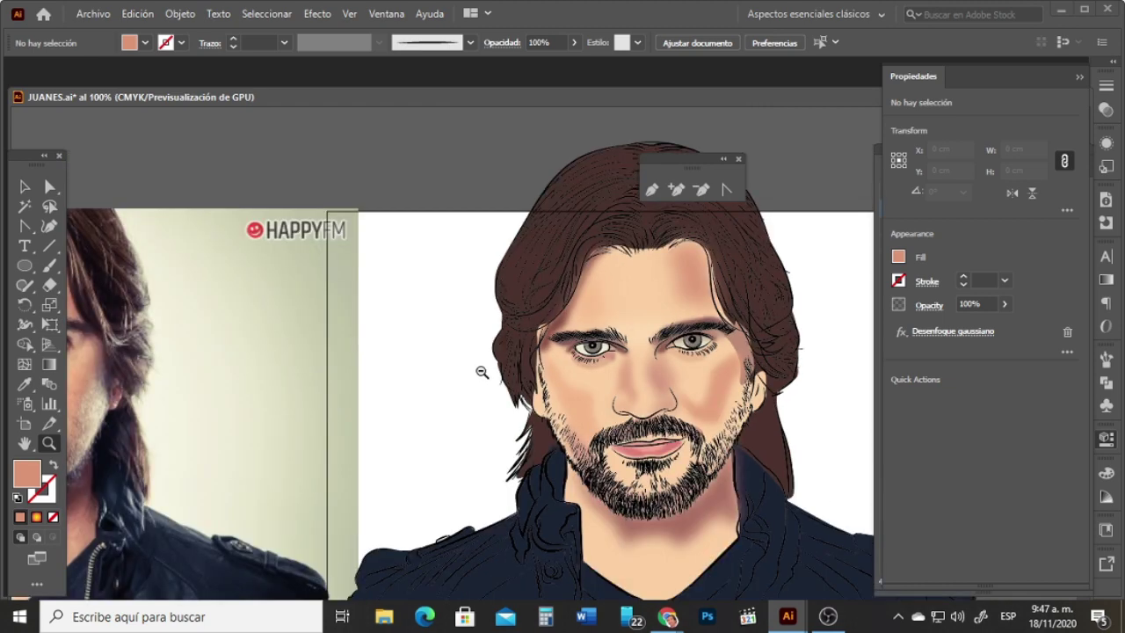
alt+click(562, 450)
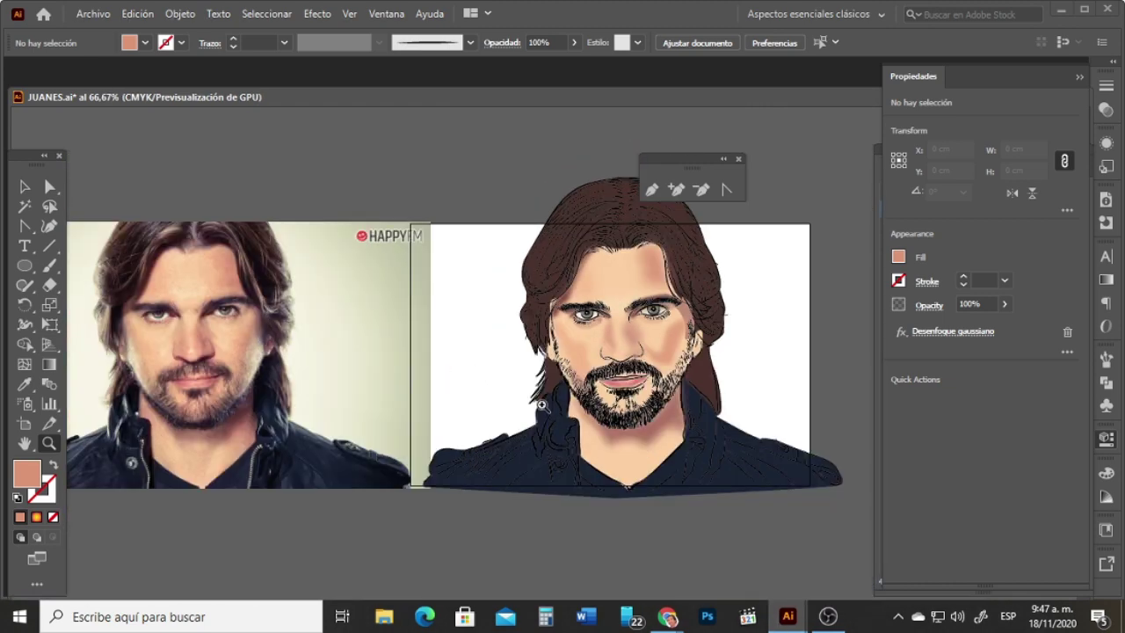
Step: Select the blurred shadow on the right cheek
click(674, 358)
click(20, 189)
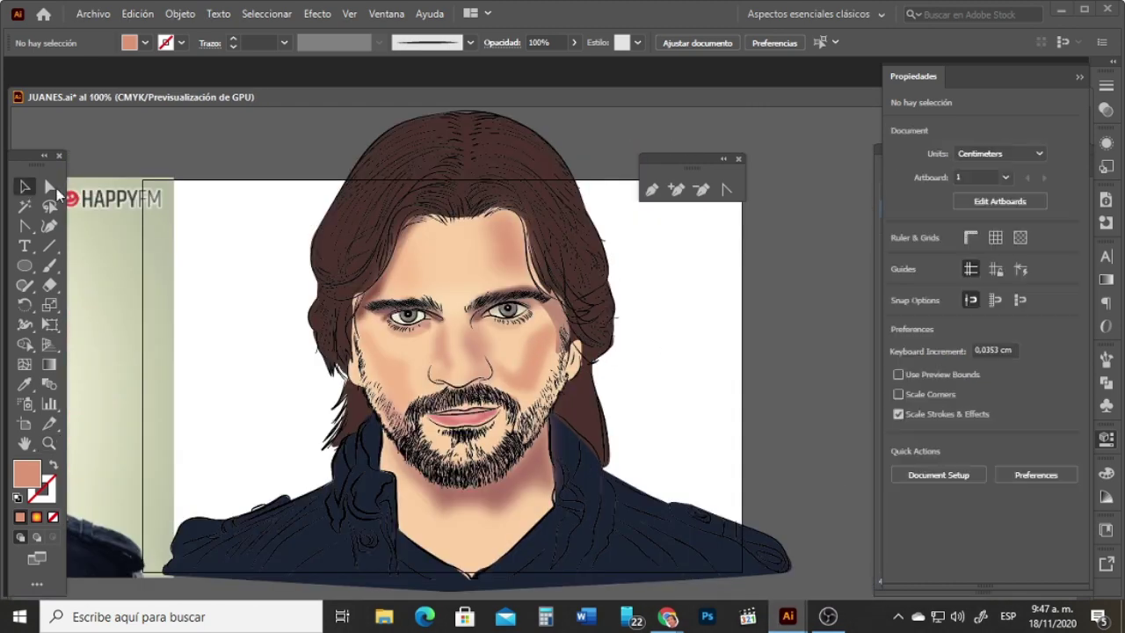
click(532, 371)
click(318, 14)
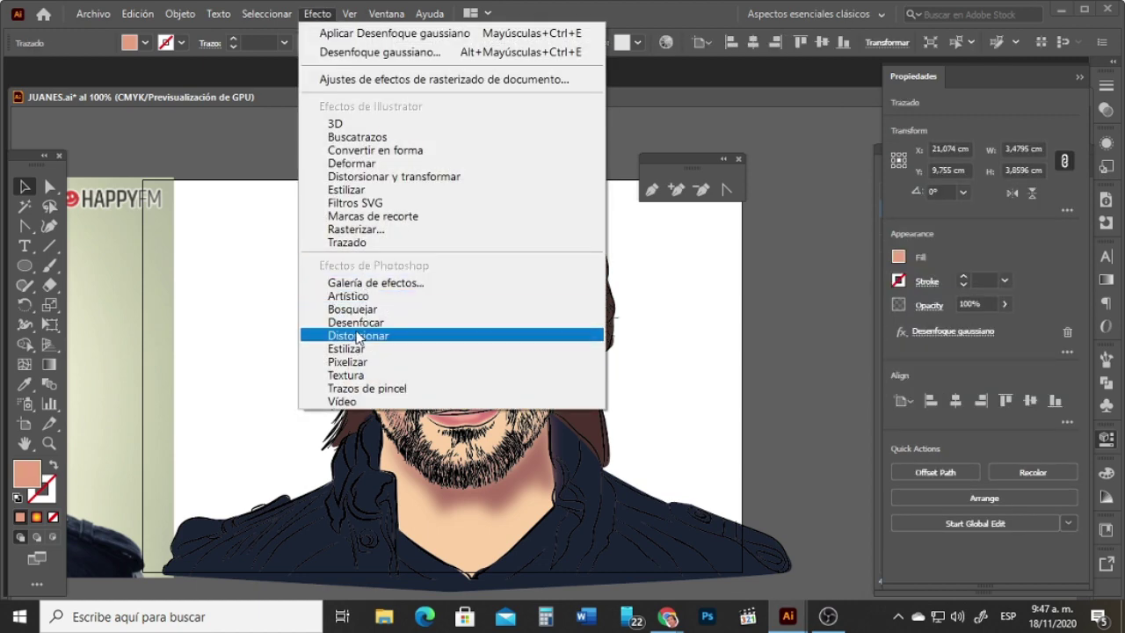
mouse_move(378, 327)
click(651, 324)
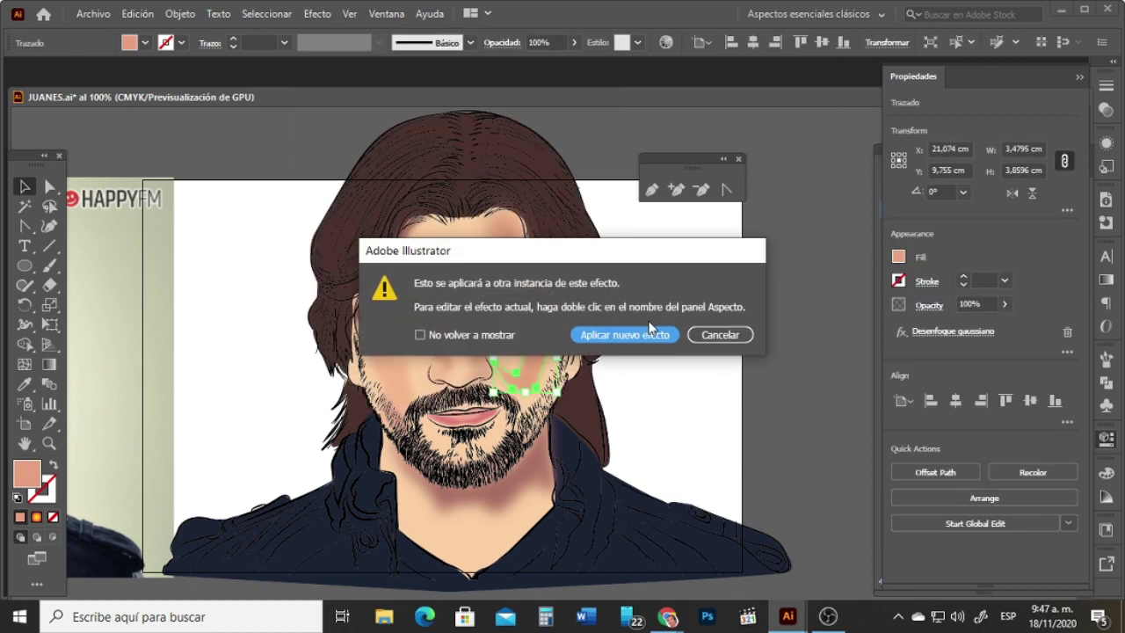
click(691, 339)
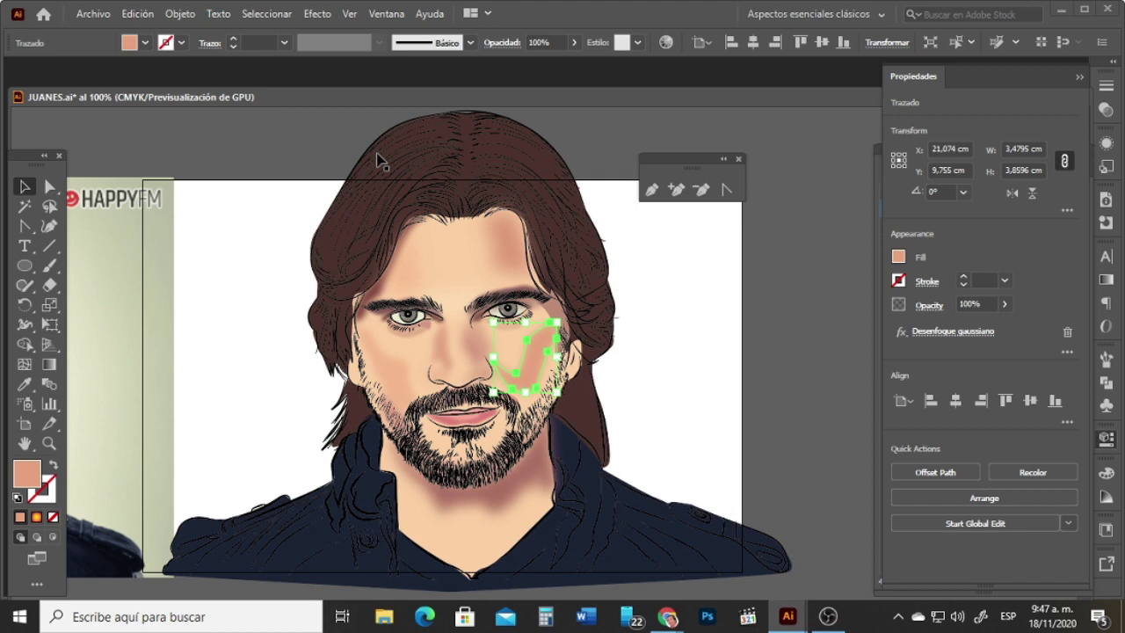
Step: Apply an additional Gaussian Blur with a radius of about 23.37 pixels to the right cheek shadow
click(317, 13)
mouse_move(381, 330)
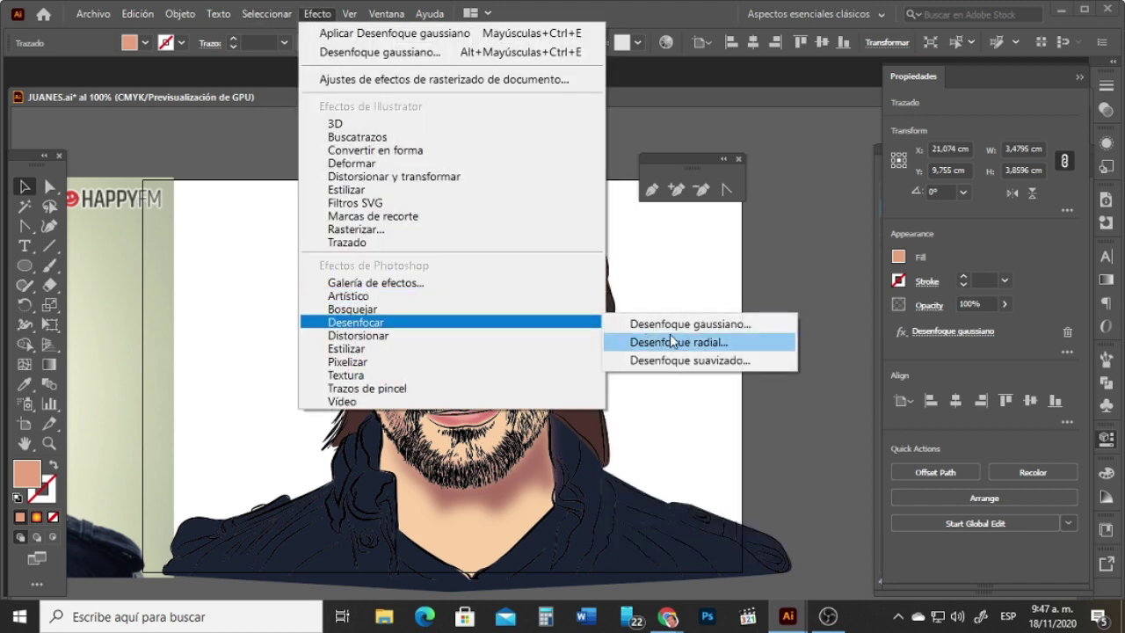
click(670, 342)
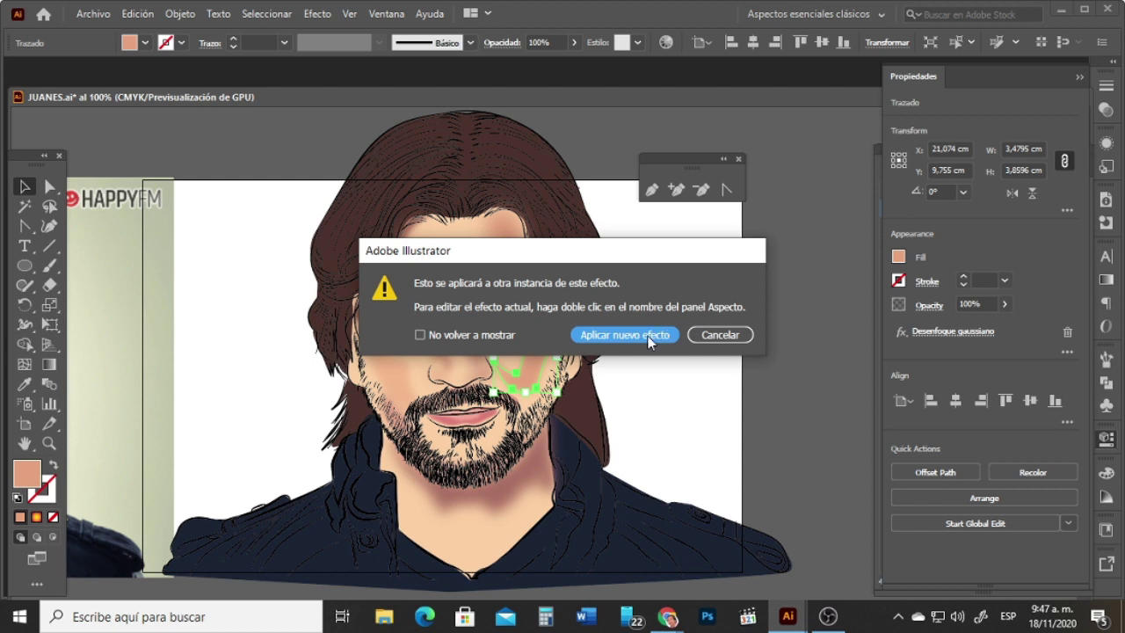
click(627, 336)
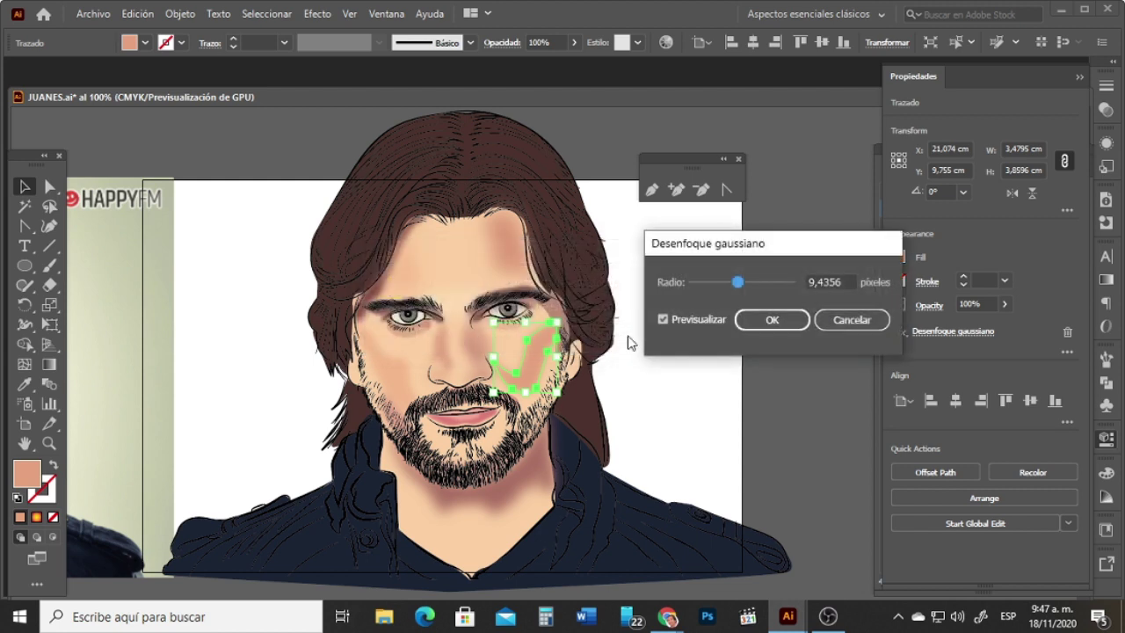
drag(741, 286, 746, 288)
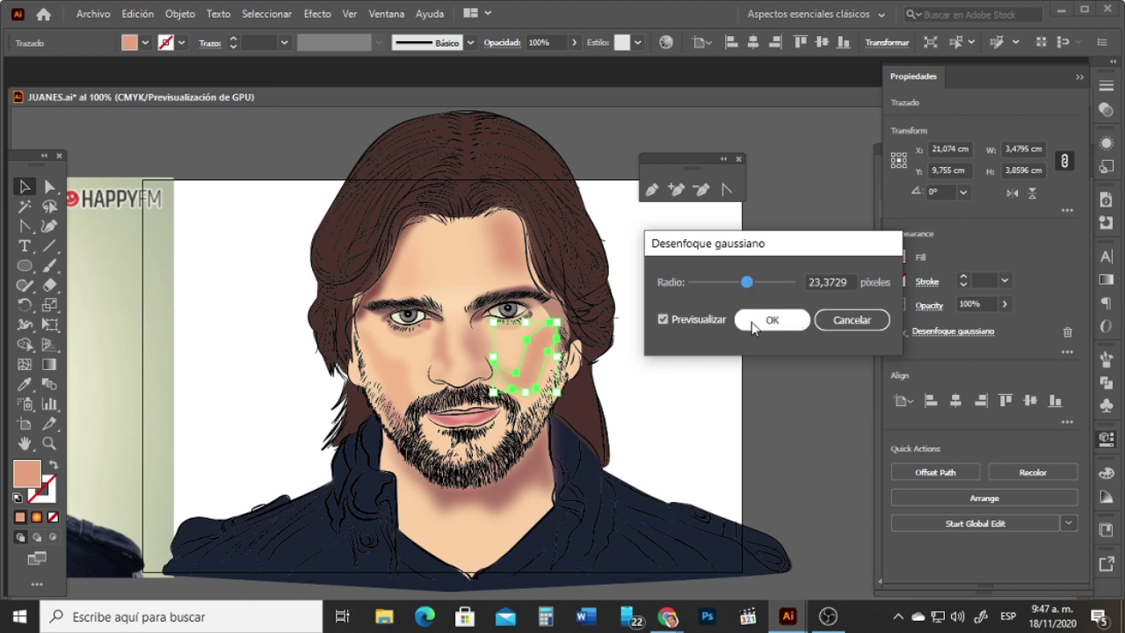
click(752, 320)
click(332, 383)
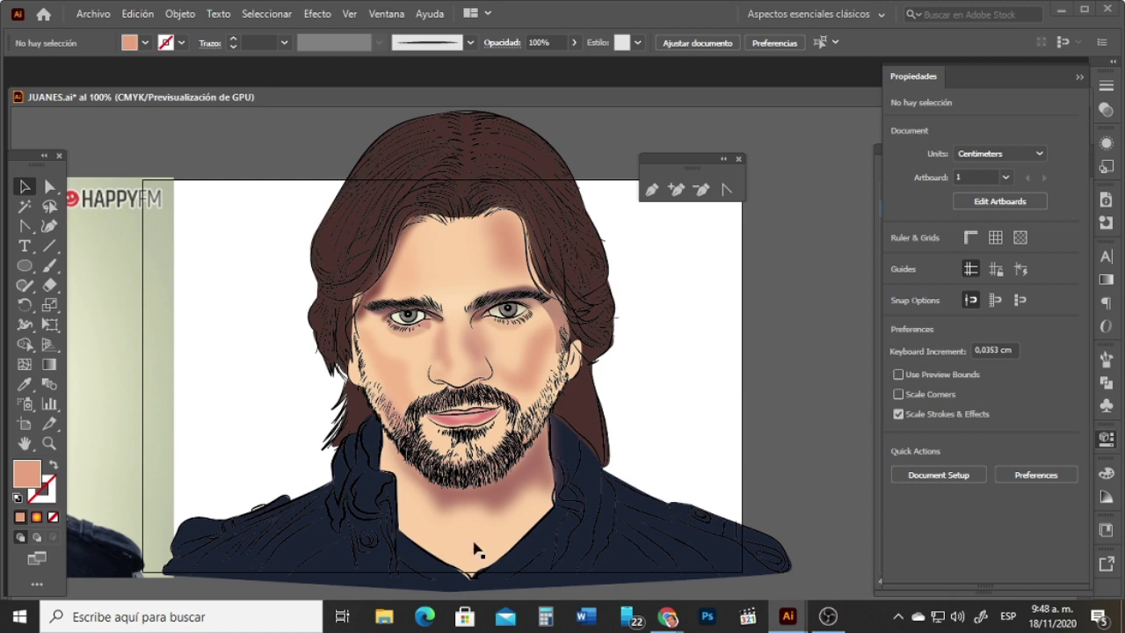
Step: Draw an ellipse about 0.68 by 0.5 cm on the tip of the nose and fill it with white
key(space)
drag(365, 352, 580, 364)
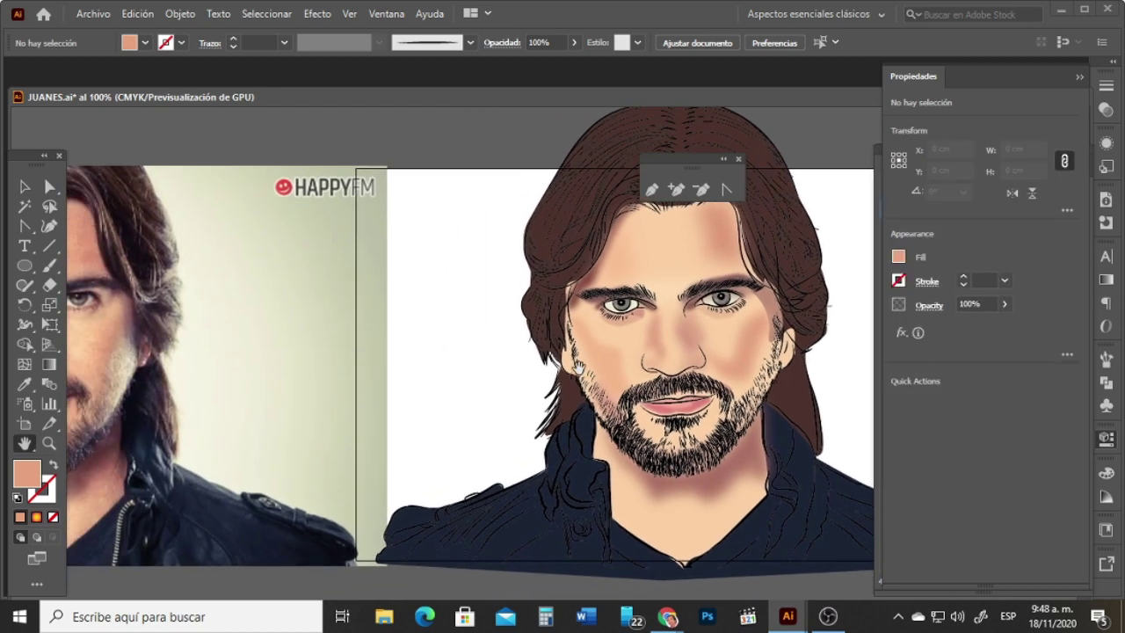
mouse_move(431, 375)
mouse_down()
mouse_move(511, 391)
mouse_move(543, 390)
mouse_move(537, 380)
mouse_up()
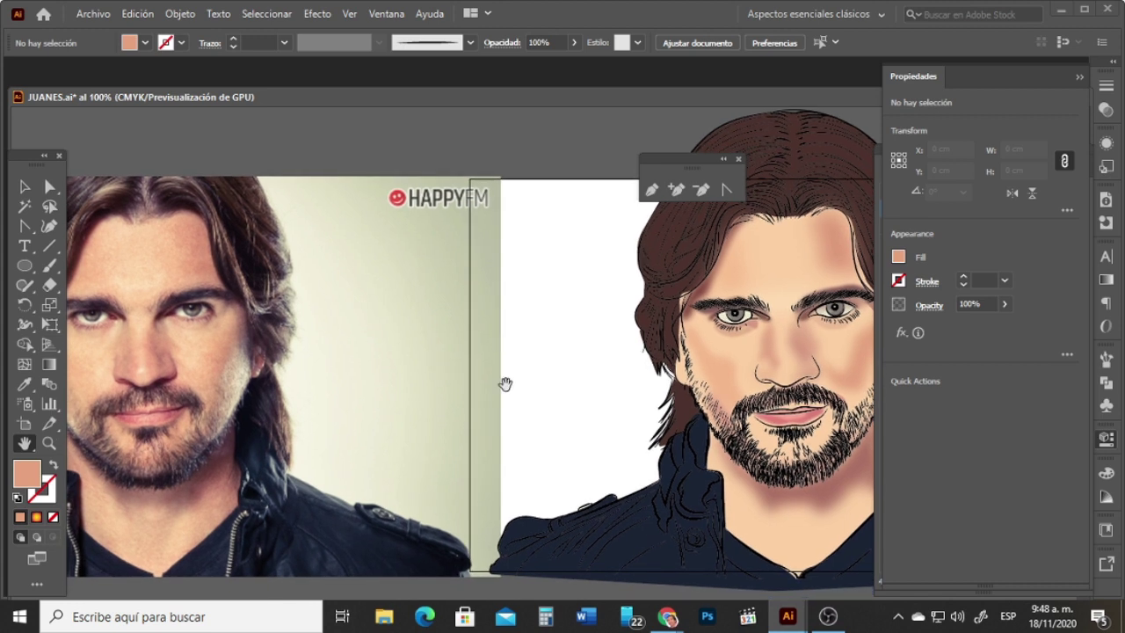
click(24, 265)
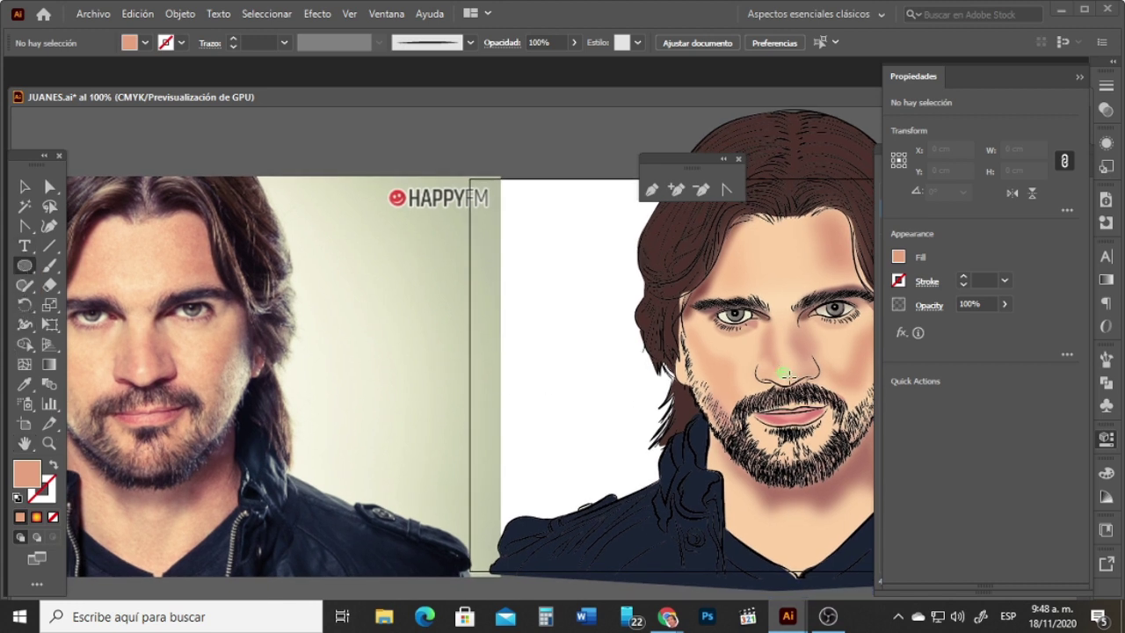
drag(777, 367, 792, 379)
double_click(39, 481)
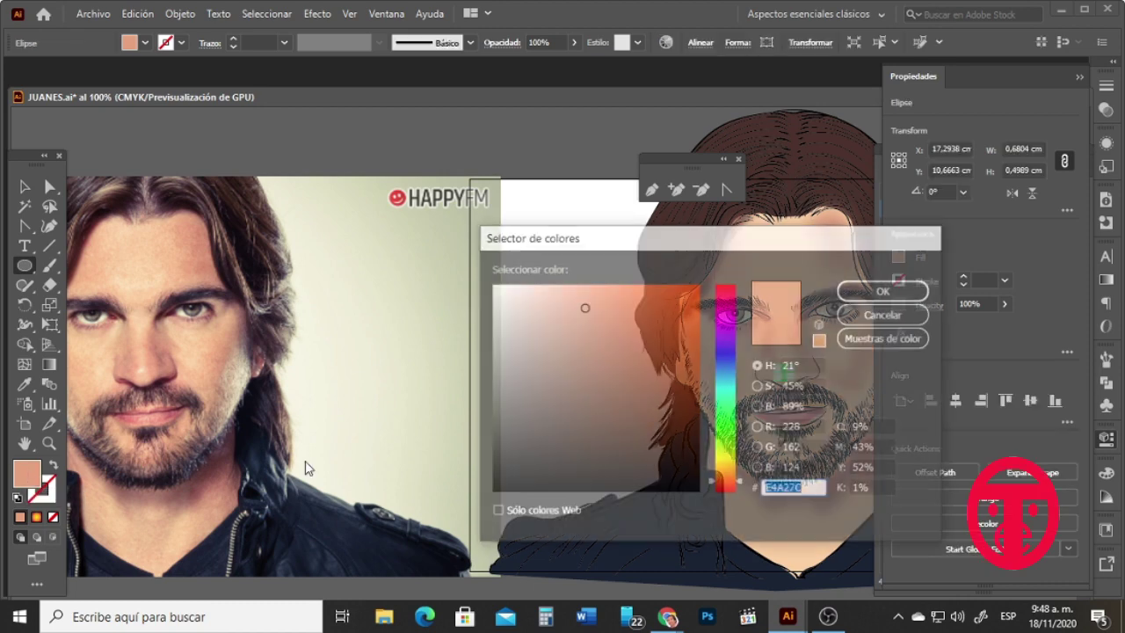
click(494, 289)
click(857, 292)
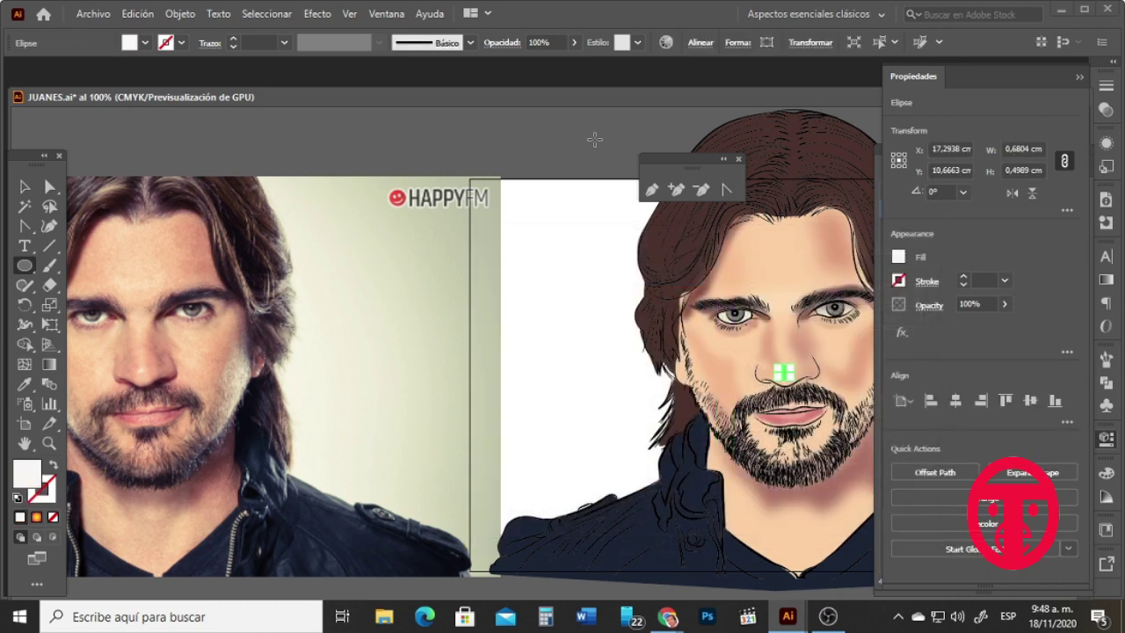
click(595, 140)
click(519, 335)
click(25, 187)
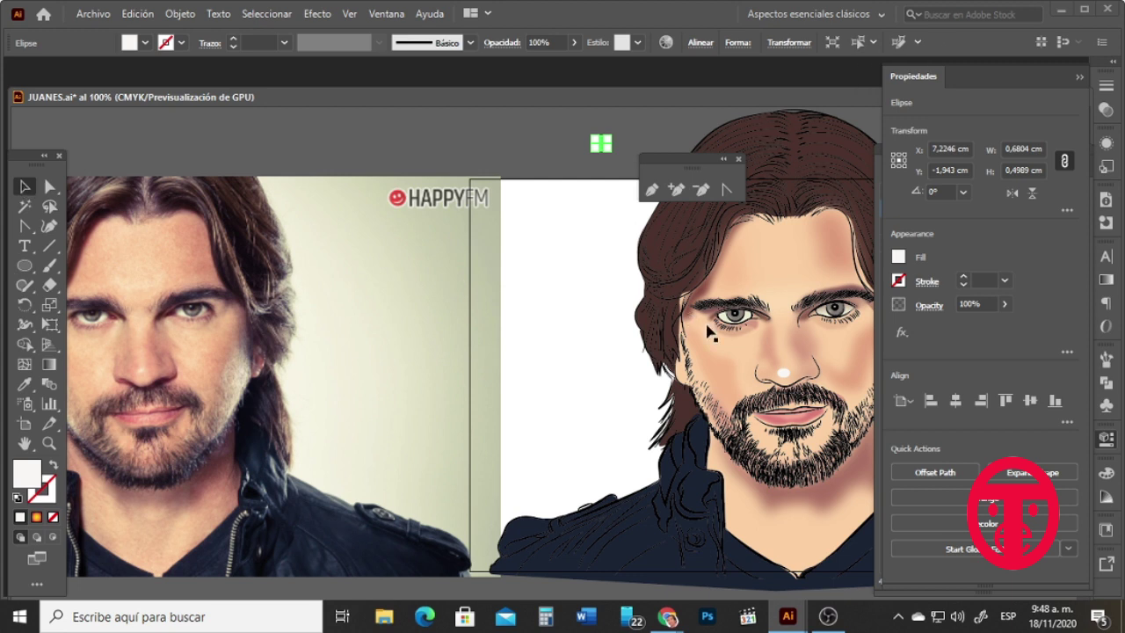
Step: Flatten the white nose-tip ellipse to about 0.25 cm high and delete the stray ellipse above the artboard
click(784, 372)
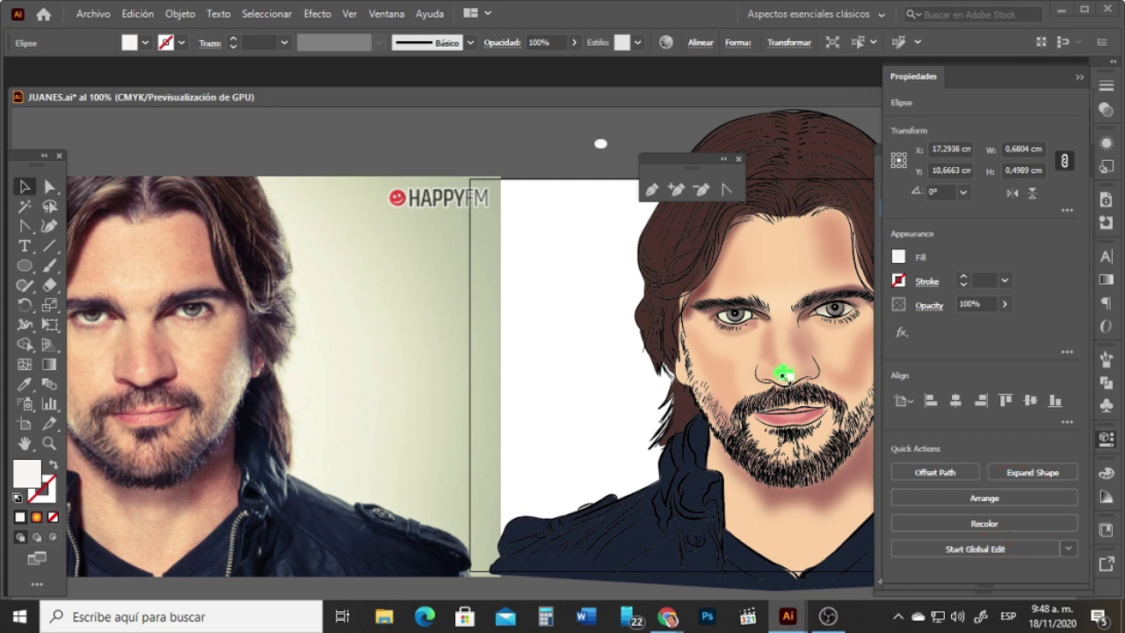
drag(784, 376, 784, 373)
click(547, 136)
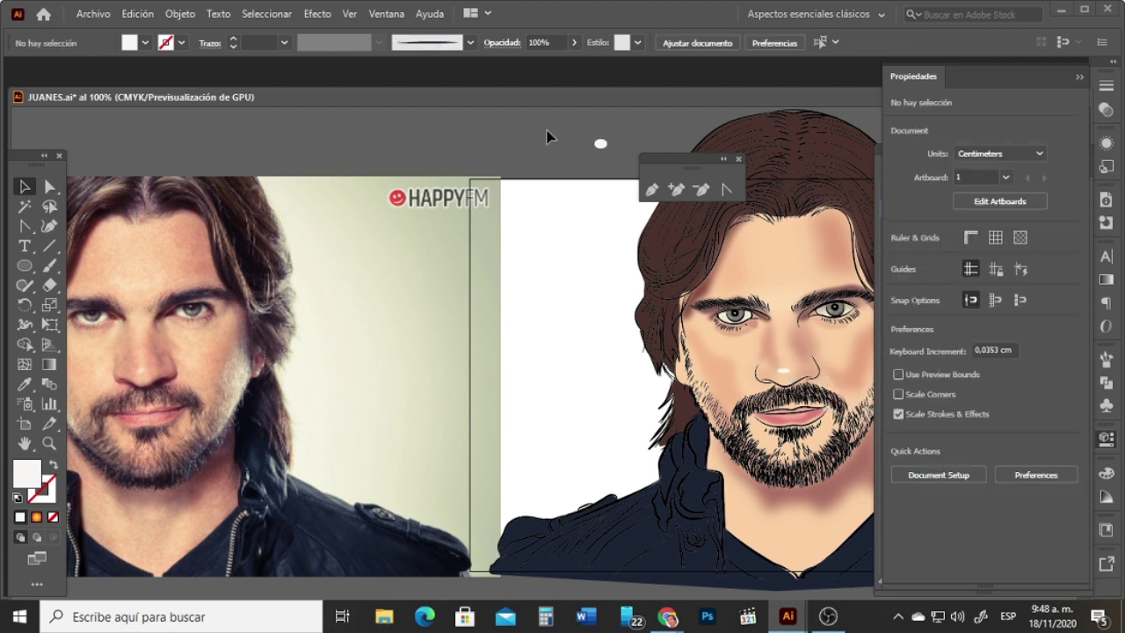
click(785, 373)
drag(785, 371, 783, 373)
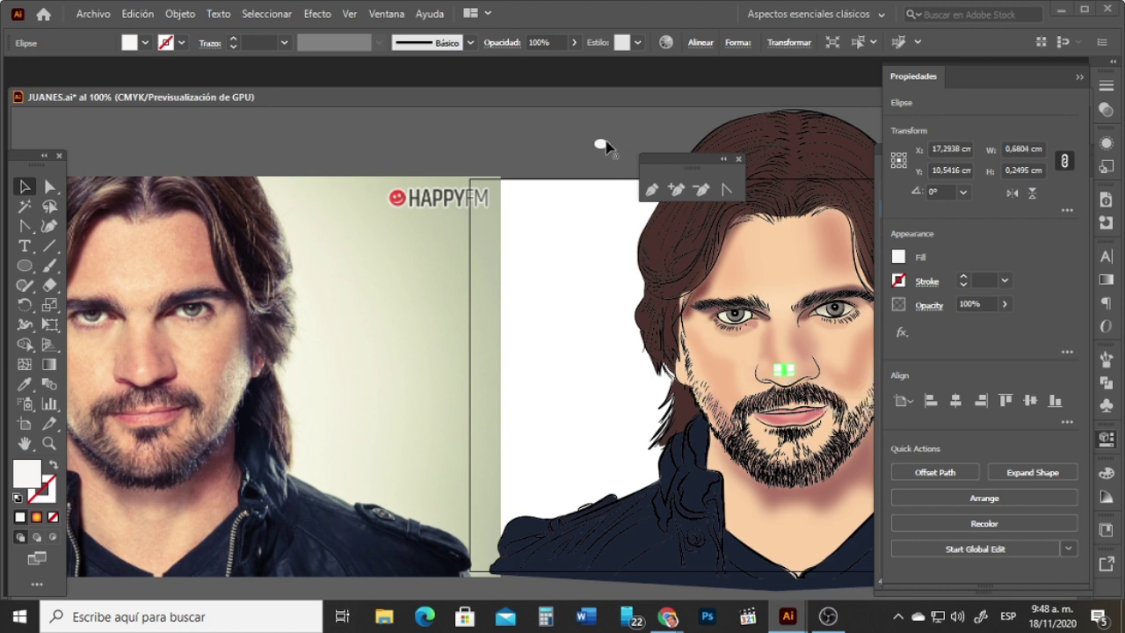
click(603, 145)
click(783, 373)
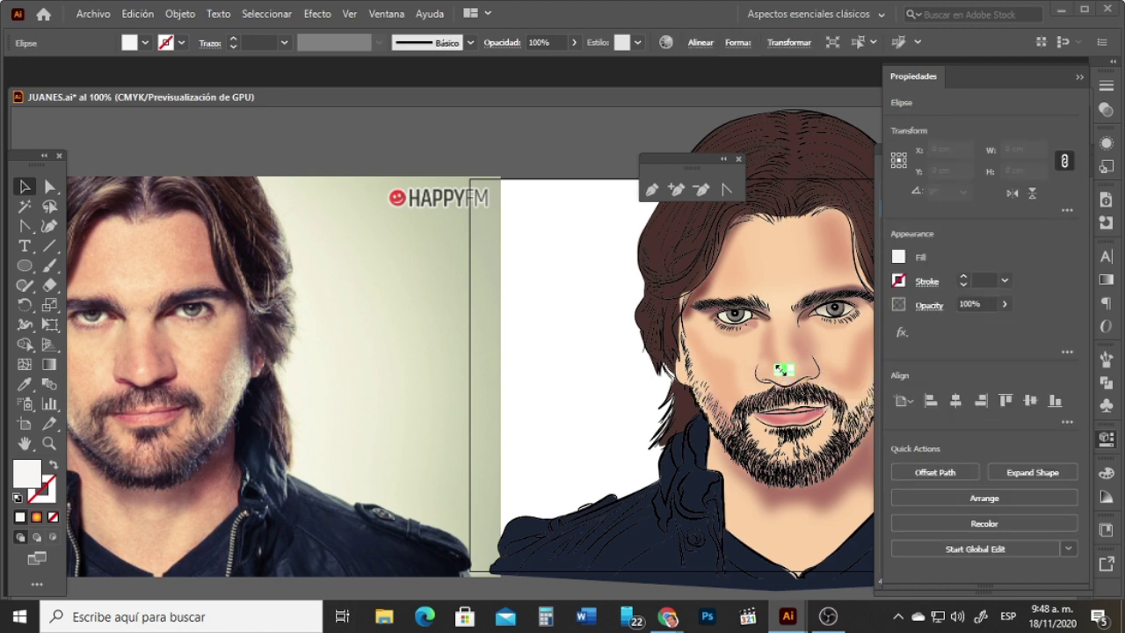
Step: Apply a Gaussian Blur with a radius of about 54.49 pixels to the flattened white ellipse on the nose tip
click(318, 14)
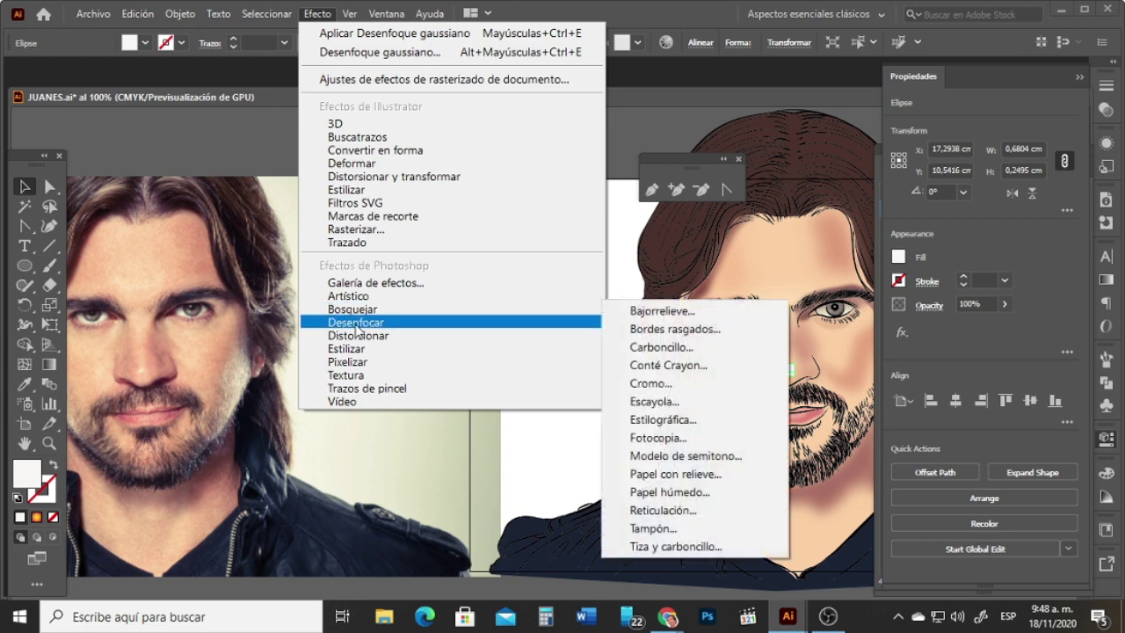
mouse_move(351, 323)
click(700, 325)
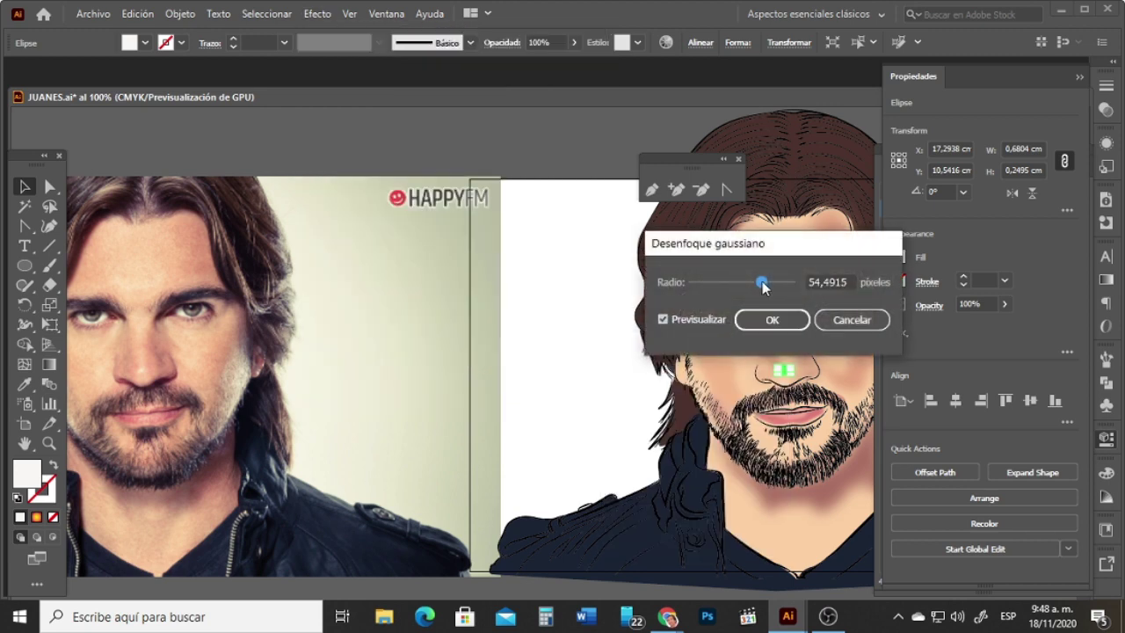
click(772, 319)
click(597, 145)
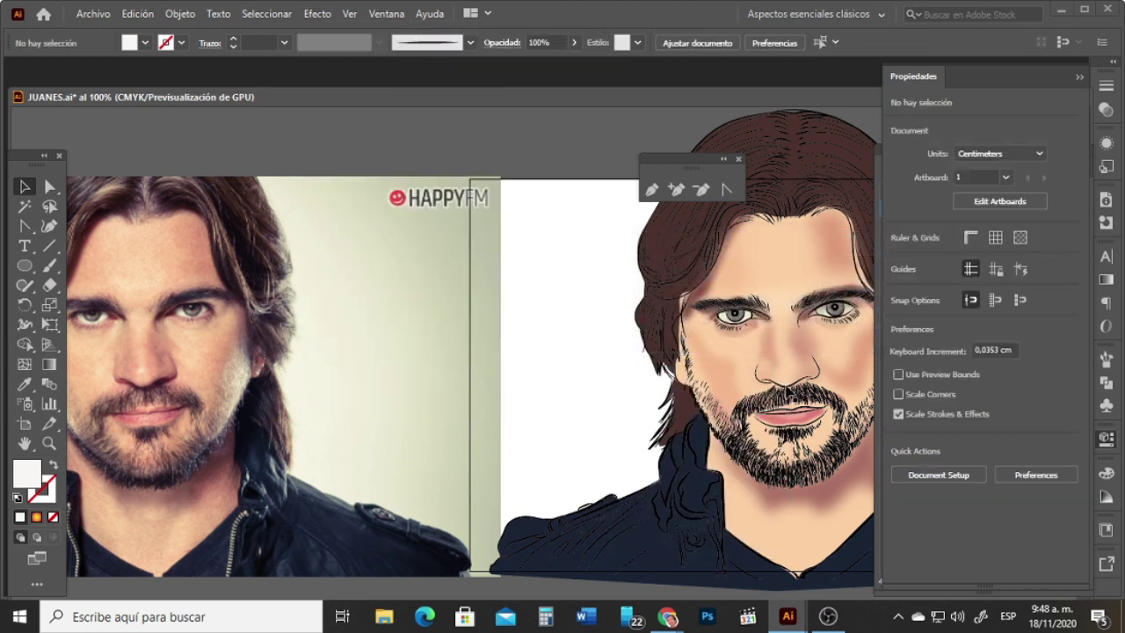
Step: Make the white nose-tip ellipse slightly taller, working with a close view of the nose
click(768, 369)
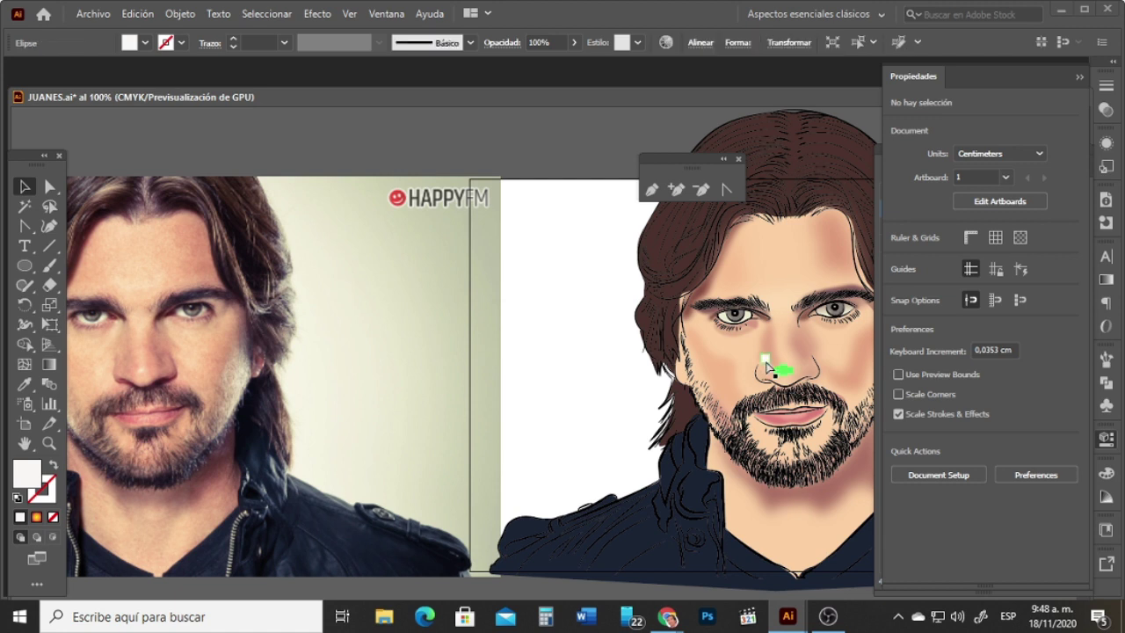
click(1079, 78)
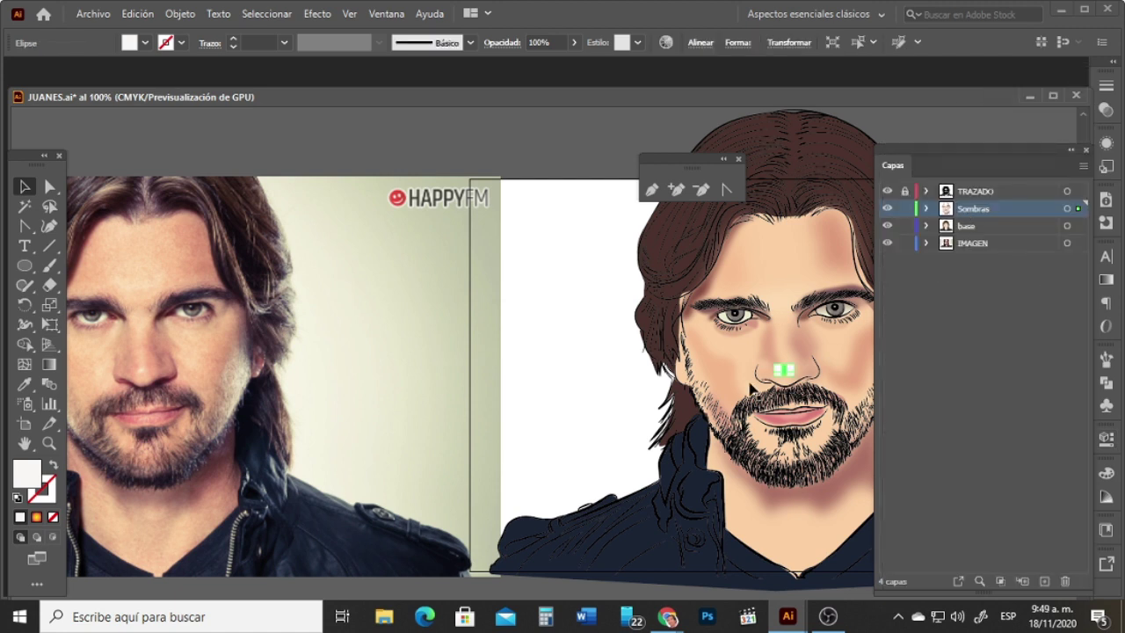
click(48, 443)
click(786, 362)
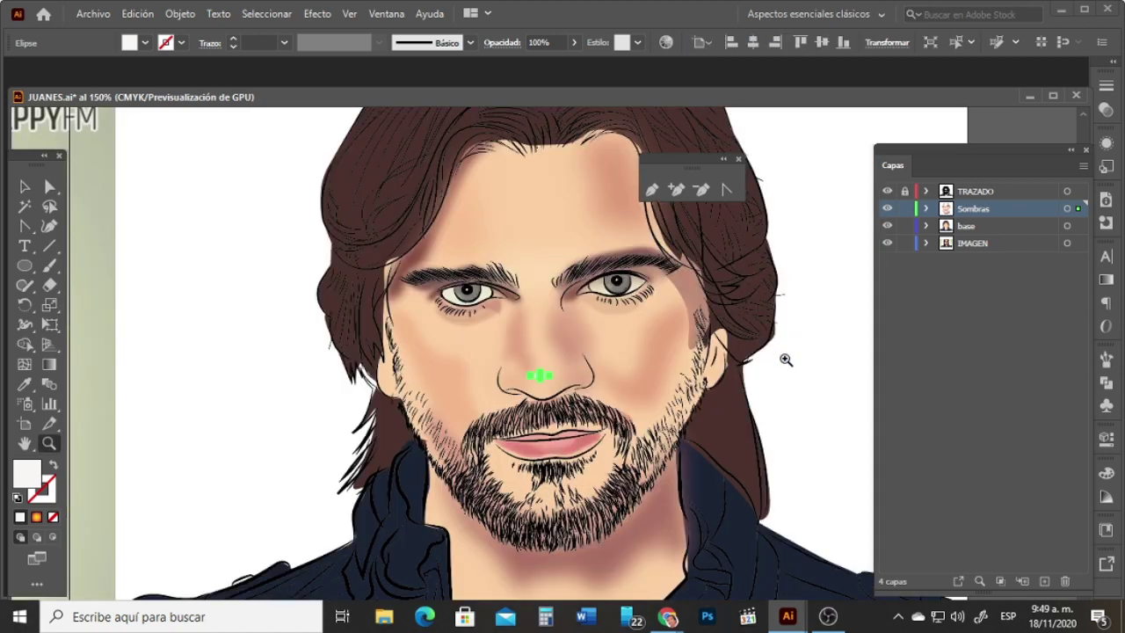
click(24, 187)
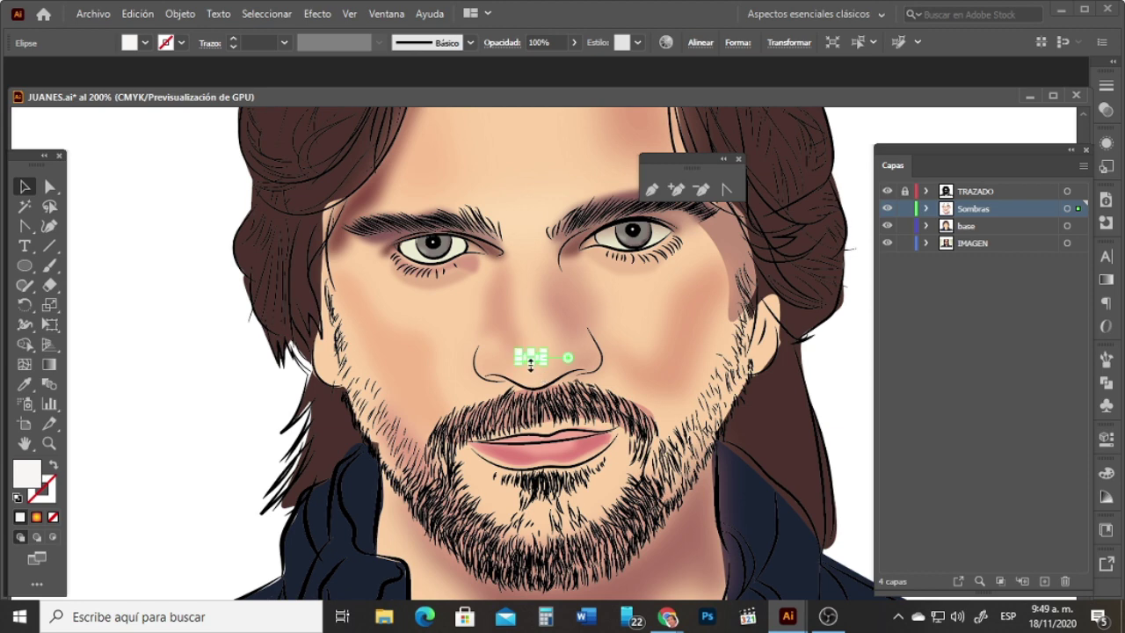
drag(531, 362, 531, 370)
Step: Apply a Gaussian Blur with a radius of about 21.64 pixels to the nose-tip ellipse
click(318, 13)
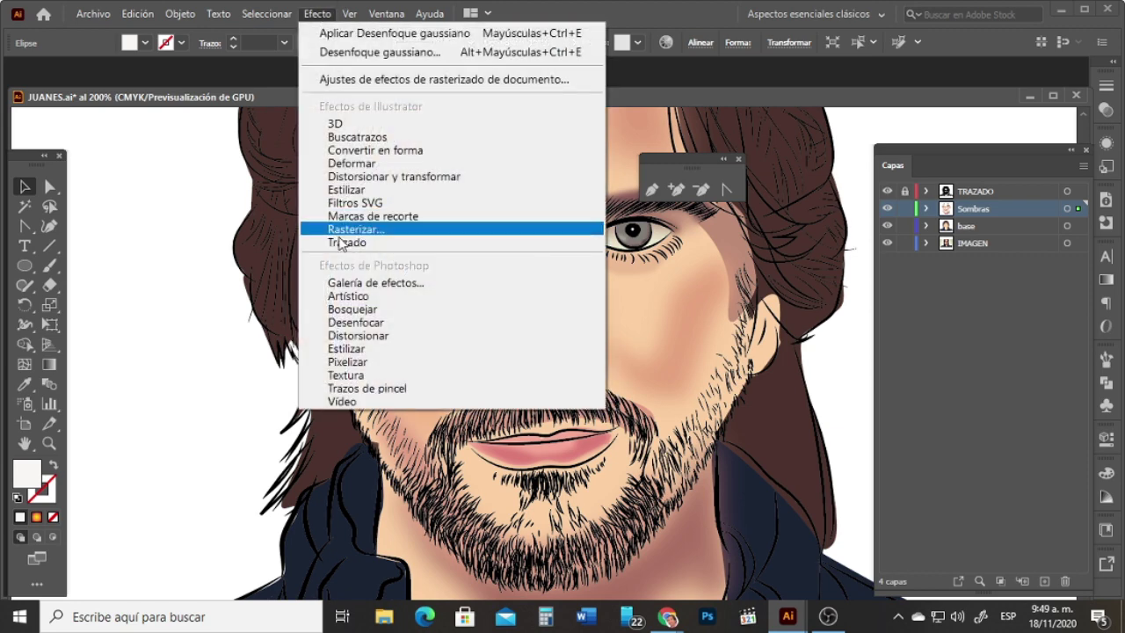
mouse_move(358, 318)
mouse_move(552, 325)
click(659, 322)
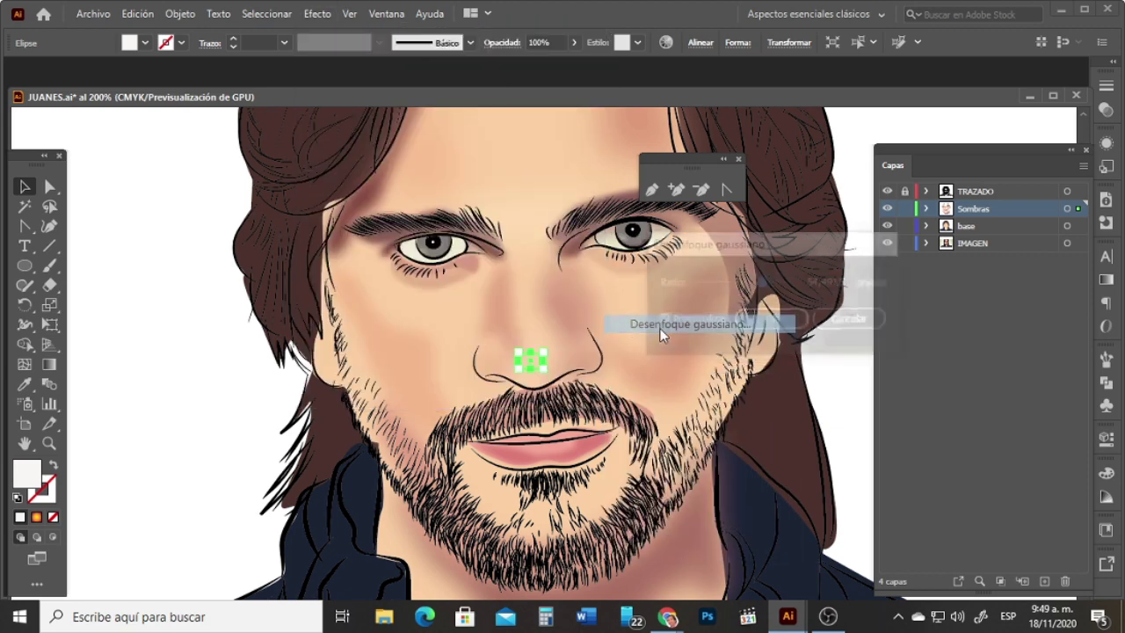
click(736, 284)
drag(737, 286, 747, 288)
click(760, 325)
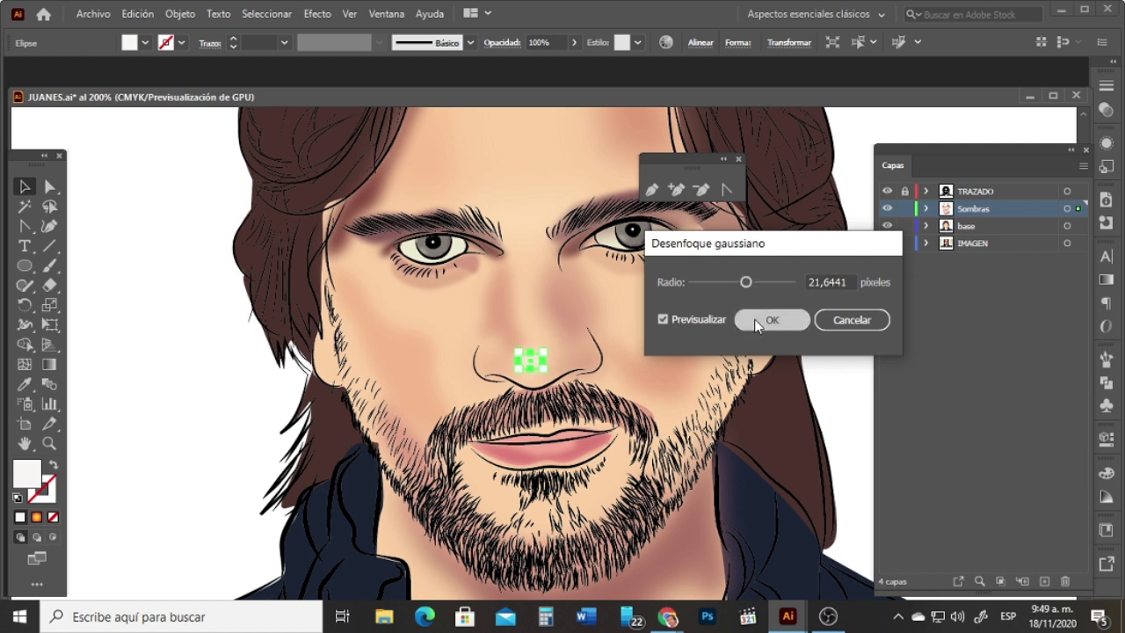
click(849, 167)
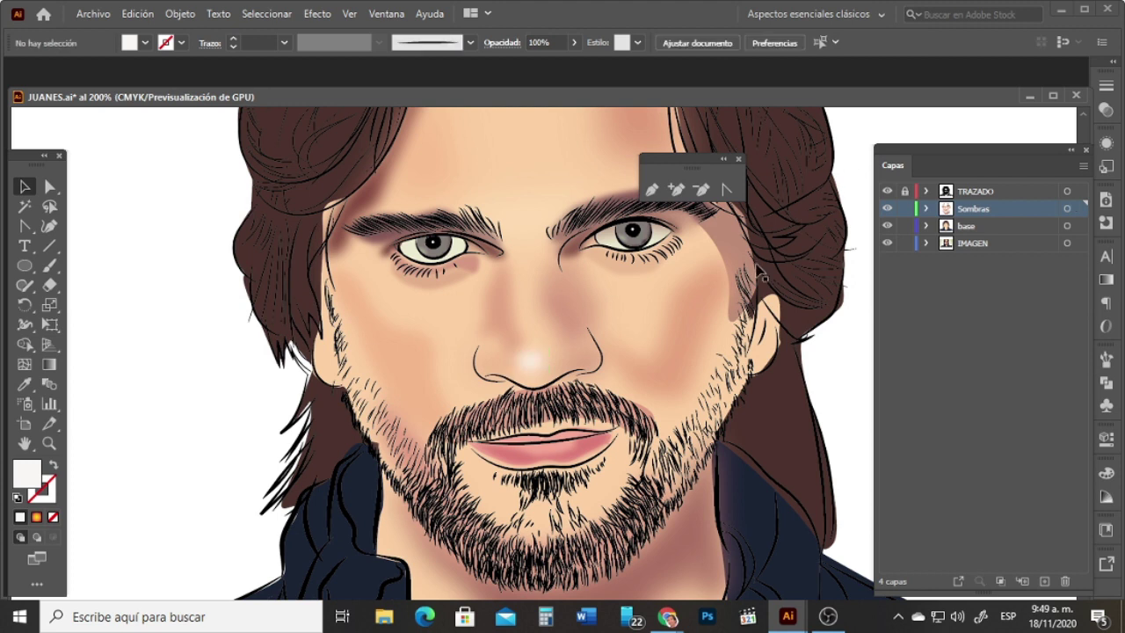
Step: Reduce the width and height of the blurred nose highlight so it forms a smaller, rounder spot
click(543, 355)
drag(547, 351, 539, 350)
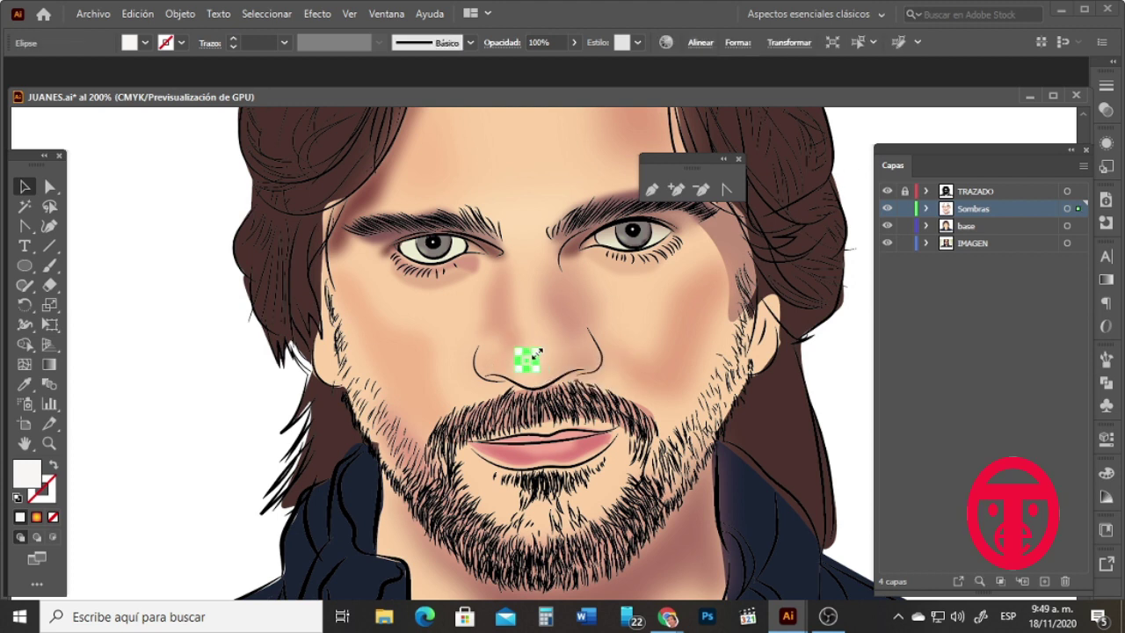
click(857, 163)
click(533, 351)
drag(534, 351, 531, 358)
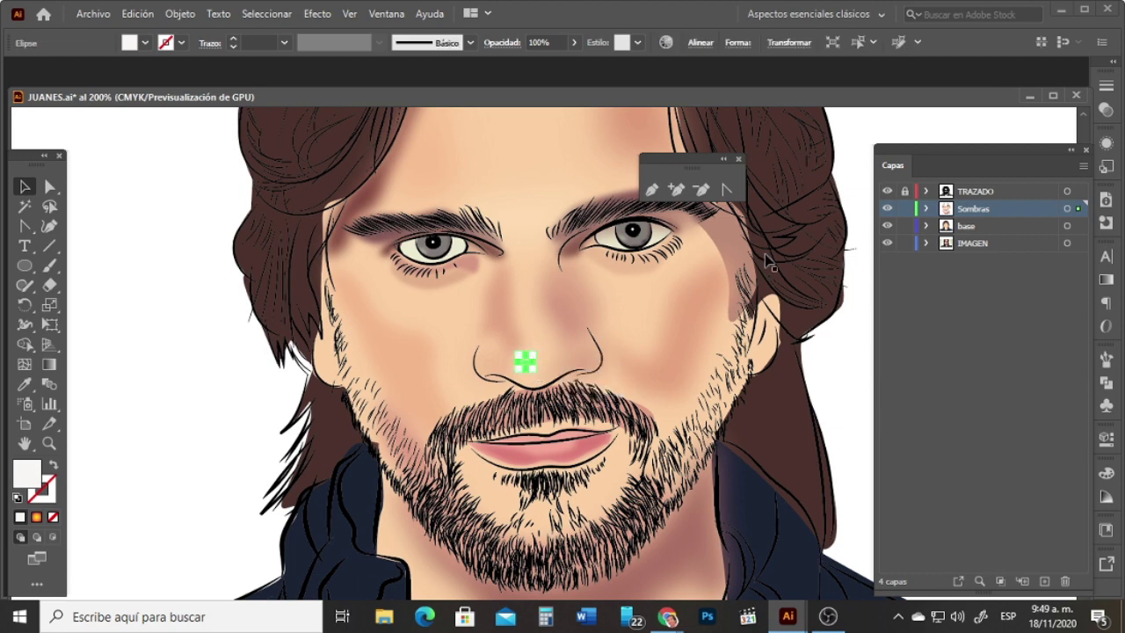
click(841, 169)
Step: Draw a tiny white ellipse inside the blurred highlight on the nose tip
click(50, 443)
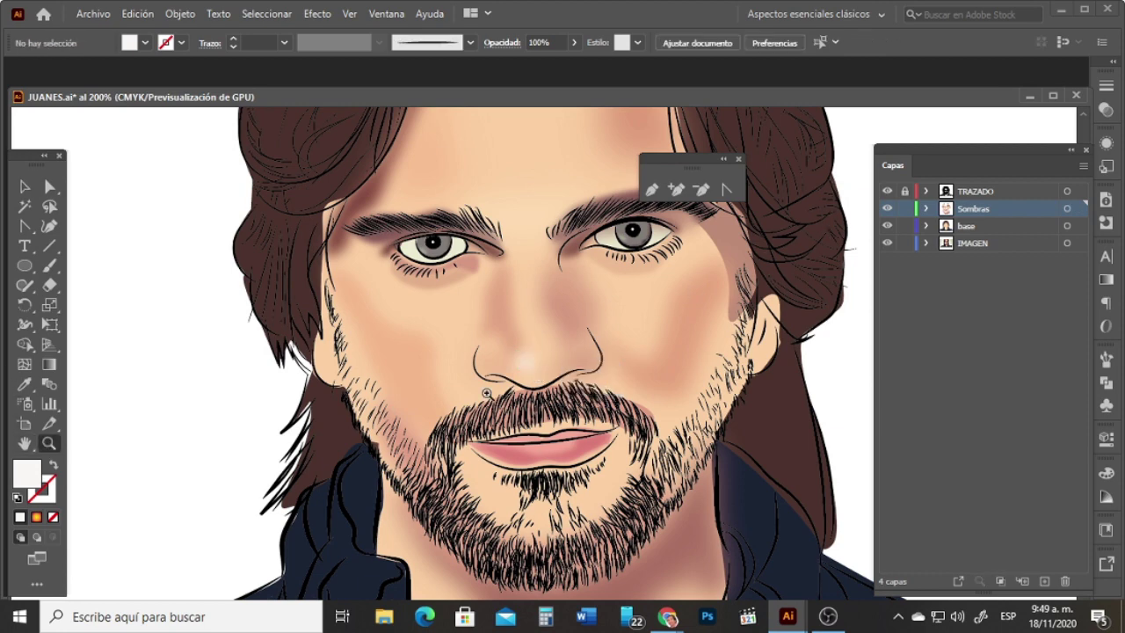
click(546, 364)
click(545, 364)
key(l)
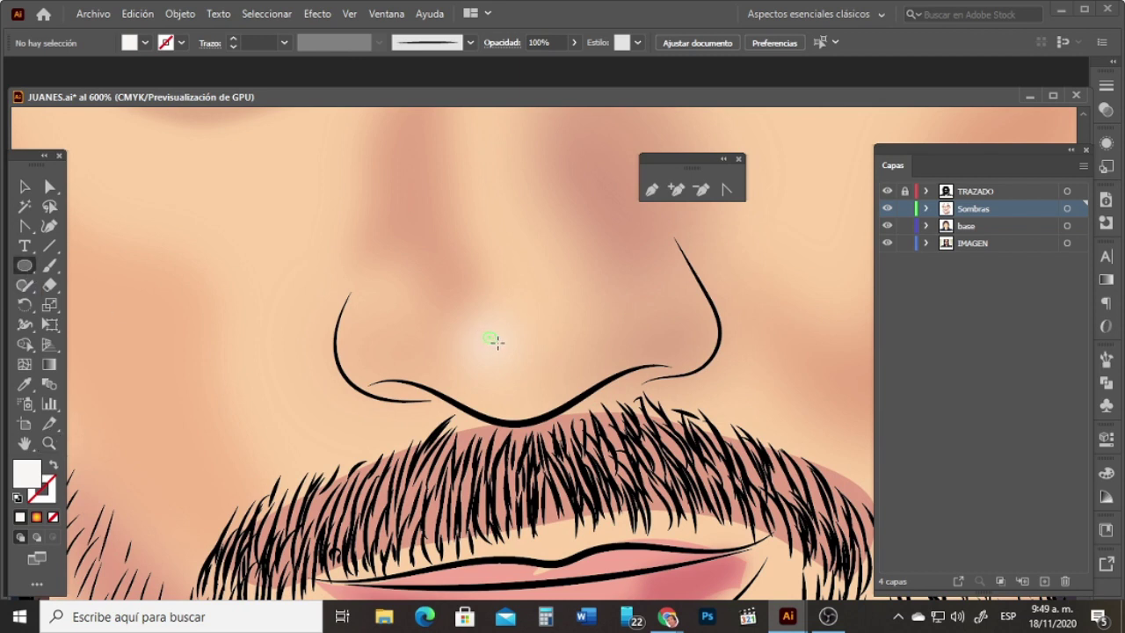
drag(497, 343, 500, 346)
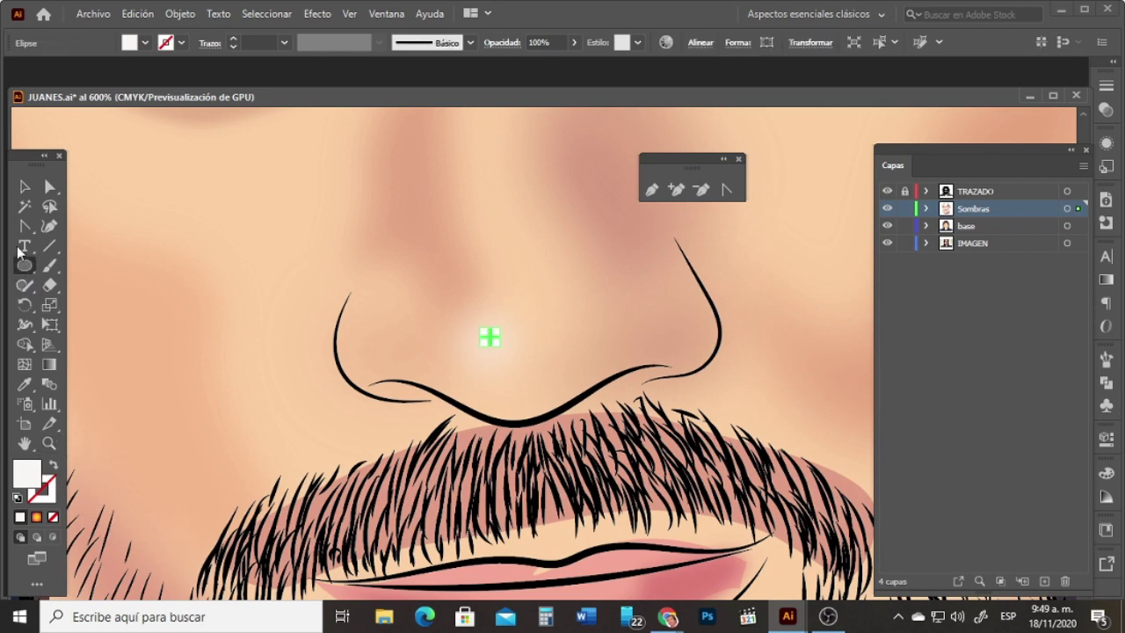
click(25, 186)
click(429, 258)
click(802, 261)
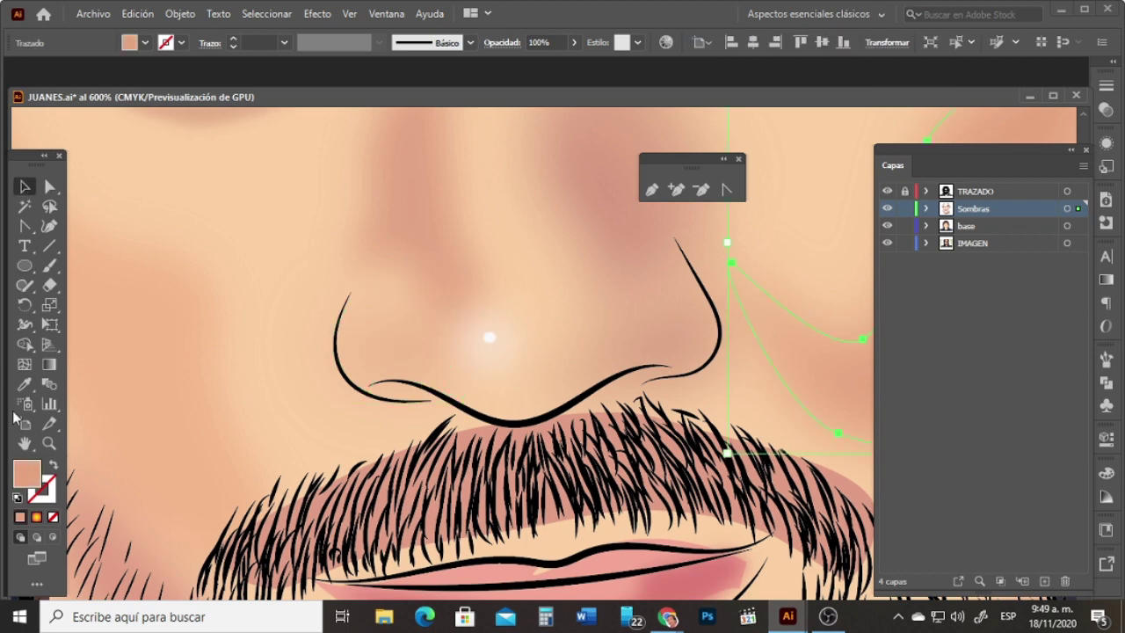
Step: Examine the tiny white nose highlight from a wider view of the face and up close
click(49, 442)
alt+click(546, 332)
alt+click(554, 367)
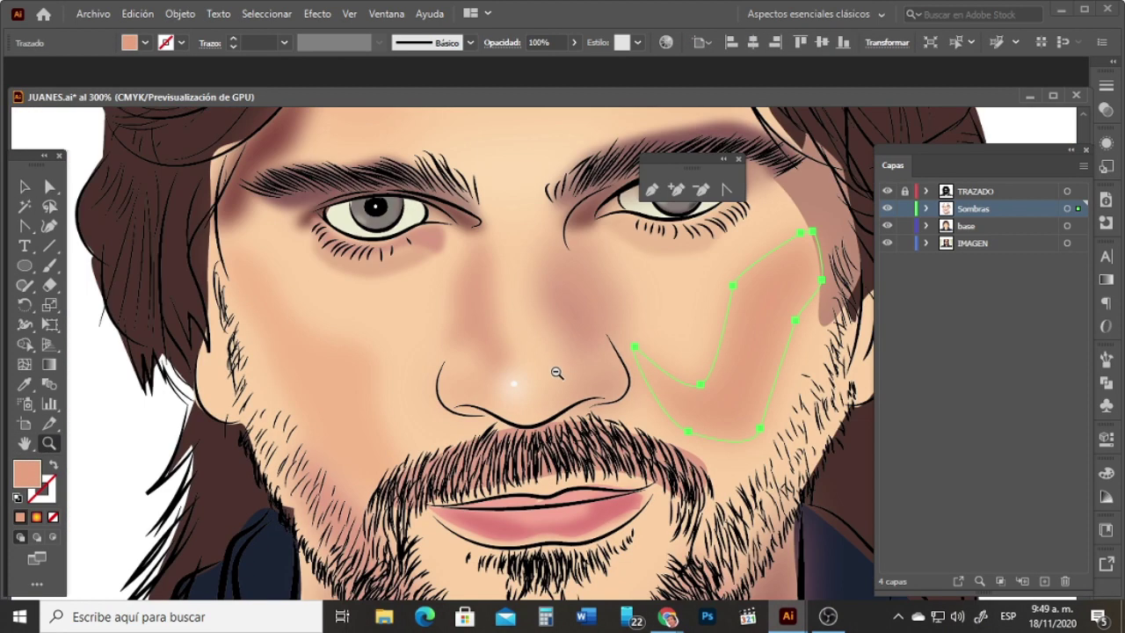
alt+click(567, 363)
alt+click(577, 357)
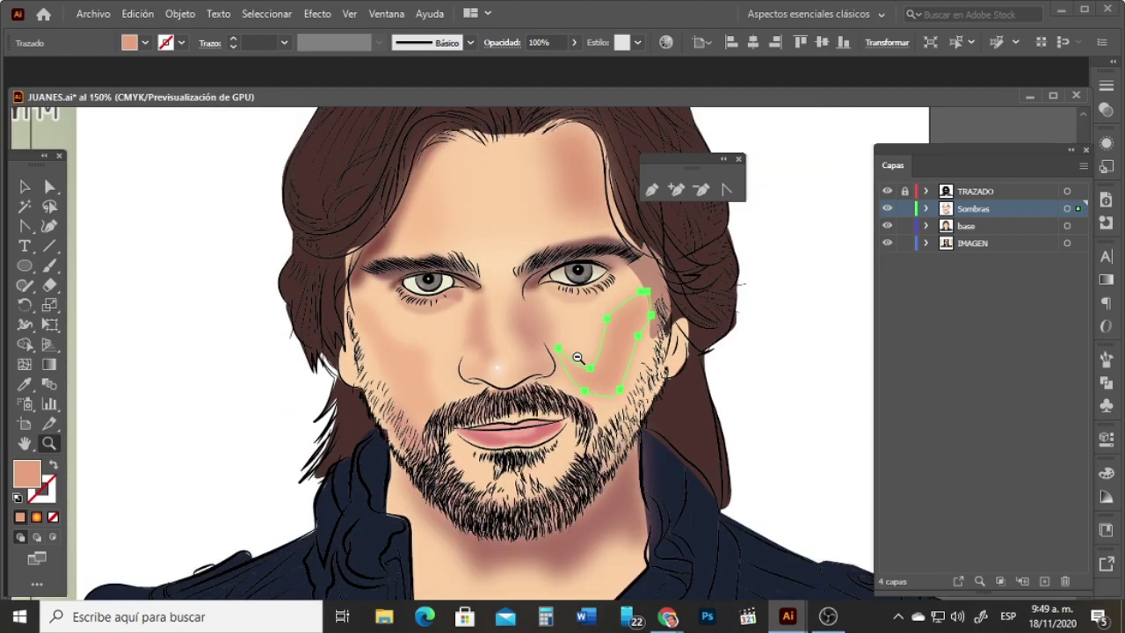
alt+click(510, 367)
click(541, 358)
click(539, 360)
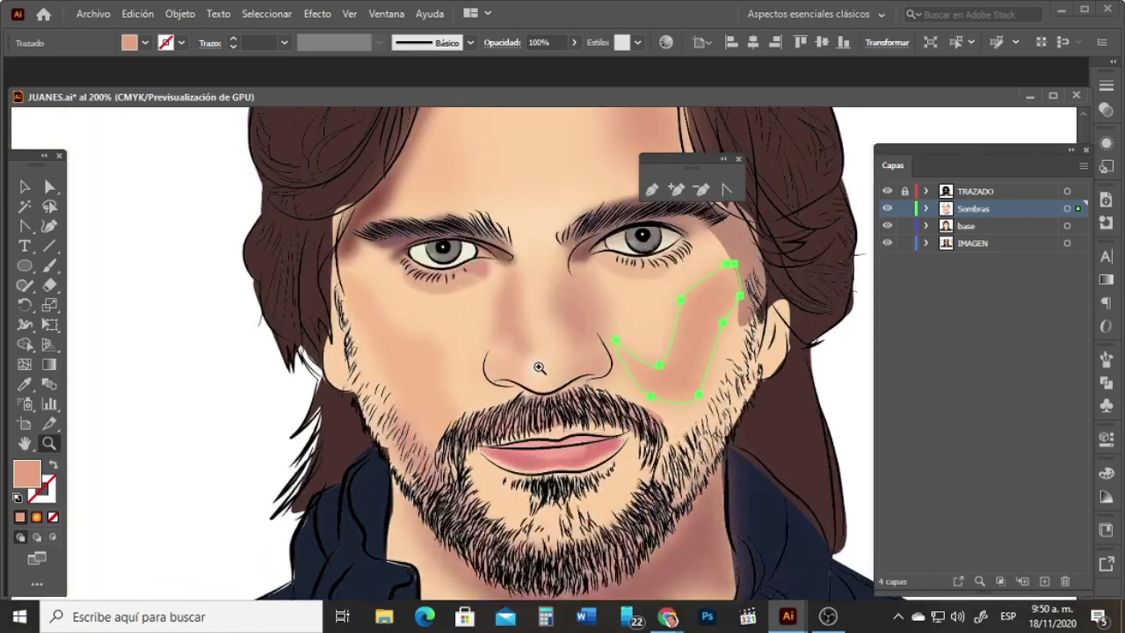
click(537, 371)
click(530, 380)
click(526, 384)
Step: Apply a Gaussian Blur with a smaller radius to the tiny white ellipse on the nose tip
click(25, 187)
click(546, 329)
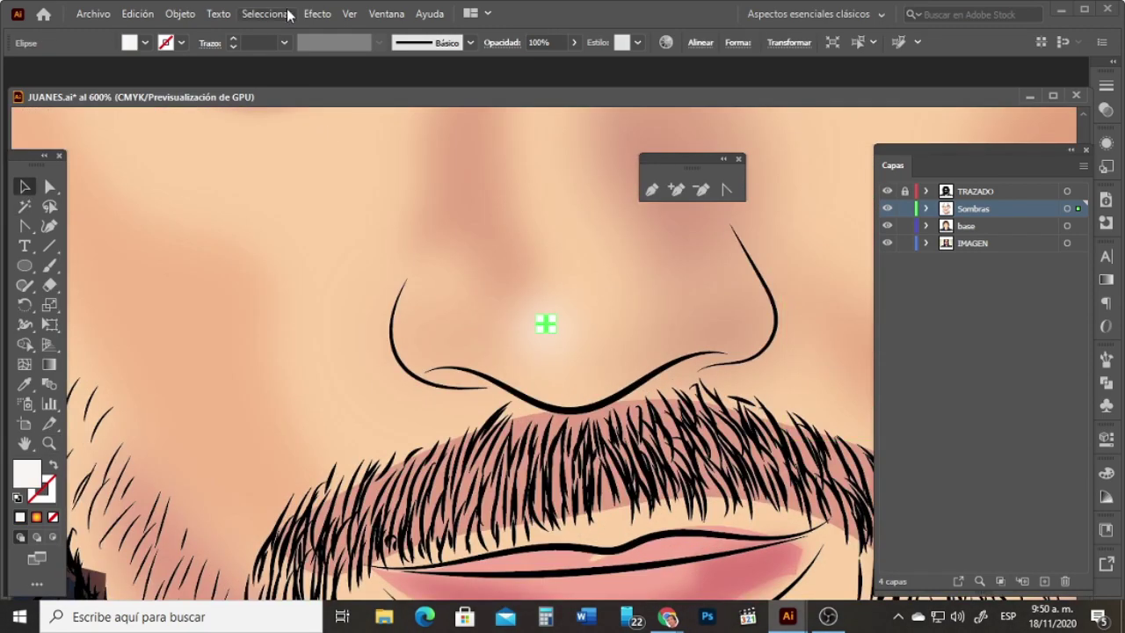
click(317, 13)
mouse_move(370, 323)
click(681, 324)
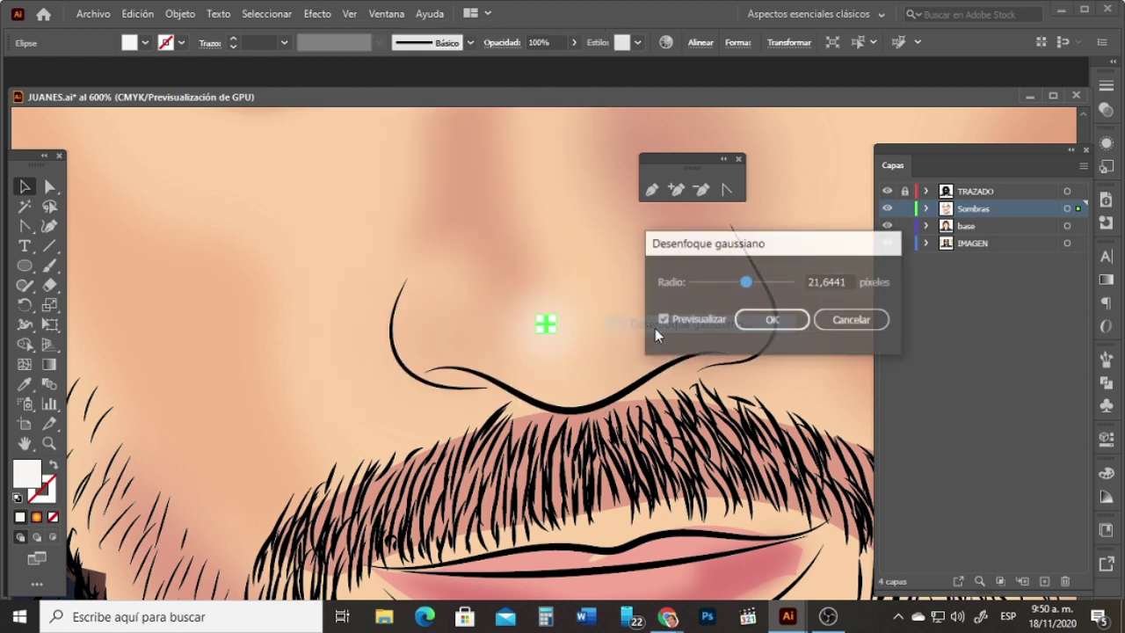
drag(709, 283, 717, 290)
click(772, 320)
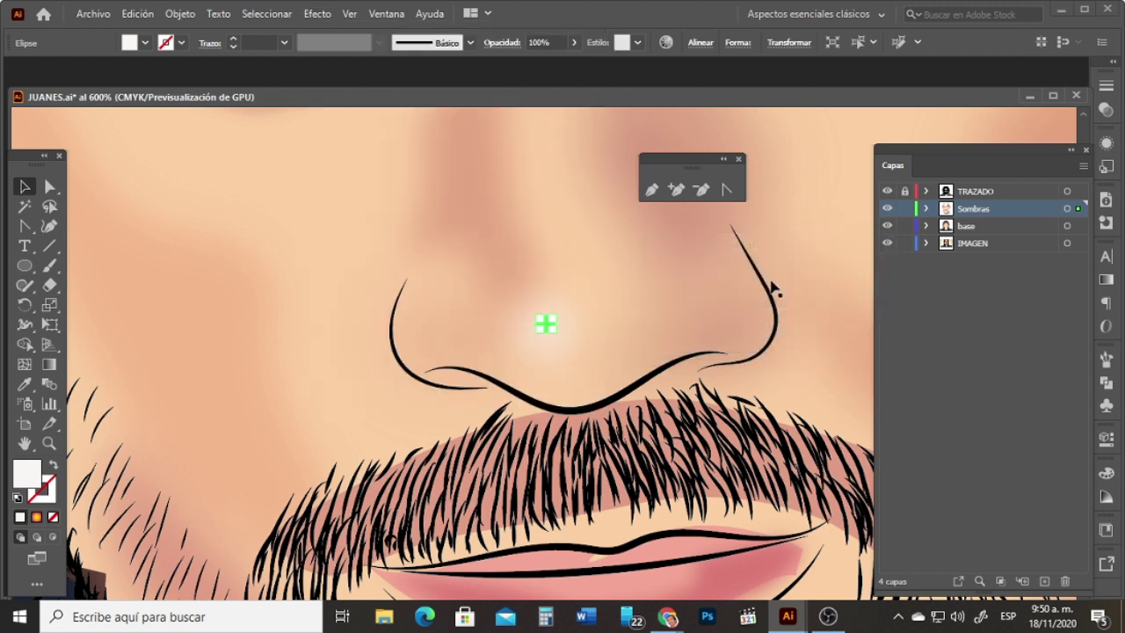
click(781, 286)
Step: Examine the blurred nose highlights within the whole portrait beside the reference photo
click(49, 443)
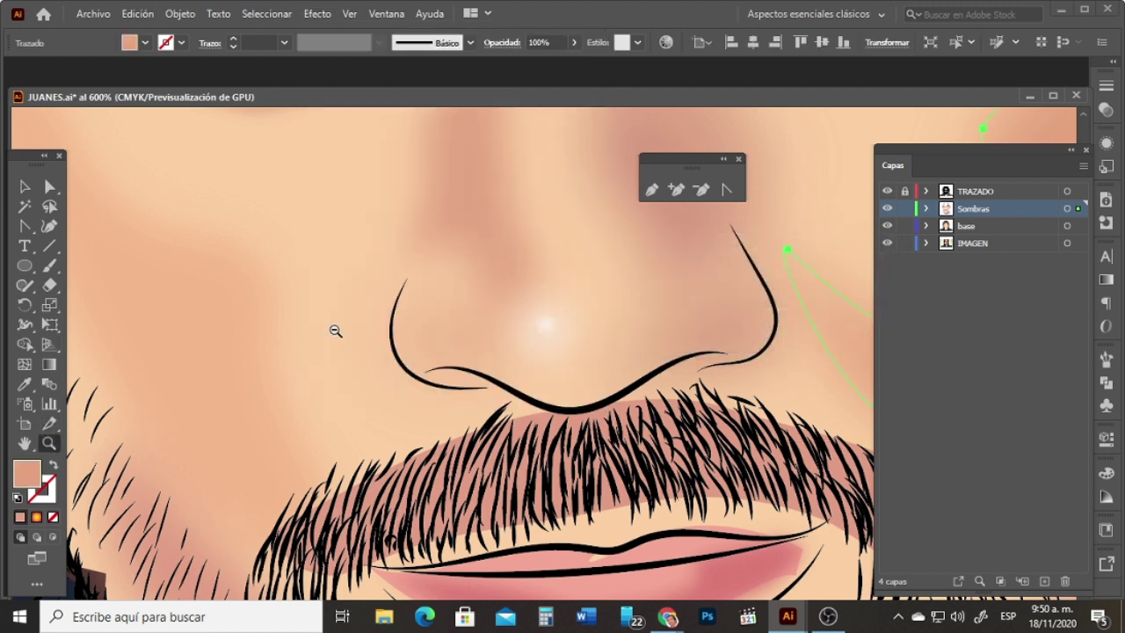
alt+click(338, 322)
alt+click(452, 291)
alt+click(729, 359)
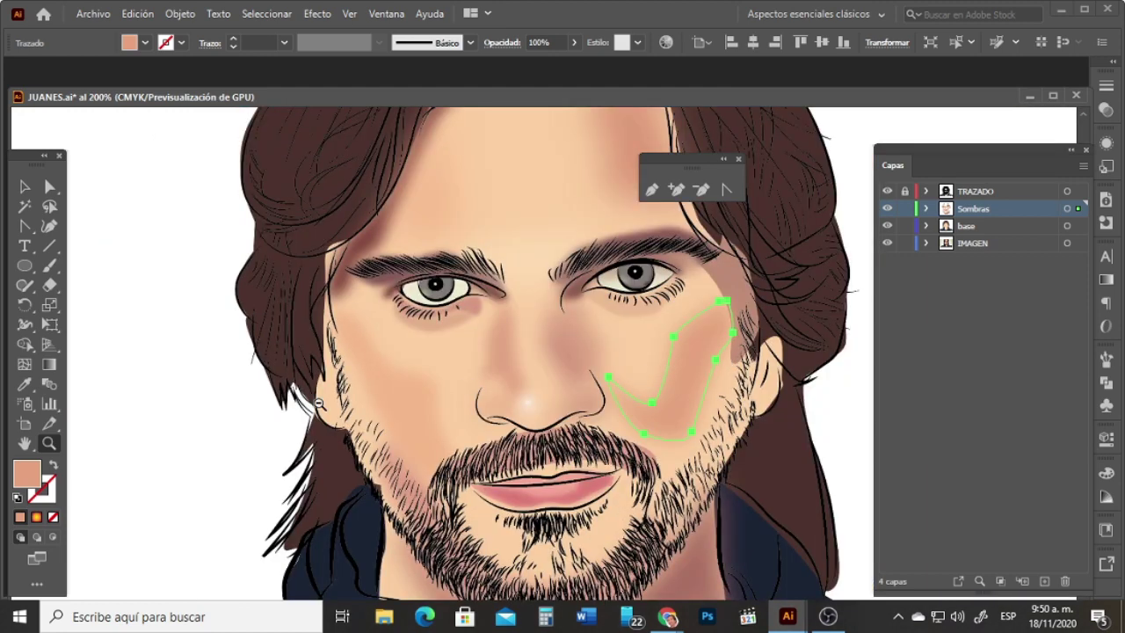
alt+click(347, 395)
alt+click(472, 366)
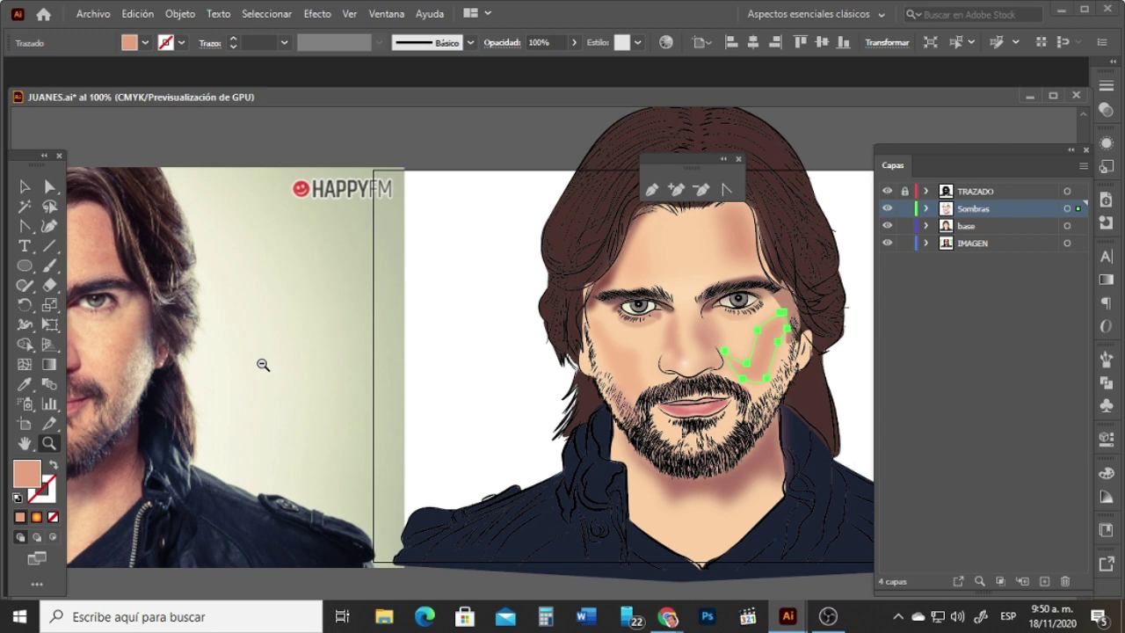
click(694, 344)
click(581, 327)
click(516, 386)
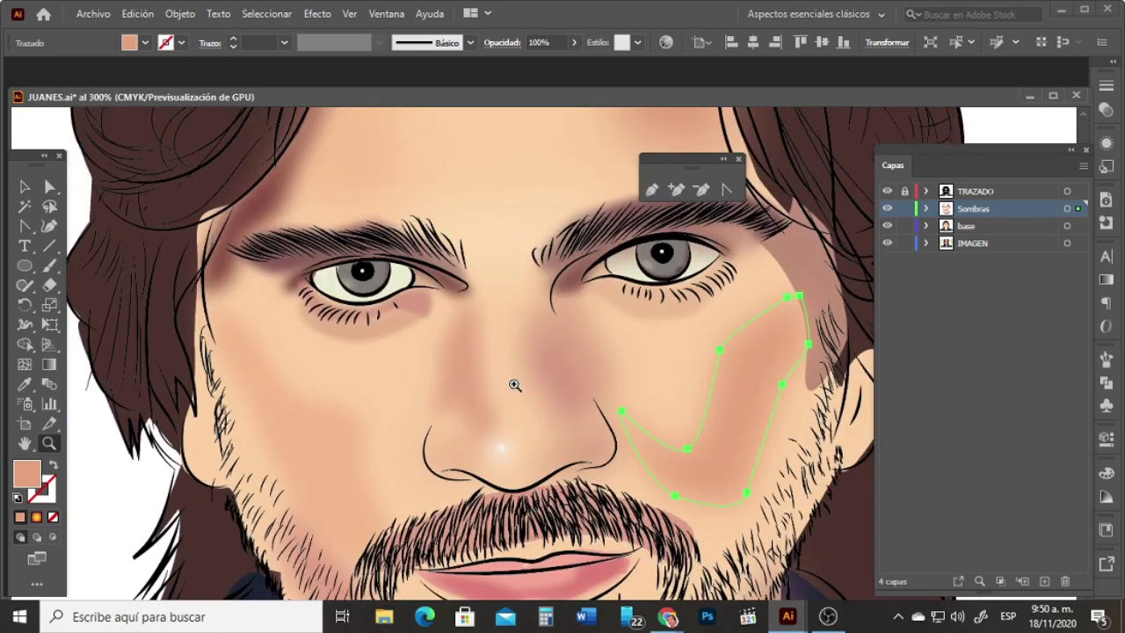
Step: Copy the small blurred nose highlight and place the duplicate over the pupil of the eye on the right side of the face
click(24, 186)
click(502, 449)
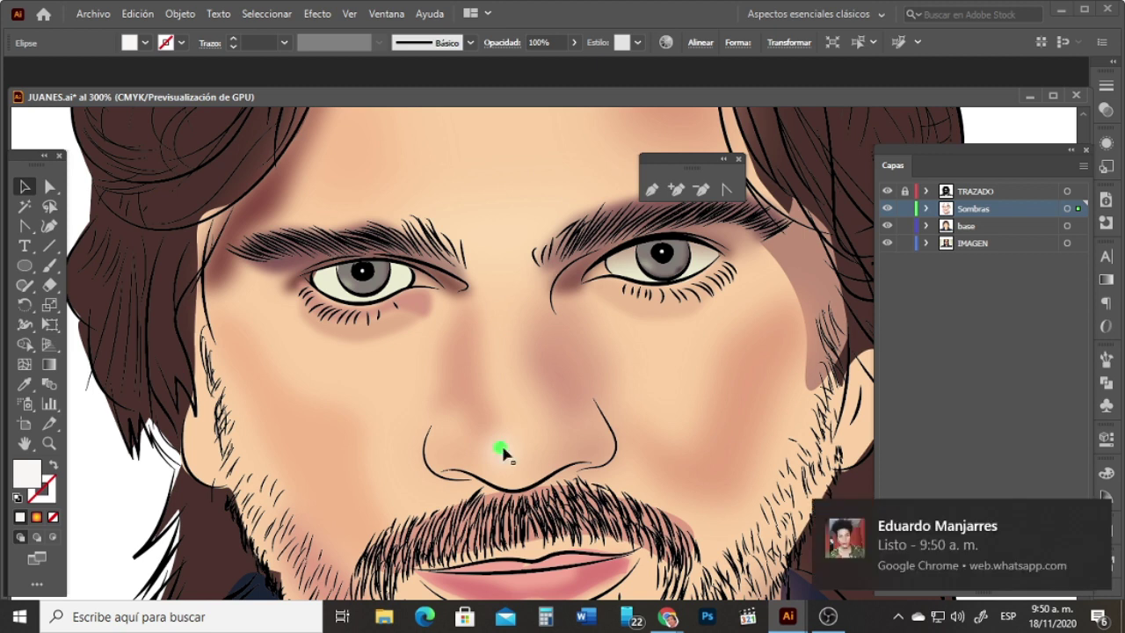
key(ctrl+c)
key(ctrl+v)
key(shift+Up)
key(shift+Up)
key(shift+Up)
key(shift+Up)
key(shift+Up)
key(shift+Up)
key(shift+Right)
key(shift+Right)
key(shift+Right)
key(shift+Right)
key(shift+Right)
key(shift+Right)
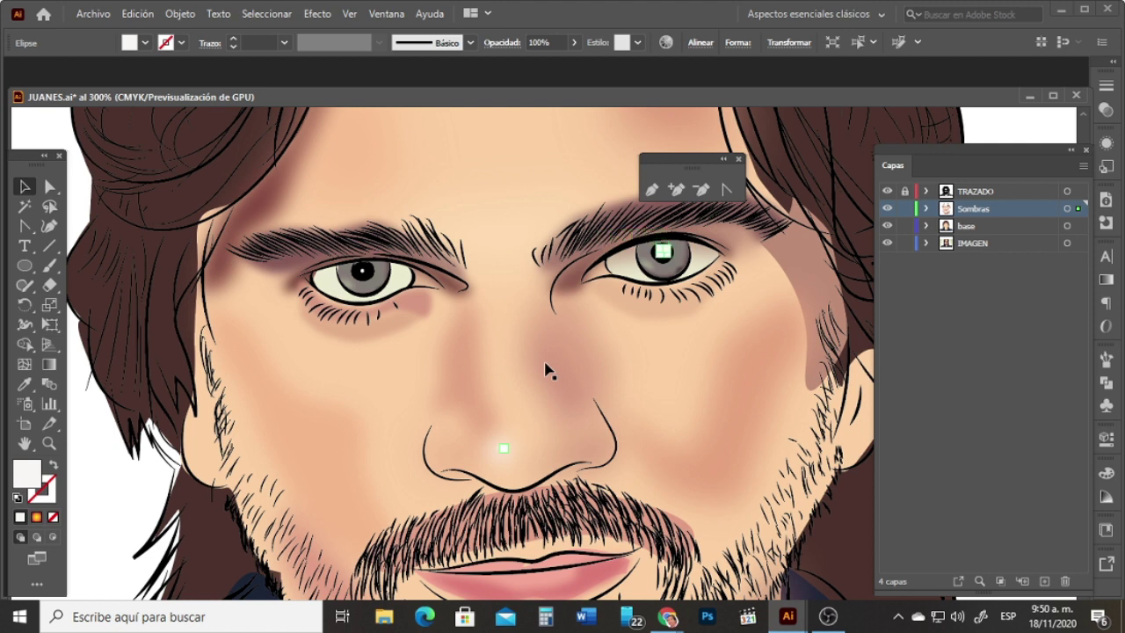
click(753, 304)
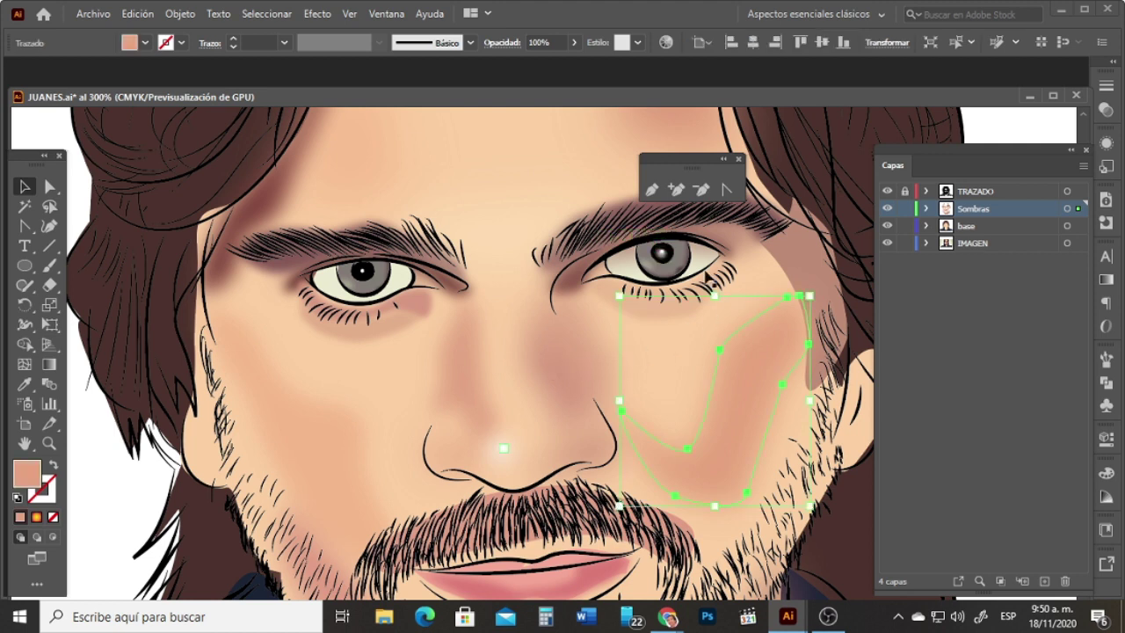
Step: Duplicate the small blurred highlight again and place this copy over the pupil of the eye on the left side
click(661, 254)
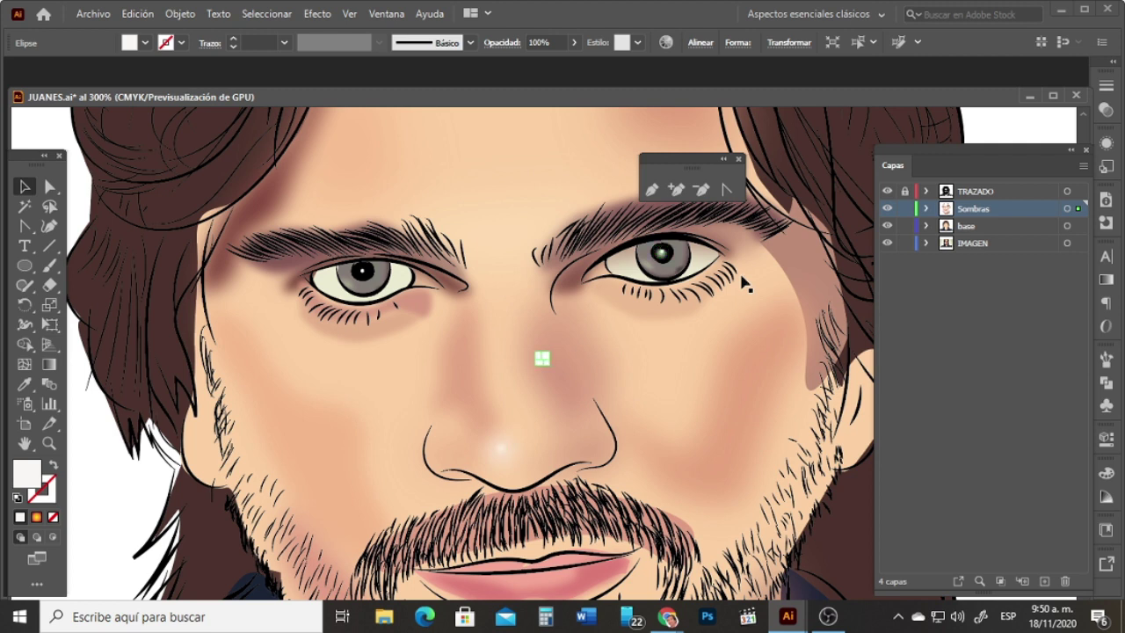
key(Left)
key(Left)
key(Left)
key(Left)
key(Left)
key(Left)
key(Left)
key(Left)
key(Left)
key(Left)
key(Left)
key(Left)
key(Left)
key(Left)
key(Left)
key(Left)
key(Left)
key(Left)
key(Left)
key(Left)
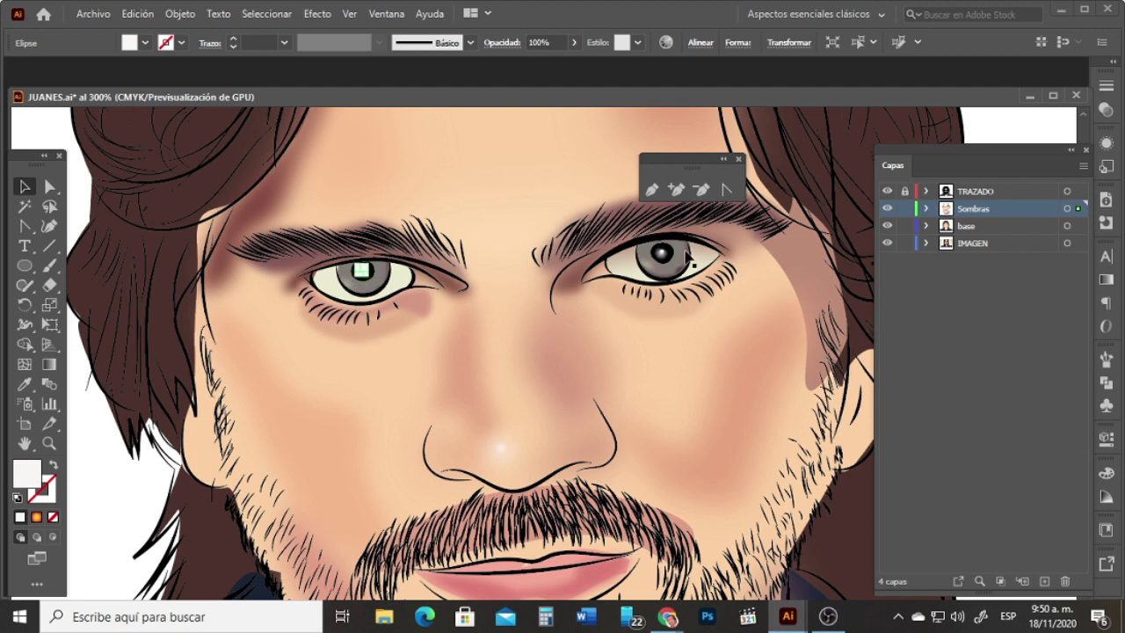
click(467, 213)
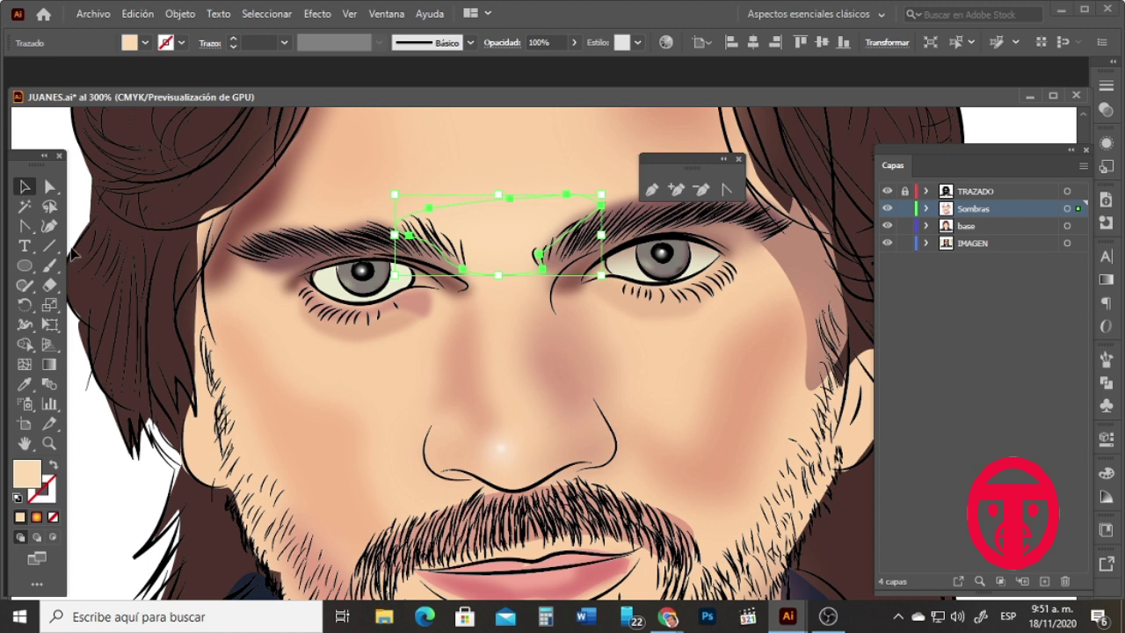
Step: Clear the floating pen tools off the face and compare the forehead and eye area with the reference photo
drag(687, 168, 965, 123)
key(space)
drag(139, 313, 791, 325)
drag(105, 299, 848, 379)
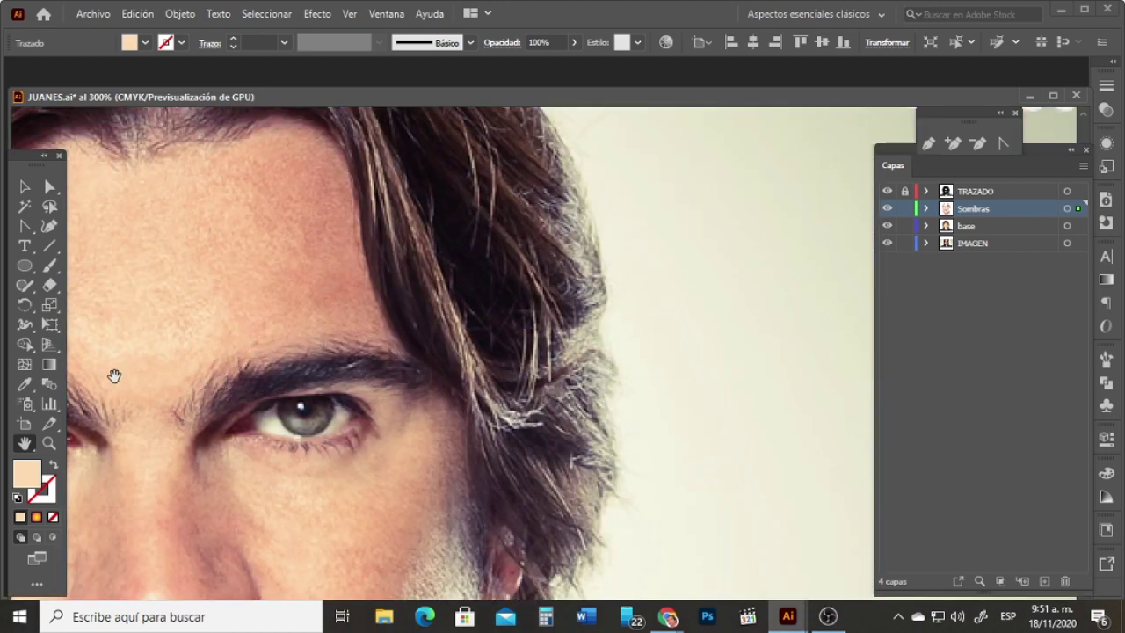
drag(114, 376, 61, 303)
drag(866, 281, 61, 290)
drag(866, 295, 154, 324)
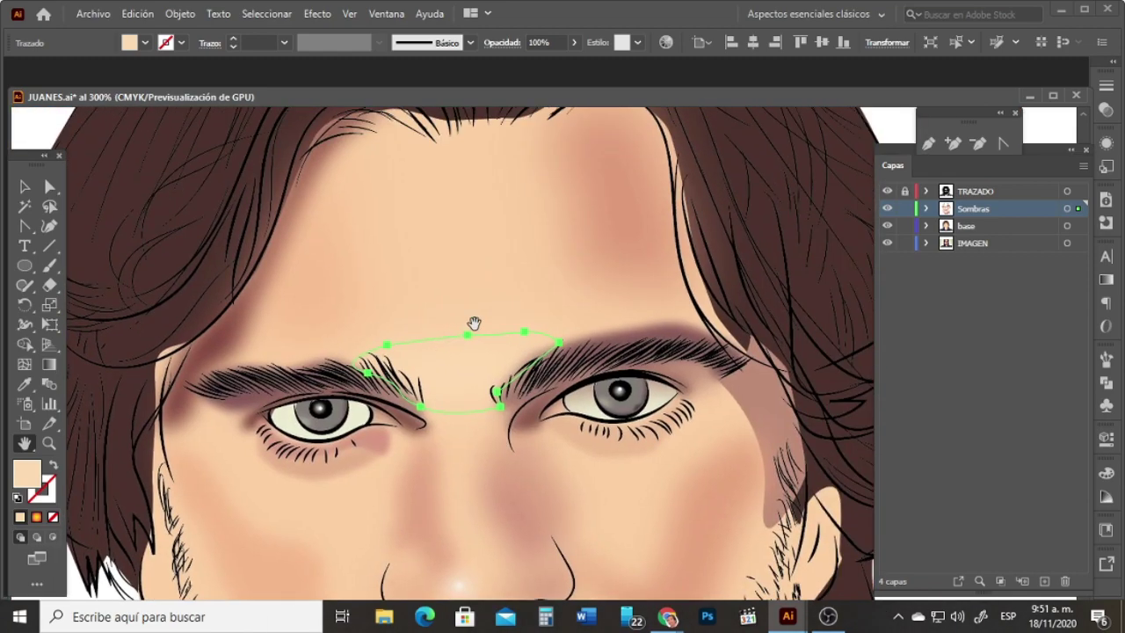
Step: Pick the Paintbrush tool and the thin tapered art brush Pincel de arte 1 for working on the eyebrows
key(z)
click(630, 329)
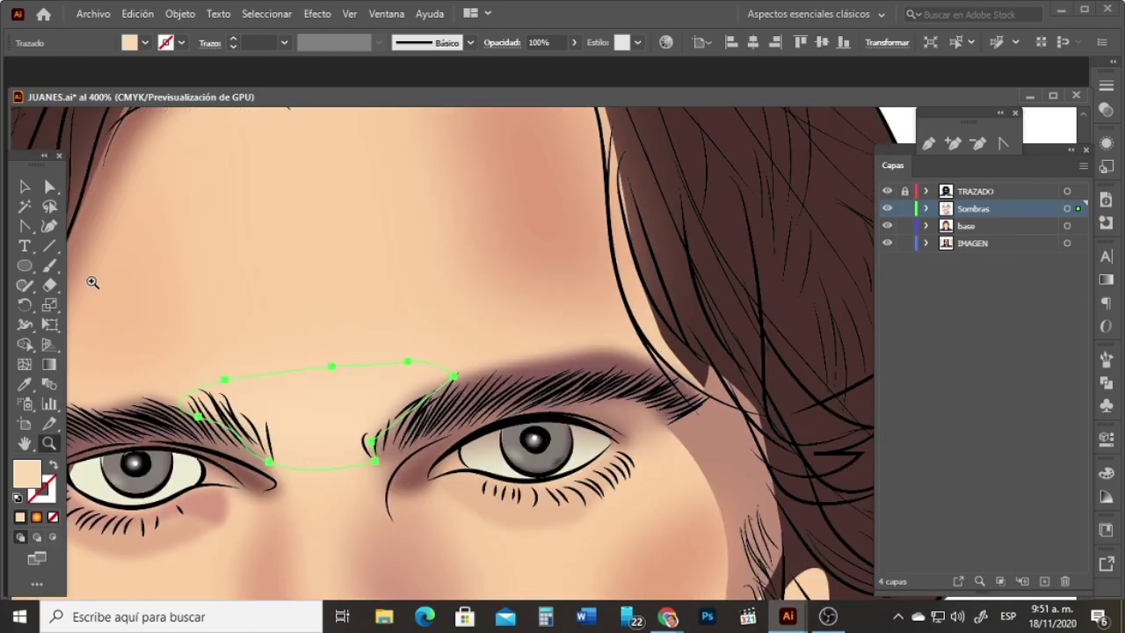
key(b)
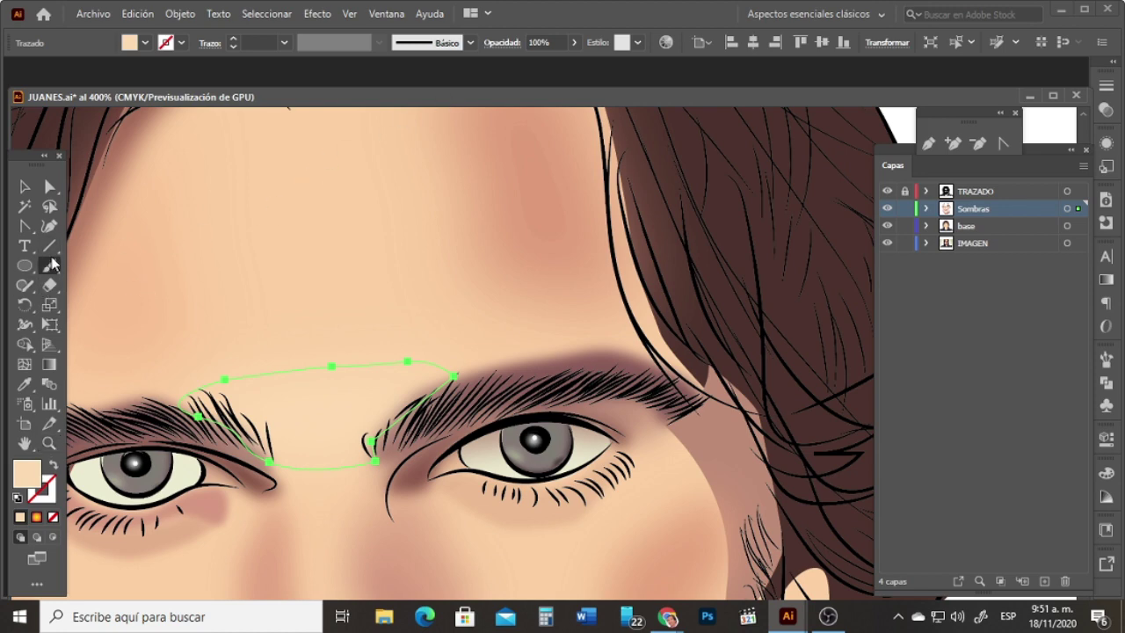
key(Return)
click(568, 404)
click(25, 186)
click(51, 267)
click(1106, 360)
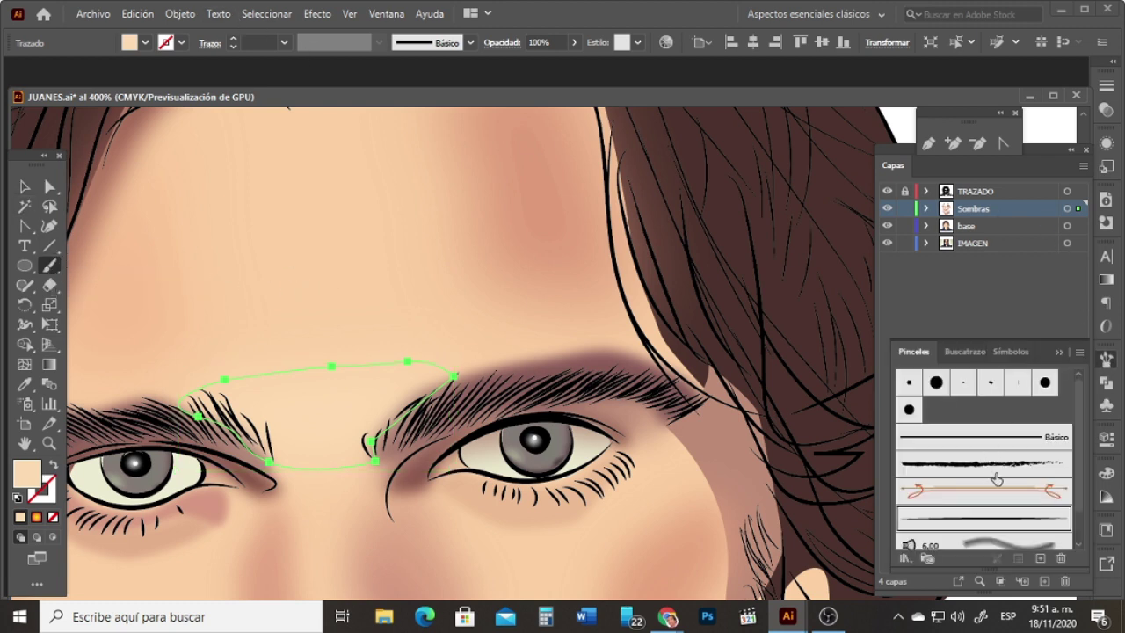
click(1017, 524)
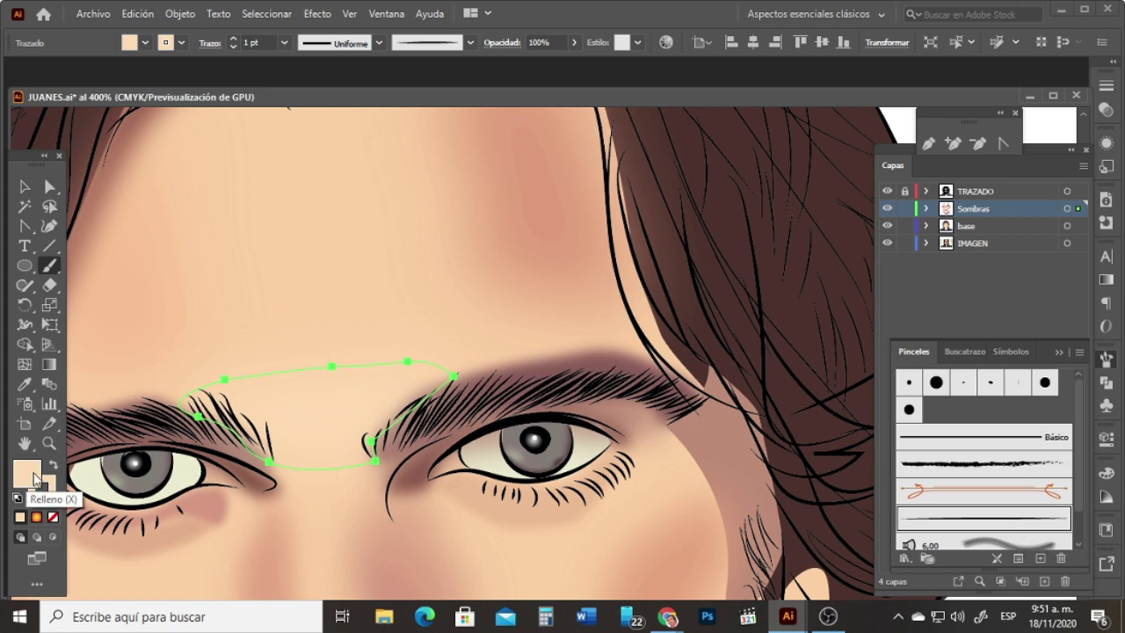
key(d)
key(ctrl+z)
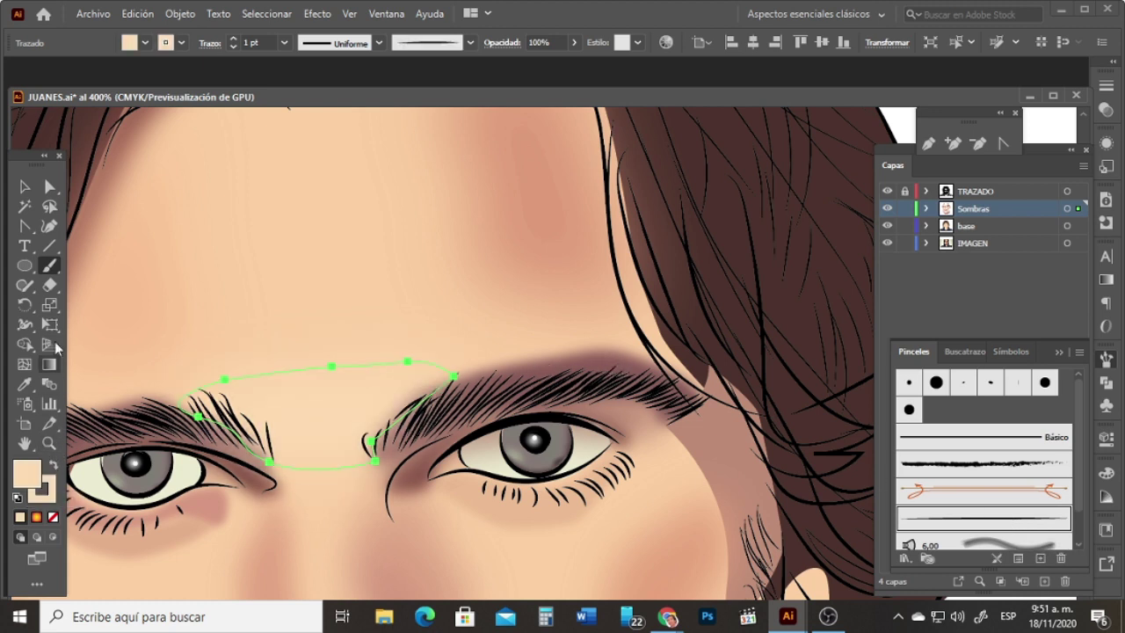
click(25, 187)
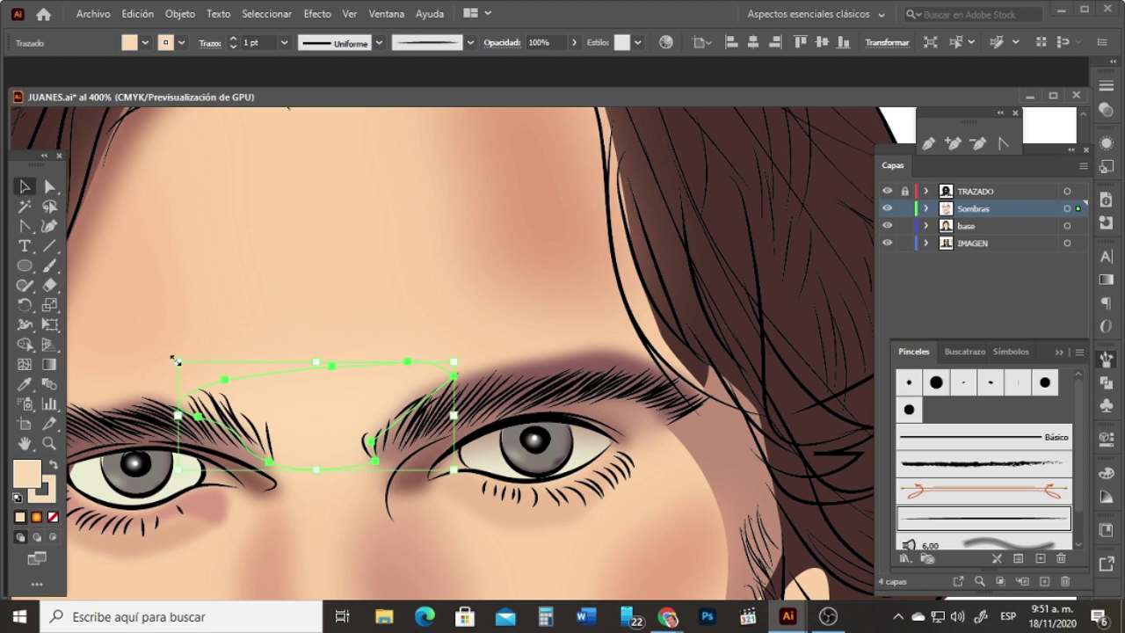
click(49, 444)
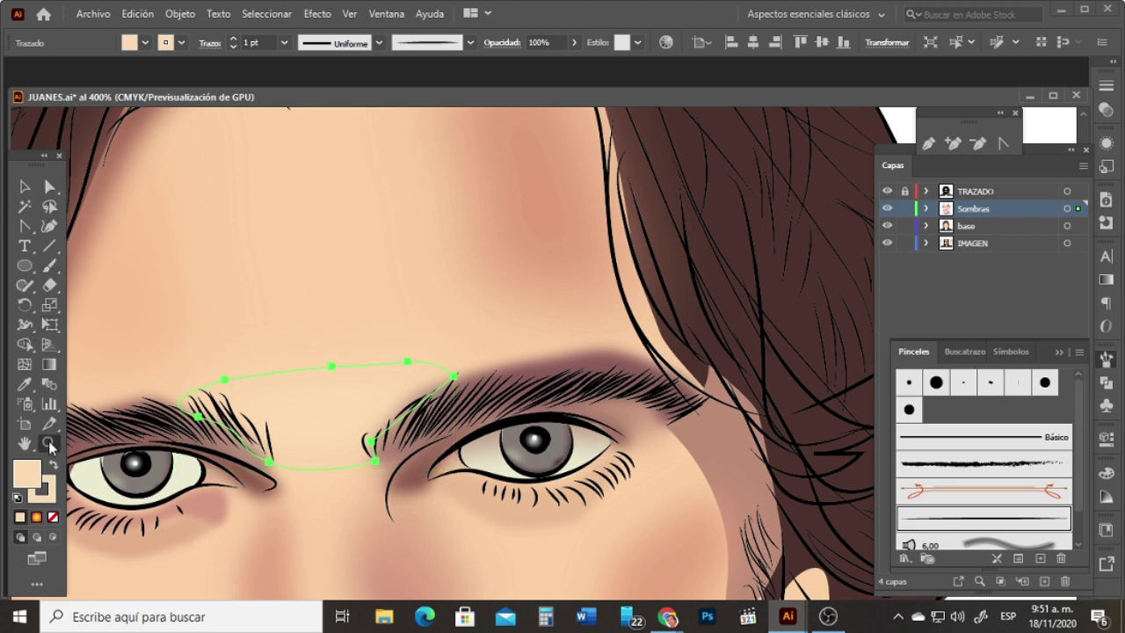
Step: Make TRAZADO the active layer, unlock it, and lock the Sombras layer before painting with the Paintbrush
click(983, 190)
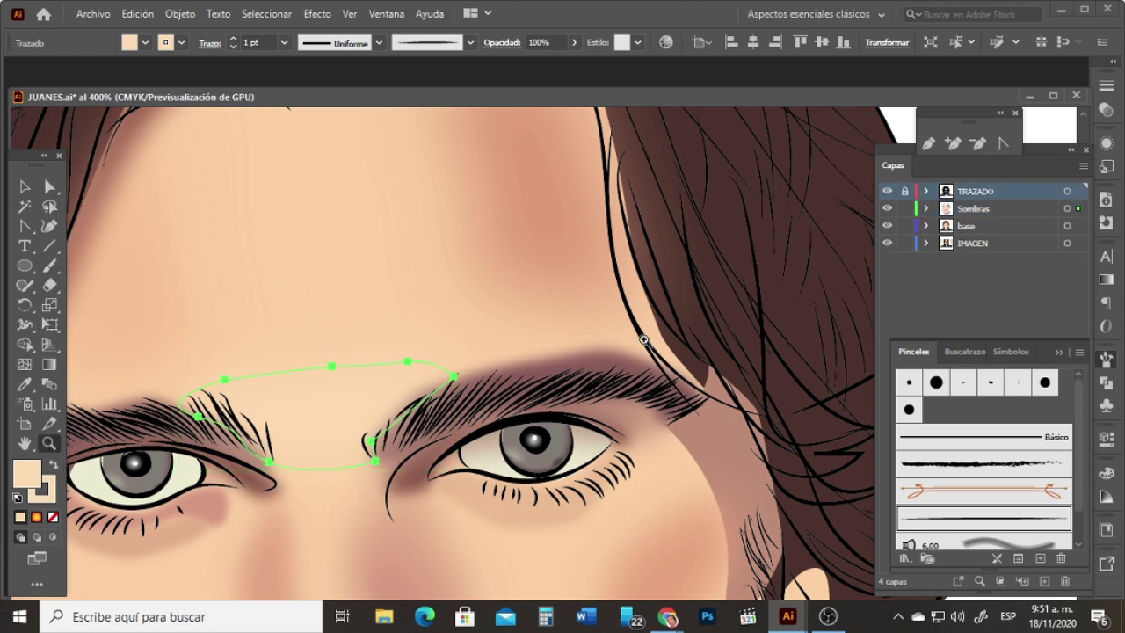
click(50, 265)
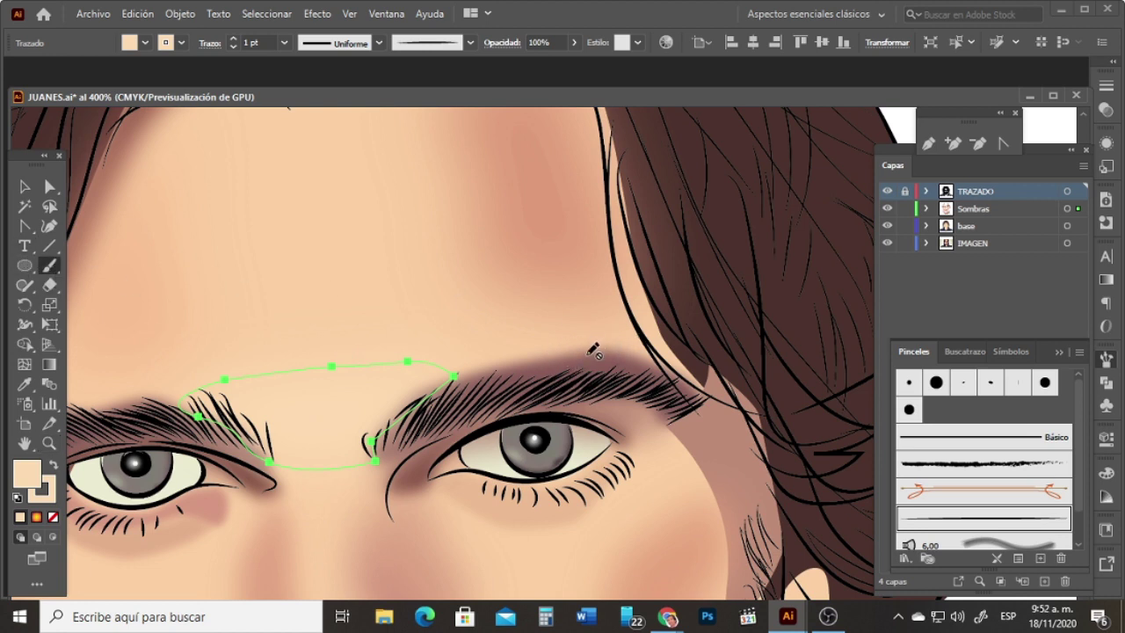
key(v)
click(571, 387)
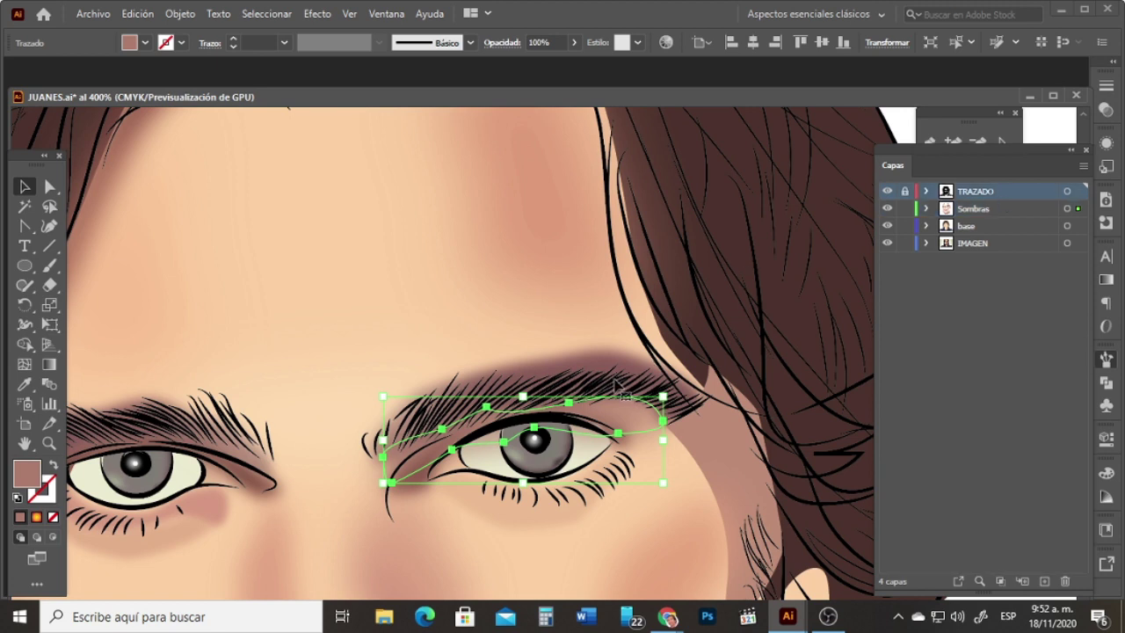
click(905, 209)
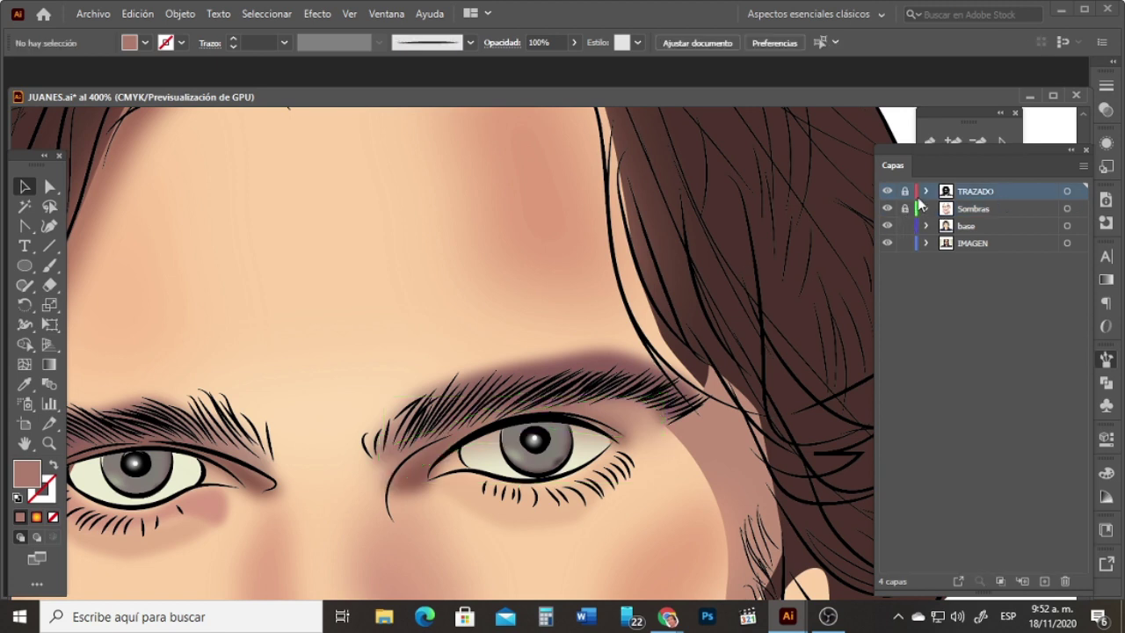
click(905, 191)
click(50, 265)
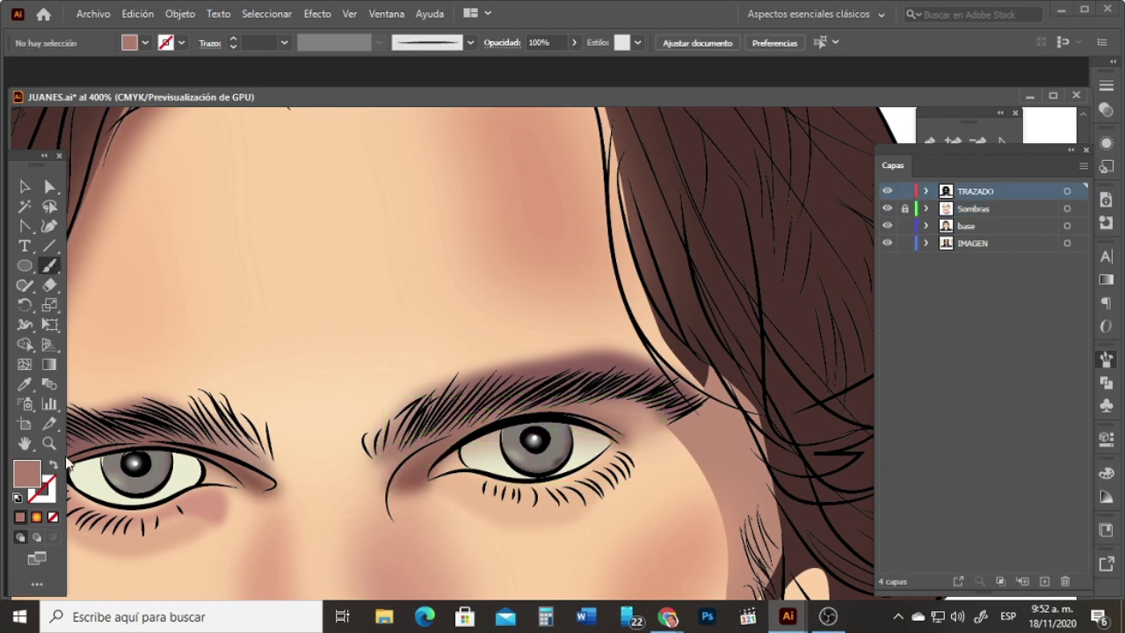
Step: Set the Paintbrush to a black stroke of 0.25 pt with no fill
key(d)
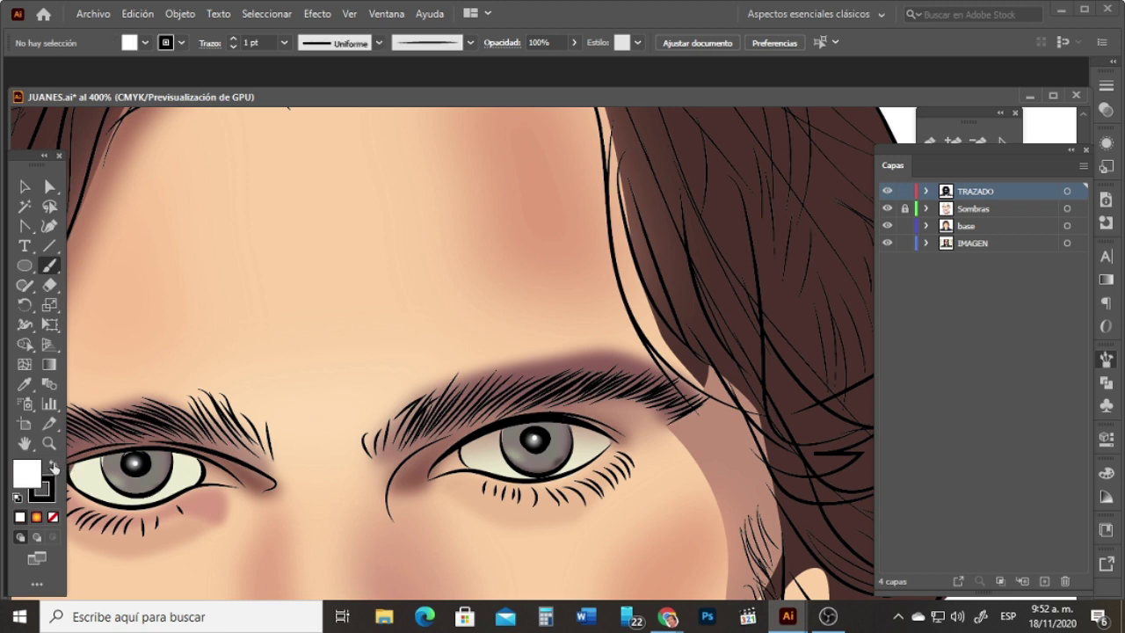
click(283, 41)
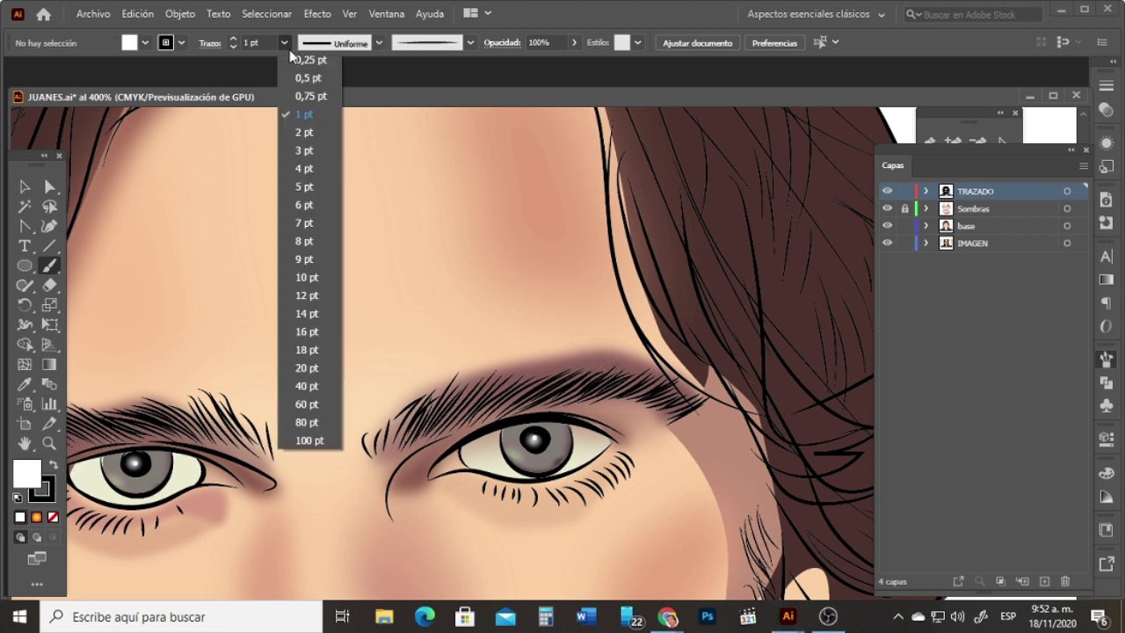
click(303, 63)
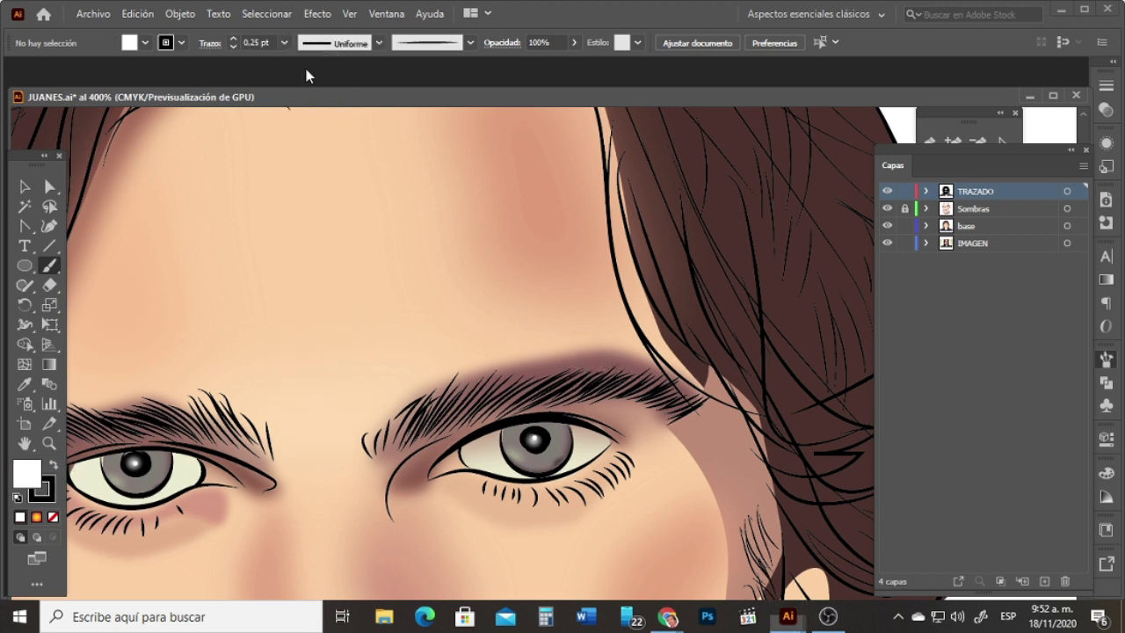
click(52, 517)
Step: Undo a test hair painted on the eyebrow on the right side of the face and set the stroke weight to 0.25 pt
drag(620, 368, 571, 364)
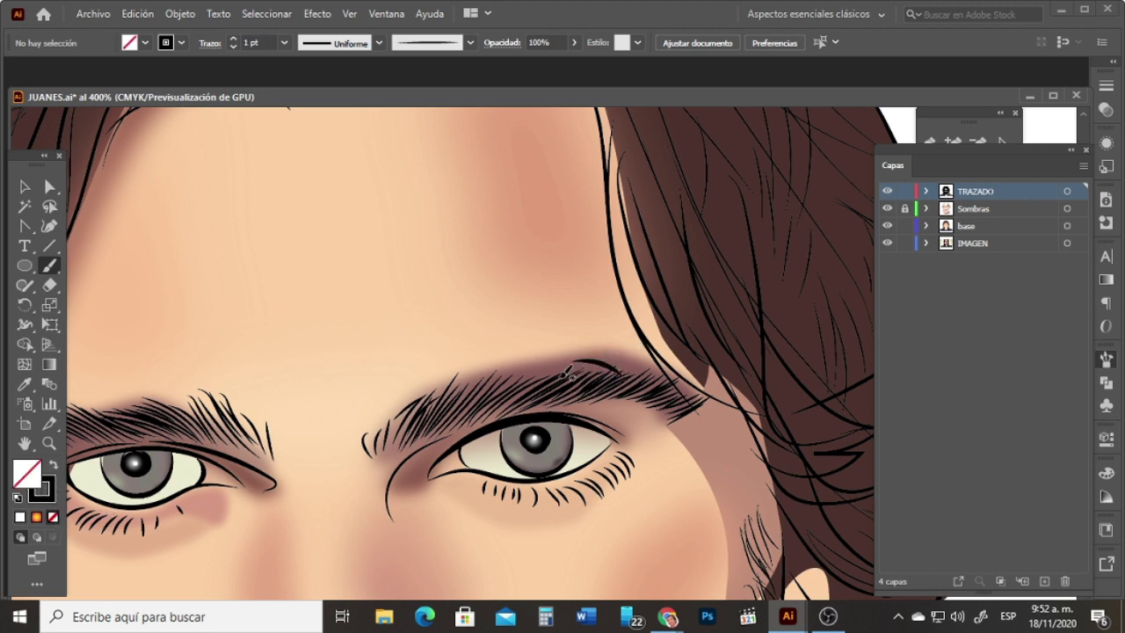
key(ctrl+z)
click(283, 41)
click(306, 65)
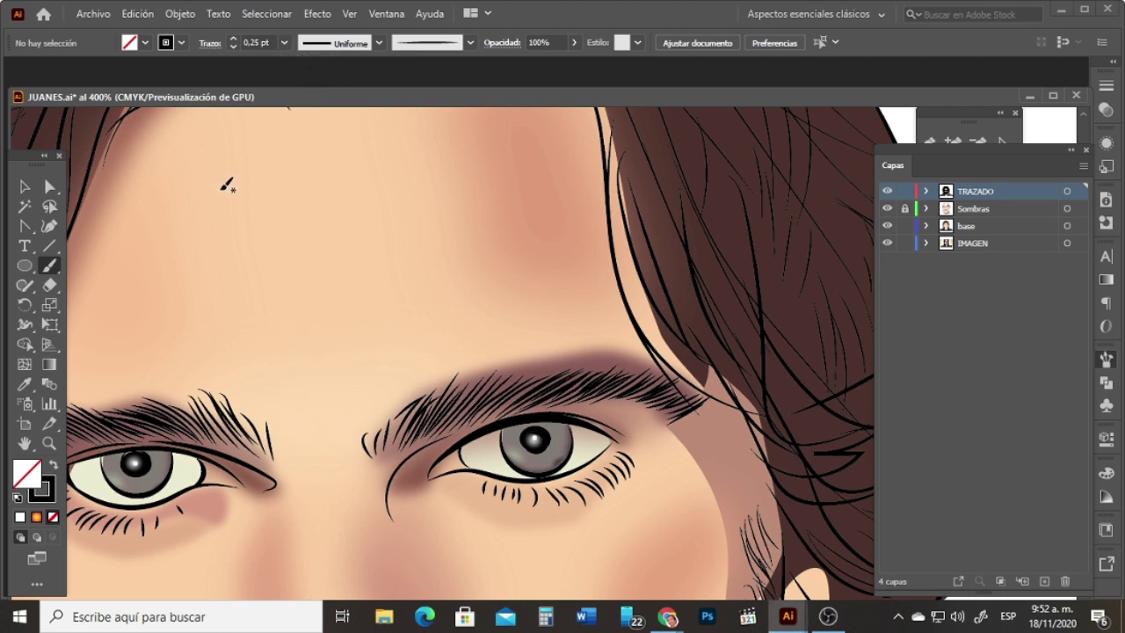
Step: Paint fine hairs along the upper edge of the eyebrow on the right side with Pincel de arte 1 at 0.25 pt
click(1106, 359)
click(997, 528)
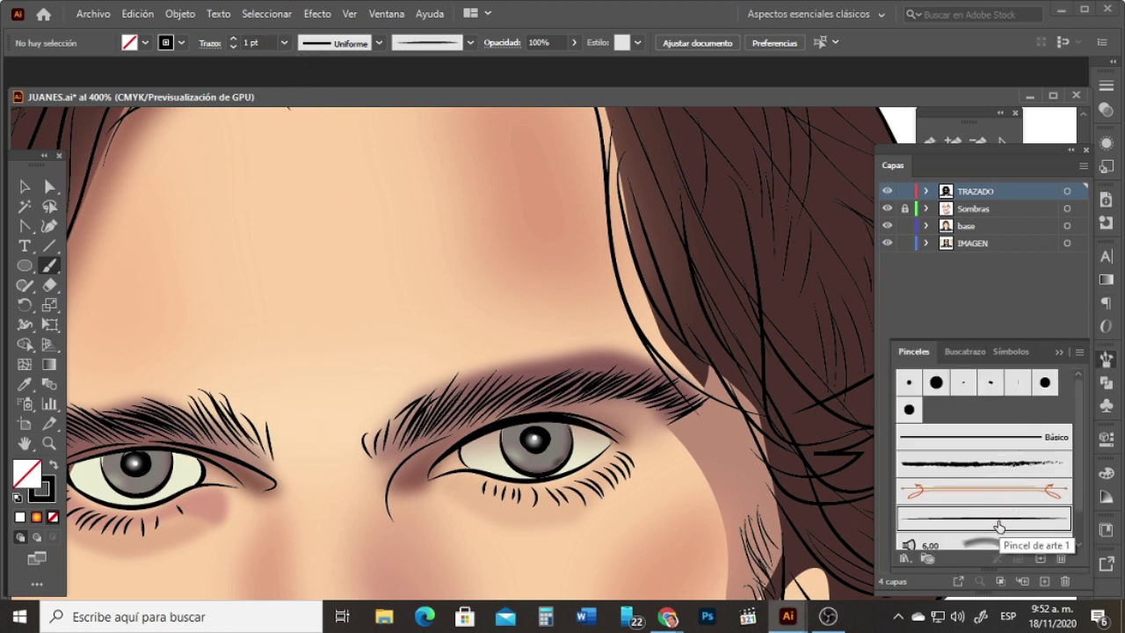
click(283, 41)
click(308, 62)
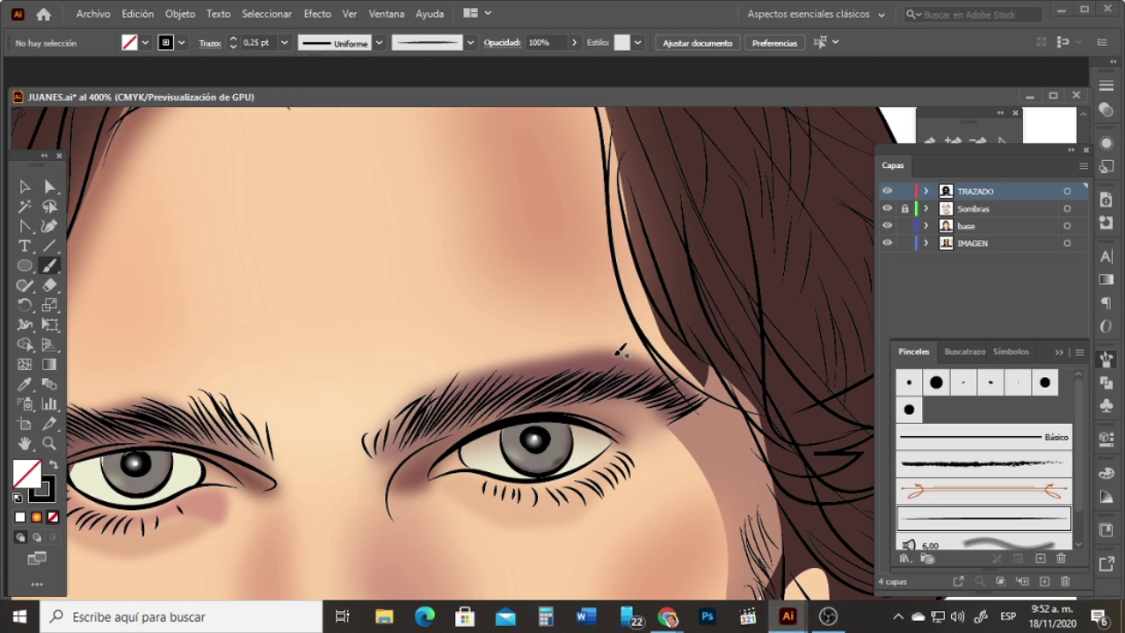
drag(564, 362, 656, 380)
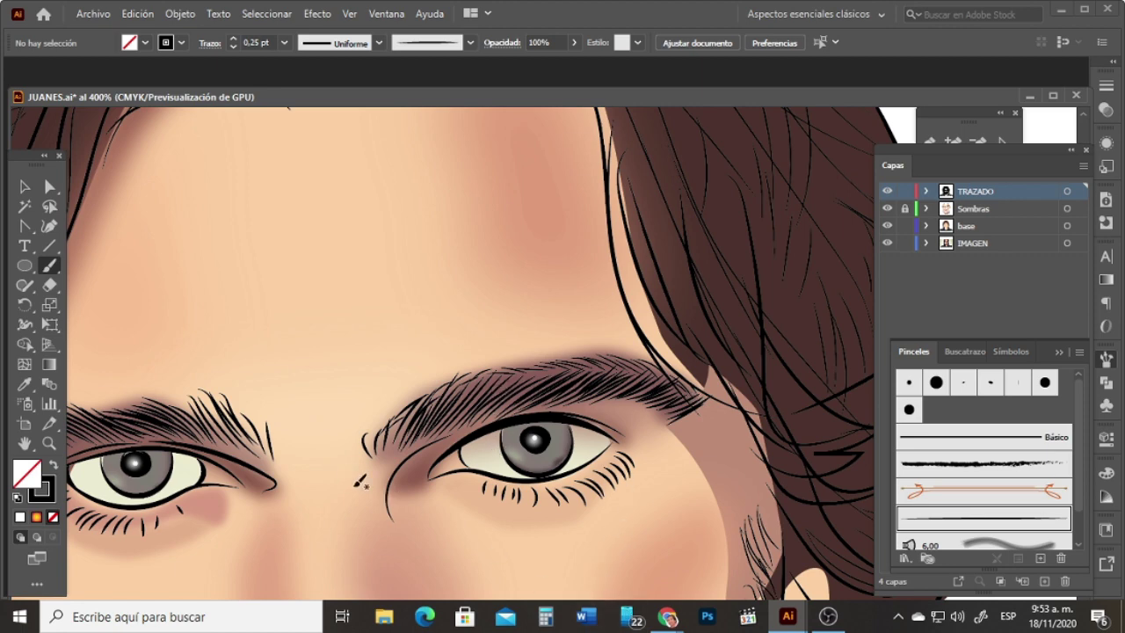
Step: Compare the hair direction of the drawn eyebrows with the eyebrows in the reference photo
key(space)
drag(249, 420, 499, 422)
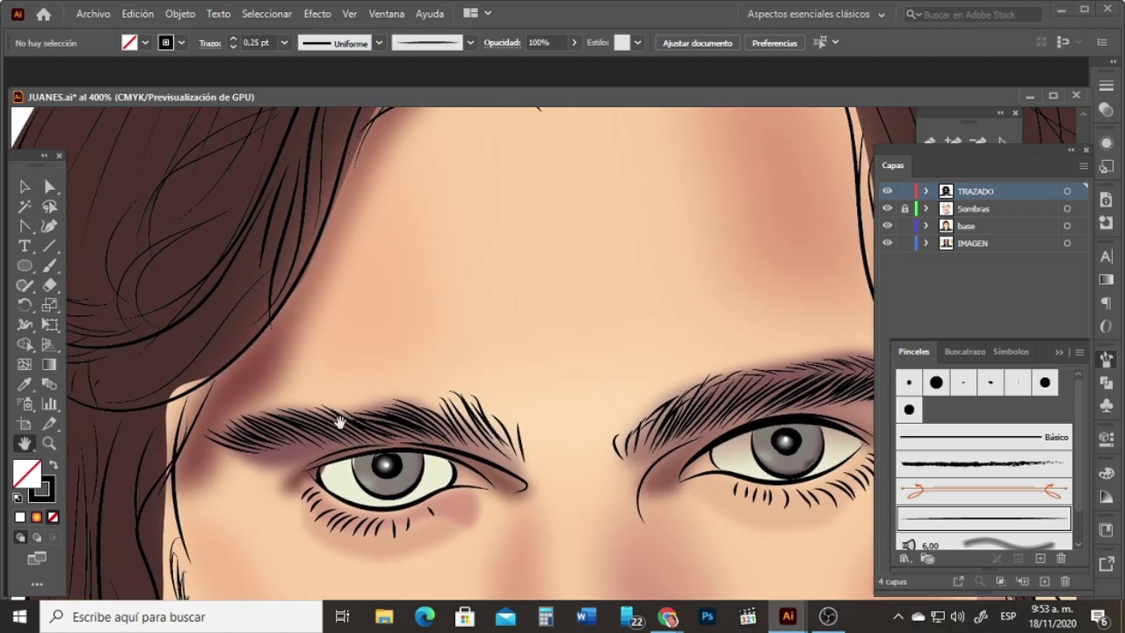
click(51, 265)
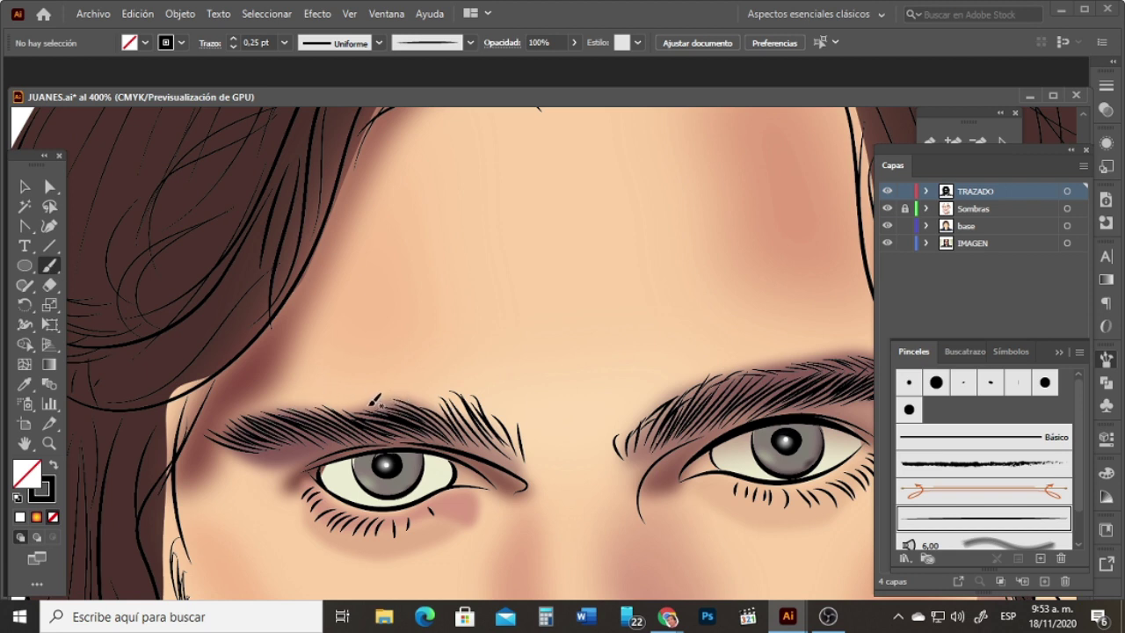
key(space)
drag(181, 403, 560, 400)
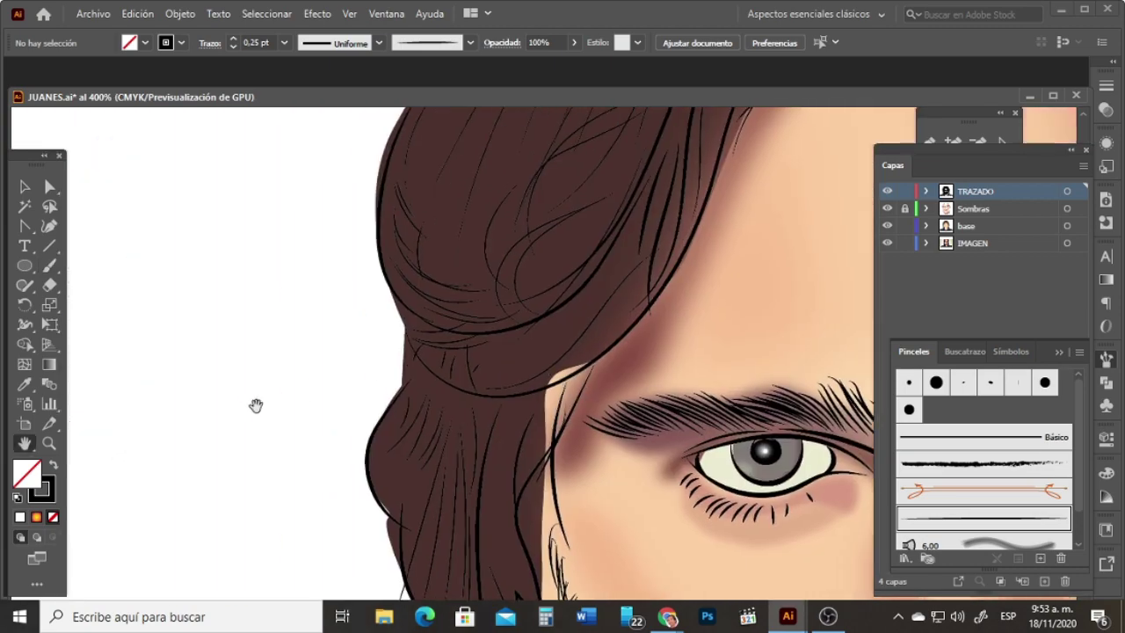
drag(255, 406, 528, 402)
drag(211, 391, 563, 383)
drag(305, 375, 747, 387)
drag(246, 399, 509, 384)
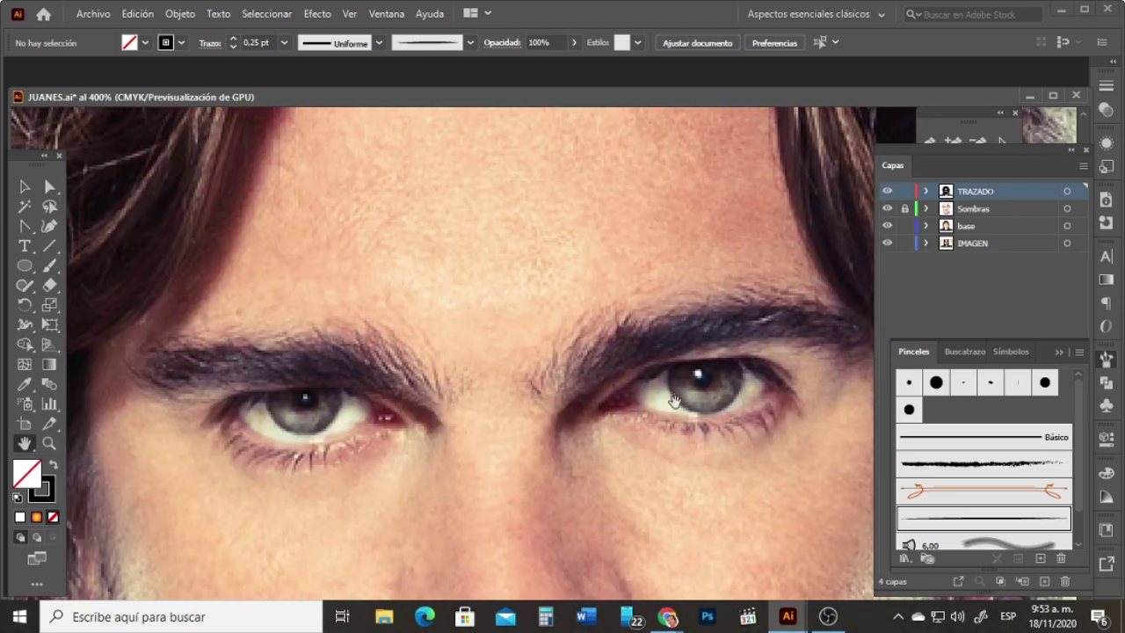
drag(675, 403, 123, 391)
drag(642, 374, 89, 398)
drag(638, 378, 132, 395)
drag(641, 386, 161, 400)
mouse_move(493, 395)
mouse_down()
mouse_move(438, 395)
mouse_move(439, 371)
mouse_move(416, 389)
mouse_move(366, 380)
mouse_move(297, 406)
mouse_up()
Step: Paint fine hairs along the eyebrow on the left side of the face with the 0.25 pt art brush
click(50, 265)
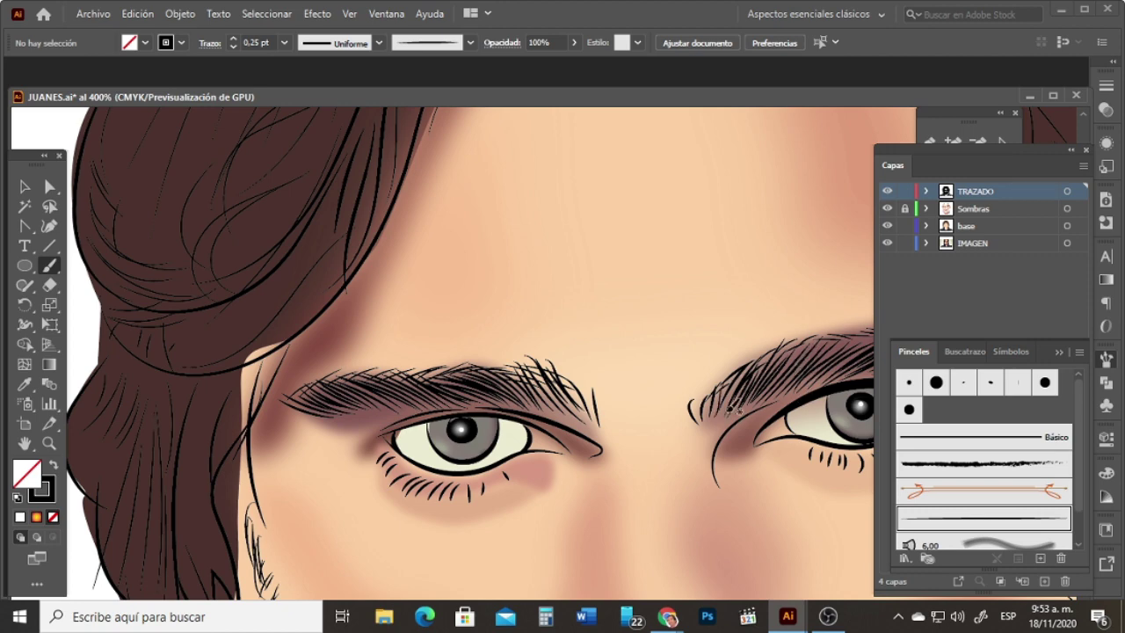
click(50, 444)
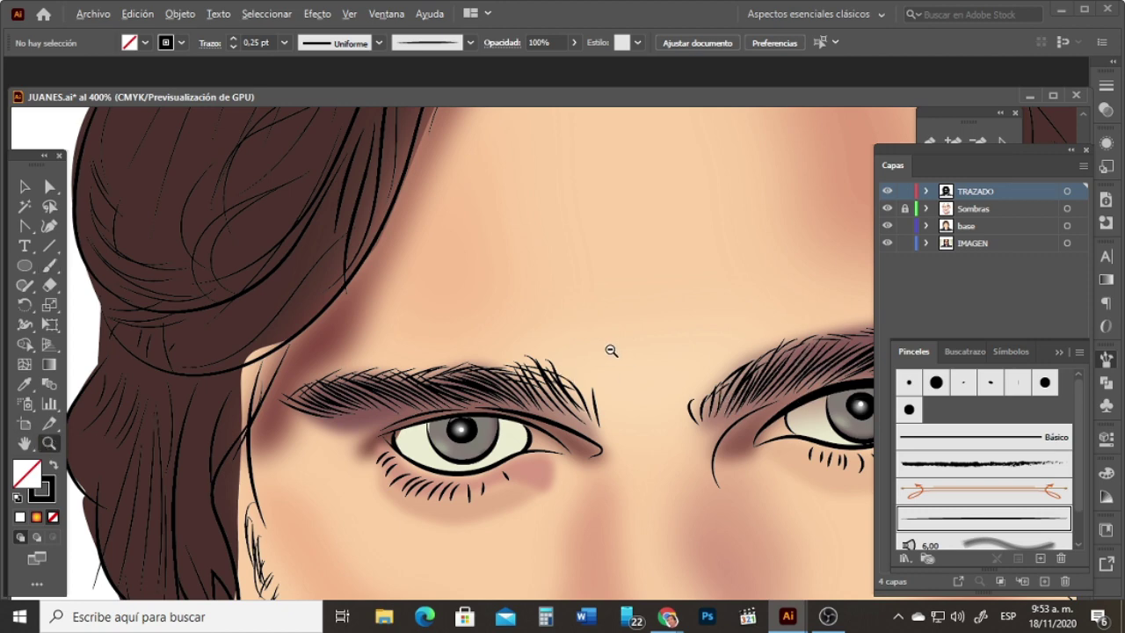
alt+click(692, 386)
alt+click(642, 405)
alt+click(397, 408)
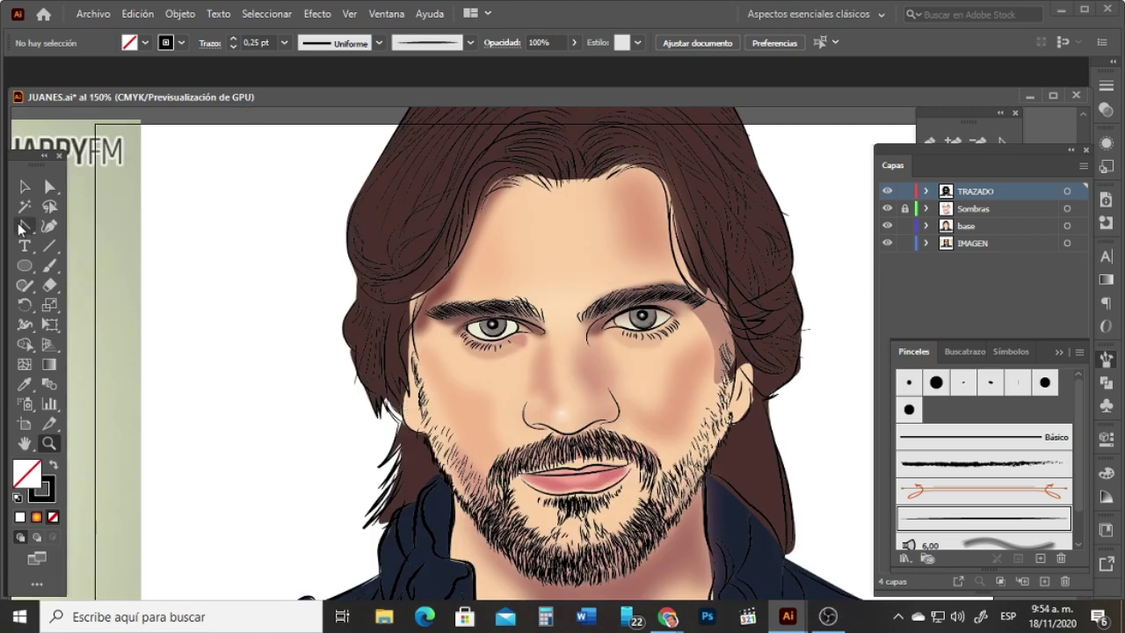
Step: Unlock the Sombras layer and make it active, and lock the TRAZADO layer
key(v)
click(711, 339)
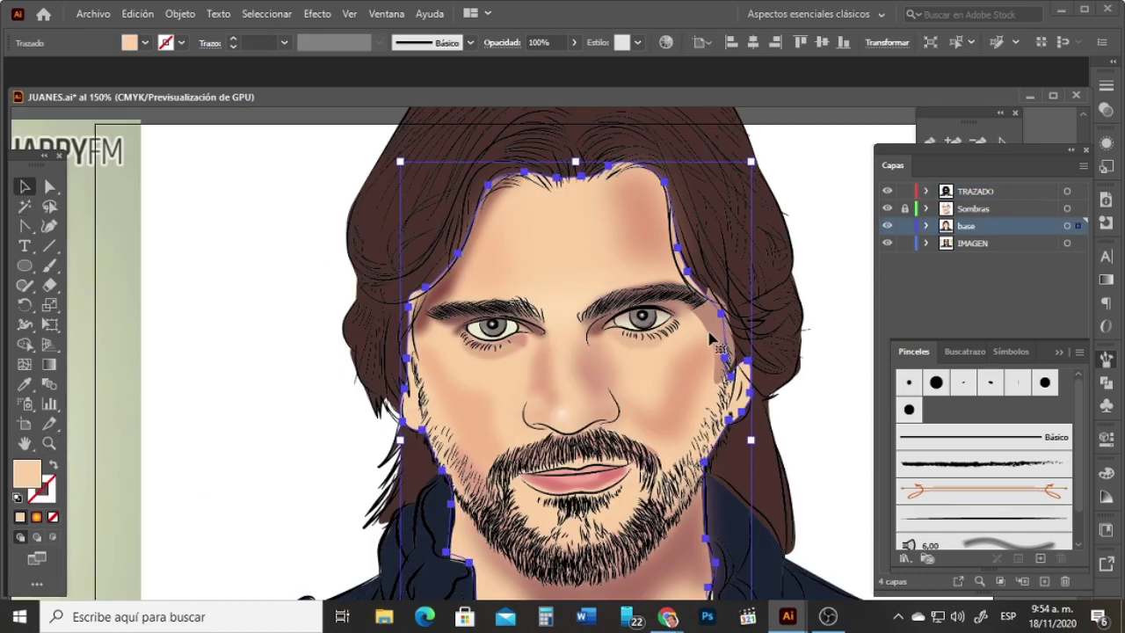
key(ctrl+c)
click(905, 208)
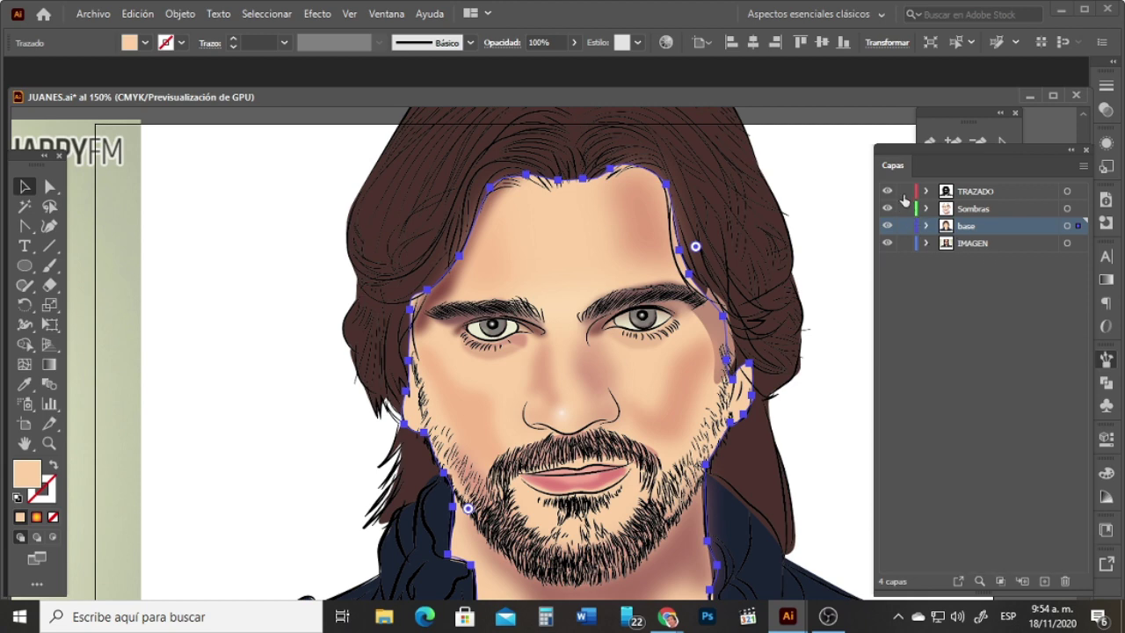
click(905, 191)
click(936, 209)
Step: Apply a Gaussian blur with a radius of 49.3051 pixels to the temple shadow on the right side of the face
key(v)
click(711, 343)
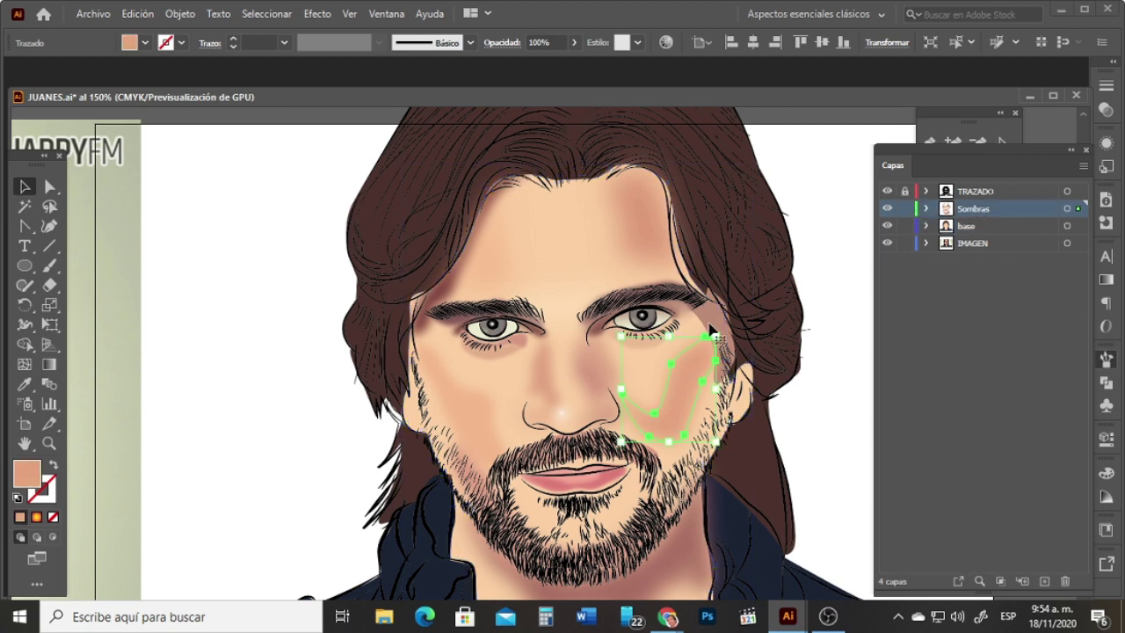
click(714, 330)
click(317, 14)
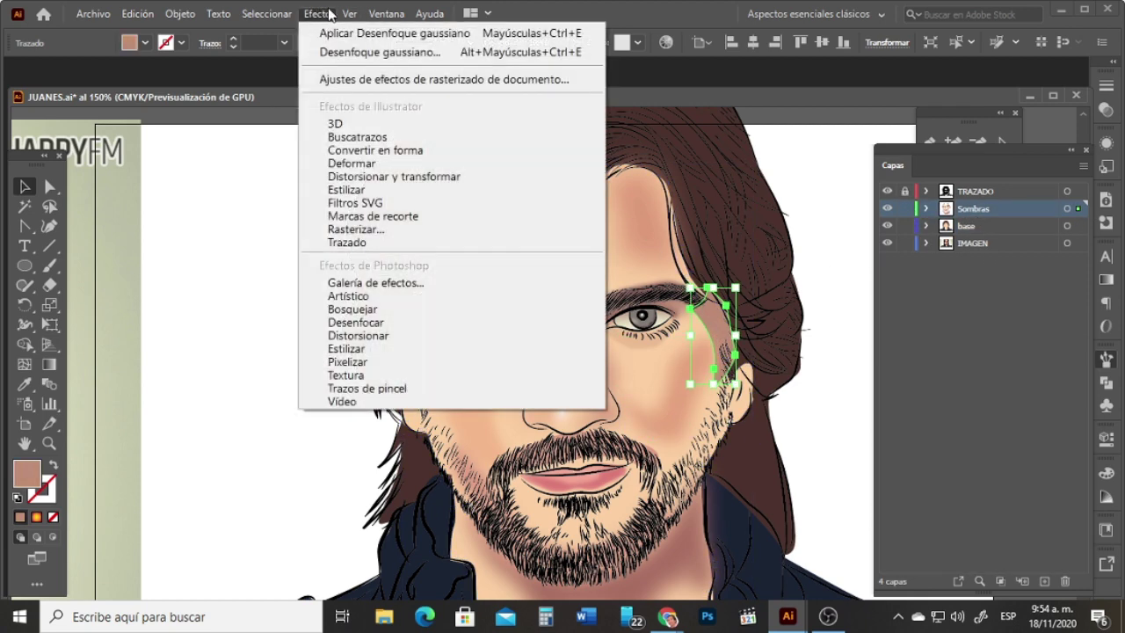
mouse_move(565, 325)
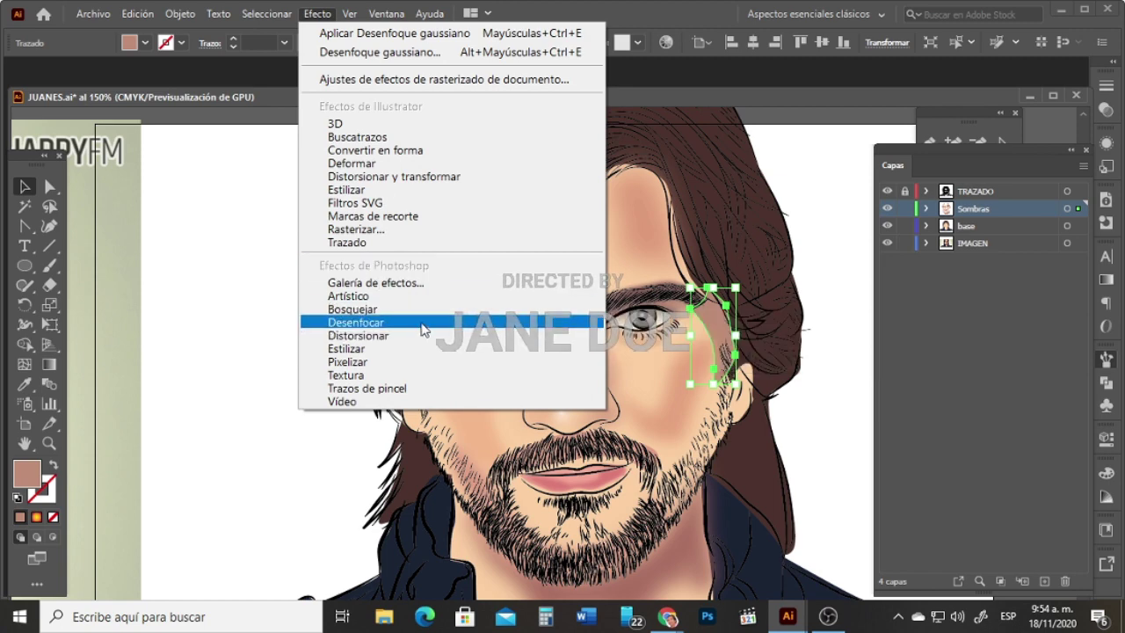
click(694, 323)
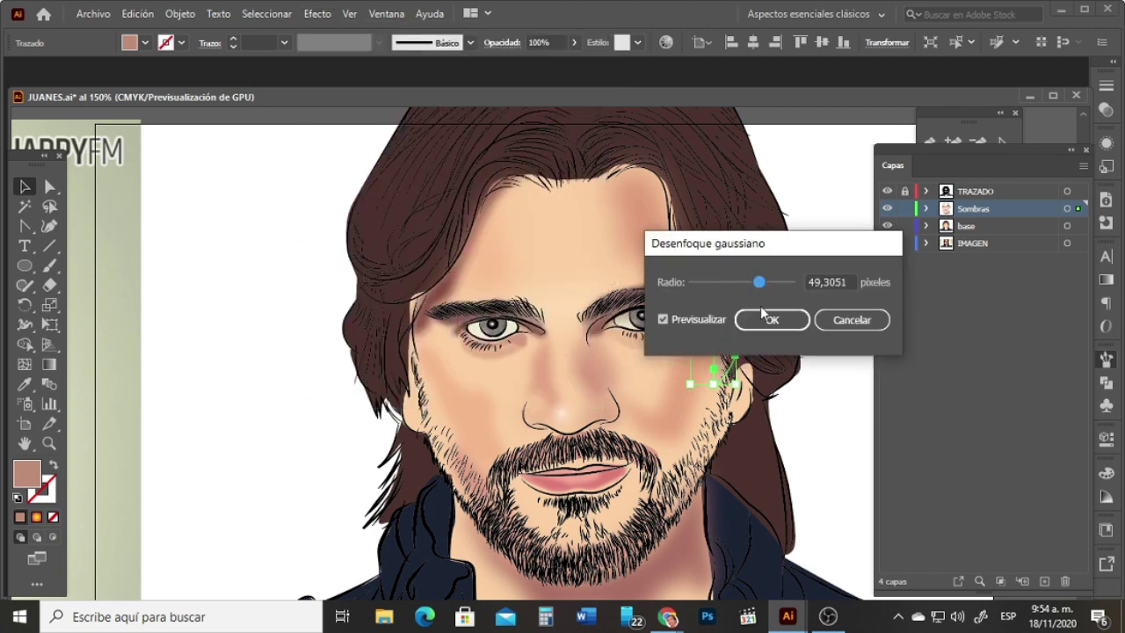
click(766, 321)
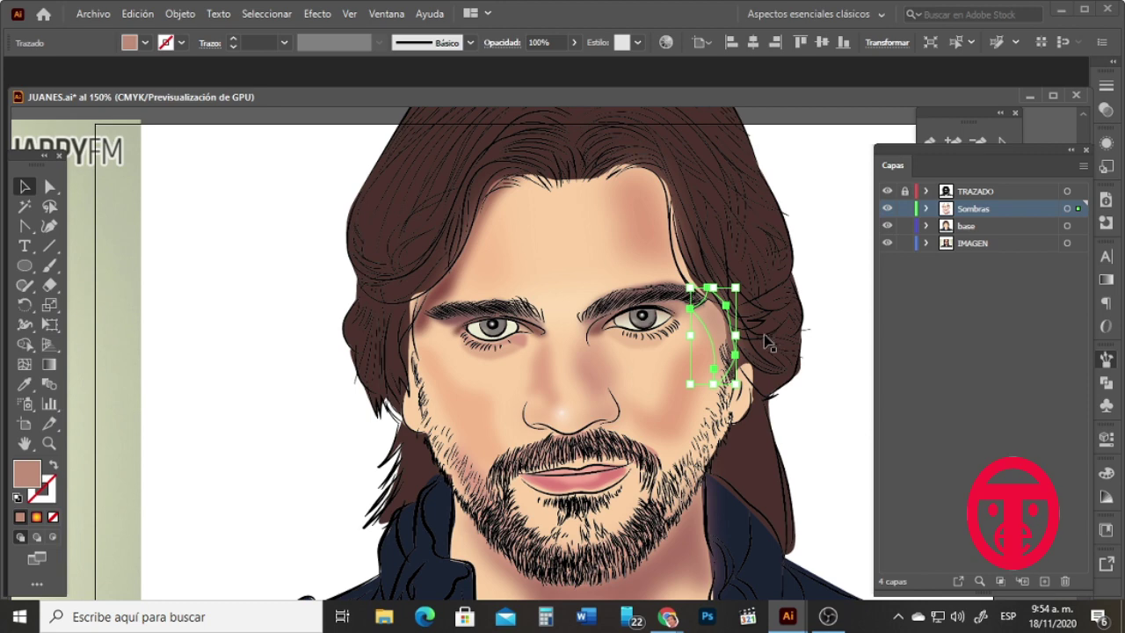
Step: Apply a further Gaussian blur with a radius of 8.9169 pixels to the temple shadow on the right side of the face
click(318, 14)
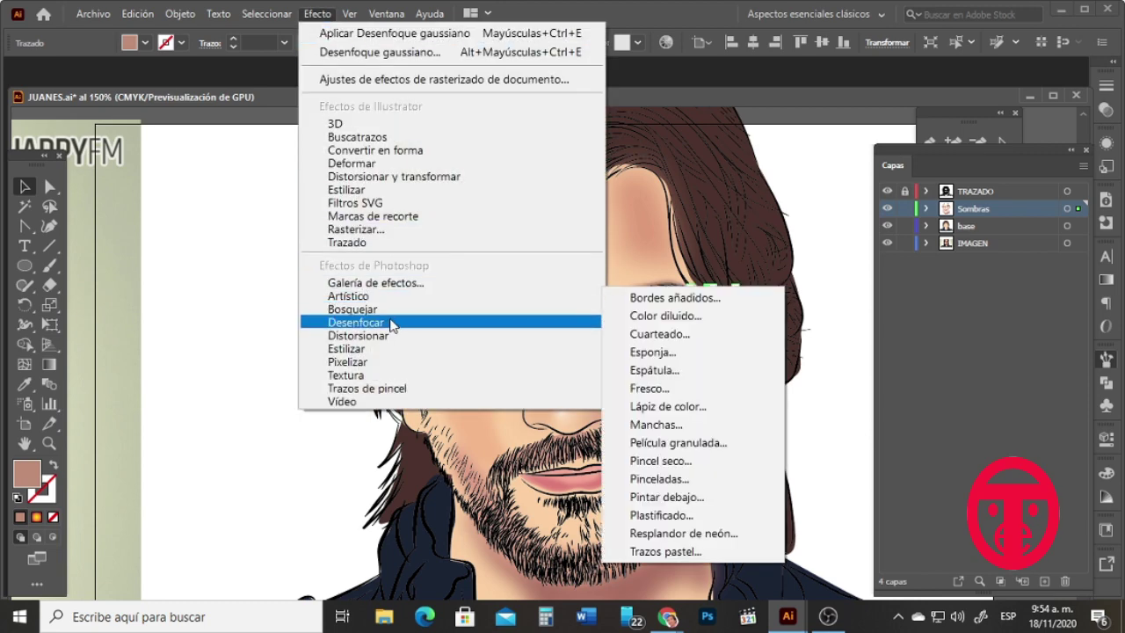
mouse_move(596, 324)
click(677, 324)
drag(760, 283, 737, 282)
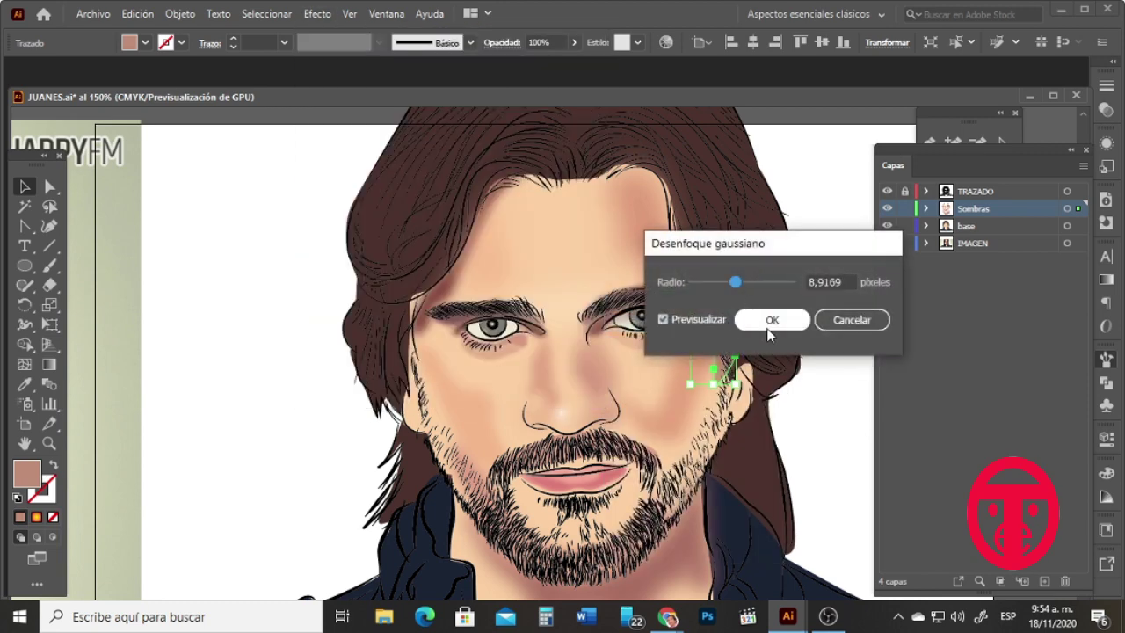
click(772, 319)
click(837, 315)
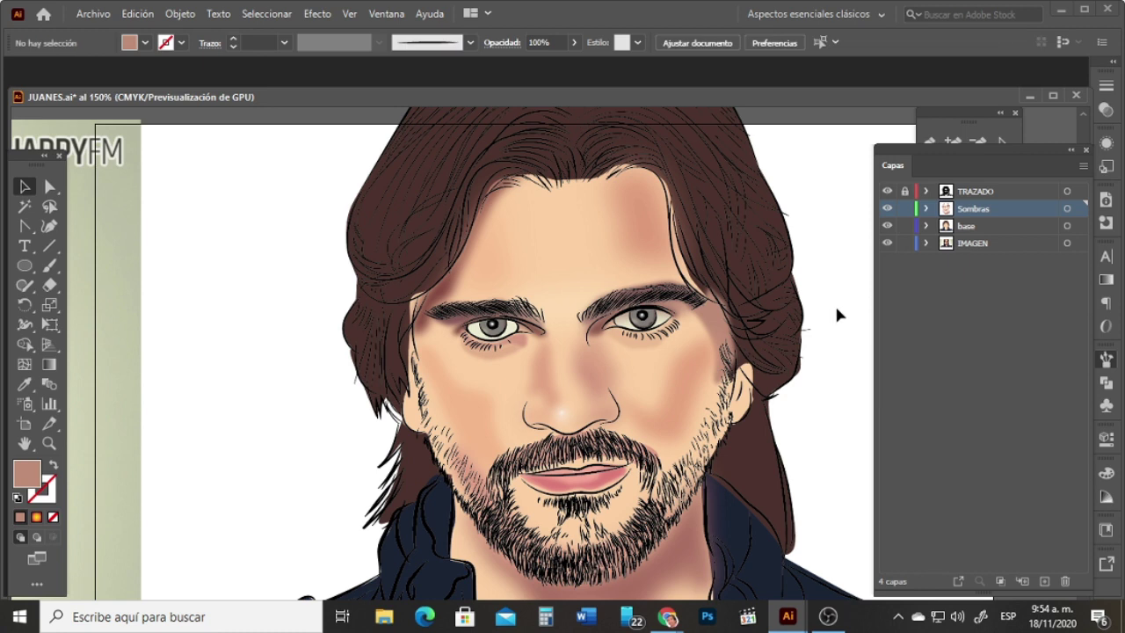
click(717, 338)
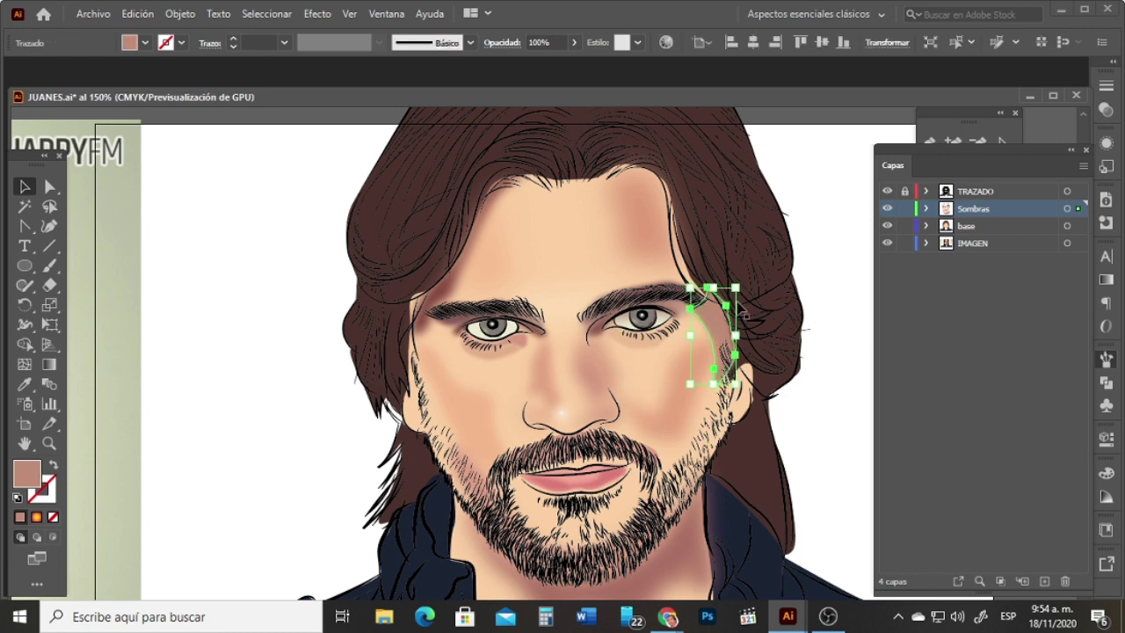
drag(744, 313, 739, 308)
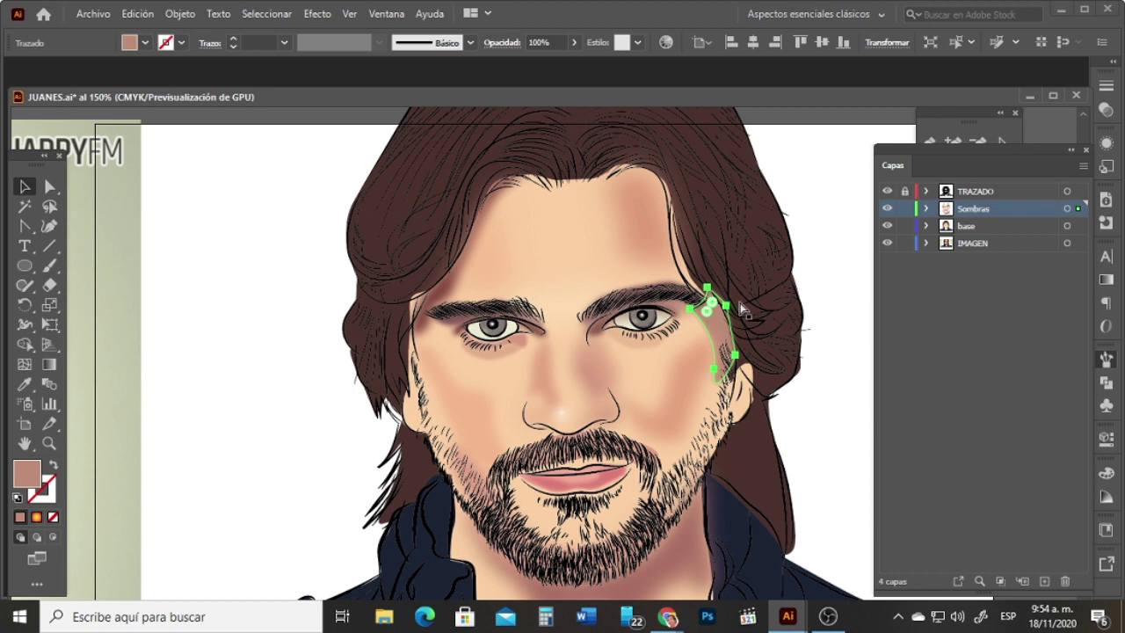
drag(741, 309, 745, 311)
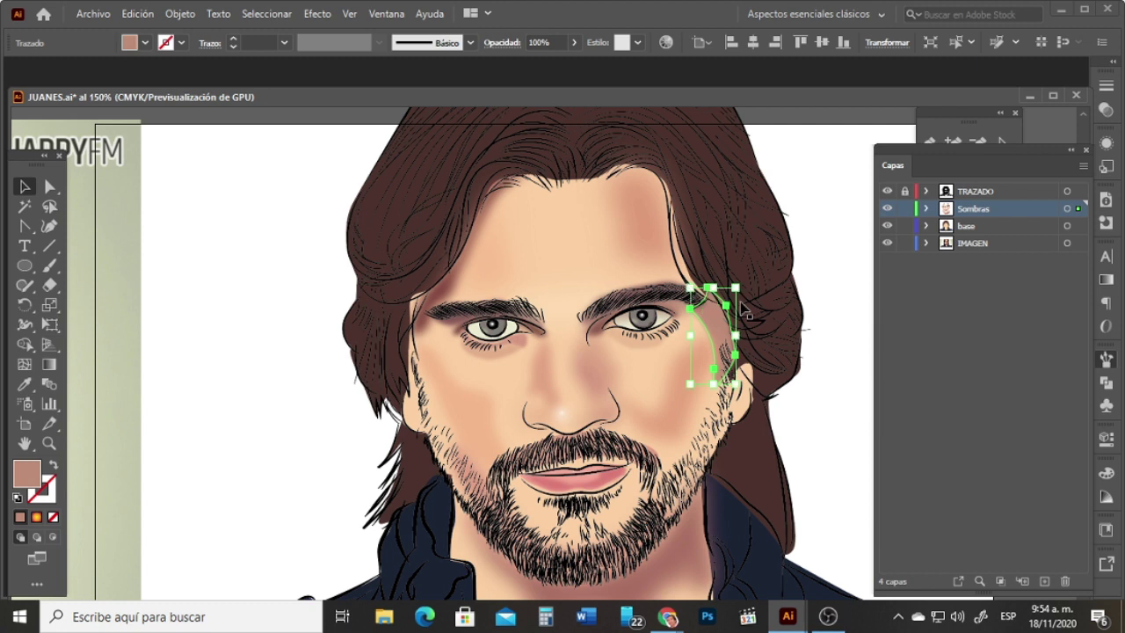
click(824, 281)
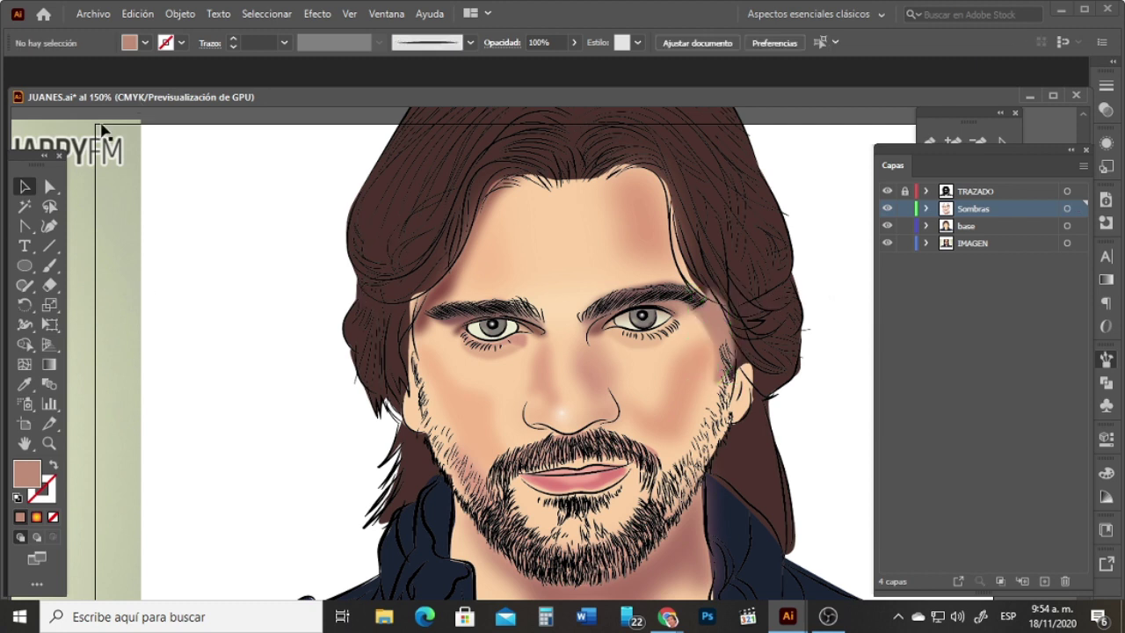
Step: Move the upper outer anchor point of the blurred temple shadow slightly down along the hair edge
key(a)
click(726, 313)
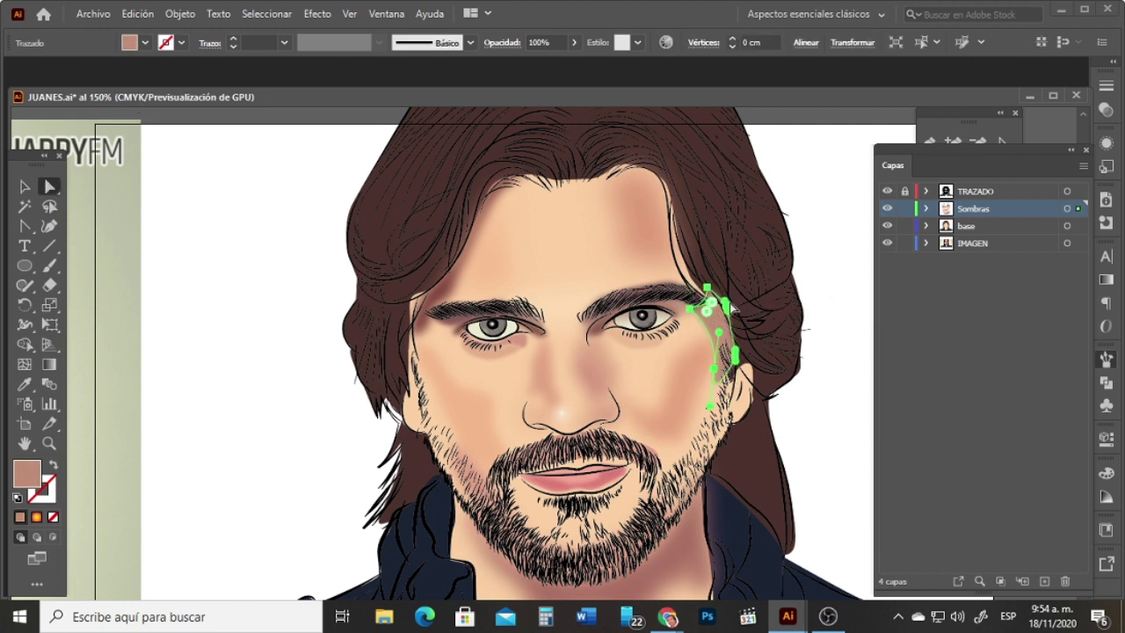
click(726, 304)
click(726, 304)
click(727, 306)
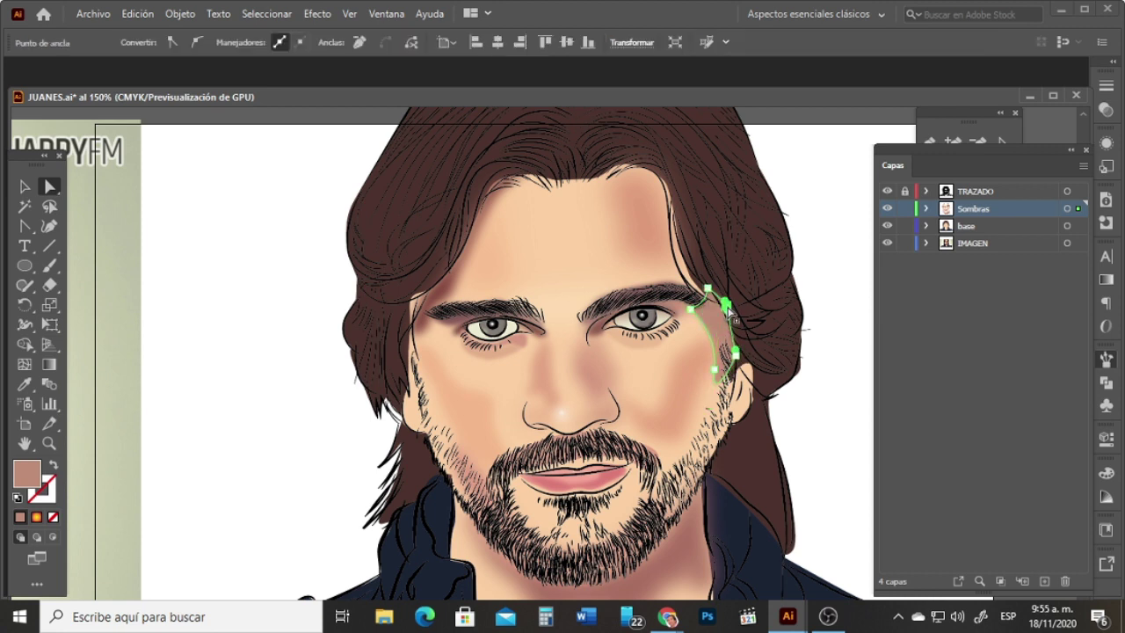
drag(728, 308, 730, 321)
click(825, 270)
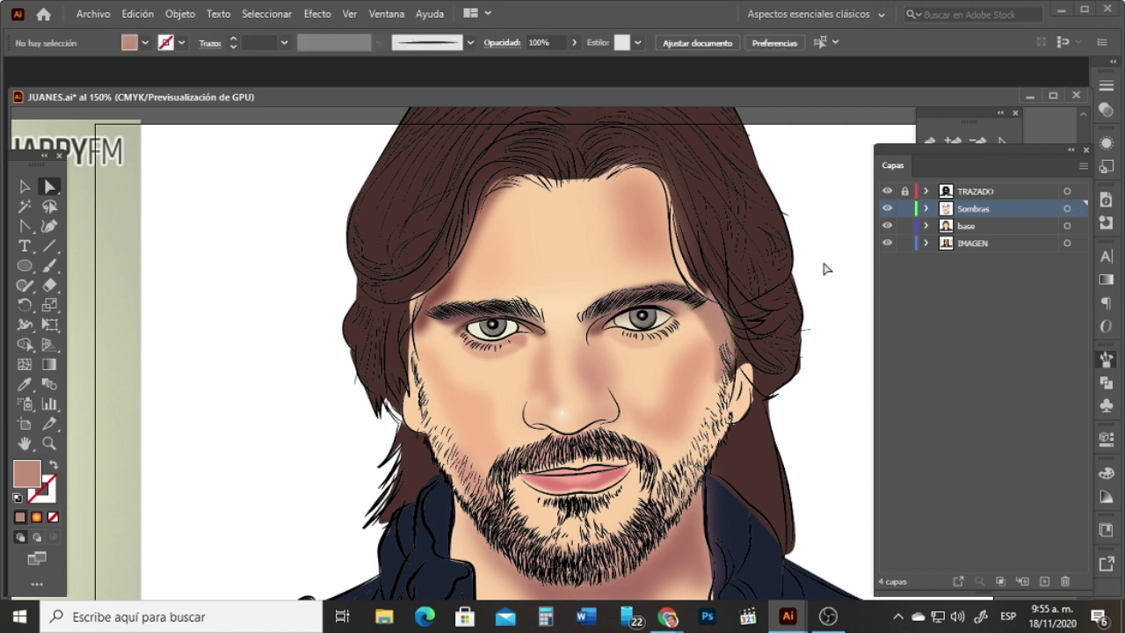
Step: Lower the temple shadow's top anchor point and shift its lower inner anchor point down towards the ear
click(723, 356)
click(708, 300)
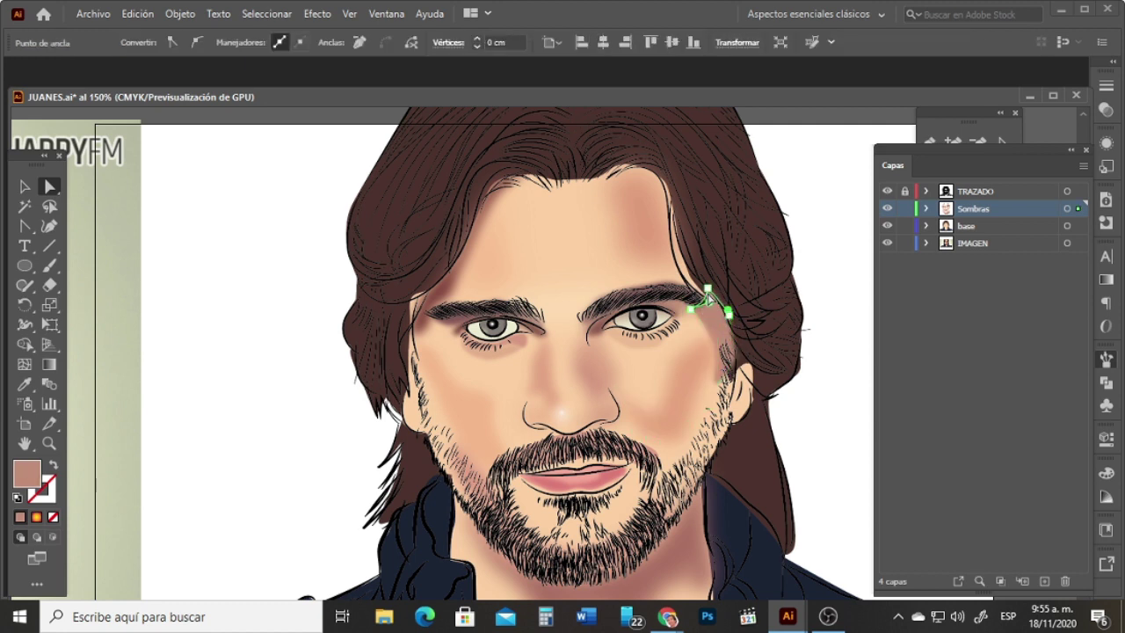
drag(708, 299, 712, 310)
click(800, 281)
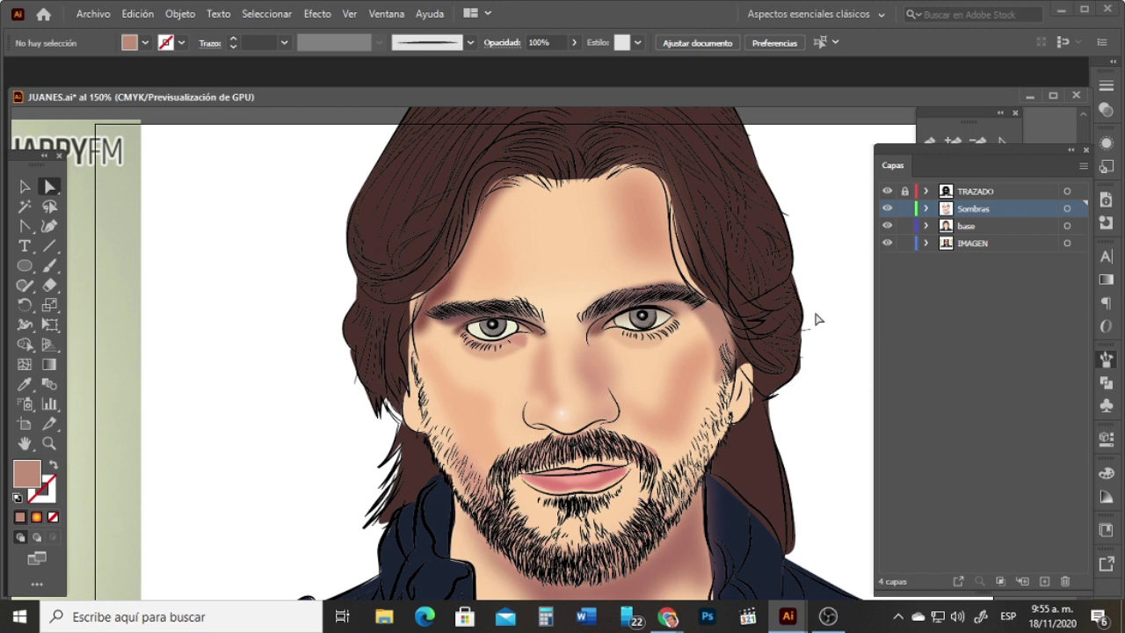
click(724, 345)
click(721, 340)
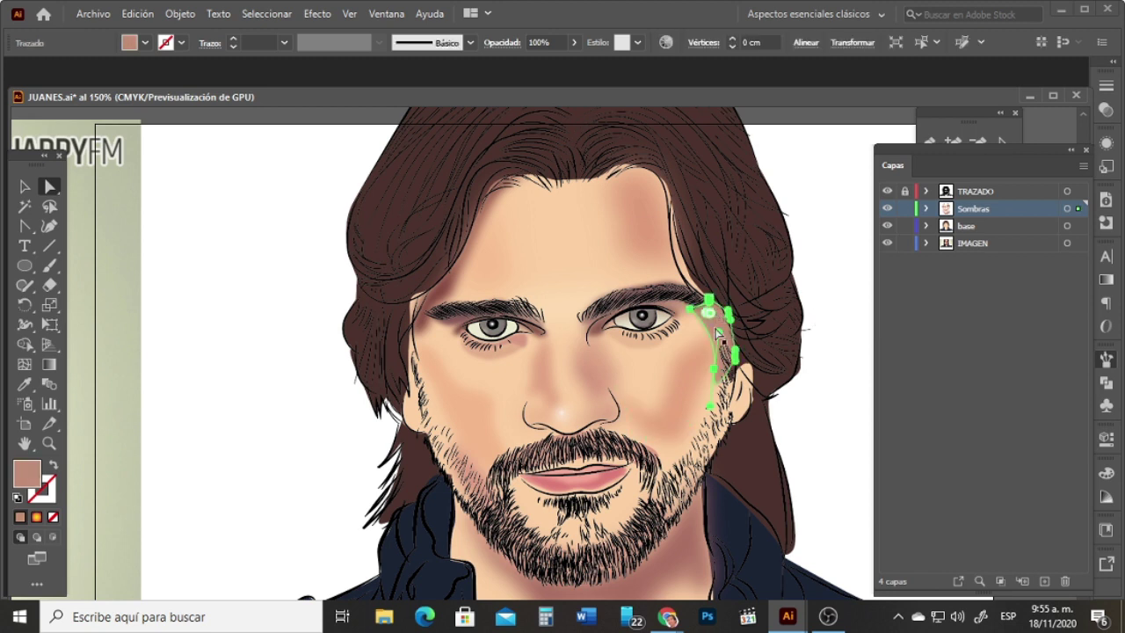
click(714, 370)
mouse_move(714, 370)
mouse_down()
mouse_move(730, 371)
mouse_move(723, 386)
mouse_up()
click(841, 280)
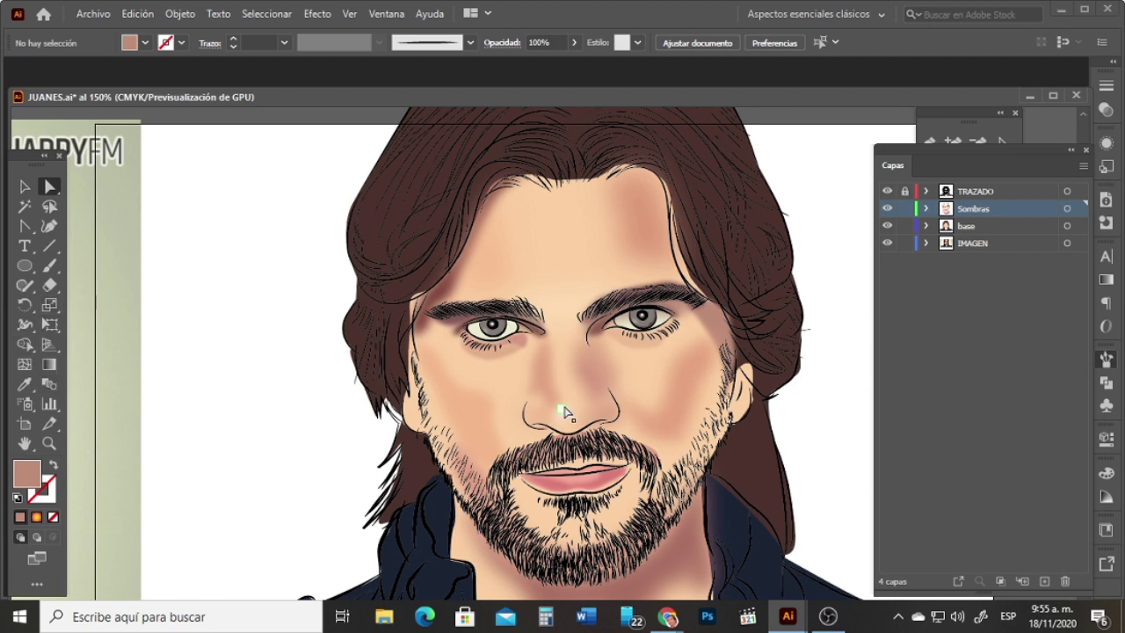
Step: Collapse the Layers and Brushes panels and frame the reference photo side by side with the drawn portrait
click(46, 444)
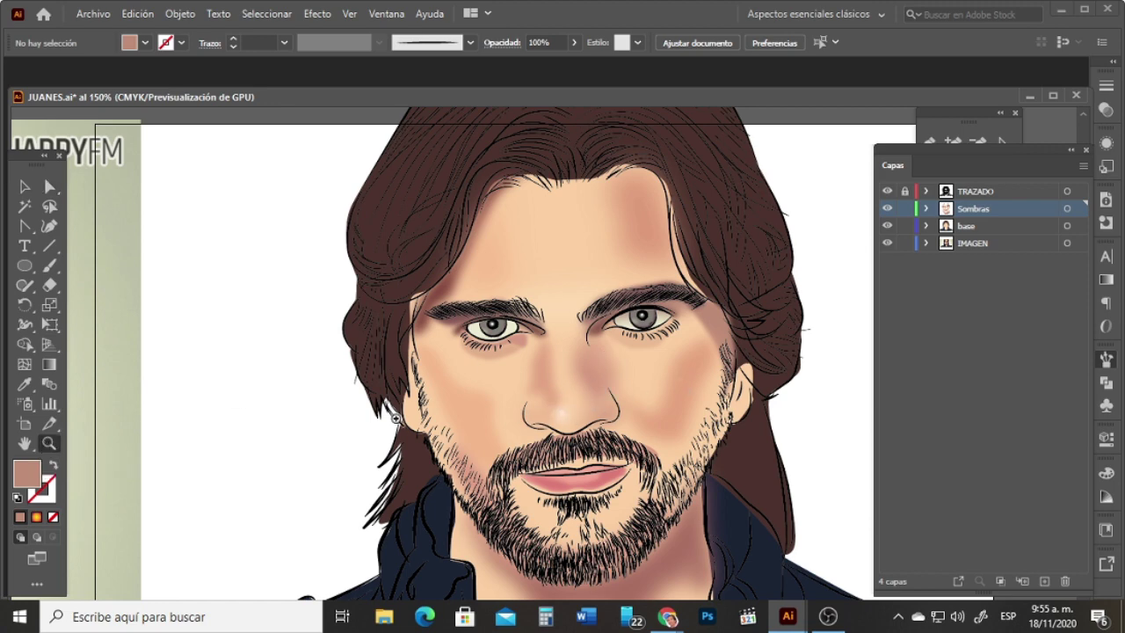
alt+click(600, 412)
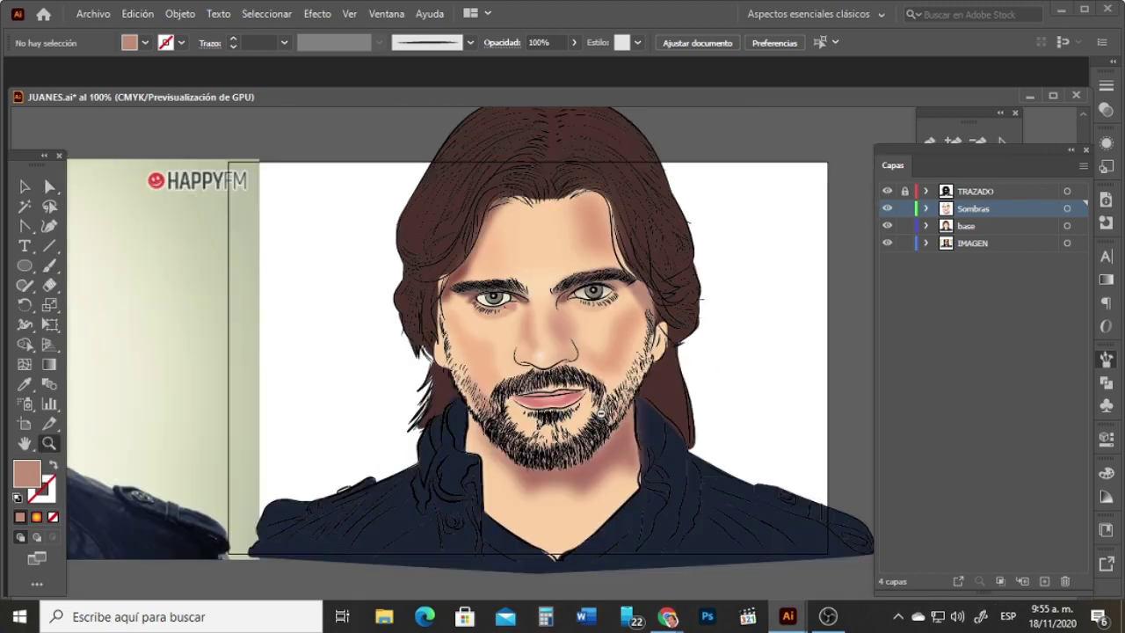
alt+click(591, 408)
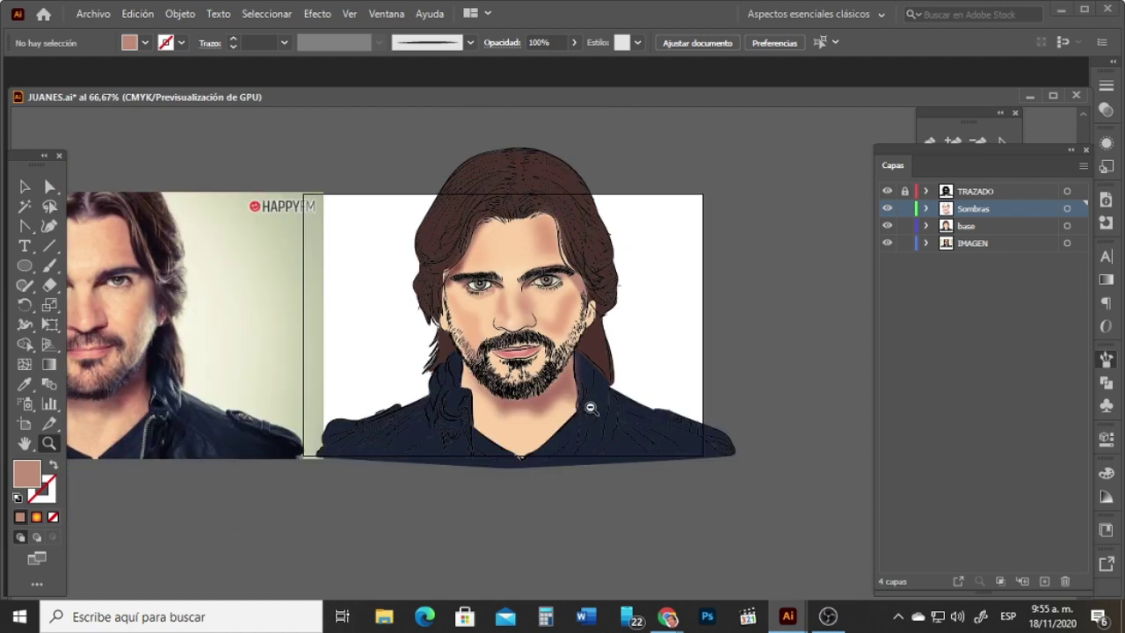
key(space)
drag(315, 347, 456, 344)
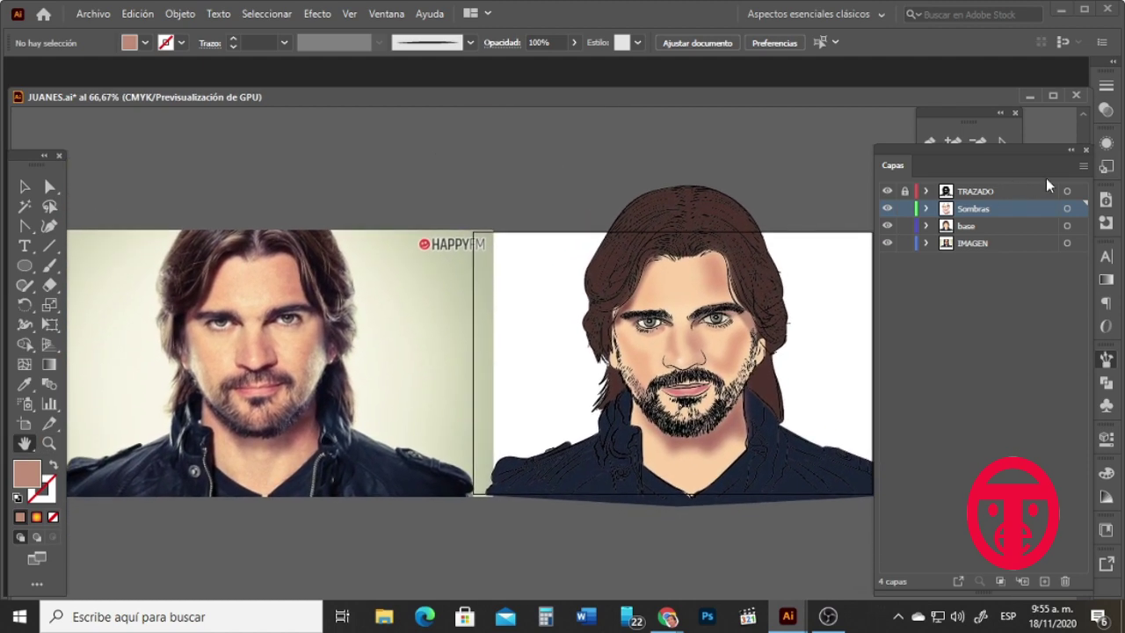
click(1072, 150)
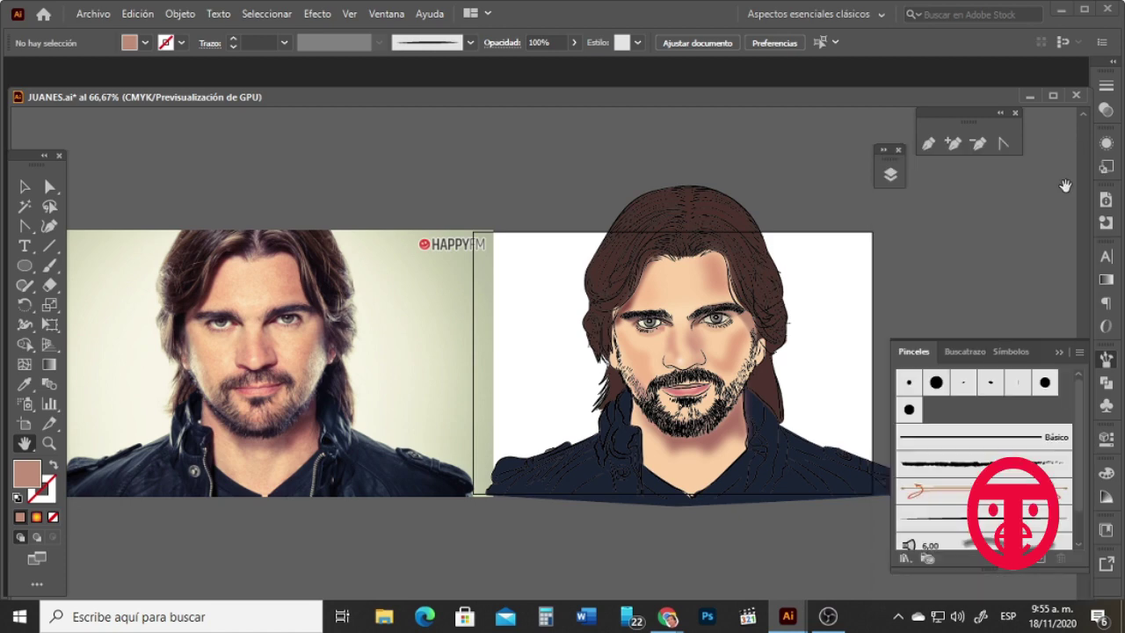
click(1060, 352)
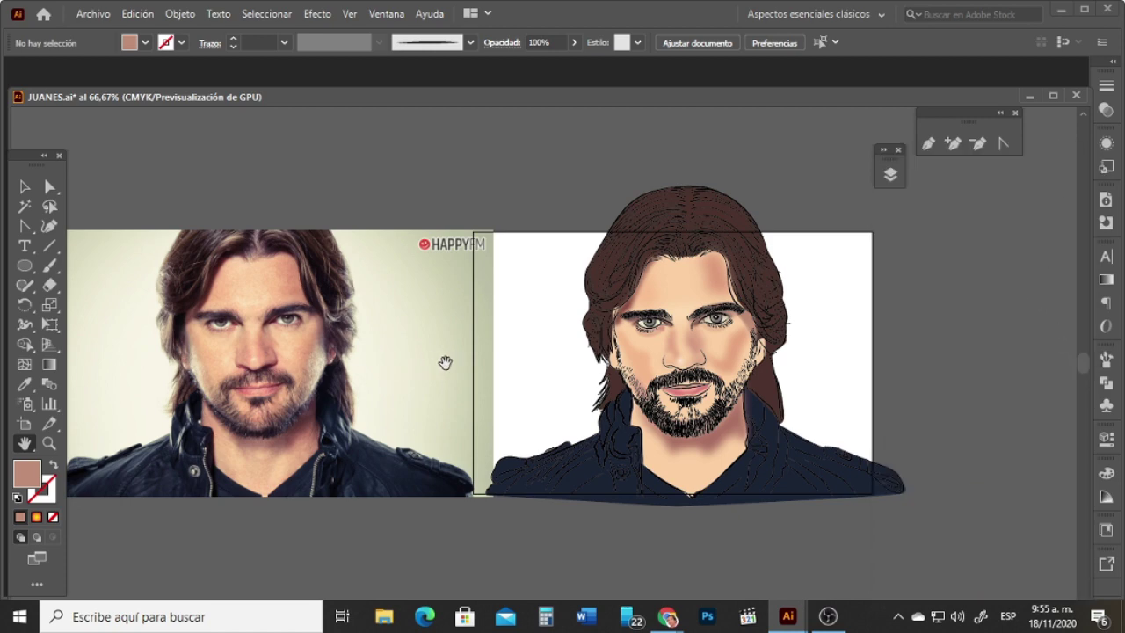
key(z)
drag(477, 351, 562, 342)
key(h)
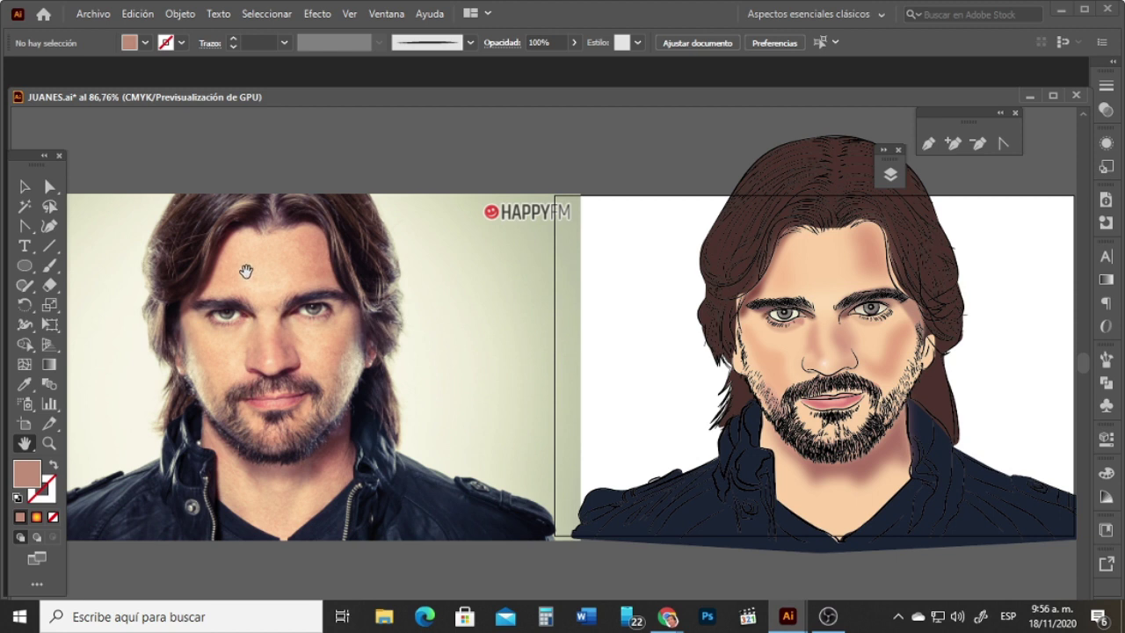
Step: Turn the dark blue jacket shape into a gradient mesh with mesh points spread across both shoulders and the chest
click(25, 186)
click(737, 464)
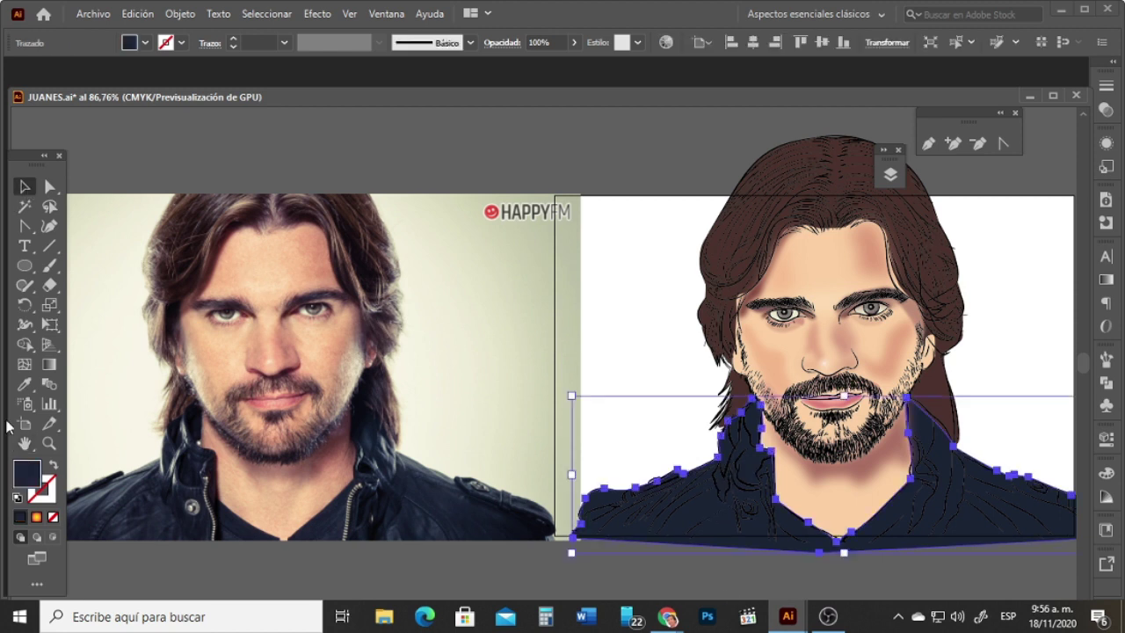
click(24, 364)
click(999, 466)
click(1013, 498)
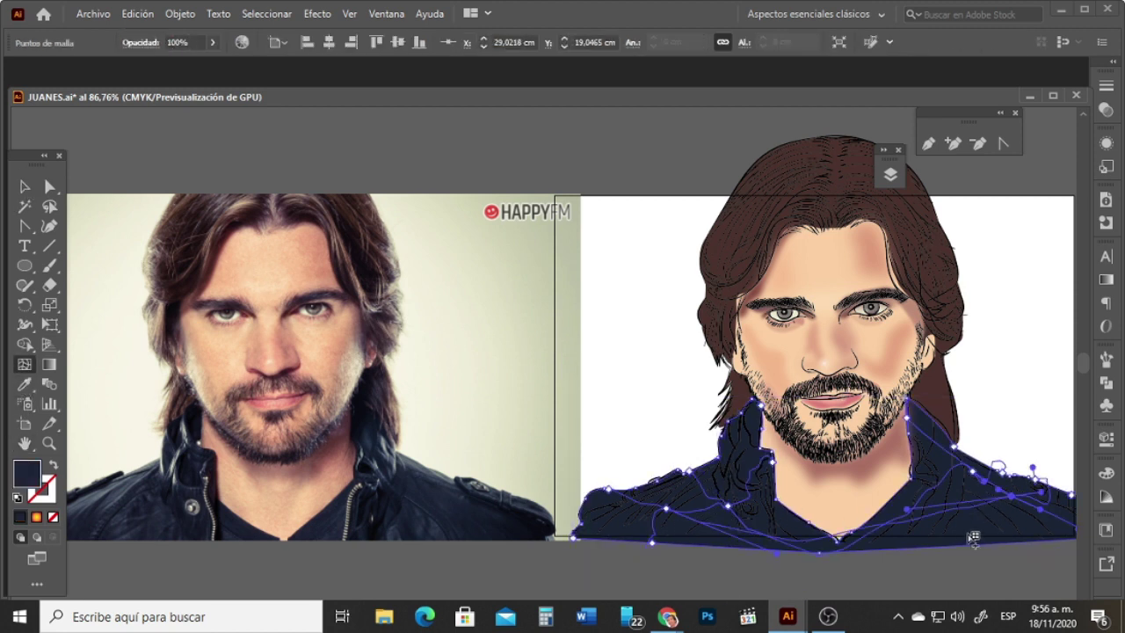
click(971, 543)
click(738, 526)
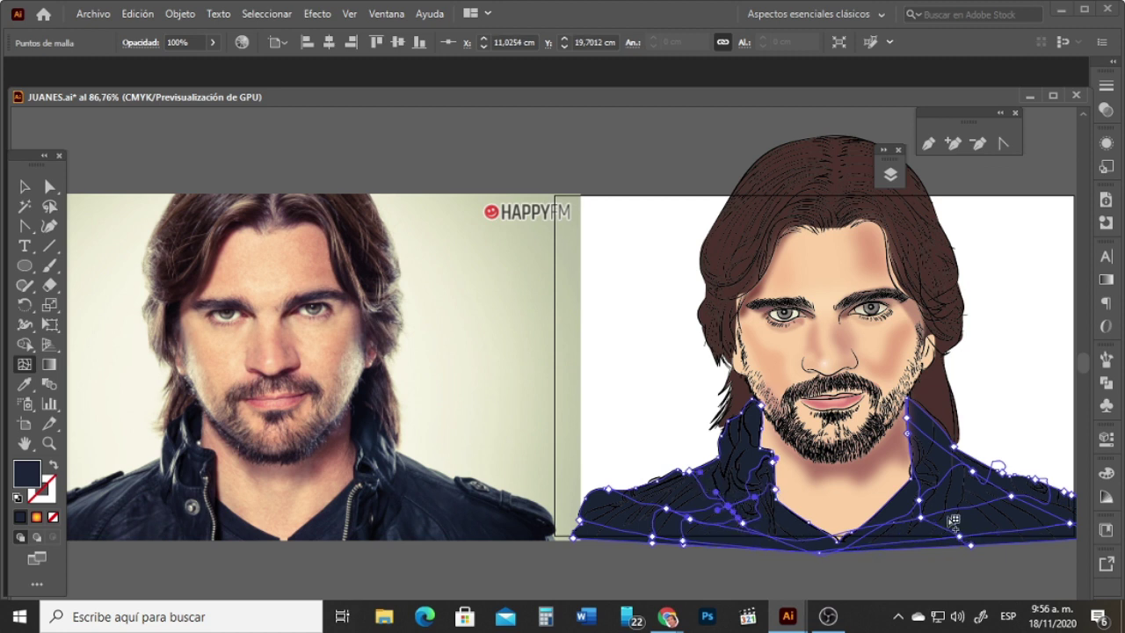
click(974, 507)
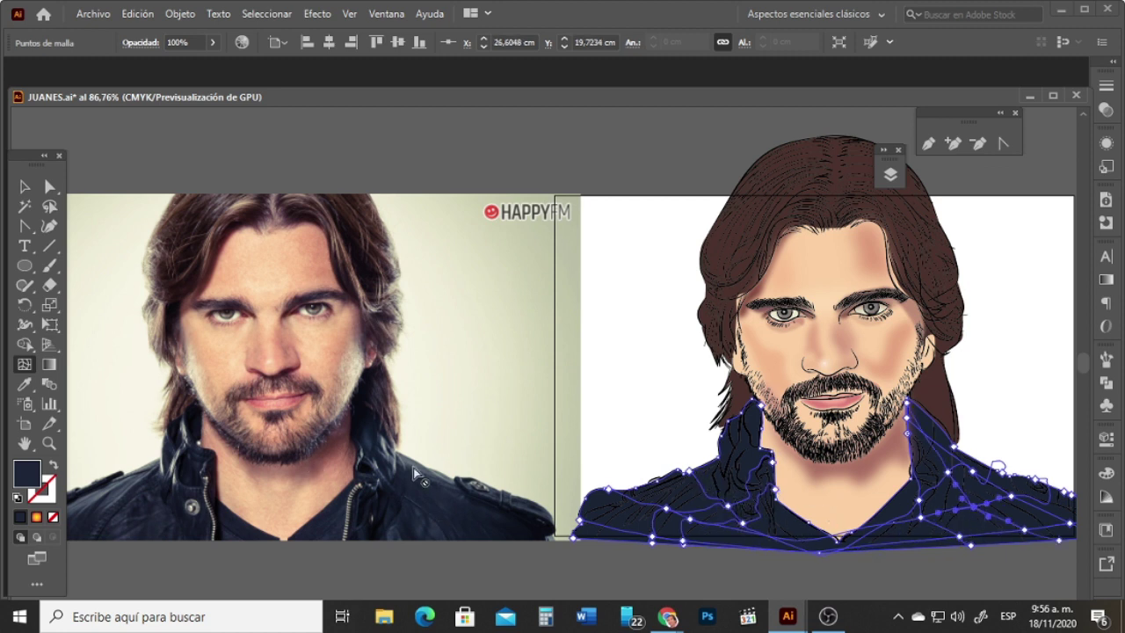
Step: Add a mesh point on the jacket shoulder beside the collar on the right and colour it with the grey-blue jacket highlight from the photo
click(997, 473)
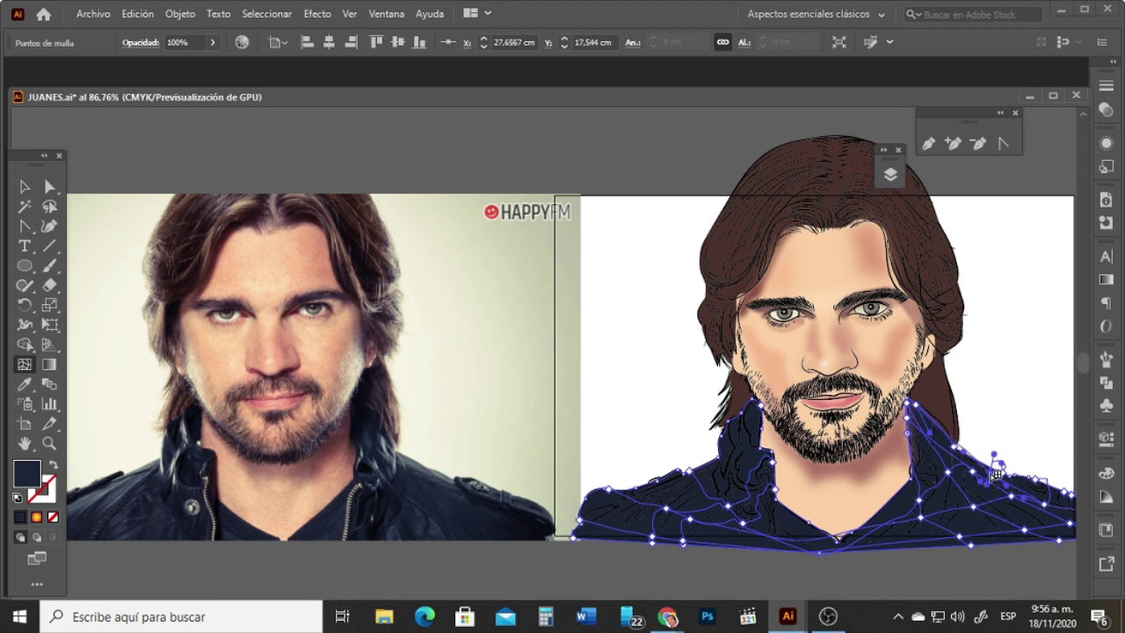
key(i)
click(414, 465)
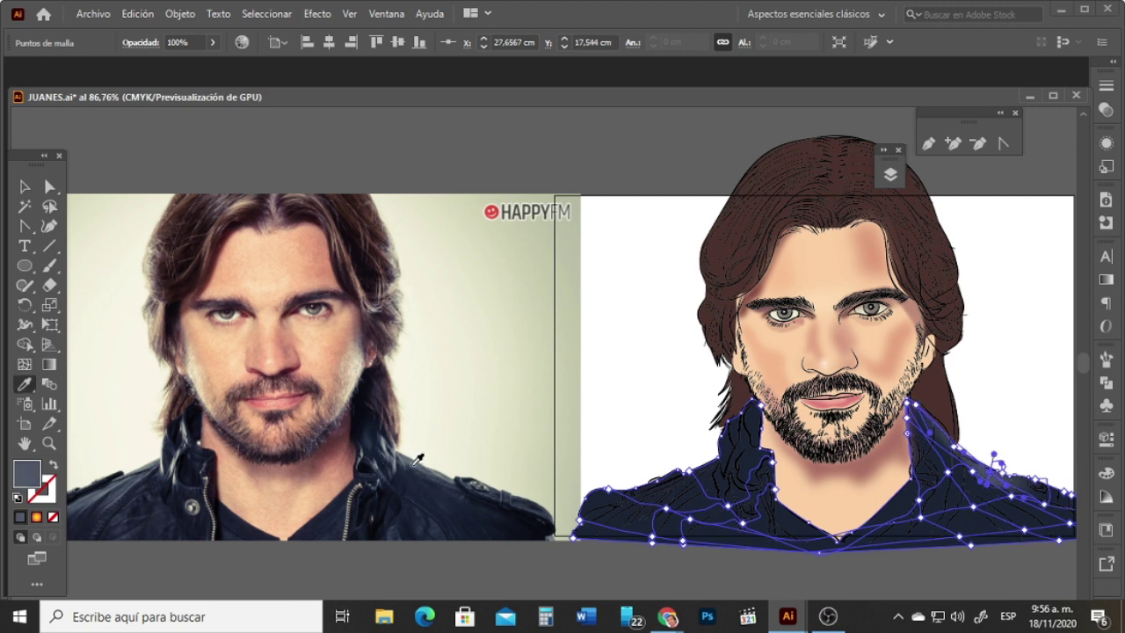
click(416, 466)
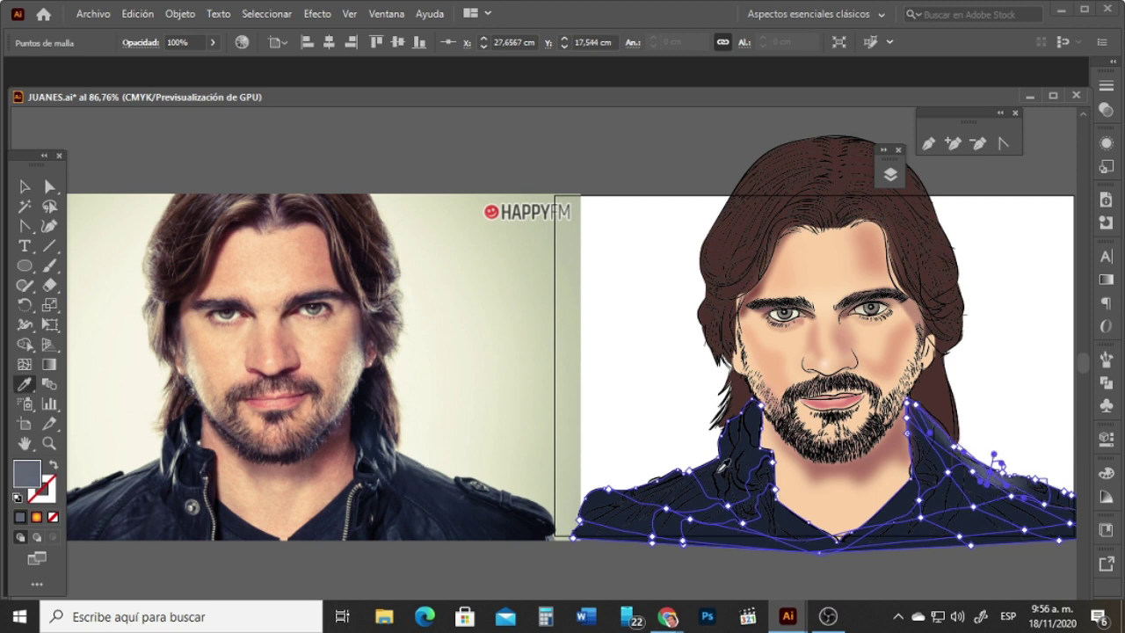
Step: Colour the mesh point on the jacket's left shoulder edge with the grey-blue shoulder tone sampled from the photo
click(49, 187)
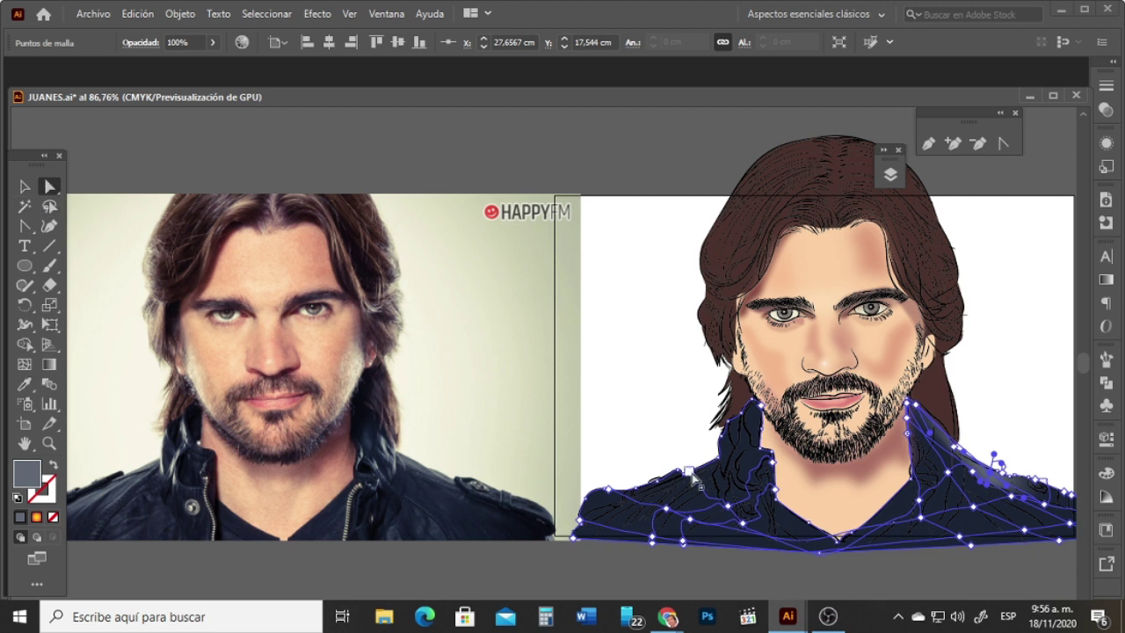
click(697, 472)
key(i)
click(136, 474)
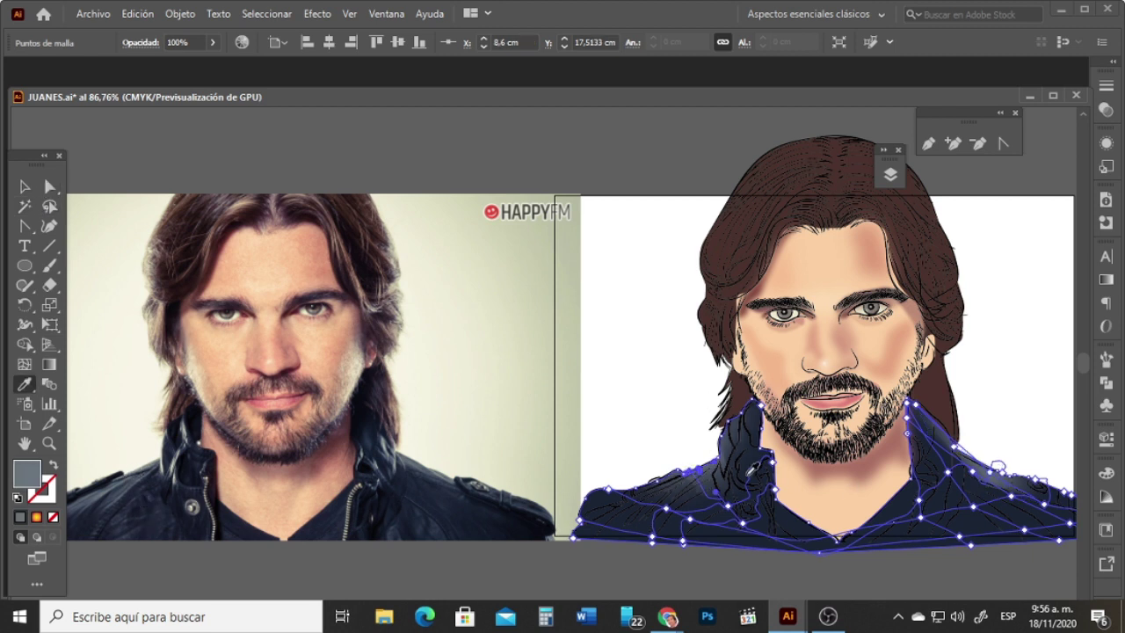
Step: Colour the mesh point on the left chest area of the jacket with a grey-blue leather tone sampled from the photo
click(49, 187)
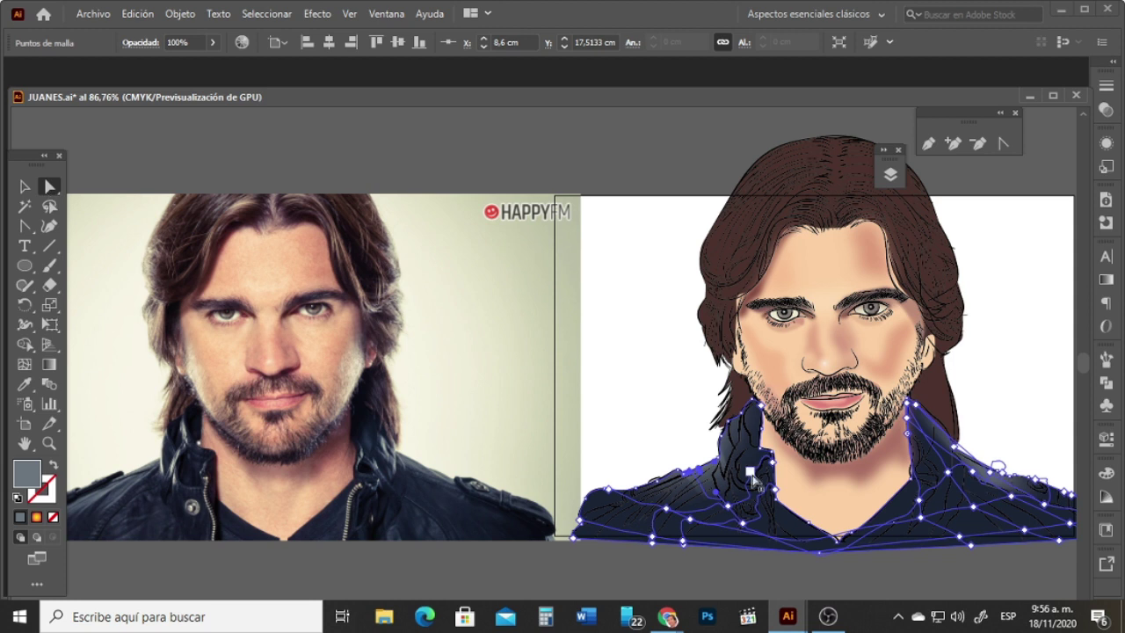
click(691, 525)
key(i)
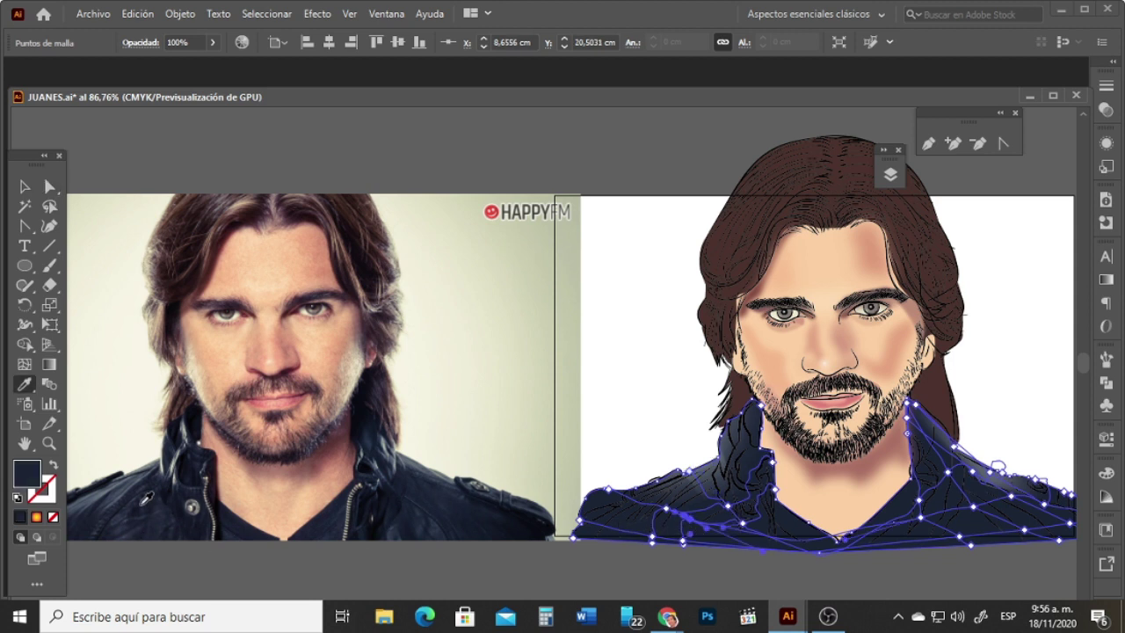
click(130, 504)
click(126, 494)
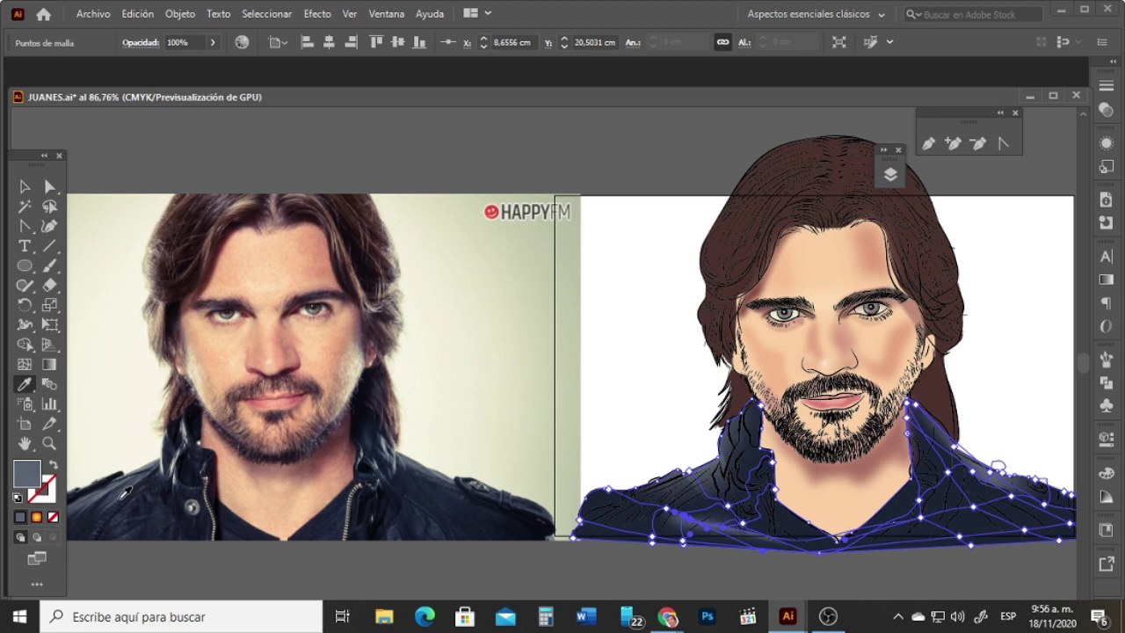
click(129, 483)
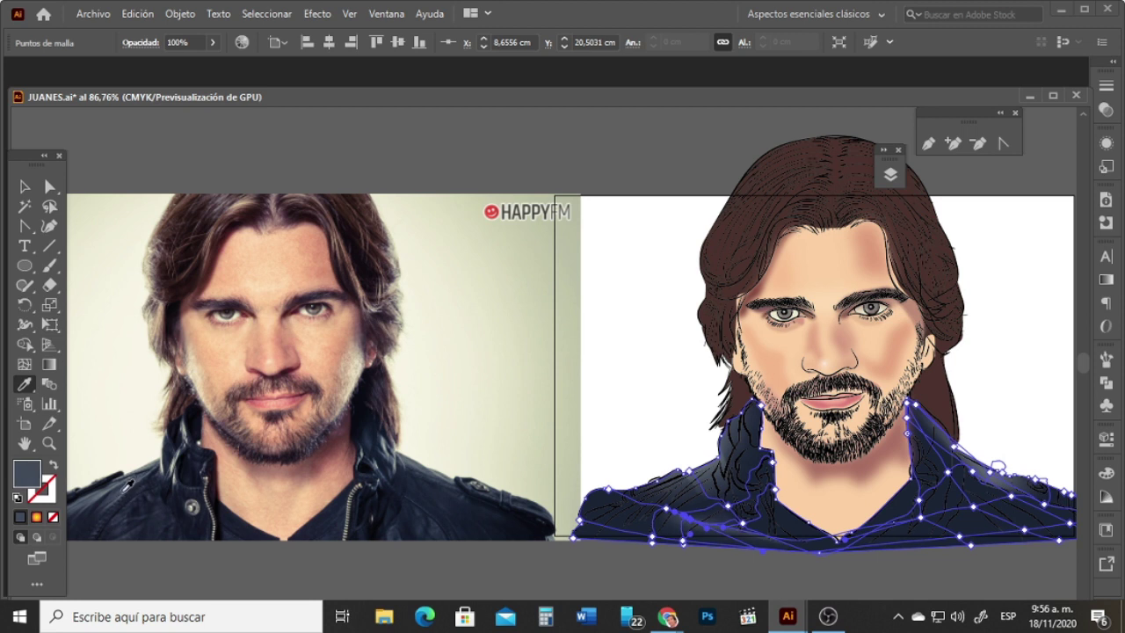
click(24, 187)
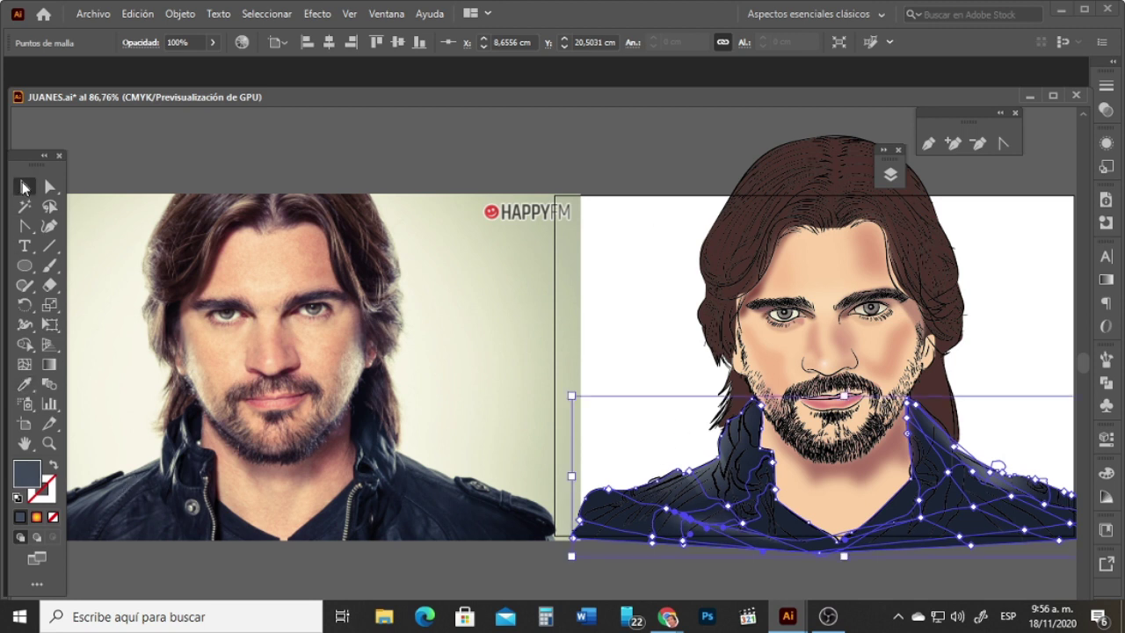
Step: Turn the brown hair shape into a gradient mesh with mesh points across the crown and above the forehead
click(636, 160)
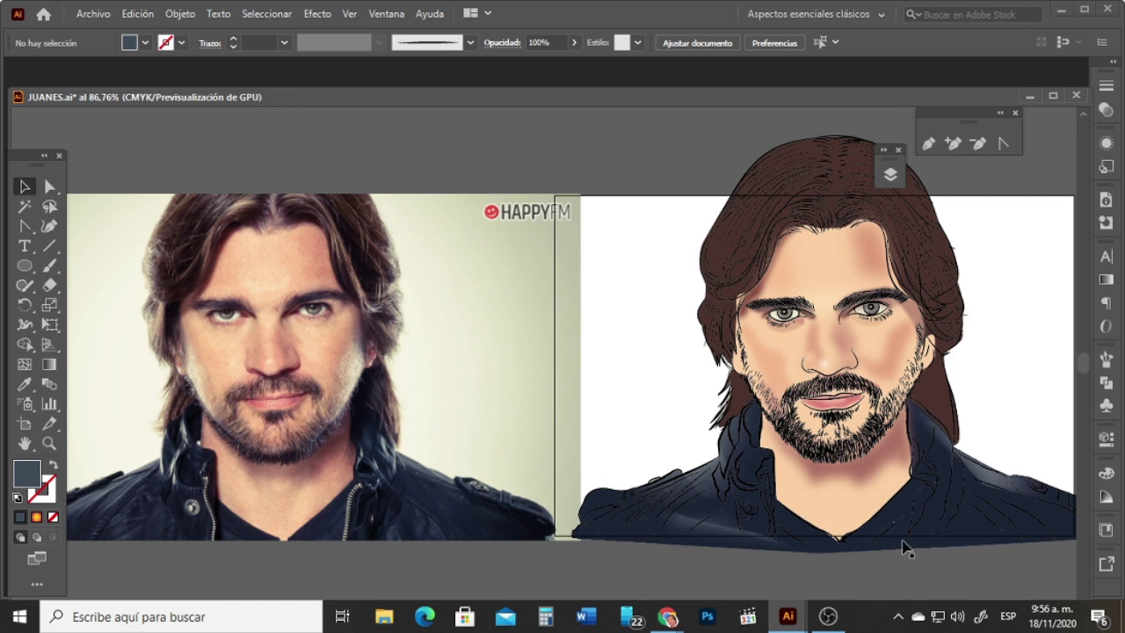
click(714, 250)
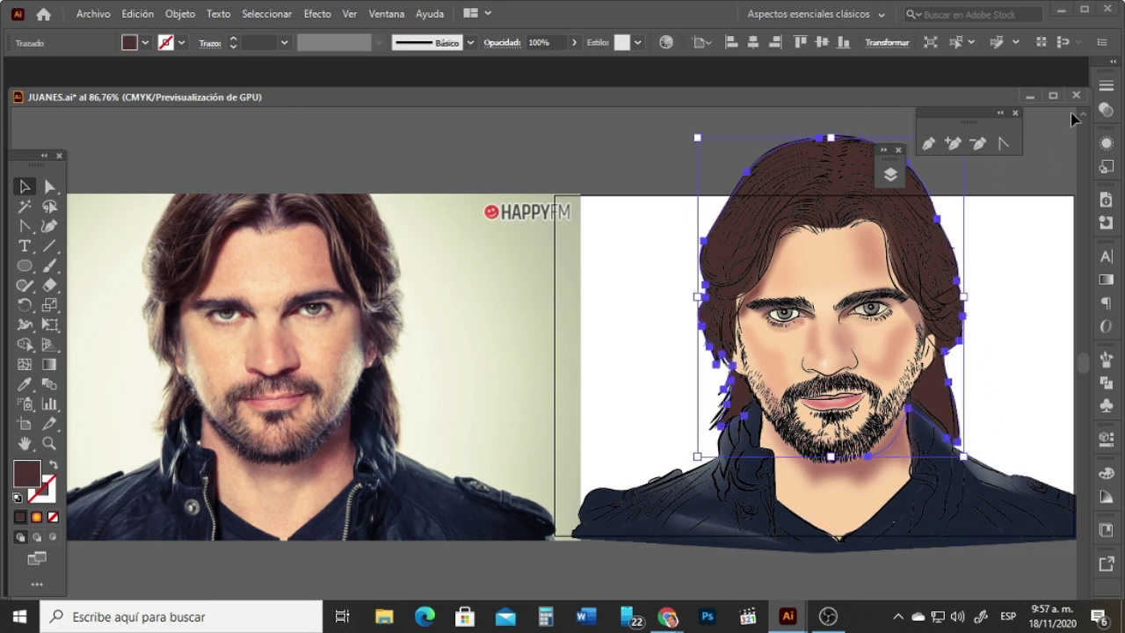
scroll(1084, 110, up, 2)
click(24, 364)
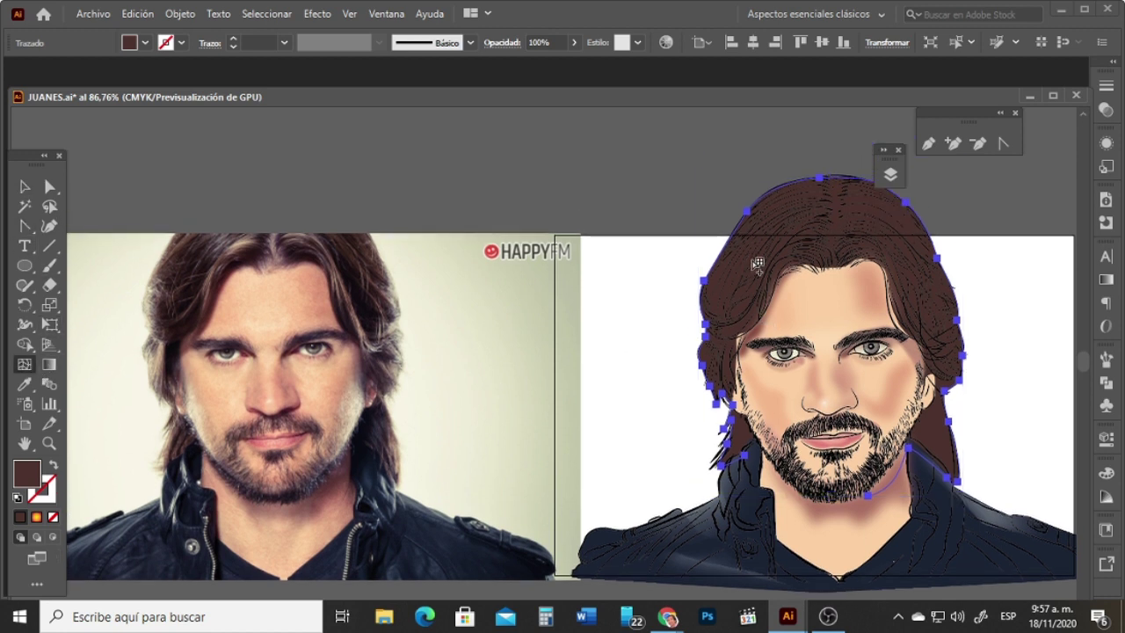
click(756, 245)
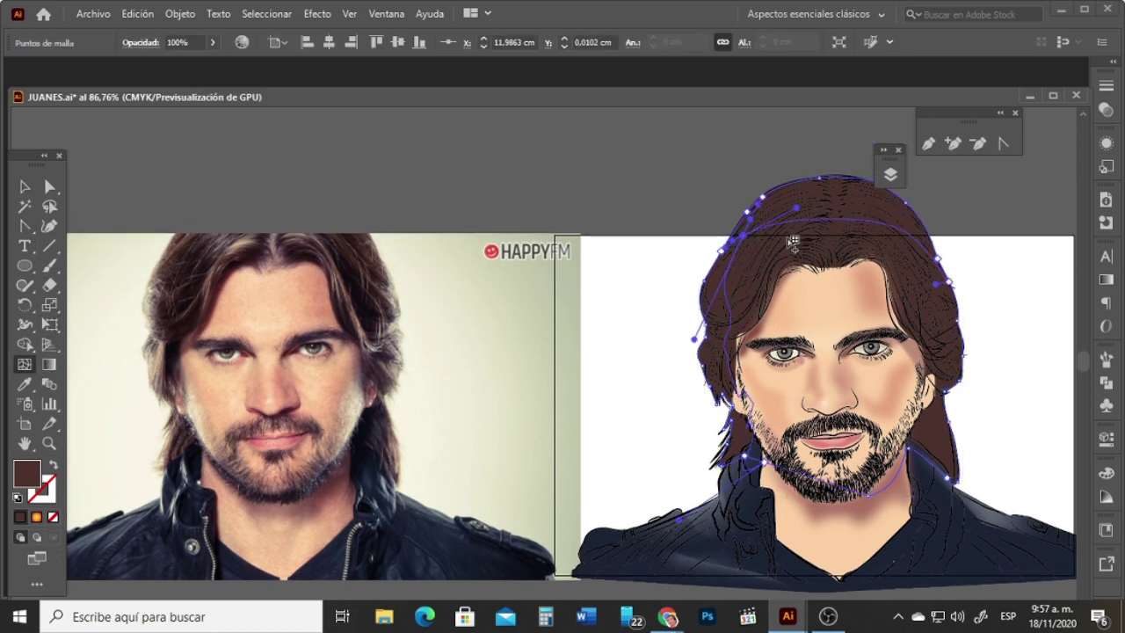
click(815, 221)
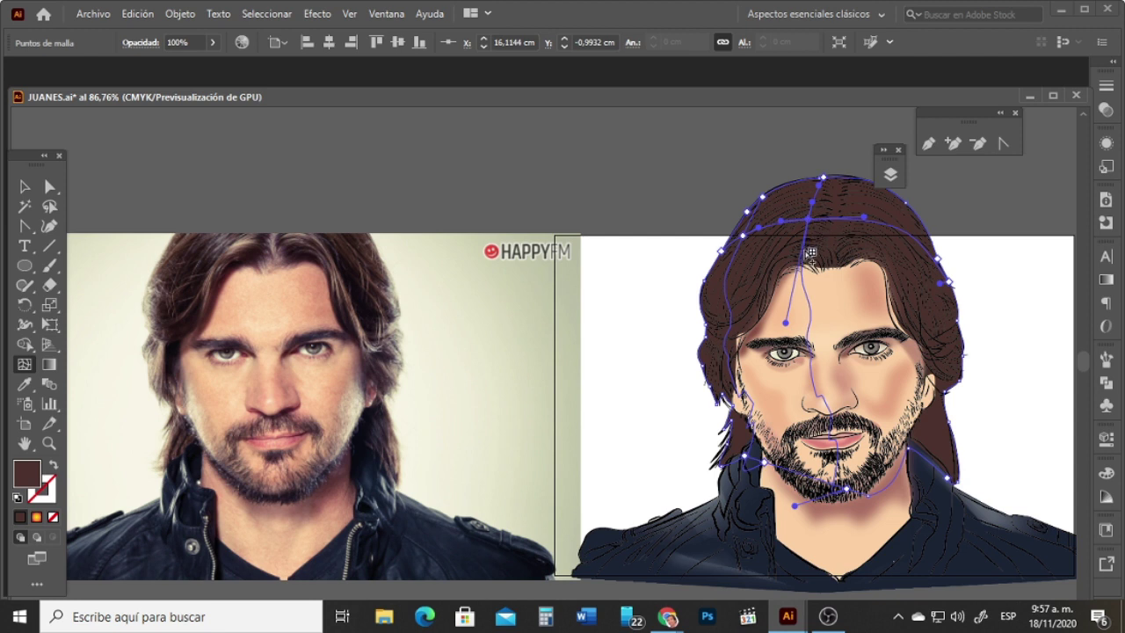
click(803, 250)
click(770, 256)
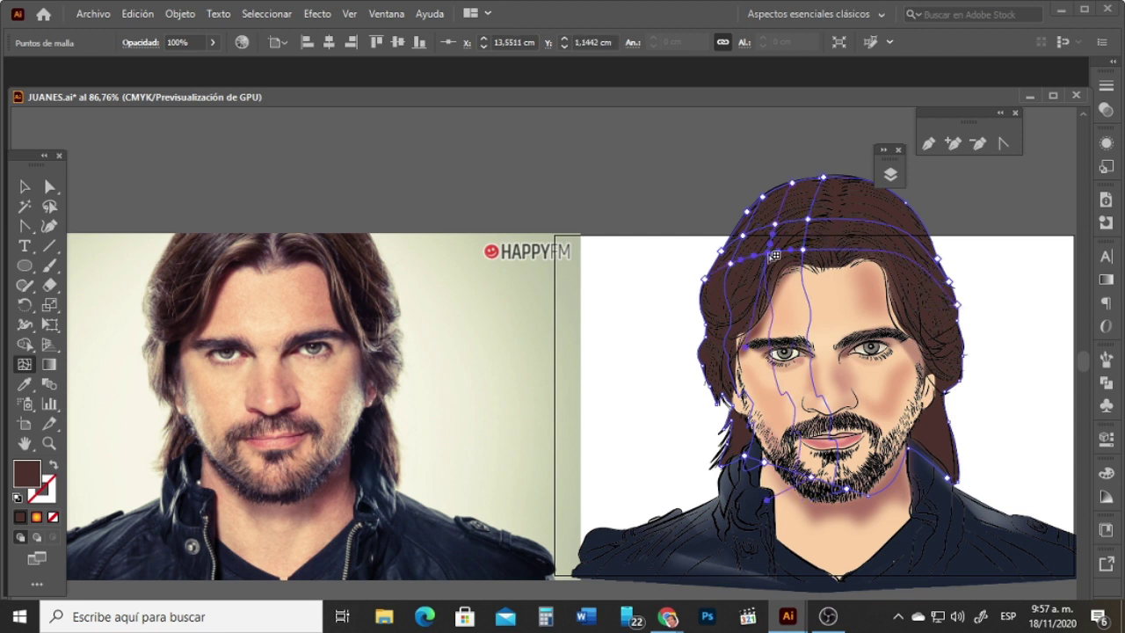
Step: Add mesh points along the hair's left side and colour the one near the outer edge with light beige sampled from the photo
click(723, 358)
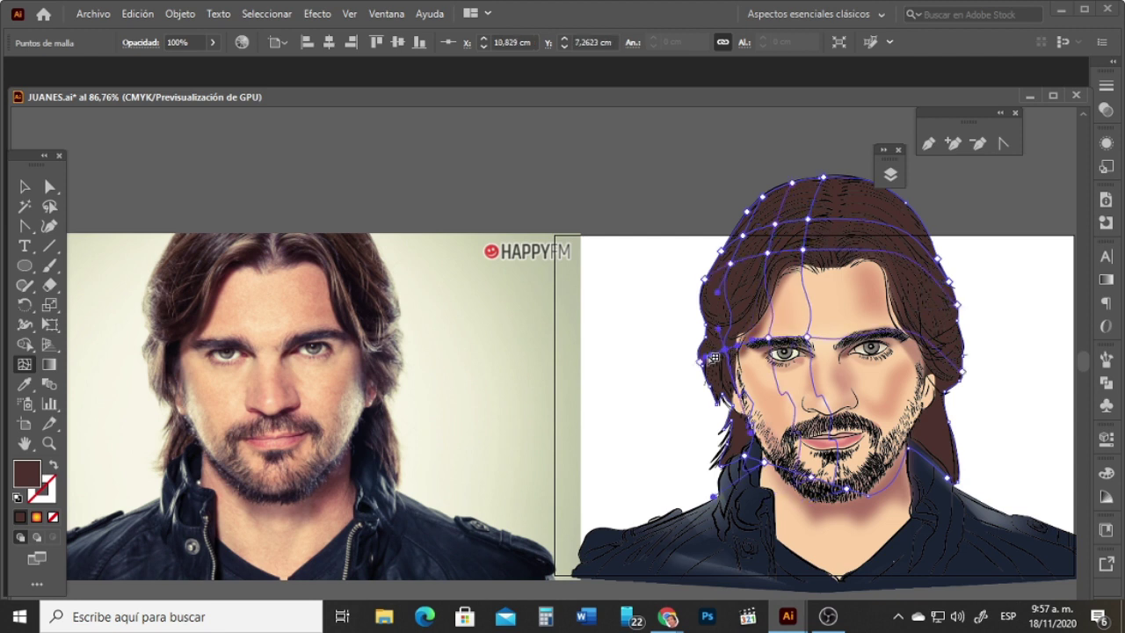
click(715, 355)
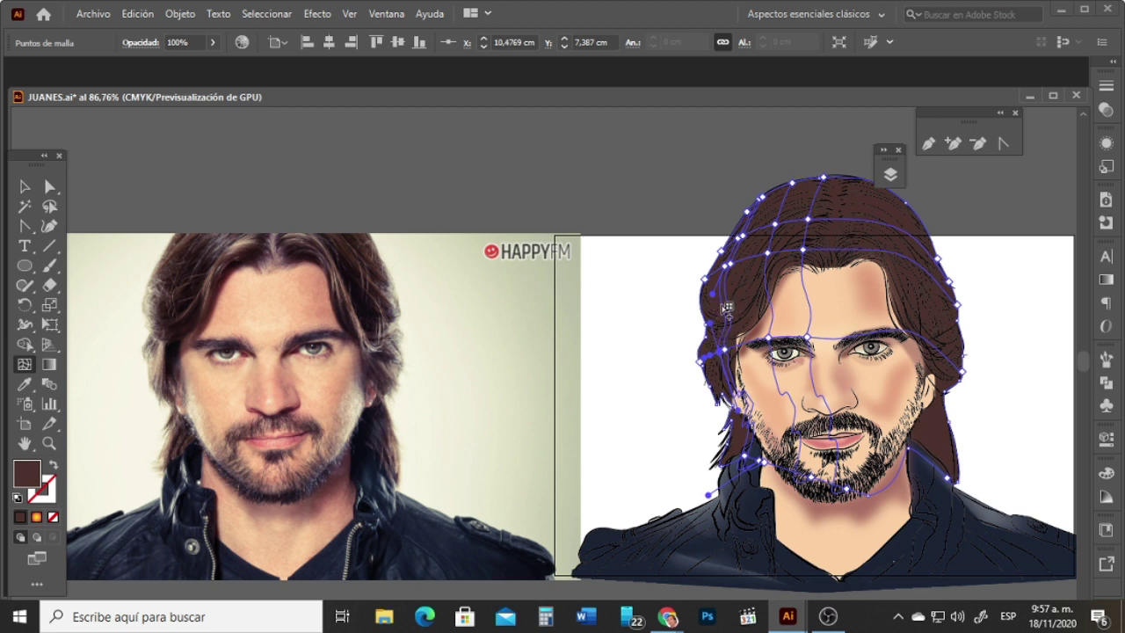
click(721, 309)
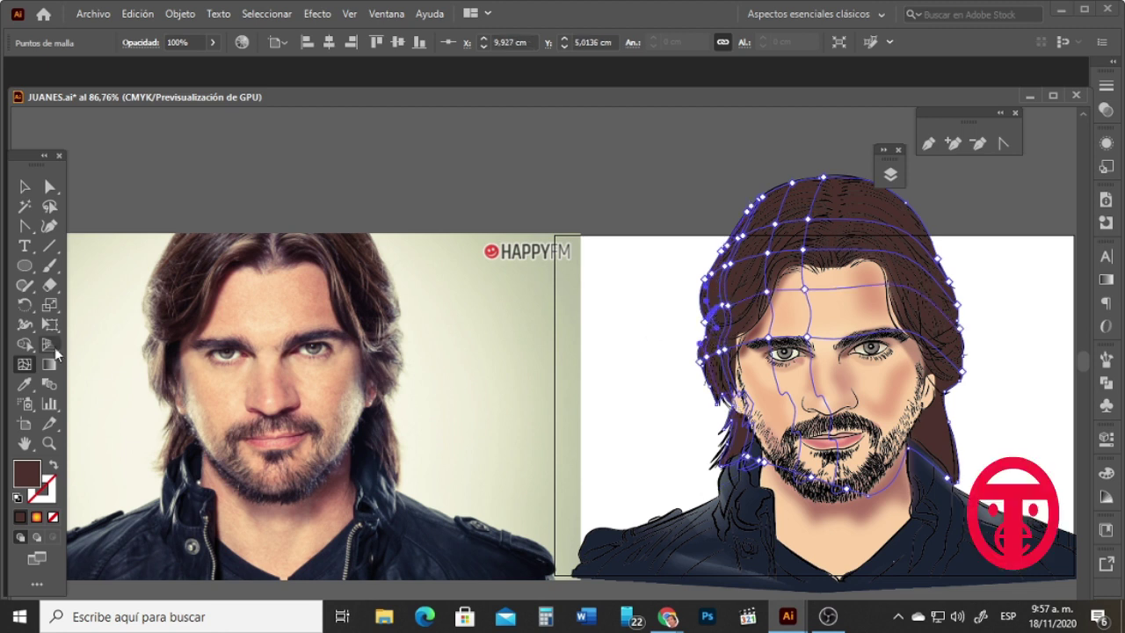
click(25, 384)
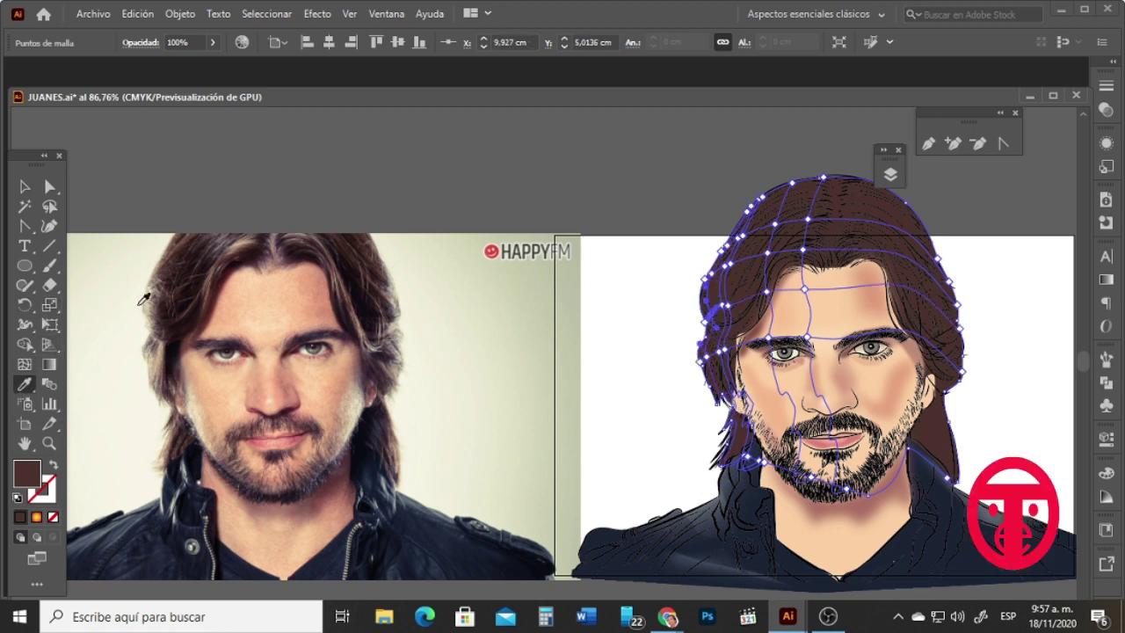
click(150, 292)
Step: Colour the hair mesh point above the left side of the forehead with the mauve-brown hair highlight sampled from the photo
key(a)
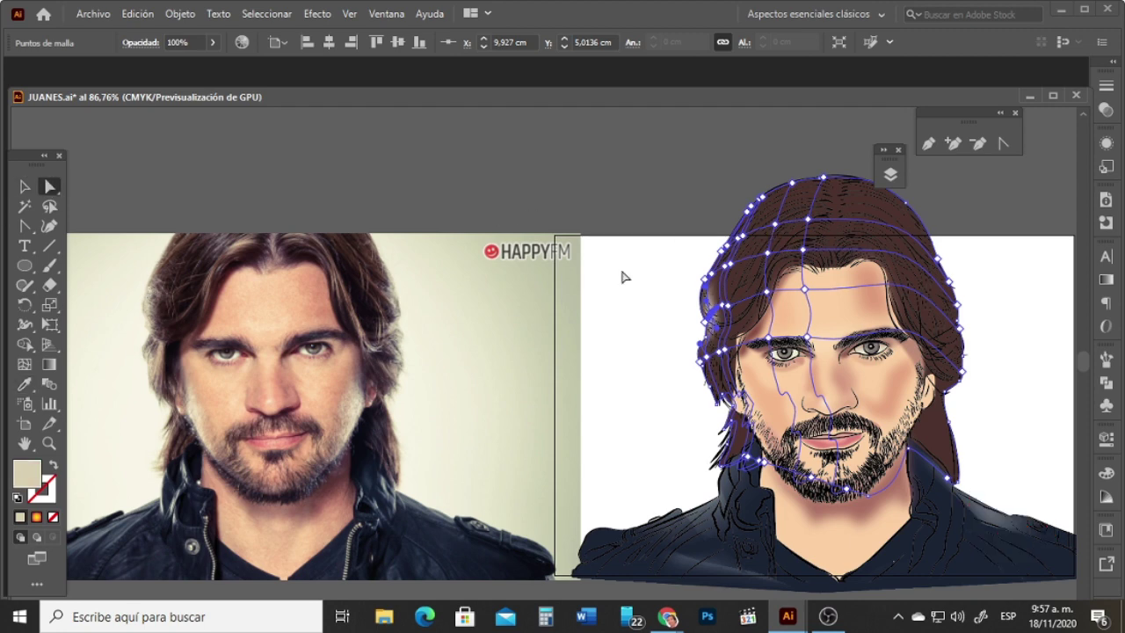
click(768, 253)
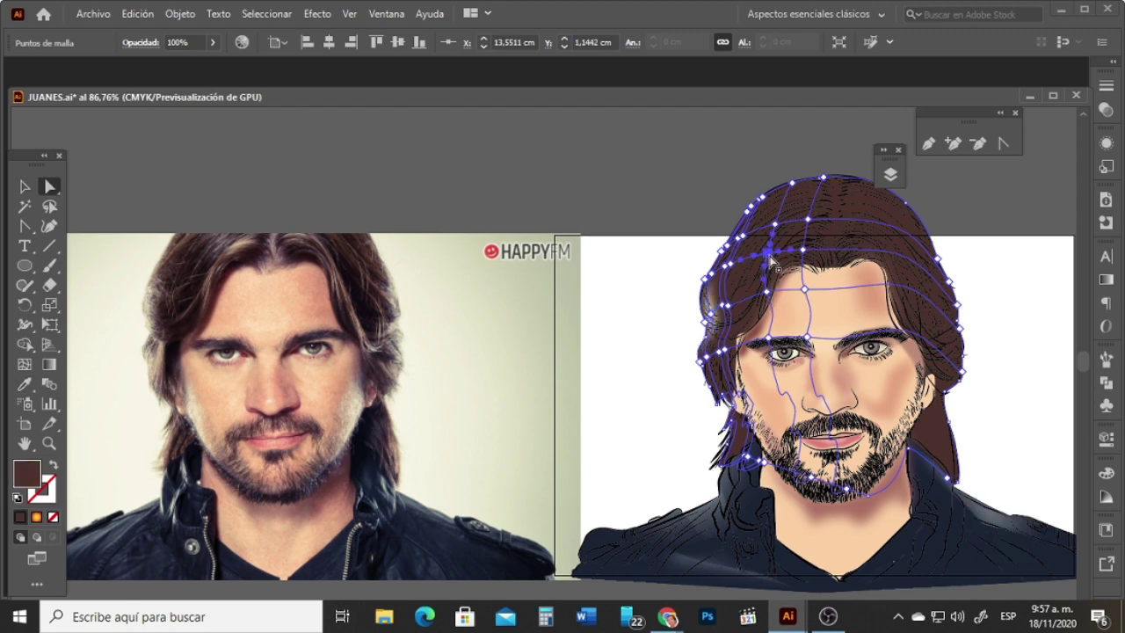
key(i)
click(238, 249)
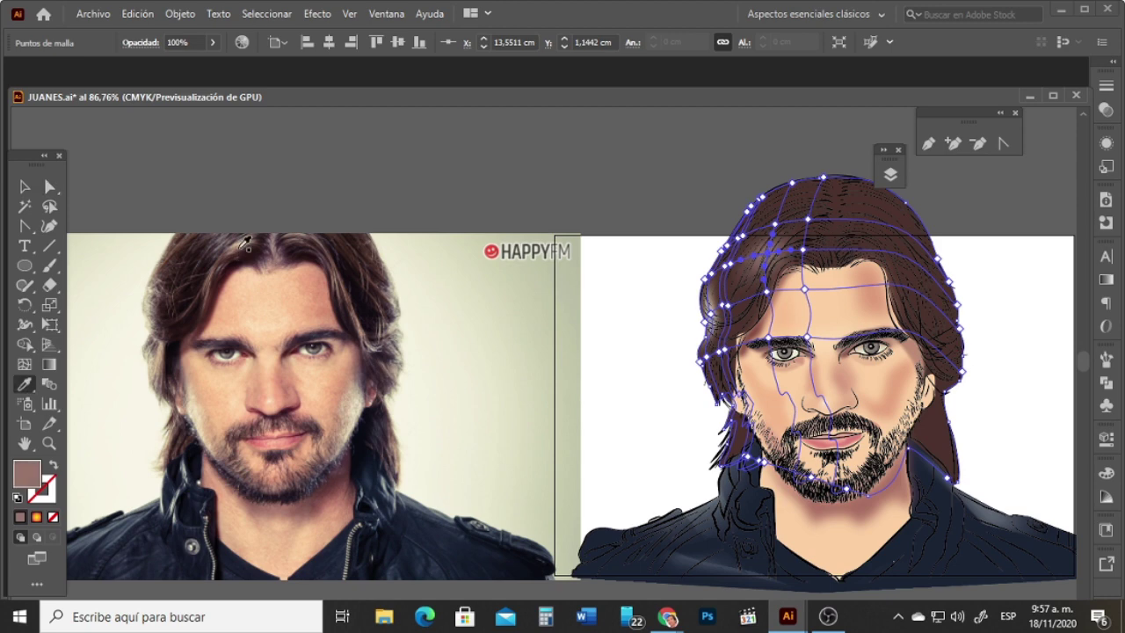
click(538, 166)
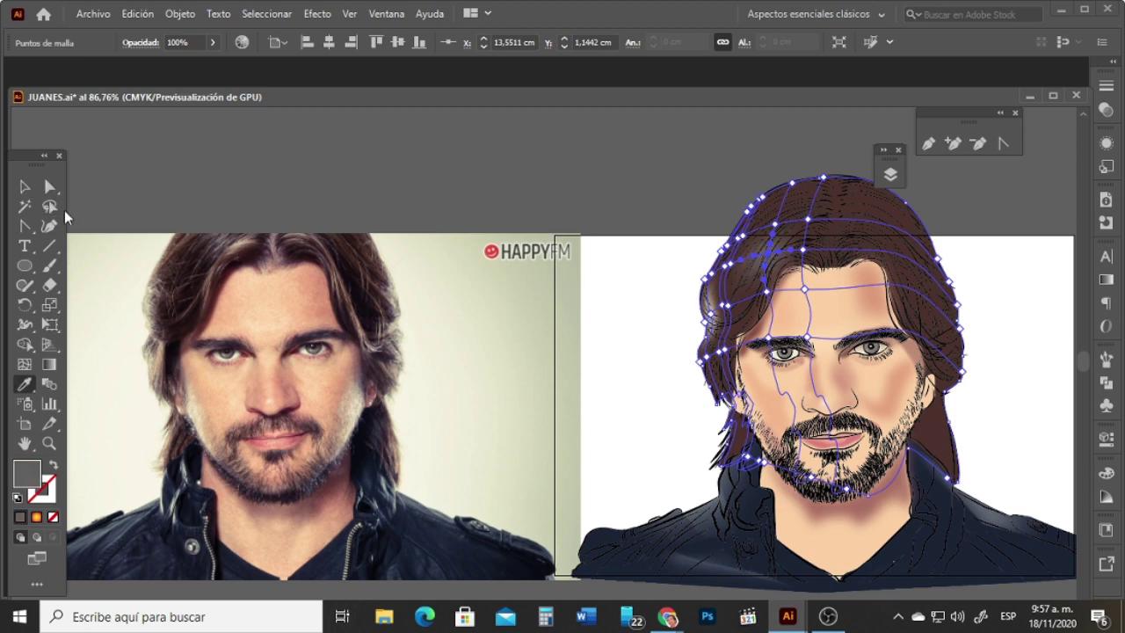
click(24, 187)
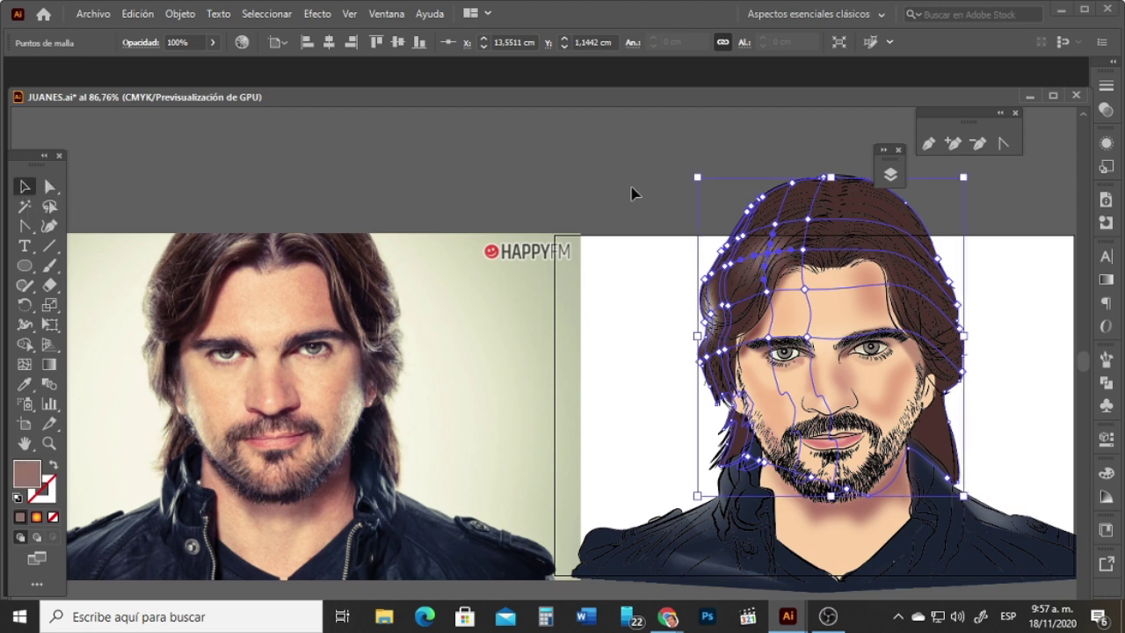
click(633, 190)
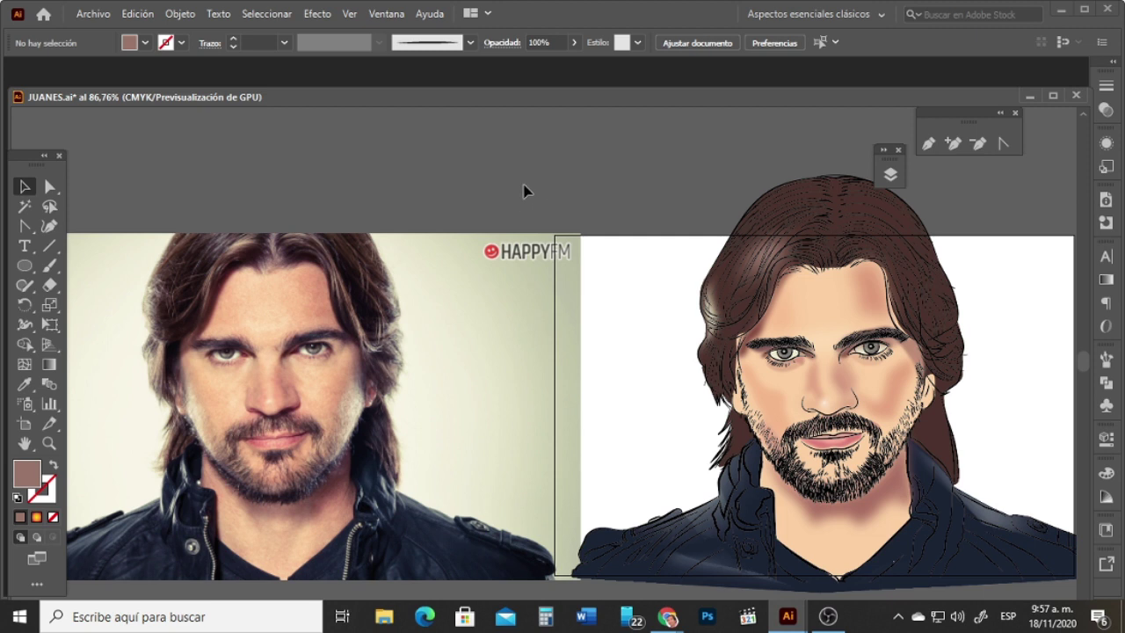
Step: Select the hair mesh and pick individual mesh points along its left edge and the lock beside the neck
scroll(1080, 355, up, 3)
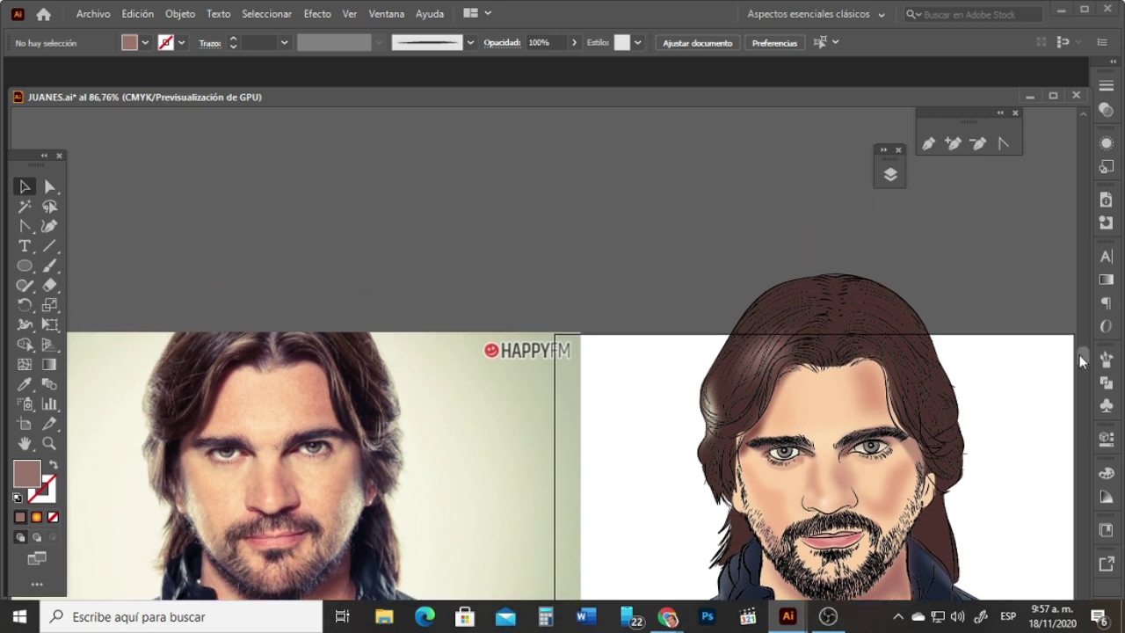
scroll(1080, 356, down, 2)
click(738, 464)
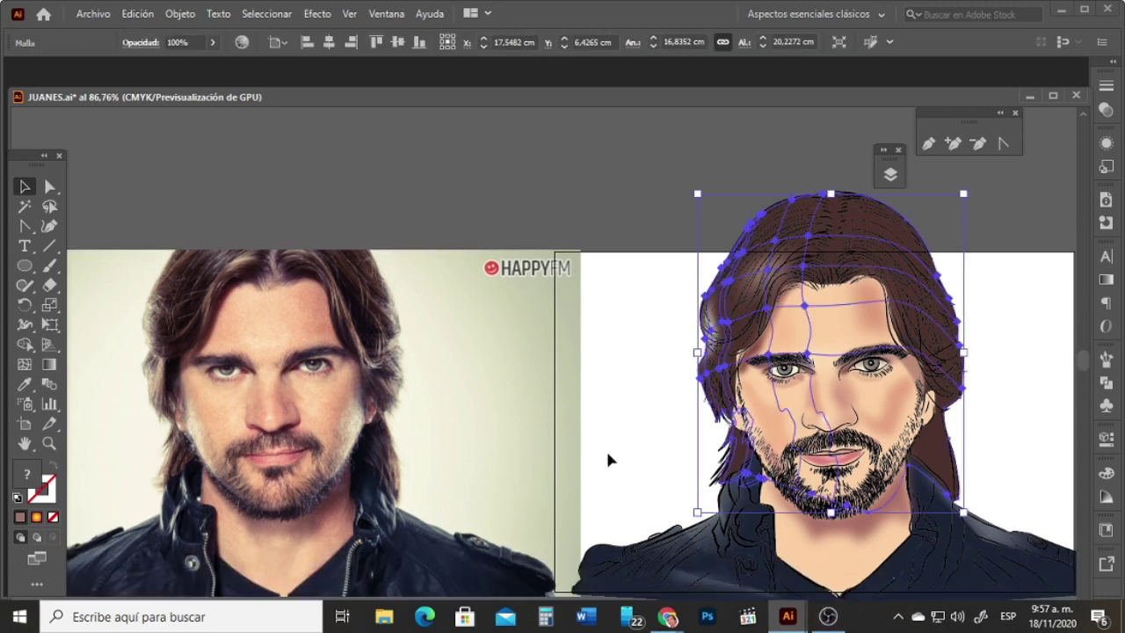
click(50, 186)
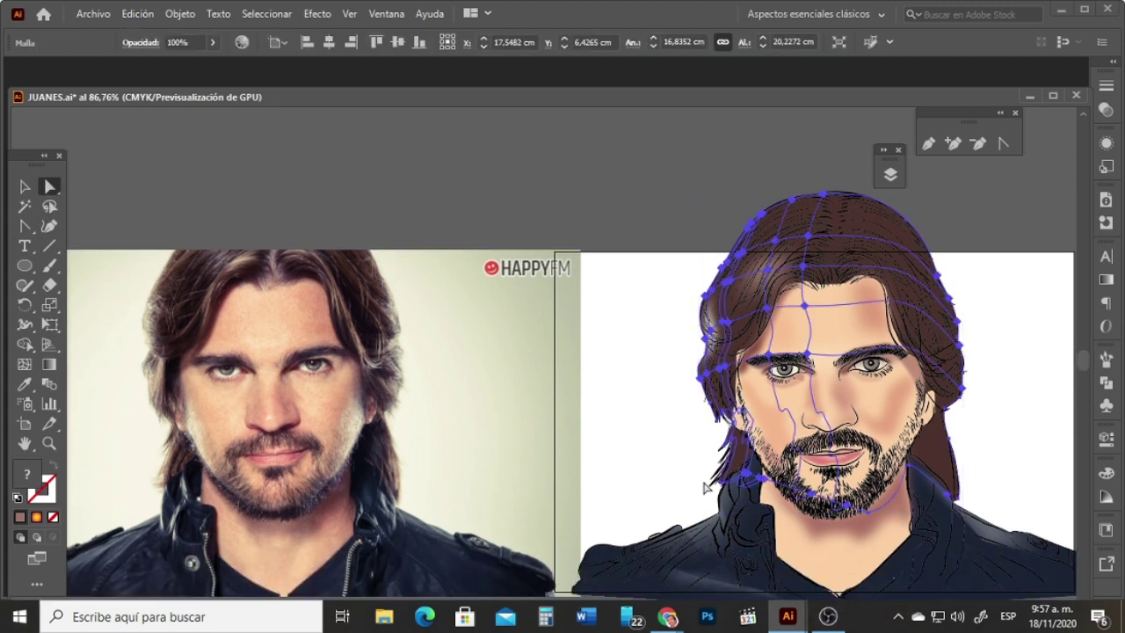
click(749, 480)
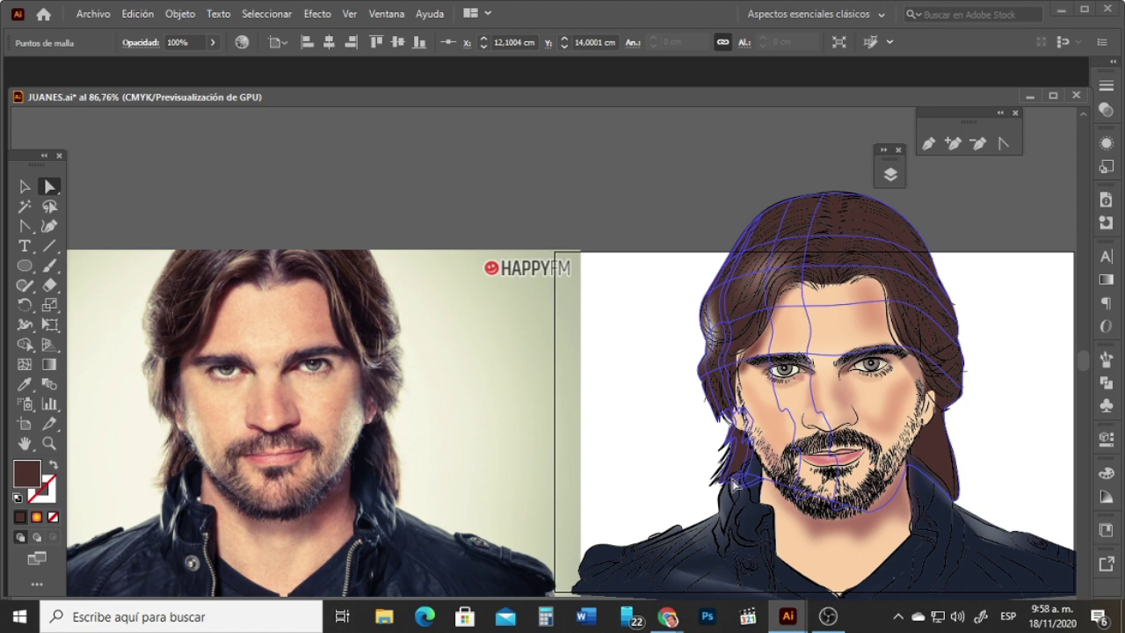
click(747, 479)
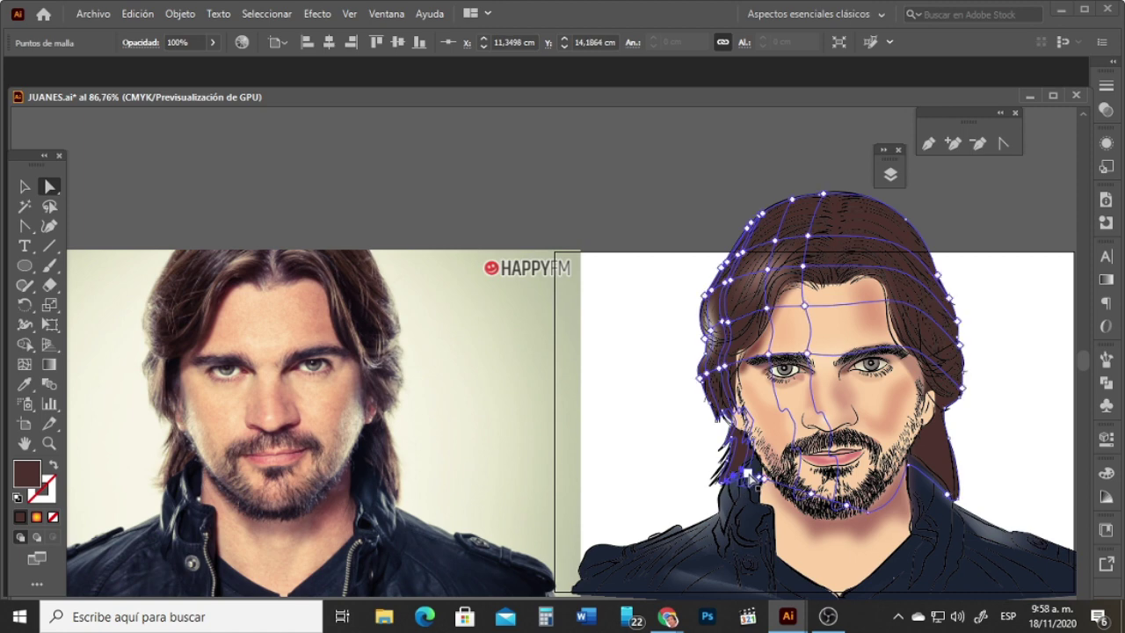
click(745, 483)
click(737, 444)
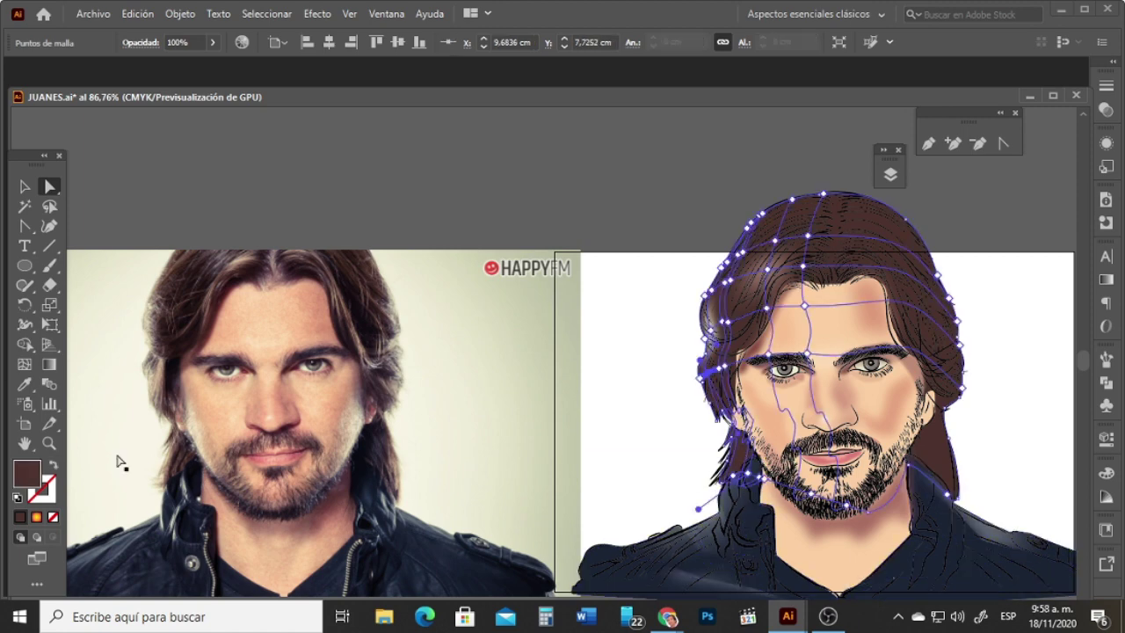
Step: Add a mesh point on the lower hair lock left of the neck and colour it with light beige sampled from the photo
click(24, 187)
click(24, 364)
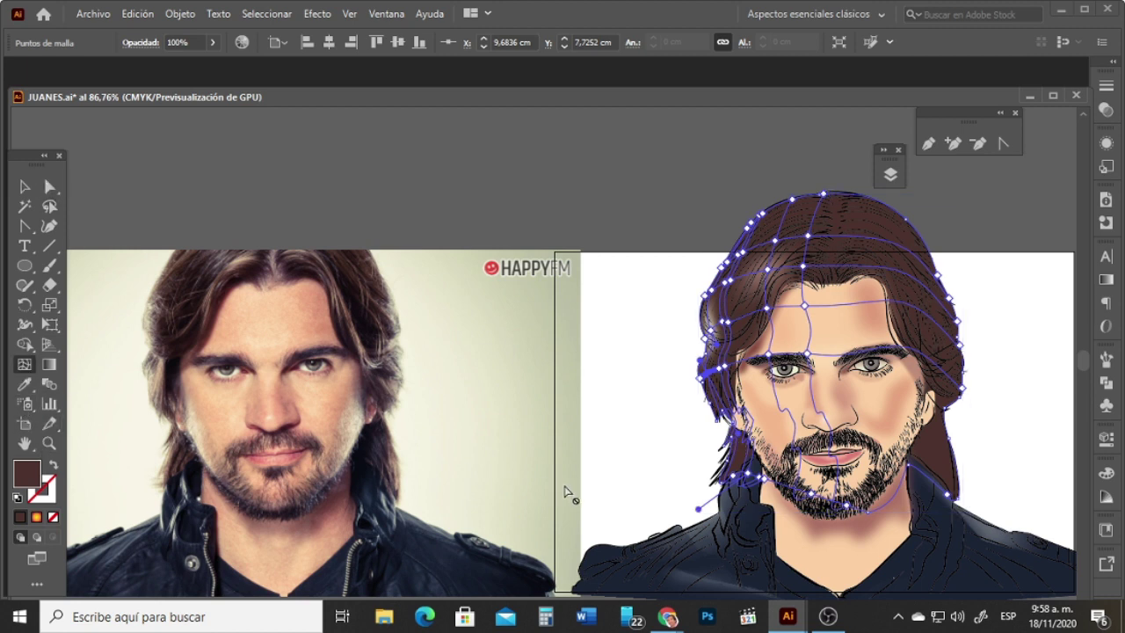
click(738, 464)
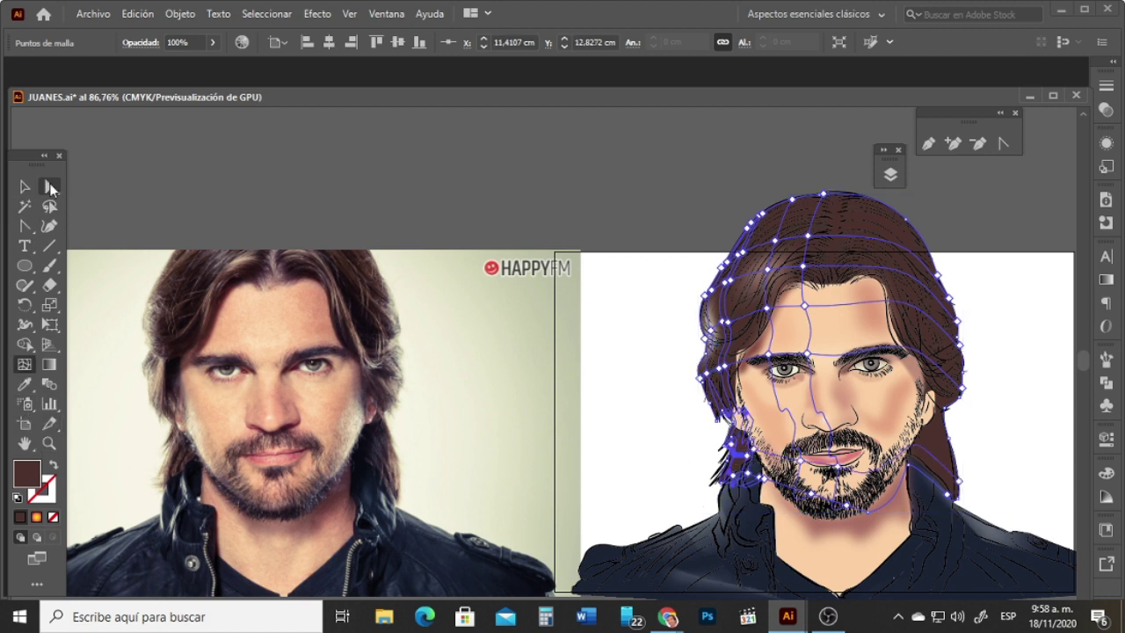
click(27, 386)
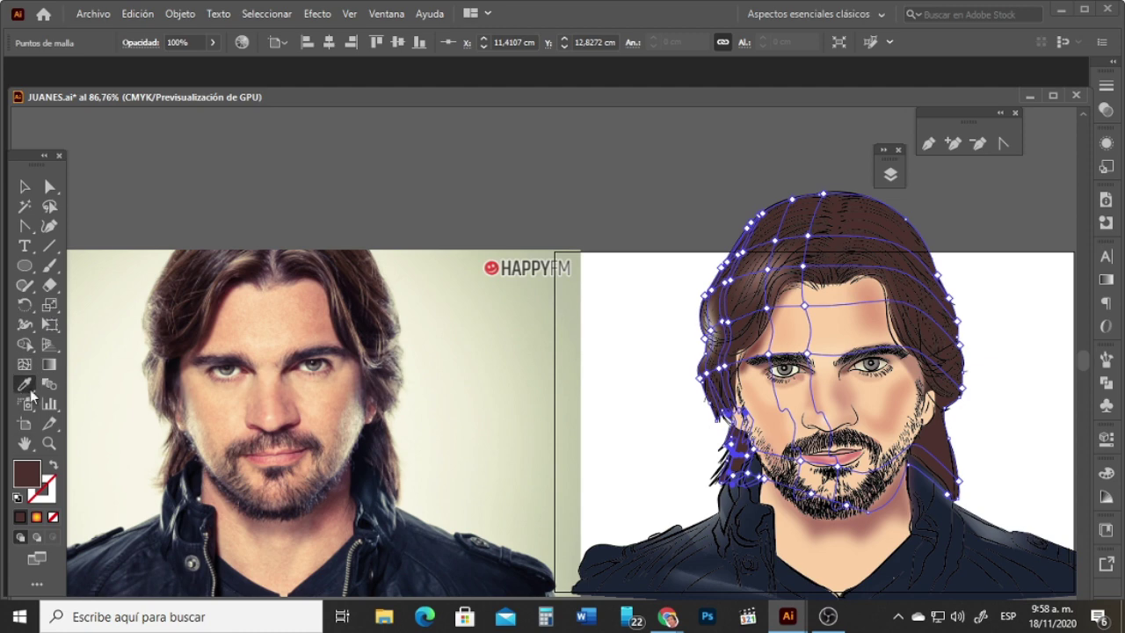
click(165, 464)
key(v)
click(510, 182)
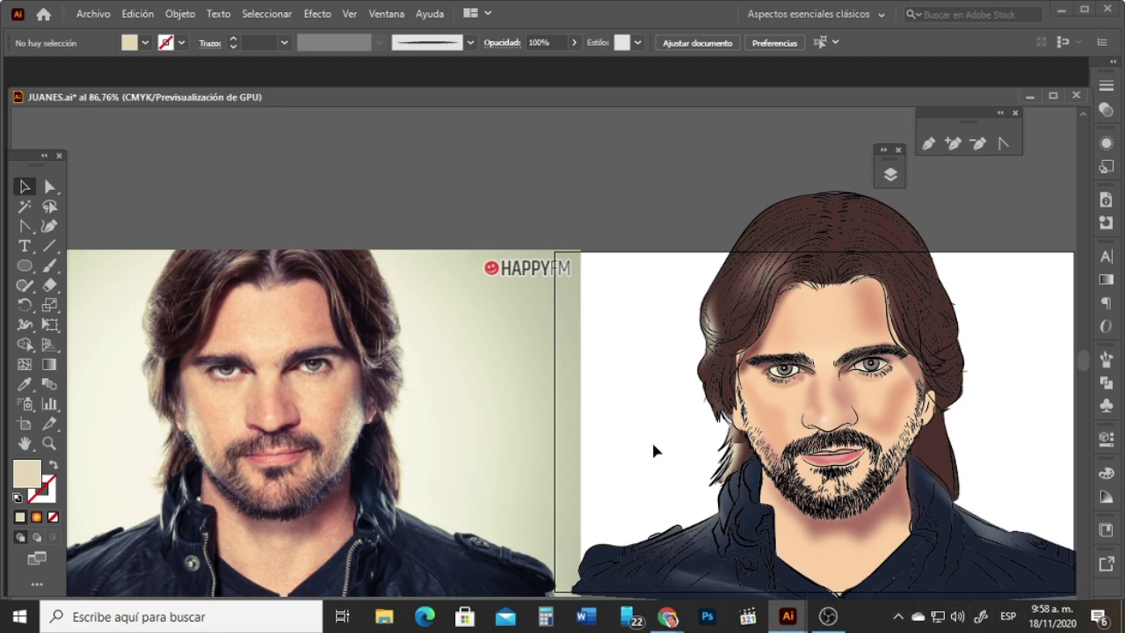
key(space)
drag(652, 450, 614, 396)
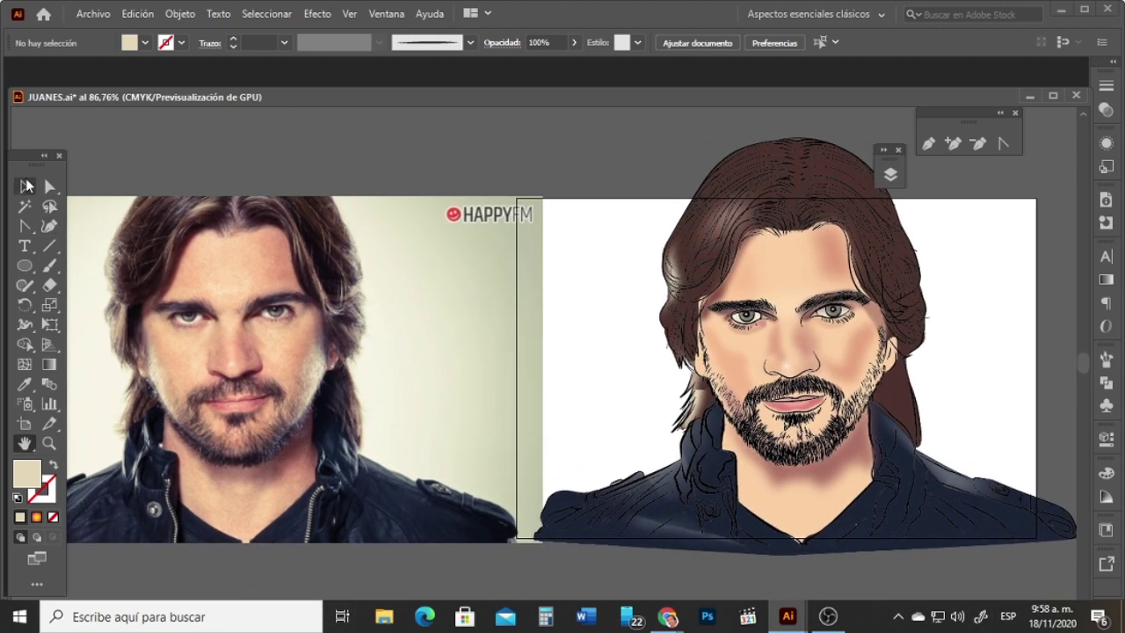
click(26, 186)
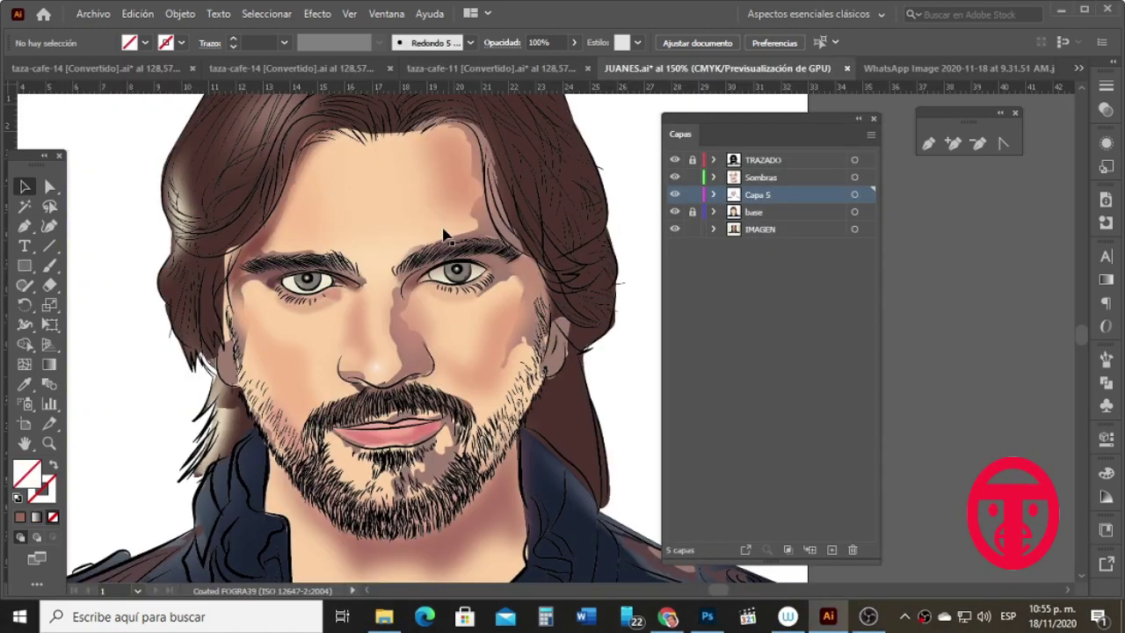
Step: Lock the Sombras layer and apply an 8.9169-pixel Gaussian blur to the Capa 5 shadows on the right face side, nose, mouth, chin and ears
click(492, 236)
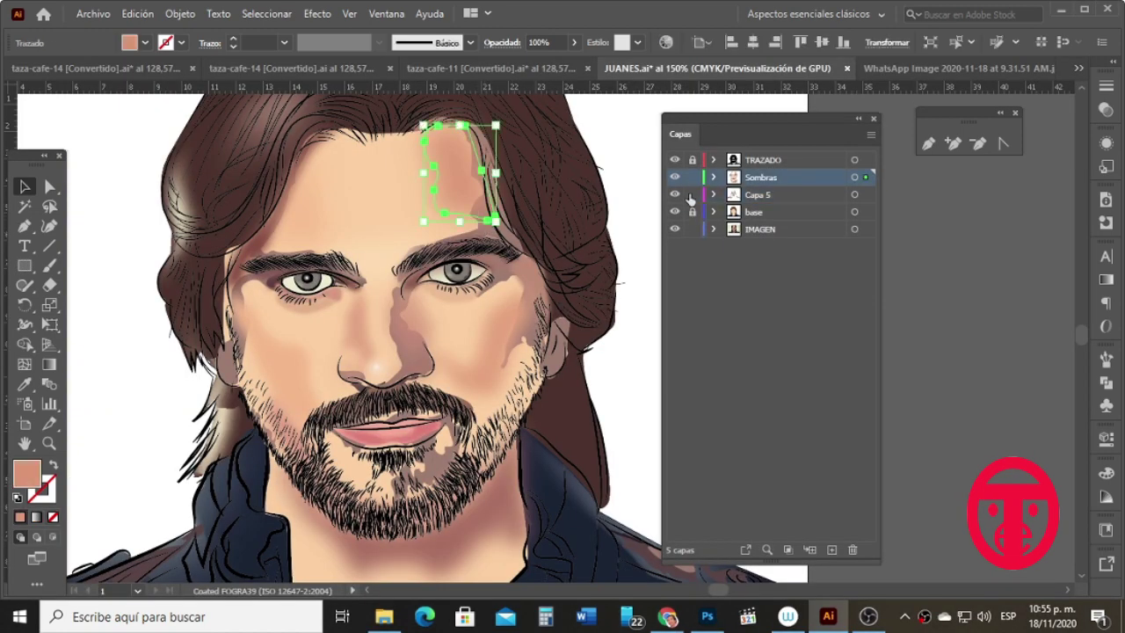
click(692, 177)
click(480, 233)
shift+click(519, 345)
shift+click(392, 450)
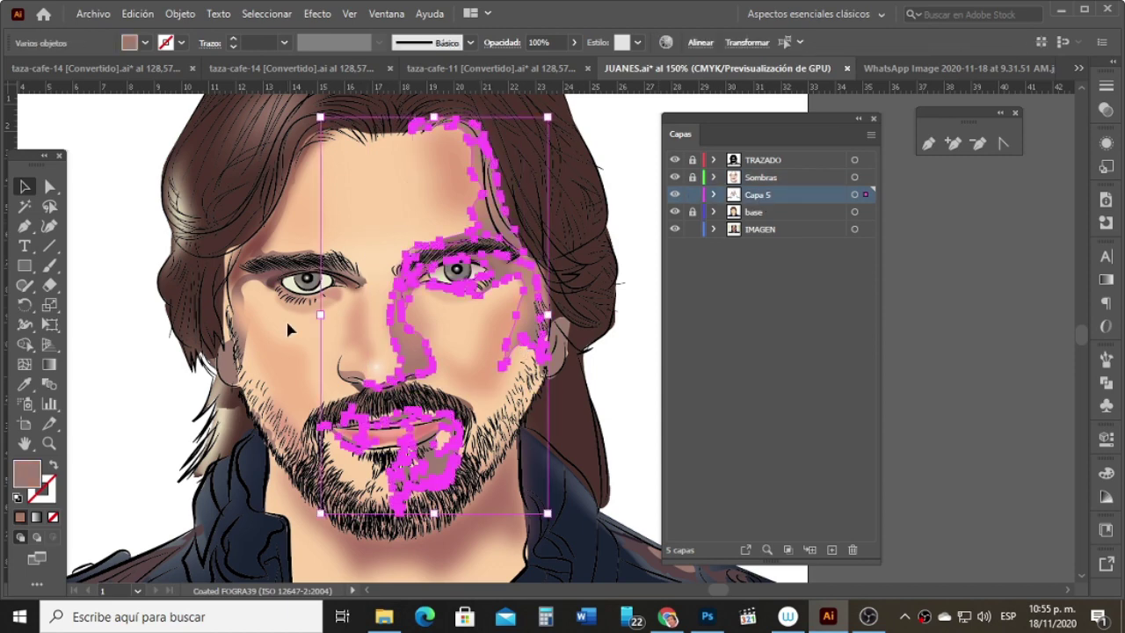
shift+click(229, 370)
click(317, 13)
click(626, 323)
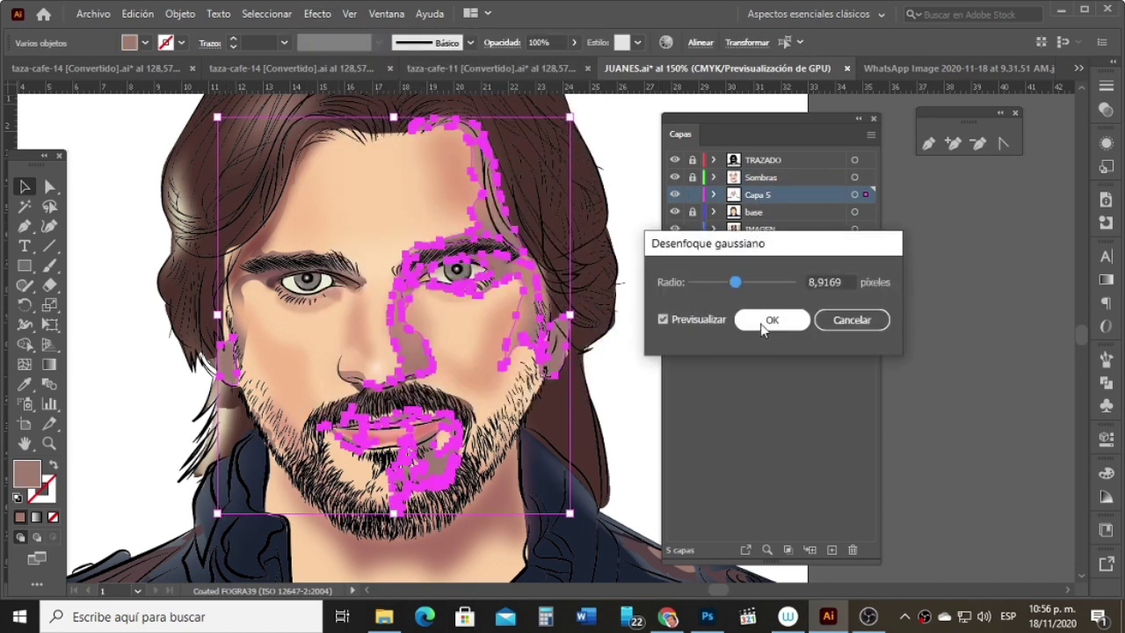
drag(745, 282, 741, 282)
click(771, 320)
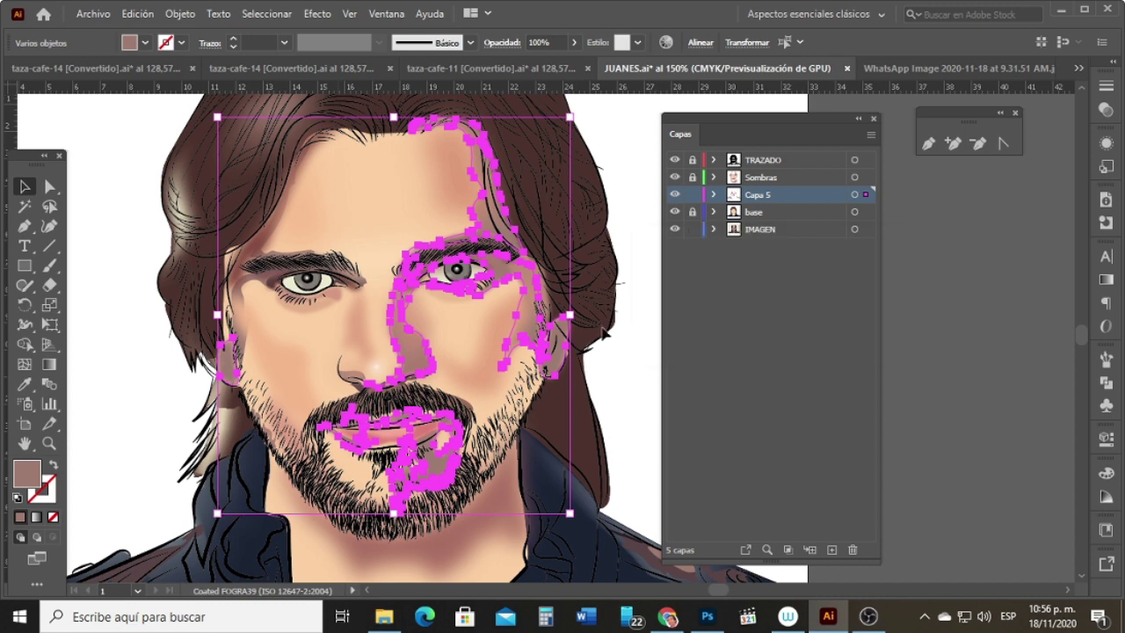
click(629, 467)
Step: Apply a Gaussian blur to the Capa 5 shadow shapes around the left eye and below the nose
click(244, 283)
shift+click(351, 378)
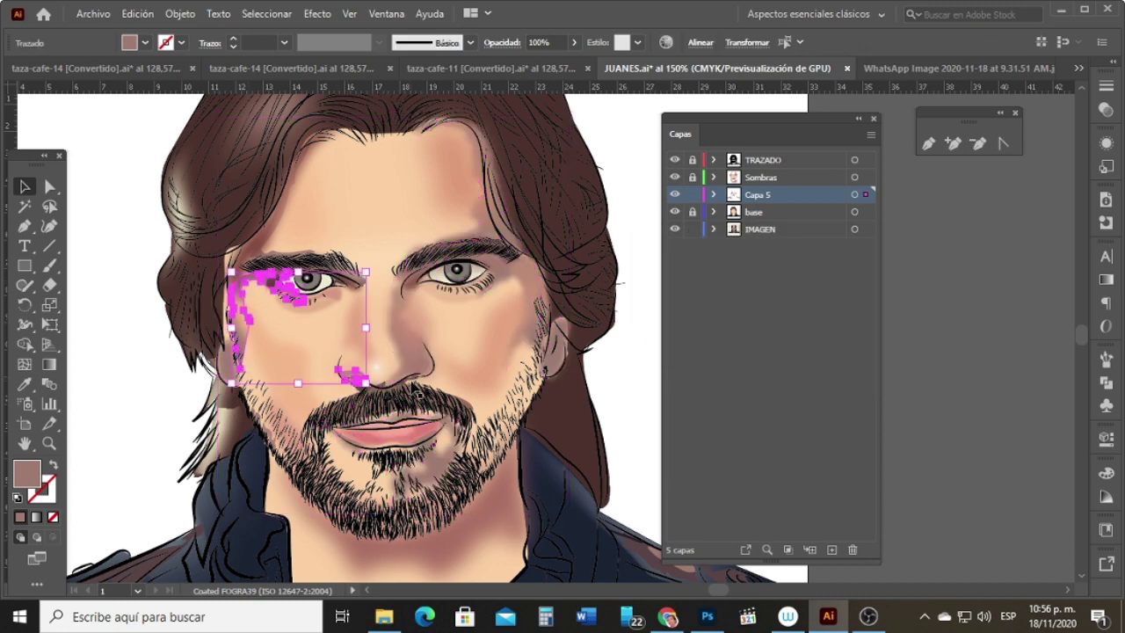
shift+click(377, 386)
shift+click(412, 366)
click(318, 13)
mouse_move(432, 323)
click(666, 324)
key(Return)
click(587, 423)
Step: Apply a 13-pixel Gaussian blur to the dark Capa 5 shadow between the nose and the upper lip
click(263, 255)
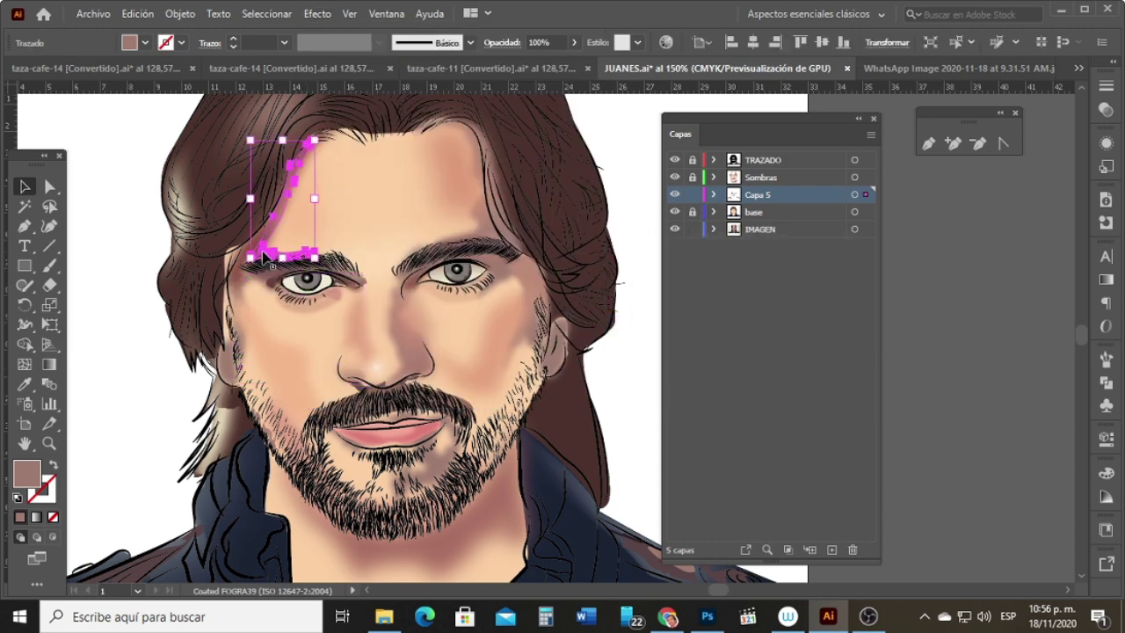
key(ctrl+space)
ctrl+click(397, 395)
shift+click(494, 322)
click(496, 322)
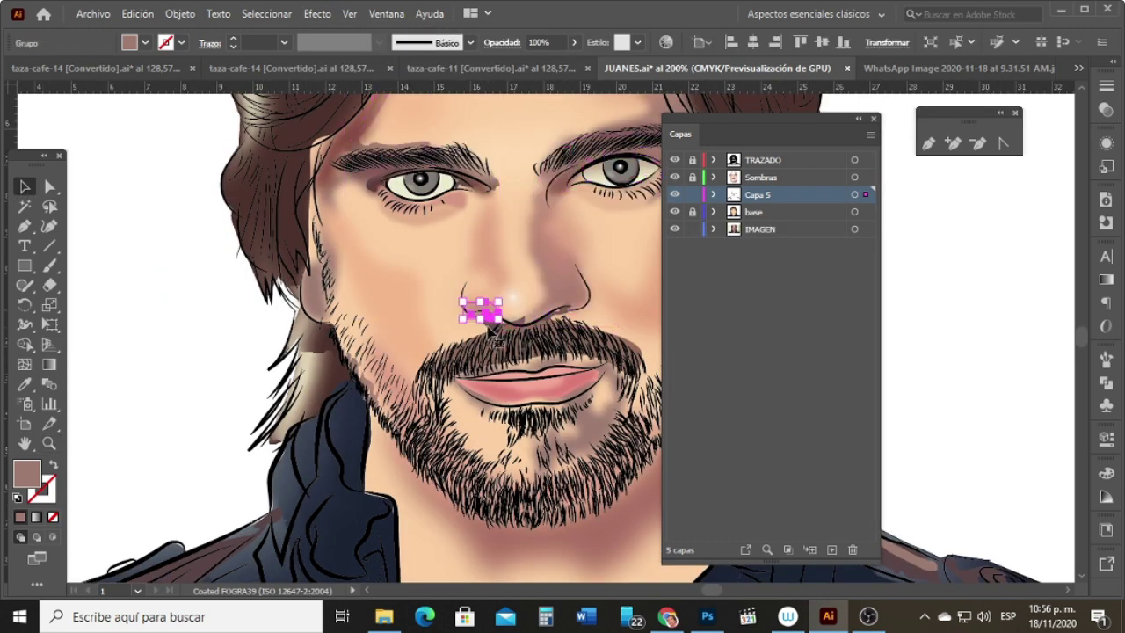
click(499, 327)
click(533, 355)
click(480, 309)
click(492, 325)
click(506, 333)
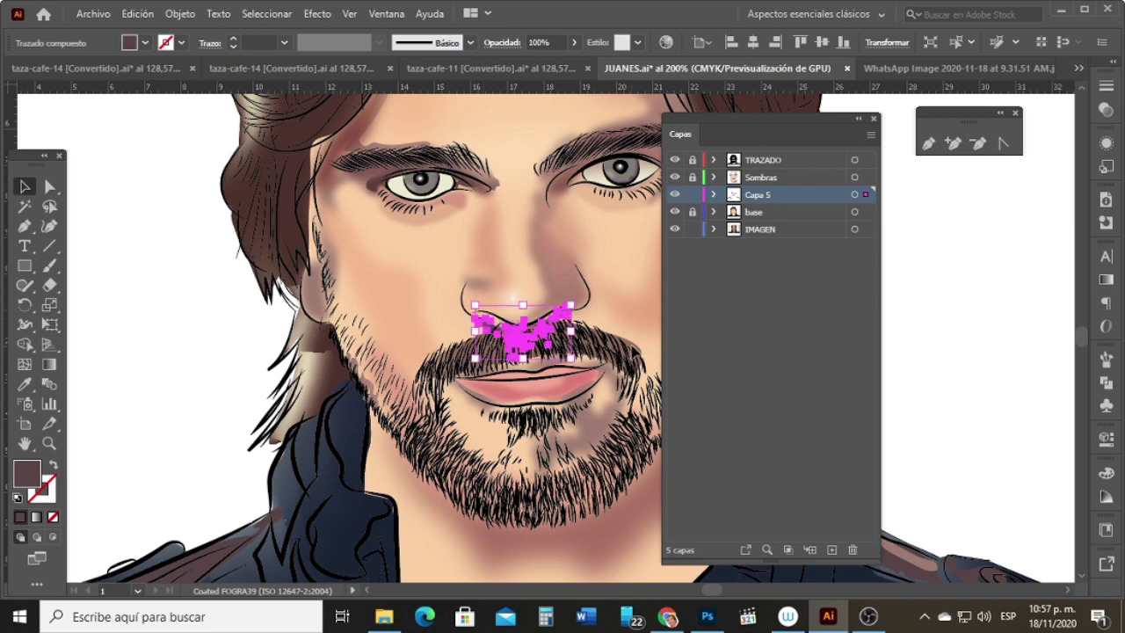
click(319, 14)
mouse_move(376, 322)
click(660, 326)
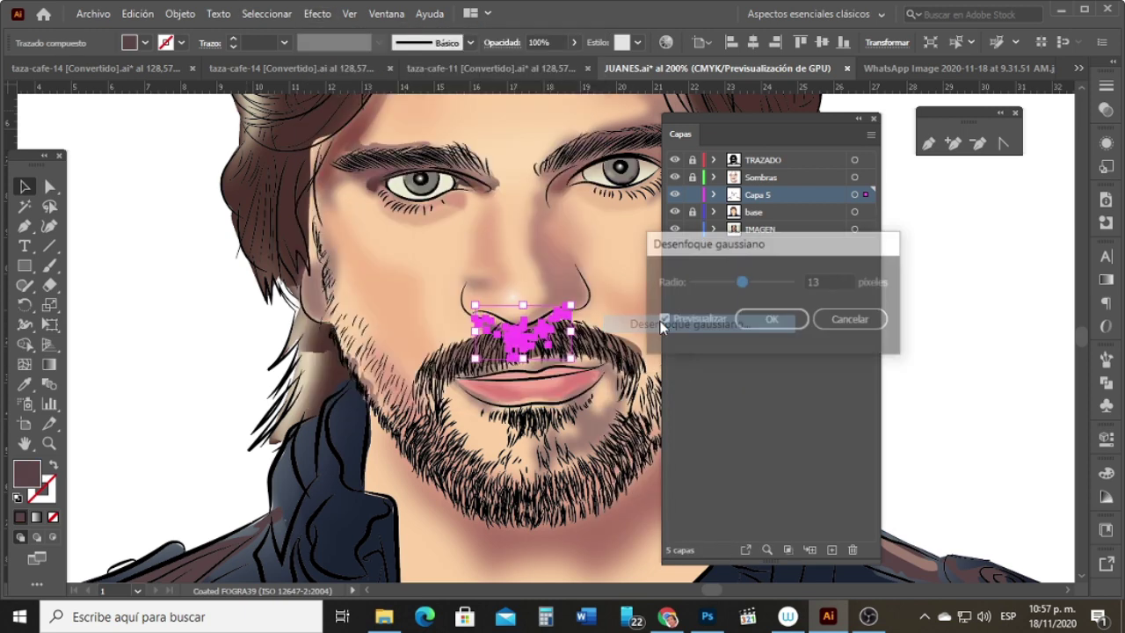
key(Return)
Step: Apply a Gaussian blur to the Capa 5 shadow along the left side of the jaw
click(480, 289)
drag(480, 289, 480, 307)
click(358, 308)
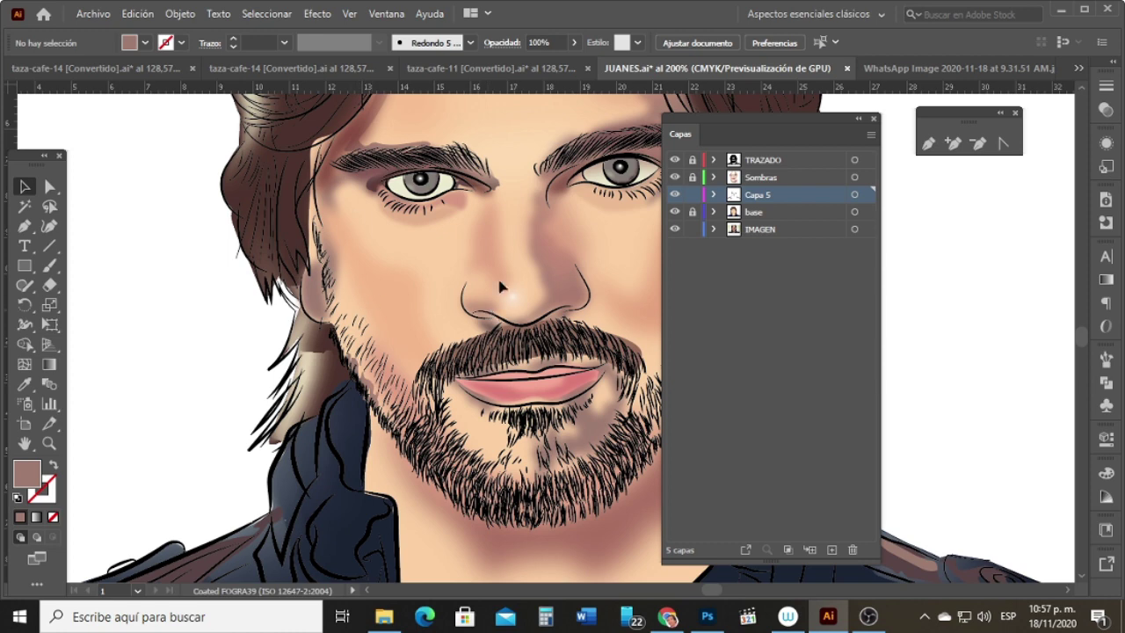
click(364, 381)
click(318, 15)
mouse_move(376, 322)
click(686, 325)
key(Return)
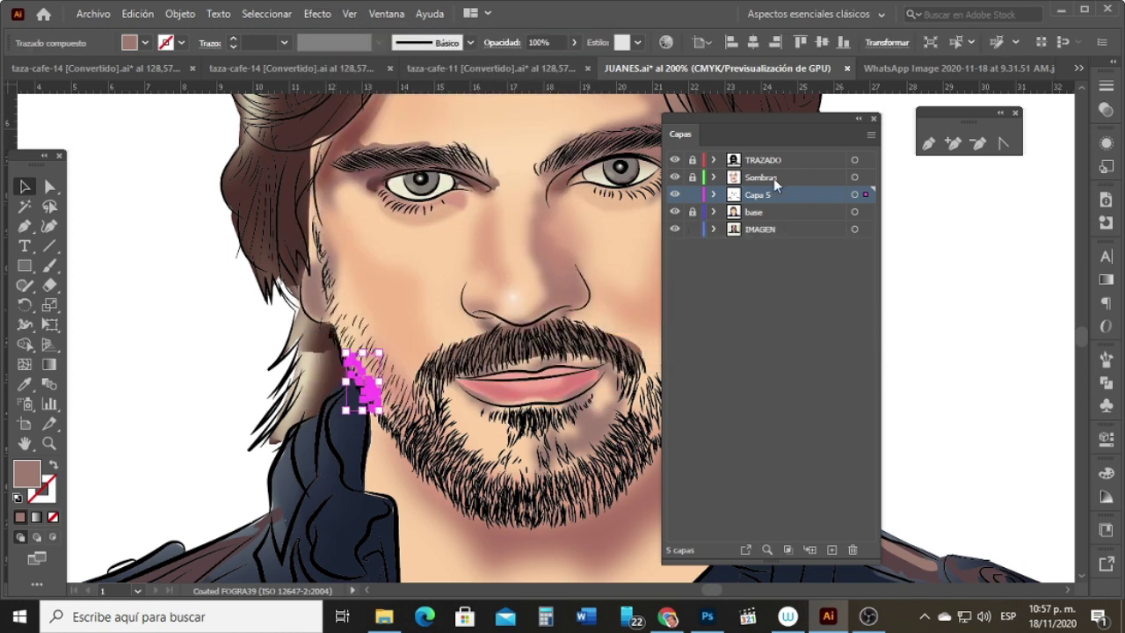
Step: Move the layer list off the portrait and apply a Gaussian blur to the Capa 5 shadow between the left hairline and eyebrow
drag(774, 119, 948, 179)
click(415, 145)
click(318, 14)
mouse_move(597, 325)
click(668, 325)
click(781, 331)
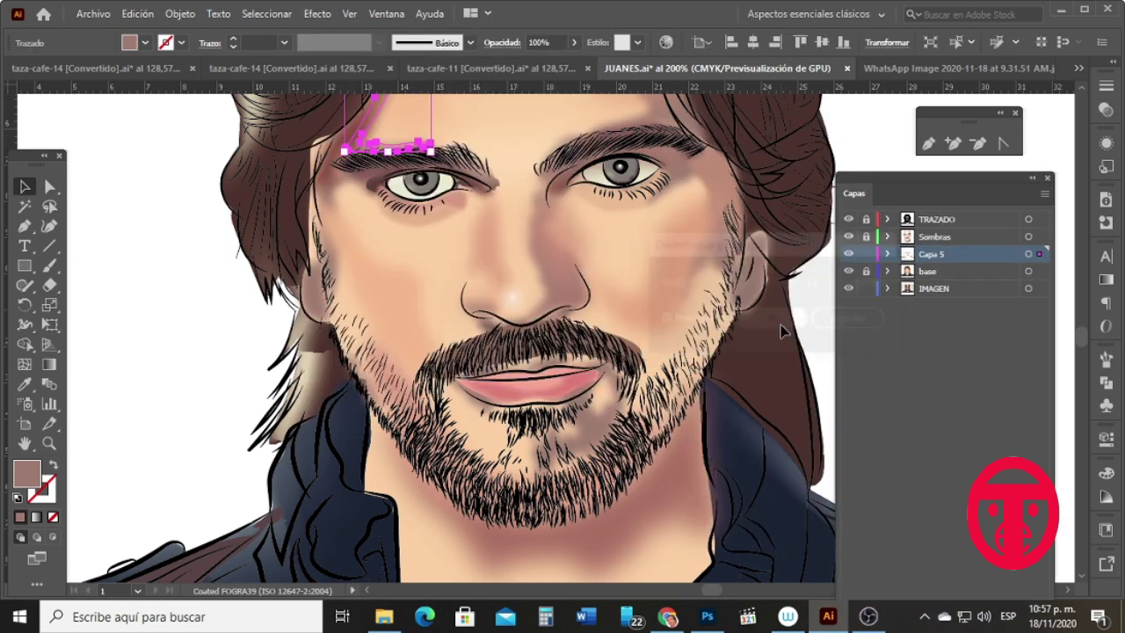
click(396, 313)
scroll(395, 318, up, 3)
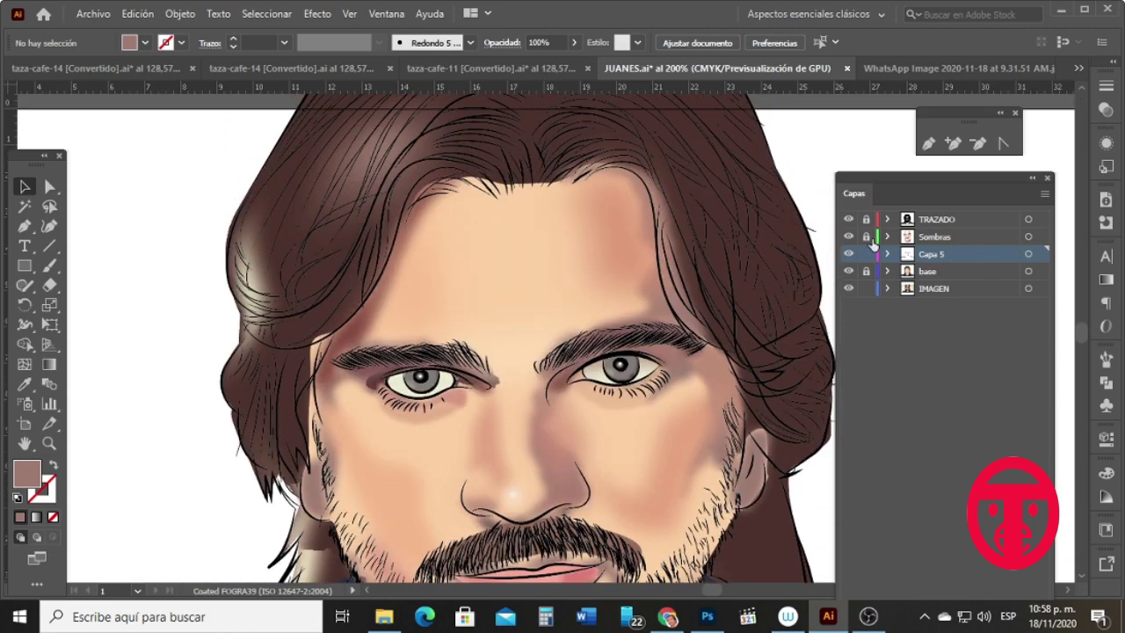
click(867, 236)
click(866, 254)
click(943, 239)
click(557, 388)
key(ctrl+x)
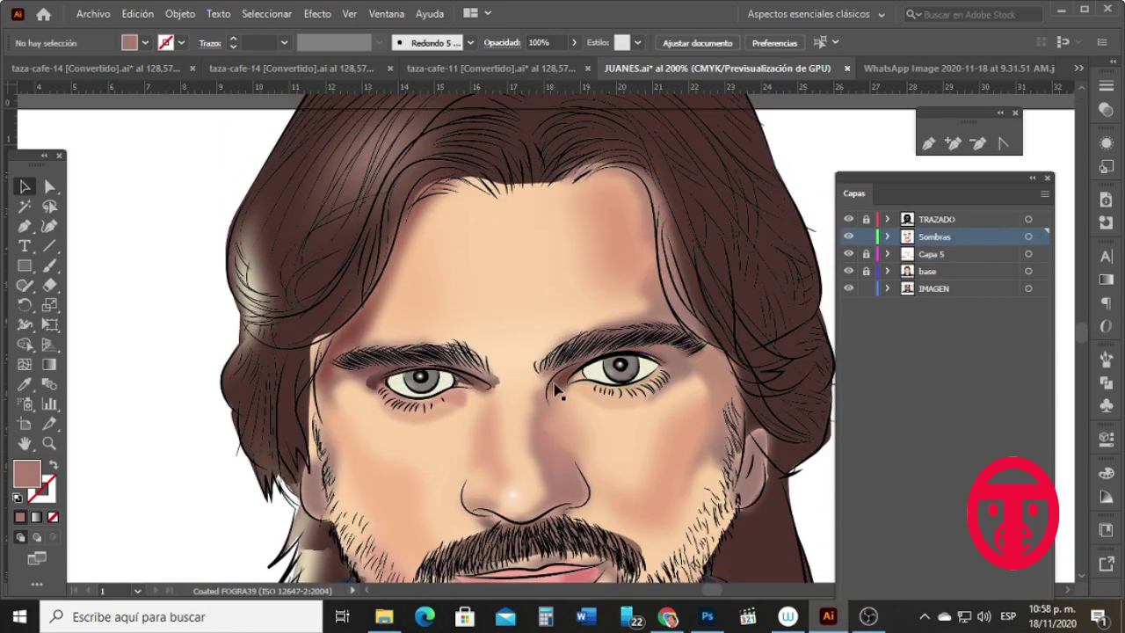
click(138, 13)
click(145, 35)
key(ctrl+shift+a)
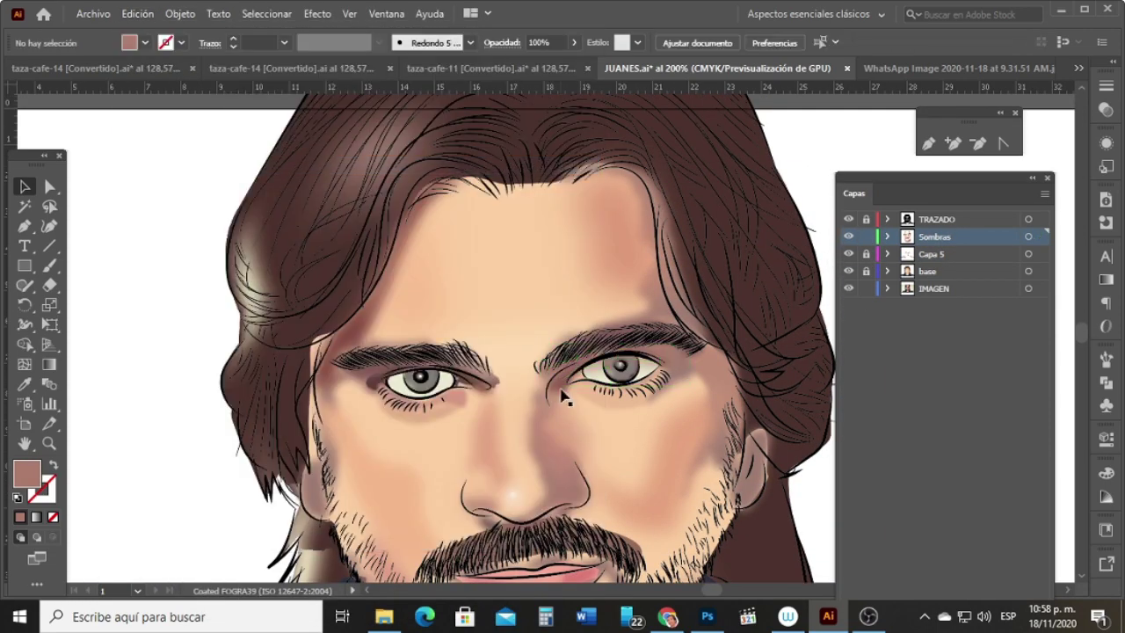
click(466, 385)
click(371, 387)
key(ctrl+shift+a)
click(866, 236)
click(867, 254)
Step: Apply a Gaussian blur to the dark Capa 5 shadow group around the left eye
click(376, 387)
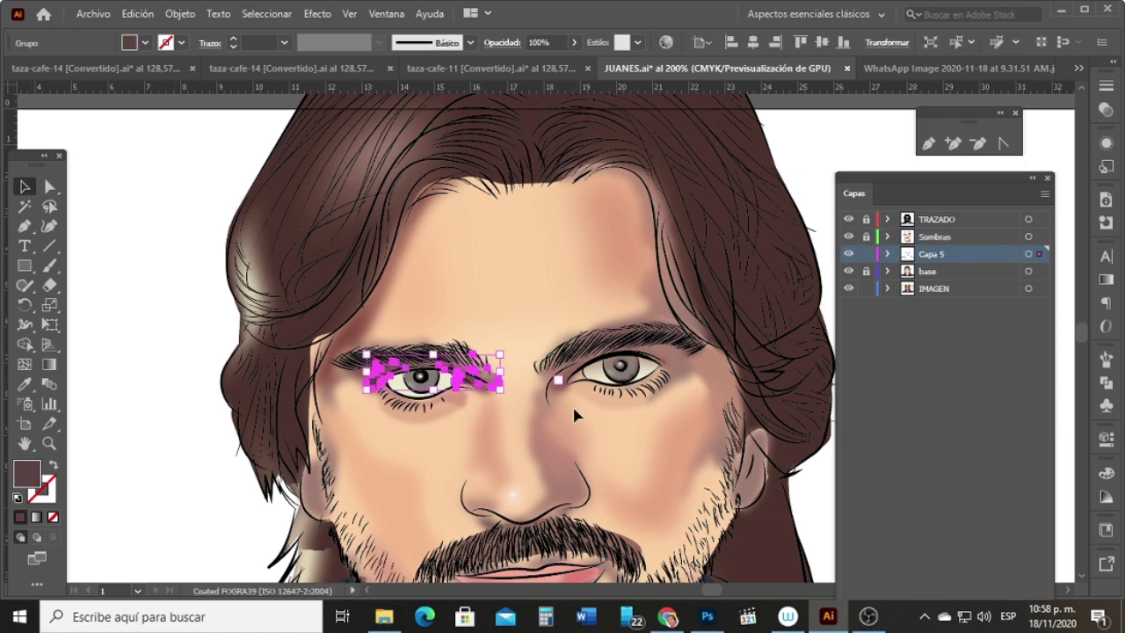
click(317, 13)
click(659, 325)
key(Return)
click(174, 285)
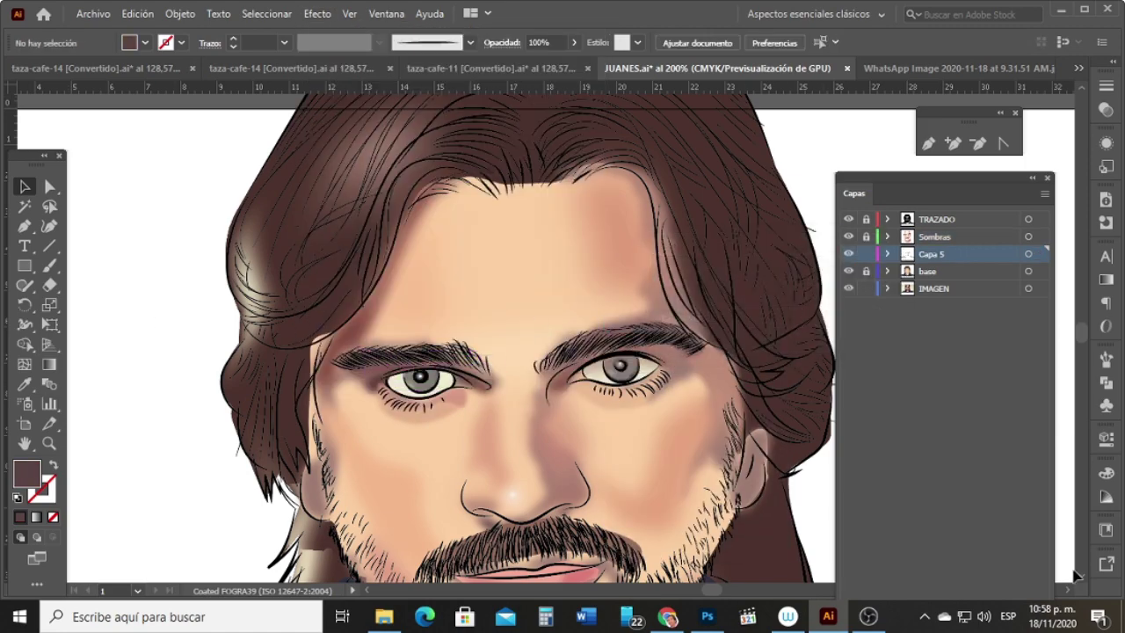
Step: Unlock the base layer and add a mesh point on the hair's right outer edge, coloured with light beige sampled from the left highlight
scroll(1074, 576, down, 5)
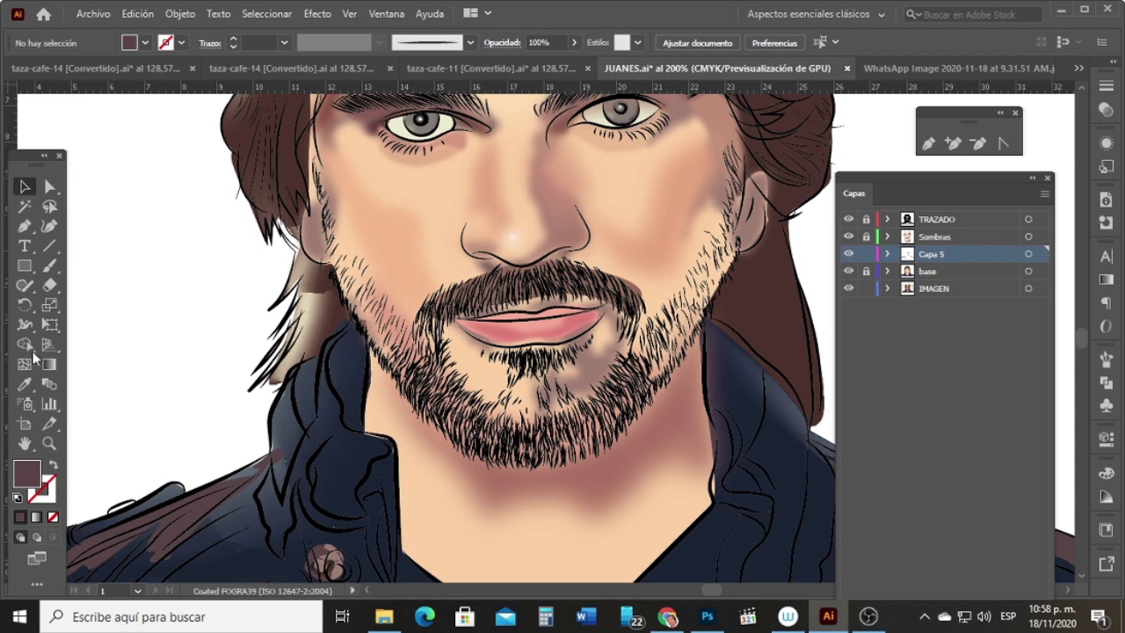
scroll(1083, 95, up, 6)
click(942, 270)
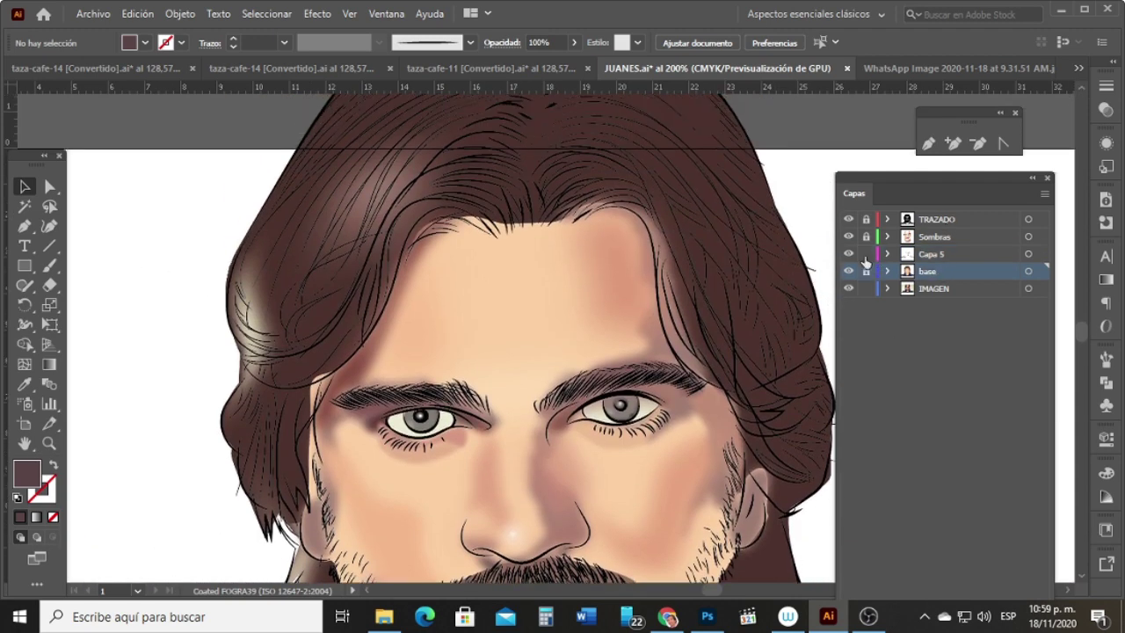
click(866, 270)
click(784, 568)
click(26, 364)
click(794, 336)
click(818, 361)
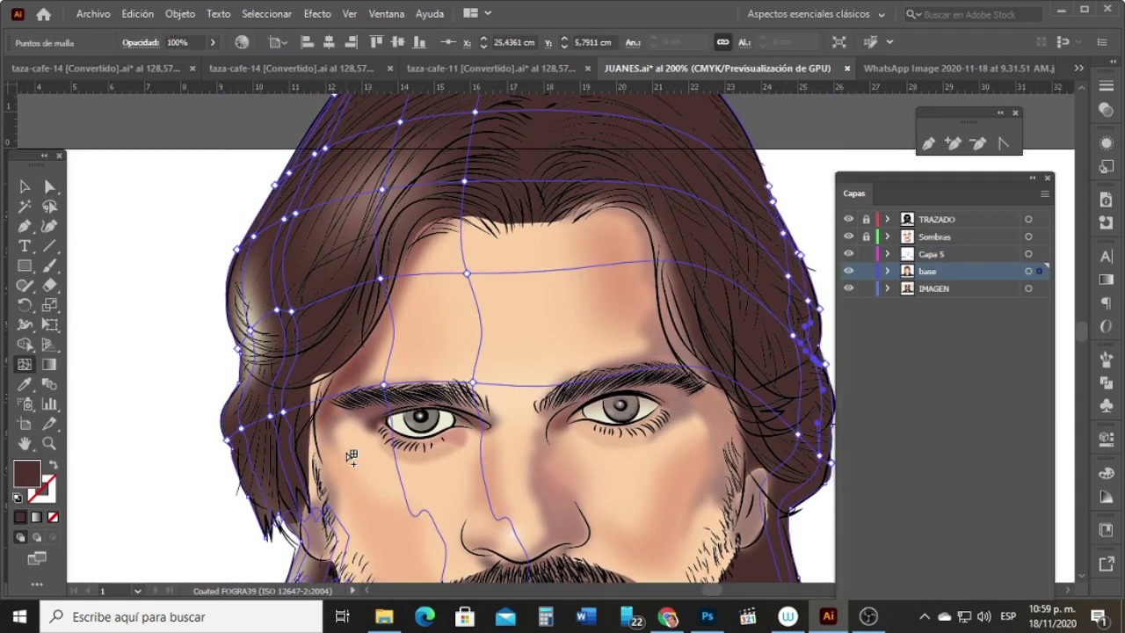
key(i)
click(258, 321)
Step: Add light beige mesh points above the left forehead and on the crown, colouring the last crown point with dark brown sampled from the hair
key(v)
drag(1005, 179, 1044, 165)
click(1082, 89)
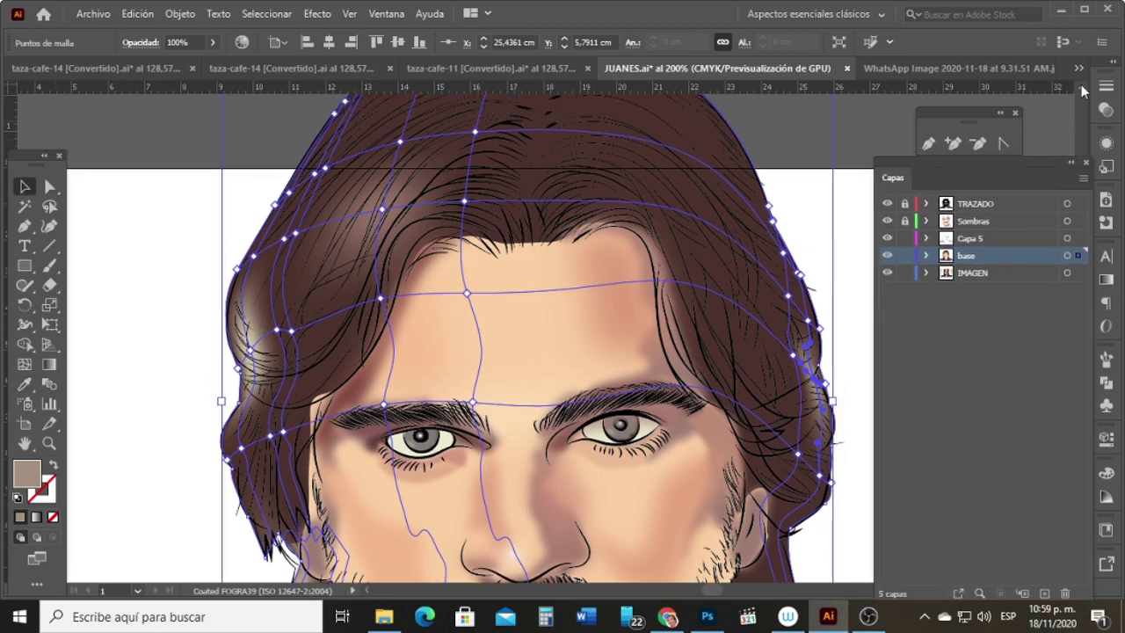
click(25, 364)
click(404, 265)
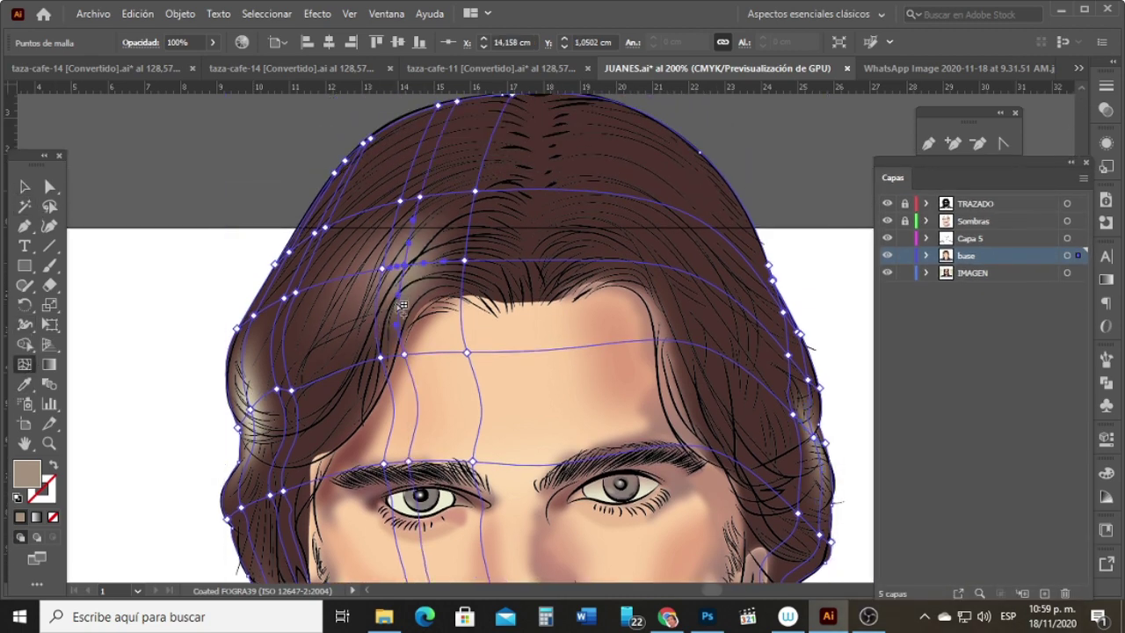
click(506, 104)
click(500, 117)
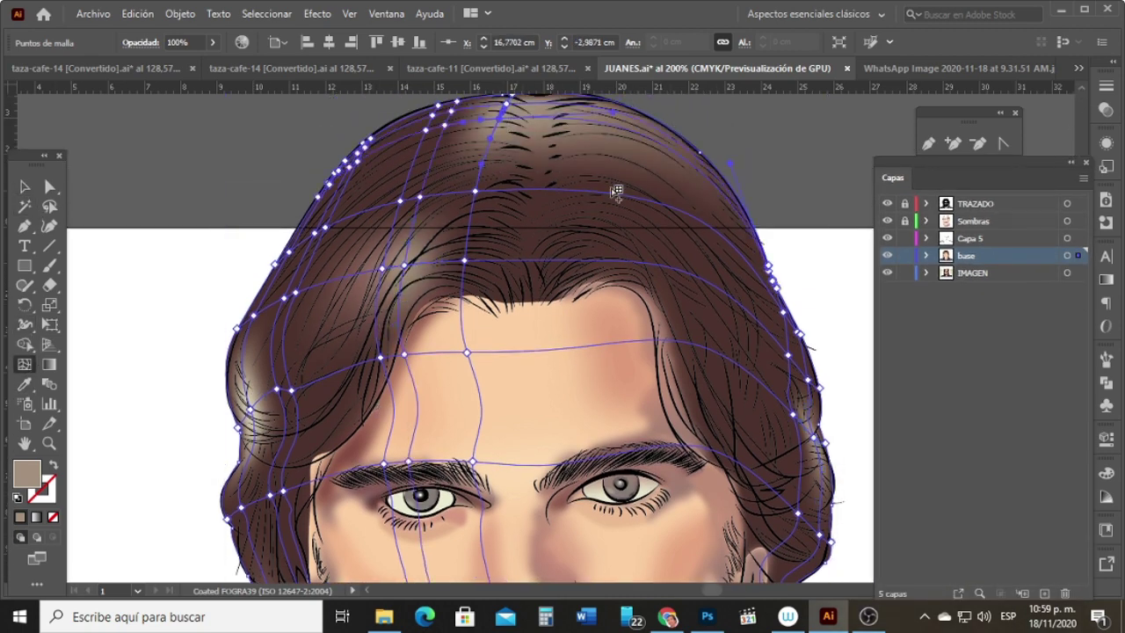
key(i)
click(615, 192)
click(25, 187)
click(77, 300)
Step: Add a mesh point beside the hair highlight above the forehead and colour it with dark brown sampled from the hair
click(49, 443)
alt+click(591, 404)
alt+click(591, 405)
click(615, 422)
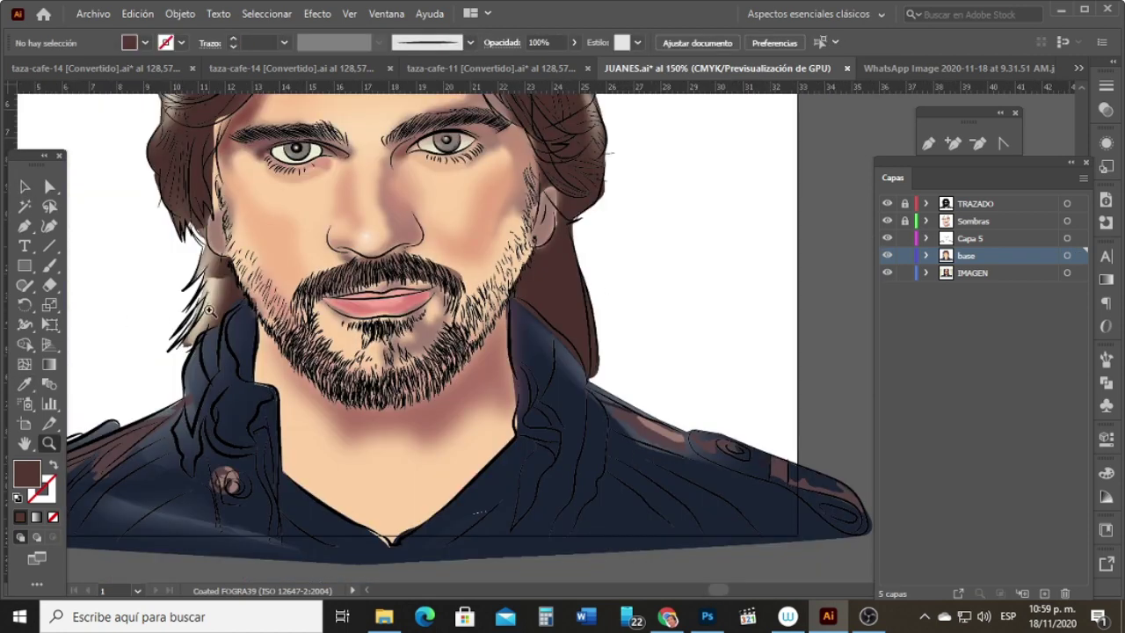
click(1082, 88)
click(256, 220)
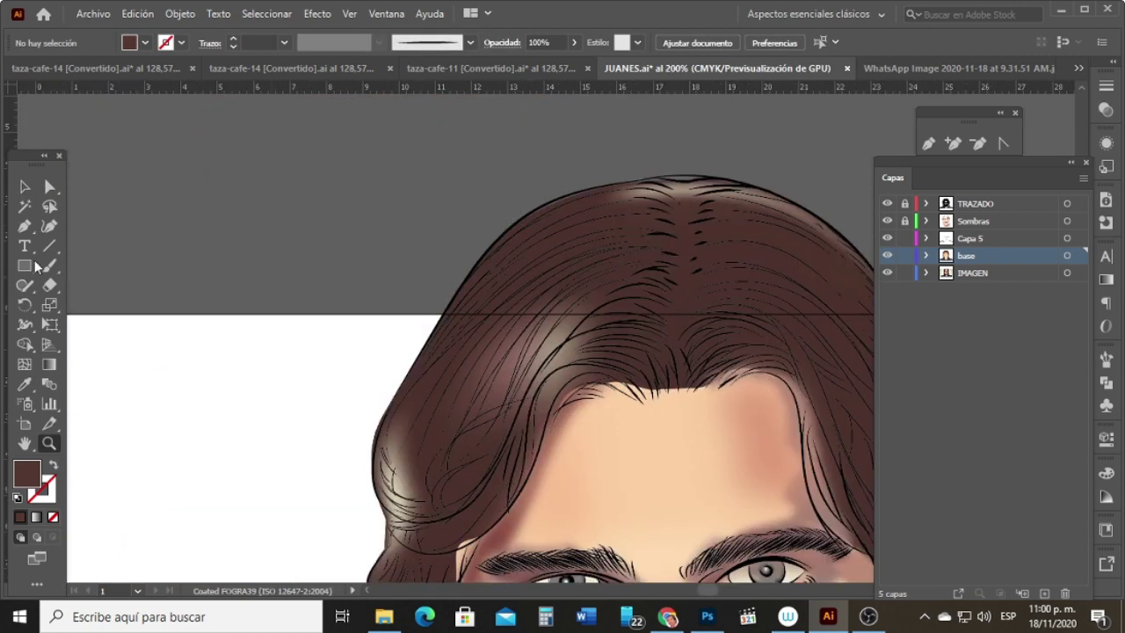
key(a)
click(673, 402)
click(25, 363)
click(577, 349)
key(i)
click(686, 288)
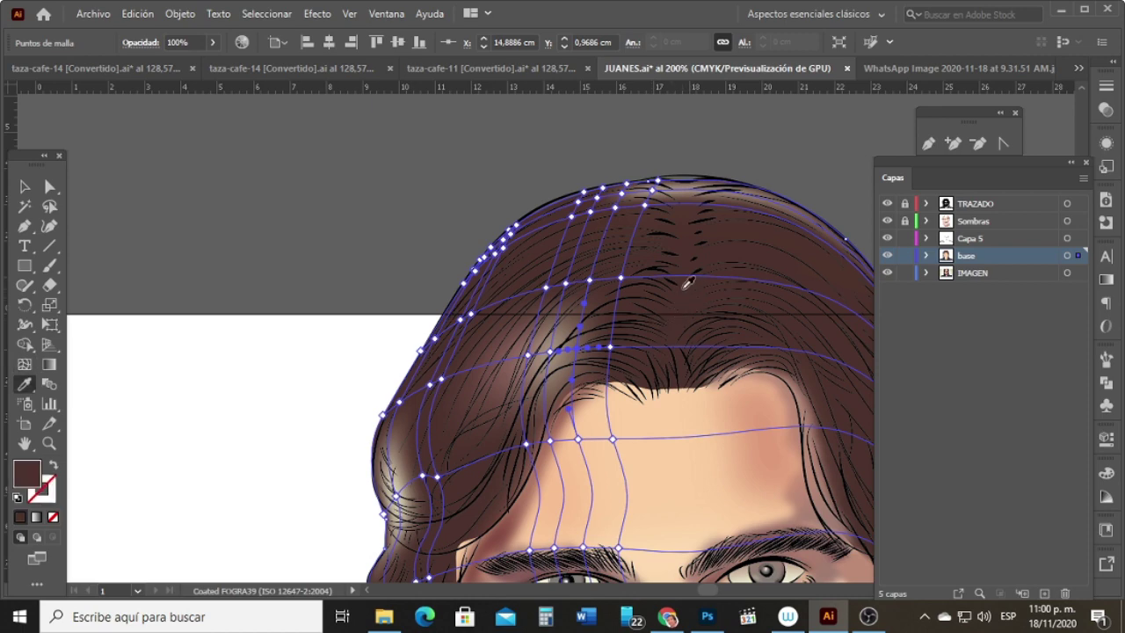
Step: Move the highlight's mesh points down and outward so the light area follows the hair strands left of the forehead
click(49, 186)
drag(527, 354, 504, 388)
drag(550, 352, 532, 378)
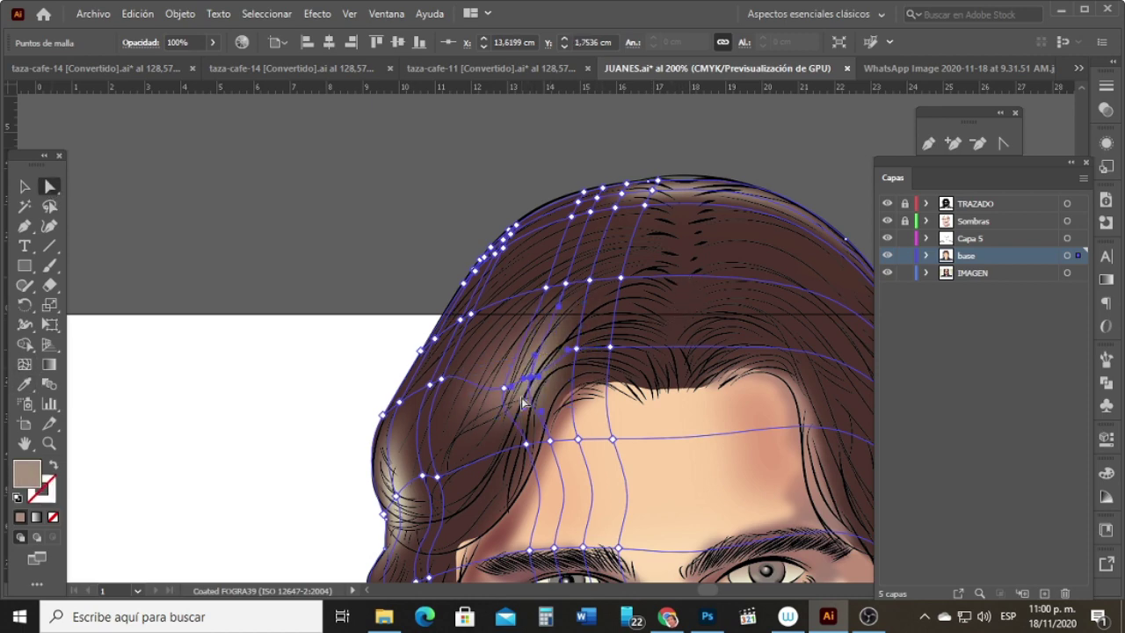
drag(546, 287, 549, 297)
drag(566, 283, 571, 301)
click(516, 454)
mouse_move(527, 444)
mouse_down()
mouse_move(490, 454)
mouse_move(549, 446)
mouse_move(518, 450)
mouse_up()
click(545, 426)
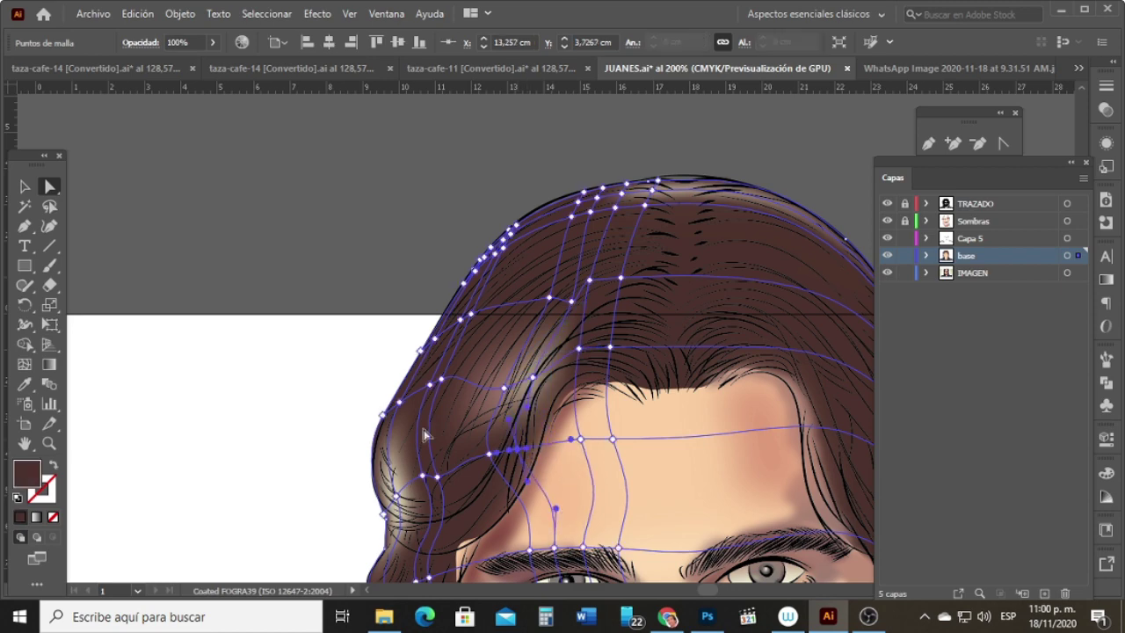
key(v)
key(ctrl+shift+a)
click(546, 428)
click(378, 228)
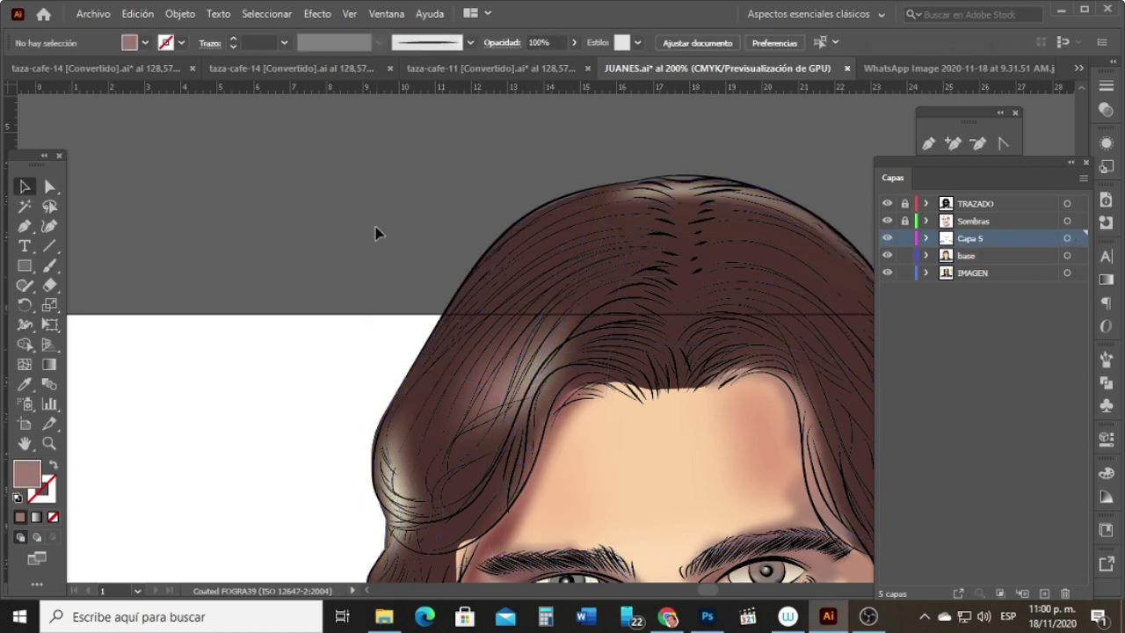
Step: Enlarge the artboard downward and to the right to contain the whole jacket, and collapse the layer list
click(48, 444)
double_click(48, 444)
key(v)
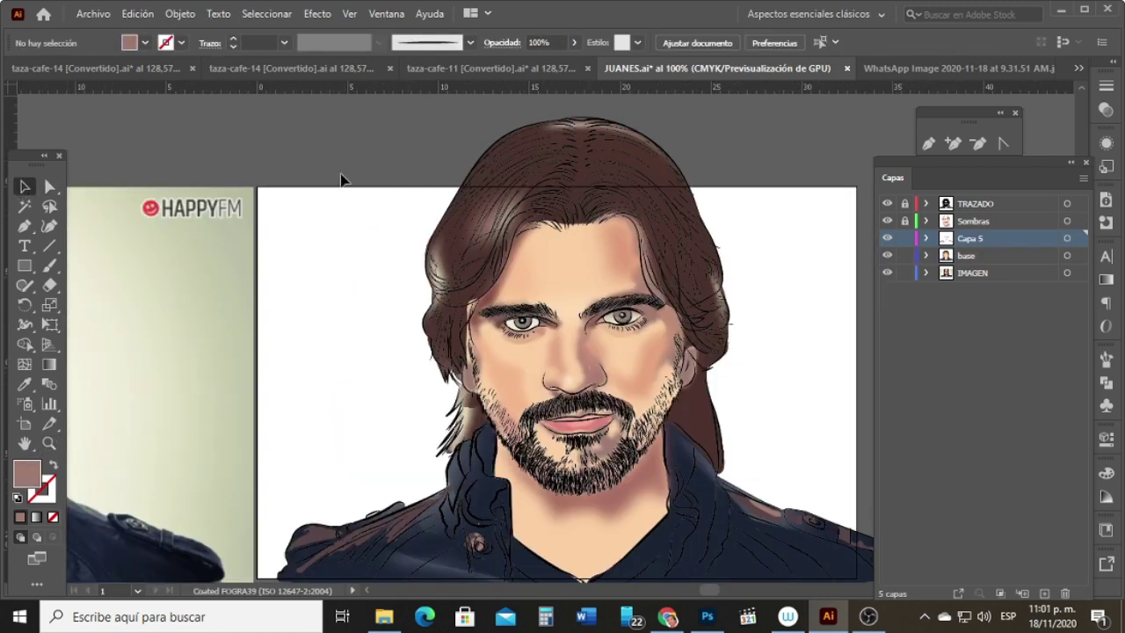
click(24, 423)
scroll(563, 352, down, 4)
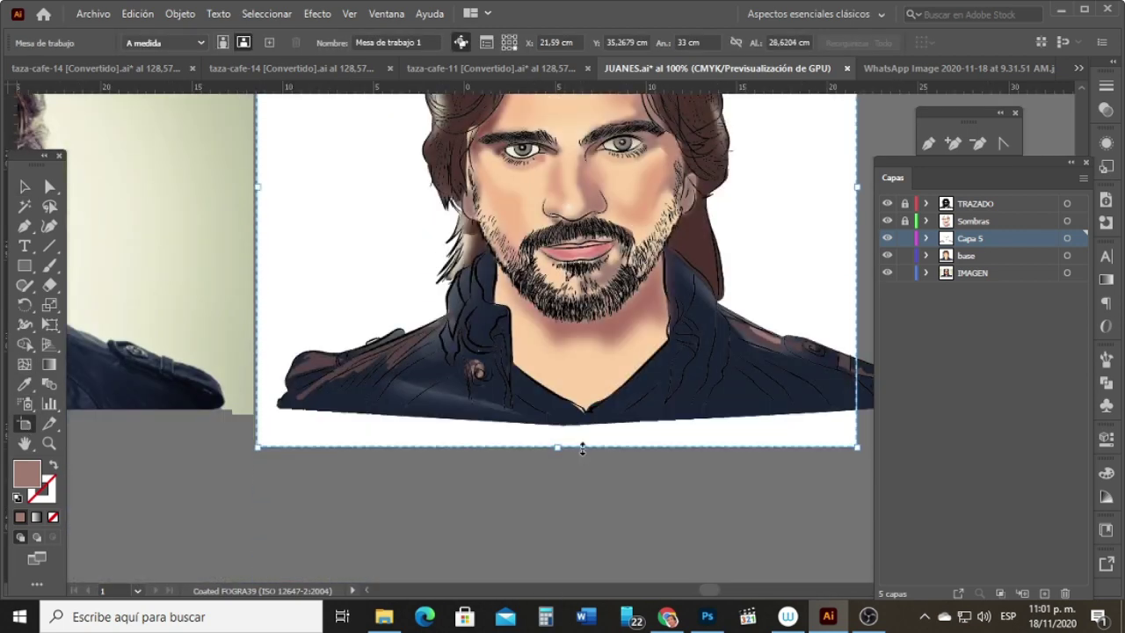
key(v)
drag(900, 192, 1022, 184)
click(1072, 163)
drag(1082, 343, 1083, 336)
key(z)
key(ctrl+minus)
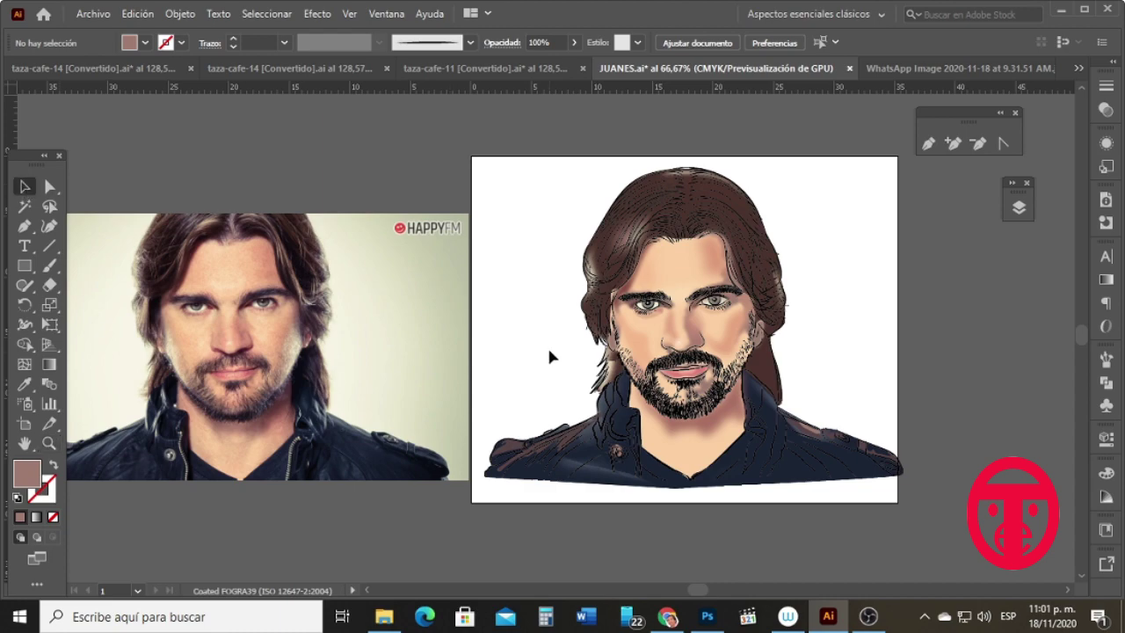
Step: Inspect the shaded face up close, ending on the left eye
click(49, 443)
click(730, 333)
click(441, 330)
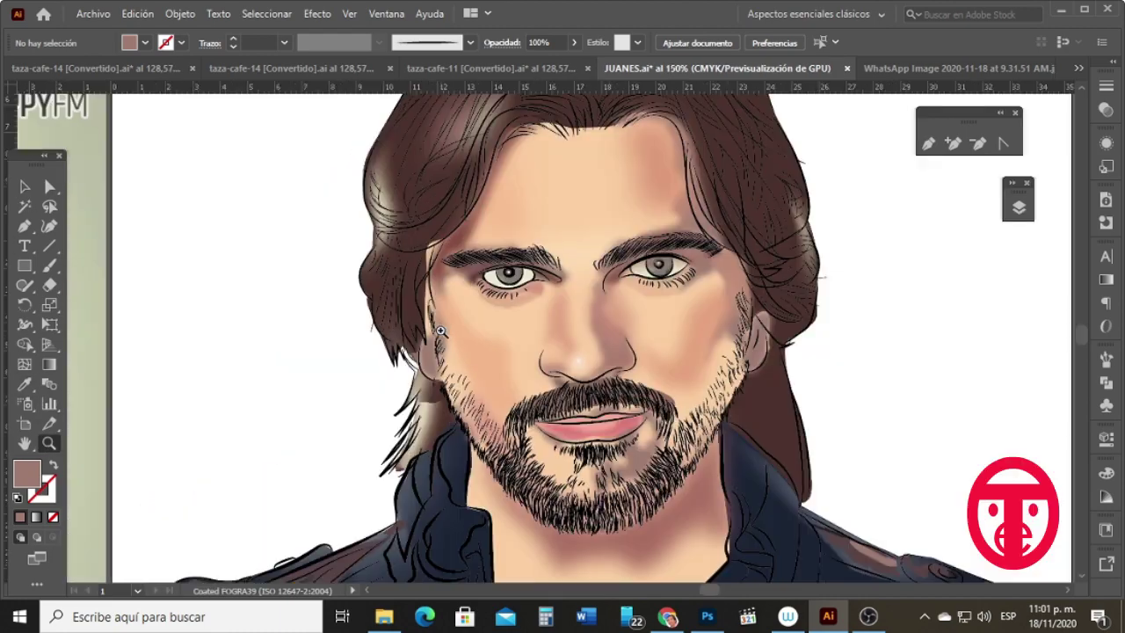
key(v)
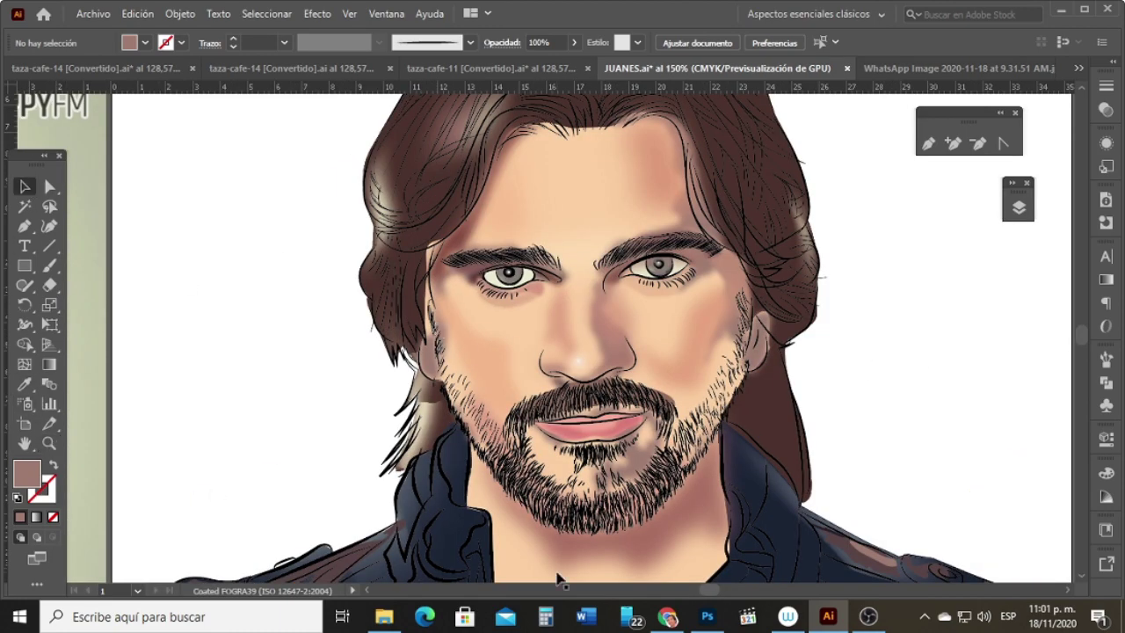
mouse_move(711, 589)
mouse_down()
mouse_move(686, 589)
mouse_move(710, 582)
mouse_up()
key(z)
click(534, 260)
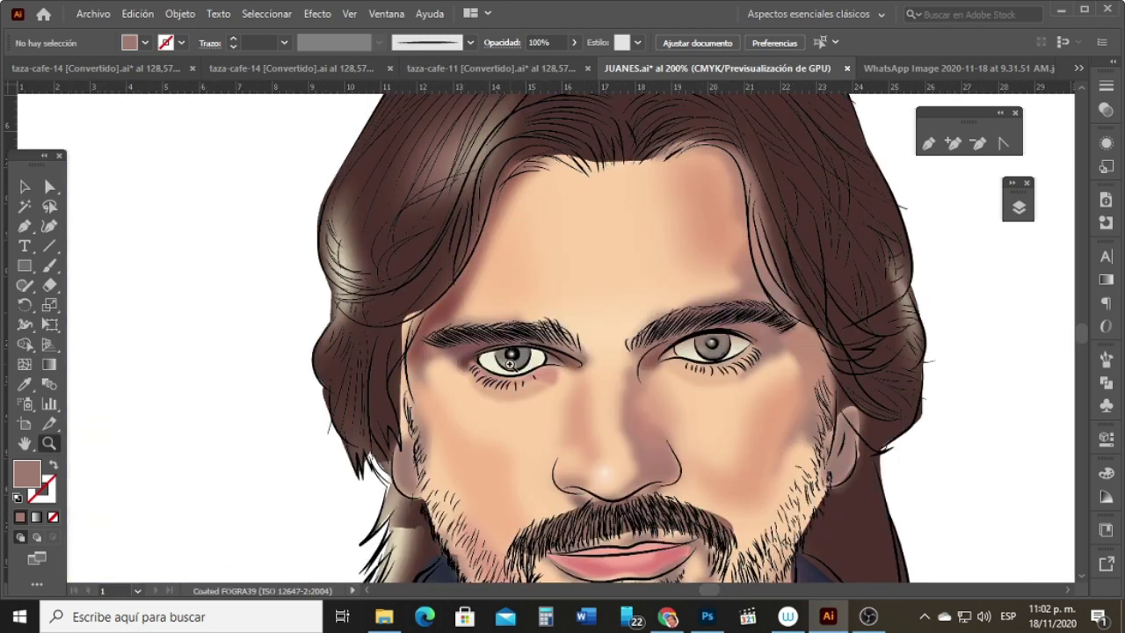
triple_click(509, 363)
click(25, 364)
ctrl+click(510, 368)
click(510, 371)
key(ctrl+z)
Step: Unlock the Sombras layer, lock Capa 5, and pick a mesh point on the lower part of the left iris
click(1019, 206)
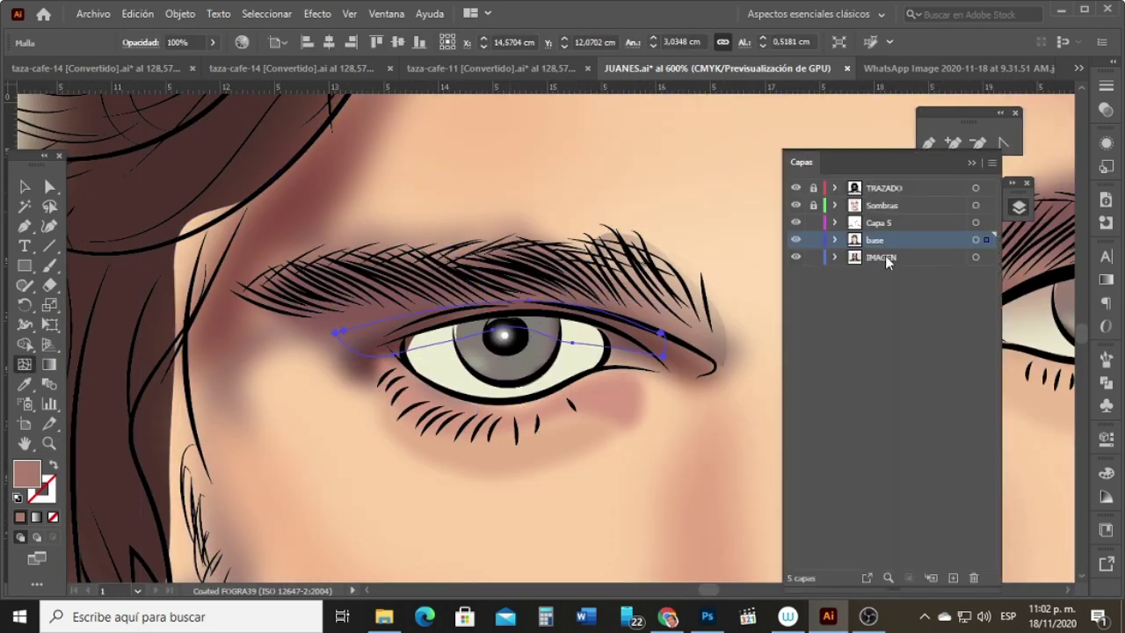
click(888, 205)
click(813, 205)
click(813, 220)
click(513, 372)
click(496, 365)
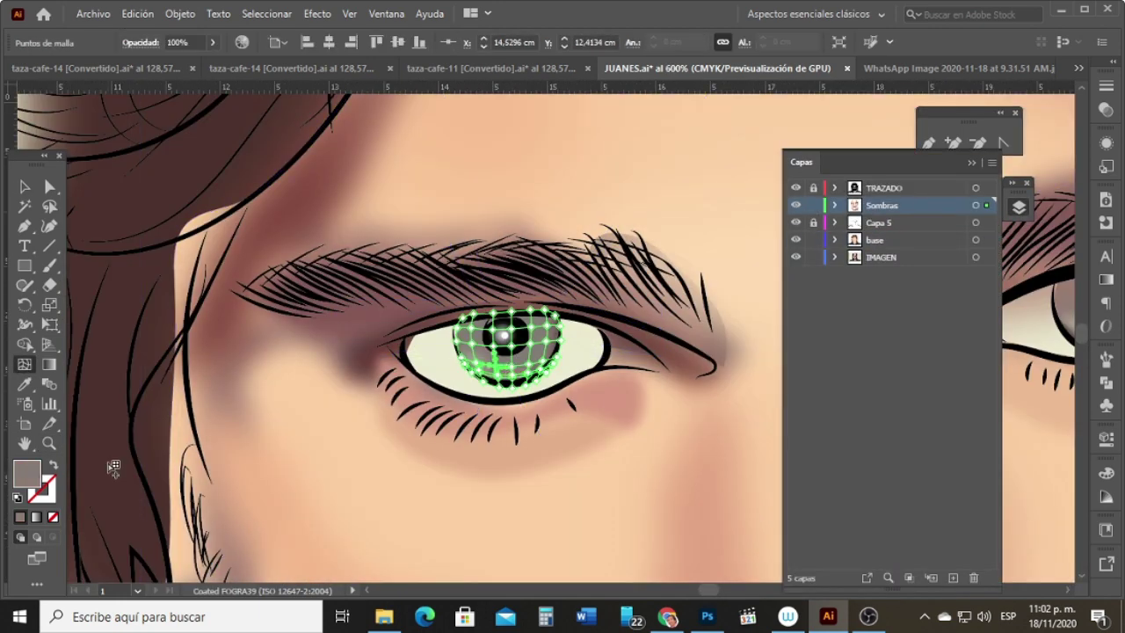
Step: Colour the left iris's lower mesh point with a light green tone
double_click(28, 475)
drag(722, 427, 724, 442)
click(555, 342)
click(884, 290)
key(v)
Step: Colour lower mesh points of the right iris with the light green sampled from the left iris
click(527, 158)
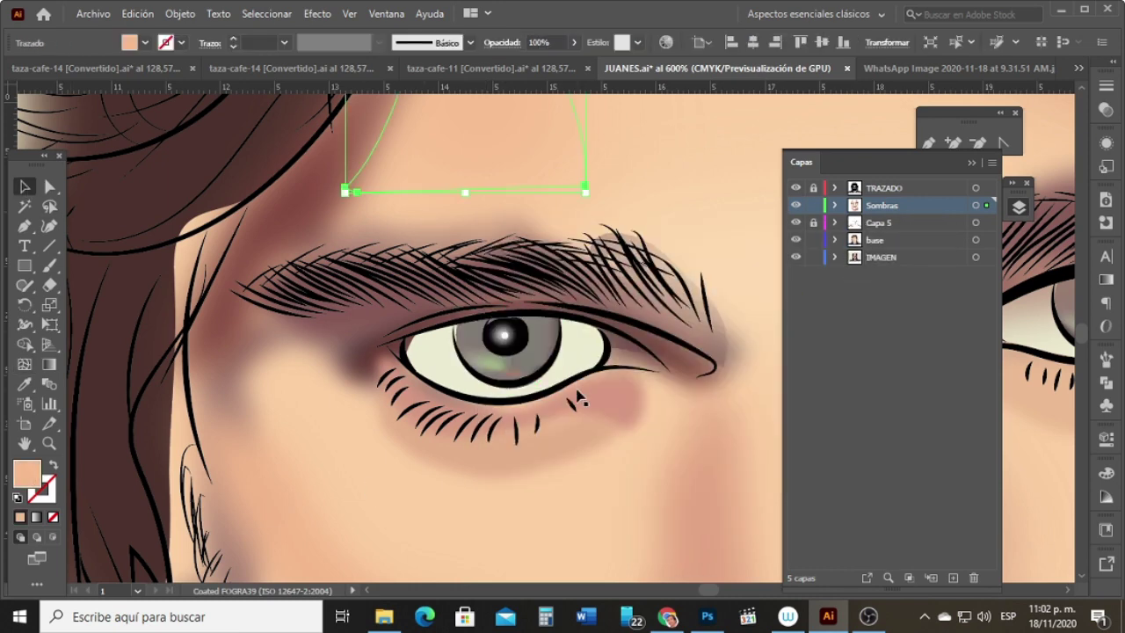
click(504, 370)
drag(711, 589, 713, 590)
click(701, 338)
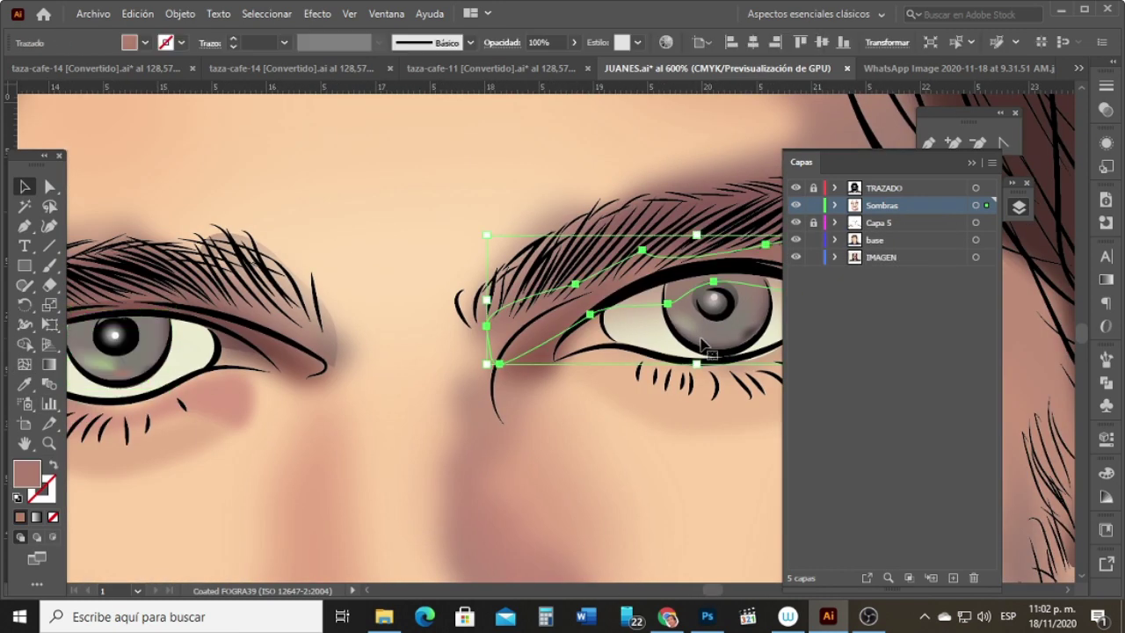
click(719, 349)
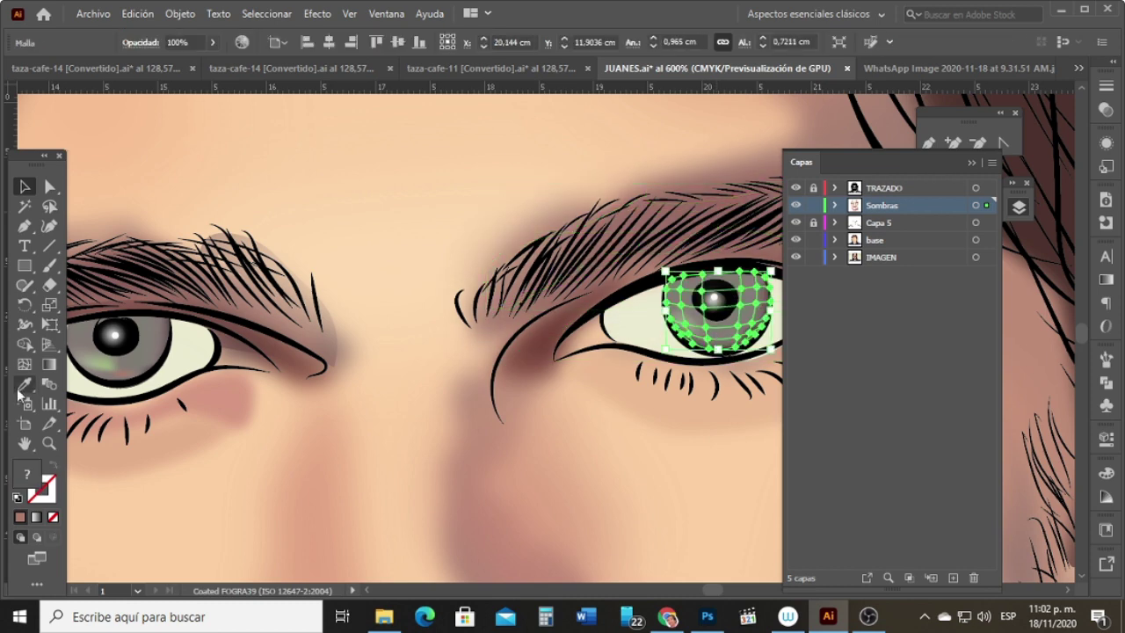
key(a)
click(25, 384)
click(100, 363)
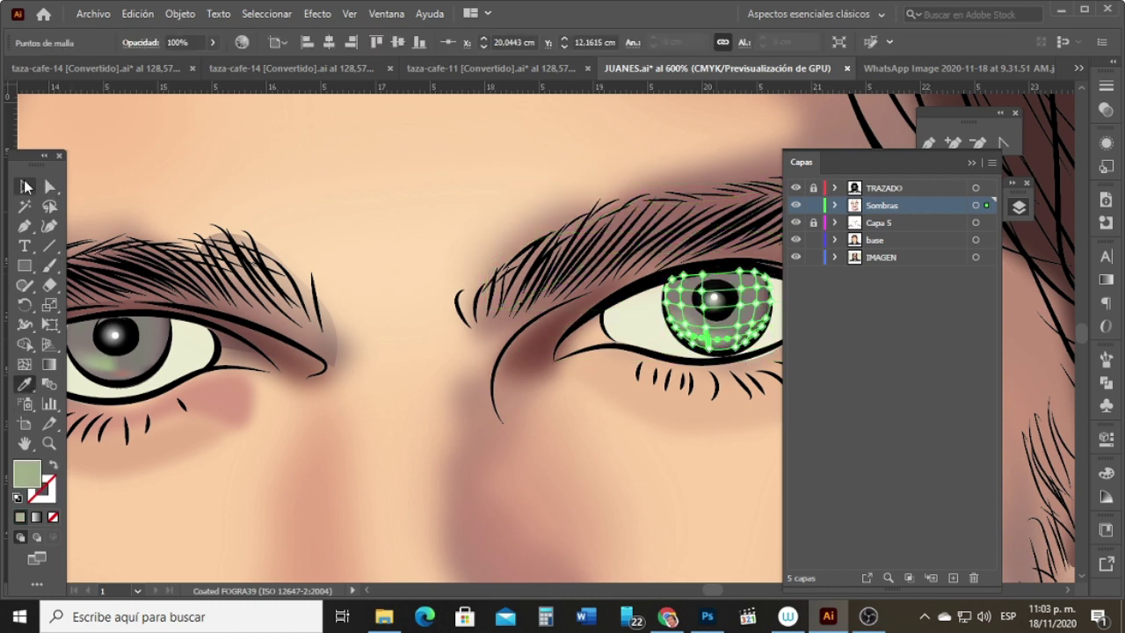
click(24, 185)
click(422, 202)
click(720, 349)
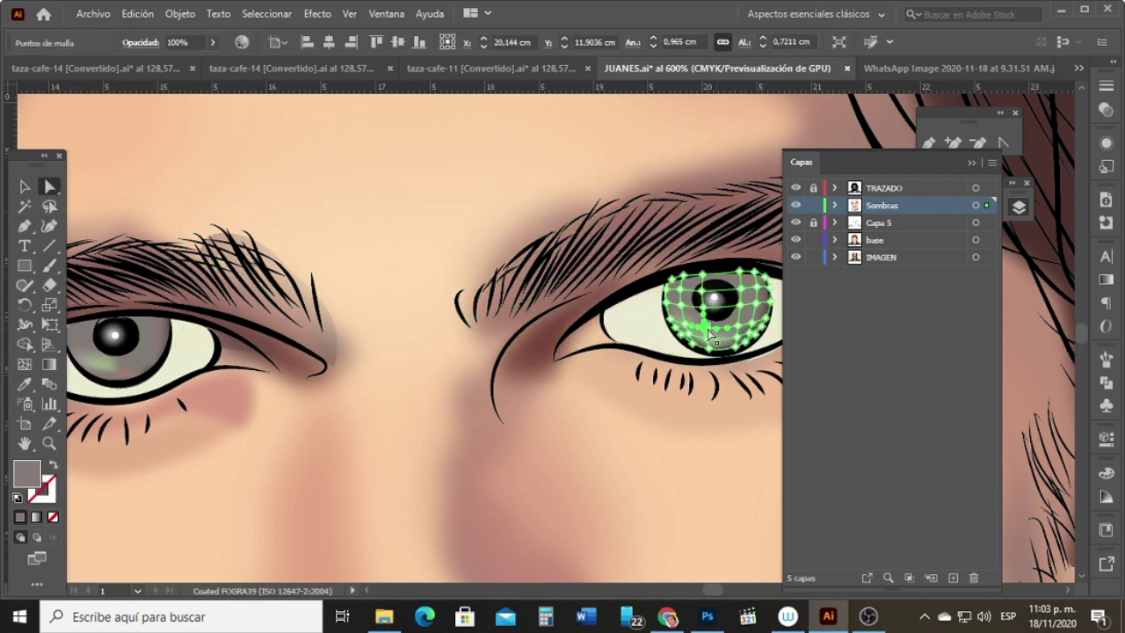
Step: Reposition the shadow shape between the right eyebrow and eye, and fill it with dark brown sampled from the hair
click(422, 246)
click(698, 190)
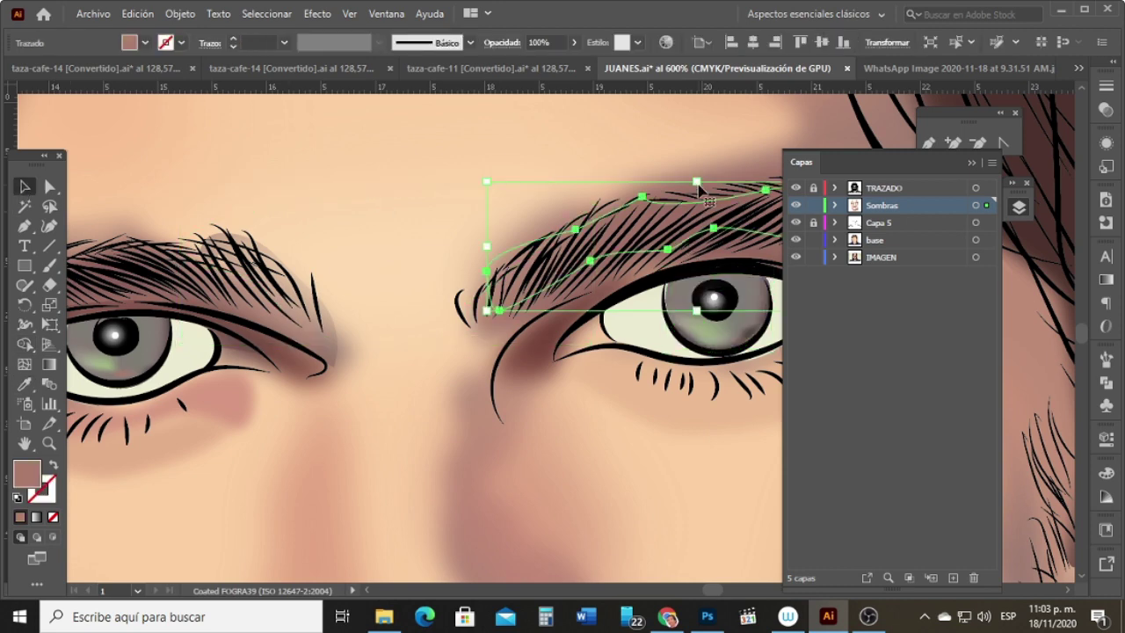
mouse_move(699, 190)
mouse_down()
mouse_move(694, 209)
mouse_move(695, 95)
mouse_move(693, 206)
mouse_up()
key(i)
click(1040, 168)
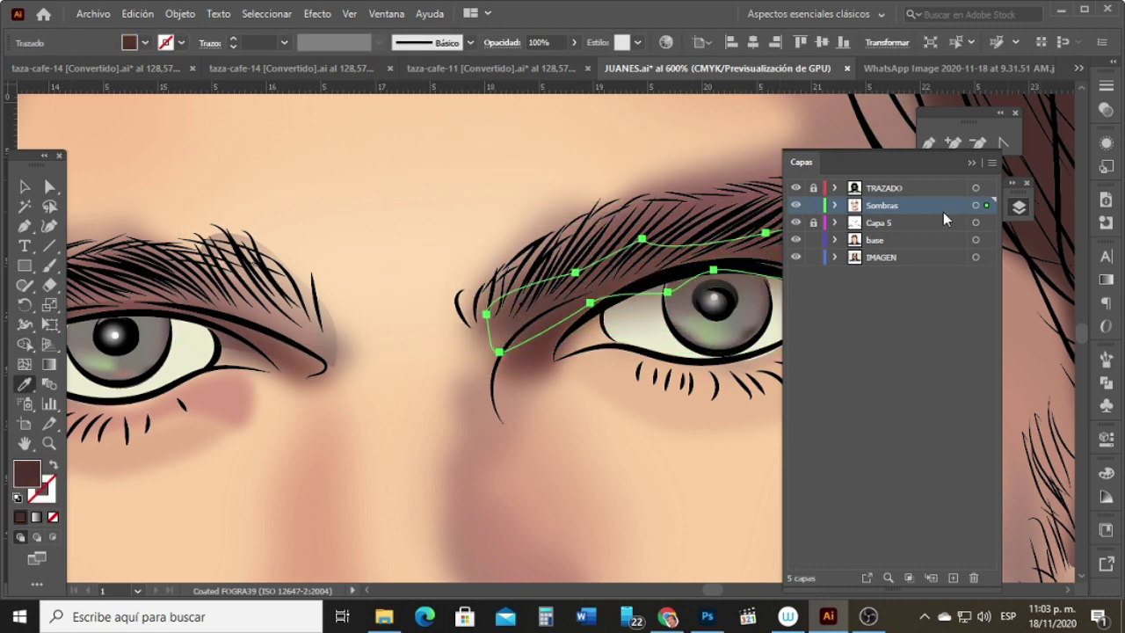
Step: Select the shadow shape on the left eye's upper eyelid to check it
click(24, 187)
click(281, 264)
click(103, 326)
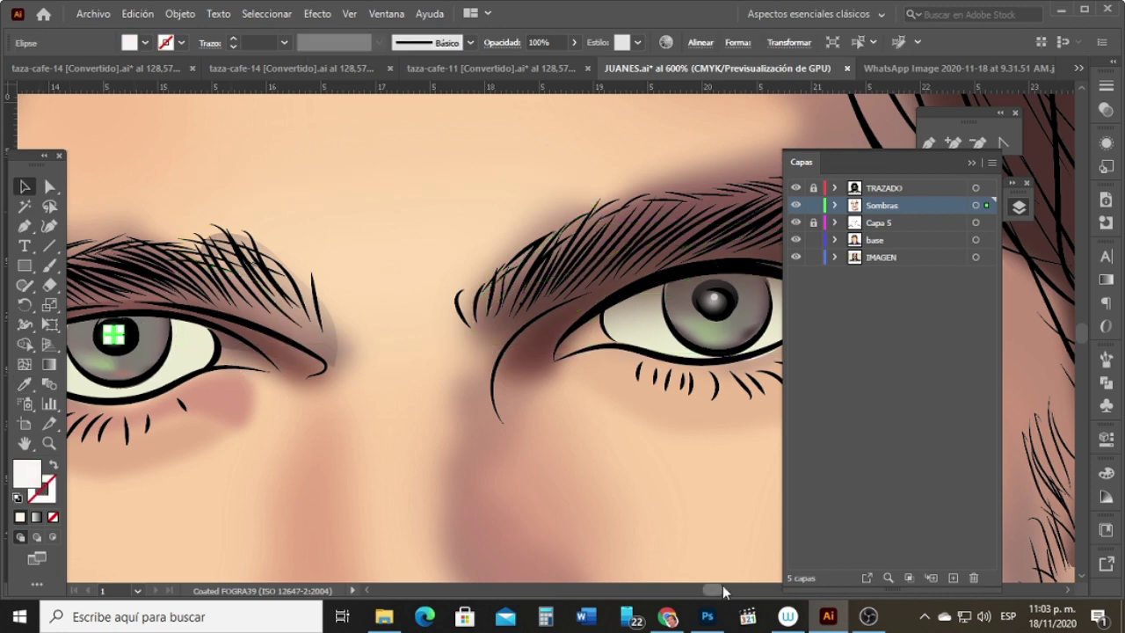
drag(723, 590, 719, 590)
click(214, 343)
click(200, 364)
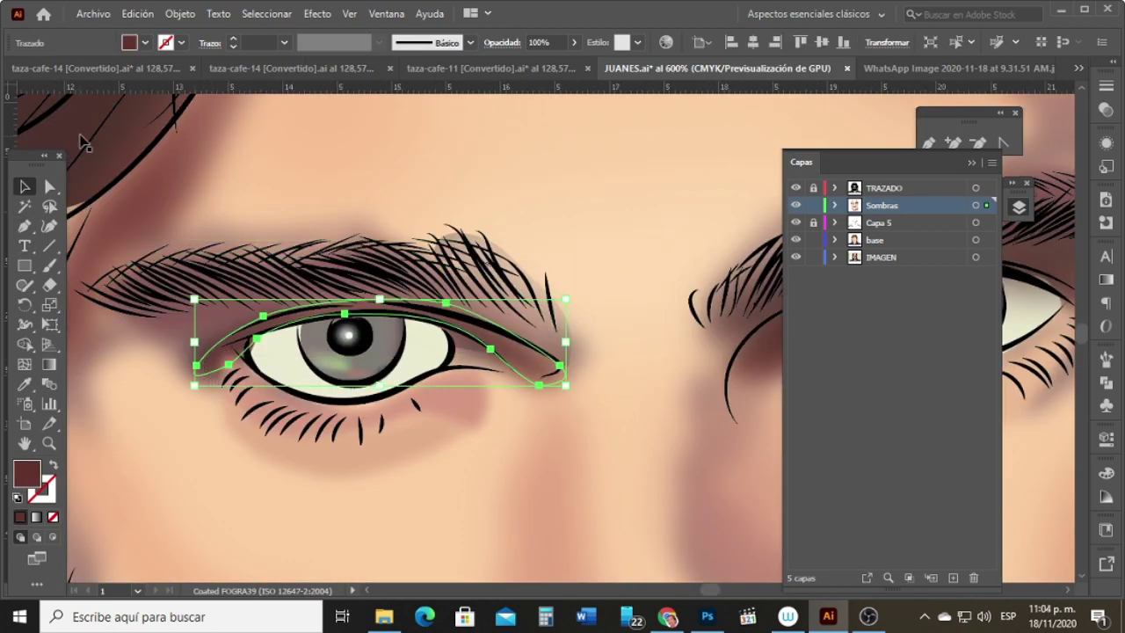
Step: Clear the selection and move the layer list away from the portrait
ctrl+click(70, 307)
key(z)
alt+click(567, 347)
alt+click(569, 348)
alt+click(571, 349)
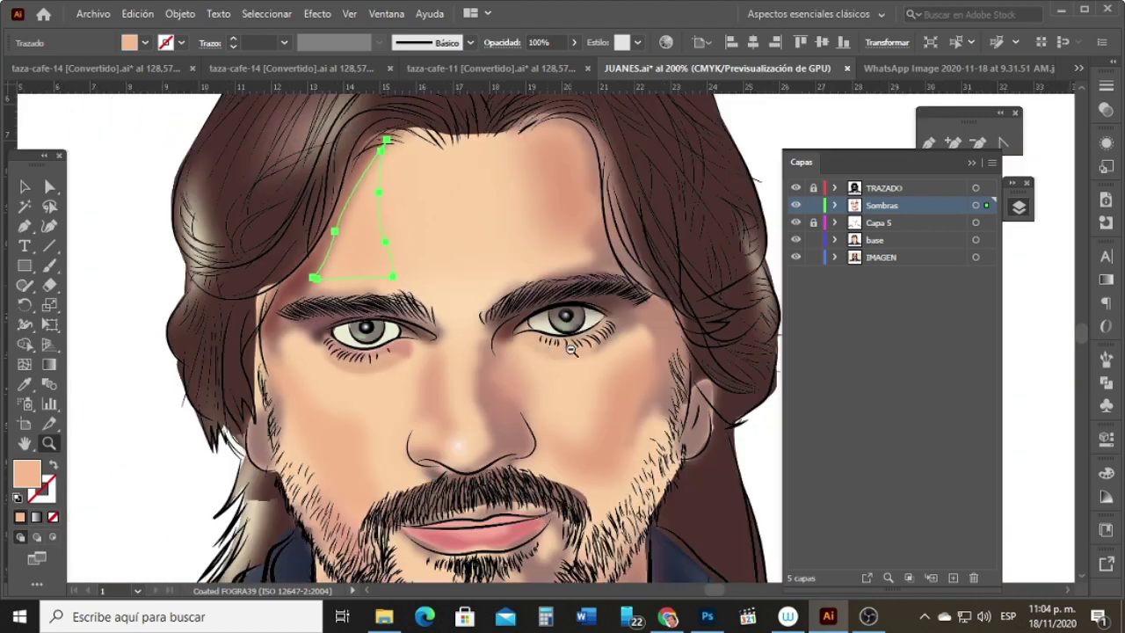
alt+click(515, 355)
alt+click(572, 361)
drag(904, 163, 969, 179)
click(25, 187)
click(139, 150)
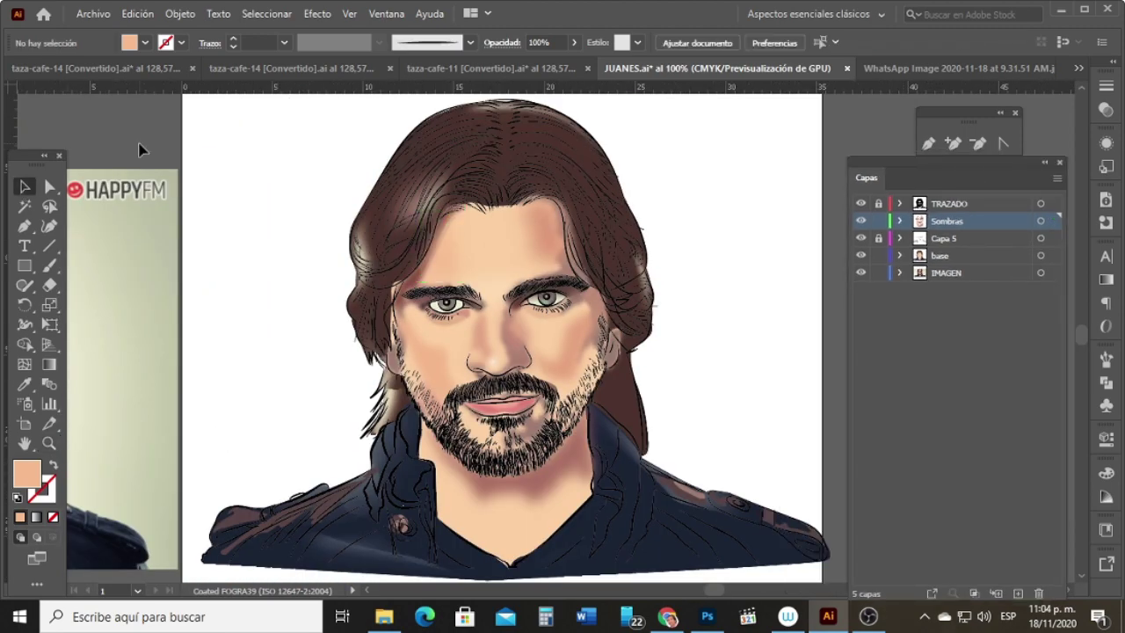
Step: Review the whole portrait in full-screen mode and inspect the face up close
click(36, 556)
click(140, 518)
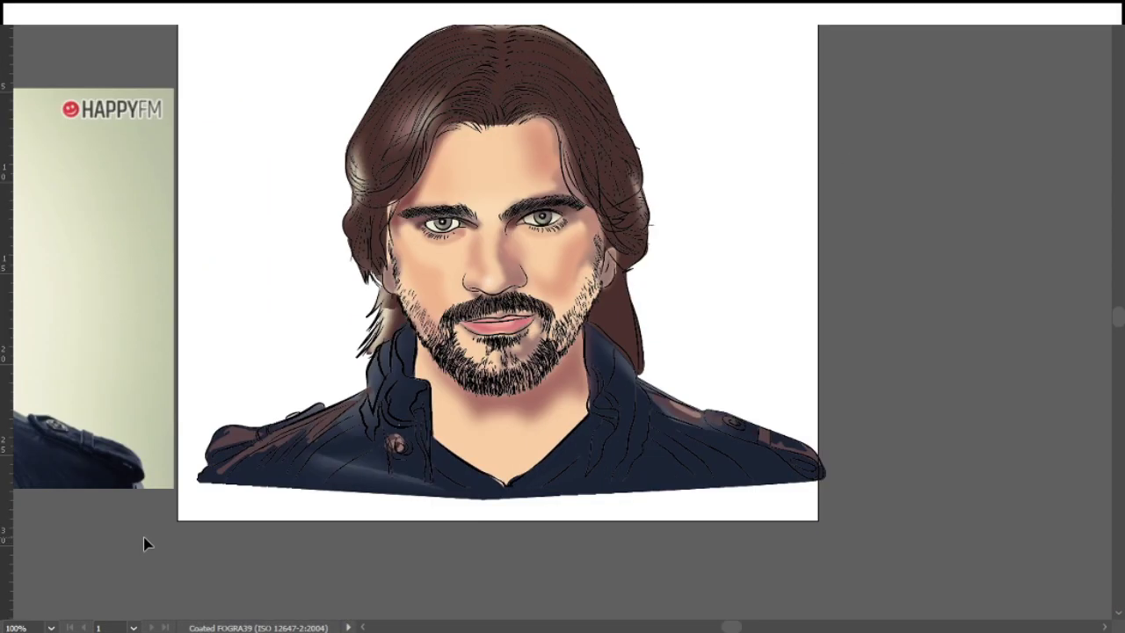
key(z)
click(606, 450)
alt+click(629, 448)
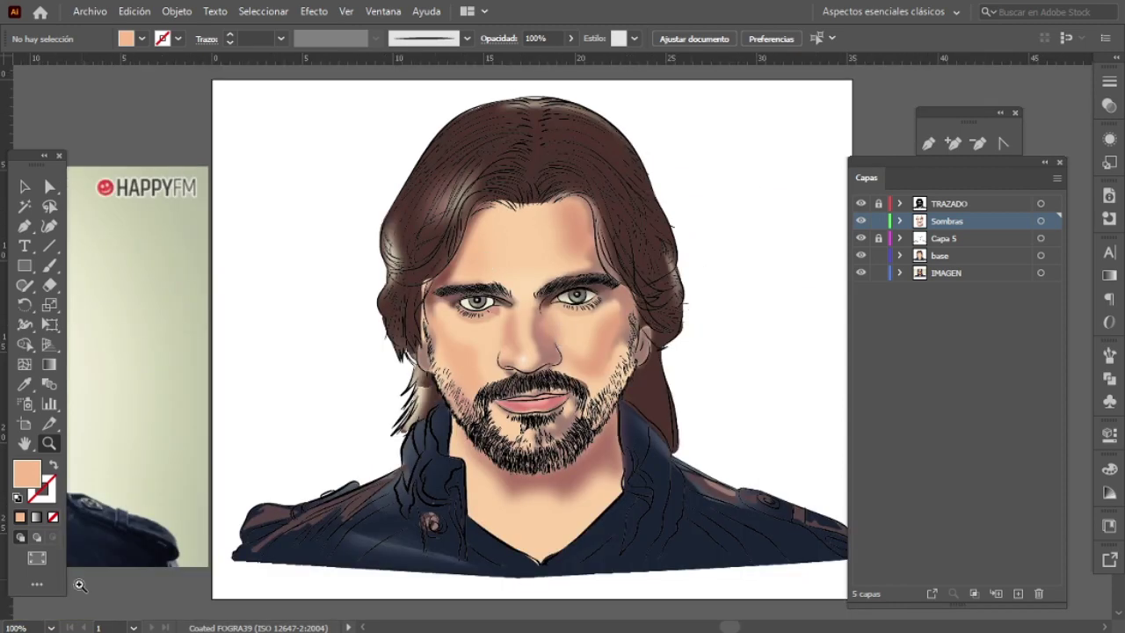
click(36, 557)
click(176, 499)
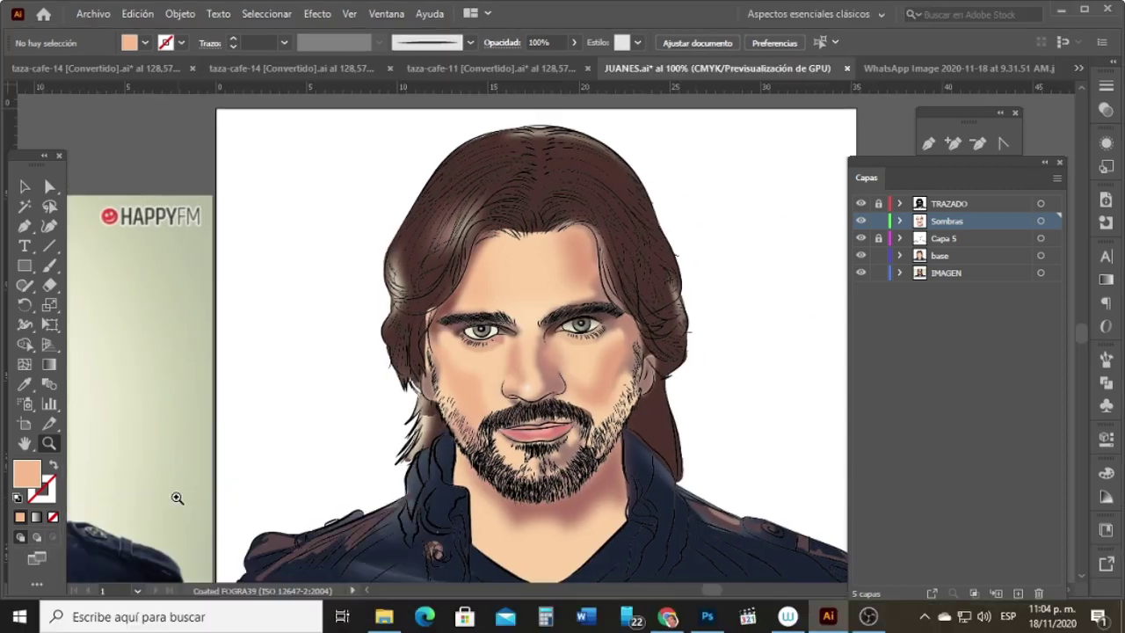
click(36, 558)
click(144, 534)
click(591, 322)
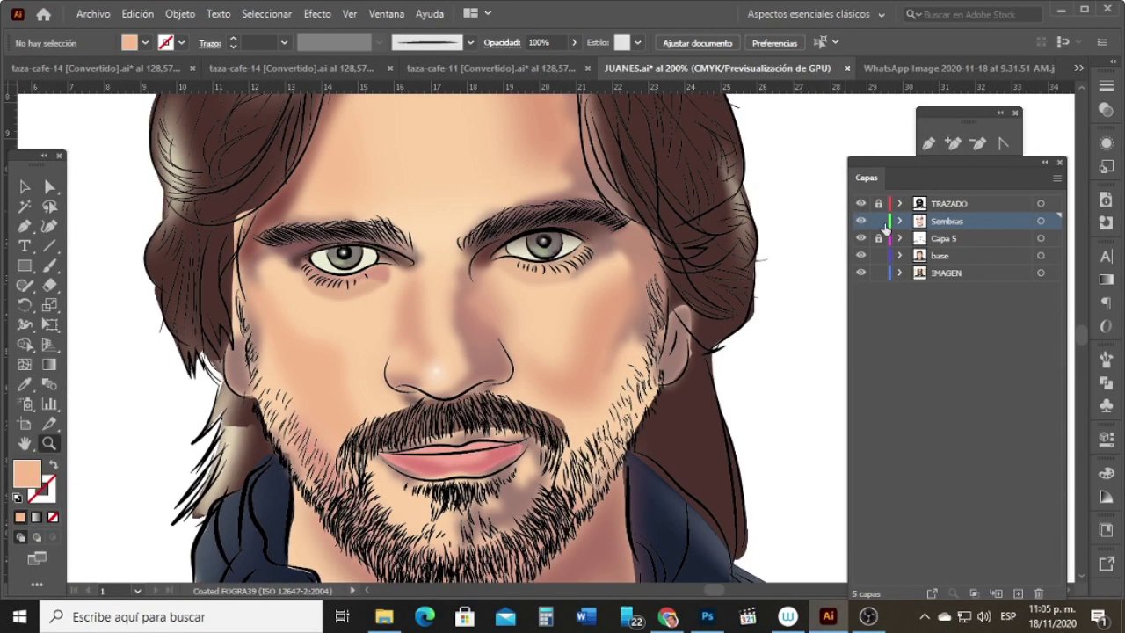
Step: Apply a Gaussian blur to the brown shadow shape behind the moustache and clear the selection
click(25, 186)
drag(395, 373, 573, 451)
click(318, 14)
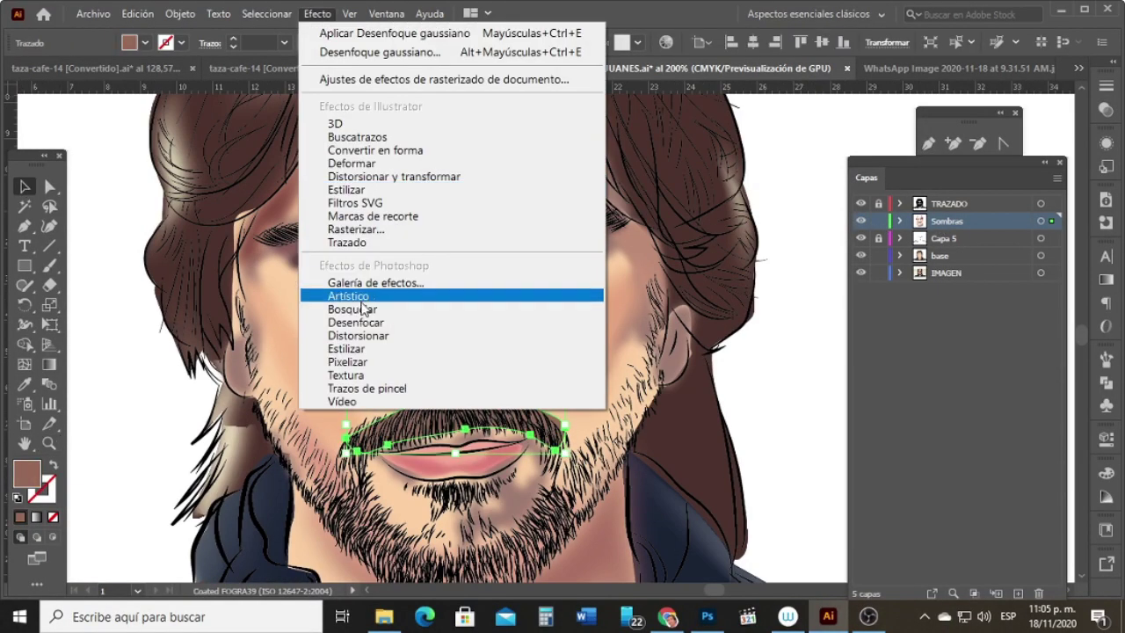
mouse_move(387, 325)
click(698, 322)
click(783, 319)
click(790, 389)
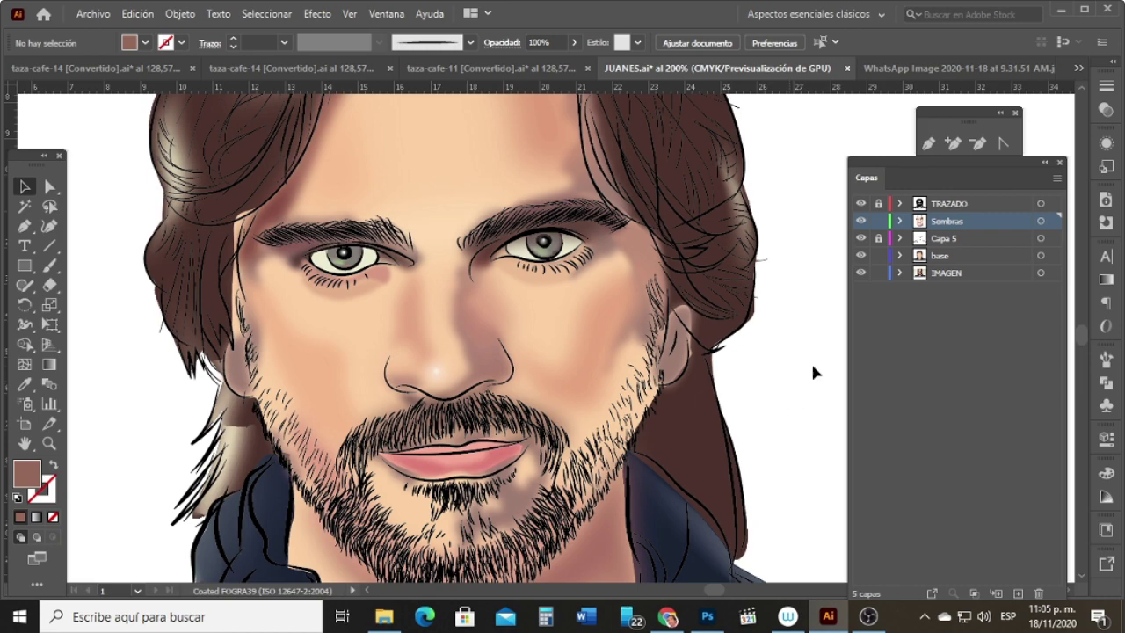
Step: Examine the softened moustache shadow and the overall portrait in full-screen mode at 150% zoom
key(ctrl+1)
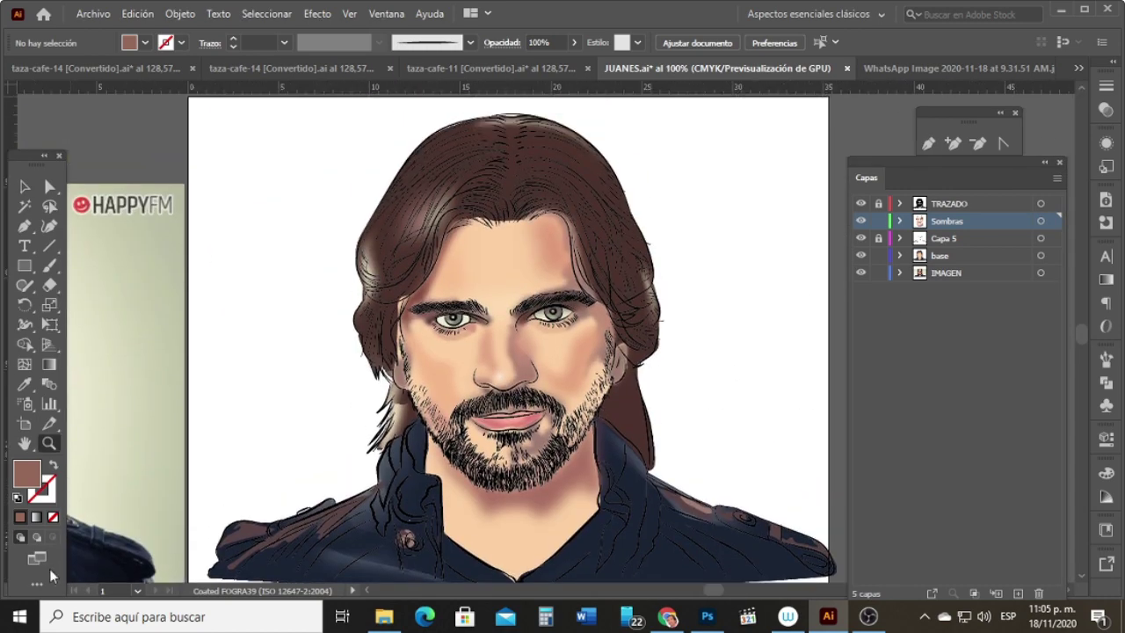
click(36, 558)
click(134, 538)
click(507, 261)
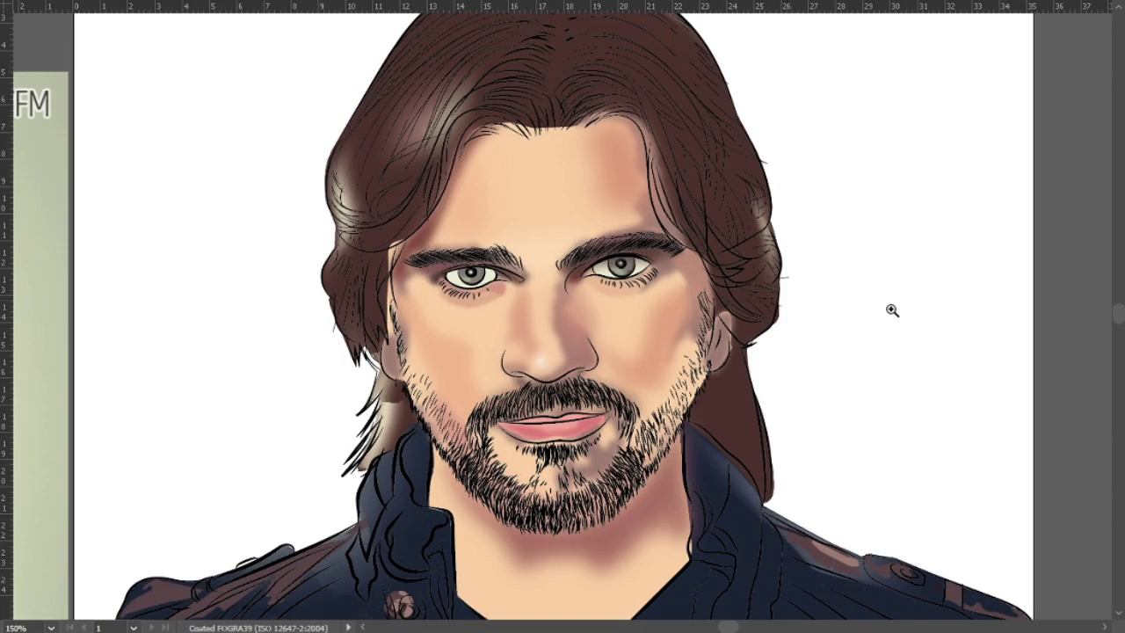